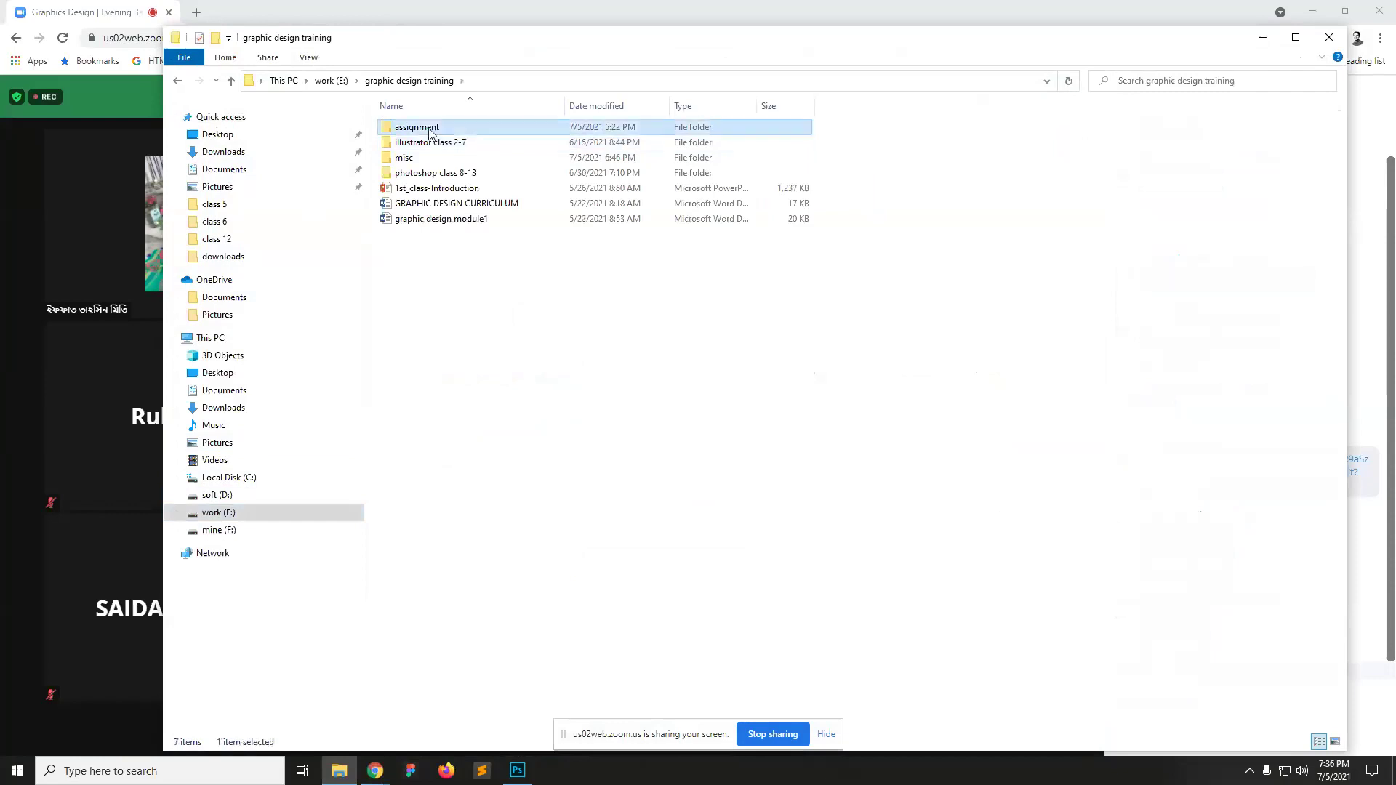
Step: Open the evening batch folder inside assignment and show its files as extra large icons
double_click(436, 127)
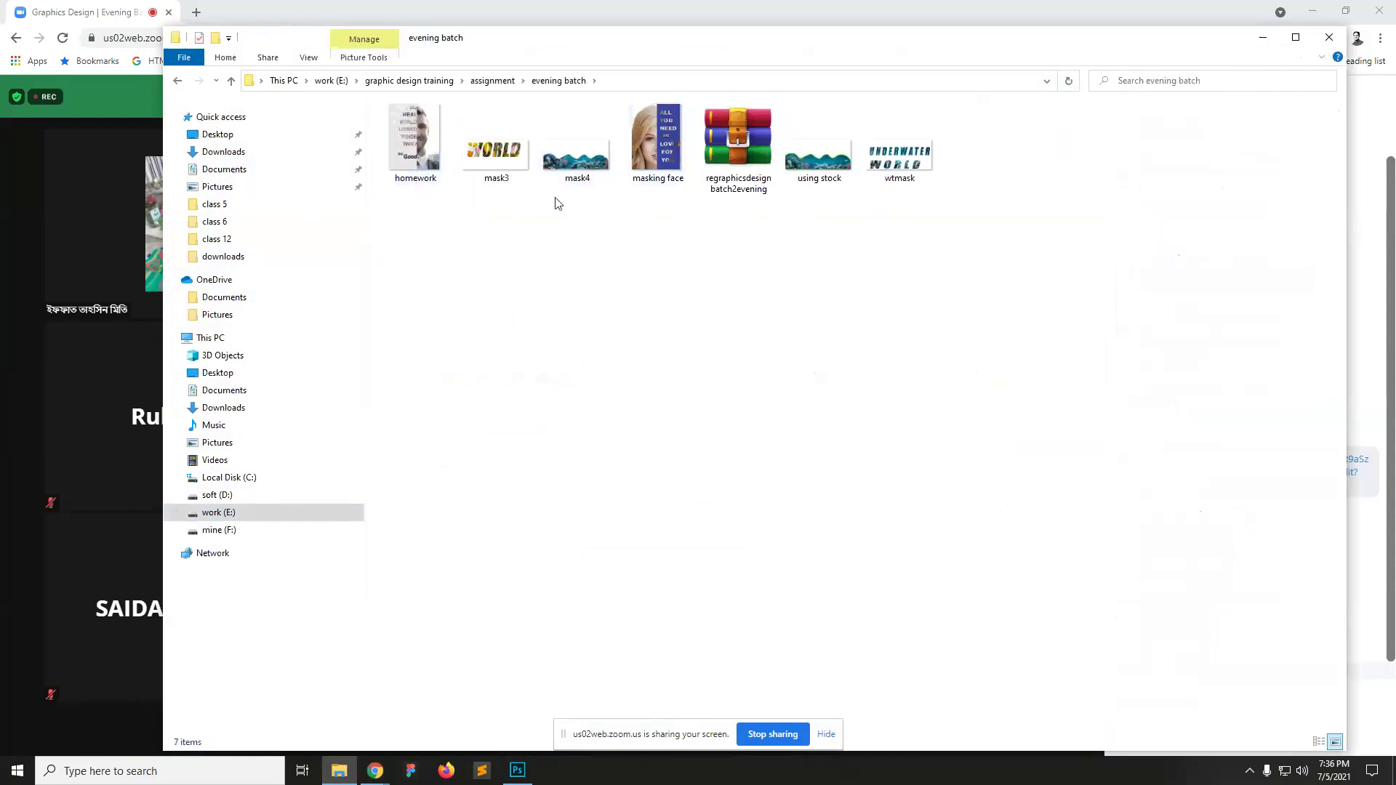
right_click(910, 233)
mouse_move(960, 248)
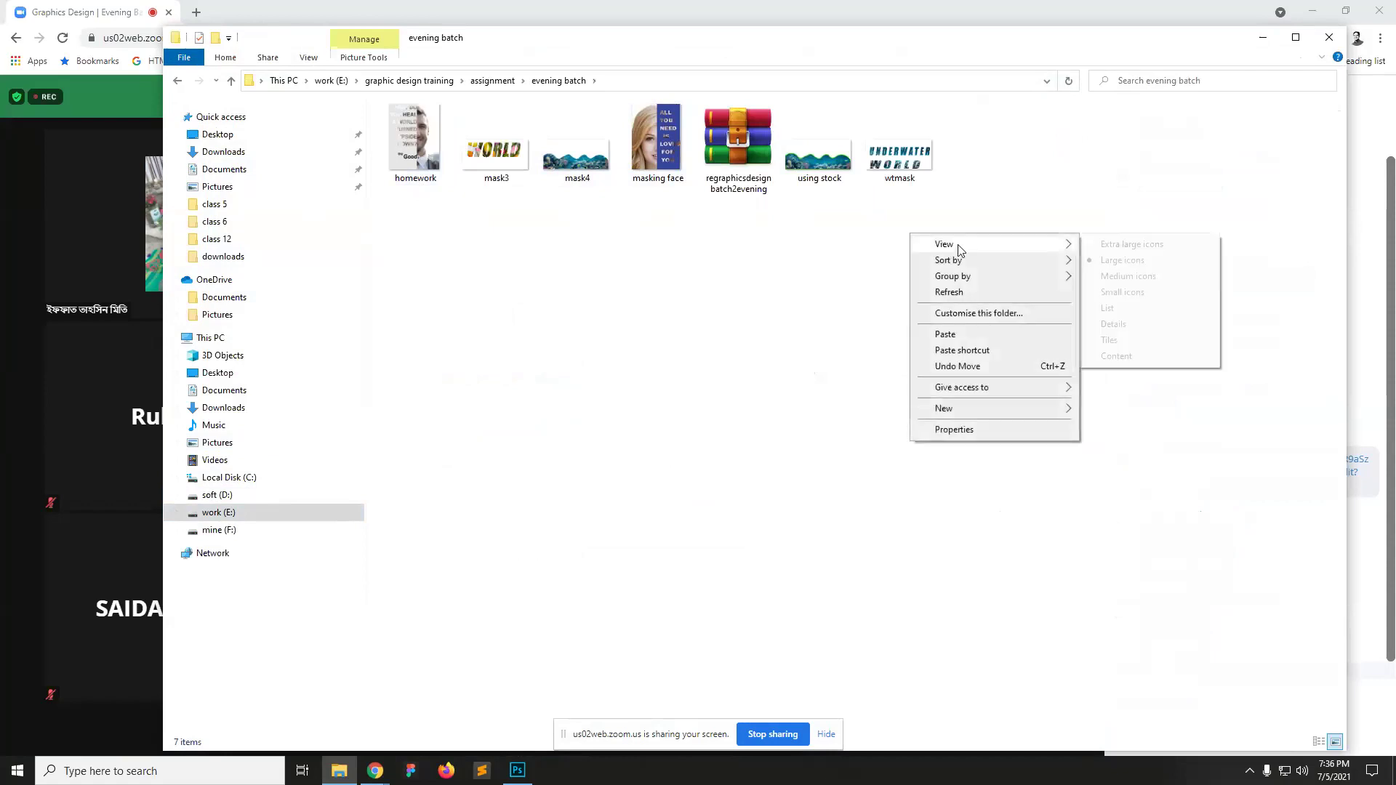
click(1156, 249)
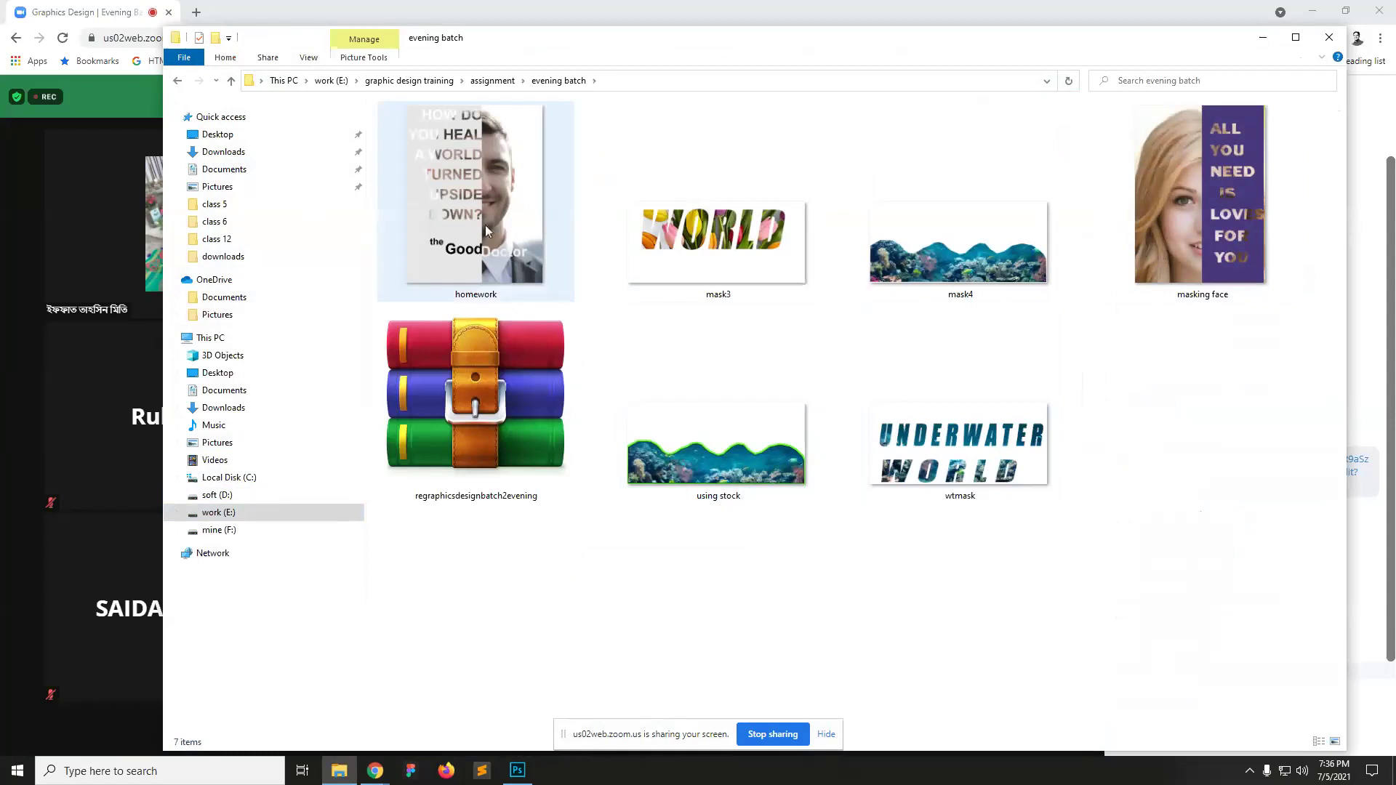
Step: Open the homework and masking face images from the evening batch folder in Photoshop
drag(491, 210, 528, 548)
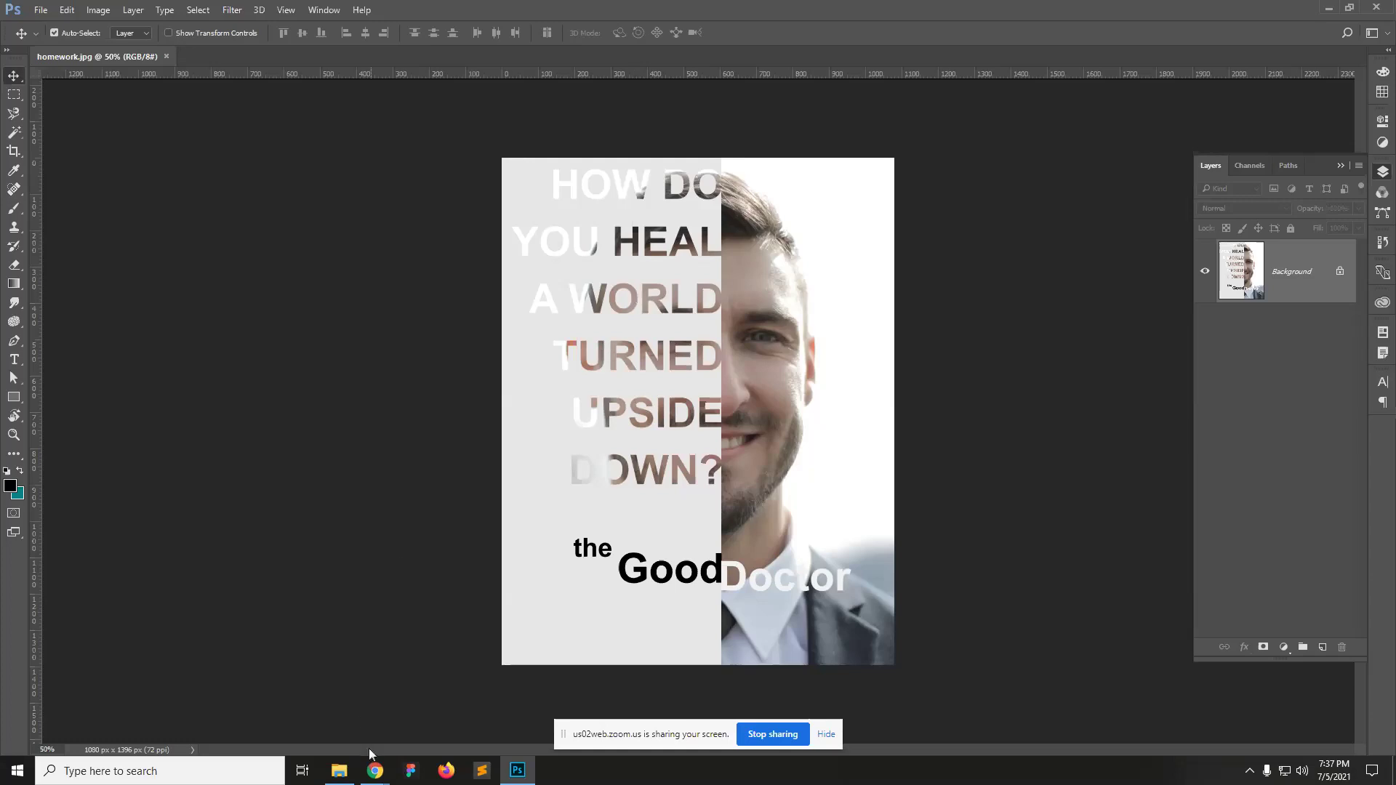
click(338, 770)
drag(1233, 189, 704, 60)
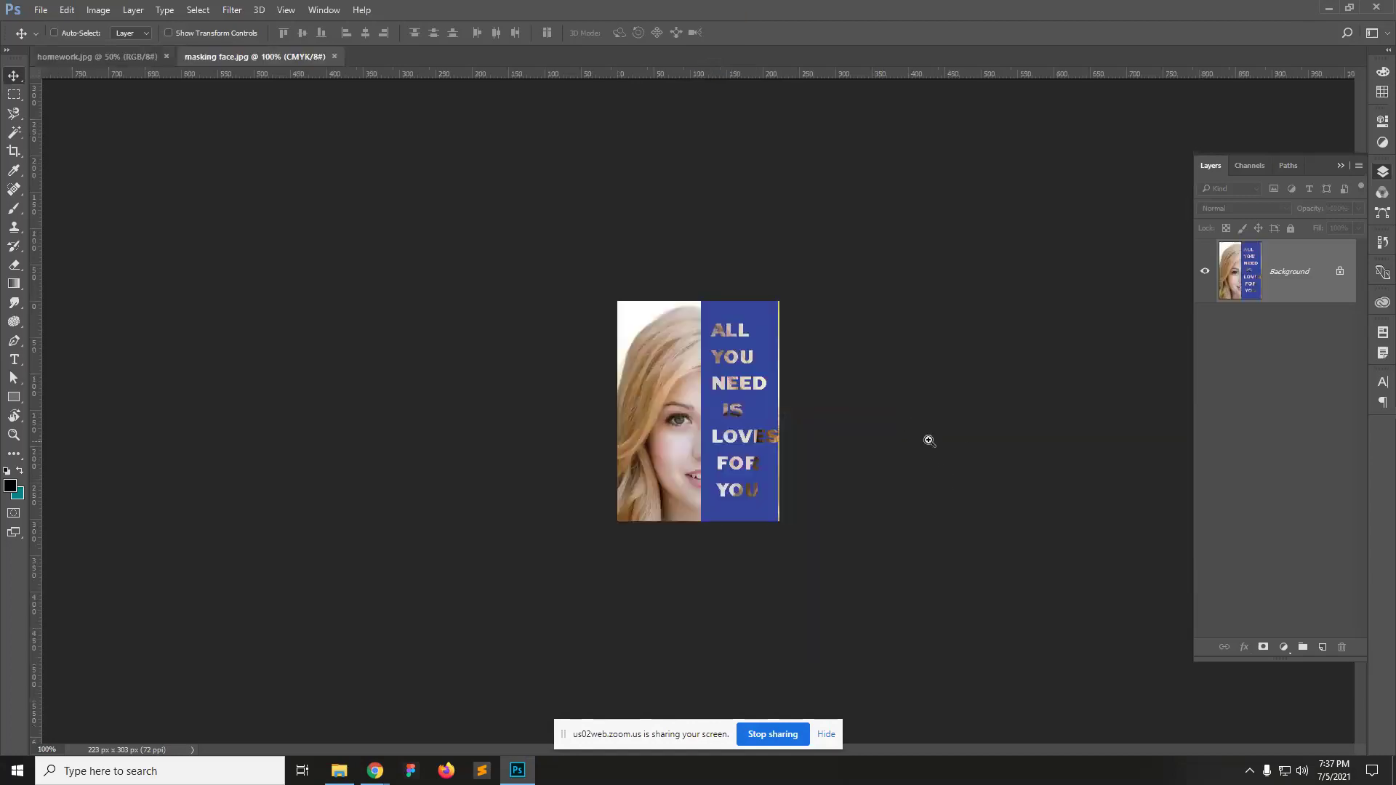
Step: Examine the masked lettering and the face in the masking face image up close
ctrl+click(729, 391)
key(ctrl)
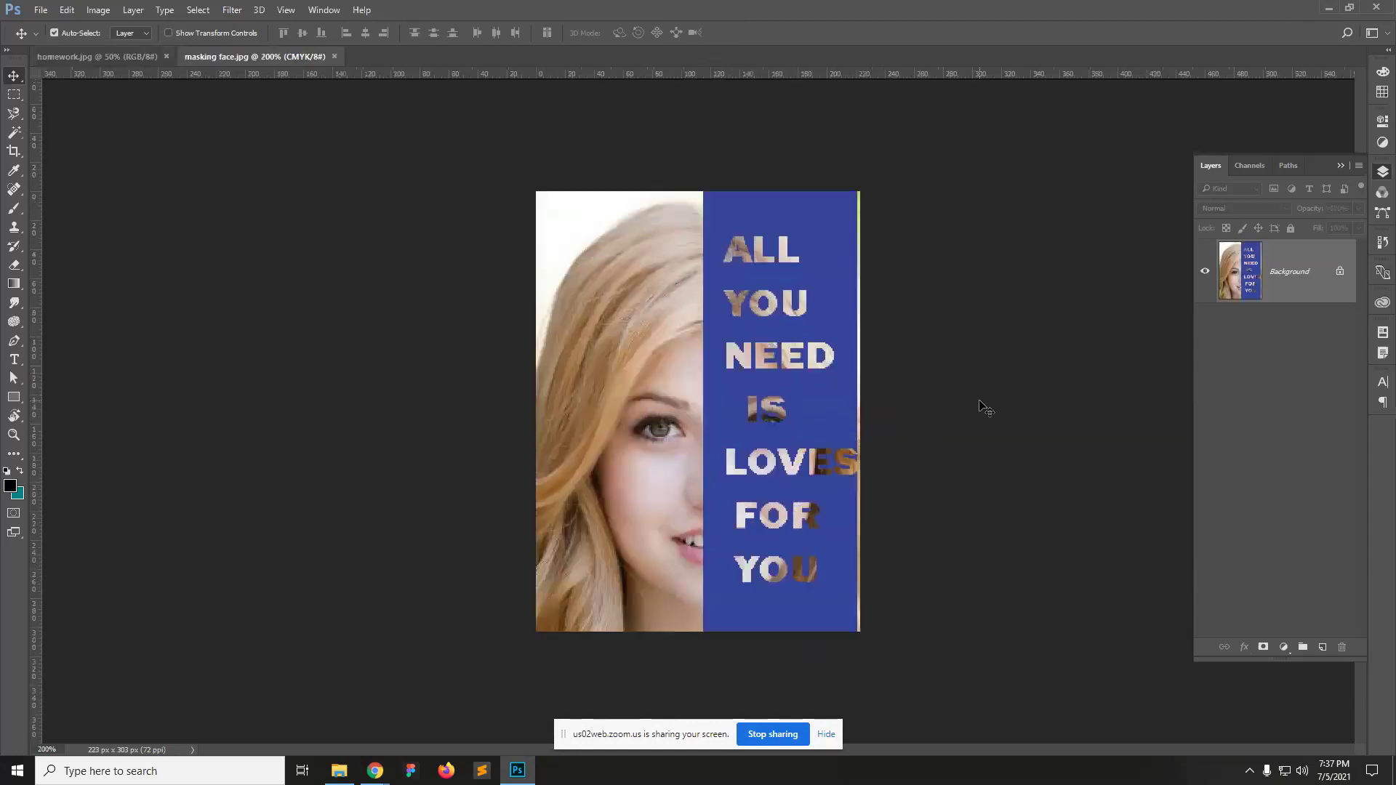
scroll(858, 338, up, 2)
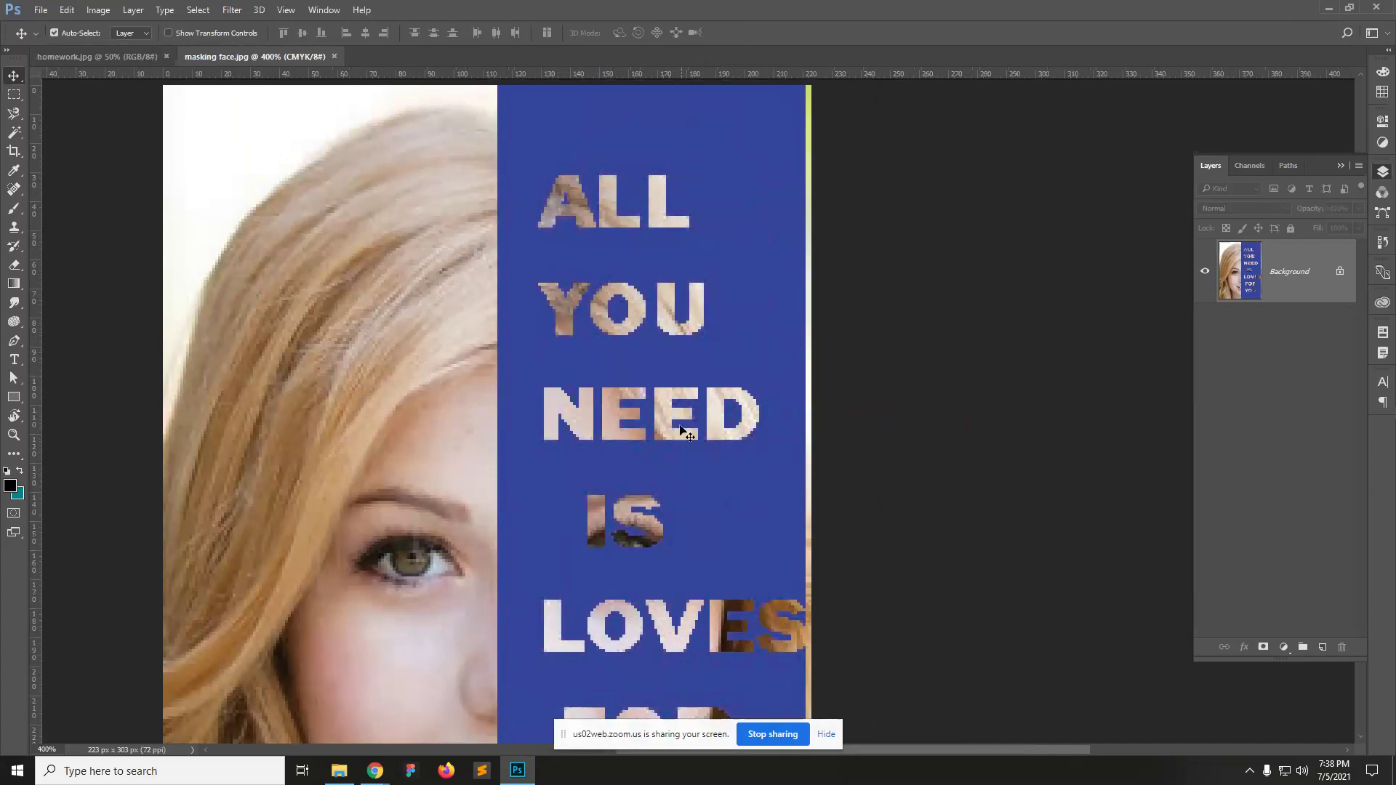
key(ctrl+space)
drag(698, 508, 631, 501)
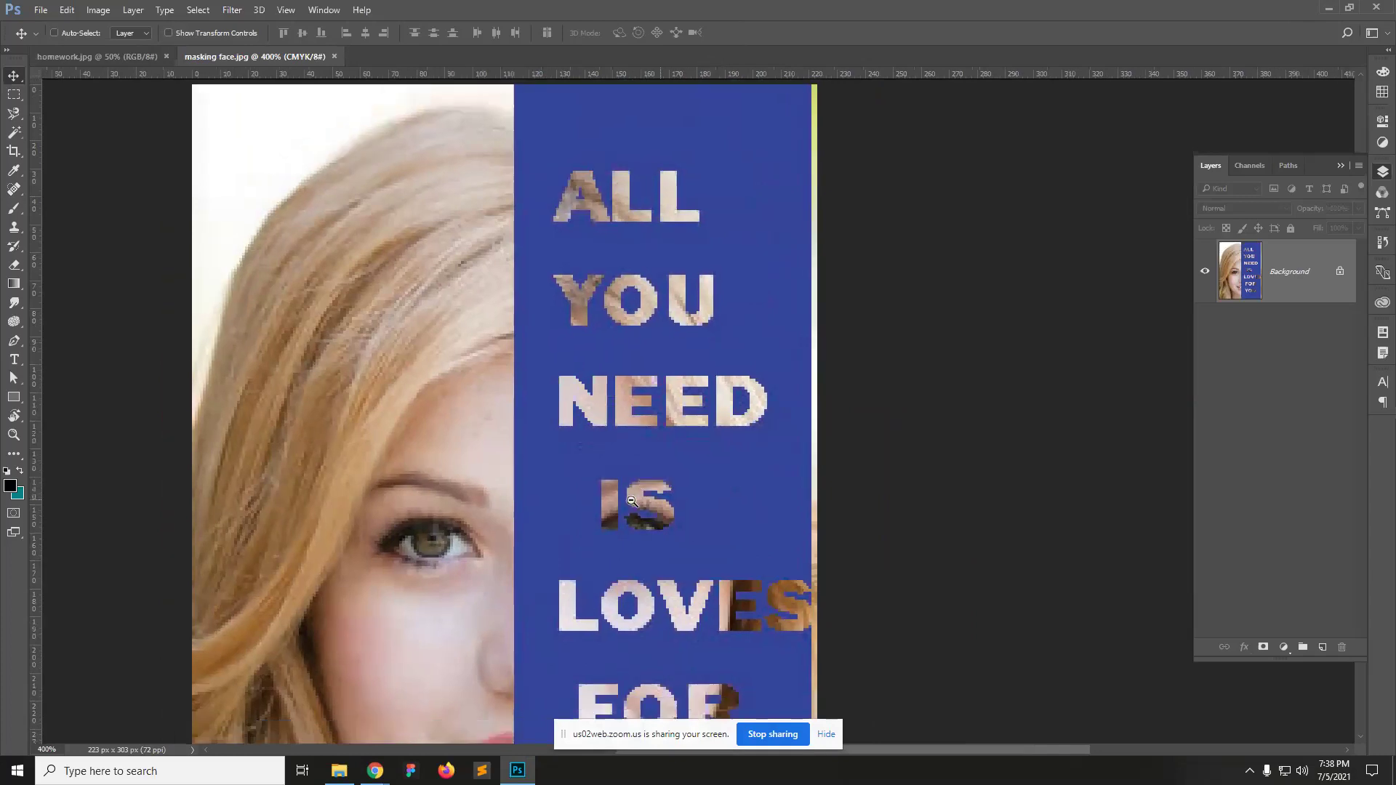
ctrl+alt+click(631, 501)
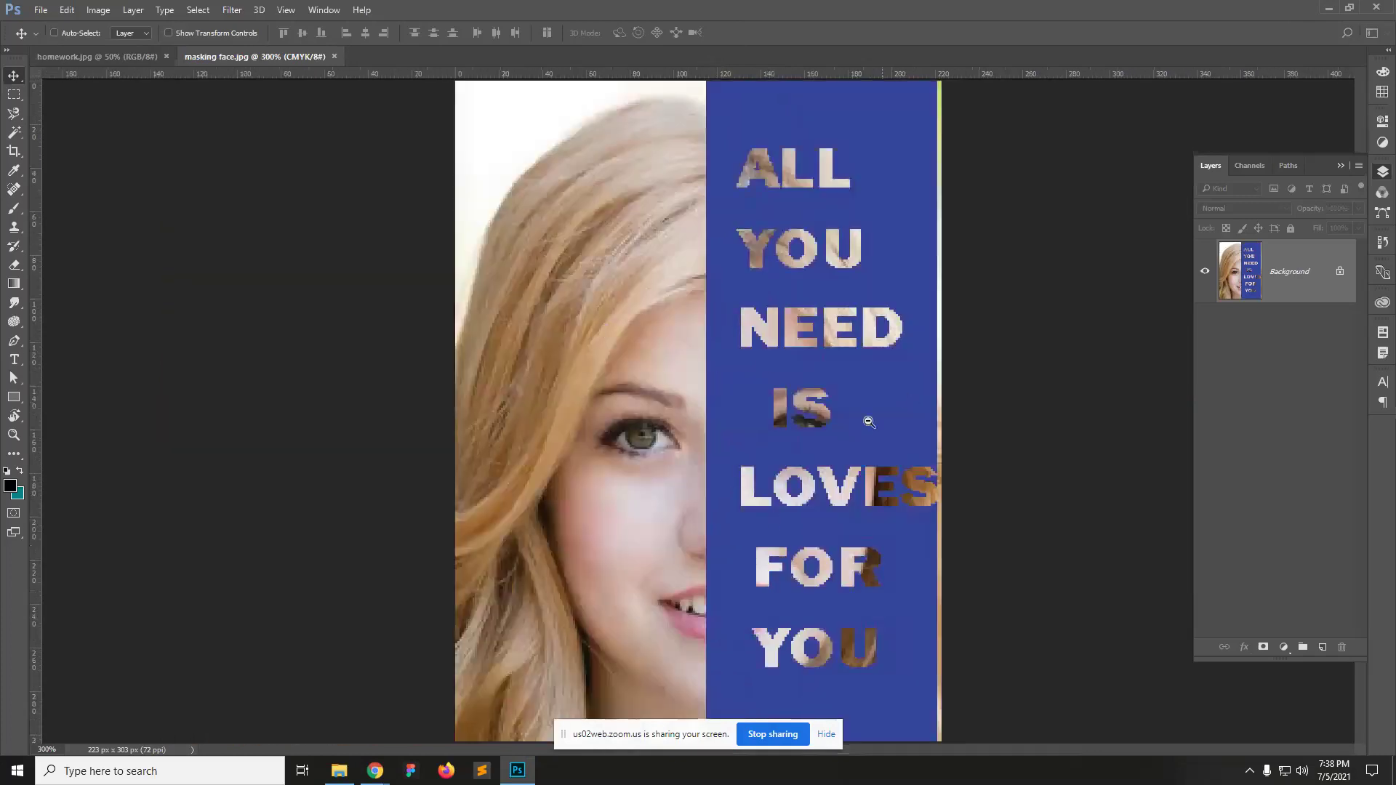
ctrl+alt+click(872, 425)
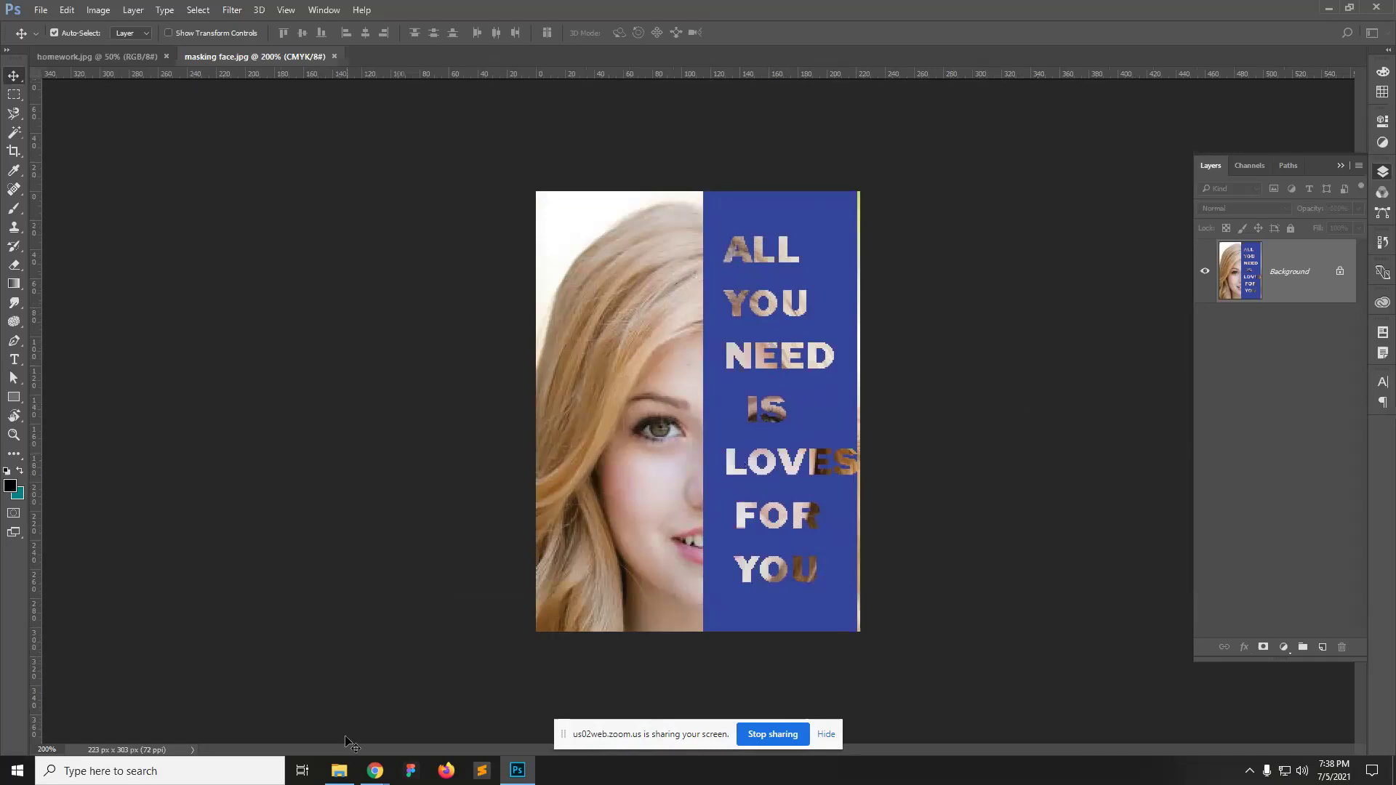
Step: Close the masking face and homework images
click(338, 770)
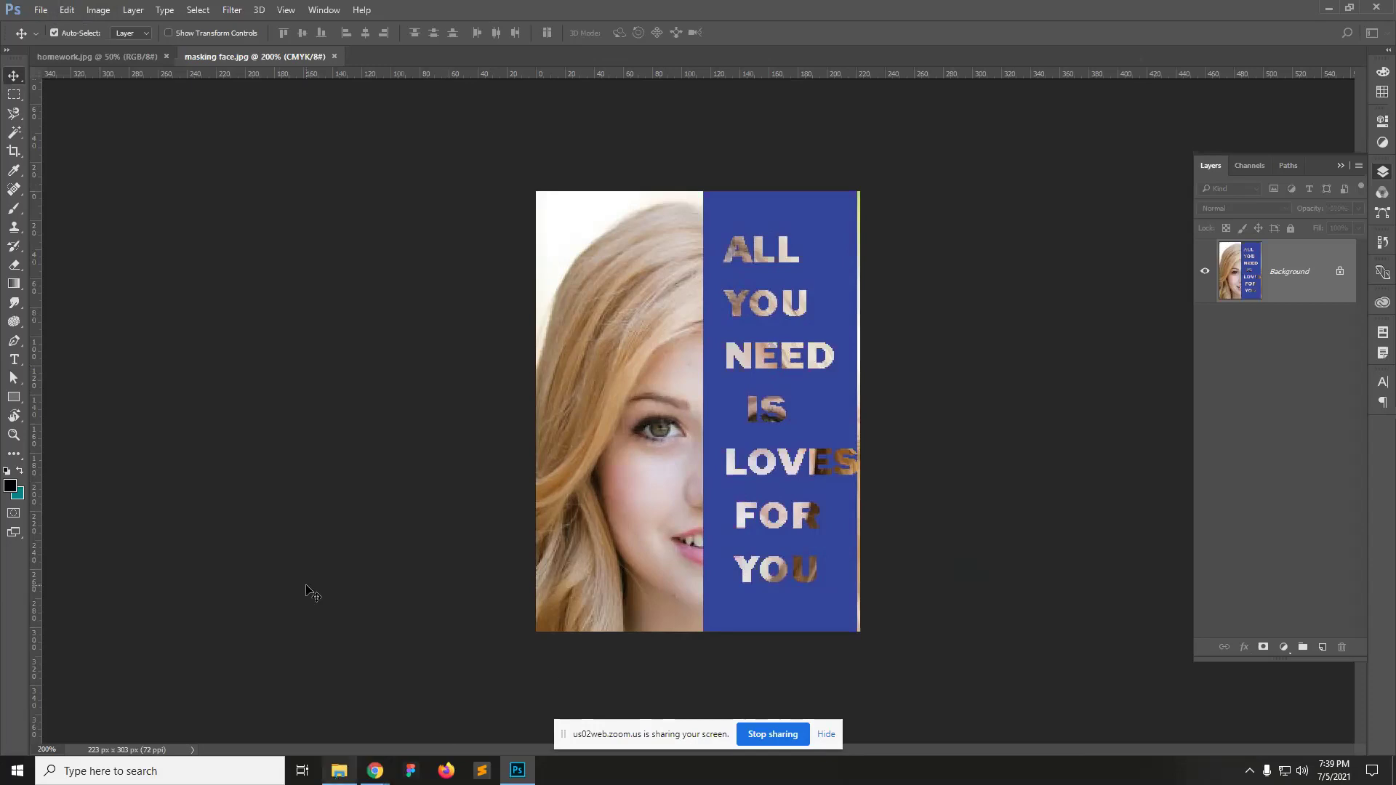
click(41, 10)
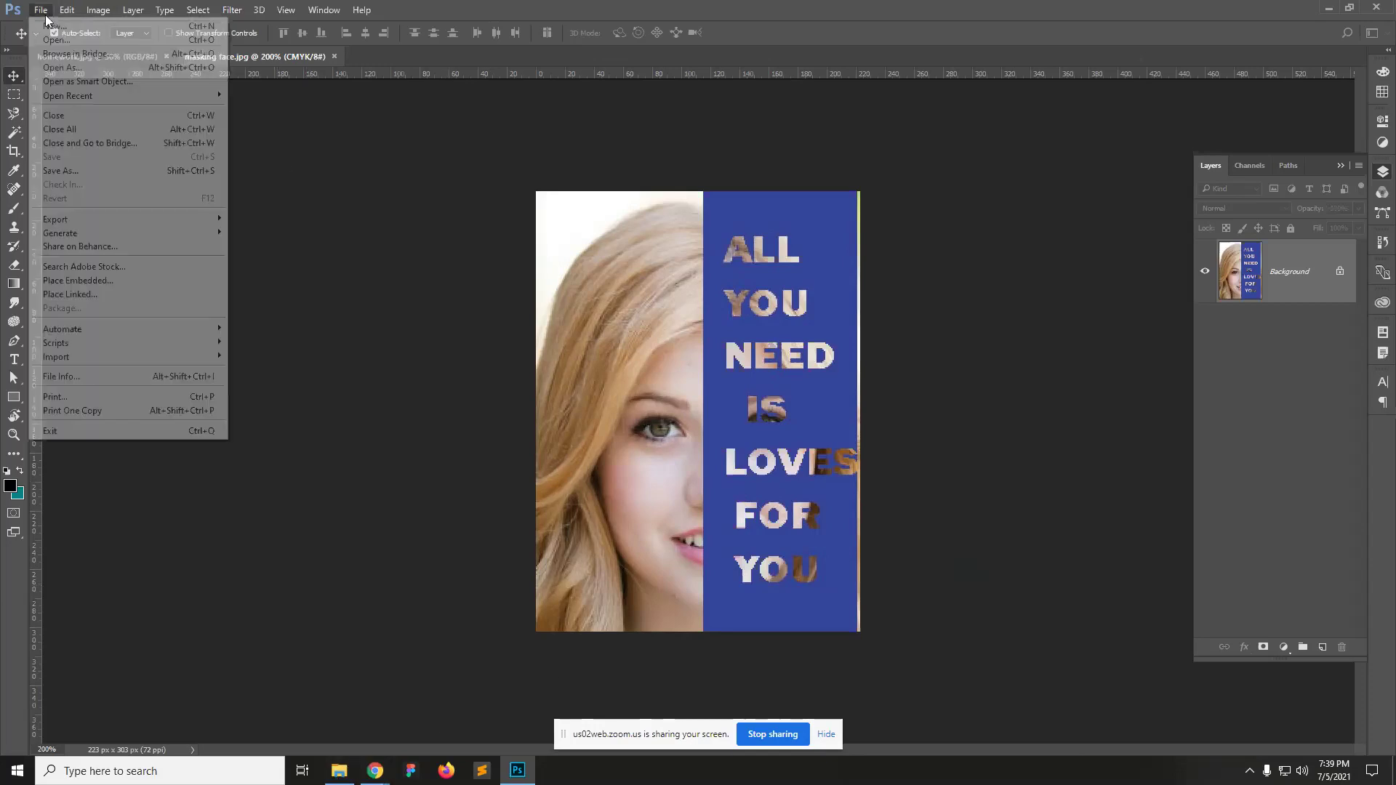
click(385, 231)
key(ctrl+w)
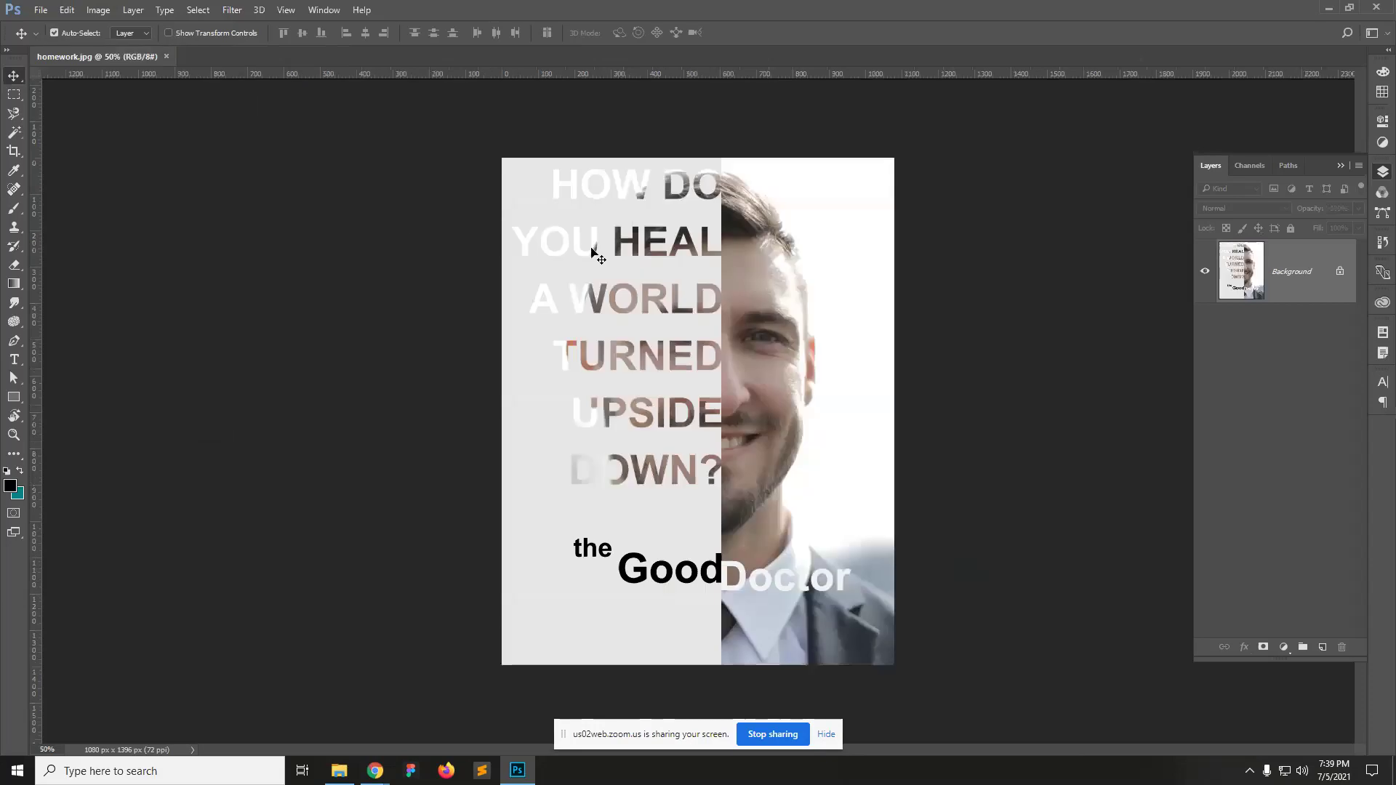
key(ctrl+w)
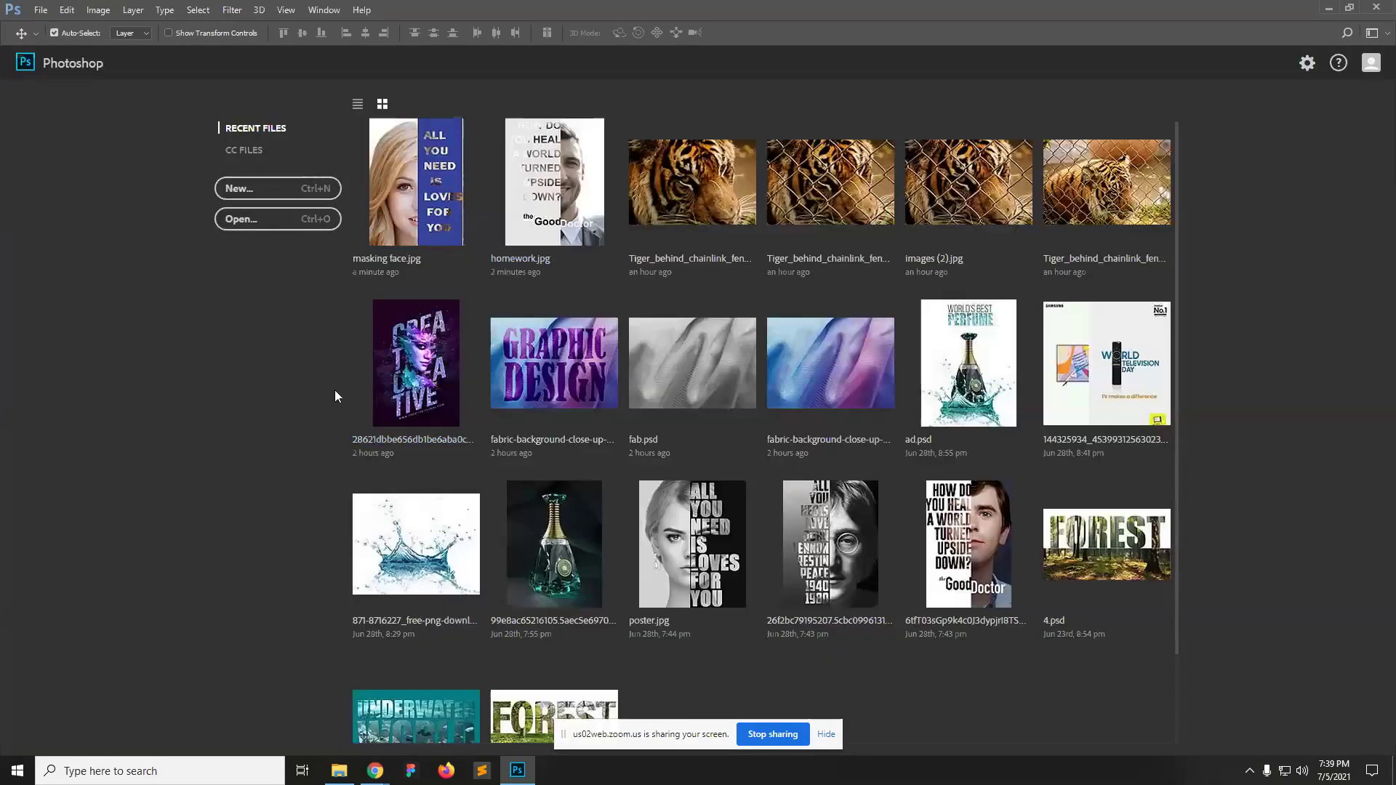
Step: Start opening a file and browse to the class 10 folder inside photoshop class 8-13
click(40, 11)
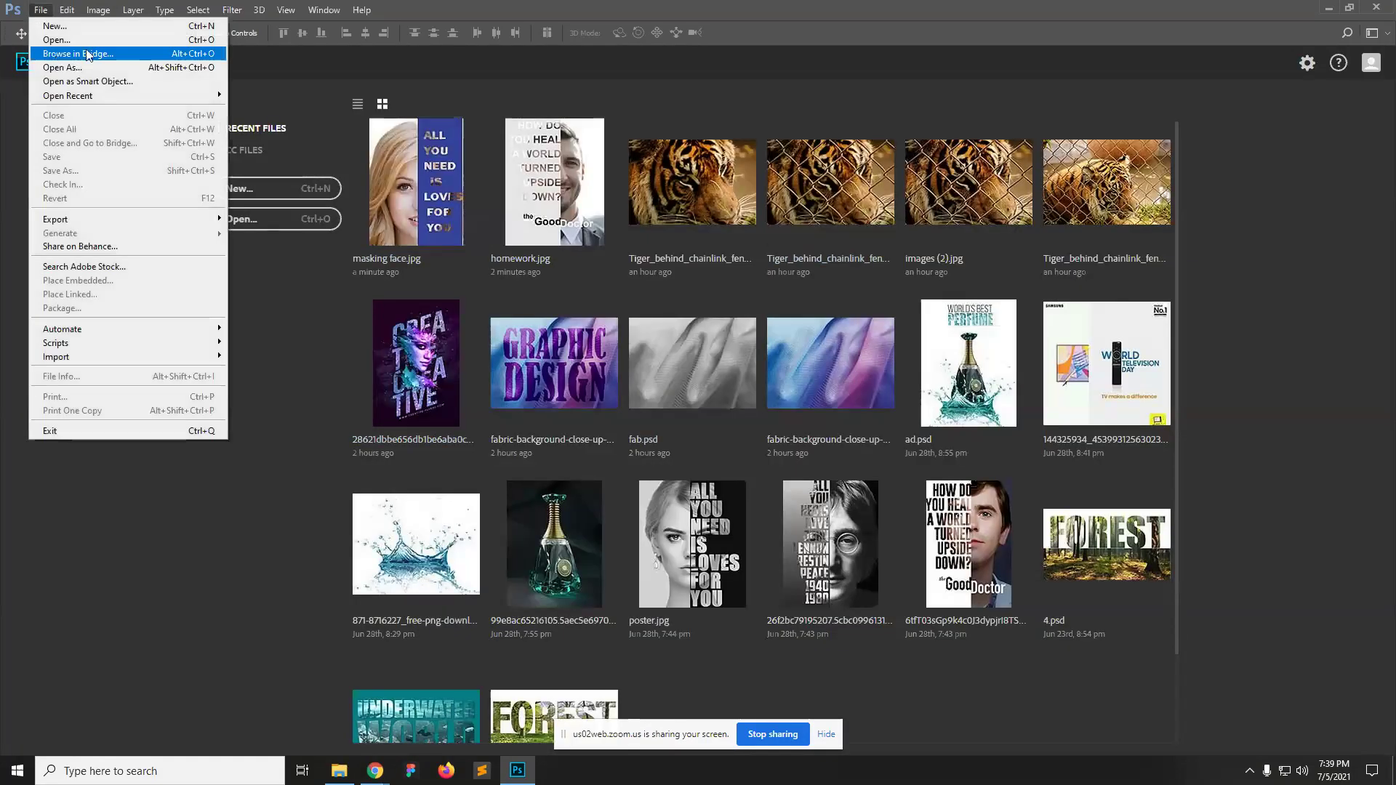
click(58, 37)
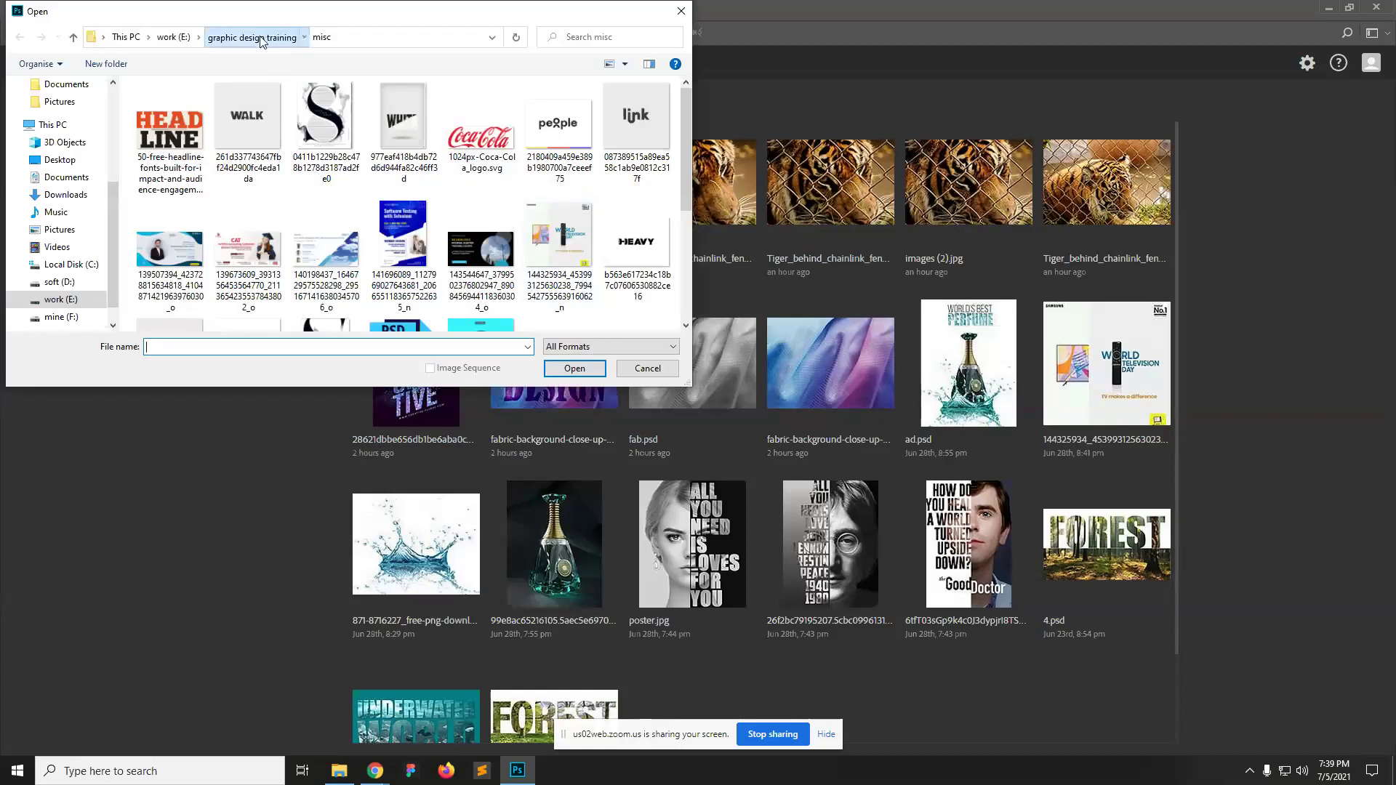
click(280, 38)
double_click(207, 157)
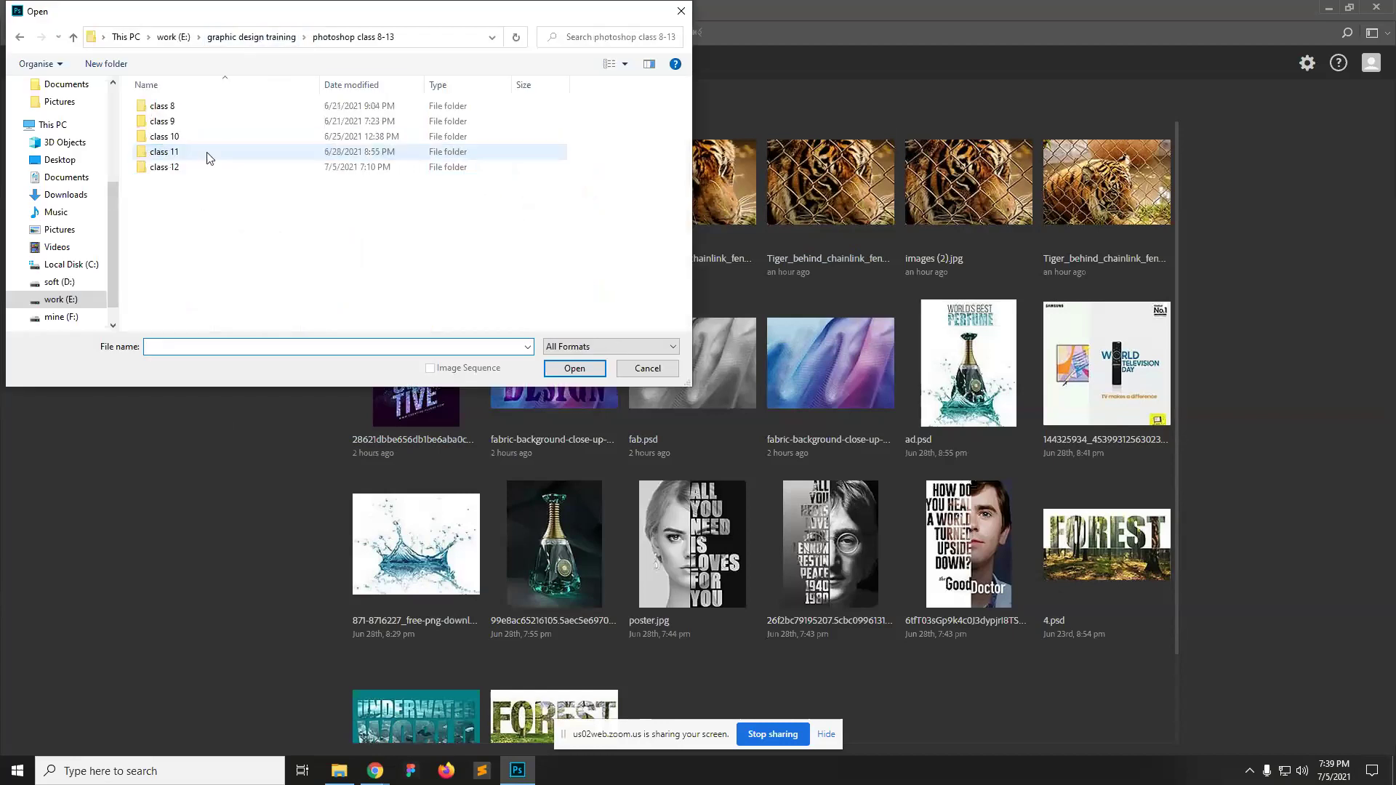
double_click(175, 121)
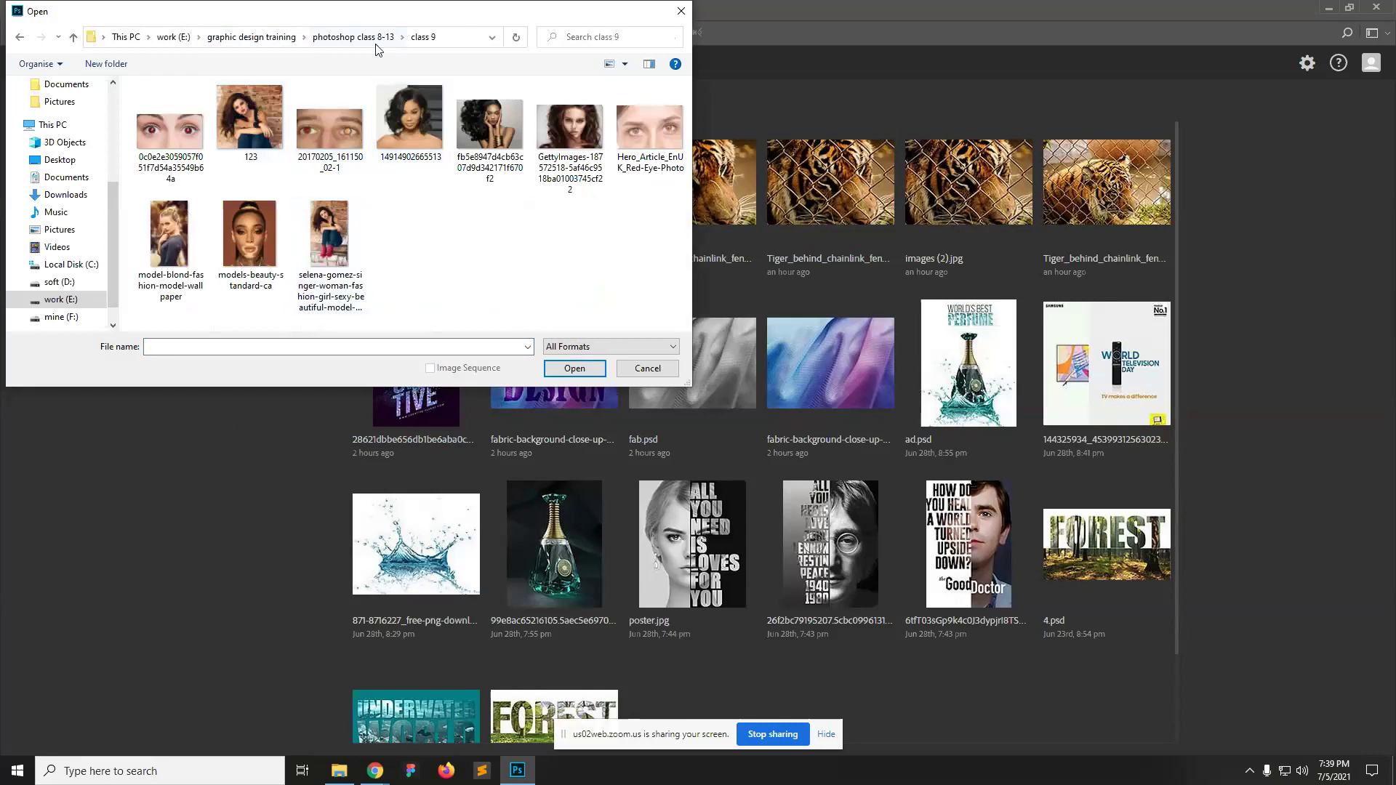
click(353, 37)
double_click(218, 139)
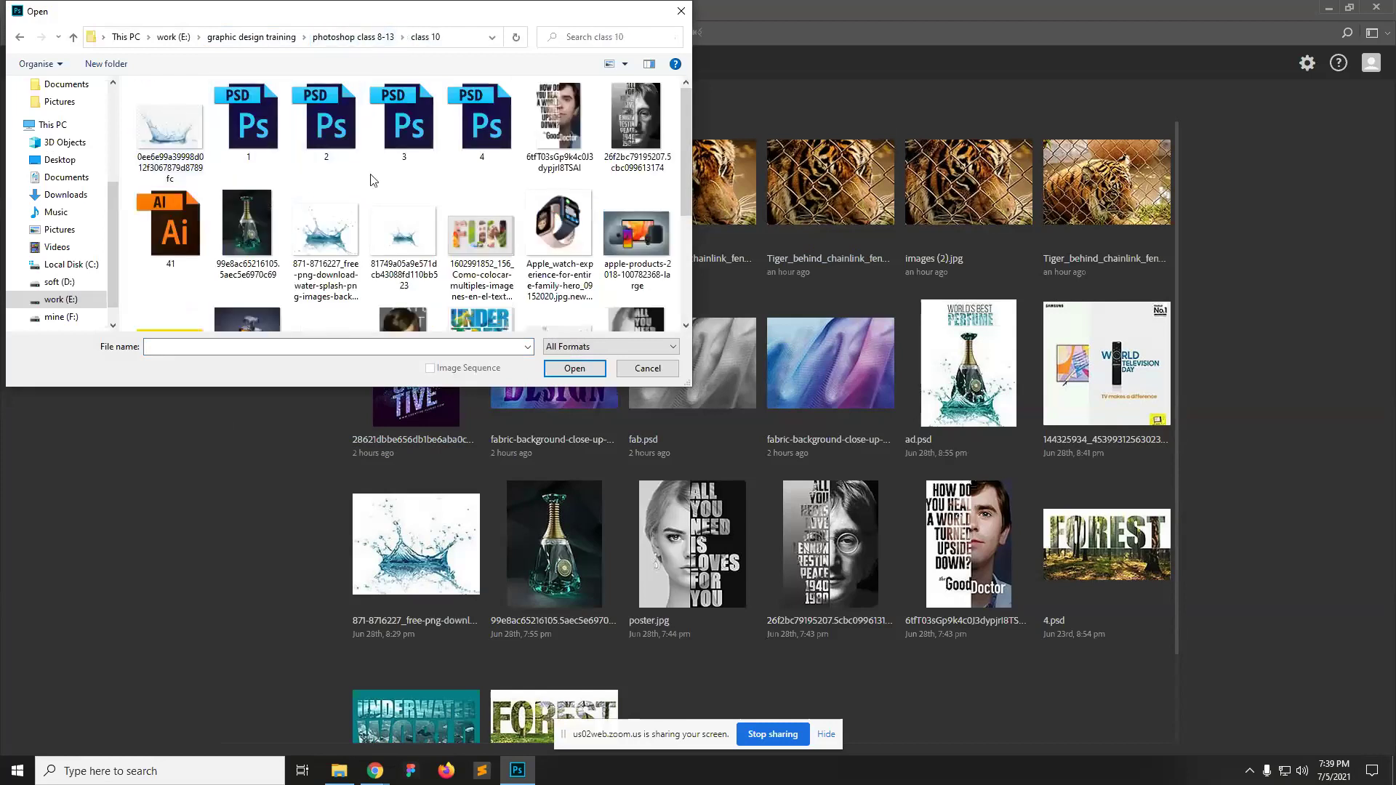
Step: Open the Apple_watch-experience-for-entire-family-hero_09152020 image from the class 10 folder
scroll(461, 196, down, 1)
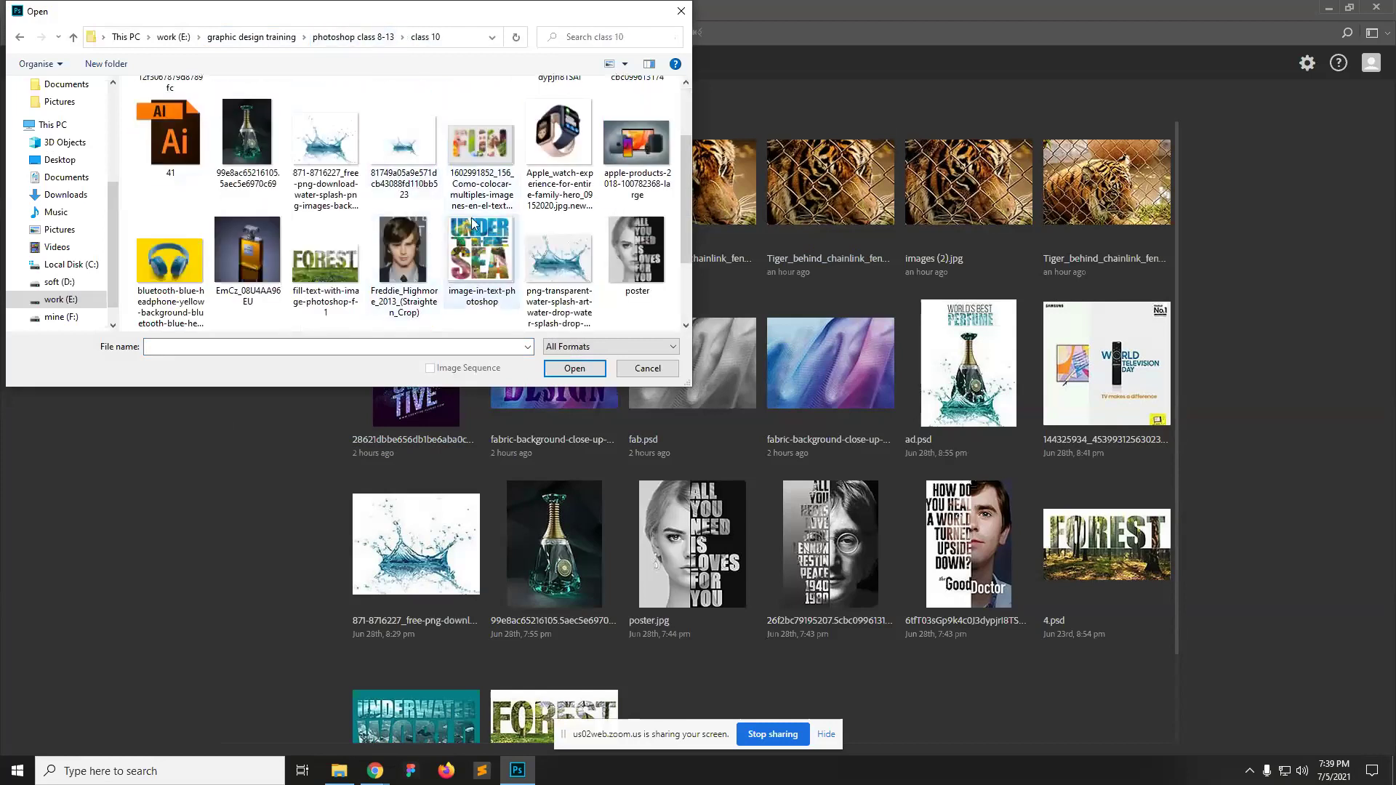
scroll(473, 222, down, 1)
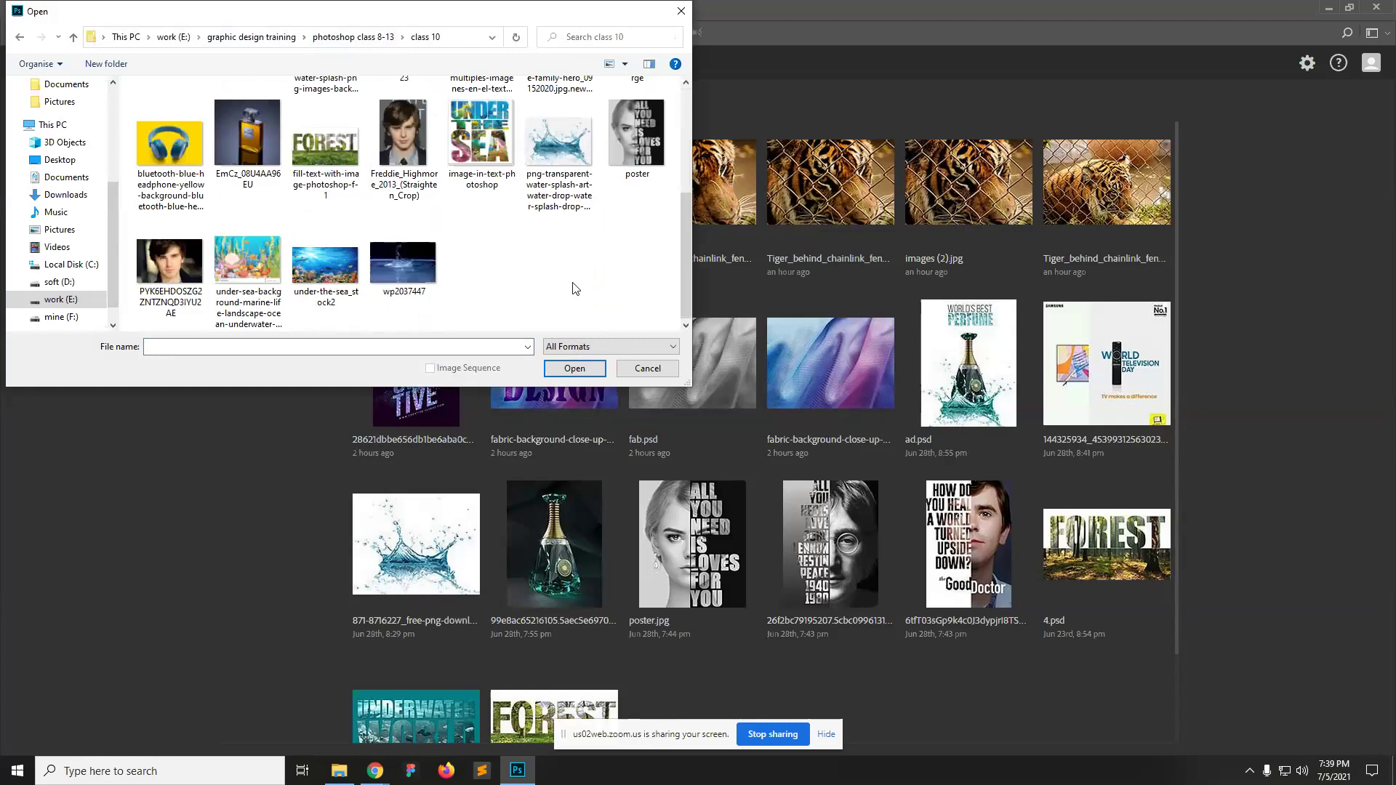
scroll(576, 288, up, 1)
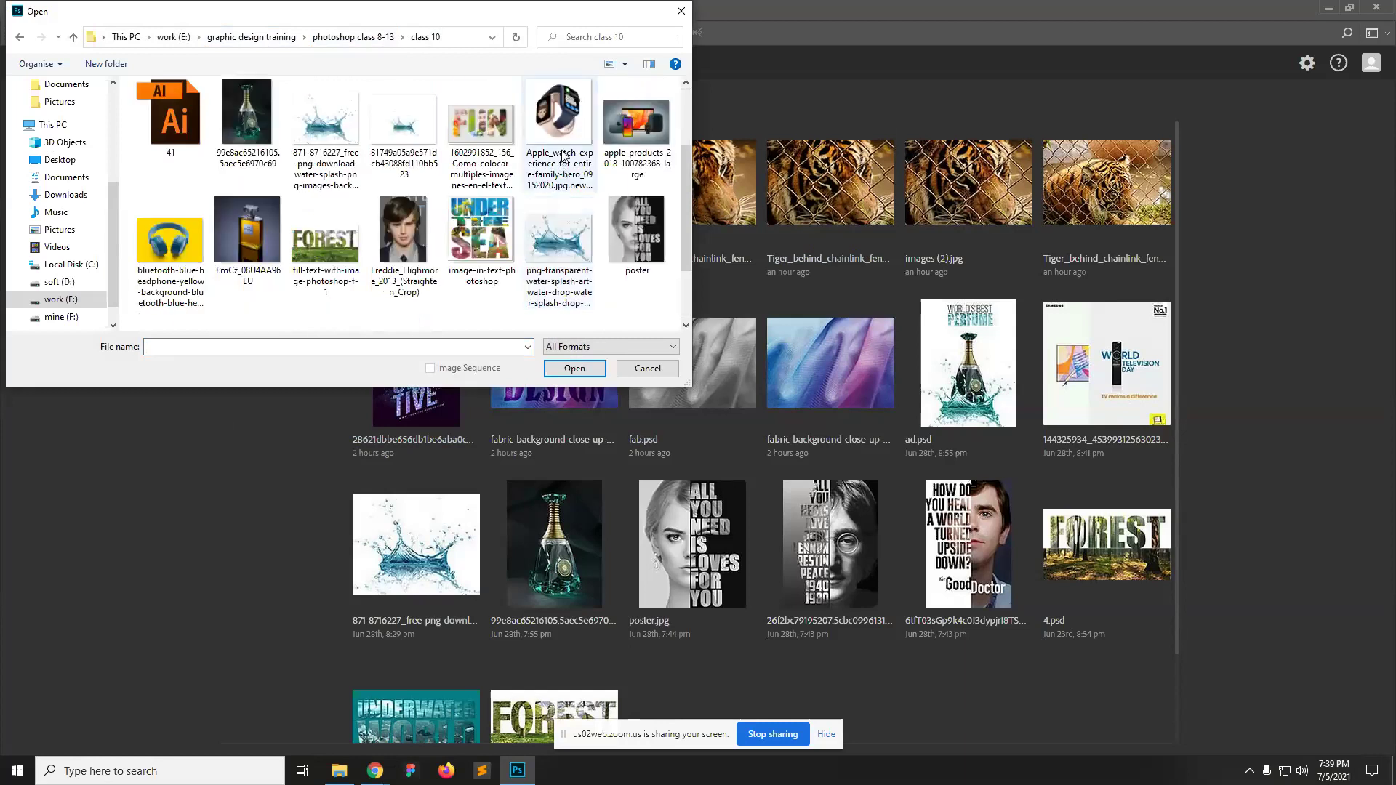
click(557, 125)
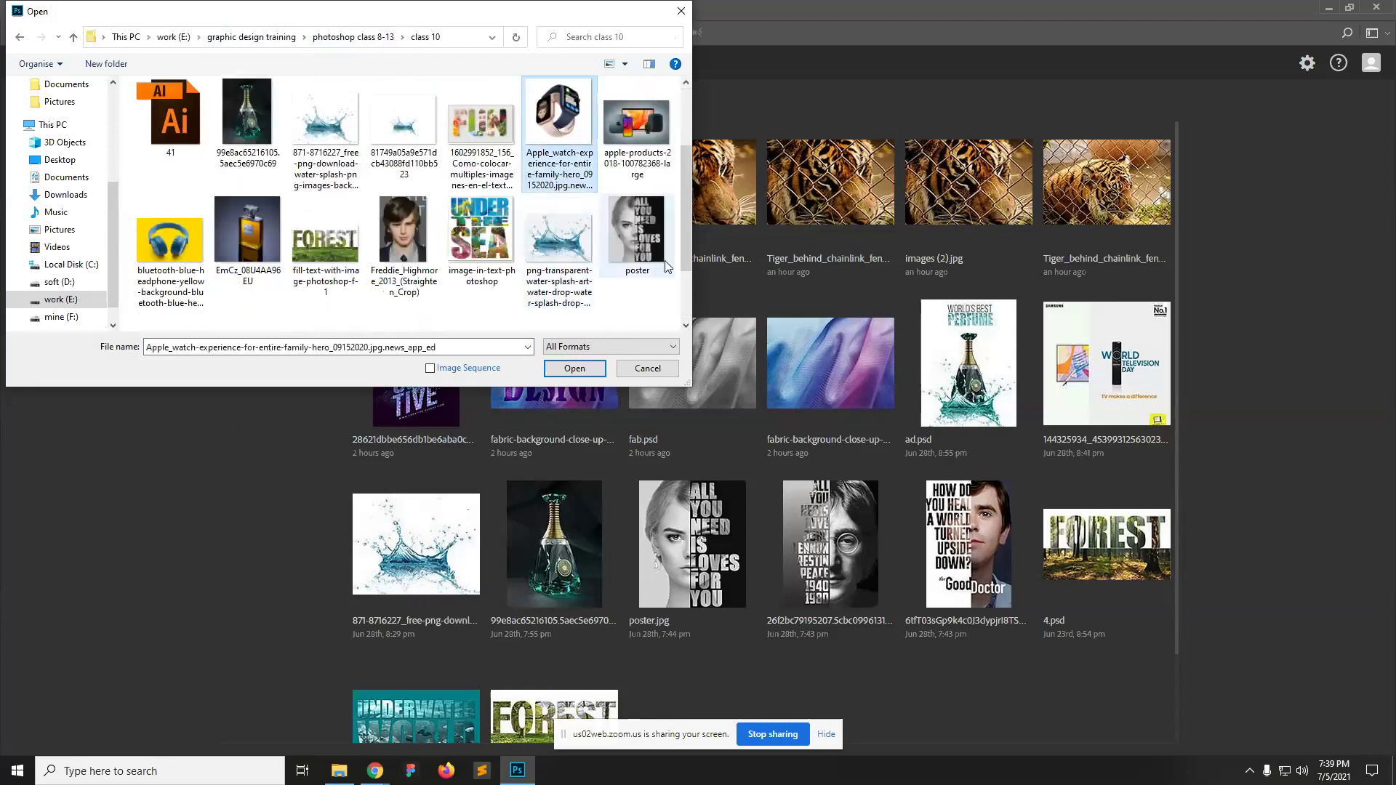
double_click(557, 113)
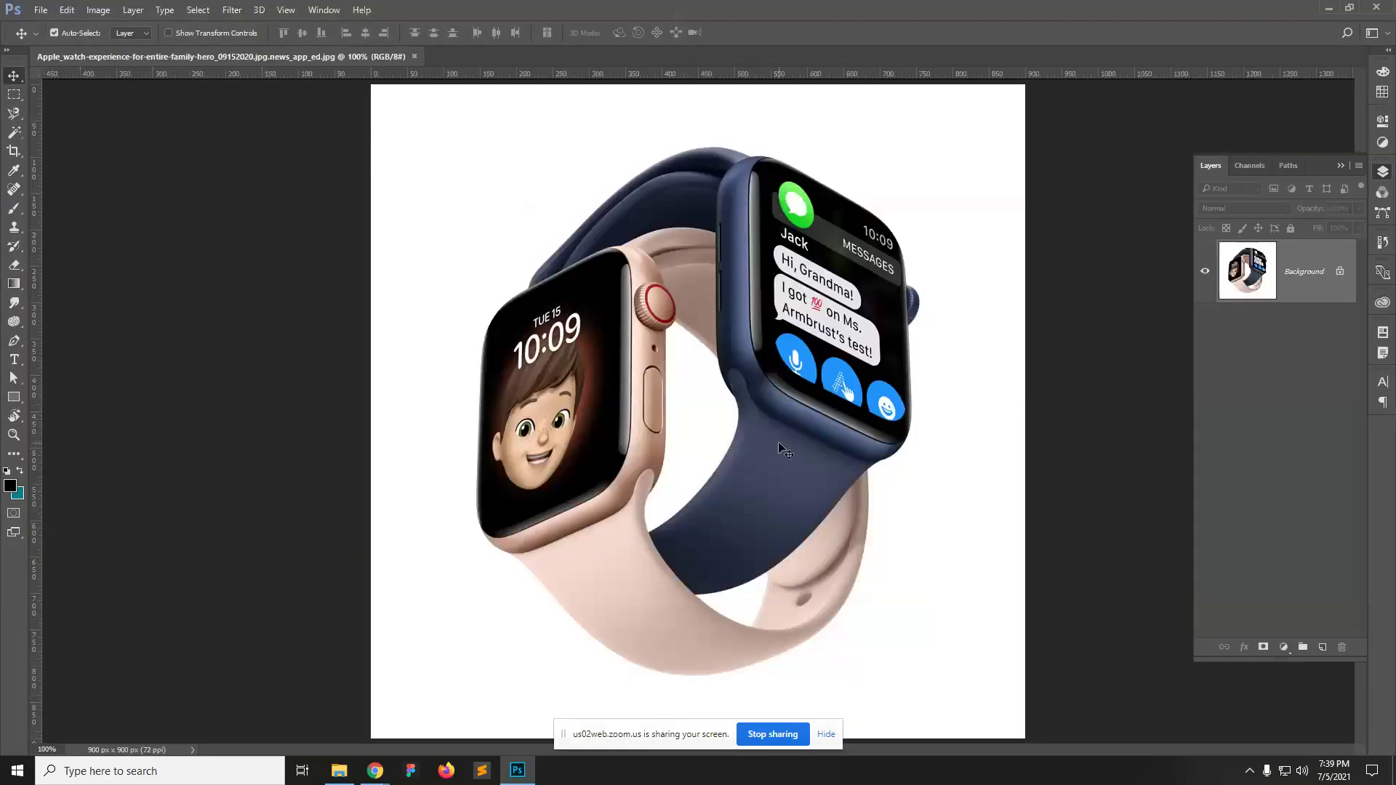
click(1287, 165)
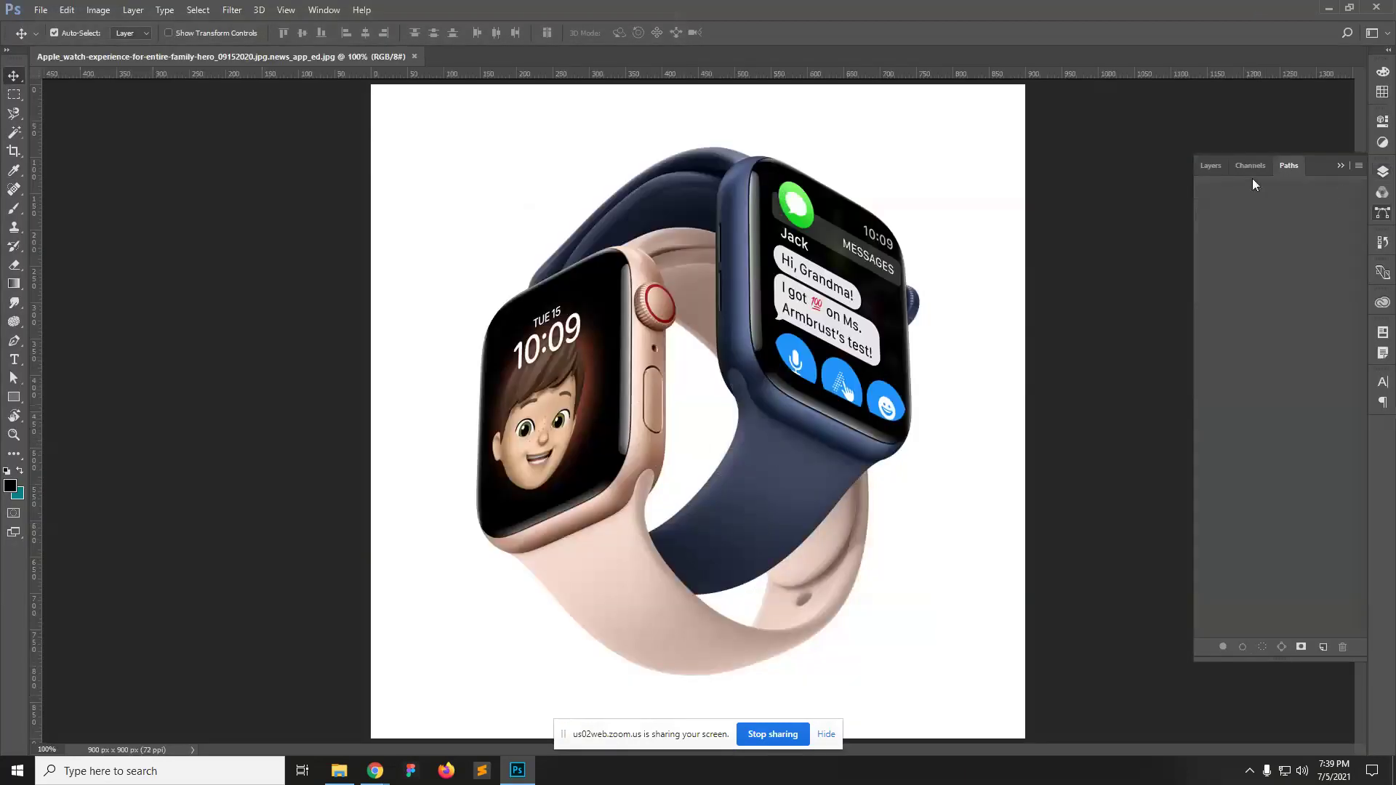
click(1212, 165)
Step: Look through the images in the class 10 and class 11 folders in File Explorer, and return to Photoshop
click(339, 771)
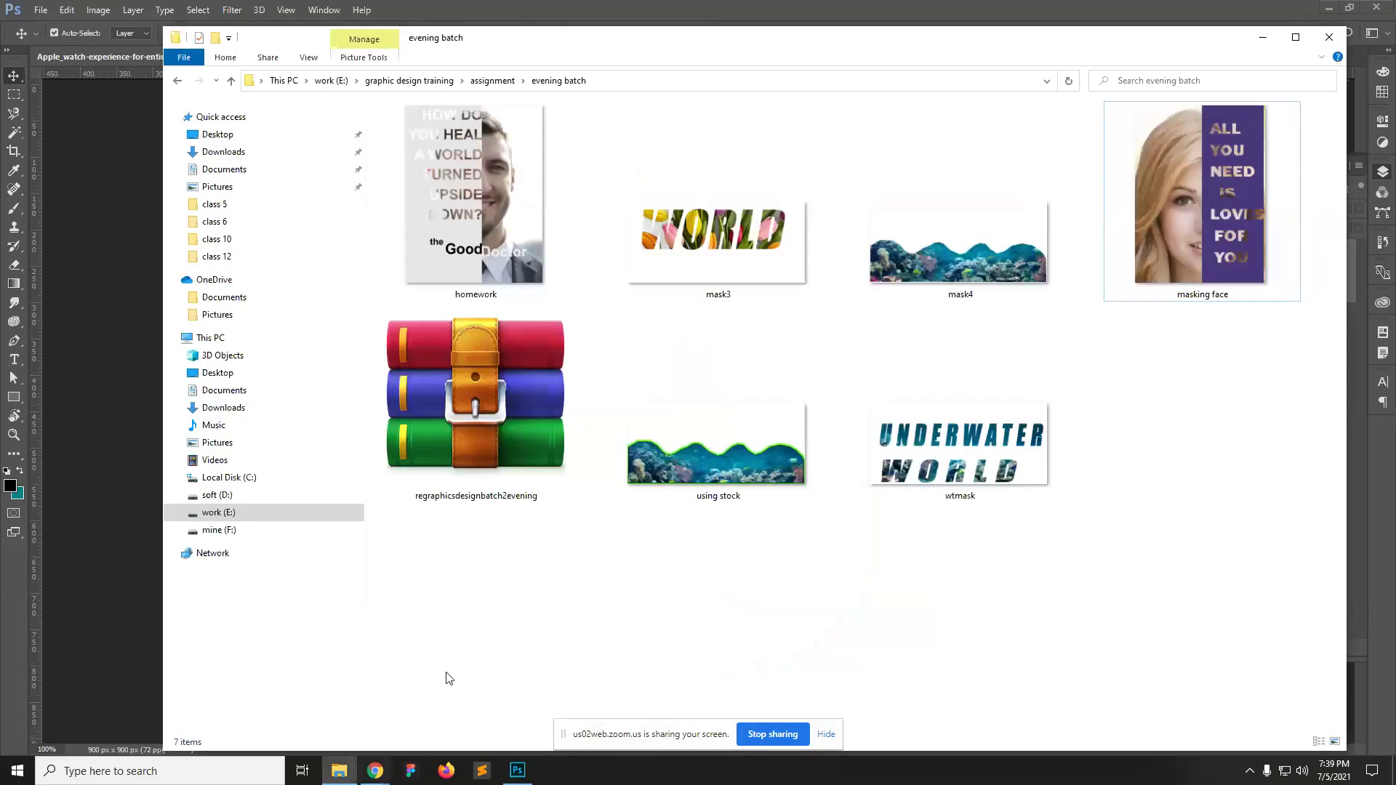
click(492, 80)
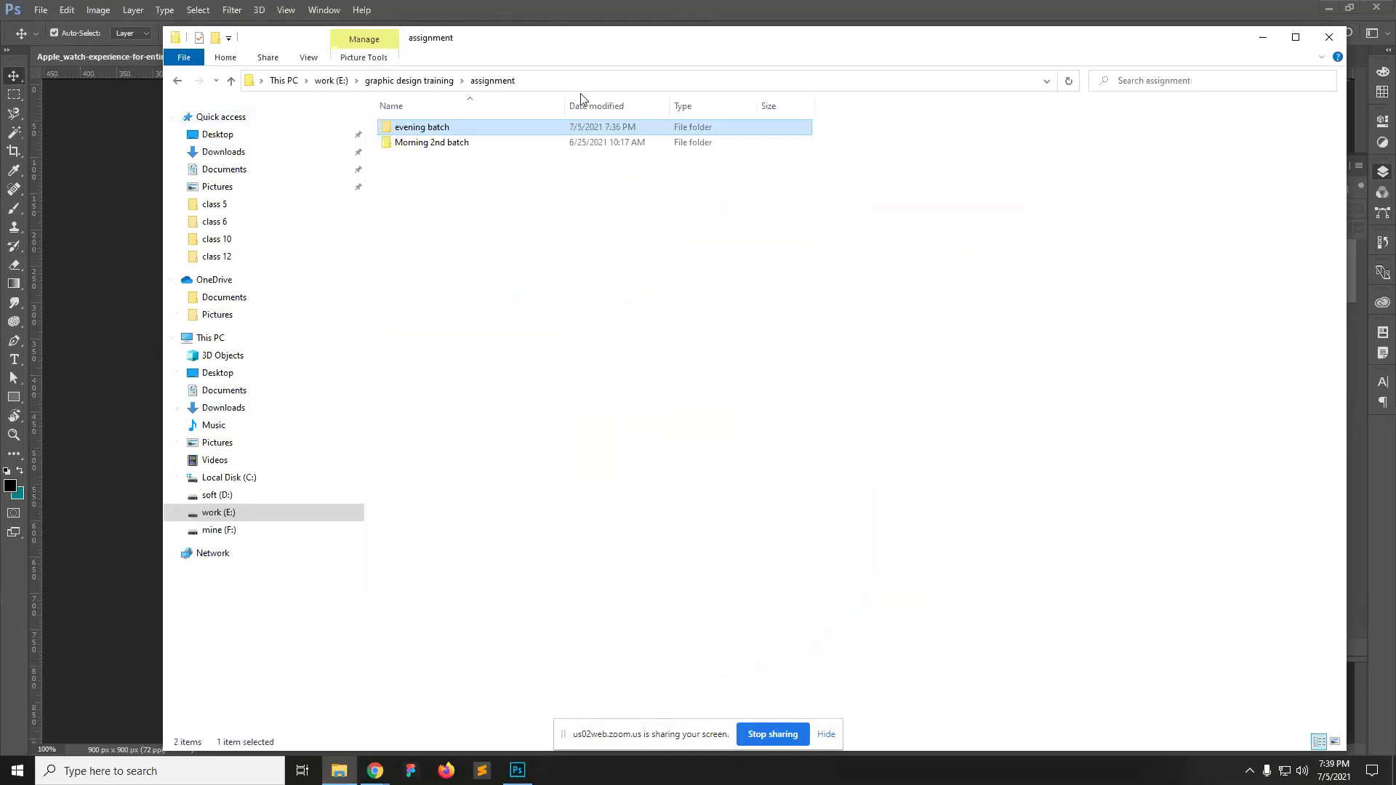
click(416, 81)
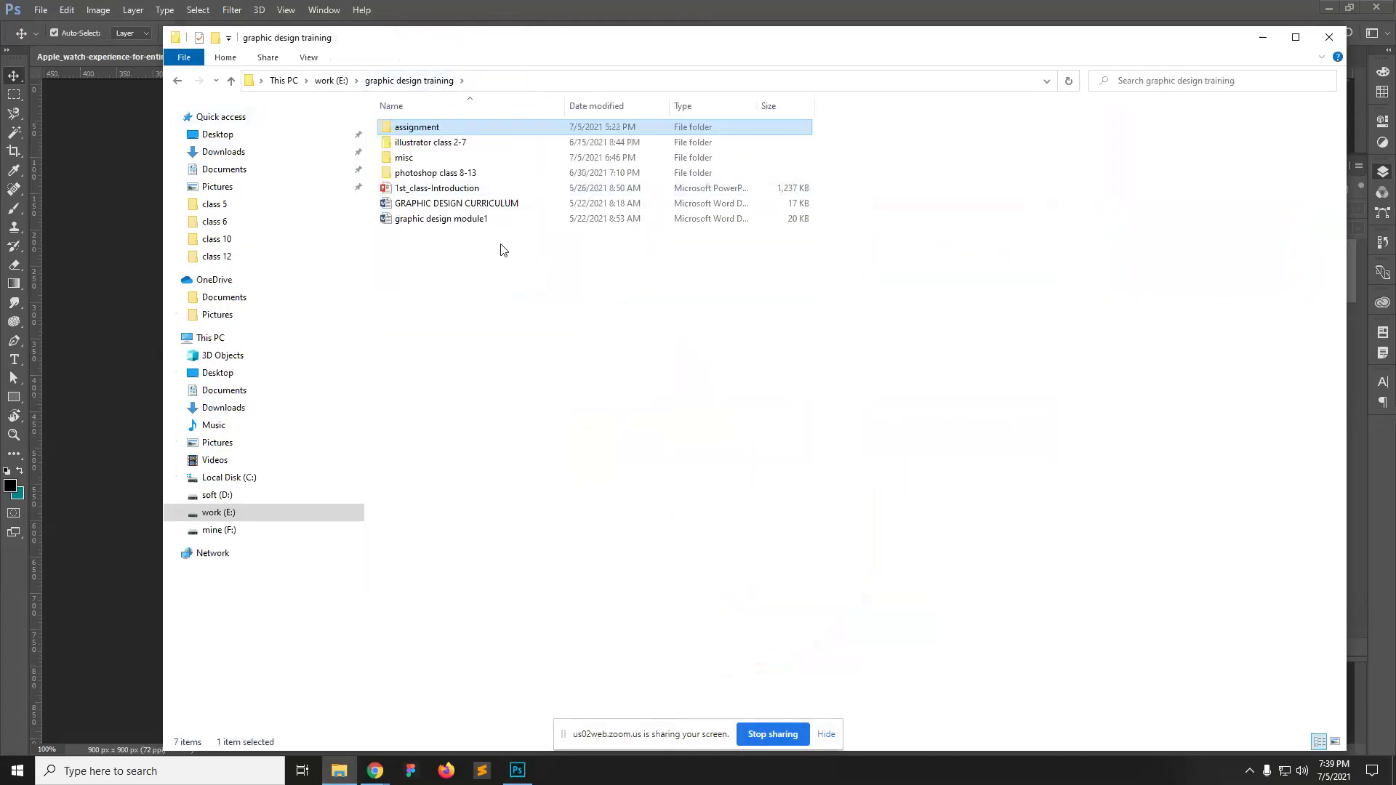
double_click(456, 173)
double_click(415, 160)
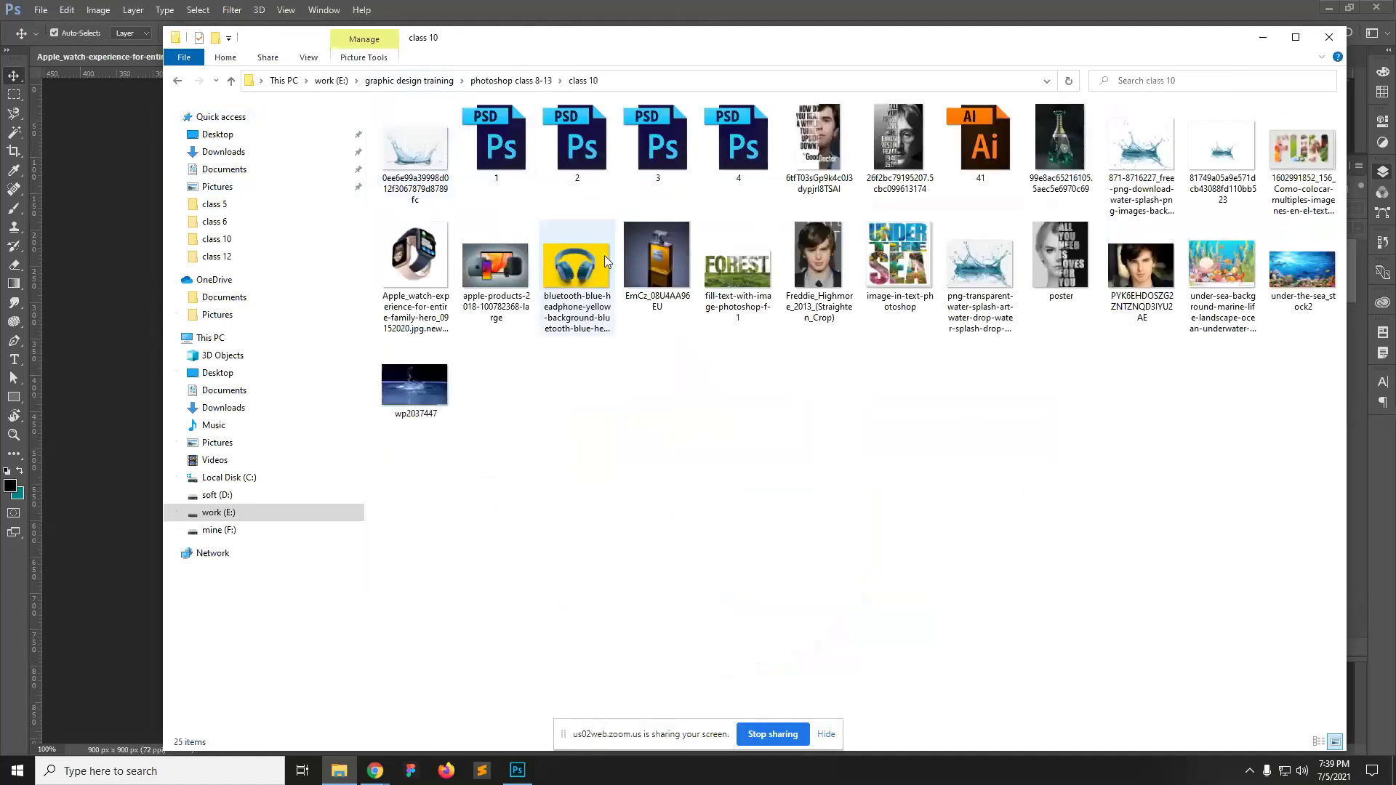
click(475, 81)
double_click(407, 175)
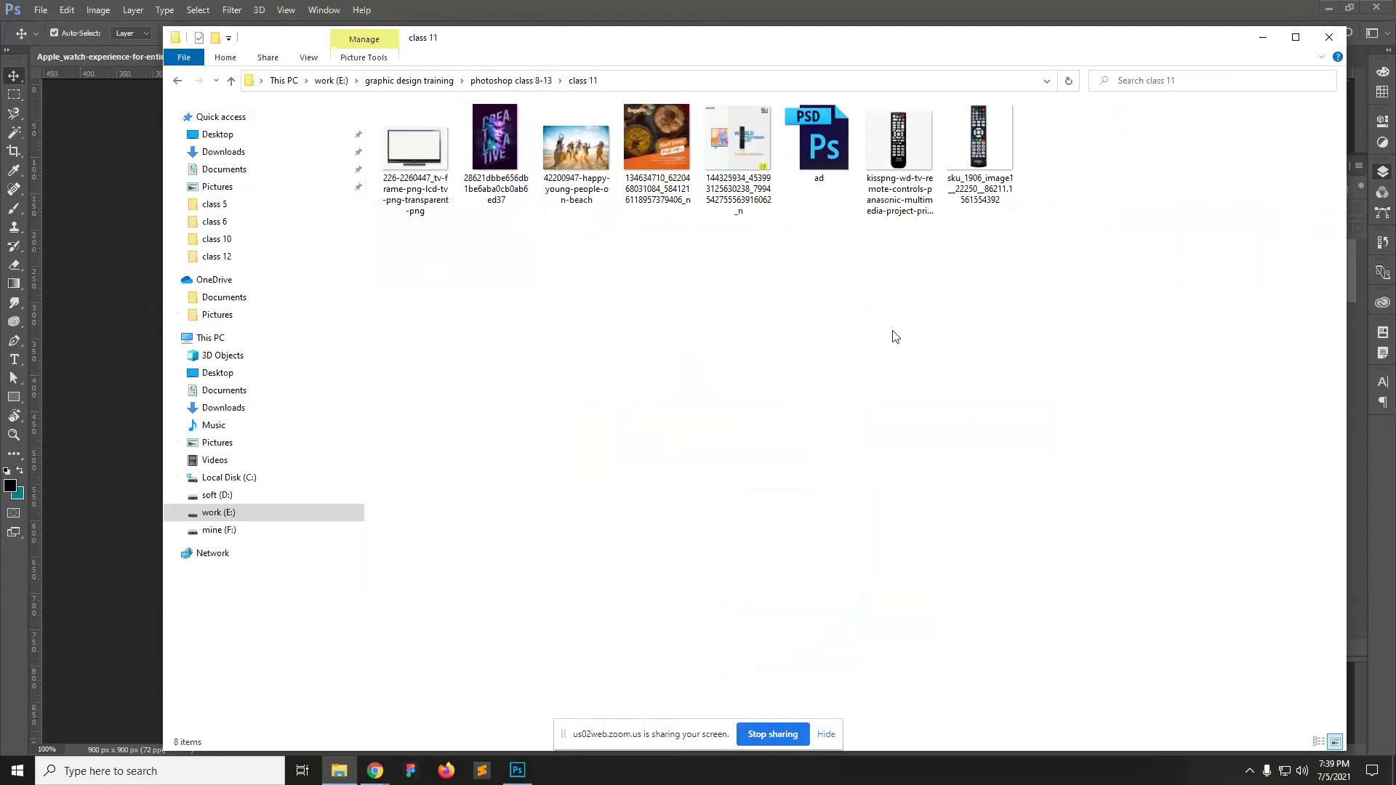
click(473, 81)
double_click(412, 157)
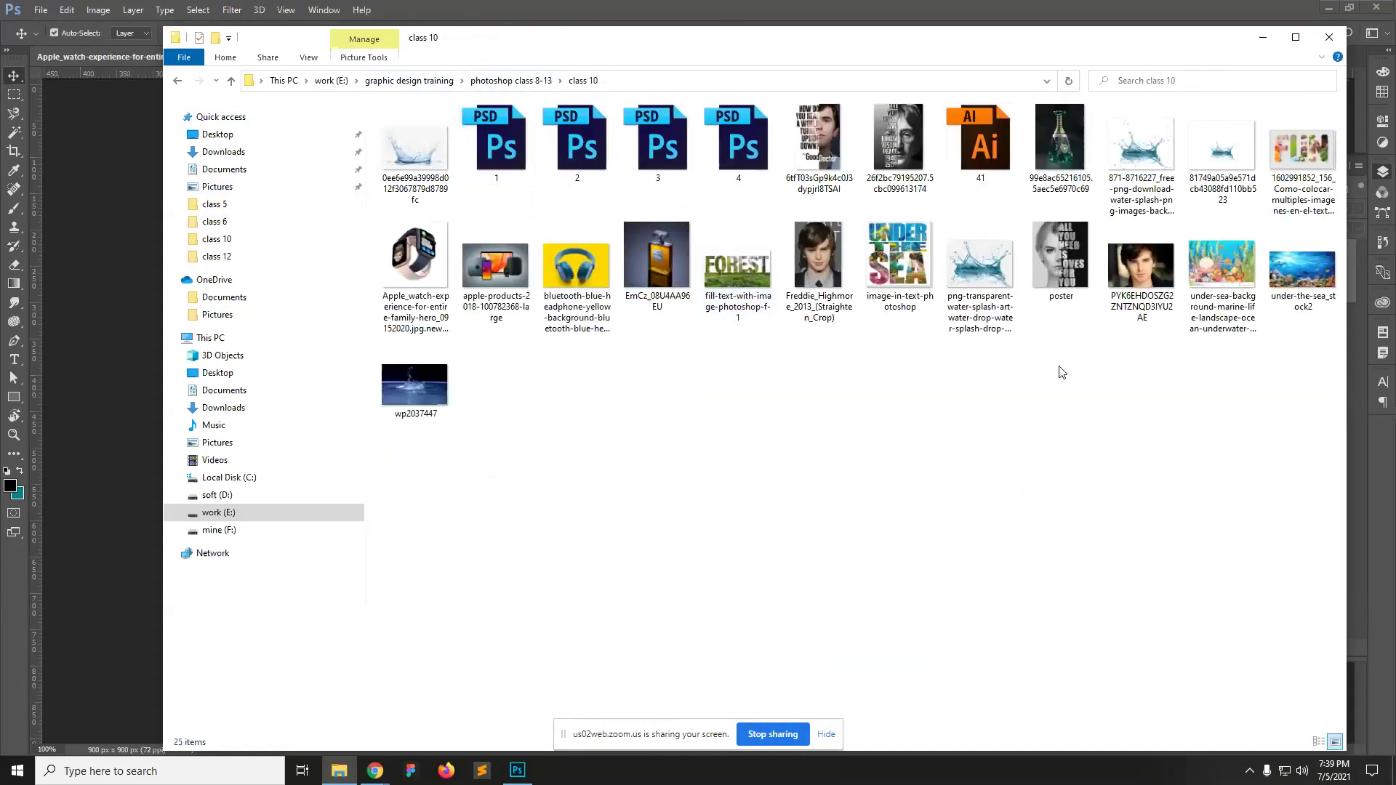
click(340, 772)
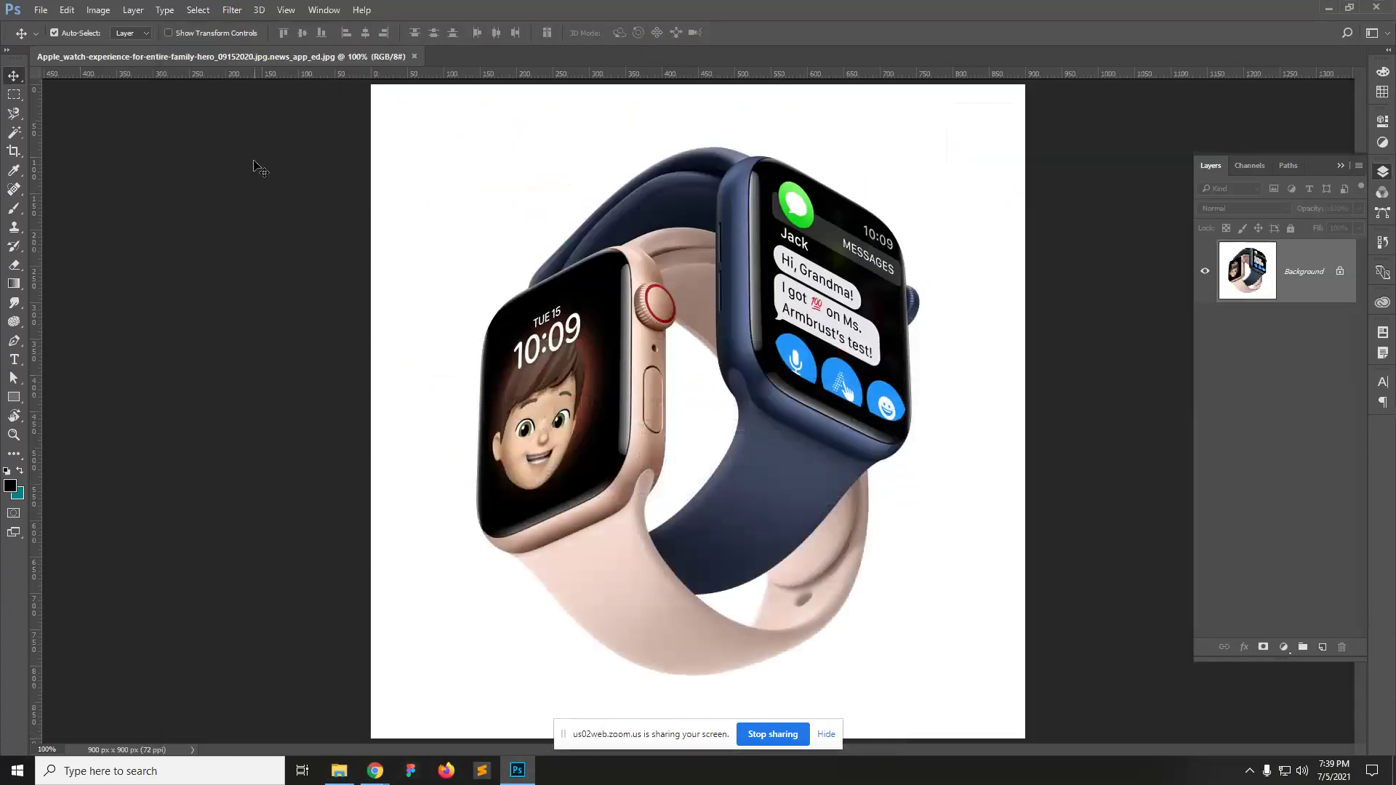
Step: Inspect the edges of the two watches up close and display the document's paths
ctrl+click(644, 318)
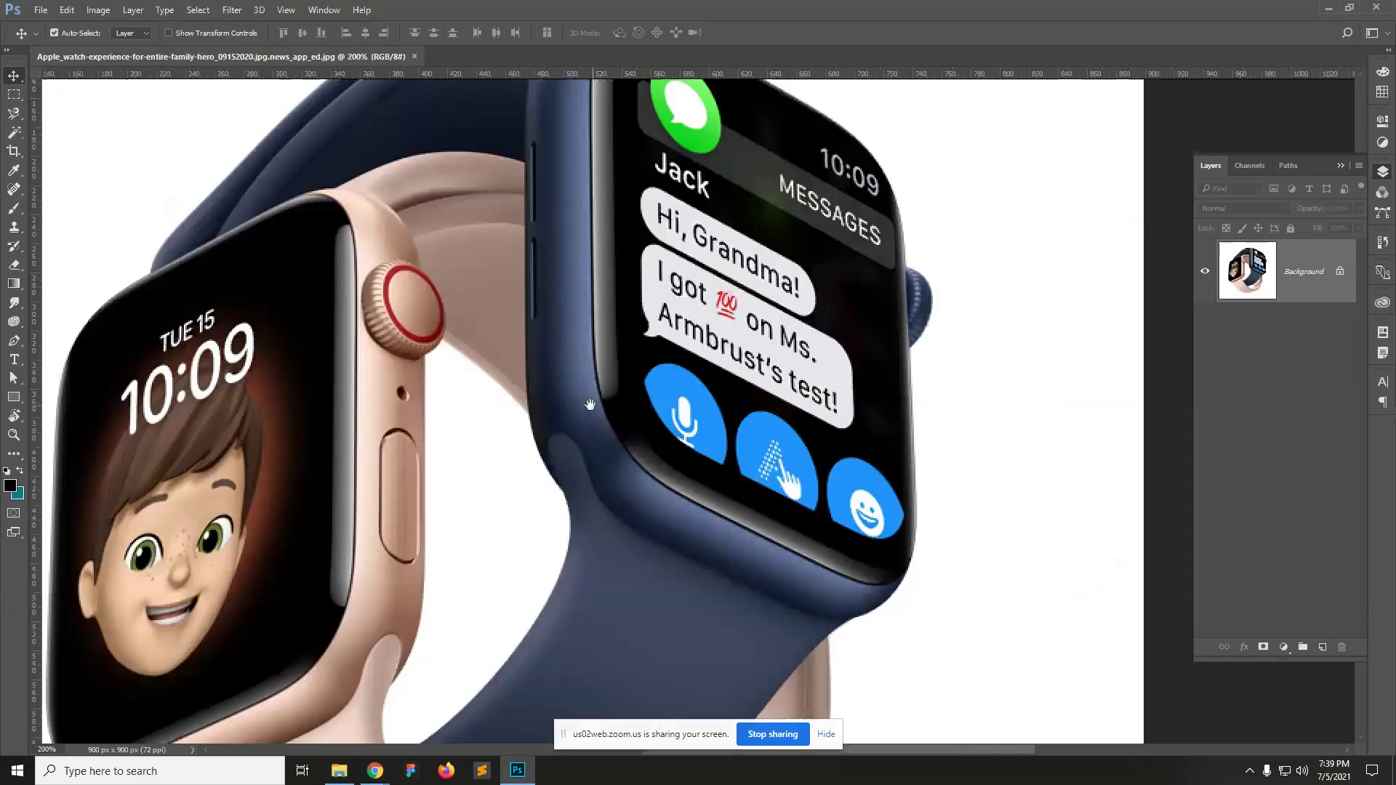
ctrl+alt+click(564, 405)
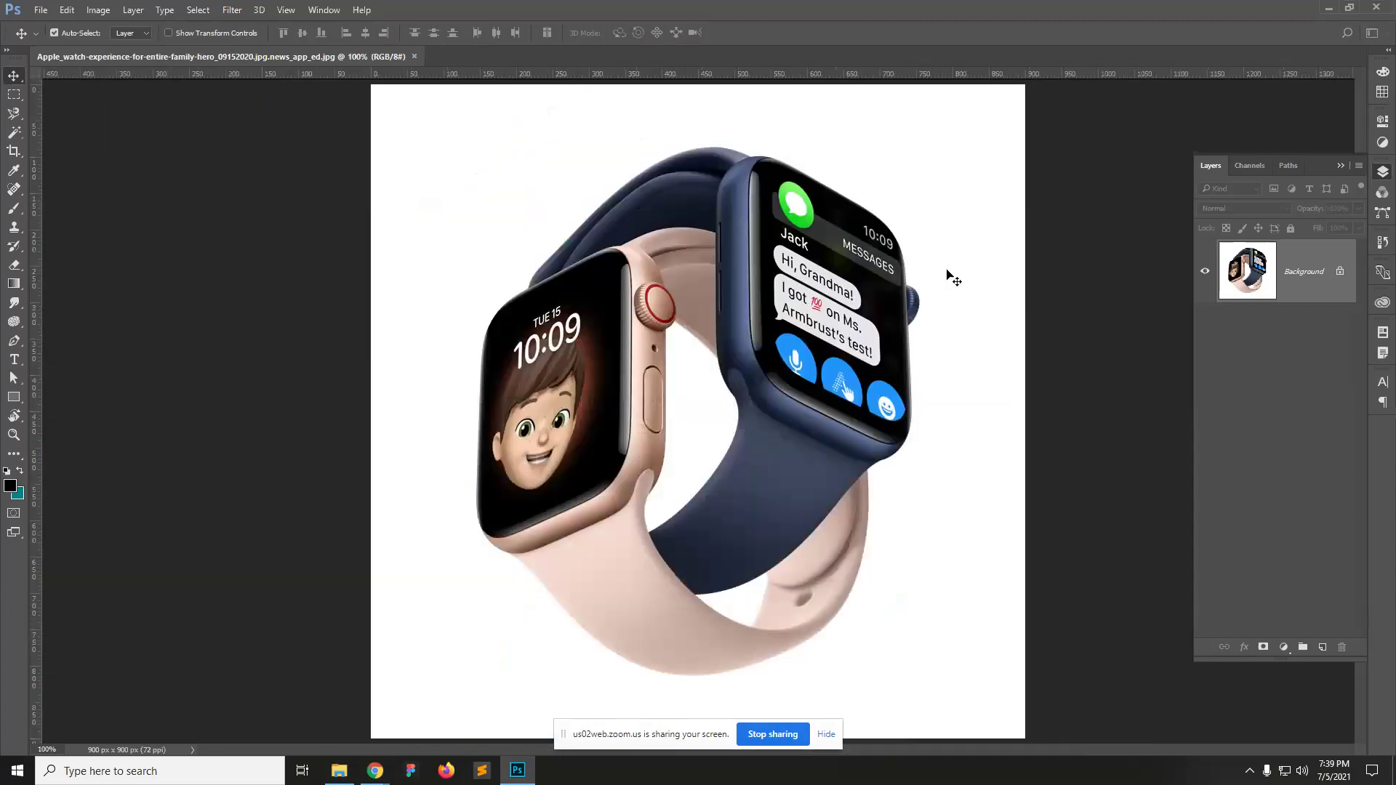
click(1289, 170)
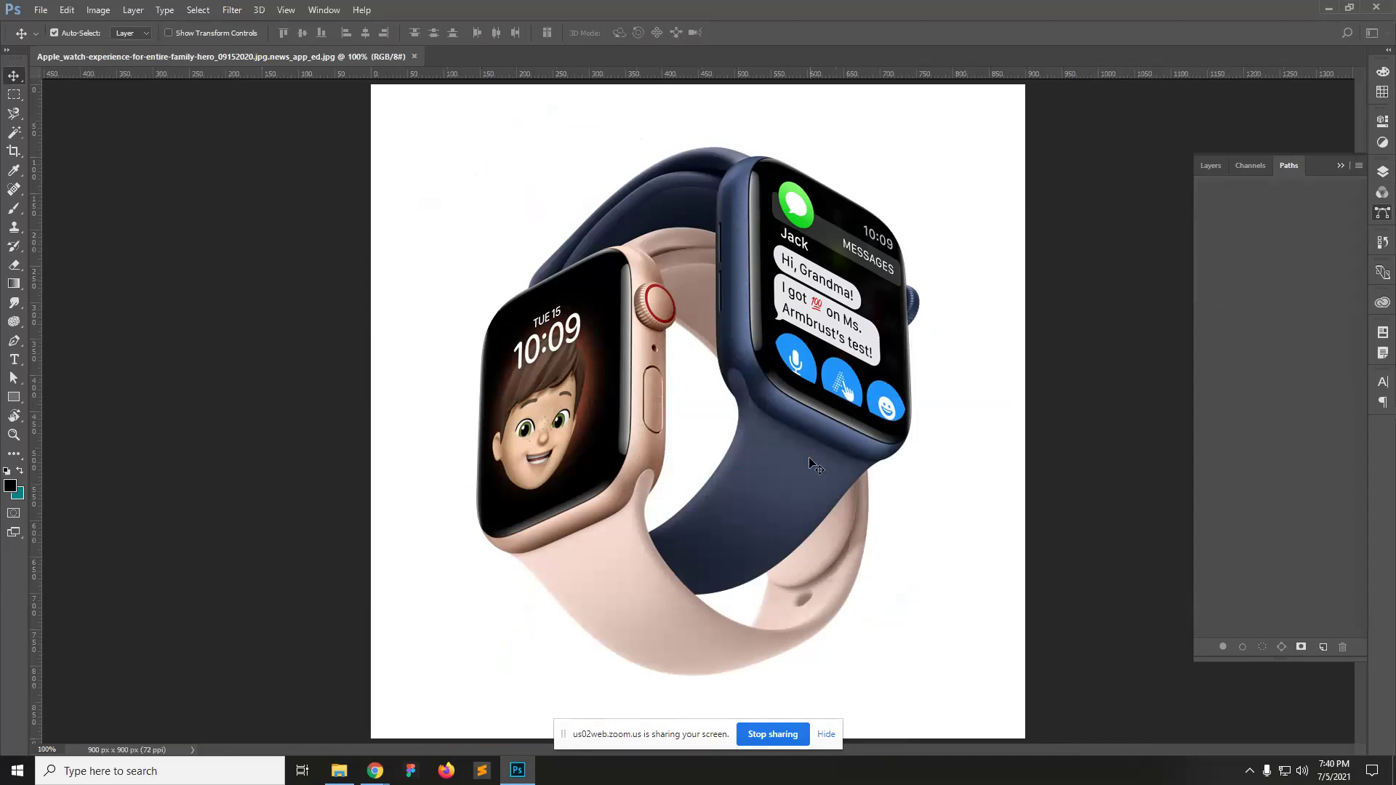
Step: Select the white background around and inside the watch bands with the Magic Wand, and invert the selection
click(17, 134)
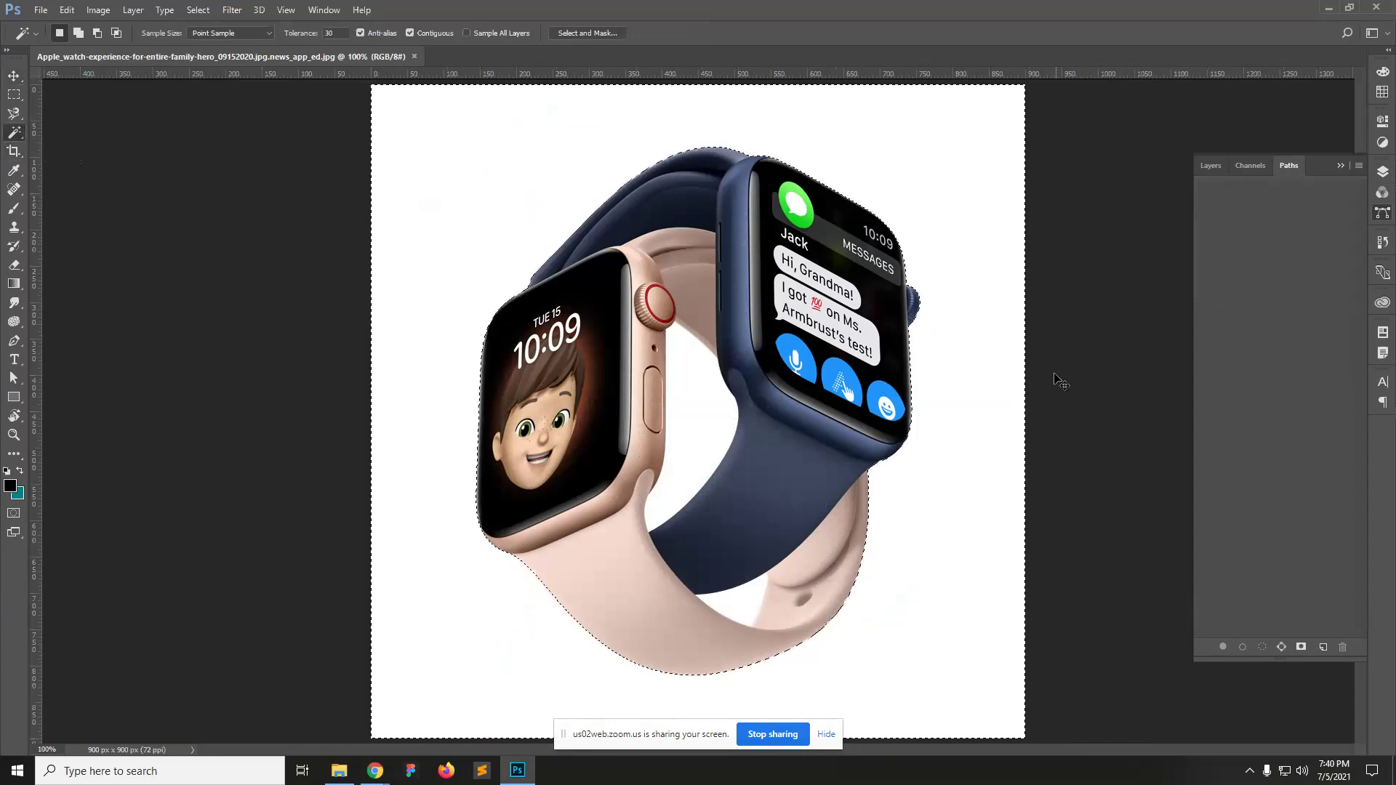
key(ctrl+plus)
drag(623, 414, 647, 258)
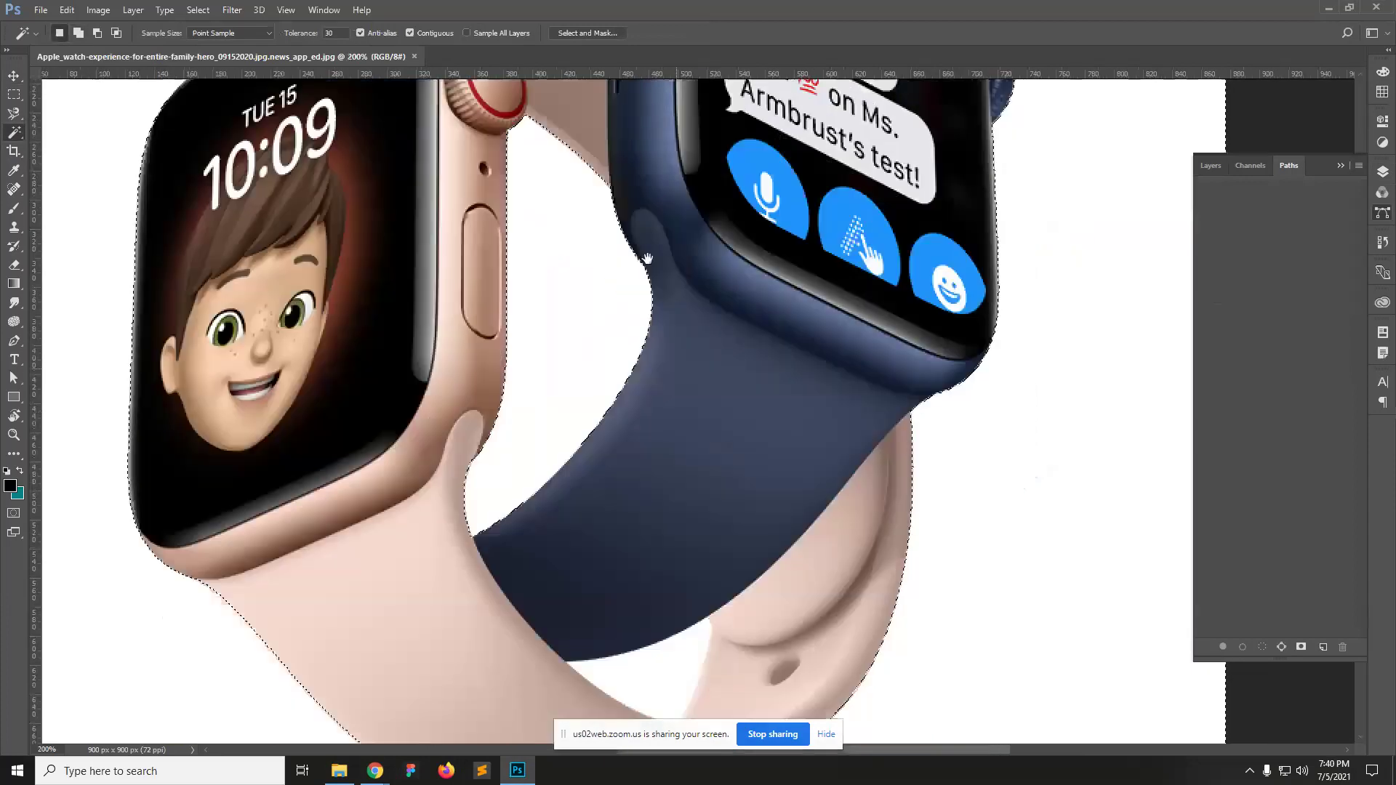
alt+click(687, 345)
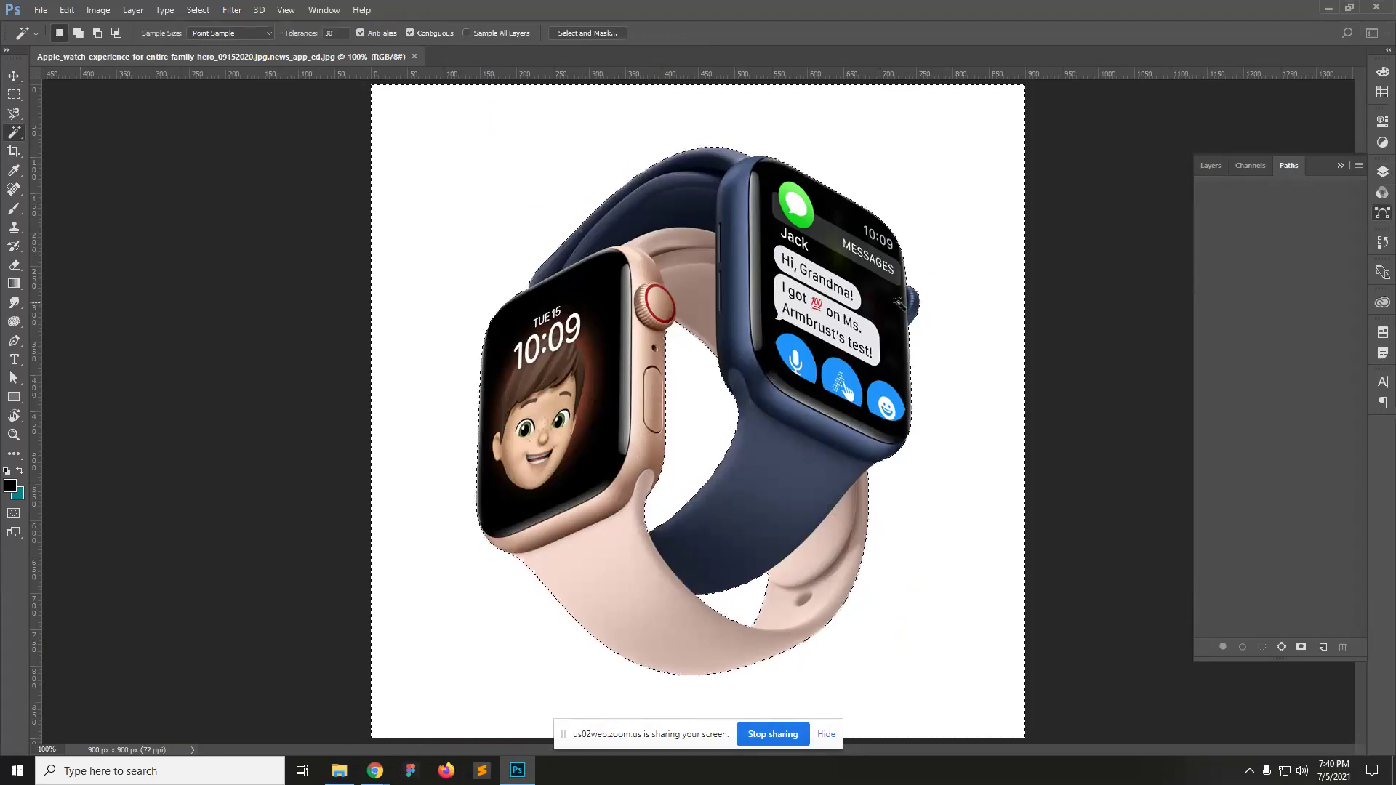
alt+click(691, 318)
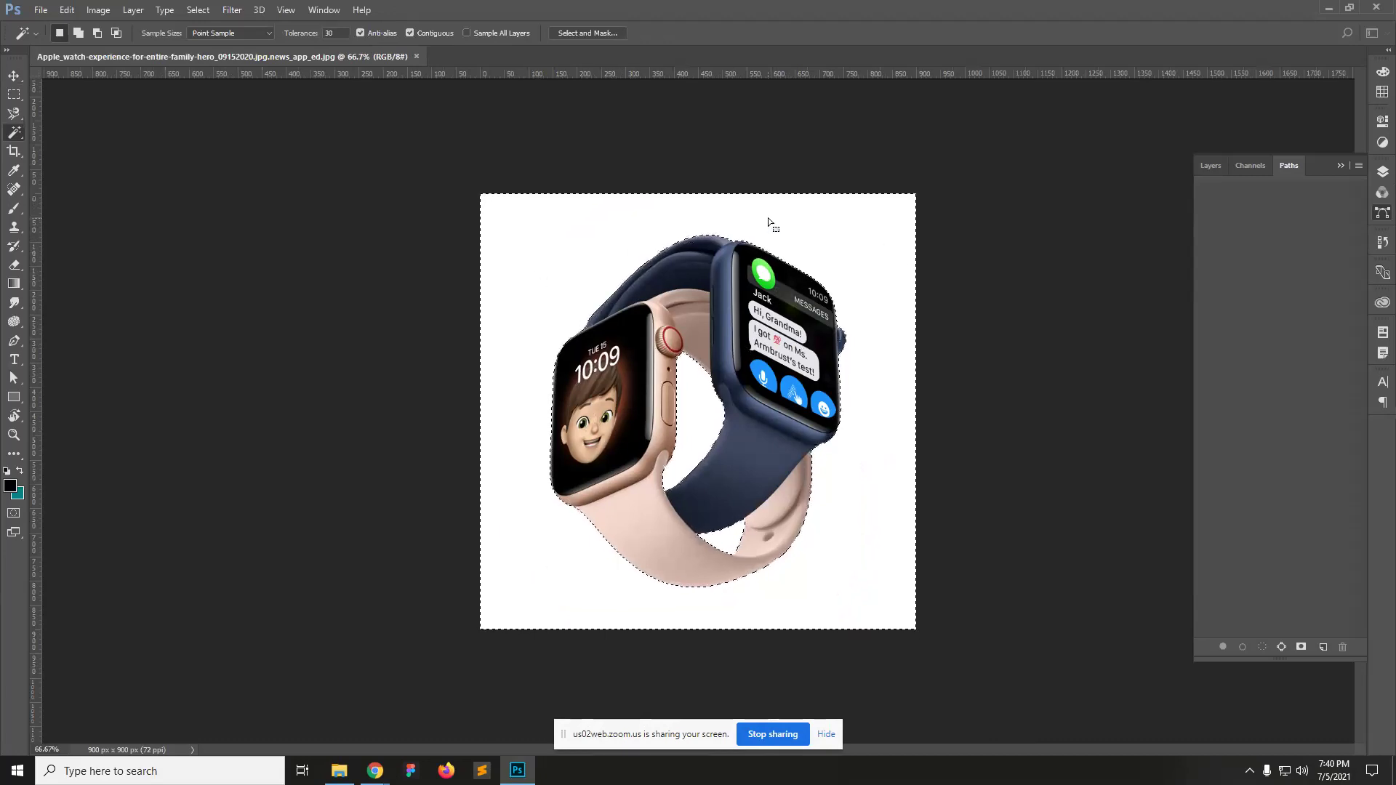
click(199, 10)
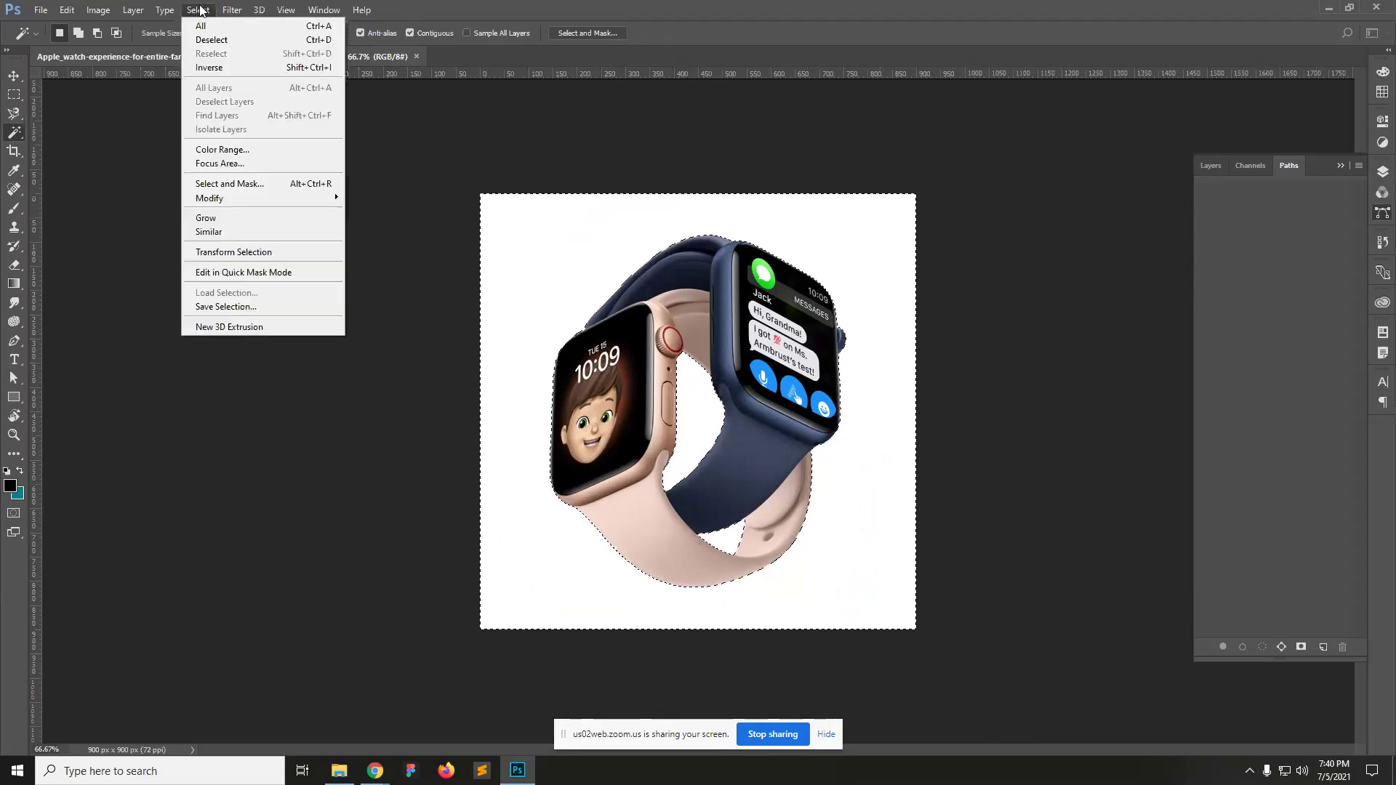
click(222, 68)
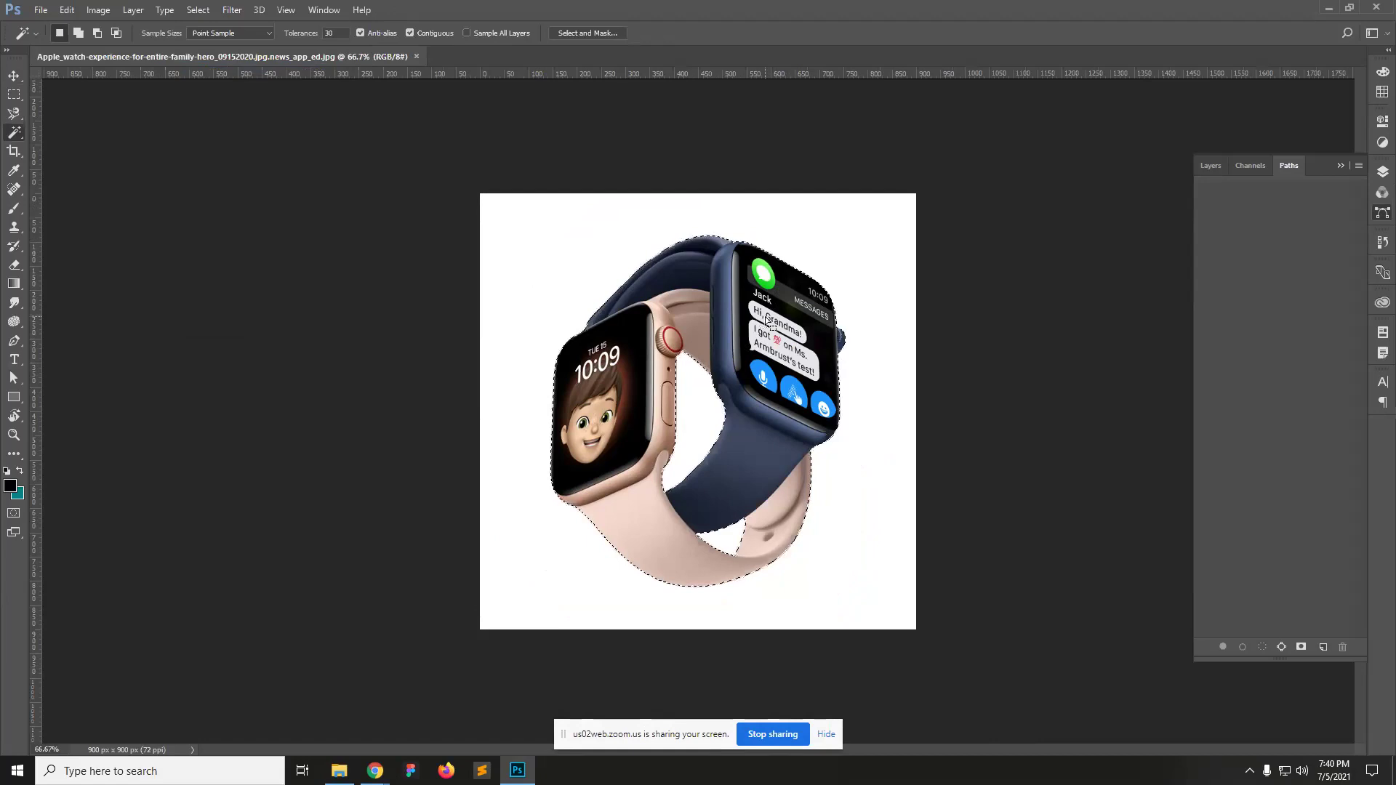
Step: Copy the selected watches to a new layer and hide the Background layer
click(1221, 165)
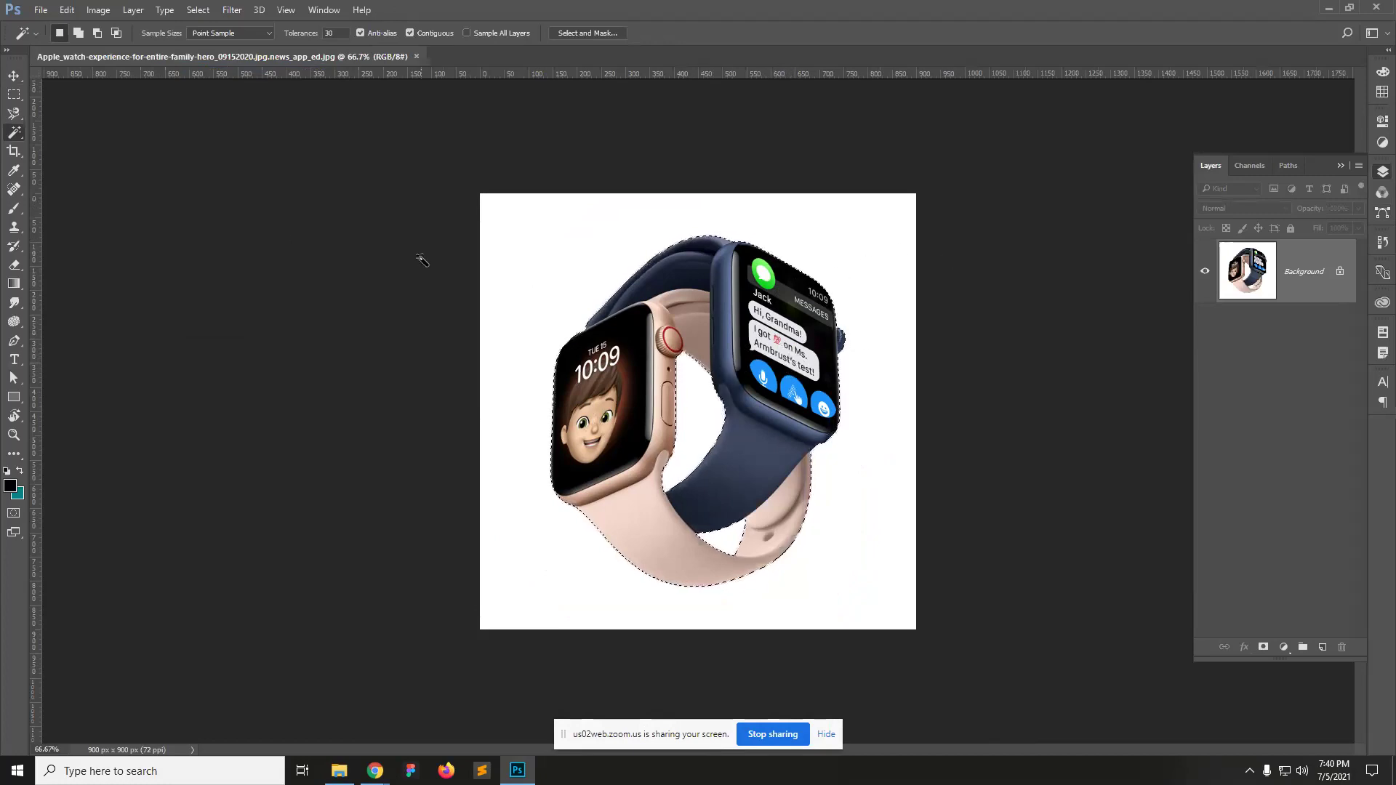
right_click(707, 286)
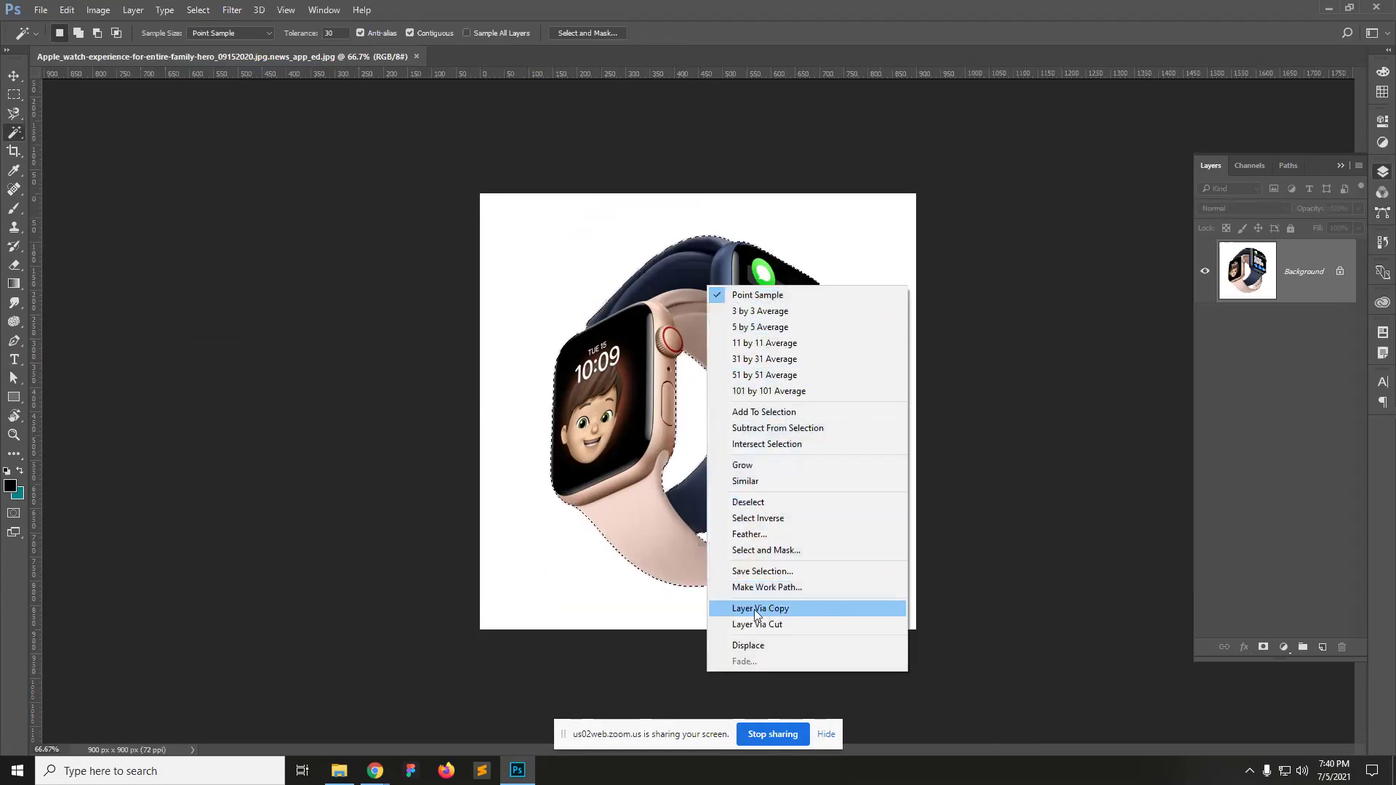
click(800, 615)
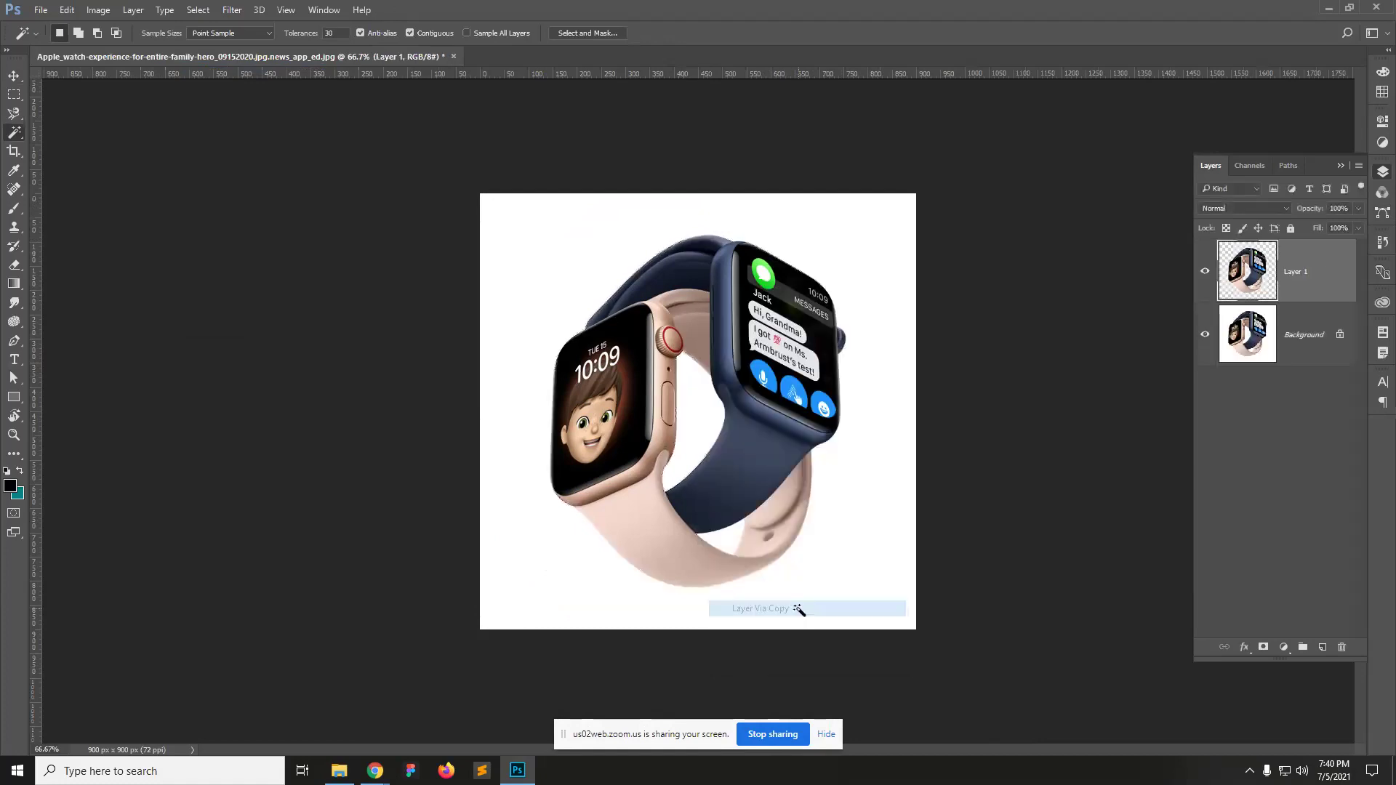
click(1205, 334)
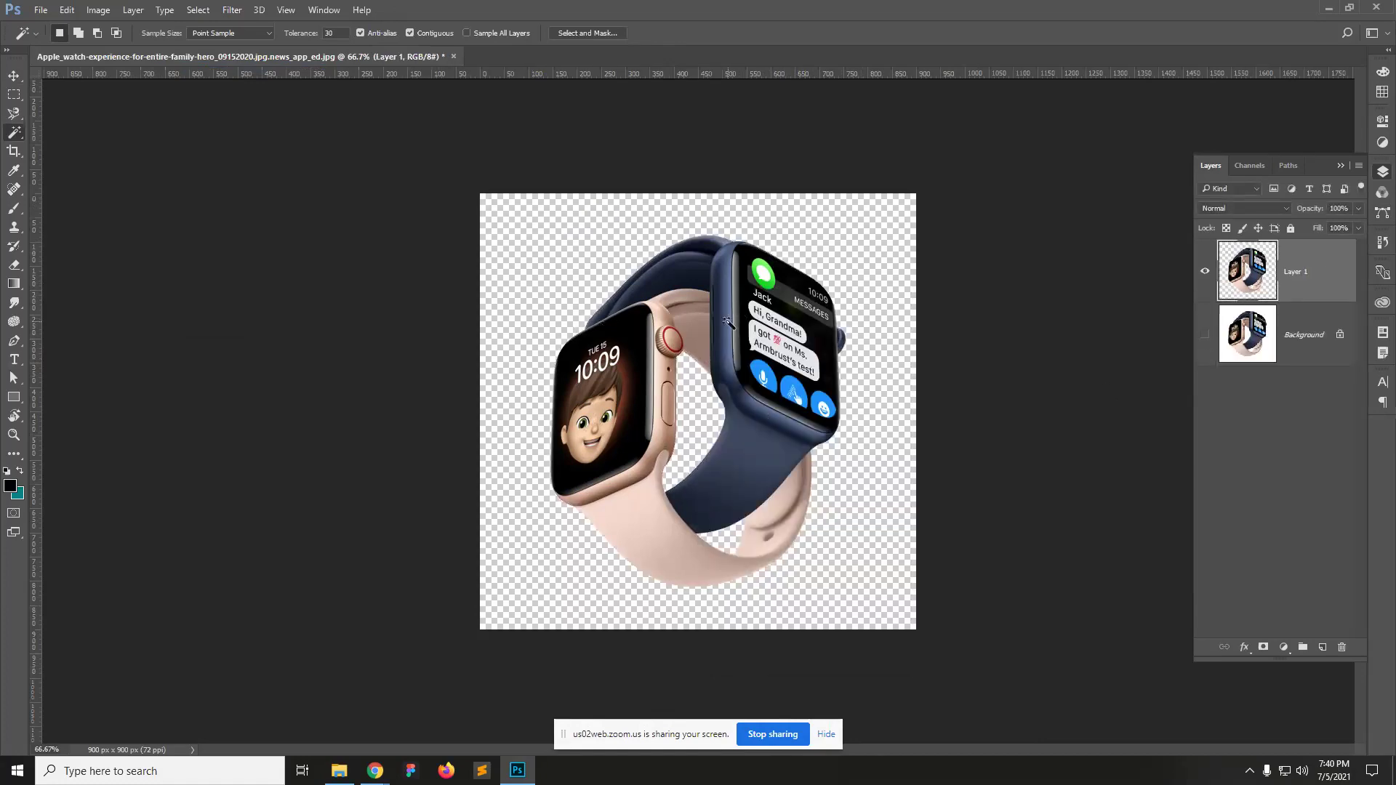
Step: Create a white 1920 x 1080 px, 72 ppi document and place the cut-out watches in the left half of its canvas
key(ctrl+n)
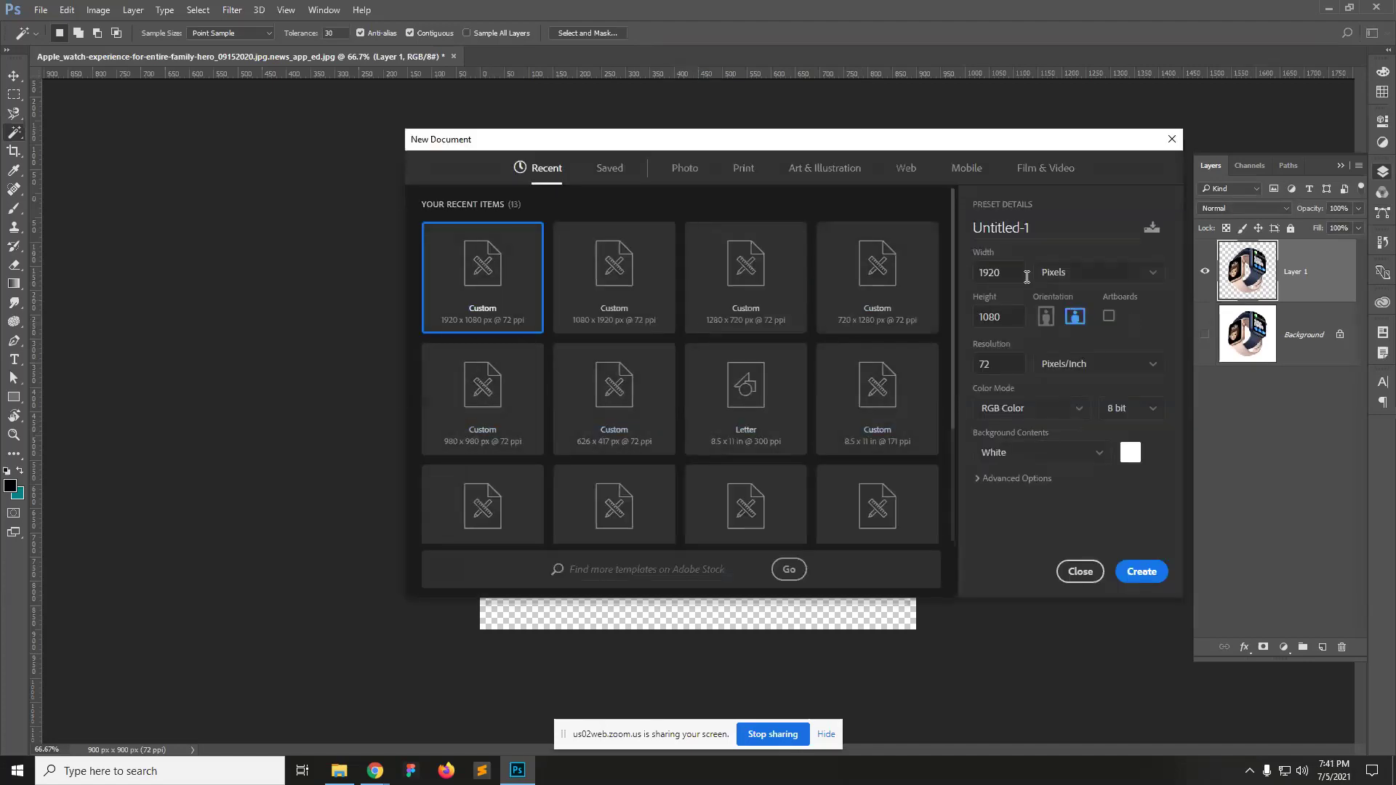
click(1143, 572)
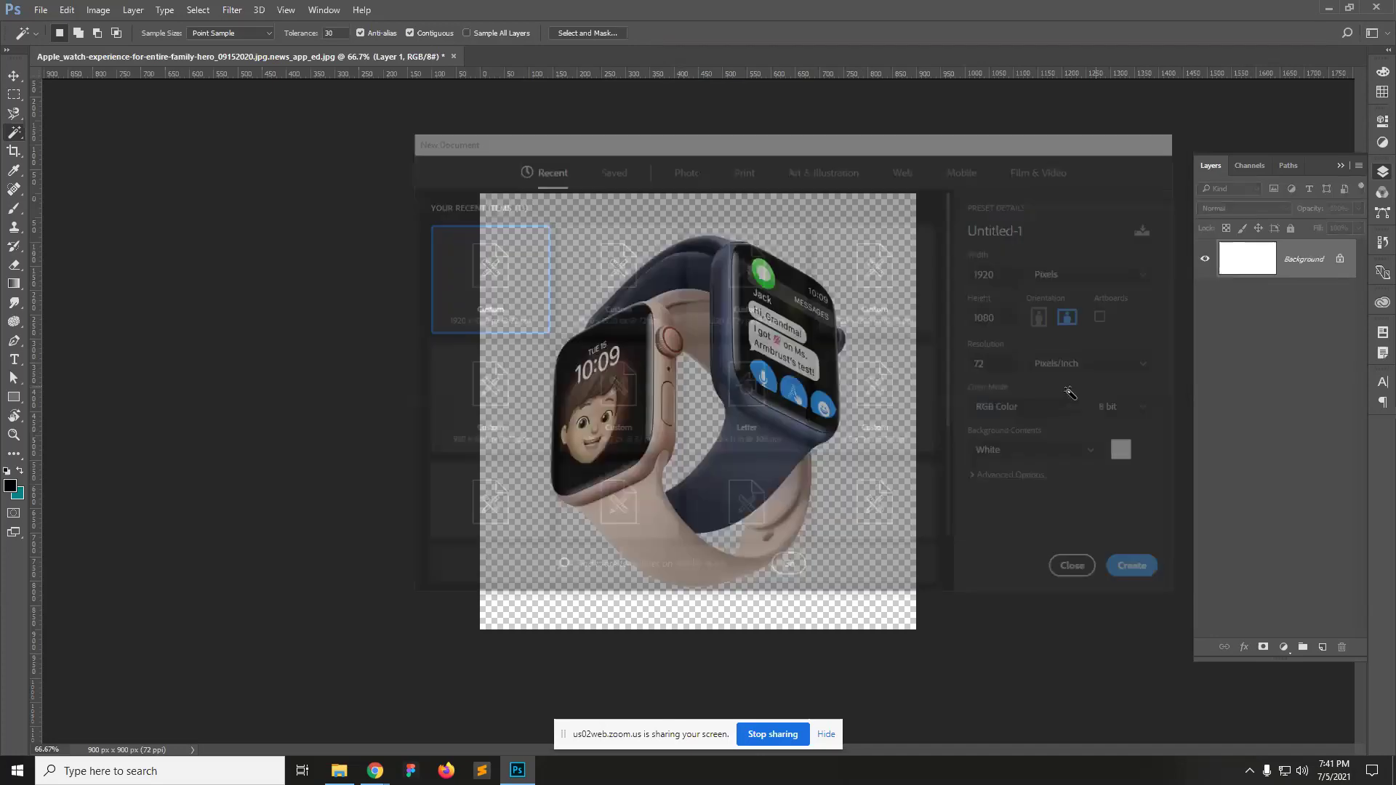
click(342, 57)
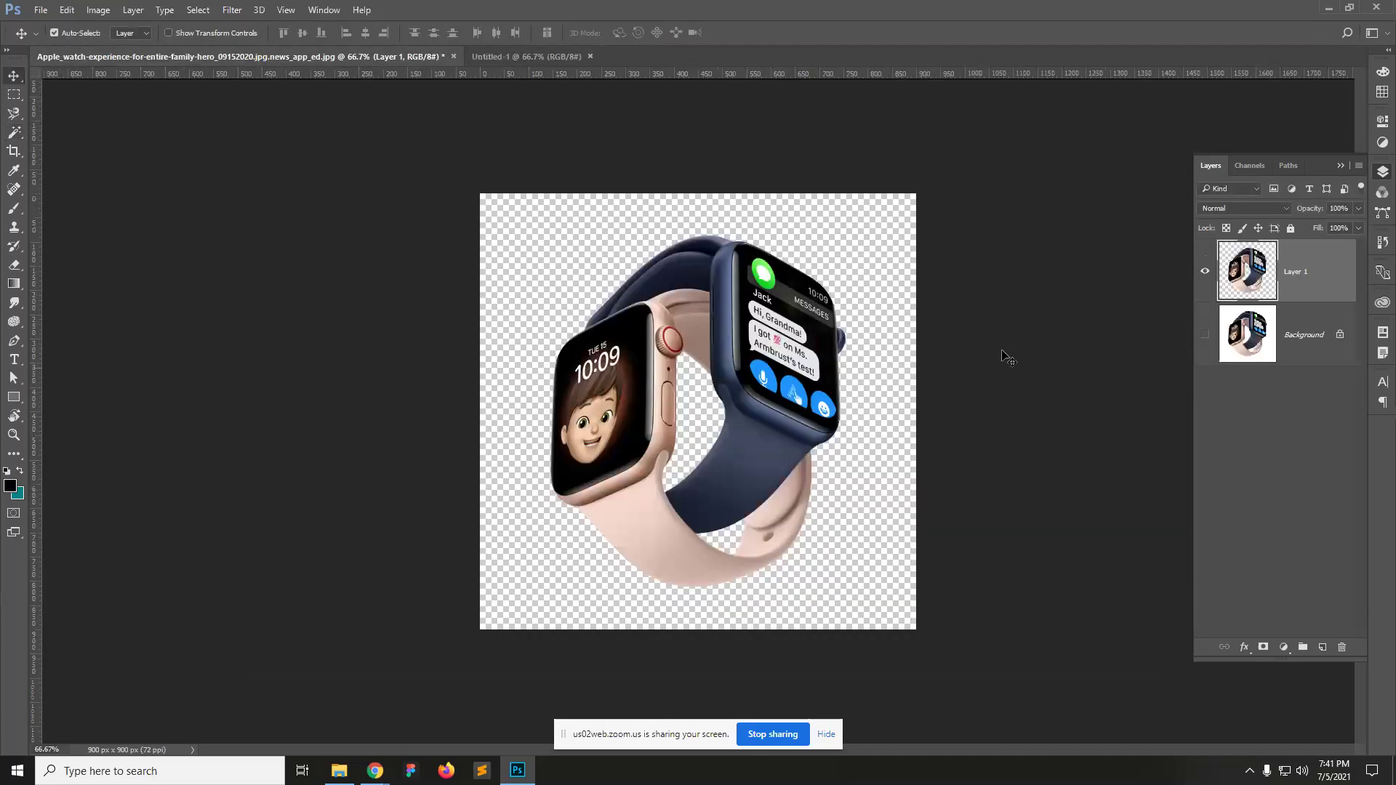
drag(676, 407, 592, 421)
click(240, 56)
click(553, 57)
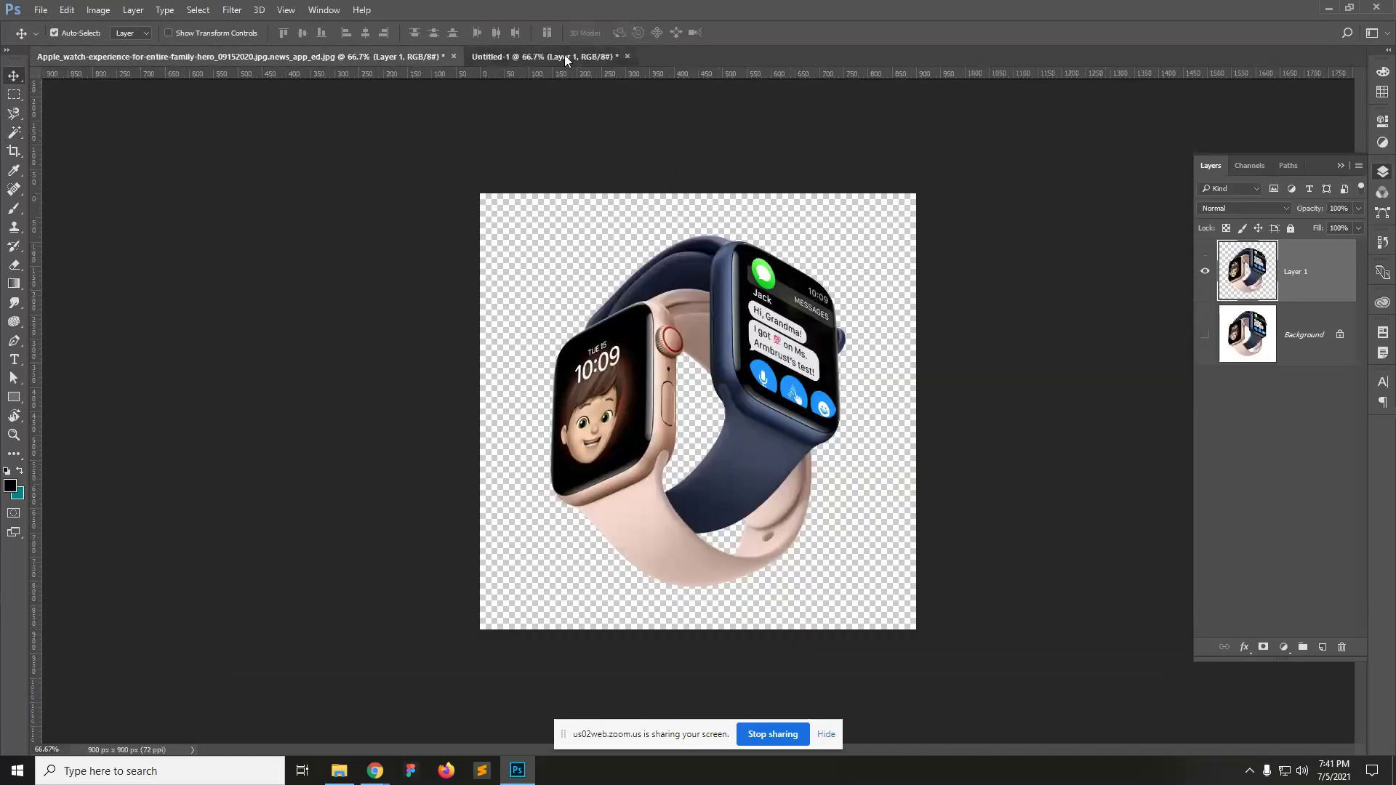
drag(698, 374, 567, 367)
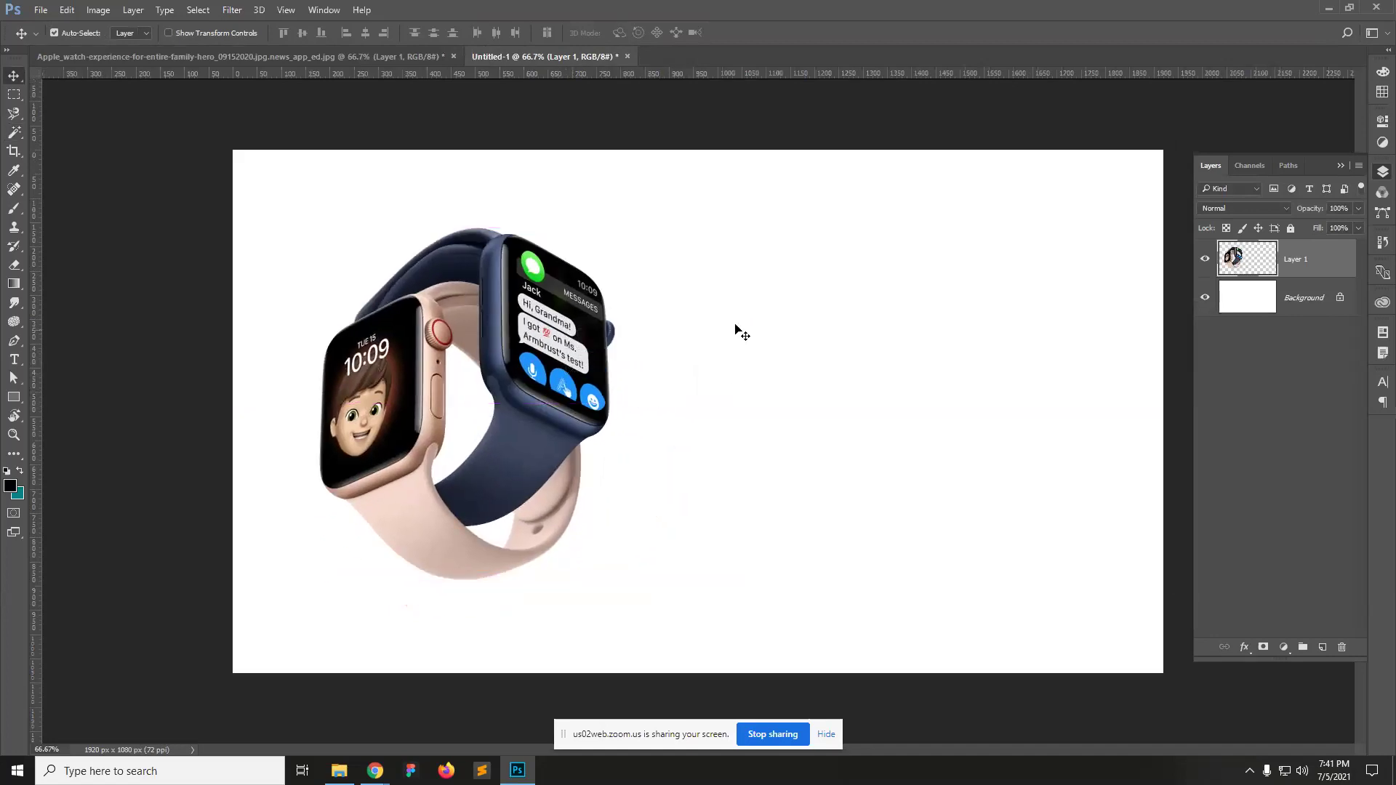
mouse_move(546, 356)
mouse_down()
mouse_move(632, 364)
mouse_move(990, 323)
mouse_move(544, 337)
mouse_up()
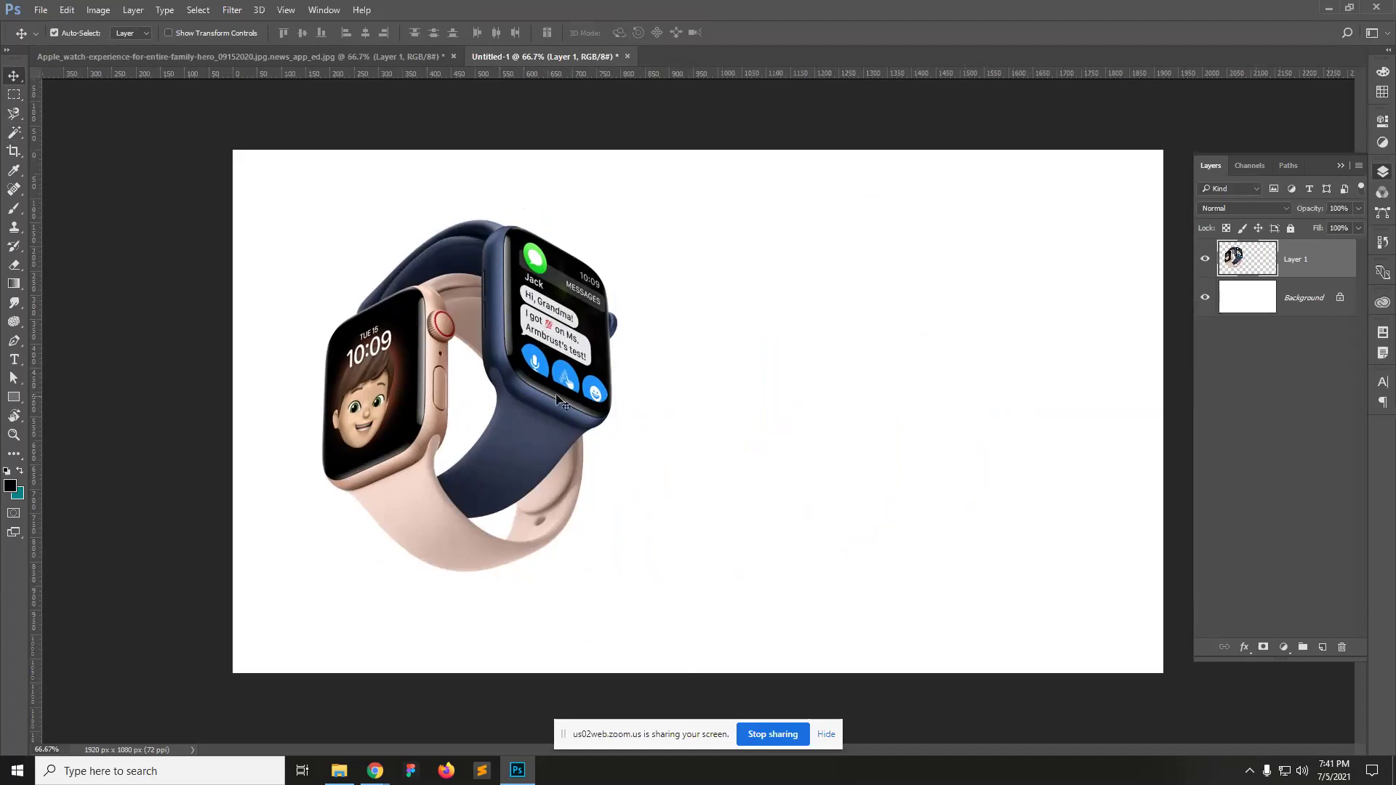
Step: Select the Background layer of the new document and set the foreground color to a deep blue
click(1287, 296)
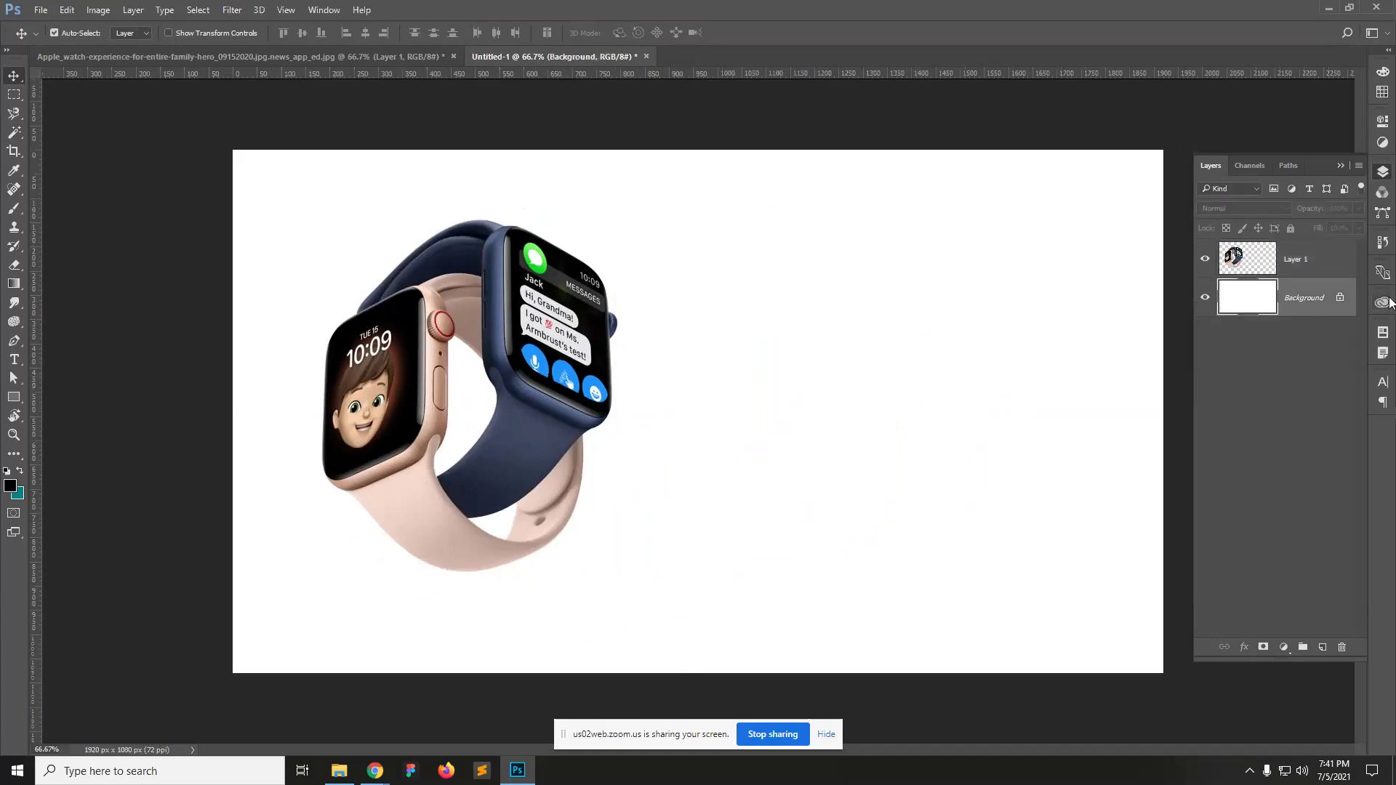
click(11, 484)
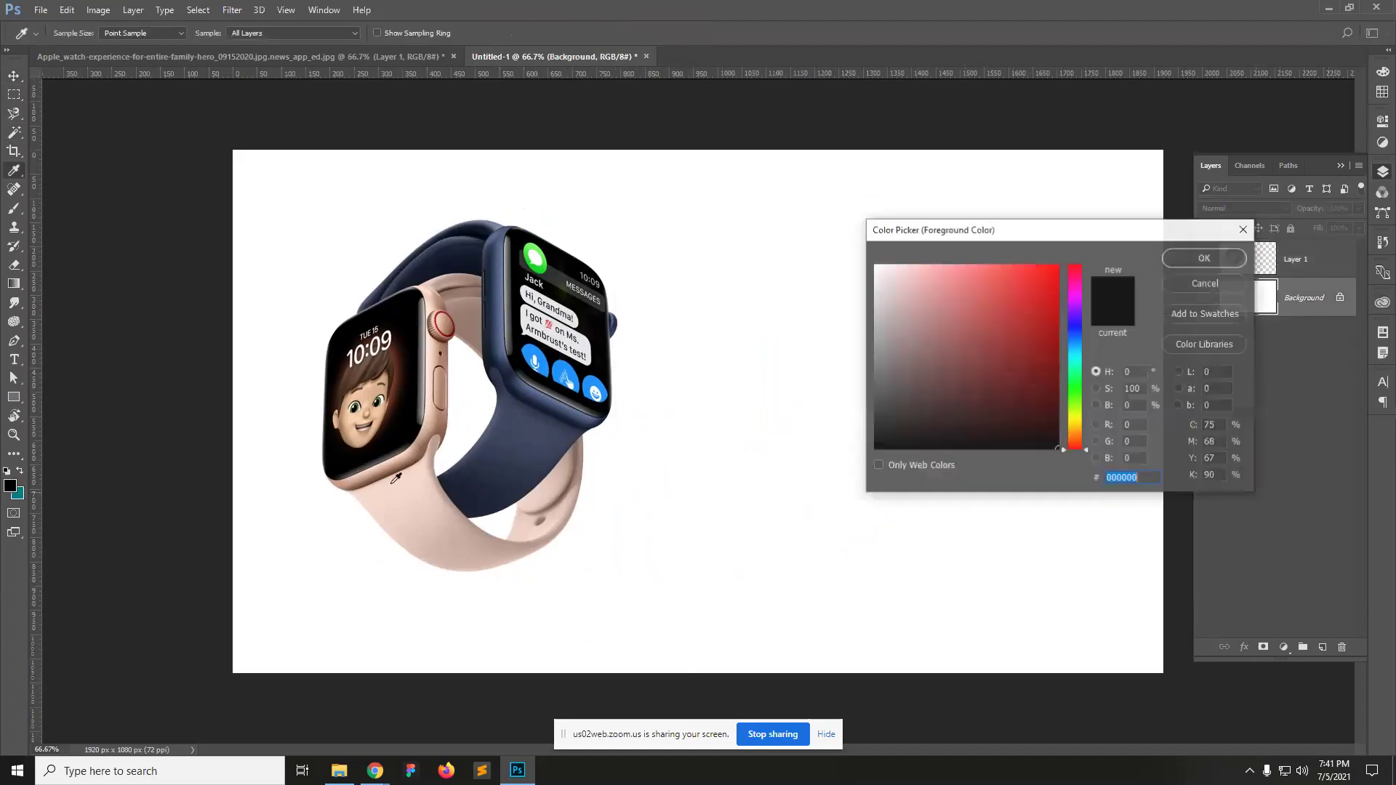
click(1076, 359)
click(1054, 342)
click(1076, 333)
mouse_move(1077, 336)
mouse_down()
mouse_move(1067, 325)
mouse_move(1080, 329)
mouse_up()
click(1043, 320)
click(1193, 259)
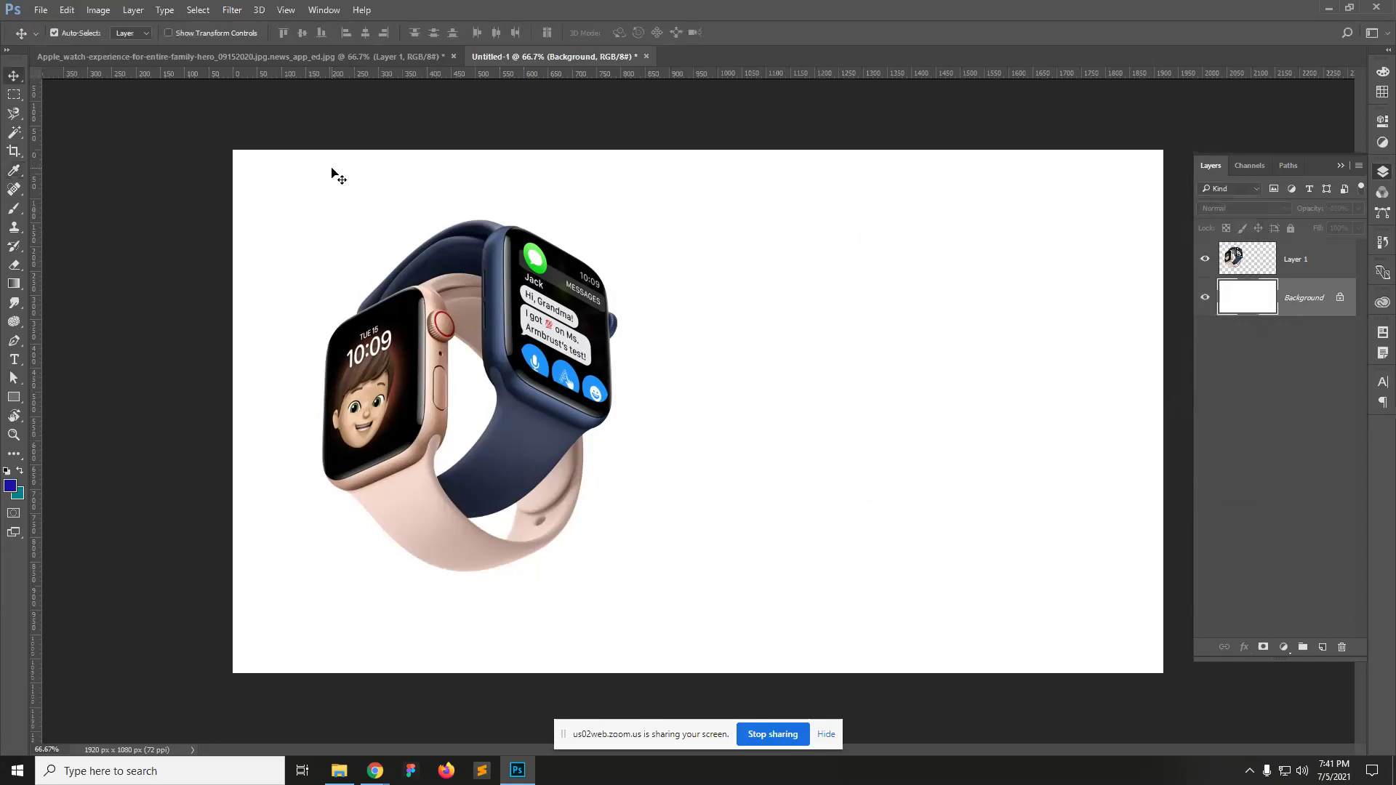
Step: Fill the Background layer with a dark-to-light teal angle gradient starting near the canvas center
click(14, 283)
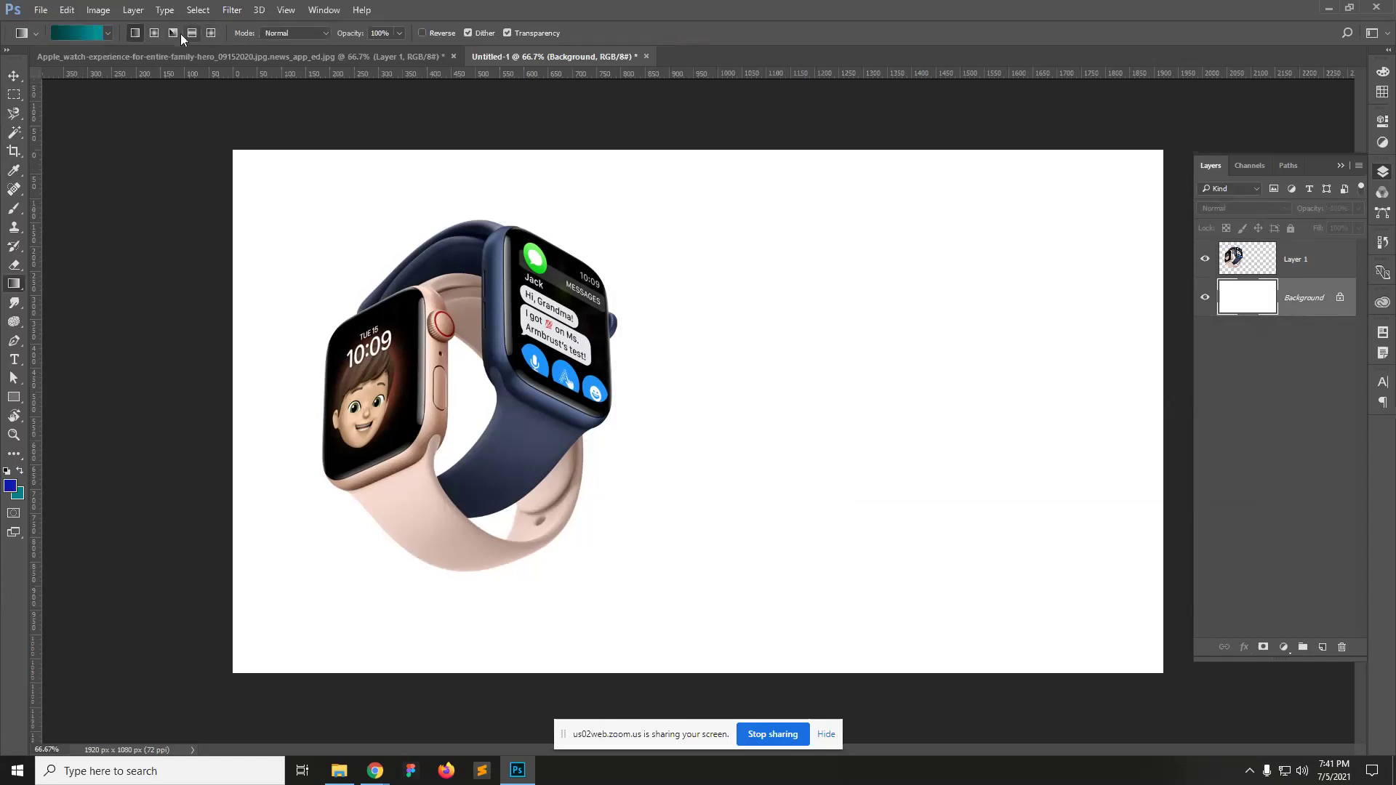
drag(747, 429, 379, 122)
drag(686, 458, 853, 127)
key(v)
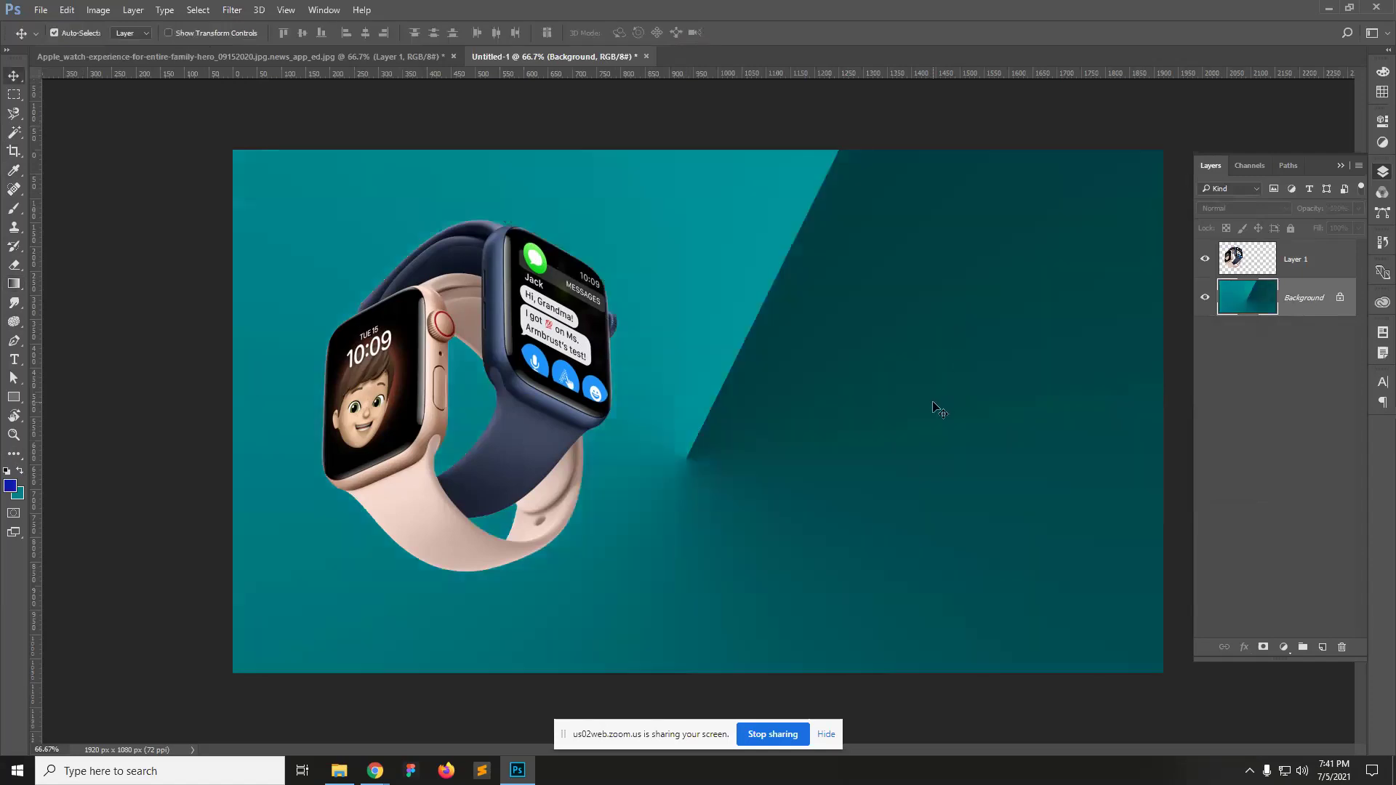
Step: Move the watches slightly toward the canvas's upper-left corner and convert Layer 1 to a smart object
drag(565, 425, 547, 398)
key(ctrl+t)
key(Return)
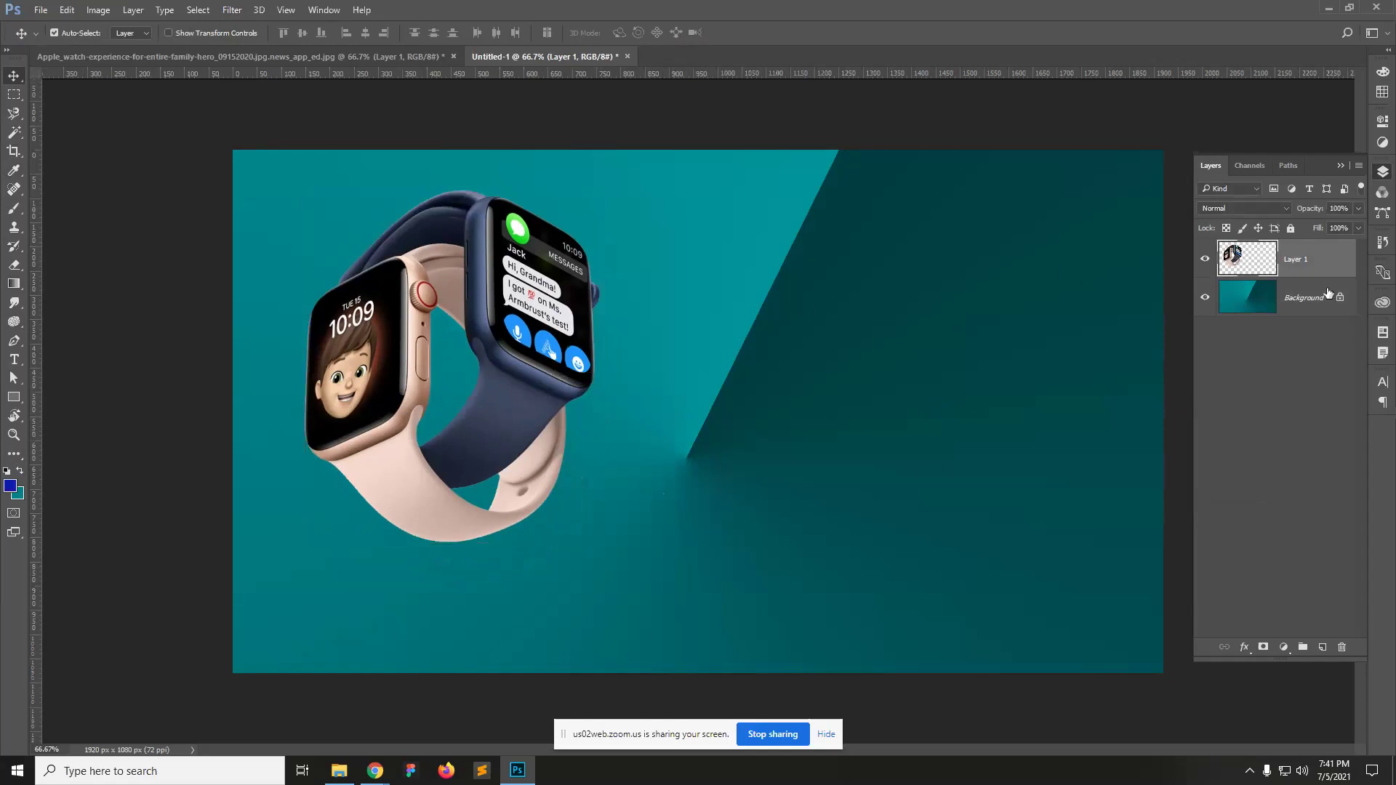
right_click(1316, 258)
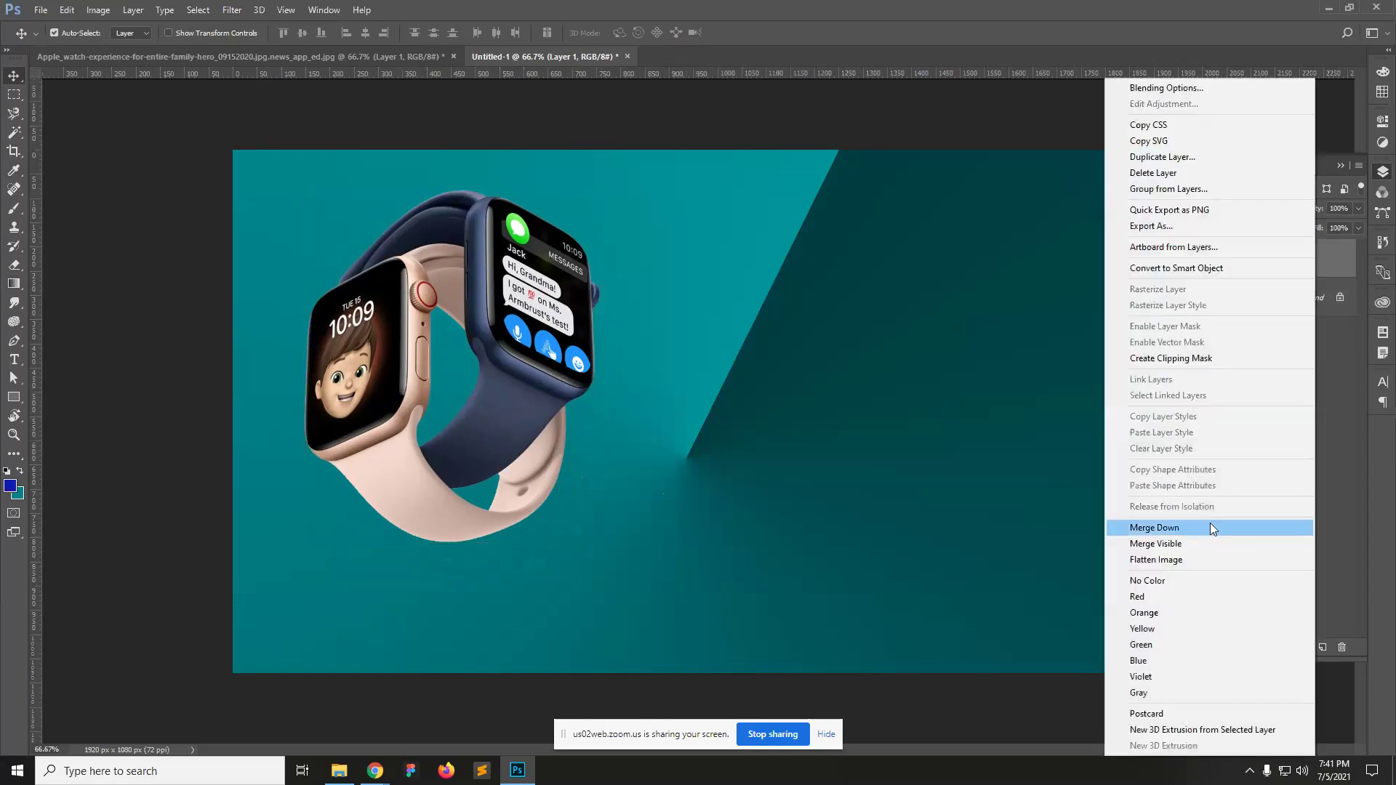
click(1218, 269)
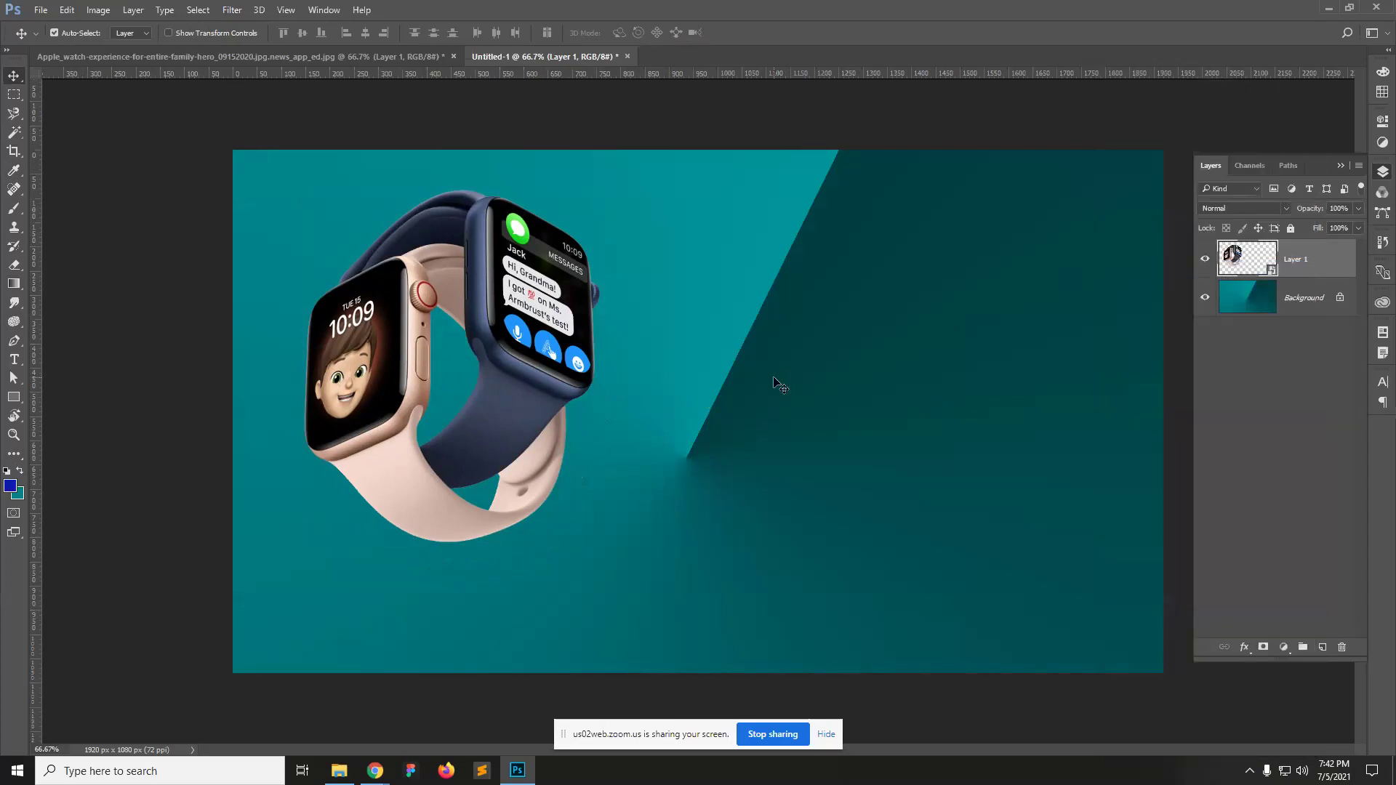
Step: Scale the watches down with Free Transform and place them in the upper-left part of the canvas
key(ctrl+t)
drag(599, 188, 530, 255)
drag(522, 375, 487, 345)
key(Return)
Step: Refill the Background layer with a diagonal linear teal gradient that is lightest at the canvas's upper-left corner
click(1284, 298)
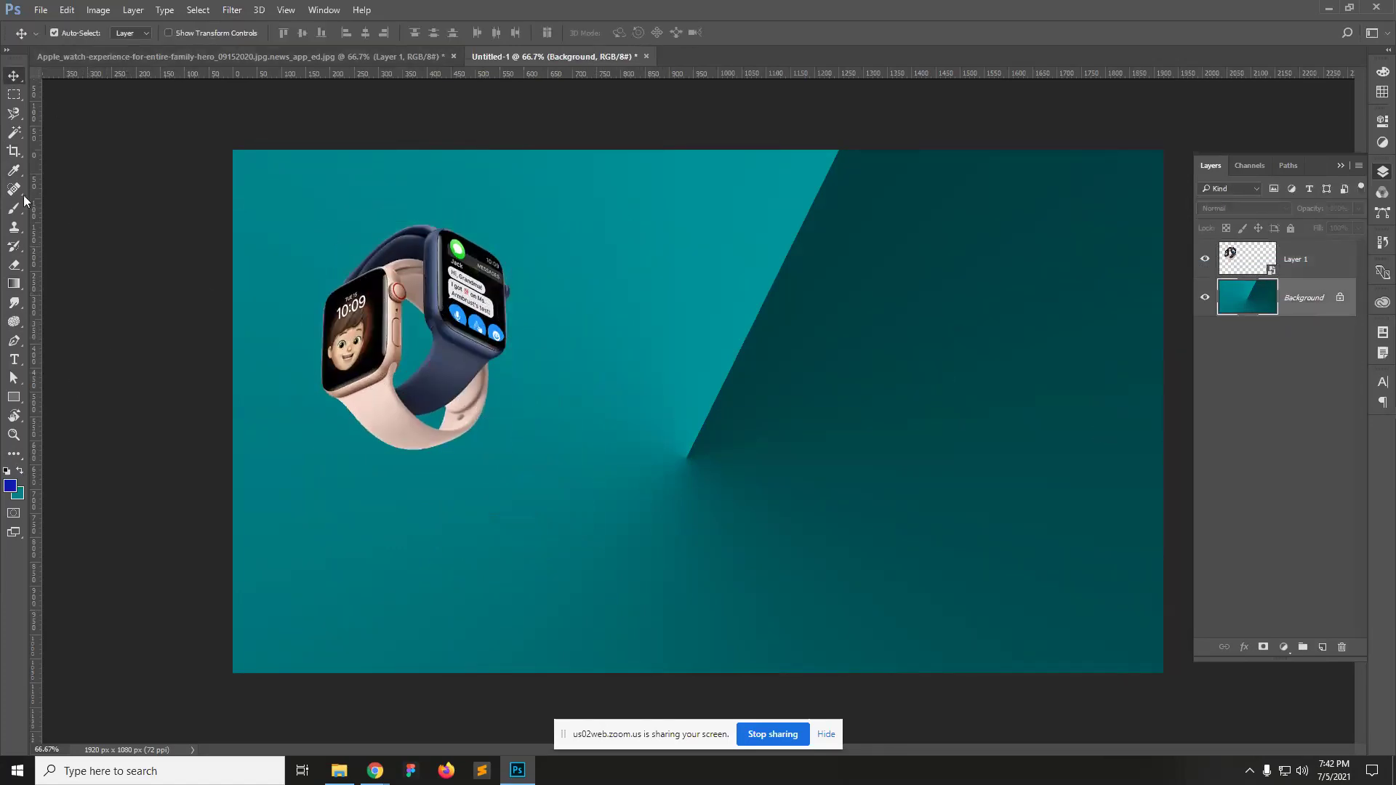
click(14, 284)
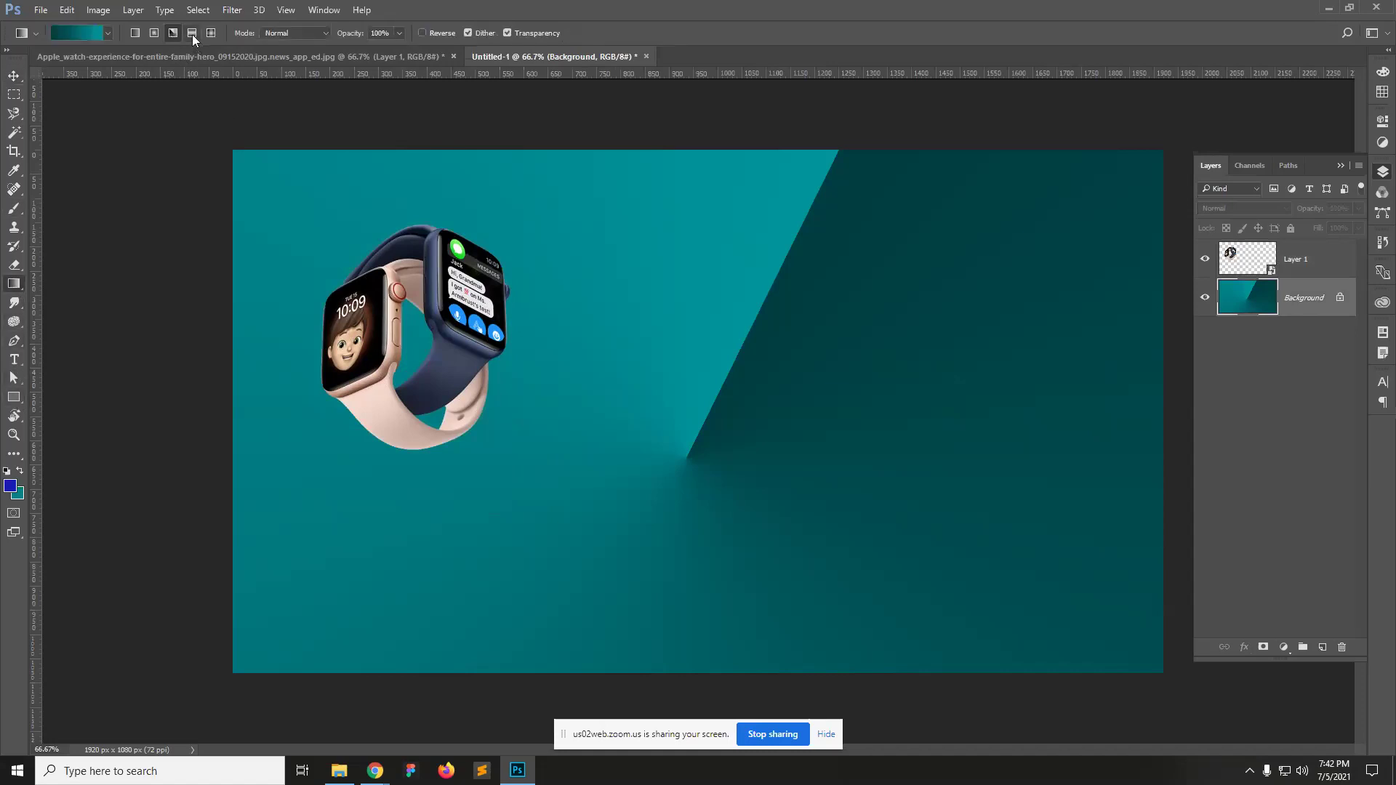
drag(741, 445, 598, 85)
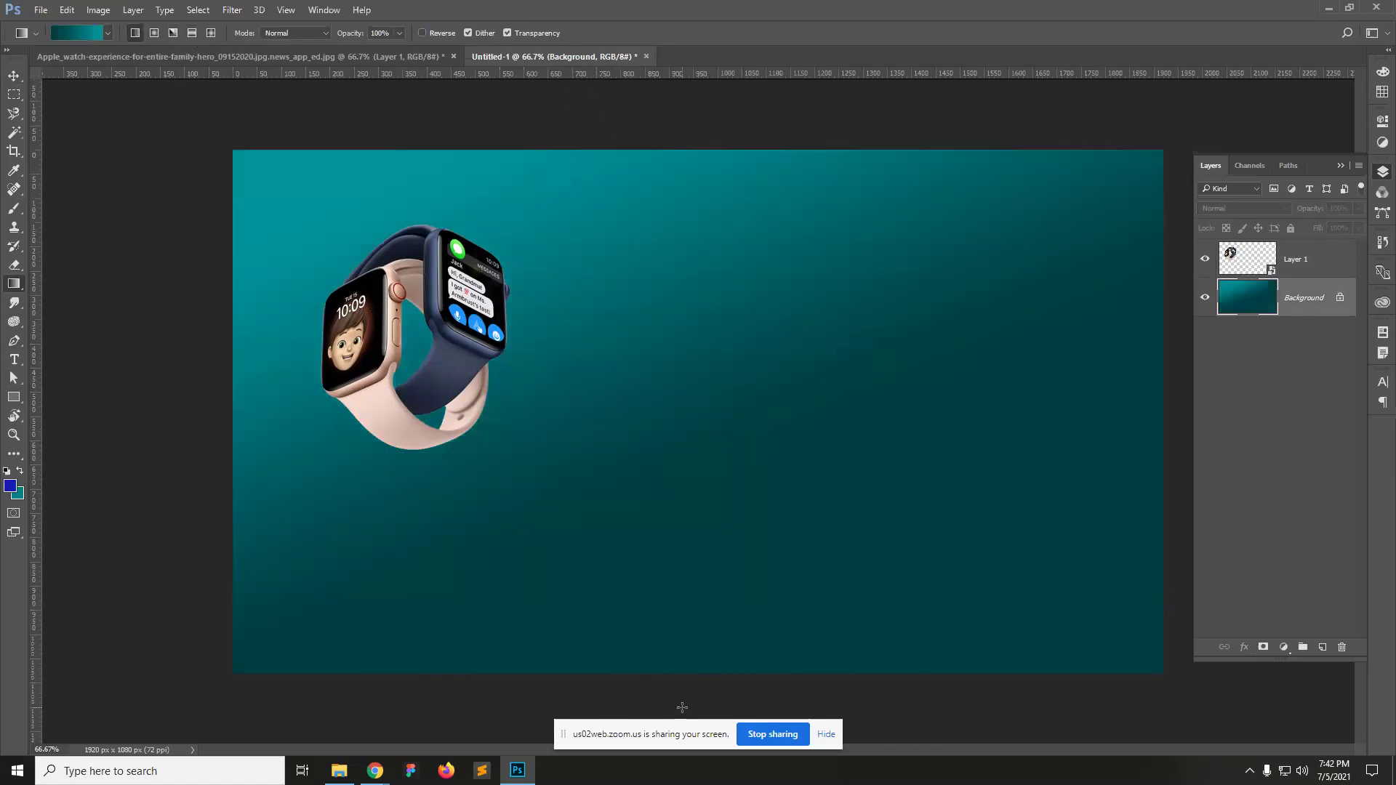
Step: Add a blue color stop near the middle of the teal gradient and fill the Background layer diagonally with it
click(80, 32)
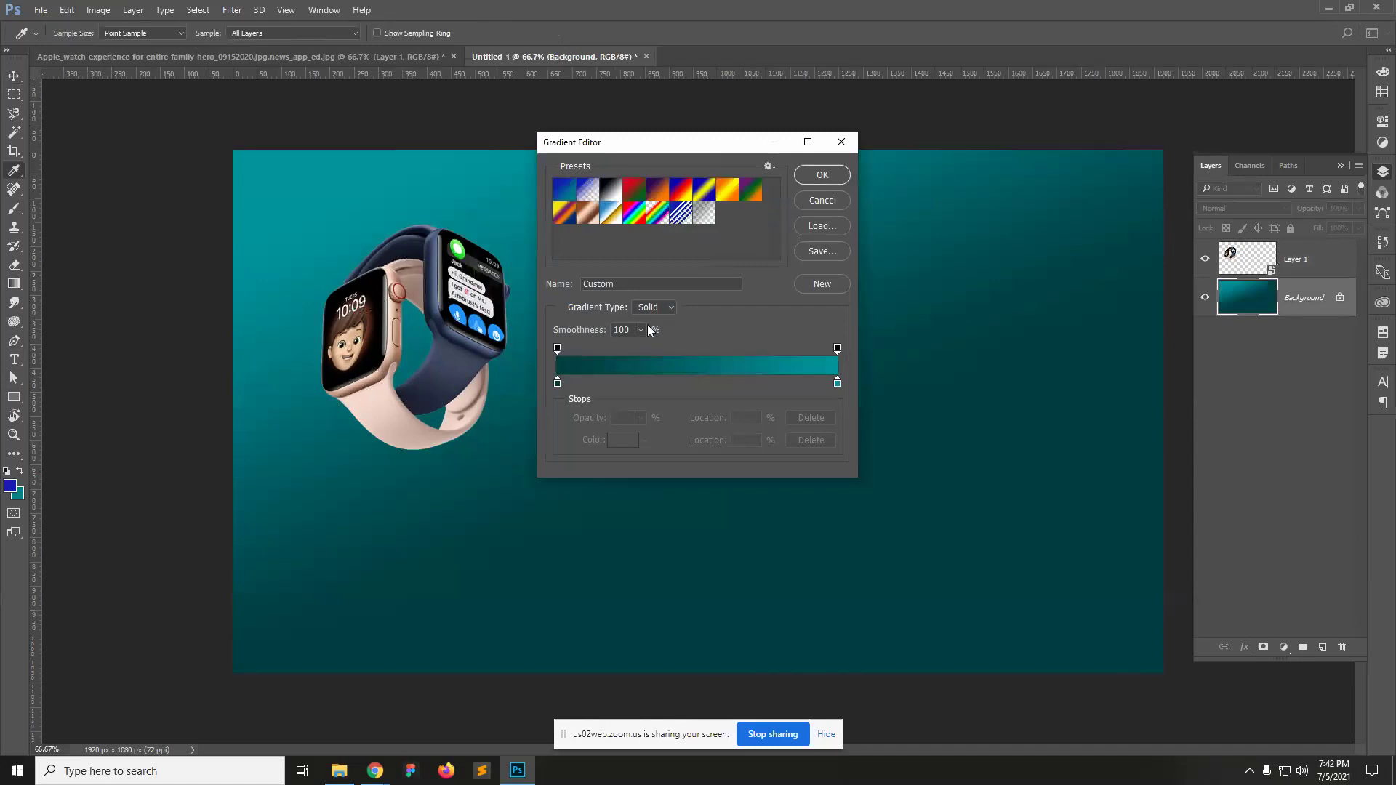
click(693, 381)
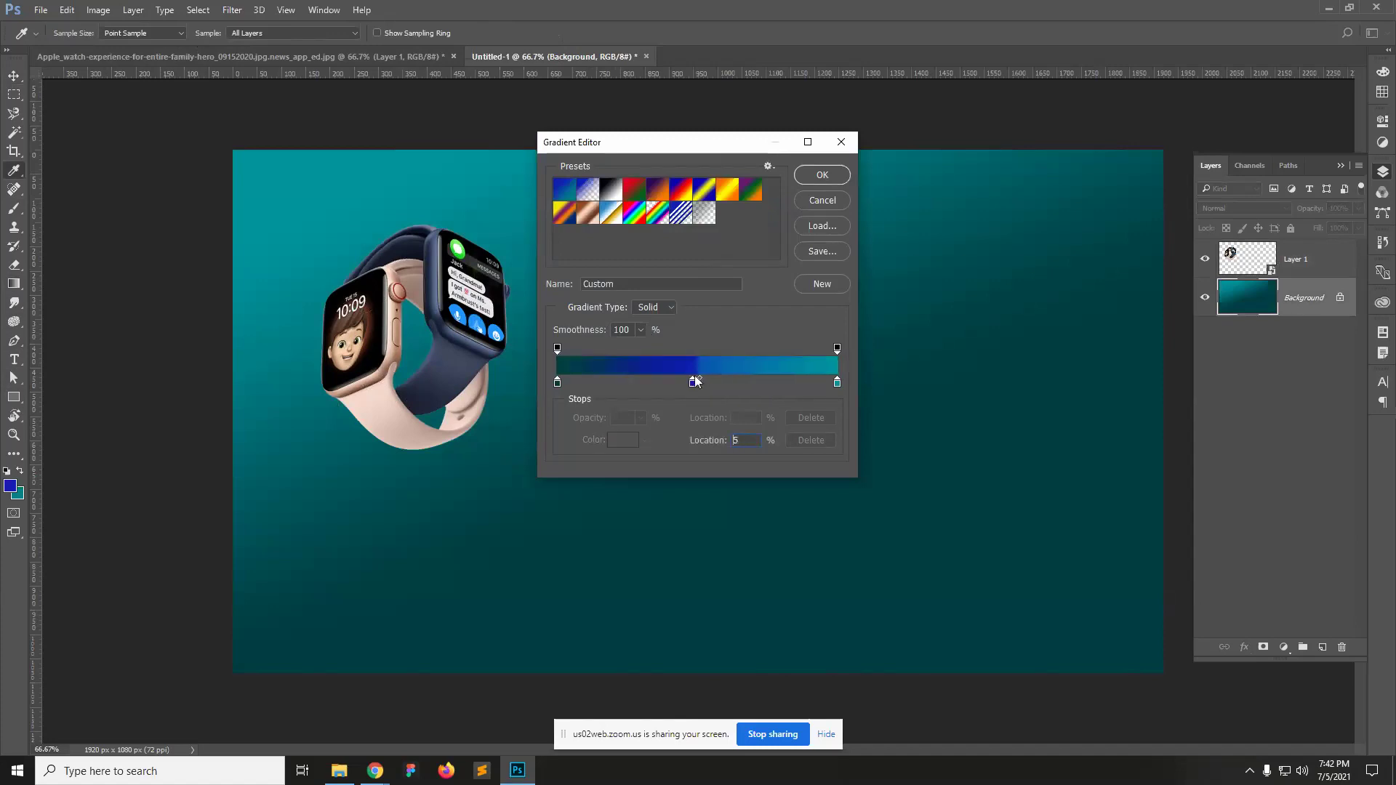
click(824, 176)
drag(727, 436, 640, 140)
drag(711, 552, 620, 133)
key(b)
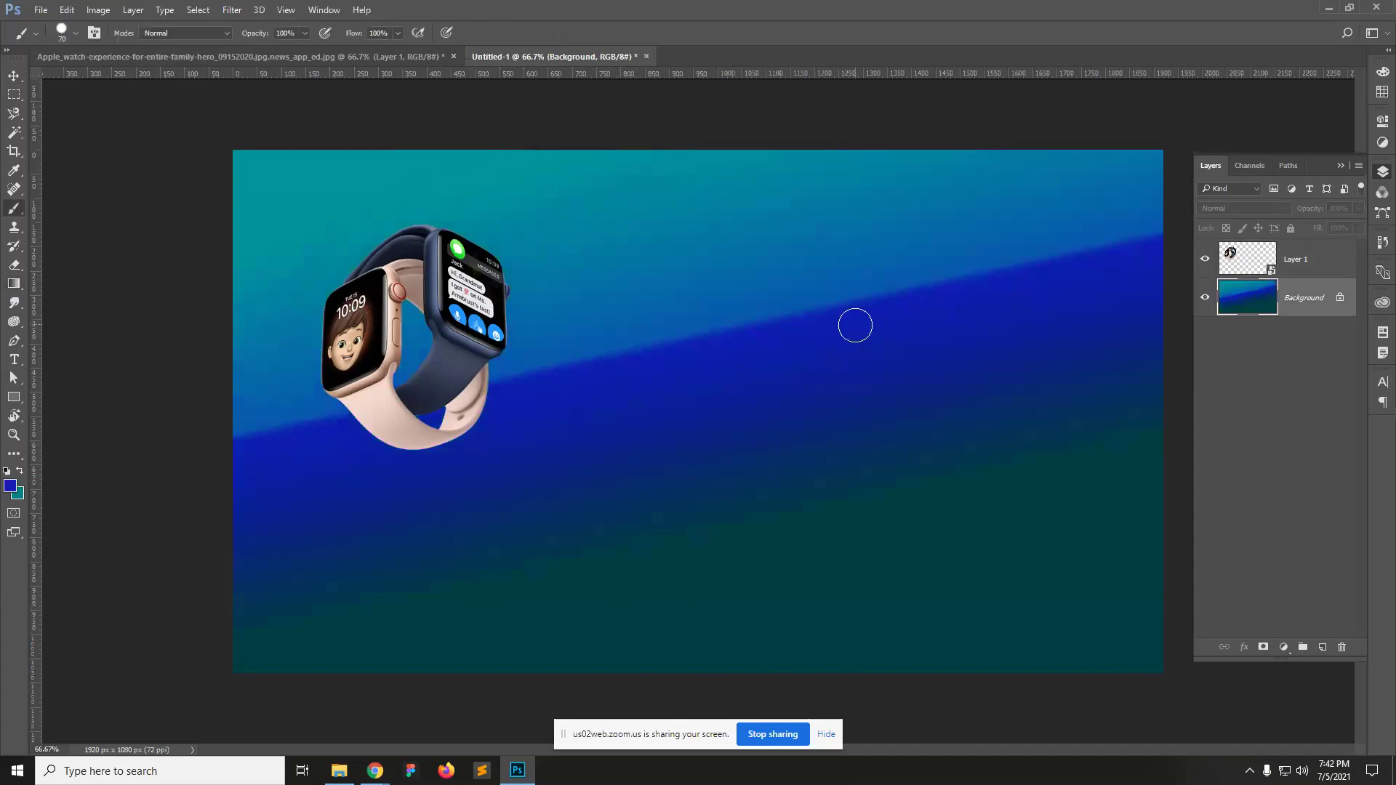
click(15, 285)
mouse_move(701, 571)
mouse_down()
mouse_move(664, 194)
mouse_move(574, 130)
mouse_up()
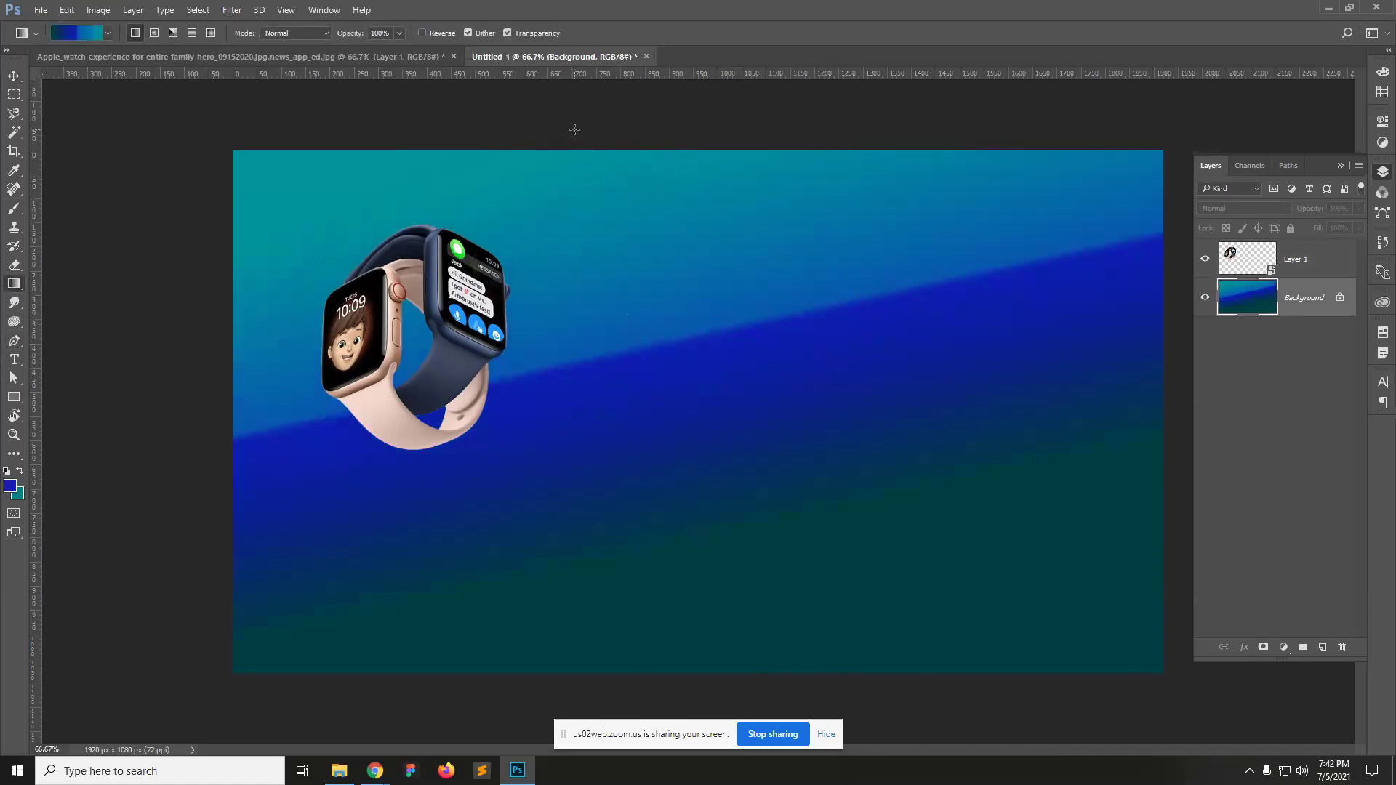
Step: Move the watches to the upper-right part of the canvas and duplicate Layer 1
key(v)
drag(447, 335, 1002, 296)
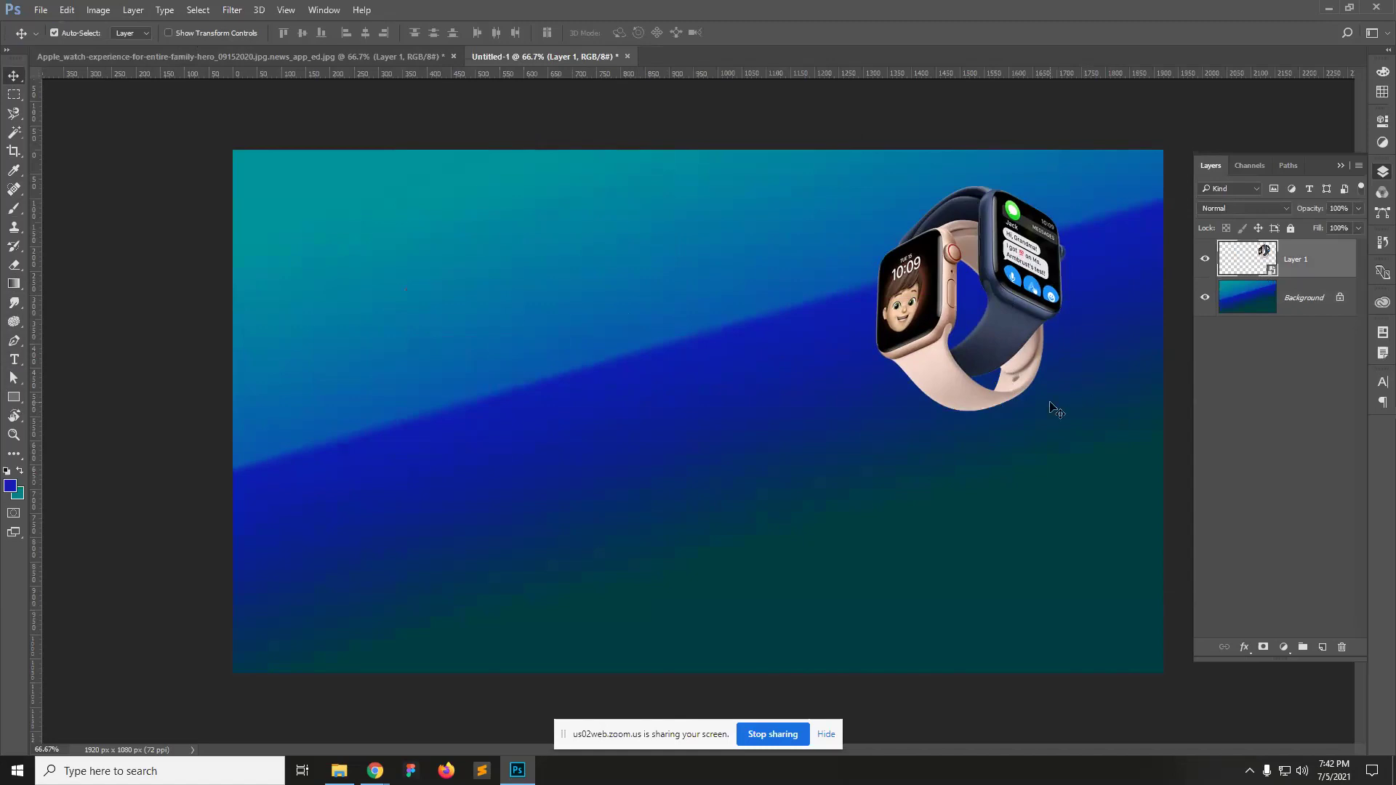
drag(1274, 266, 1324, 647)
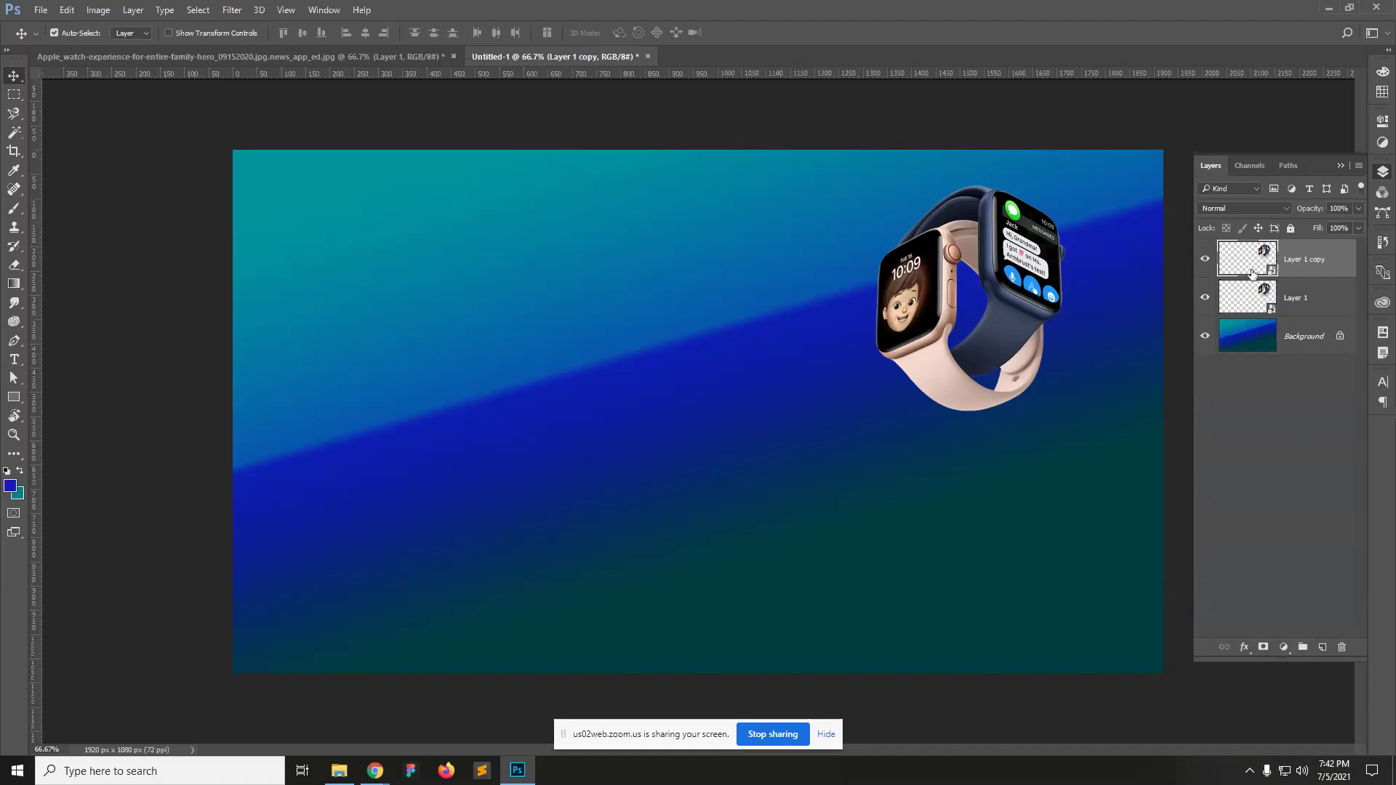
Step: Flip Layer 1 vertically and place it directly below the upright watches as their mirror image
click(1257, 306)
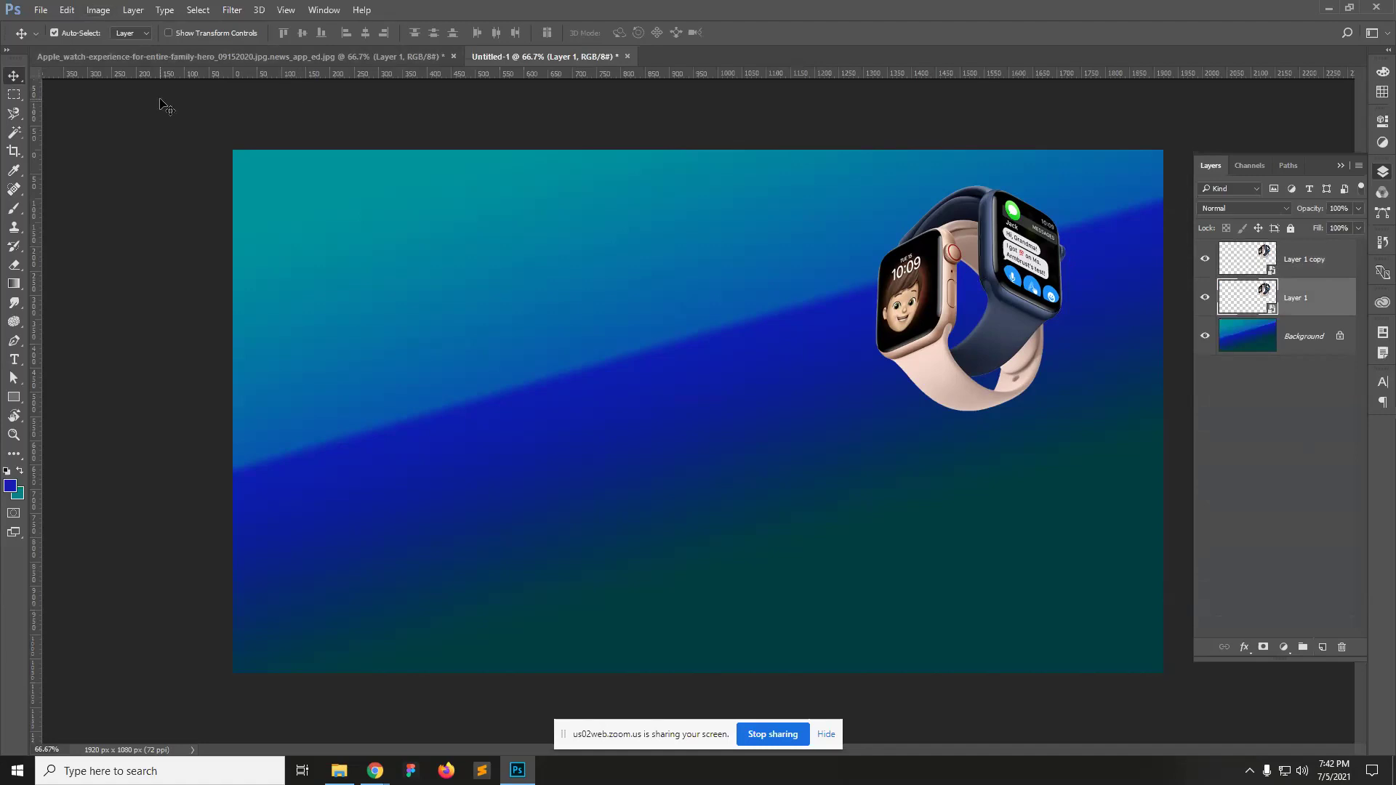
click(98, 14)
mouse_move(67, 10)
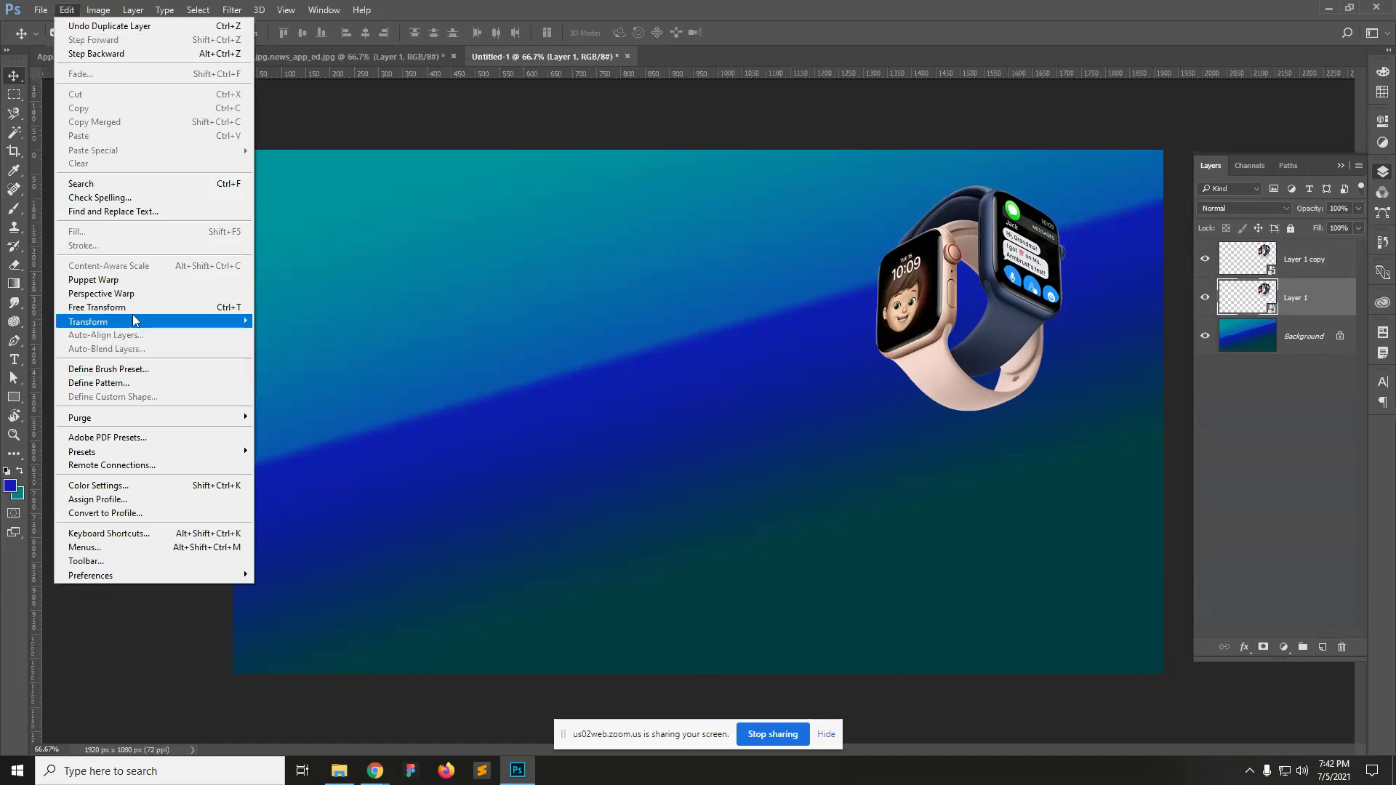
mouse_move(146, 321)
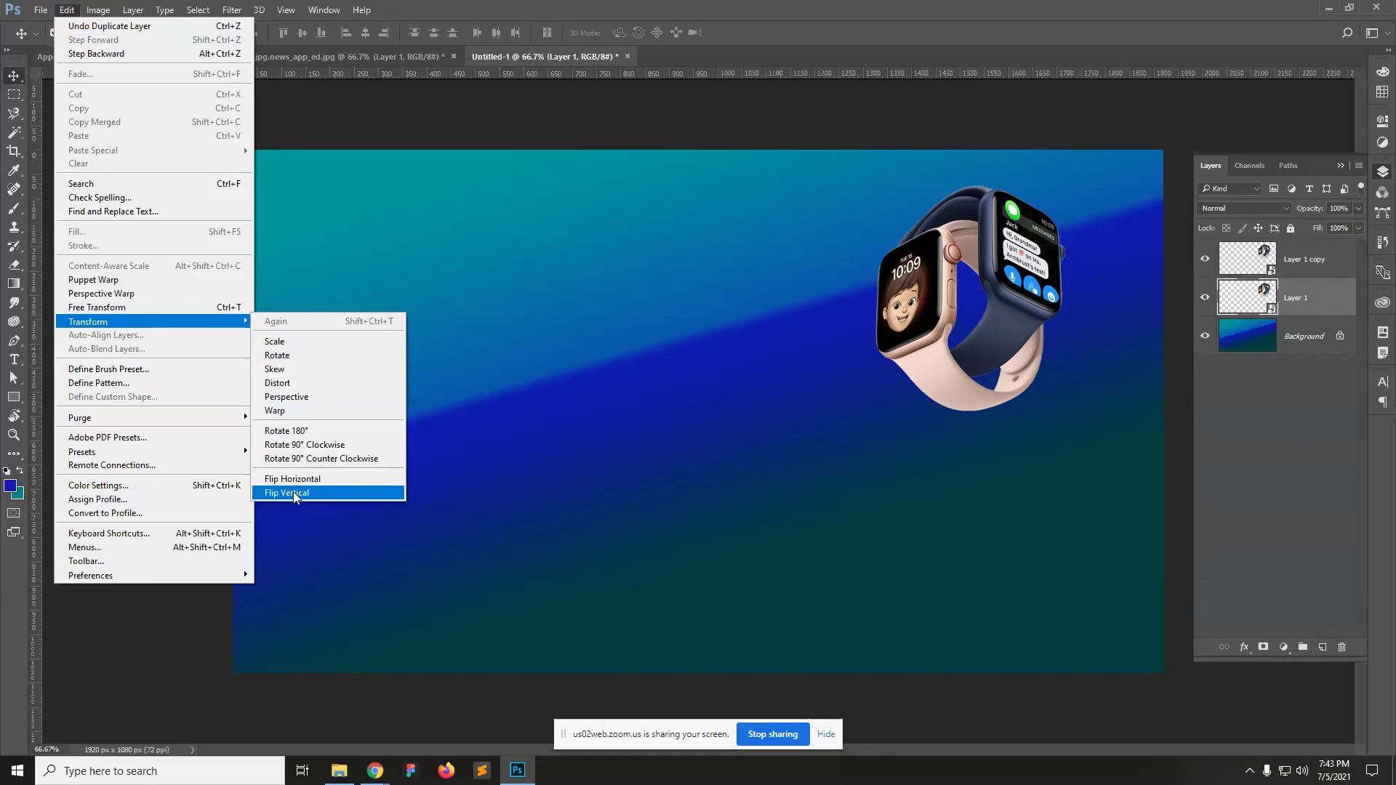
click(297, 494)
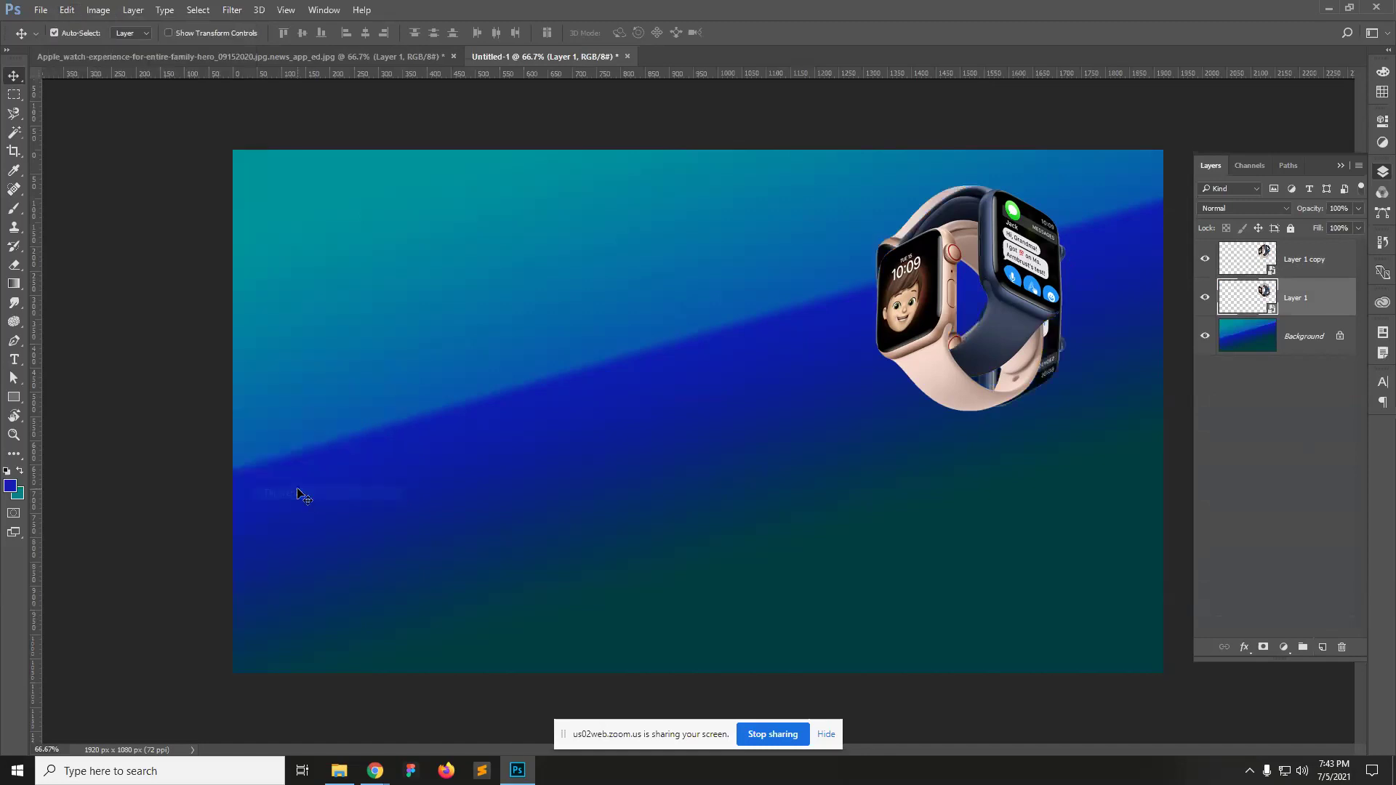
drag(1053, 377, 1063, 590)
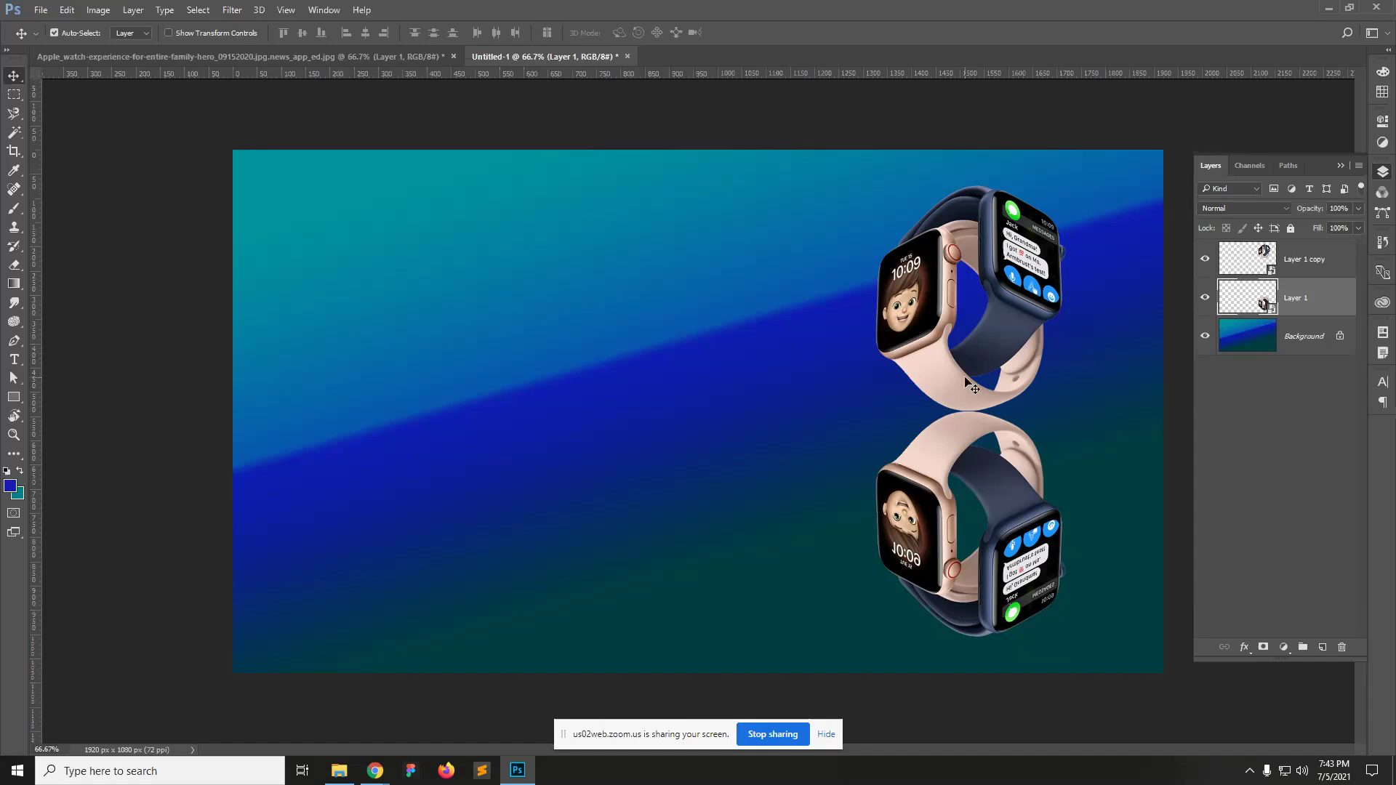
Step: Add a layer mask to the flipped Layer 1 and fade the reflection out downward with a vertical Black, White gradient
click(1263, 647)
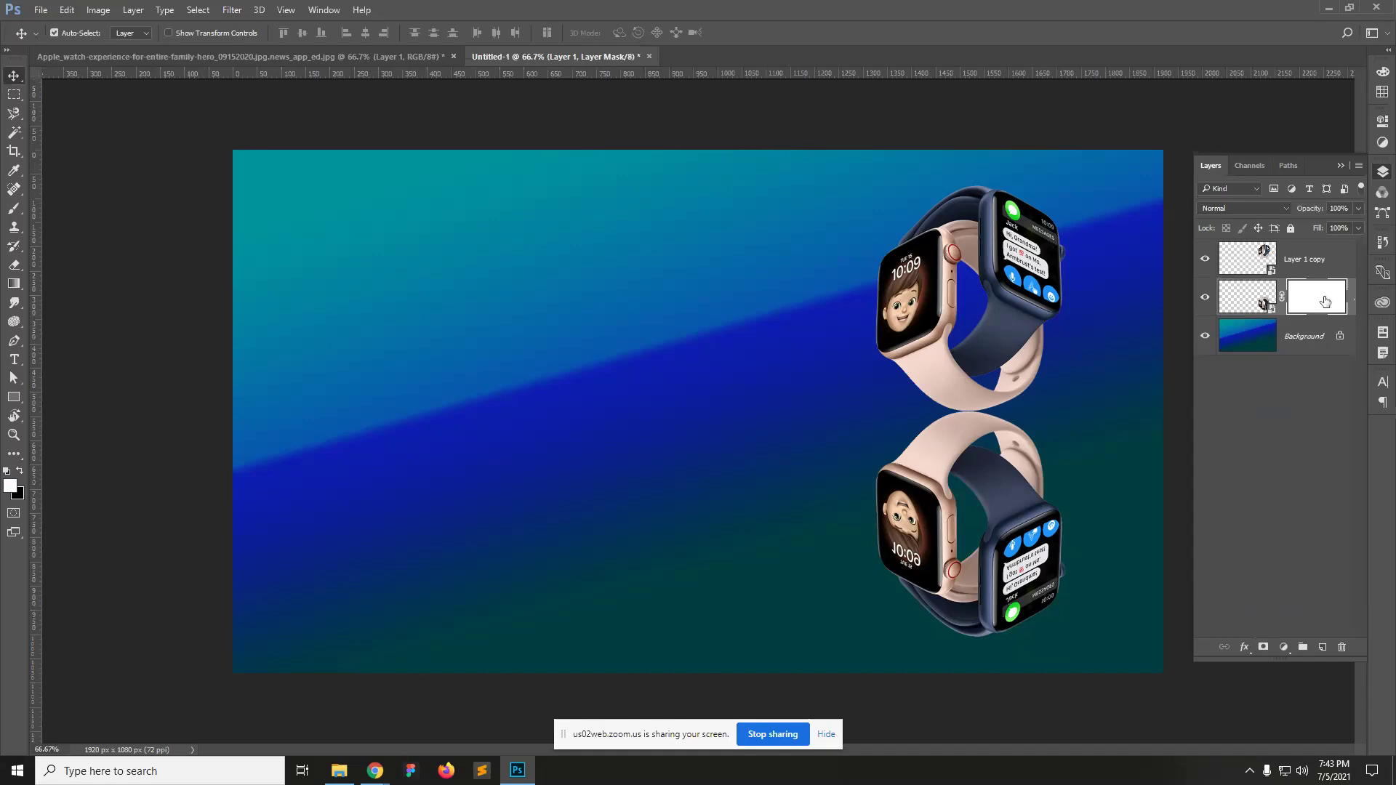
click(14, 284)
click(84, 34)
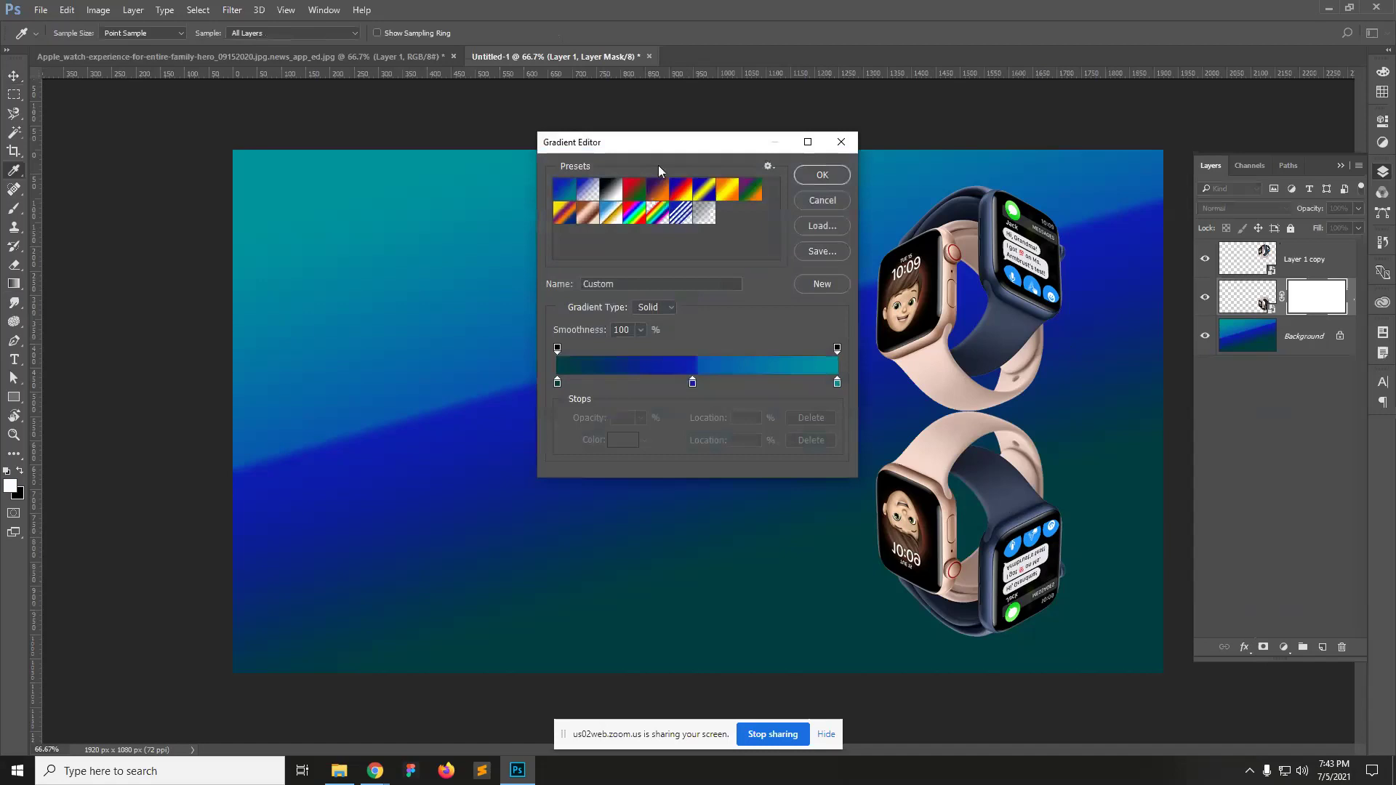
click(611, 190)
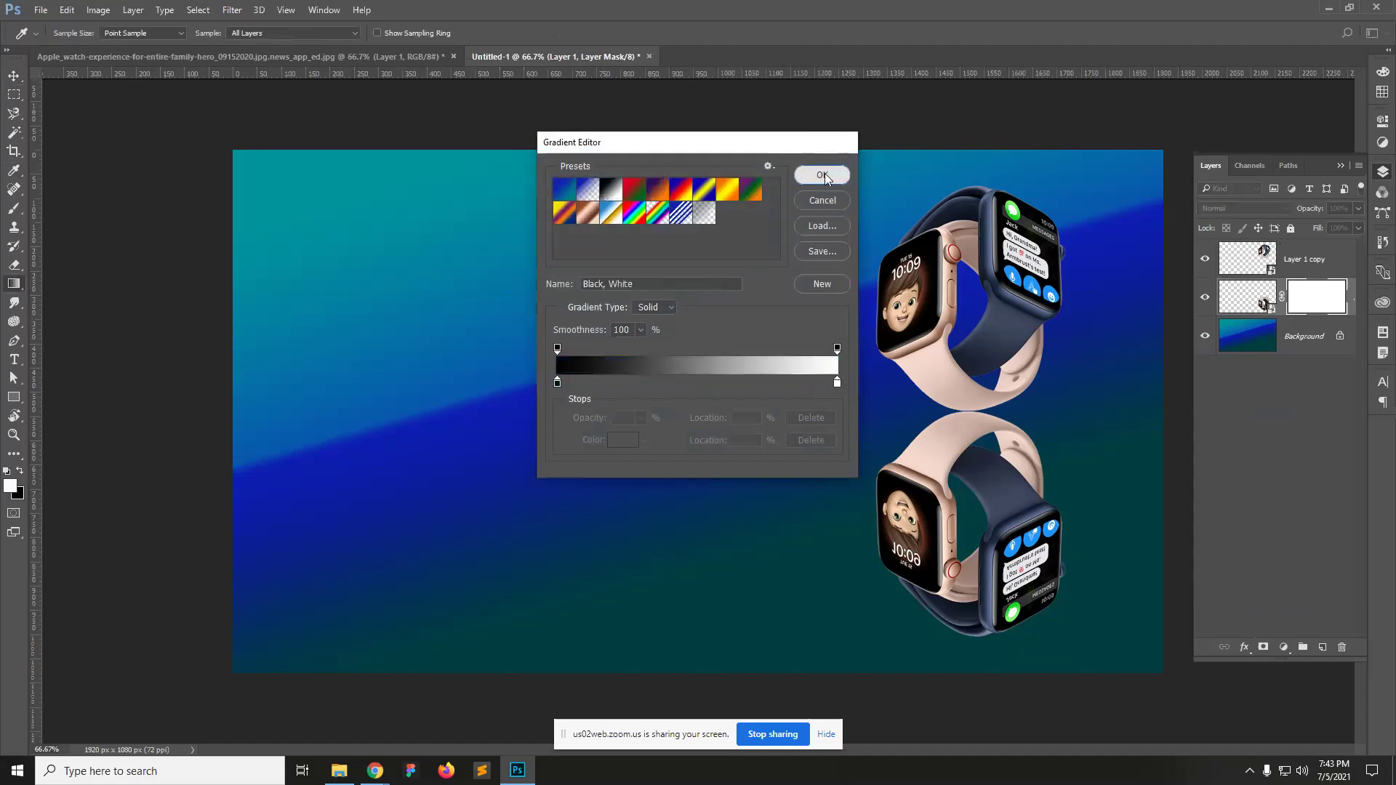
click(822, 174)
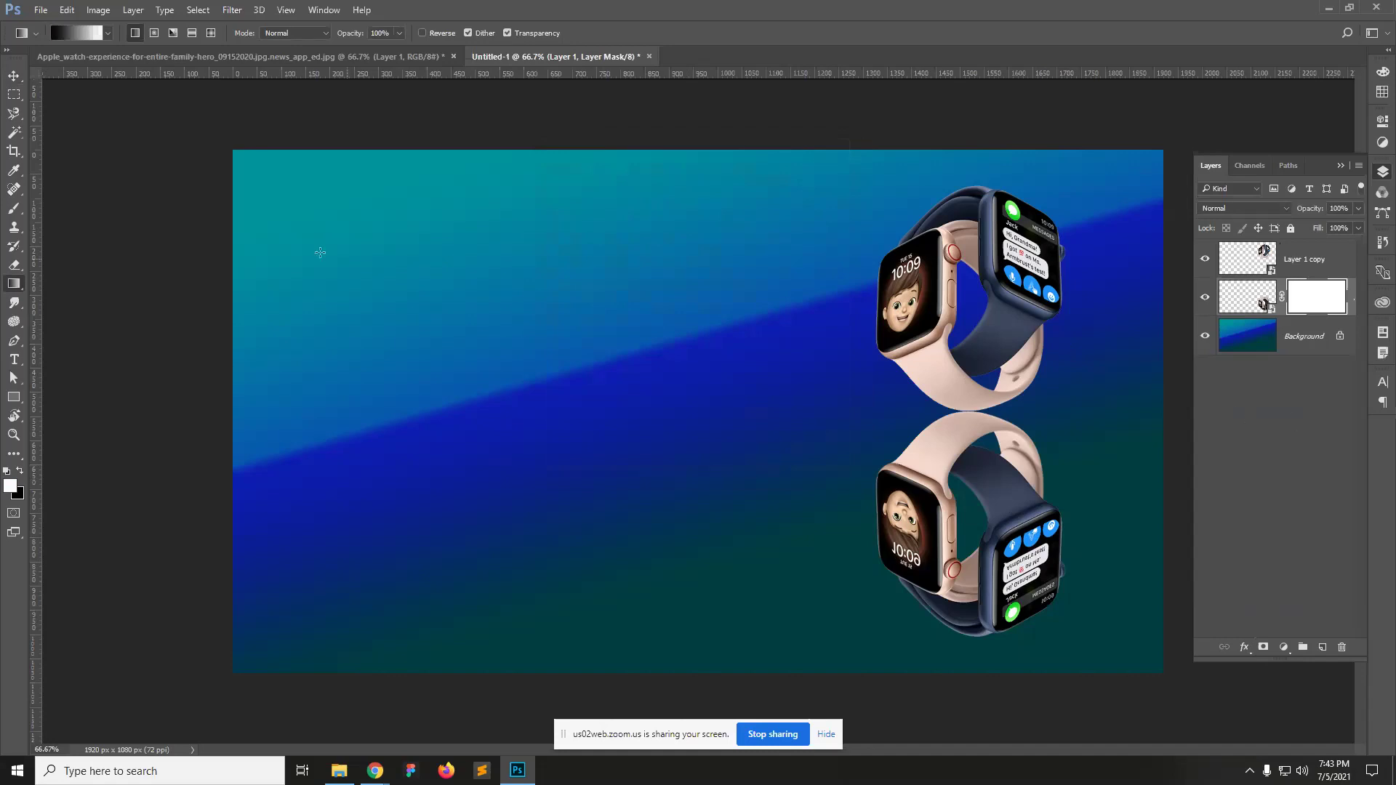
drag(1003, 422, 1003, 536)
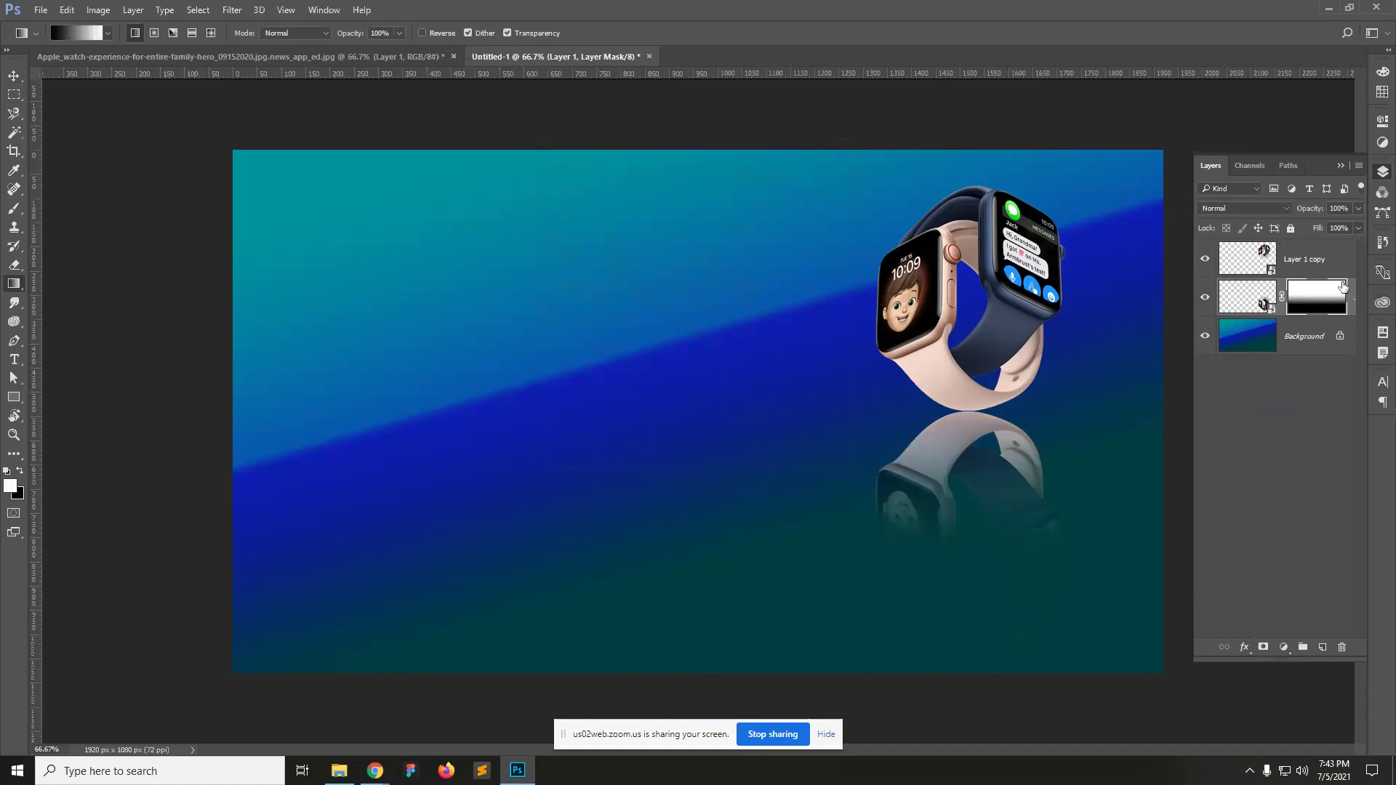
key(ctrl+z)
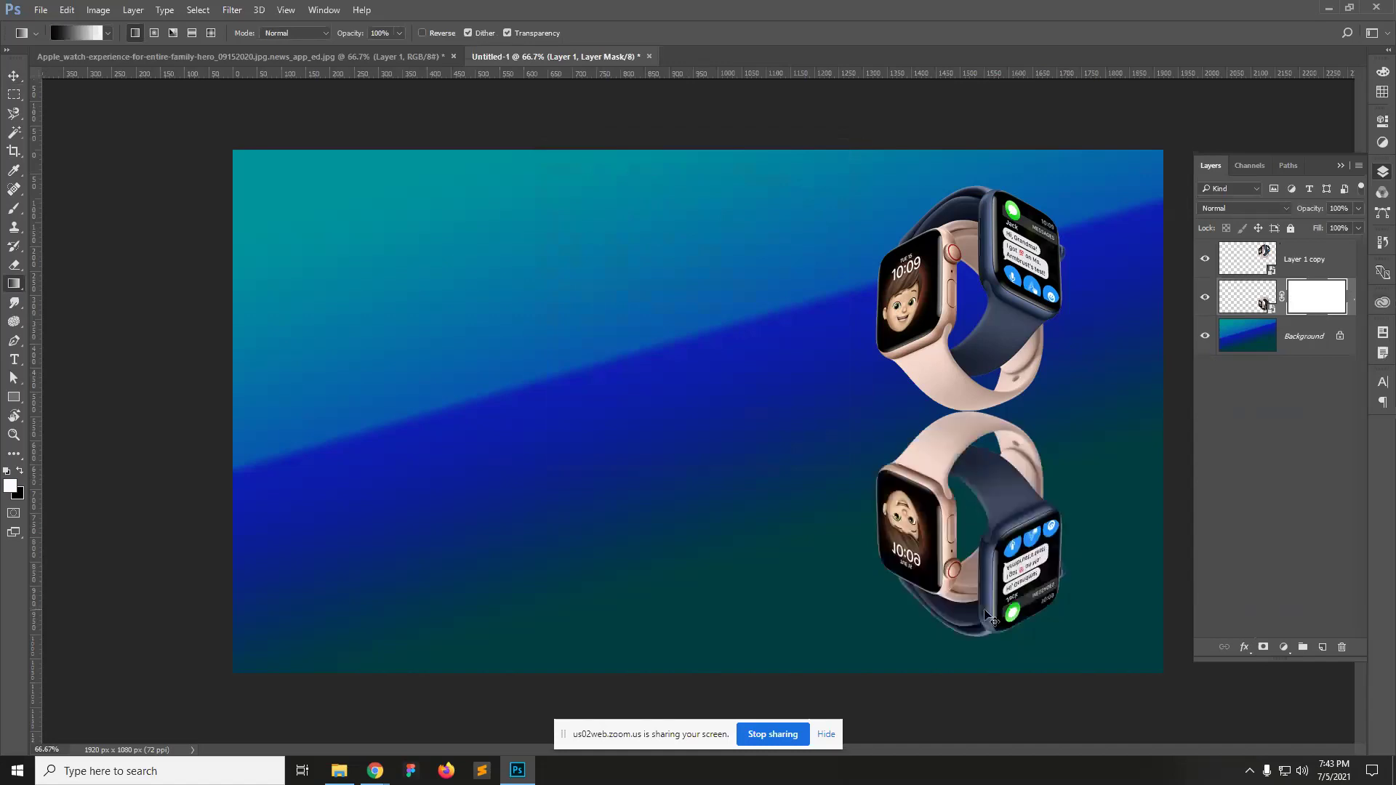
drag(990, 595, 964, 331)
key(v)
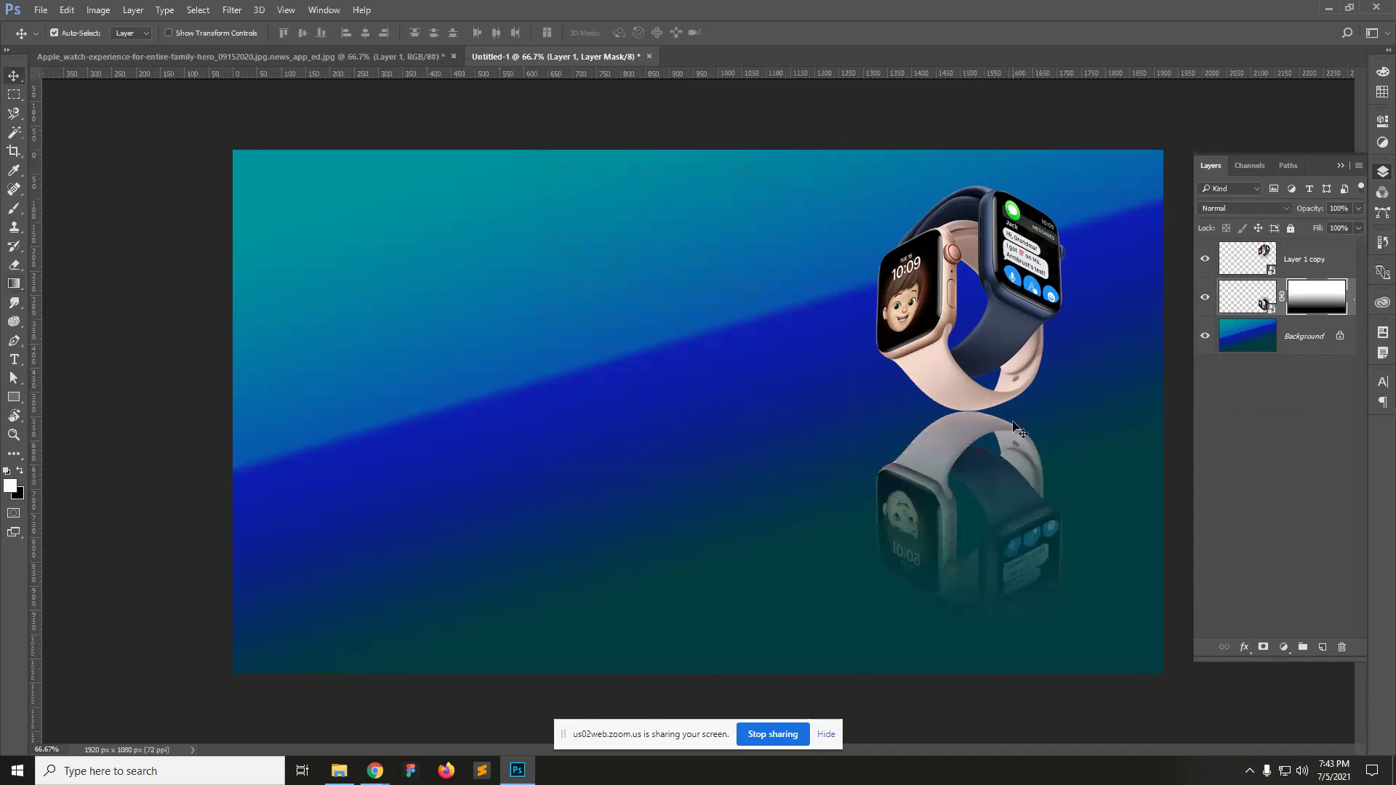
Step: Lower the opacity of the reflection on Layer 1 to 18%
click(1243, 300)
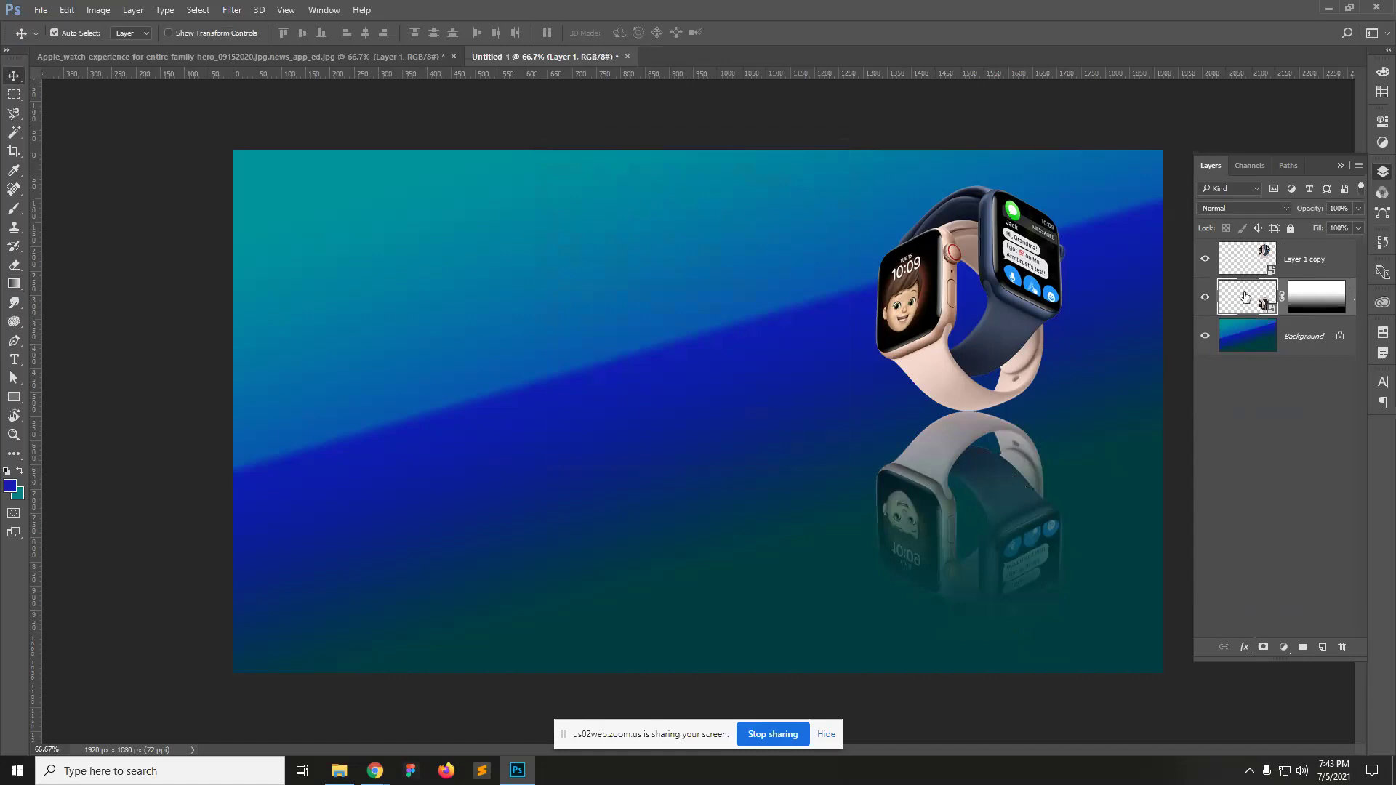
click(1356, 228)
drag(1323, 226, 1310, 225)
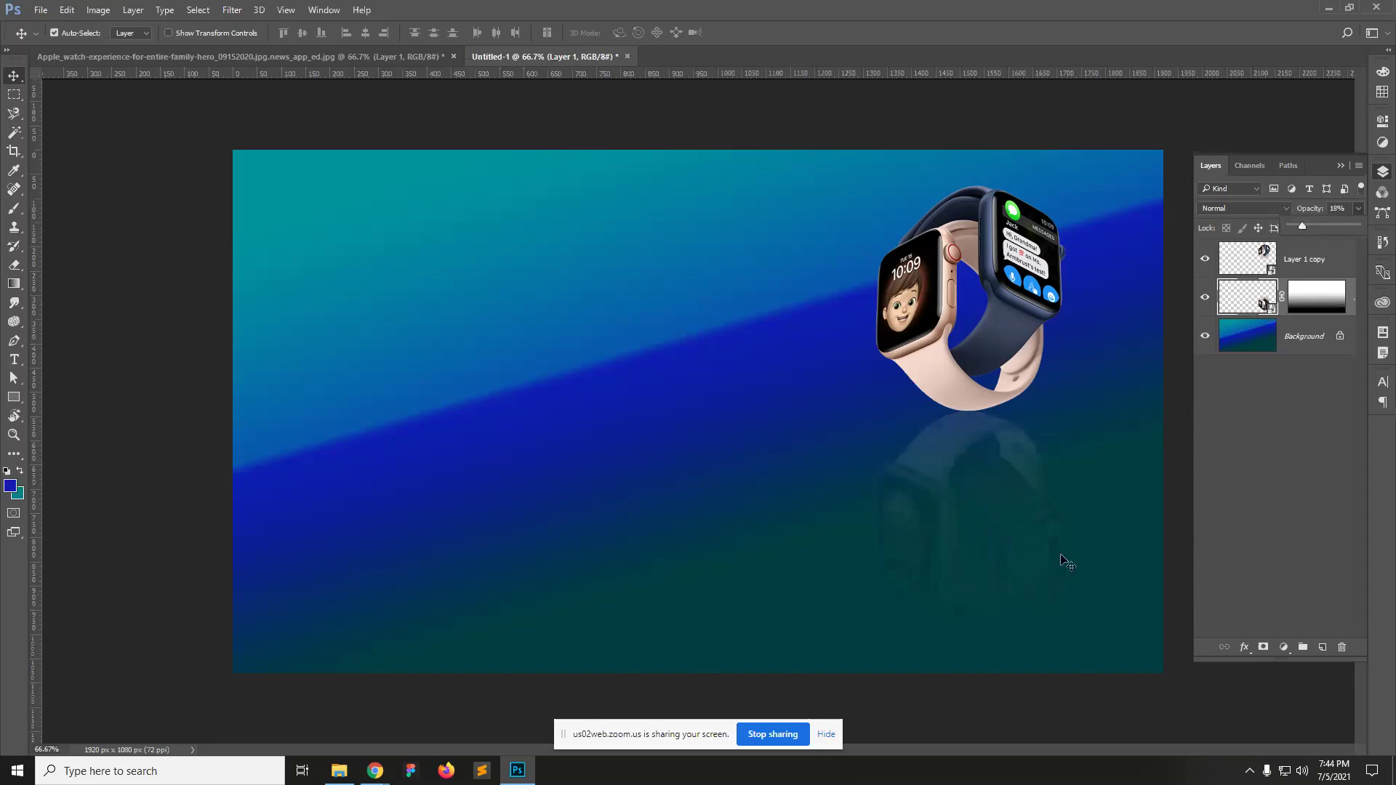
Step: Redraw the gradient on Layer 1's mask as a short vertical fade that keeps only the upper part of the reflection
click(1327, 309)
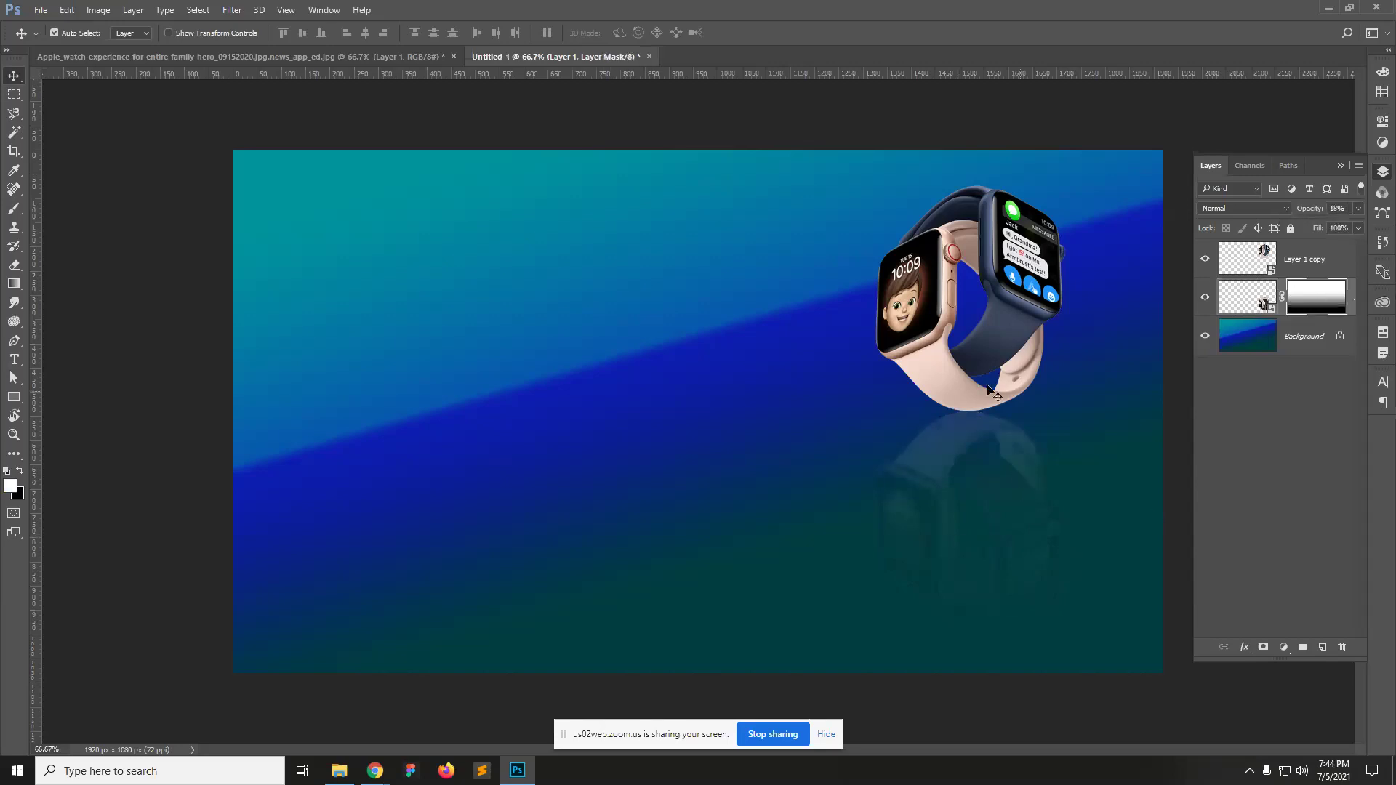
click(14, 284)
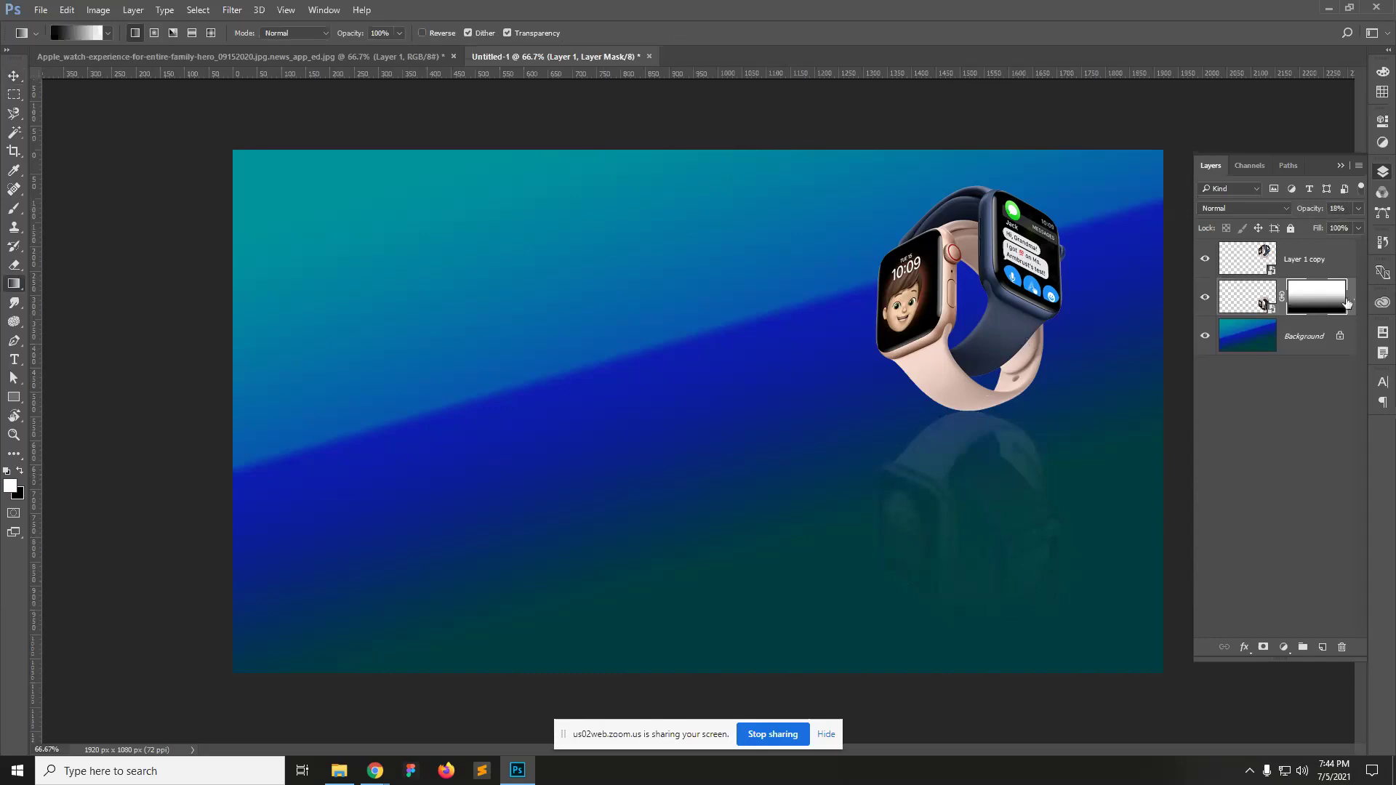
drag(981, 528, 985, 401)
drag(999, 581, 999, 374)
drag(992, 491, 993, 423)
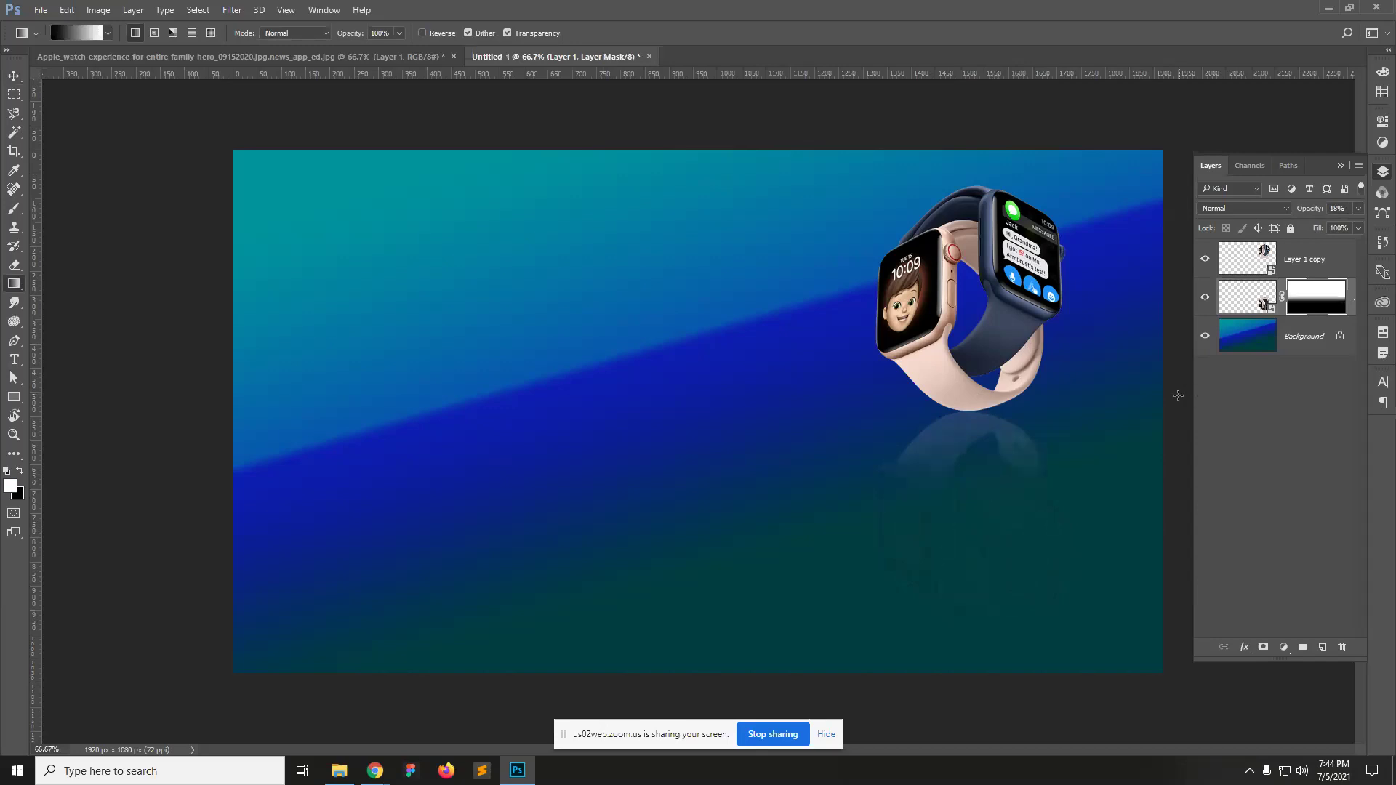
key(v)
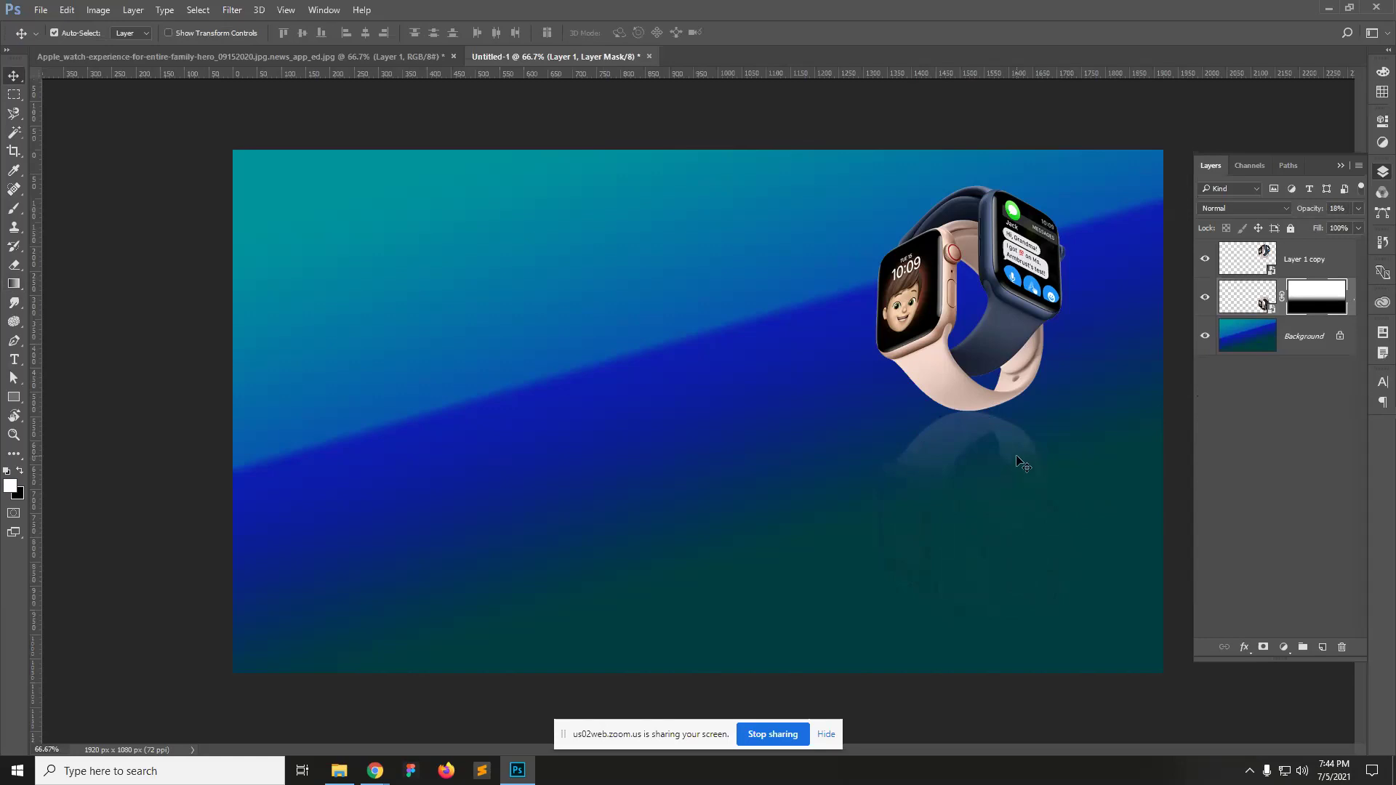
Step: Add a new layer above Layer 1 and paint one blue dab under the watch band with a soft 117 px brush
ctrl+click(978, 411)
drag(1054, 430, 949, 463)
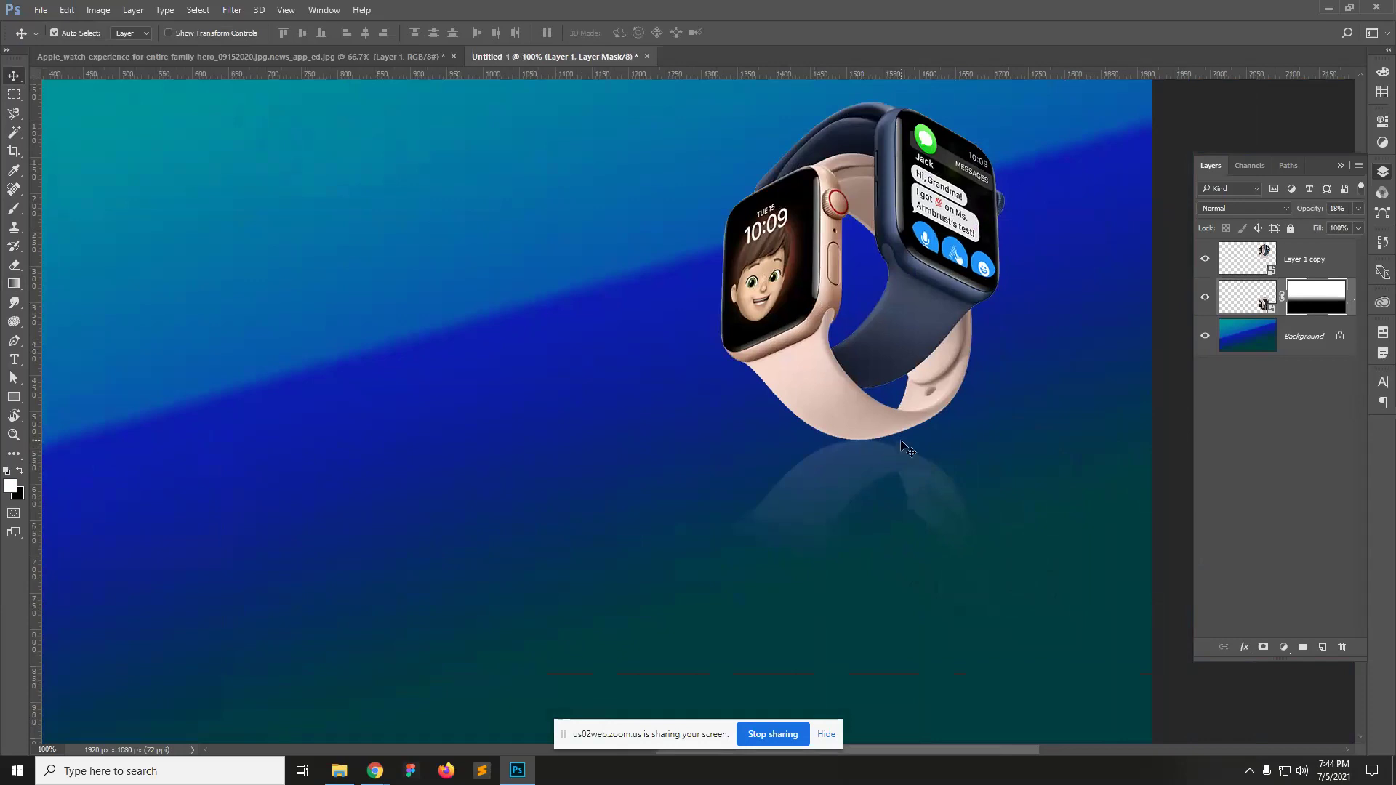
click(1261, 298)
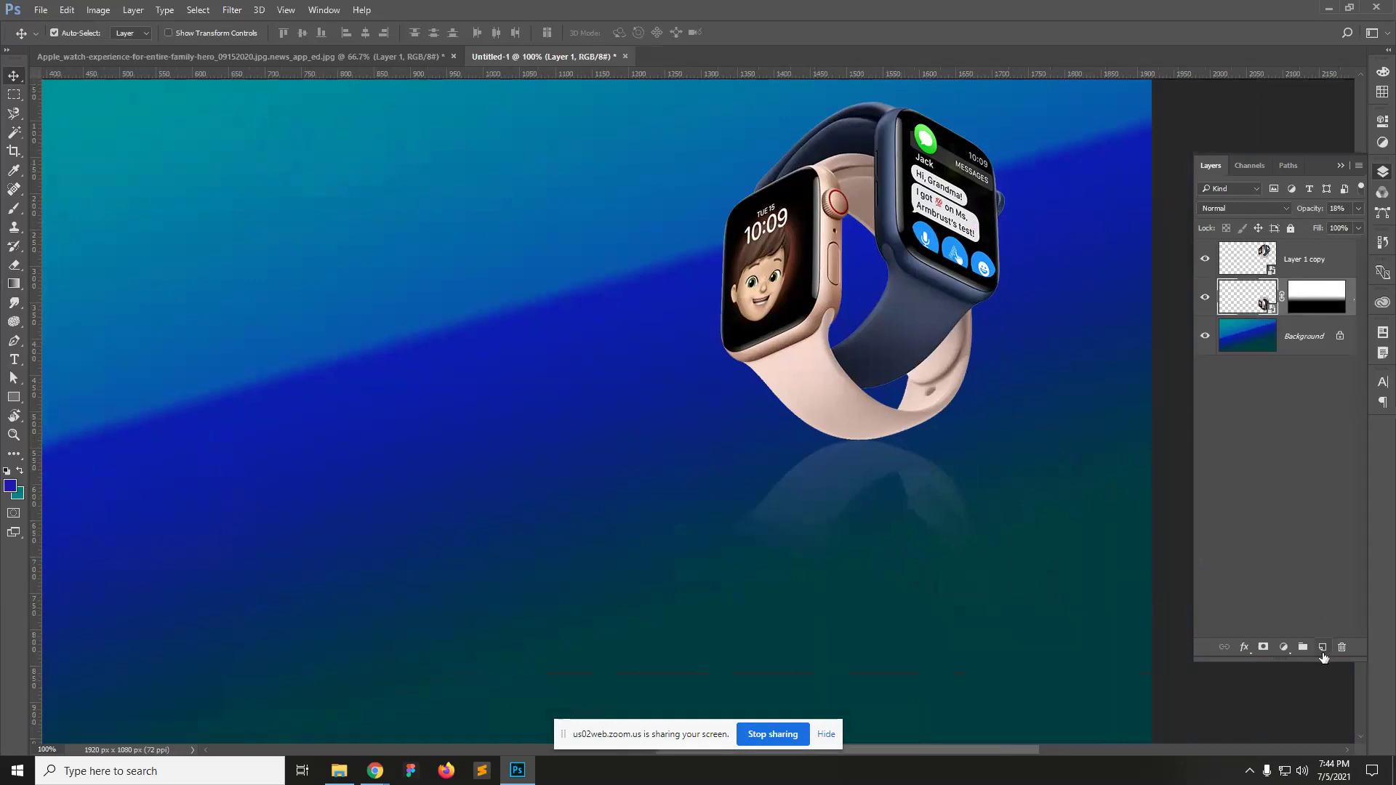
click(1322, 646)
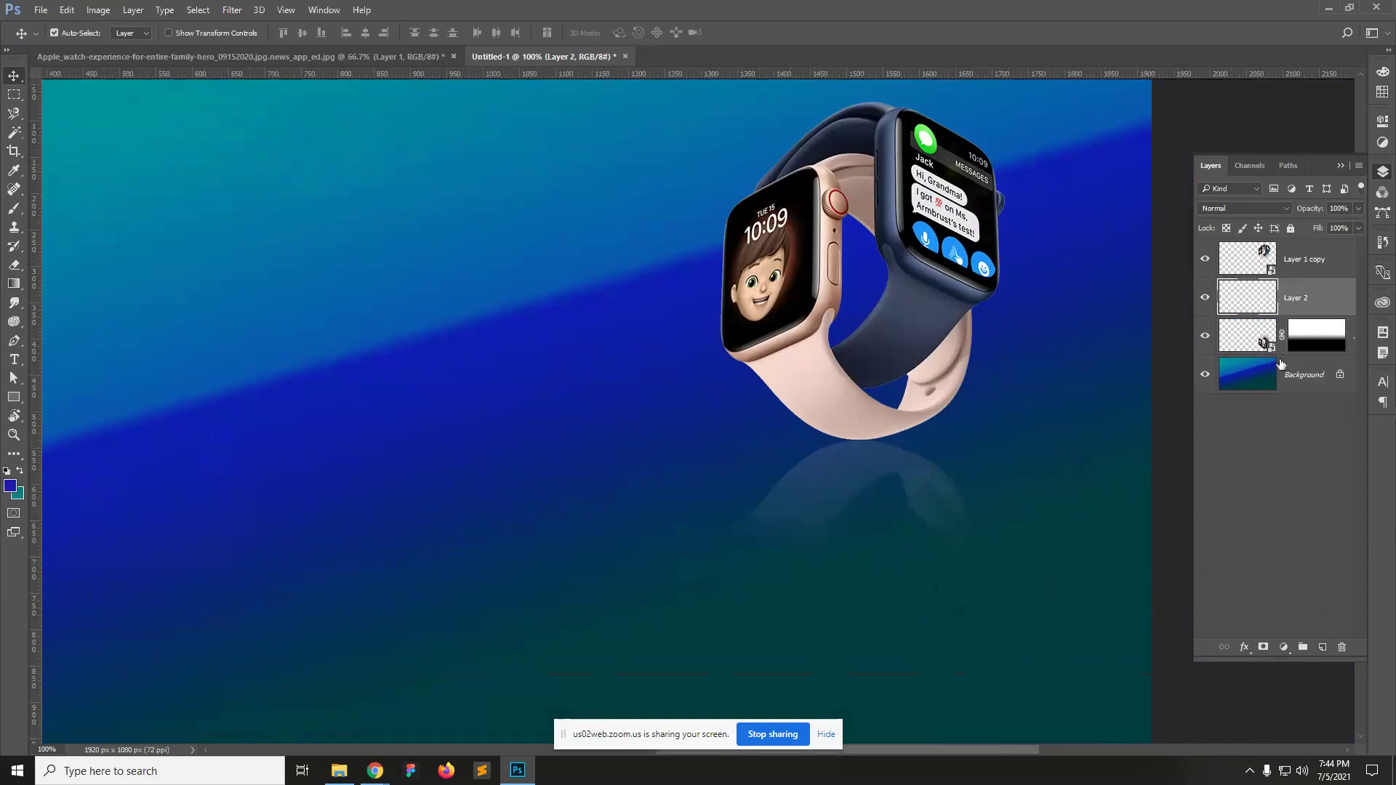
click(16, 211)
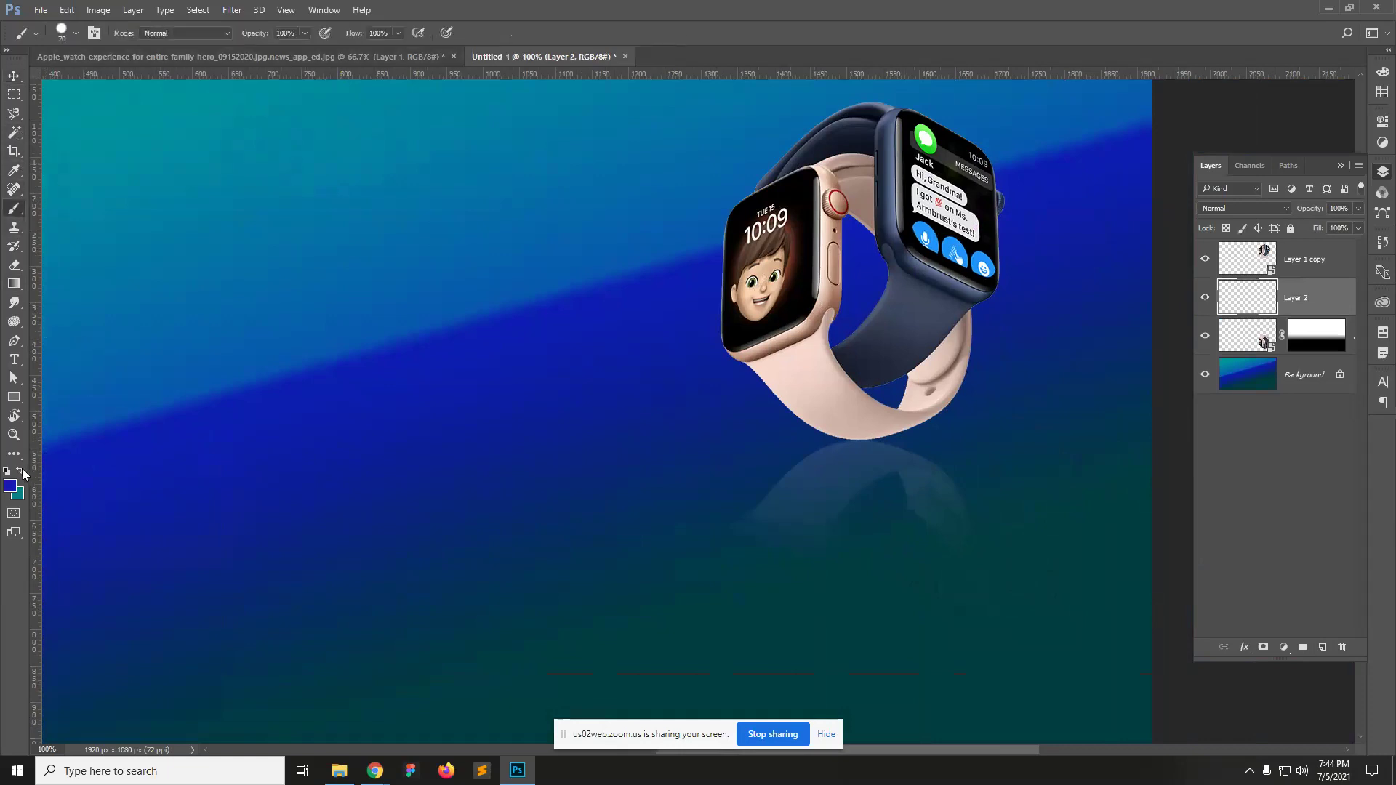
click(64, 34)
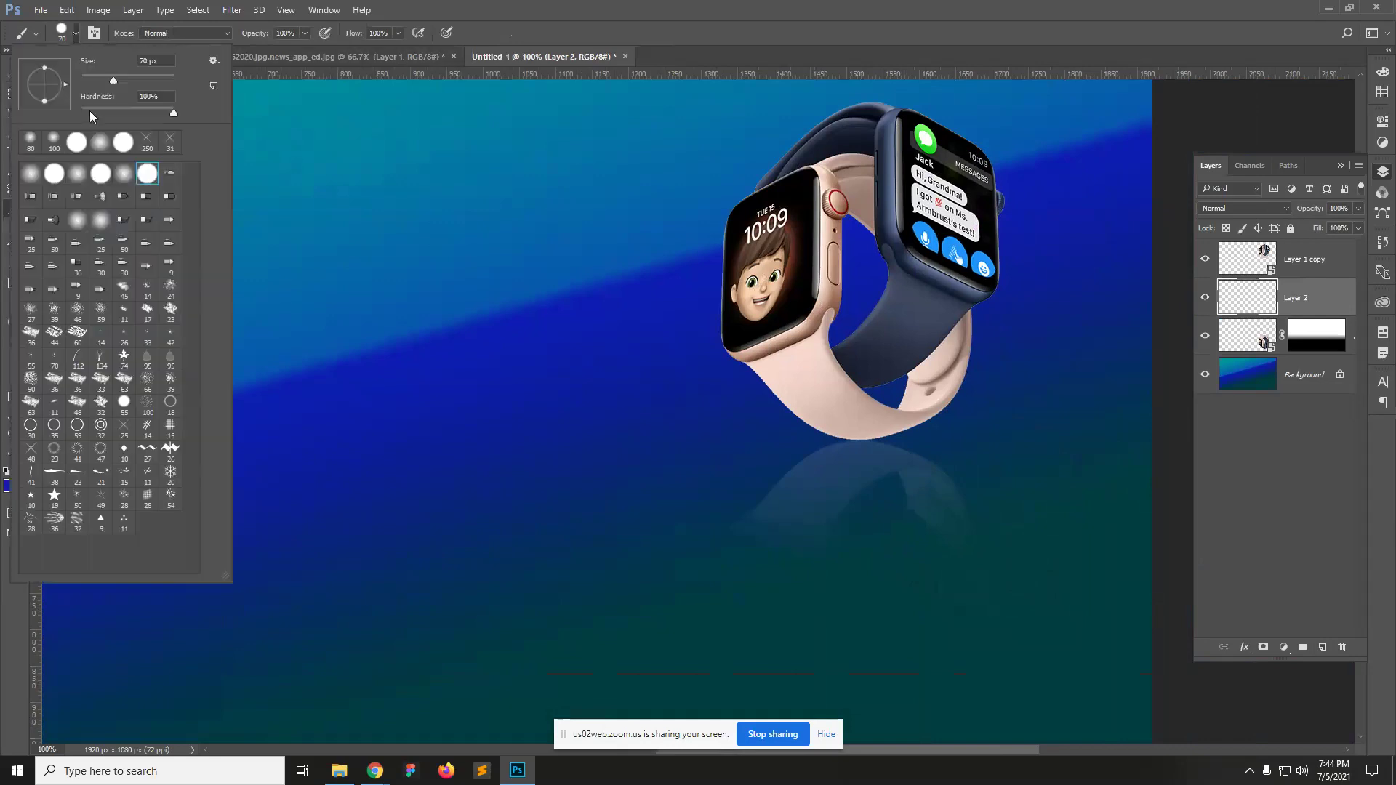
click(77, 176)
drag(117, 77, 132, 77)
click(629, 34)
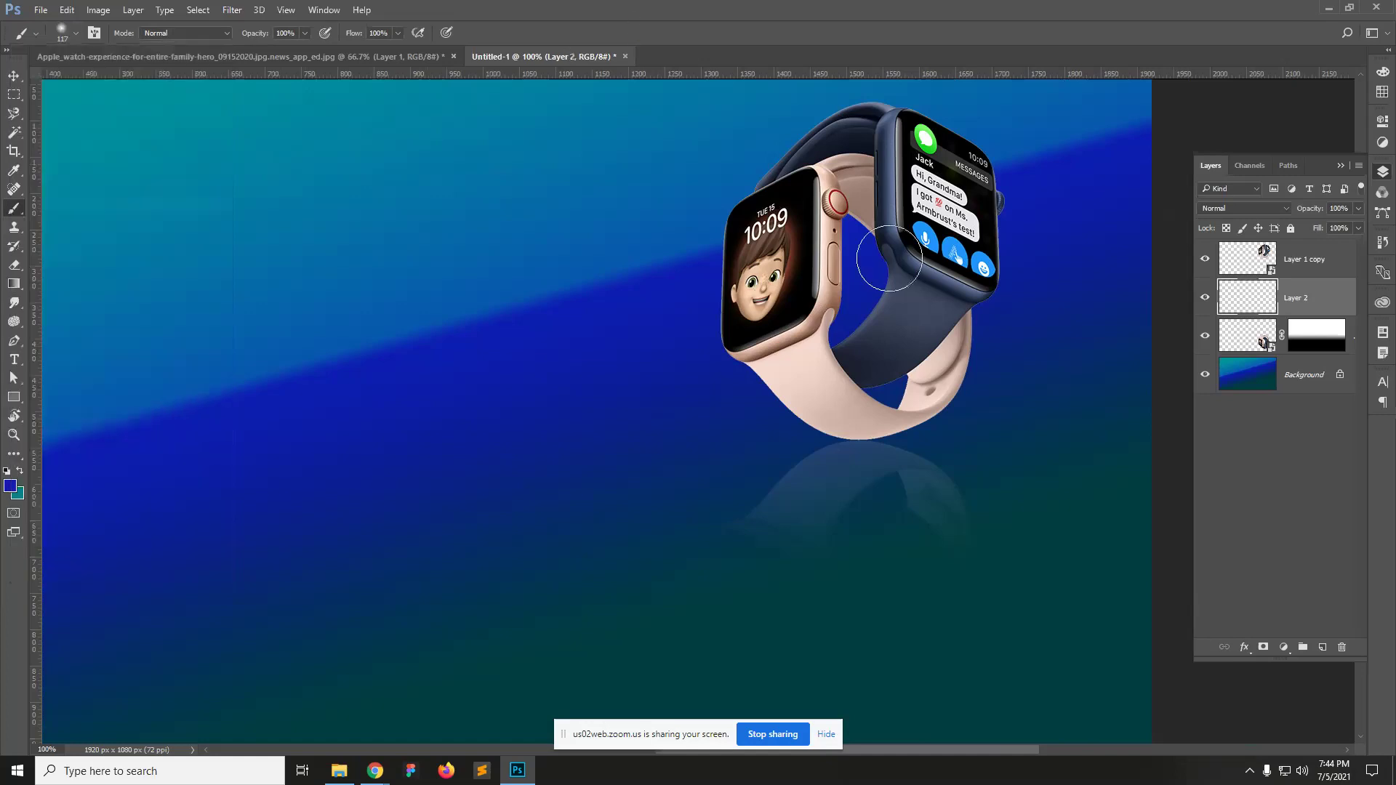
click(861, 433)
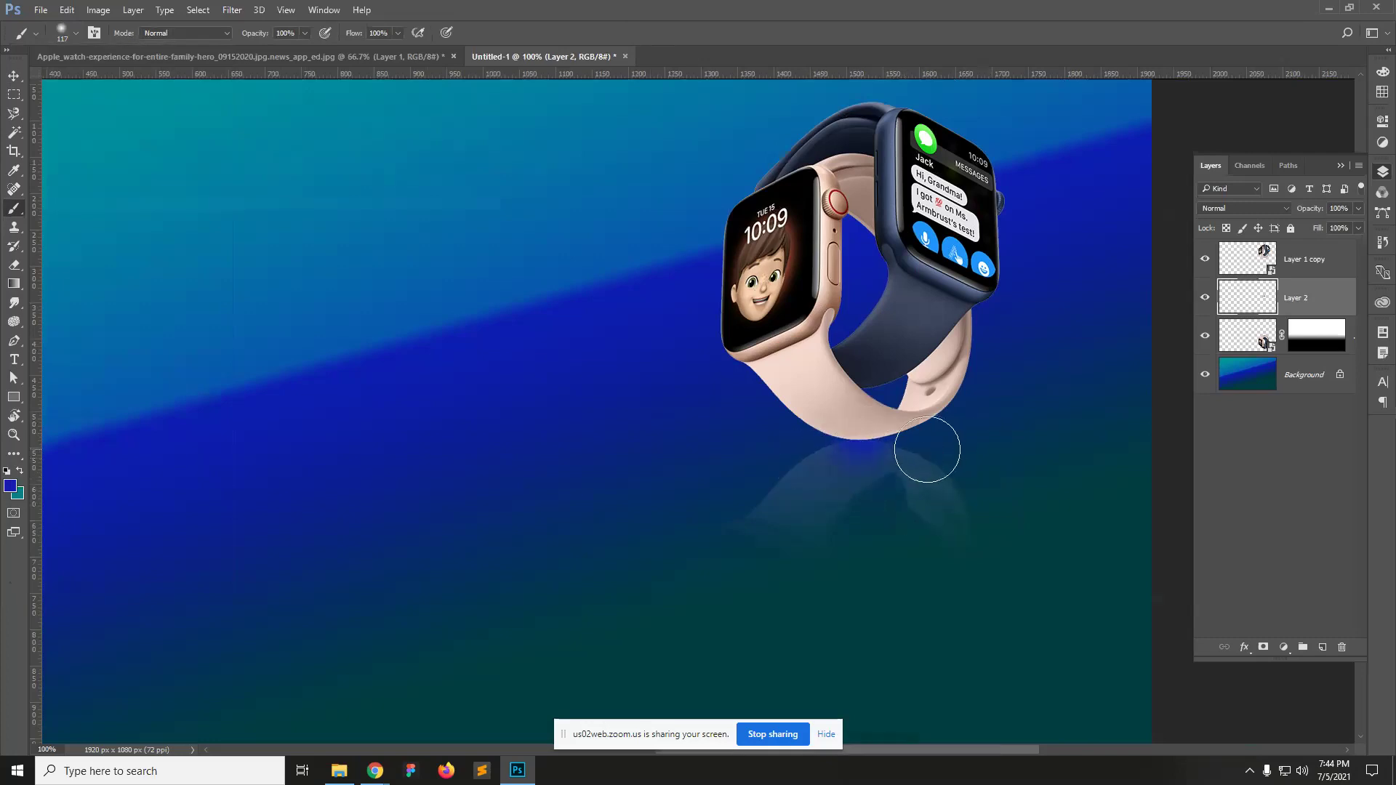
Step: Flatten the blue dab with Free Transform and position it as a contact shadow under the watch band
key(ctrl+t)
drag(862, 365, 862, 403)
drag(886, 454, 915, 442)
key(Return)
key(b)
Step: Set Layer 2's blend mode to Multiply and compare the image with the layer hidden and shown
click(1292, 207)
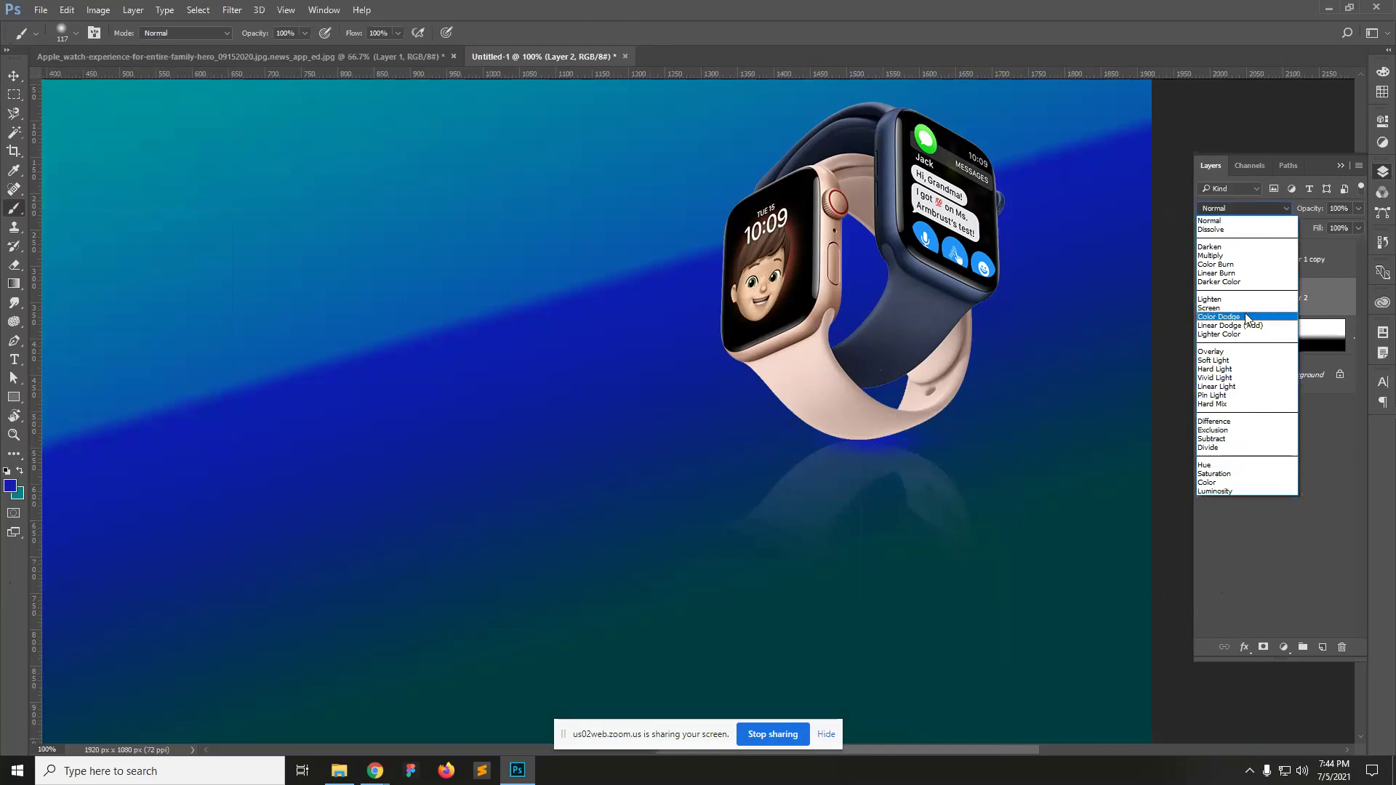
click(1246, 256)
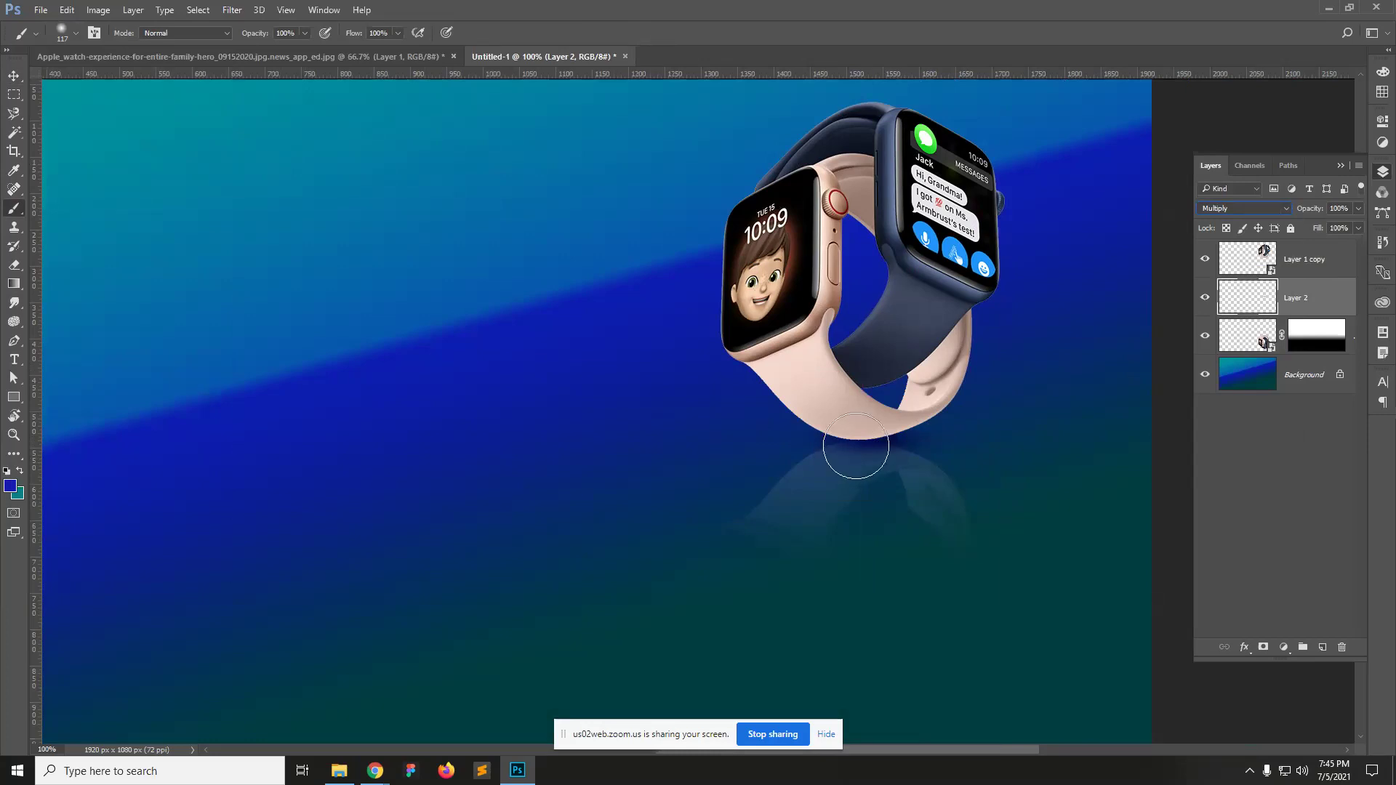
click(1204, 298)
click(1204, 298)
click(1319, 259)
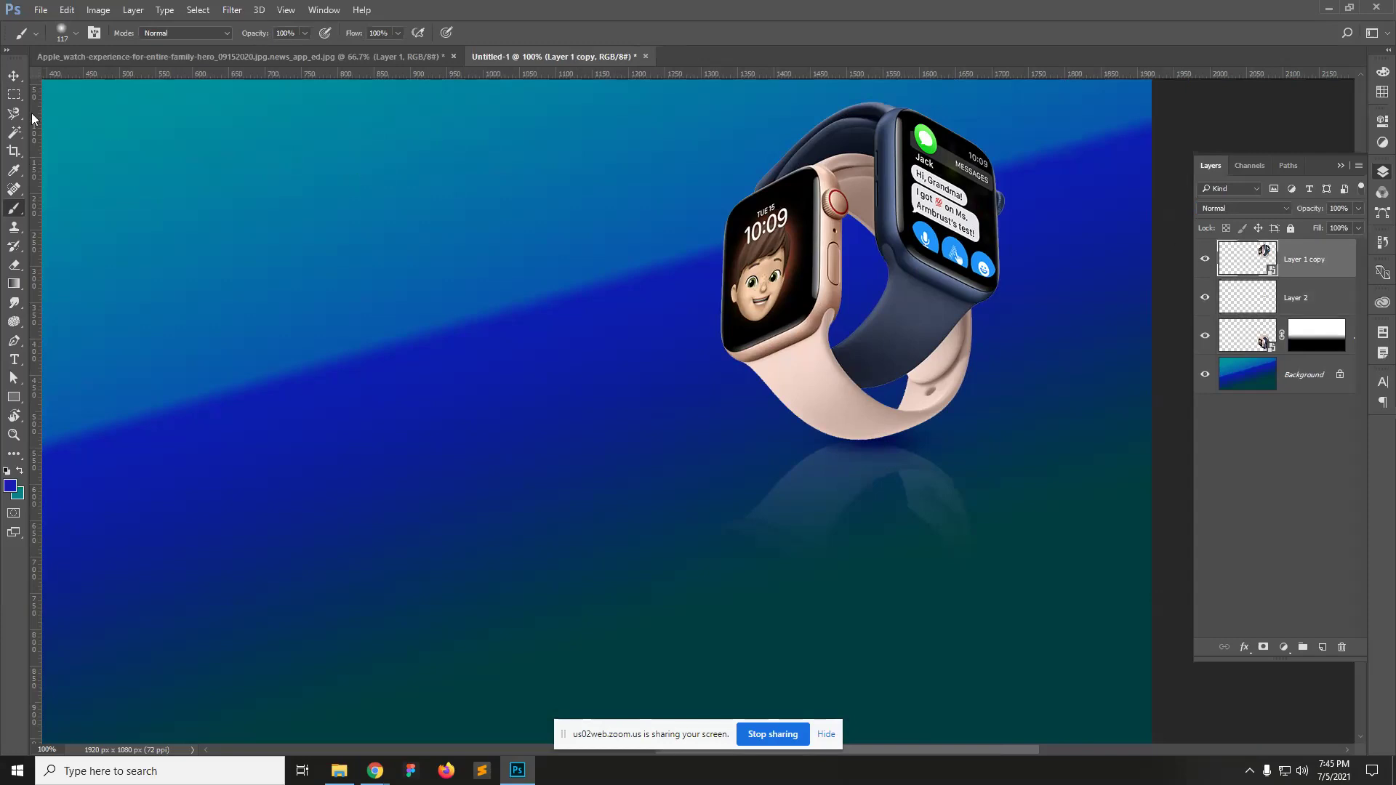
click(810, 361)
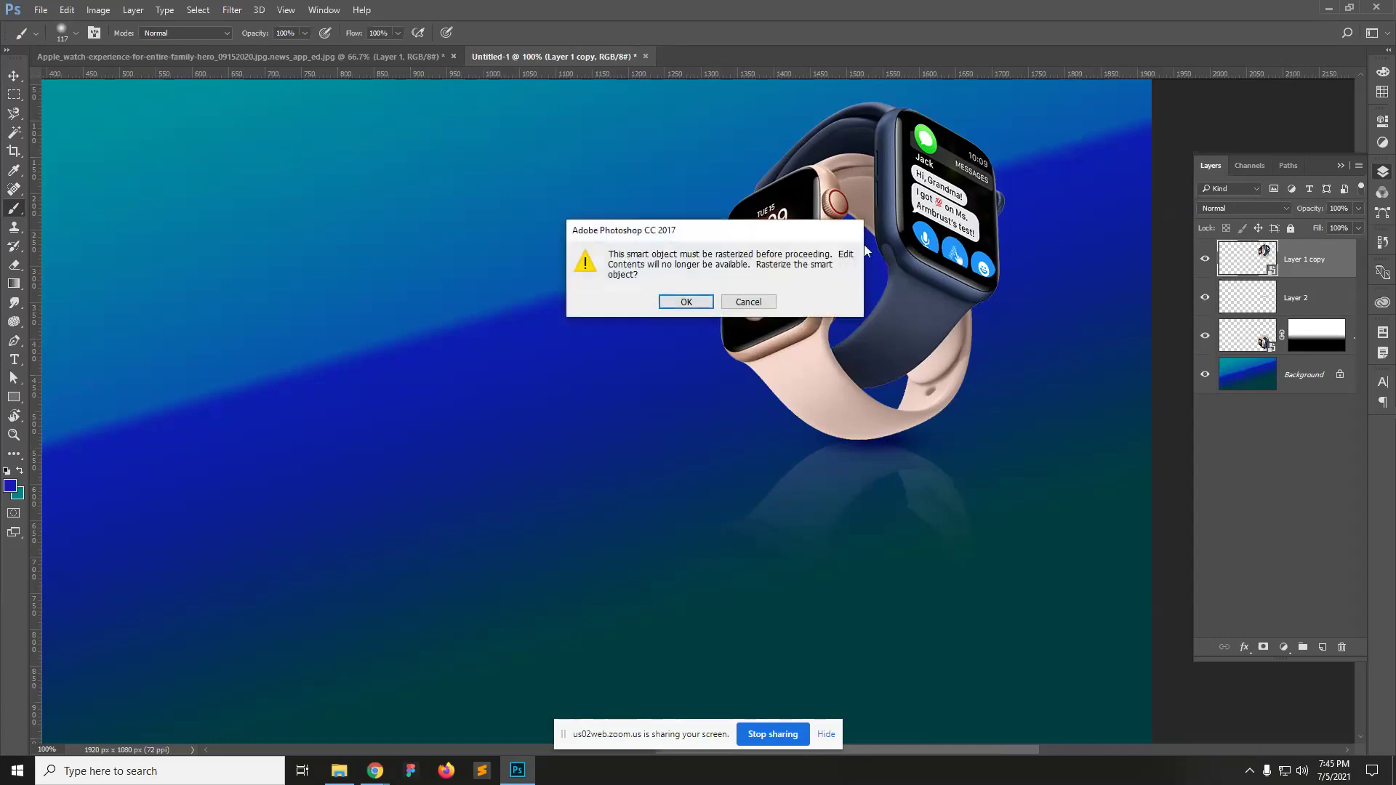
click(748, 302)
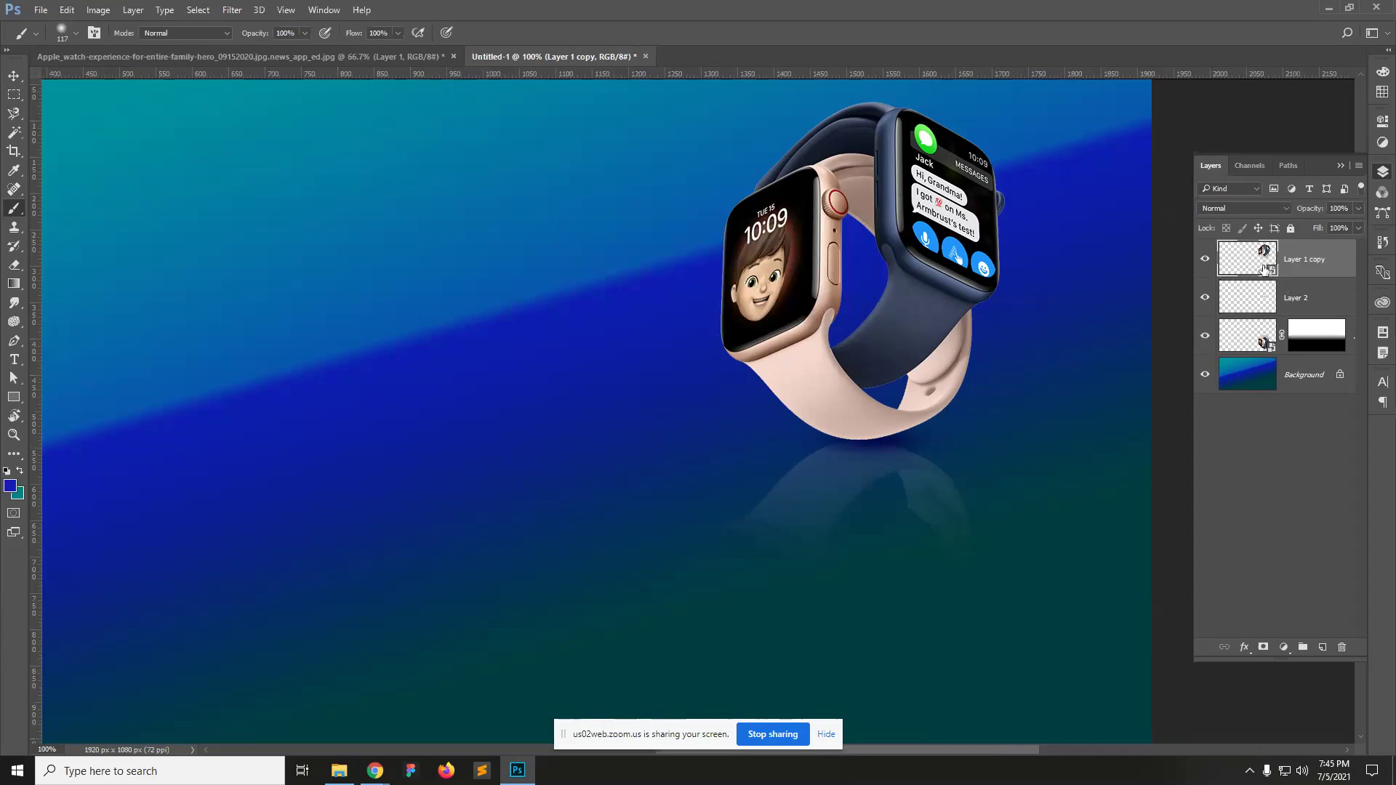
Step: Scale Layer 2's shadow to 87.80% height, reposition it under the watch band and set the layer's opacity to 50%
click(1261, 295)
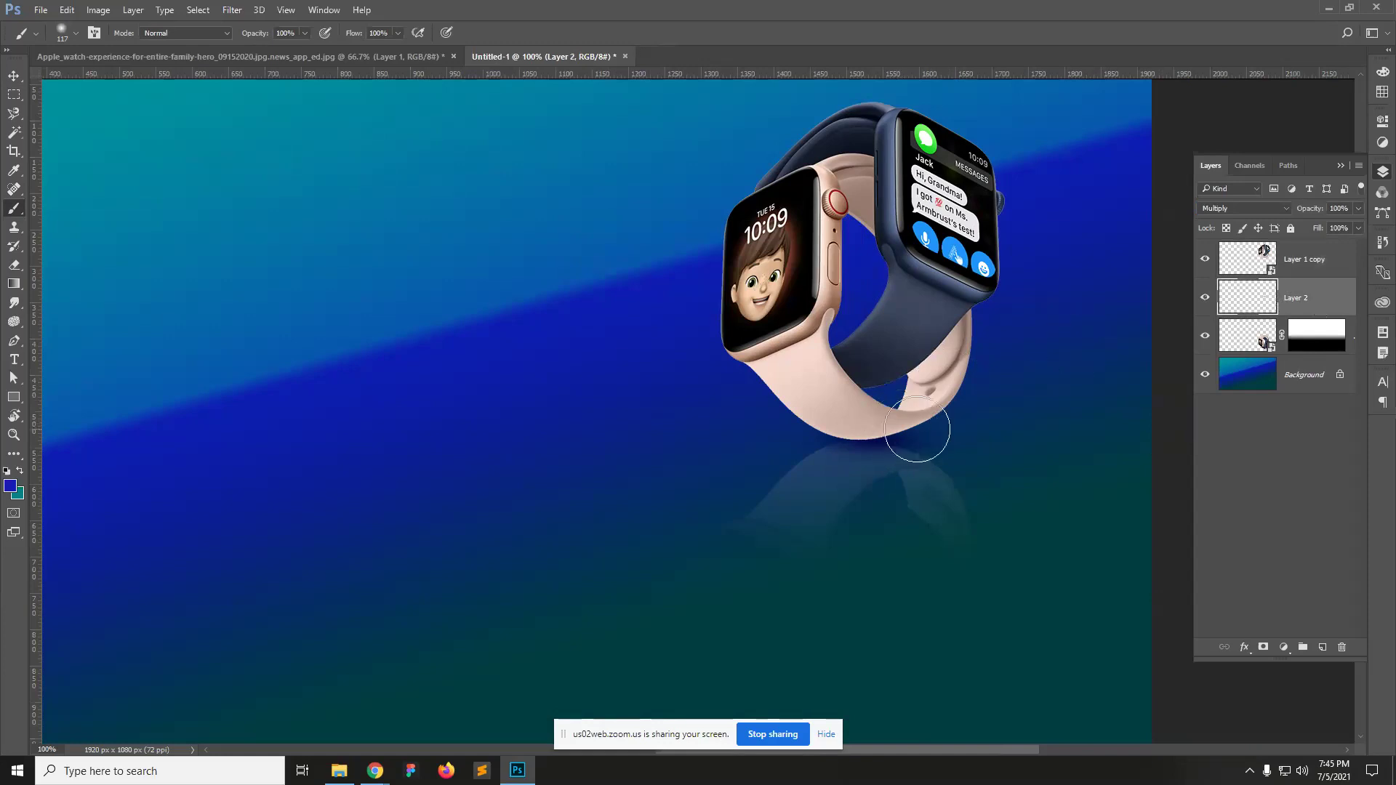
click(14, 76)
key(ctrl)
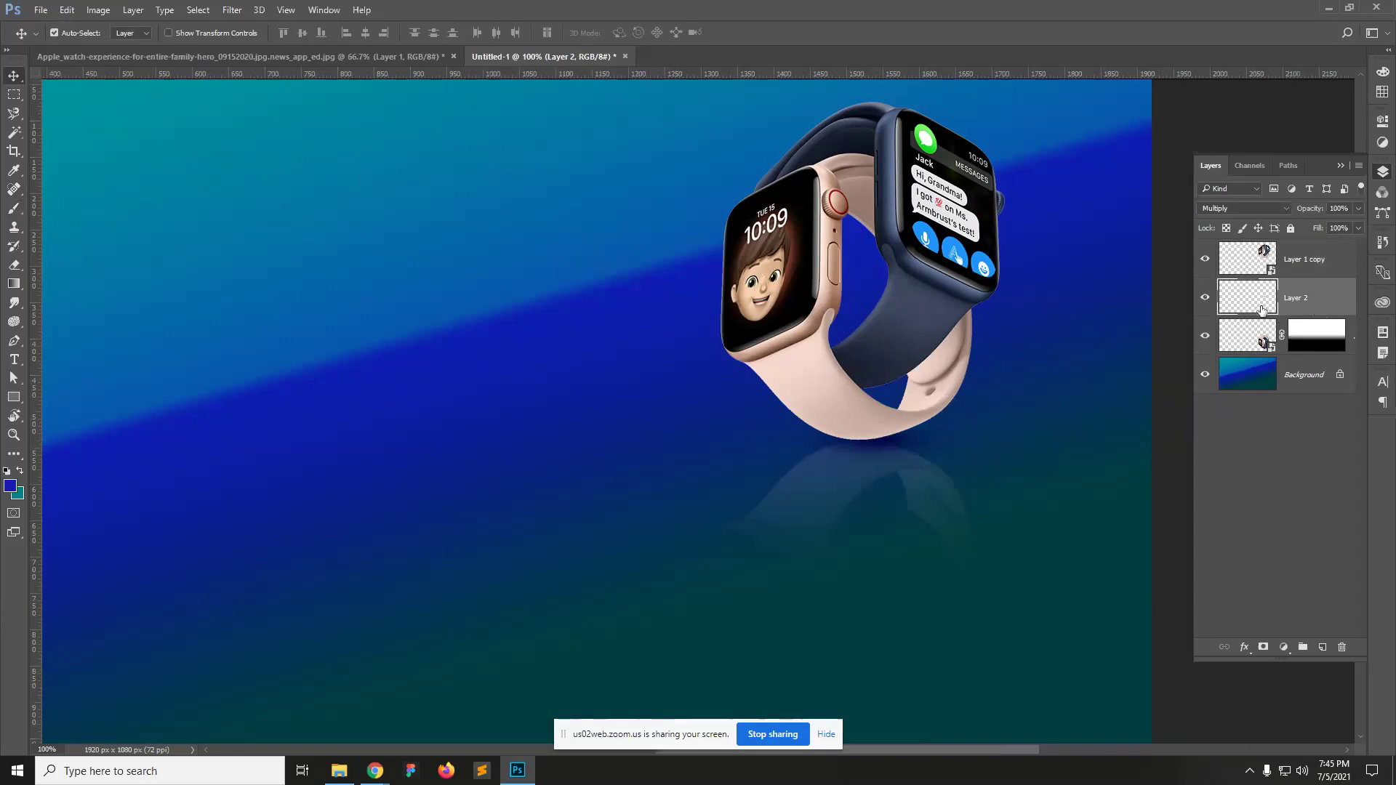
key(ctrl+t)
drag(873, 410, 884, 445)
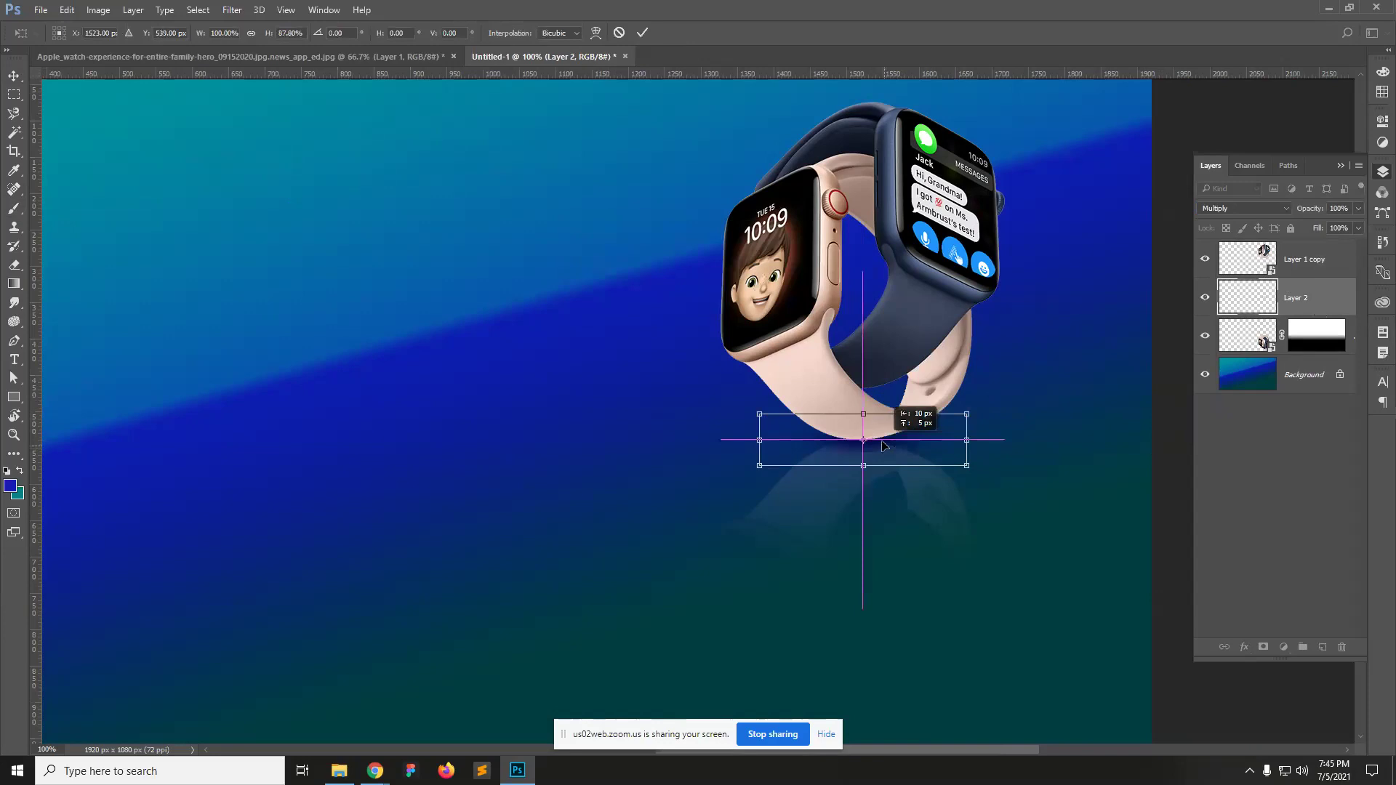
key(Return)
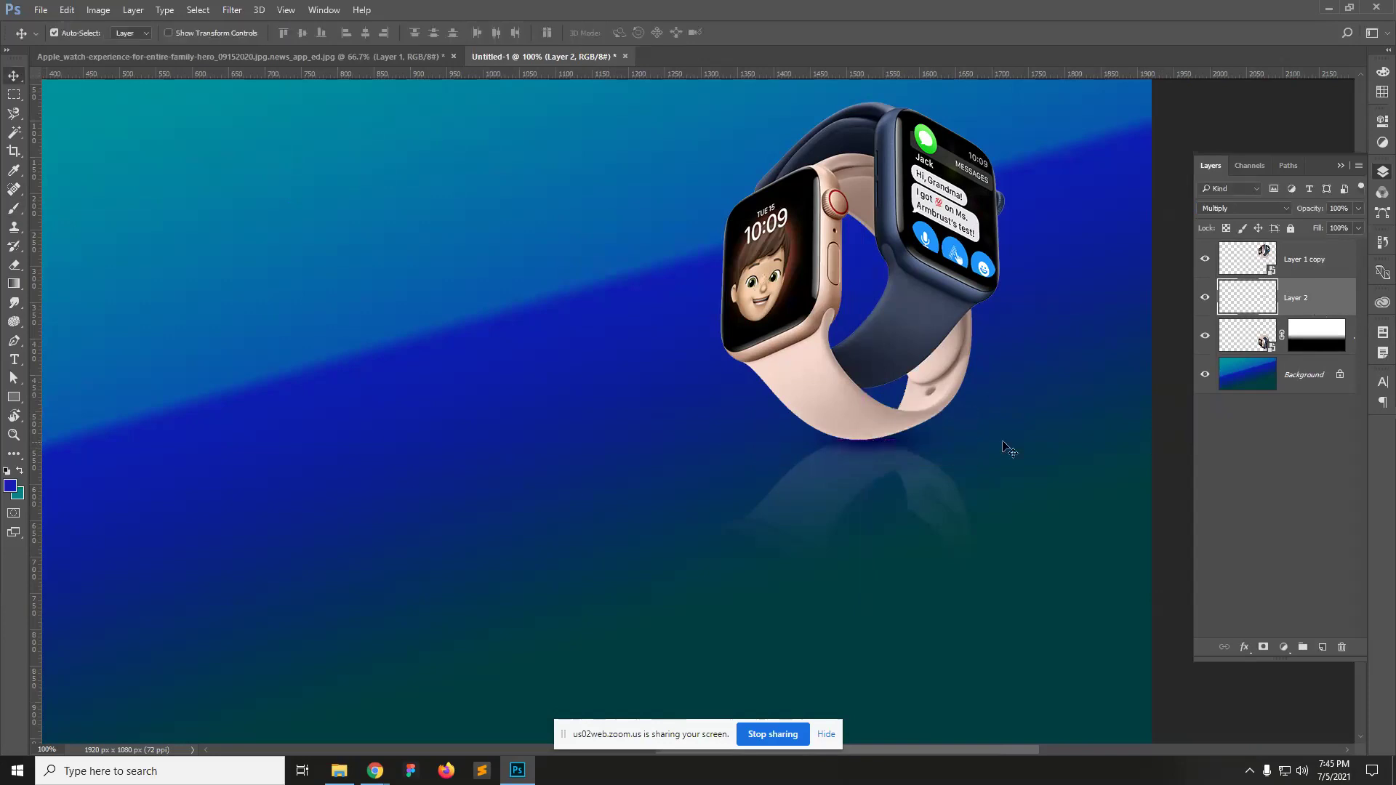
key(5)
key(c)
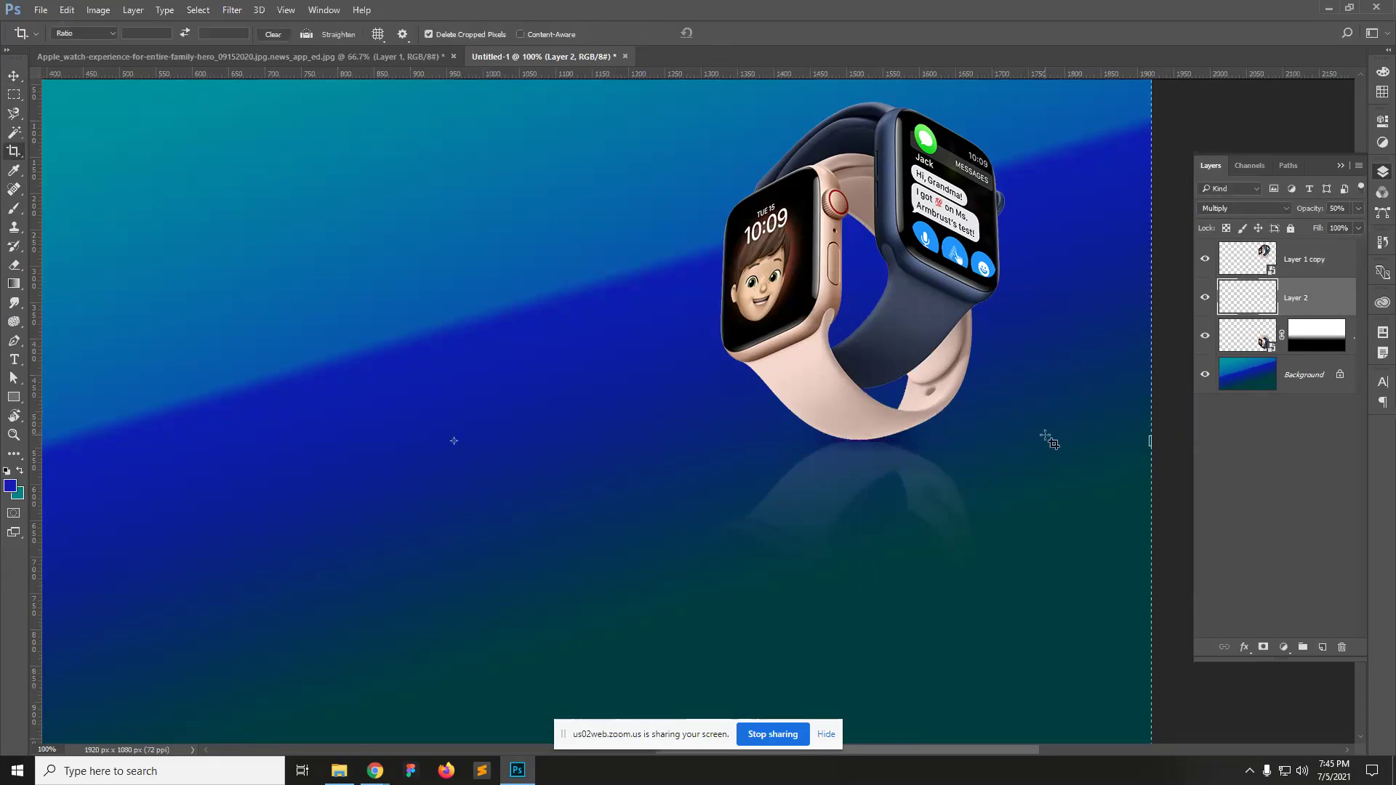
Step: Save the watch composition as a Photoshop file named watch in the class 10 folder, keeping its layers
key(ctrl)
alt+click(826, 495)
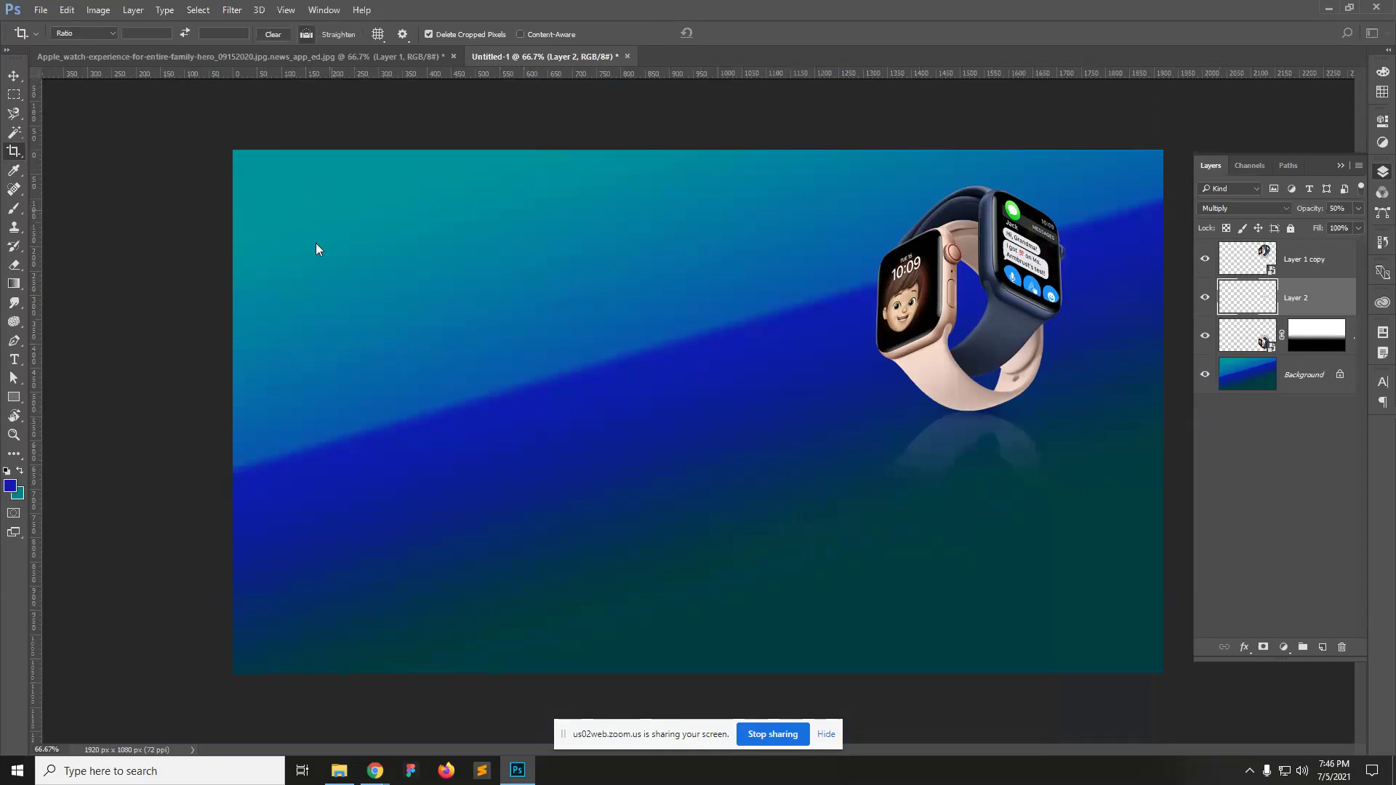
key(ctrl+s)
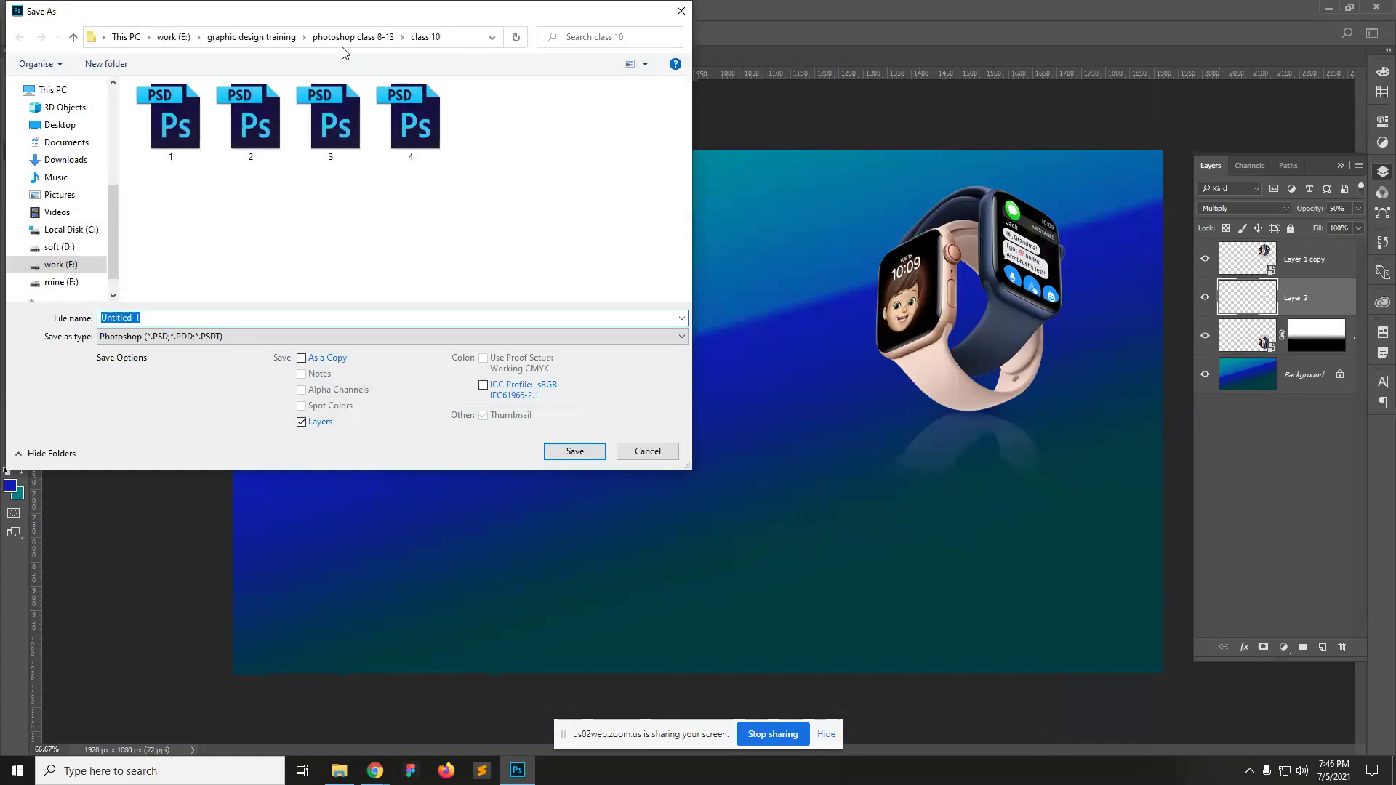
text(wat)
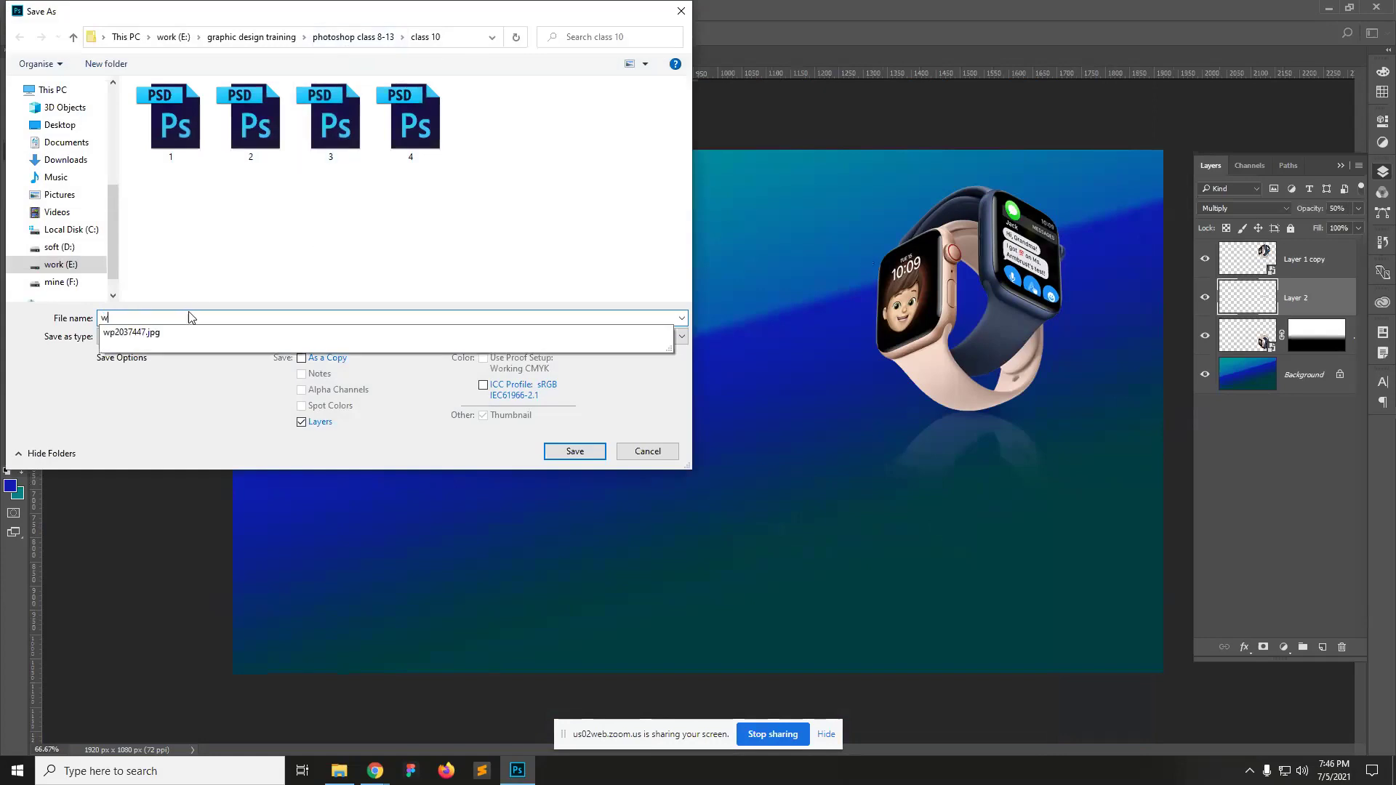
key(Return)
key(Return)
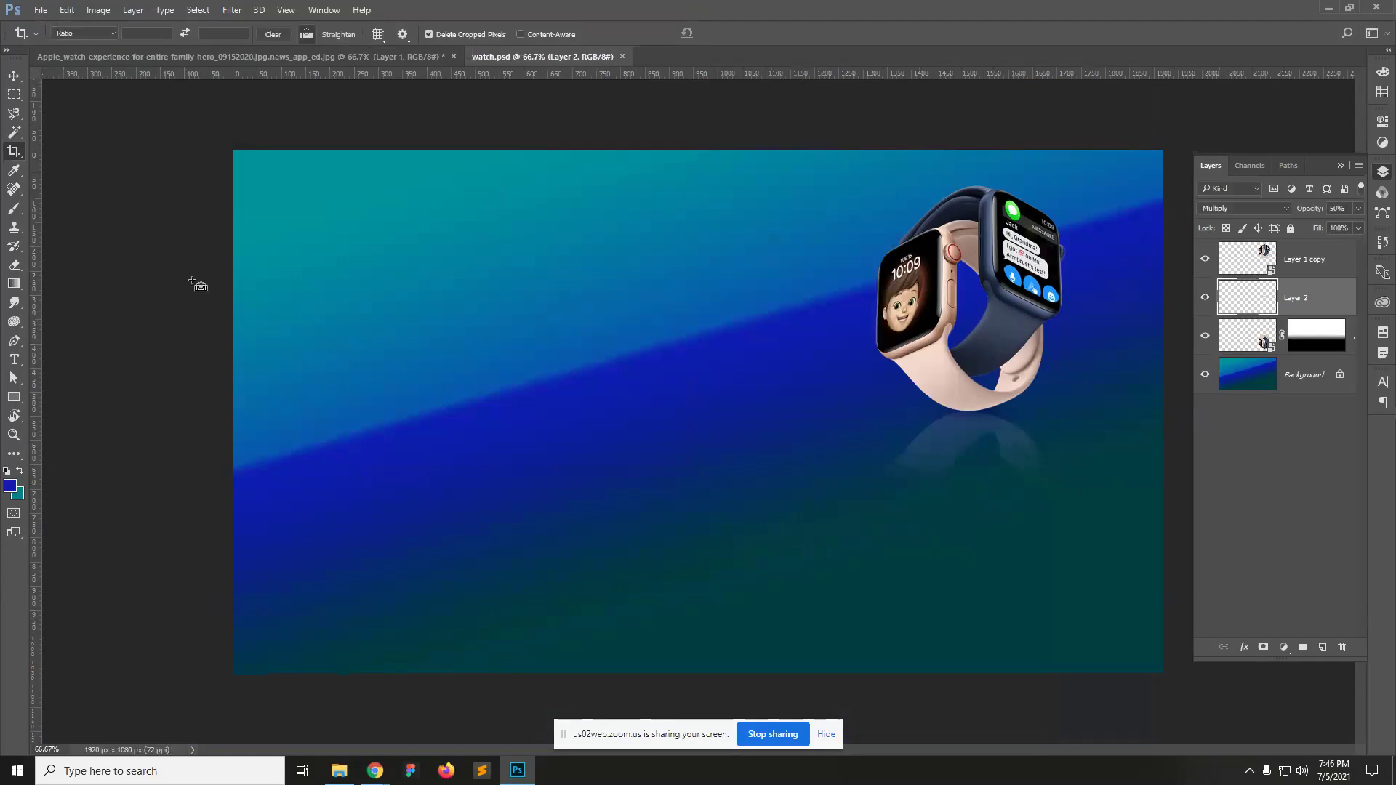
Step: Close watch.psd and the original Apple Watch image, discarding the image's unsaved changes
key(ctrl+w)
key(ctrl+w)
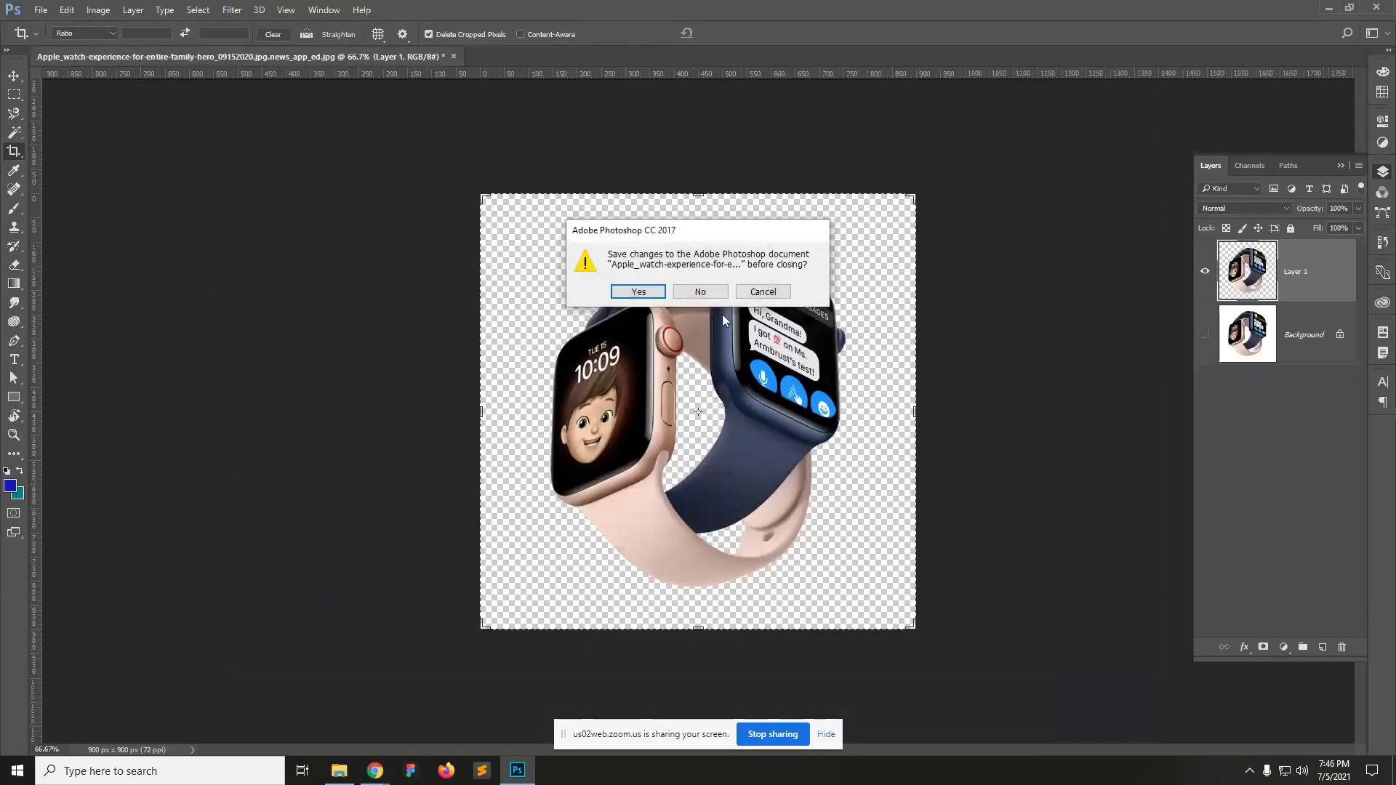
click(700, 292)
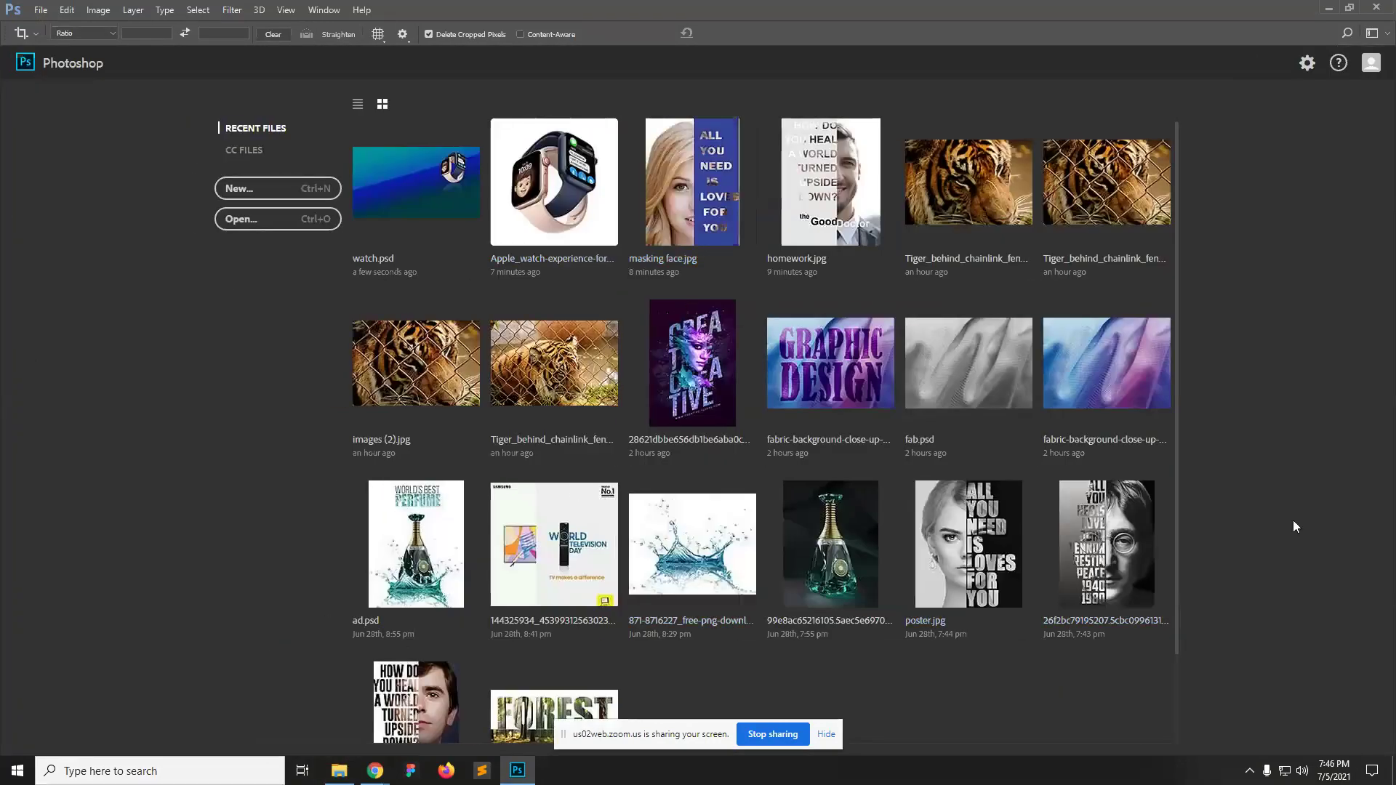
Step: Try to open the poster image from the class 10 folder in File Explorer
click(341, 772)
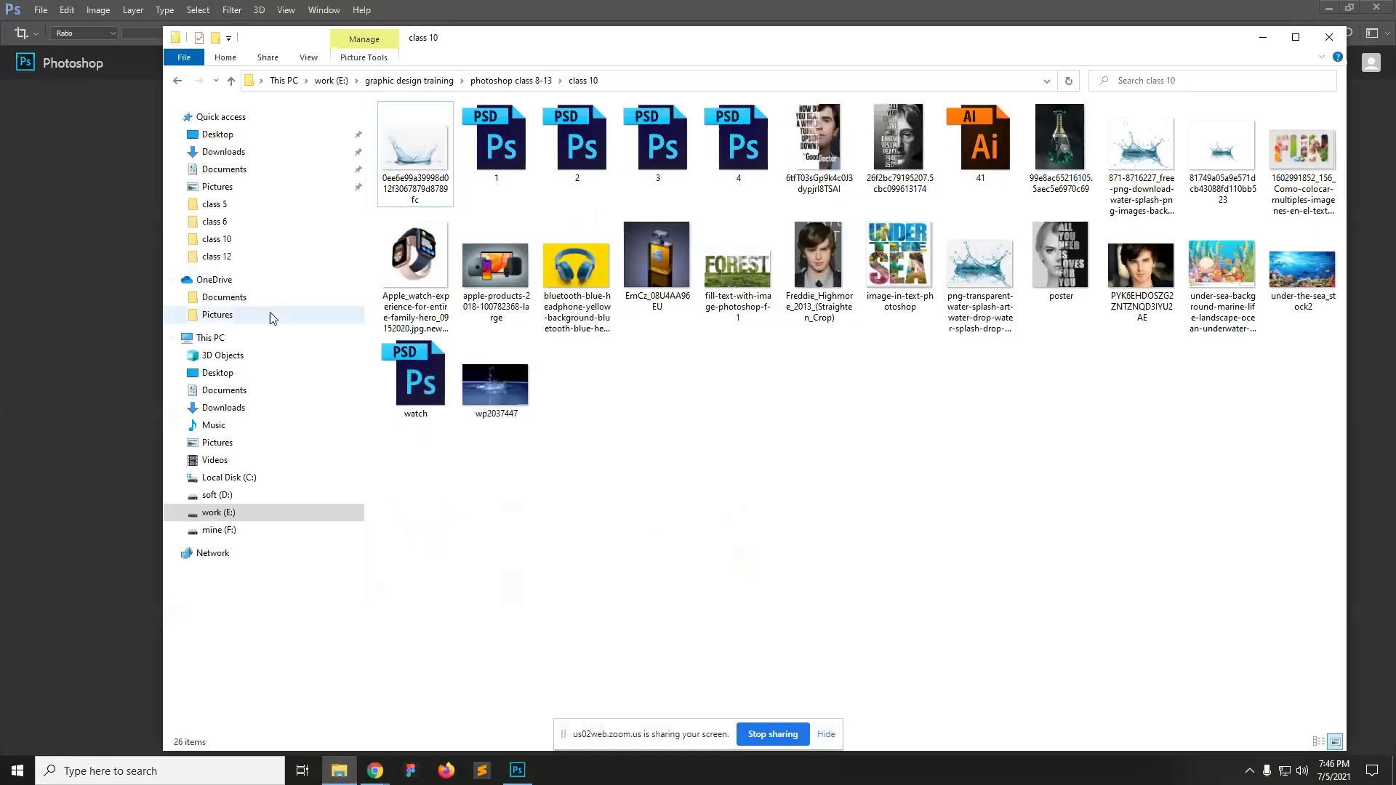
click(818, 146)
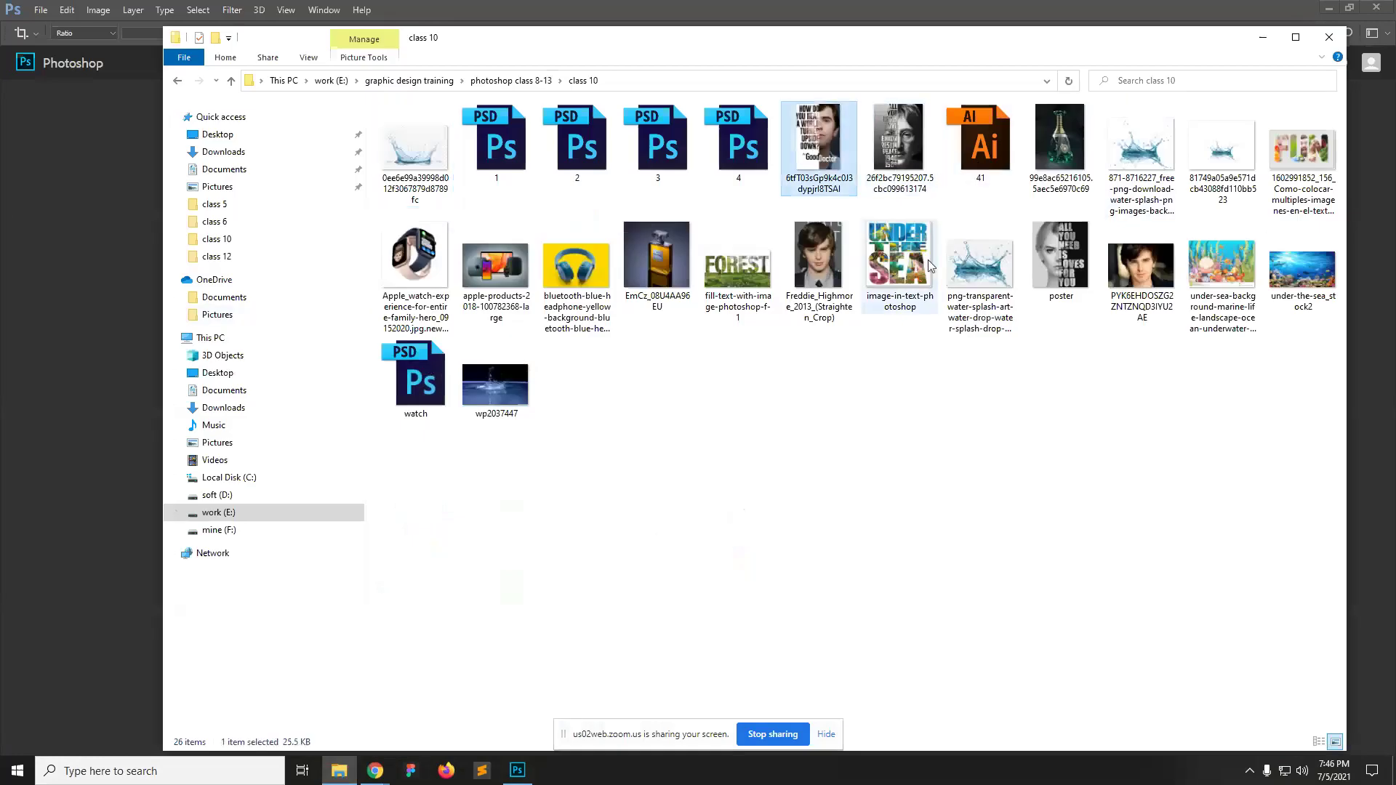
click(1065, 260)
double_click(1065, 260)
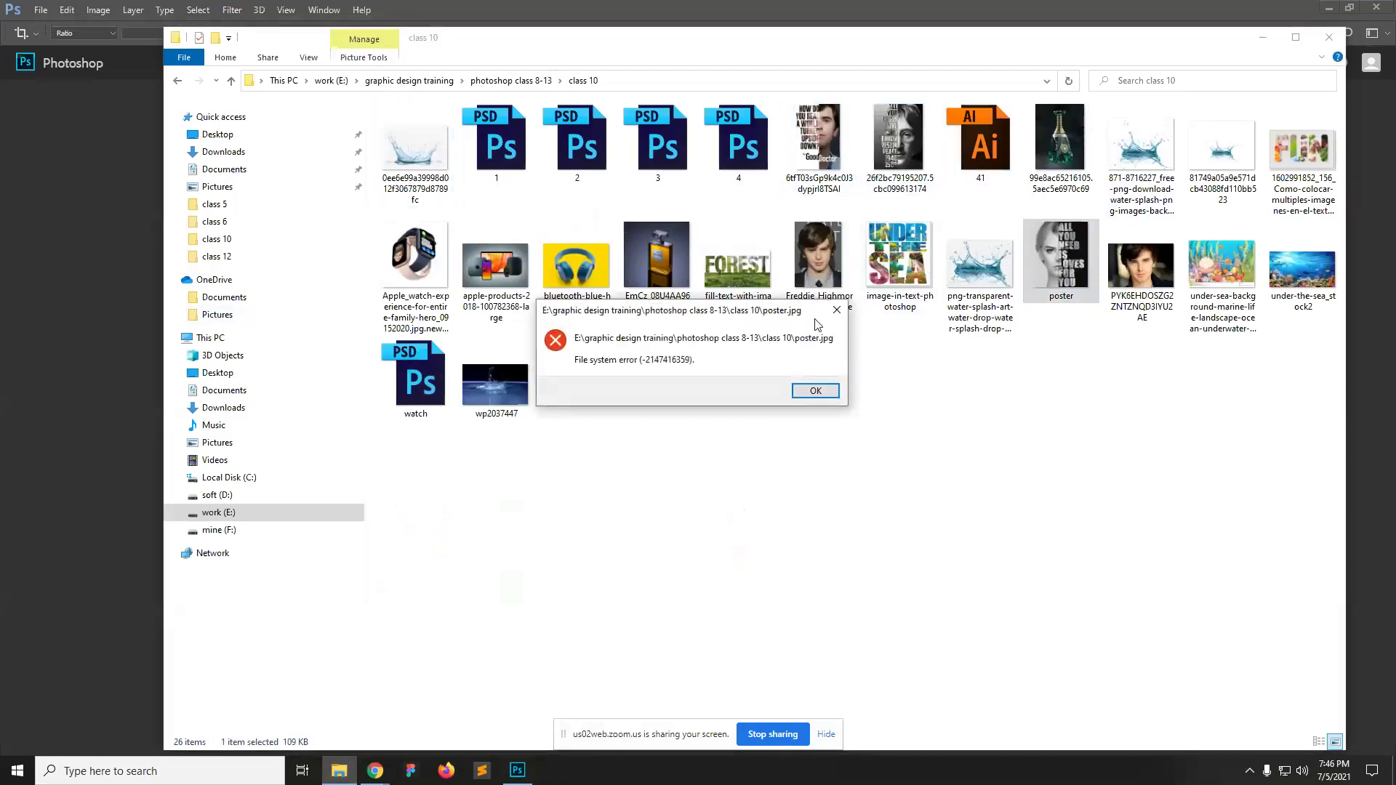
click(814, 395)
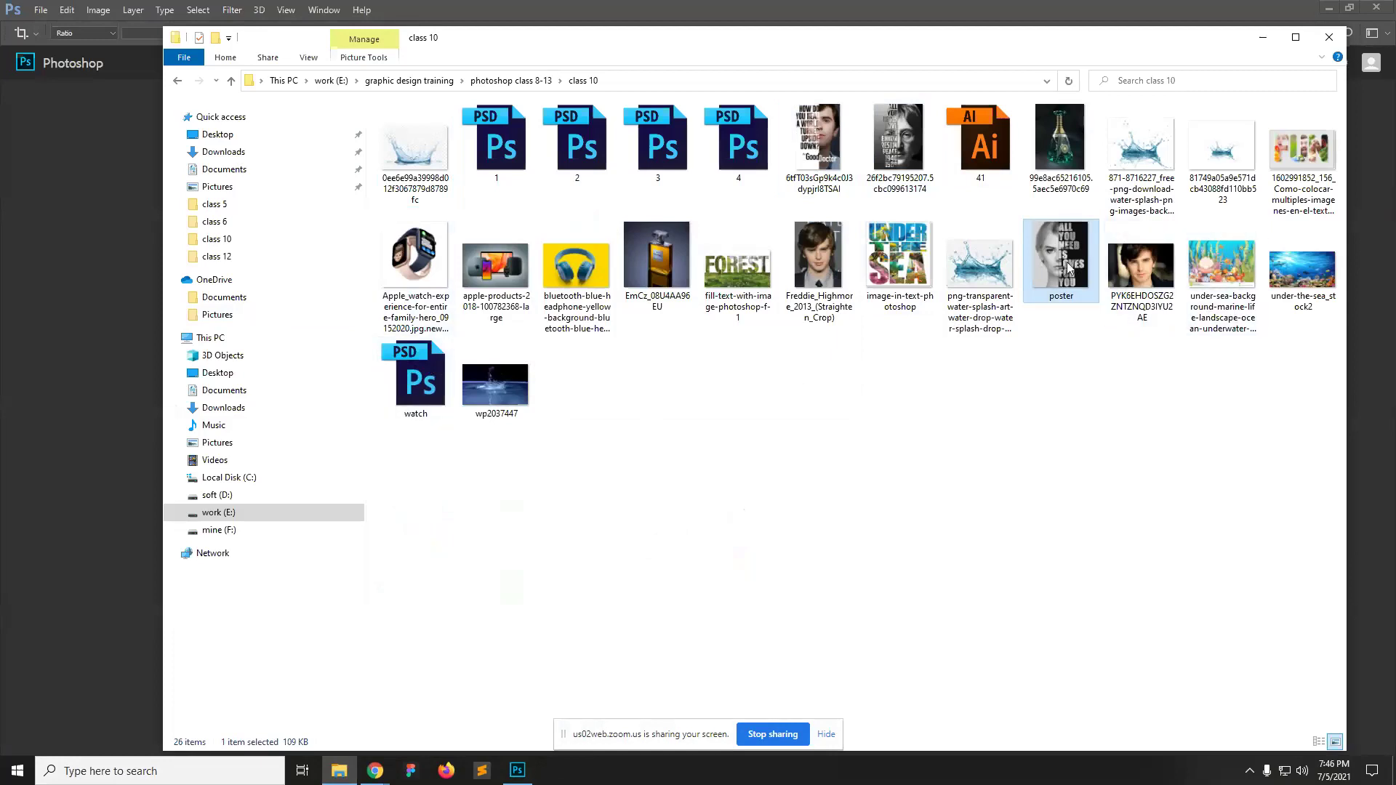
click(65, 304)
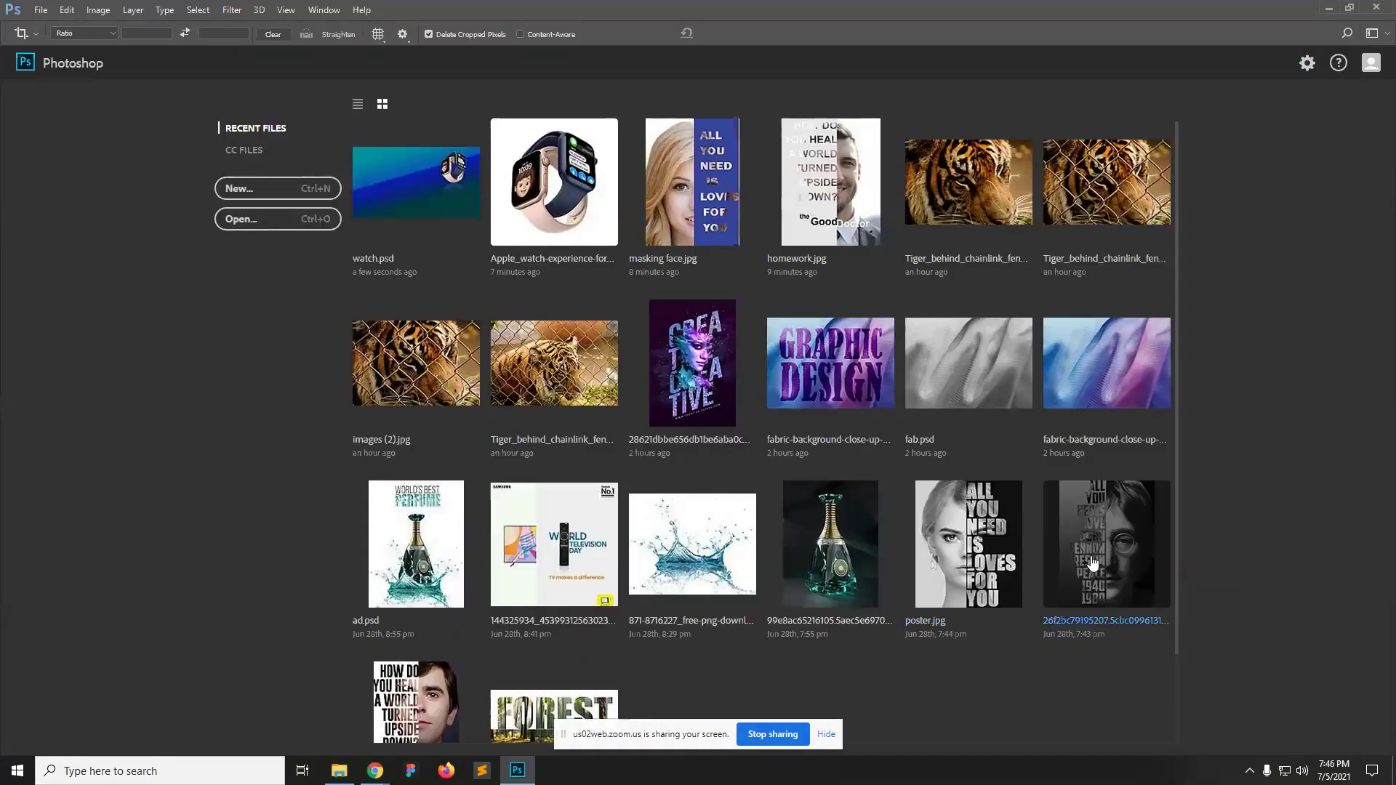
Step: Open poster.jpg from the class 10 folder in Photoshop and switch to the Move tool
click(41, 10)
click(58, 39)
click(637, 124)
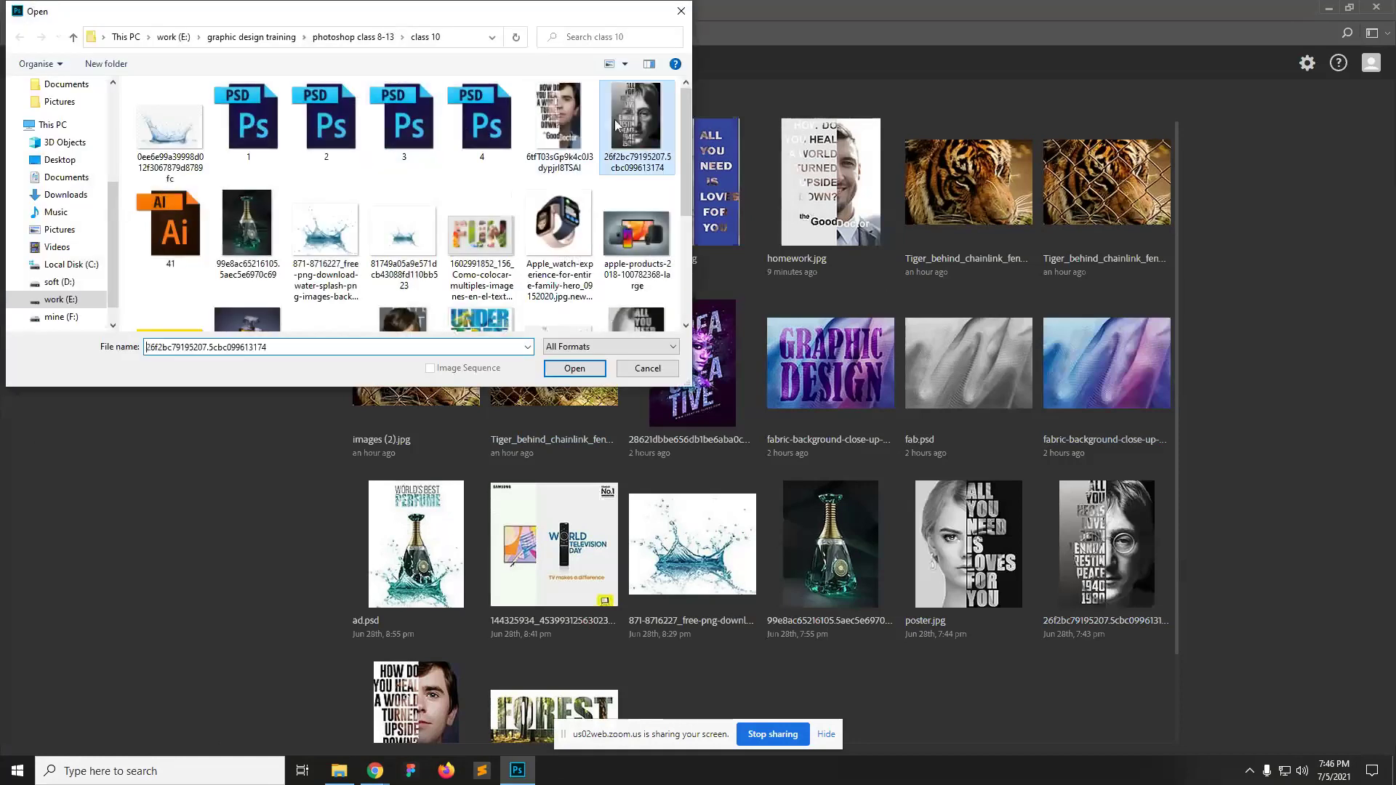
drag(689, 386, 696, 603)
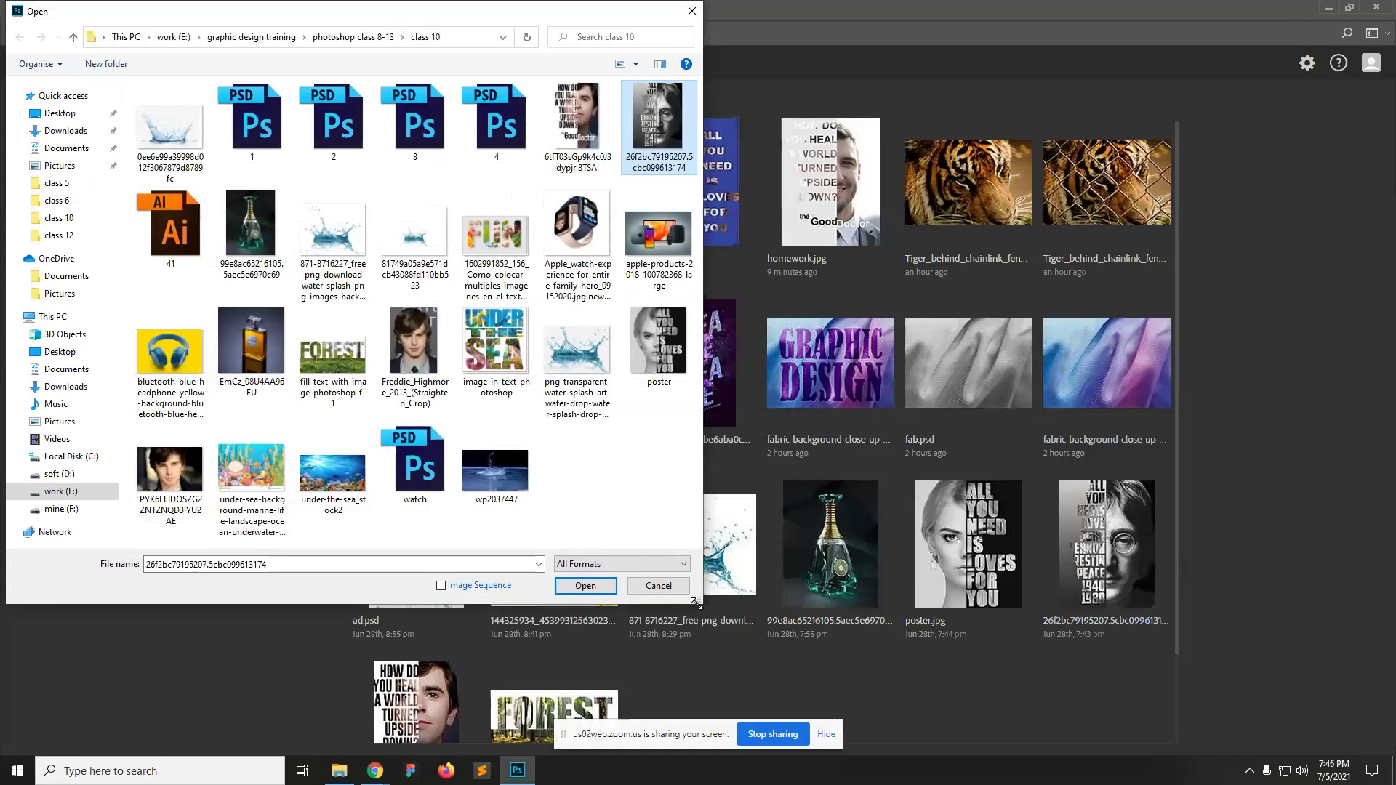
click(663, 343)
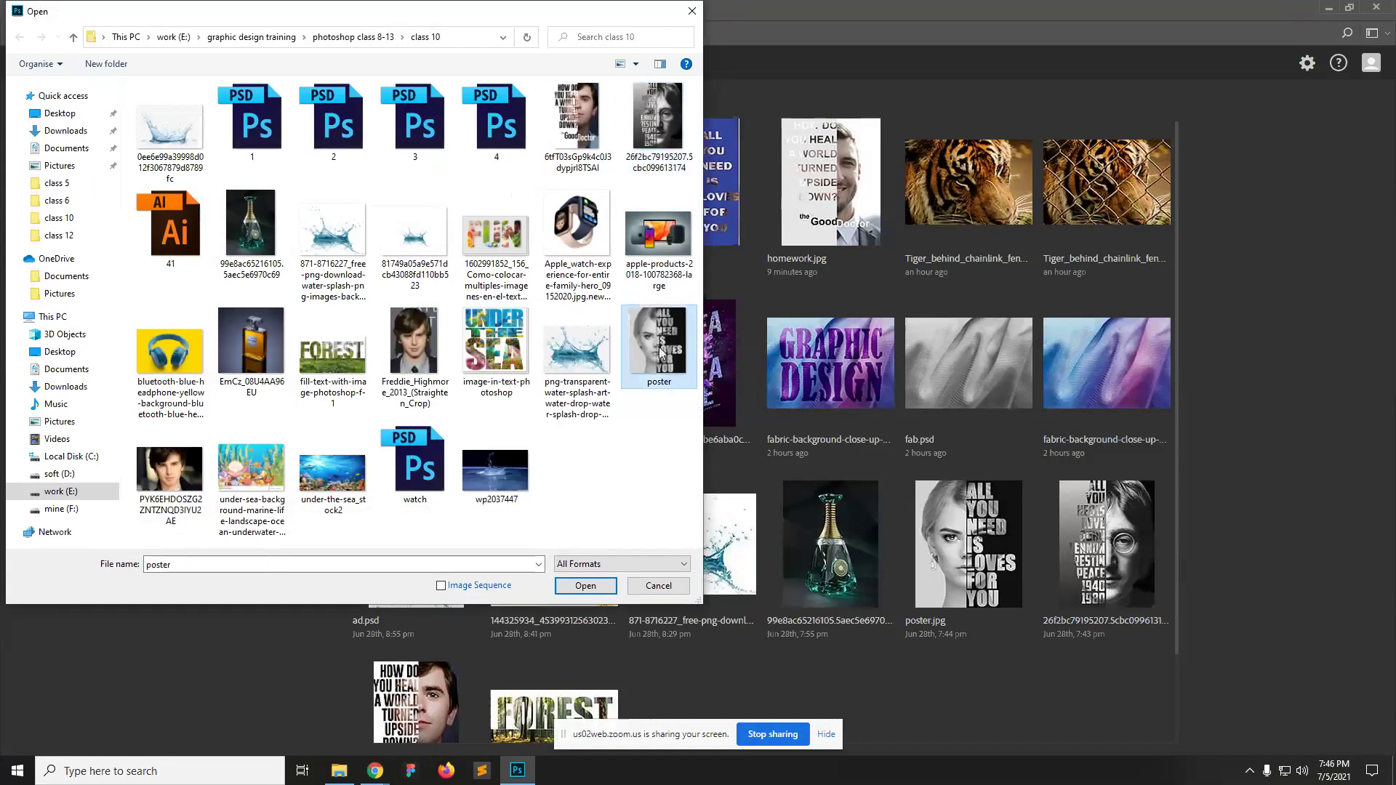
double_click(661, 353)
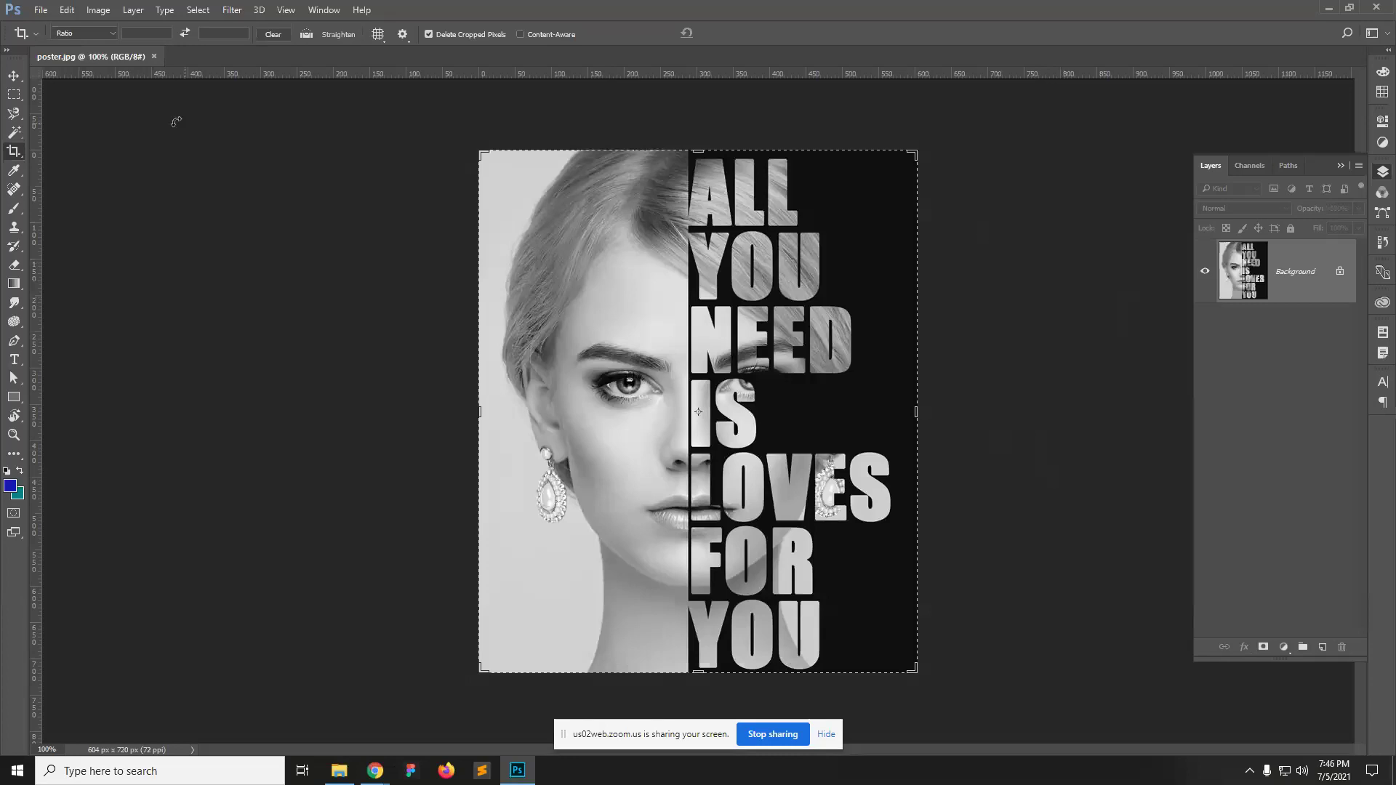
click(14, 76)
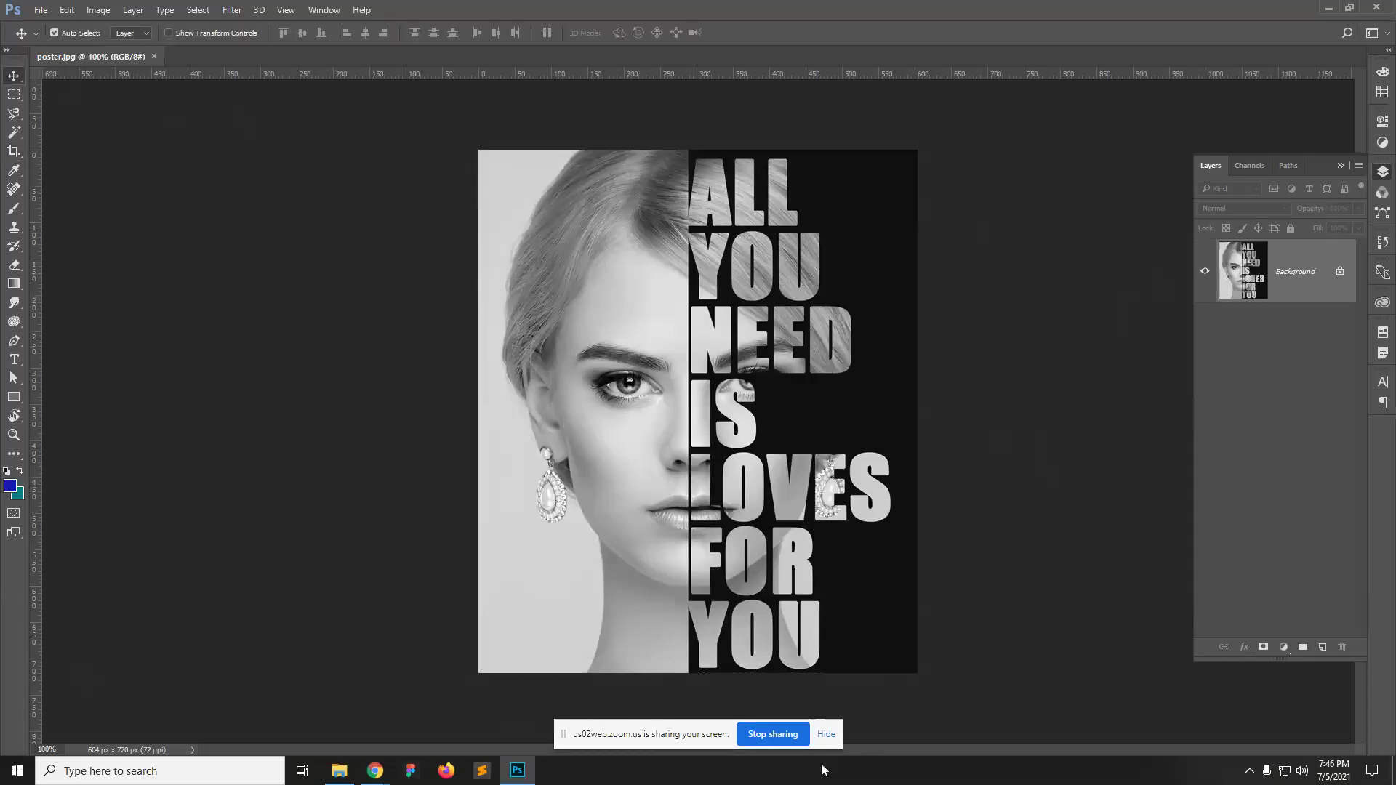
Step: Open file 1.psd from the class 10 folder in File Explorer and dismiss the new library offer
click(339, 771)
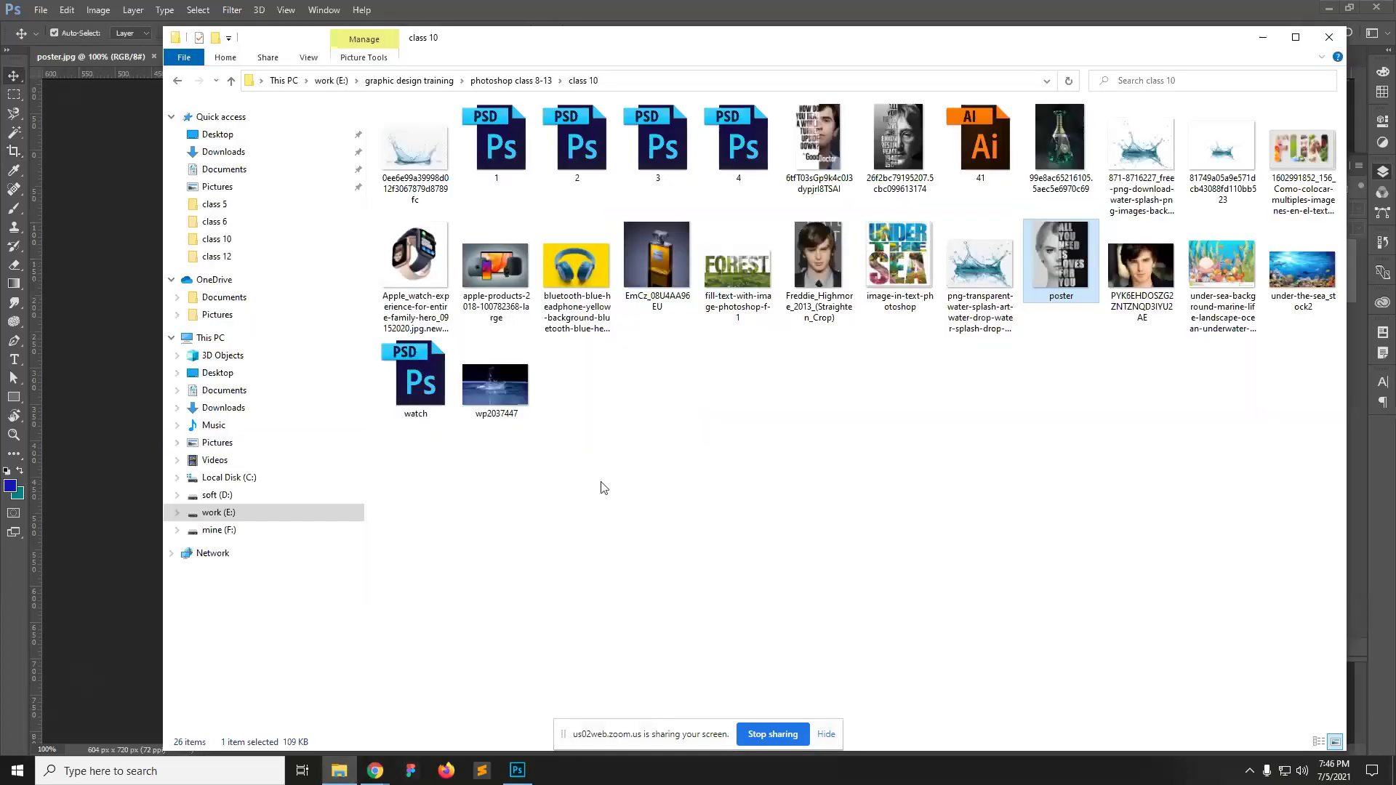
double_click(509, 160)
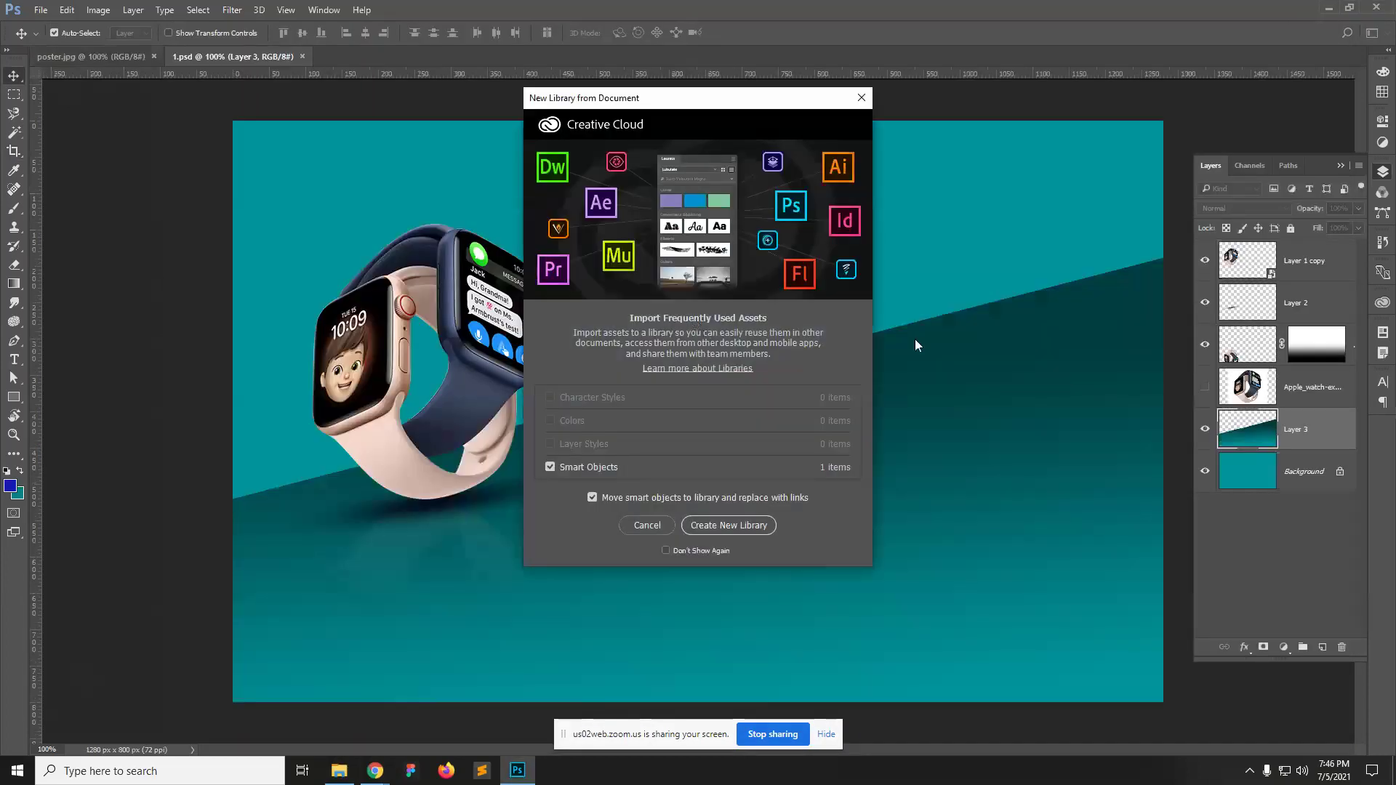
click(862, 97)
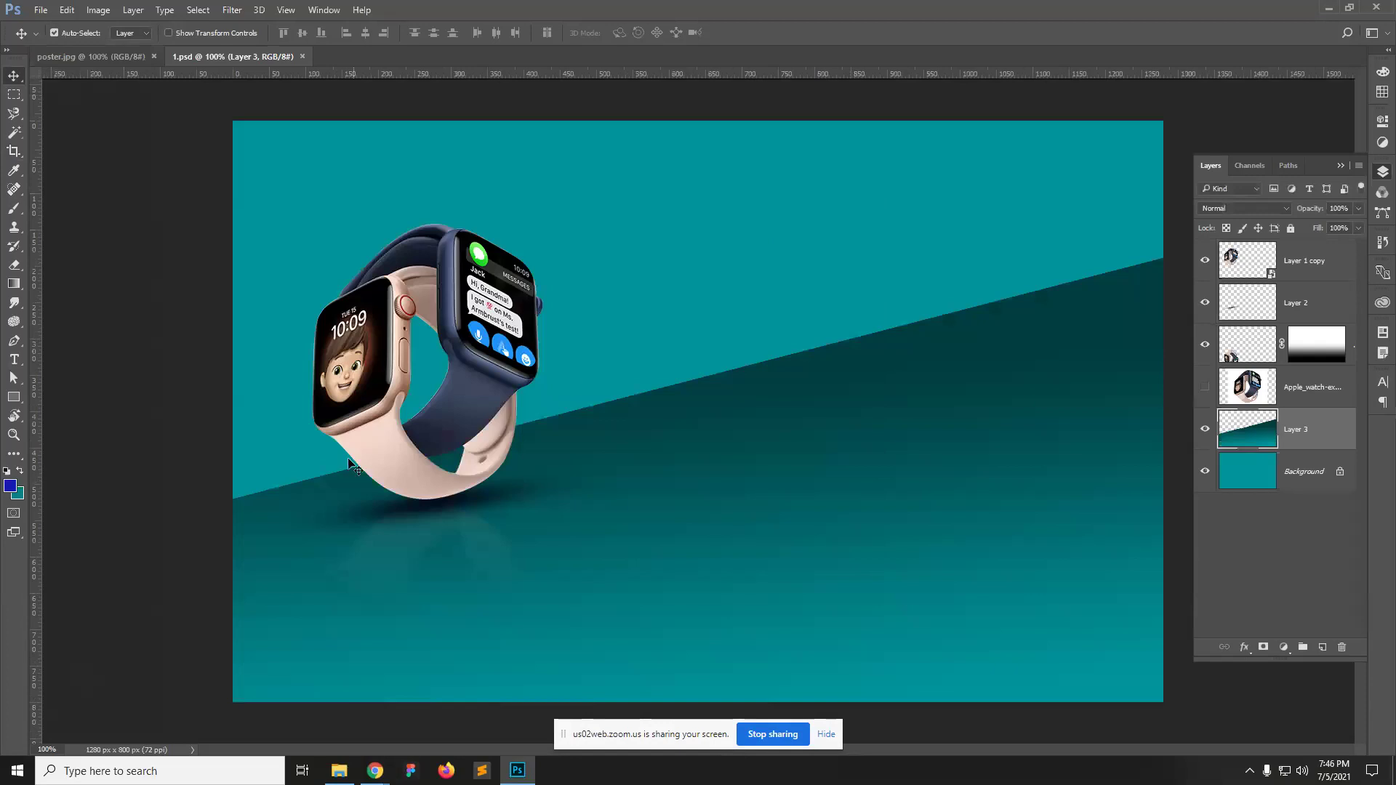
Step: Open 2.psd from the class 10 folder and dismiss the new library offer
click(41, 9)
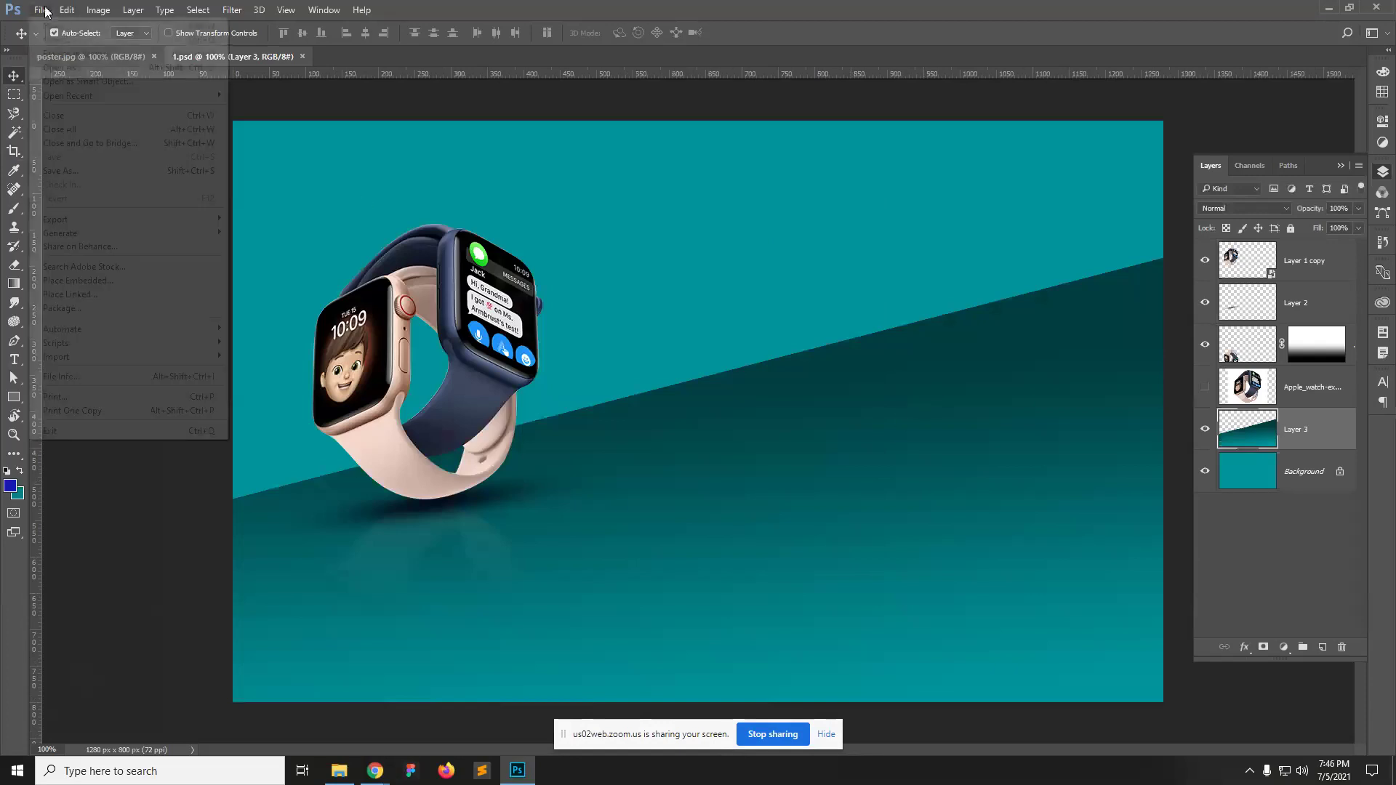
click(76, 42)
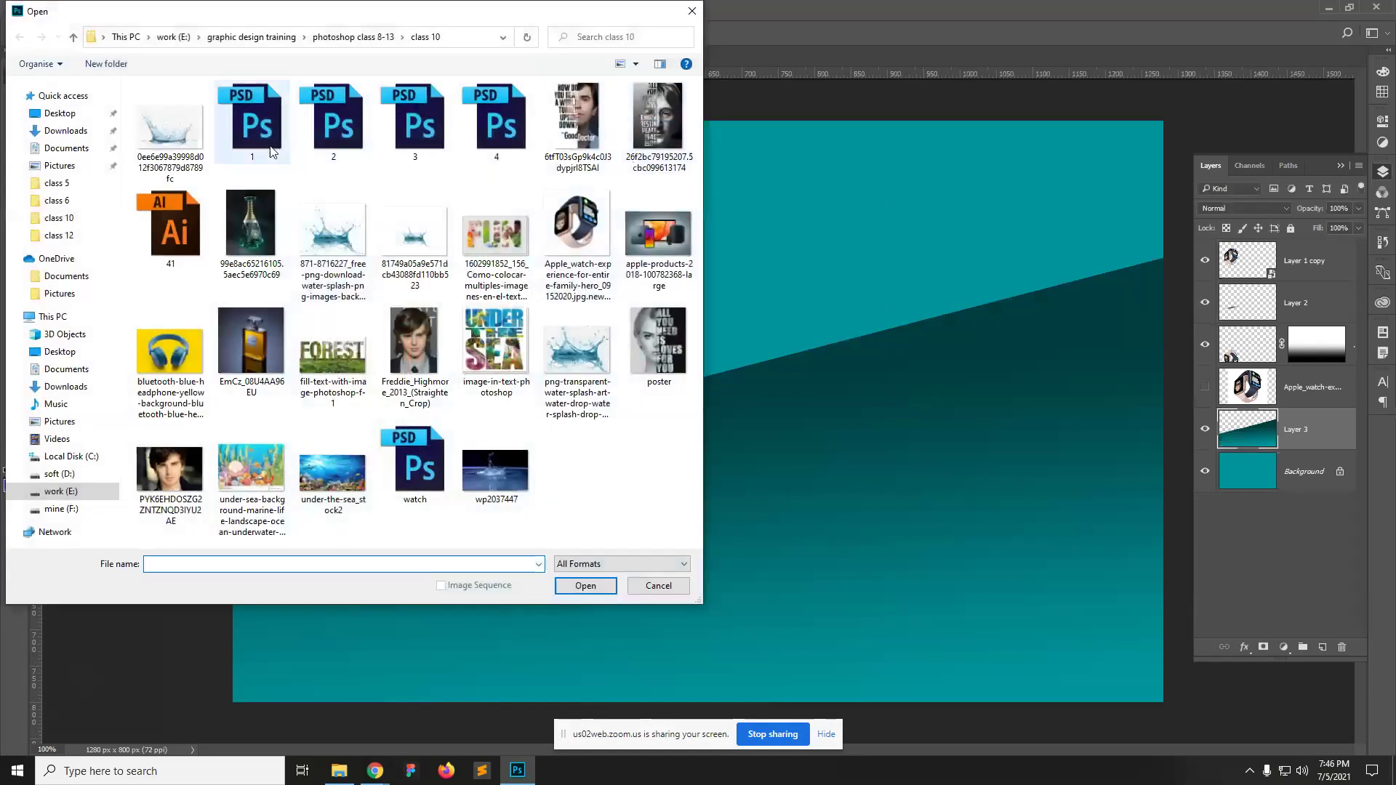
double_click(334, 125)
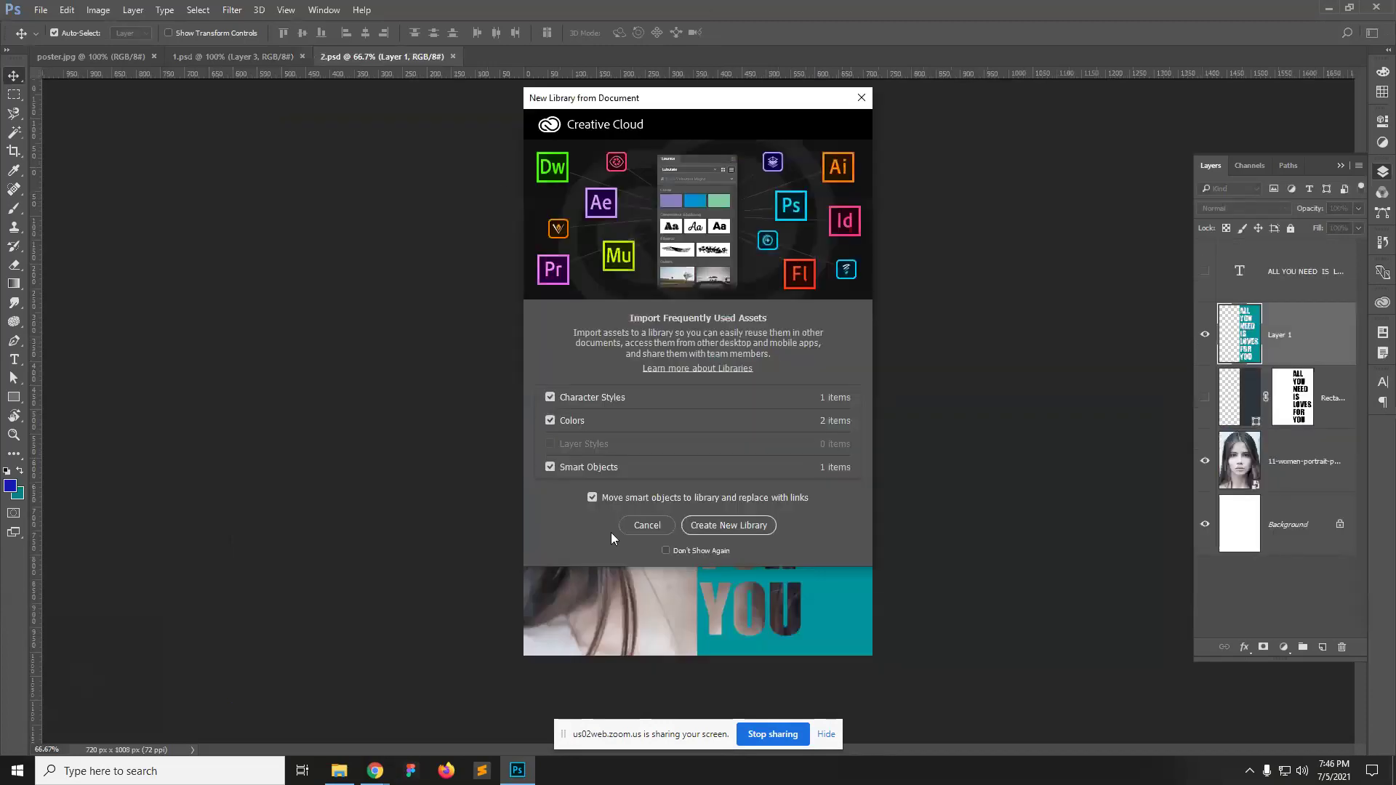
click(861, 98)
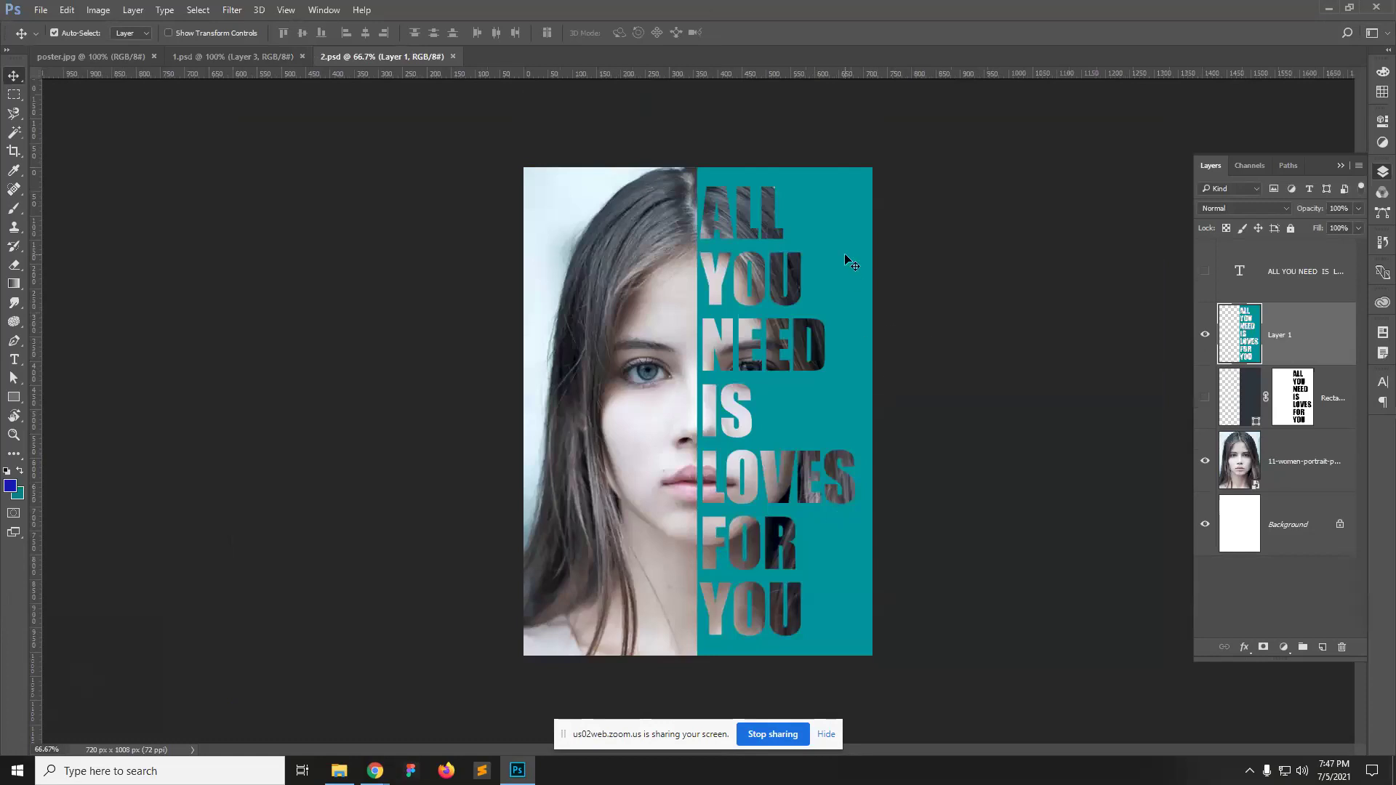
Step: Hide Layer 1 and compare the portrait with the masked rectangle layer shown and hidden, leaving the rectangle hidden
click(1241, 406)
click(1205, 334)
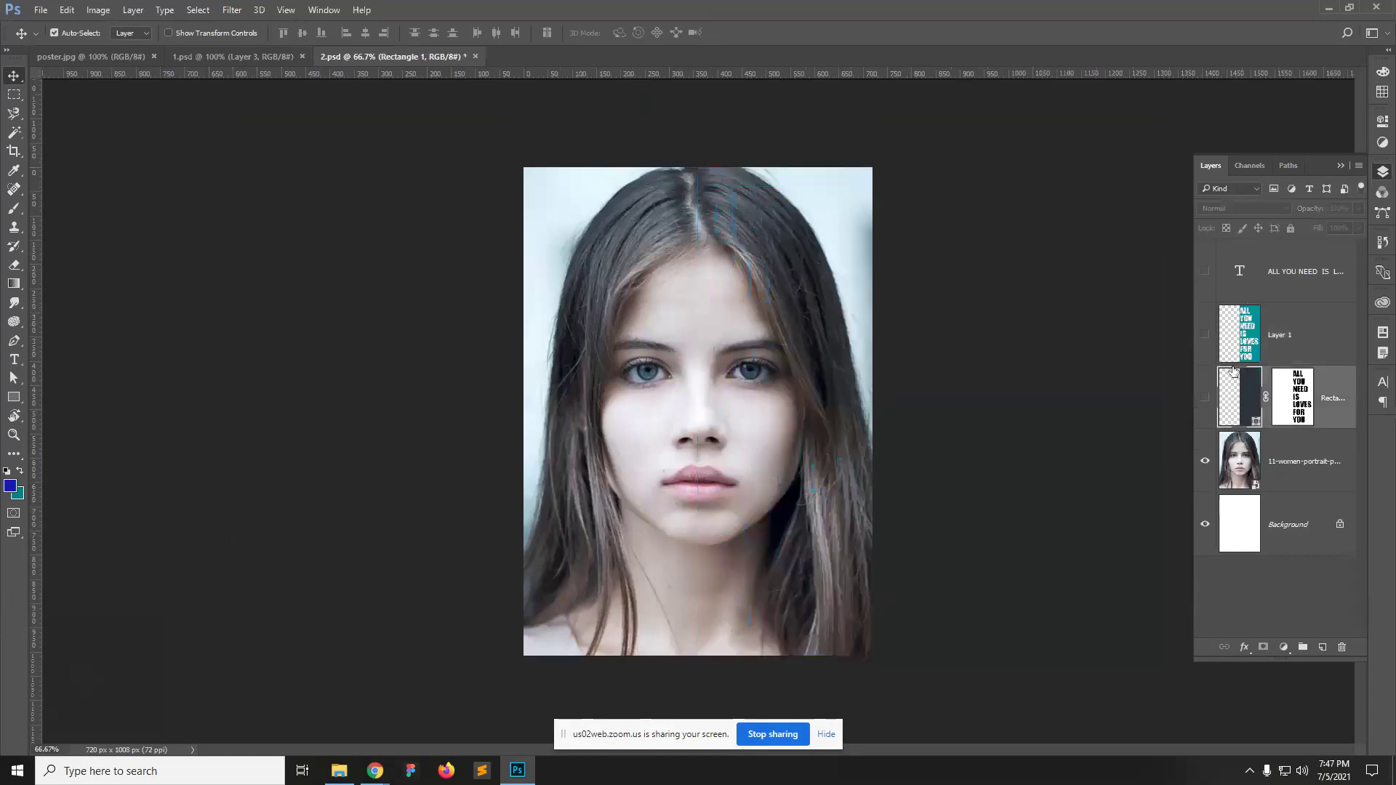
click(1205, 397)
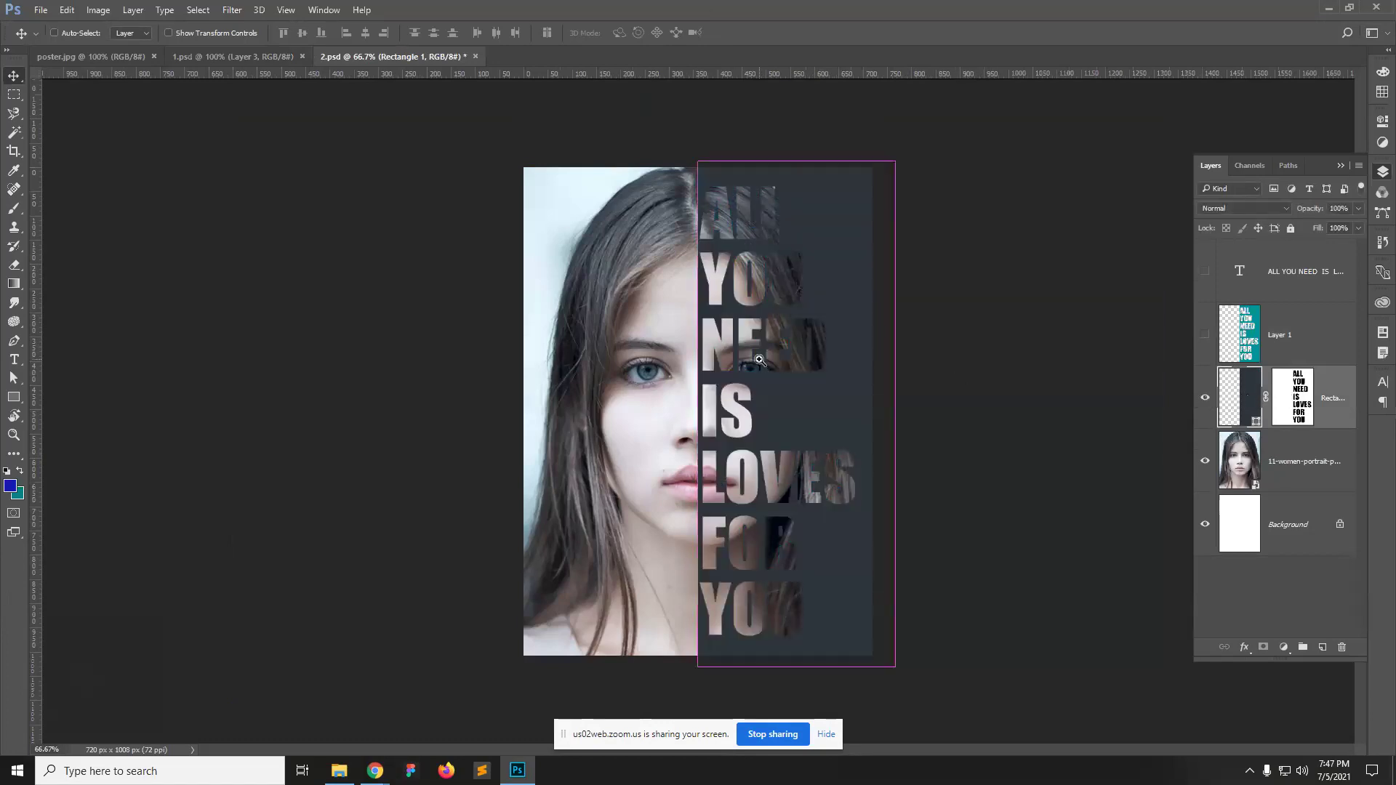
scroll(757, 360, up, 1)
click(1205, 397)
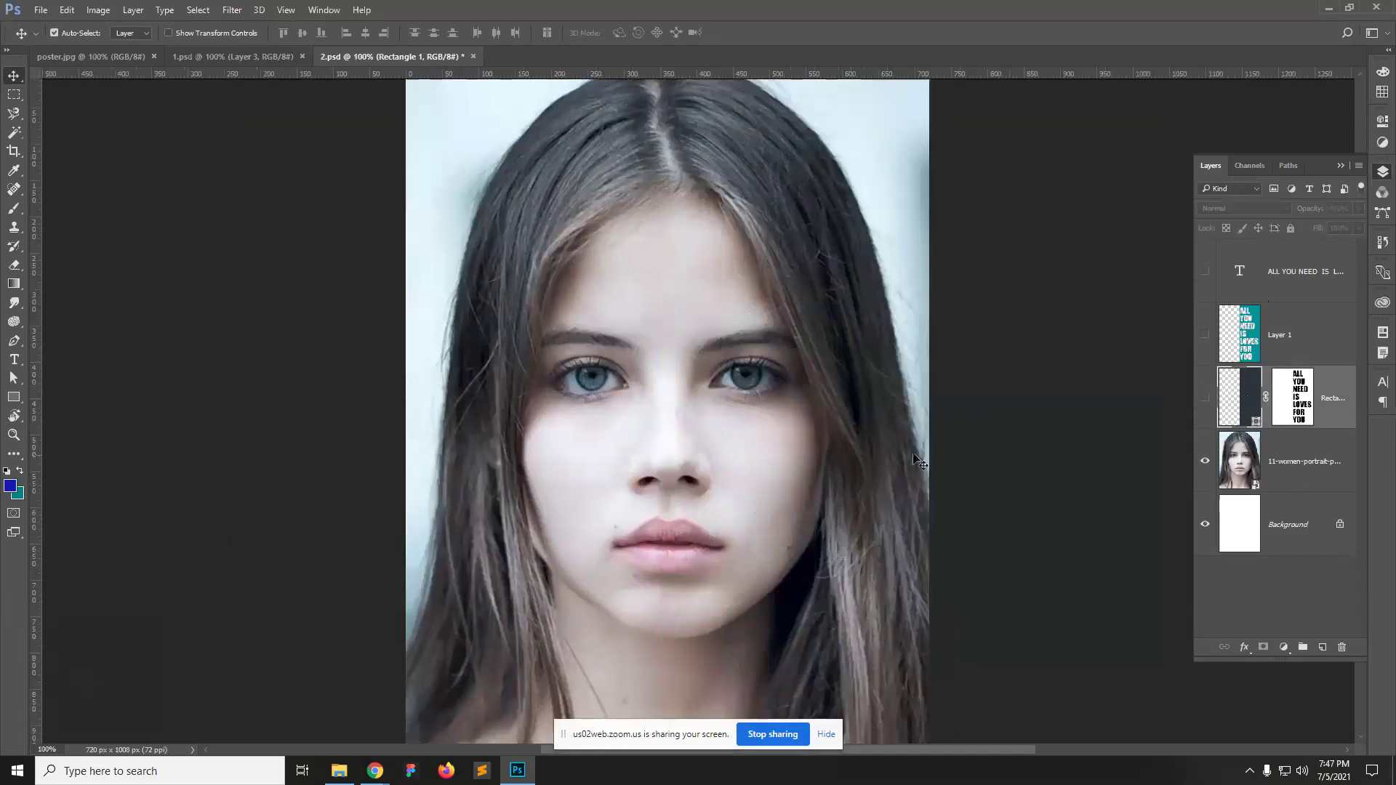
scroll(729, 372, down, 1)
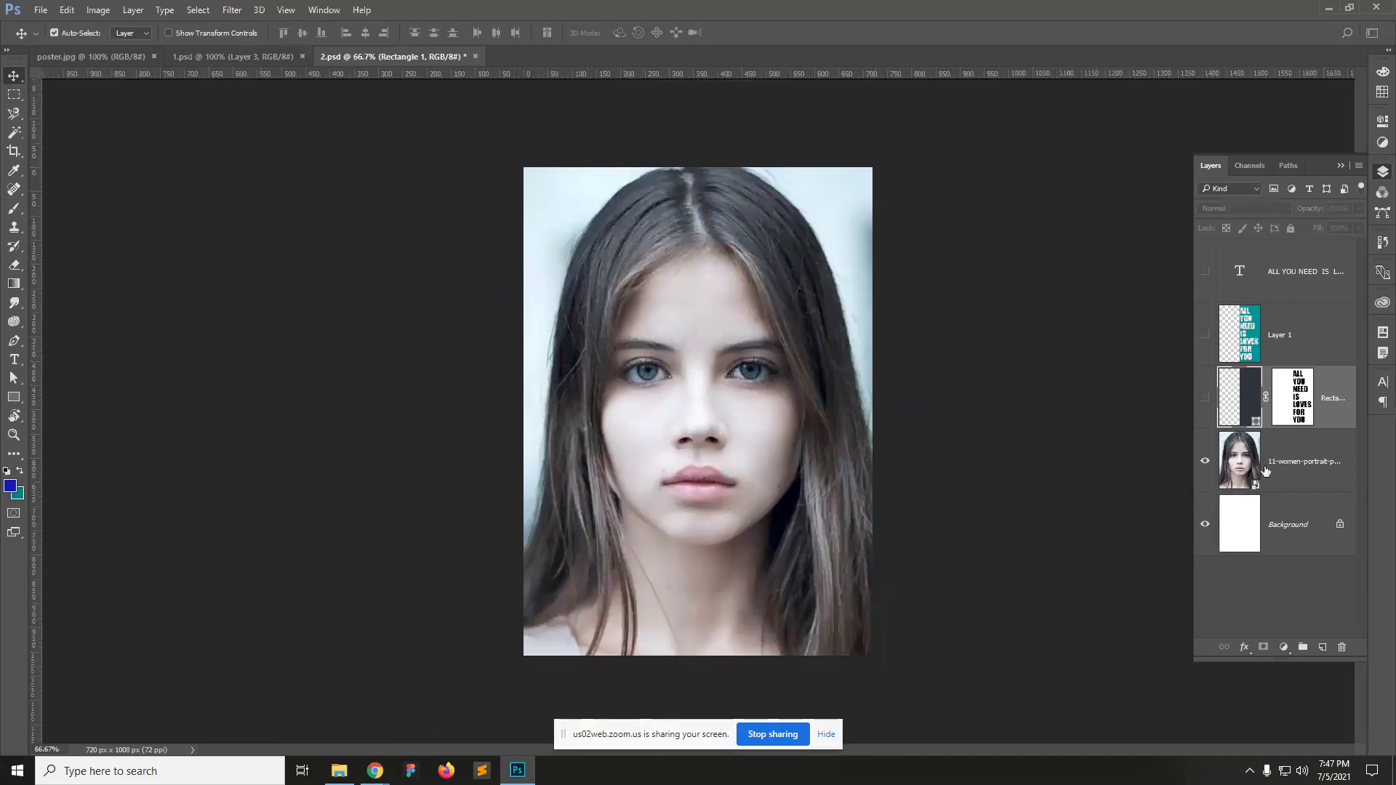
Step: Add a new layer above the portrait and fill a rectangular selection of the image's right half with the teal background colour
click(1321, 476)
click(15, 99)
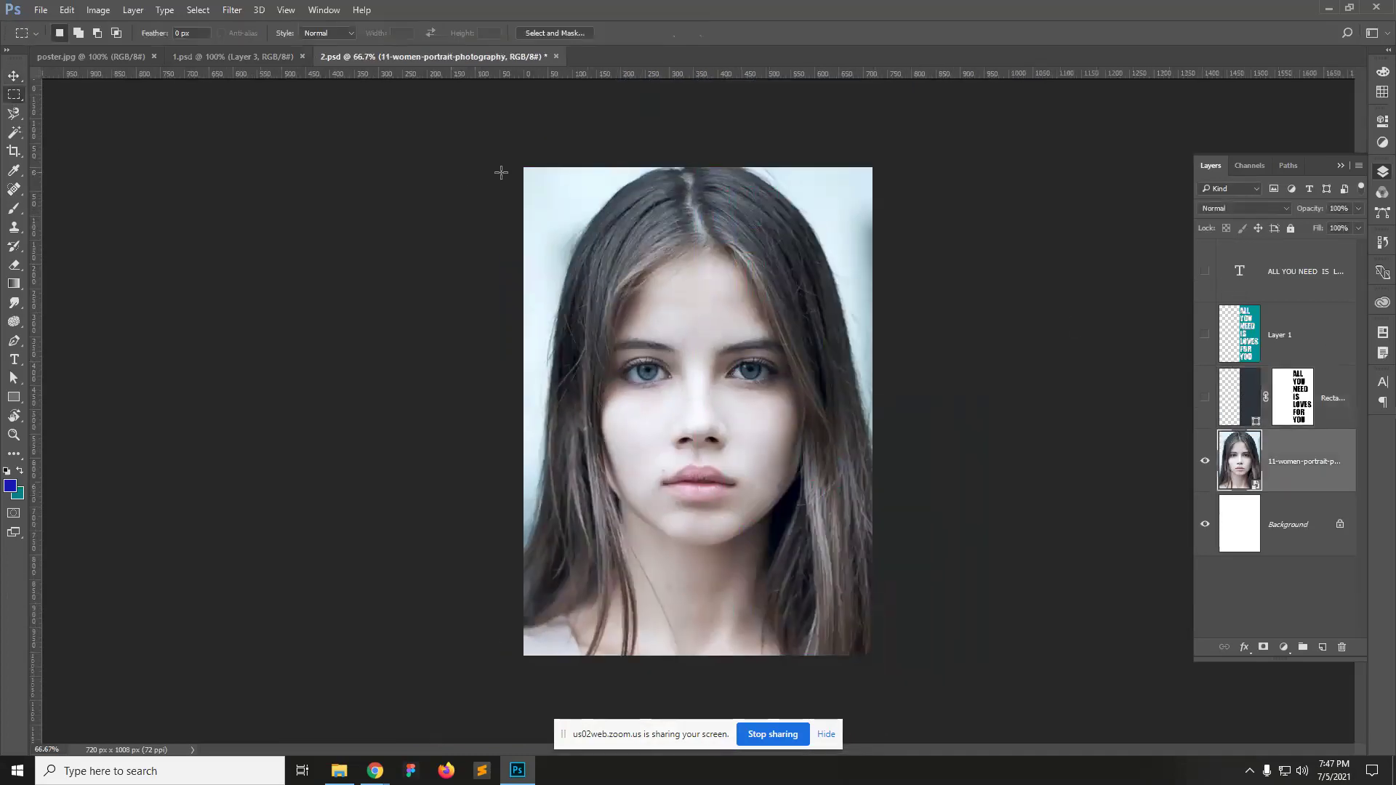
drag(704, 161, 1032, 742)
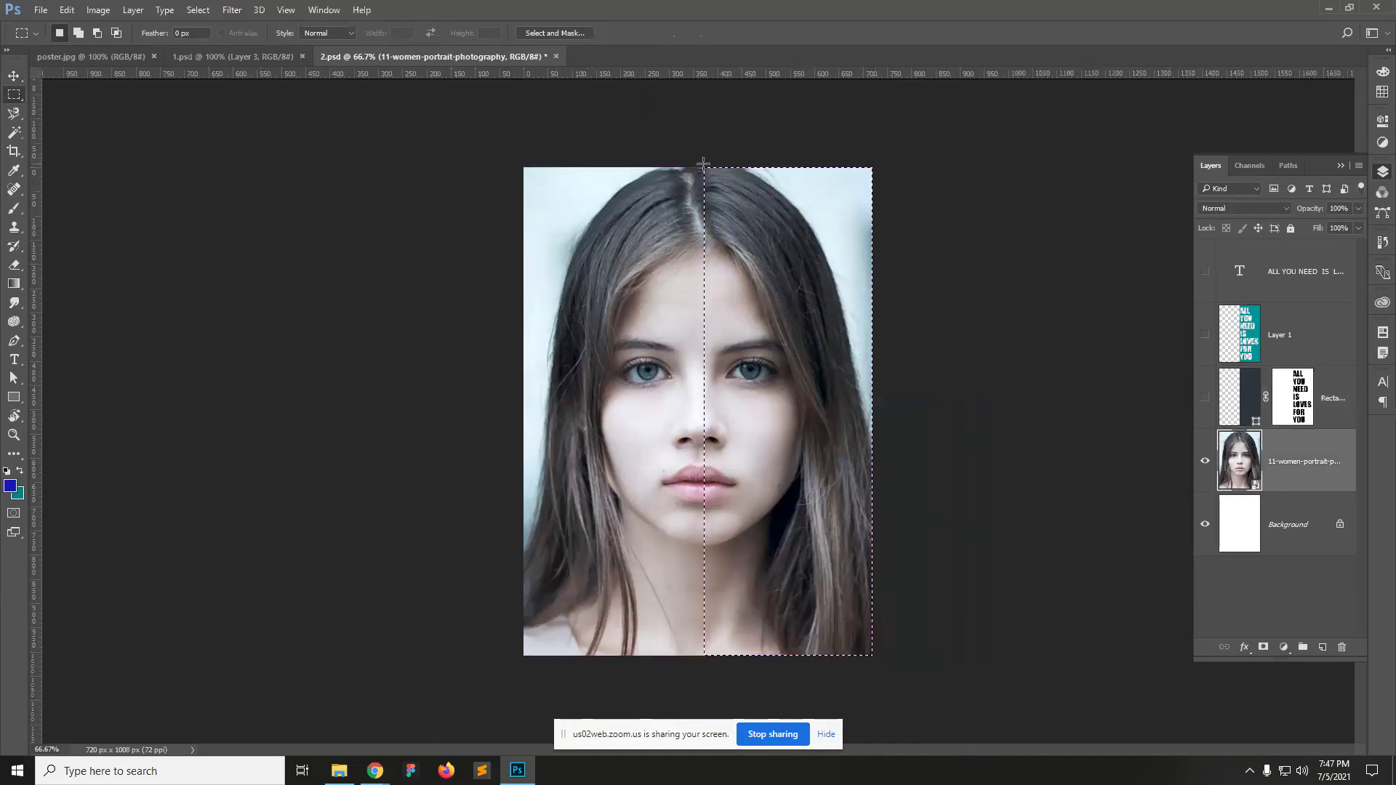
drag(699, 167, 1112, 743)
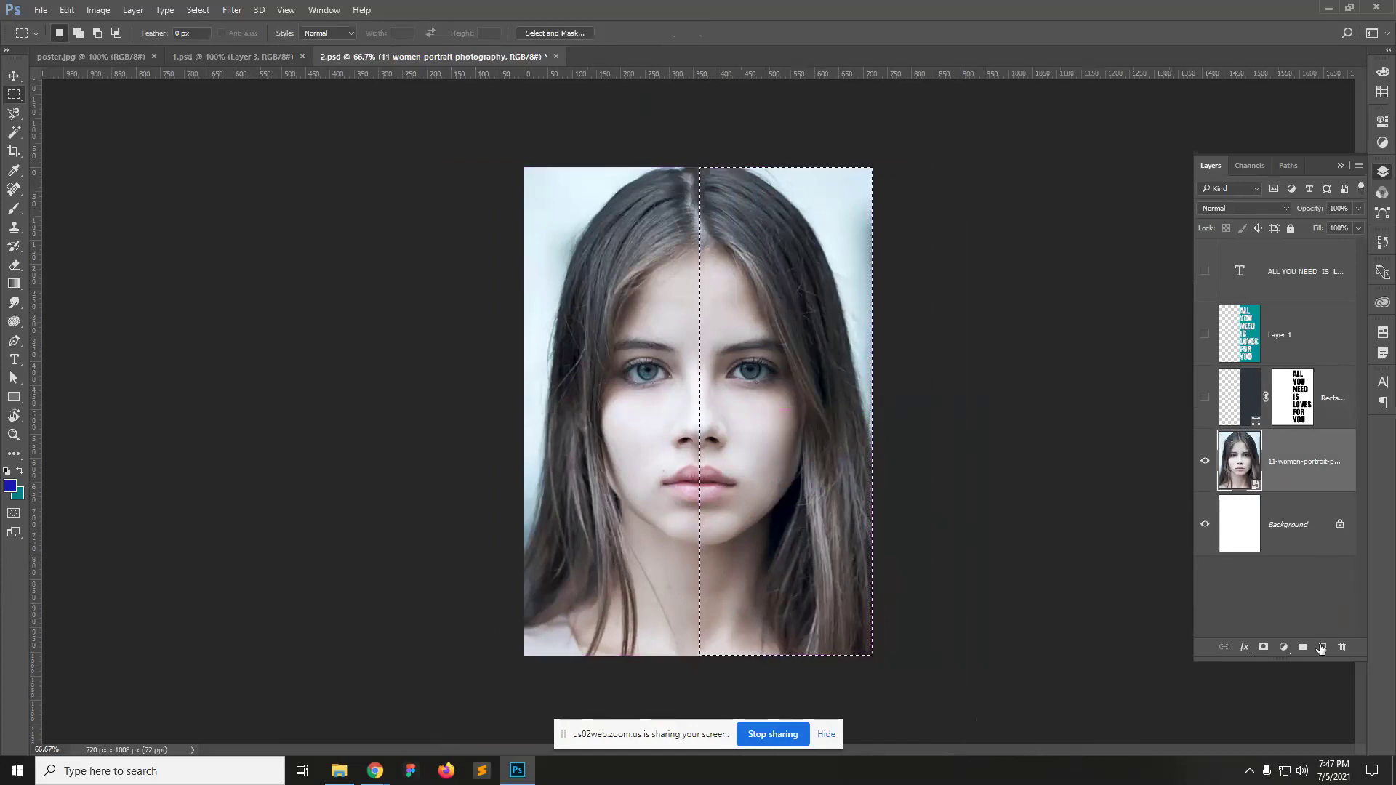
click(1322, 647)
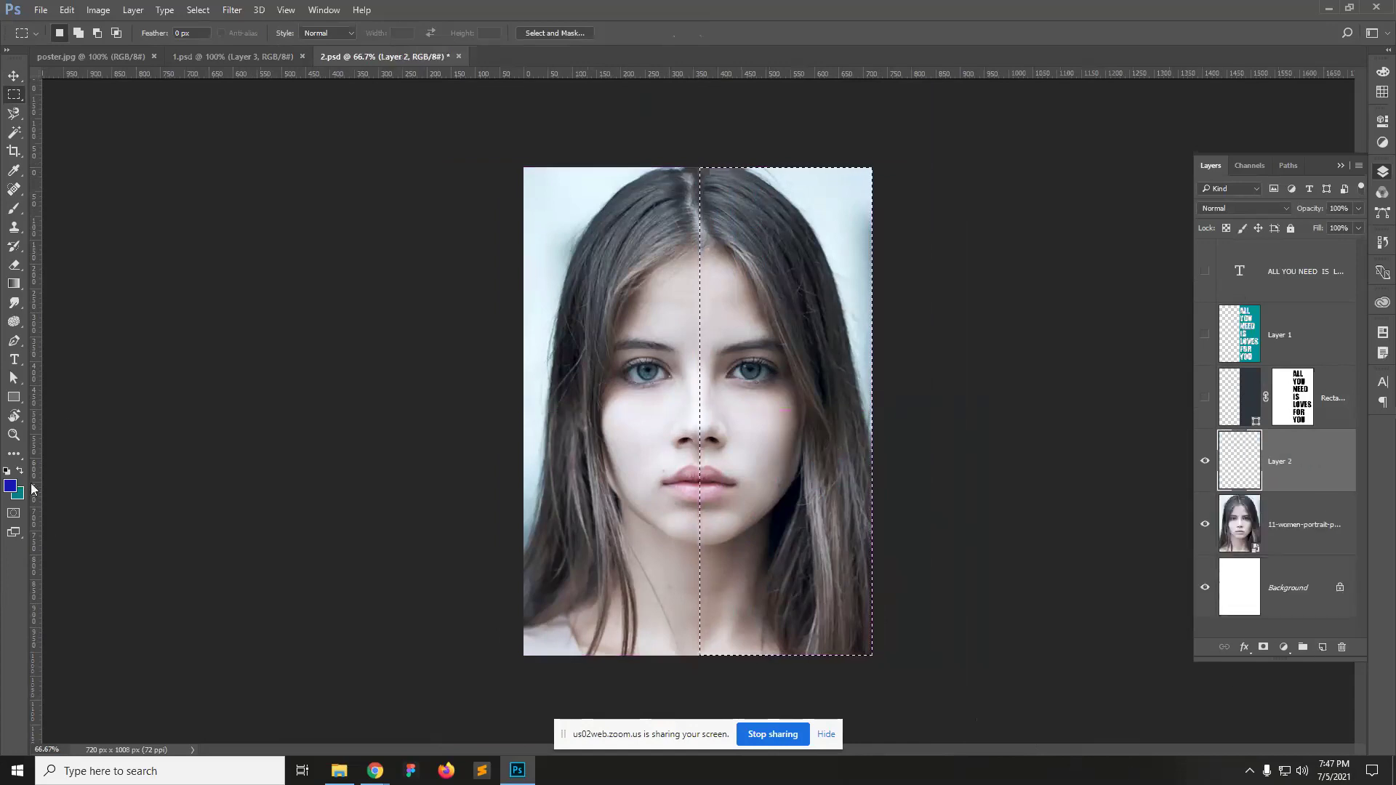
key(ctrl+BackSpace)
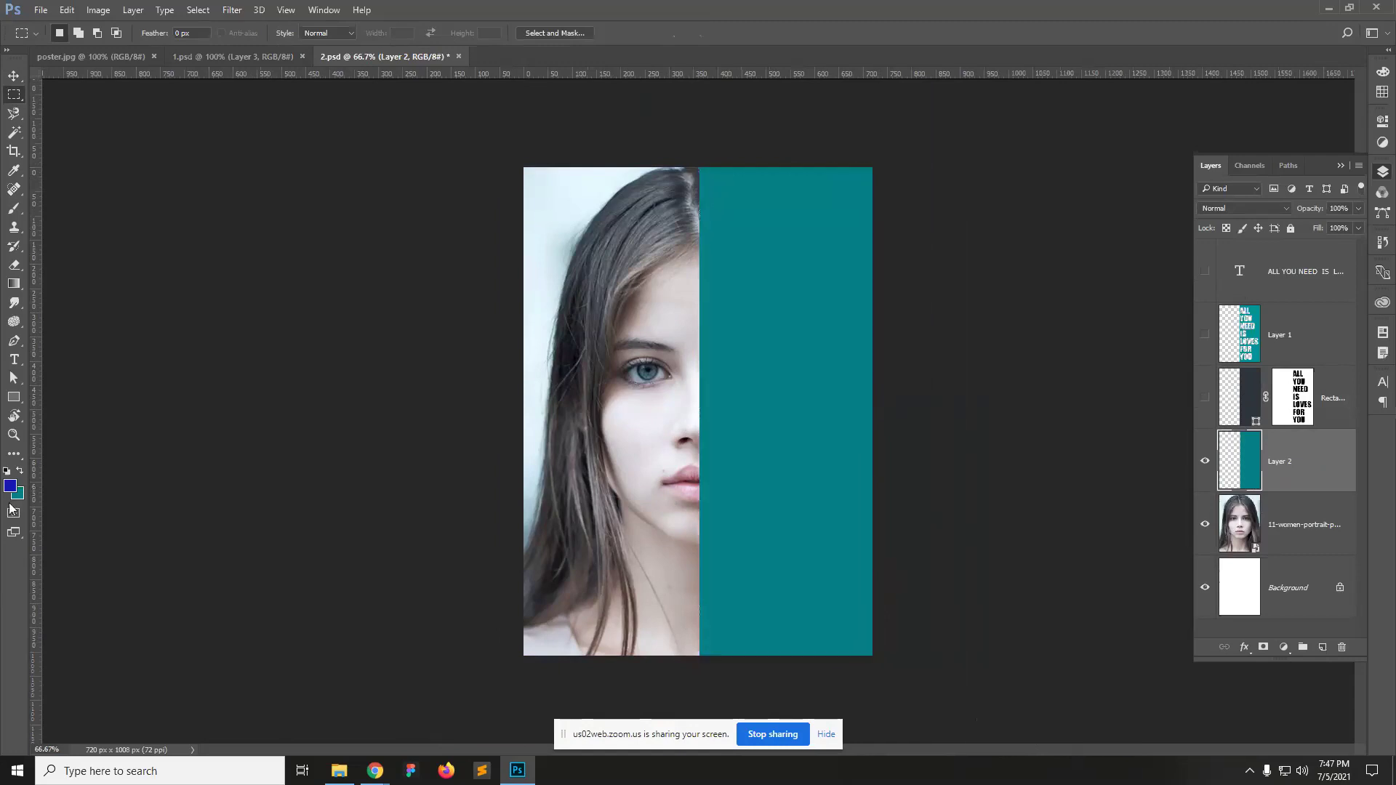
Step: Show the "ALL YOU NEED IS LOVES FOR YOU" text layer directly above Layer 2 and load its letters as a selection
click(1205, 272)
click(1318, 266)
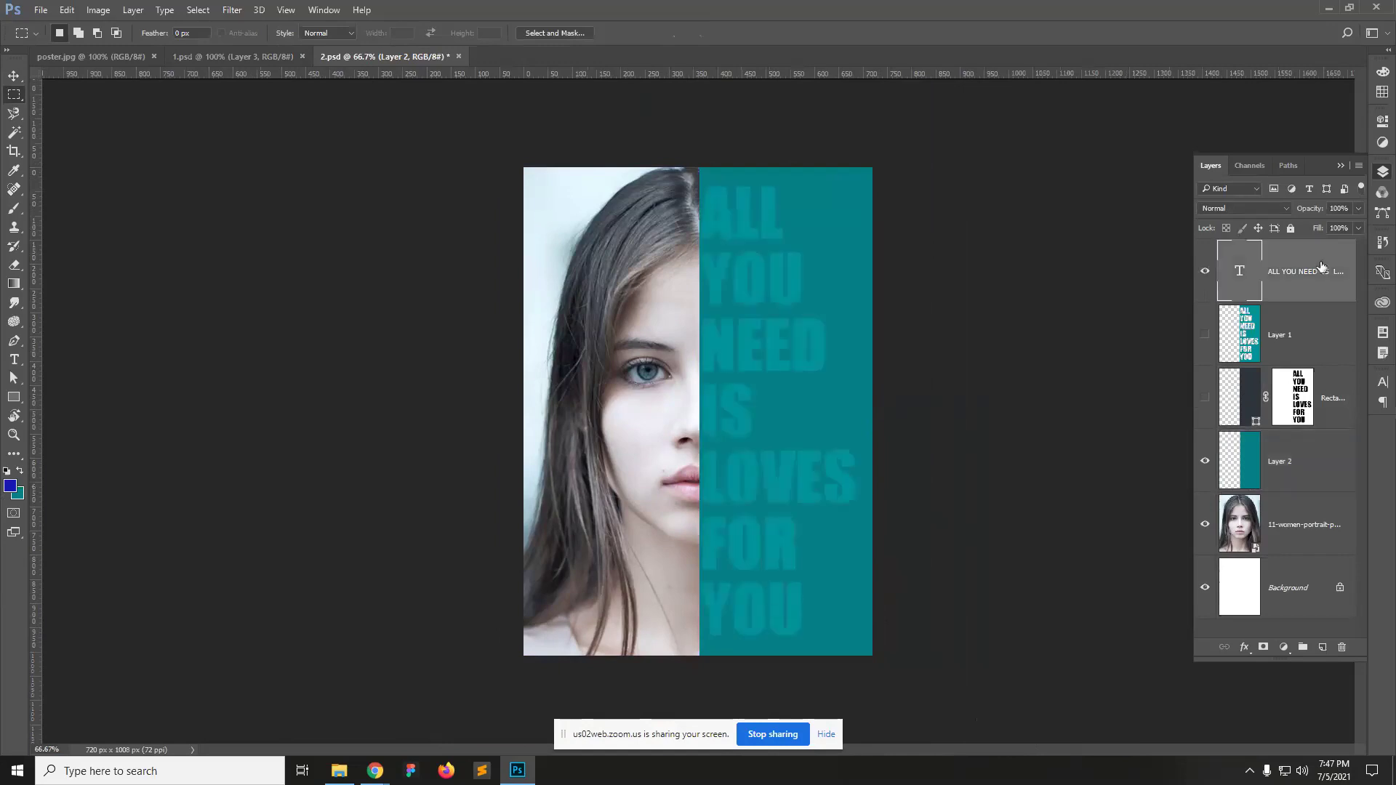
drag(1254, 275, 1261, 434)
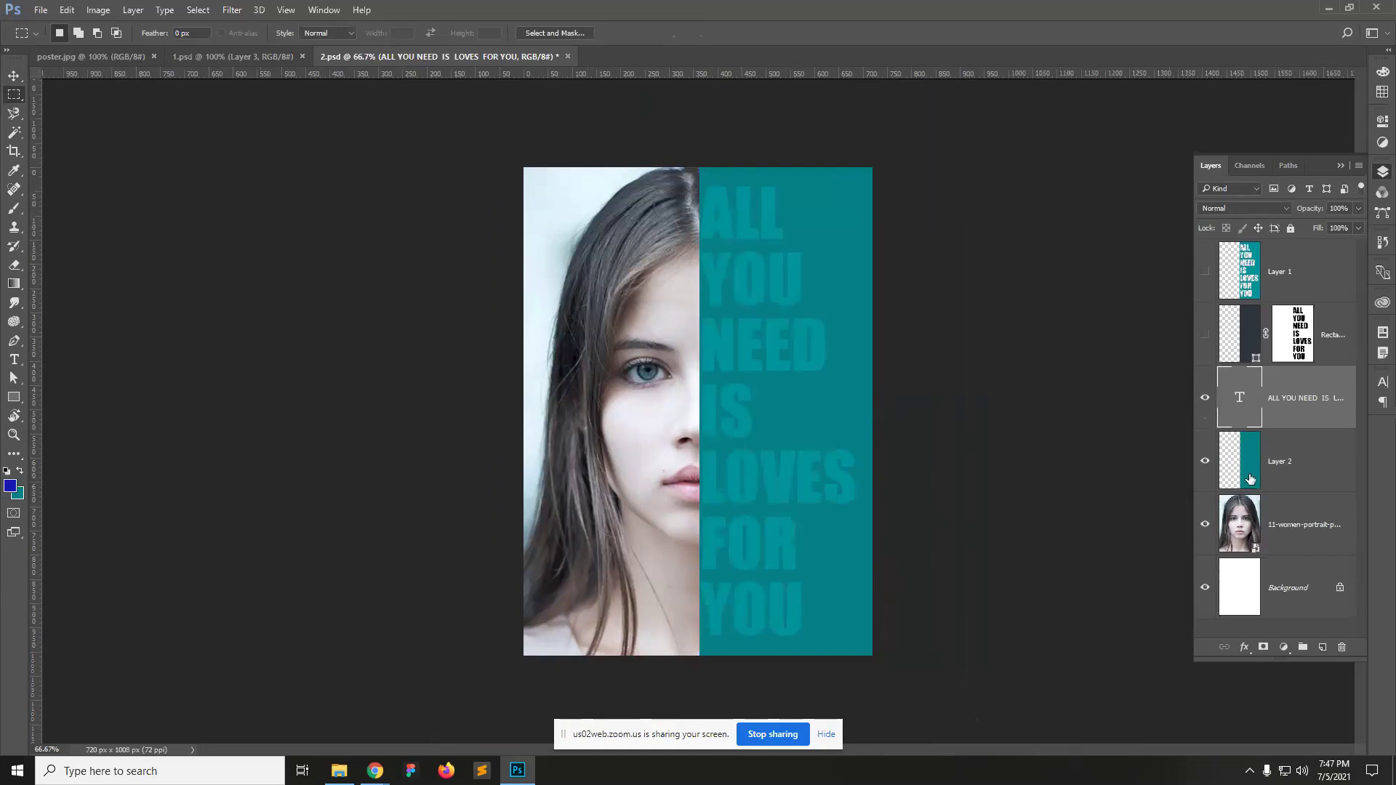
ctrl+click(1248, 398)
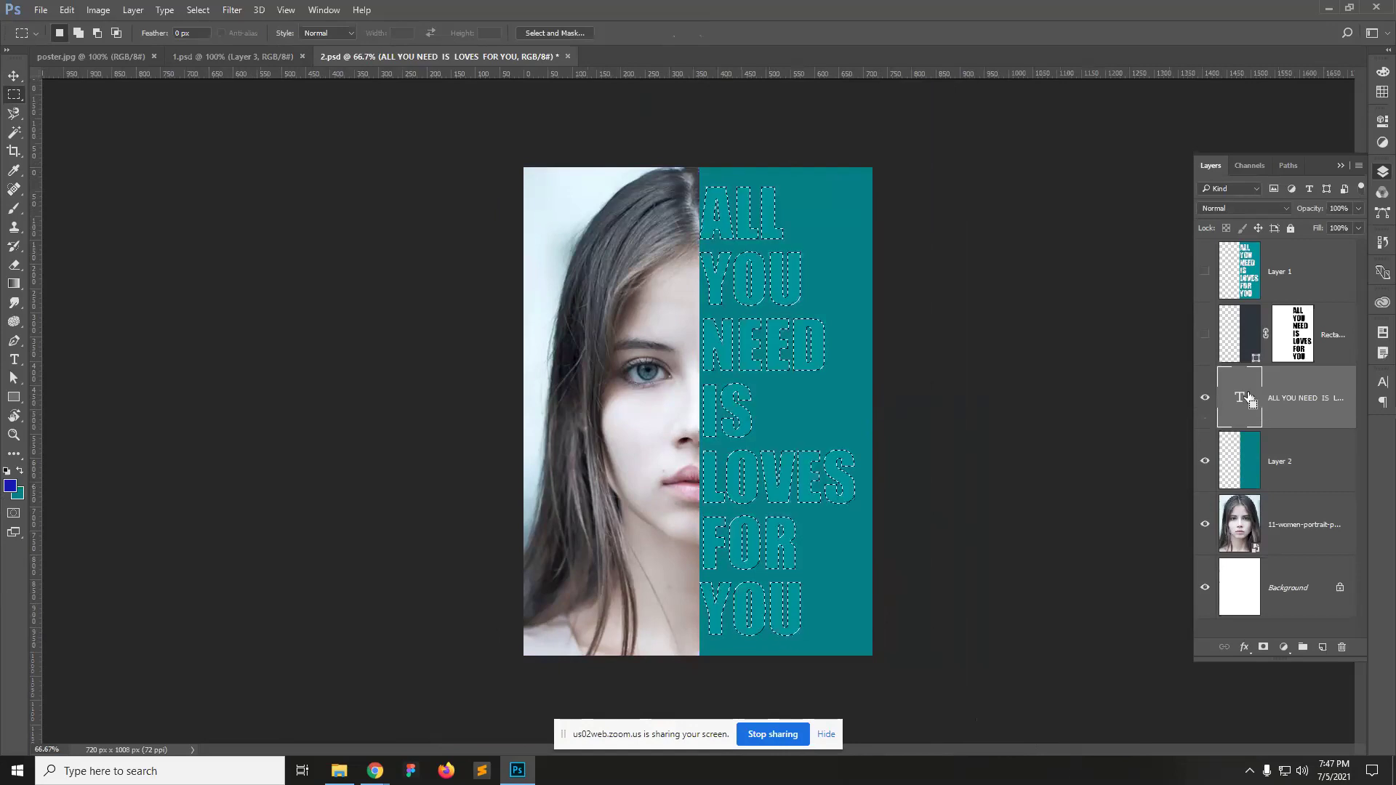
Step: Hide the text layer, invert the letter selection, and add it as a layer mask on Layer 2
click(1205, 397)
click(1311, 461)
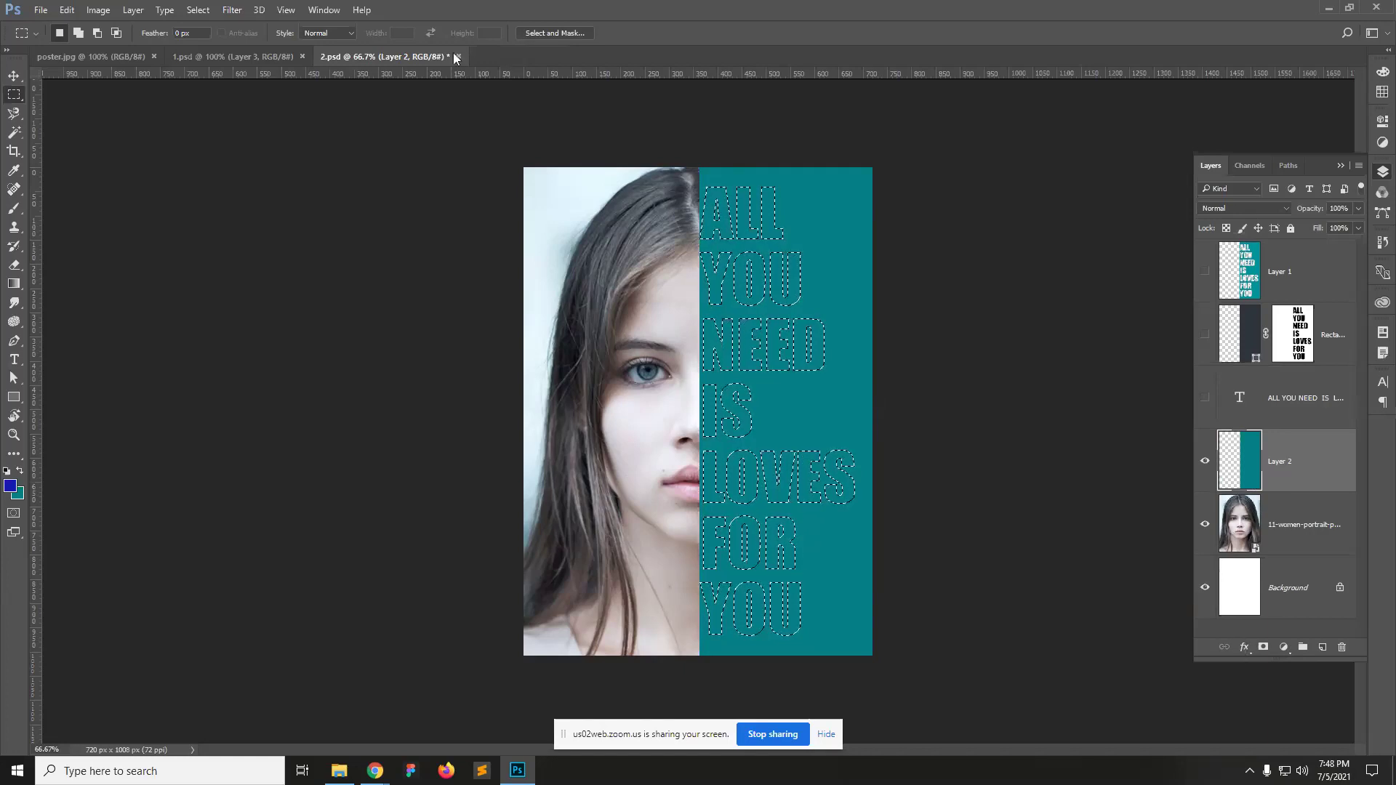
click(191, 11)
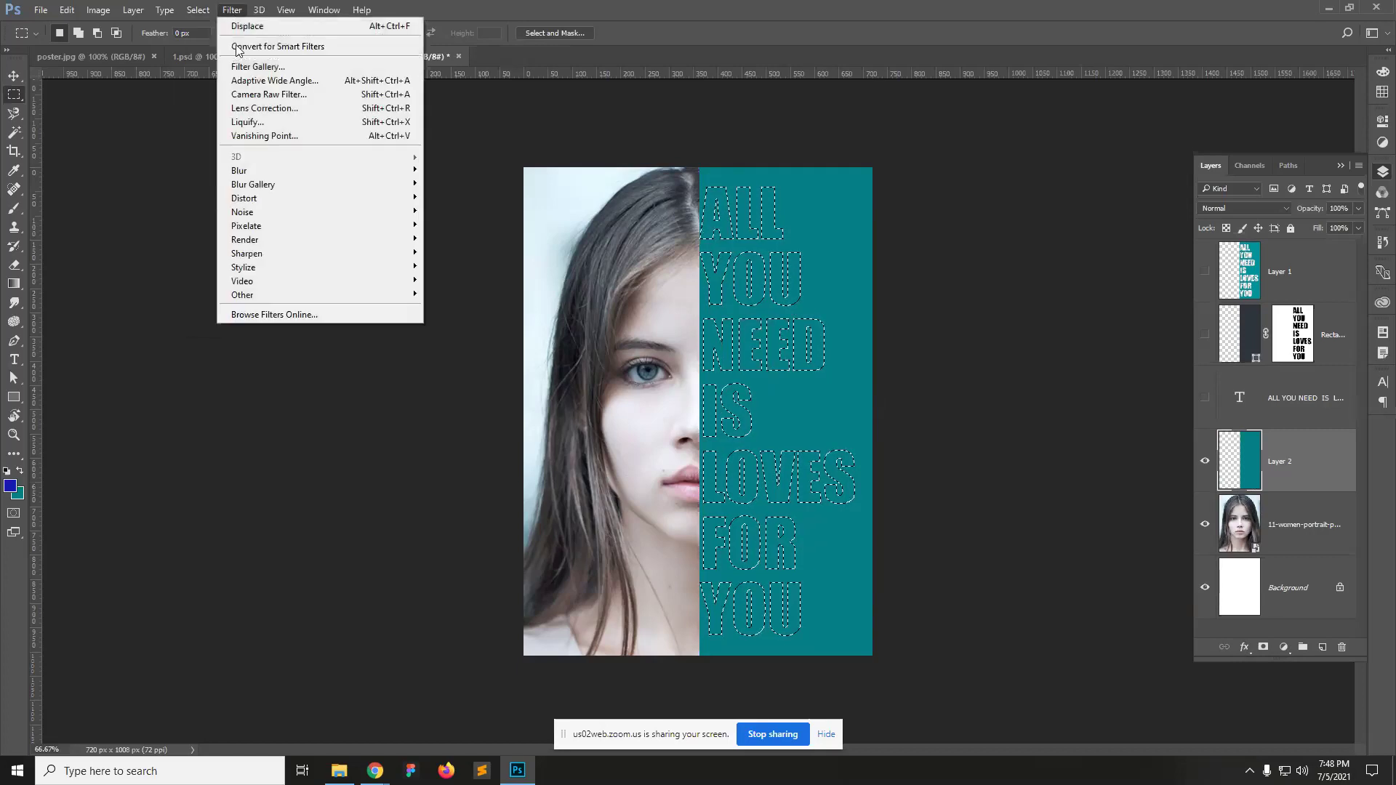
click(211, 67)
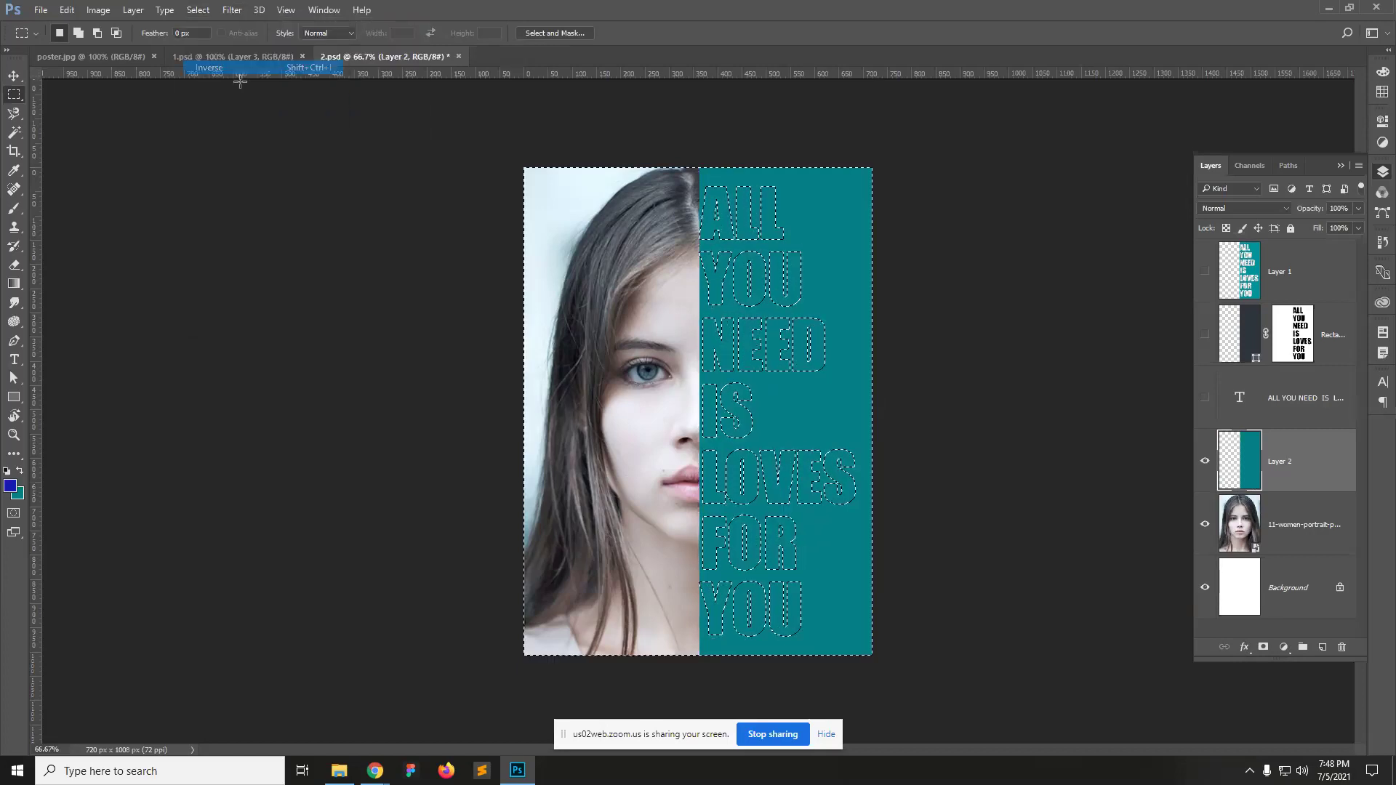
click(1262, 646)
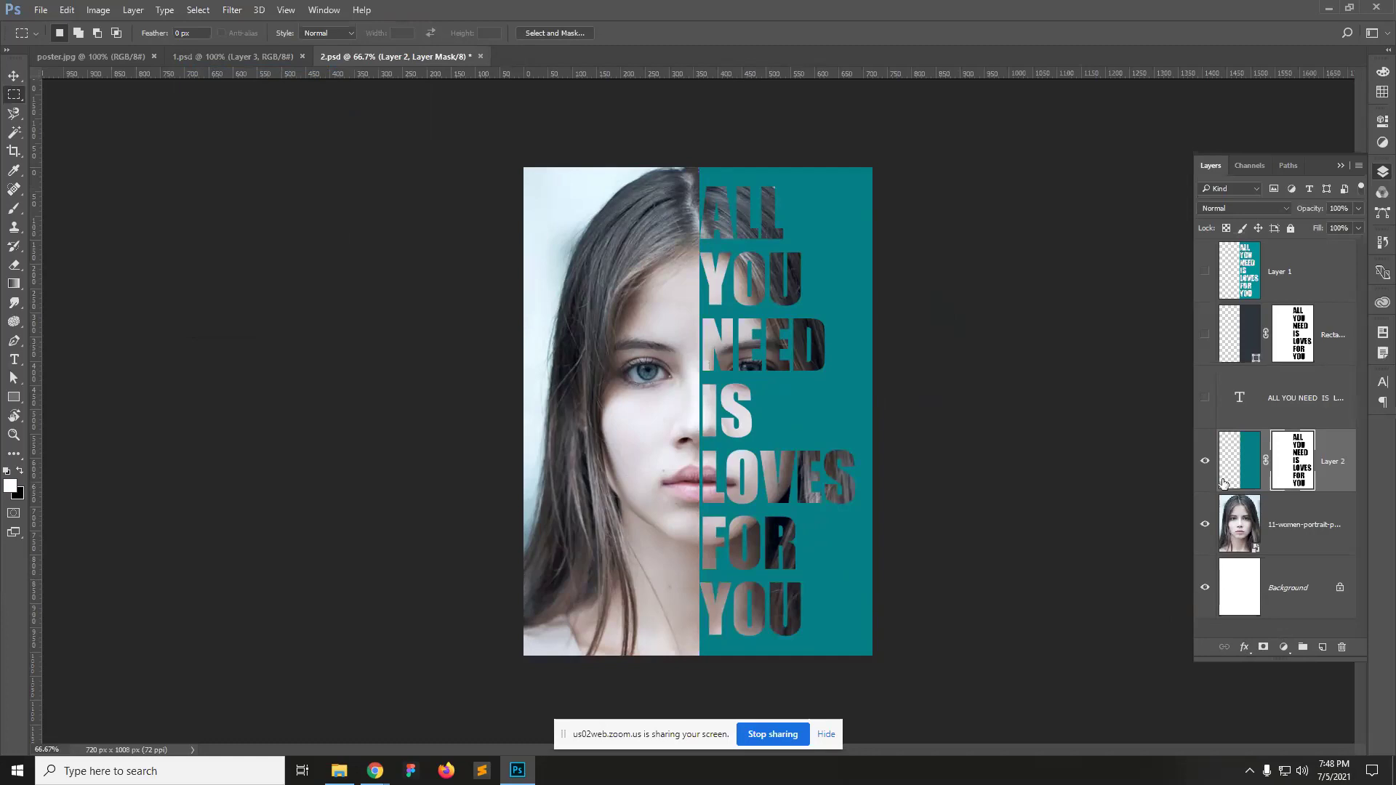
Step: Undo the mask, invert the selection back to the letters, try it as Layer 2's mask, and undo that mask
key(ctrl+z)
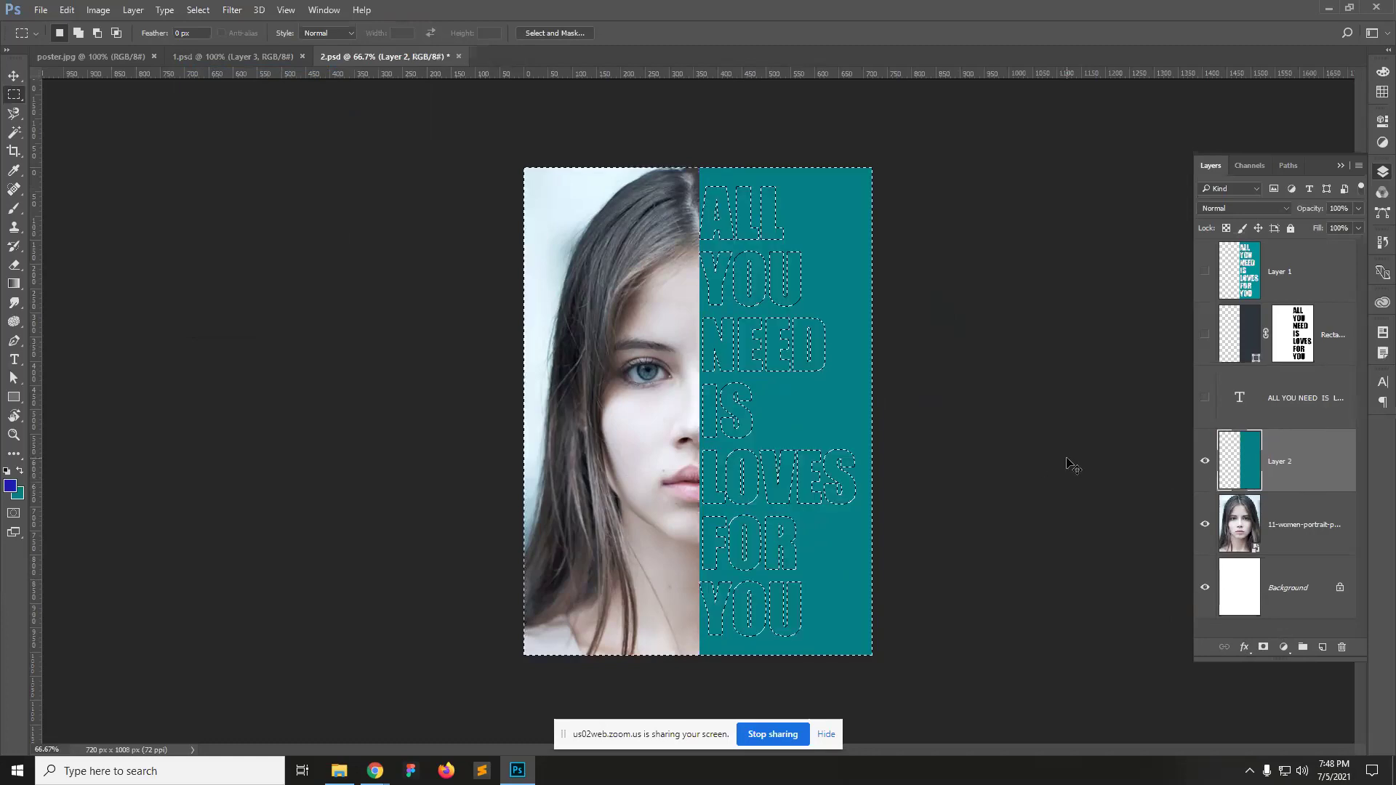
key(ctrl+shift+i)
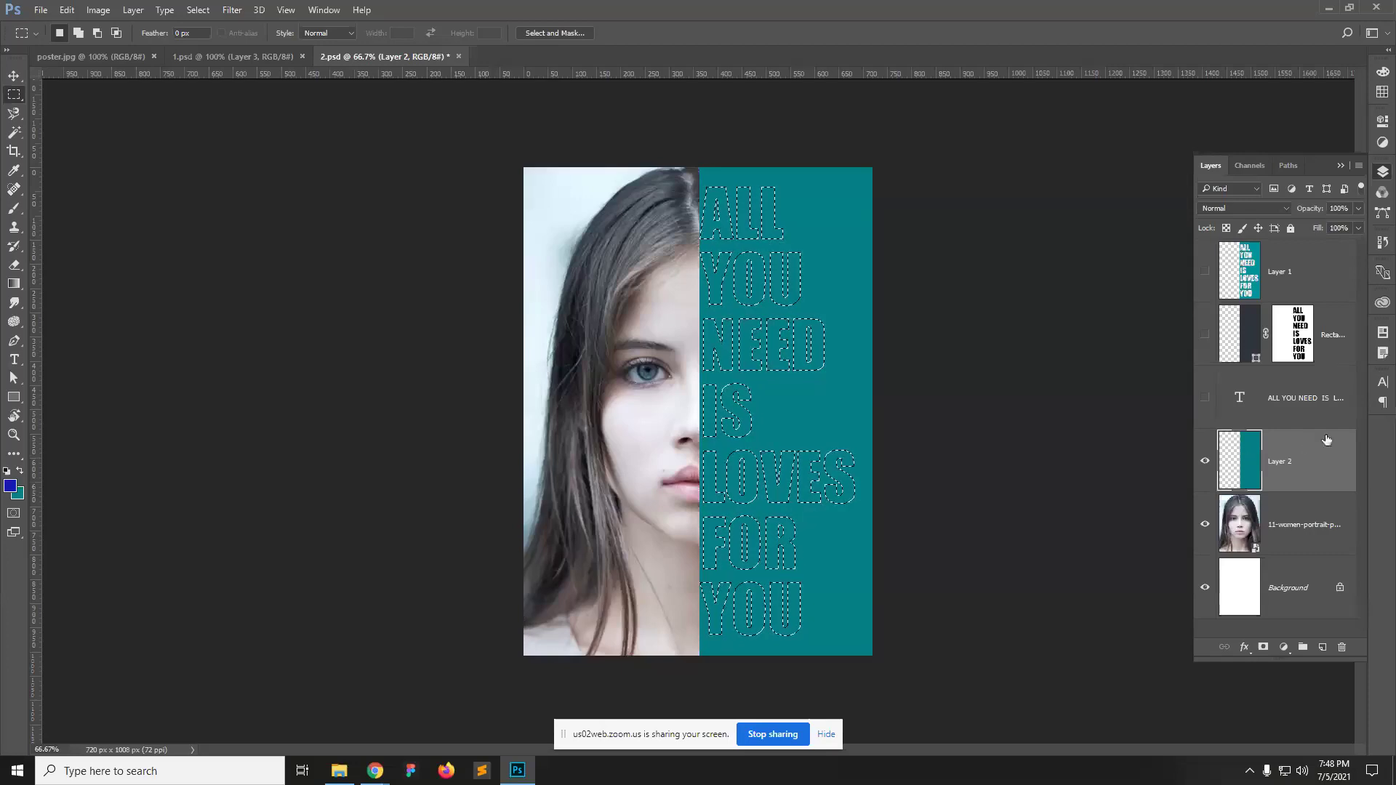
click(1263, 647)
key(ctrl+i)
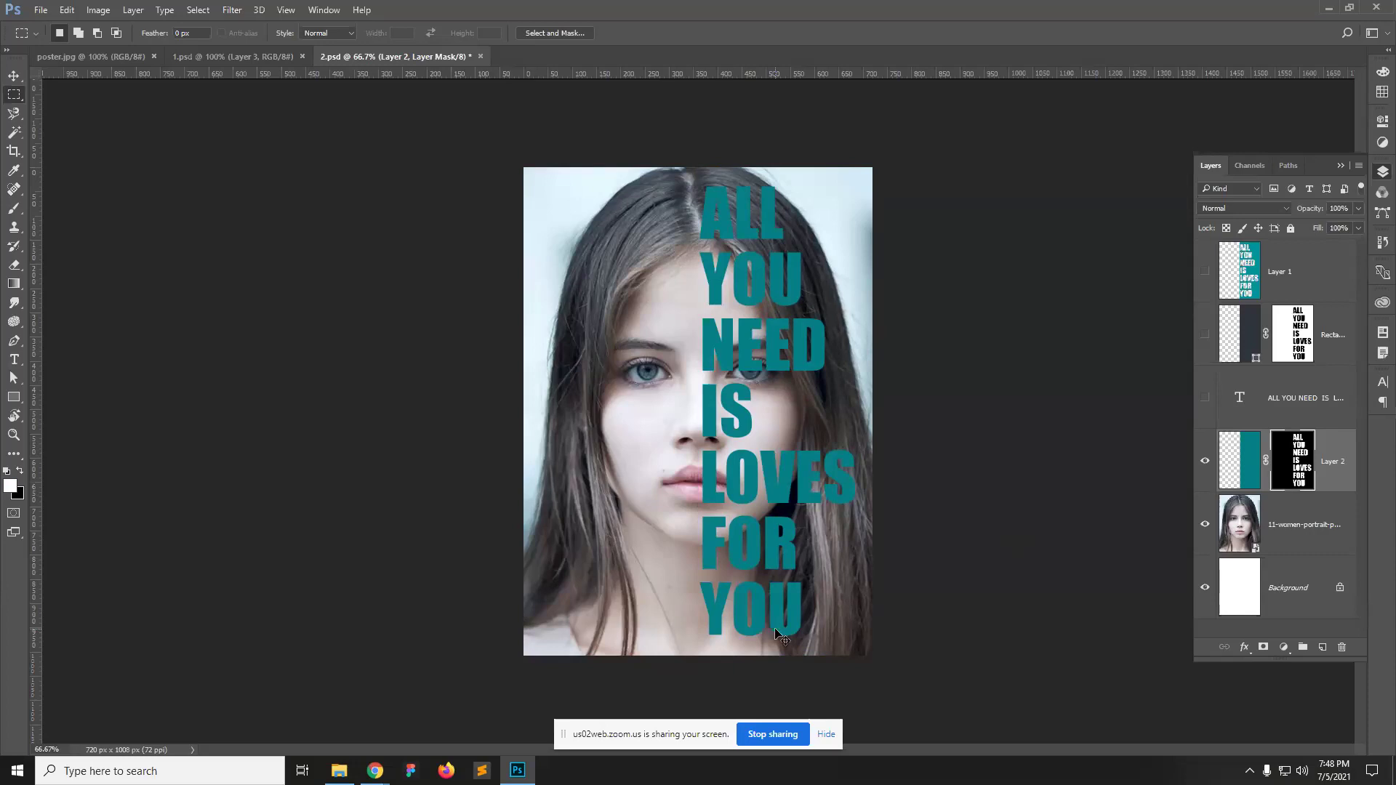
key(ctrl+z)
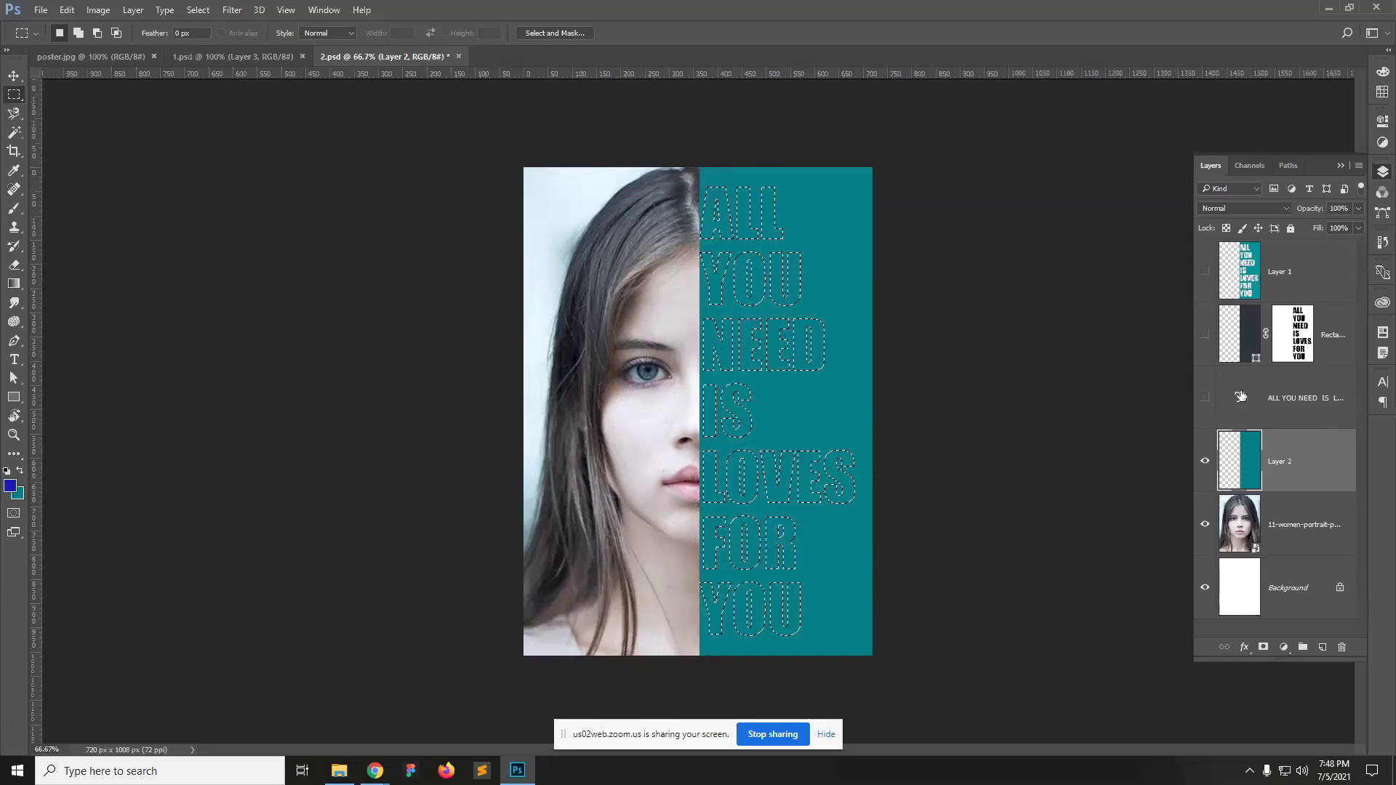
Step: Invert the letter selection and mask Layer 2 with it so the portrait shows through the letters
click(201, 11)
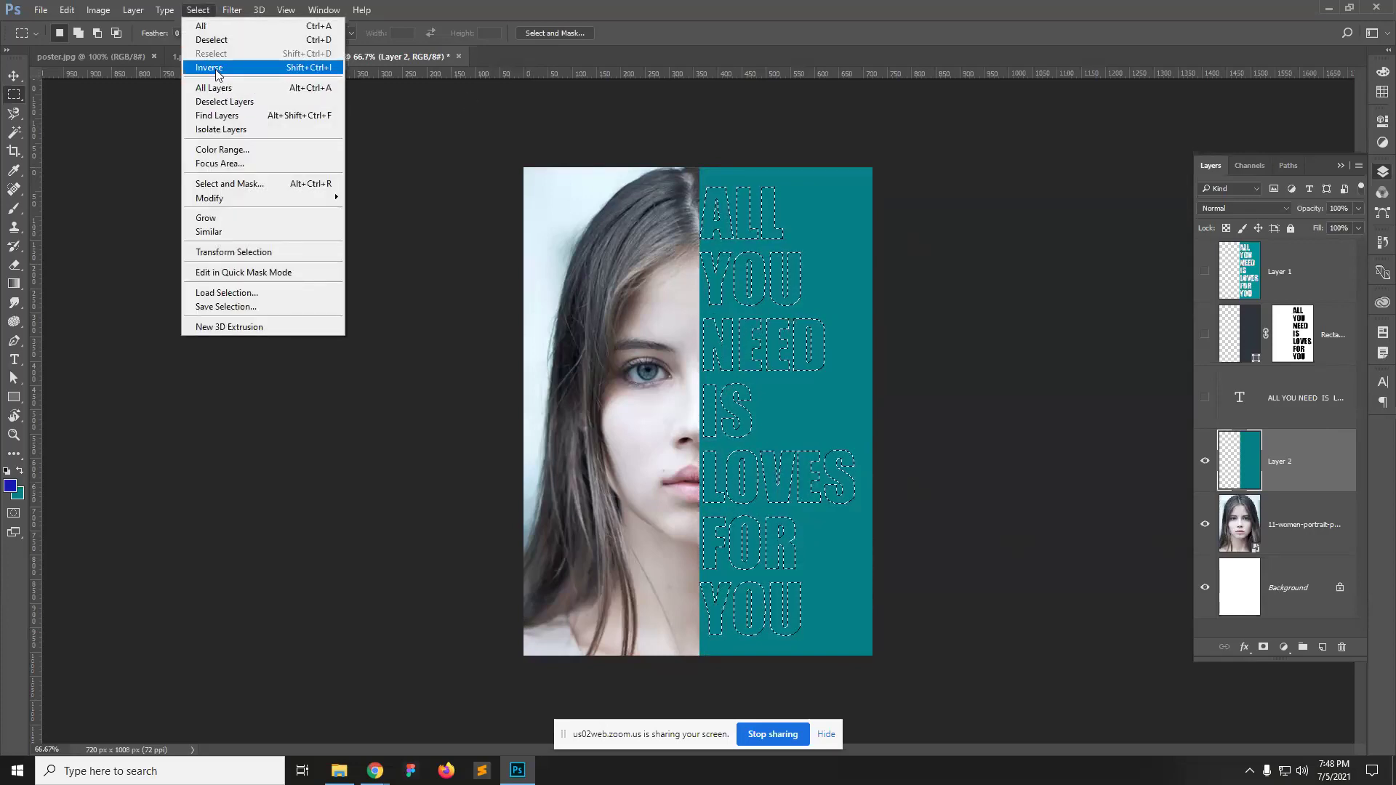
click(211, 68)
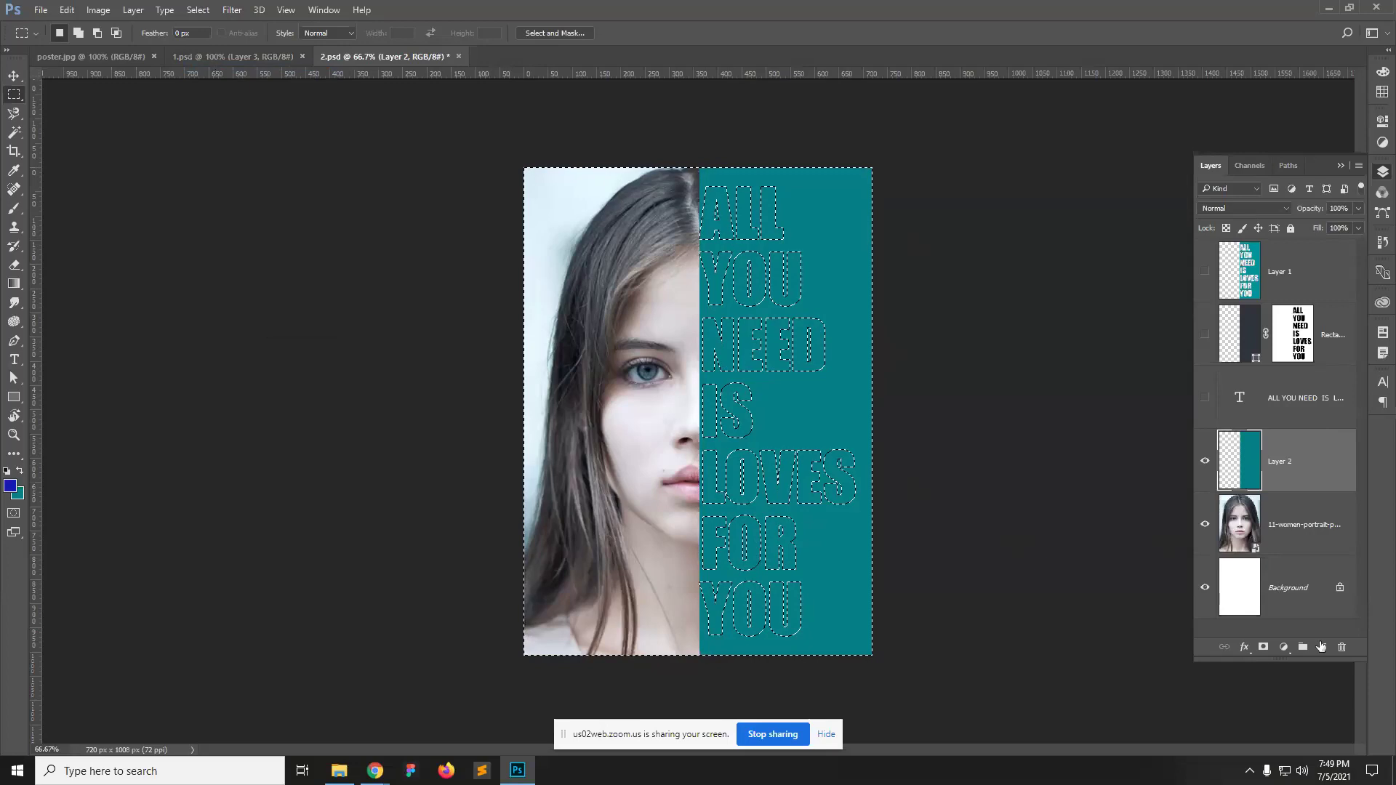
click(1263, 647)
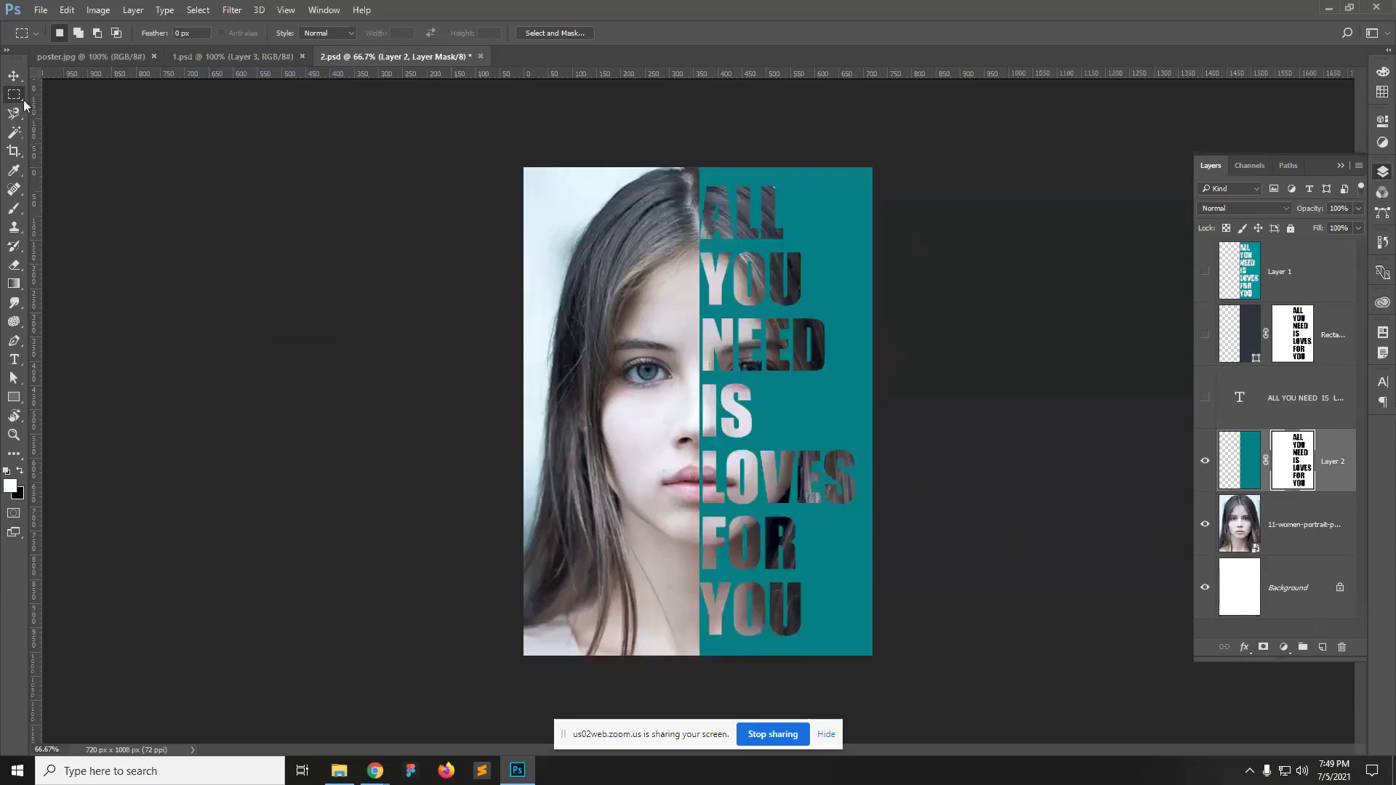
Step: Show the "ALL YOU NEED IS LOVES FOR YOU" text layer, hide Layer 2, and make the text layer active
click(14, 75)
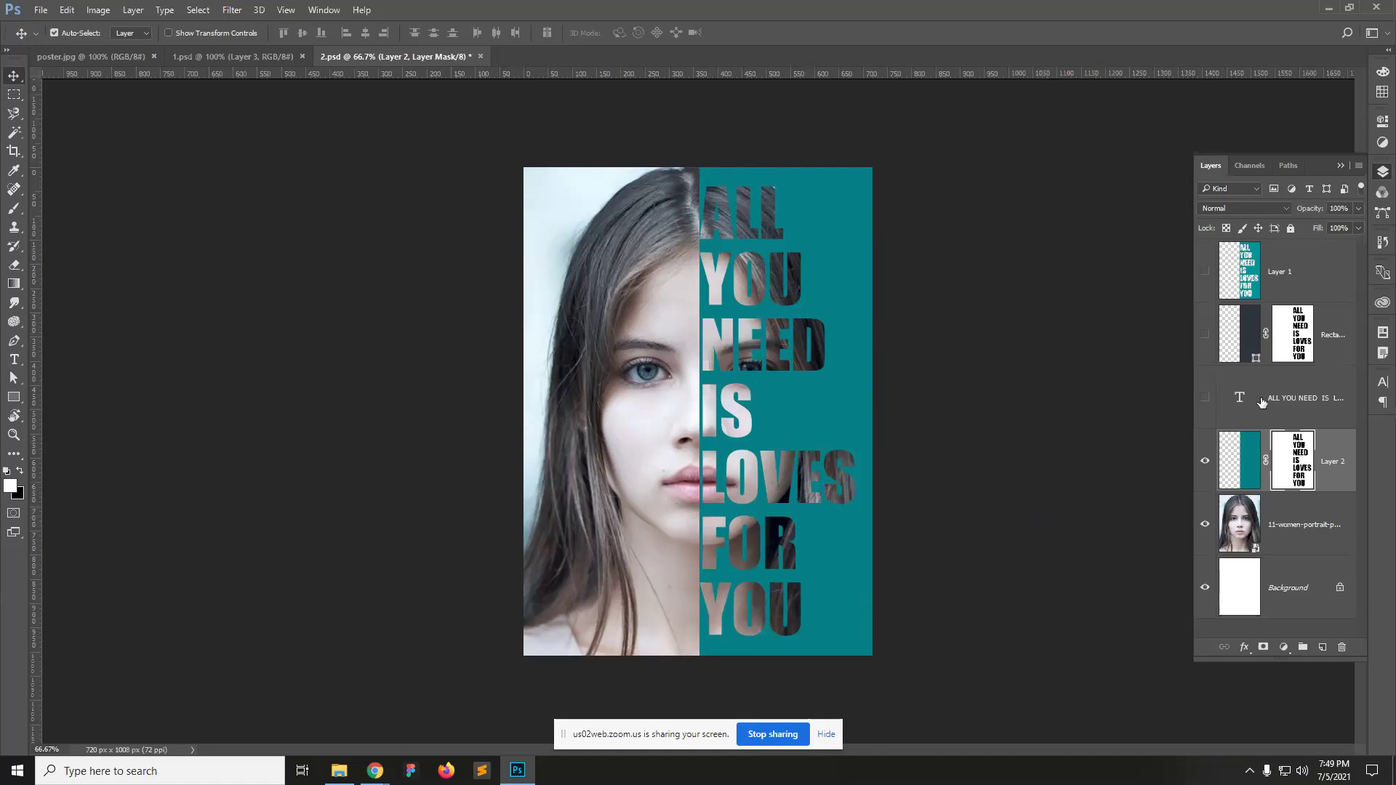
click(1203, 400)
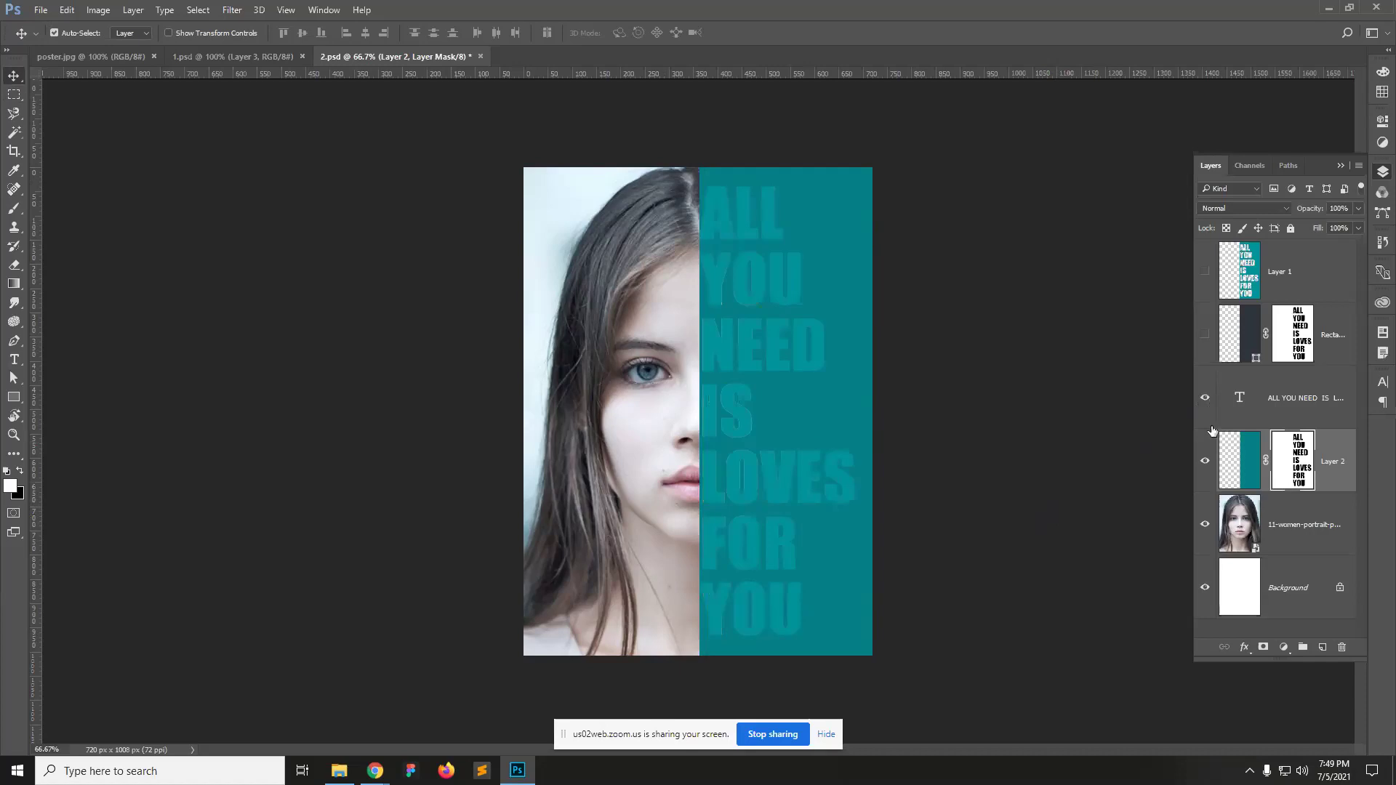
click(1204, 461)
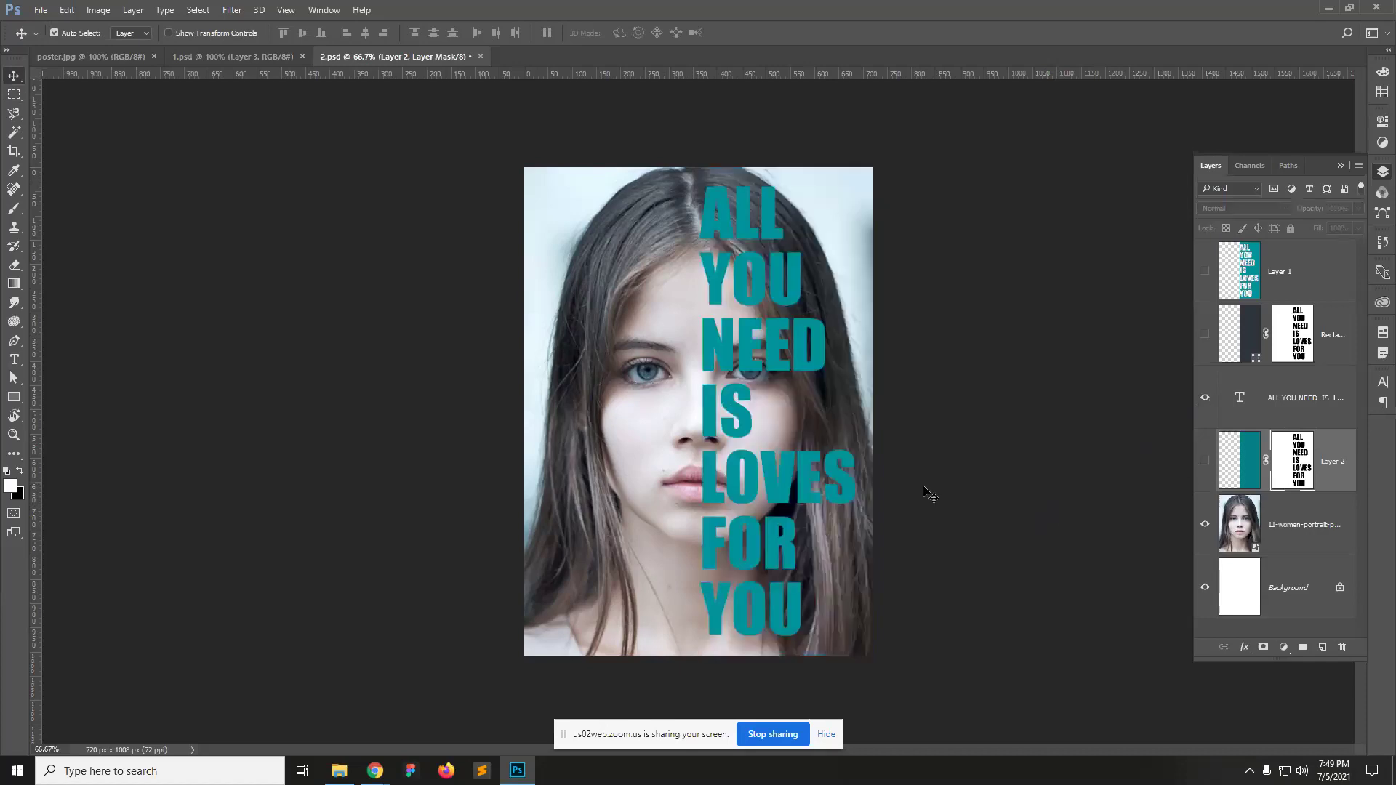
click(1298, 402)
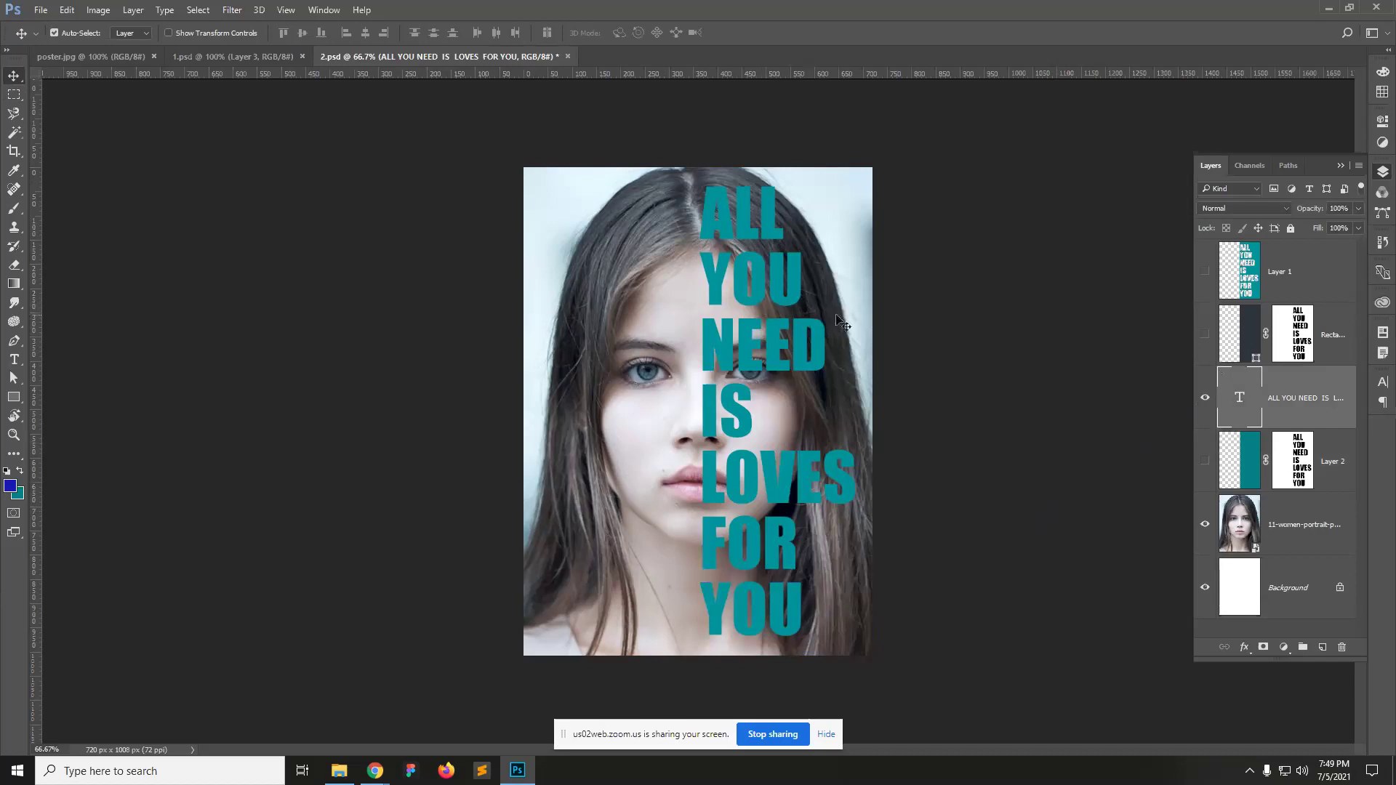
Step: Preview other fonts such as Bickham Script Pro on the text layer and keep Impact as its font
click(1382, 382)
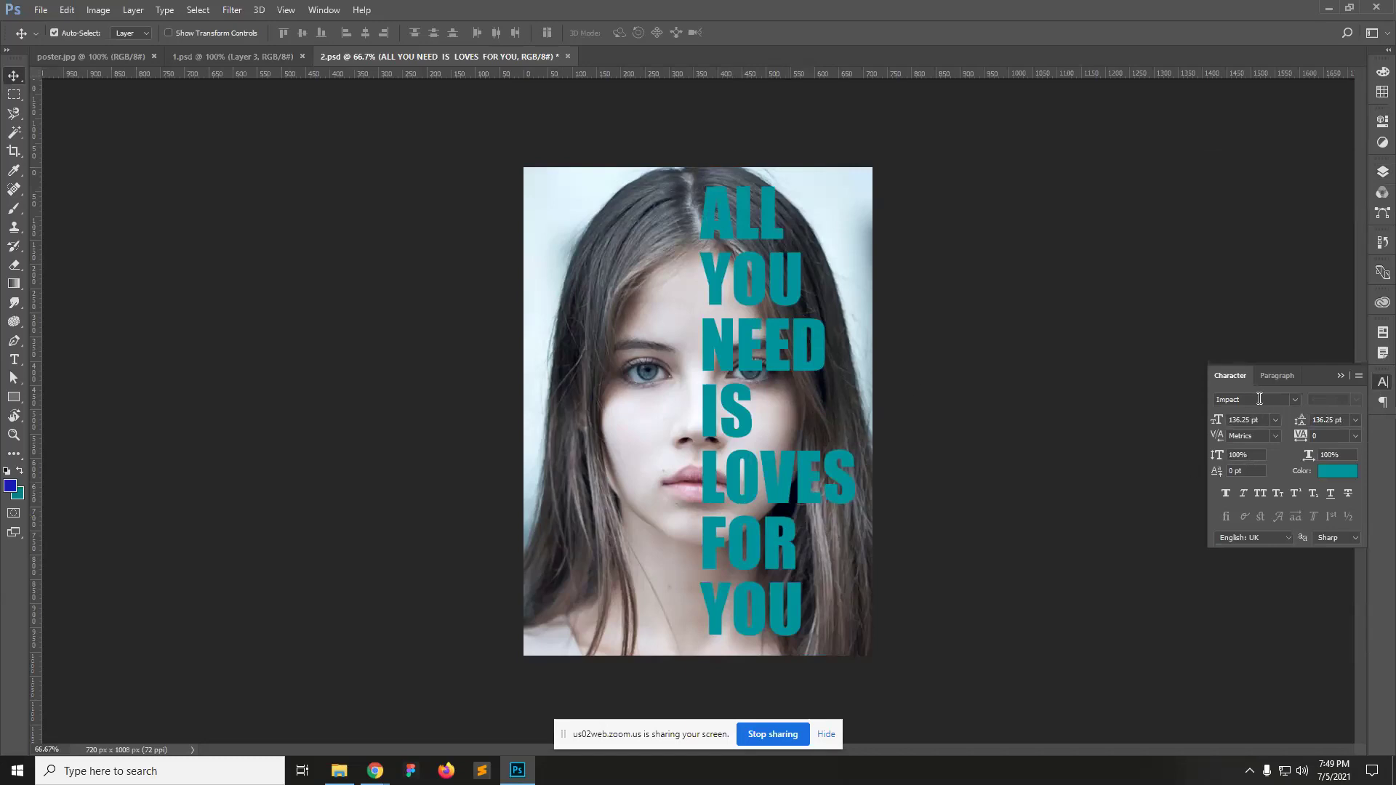
click(1295, 401)
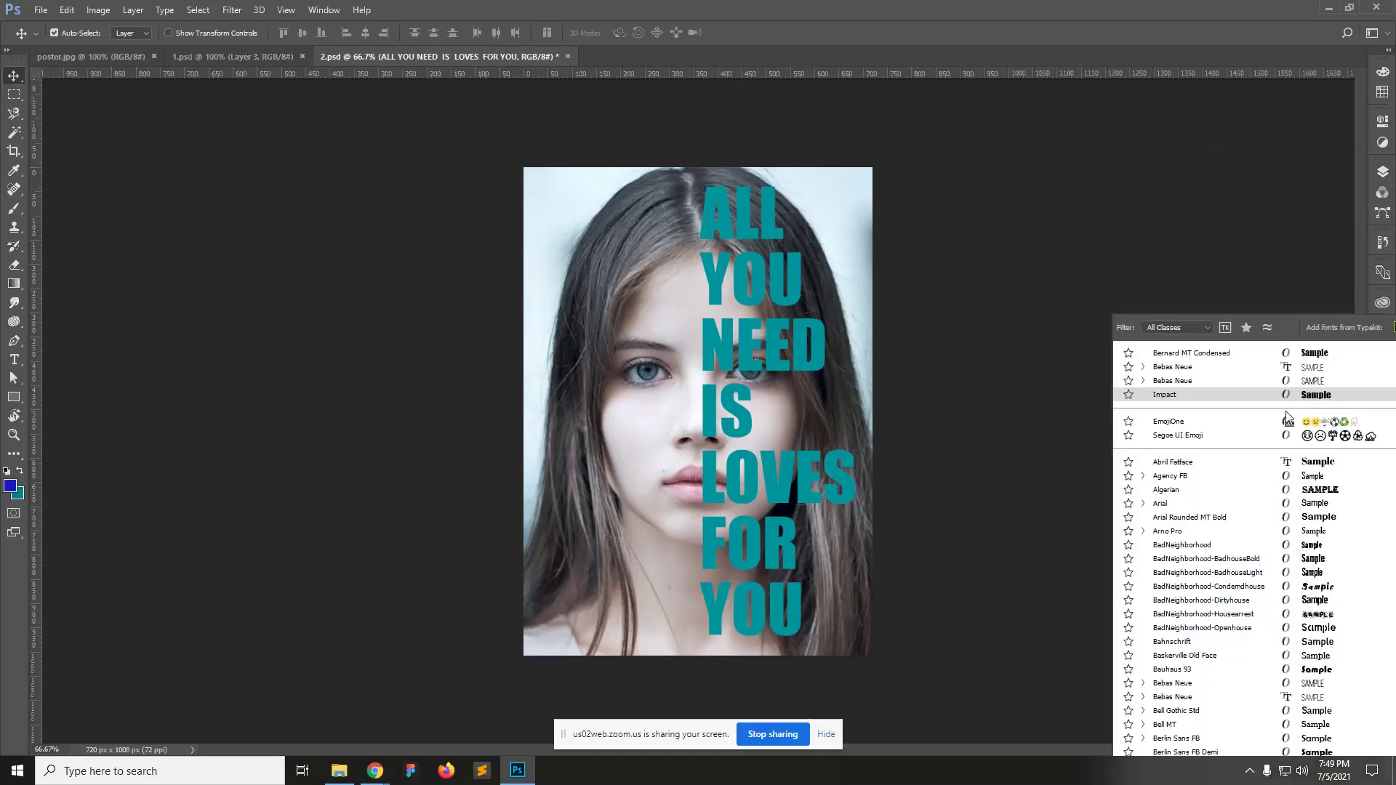
scroll(1265, 566, down, 5)
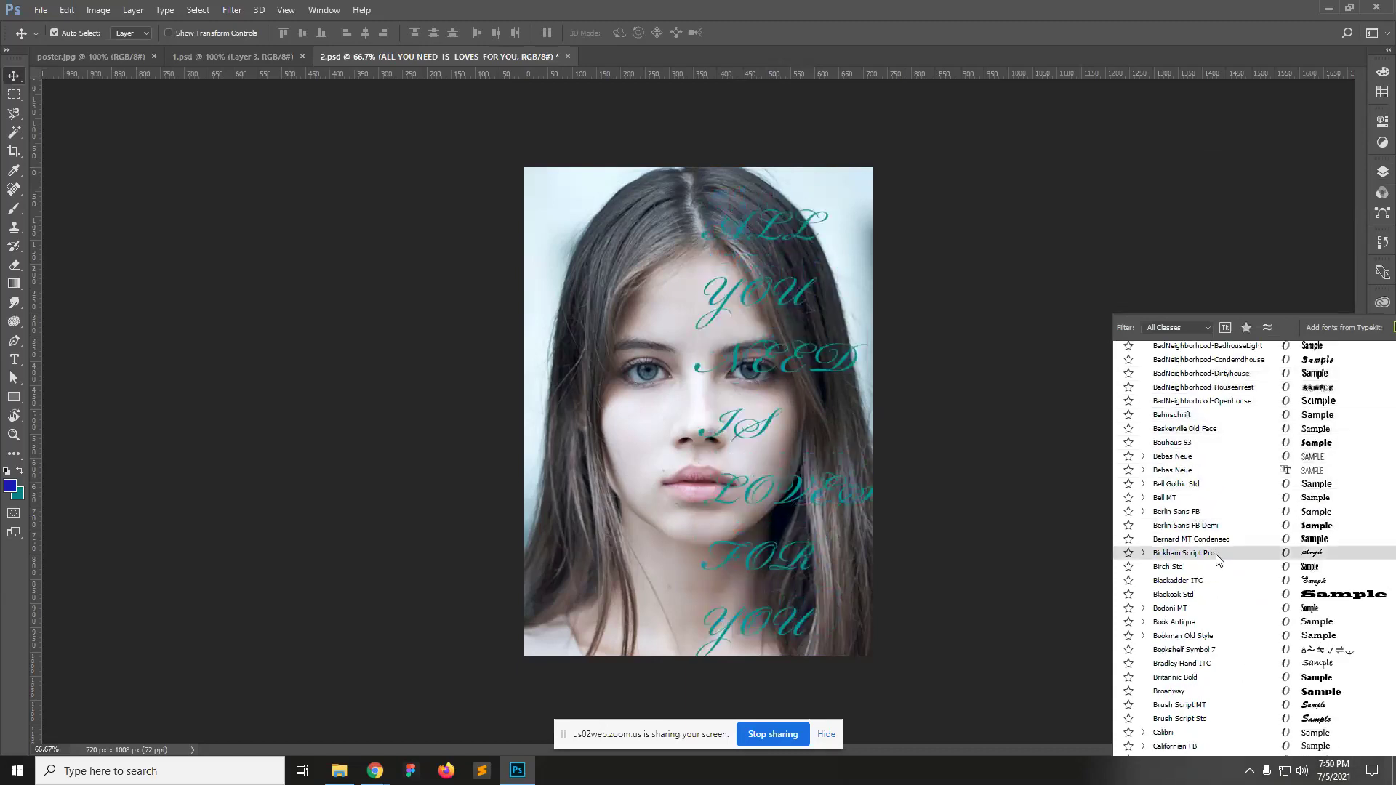
scroll(1215, 554, up, 5)
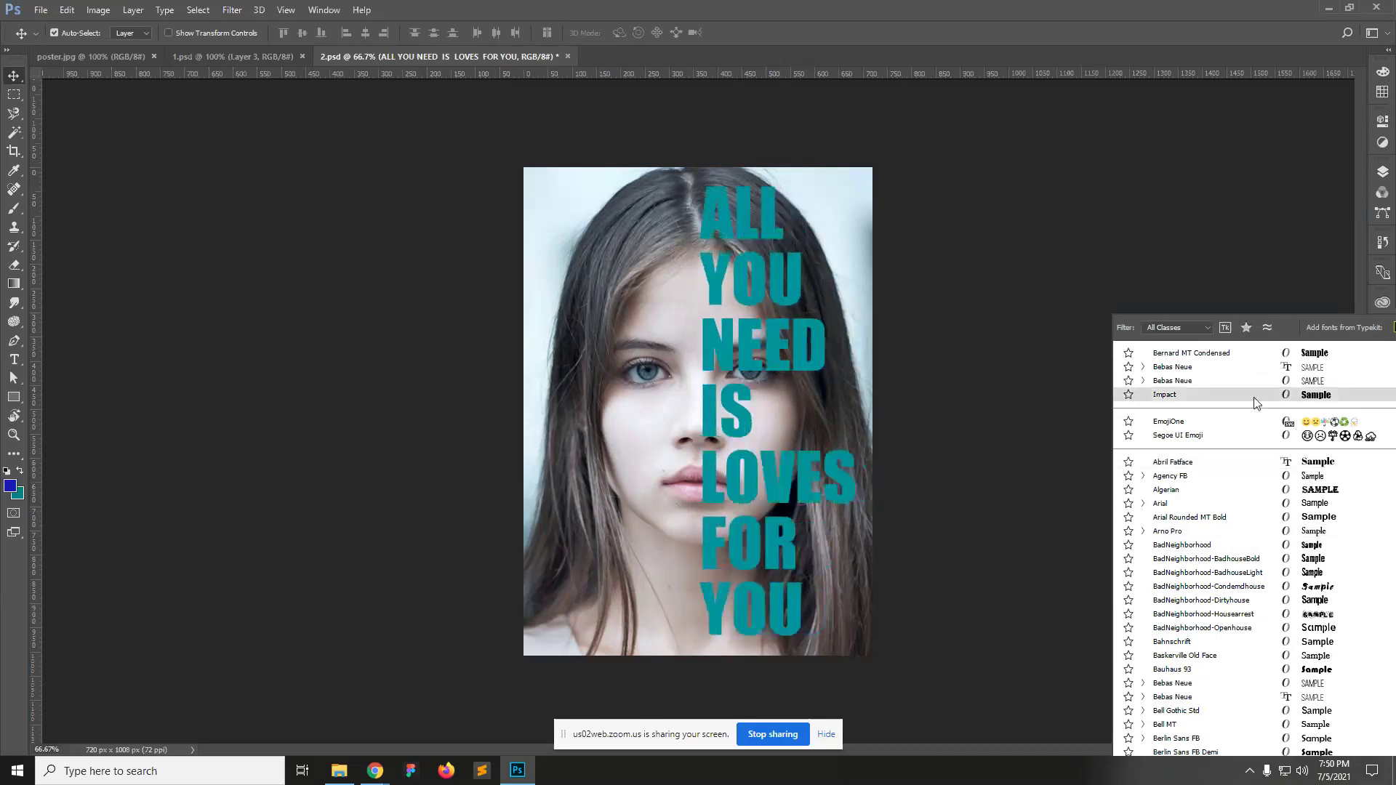
click(1253, 396)
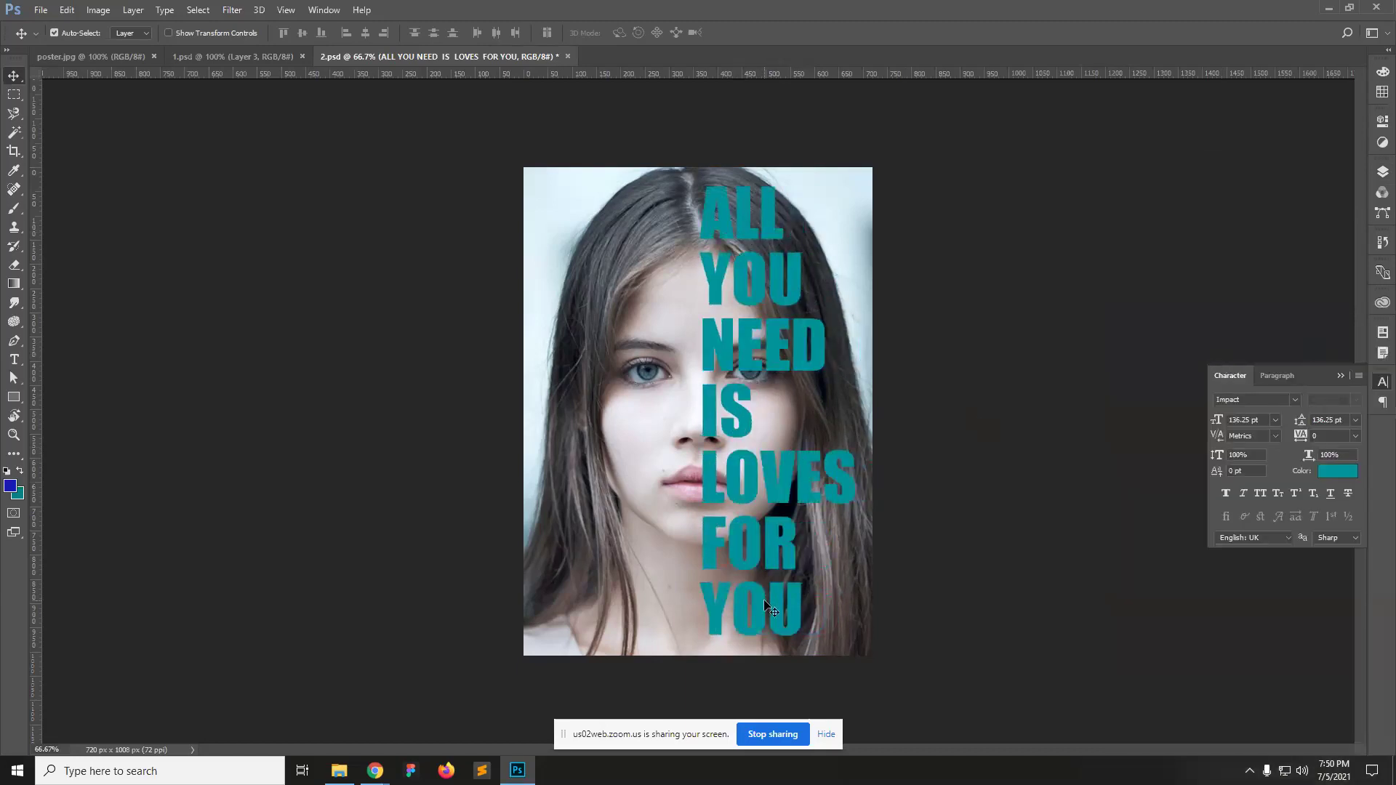
Step: Set the text layer's leading to 120 pt
click(1354, 422)
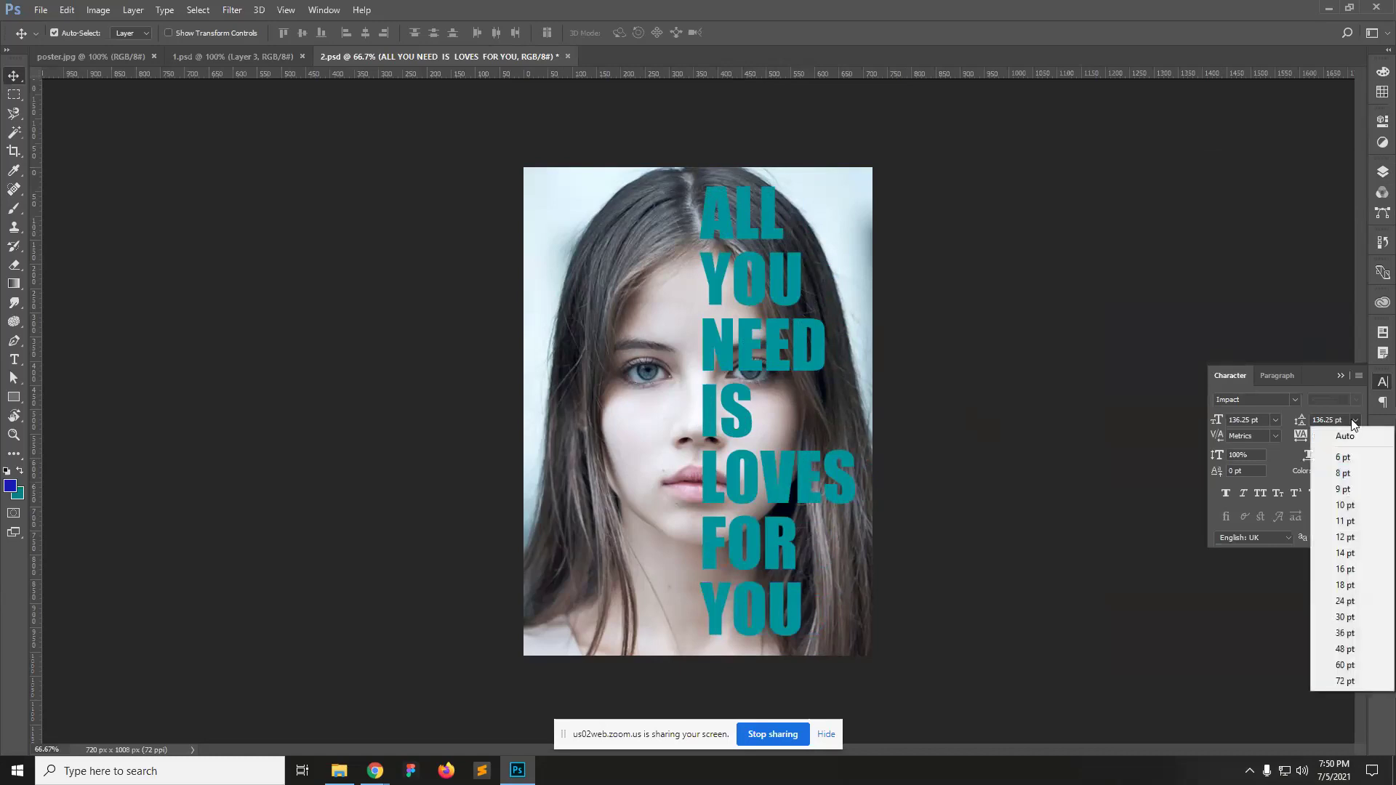
click(1354, 422)
text(120)
key(Return)
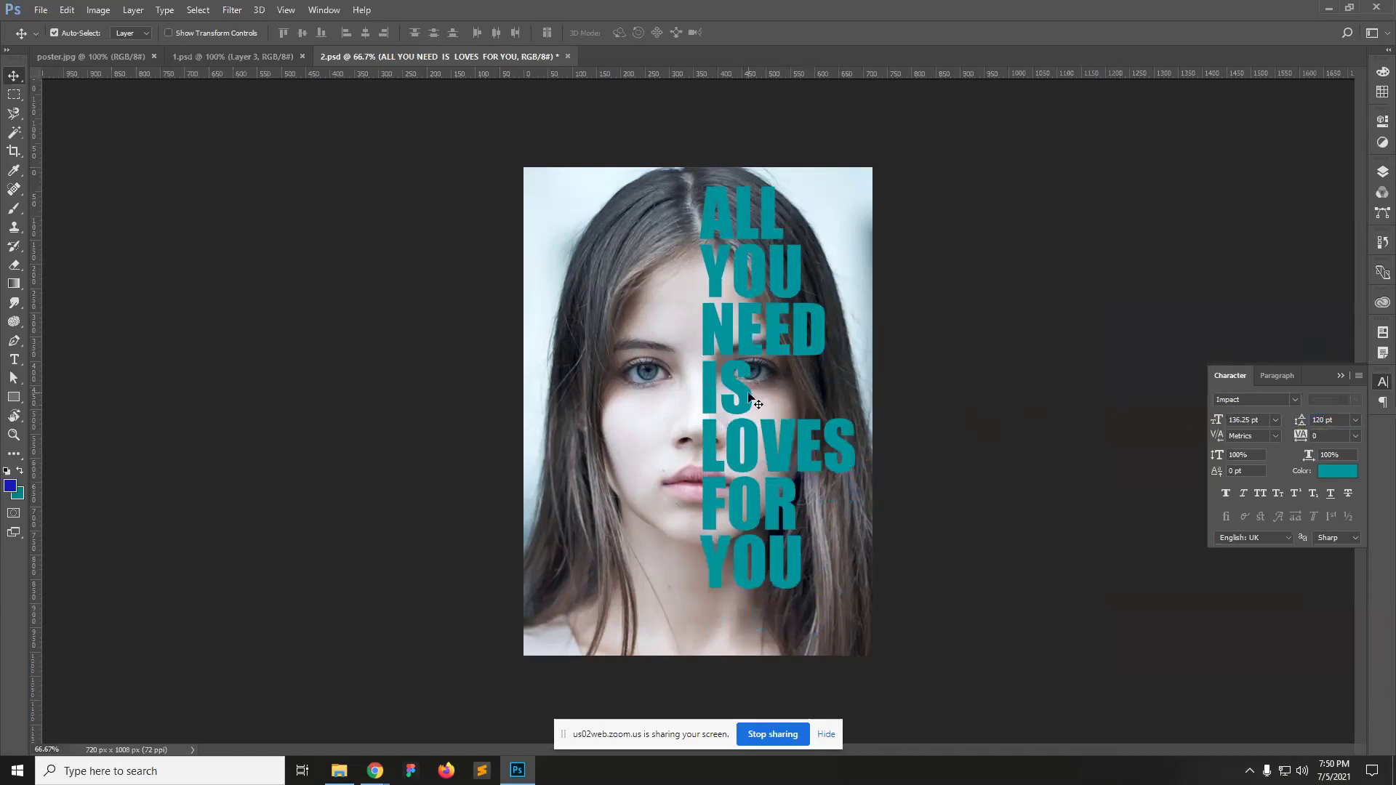
Step: Move the text block slightly down to centre it vertically on the portrait and nudge it a little to the right
drag(749, 397, 746, 419)
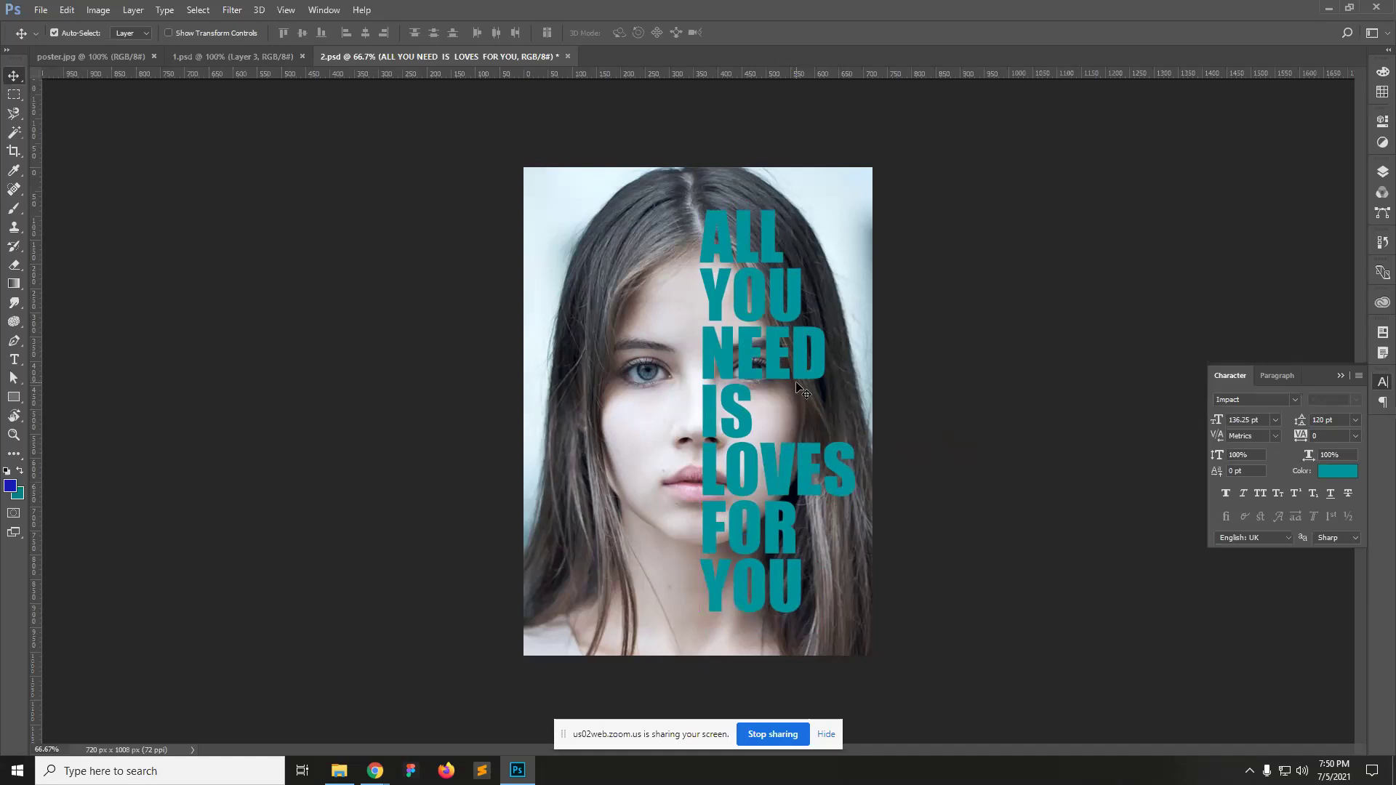
mouse_move(772, 340)
mouse_down()
mouse_move(601, 342)
mouse_move(772, 342)
mouse_up()
key(Right)
key(Right)
key(Right)
key(Right)
key(Right)
key(Right)
key(Right)
key(Right)
key(Right)
key(Right)
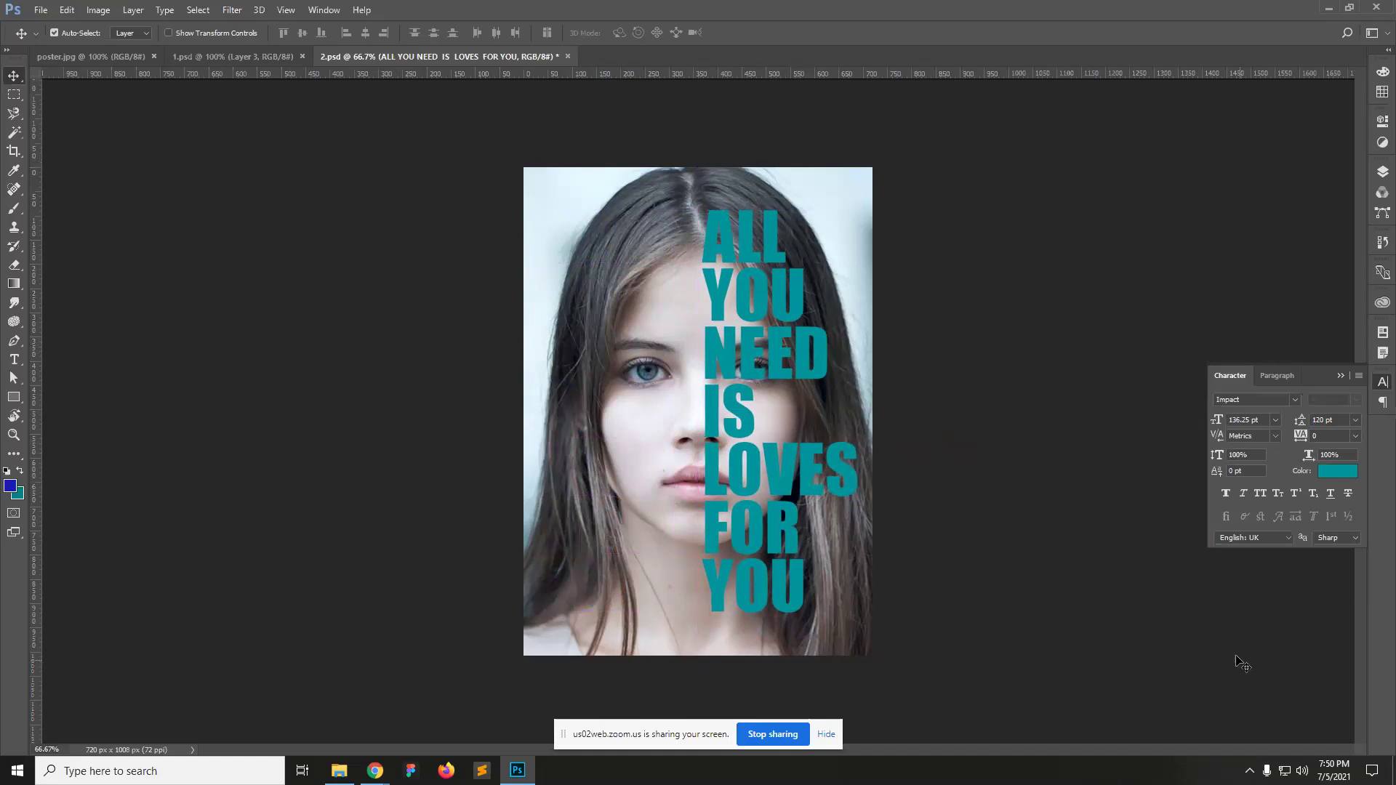
Step: Close 2.psd without saving its changes, and close 1.psd and poster.jpg as well
key(ctrl+t)
key(Return)
key(ctrl+w)
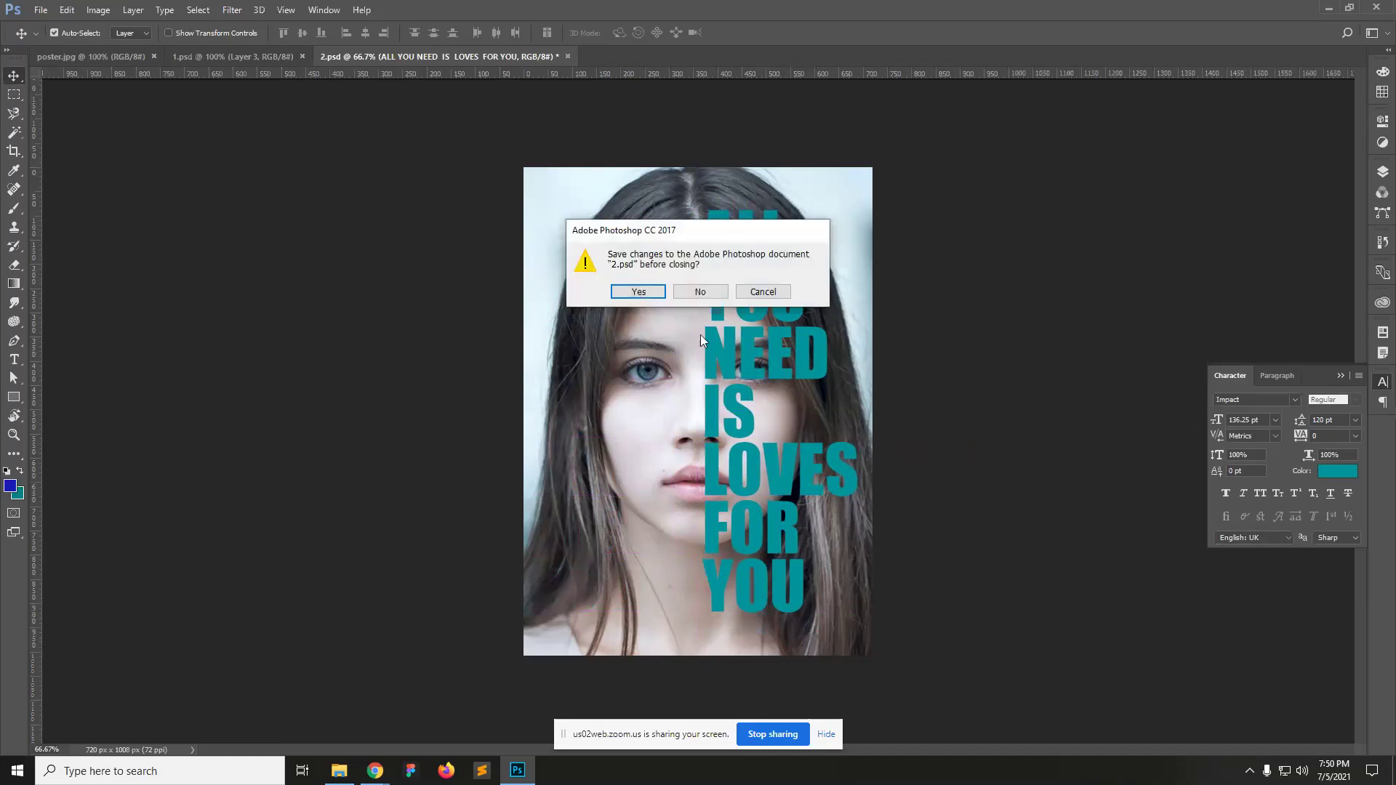
click(700, 292)
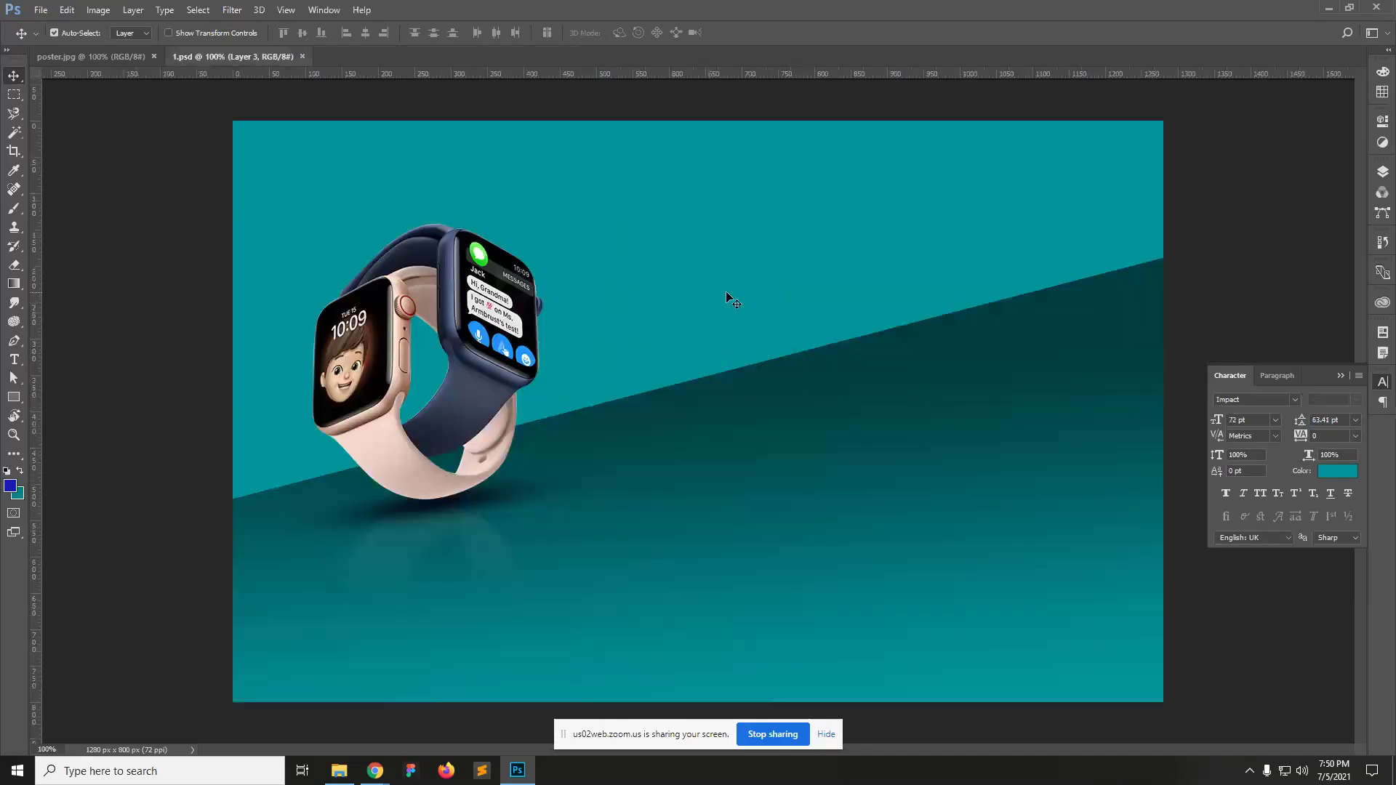
click(301, 57)
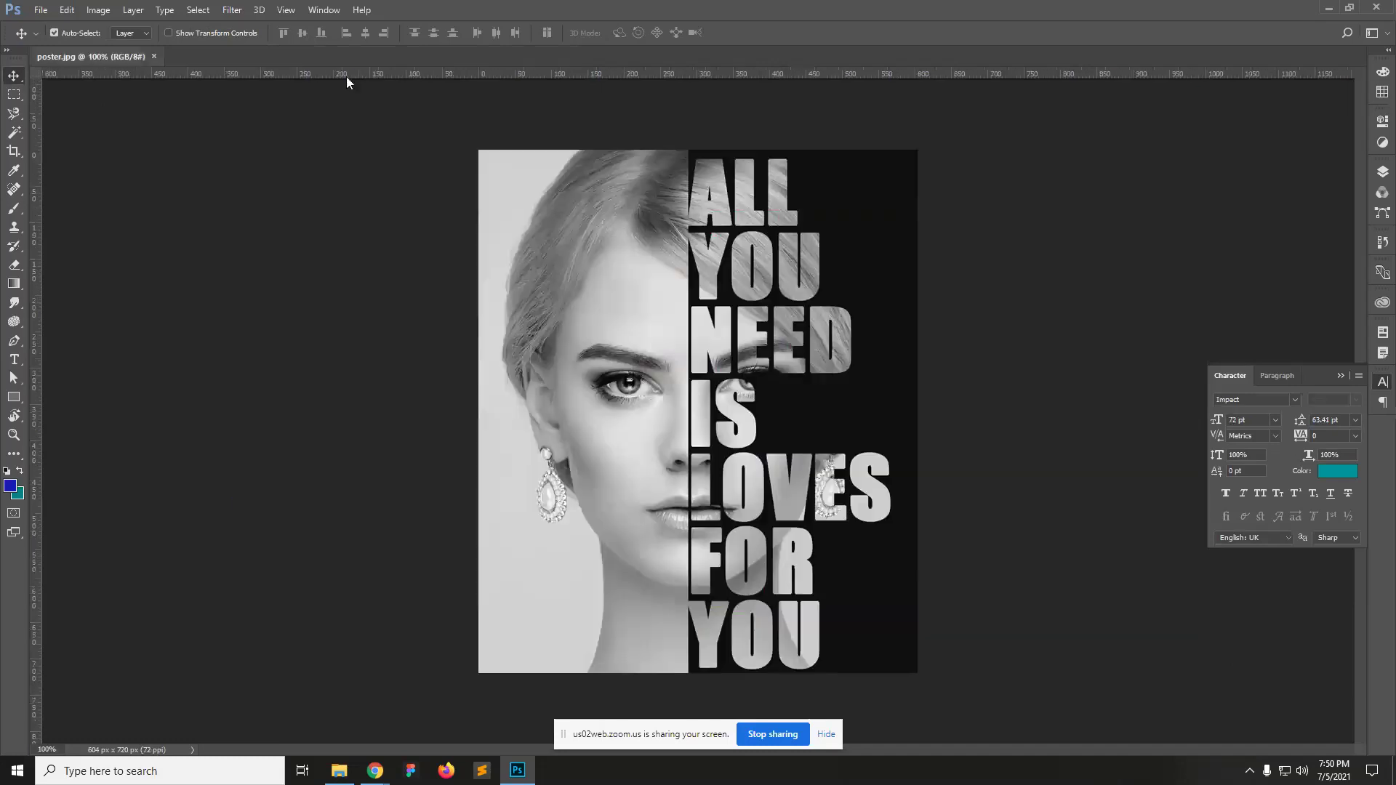
click(155, 56)
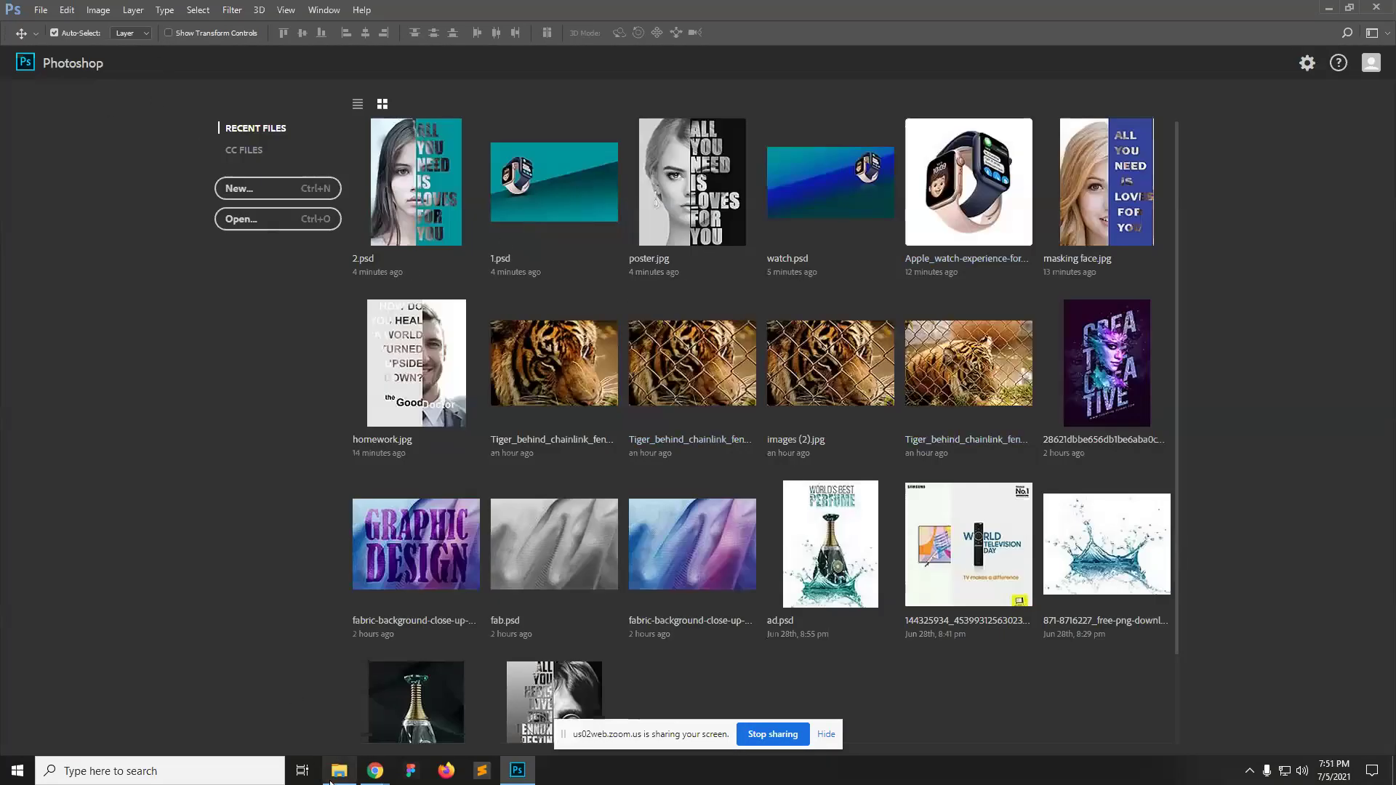
Step: Create a new 1920 x 1080 pixel RGB document at 72 pixels/inch with a white background
mouse_move(339, 769)
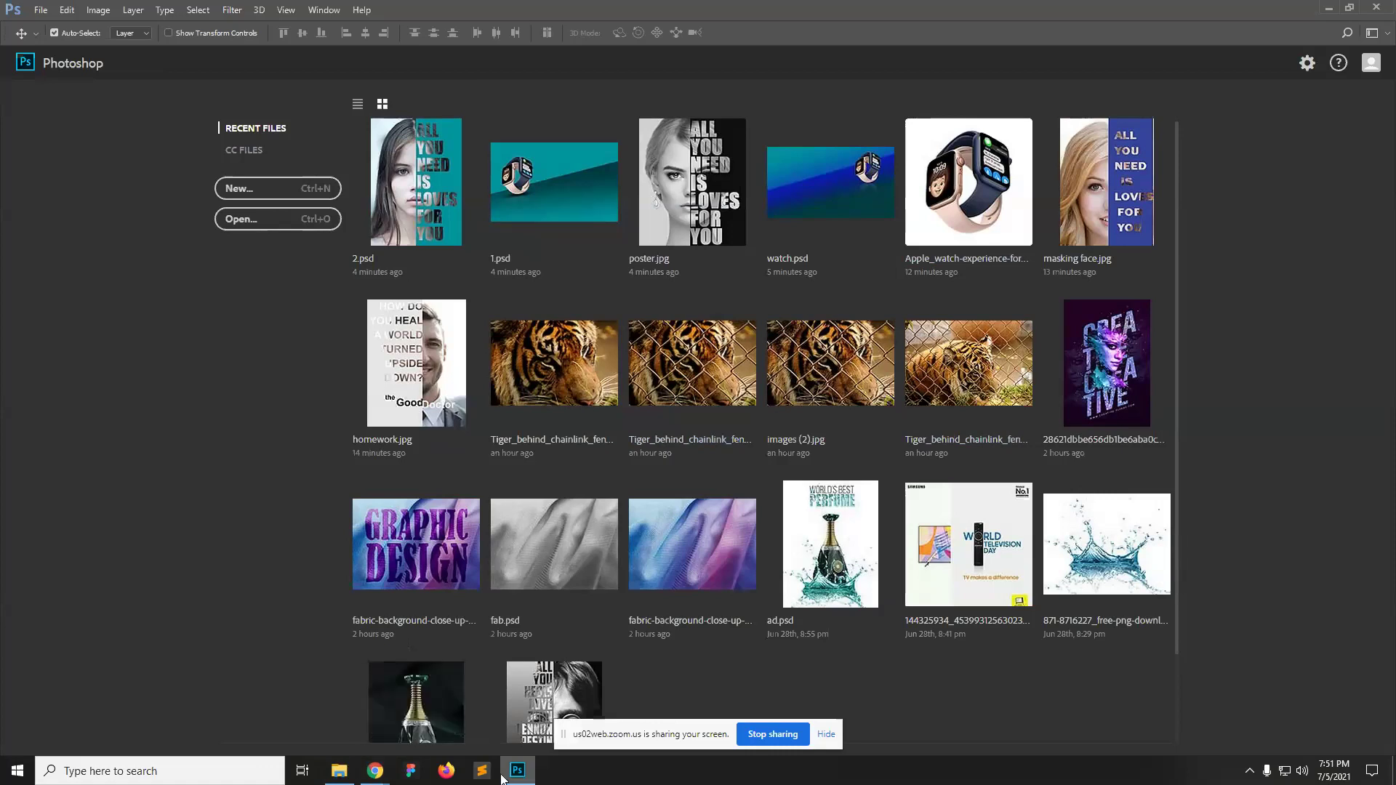
click(41, 9)
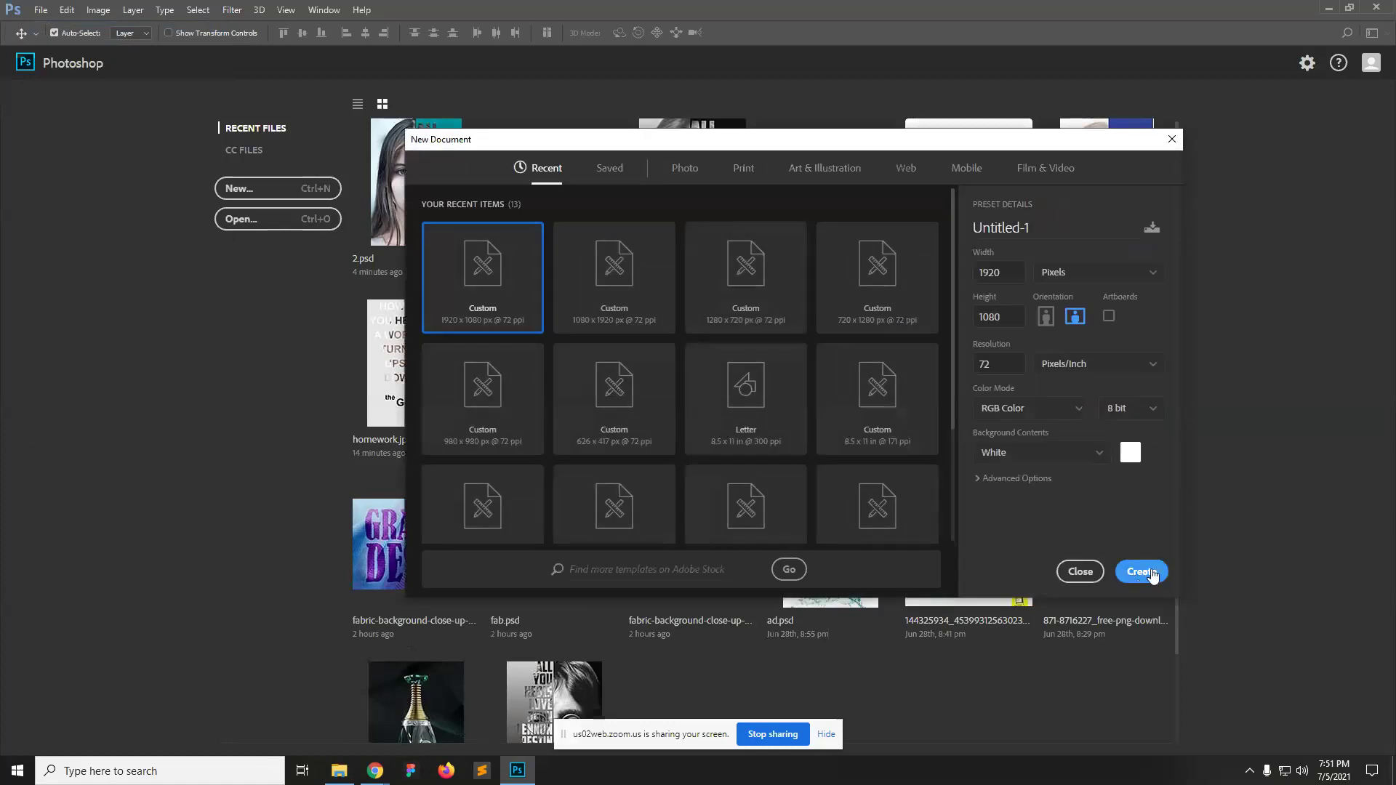
key(Return)
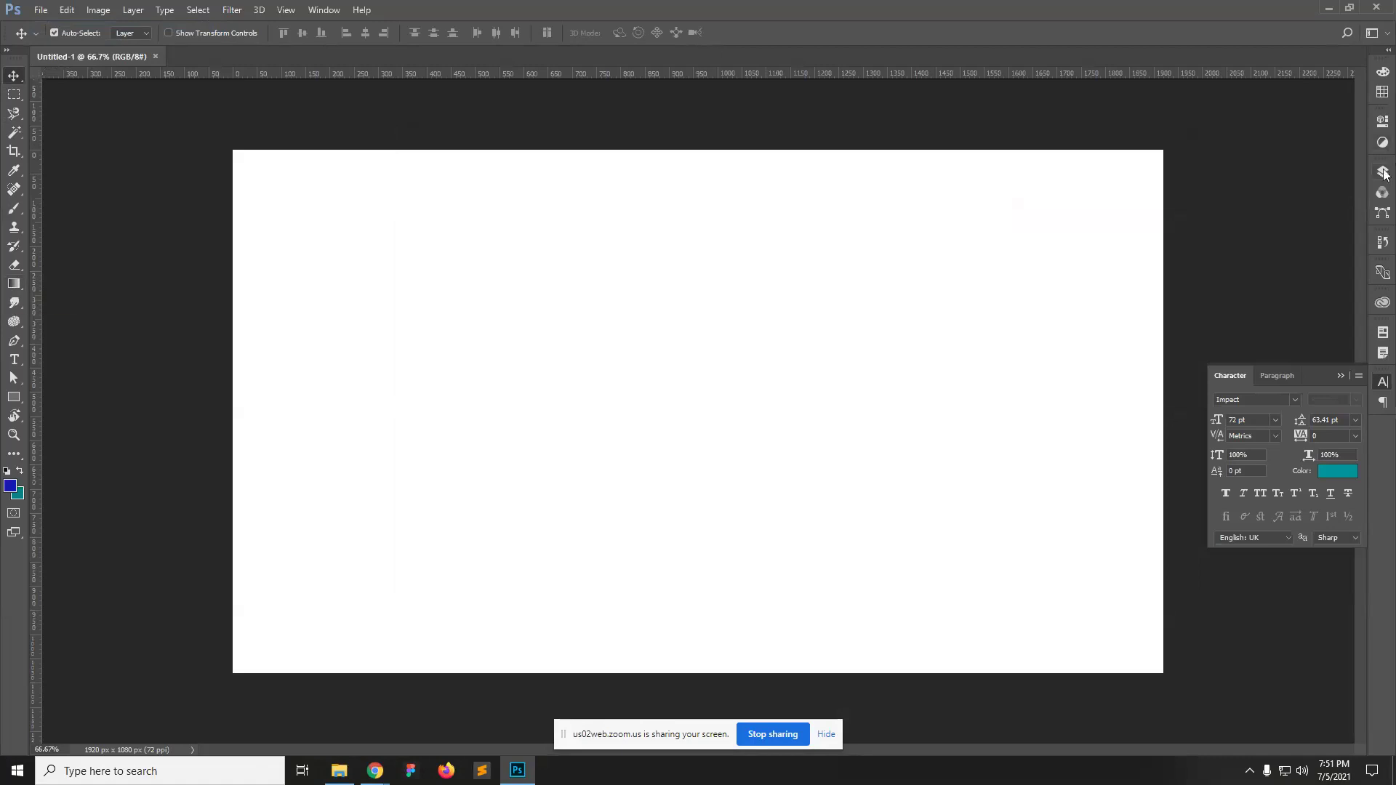
Step: Try the Pen tool with a straight diagonal path on the blank canvas and undo it
click(13, 341)
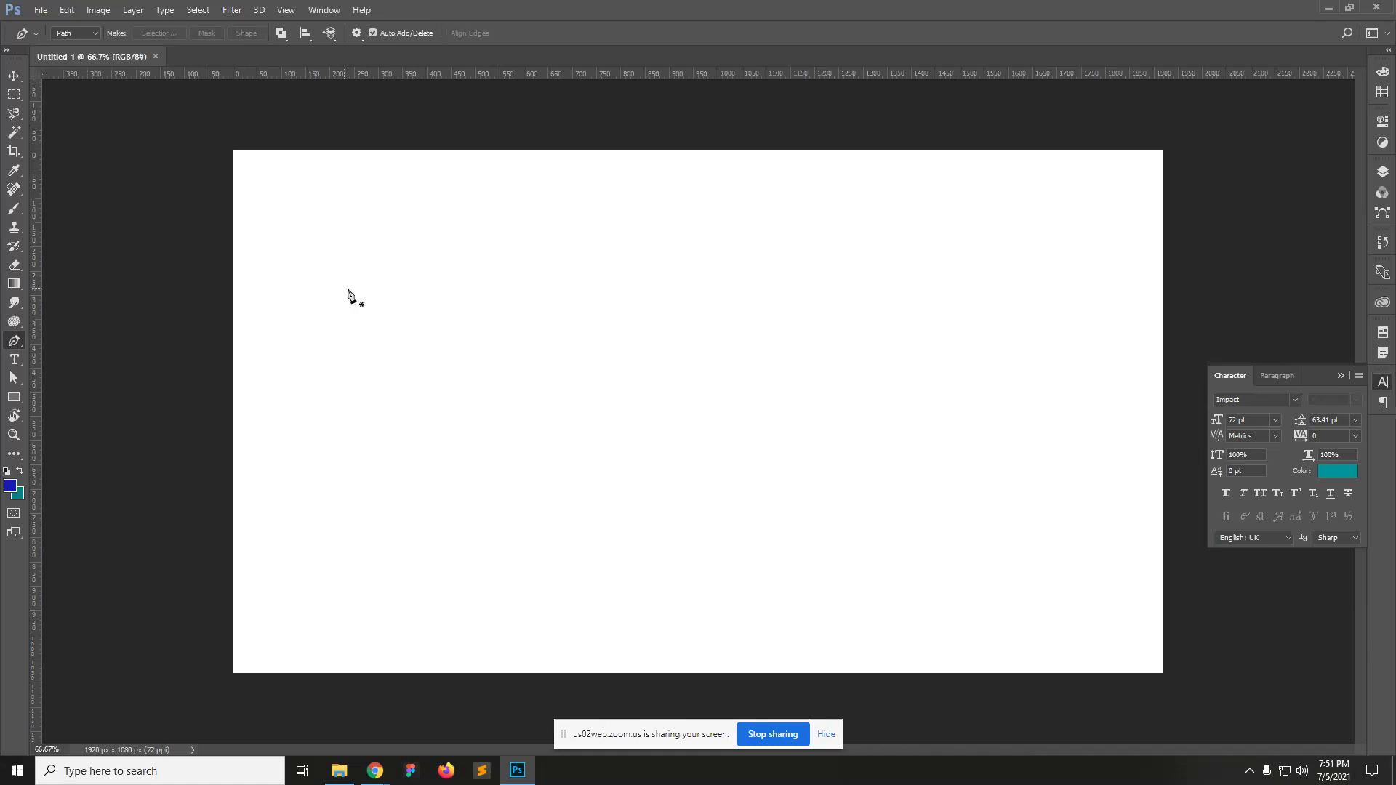
click(375, 280)
click(715, 513)
mouse_move(718, 519)
mouse_down()
mouse_move(813, 694)
mouse_move(716, 515)
mouse_up()
key(ctrl+z)
key(ctrl+z)
Step: Reopen 2.psd from the recent files, dismiss the new library offer, and activate the Move tool
click(41, 10)
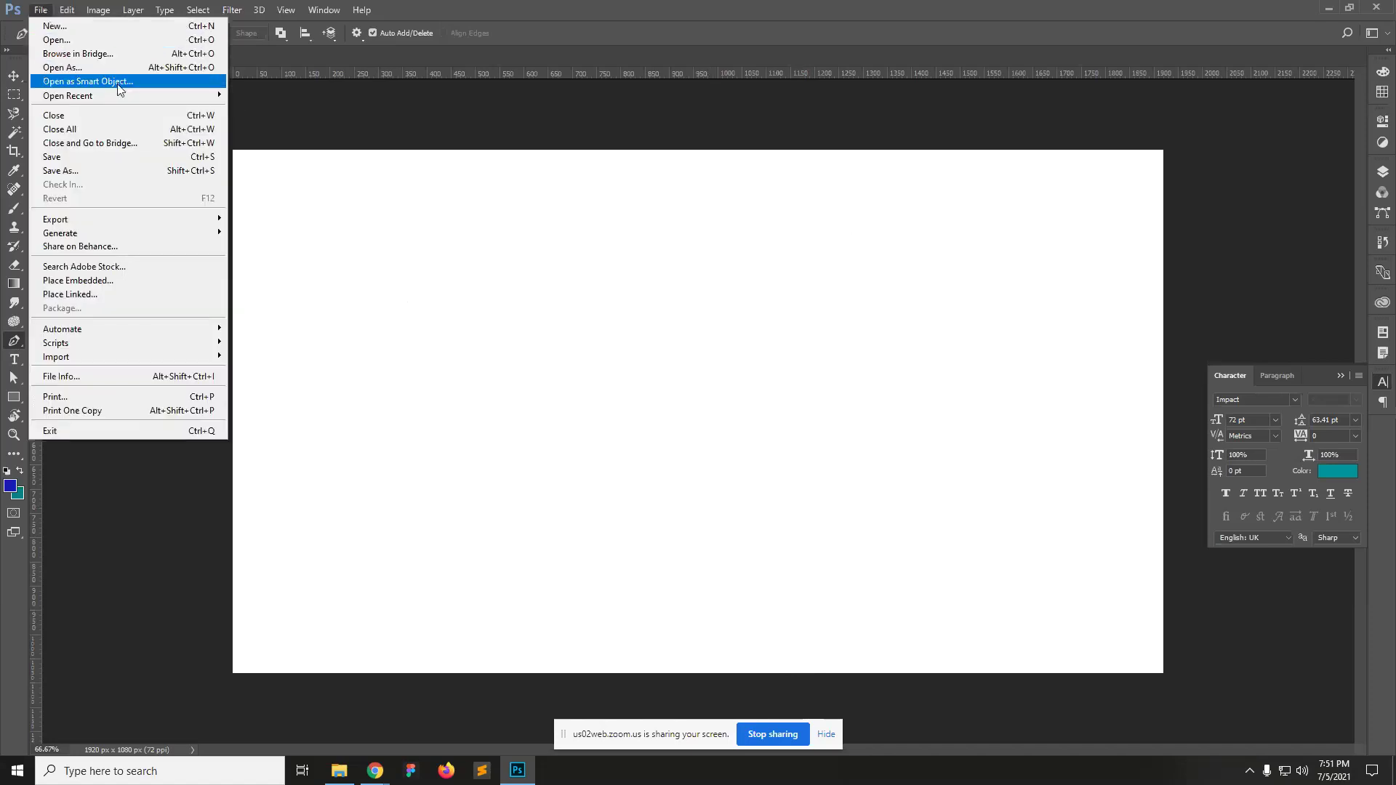
mouse_move(194, 102)
click(257, 95)
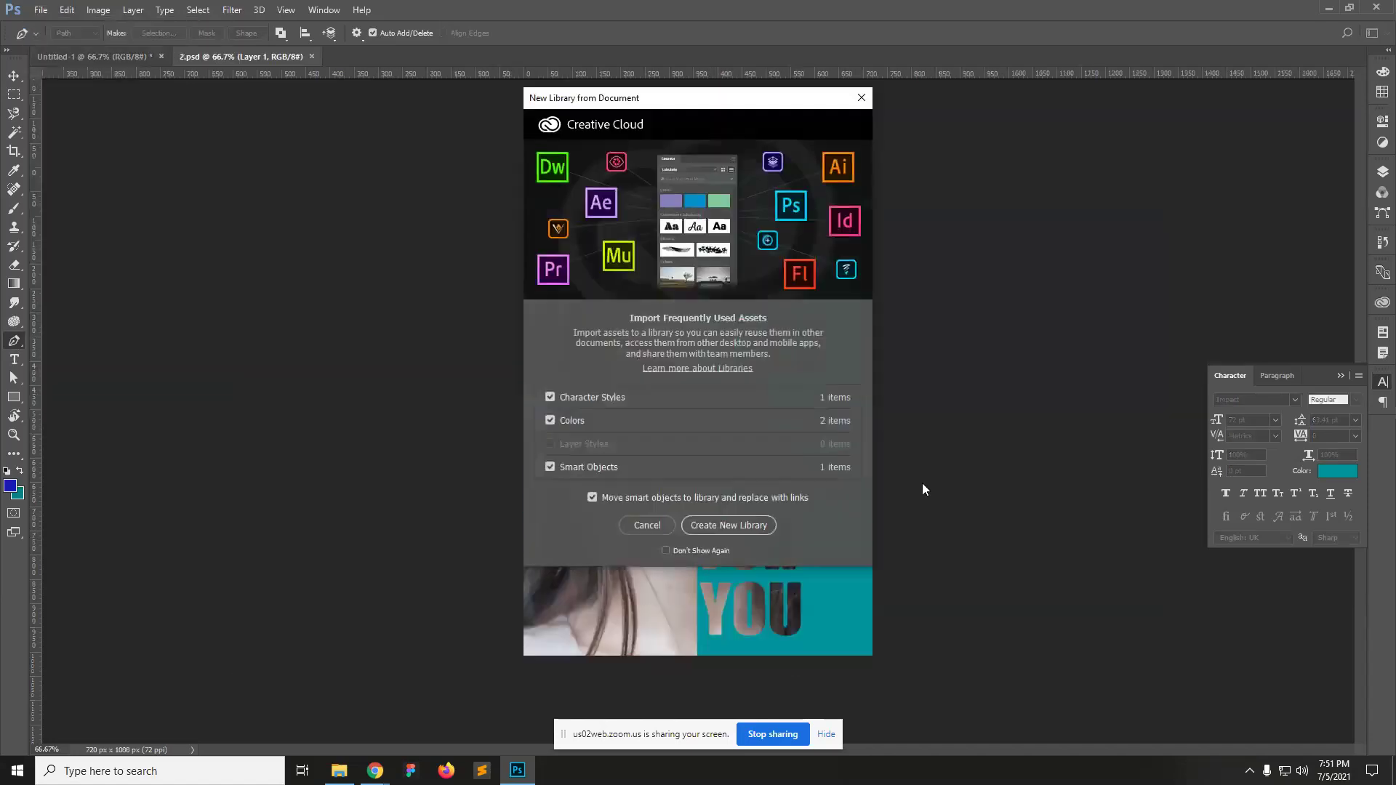
click(858, 101)
key(v)
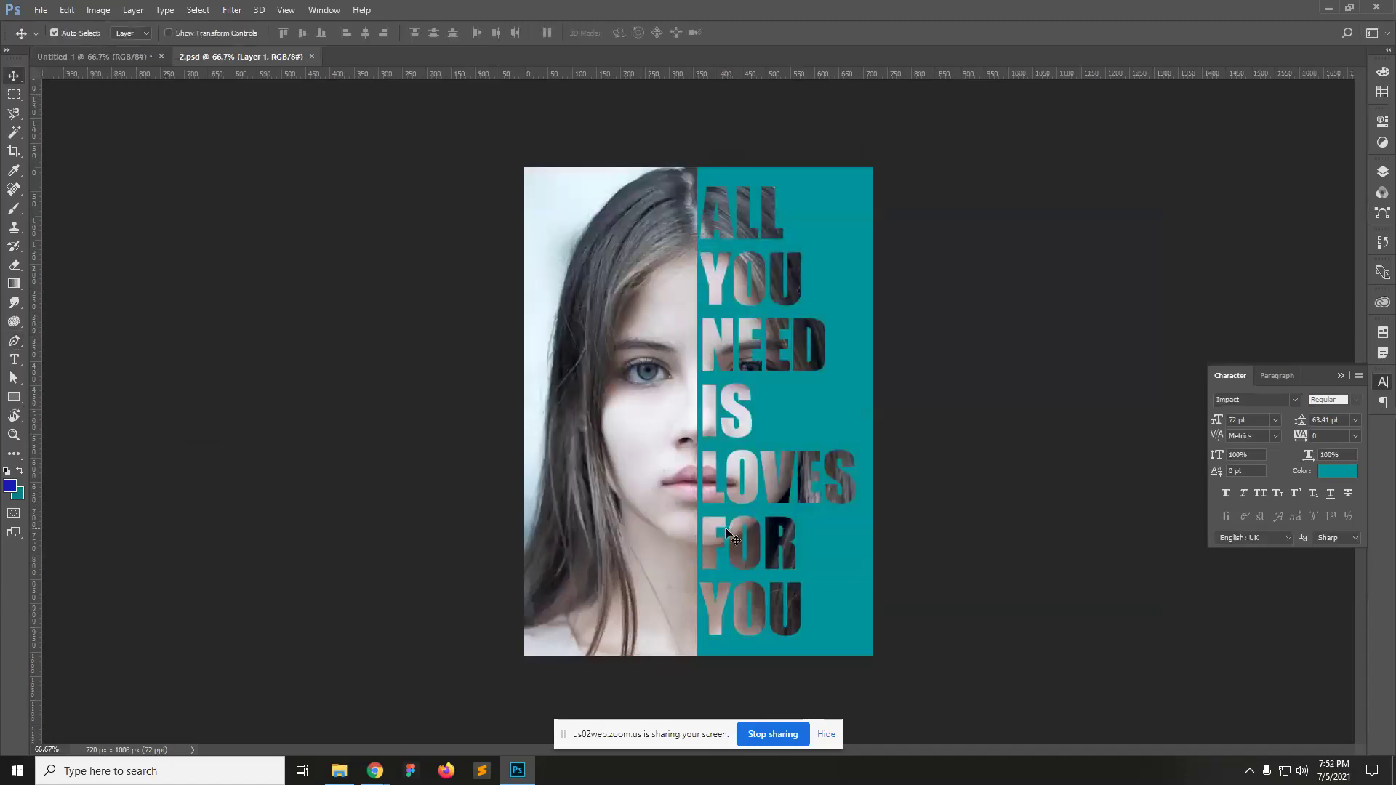
Step: Hide Layer 1, the teal panel with cut-out letters, in 2.psd
click(1382, 173)
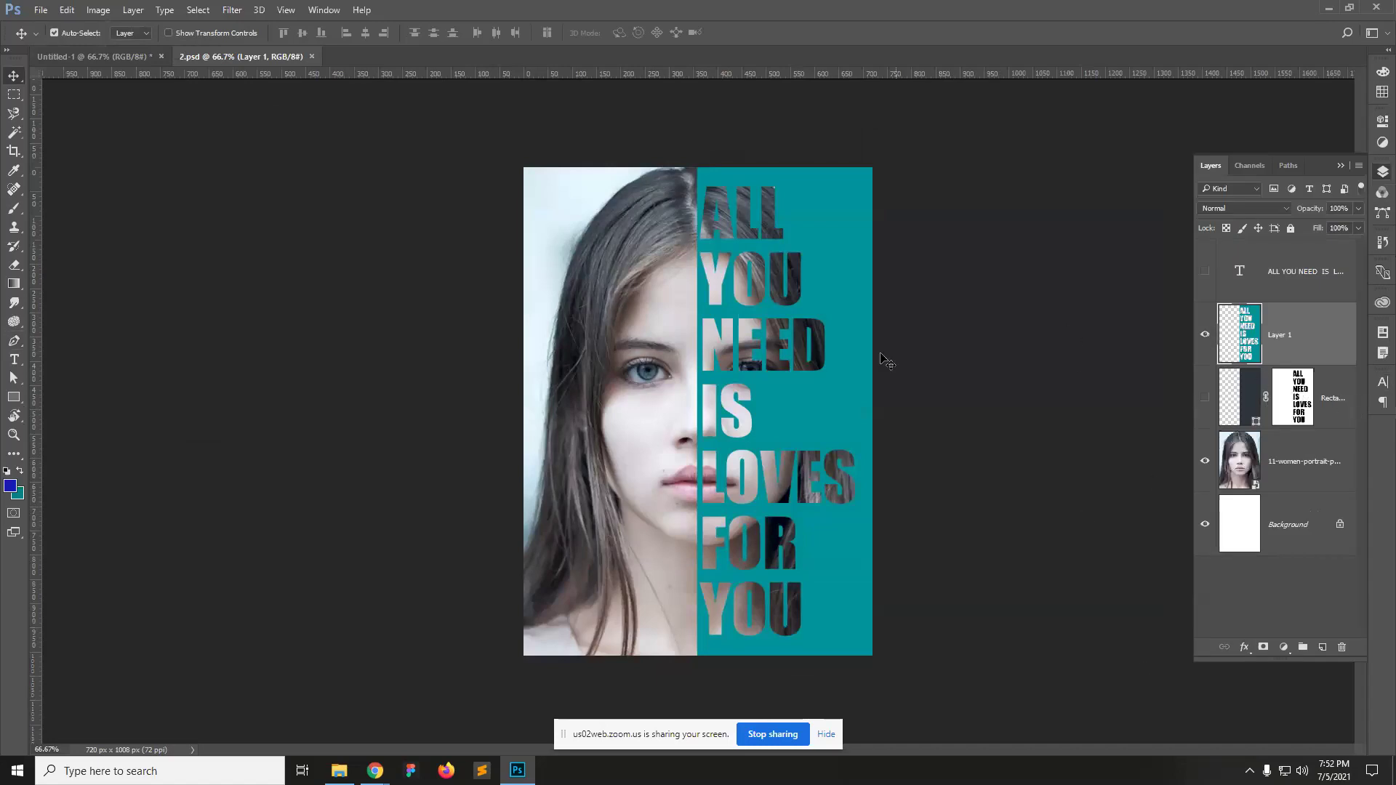
key(ctrl+space)
ctrl+click(708, 325)
ctrl+alt+click(709, 326)
ctrl+click(779, 341)
drag(818, 381, 713, 449)
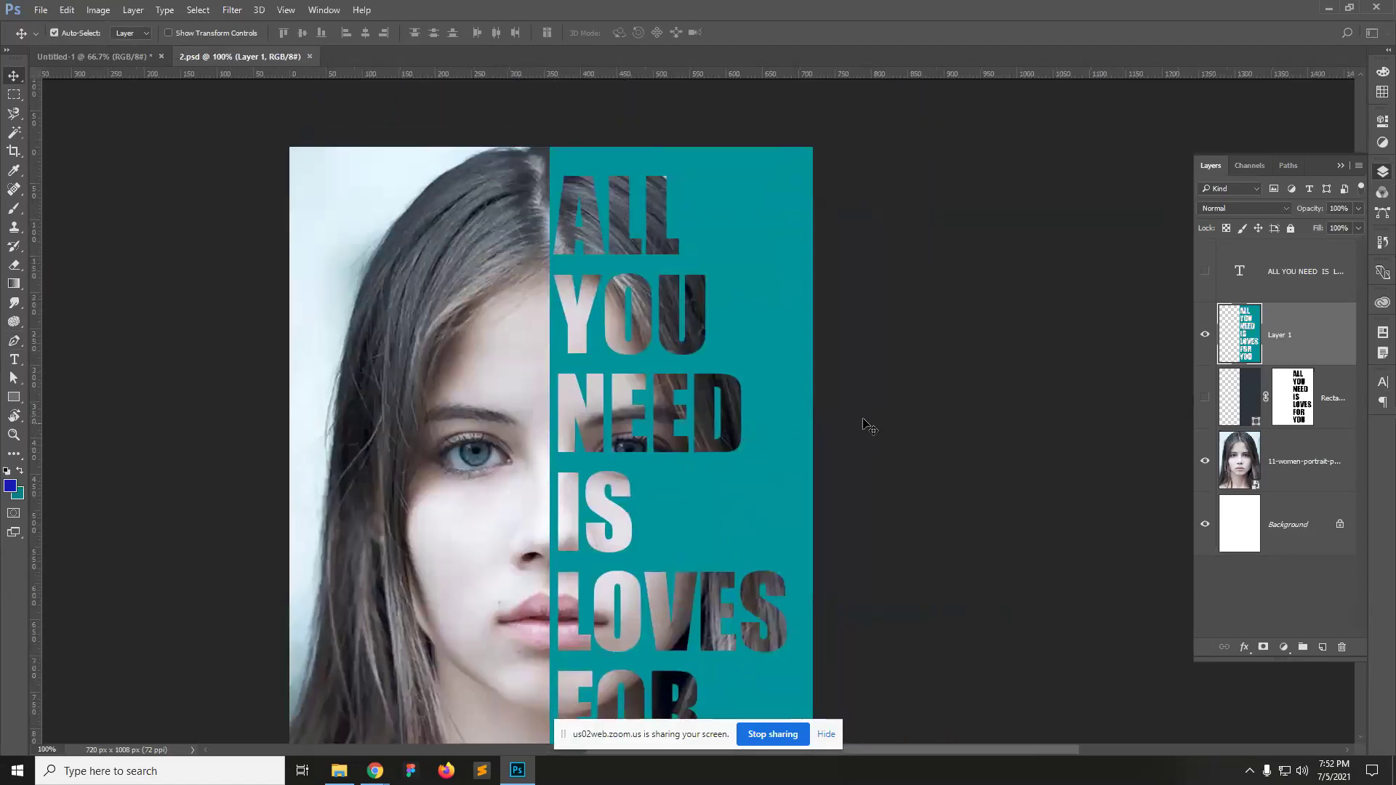
click(1204, 337)
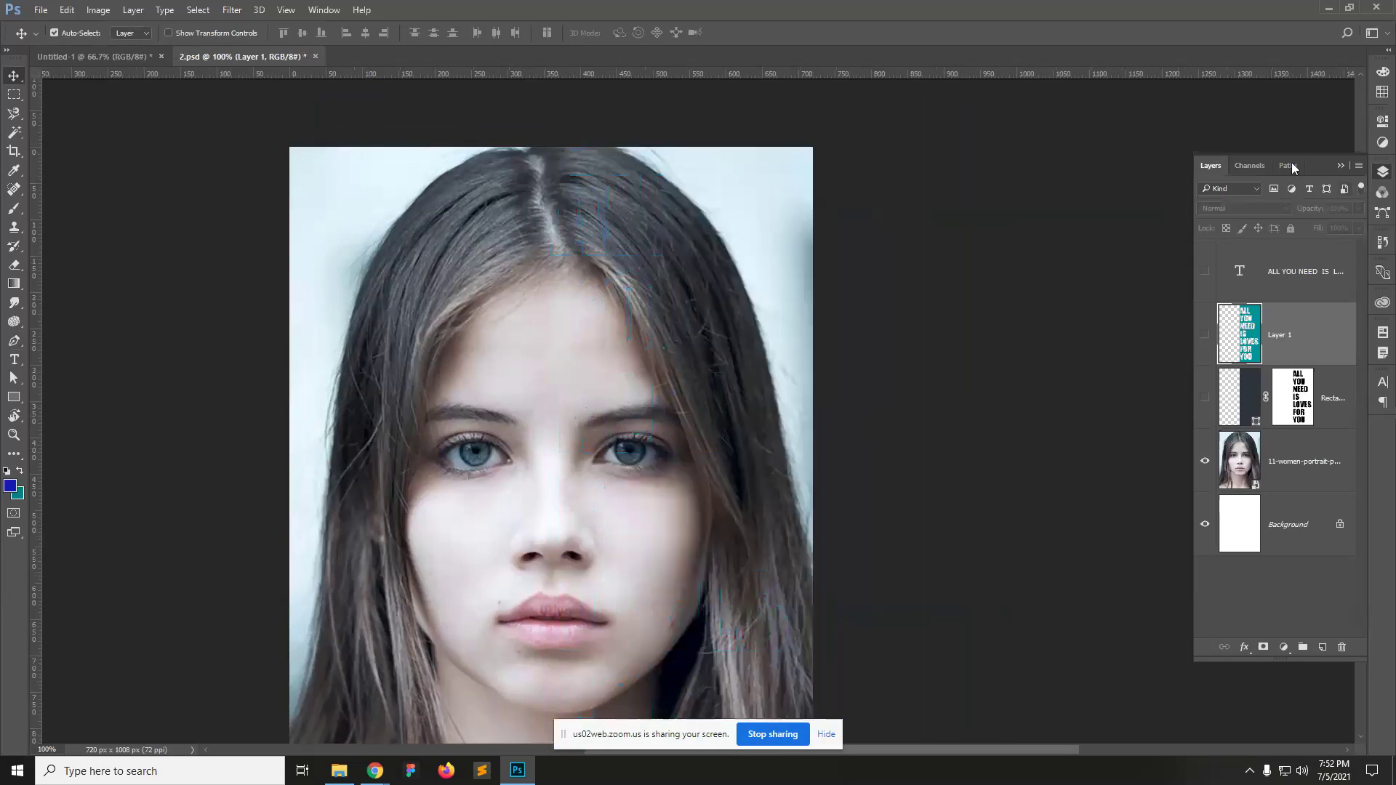
Step: Set the Rectangle tool to Path mode and draw a rectangular path about 437 x 1071 px over the portrait's right half
click(15, 96)
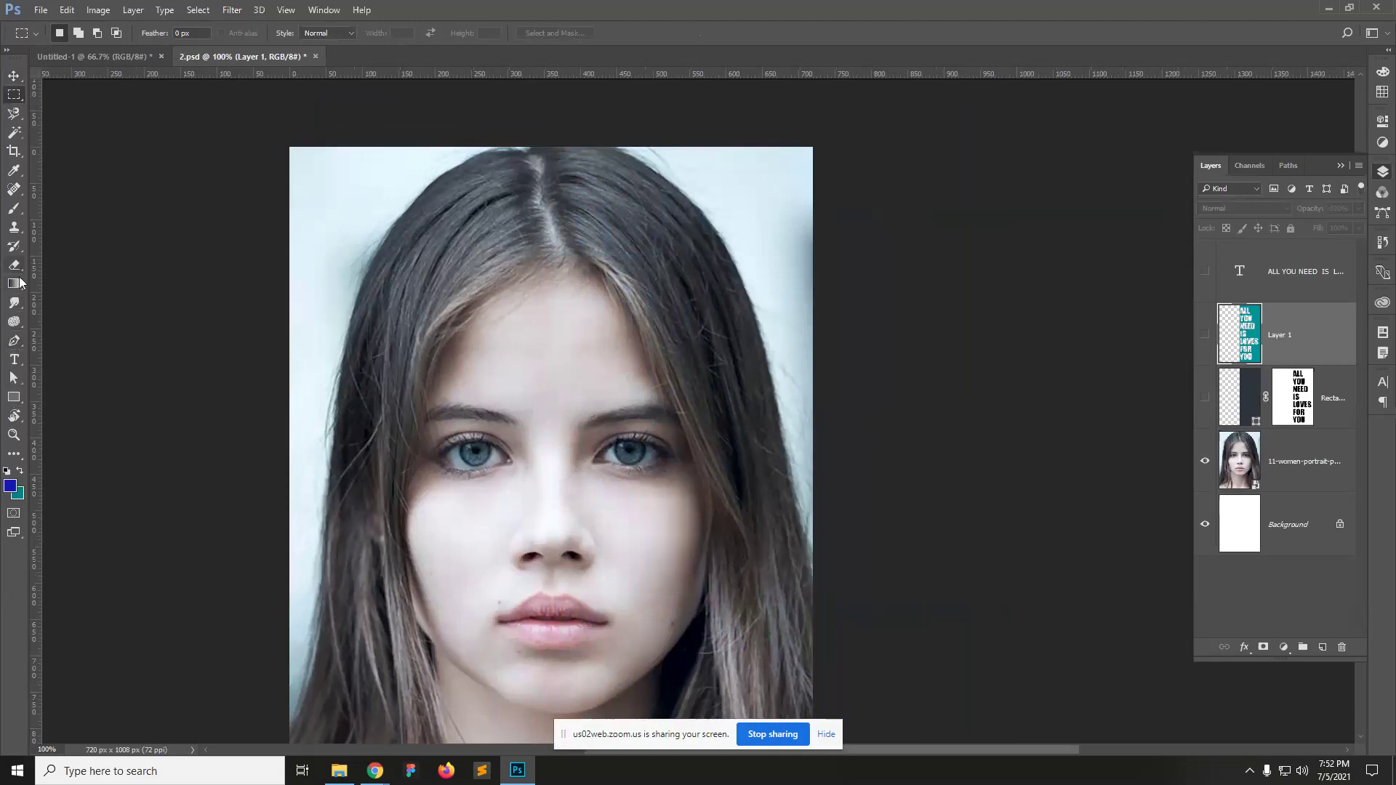
click(15, 398)
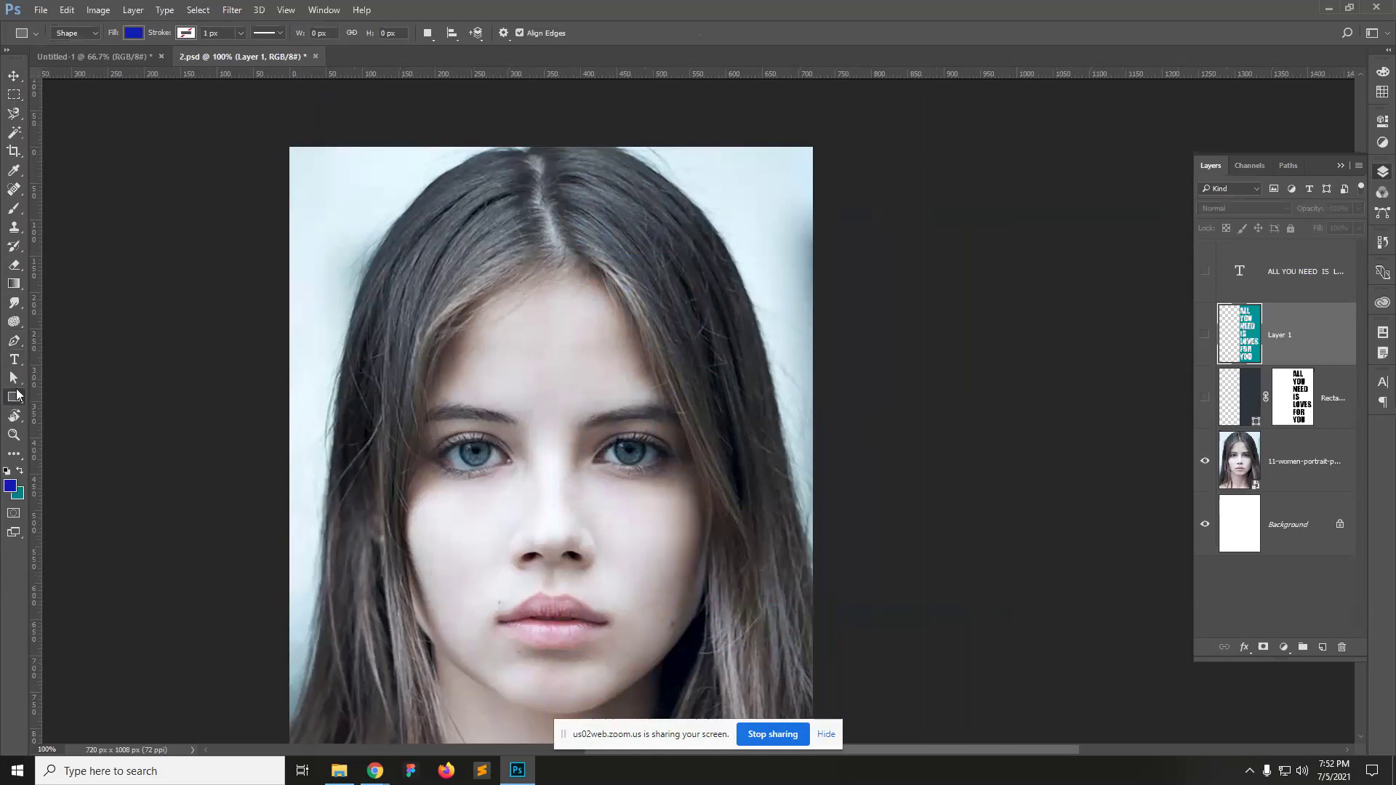
click(83, 33)
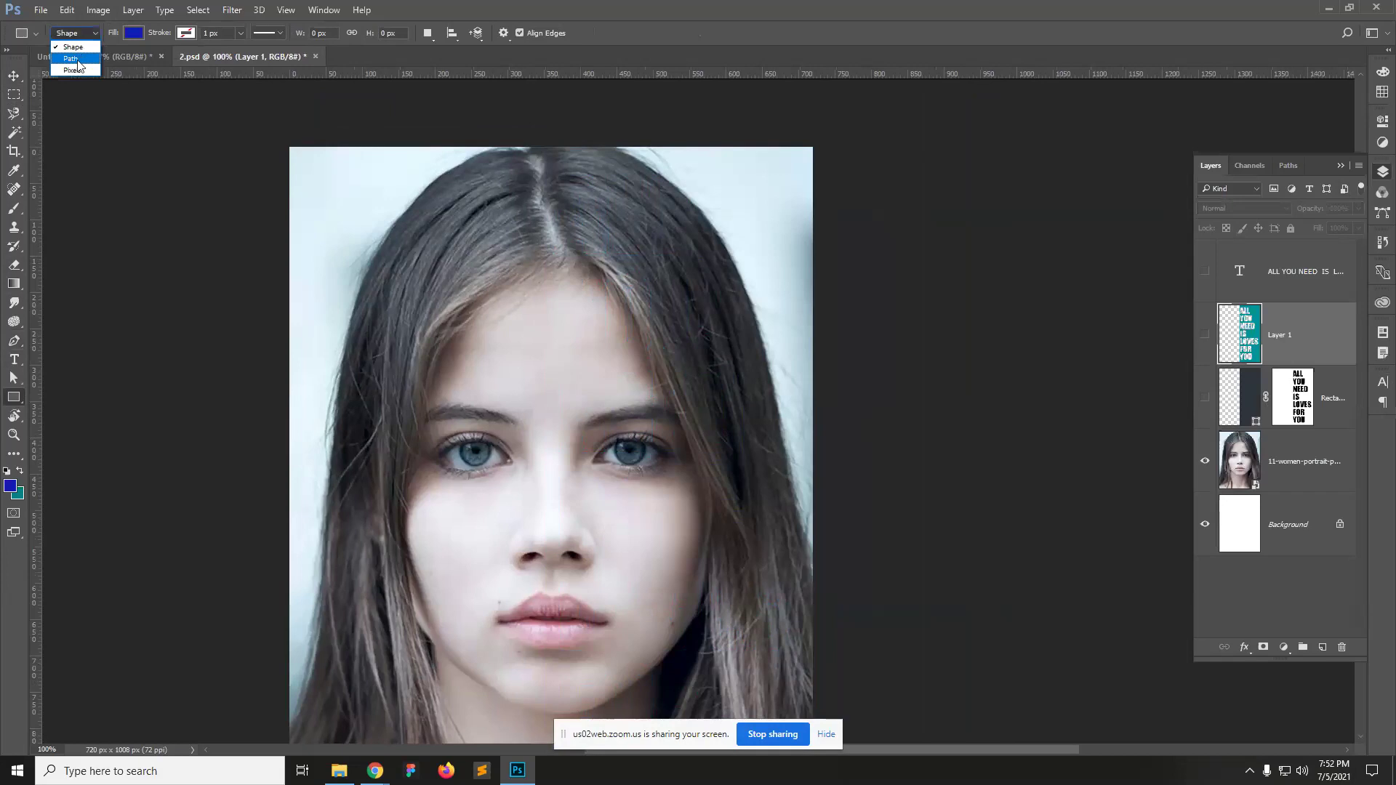
click(1298, 165)
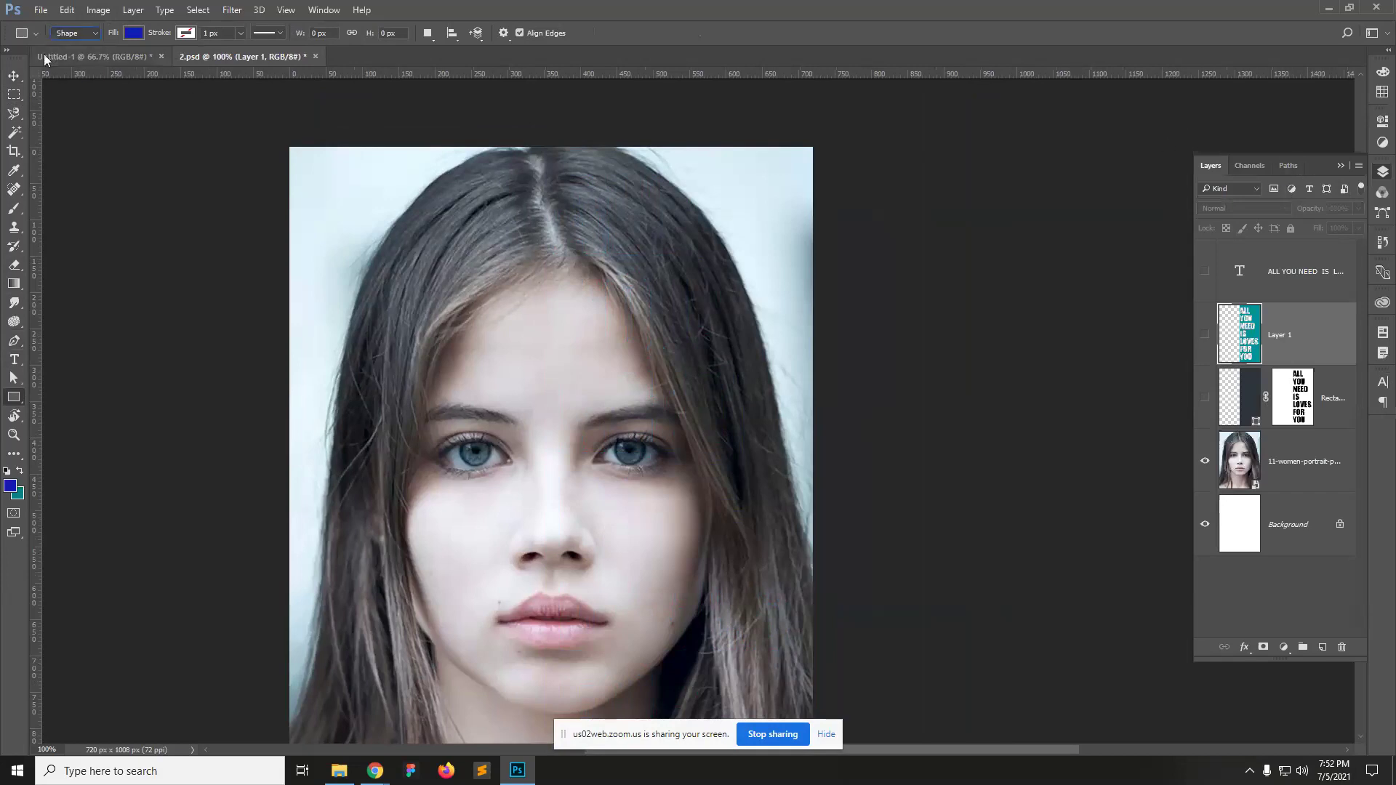
drag(658, 494, 681, 498)
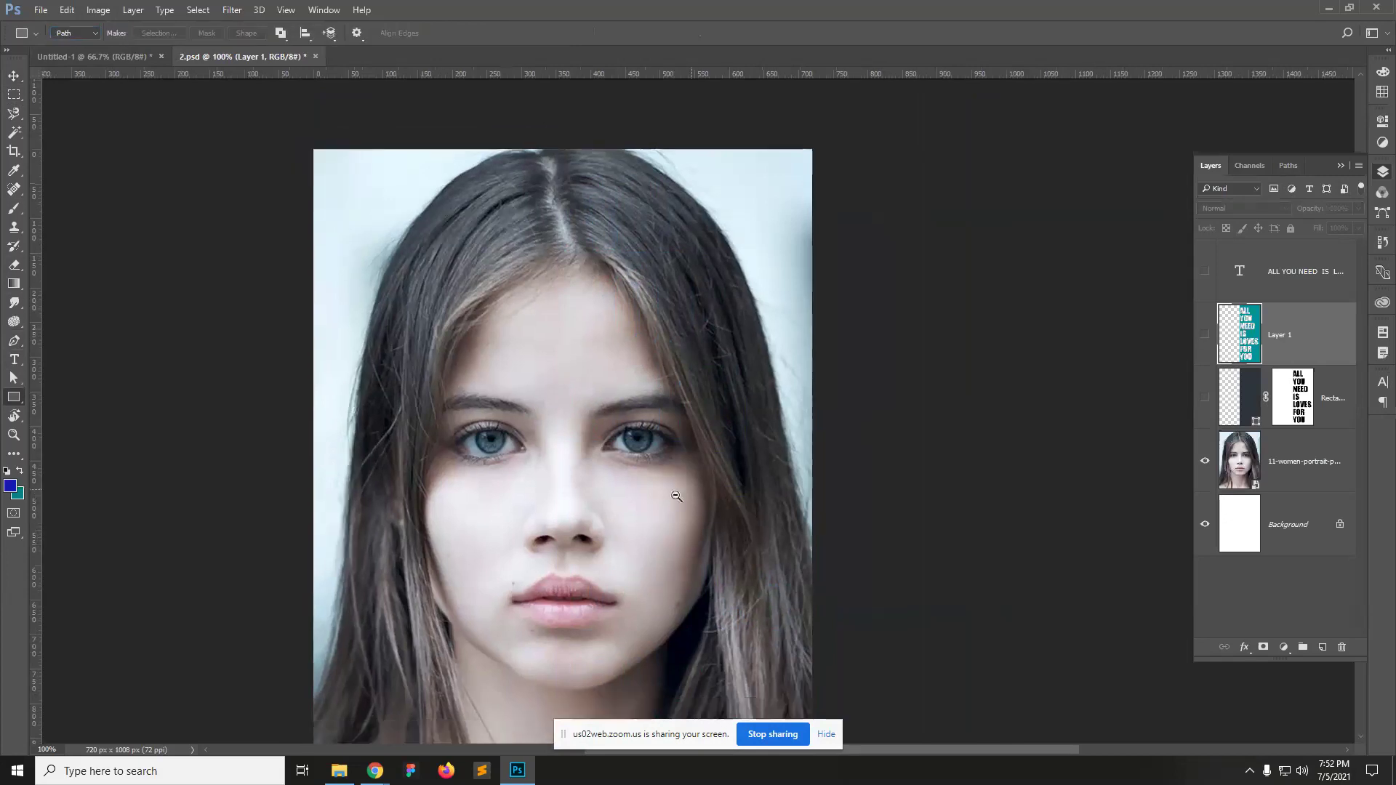
key(ctrl+minus)
drag(693, 158, 905, 678)
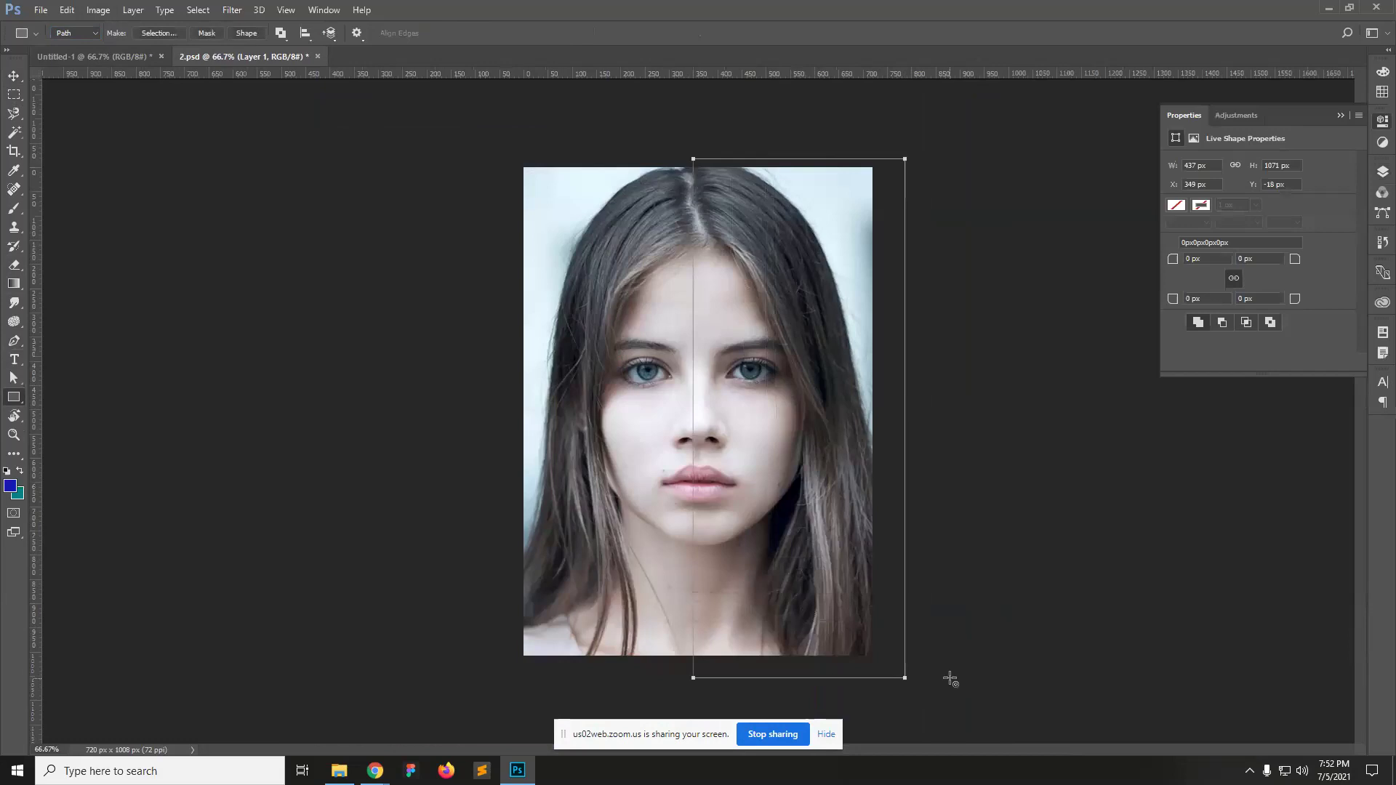
Step: Add an empty layer above the masked rectangle layer and delete the rectangular path, accepting its conversion to a regular path
click(1383, 171)
click(1341, 402)
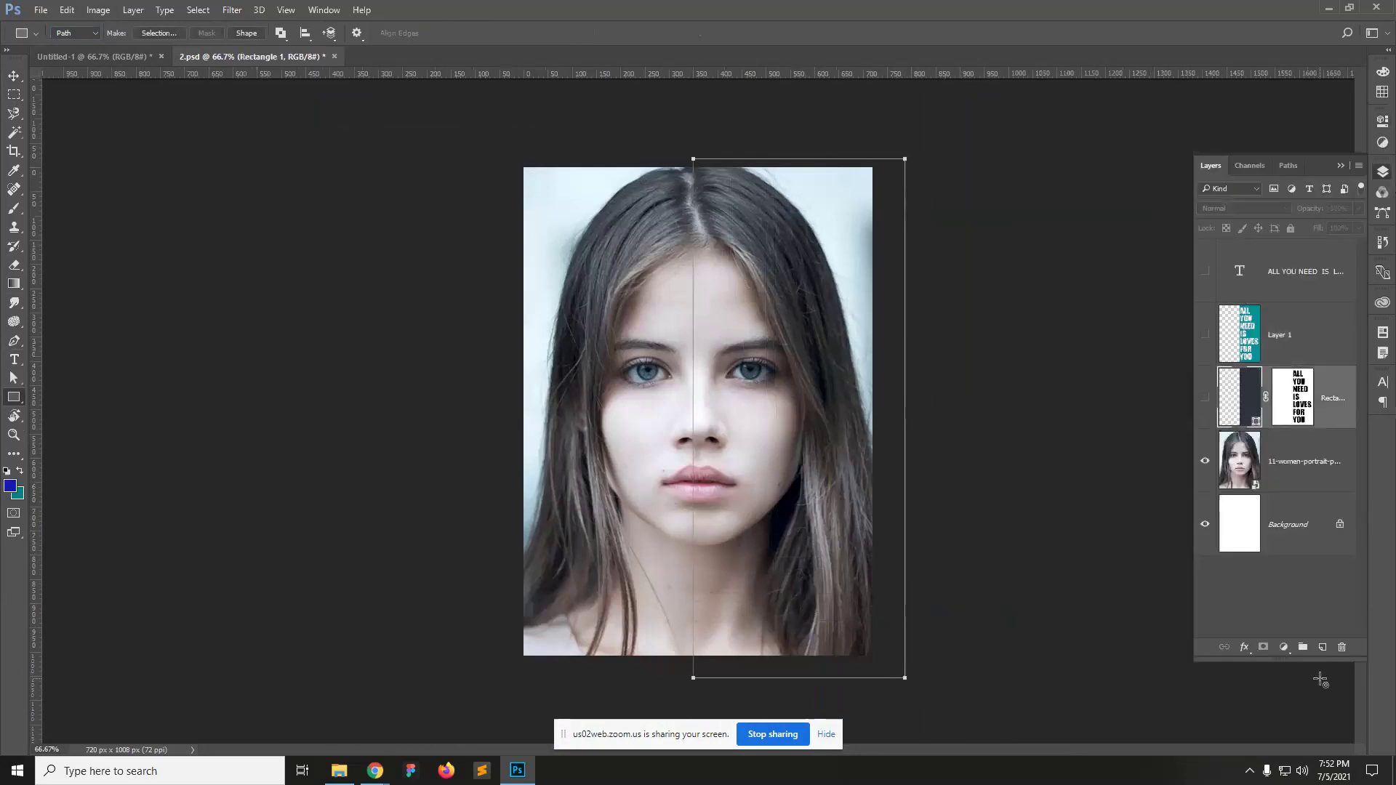
click(1323, 647)
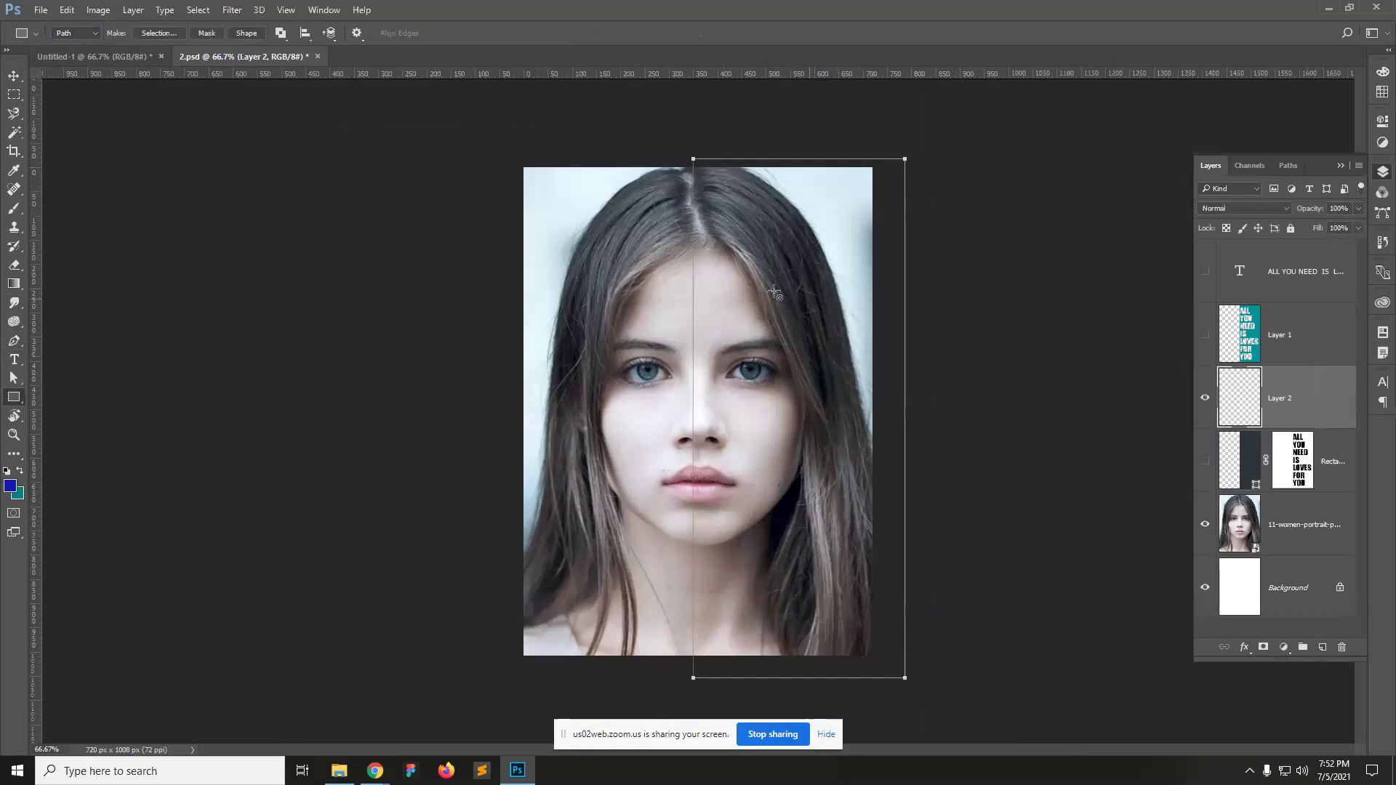
click(14, 75)
click(904, 260)
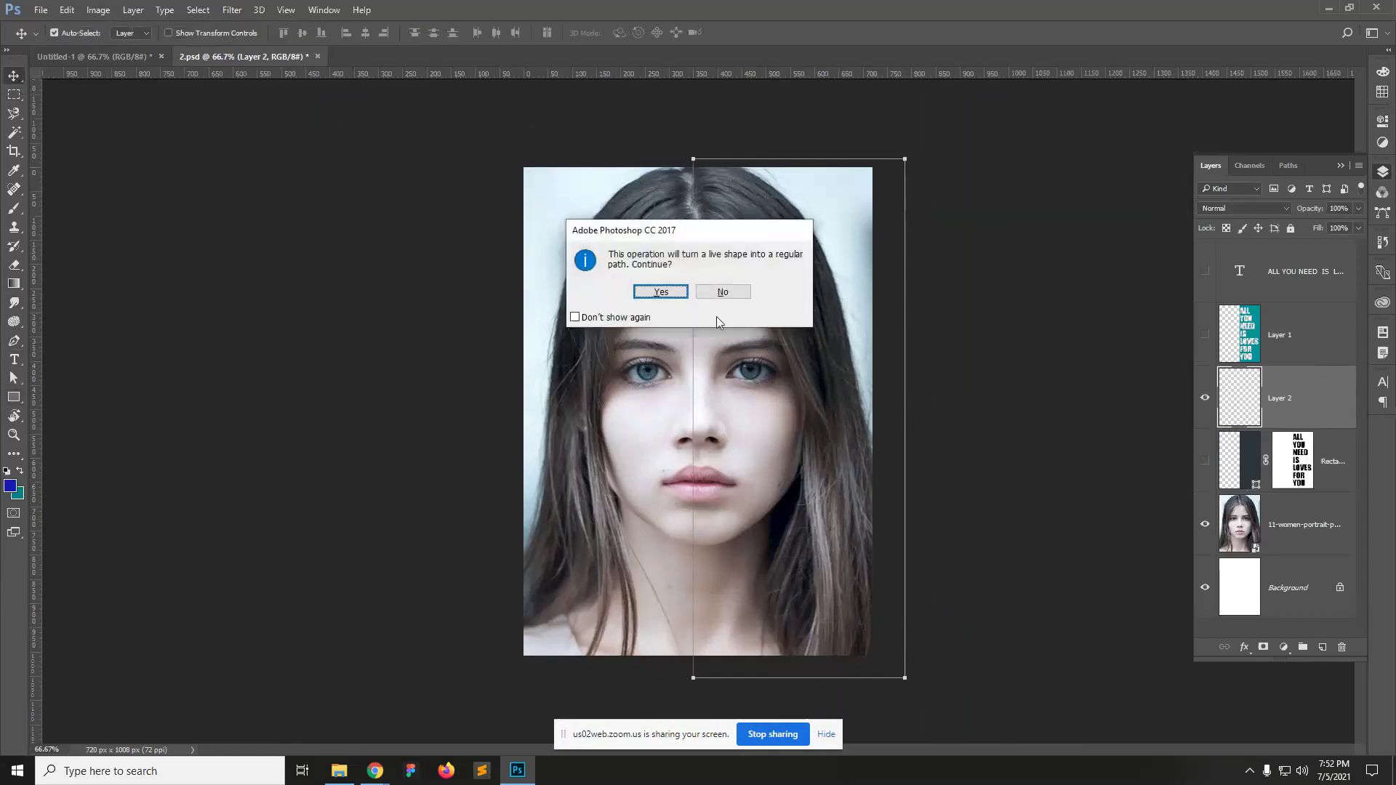
click(663, 293)
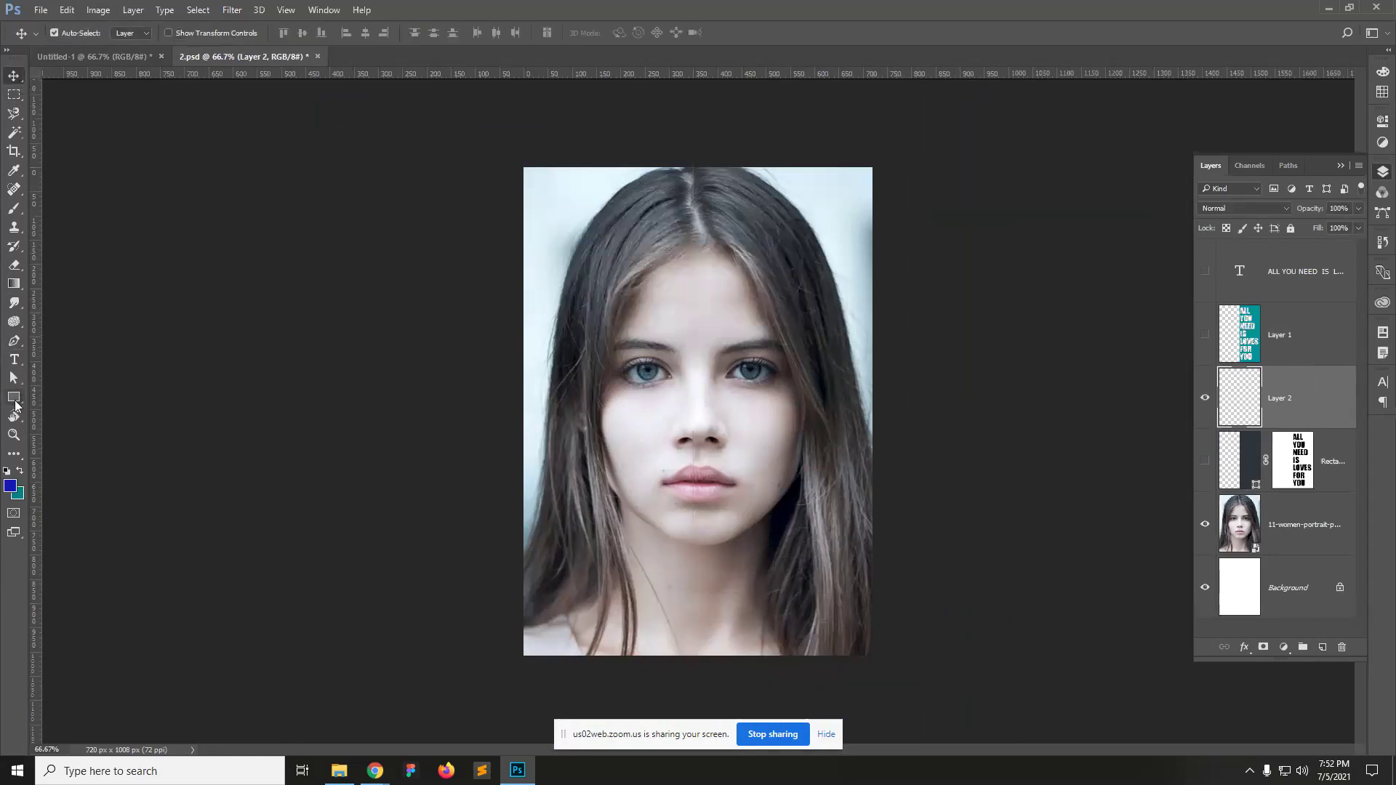
Step: Set the Rectangle tool to Shape mode and draw a blue rectangle about 383 x 1094 px over the portrait's right half
click(16, 397)
click(75, 33)
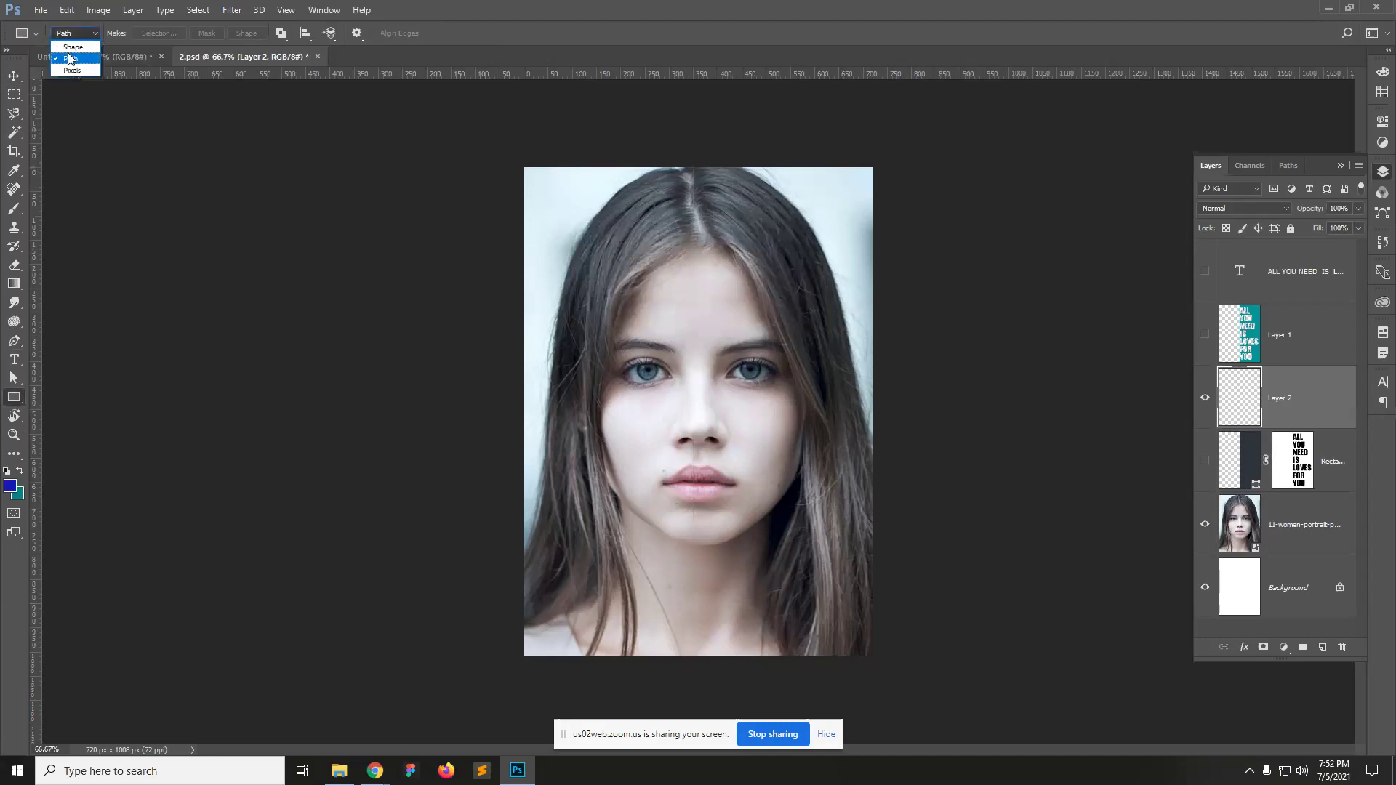
click(70, 42)
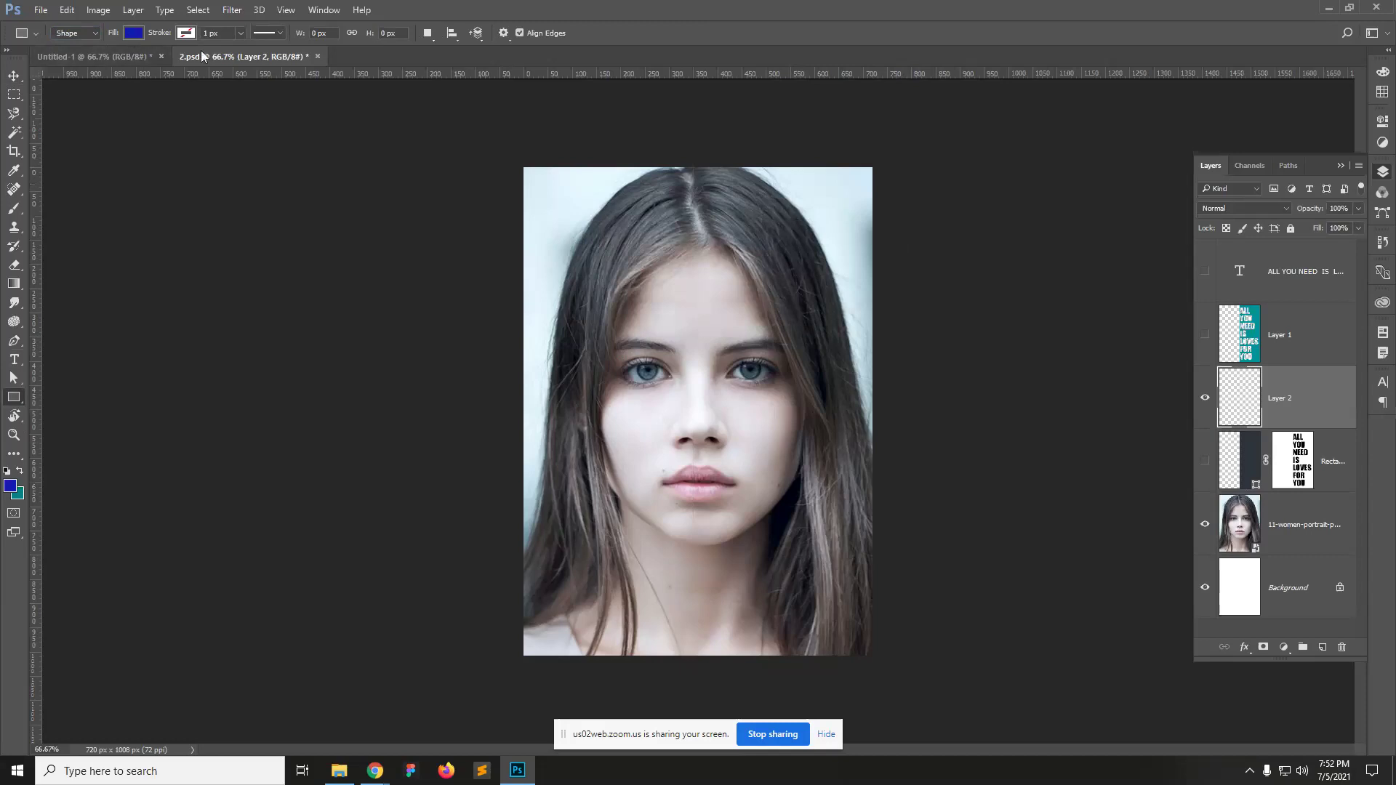
drag(711, 164, 893, 690)
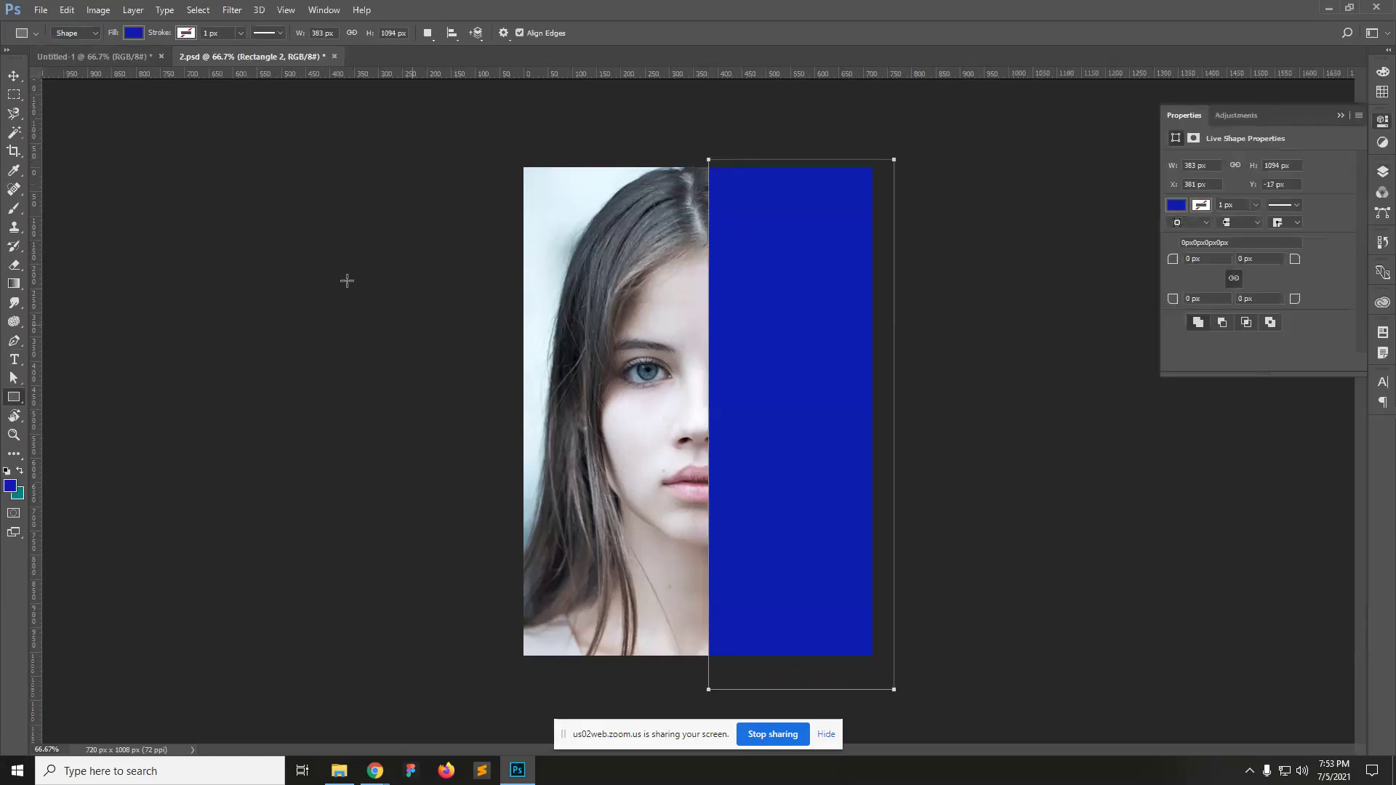
click(80, 34)
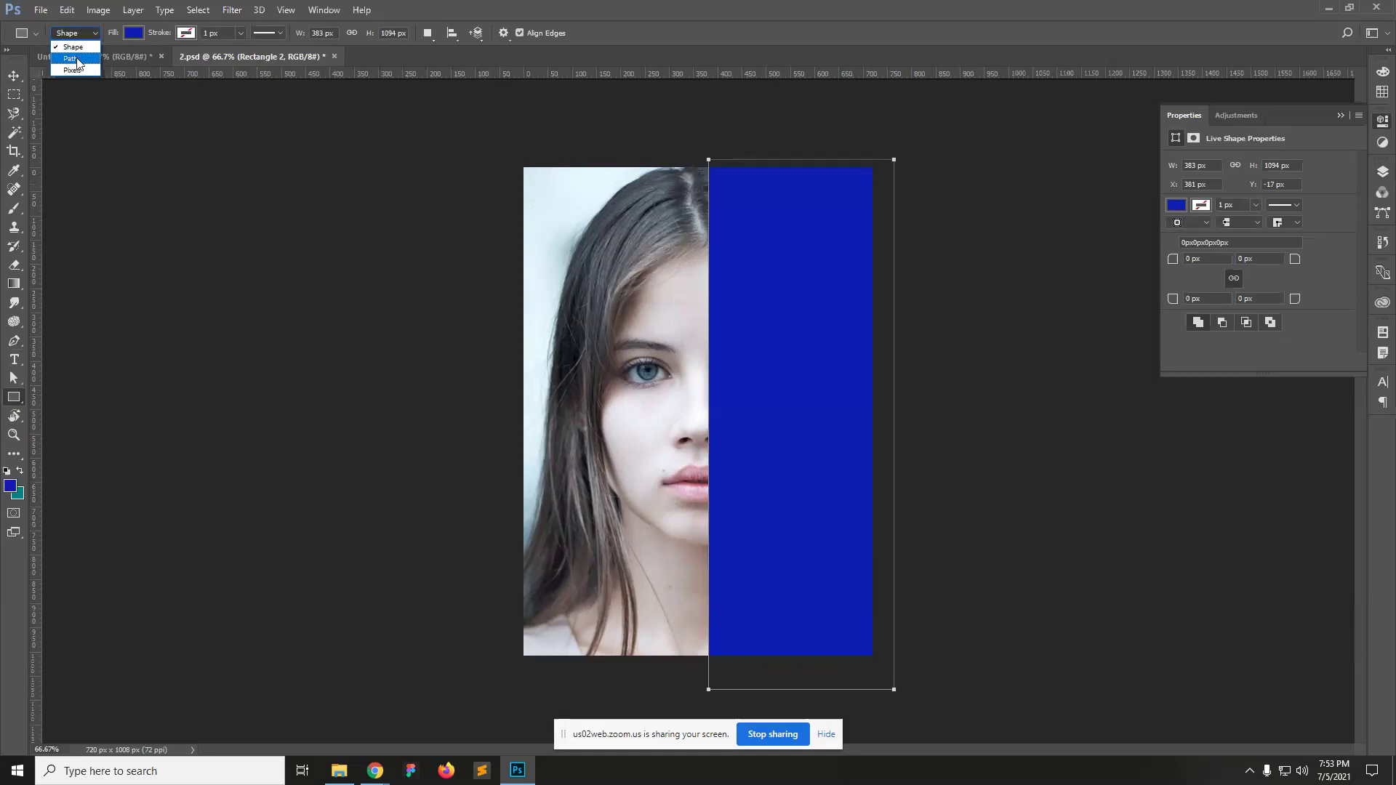
key(Escape)
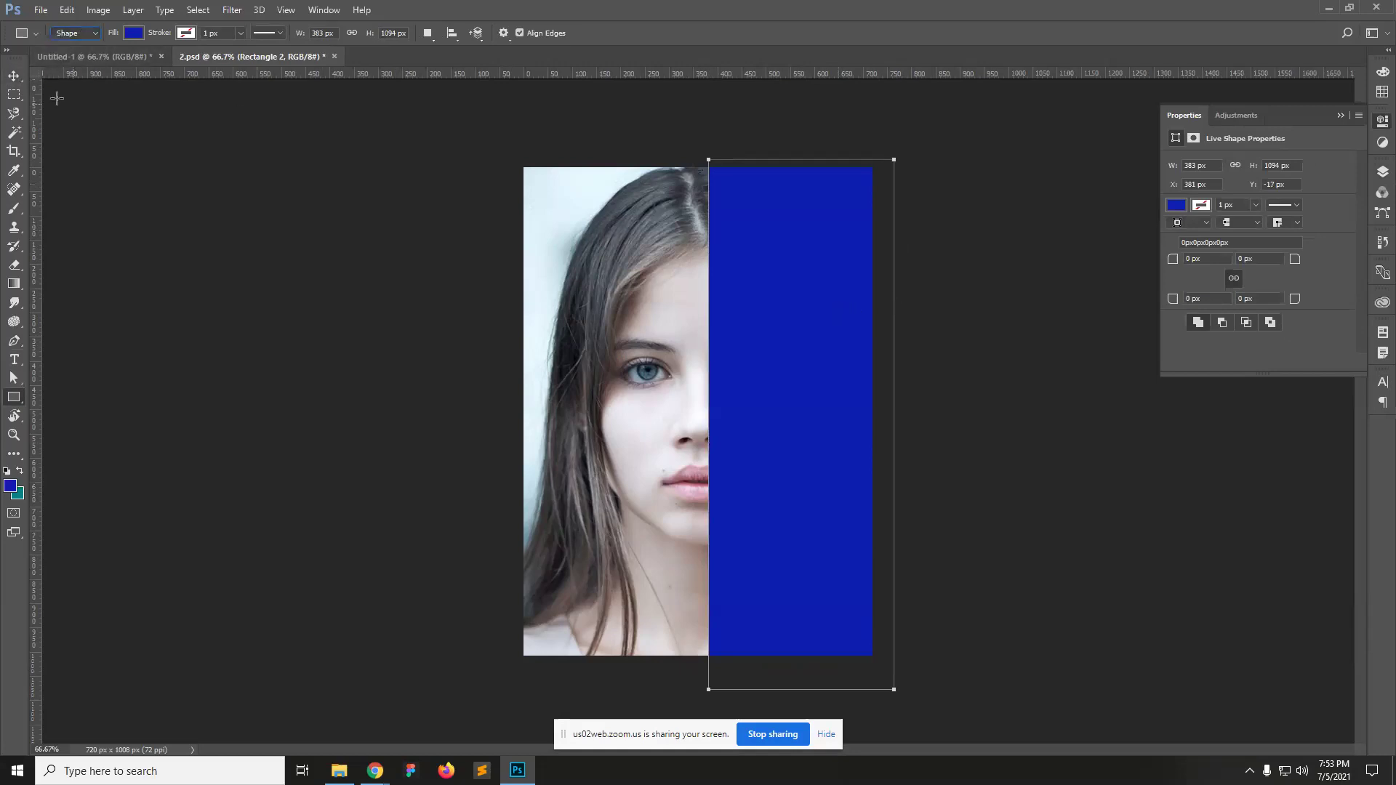
Step: Move the blue rectangle so its left edge sits on the canvas's vertical centre at X 360 px
click(14, 76)
drag(805, 336, 801, 336)
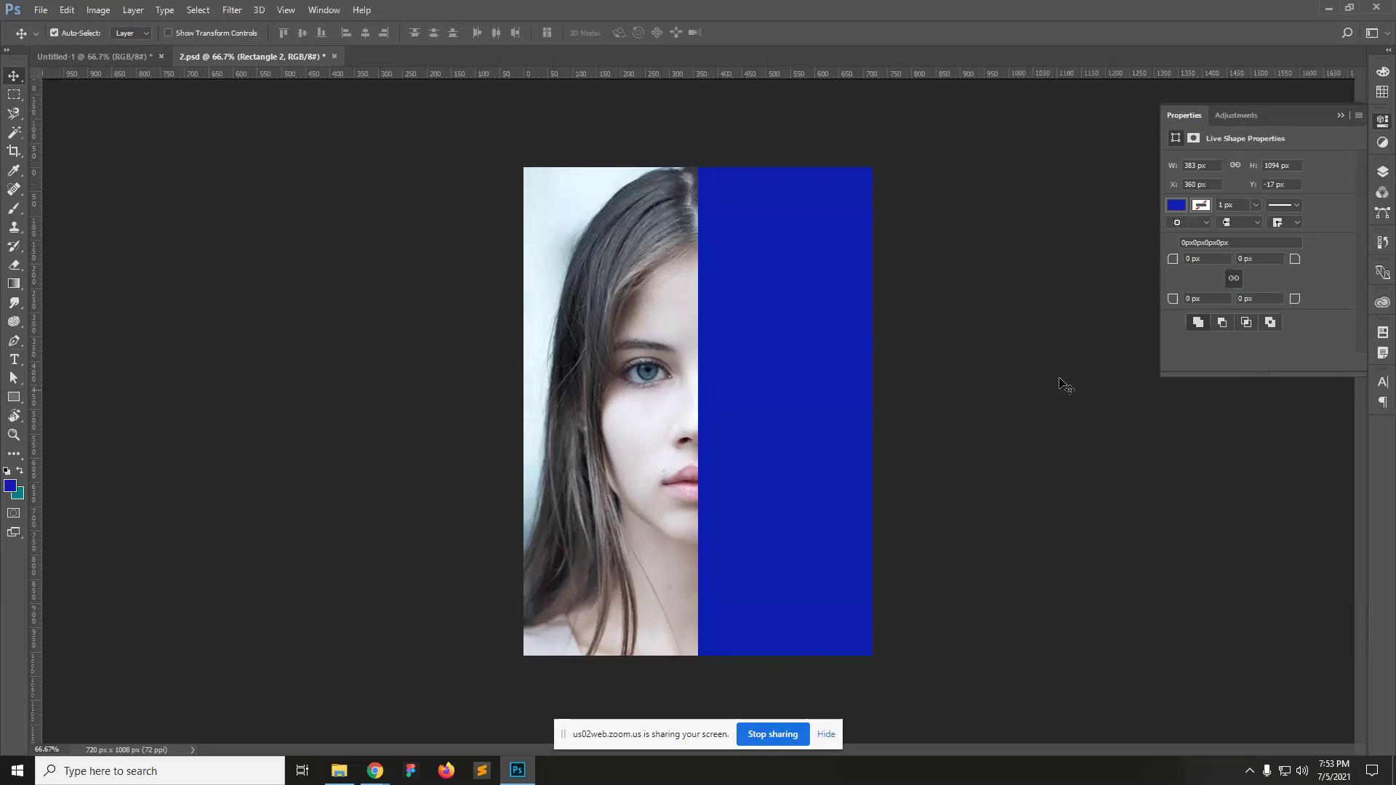
click(1382, 172)
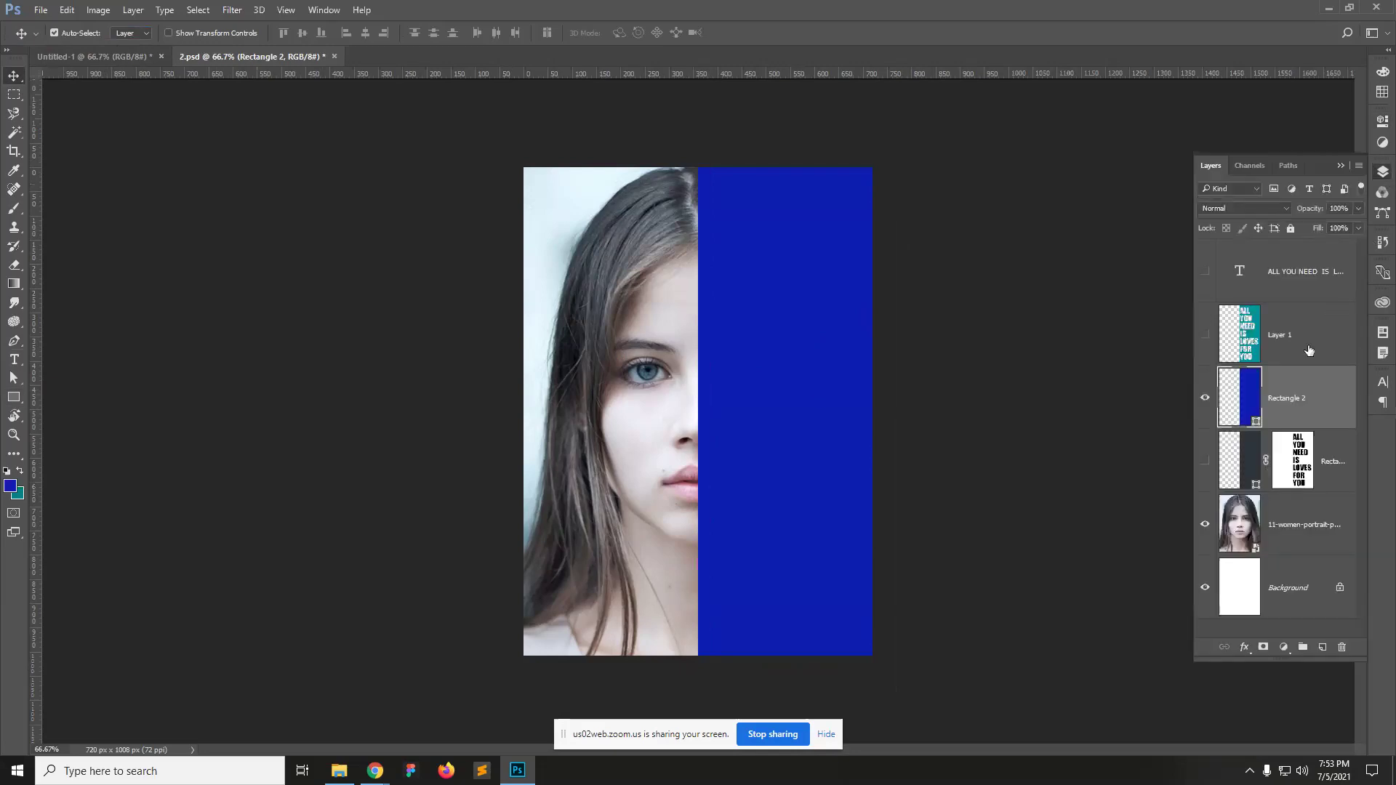
key(ctrl+alt+space)
ctrl+alt+click(566, 463)
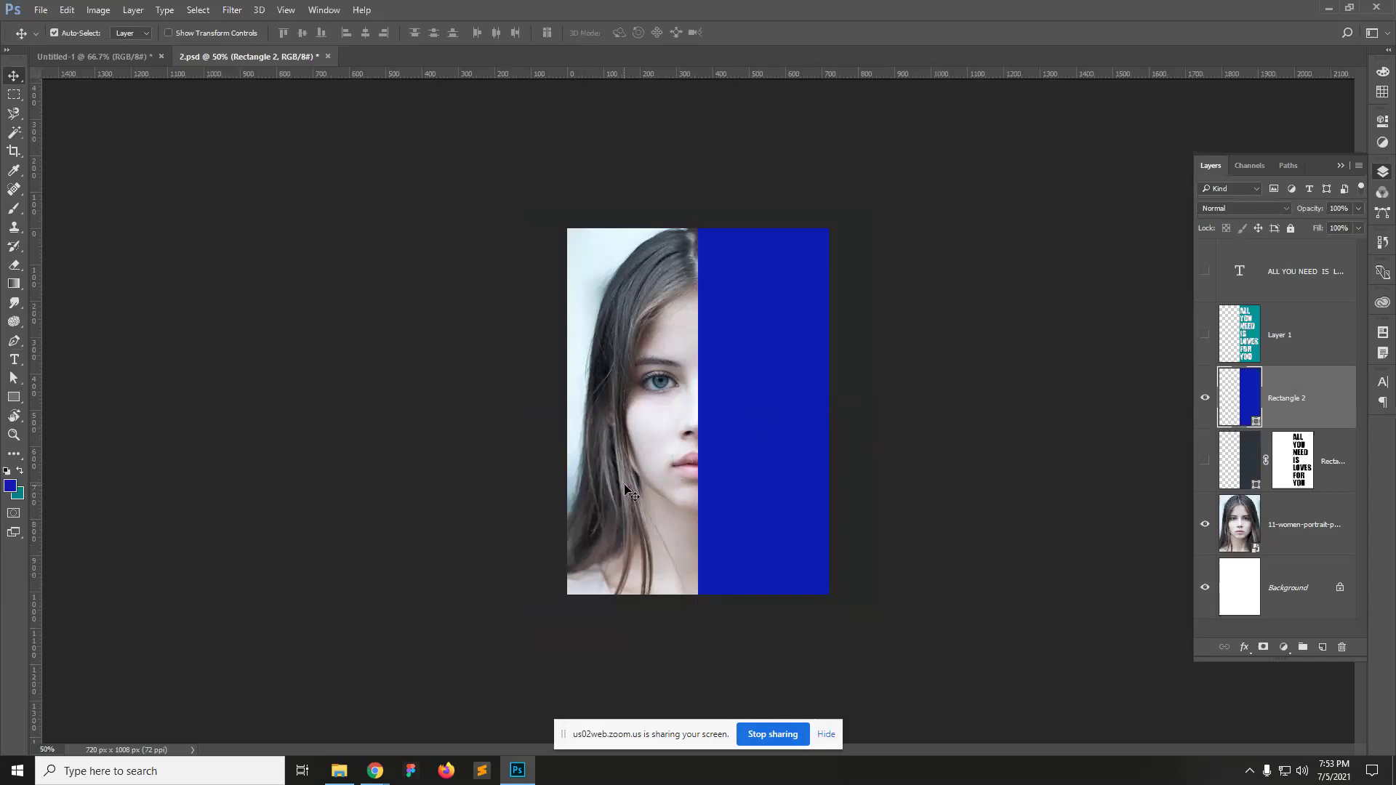
key(ctrl+minus)
key(ctrl+plus)
key(ctrl+plus)
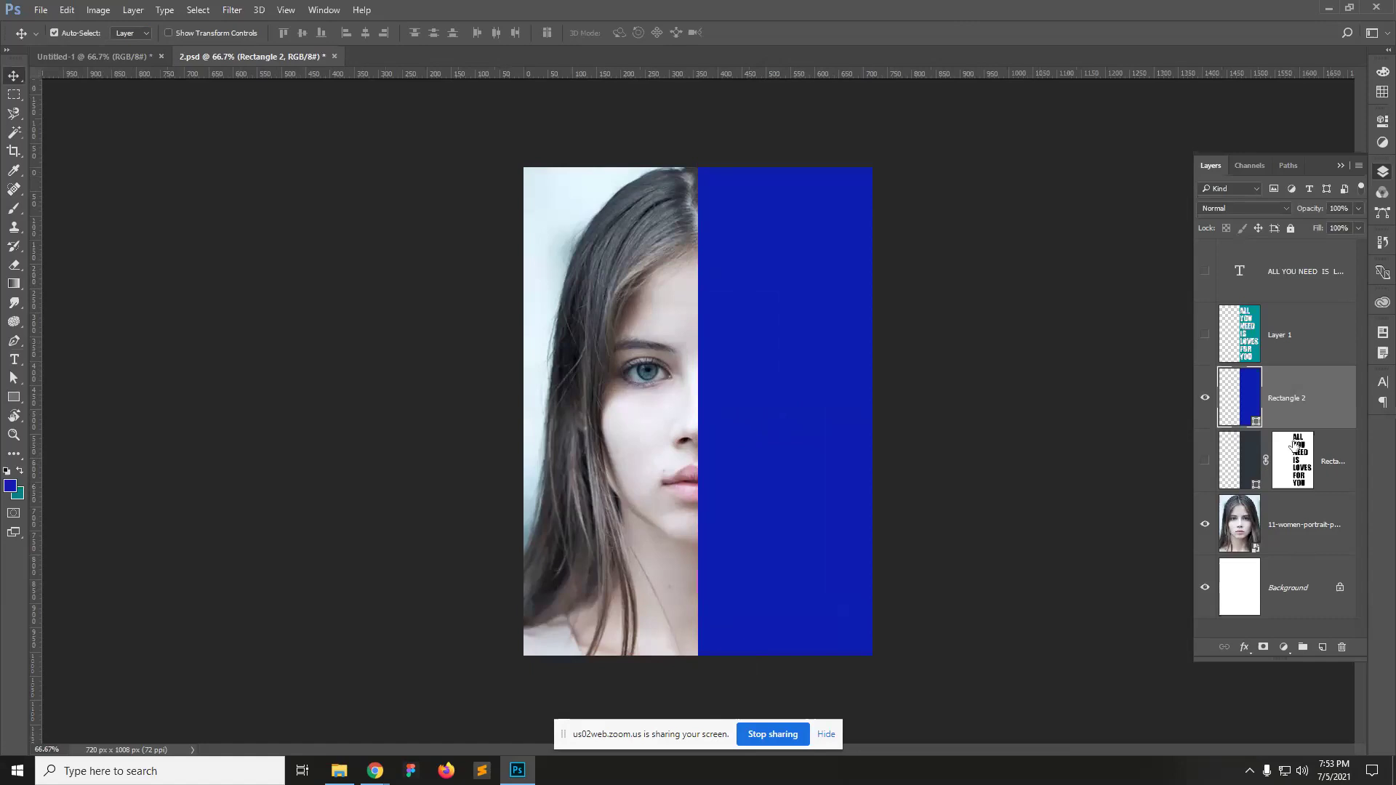
Step: Show the ALL YOU NEED IS LOVES FOR YOU text layer, load its letters as a selection, and deselect
click(1204, 271)
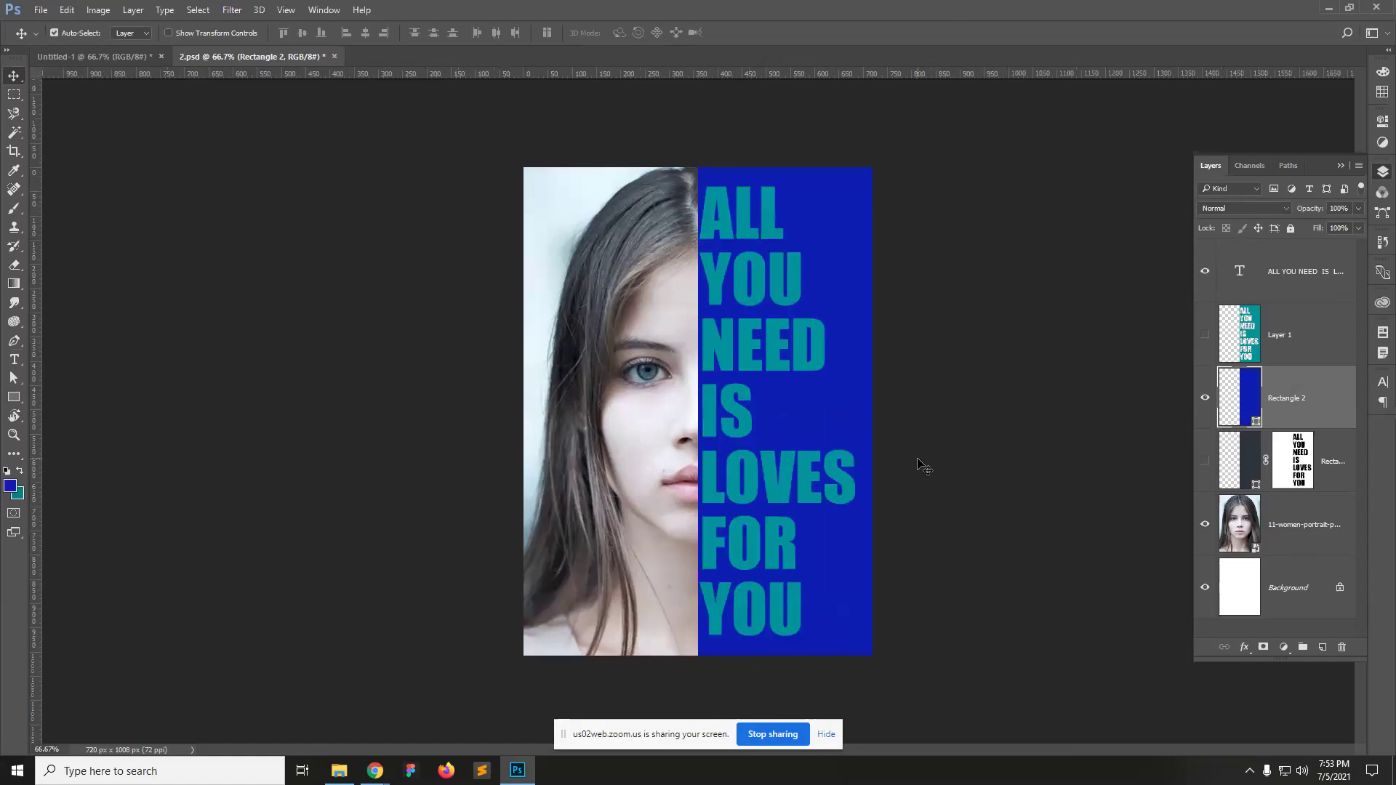
click(1305, 284)
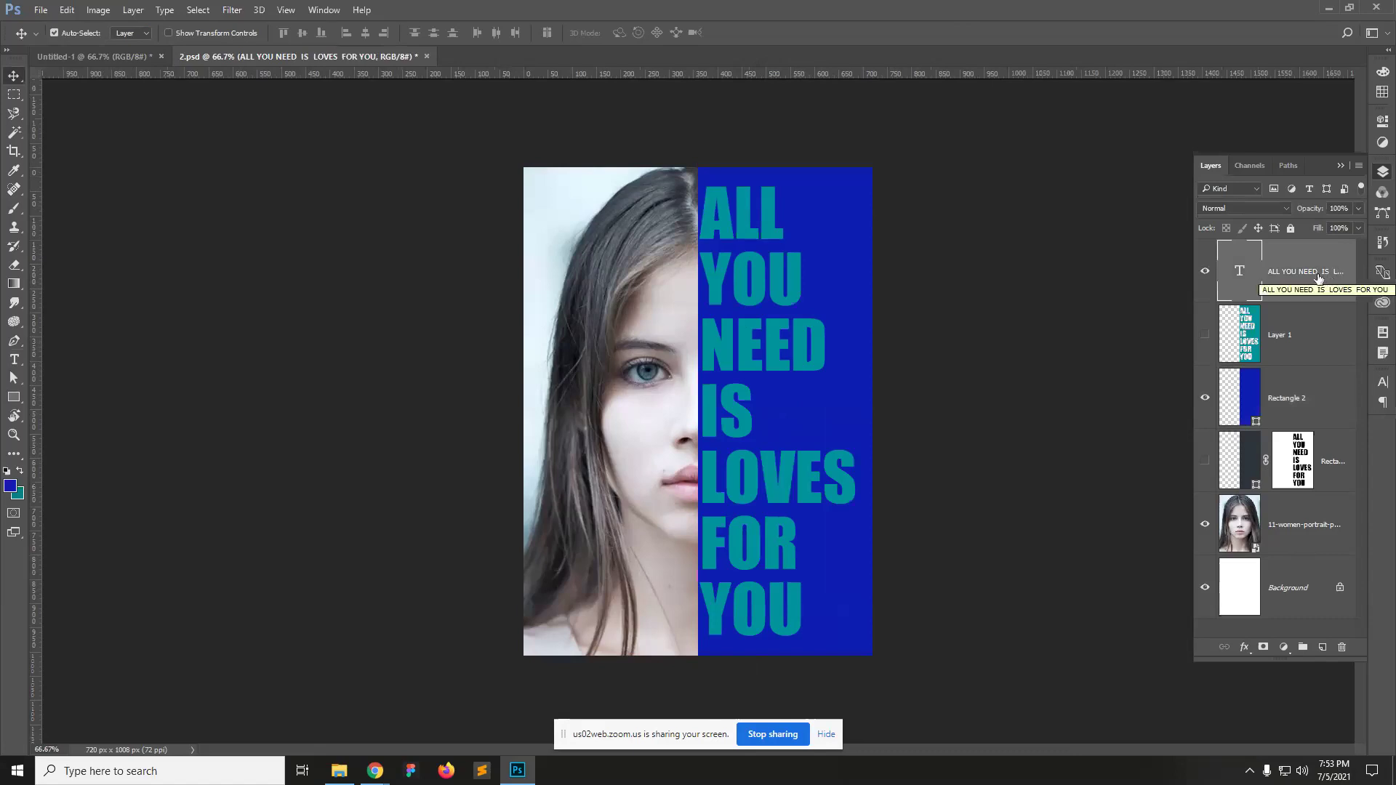
key(ctrl)
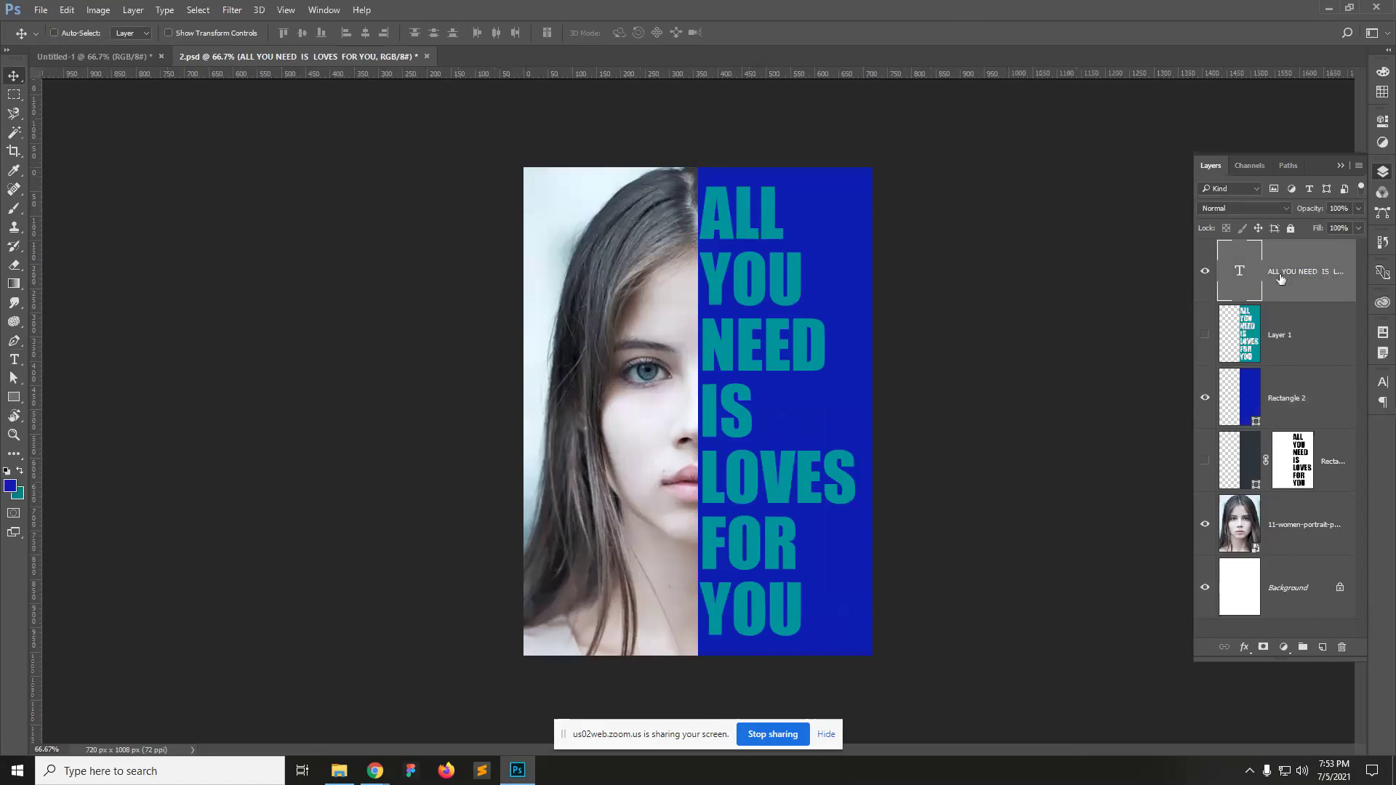
ctrl+click(1241, 274)
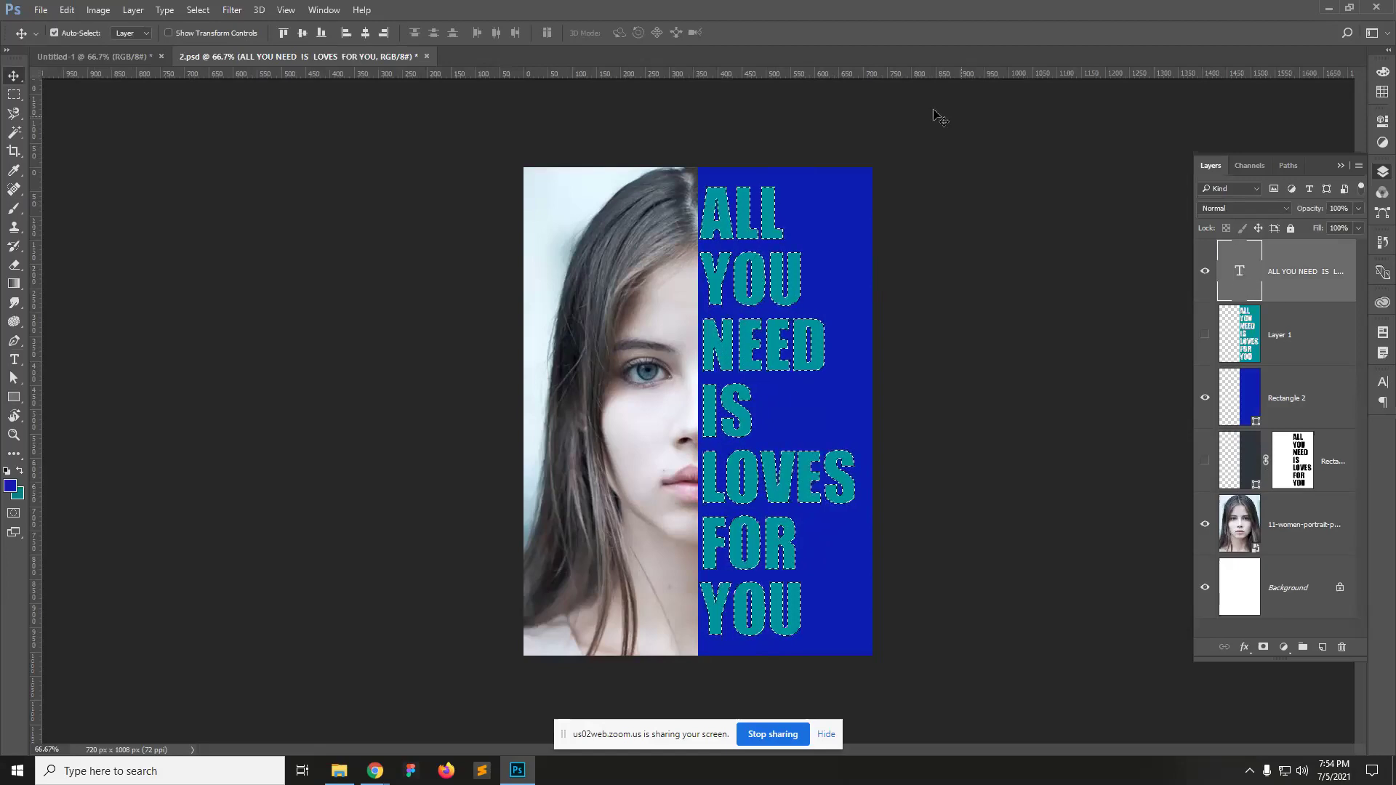
key(ctrl+d)
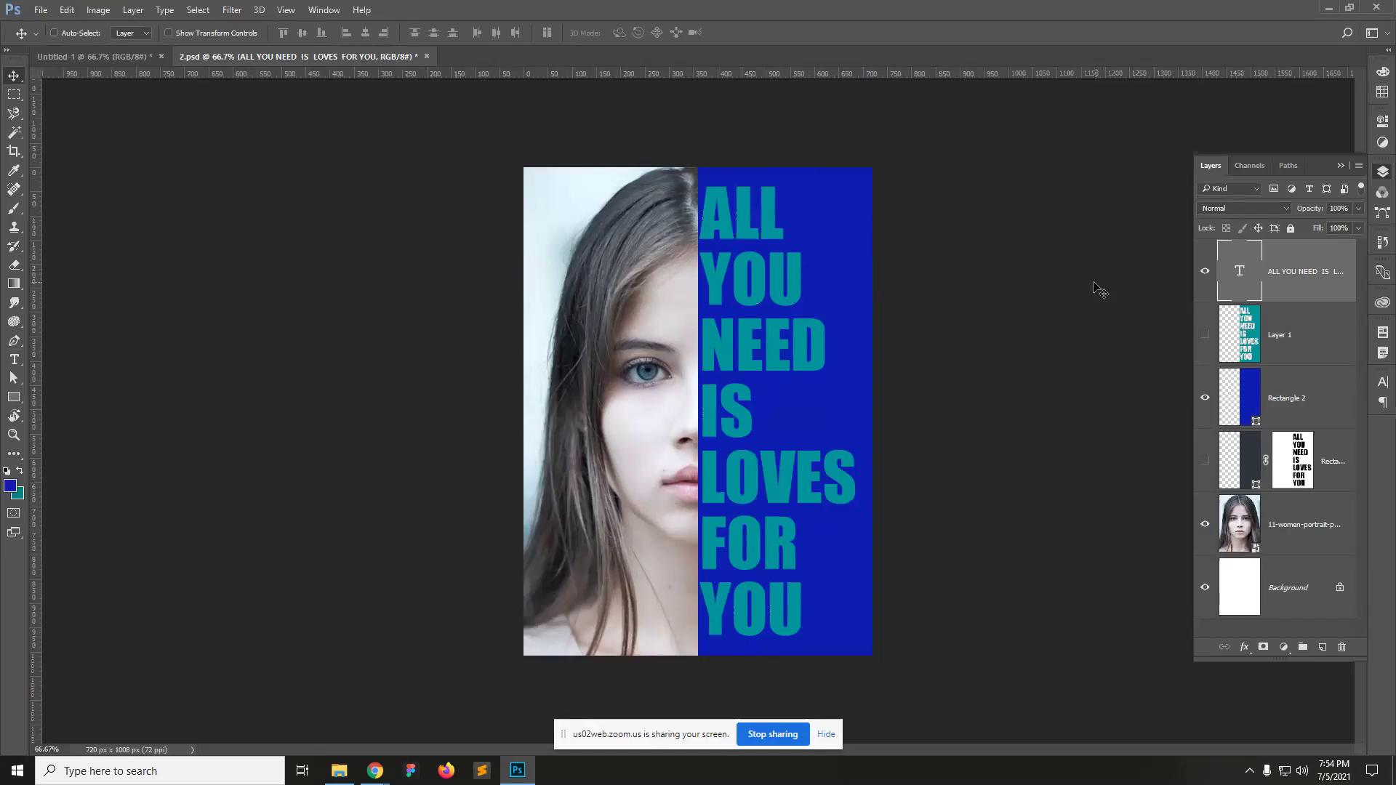
Step: Load the portrait layer's outline as a selection and clear it, and do the same for Layer 1's lettered panel
ctrl+click(1245, 531)
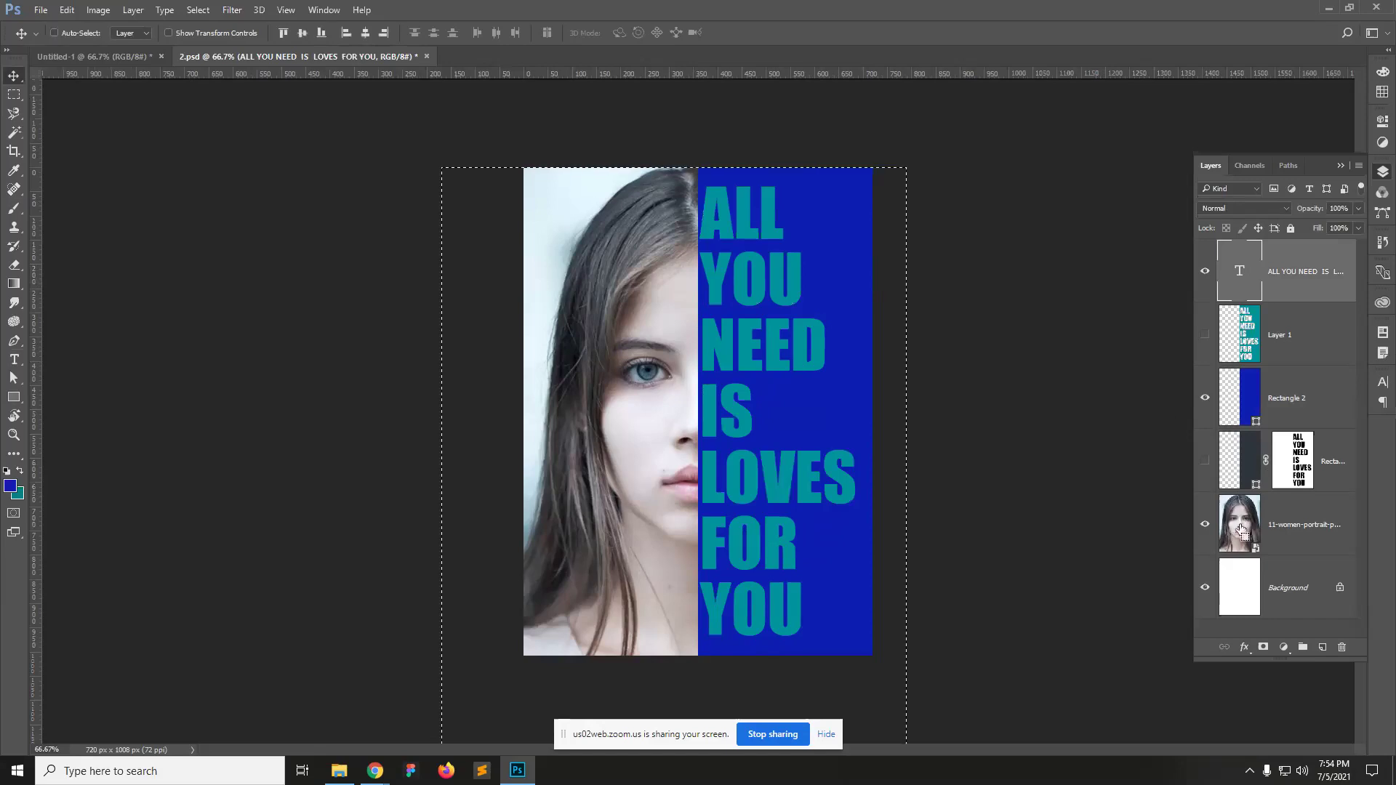
key(ctrl+minus)
key(ctrl+d)
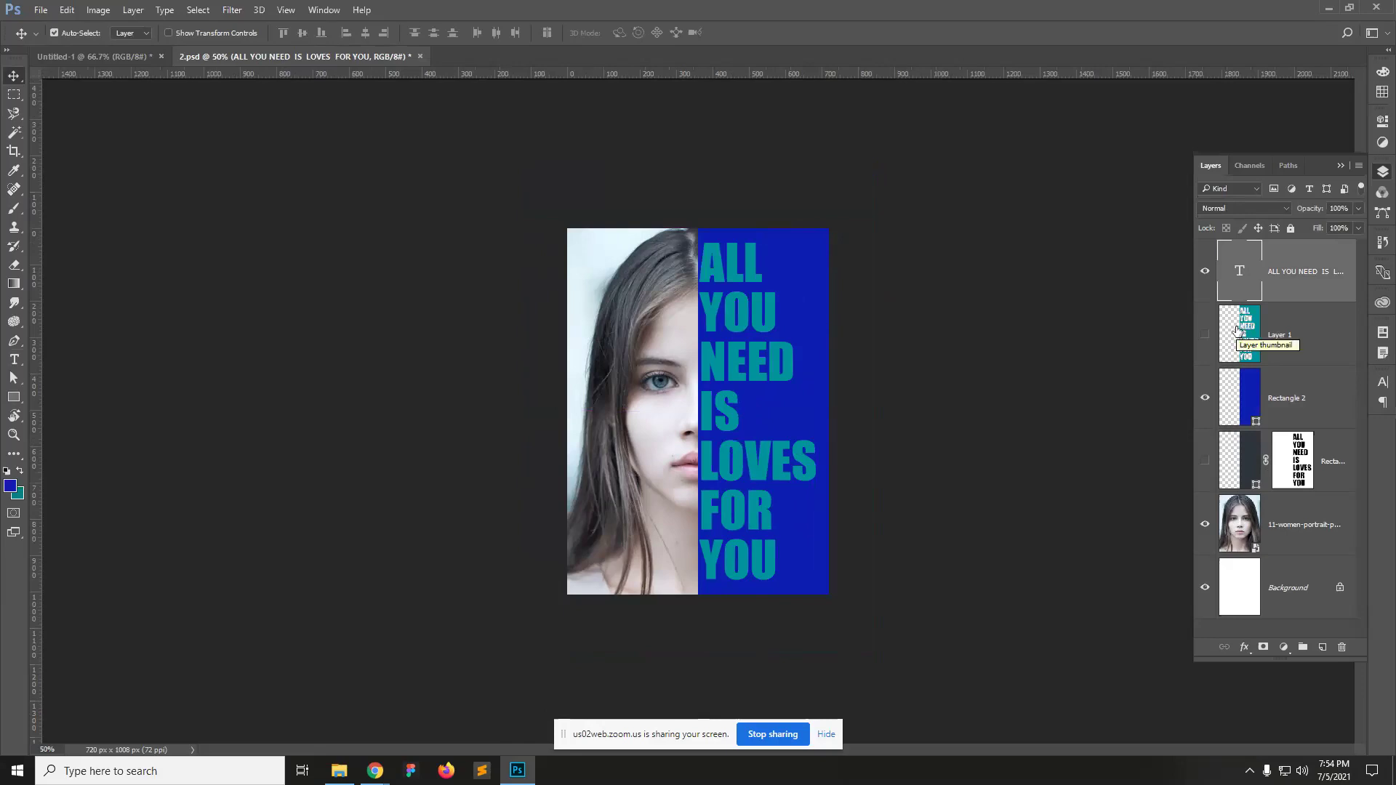
key(ctrl)
ctrl+click(1245, 336)
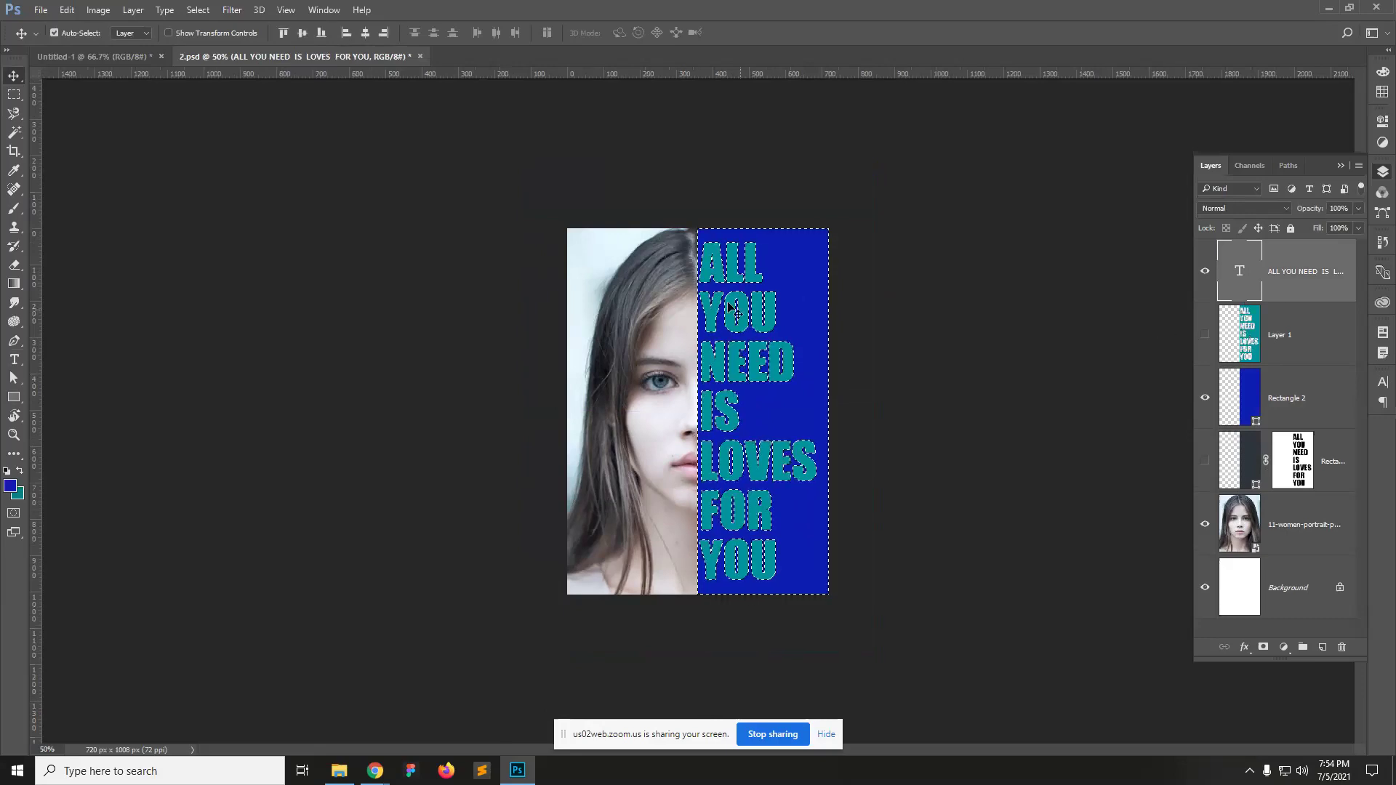
key(ctrl+d)
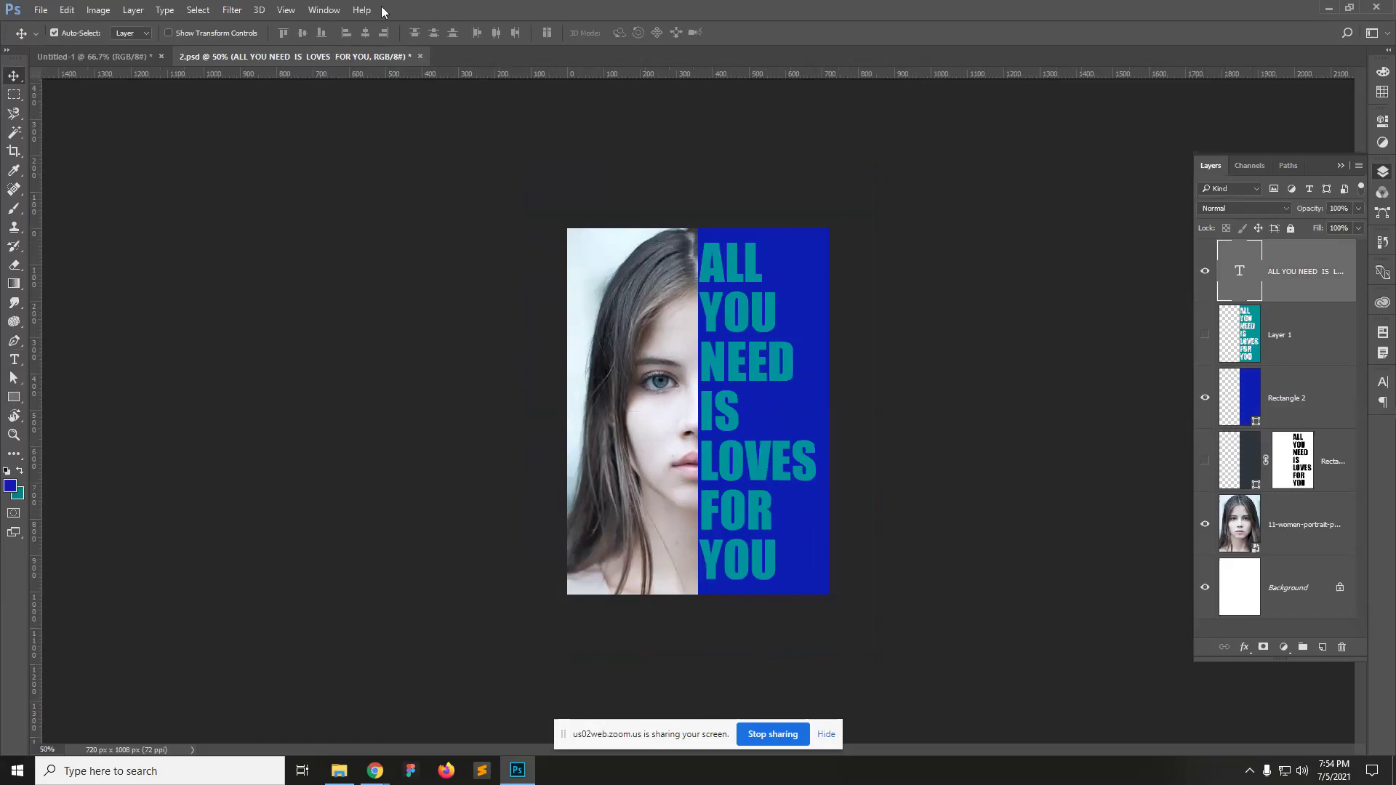
Step: Close 2.psd without saving its changes
click(420, 56)
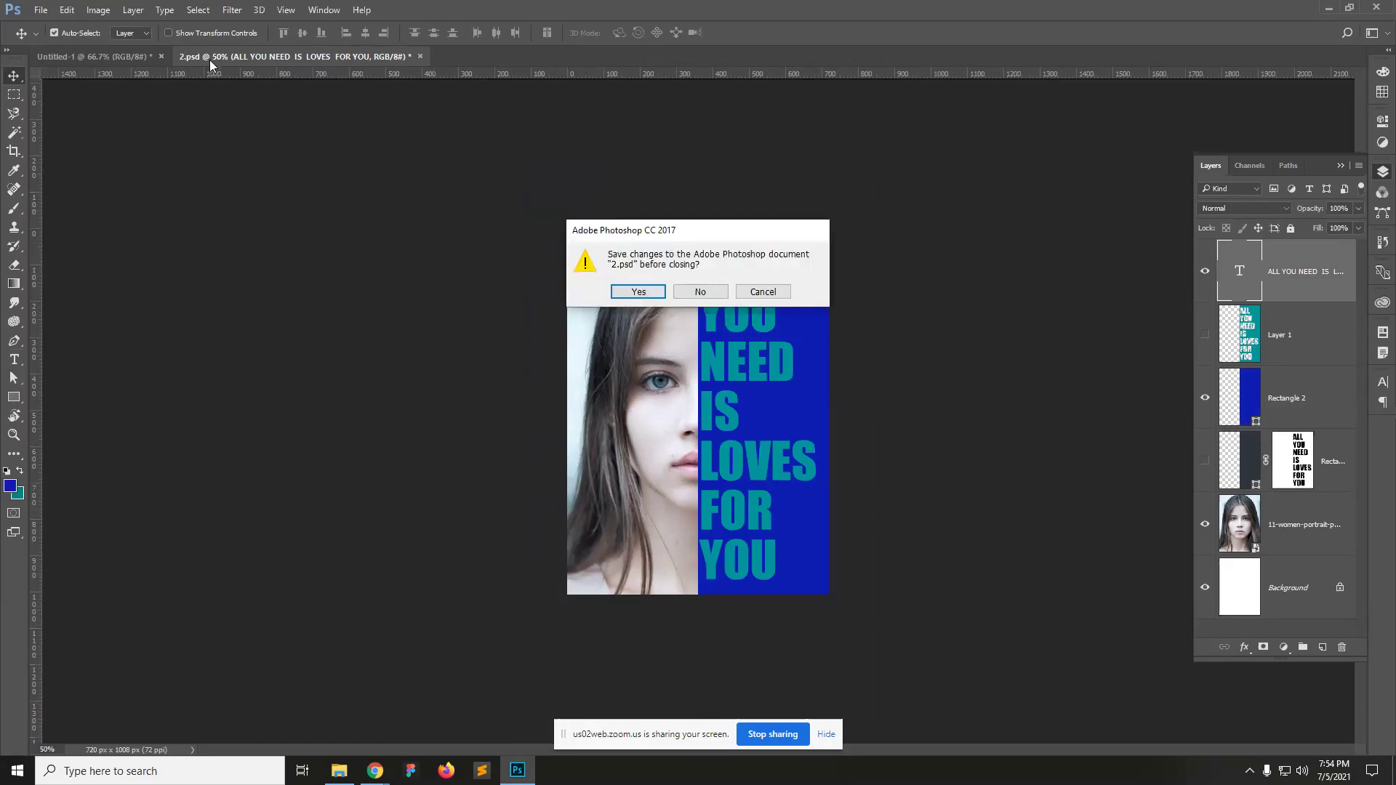
click(701, 292)
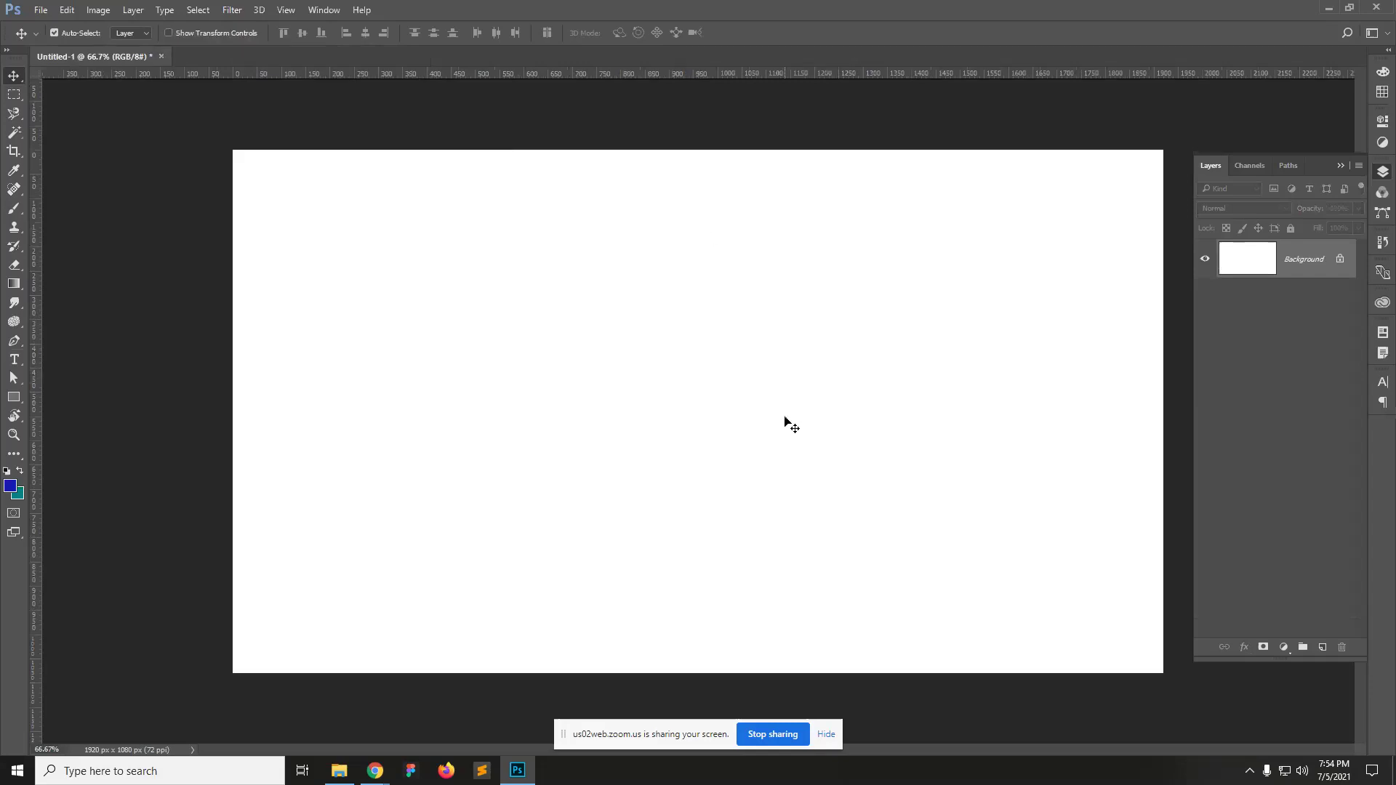
Step: Place the portrait photo of the long-haired woman from the class 12 folder into the blank Untitled-1 document
click(338, 772)
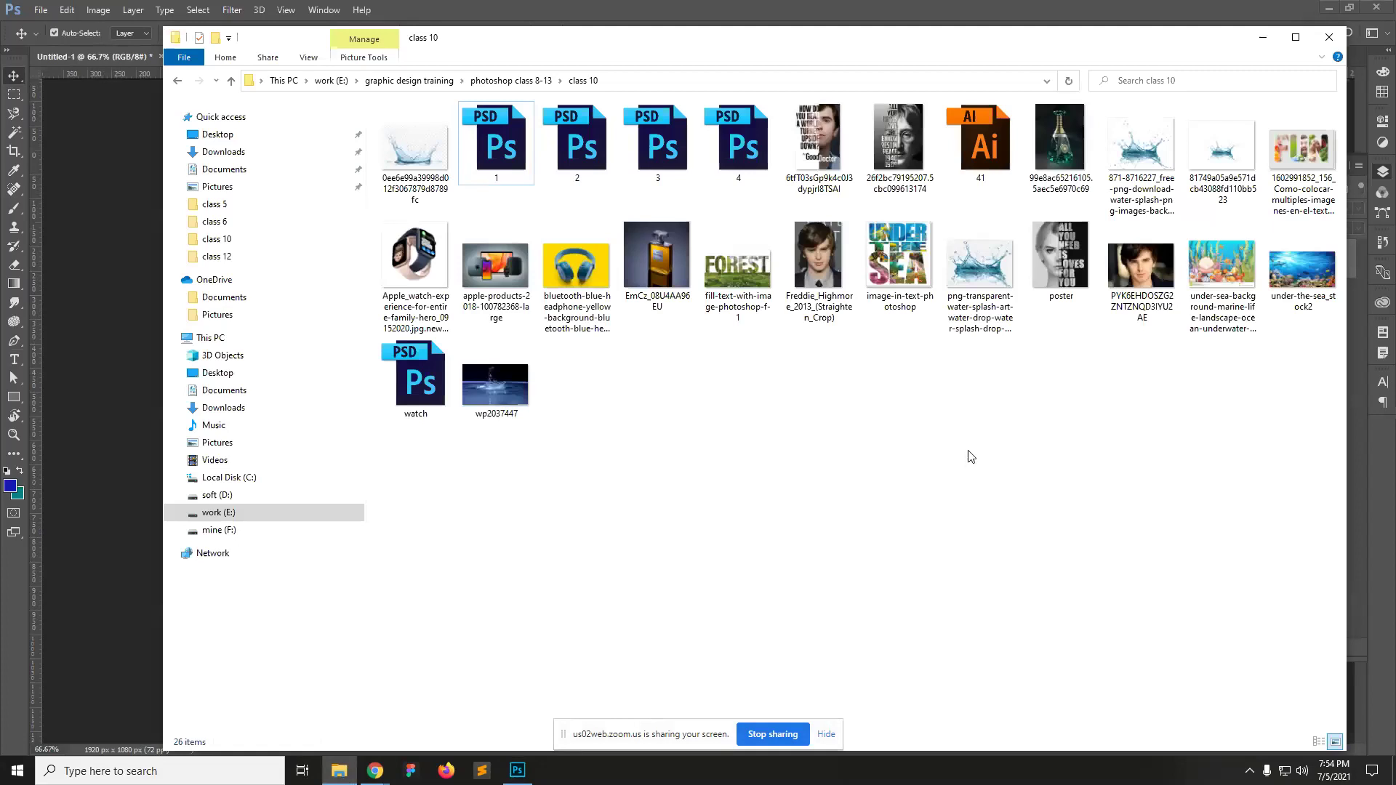
click(398, 81)
double_click(417, 175)
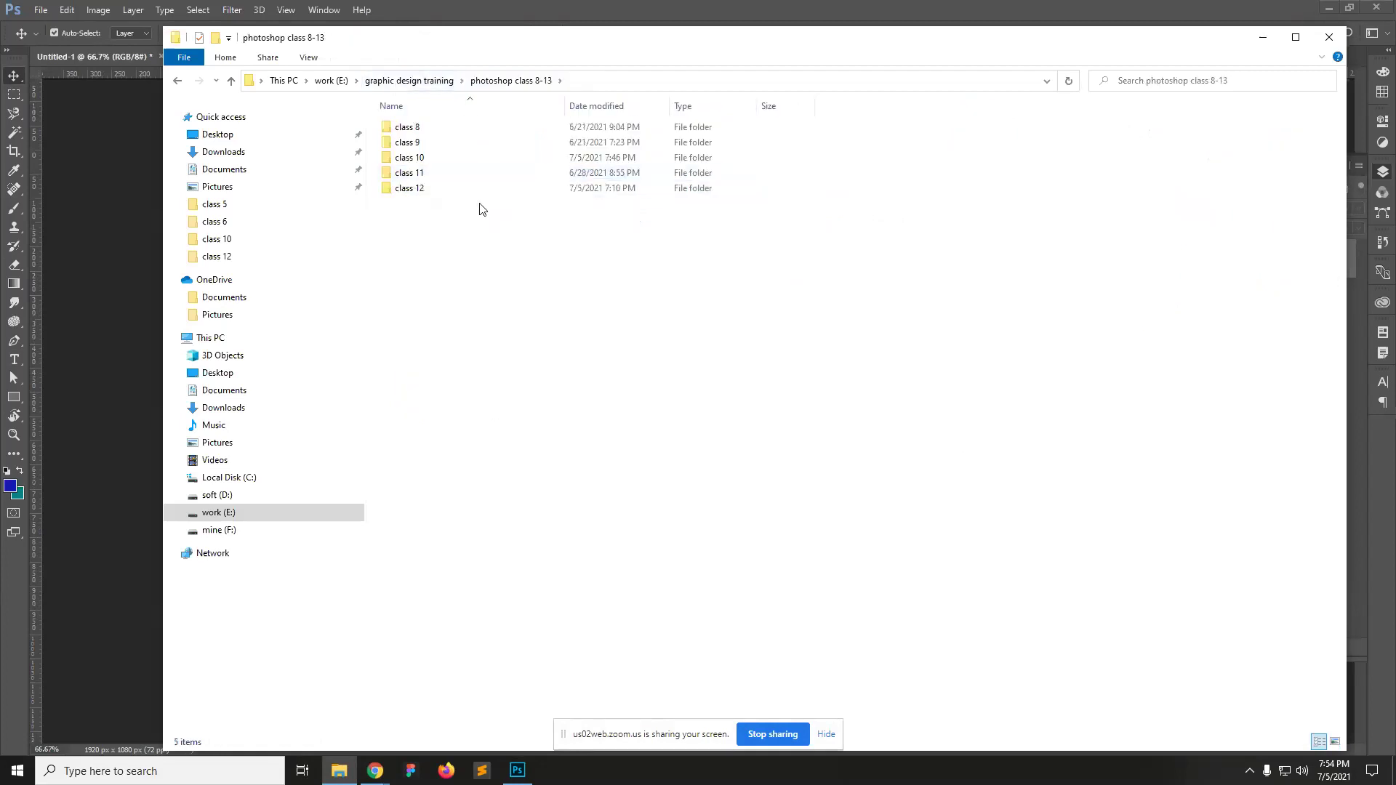
double_click(399, 187)
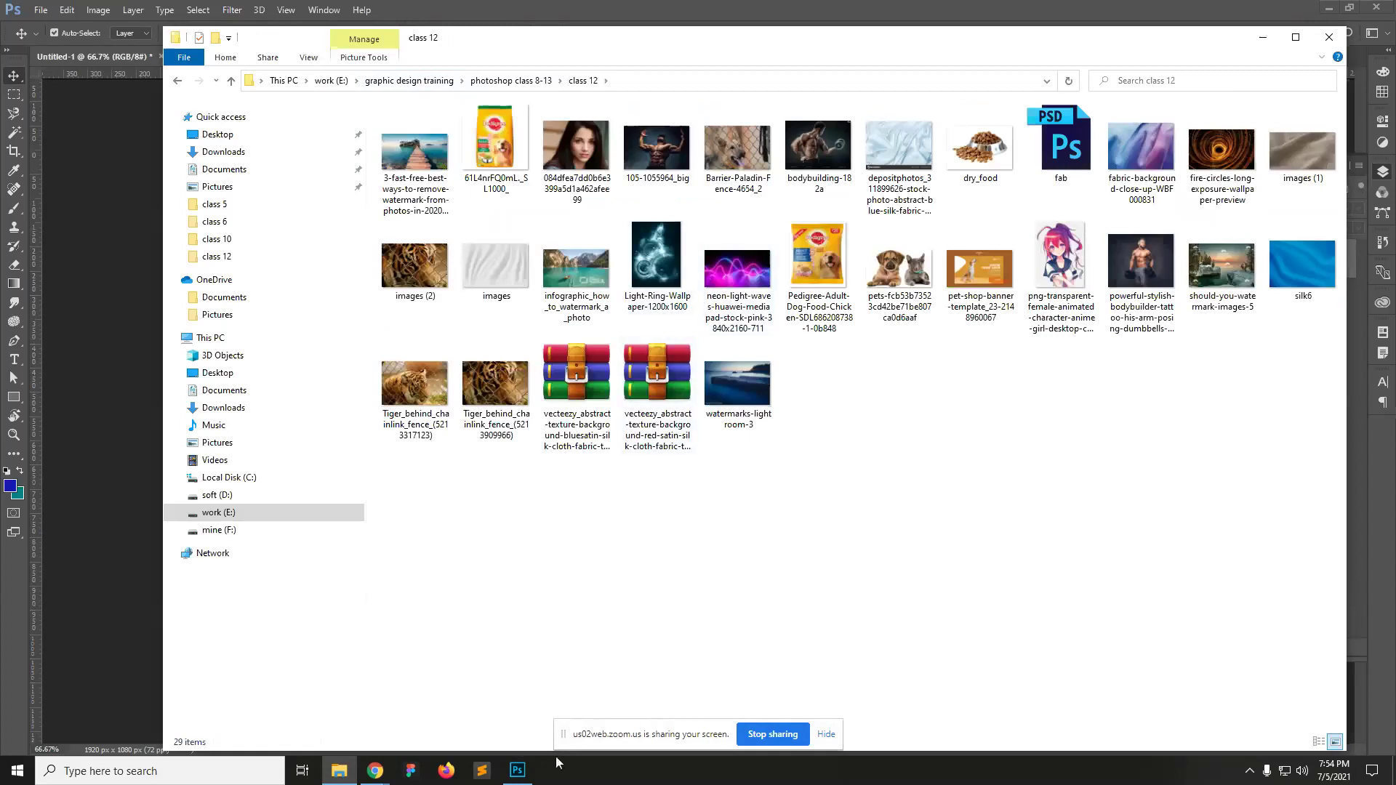
drag(576, 149, 133, 287)
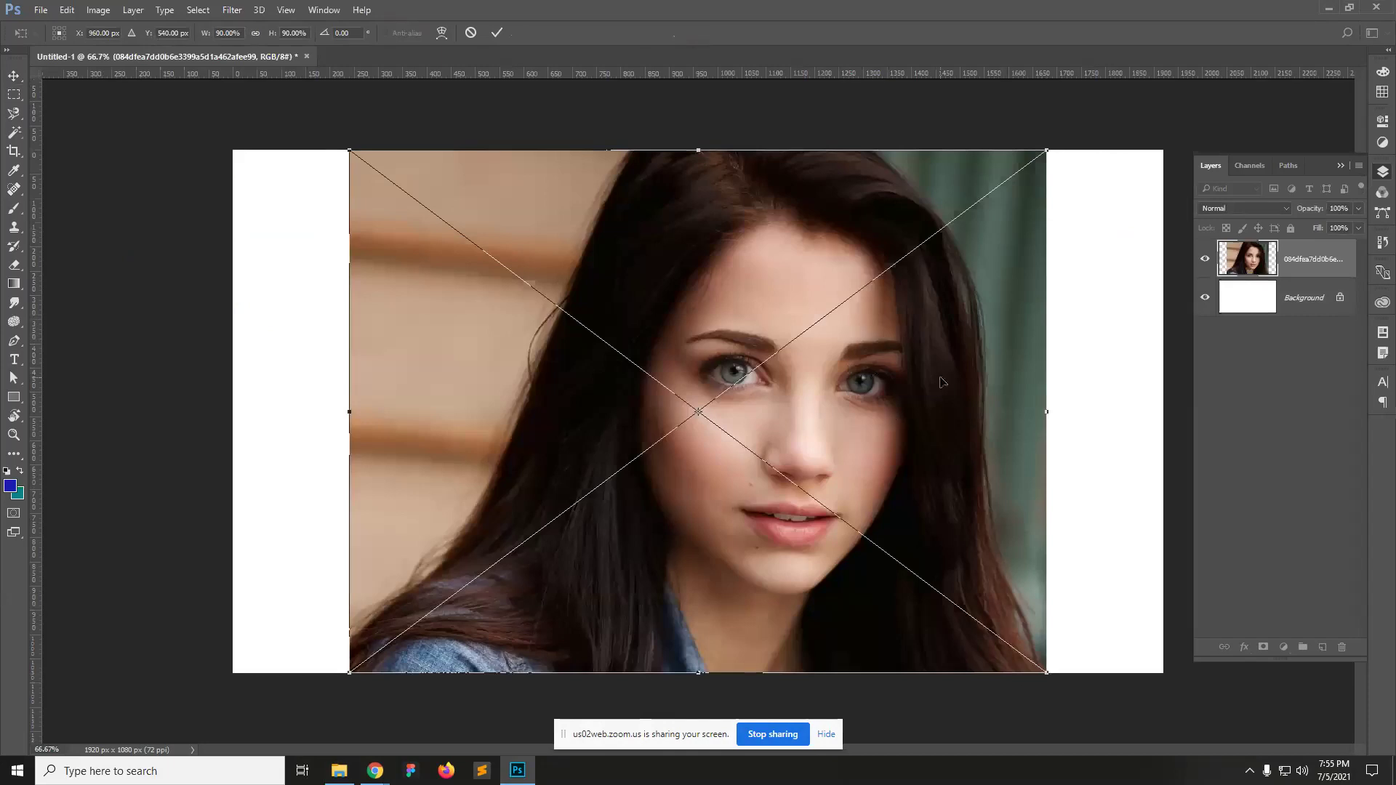
key(Return)
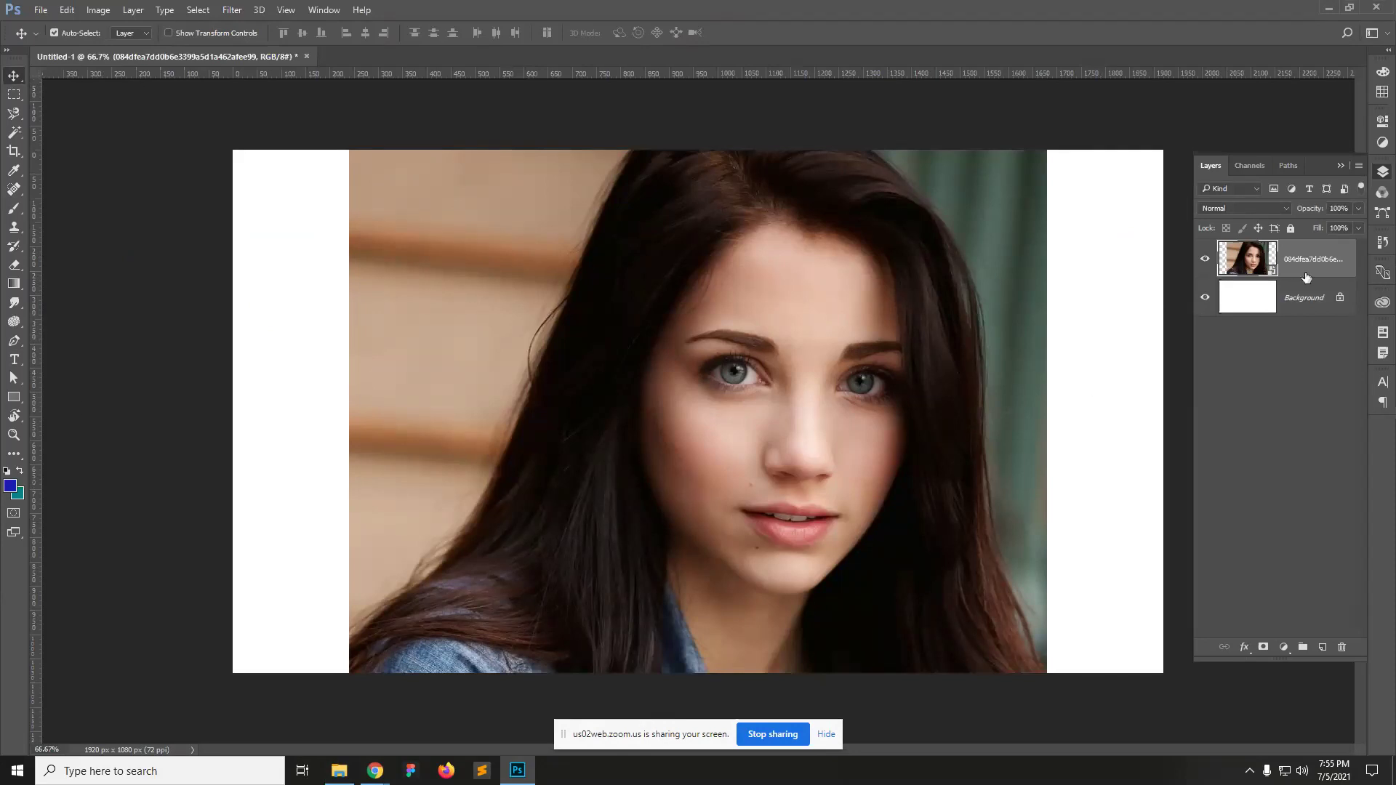
Step: Load the portrait layer's outline as a selection, crop the canvas to it, and deselect
ctrl+click(1252, 262)
click(98, 9)
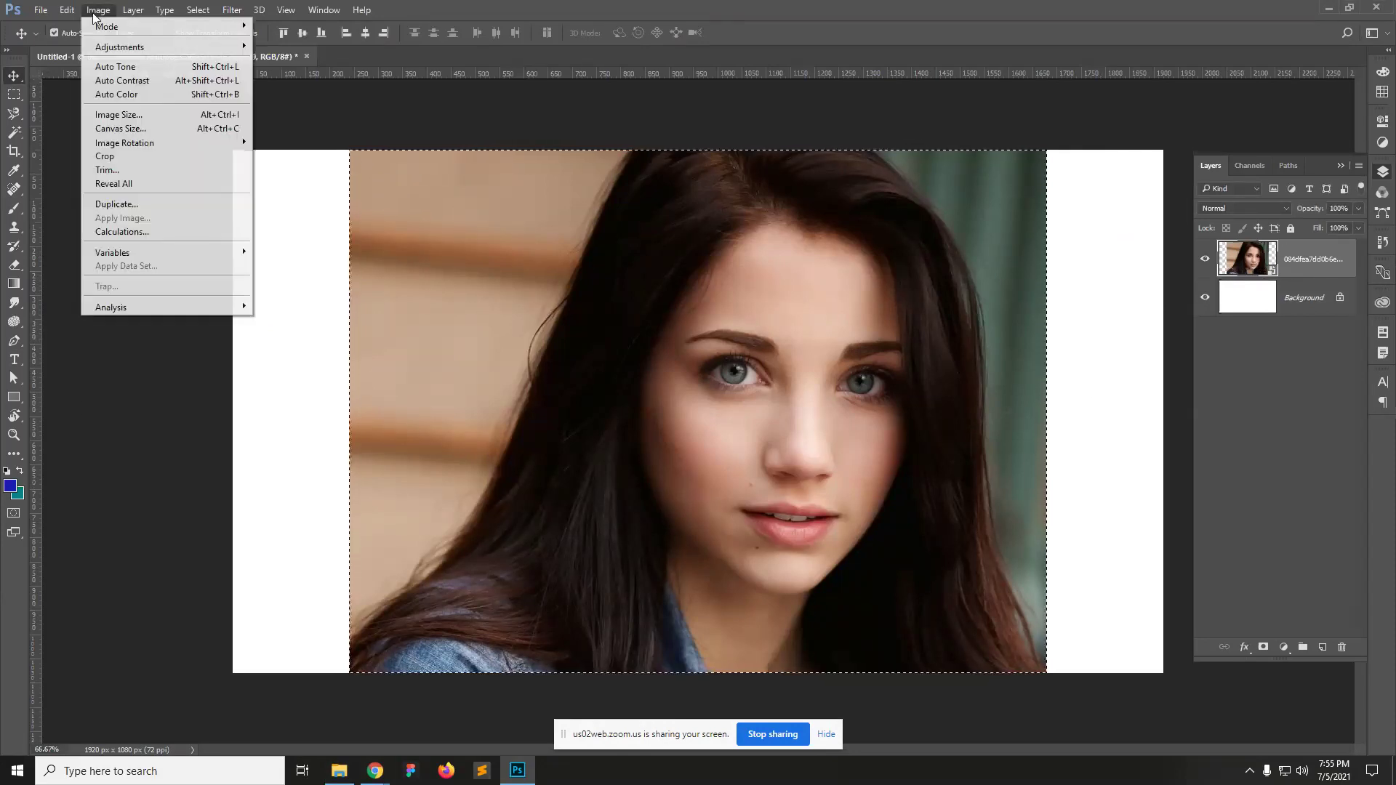
click(116, 155)
key(ctrl+d)
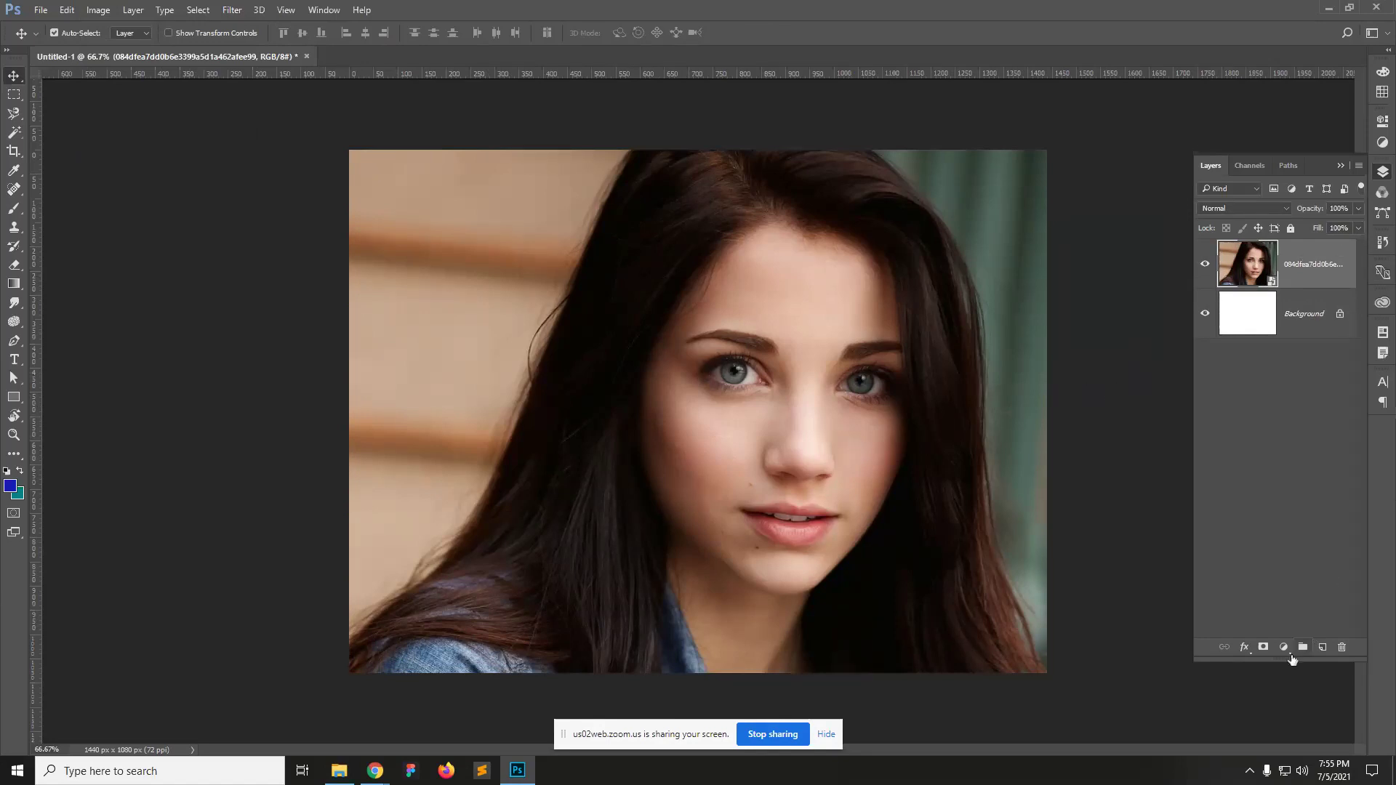
click(1285, 649)
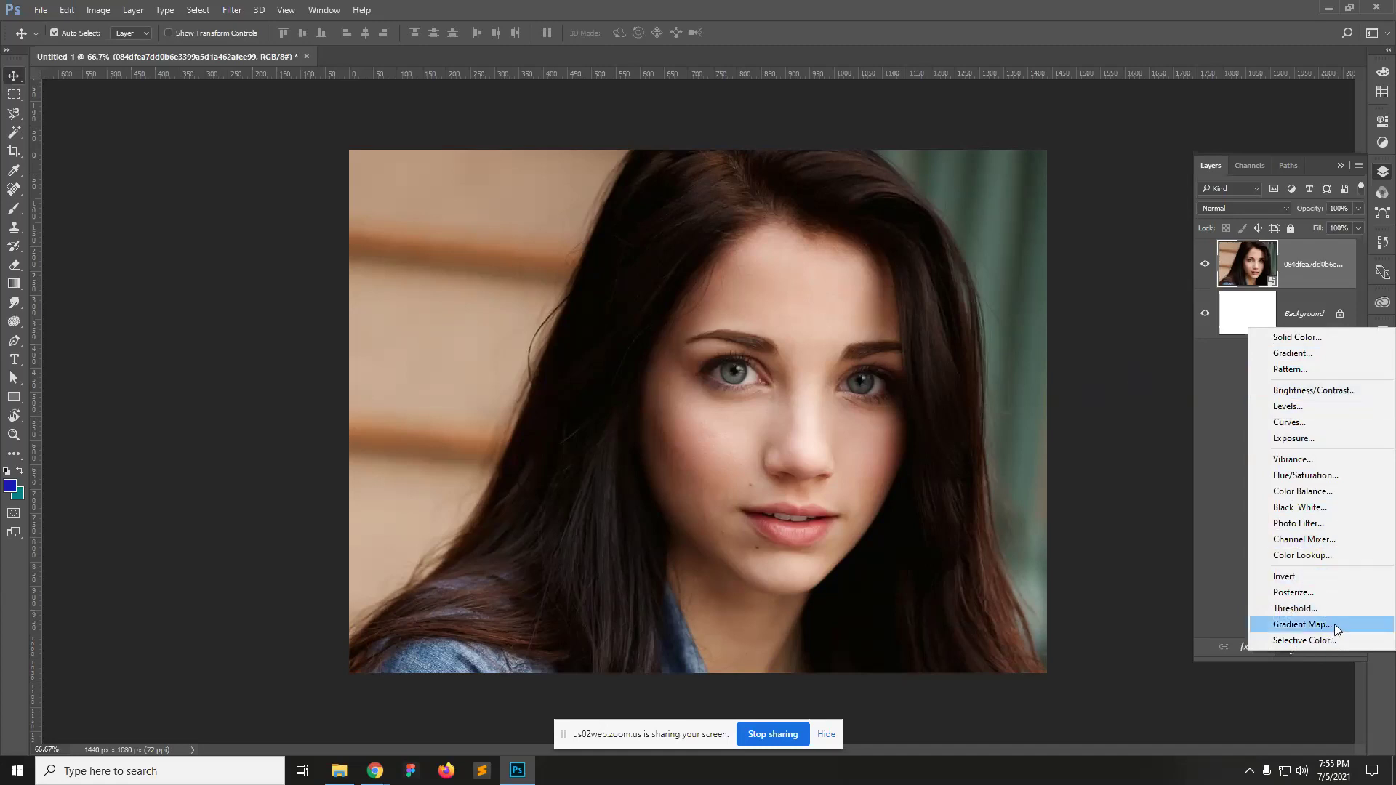
click(1313, 338)
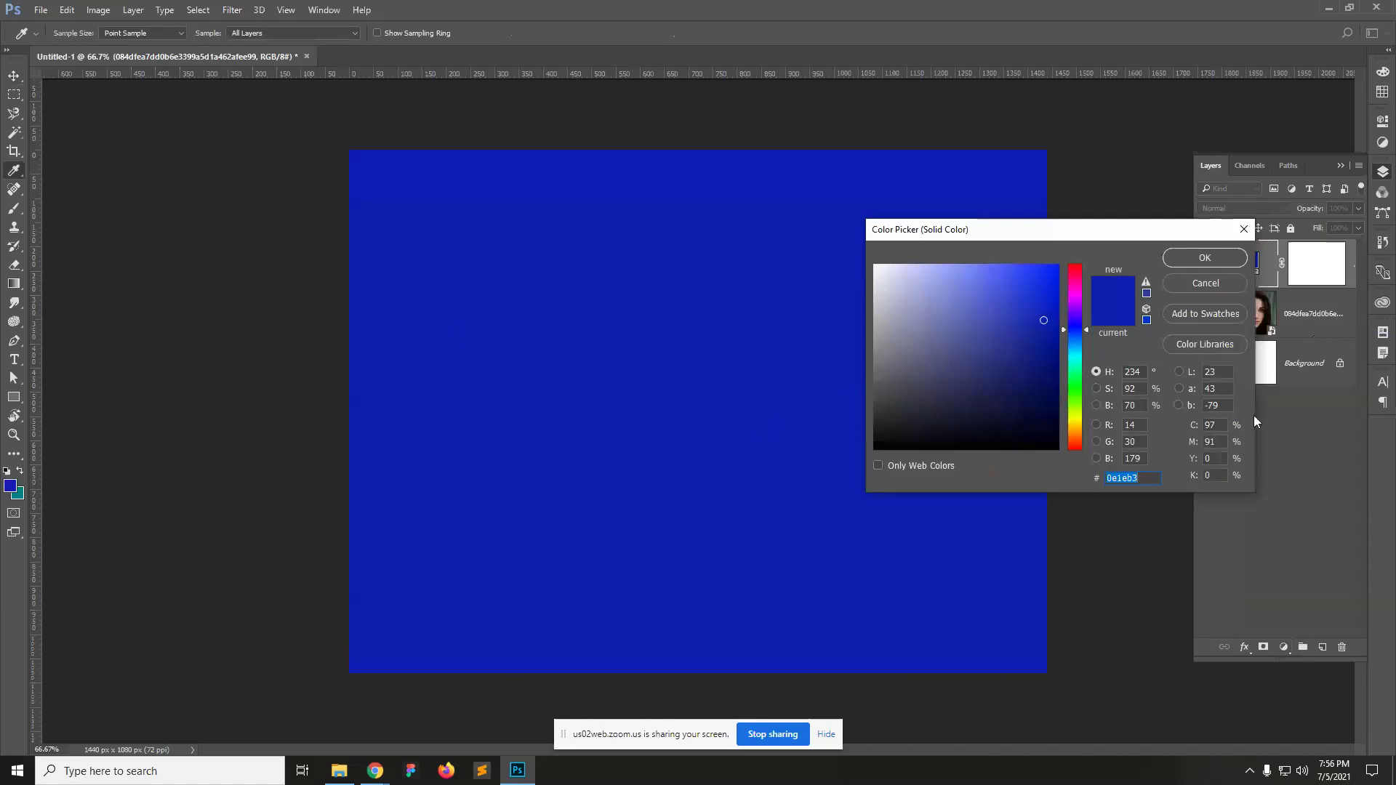
click(1205, 283)
Step: Add a Gradient Map adjustment layer above the portrait and show the layer stack
click(1284, 648)
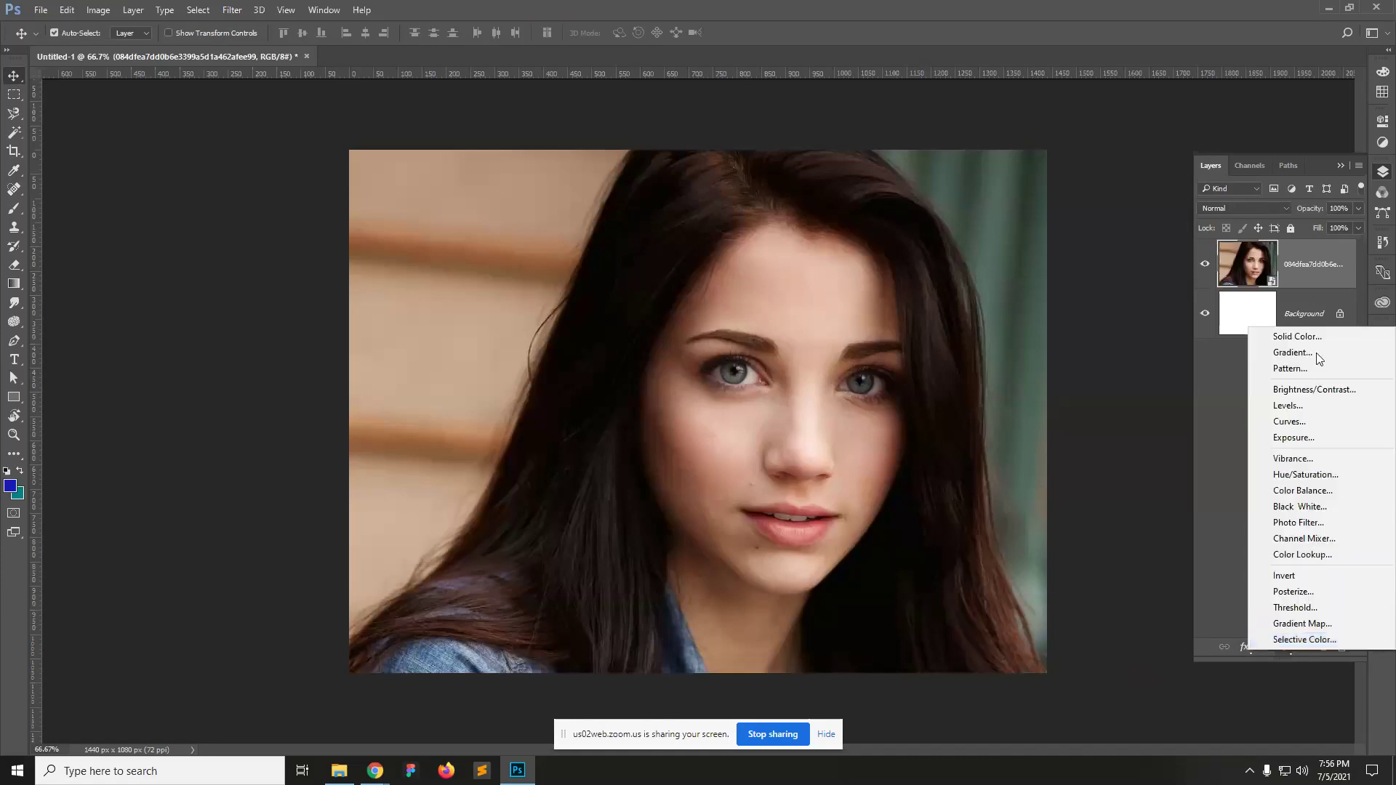
click(1335, 624)
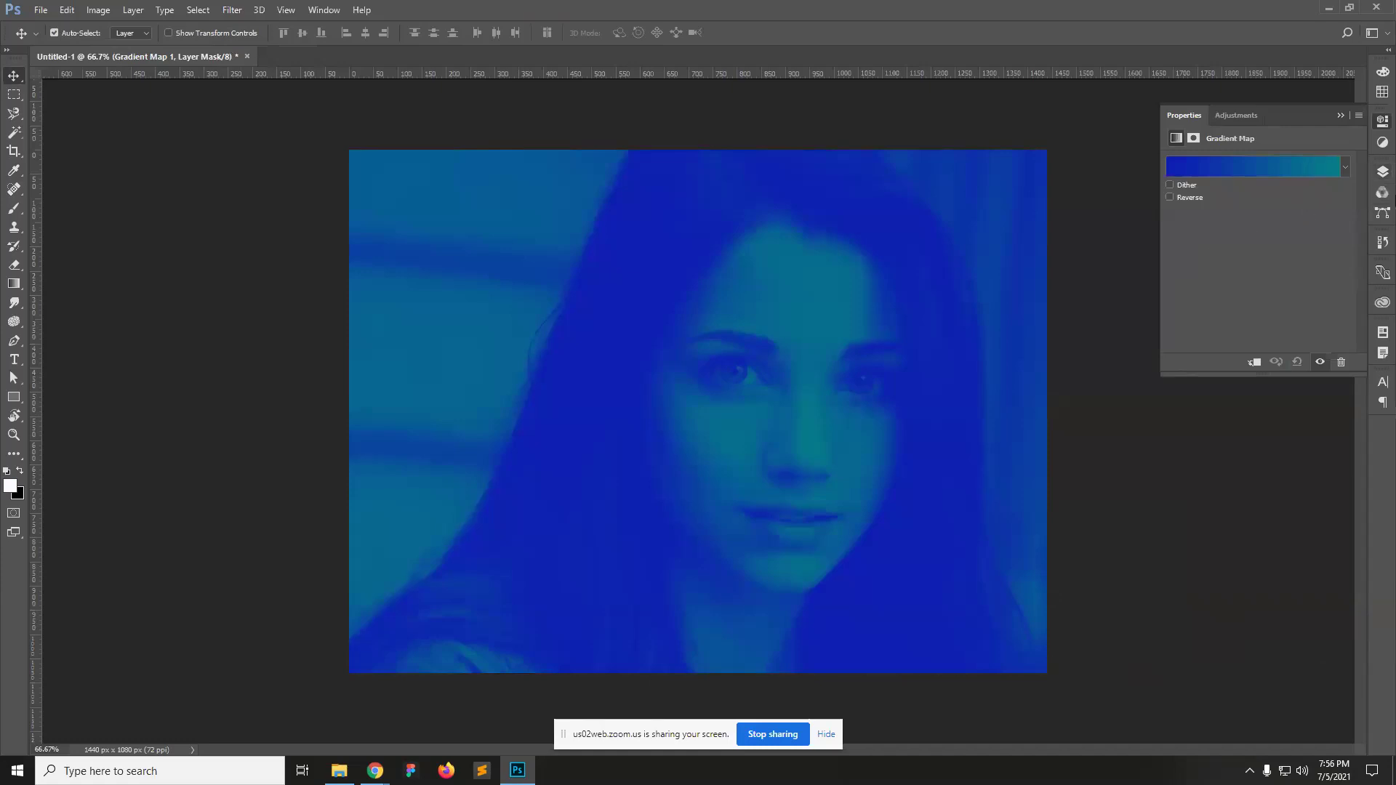
click(1382, 171)
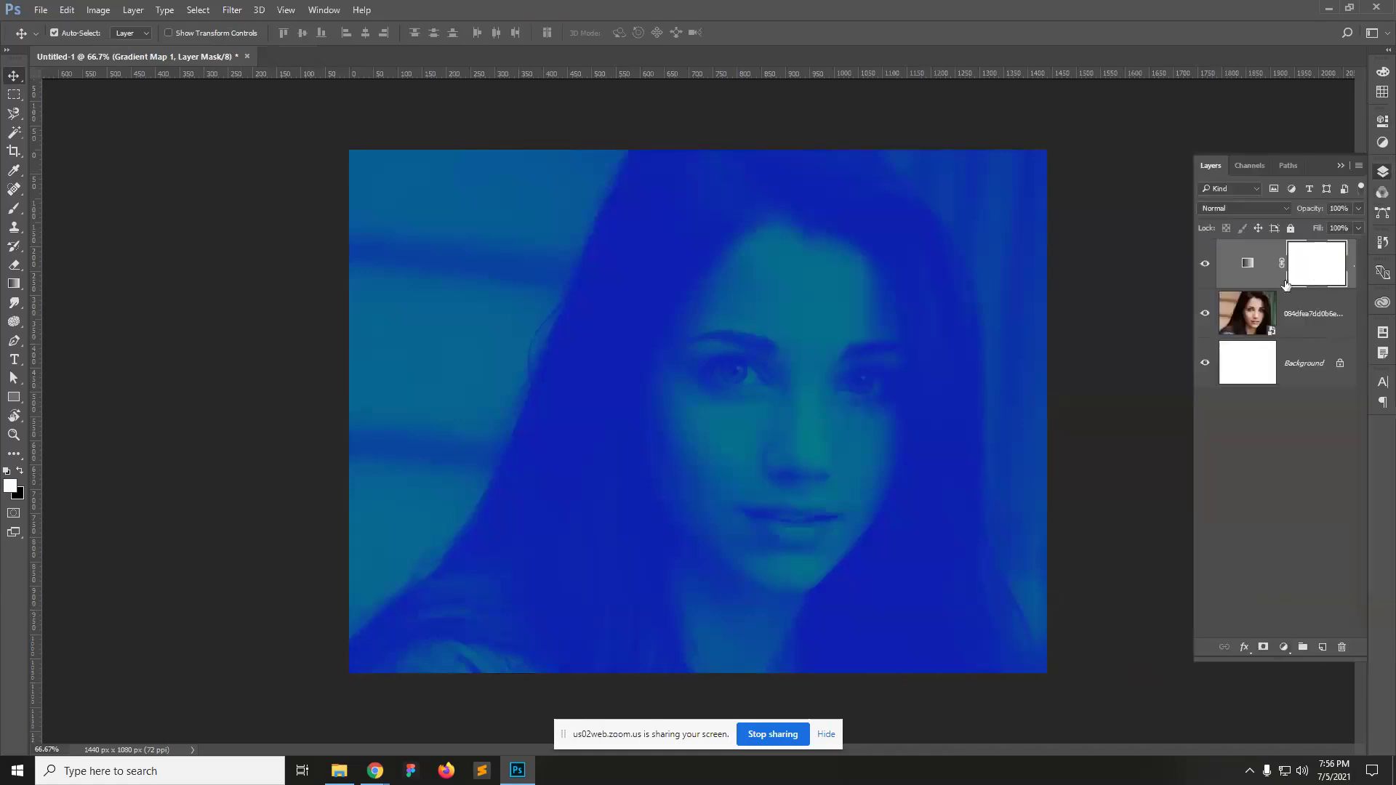
Step: Change the gradient map's teal end stop to black (000000), keeping the blue start colour
double_click(1247, 263)
click(1228, 168)
drag(730, 145, 1361, 282)
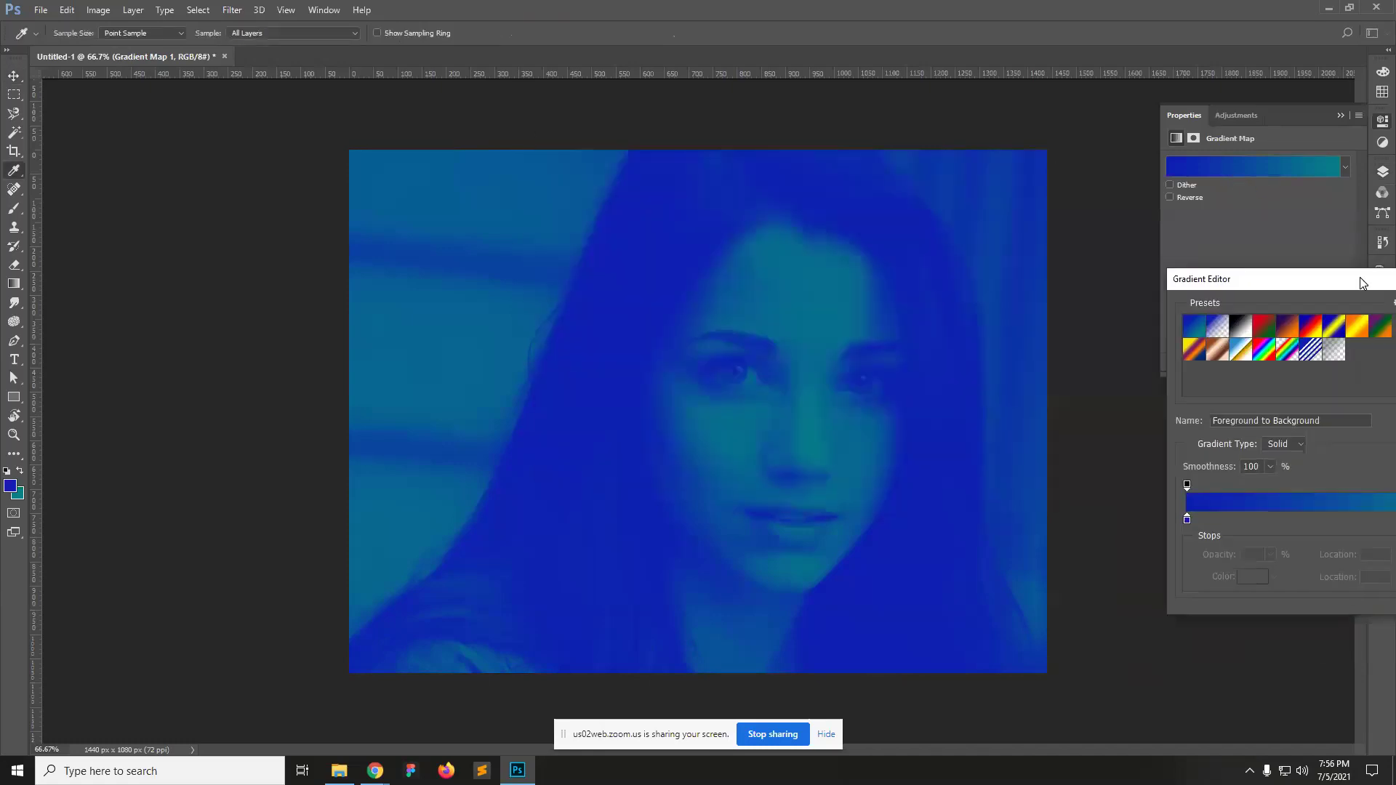
drag(1275, 282, 1079, 161)
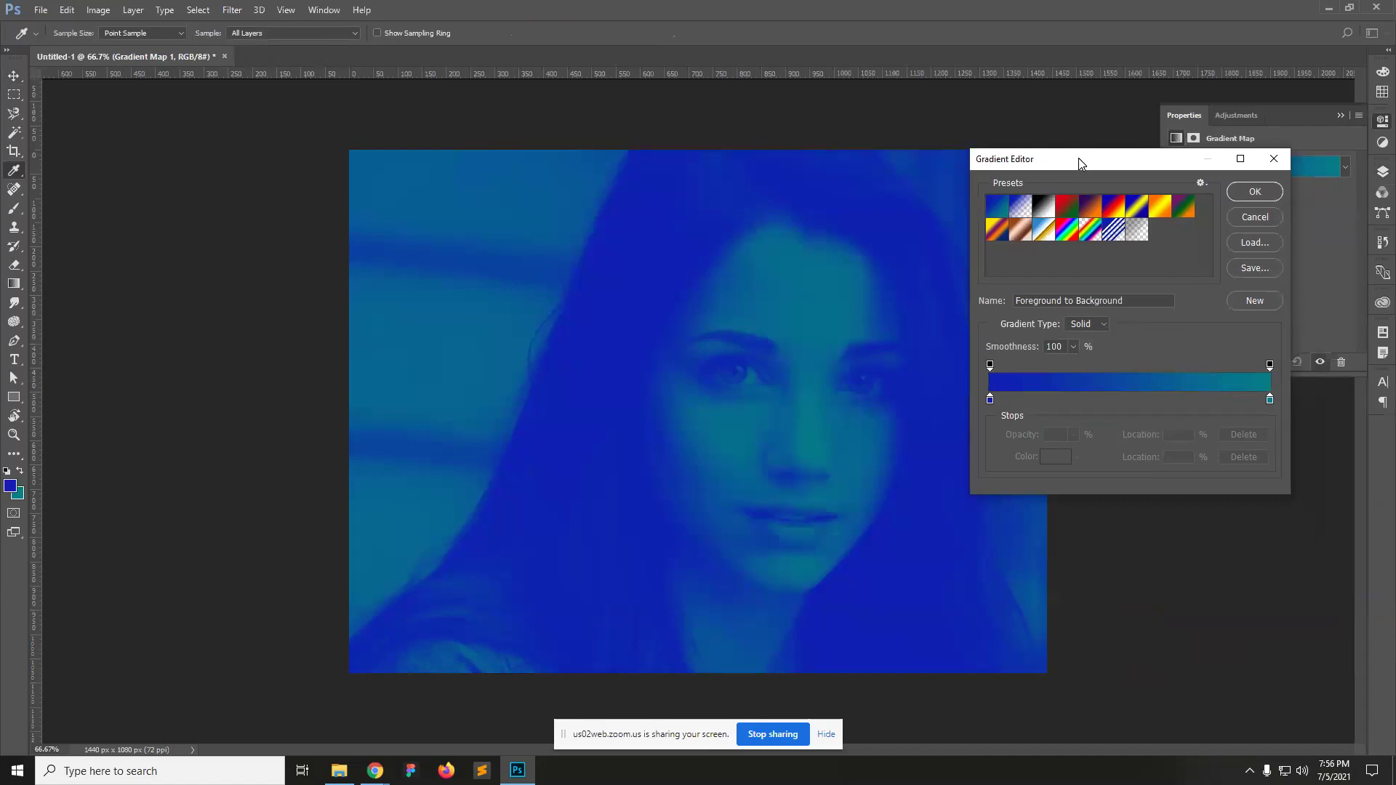
double_click(1270, 398)
click(1036, 419)
click(1057, 448)
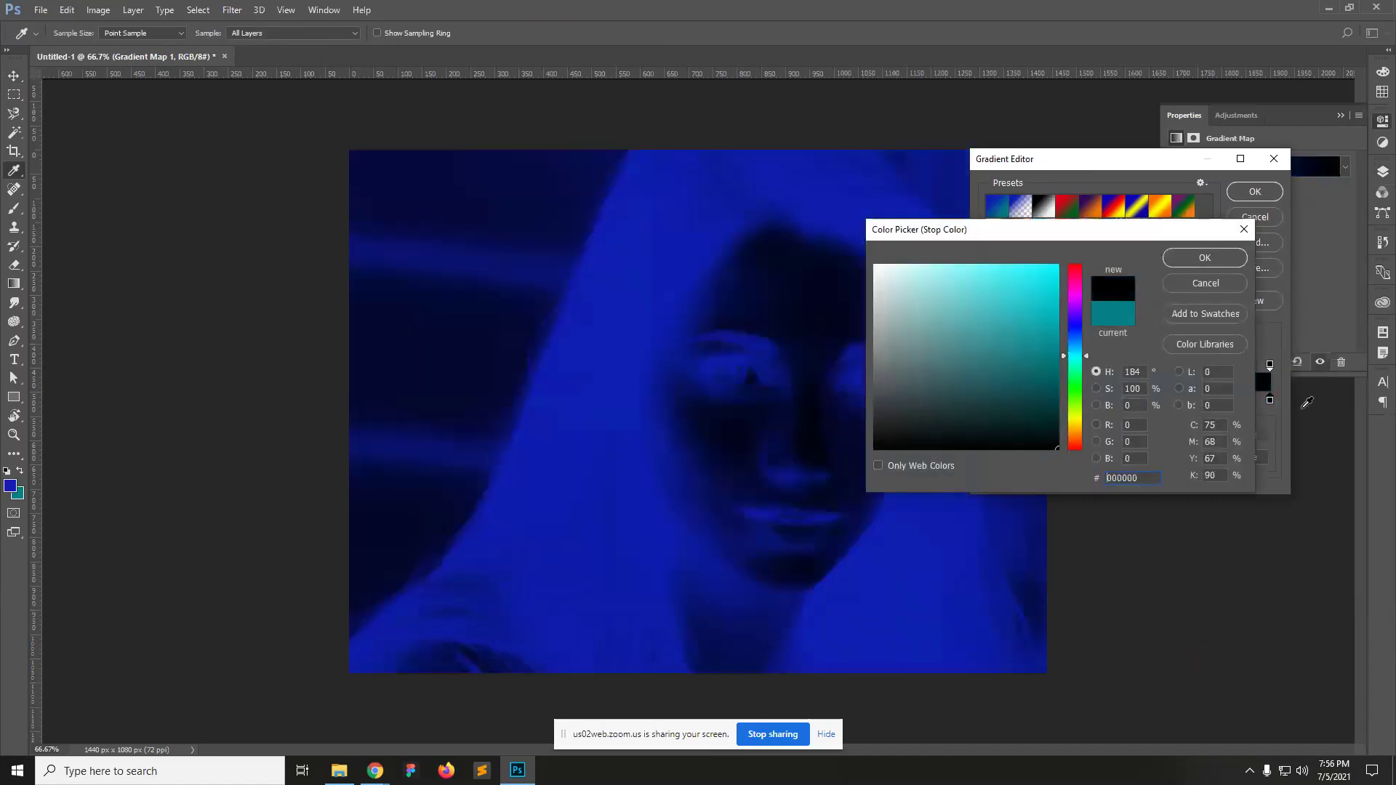
click(1205, 257)
click(1255, 191)
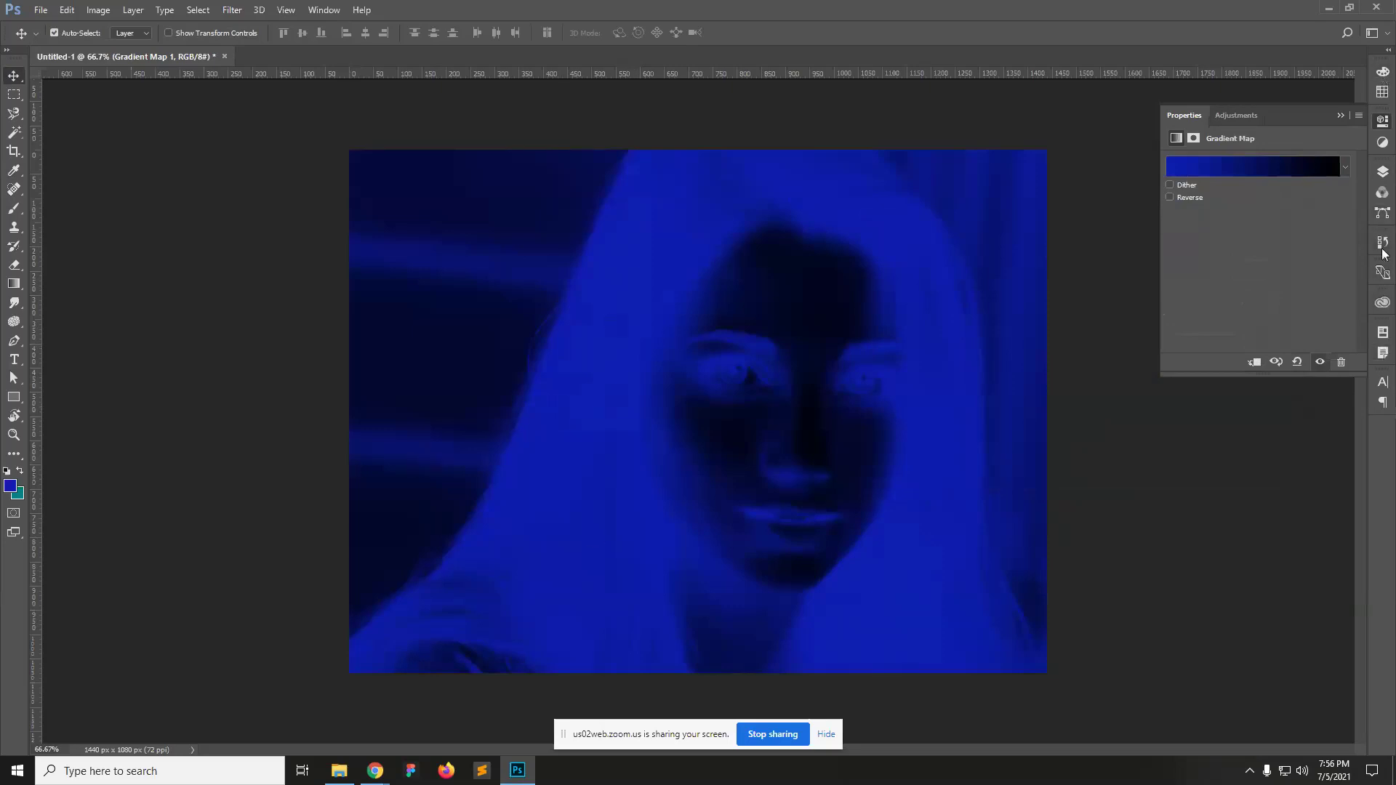
Step: Fill the gradient map's layer mask with black to hide the effect
click(1383, 174)
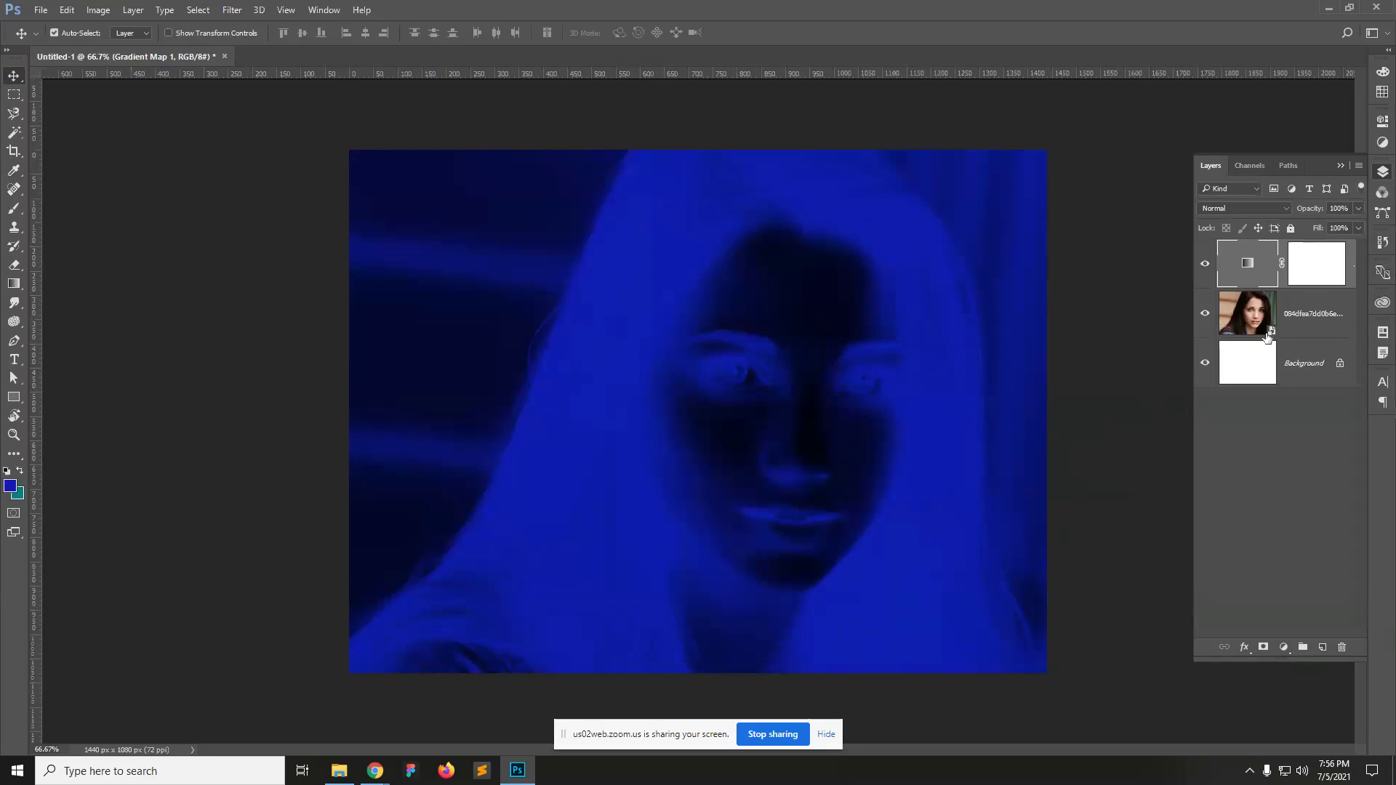
click(1325, 269)
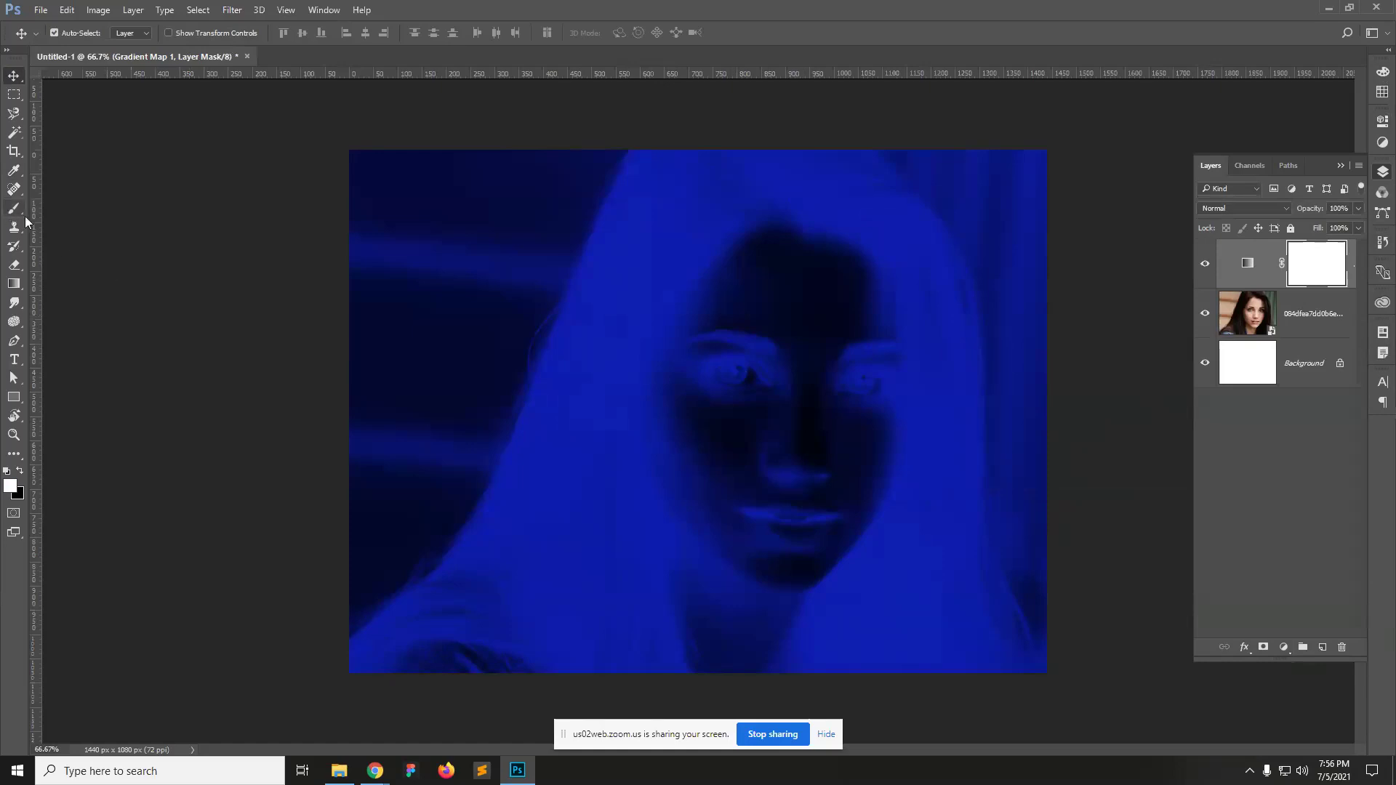
click(21, 473)
key(alt+BackSpace)
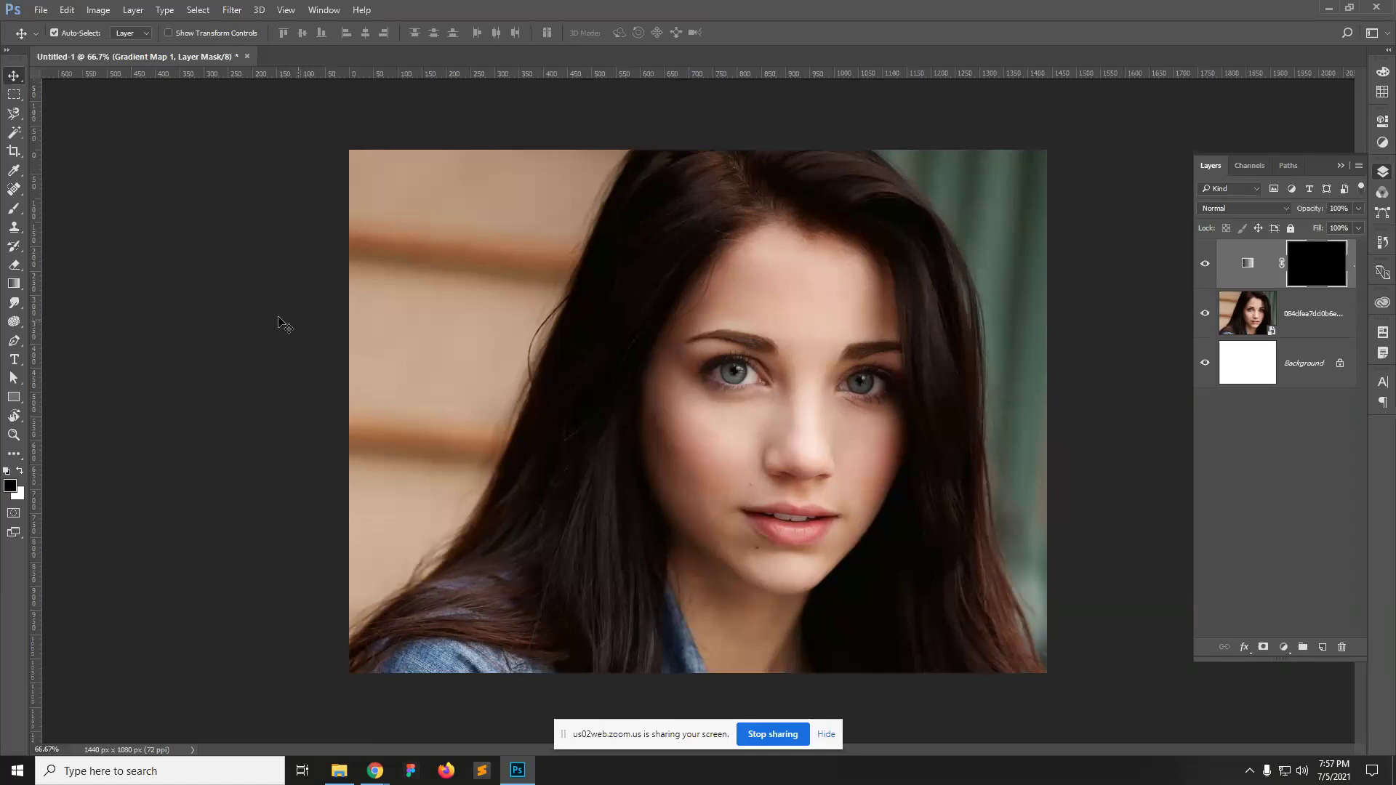
Step: Set up the Brush tool with a 175 px size, 49% opacity and 50% flow for painting on the mask
click(14, 210)
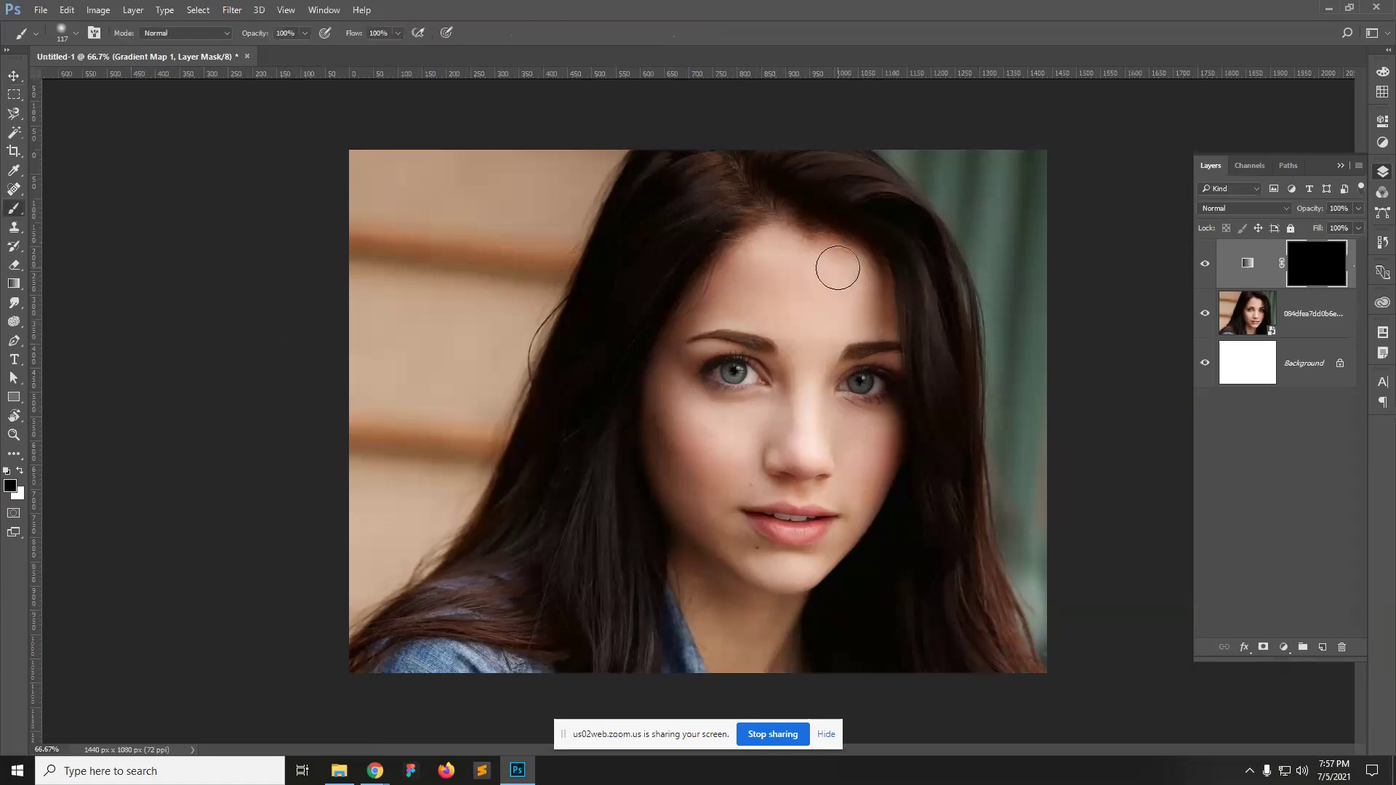
key(bracketright)
key(bracketright)
key(bracketright)
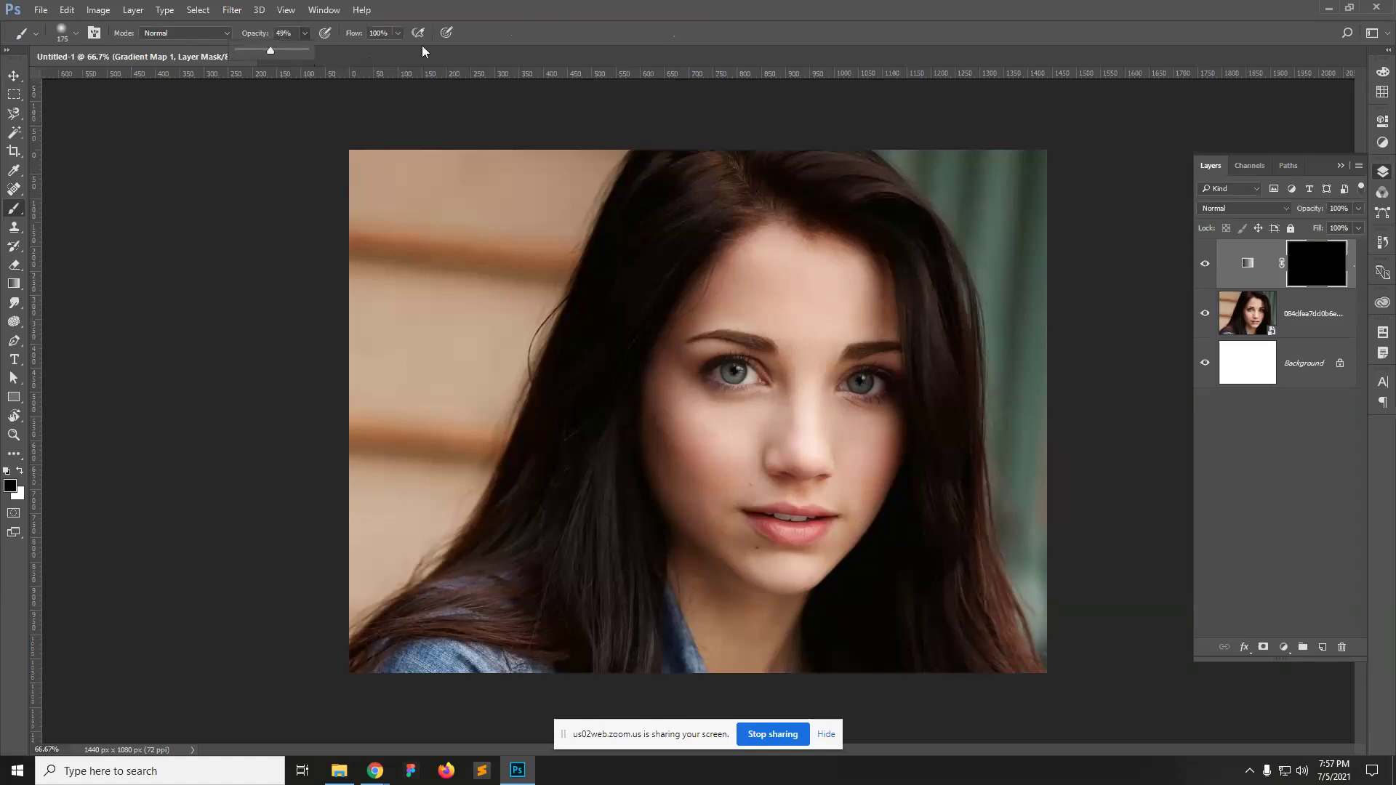
click(398, 34)
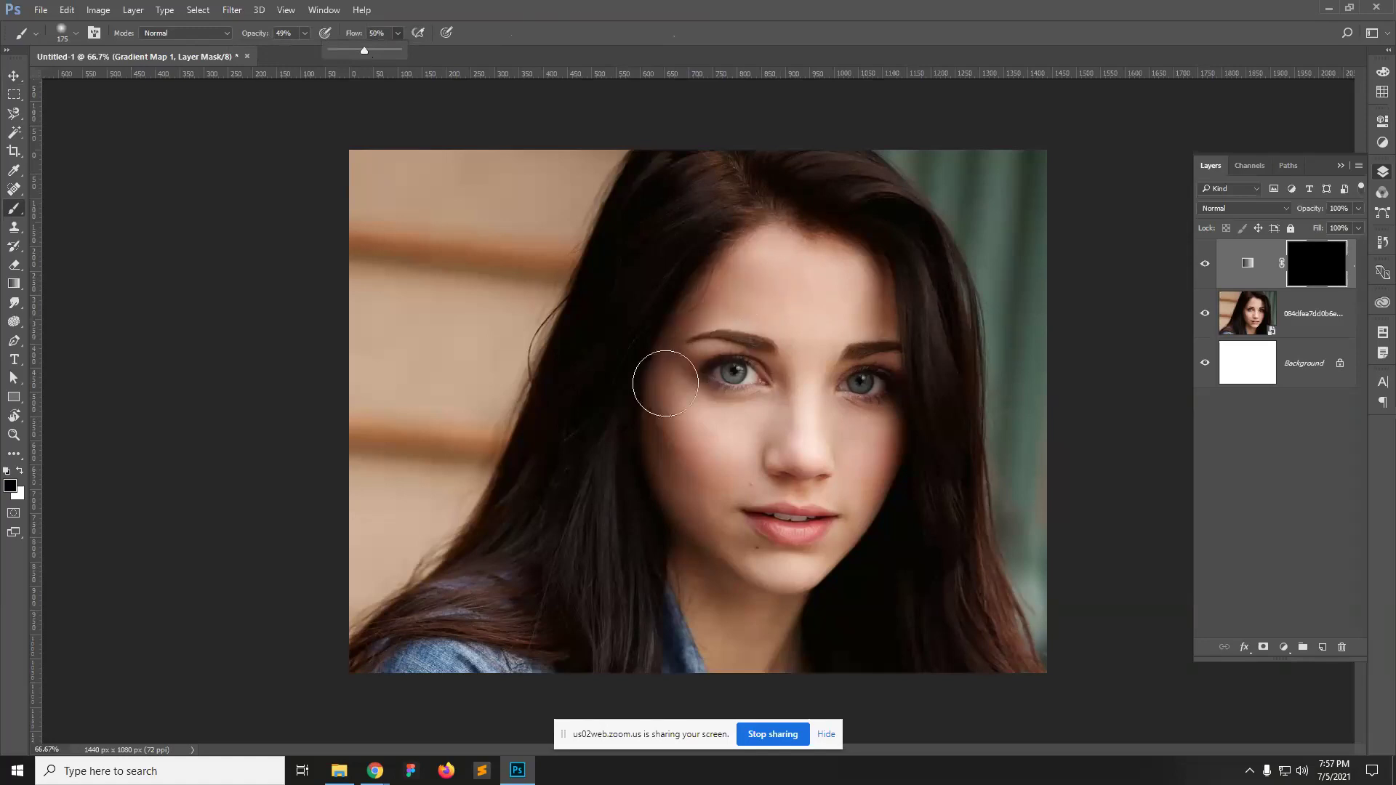
click(773, 249)
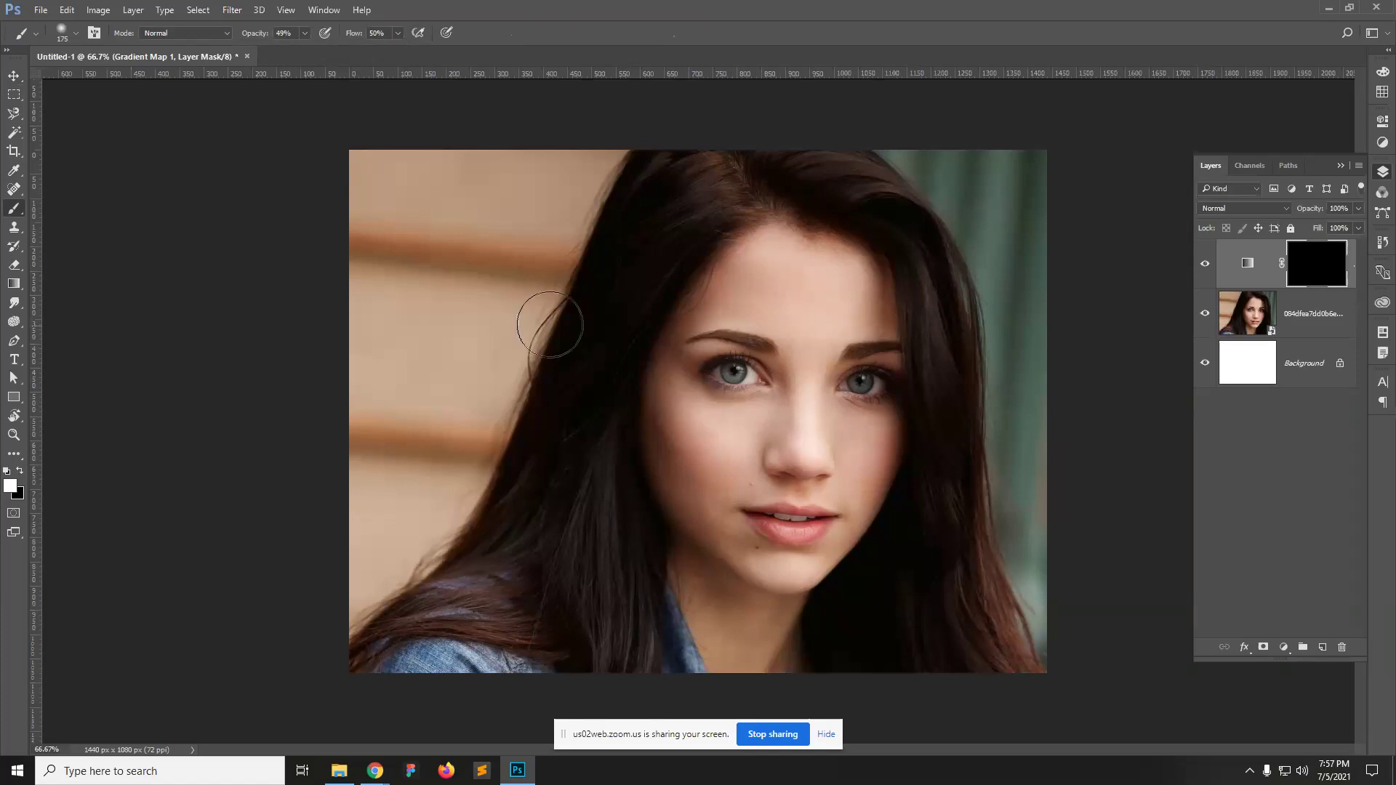
Step: Paint white on the gradient map's mask over the image-left half of the face, from forehead to chin, to reveal the blue tint
mouse_move(773, 255)
mouse_down()
mouse_move(715, 301)
mouse_move(768, 255)
mouse_move(696, 325)
mouse_move(668, 436)
mouse_move(759, 580)
mouse_move(688, 391)
mouse_move(675, 453)
mouse_move(675, 439)
mouse_move(693, 332)
mouse_move(784, 216)
mouse_move(718, 317)
mouse_move(684, 431)
mouse_move(686, 489)
mouse_move(695, 502)
mouse_move(713, 488)
mouse_move(766, 552)
mouse_move(719, 376)
mouse_move(723, 300)
mouse_move(721, 469)
mouse_move(740, 300)
mouse_move(742, 417)
mouse_move(772, 264)
mouse_move(780, 579)
mouse_move(777, 236)
mouse_move(780, 333)
mouse_move(794, 231)
mouse_move(788, 572)
mouse_move(752, 504)
mouse_move(759, 527)
mouse_move(724, 494)
mouse_move(758, 618)
mouse_move(732, 678)
mouse_move(718, 639)
mouse_move(692, 682)
mouse_move(693, 526)
mouse_up()
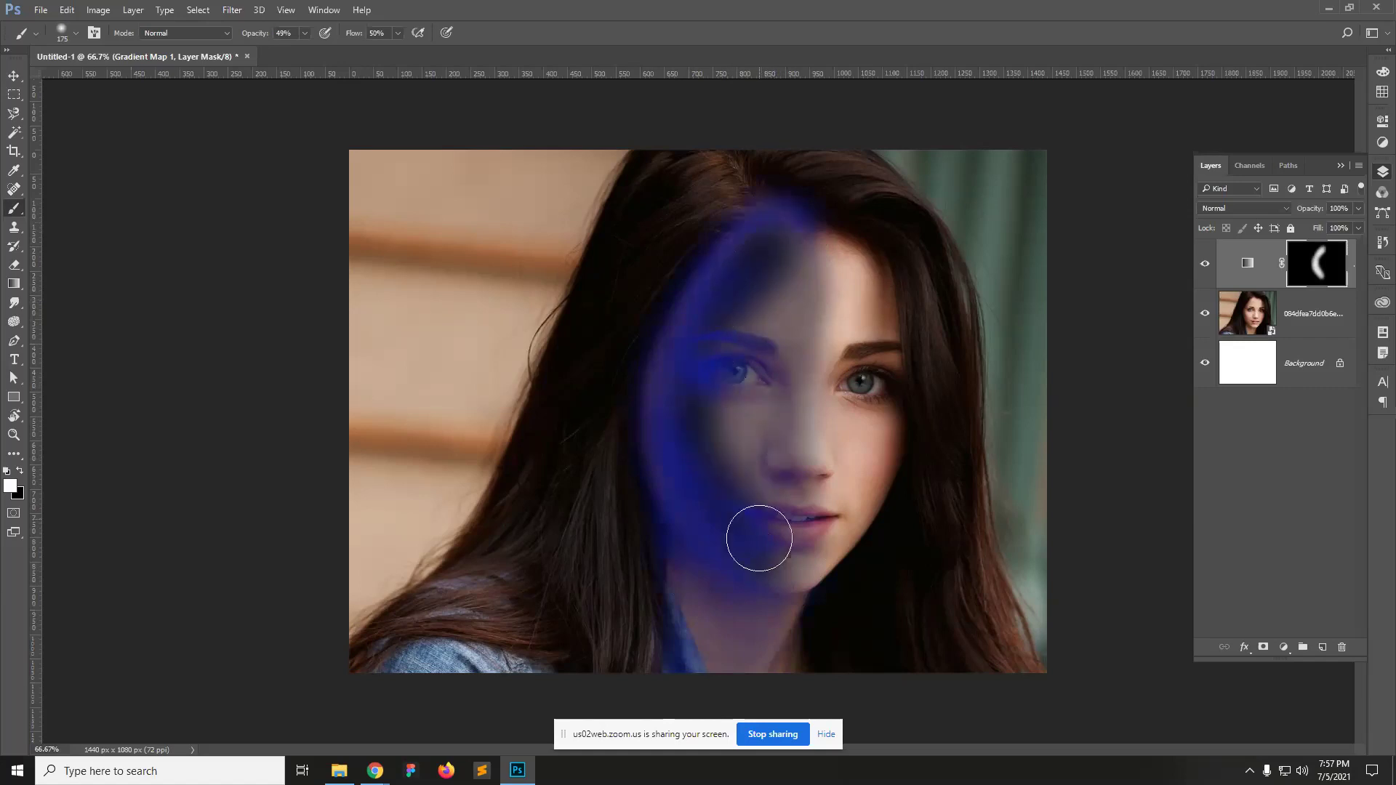
mouse_move(778, 560)
mouse_down()
mouse_move(756, 641)
mouse_move(730, 643)
mouse_move(647, 553)
mouse_up()
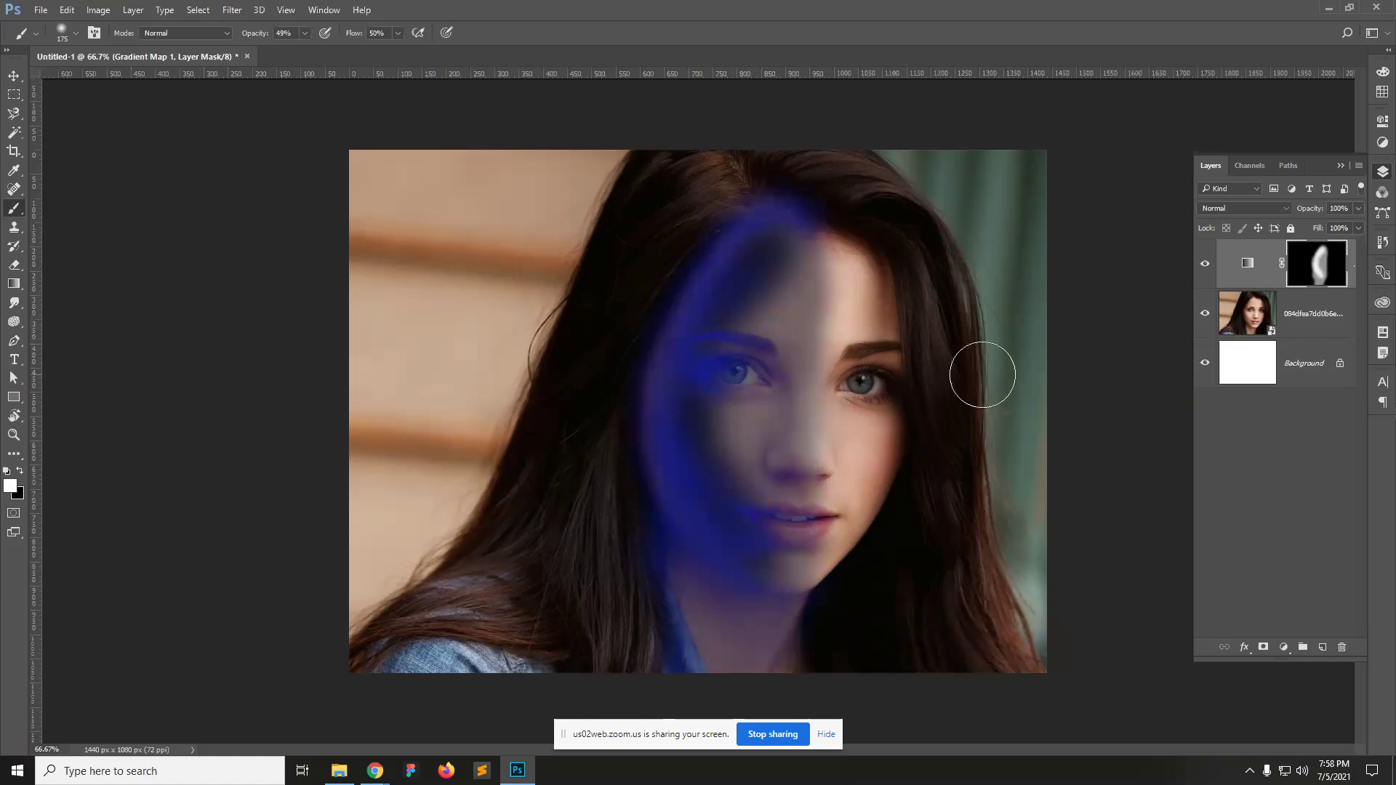
mouse_move(772, 426)
mouse_down()
mouse_move(791, 293)
mouse_move(769, 488)
mouse_move(745, 445)
mouse_move(744, 345)
mouse_move(763, 520)
mouse_move(766, 461)
mouse_move(764, 595)
mouse_move(772, 278)
mouse_move(762, 514)
mouse_move(778, 311)
mouse_move(796, 268)
mouse_move(748, 498)
mouse_up()
mouse_move(723, 446)
mouse_down()
mouse_move(751, 583)
mouse_move(751, 610)
mouse_move(738, 611)
mouse_move(766, 604)
mouse_up()
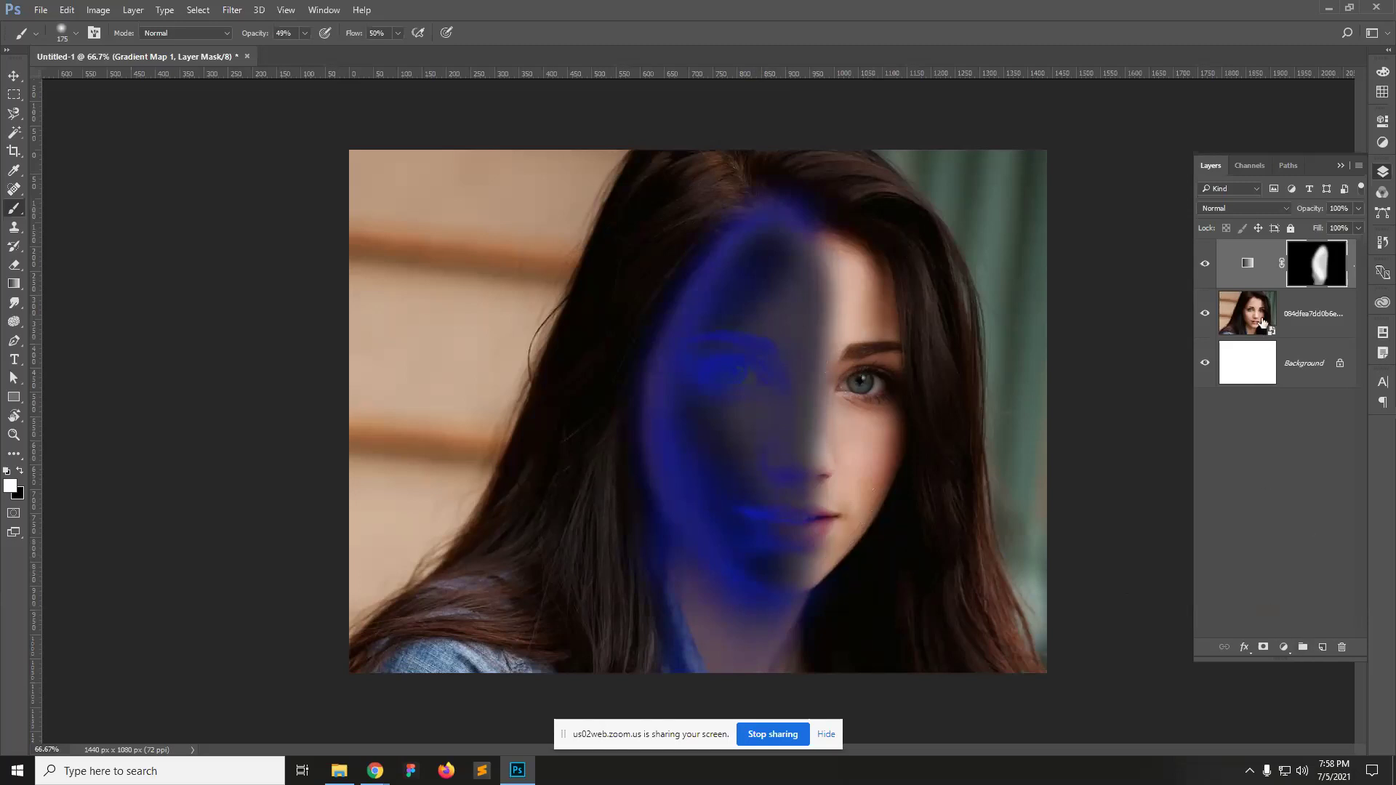
Step: Add a second Gradient Map adjustment layer and set its gradient's blue start stop to black
click(1285, 647)
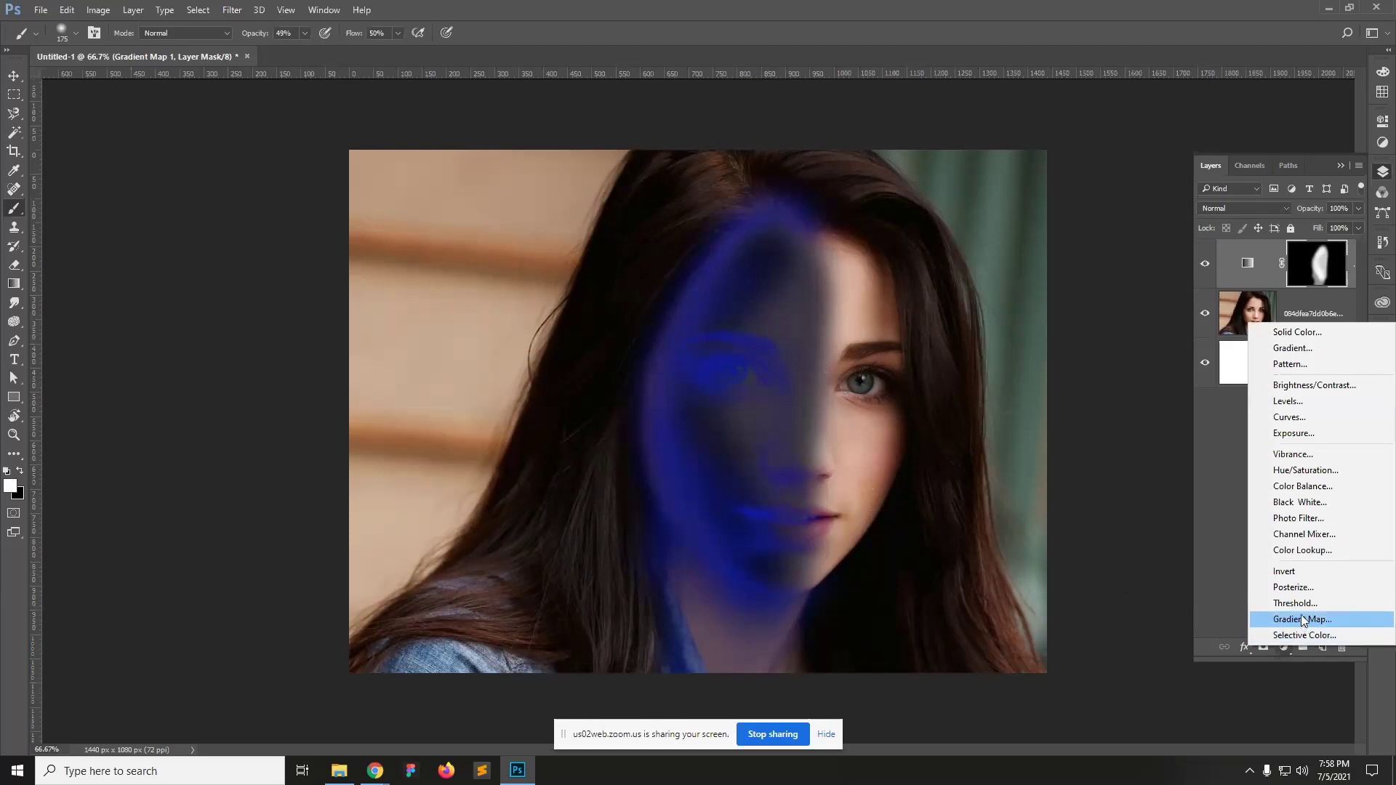
click(1292, 619)
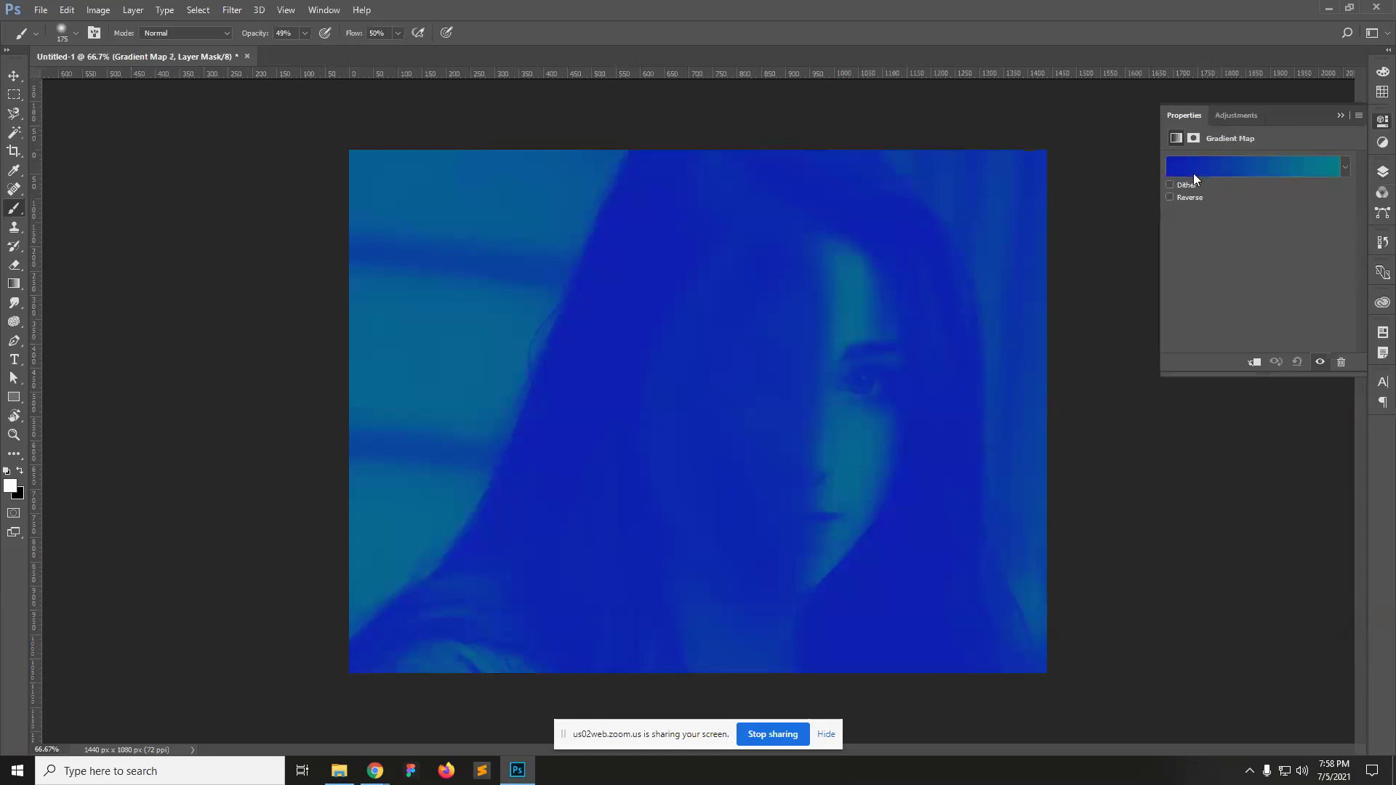
click(1298, 168)
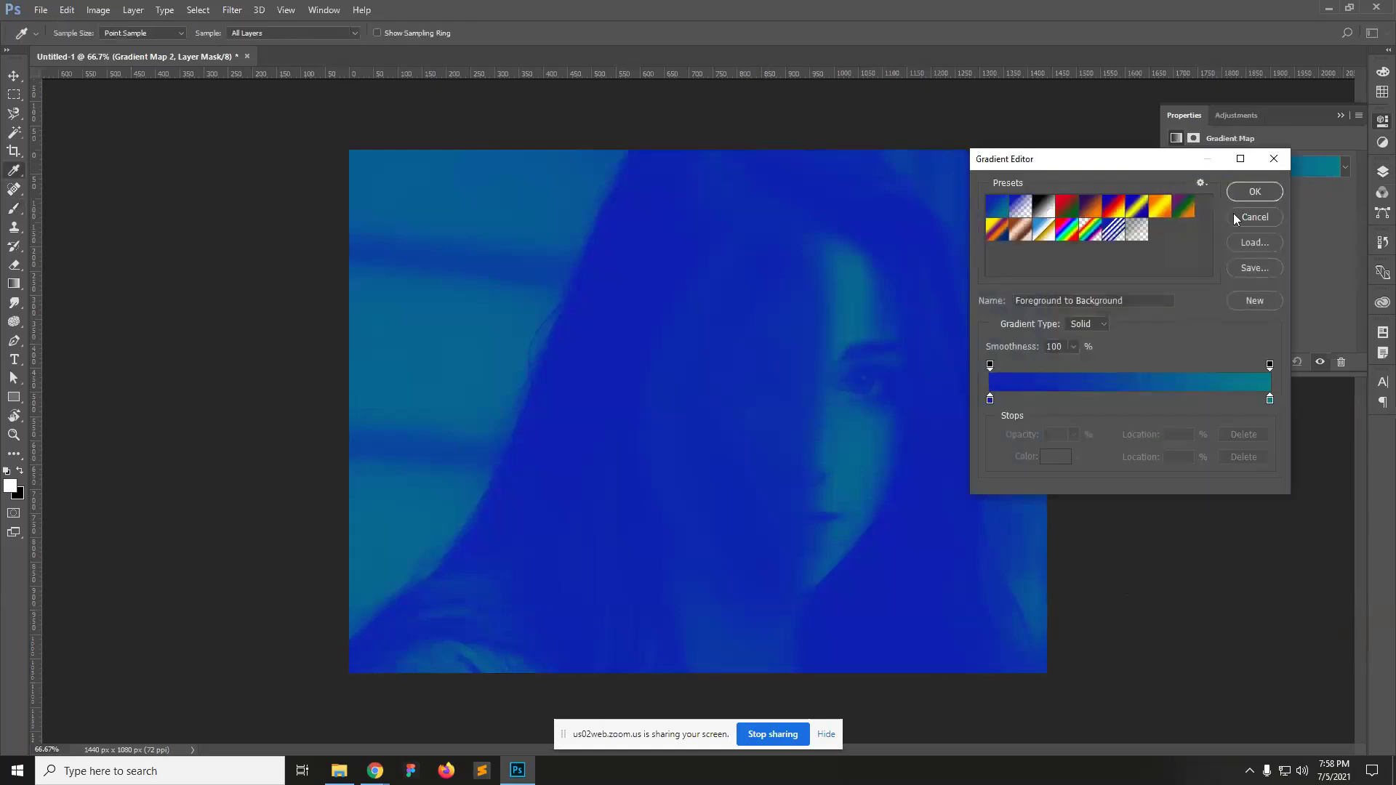
double_click(990, 399)
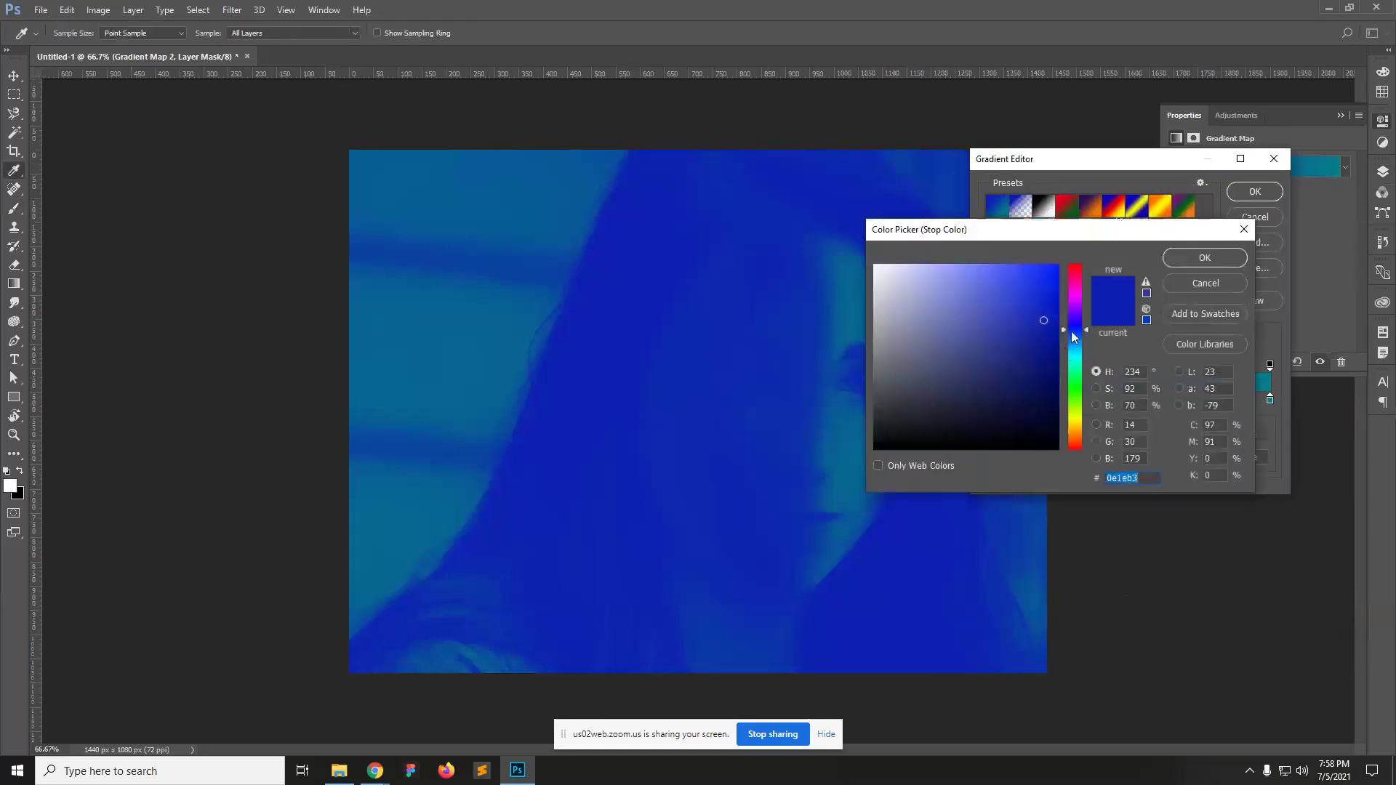
click(1048, 442)
click(1207, 260)
Step: Set the second gradient map's end stop to red (e4000b), apply the gradient, and return to the layer stack
click(1269, 399)
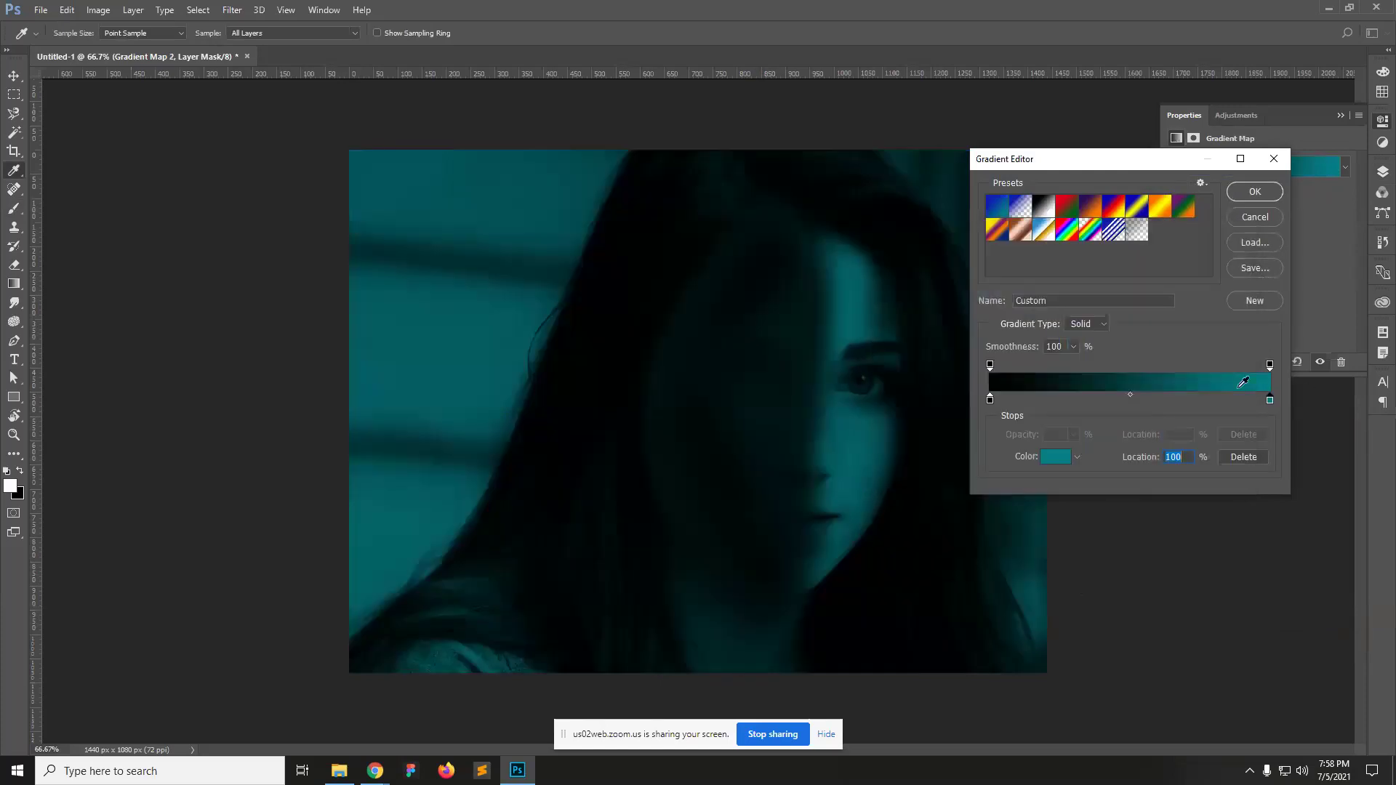
click(1055, 456)
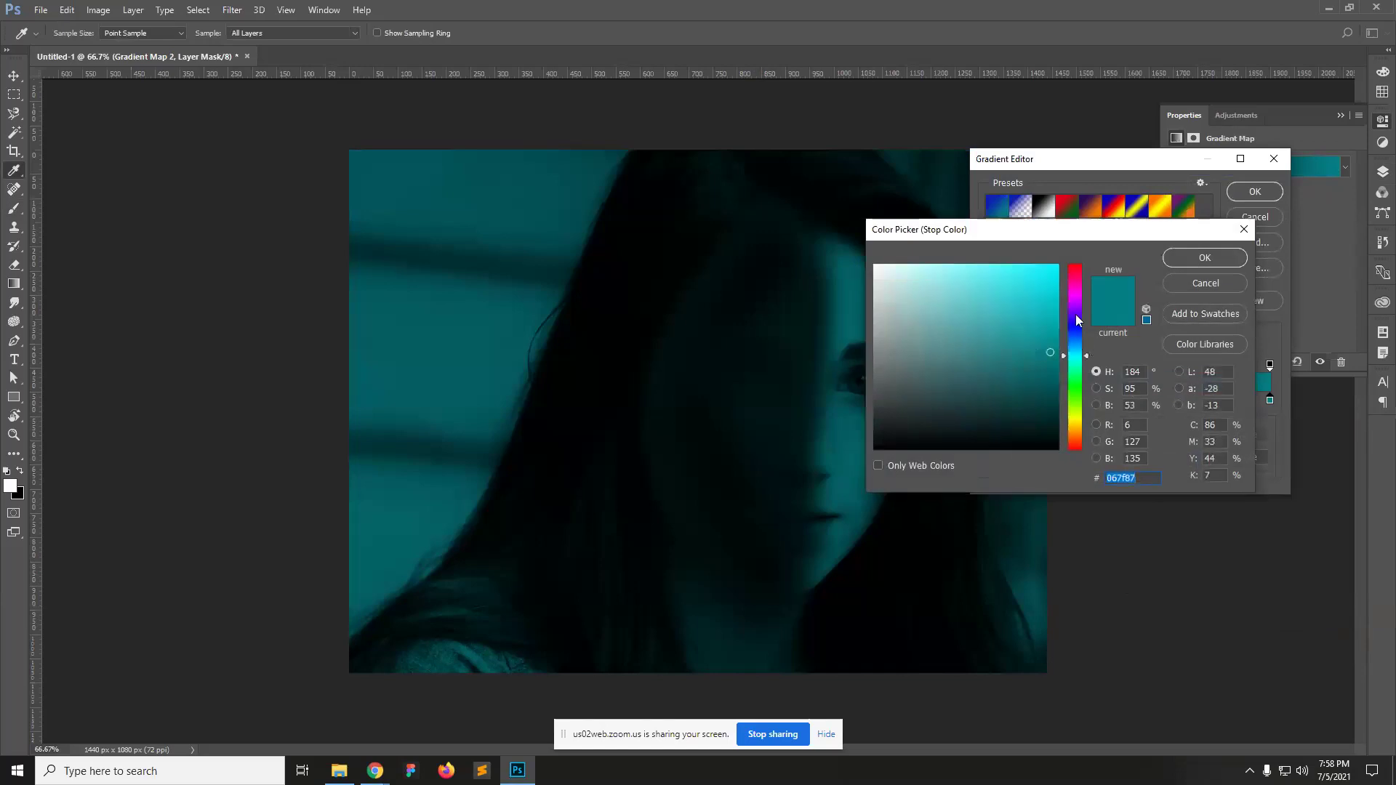
drag(1075, 314, 1075, 267)
click(1058, 283)
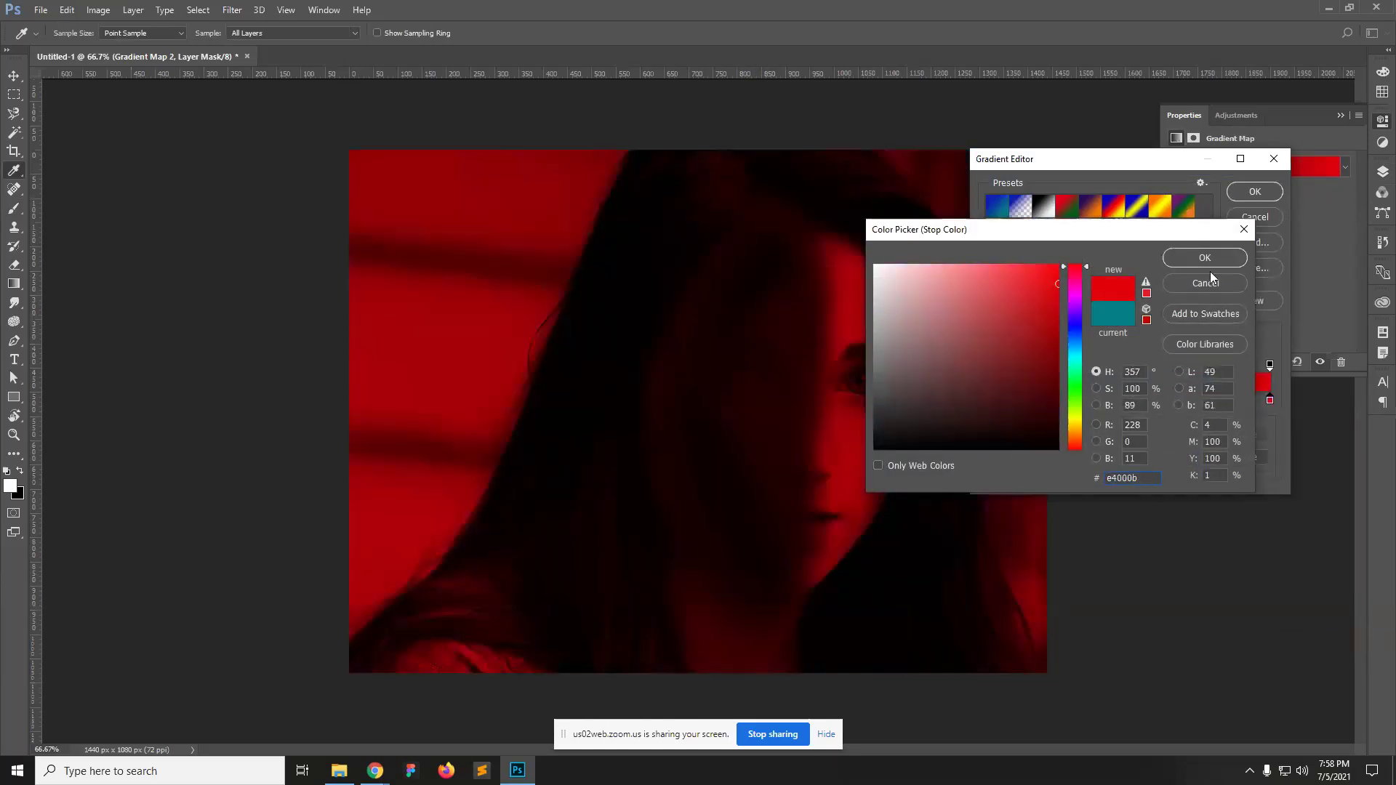
click(1206, 258)
click(1255, 191)
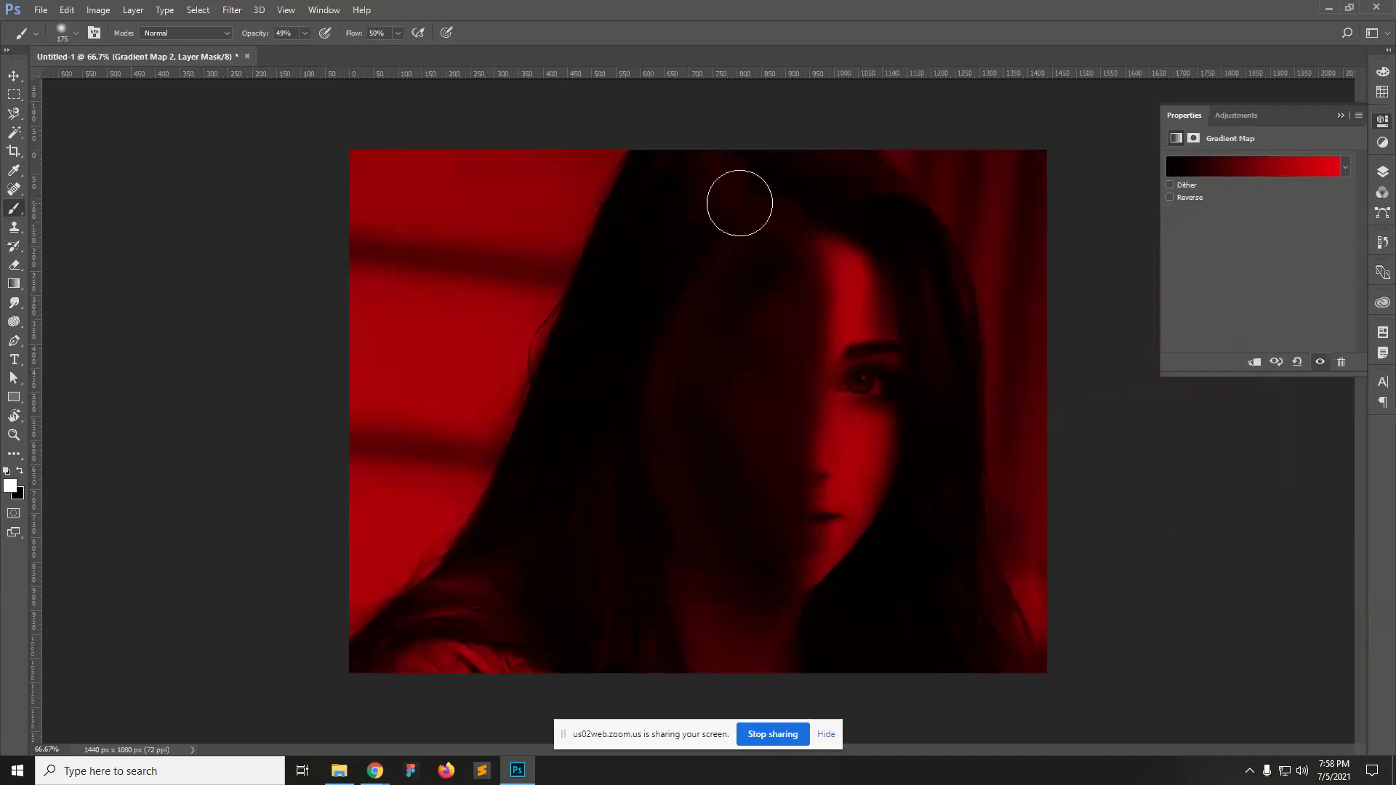
click(1384, 180)
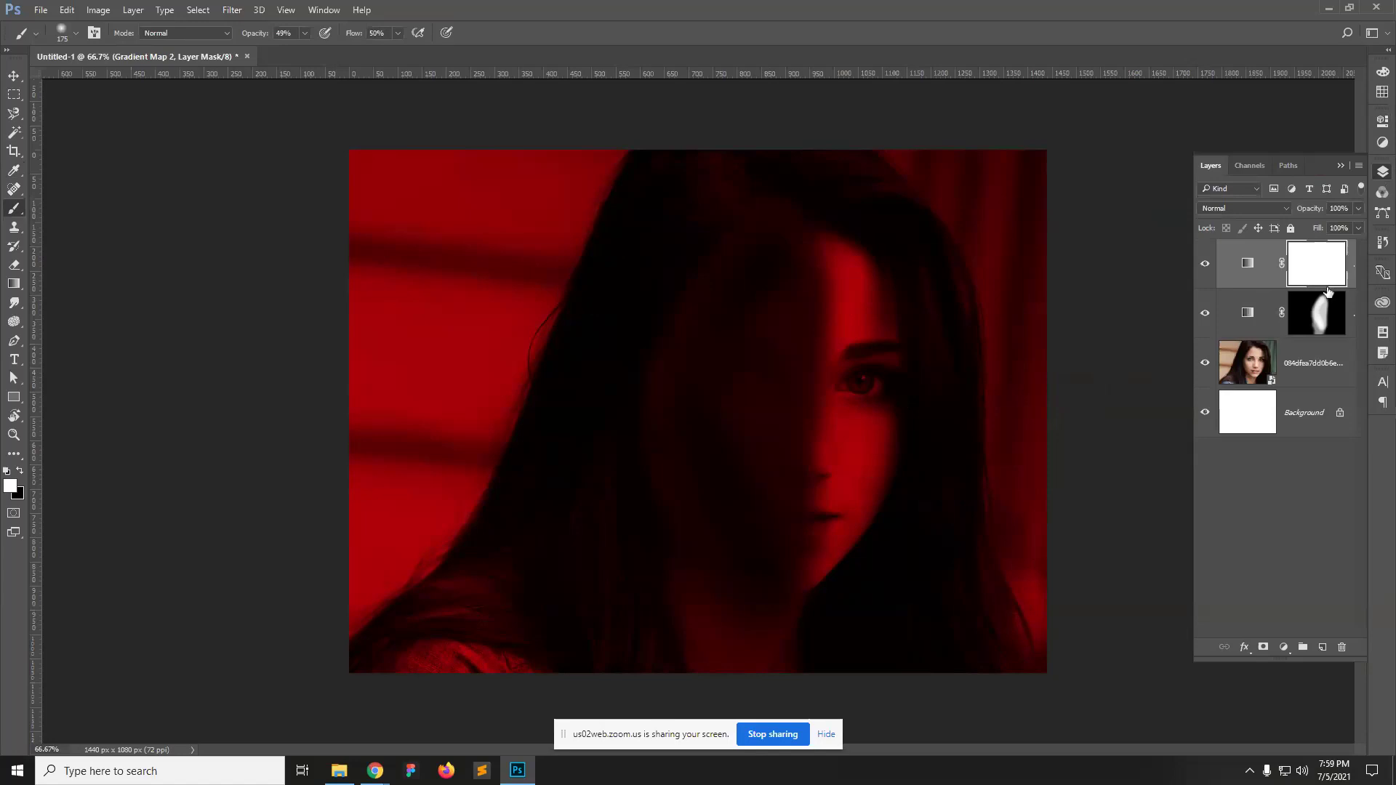
Step: Invert the red gradient map's mask and paint white over the image-right half of the face to reveal the red tint
key(ctrl+i)
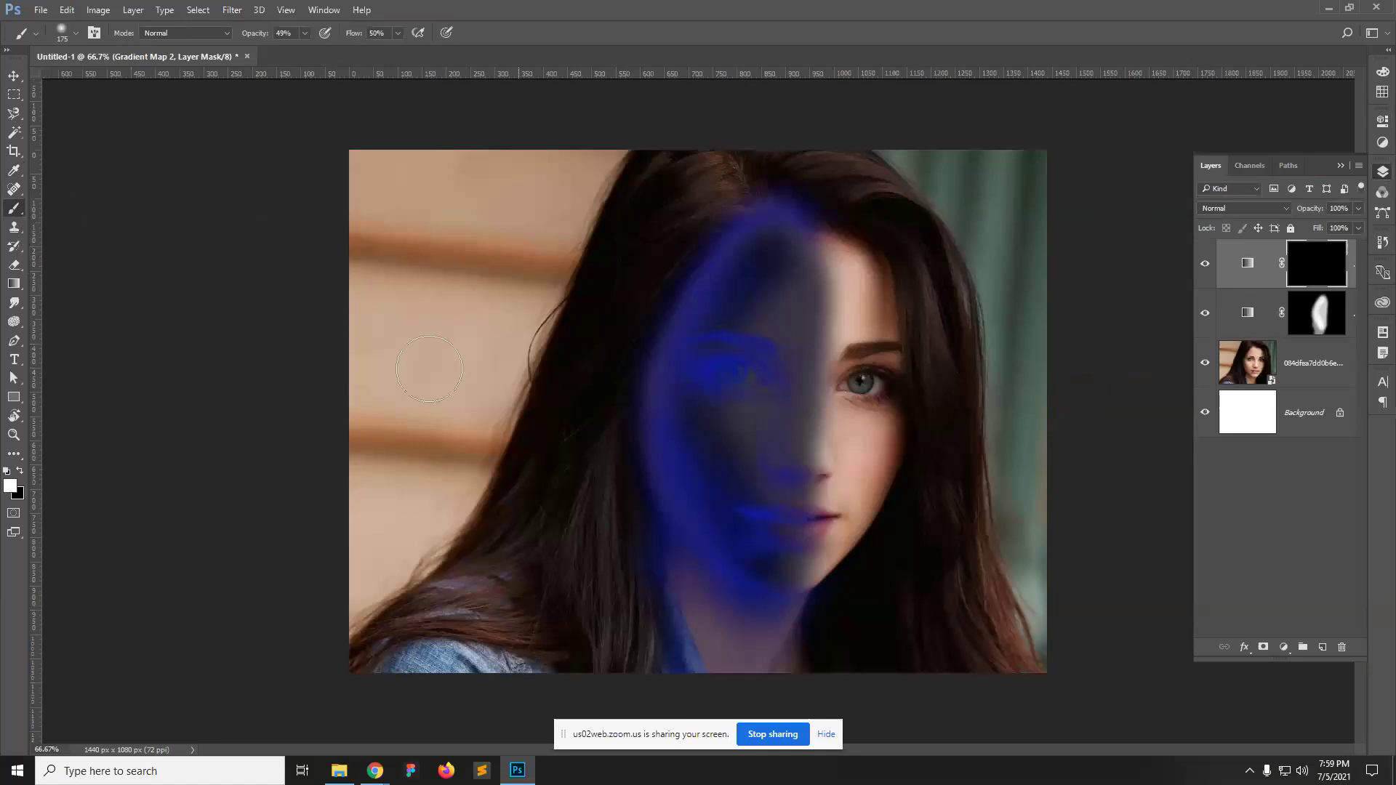
mouse_move(861, 247)
mouse_down()
mouse_move(860, 356)
mouse_move(828, 568)
mouse_move(873, 356)
mouse_move(858, 254)
mouse_move(877, 320)
mouse_move(874, 402)
mouse_move(834, 271)
mouse_up()
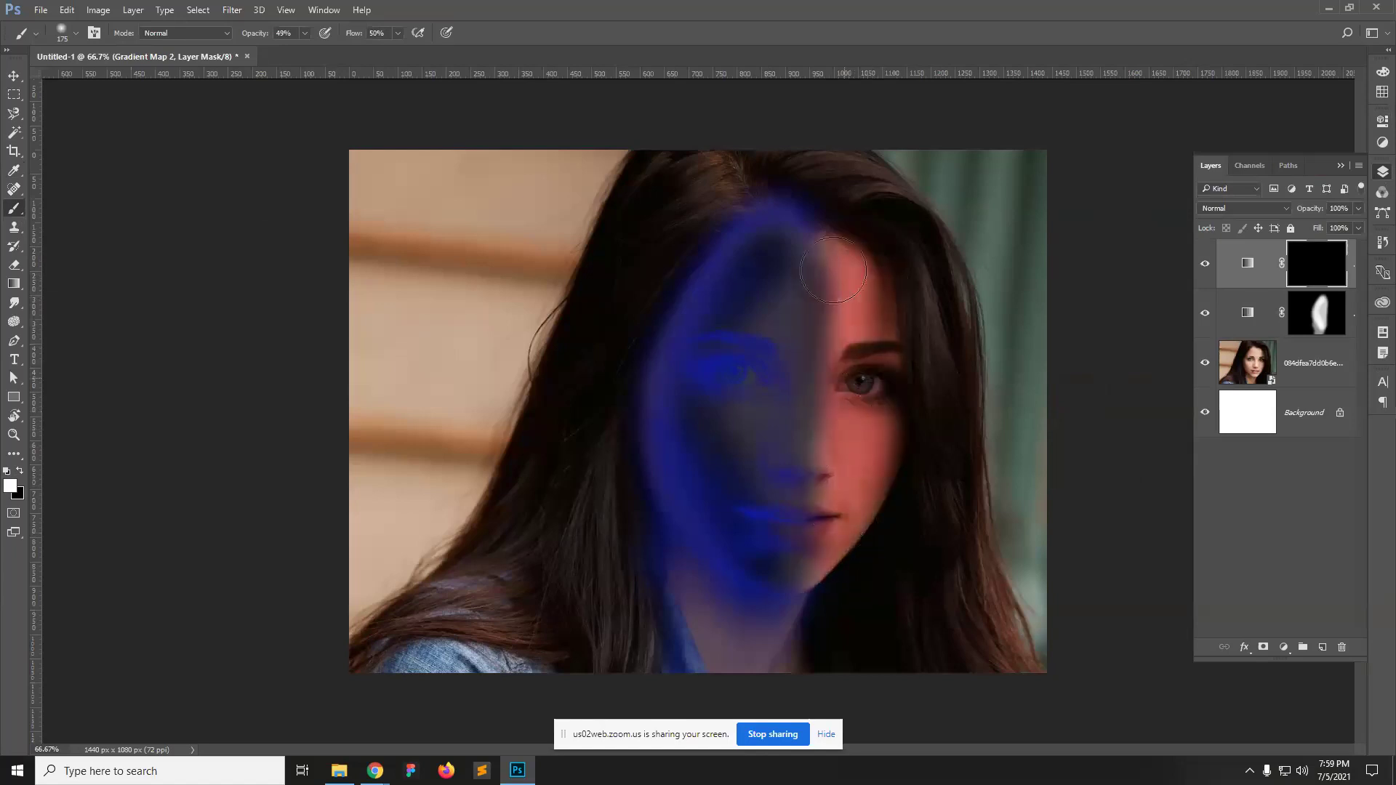
drag(840, 344, 841, 570)
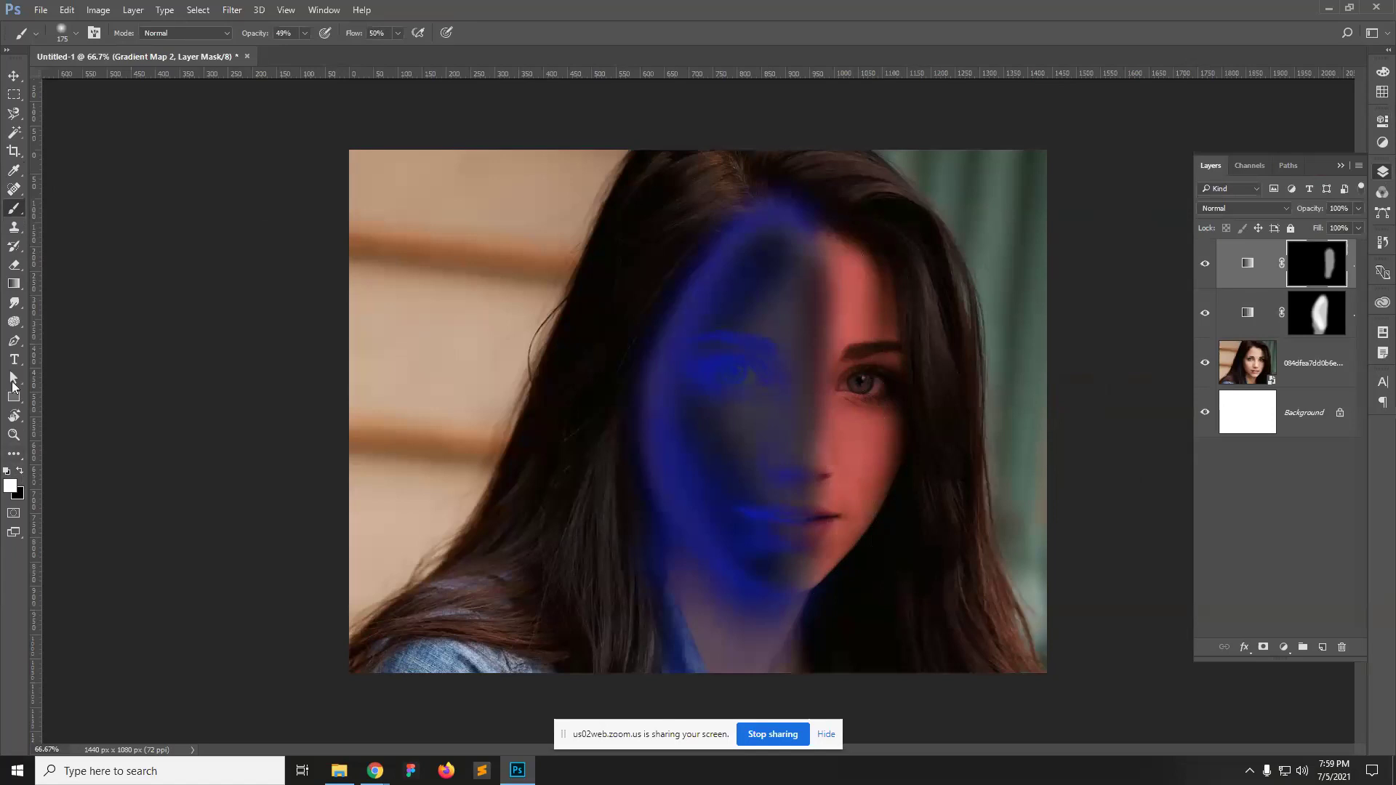
Step: Set the Gradient tool to white Foreground to Transparent and fill the image-right side of the red gradient map's mask with it
click(14, 283)
click(81, 32)
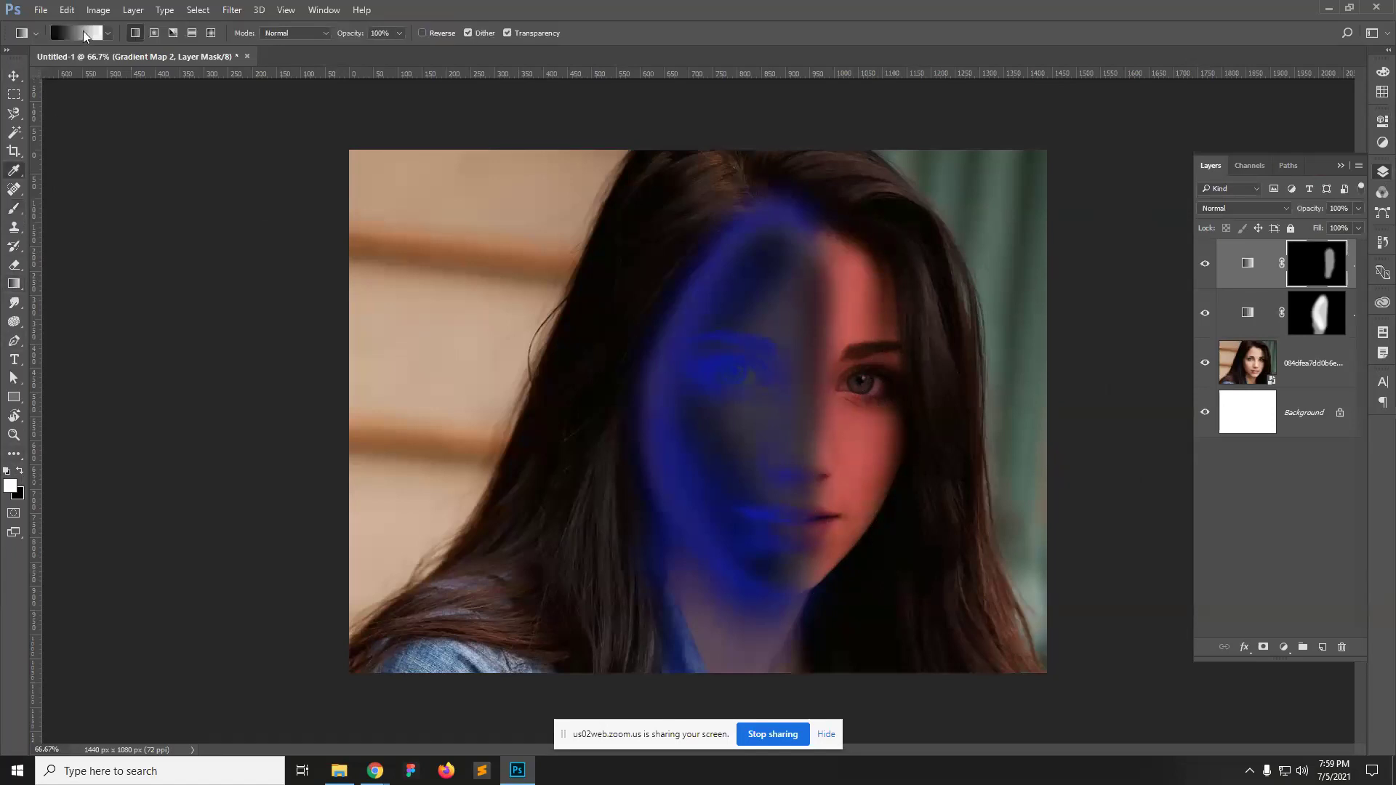
click(1029, 211)
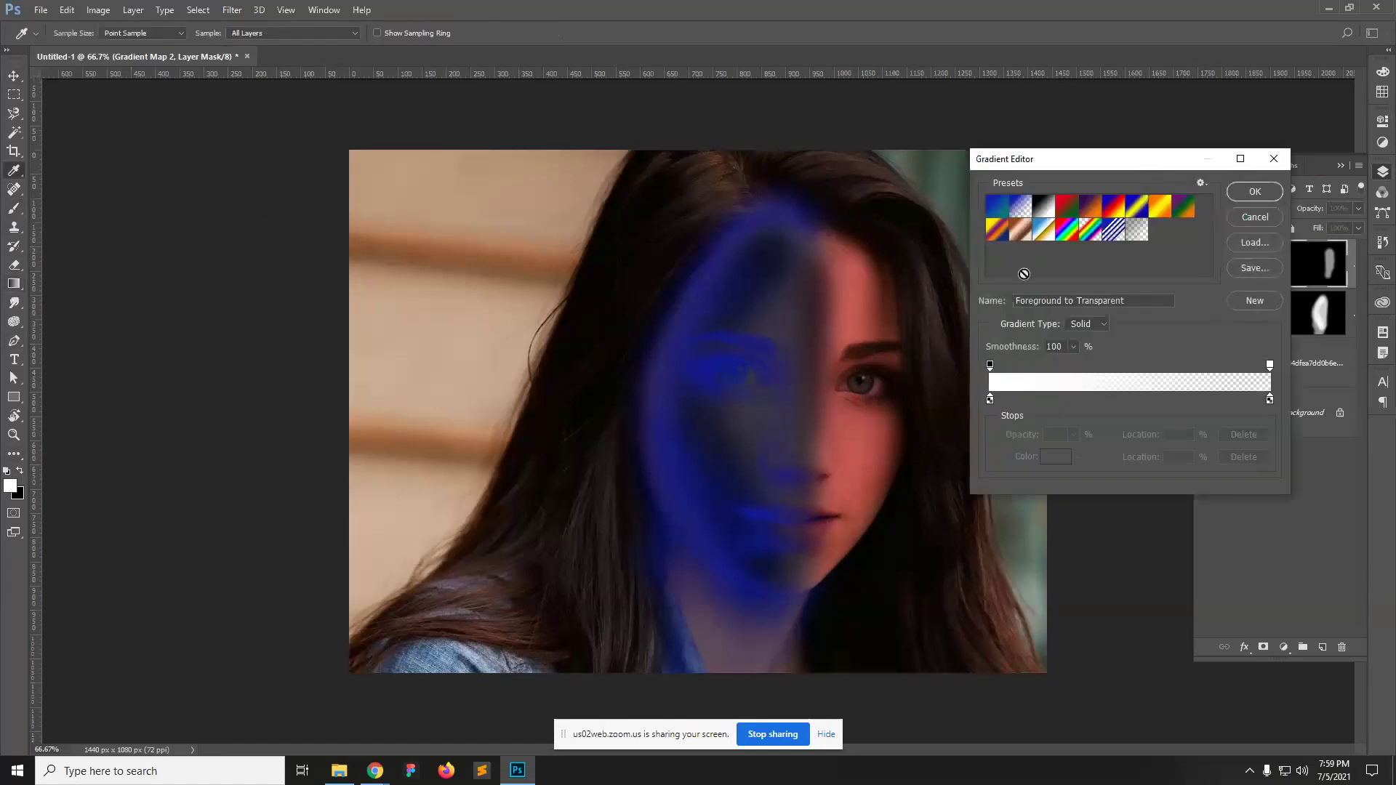
click(989, 399)
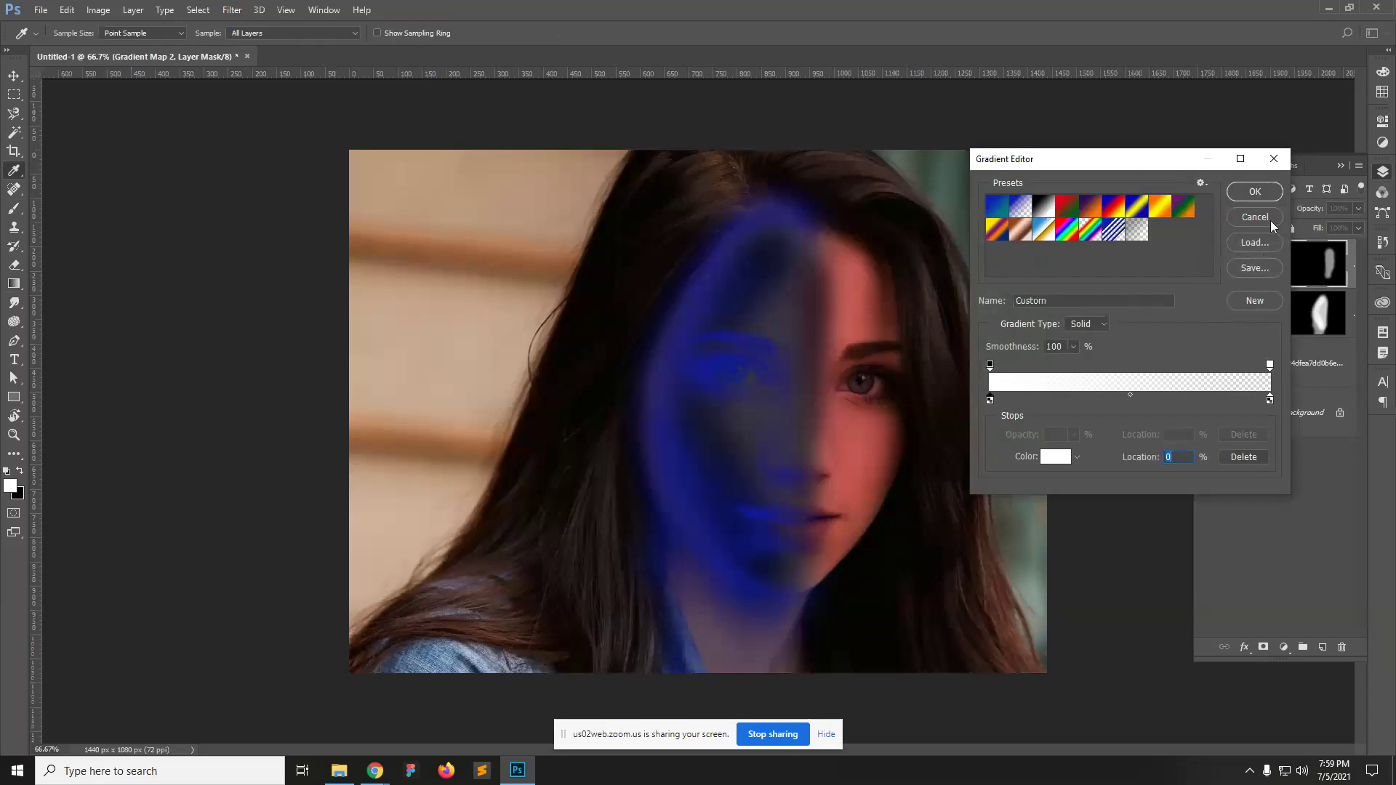
click(1255, 191)
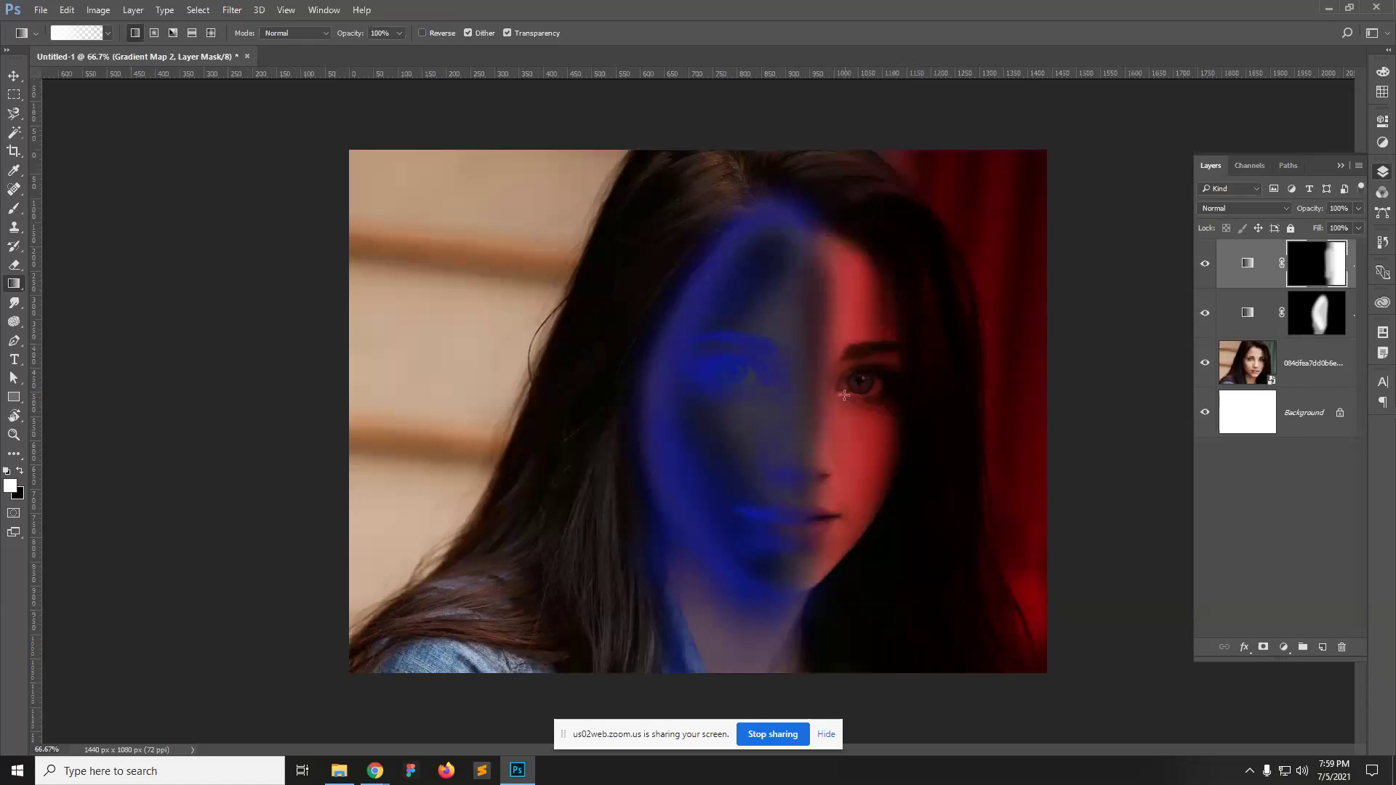
Step: Fill the image-left side of the blue gradient map's mask with the white-to-transparent gradient so blue covers that half
click(1333, 328)
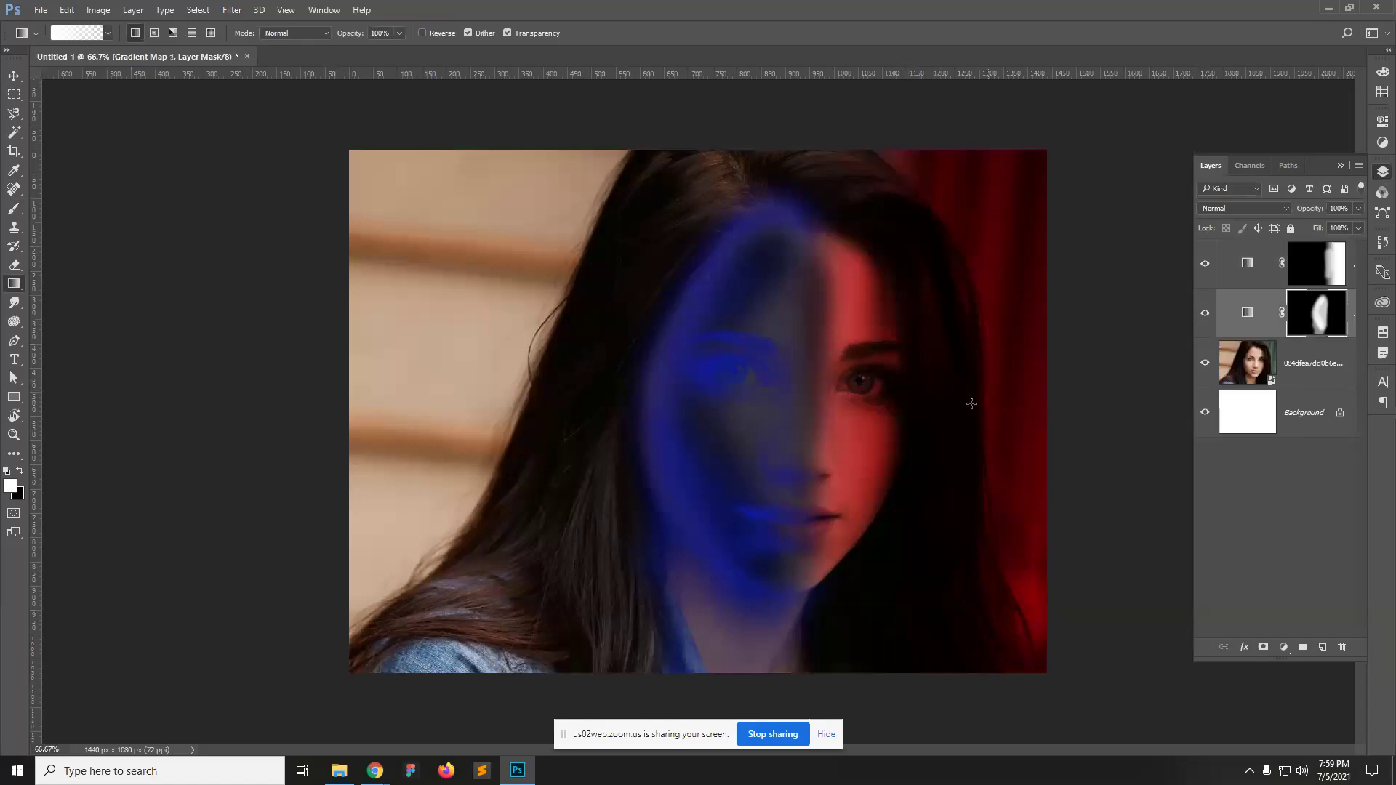
drag(762, 387, 842, 387)
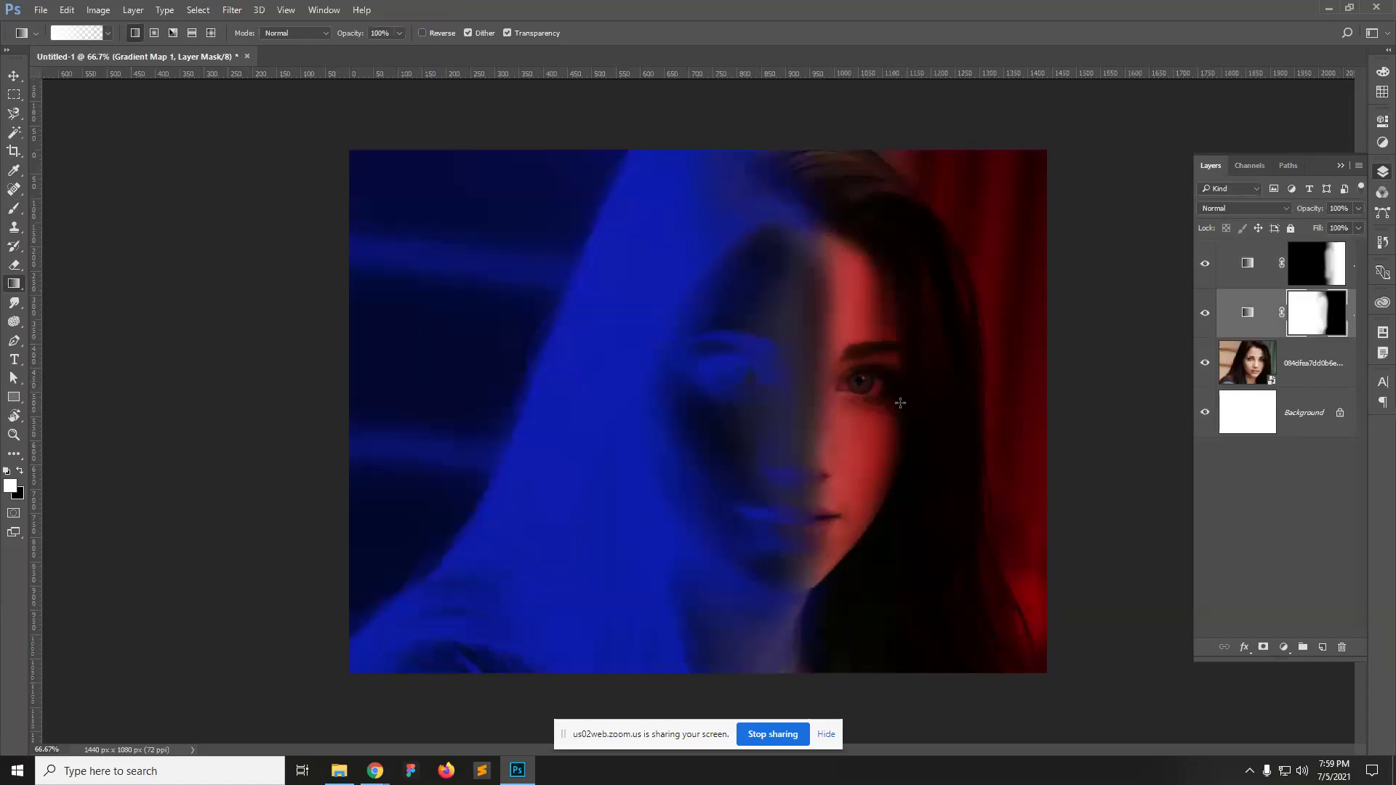
key(v)
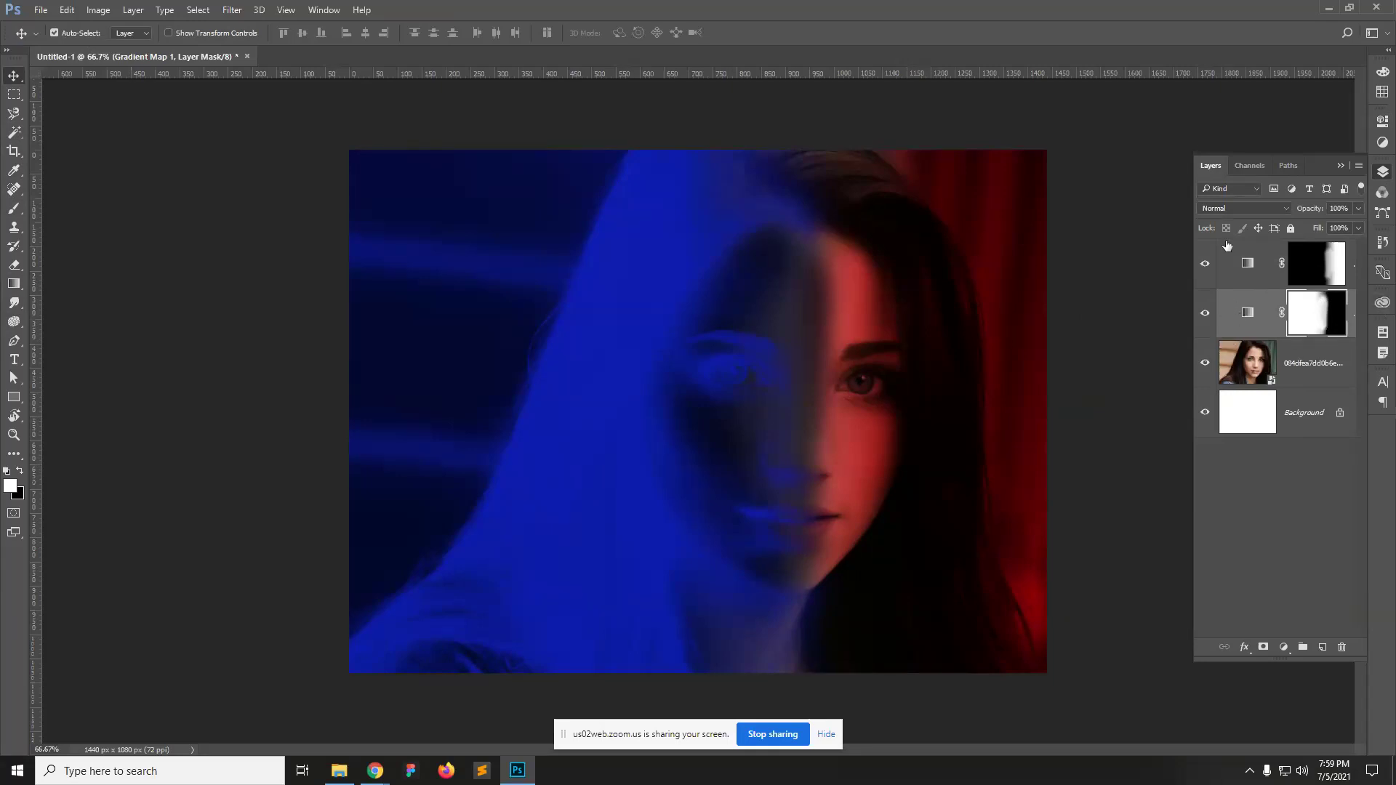
Step: Paint black at 100% brush opacity on the blue gradient map's mask to clear the tint from the image-left background
click(14, 210)
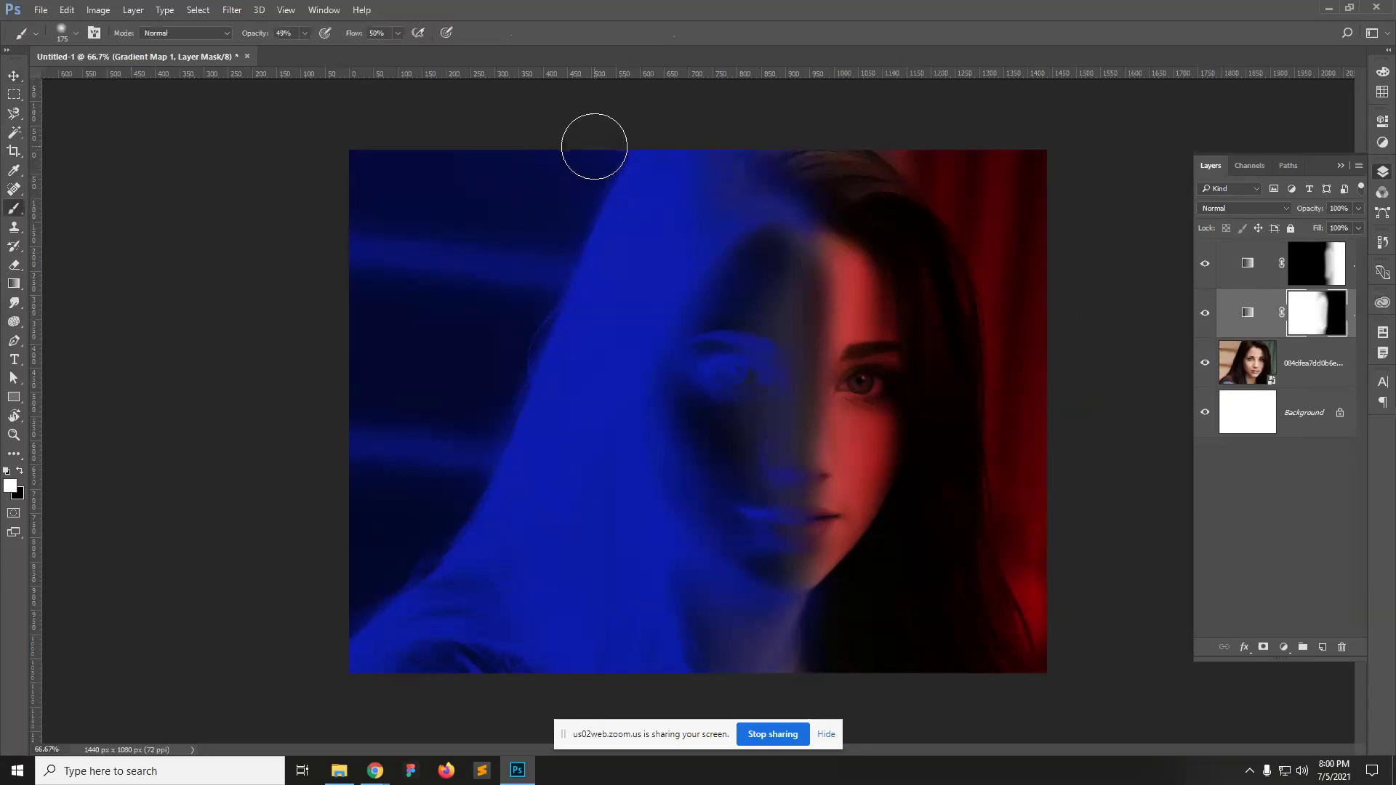
drag(314, 51, 434, 46)
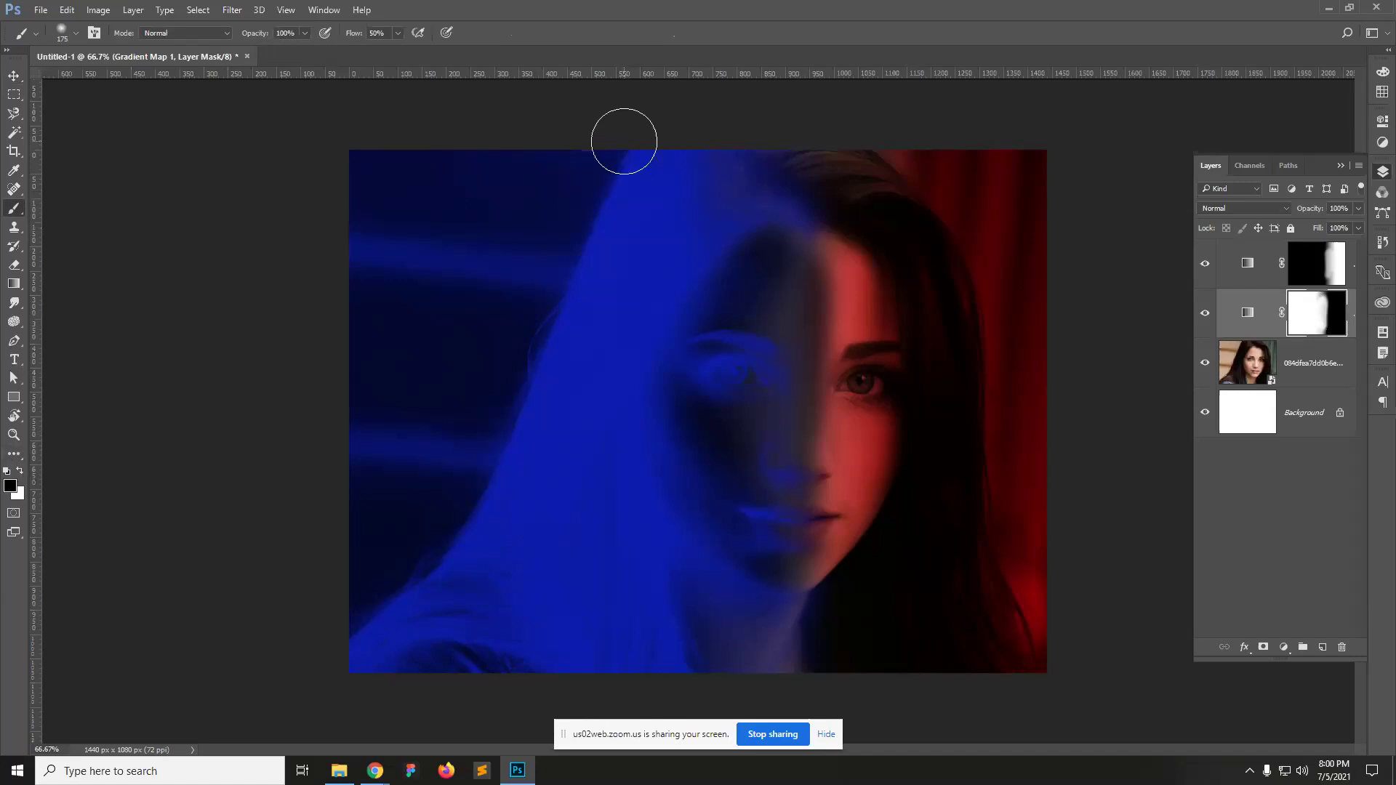
mouse_move(597, 135)
mouse_down()
mouse_move(560, 195)
mouse_move(568, 181)
mouse_move(428, 527)
mouse_move(391, 573)
mouse_move(323, 613)
mouse_move(521, 195)
mouse_move(383, 535)
mouse_move(365, 115)
mouse_move(361, 277)
mouse_move(391, 137)
mouse_move(400, 377)
mouse_move(469, 85)
mouse_move(469, 287)
mouse_move(487, 251)
mouse_move(482, 233)
mouse_move(379, 558)
mouse_move(435, 403)
mouse_move(410, 335)
mouse_up()
Step: Paint black on the red gradient map's mask to clear the tint from the image-right background beside the hair
click(1317, 275)
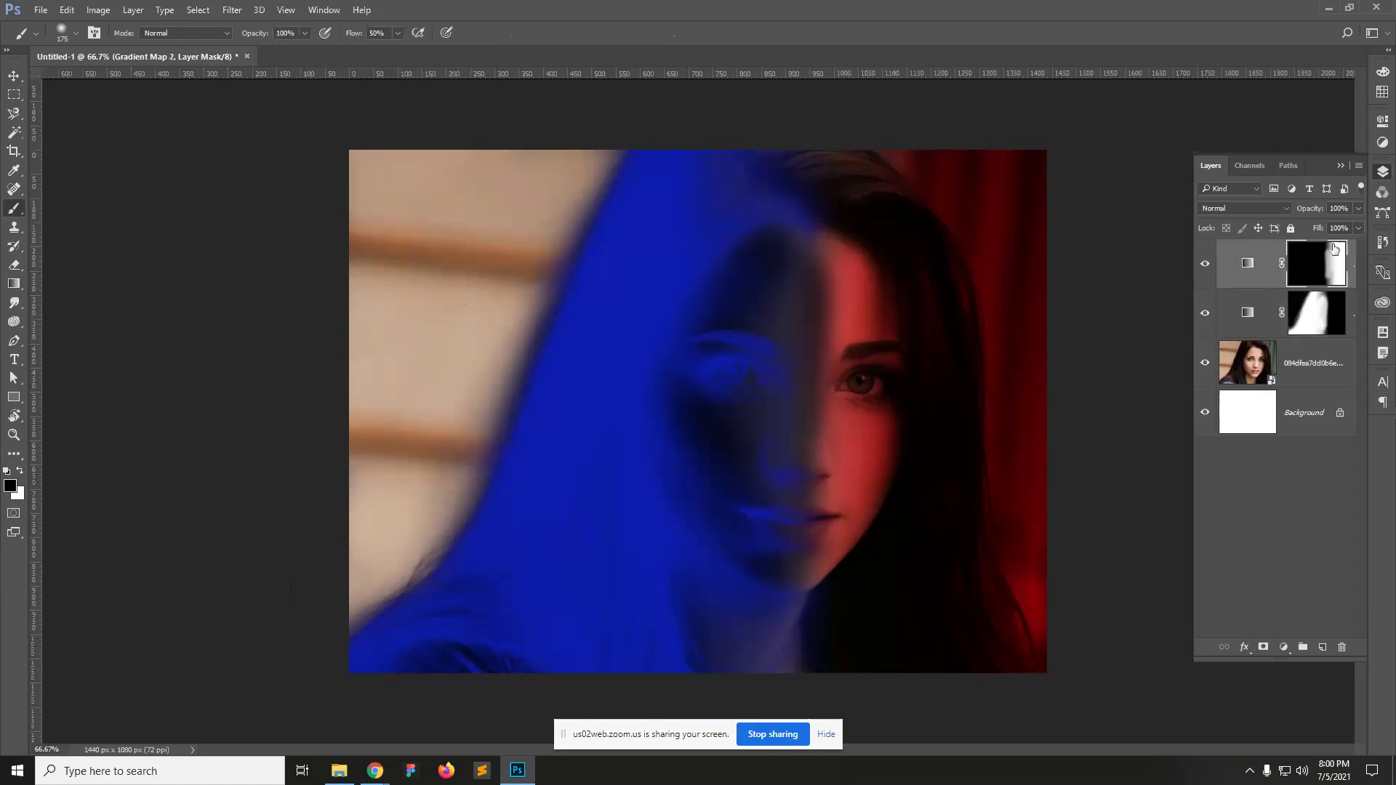
mouse_move(919, 138)
mouse_down()
mouse_move(1015, 297)
mouse_move(1020, 531)
mouse_move(1075, 680)
mouse_up()
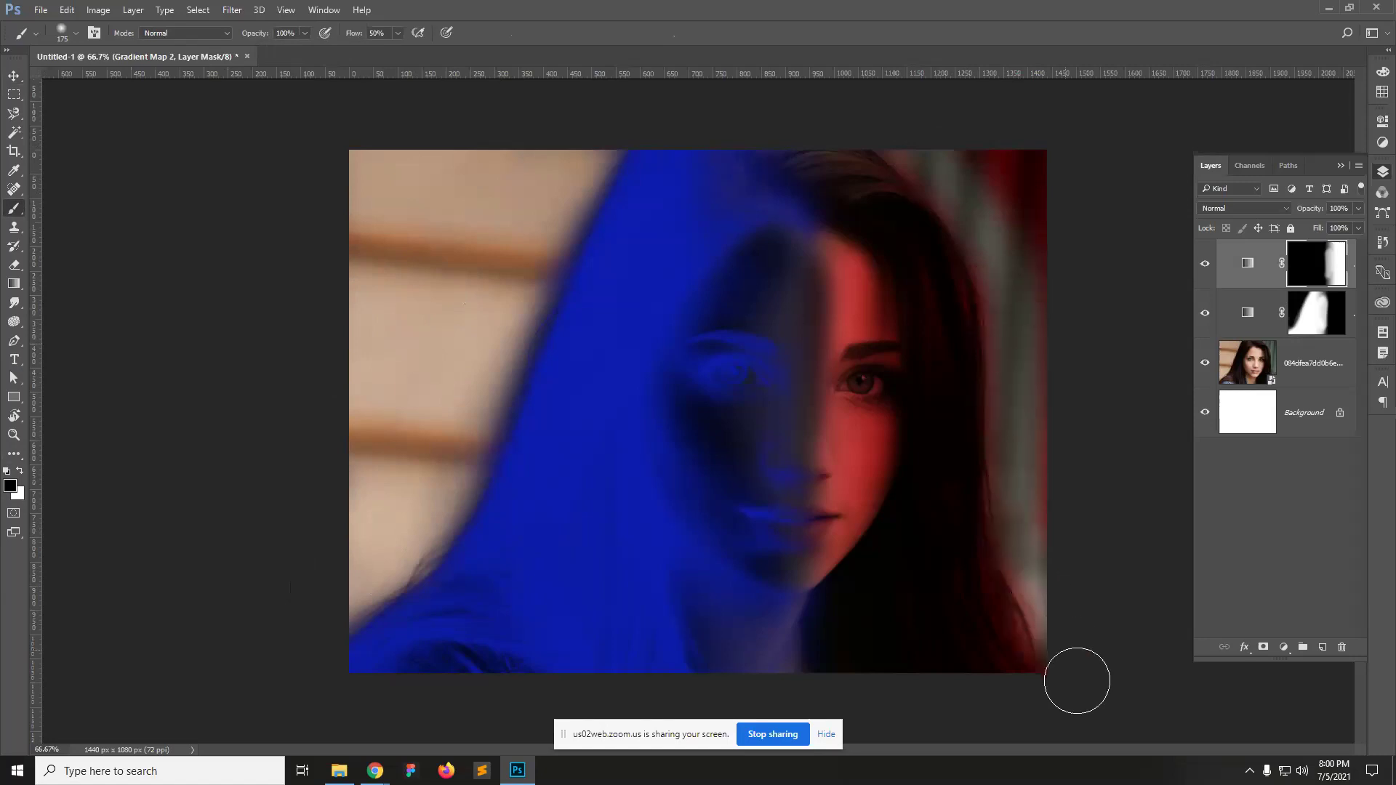
mouse_move(1060, 534)
mouse_down()
mouse_move(1059, 281)
mouse_move(1038, 162)
mouse_move(913, 138)
mouse_move(991, 249)
mouse_move(1028, 542)
mouse_move(1069, 639)
mouse_move(1057, 246)
mouse_move(1019, 146)
mouse_up()
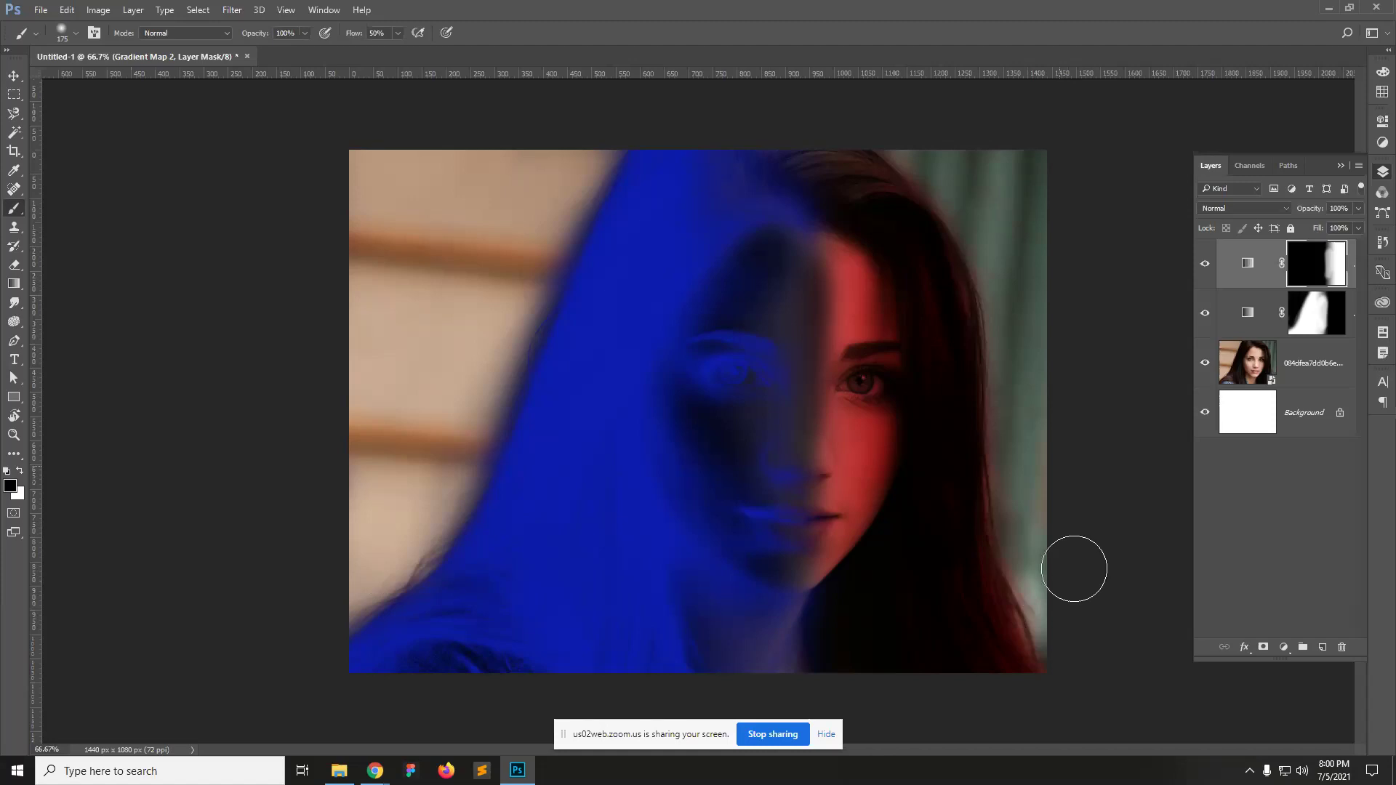
key(v)
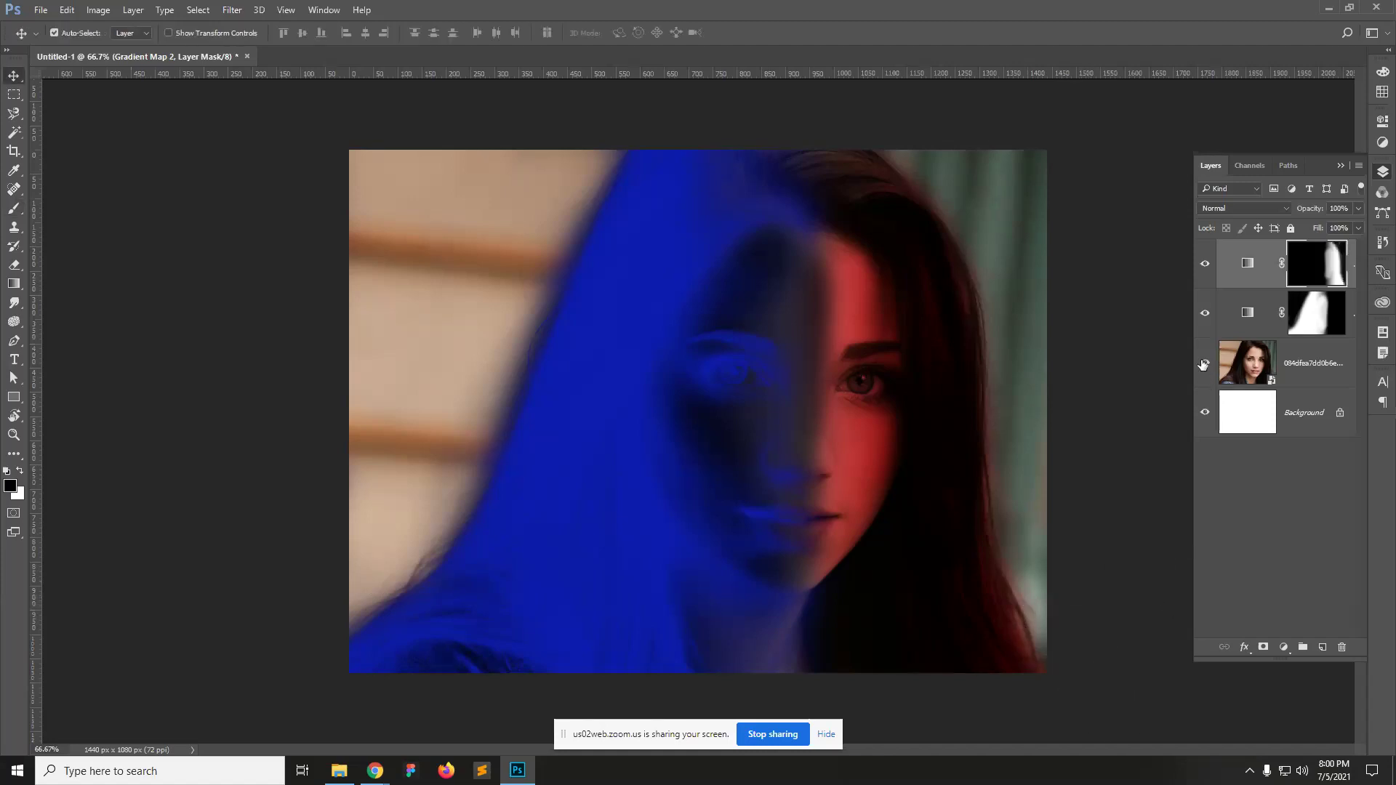
Step: Compare the portrait with and without the effect by hiding and reshowing both gradient map layers
key(ctrl+minus)
key(ctrl)
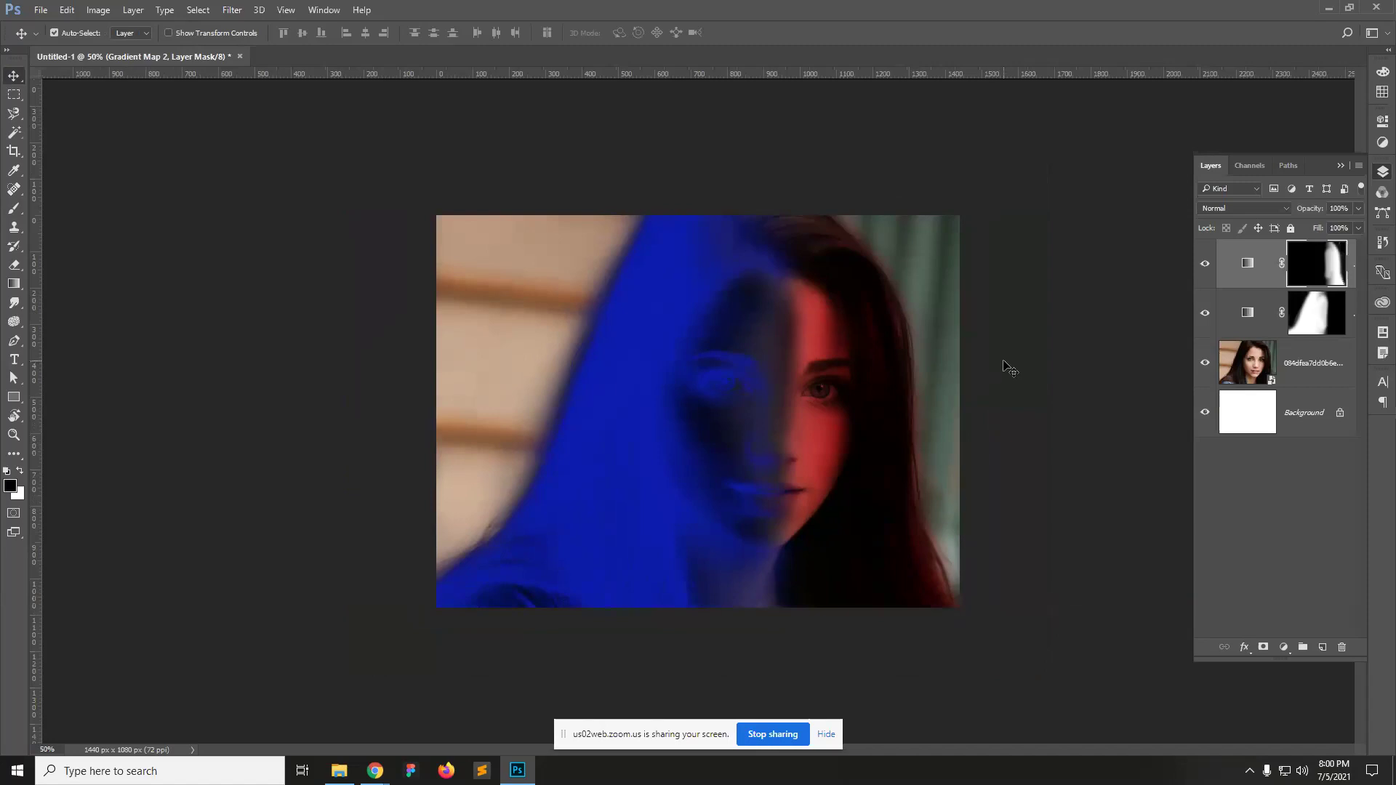
click(1204, 312)
click(1205, 263)
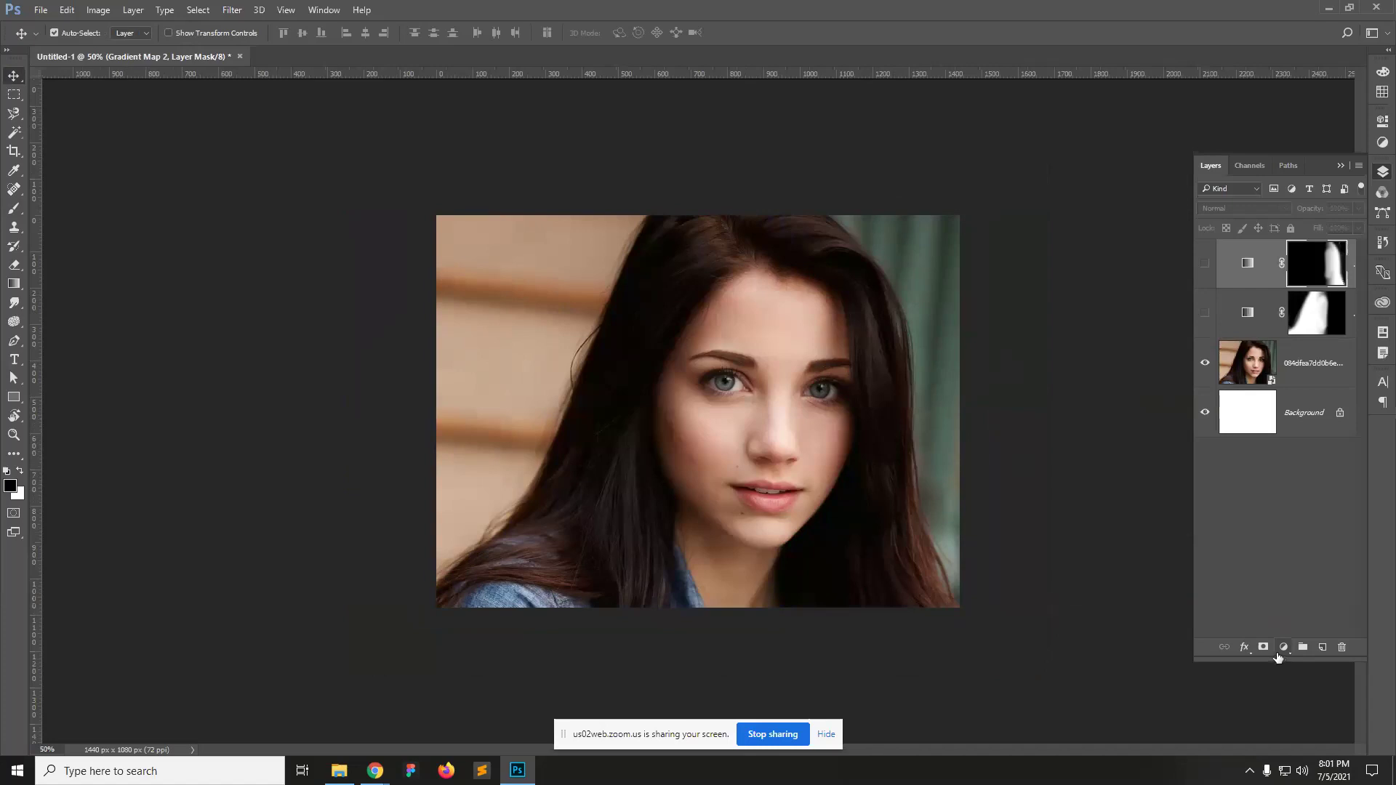
click(1204, 311)
click(1206, 263)
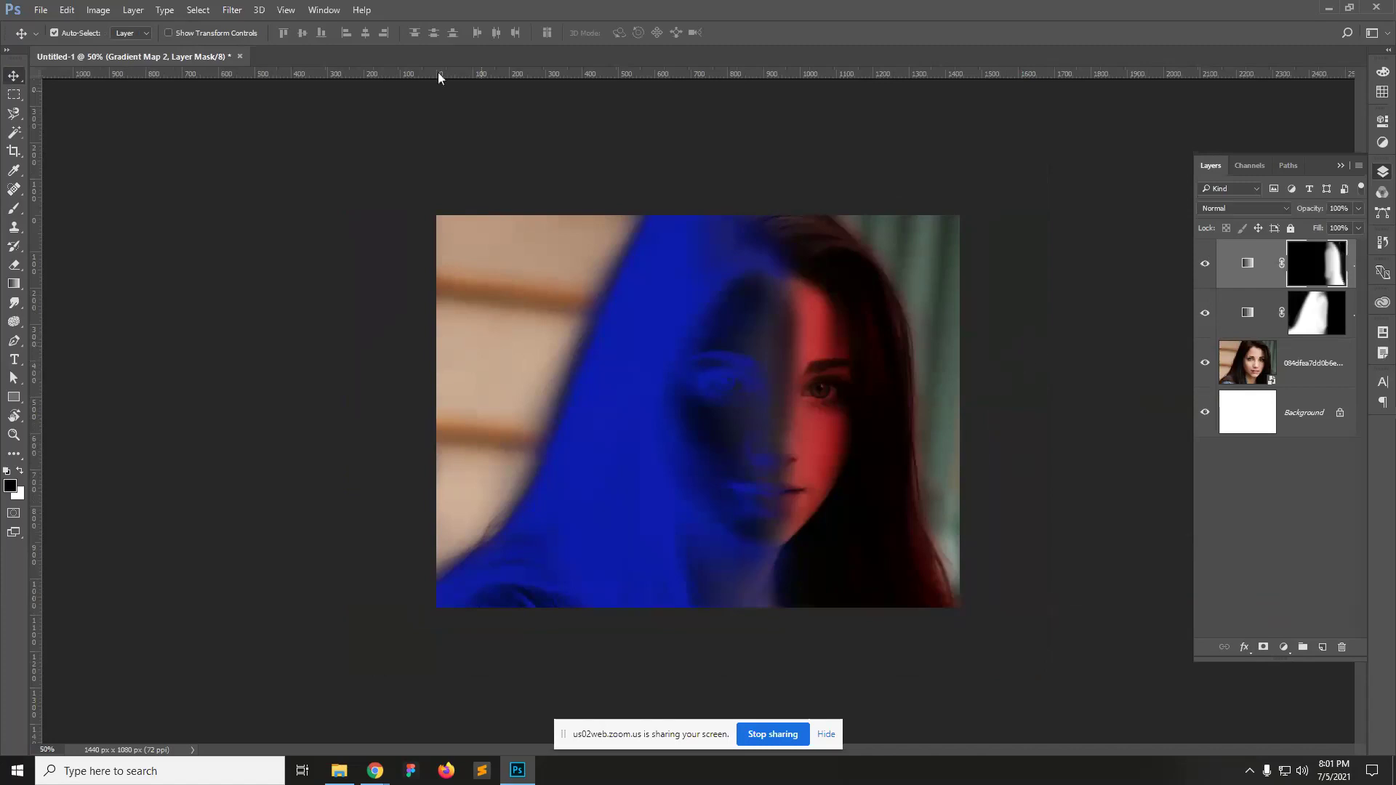
Step: Close the portrait document without saving it
click(242, 57)
click(702, 292)
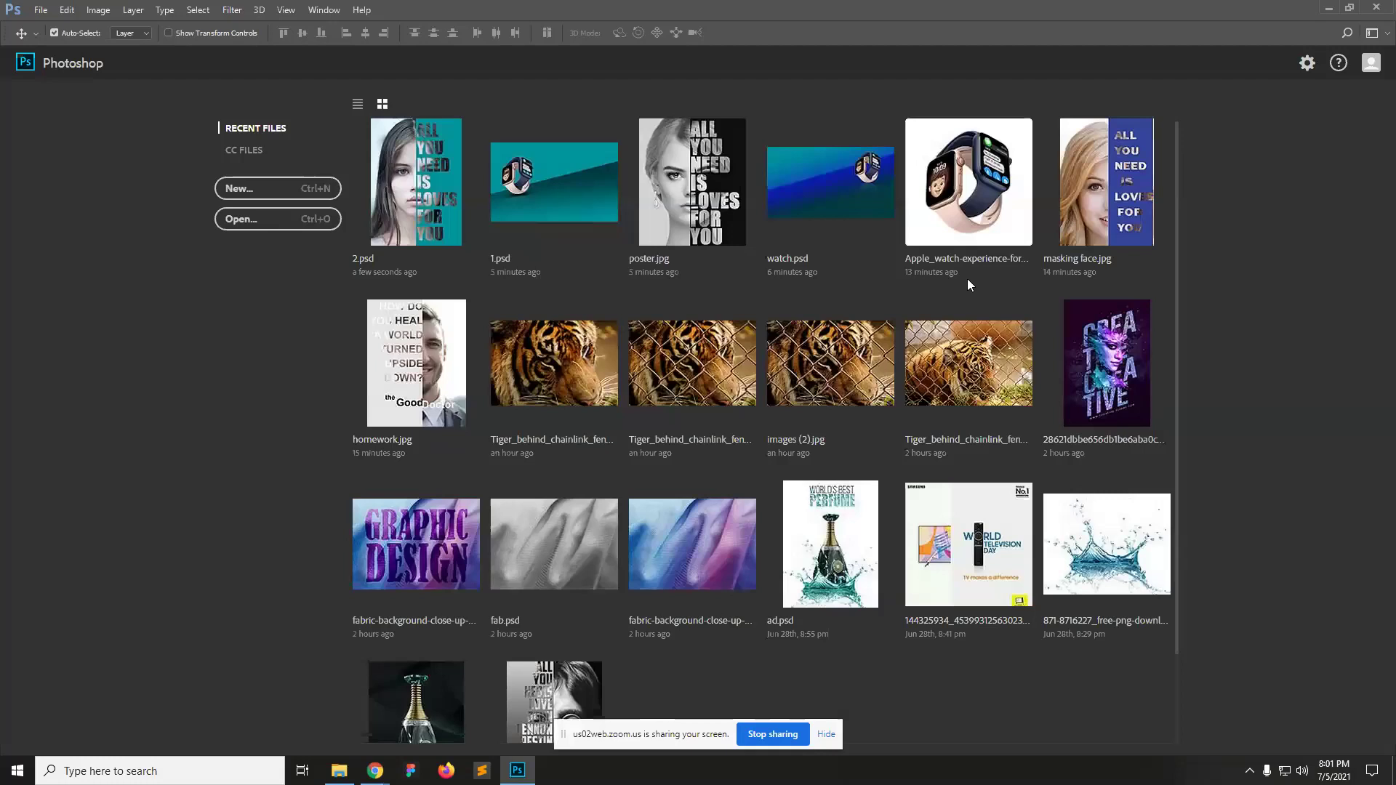
Step: Switch to File Explorer and browse the photoshop class 8-13 subfolders for an animal photo, checking class 9 and class 8
click(339, 770)
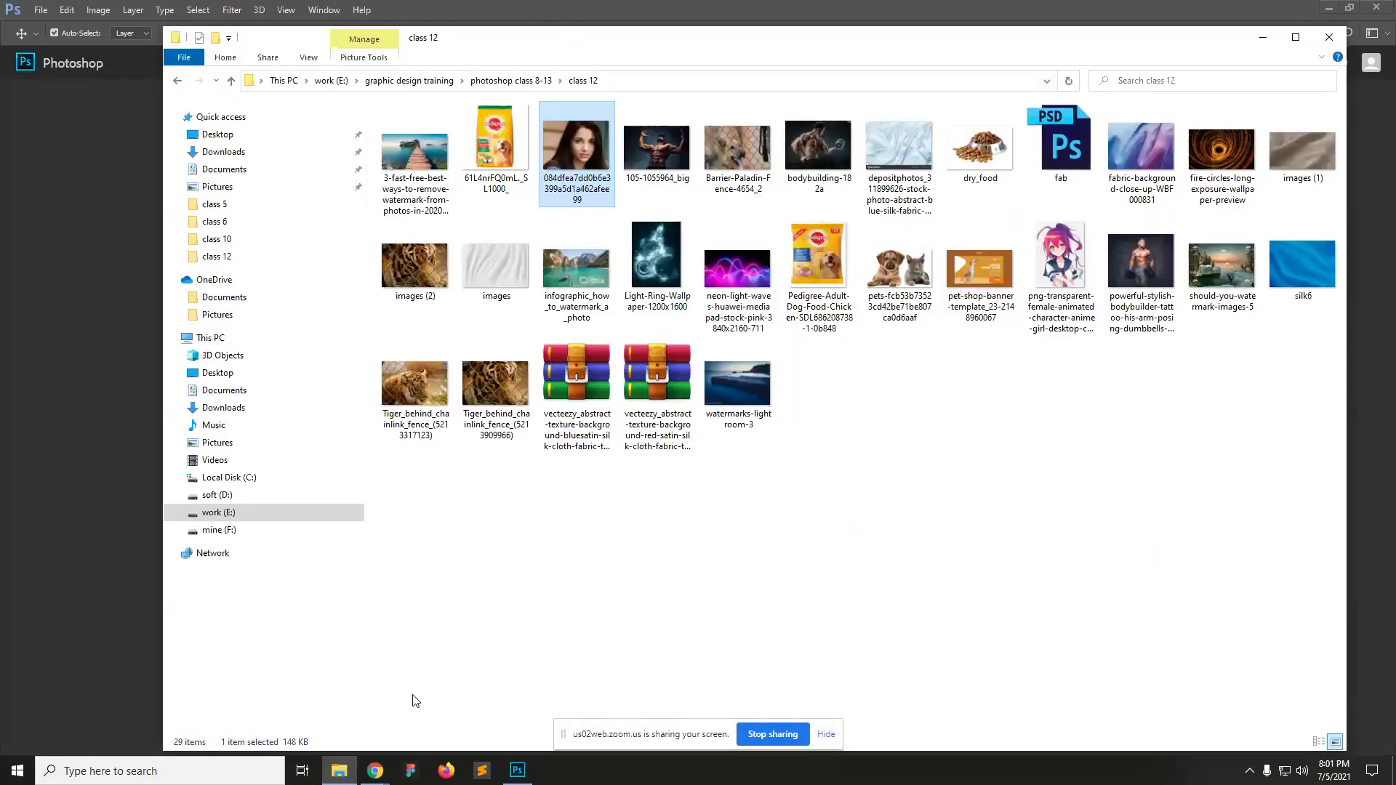
click(1033, 554)
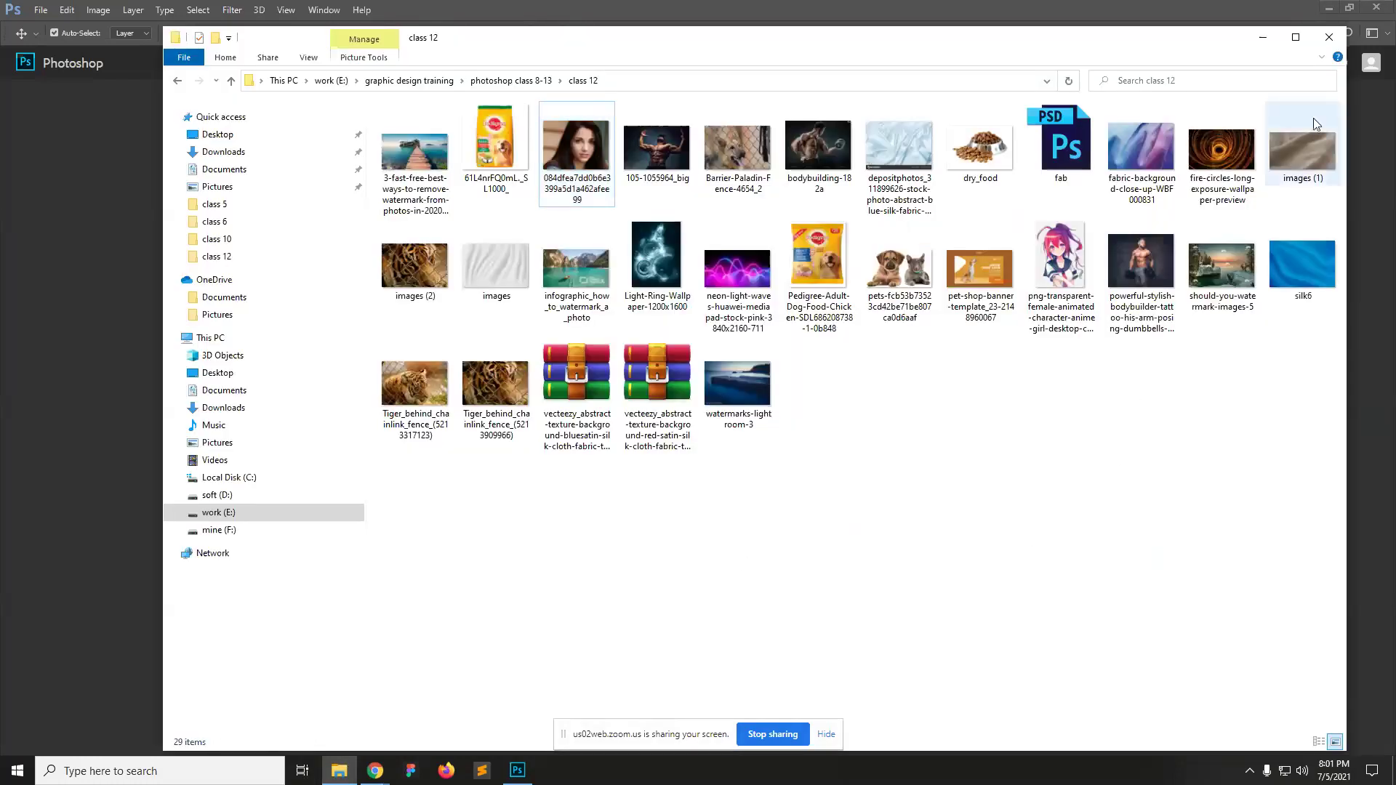
click(489, 80)
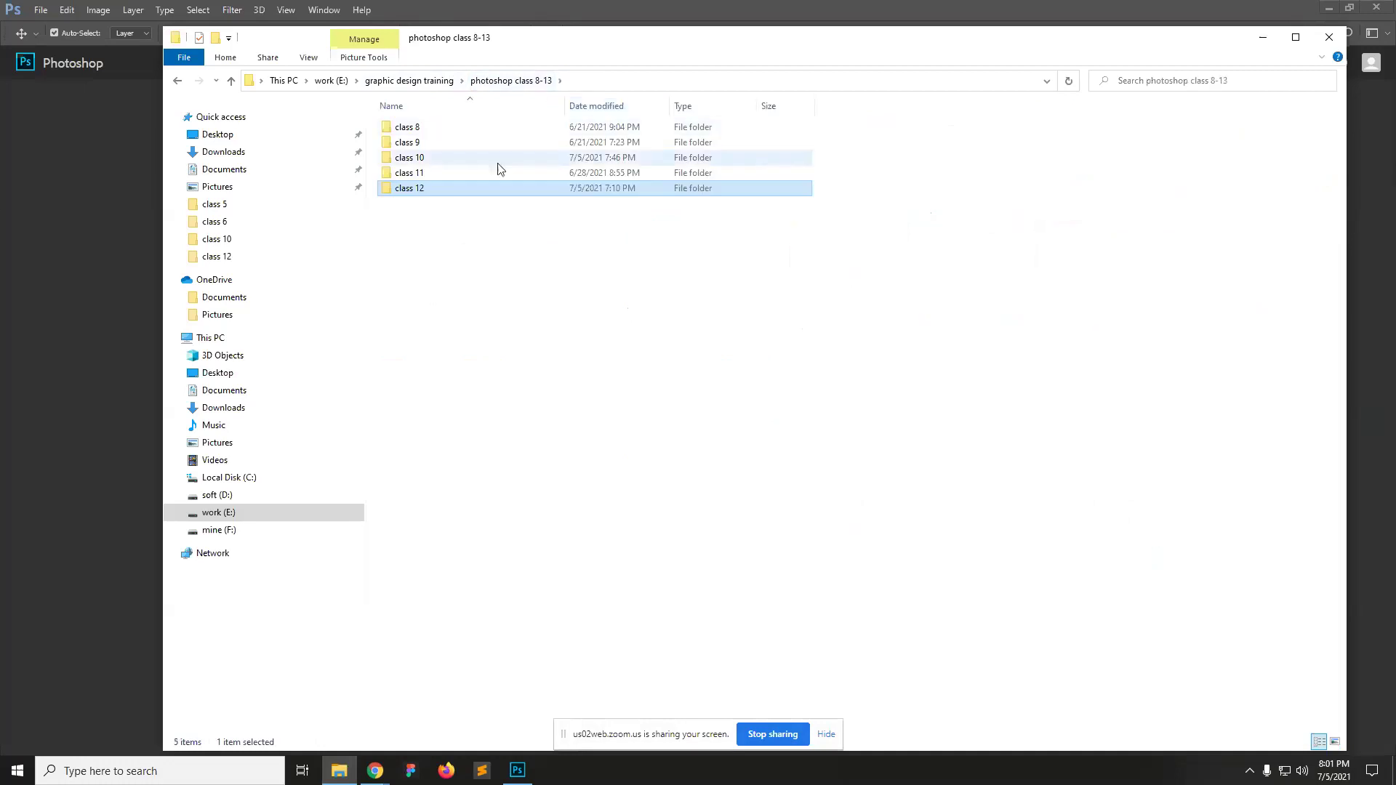
double_click(434, 143)
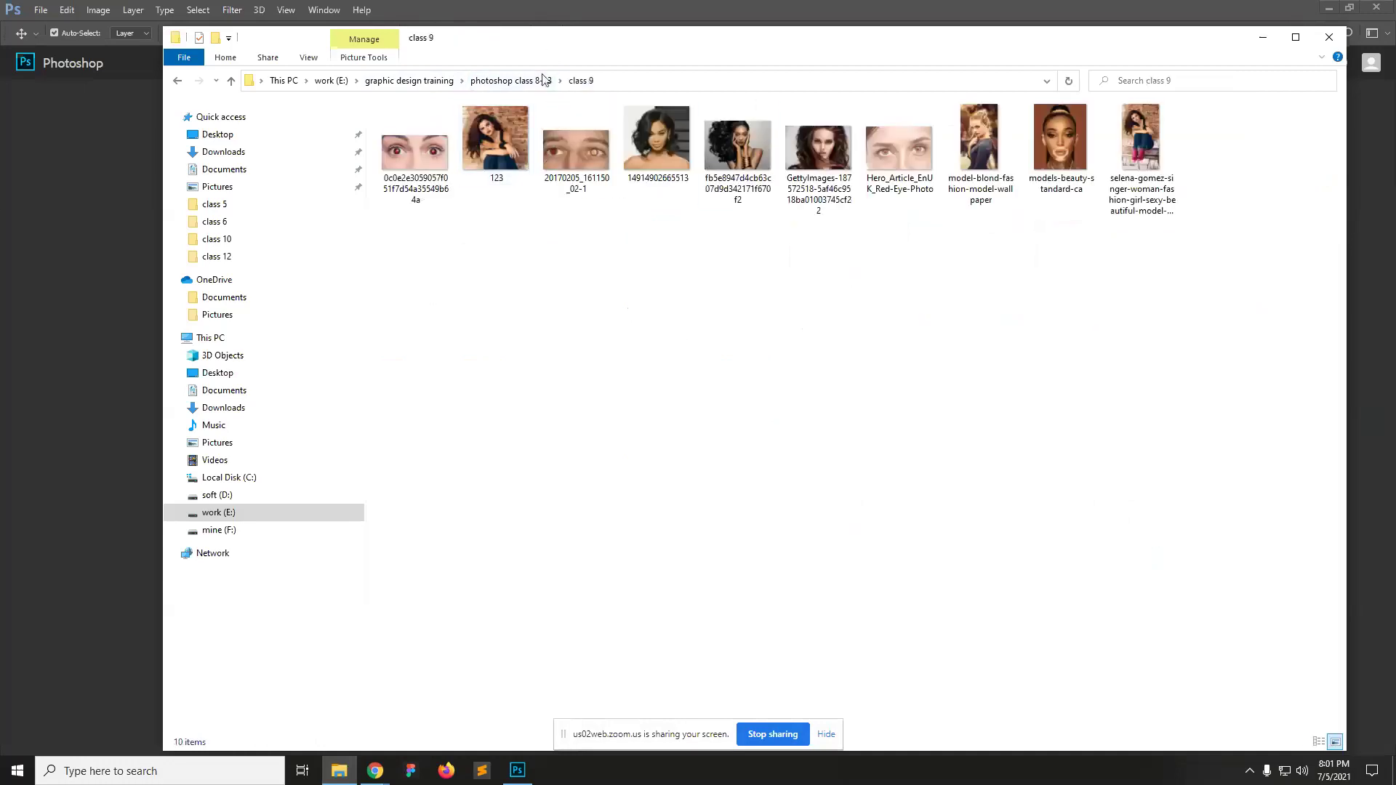
click(542, 79)
double_click(429, 128)
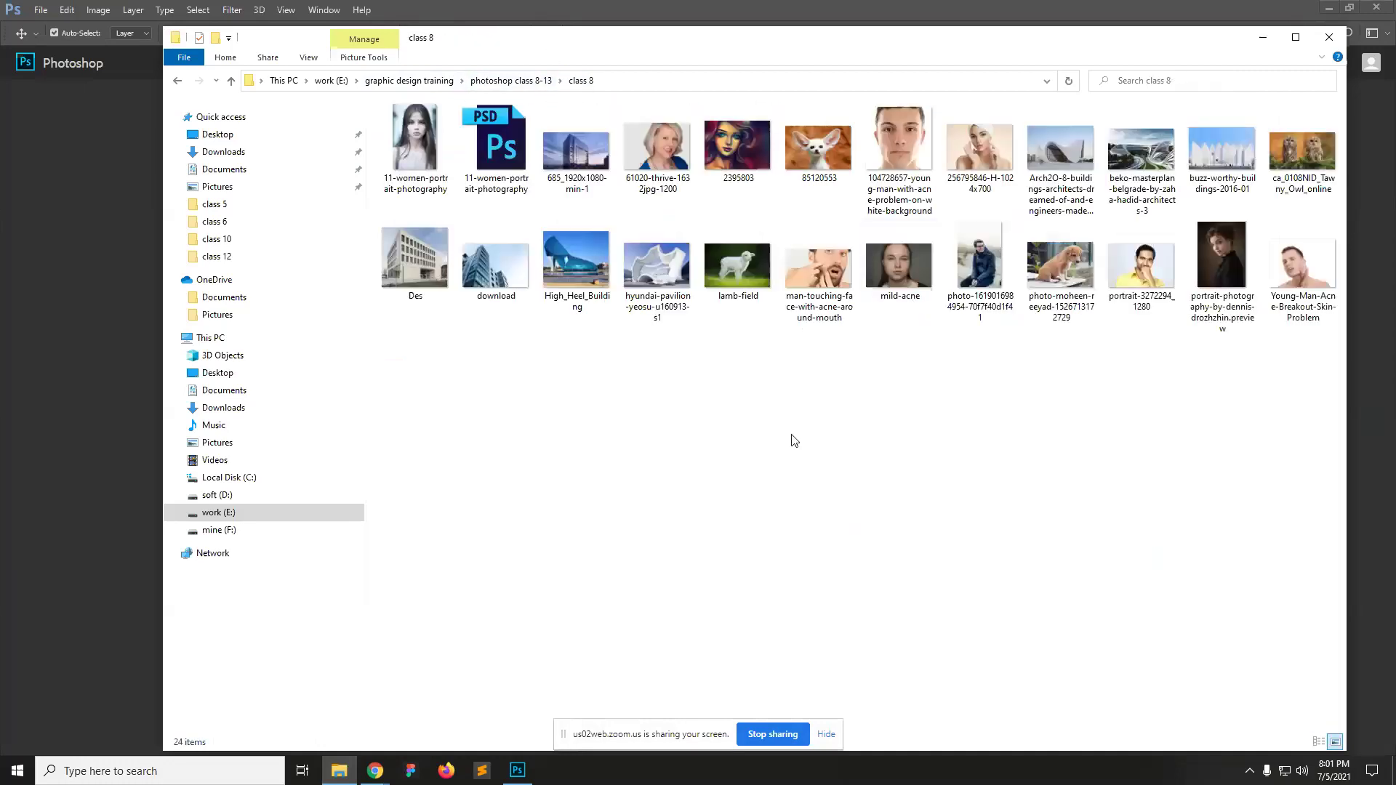
click(1079, 285)
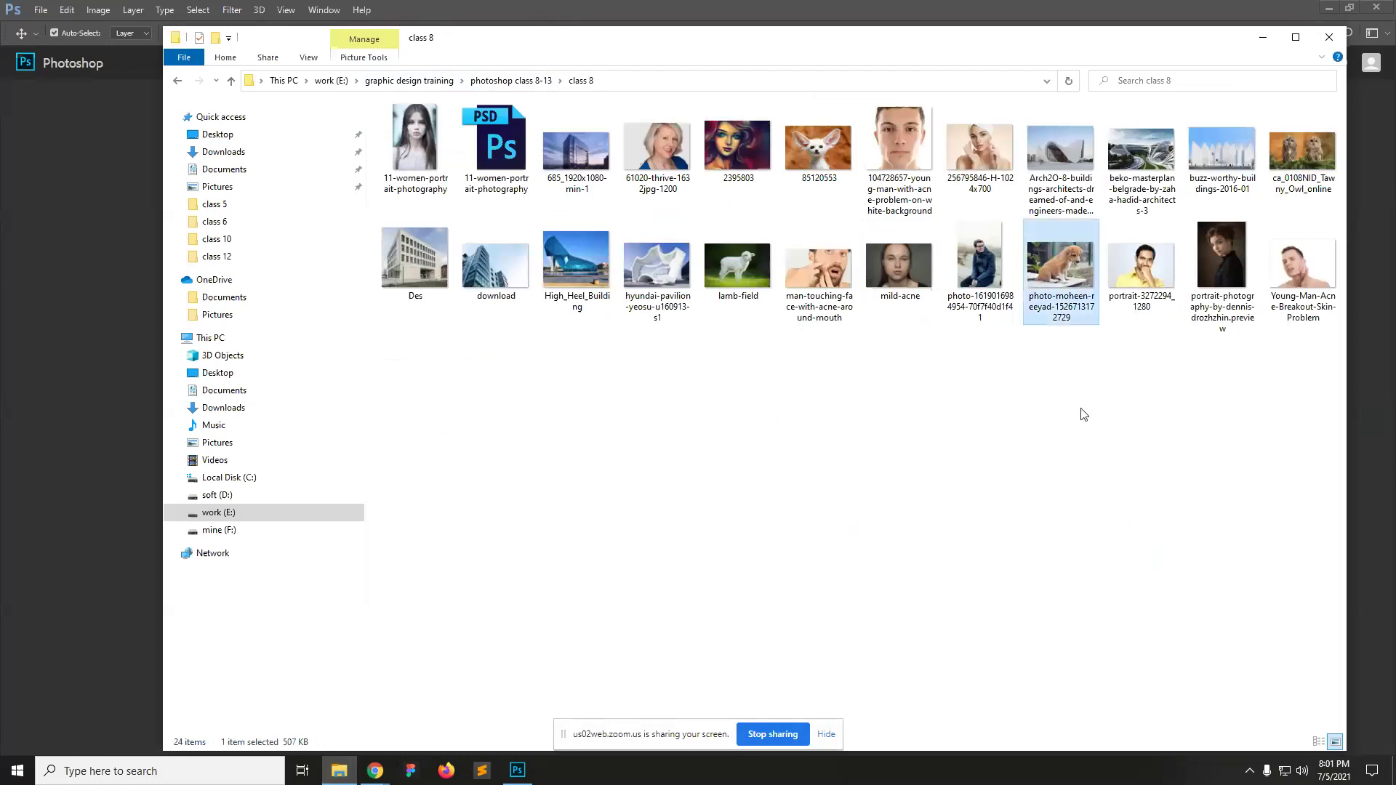
Step: Try to open the tawny owl photo ca_0108NID_Tawny_Owl_online from the class 8 folder
double_click(1301, 150)
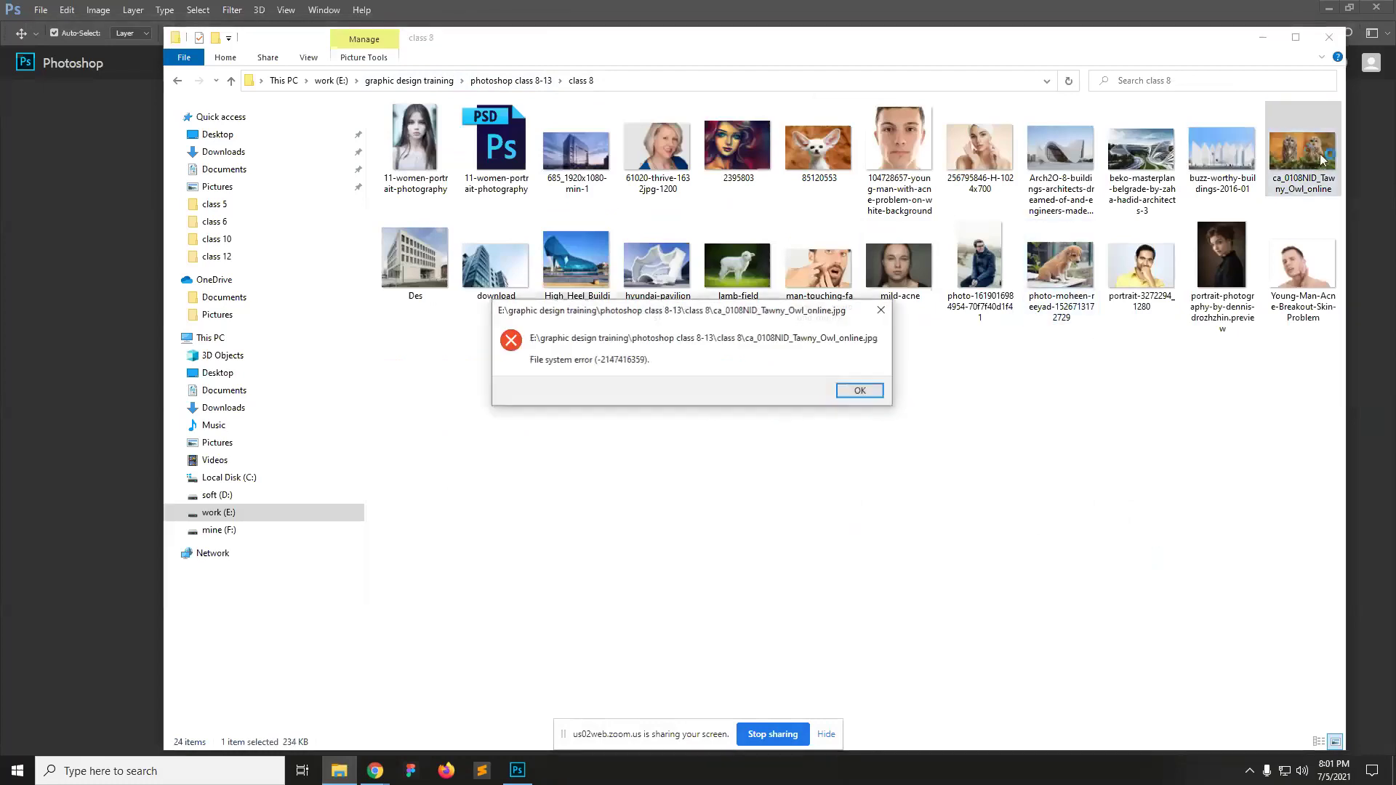
click(860, 391)
drag(1312, 154, 848, 538)
Step: Open the fox photo 85120553.jpg in Photoshop and examine its fine fur and whiskers up close
drag(818, 155, 195, 387)
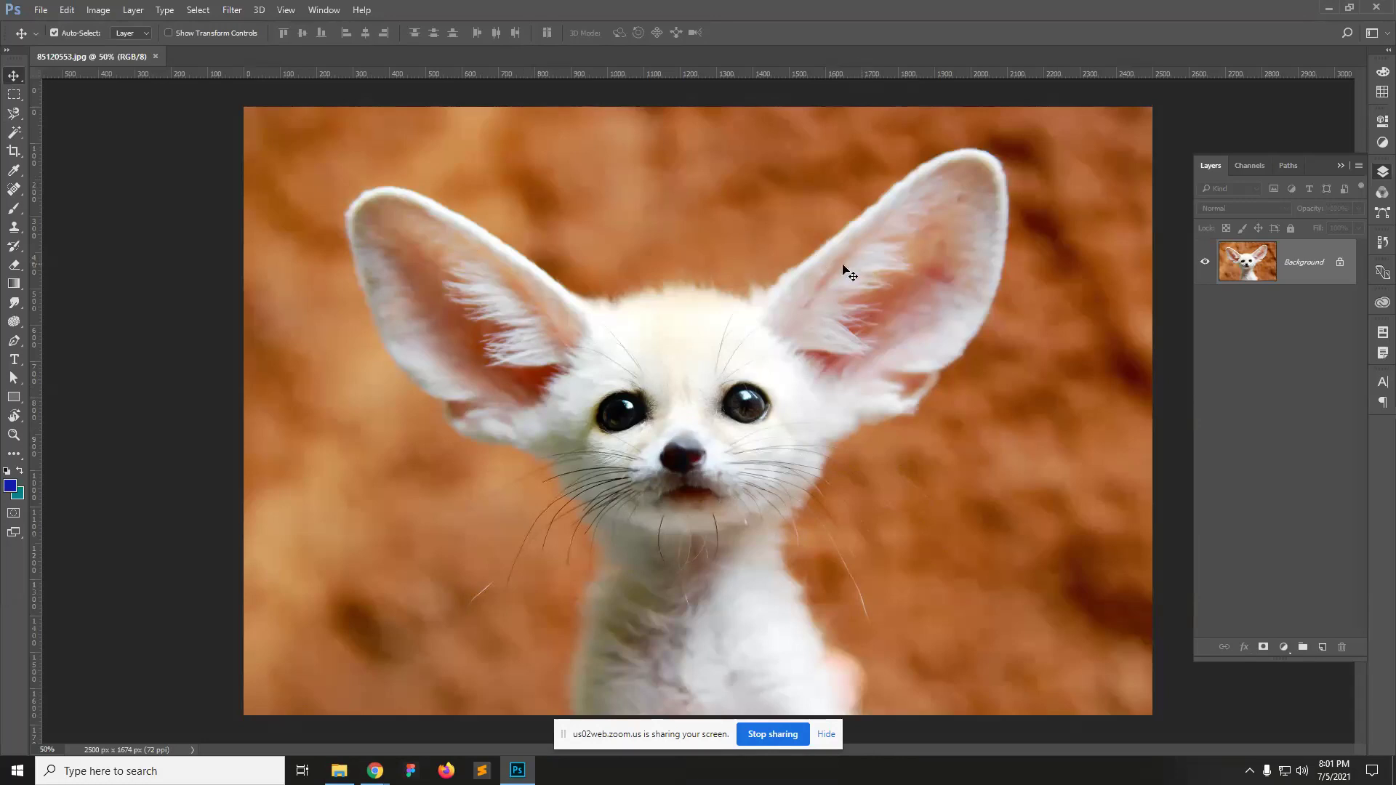
scroll(618, 280, up, 1)
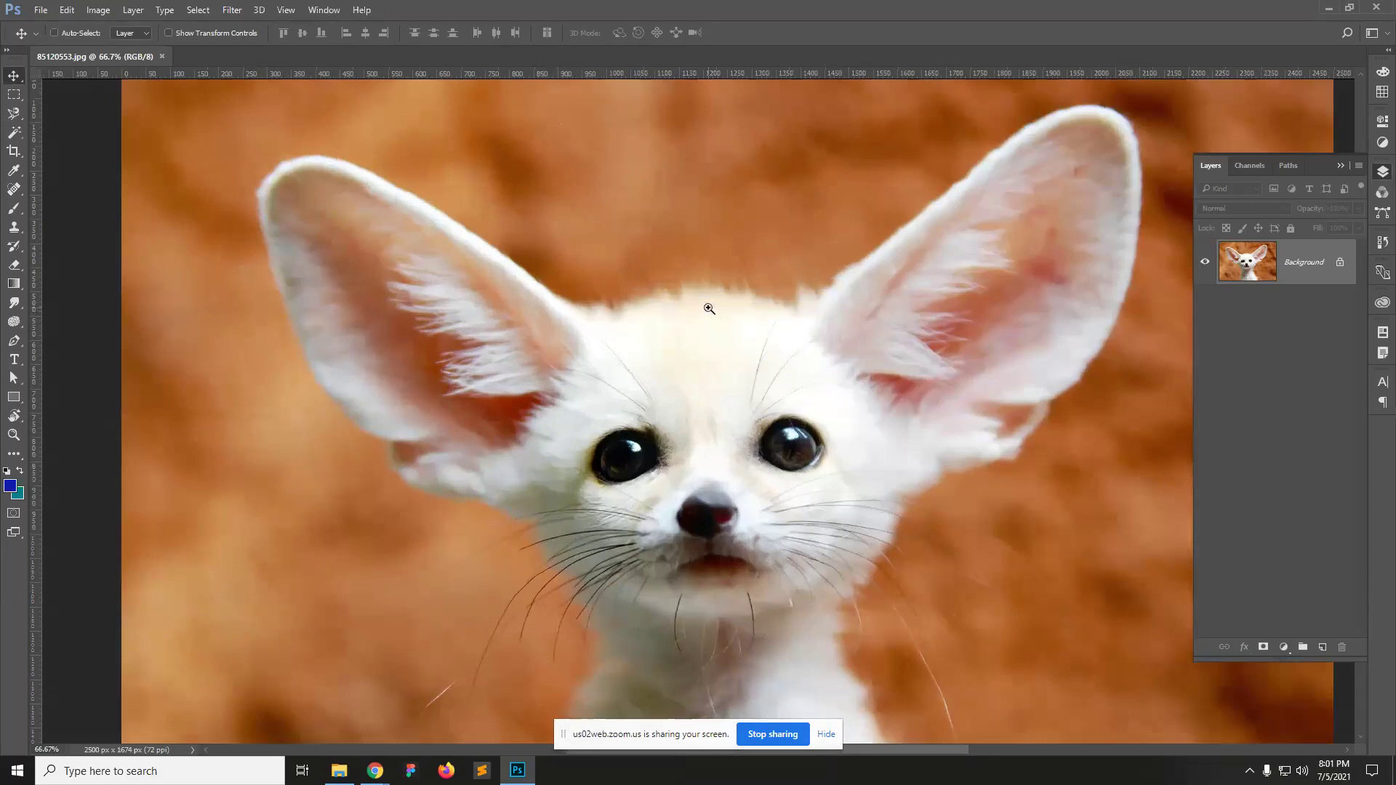
scroll(705, 309, up, 1)
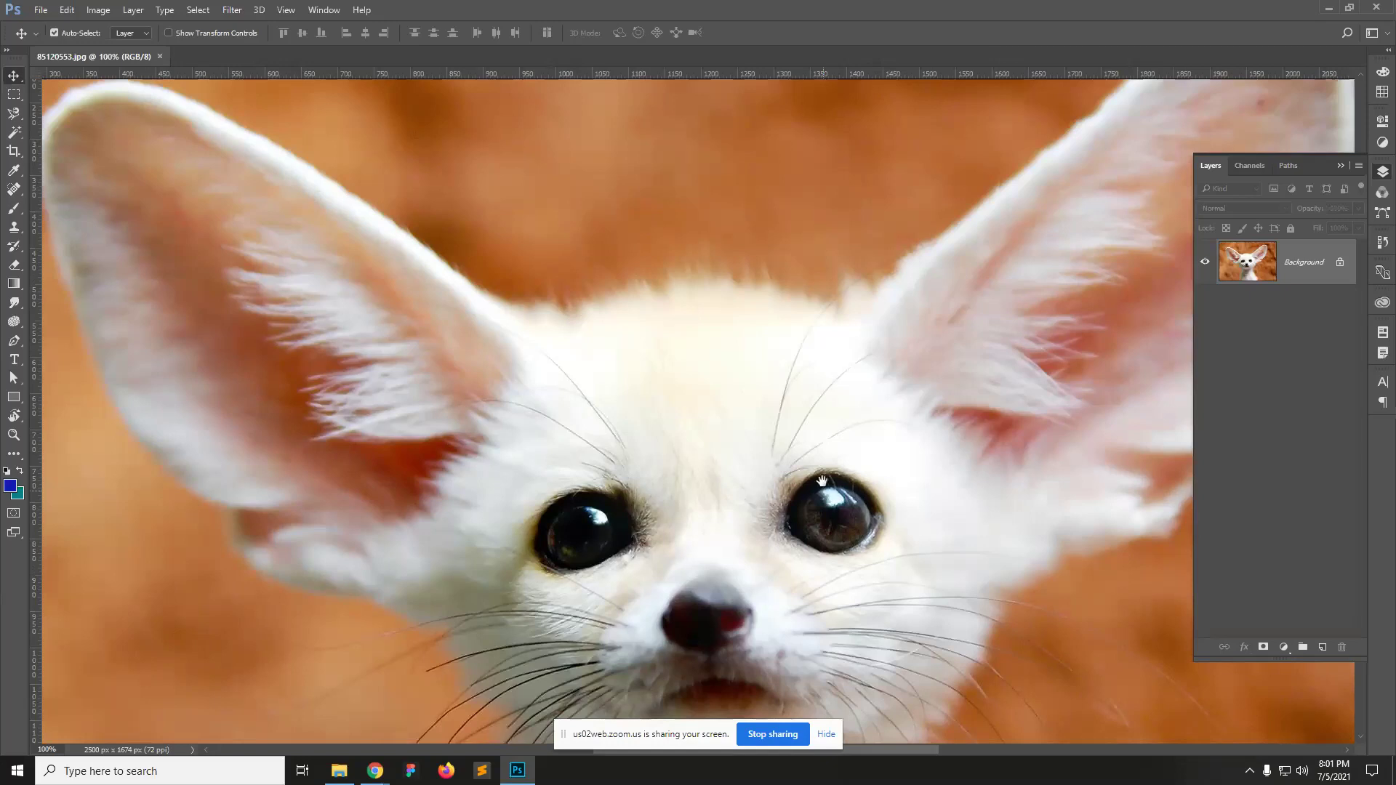
scroll(828, 495, down, 5)
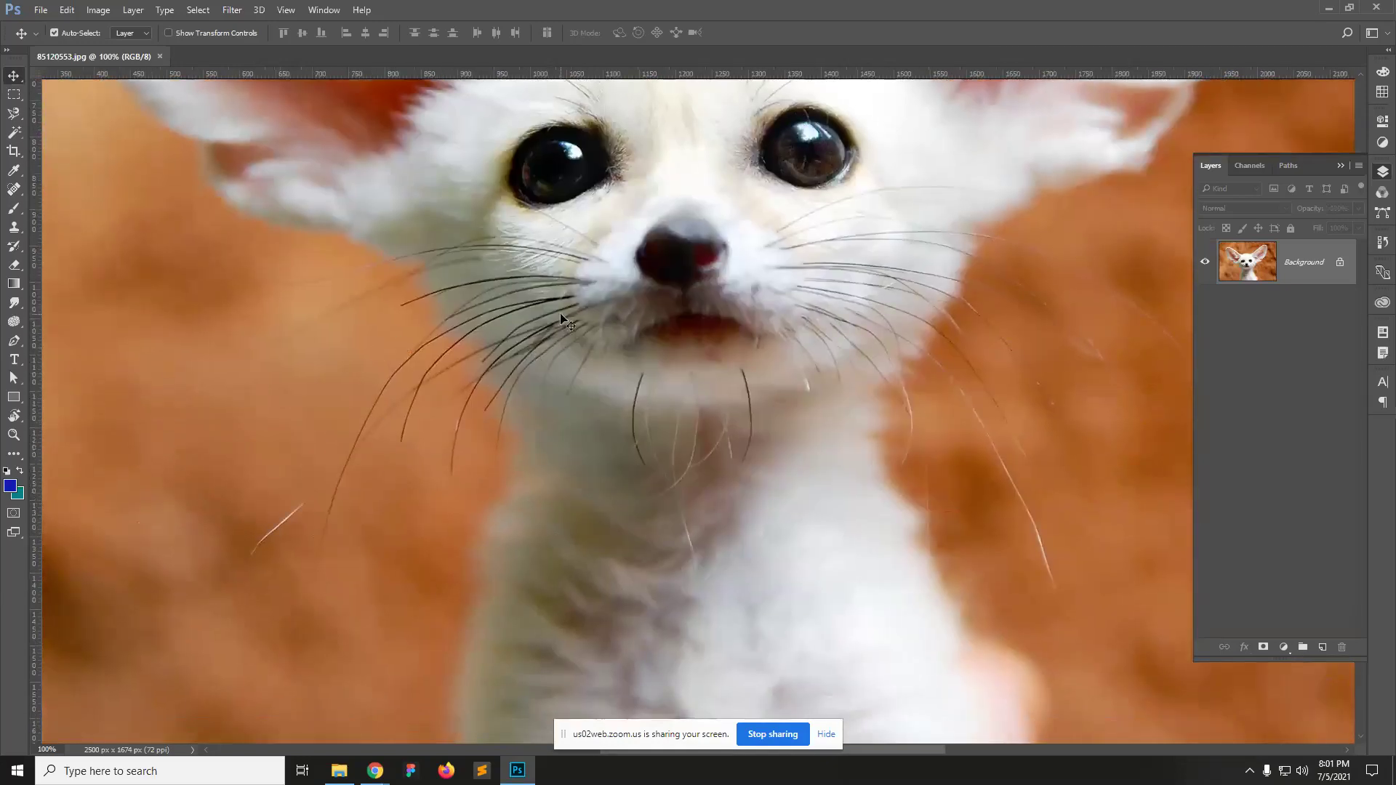
alt+click(503, 354)
alt+click(740, 359)
key(ctrl)
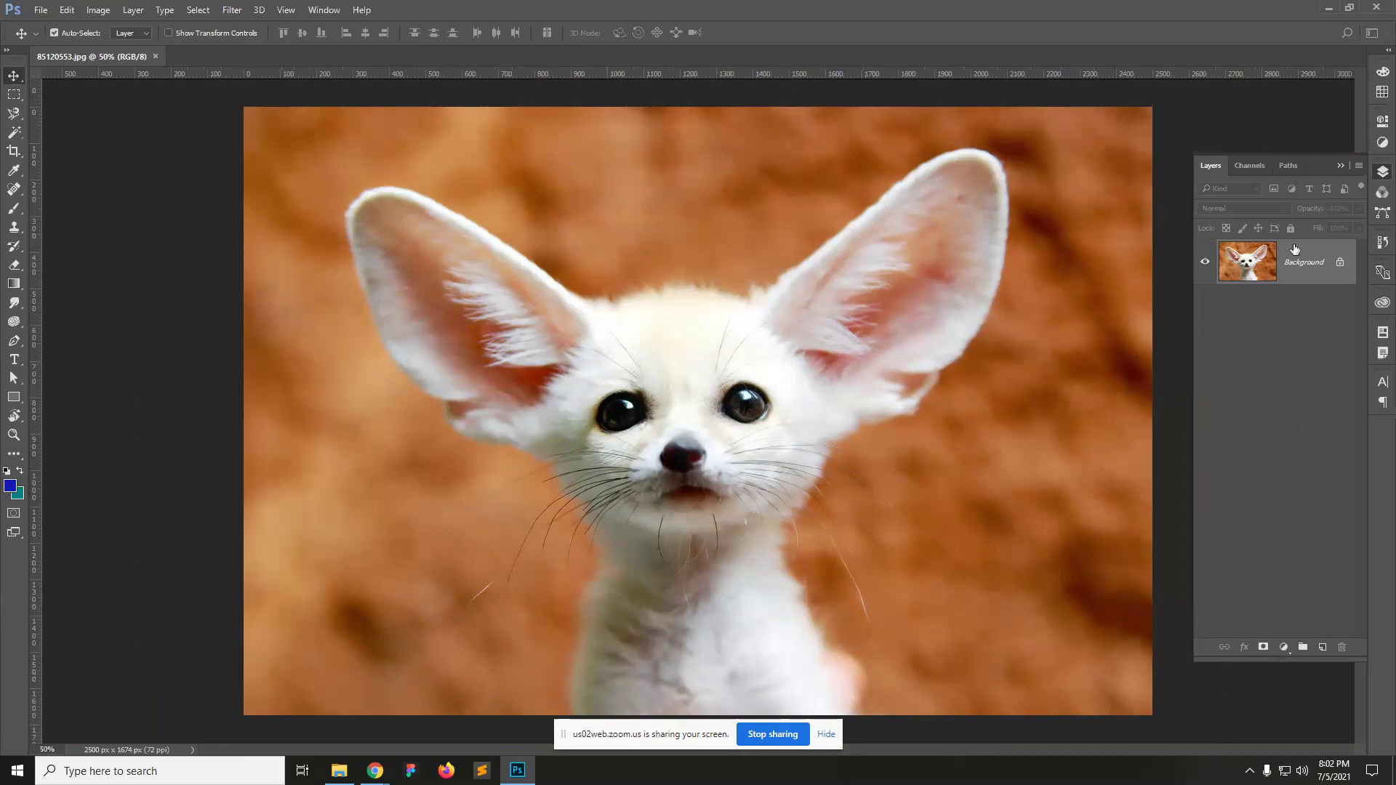
Step: Convert the fox photo's locked Background into a regular layer and choose the Background Eraser tool
double_click(1305, 263)
click(822, 247)
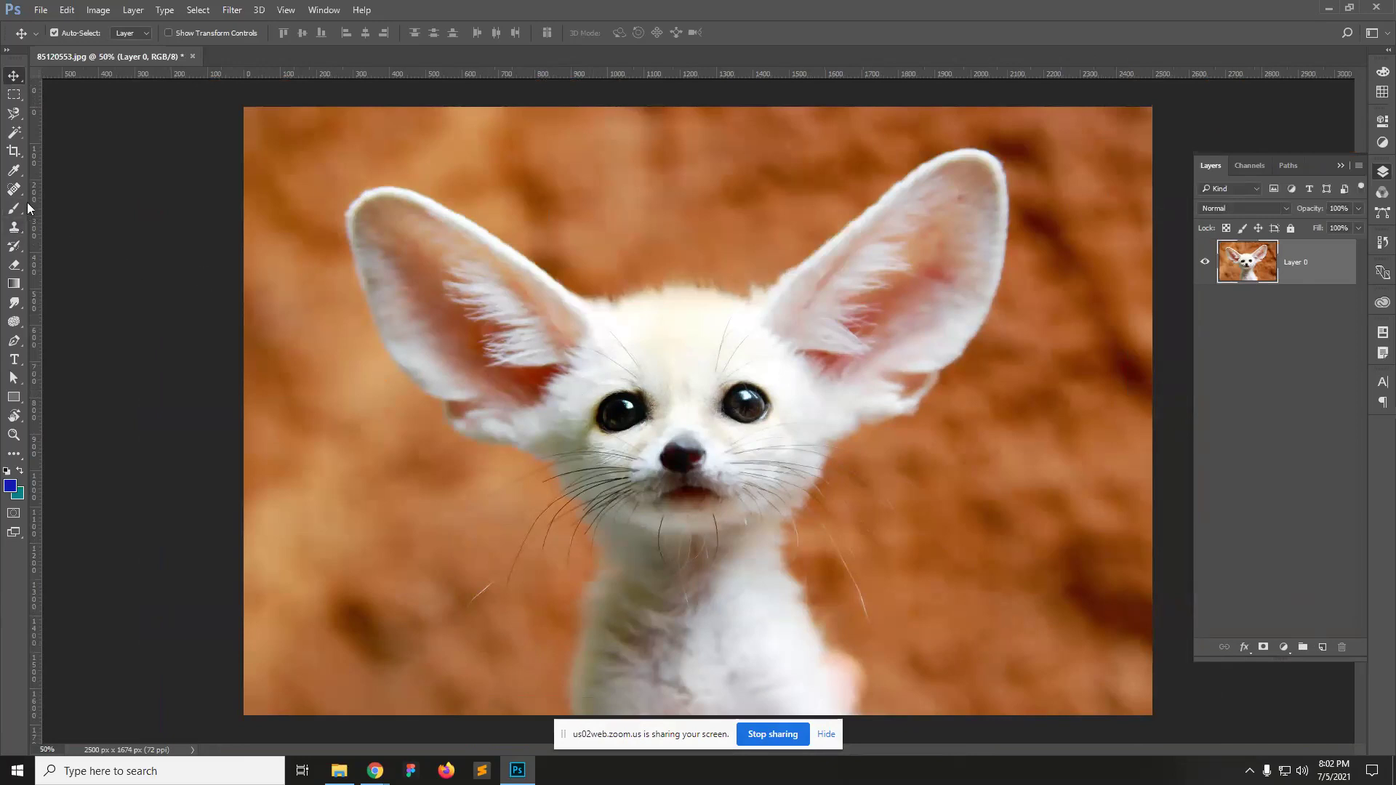
click(14, 267)
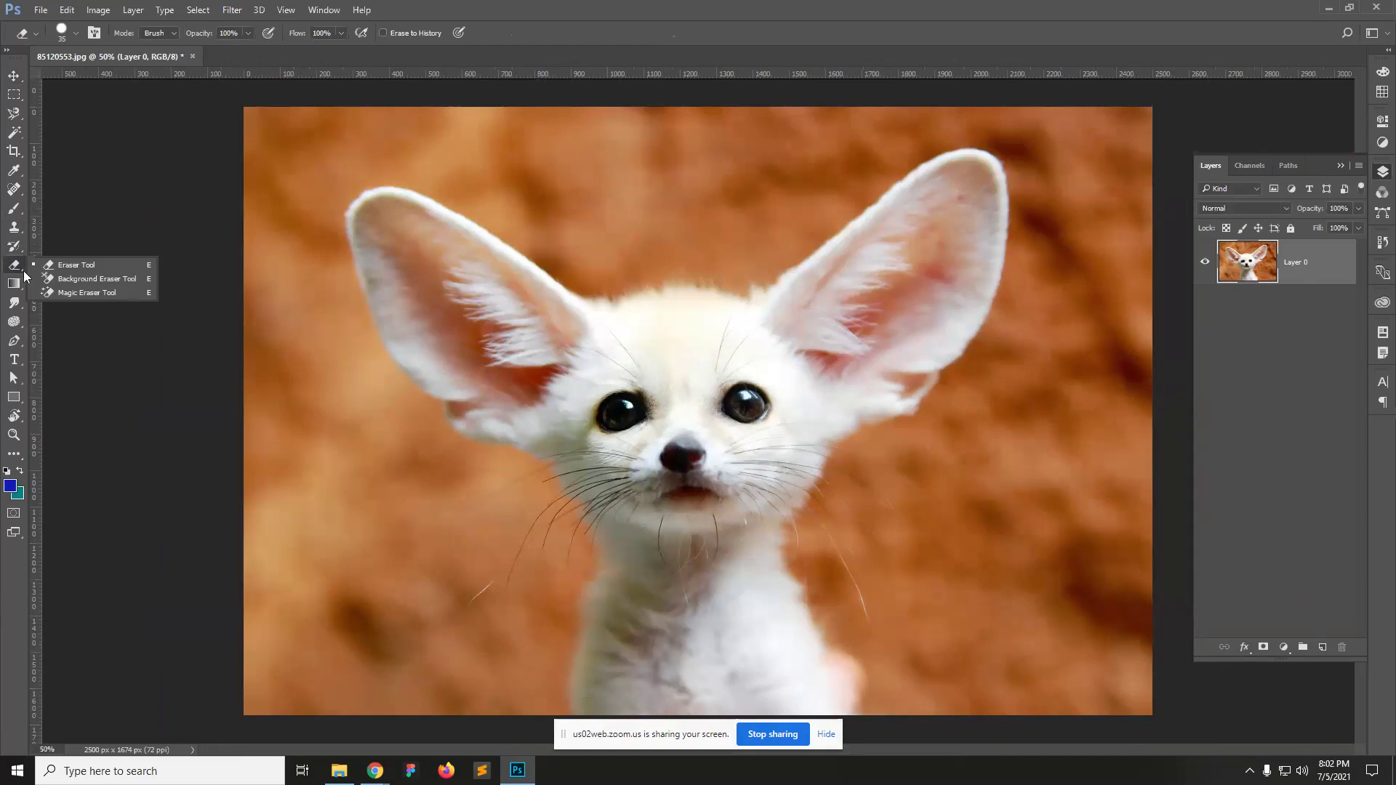
click(101, 280)
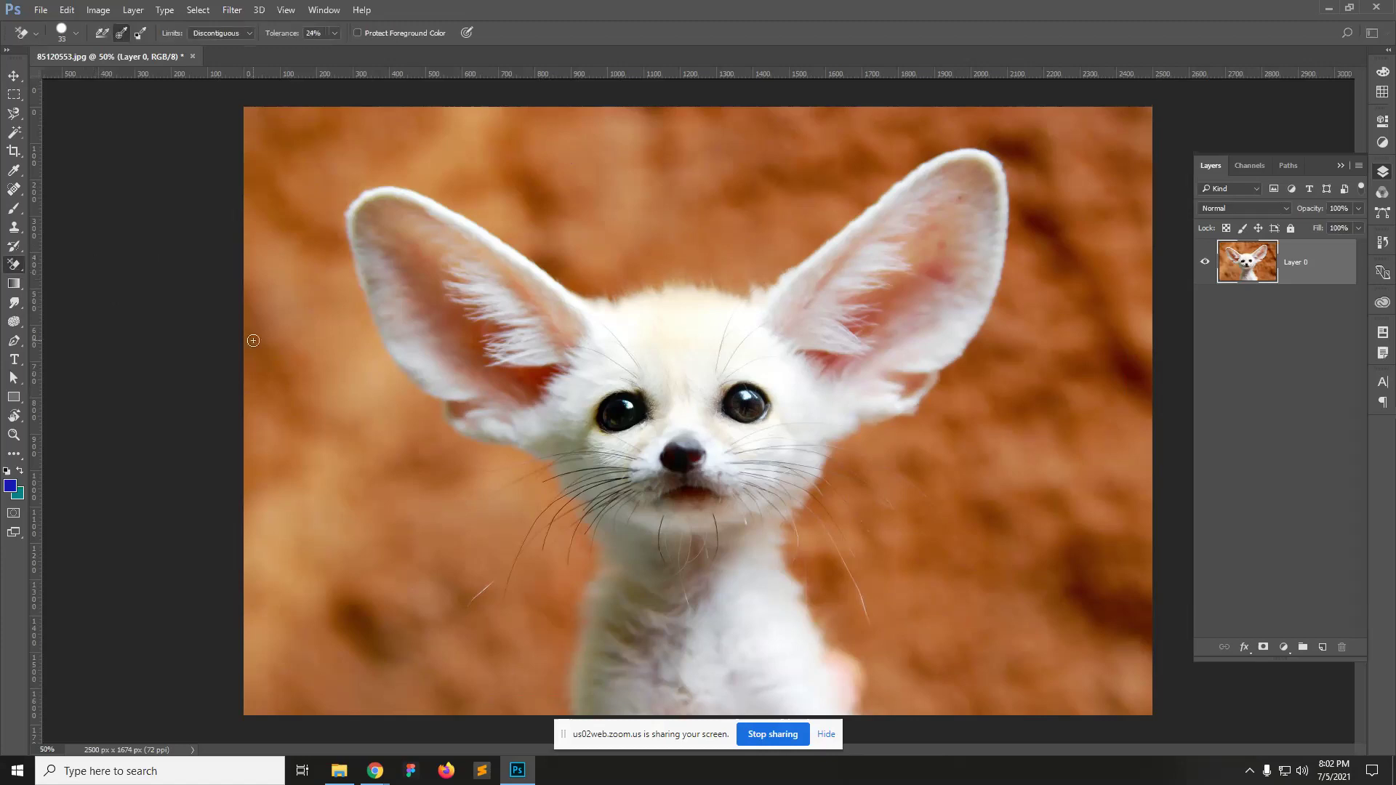
Step: Duplicate Layer 0 as a working copy and hide the original layer beneath it
ctrl+click(547, 425)
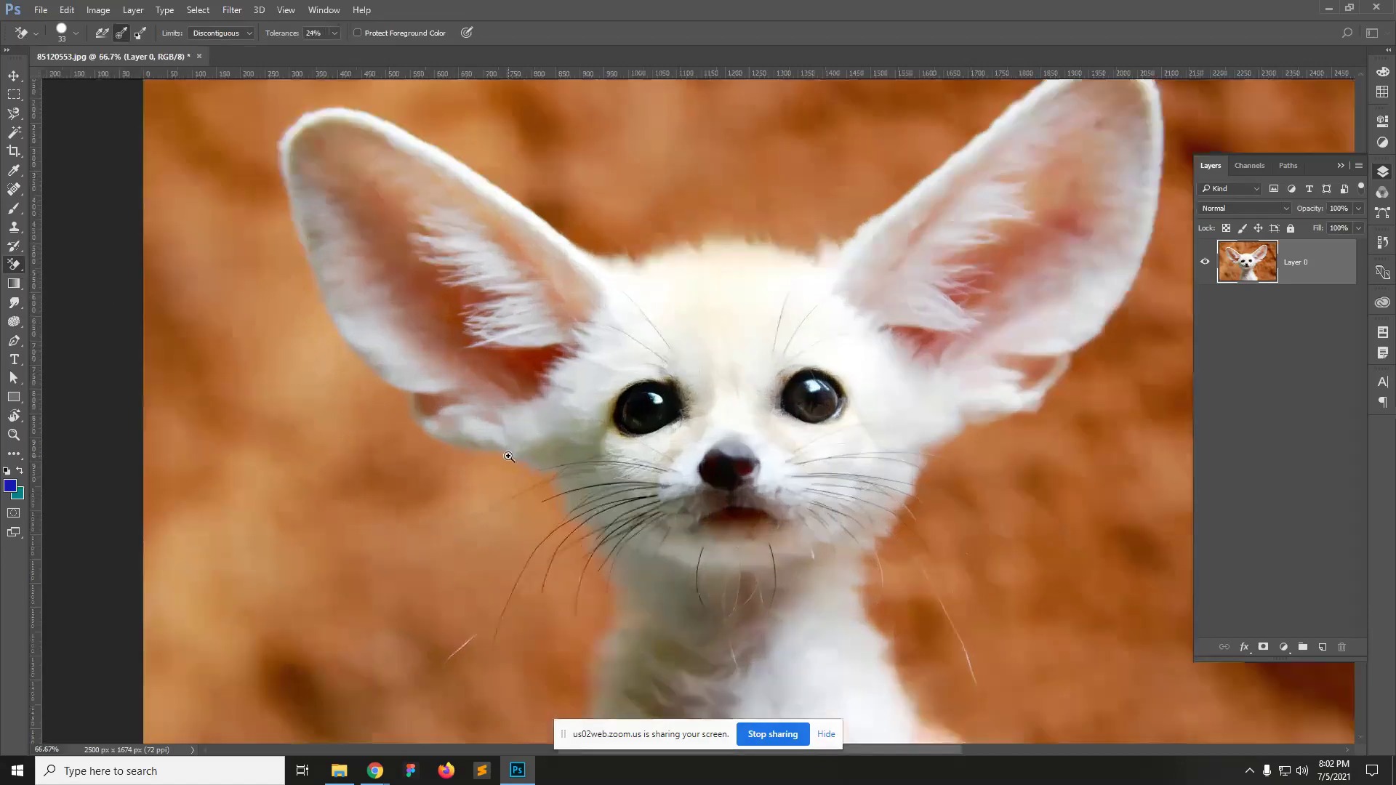
ctrl+click(509, 457)
drag(509, 456, 480, 364)
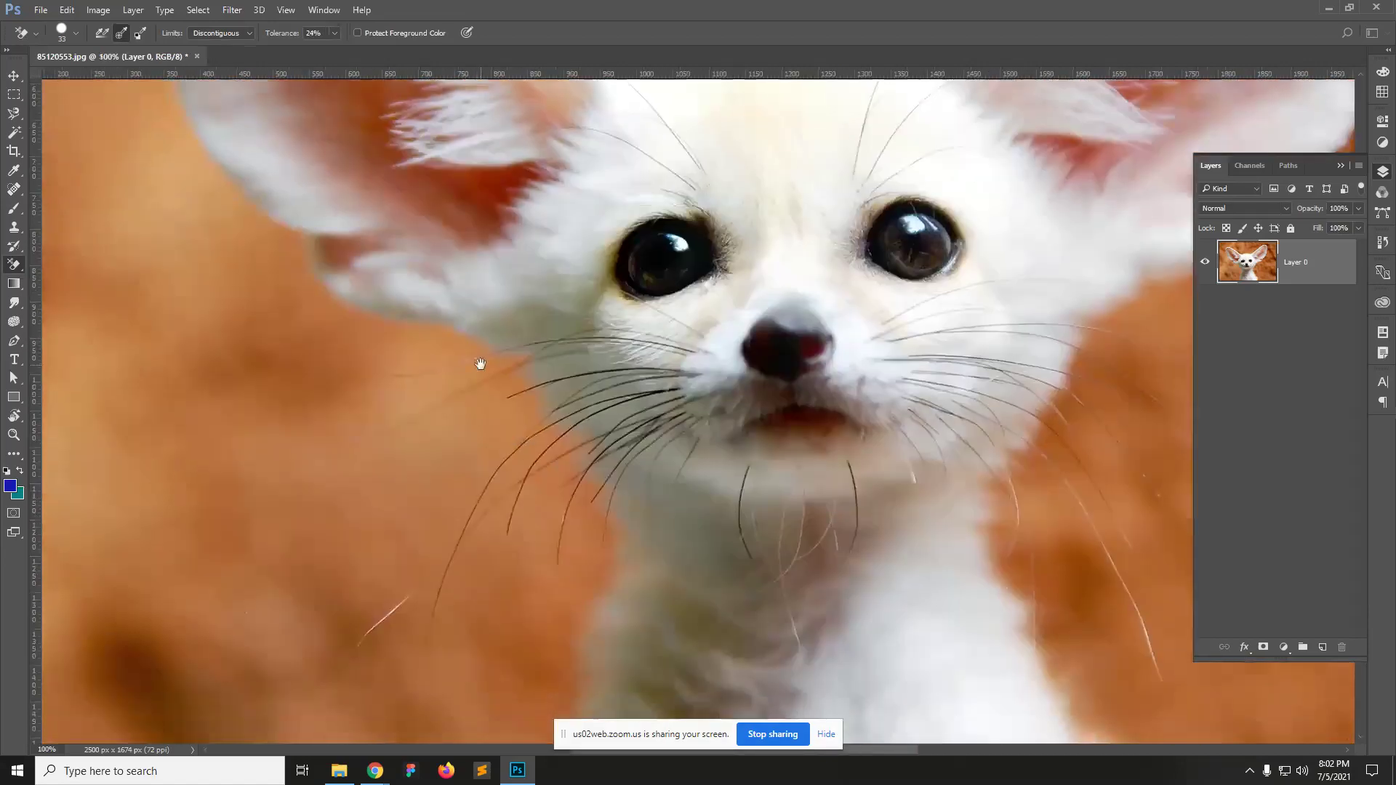
drag(512, 409, 554, 471)
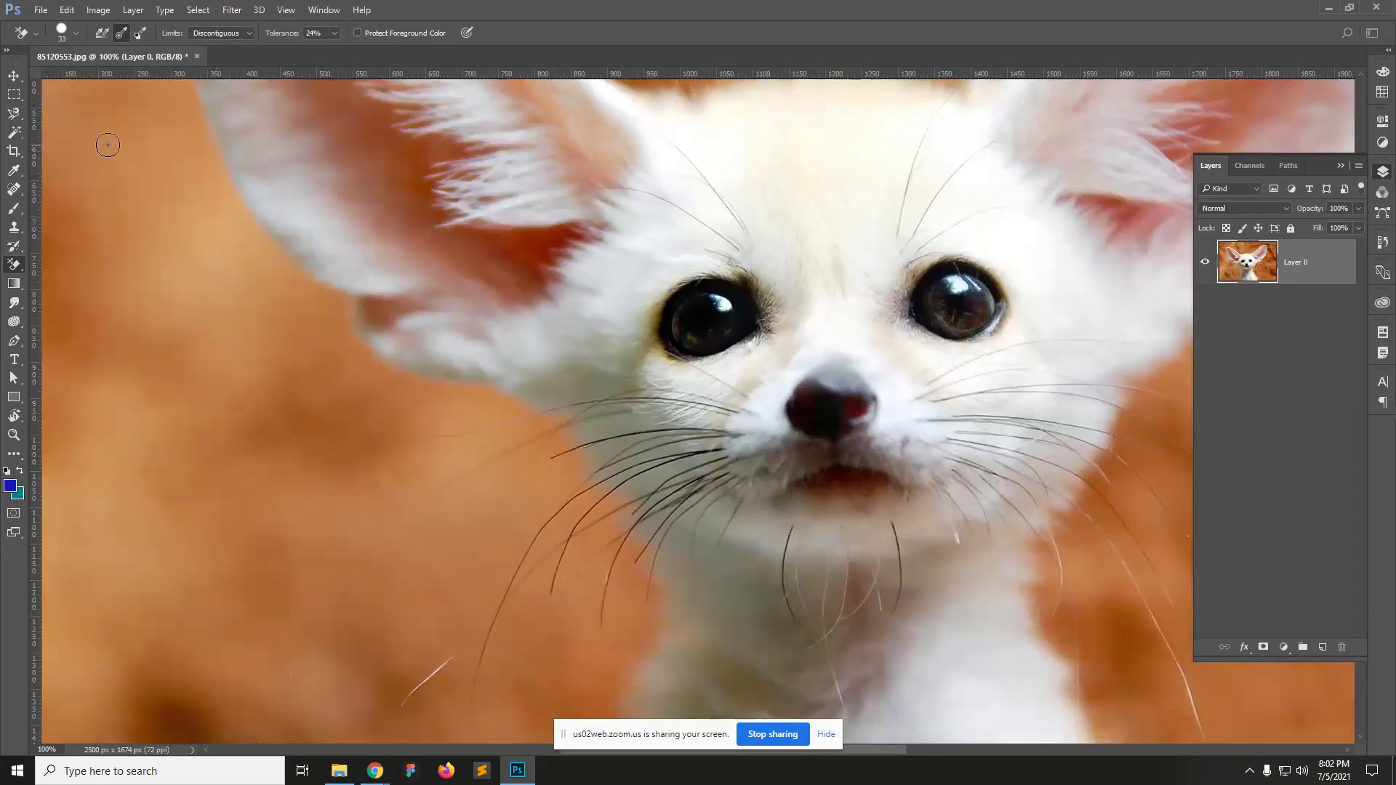
click(74, 34)
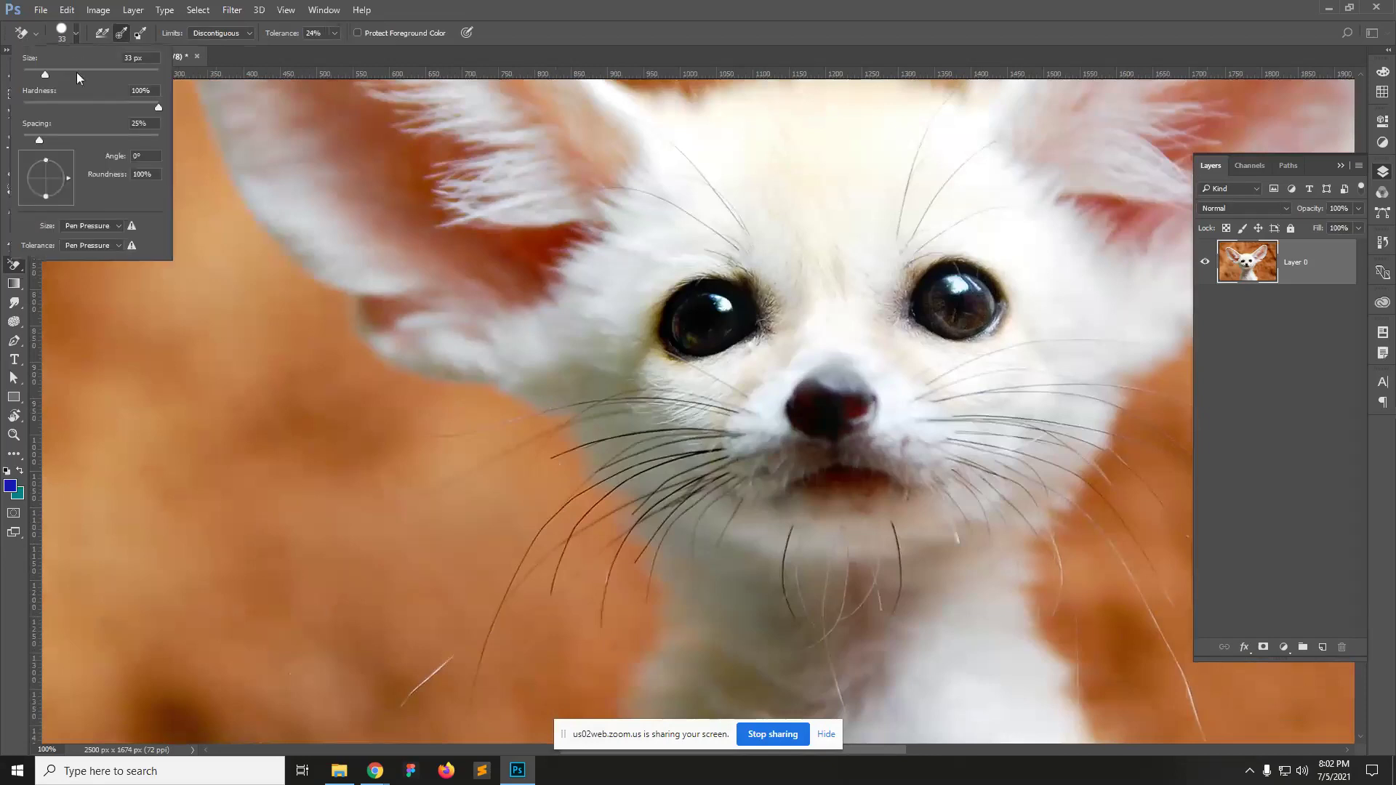
click(1271, 339)
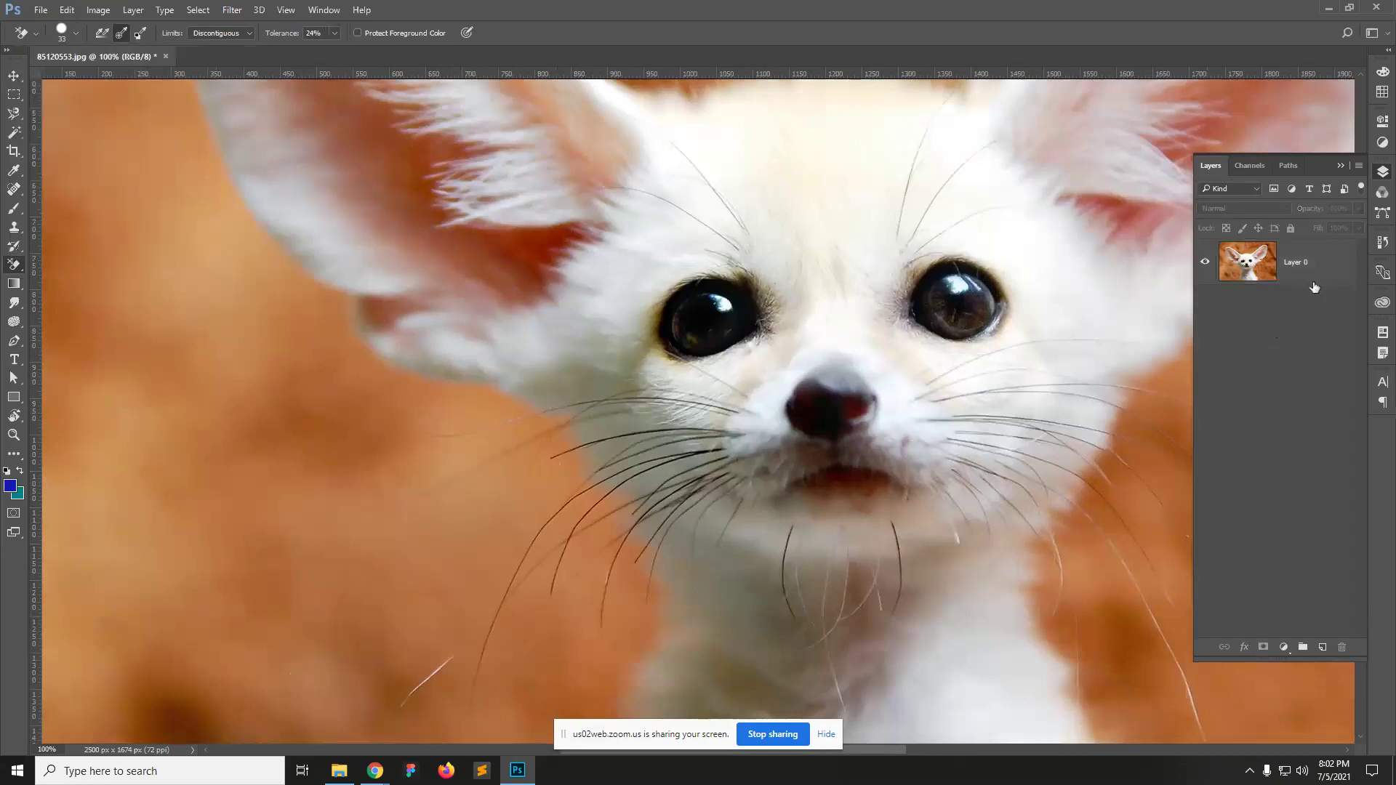
drag(1256, 270, 1322, 646)
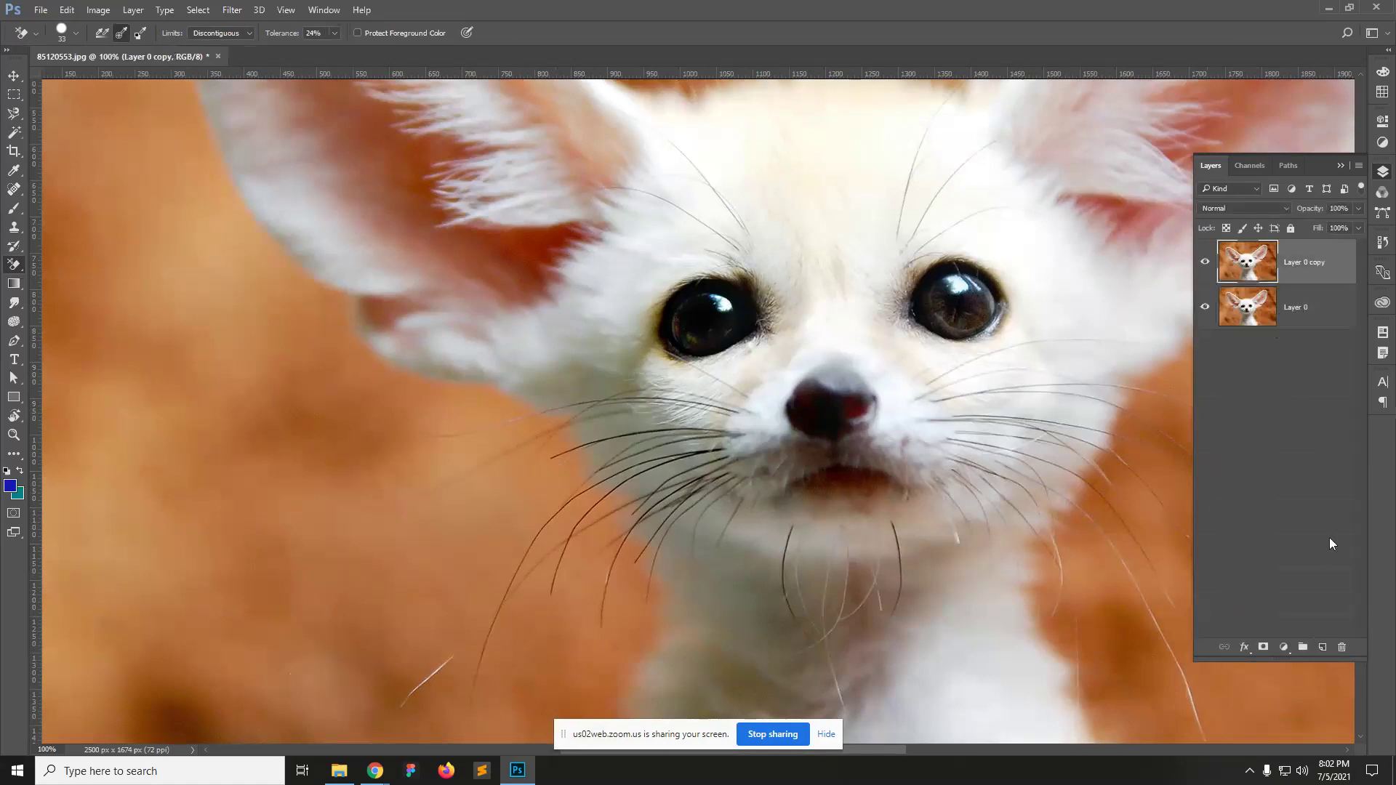
click(1205, 313)
Step: Duplicate Layer 0 copy once more and delete that extra duplicate
drag(829, 463, 879, 160)
drag(705, 407, 715, 355)
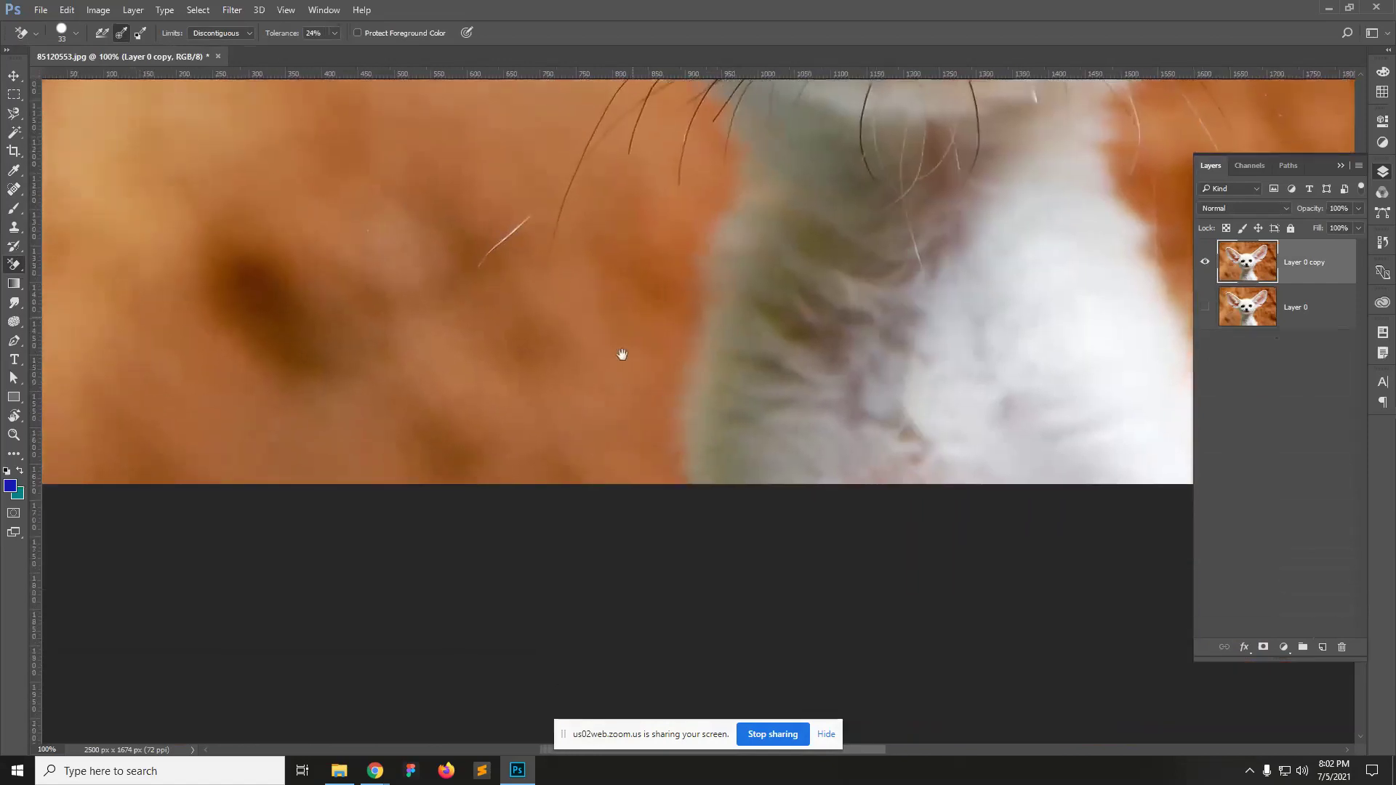
drag(623, 352, 546, 482)
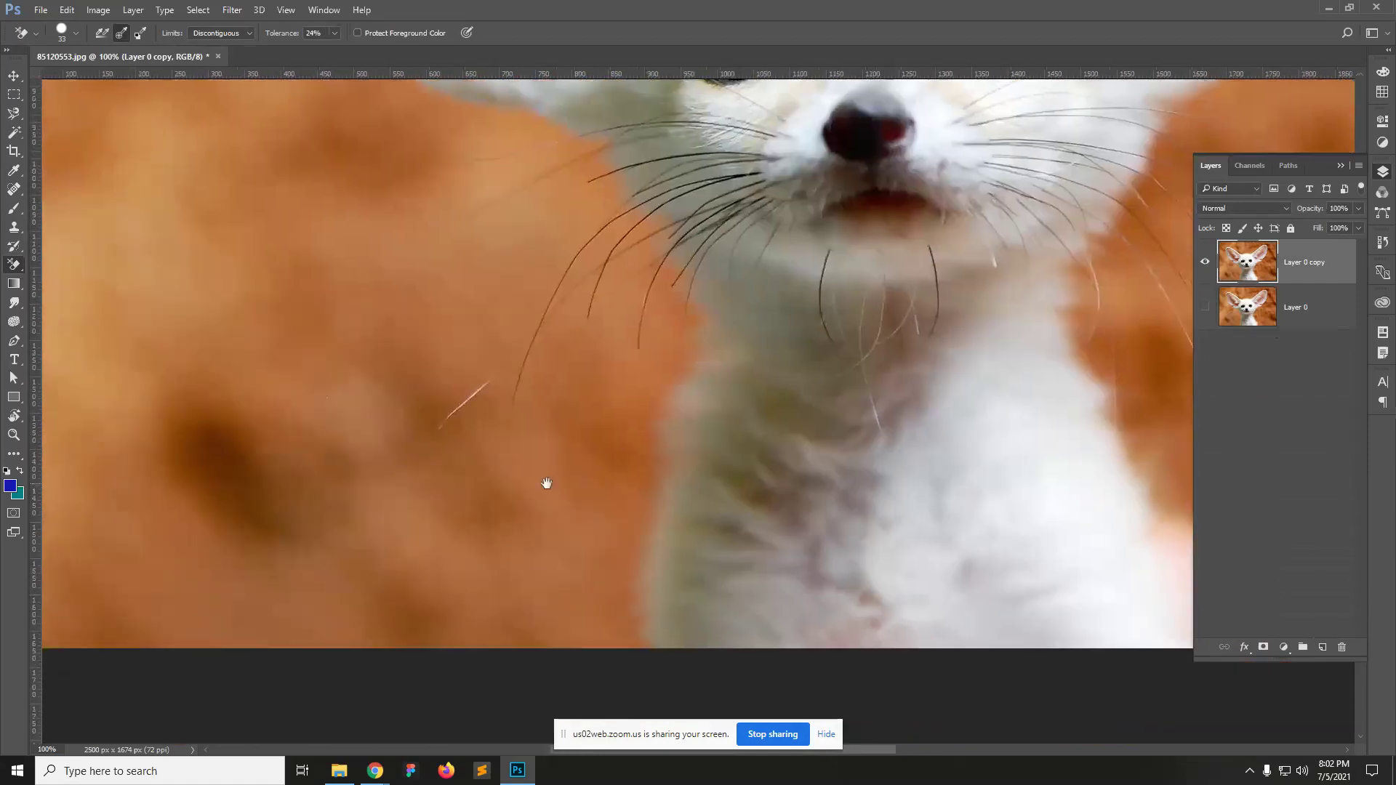
click(327, 33)
click(14, 76)
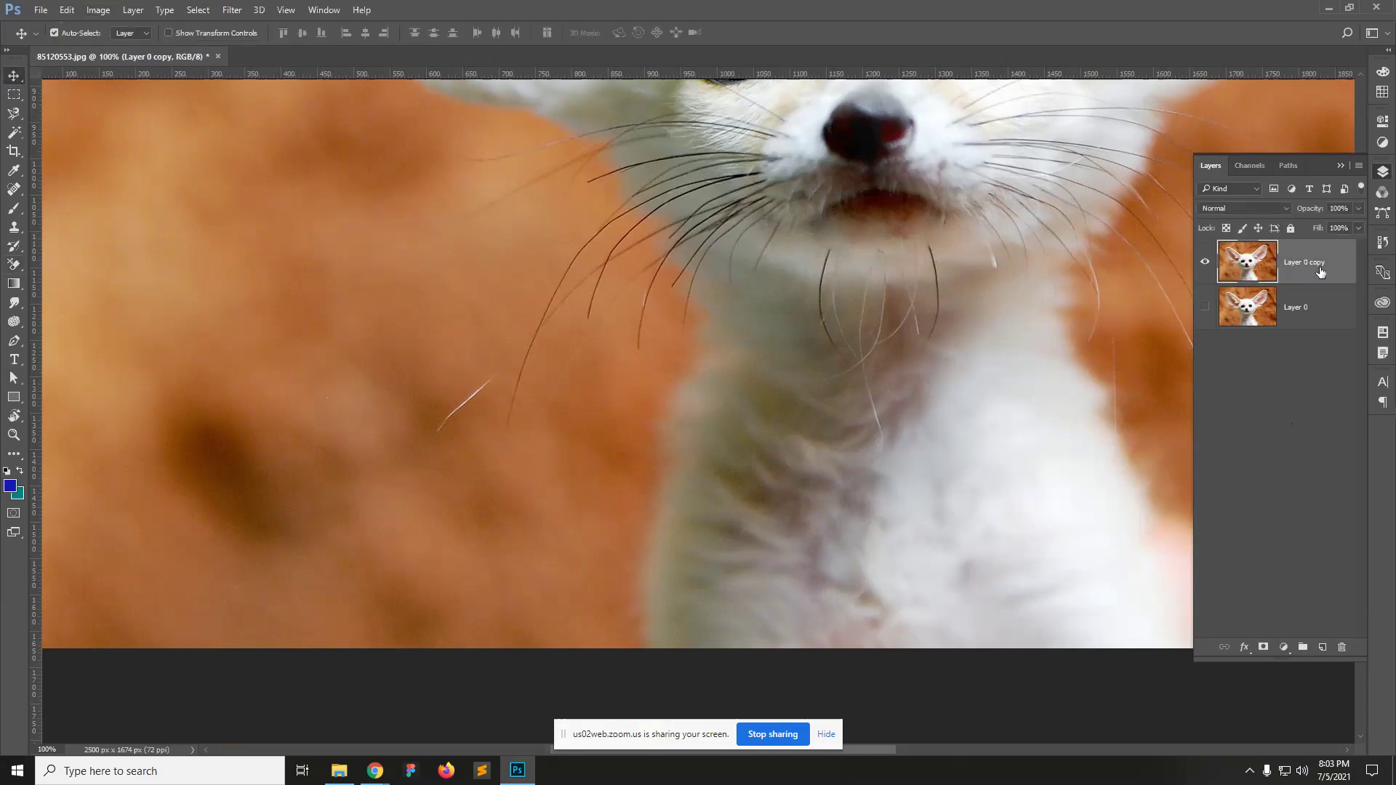
drag(1325, 262, 1323, 649)
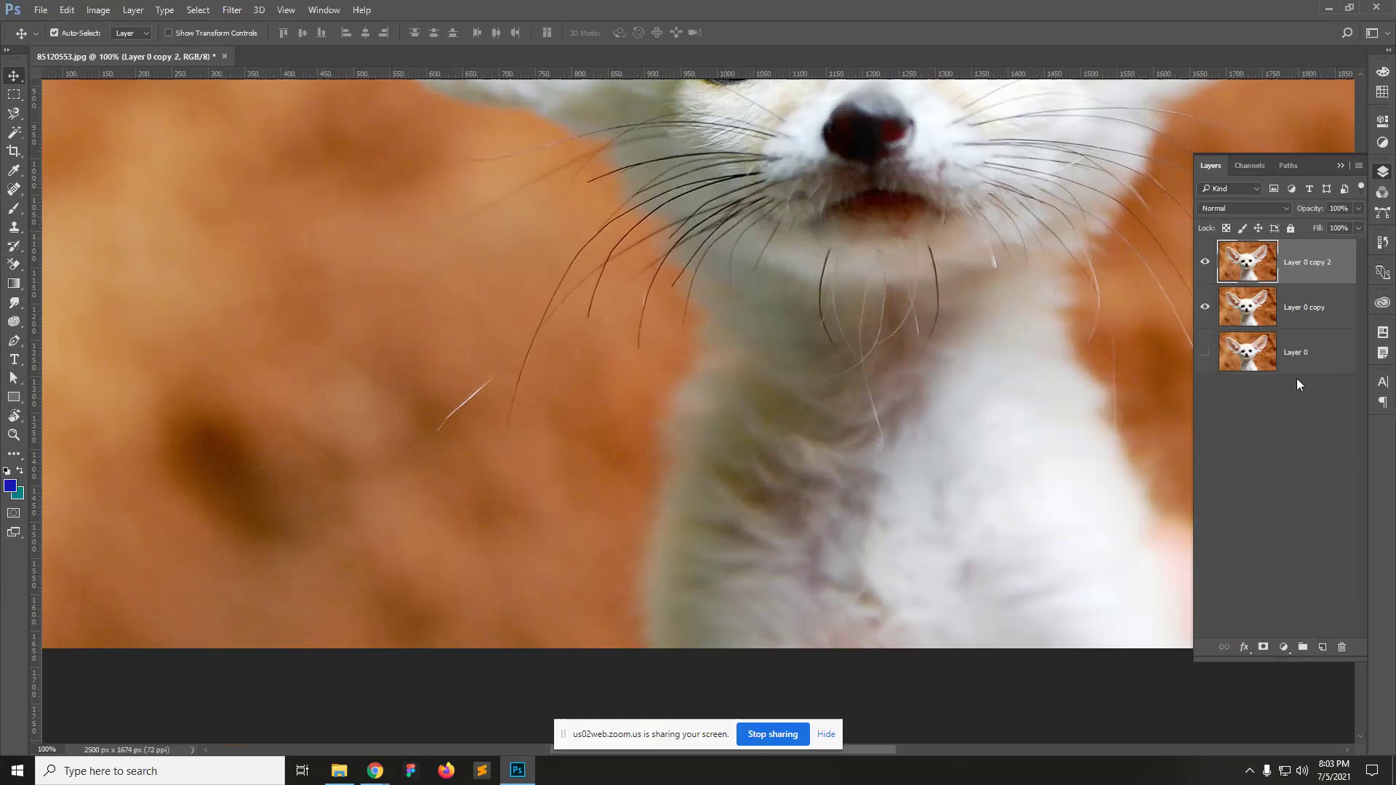
drag(1326, 266, 1347, 650)
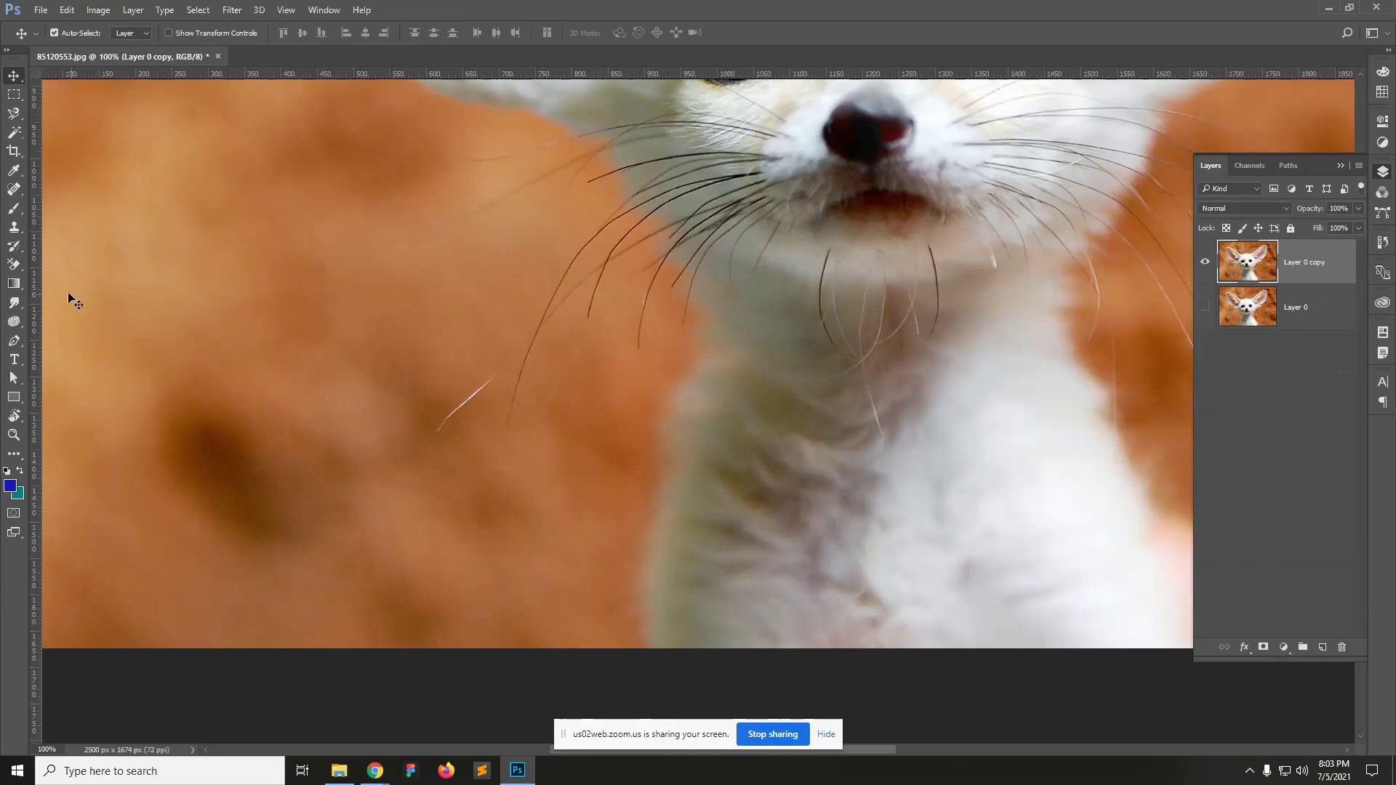
Step: Return to the Background Eraser with Once sampling and add a teal-filled layer directly beneath Layer 0 copy
click(16, 265)
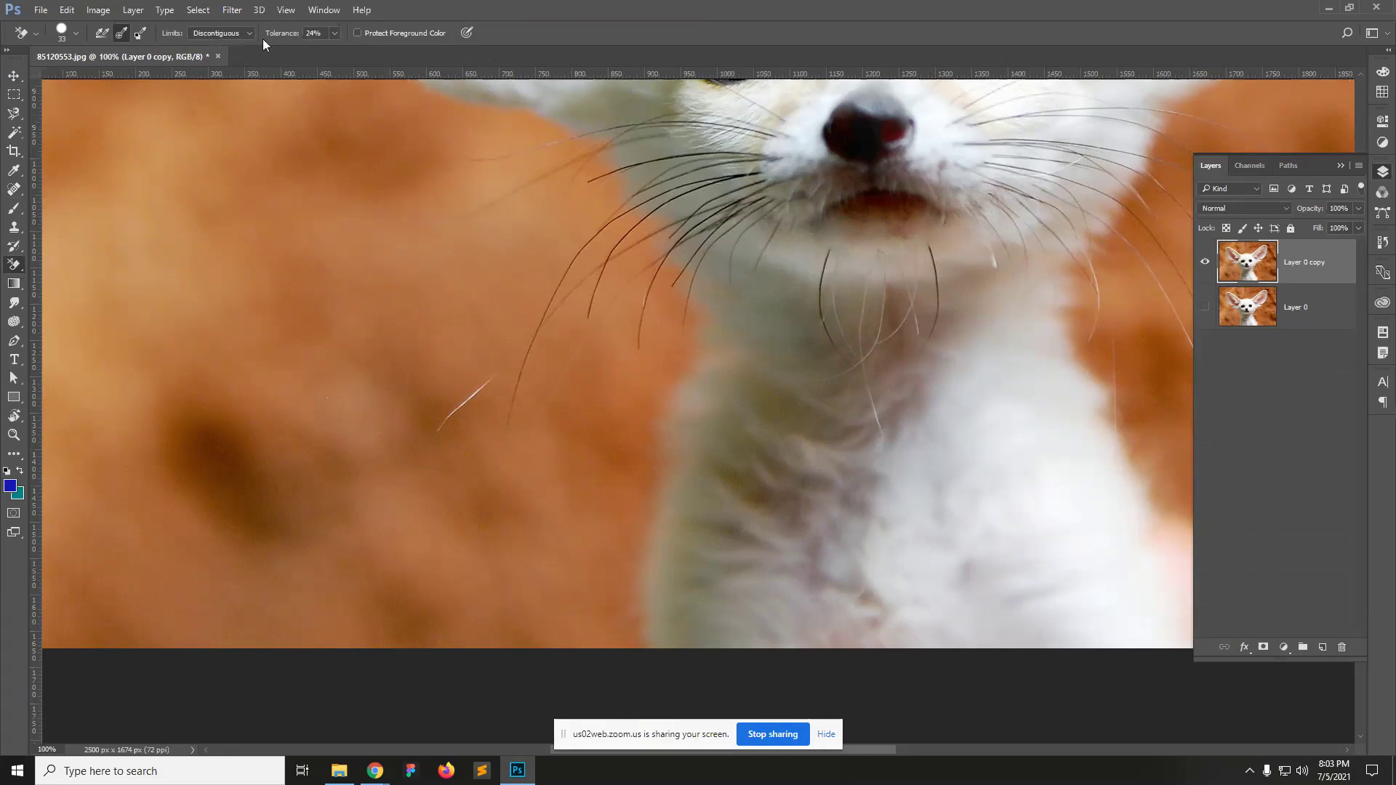
click(122, 32)
click(1322, 647)
drag(1301, 266, 1301, 331)
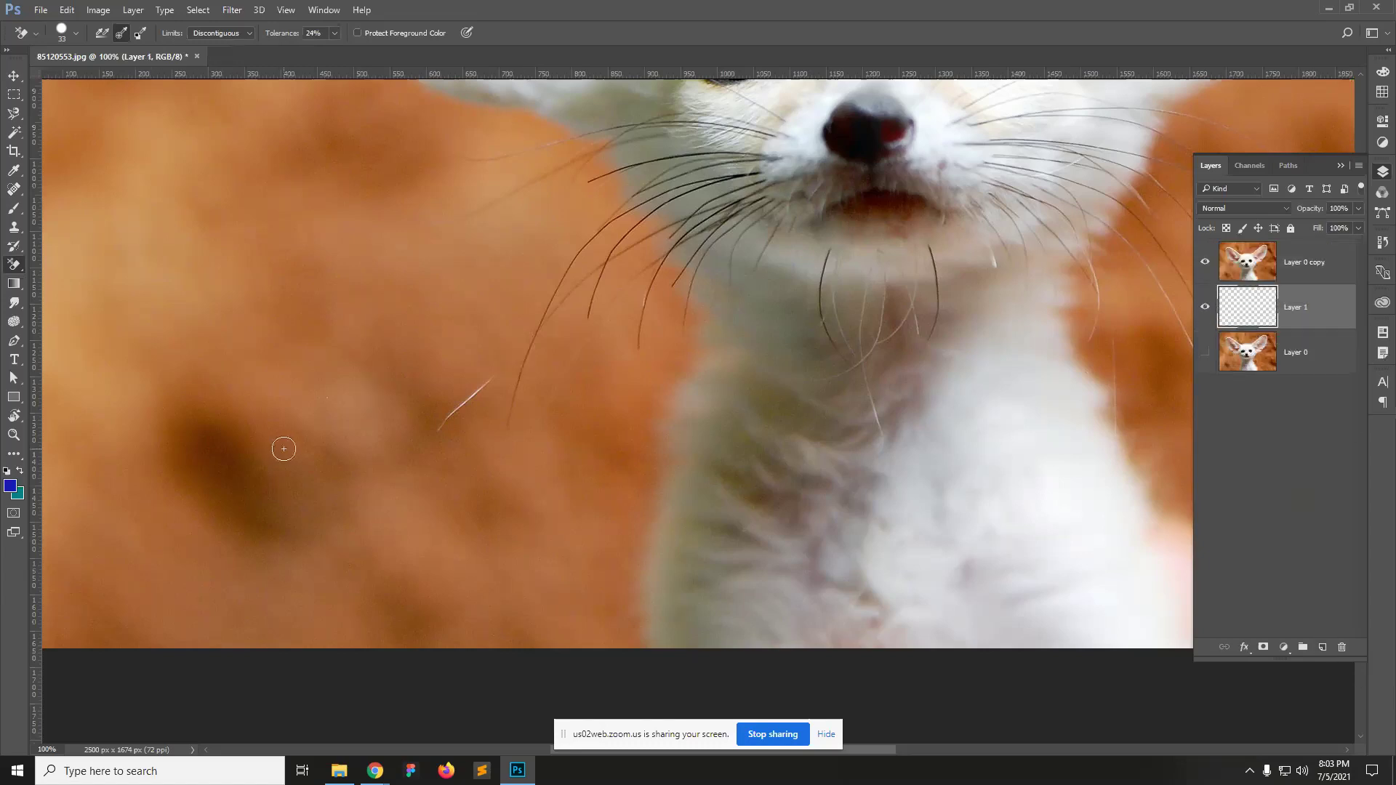
key(ctrl+BackSpace)
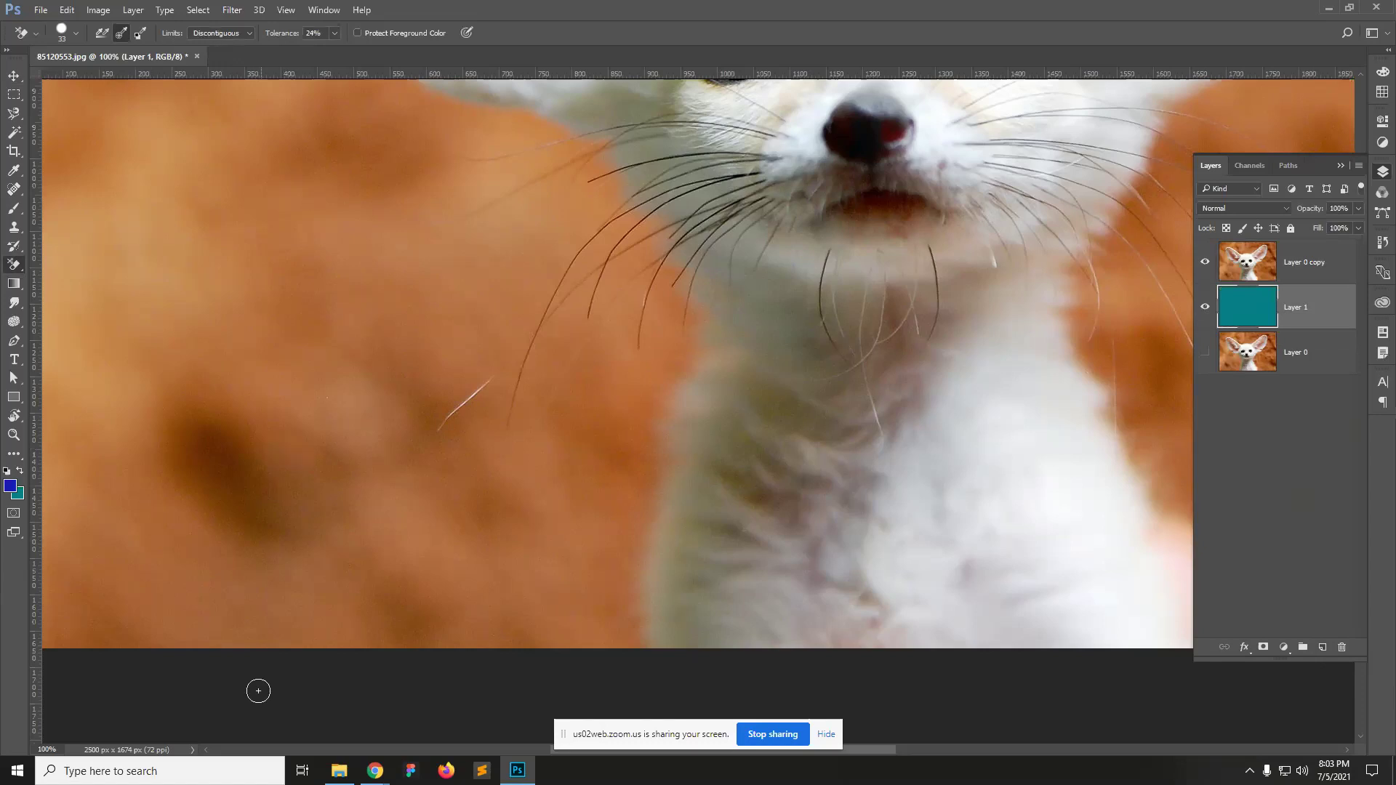
Step: On Layer 0 copy, erase the orange background among the whisker tips beside the fox's neck with a 60 px Background Eraser
click(1251, 268)
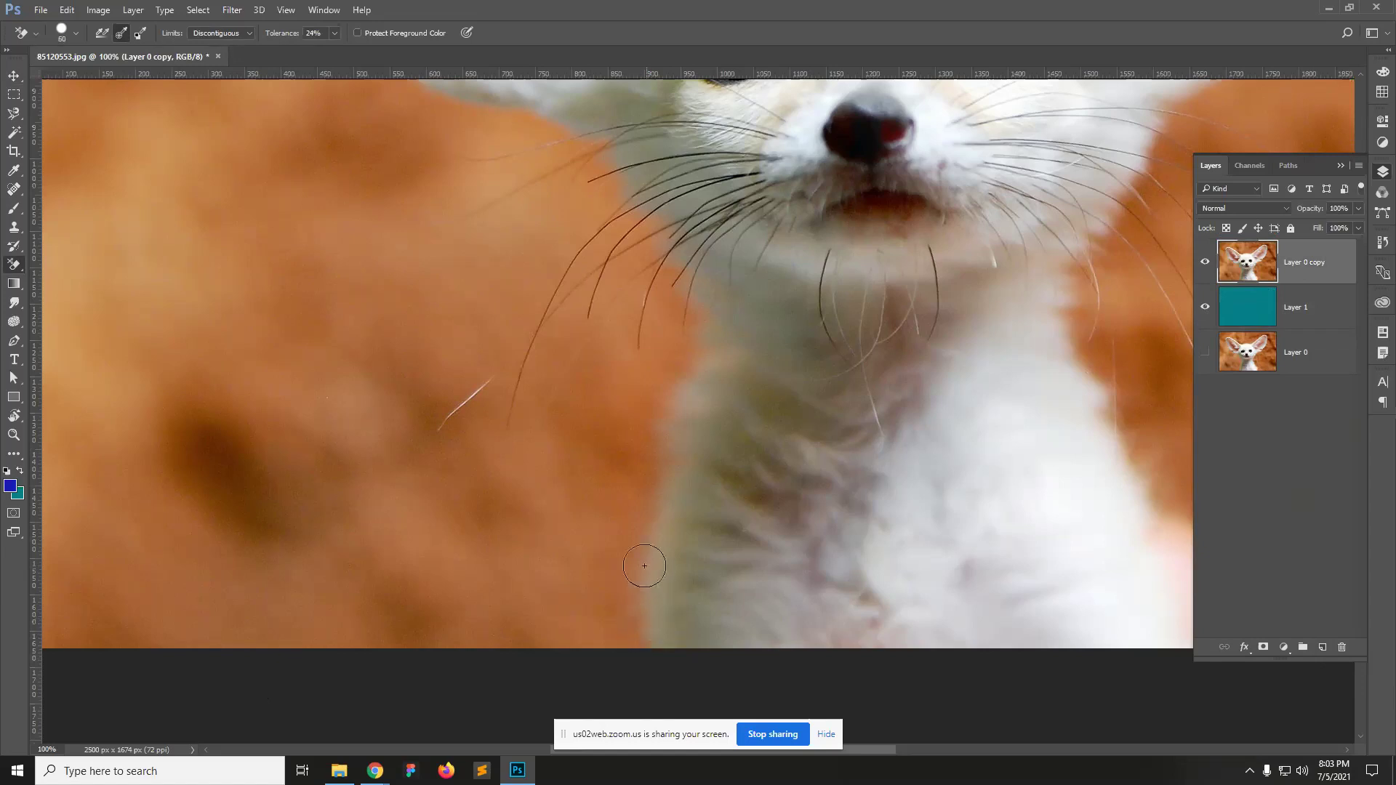
click(565, 547)
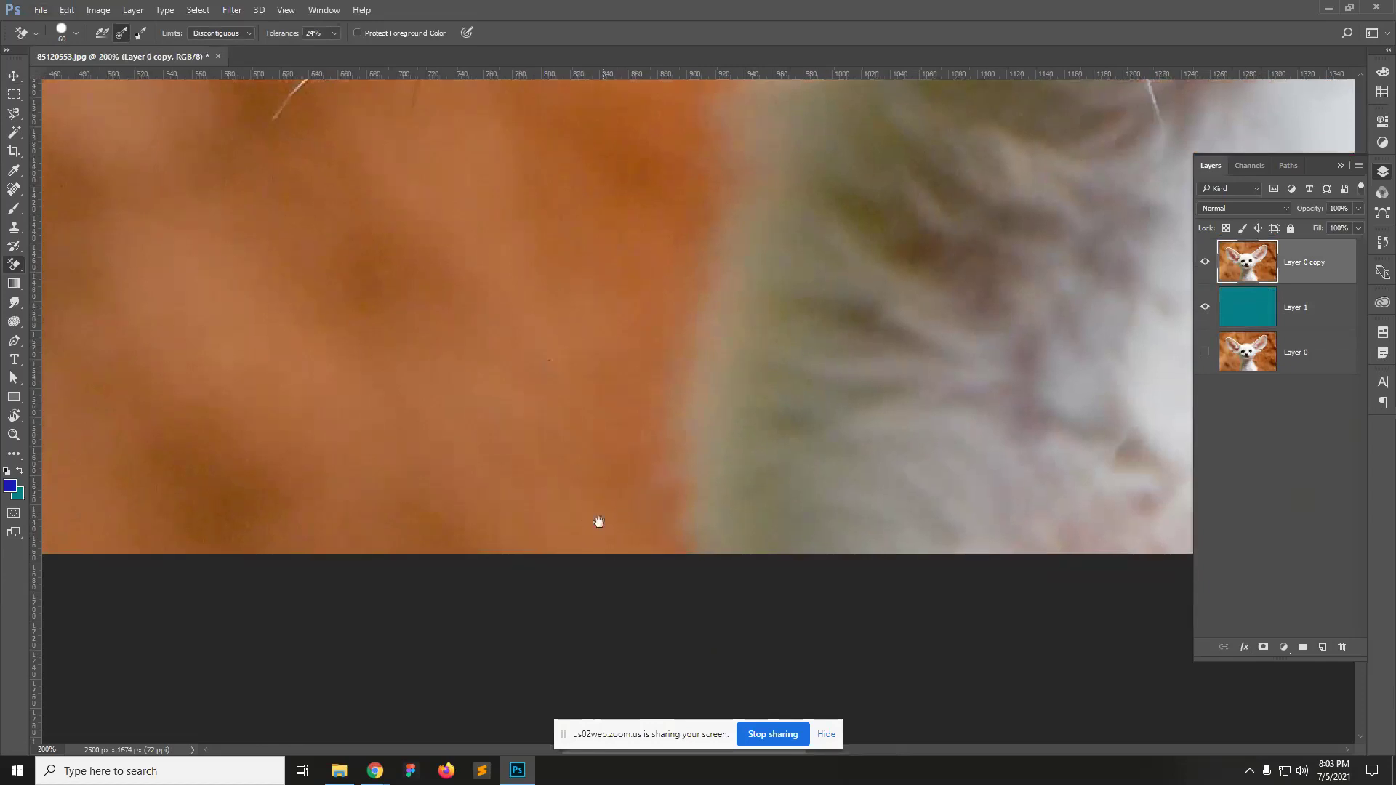
scroll(654, 419, up, 5)
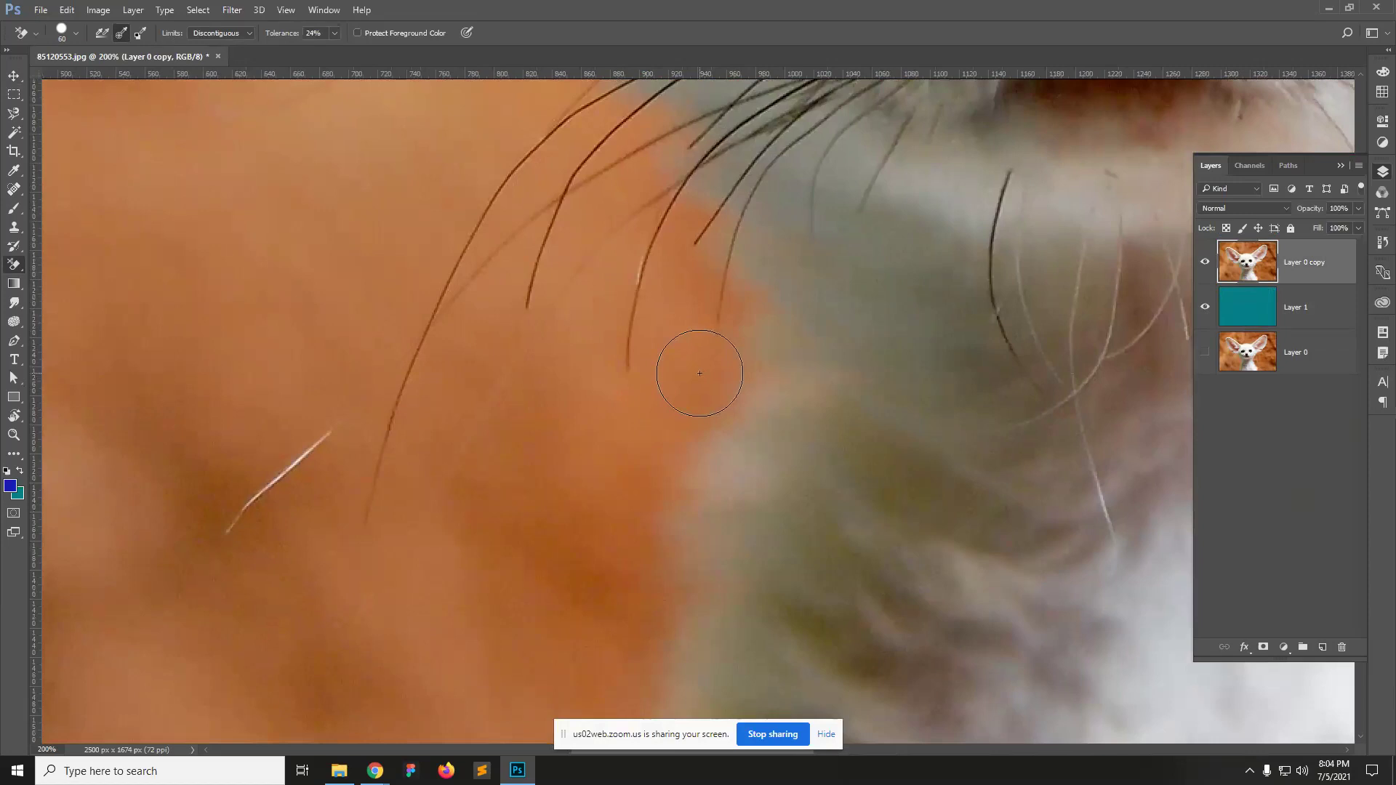
drag(693, 379, 713, 323)
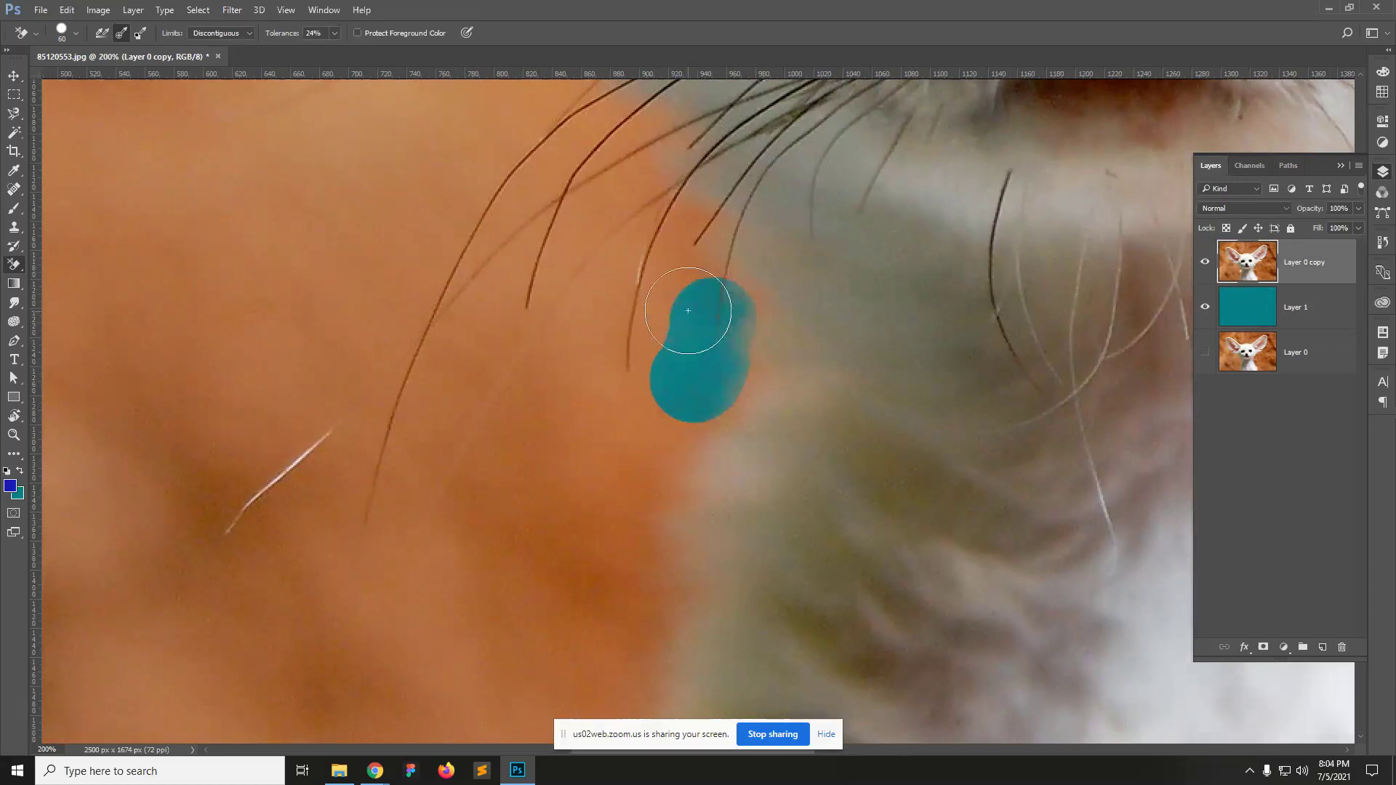
click(688, 253)
mouse_move(687, 253)
mouse_down()
mouse_move(700, 224)
mouse_move(663, 232)
mouse_move(621, 360)
mouse_move(618, 429)
mouse_up()
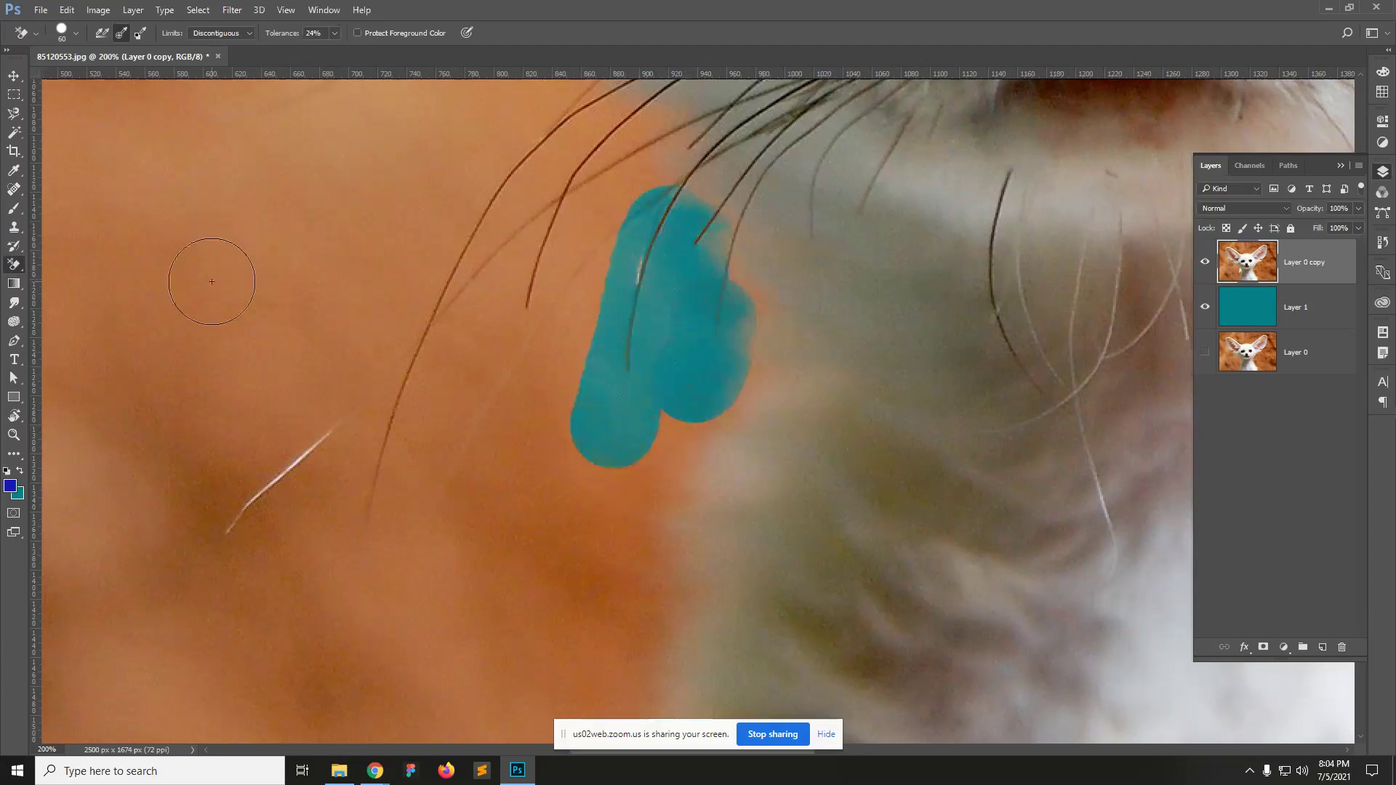
Step: Soften the Background Eraser to 27% hardness and erase a strip of background down along the neck fur
click(77, 33)
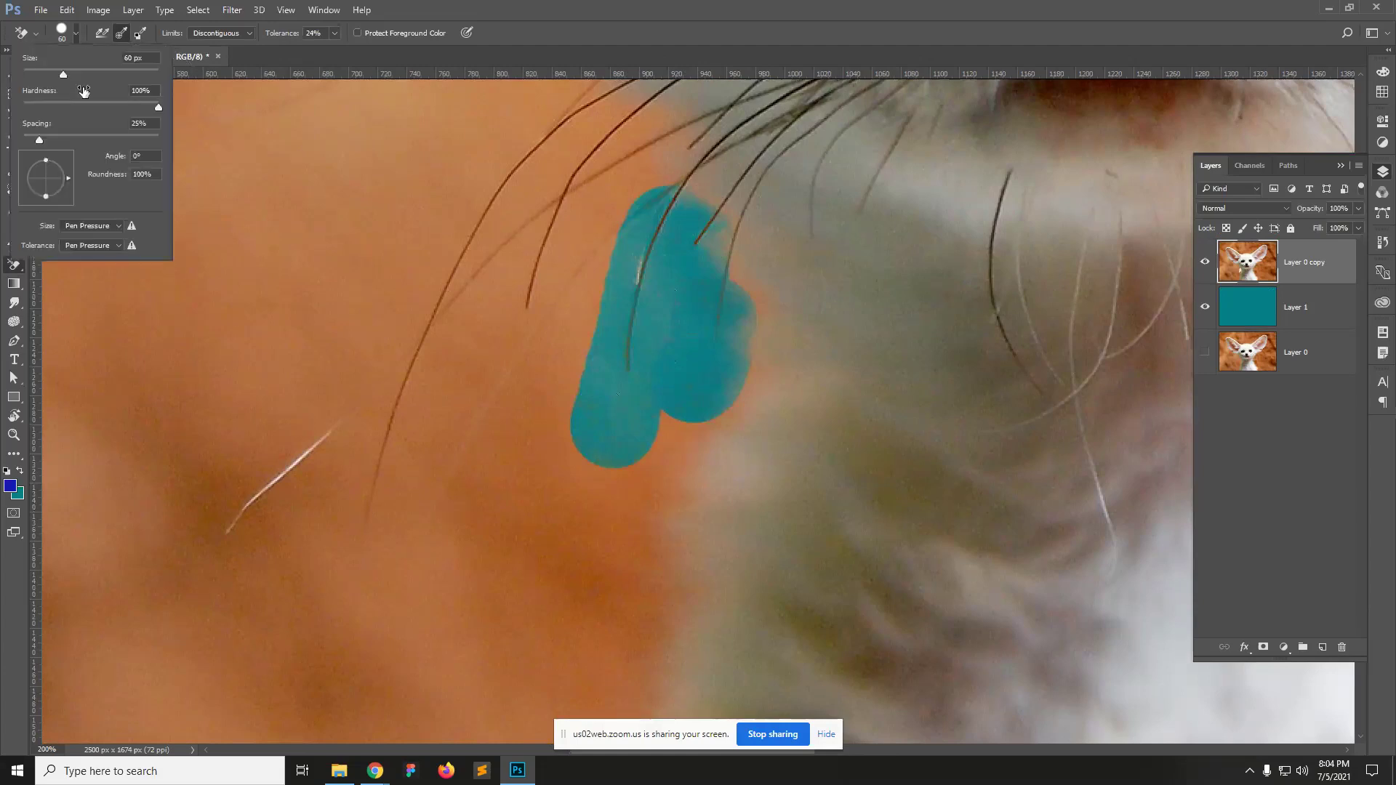
drag(93, 108, 60, 101)
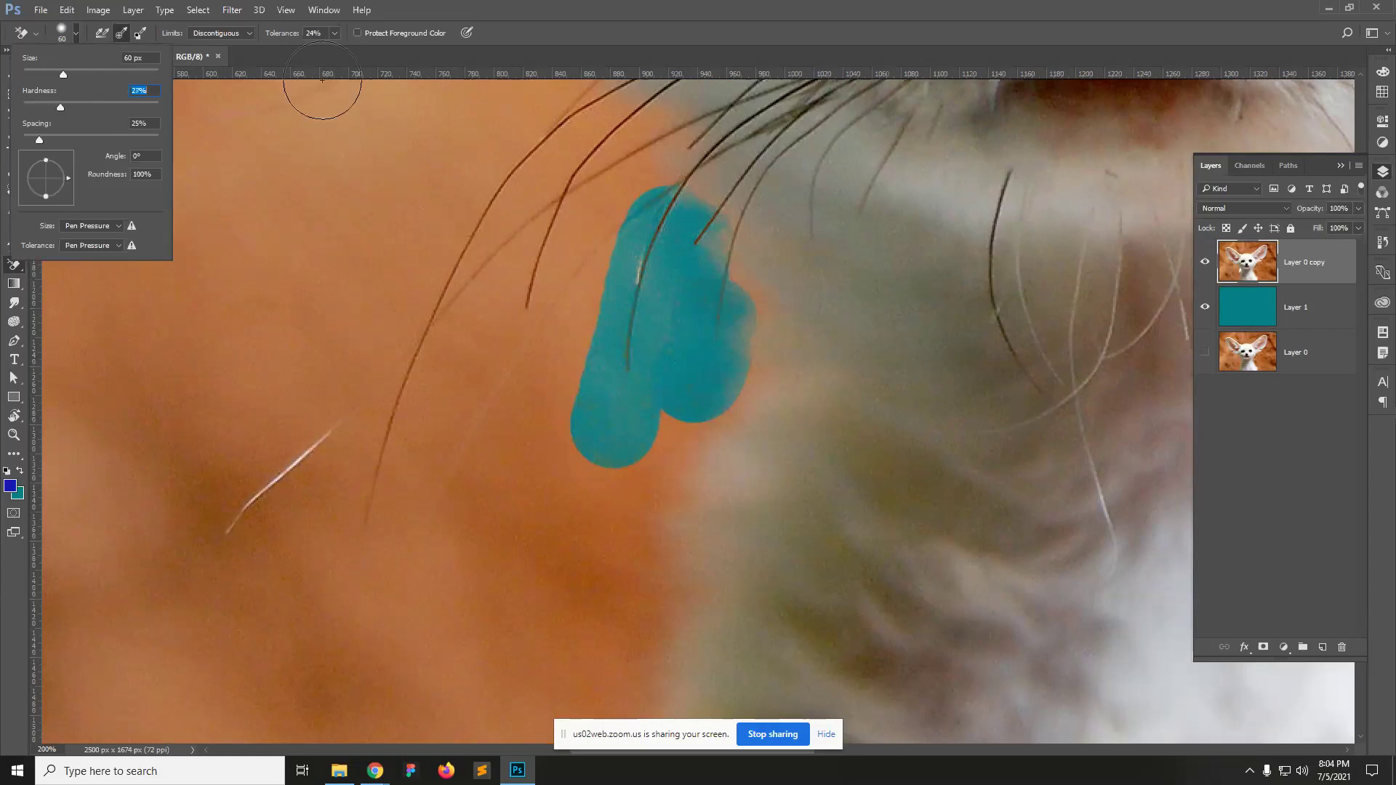
click(609, 11)
scroll(623, 395, down, 3)
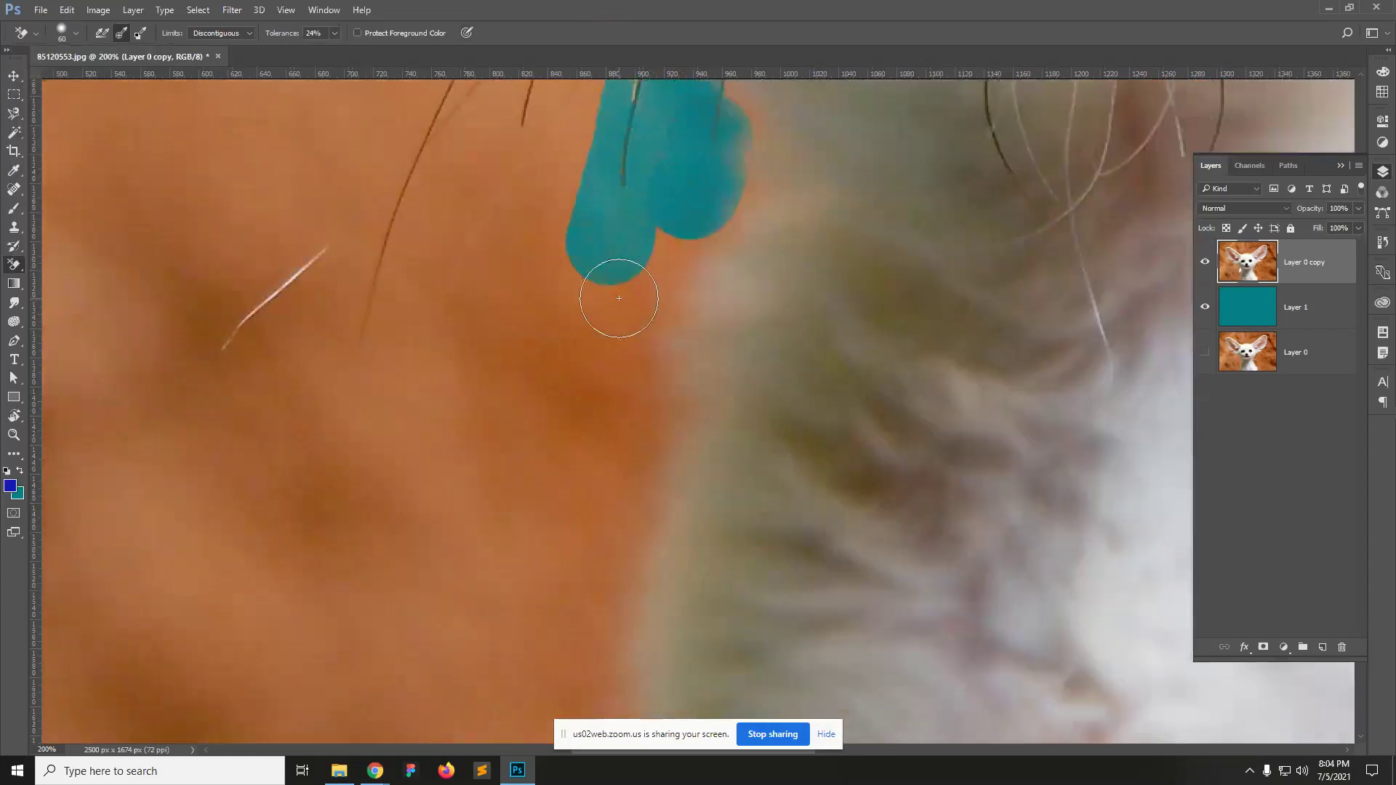
mouse_move(616, 298)
mouse_down()
mouse_move(658, 226)
mouse_move(621, 386)
mouse_move(628, 365)
mouse_move(645, 476)
mouse_move(611, 608)
mouse_move(560, 618)
mouse_up()
Step: Extend the erased strip down to the image's lower edge and widen it away from the chest fur
drag(461, 431, 464, 275)
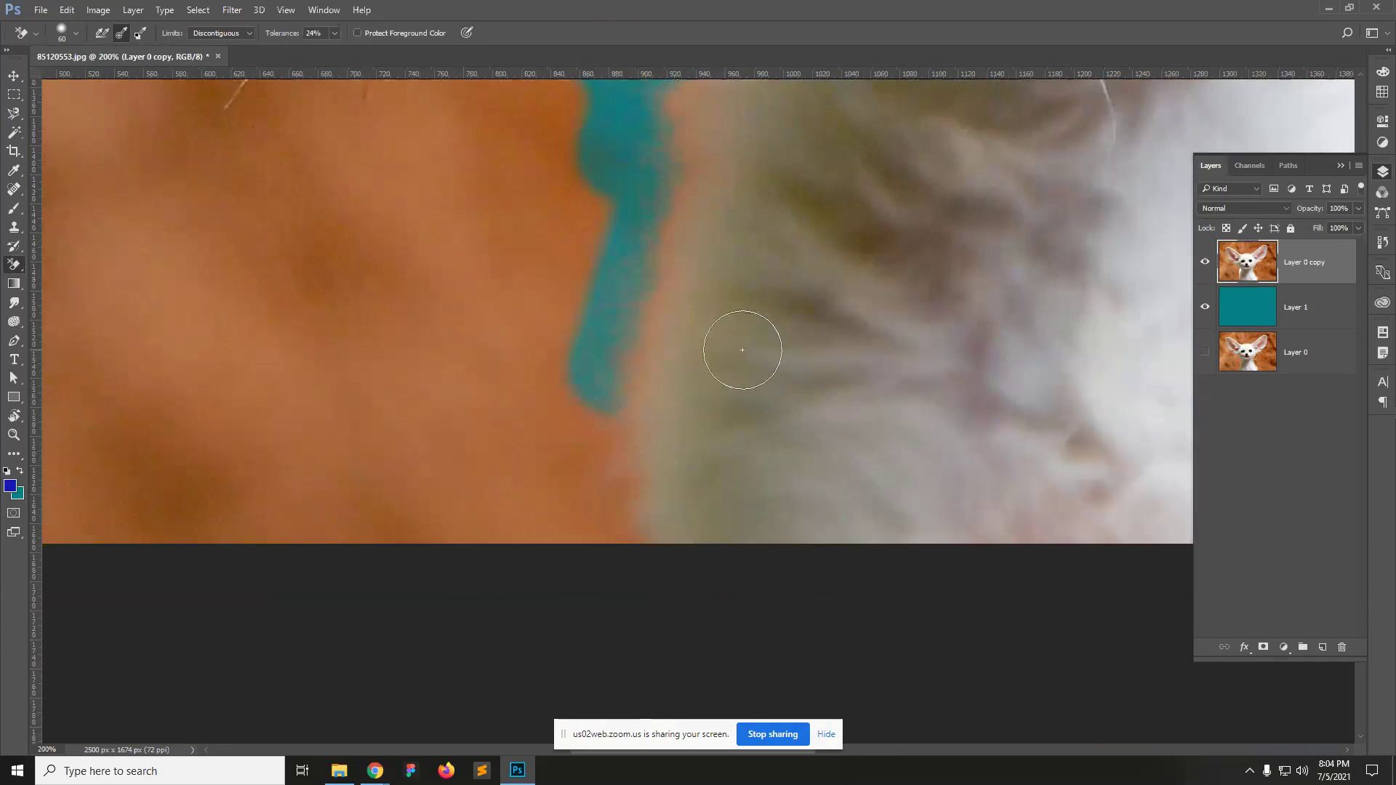
drag(766, 308, 729, 532)
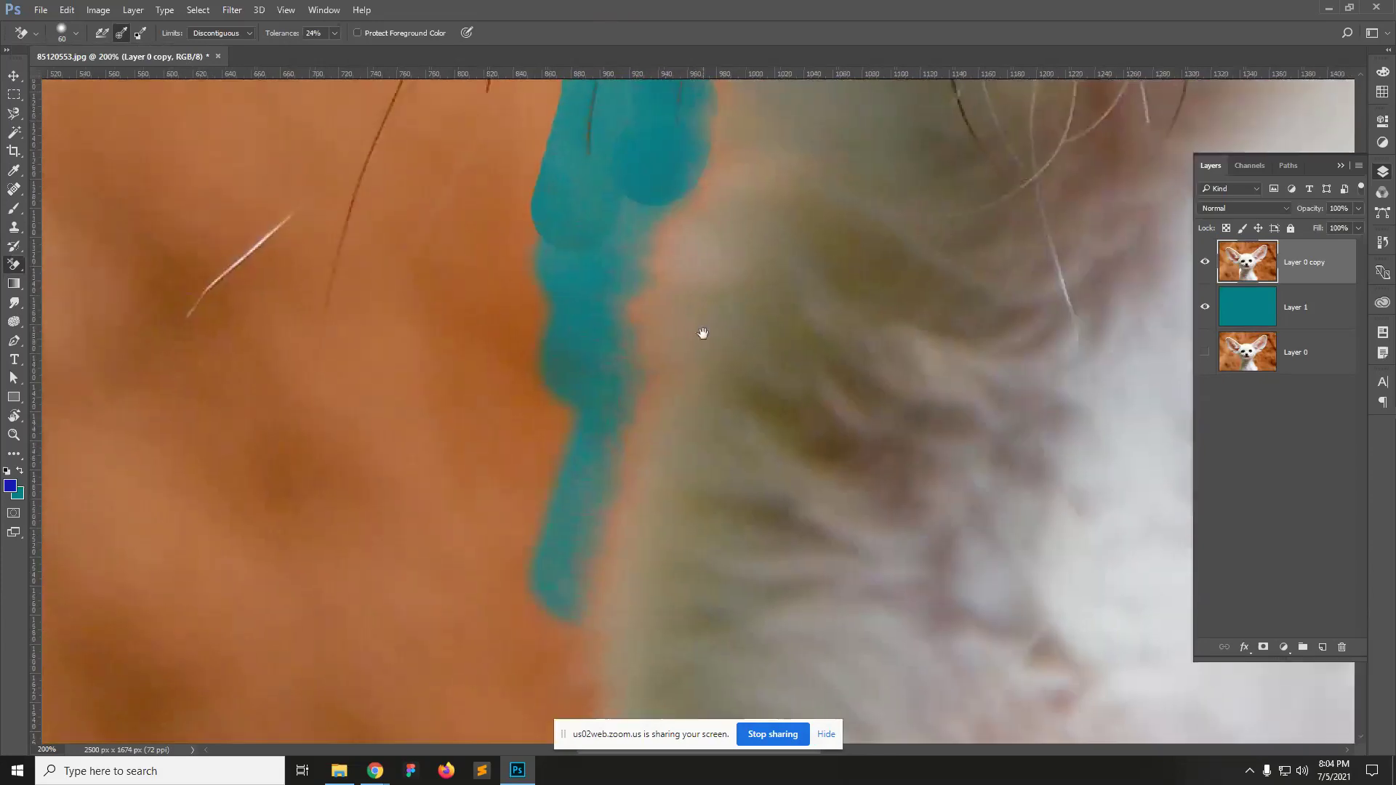
drag(687, 372, 688, 274)
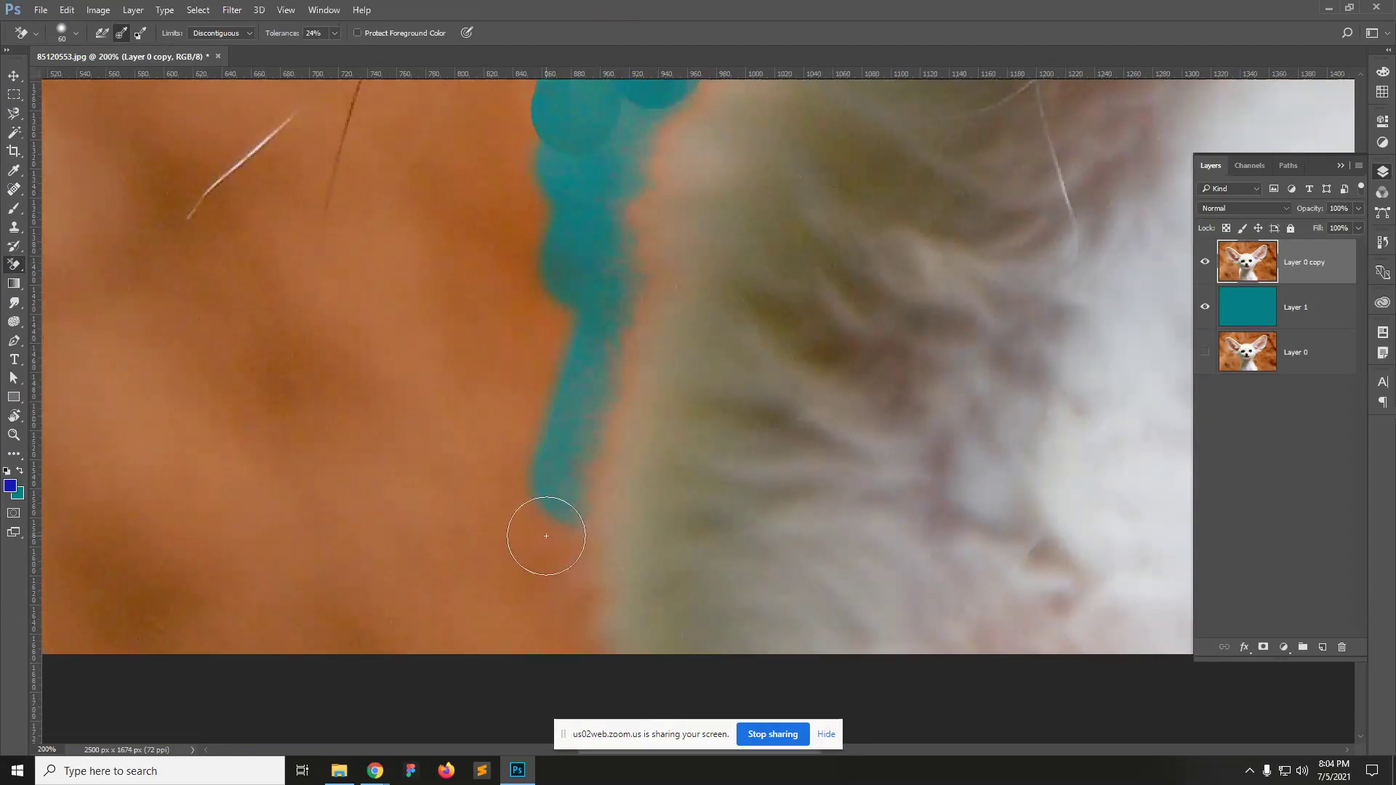
click(546, 536)
mouse_move(546, 536)
mouse_down()
mouse_move(786, 523)
mouse_move(623, 505)
mouse_move(601, 281)
mouse_move(654, 115)
mouse_move(599, 177)
mouse_move(611, 353)
mouse_move(495, 415)
mouse_up()
key(space)
key(ctrl+minus)
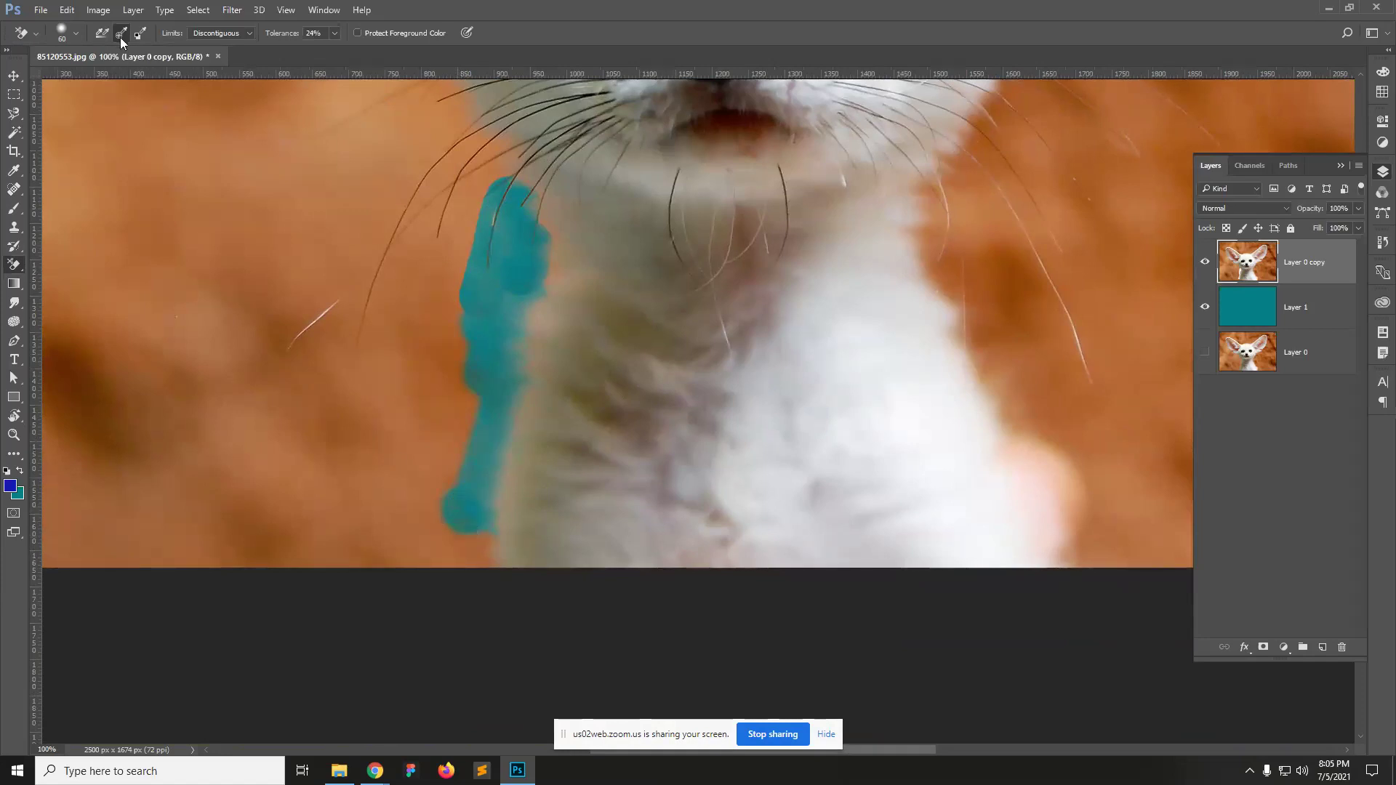
mouse_move(461, 554)
mouse_down()
mouse_move(461, 538)
mouse_move(486, 561)
mouse_move(445, 565)
mouse_move(390, 537)
mouse_move(436, 516)
mouse_move(458, 309)
mouse_up()
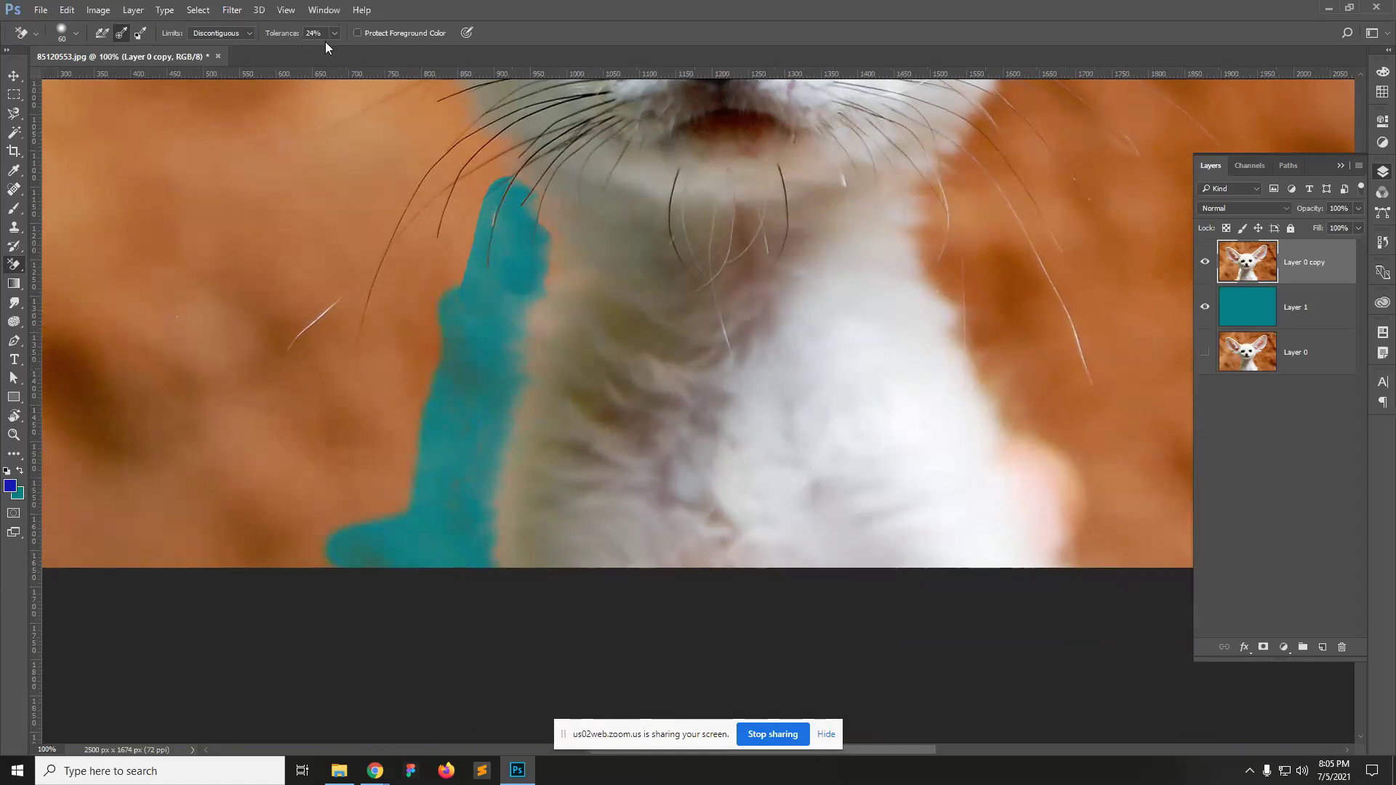
Step: Lower the eraser tolerance to 15% and erase more orange background around the long dark whiskers and the stray white one
scroll(509, 218, up, 2)
mouse_move(567, 274)
mouse_down()
mouse_move(612, 356)
mouse_move(683, 358)
mouse_up()
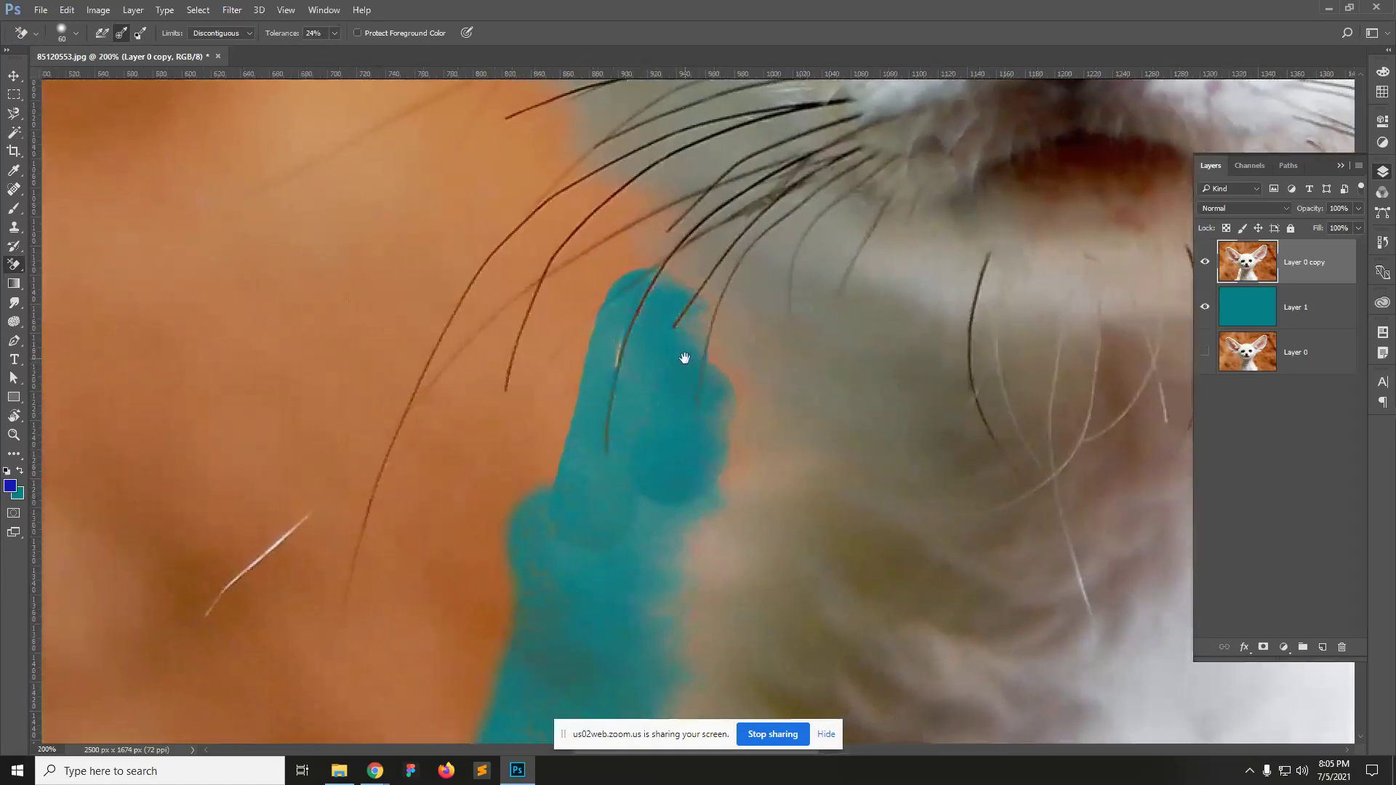
click(335, 33)
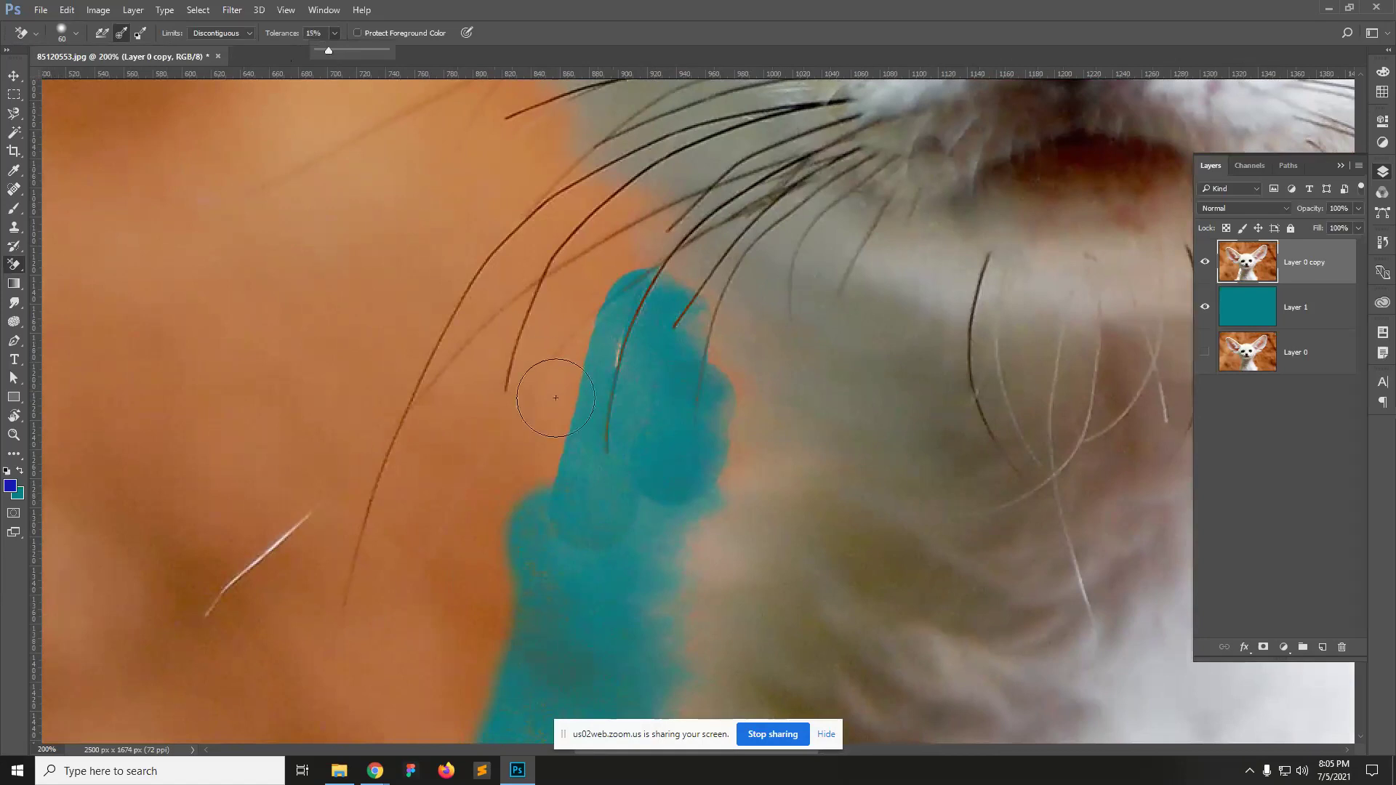
click(542, 483)
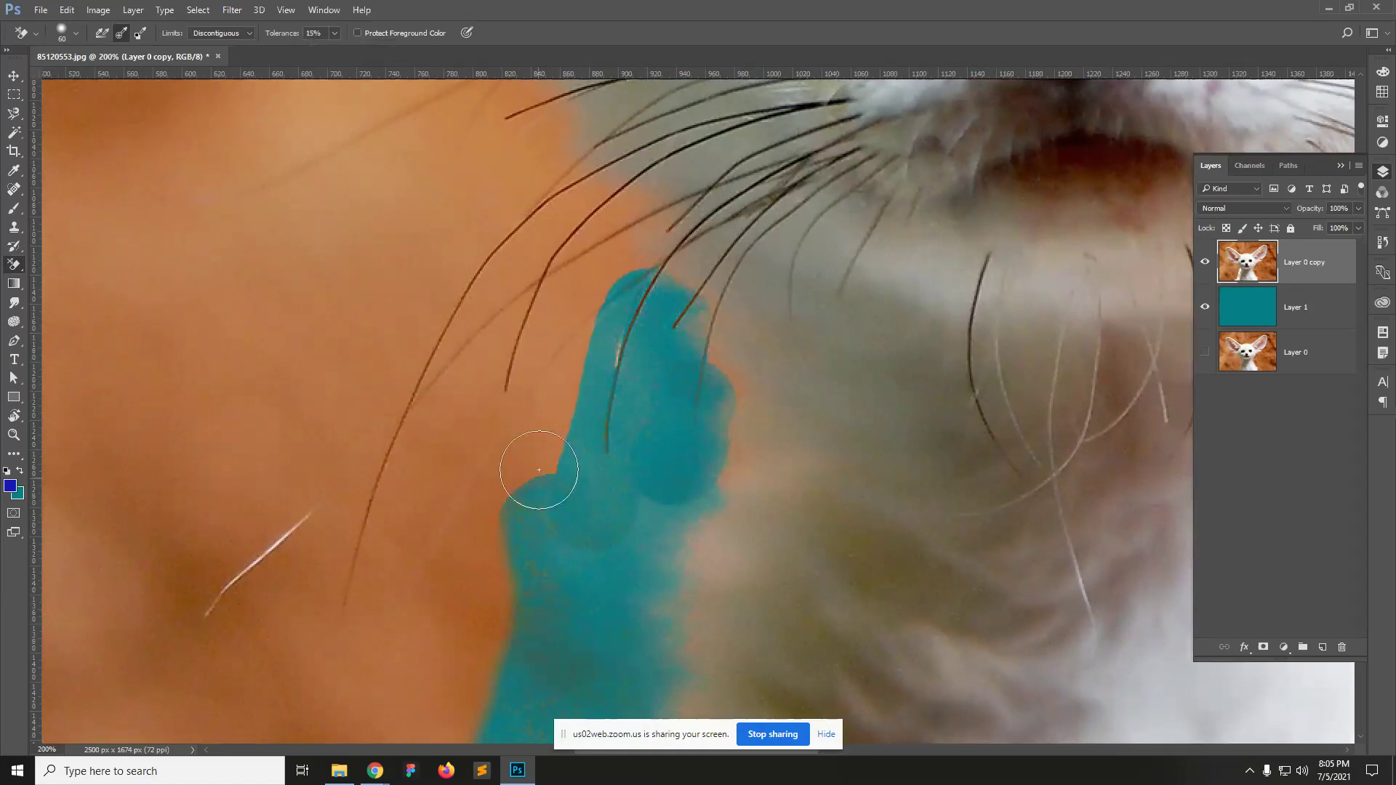
click(537, 461)
mouse_move(536, 461)
mouse_down()
mouse_move(597, 239)
mouse_move(580, 268)
mouse_move(561, 257)
mouse_move(471, 430)
mouse_move(466, 412)
mouse_move(397, 579)
mouse_move(475, 454)
mouse_move(454, 562)
mouse_move(487, 515)
mouse_move(498, 573)
mouse_move(470, 689)
mouse_move(512, 647)
mouse_move(620, 362)
mouse_up()
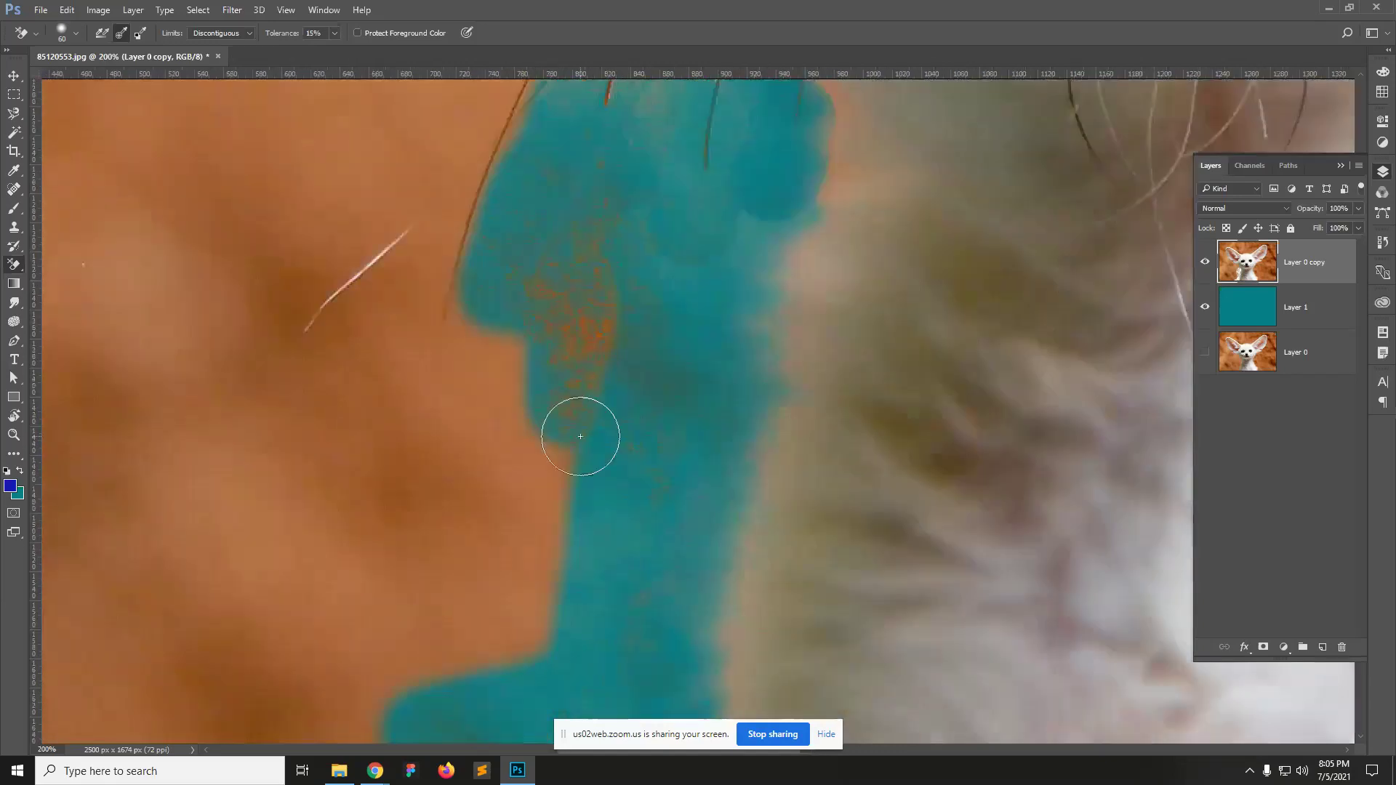
mouse_move(528, 476)
mouse_down()
mouse_move(509, 632)
mouse_move(553, 603)
mouse_move(448, 625)
mouse_move(433, 649)
mouse_move(491, 385)
mouse_move(465, 342)
mouse_move(470, 373)
mouse_move(429, 167)
mouse_move(344, 292)
mouse_move(359, 389)
mouse_move(407, 407)
mouse_move(386, 538)
mouse_move(392, 472)
mouse_move(313, 618)
mouse_up()
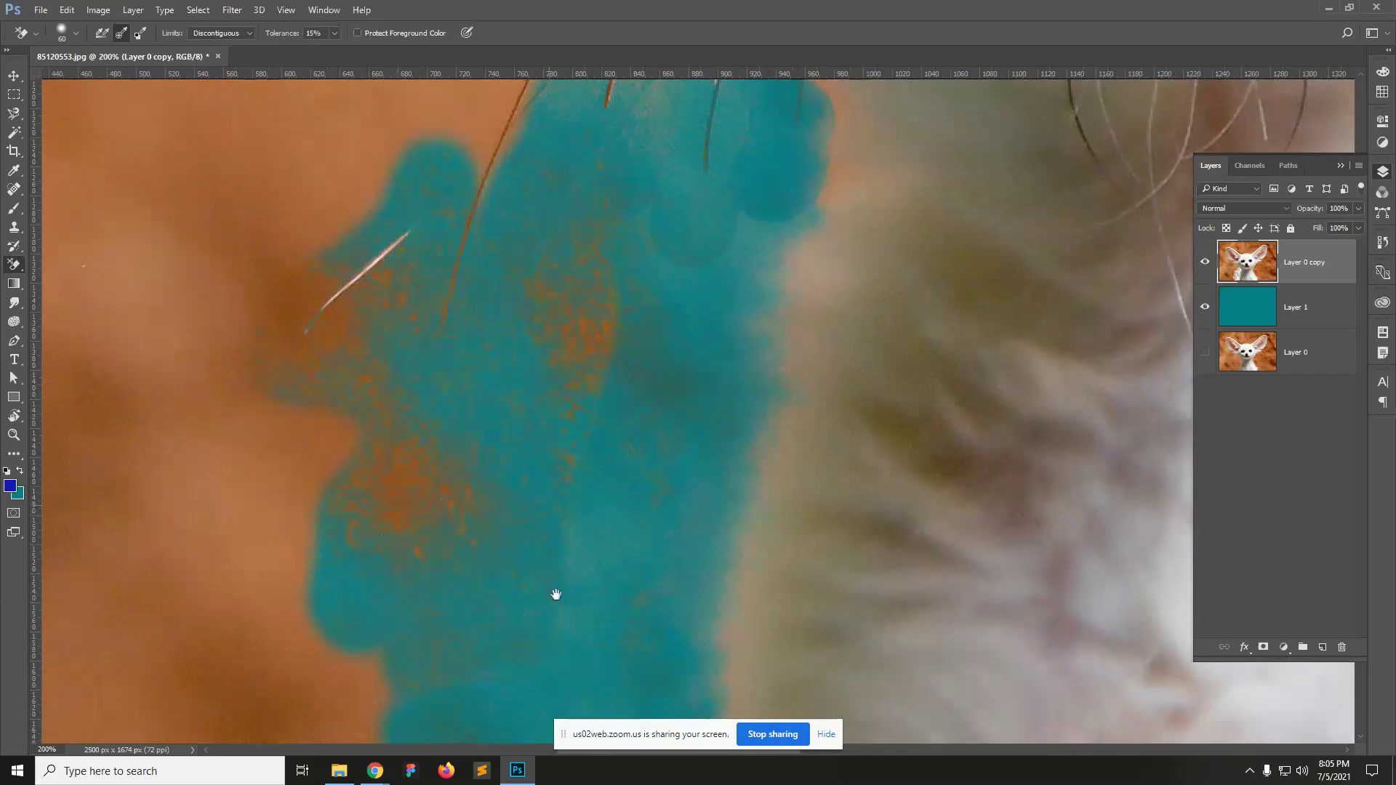
Step: Erase a few small patches of background beside the lower outer edge of the fox's left-hand ear
scroll(583, 302, down, 3)
scroll(605, 324, down, 1)
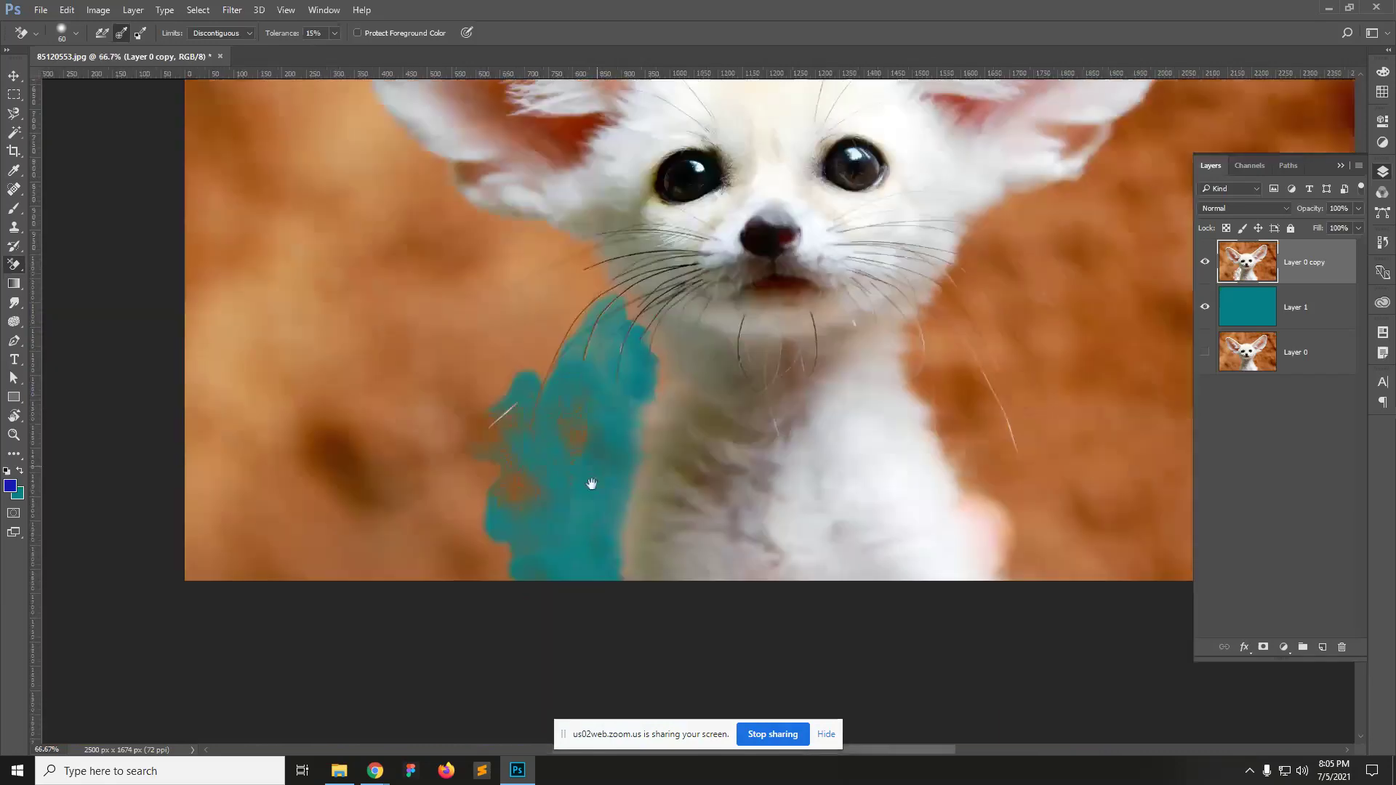
drag(758, 317, 819, 474)
drag(462, 438, 447, 403)
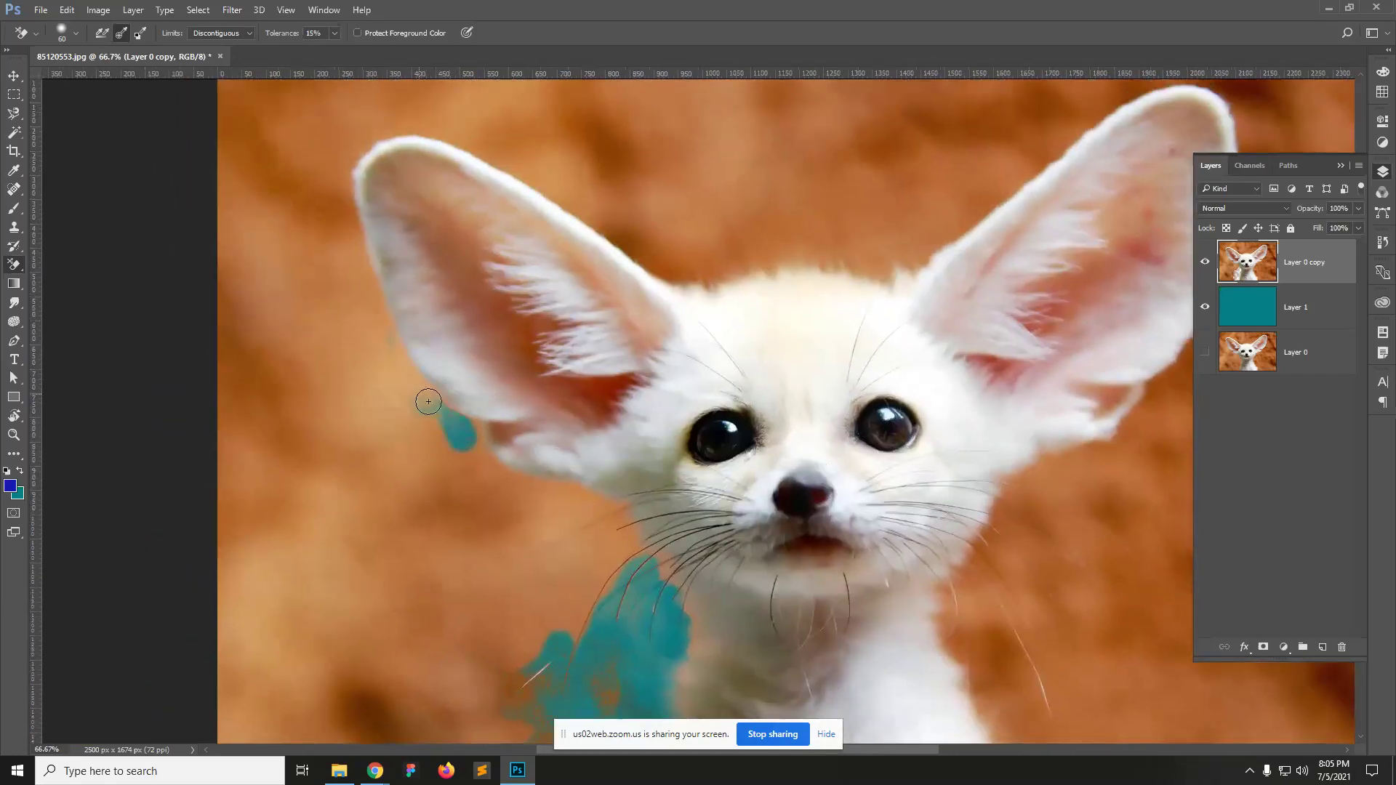
drag(354, 375, 335, 370)
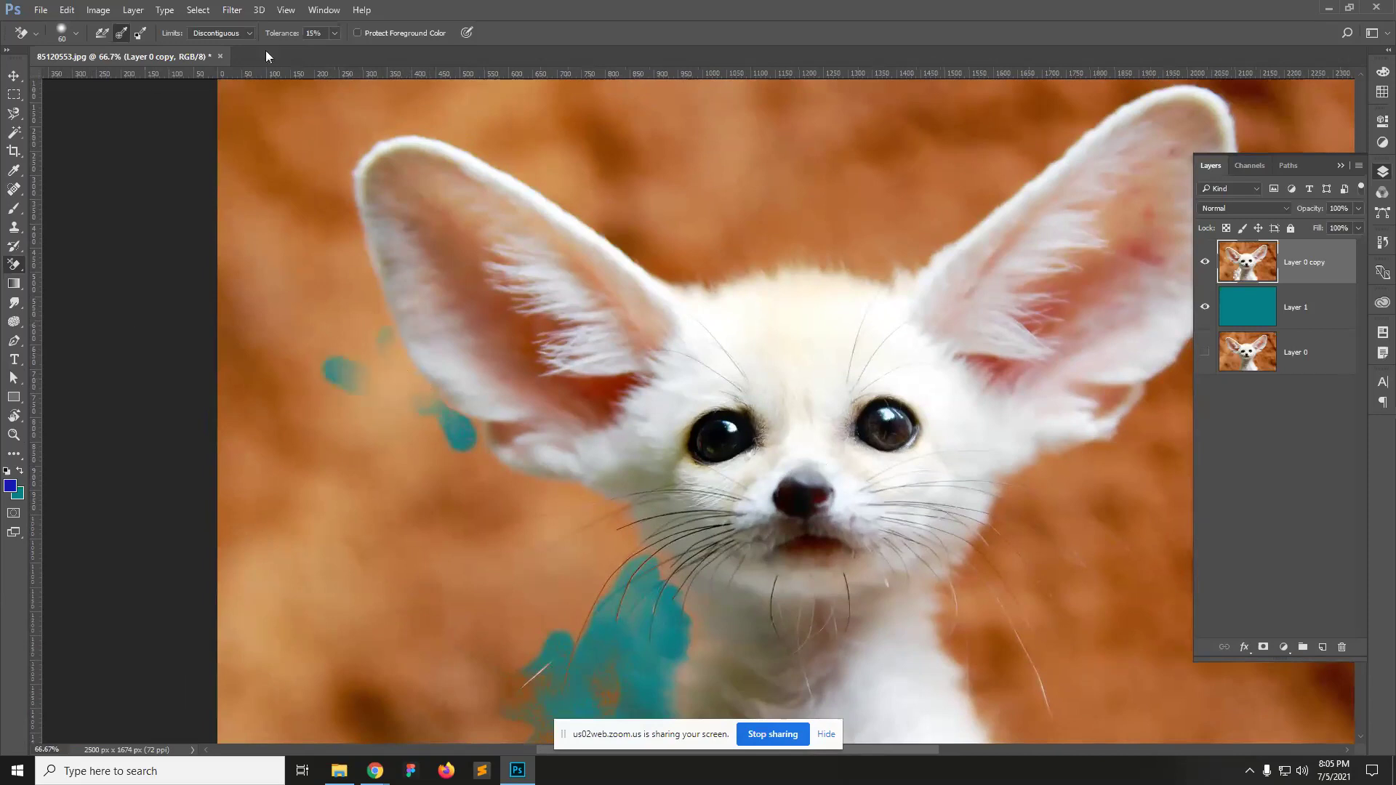
Step: Raise the Background Eraser tolerance to 28% and erase the orange background along the outline of the fox's left-hand ear
click(334, 33)
drag(344, 50, 344, 51)
drag(421, 412, 388, 331)
drag(417, 387, 428, 404)
mouse_move(384, 320)
mouse_down()
mouse_move(349, 163)
mouse_move(367, 135)
mouse_move(434, 135)
mouse_move(511, 166)
mouse_move(679, 271)
mouse_move(659, 269)
mouse_up()
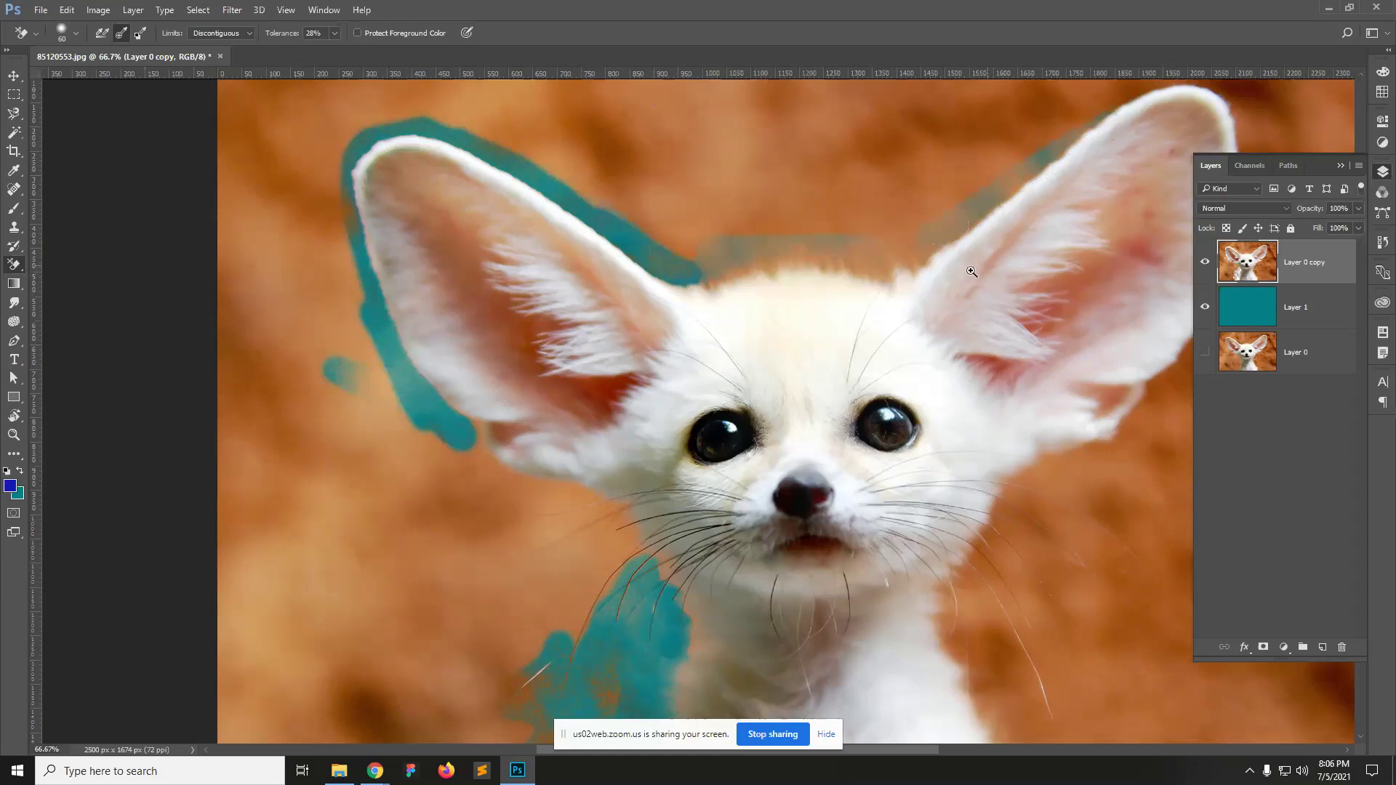
Step: Erase the orange background above the crown fur and along the inner edge of the right-hand ear
click(633, 256)
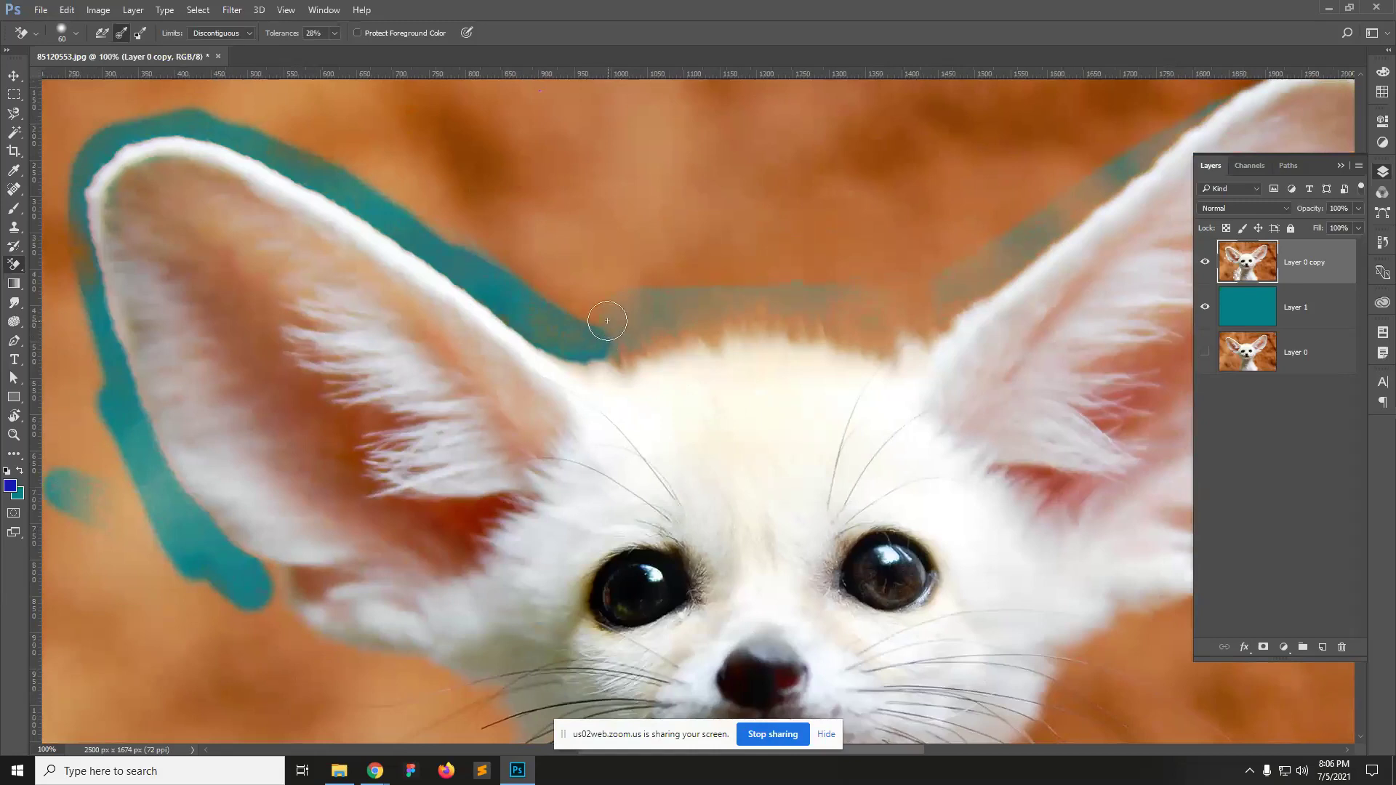
click(913, 303)
mouse_move(914, 303)
mouse_down()
mouse_move(840, 331)
mouse_move(676, 333)
mouse_move(611, 351)
mouse_move(617, 320)
mouse_move(898, 343)
mouse_move(1009, 277)
mouse_move(1231, 101)
mouse_up()
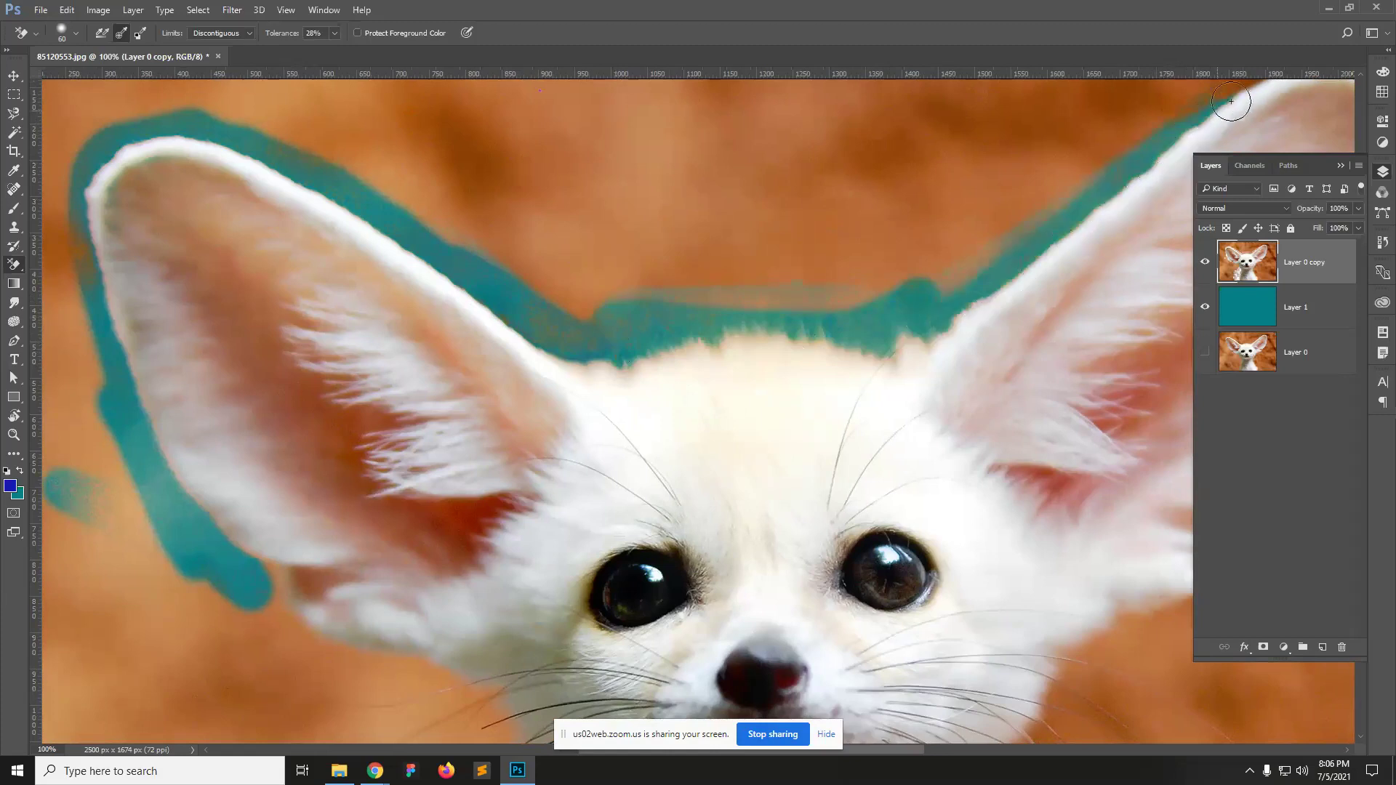
Step: Erase the background around the right-hand ear's tip and outer edge, and widen the erased band along its inner edge
drag(1058, 162, 602, 396)
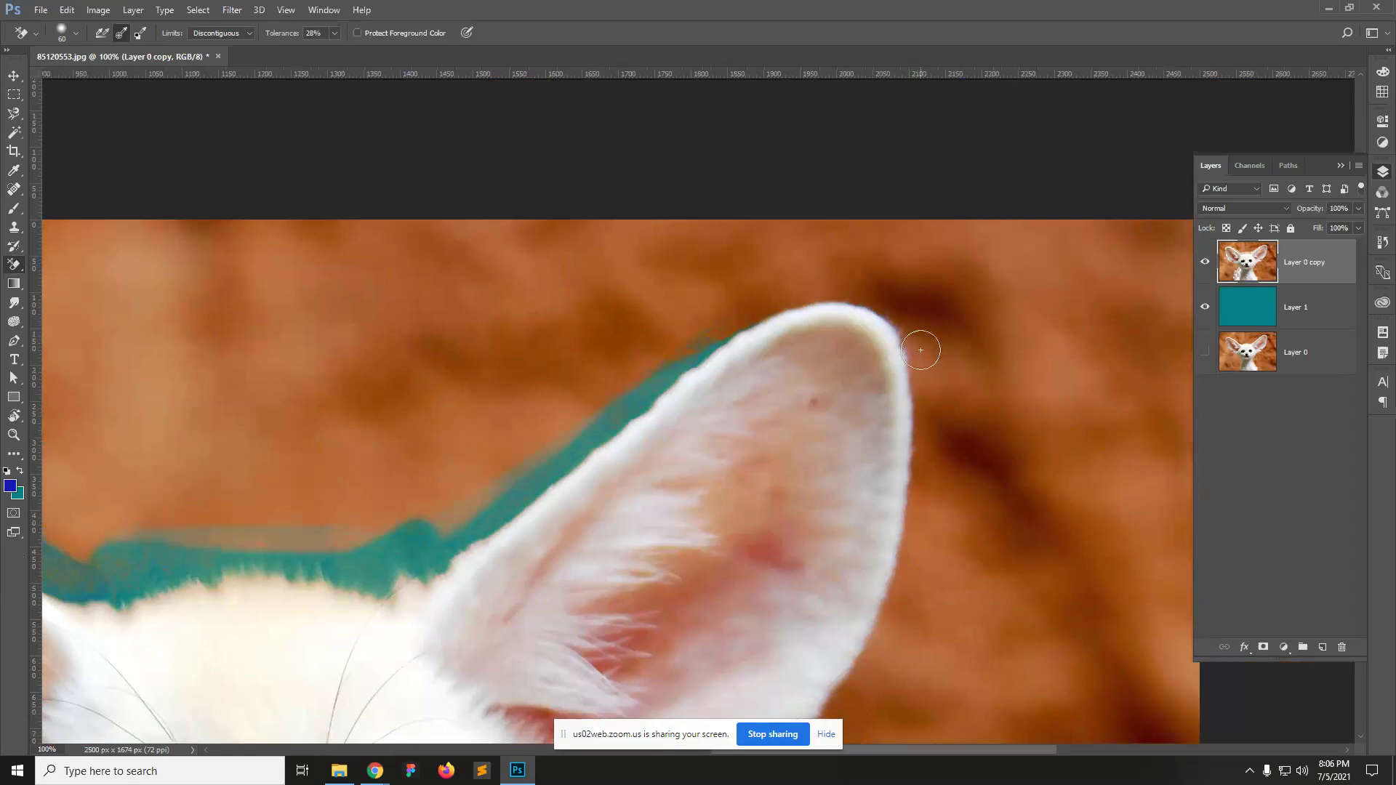
mouse_move(923, 308)
mouse_down()
mouse_move(764, 317)
mouse_move(707, 349)
mouse_move(874, 284)
mouse_move(632, 346)
mouse_up()
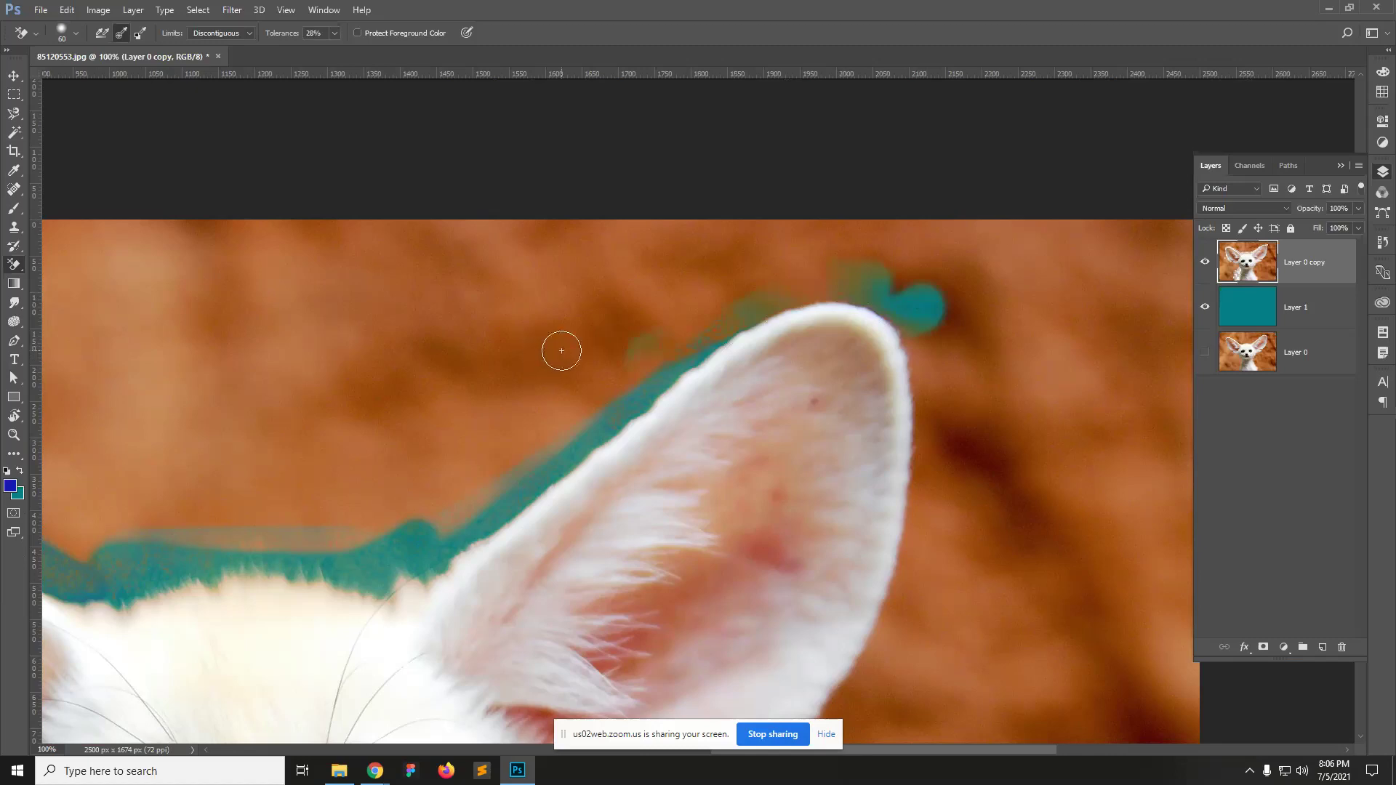
drag(556, 409, 474, 342)
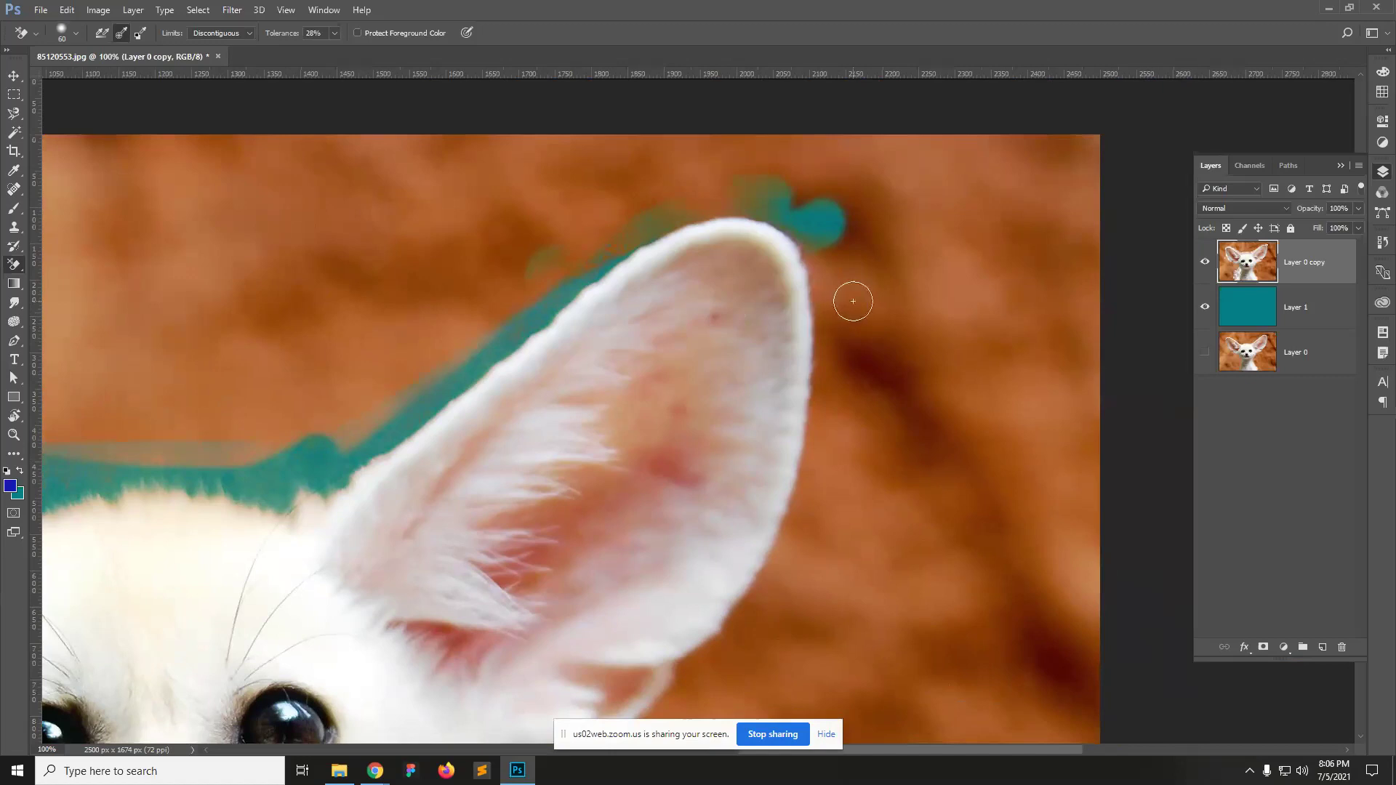
mouse_move(847, 282)
mouse_down()
mouse_move(811, 232)
mouse_move(814, 361)
mouse_up()
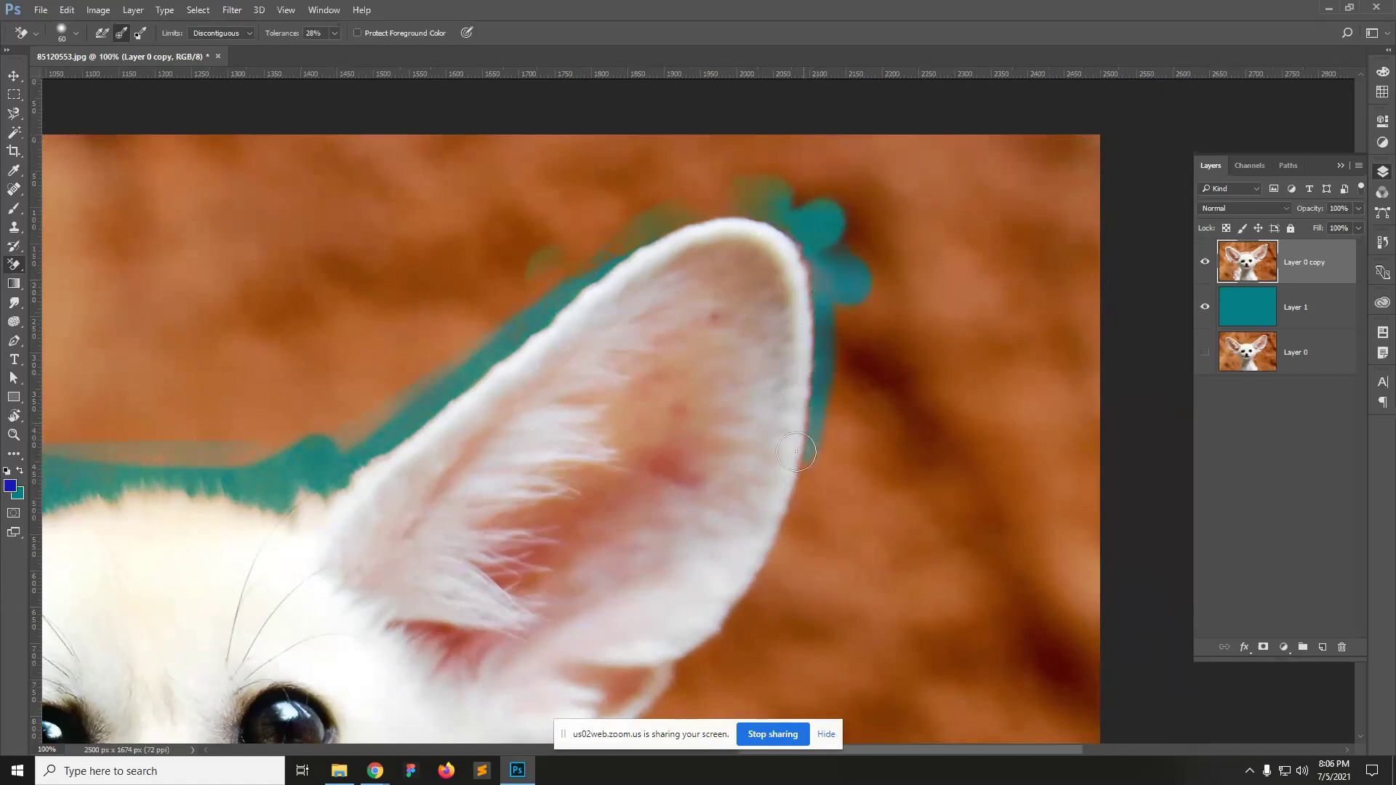
drag(743, 602, 683, 657)
mouse_move(756, 204)
mouse_down()
mouse_move(726, 199)
mouse_move(623, 240)
mouse_move(283, 472)
mouse_up()
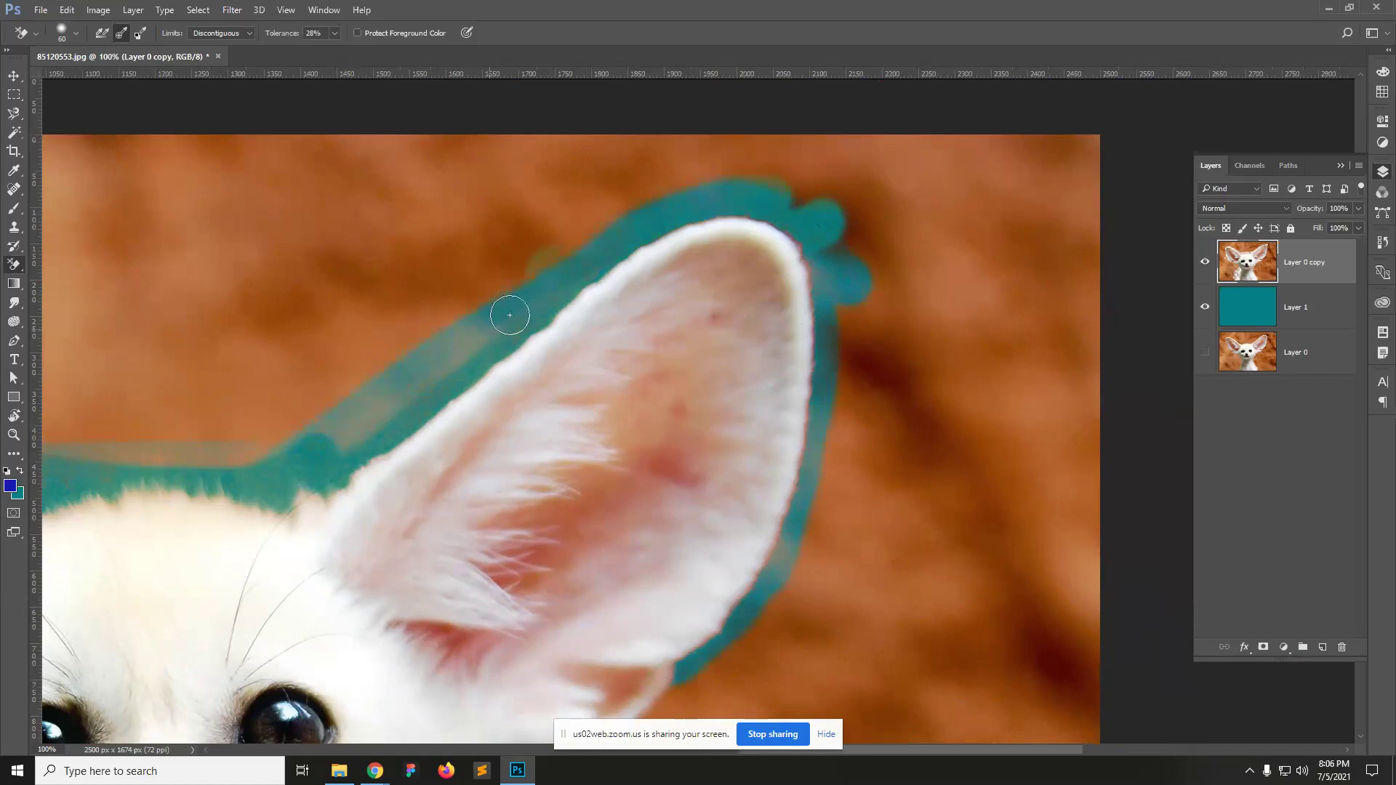
Step: Erase the background below the right-hand ear and around the right-hand whiskers, down beside the neck
drag(363, 367, 376, 149)
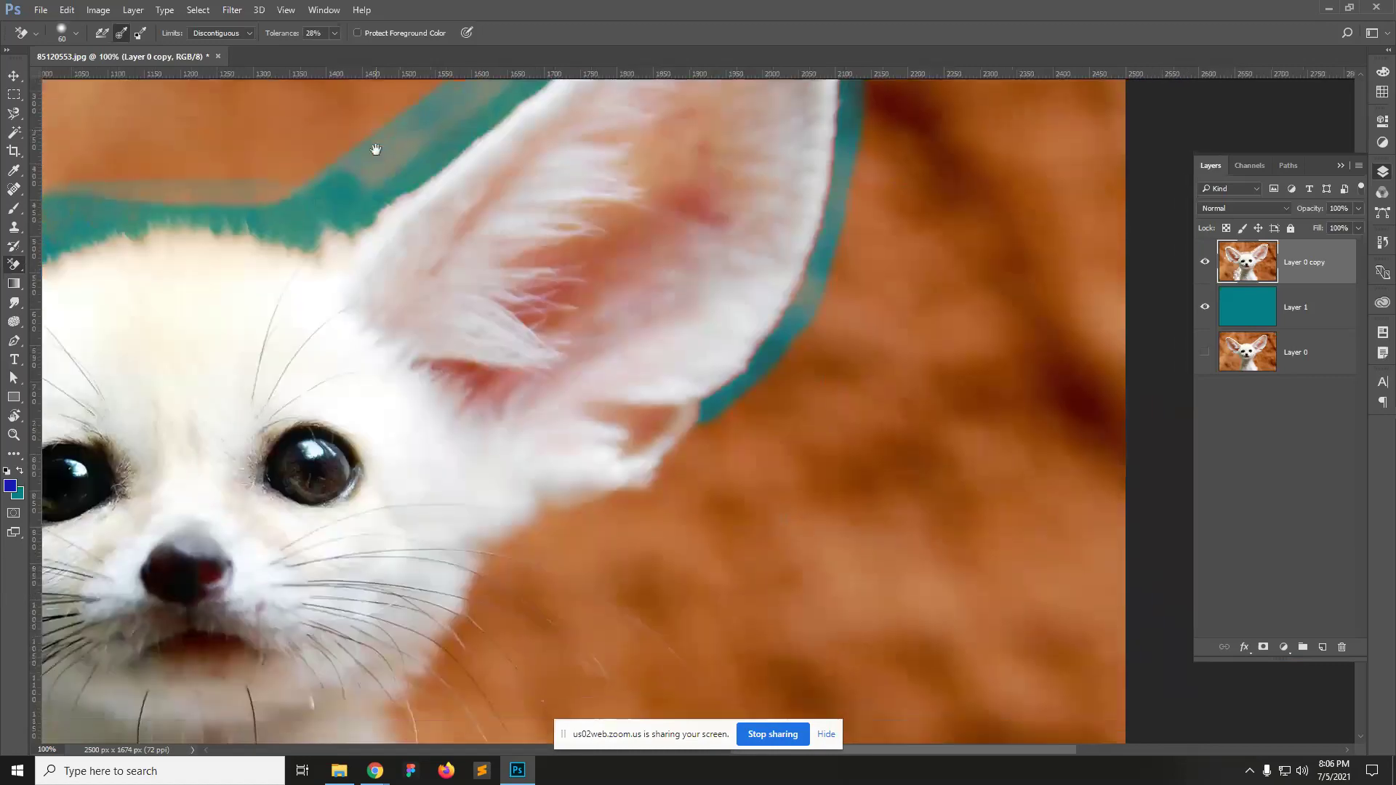
mouse_move(714, 431)
mouse_down()
mouse_move(661, 509)
mouse_move(692, 442)
mouse_move(625, 530)
mouse_move(586, 537)
mouse_move(610, 511)
mouse_move(486, 557)
mouse_move(555, 556)
mouse_move(526, 591)
mouse_move(738, 670)
mouse_move(681, 697)
mouse_move(754, 706)
mouse_move(651, 631)
mouse_move(606, 563)
mouse_move(692, 573)
mouse_move(626, 530)
mouse_move(640, 579)
mouse_move(651, 525)
mouse_move(684, 634)
mouse_move(718, 623)
mouse_move(737, 585)
mouse_move(706, 486)
mouse_move(711, 537)
mouse_move(751, 550)
mouse_move(782, 538)
mouse_up()
drag(799, 479, 785, 330)
click(647, 445)
mouse_move(647, 446)
mouse_down()
mouse_move(487, 414)
mouse_move(581, 336)
mouse_up()
mouse_move(482, 323)
mouse_down()
mouse_move(481, 265)
mouse_move(424, 397)
mouse_move(492, 361)
mouse_move(541, 297)
mouse_move(627, 365)
mouse_move(626, 315)
mouse_move(644, 311)
mouse_move(685, 354)
mouse_move(688, 320)
mouse_move(767, 359)
mouse_move(525, 575)
mouse_move(524, 462)
mouse_move(484, 455)
mouse_move(443, 366)
mouse_up()
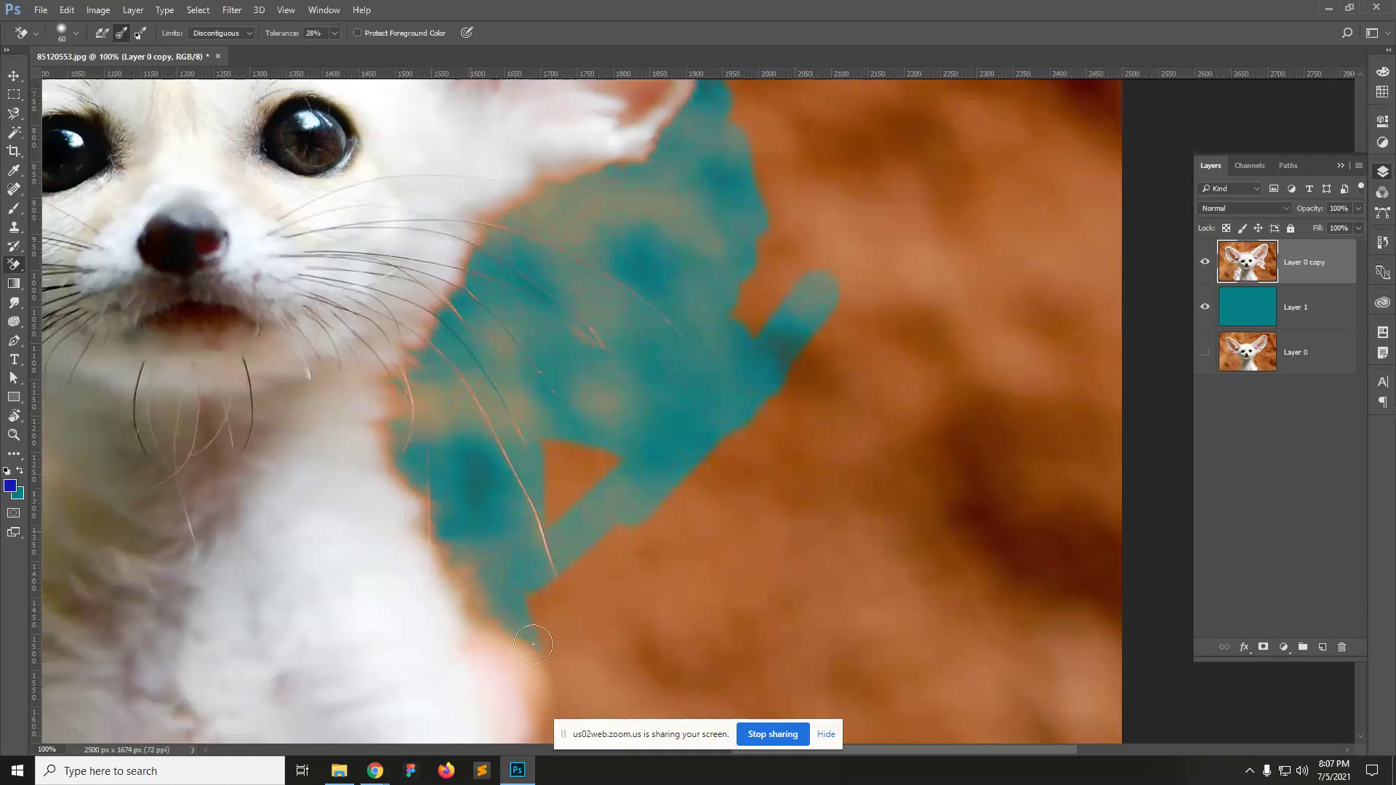
Step: Extend the erased area right of the chest fur down to the image's lower edge
mouse_move(591, 518)
mouse_down()
mouse_move(553, 575)
mouse_move(594, 535)
mouse_up()
mouse_move(567, 227)
mouse_down()
mouse_move(727, 226)
mouse_move(745, 326)
mouse_move(813, 181)
mouse_move(813, 379)
mouse_move(847, 373)
mouse_move(765, 509)
mouse_move(753, 370)
mouse_move(624, 498)
mouse_up()
drag(885, 461, 891, 509)
drag(836, 580, 826, 208)
mouse_move(614, 340)
mouse_down()
mouse_move(534, 406)
mouse_move(544, 298)
mouse_move(576, 280)
mouse_move(566, 439)
mouse_move(592, 271)
mouse_move(580, 336)
mouse_move(544, 347)
mouse_move(526, 295)
mouse_move(431, 190)
mouse_move(461, 243)
mouse_move(399, 106)
mouse_up()
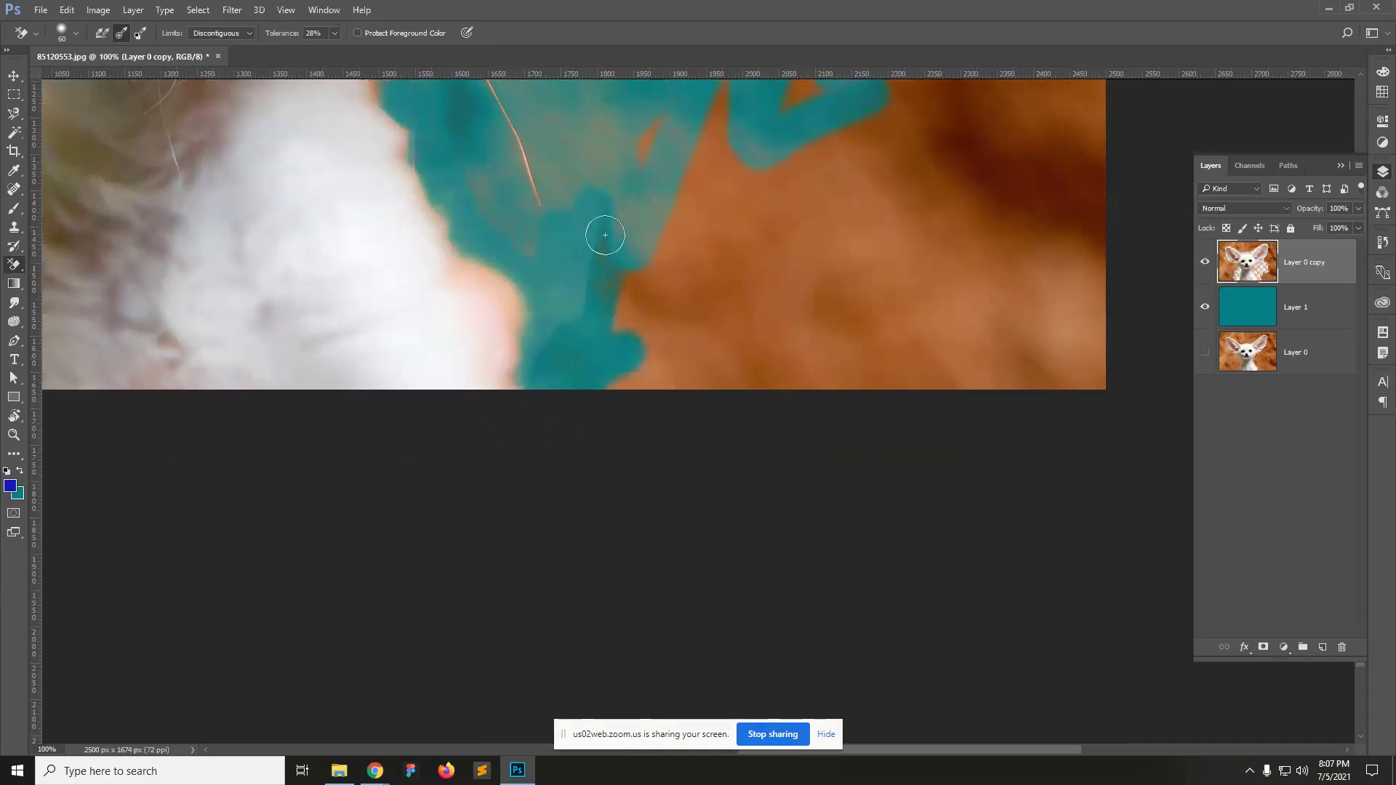
Step: Widen the erased area right of the fox outward toward the image's right edge
scroll(635, 264, up, 4)
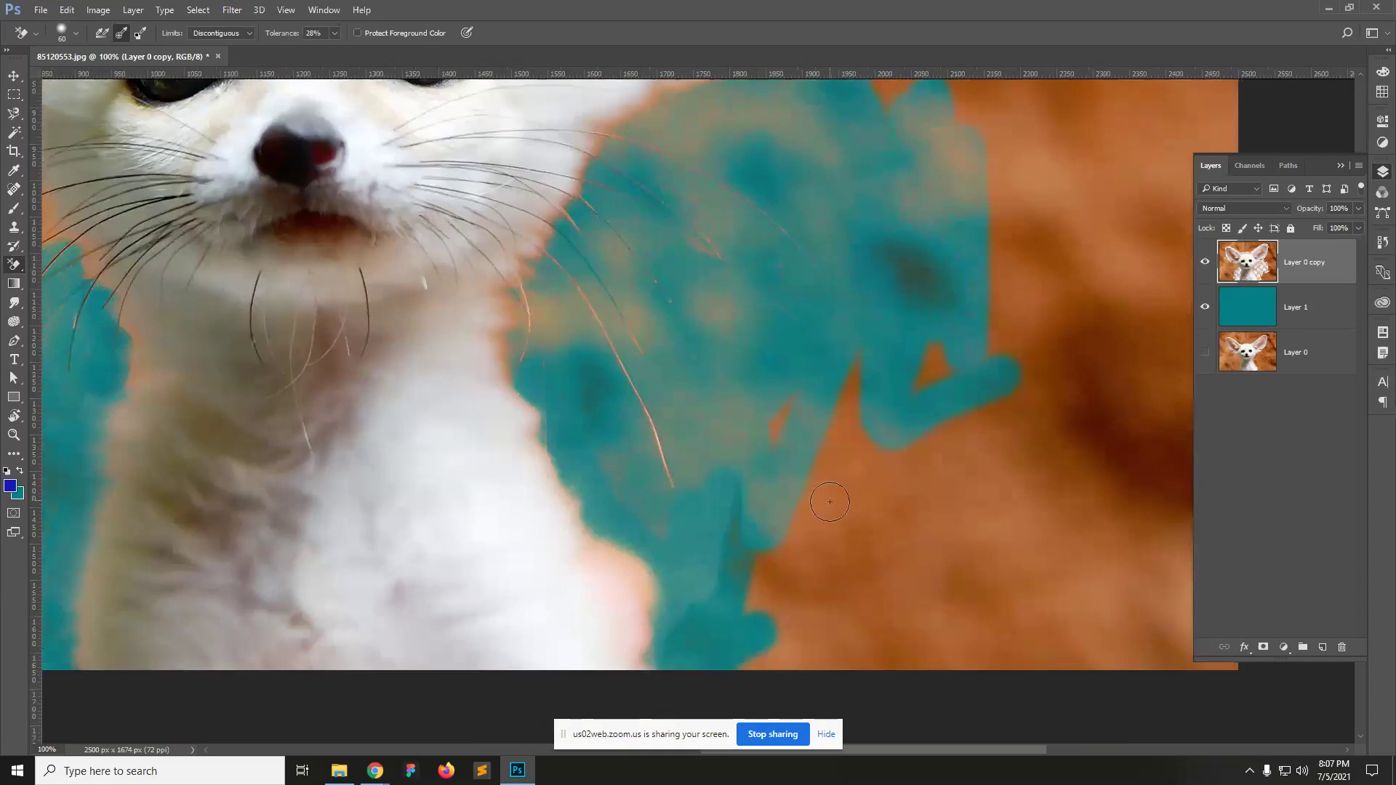
mouse_move(844, 570)
mouse_down()
mouse_move(834, 472)
mouse_move(780, 690)
mouse_move(749, 720)
mouse_move(739, 656)
mouse_move(796, 522)
mouse_move(836, 507)
mouse_move(822, 660)
mouse_move(835, 716)
mouse_move(865, 576)
mouse_move(879, 352)
mouse_move(863, 493)
mouse_move(812, 532)
mouse_move(783, 497)
mouse_move(794, 300)
mouse_move(926, 222)
mouse_move(924, 533)
mouse_move(950, 641)
mouse_move(974, 417)
mouse_move(996, 495)
mouse_move(1021, 343)
mouse_move(1016, 610)
mouse_move(1047, 572)
mouse_move(1068, 479)
mouse_move(1073, 719)
mouse_move(1029, 679)
mouse_move(898, 661)
mouse_up()
mouse_move(911, 520)
mouse_down()
mouse_move(913, 592)
mouse_move(887, 548)
mouse_up()
drag(933, 484, 775, 634)
mouse_move(729, 269)
mouse_down()
mouse_move(739, 162)
mouse_move(737, 240)
mouse_move(766, 208)
mouse_move(1001, 204)
mouse_move(1050, 229)
mouse_move(1010, 224)
mouse_move(785, 275)
mouse_move(1037, 197)
mouse_move(808, 221)
mouse_move(952, 259)
mouse_up()
mouse_move(803, 314)
mouse_down()
mouse_move(1078, 246)
mouse_move(1081, 193)
mouse_move(1042, 554)
mouse_up()
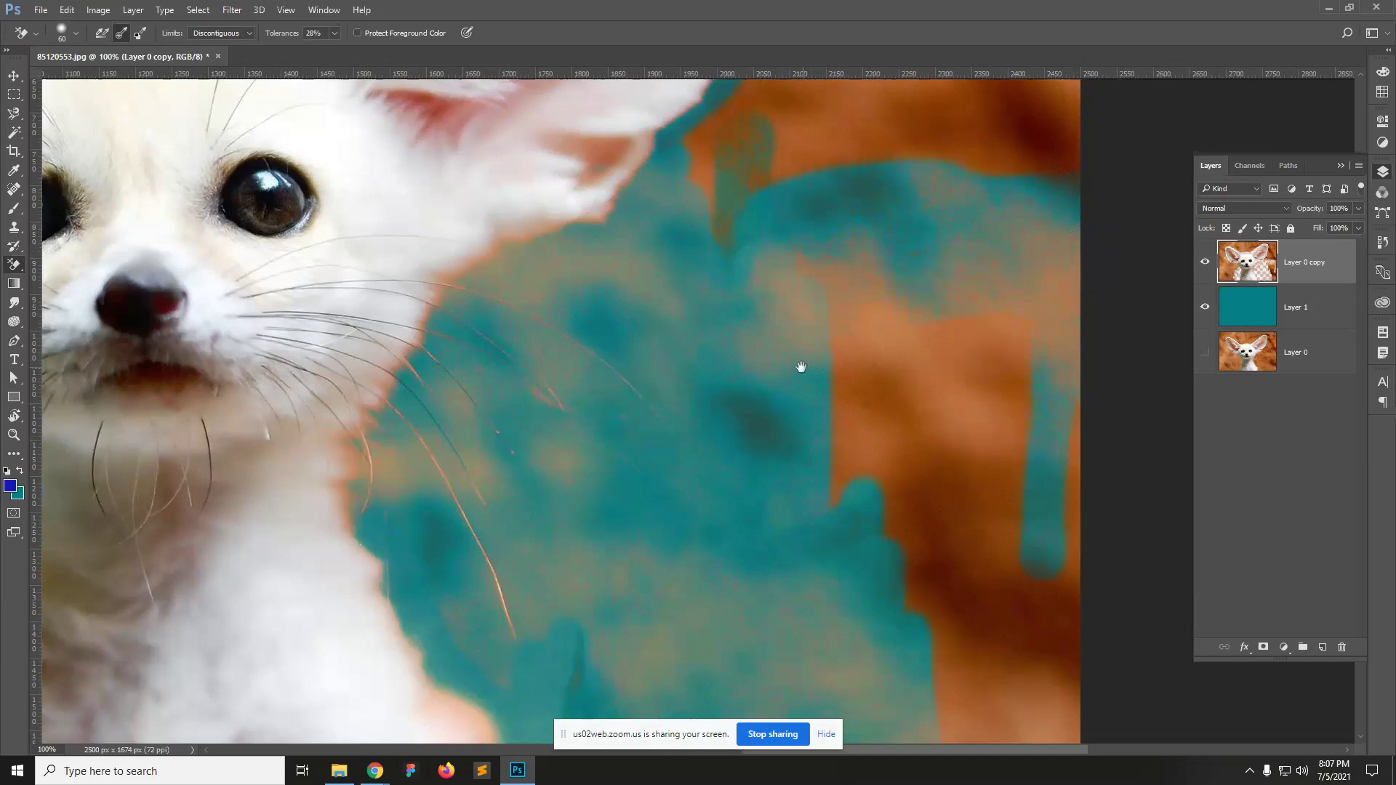
Step: Erase the background below the left-hand ear and around the left-hand whiskers down to the already erased neck area
scroll(801, 367, down, 5)
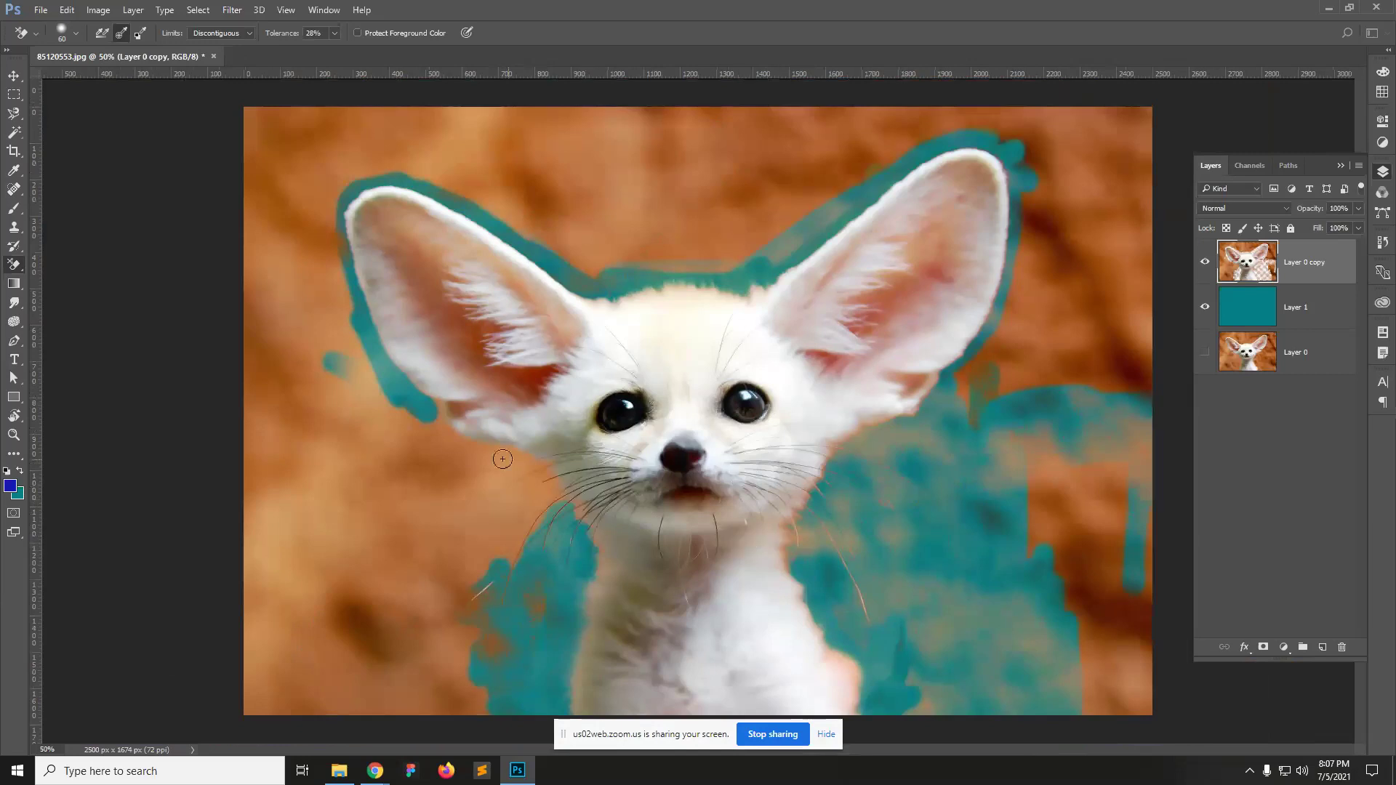
scroll(435, 425, up, 1)
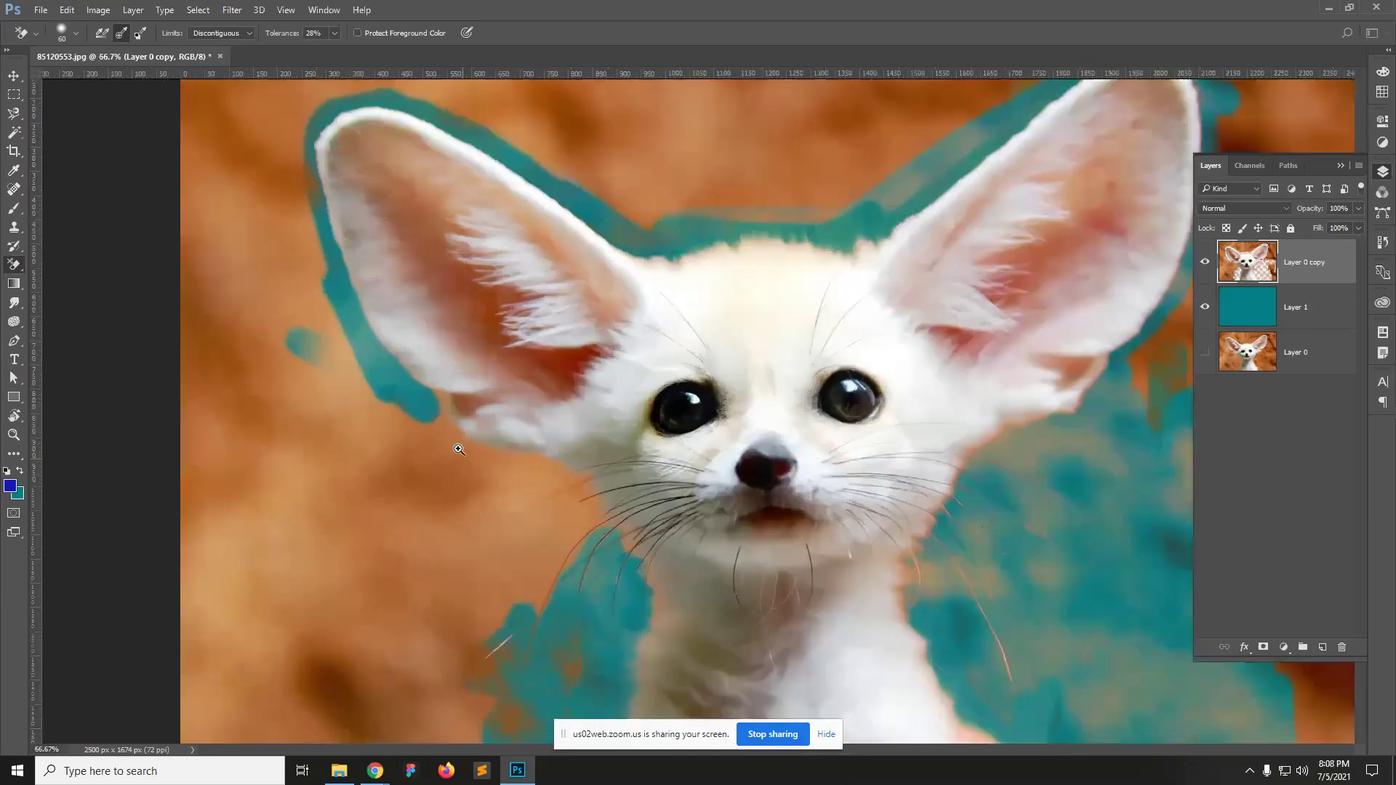
scroll(434, 421, up, 1)
mouse_move(435, 418)
mouse_down()
mouse_move(421, 361)
mouse_move(434, 403)
mouse_move(479, 442)
mouse_move(651, 495)
mouse_move(750, 669)
mouse_move(601, 467)
mouse_move(656, 570)
mouse_move(580, 524)
mouse_move(622, 626)
mouse_move(527, 439)
mouse_move(635, 623)
mouse_move(599, 541)
mouse_move(602, 700)
mouse_move(548, 638)
mouse_move(516, 438)
mouse_move(526, 592)
mouse_move(461, 549)
mouse_move(430, 454)
mouse_move(427, 479)
mouse_move(387, 486)
mouse_move(361, 466)
mouse_move(316, 332)
mouse_move(315, 471)
mouse_move(295, 349)
mouse_move(268, 442)
mouse_move(228, 266)
mouse_move(322, 467)
mouse_move(383, 542)
mouse_move(439, 477)
mouse_move(556, 631)
mouse_move(549, 668)
mouse_up()
scroll(508, 461, down, 10)
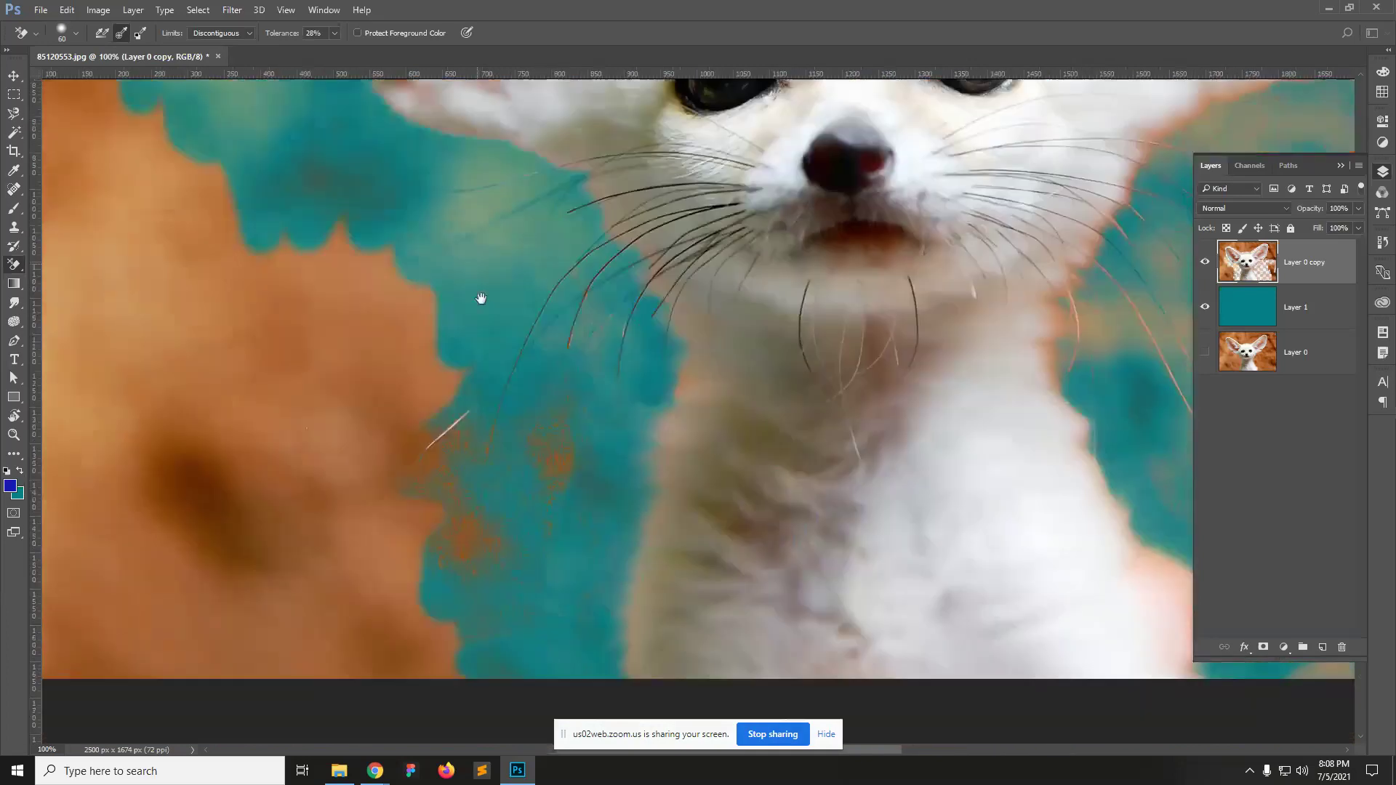
Step: Lasso the outer background around the fox, keeping the whiskers outside the selection, then delete it and deselect
alt+click(416, 381)
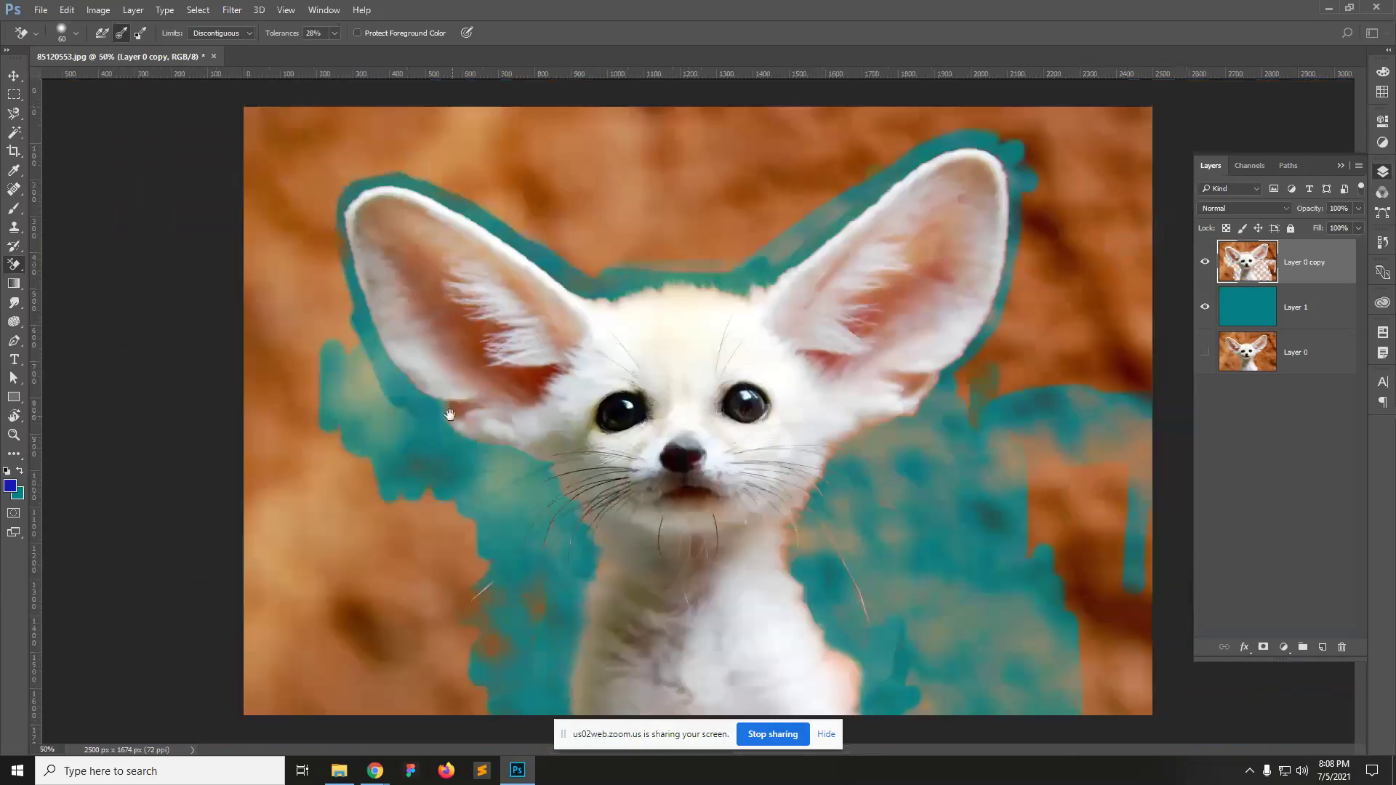
click(15, 115)
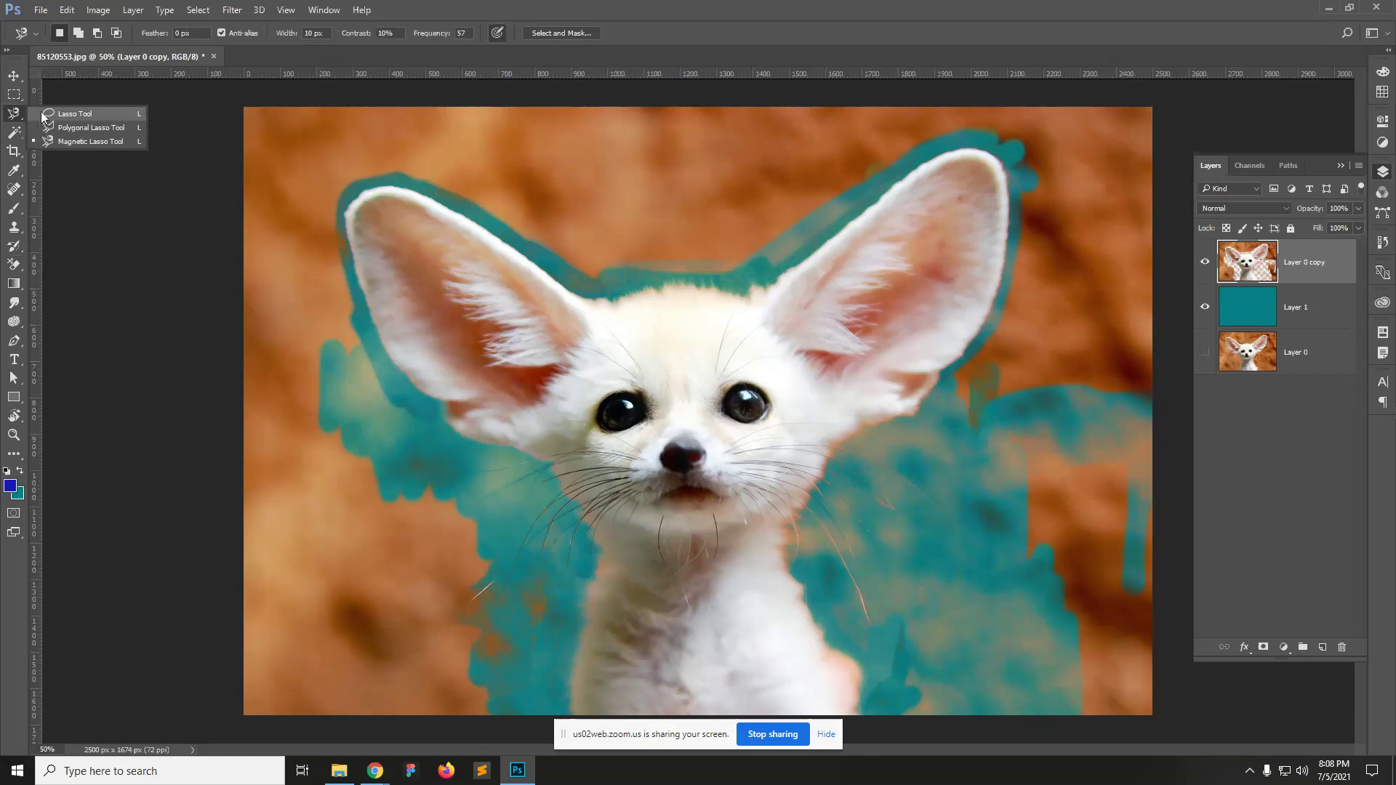
click(73, 113)
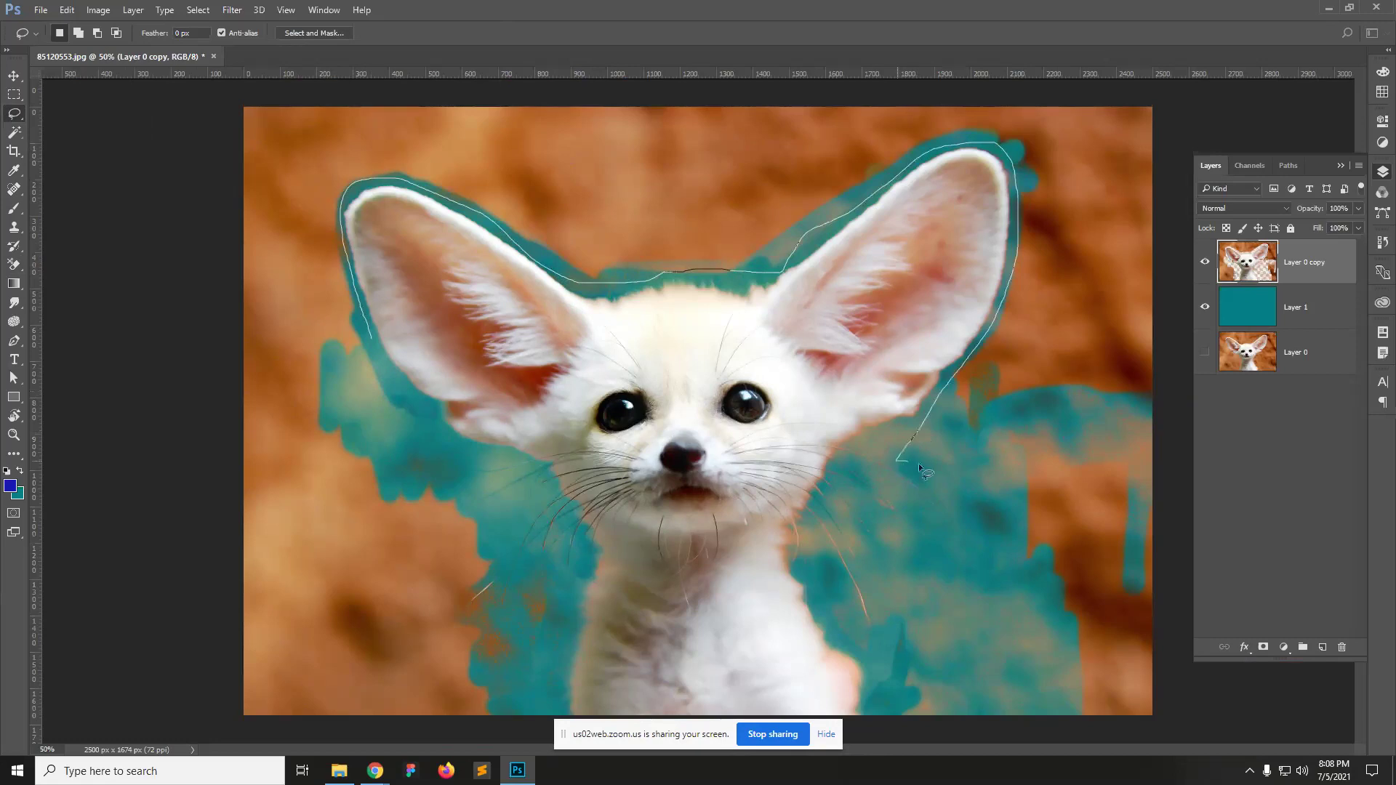
mouse_move(1181, 716)
mouse_down()
mouse_move(1249, 242)
mouse_move(1254, 61)
mouse_up()
mouse_move(1047, 57)
mouse_down()
mouse_move(639, 26)
mouse_move(182, 43)
mouse_move(84, 317)
mouse_move(40, 593)
mouse_up()
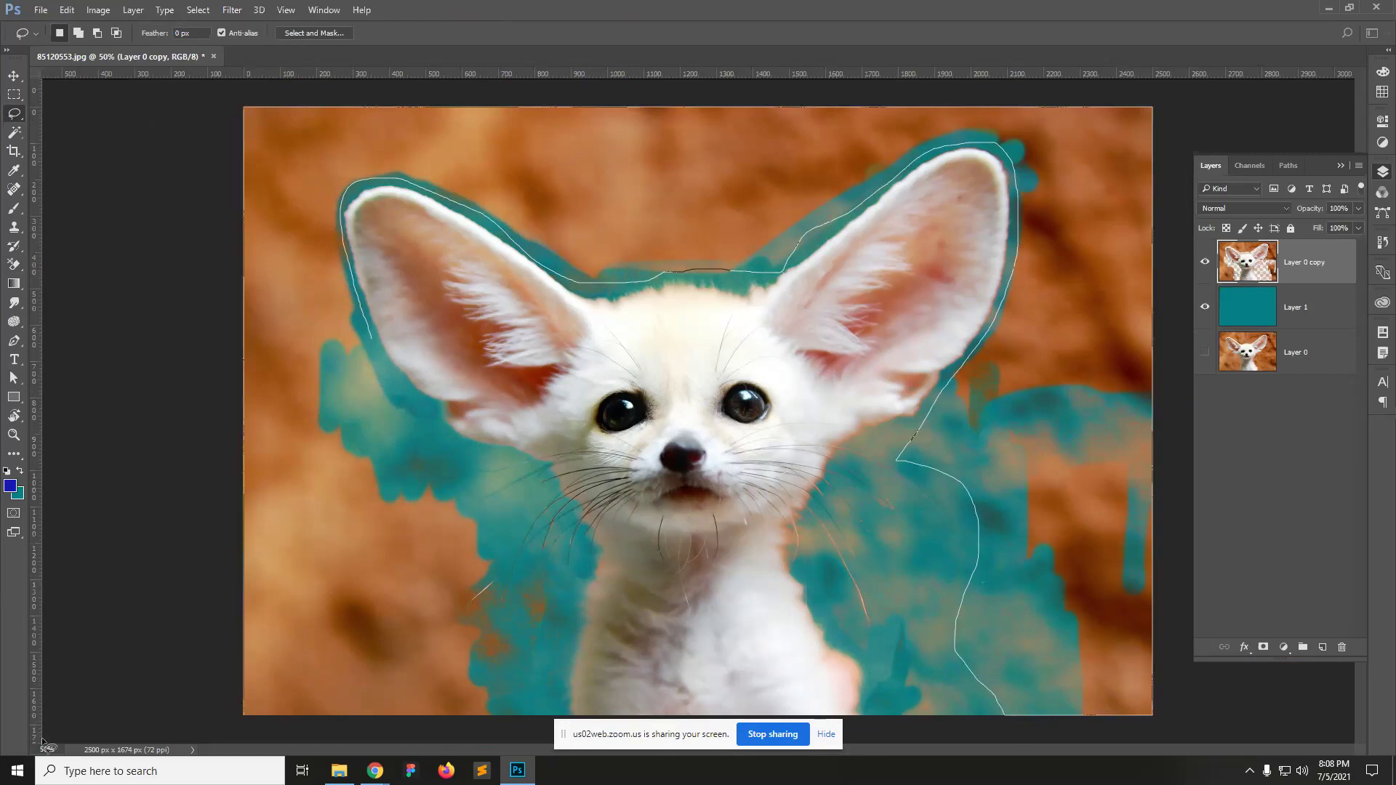
drag(329, 724, 495, 724)
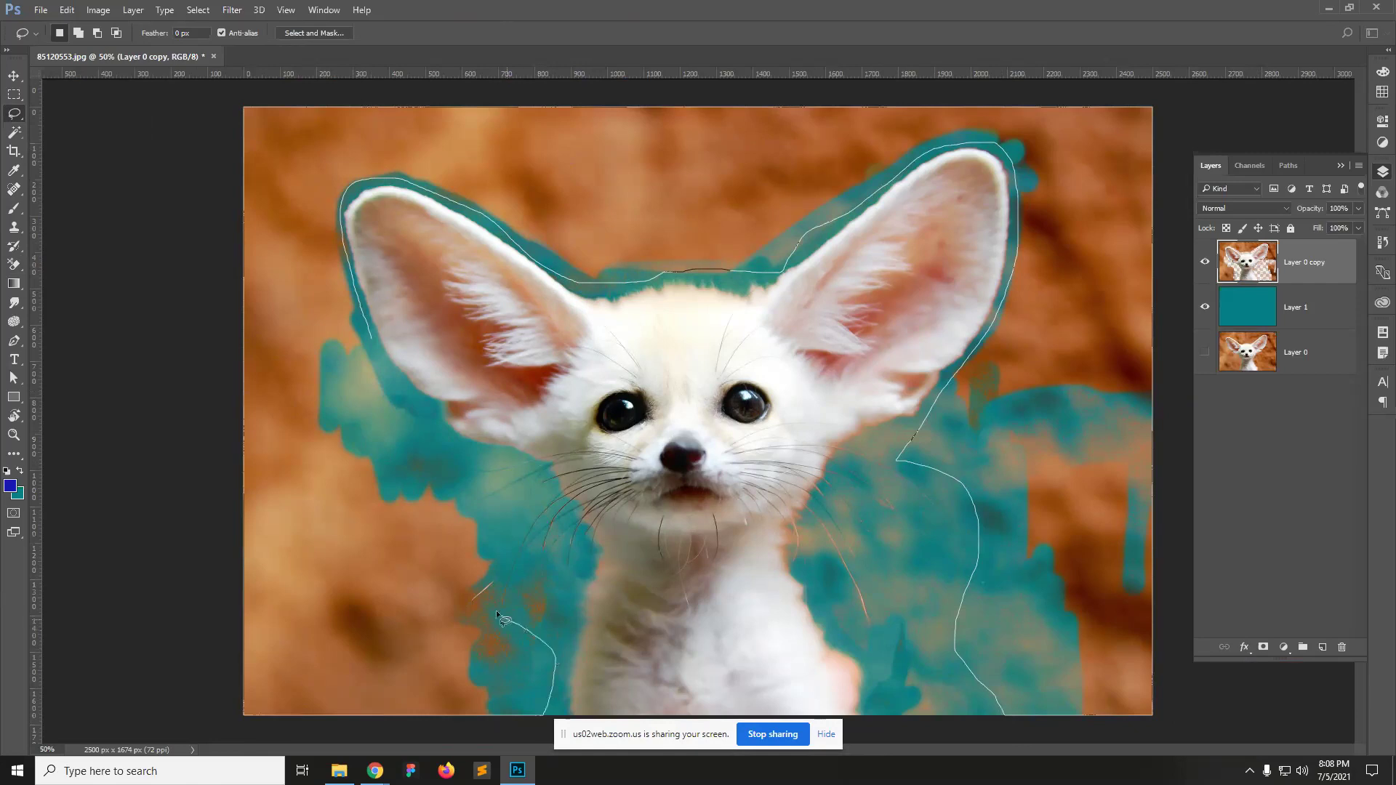
mouse_move(470, 616)
mouse_down()
mouse_move(460, 608)
mouse_move(474, 584)
mouse_up()
drag(377, 360, 367, 343)
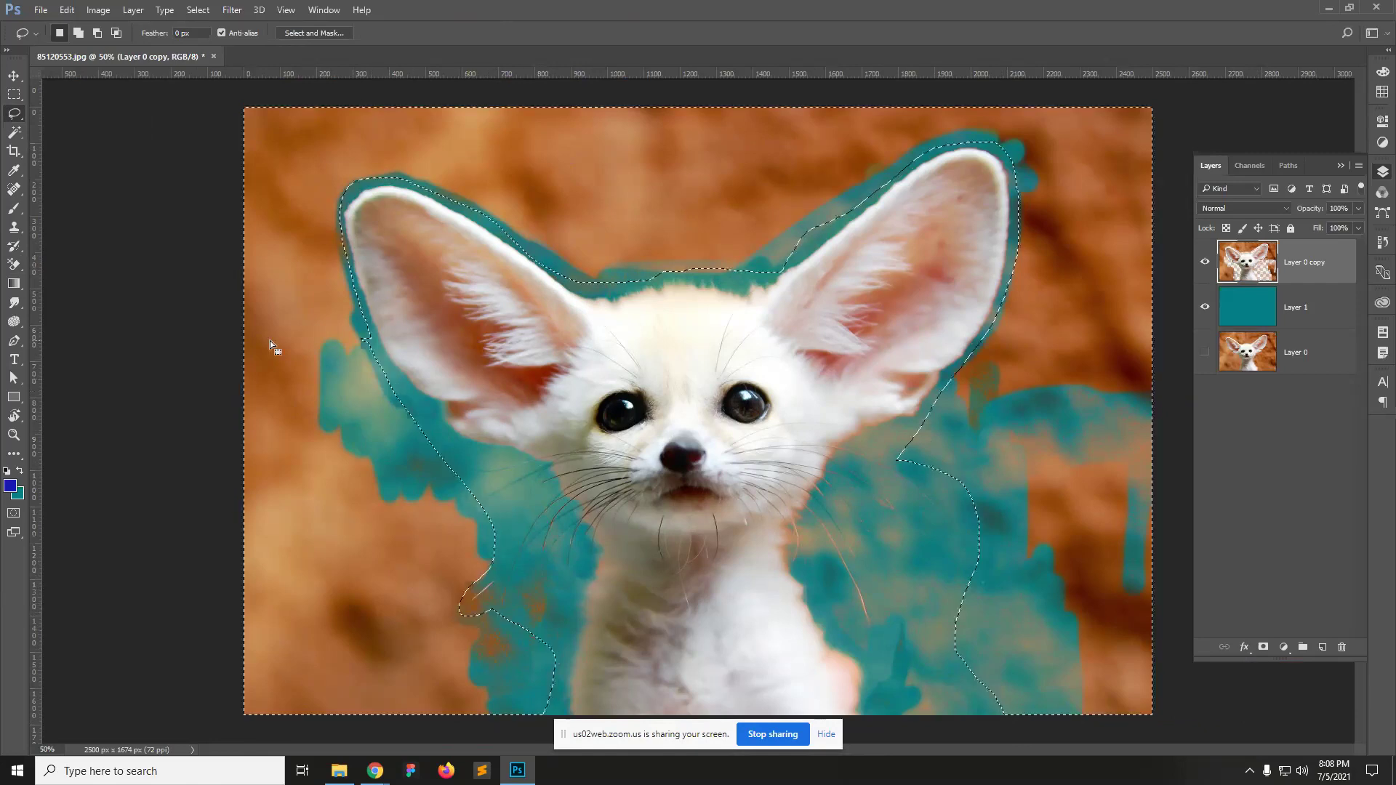
key(Delete)
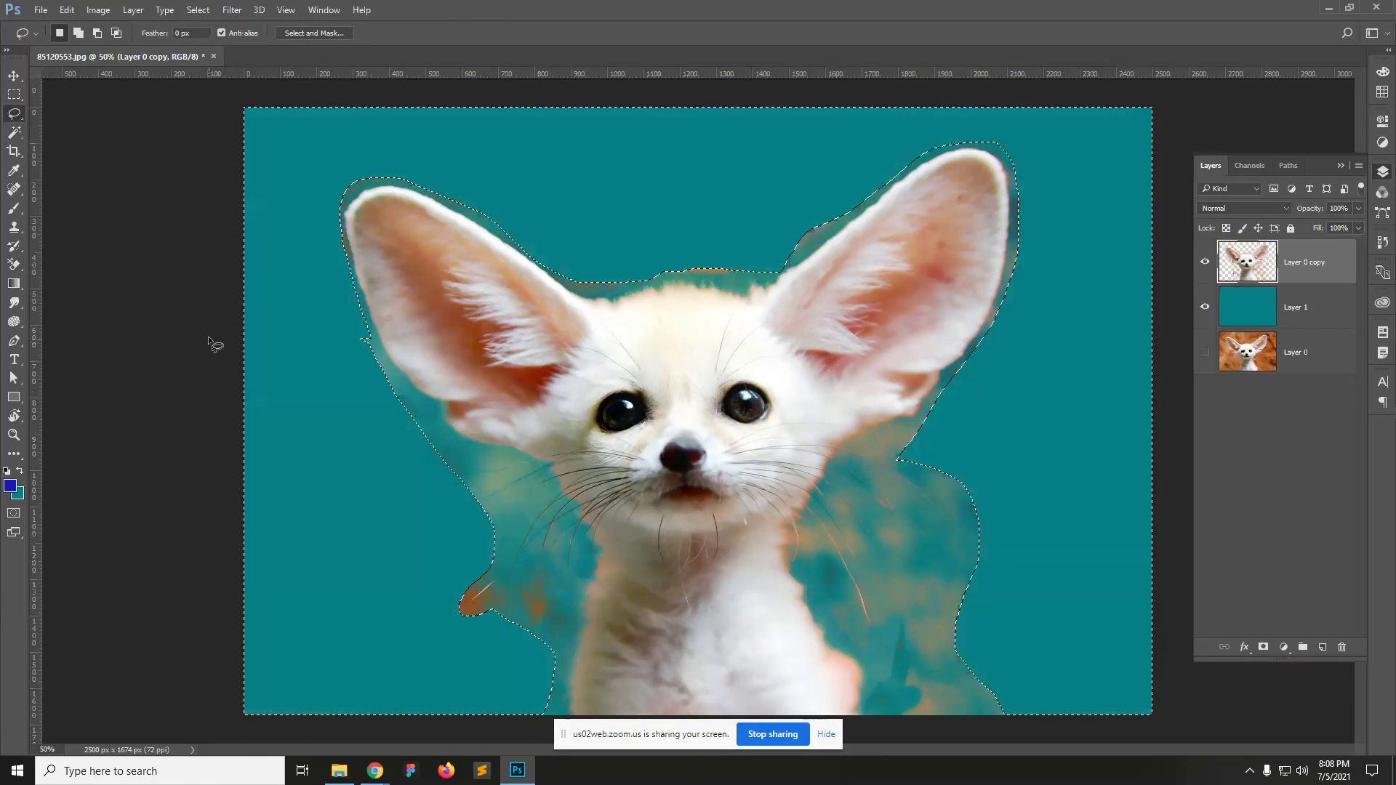
key(ctrl+d)
Step: Use the Background Eraser to clean leftover orange residue around the left-hand ear's edge and above the head
click(16, 267)
scroll(369, 247, up, 3)
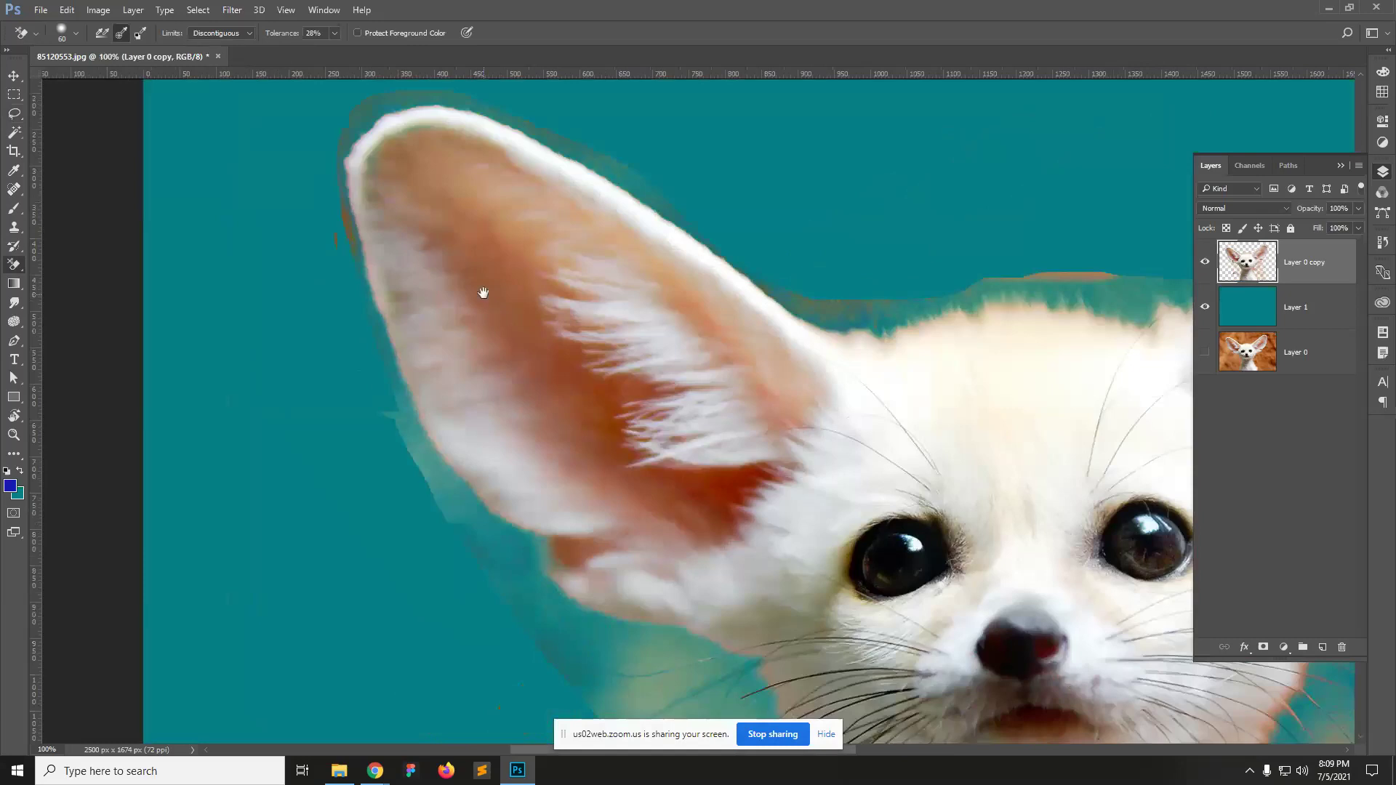
drag(483, 290, 503, 397)
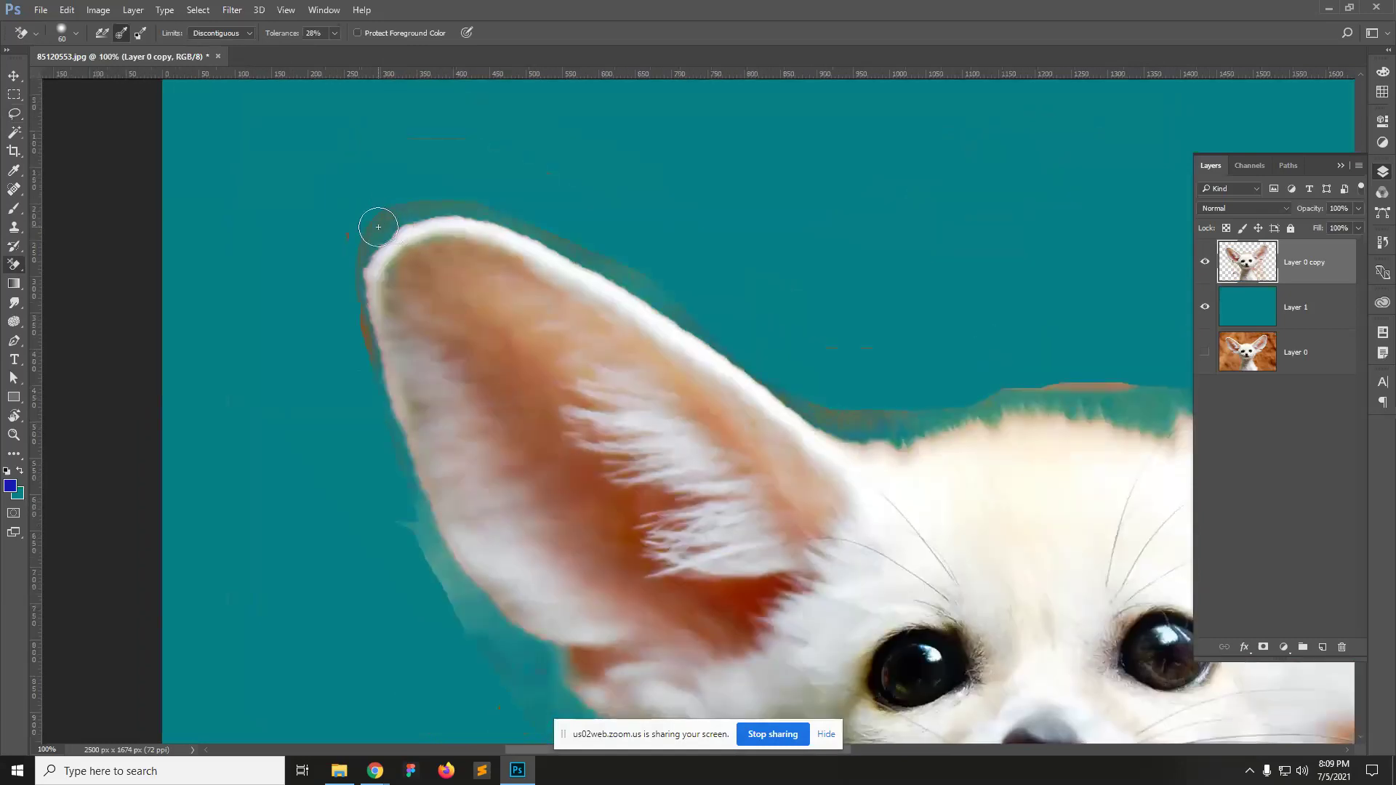
mouse_move(379, 224)
mouse_down()
mouse_move(439, 206)
mouse_move(357, 237)
mouse_up()
mouse_move(483, 211)
mouse_down()
mouse_move(646, 278)
mouse_move(527, 216)
mouse_move(781, 373)
mouse_move(928, 408)
mouse_up()
drag(913, 332, 613, 277)
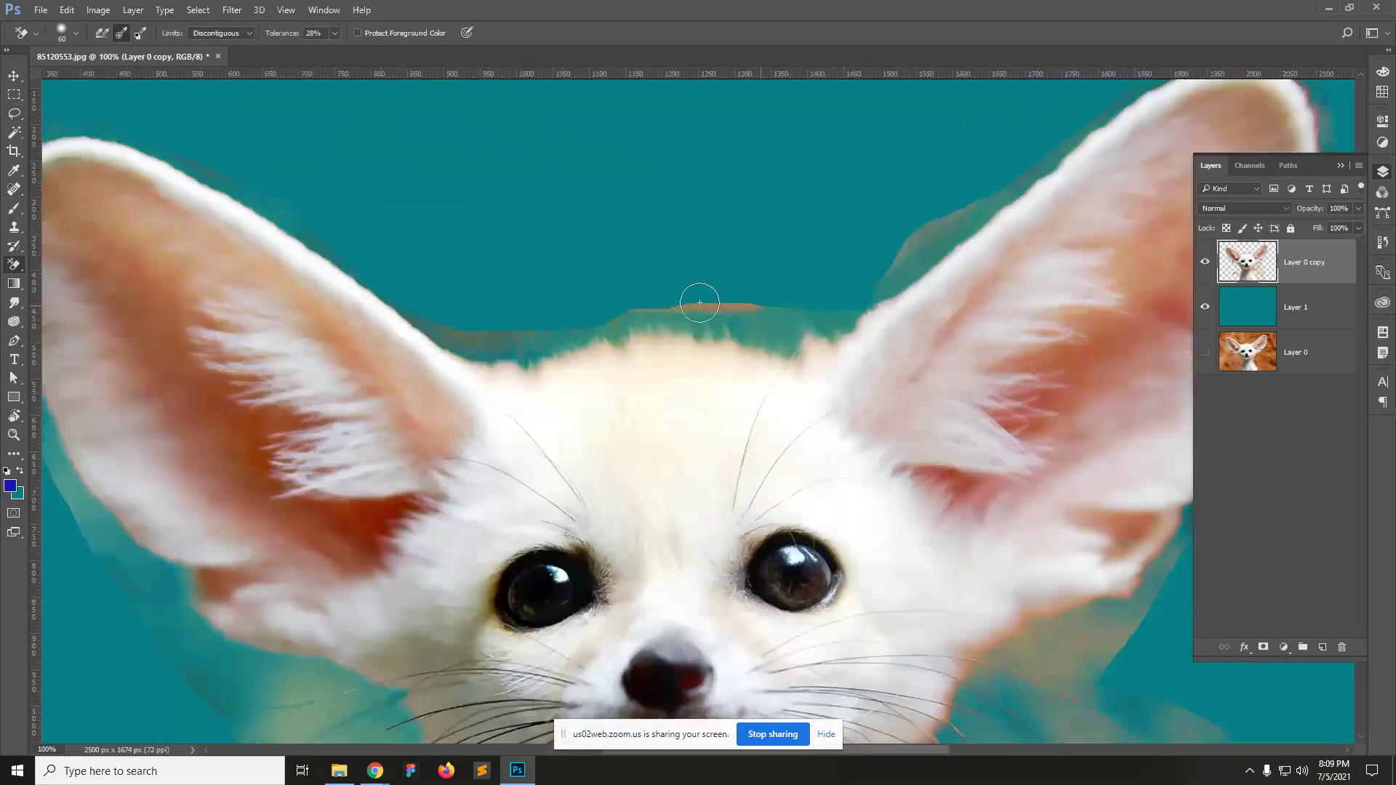
drag(497, 323, 468, 331)
mouse_move(911, 252)
mouse_down()
mouse_move(932, 228)
mouse_move(858, 303)
mouse_move(985, 199)
mouse_move(851, 279)
mouse_move(542, 314)
mouse_move(421, 254)
mouse_move(347, 317)
mouse_move(341, 155)
mouse_up()
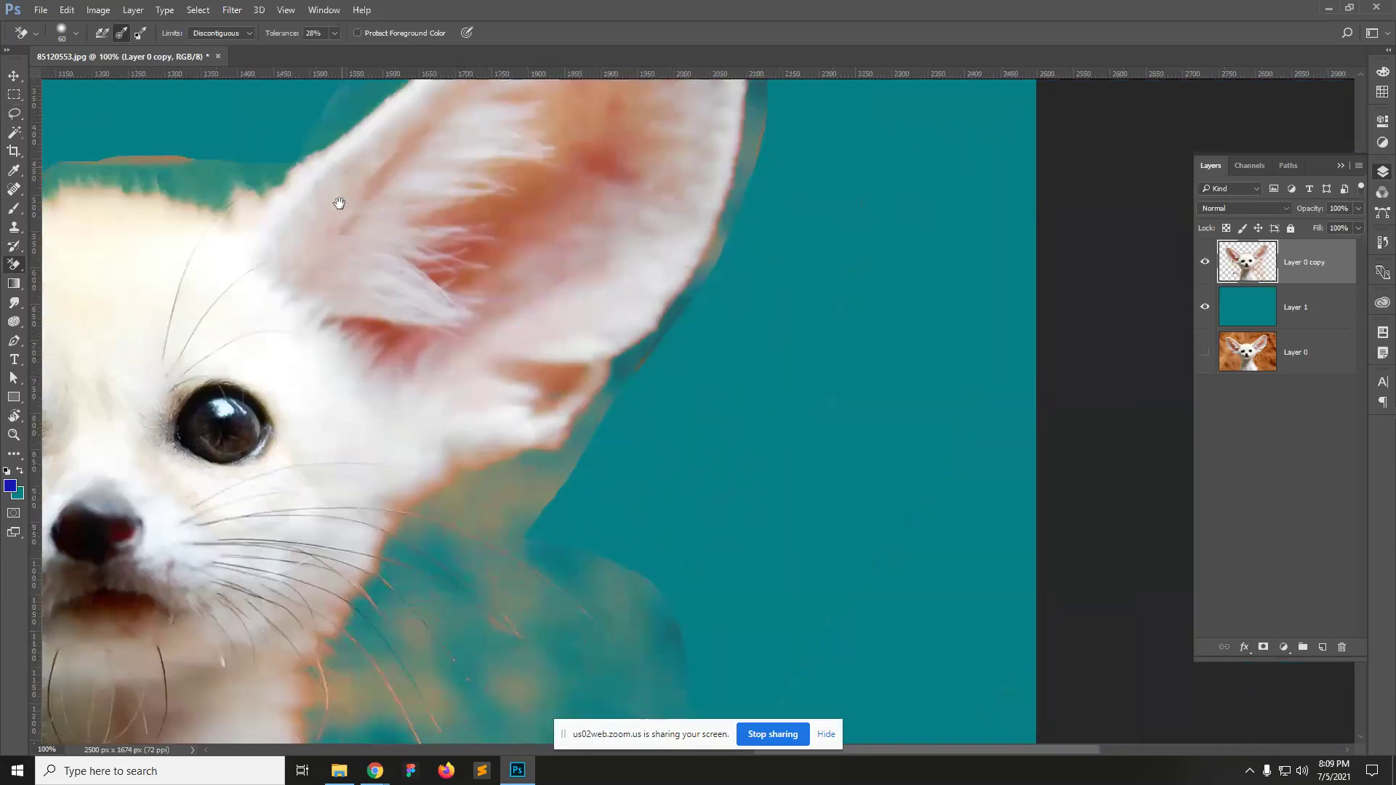
mouse_move(545, 481)
mouse_down()
mouse_move(411, 515)
mouse_move(535, 451)
mouse_move(490, 511)
mouse_move(640, 365)
mouse_up()
mouse_move(563, 469)
mouse_down()
mouse_move(516, 535)
mouse_move(425, 545)
mouse_move(476, 515)
mouse_up()
mouse_move(502, 563)
mouse_down()
mouse_move(625, 582)
mouse_move(509, 618)
mouse_move(451, 680)
mouse_move(542, 697)
mouse_up()
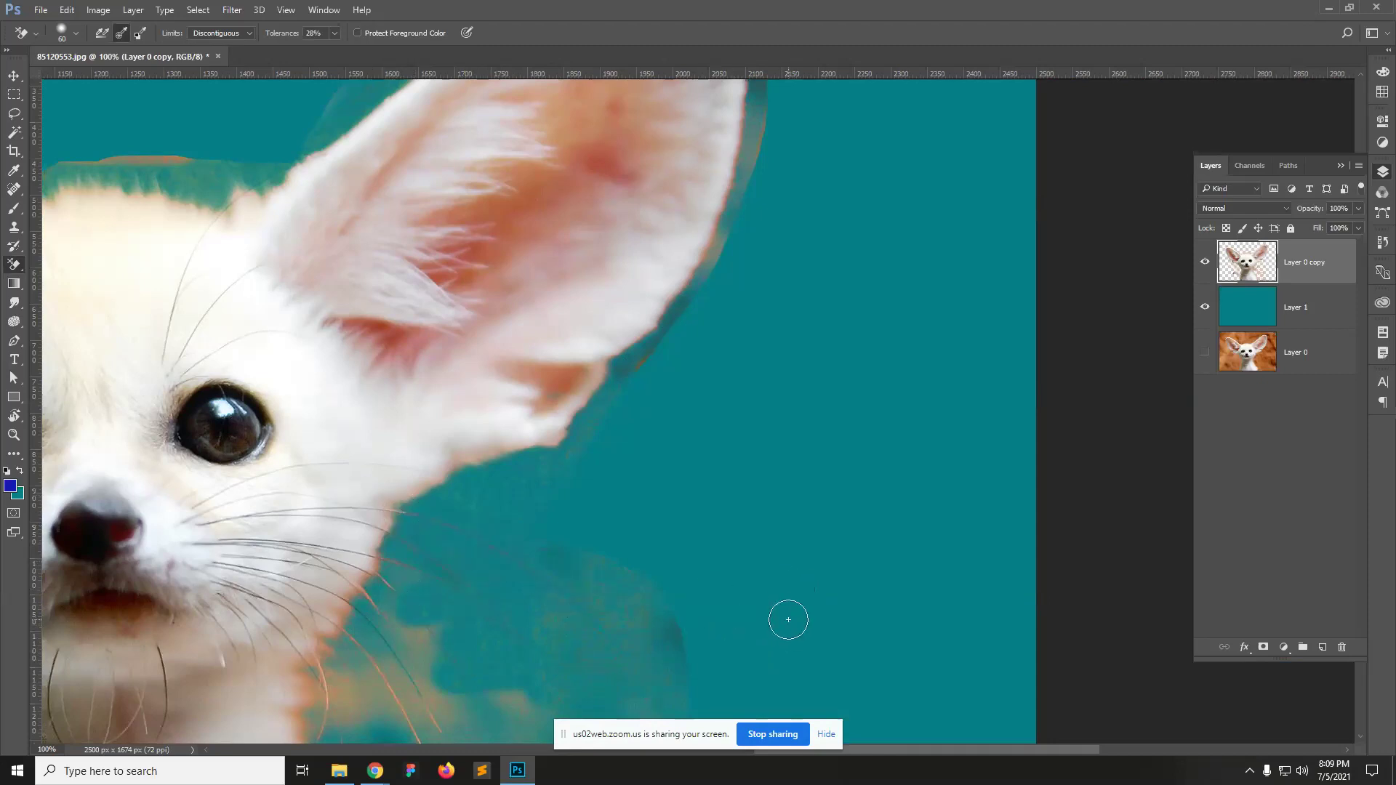
key(ctrl+z)
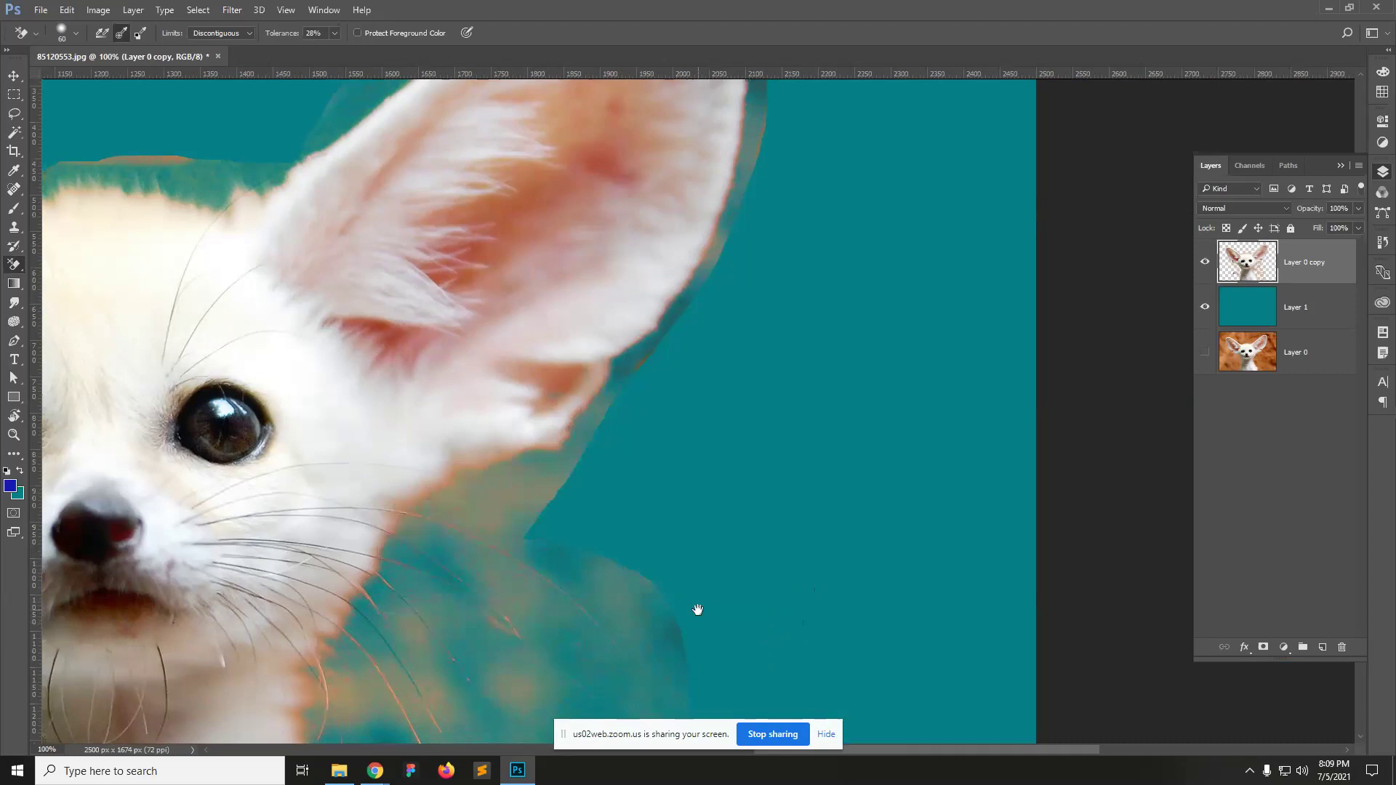
Step: Erase leftover orange residue right of the chest, below the long right-hand whisker
drag(697, 611, 805, 305)
scroll(757, 533, down, 6)
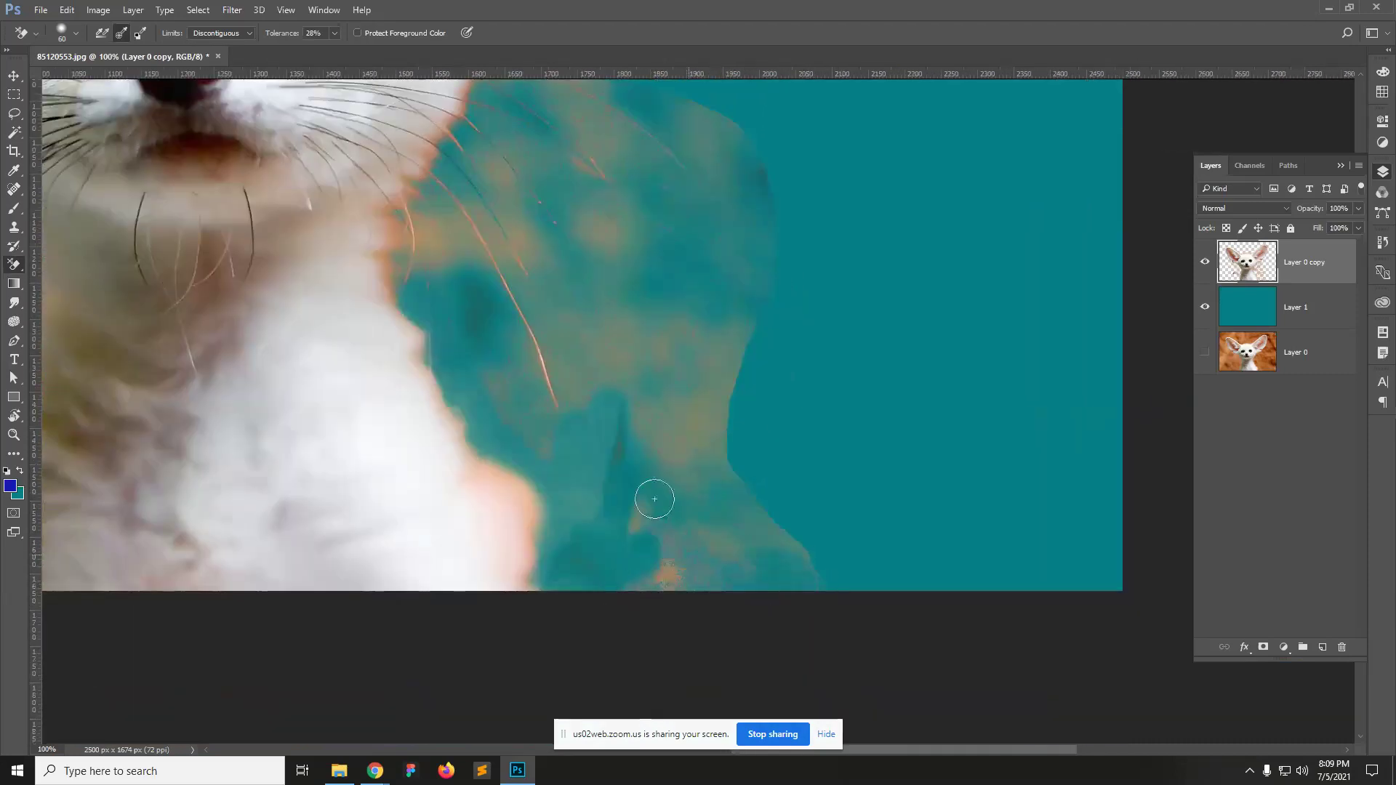
drag(602, 364, 560, 324)
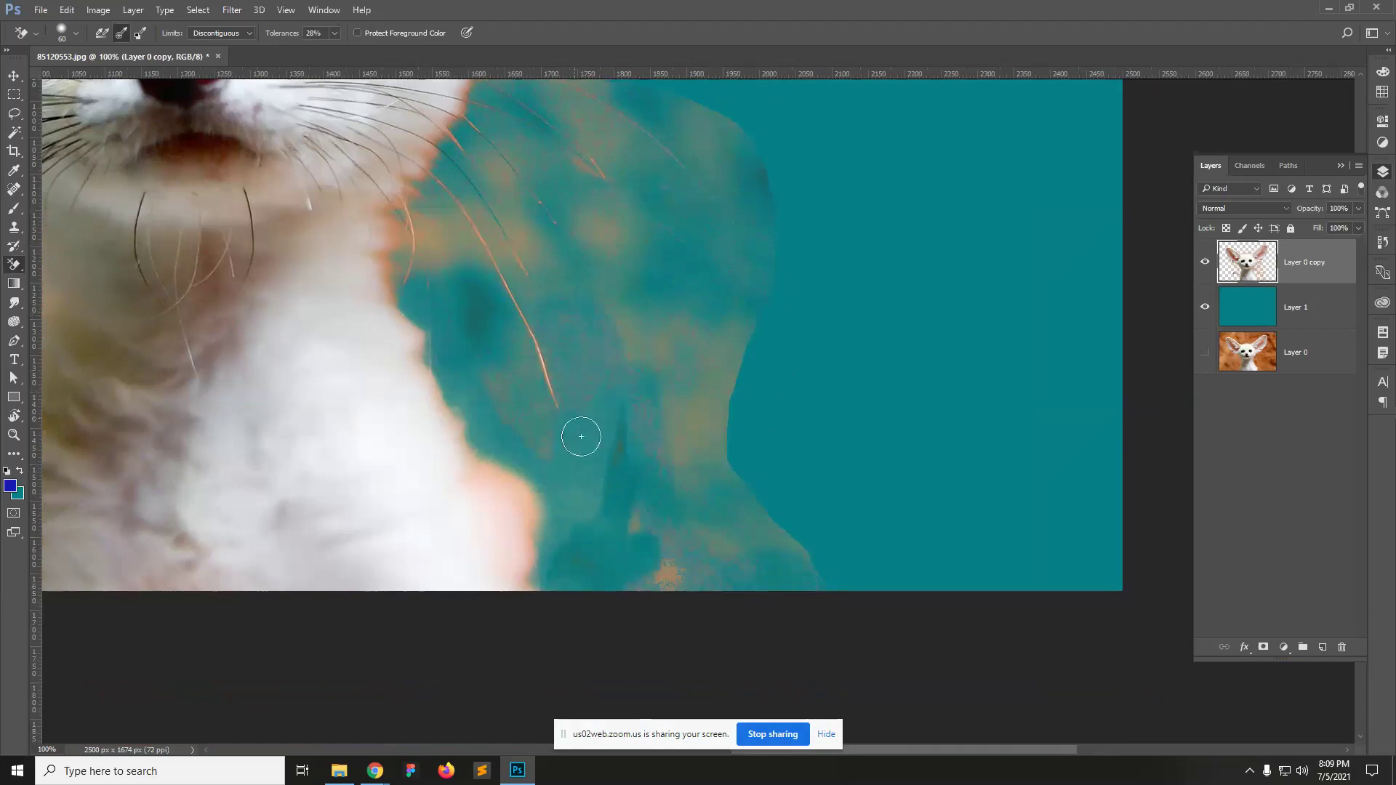
mouse_move(669, 452)
mouse_down()
mouse_move(678, 340)
mouse_move(696, 466)
mouse_move(706, 378)
mouse_move(723, 479)
mouse_move(735, 390)
mouse_move(772, 552)
mouse_up()
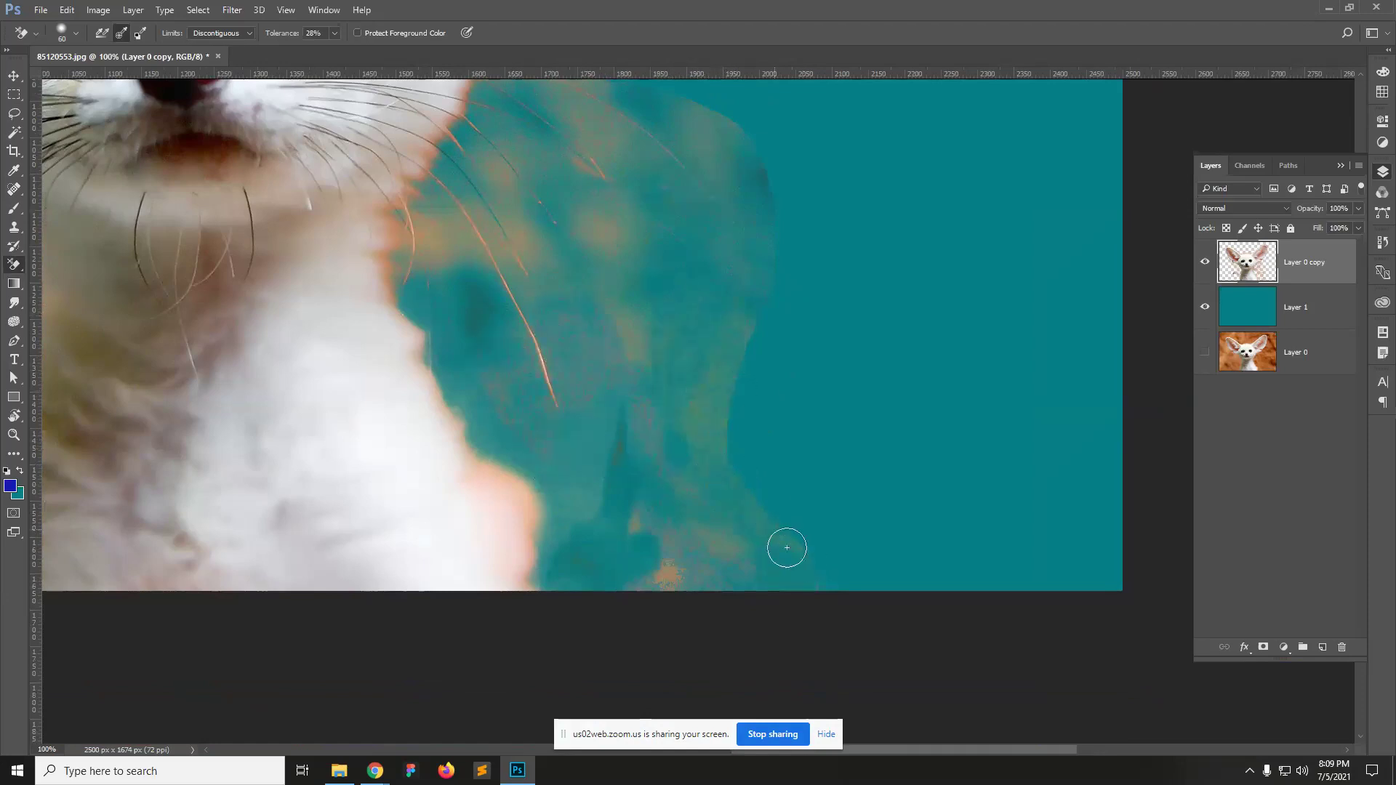
Step: Erase leftover orange residue left of the neck, beside the stray white whisker
drag(742, 473, 885, 514)
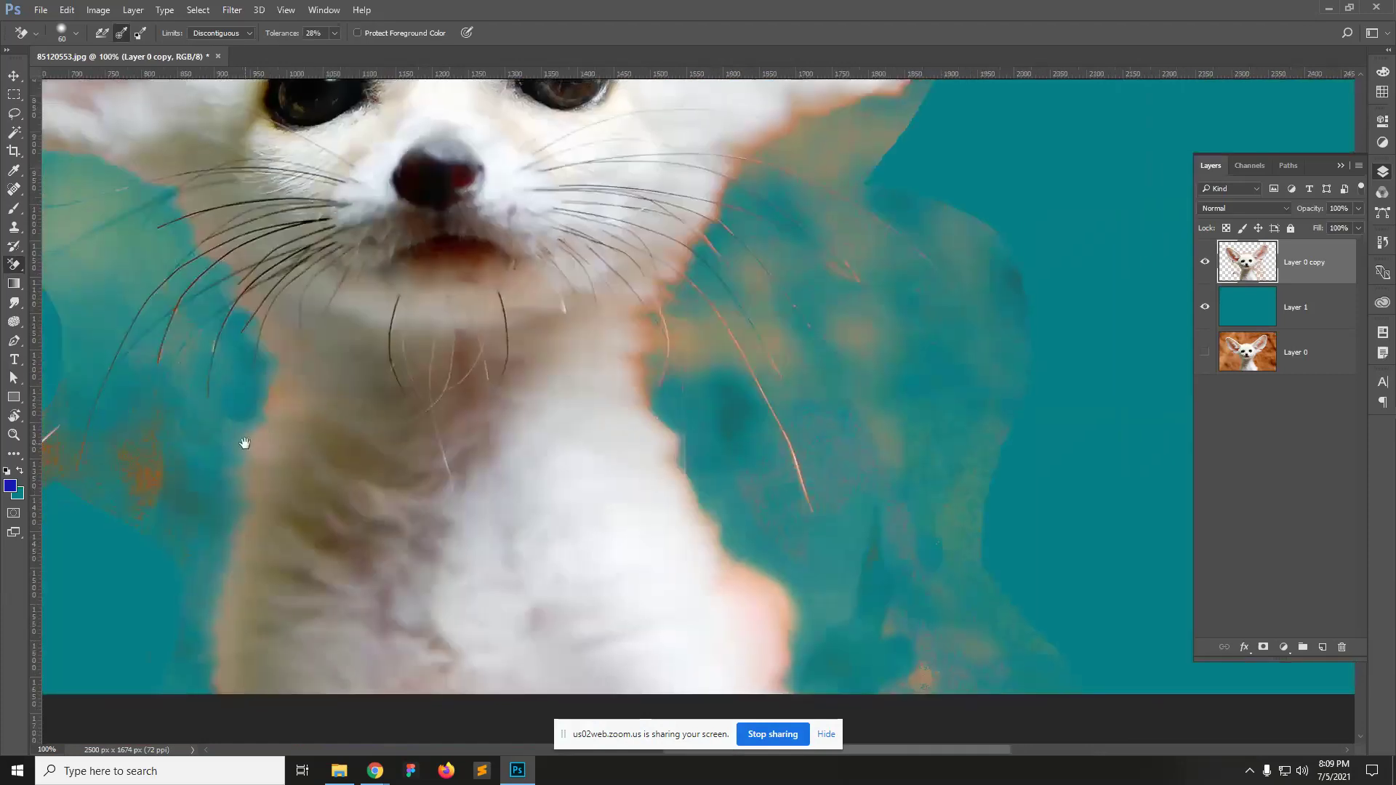
drag(243, 443, 513, 442)
mouse_move(422, 473)
mouse_down()
mouse_move(416, 421)
mouse_move(382, 498)
mouse_up()
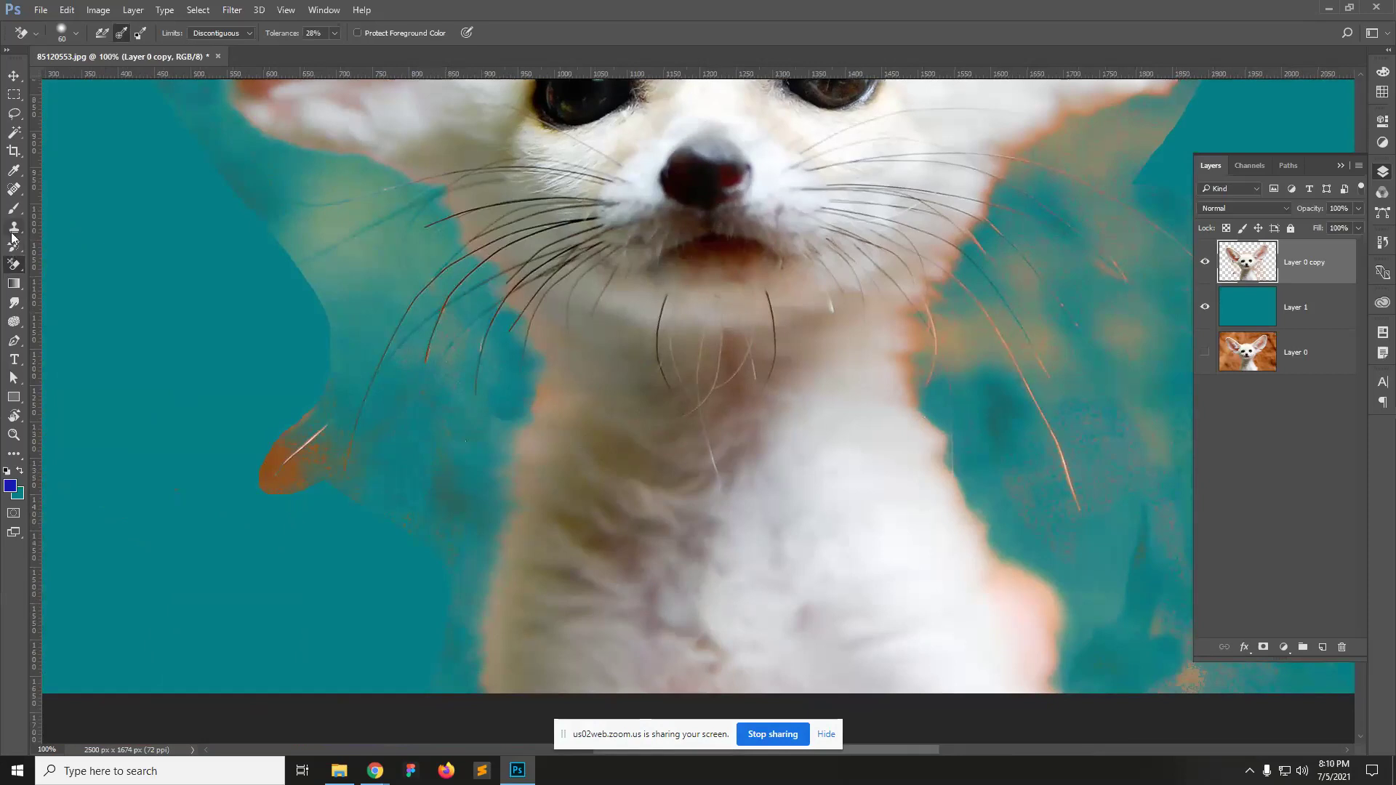
Step: Switch to the regular Eraser with a 9 px hard round brush at 100% hardness, working around the left-hand whiskers
right_click(15, 272)
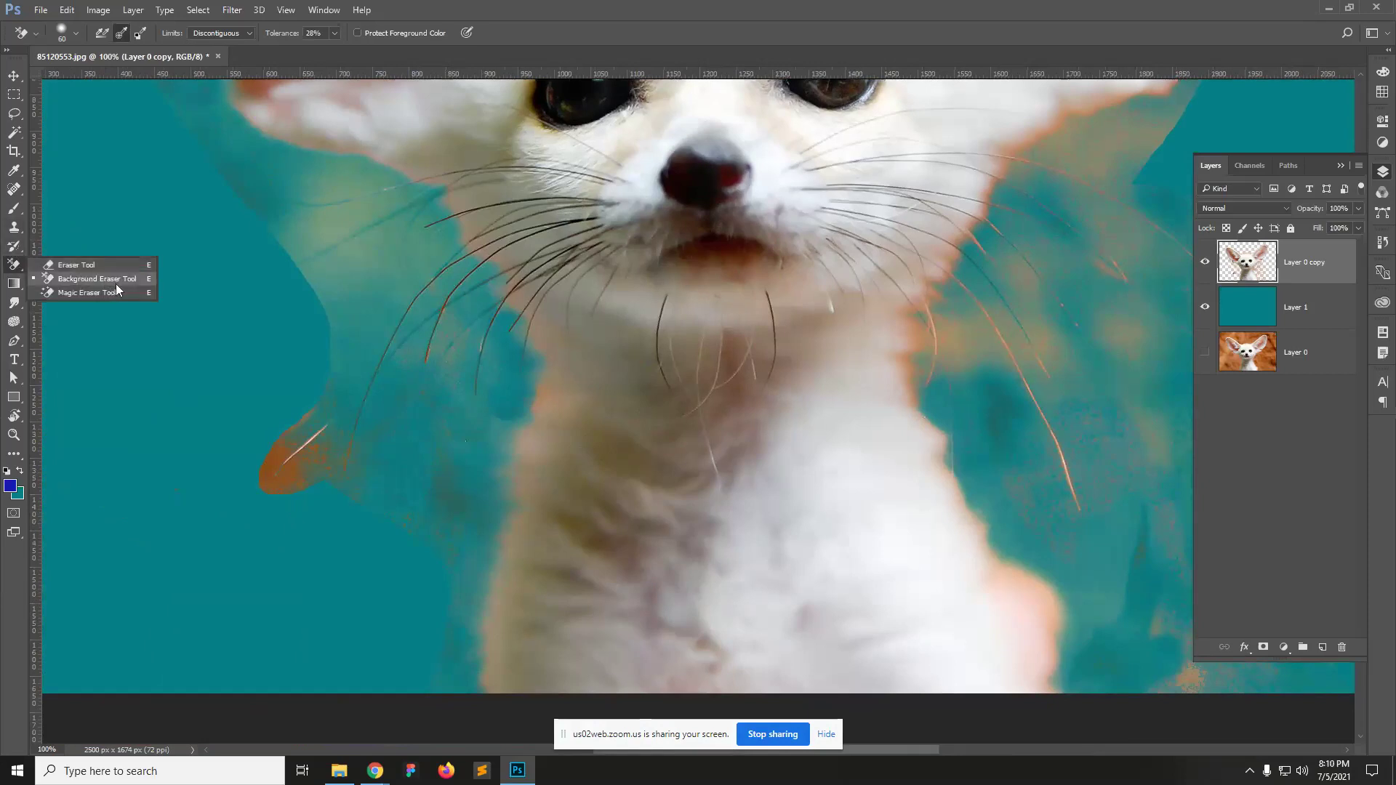
click(77, 265)
scroll(447, 486, up, 2)
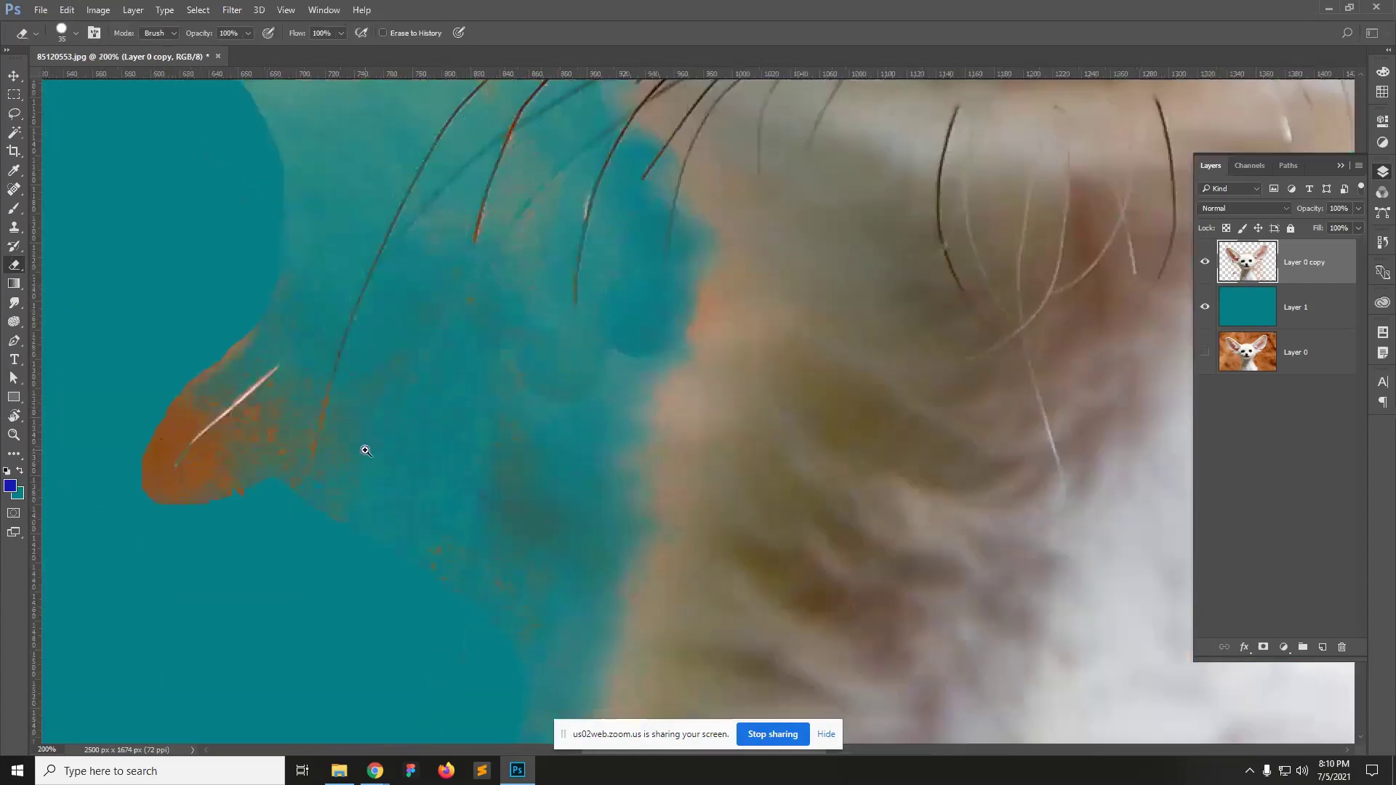
key(bracketleft)
key(bracketleft)
key(bracketleft)
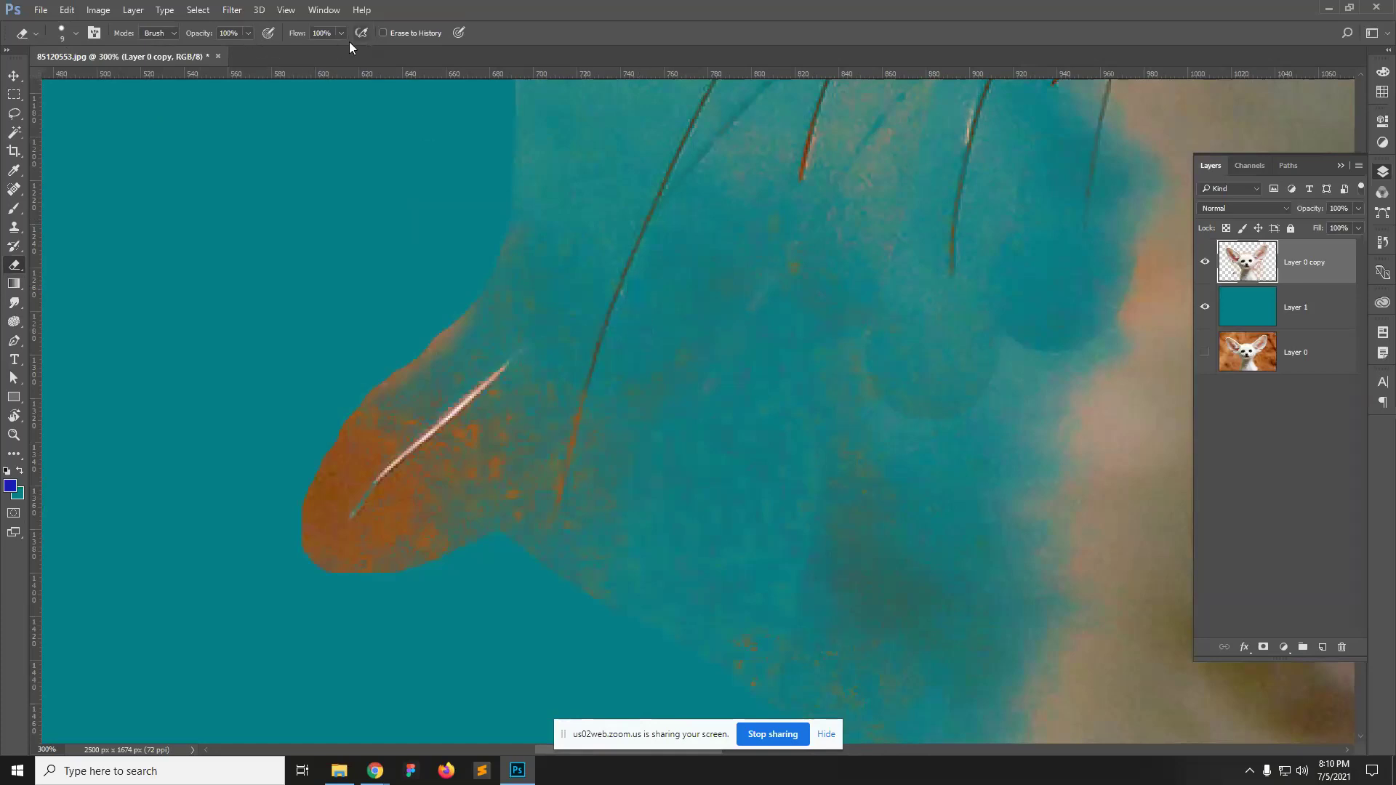
click(77, 35)
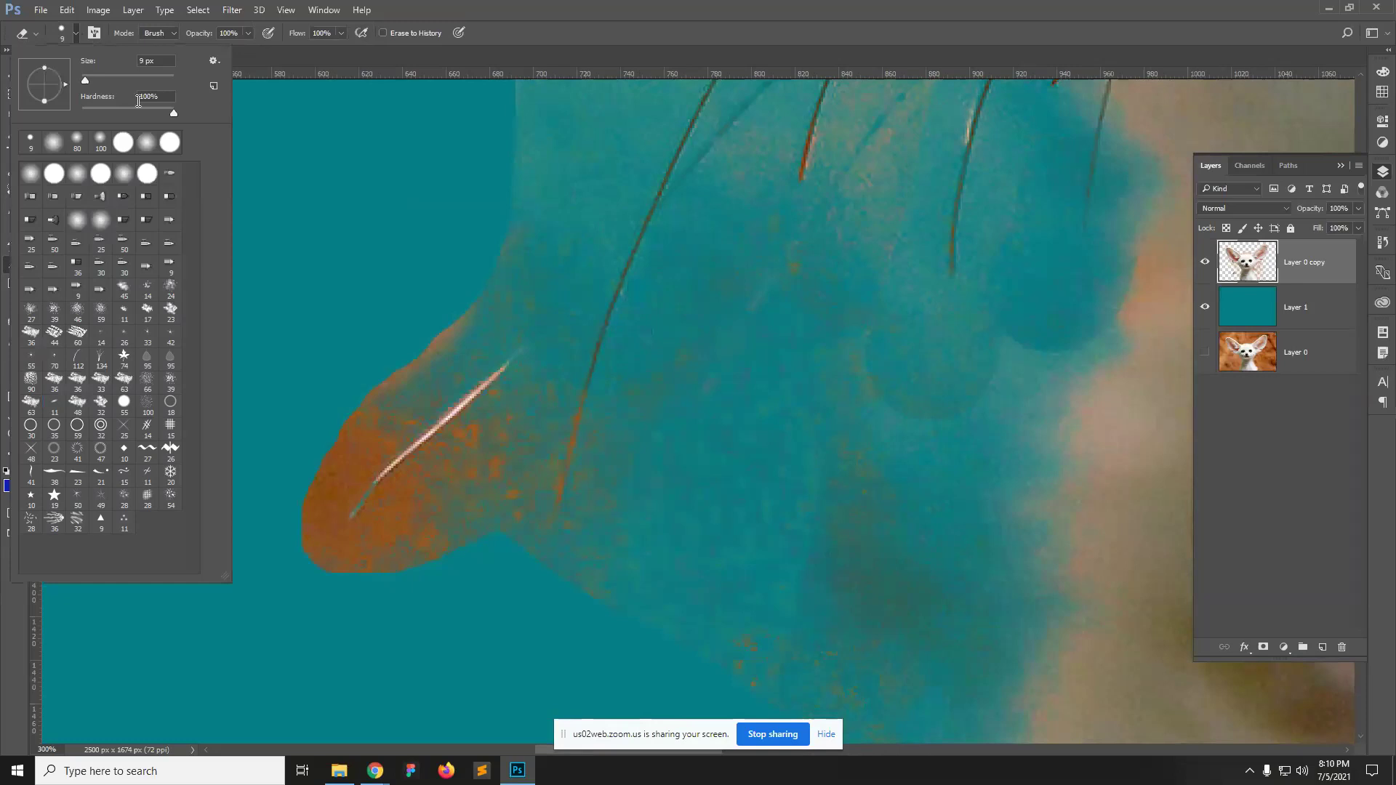
click(147, 173)
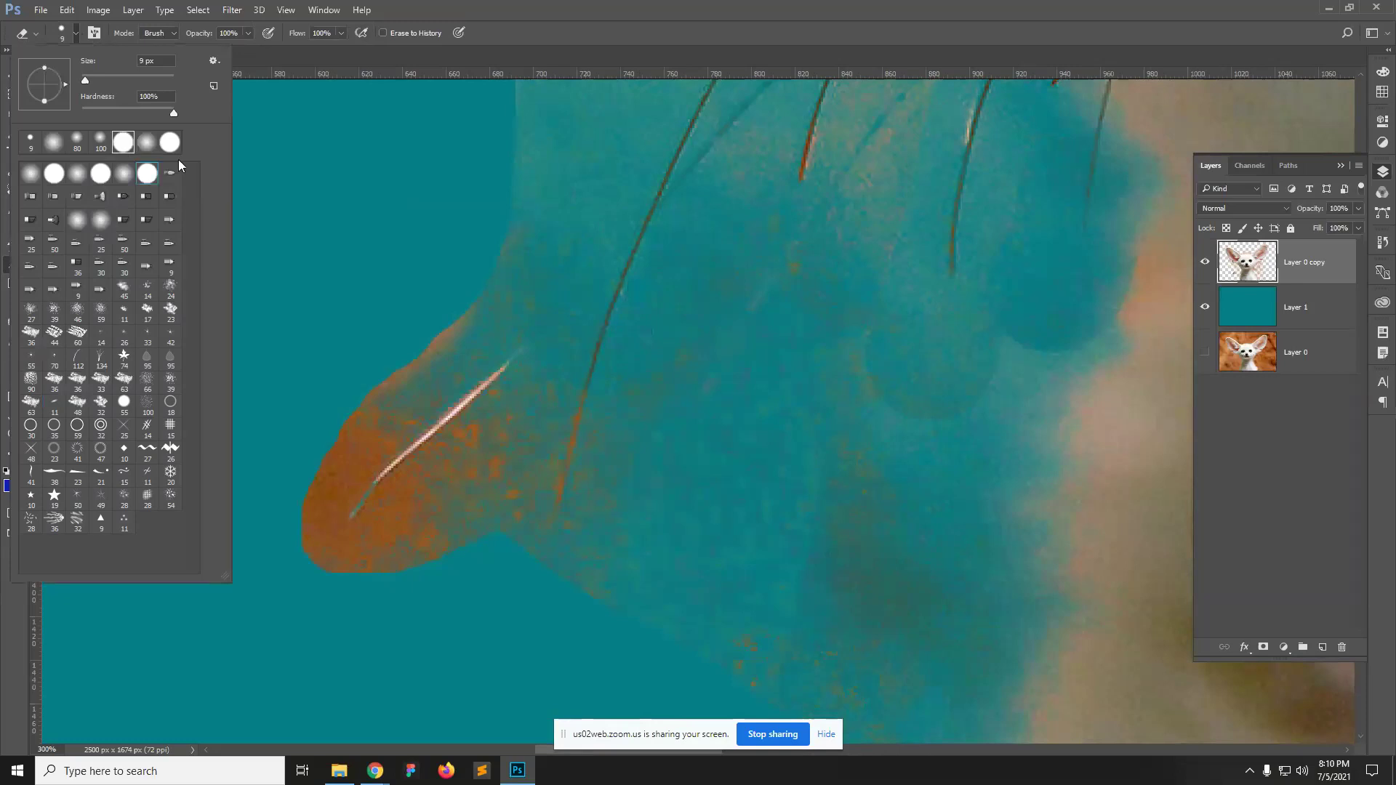
click(650, 270)
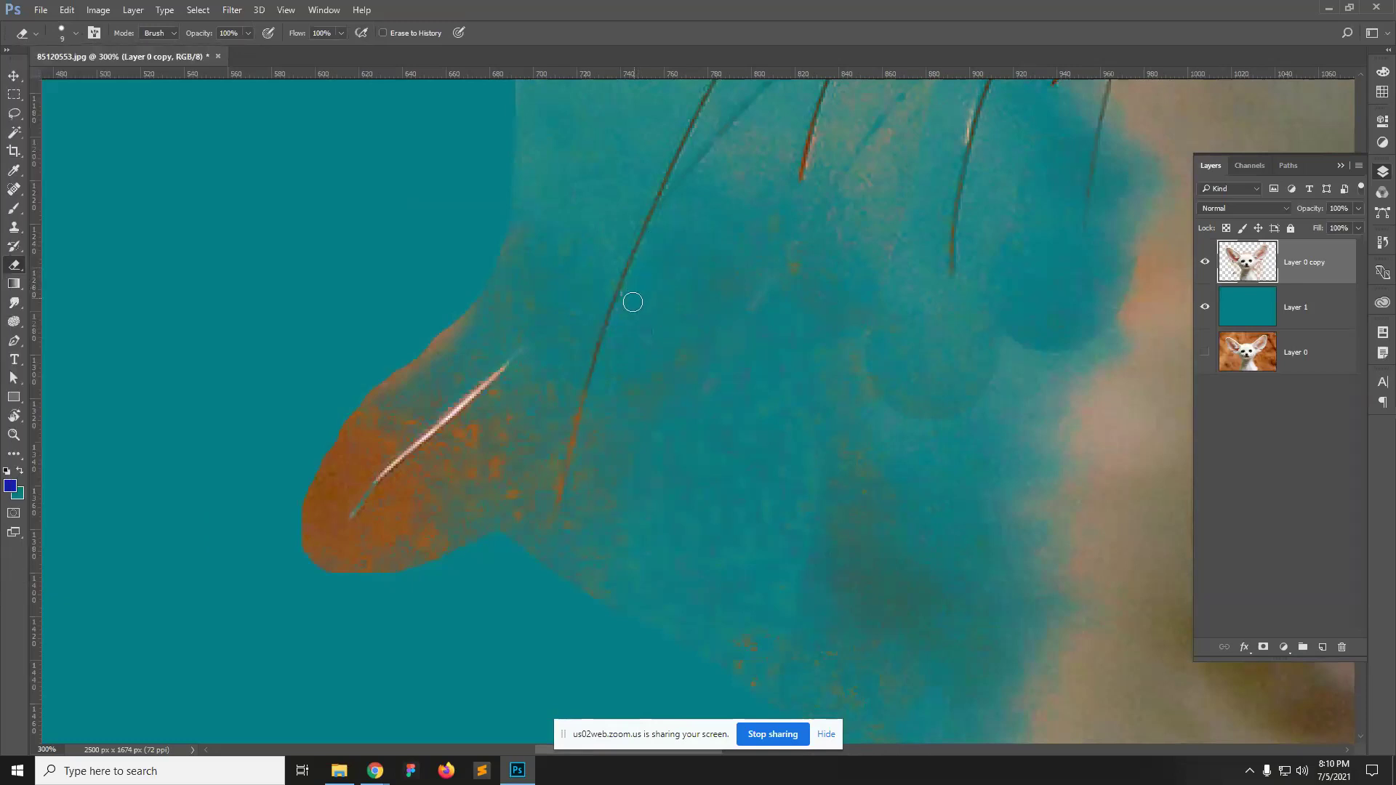
Step: Erase the leftover background alongside the long left-hand whisker and around the tip of the shorter whisker next to it
drag(629, 316, 541, 624)
mouse_move(757, 125)
mouse_down()
mouse_move(782, 92)
mouse_move(786, 195)
mouse_move(797, 200)
mouse_move(817, 184)
mouse_move(840, 99)
mouse_up()
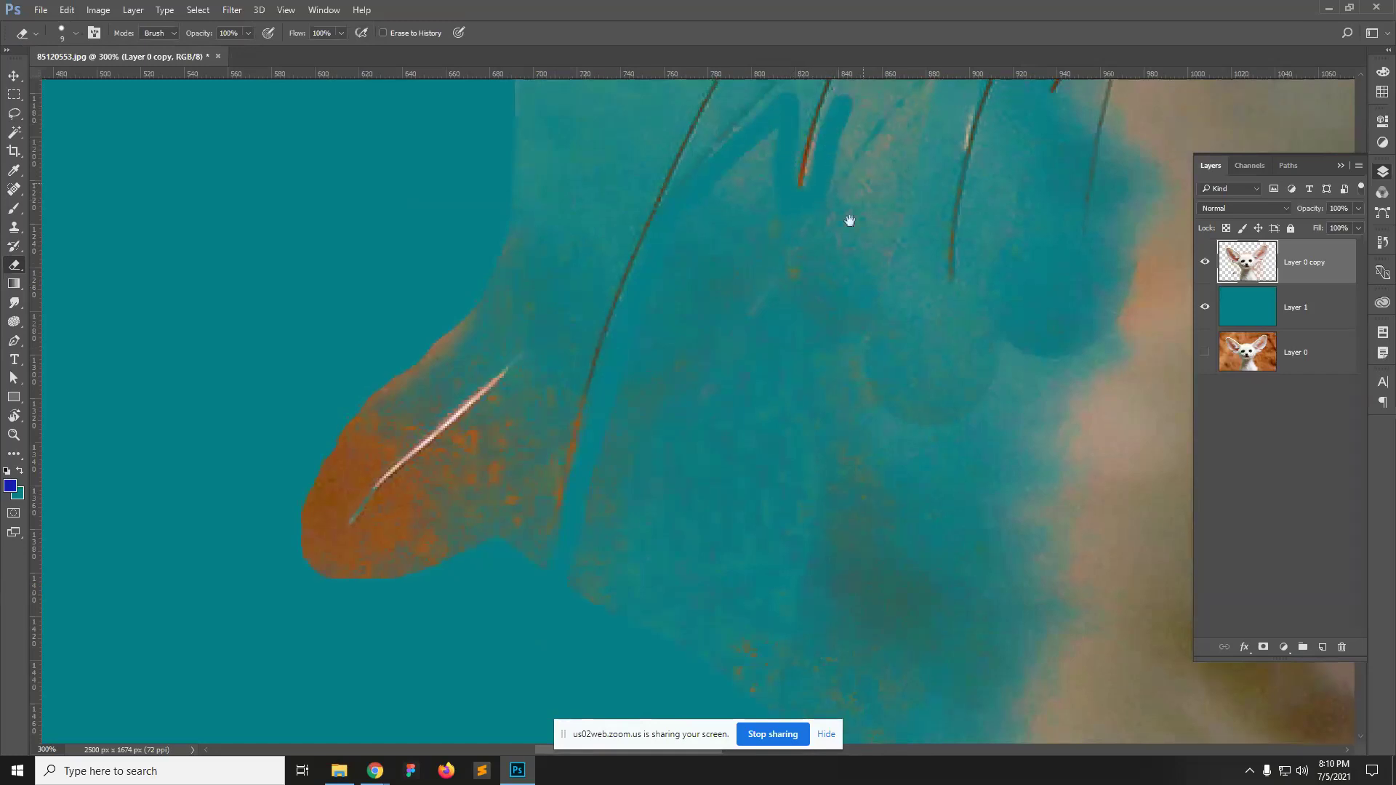
drag(847, 221, 772, 440)
drag(523, 266, 477, 579)
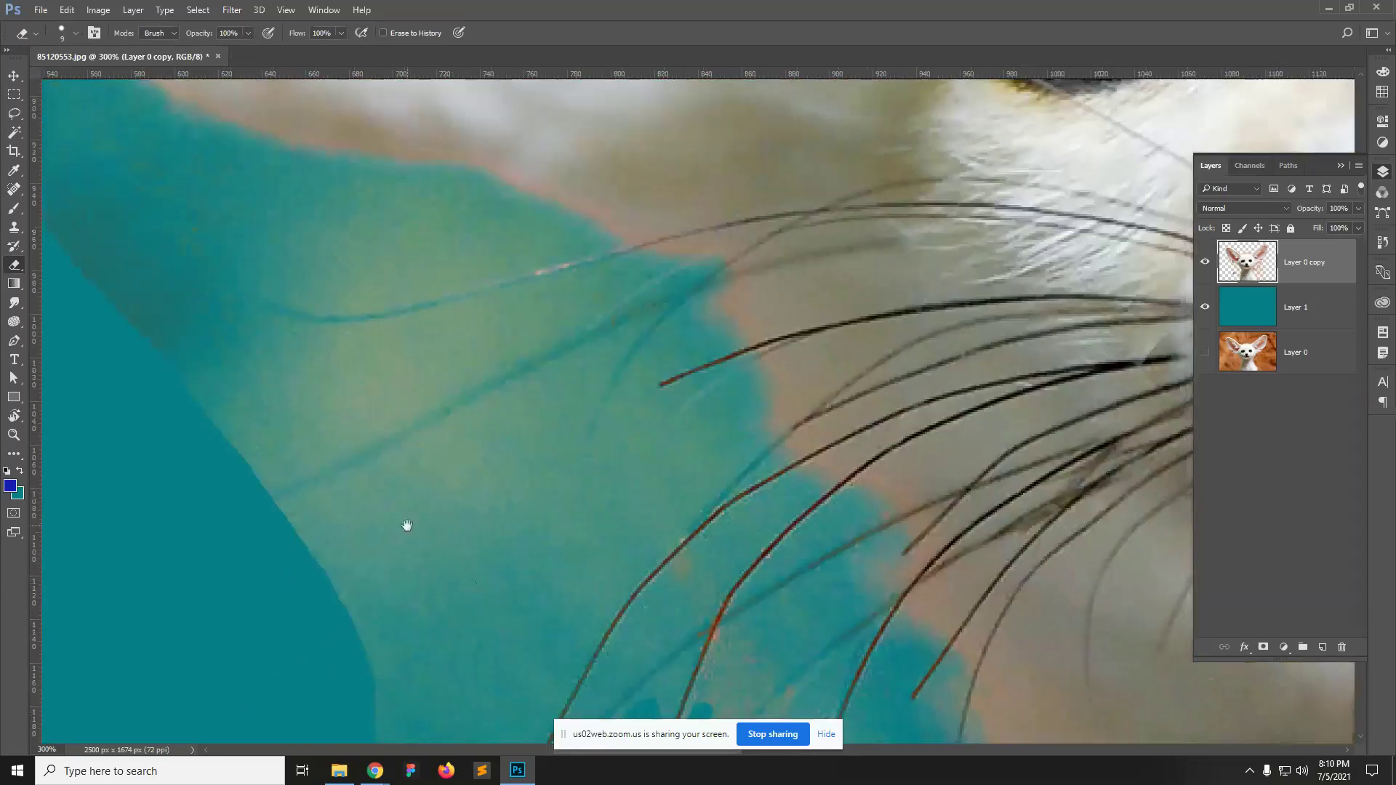
Step: Erase strips of residue below the left-hand cheek and along the outer side of the longest whisker
drag(405, 526, 520, 437)
mouse_move(393, 423)
mouse_down()
mouse_move(711, 273)
mouse_move(689, 377)
mouse_move(714, 374)
mouse_move(740, 309)
mouse_move(775, 312)
mouse_move(775, 334)
mouse_move(813, 353)
mouse_move(684, 538)
mouse_up()
scroll(636, 421, down, 4)
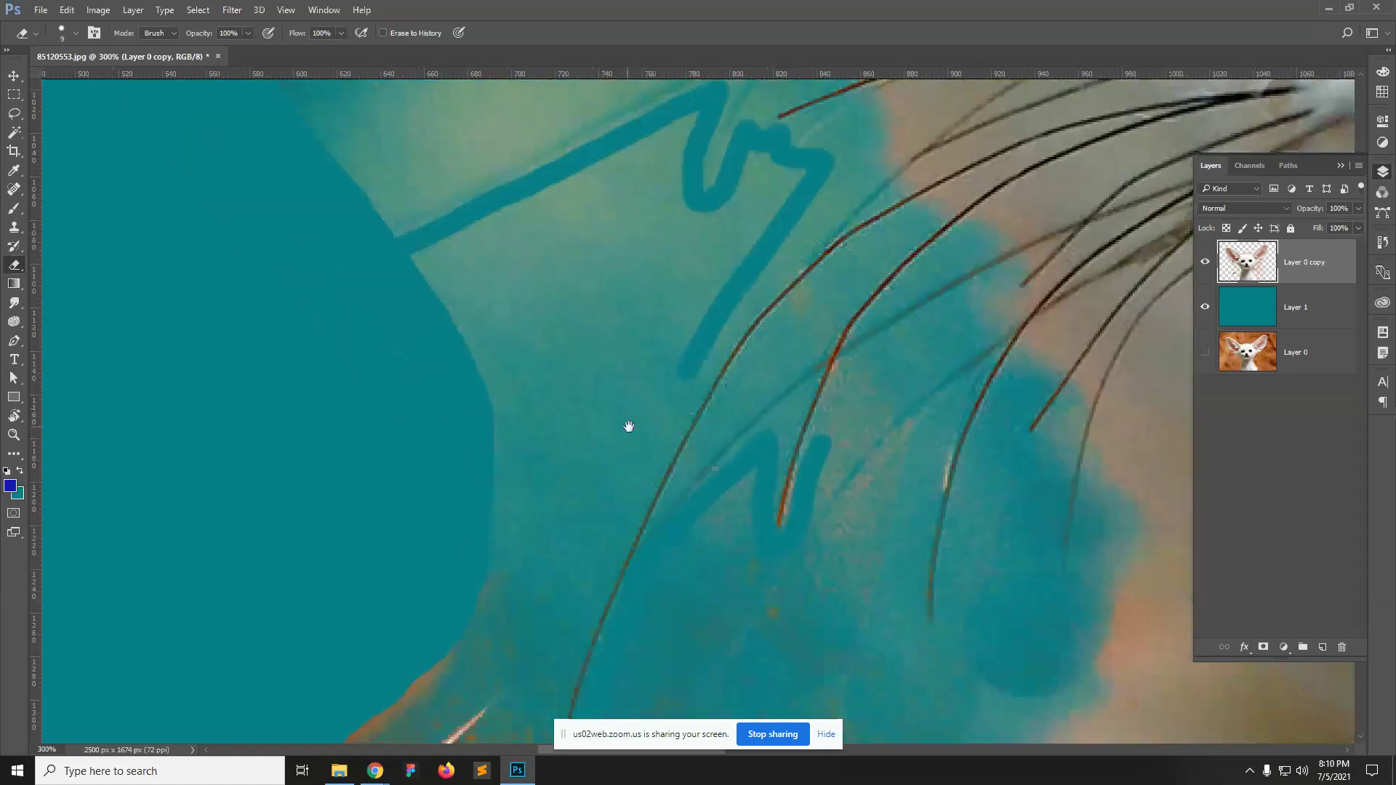
mouse_move(694, 371)
mouse_down()
mouse_move(565, 609)
mouse_move(651, 421)
mouse_up()
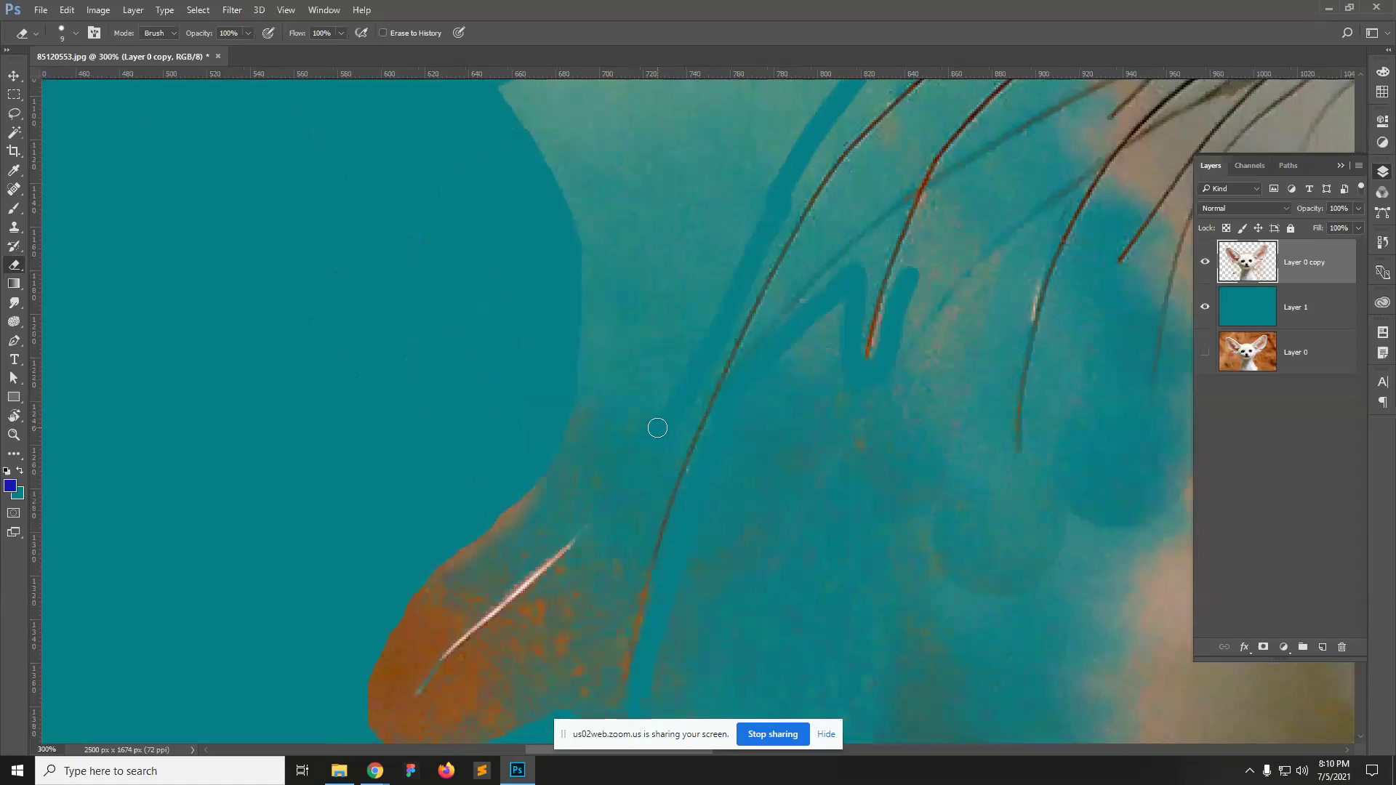
Step: Erase the orange residue closely around the stray white whisker left of the neck
drag(588, 492, 406, 674)
scroll(392, 596, down, 3)
mouse_move(390, 554)
mouse_down()
mouse_move(399, 577)
mouse_move(428, 578)
mouse_move(639, 390)
mouse_move(589, 609)
mouse_move(620, 439)
mouse_move(583, 498)
mouse_move(446, 614)
mouse_move(405, 626)
mouse_up()
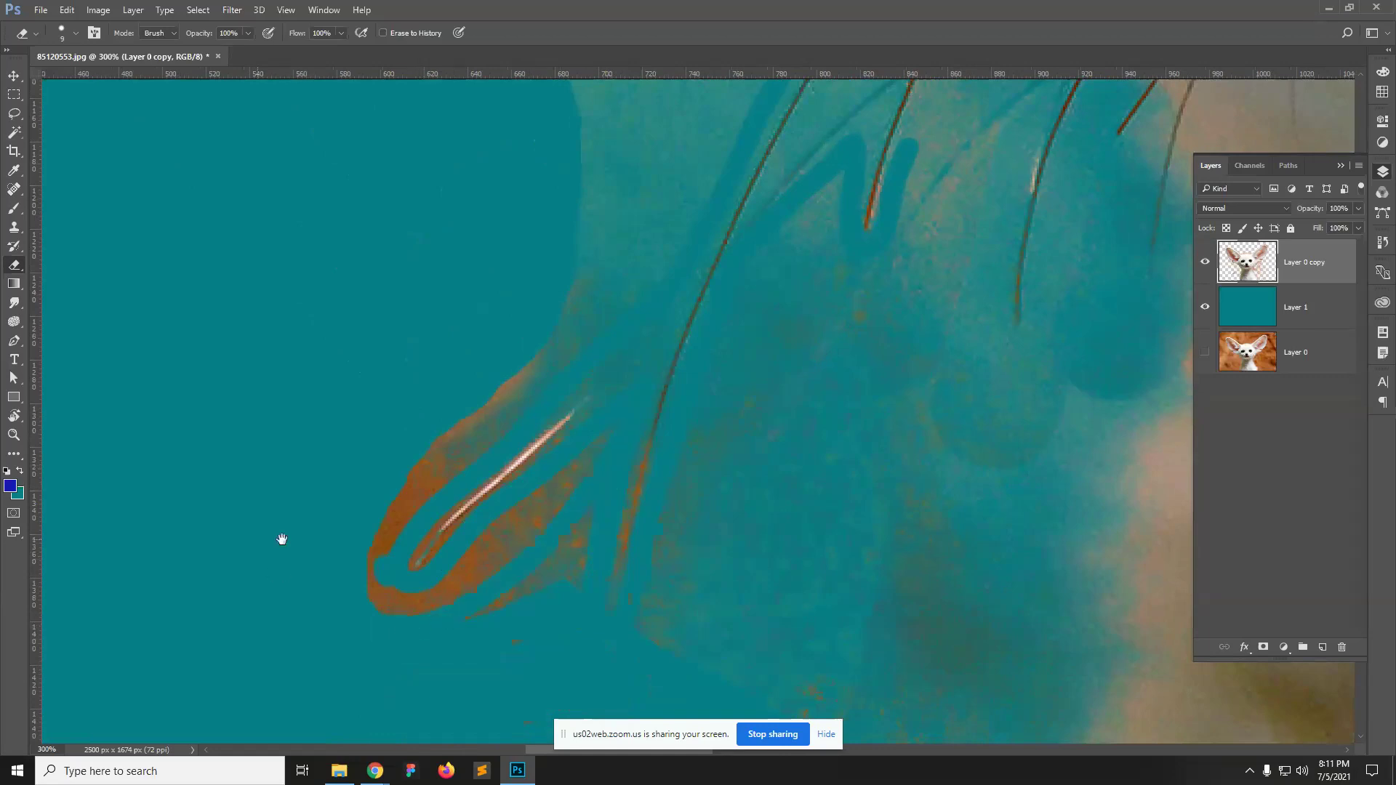
scroll(628, 318, down, 5)
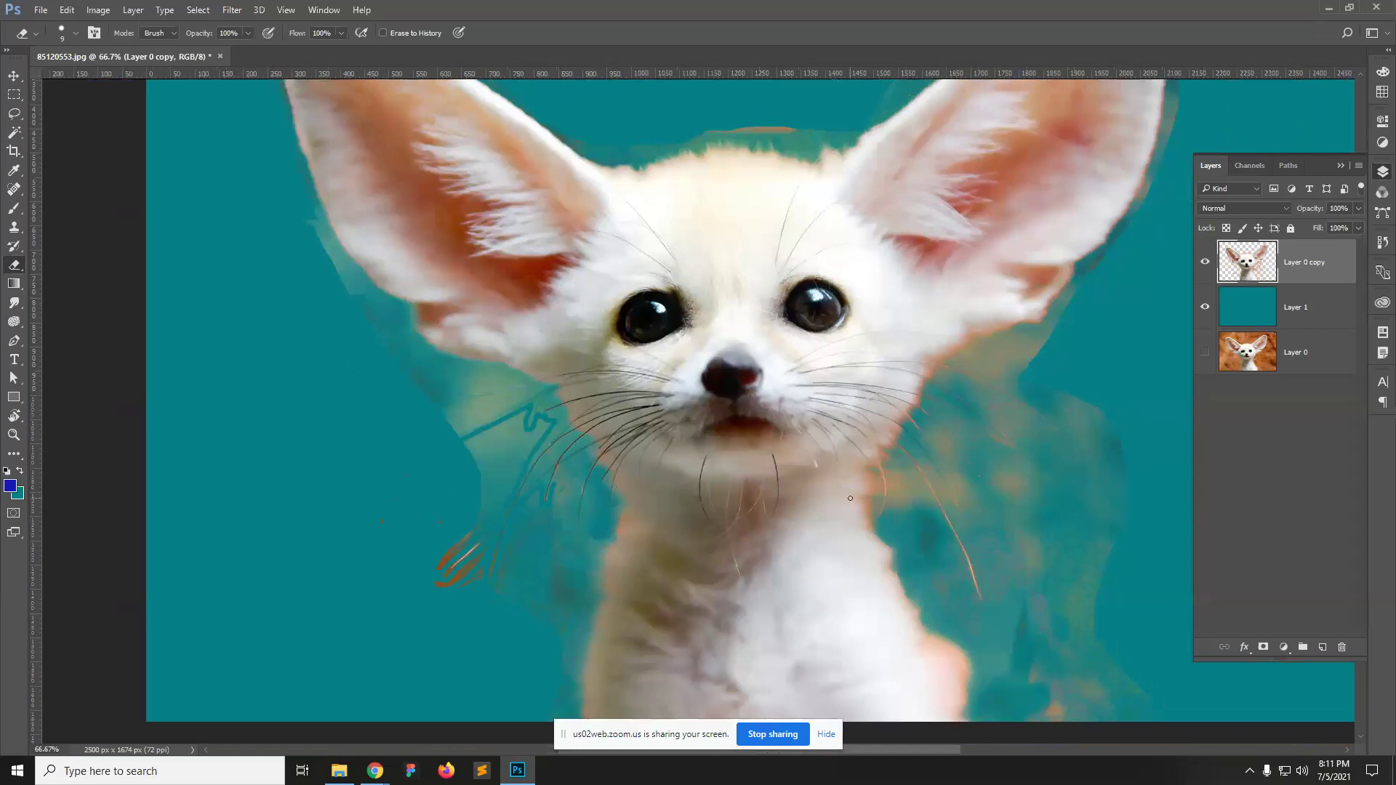
scroll(793, 325, down, 1)
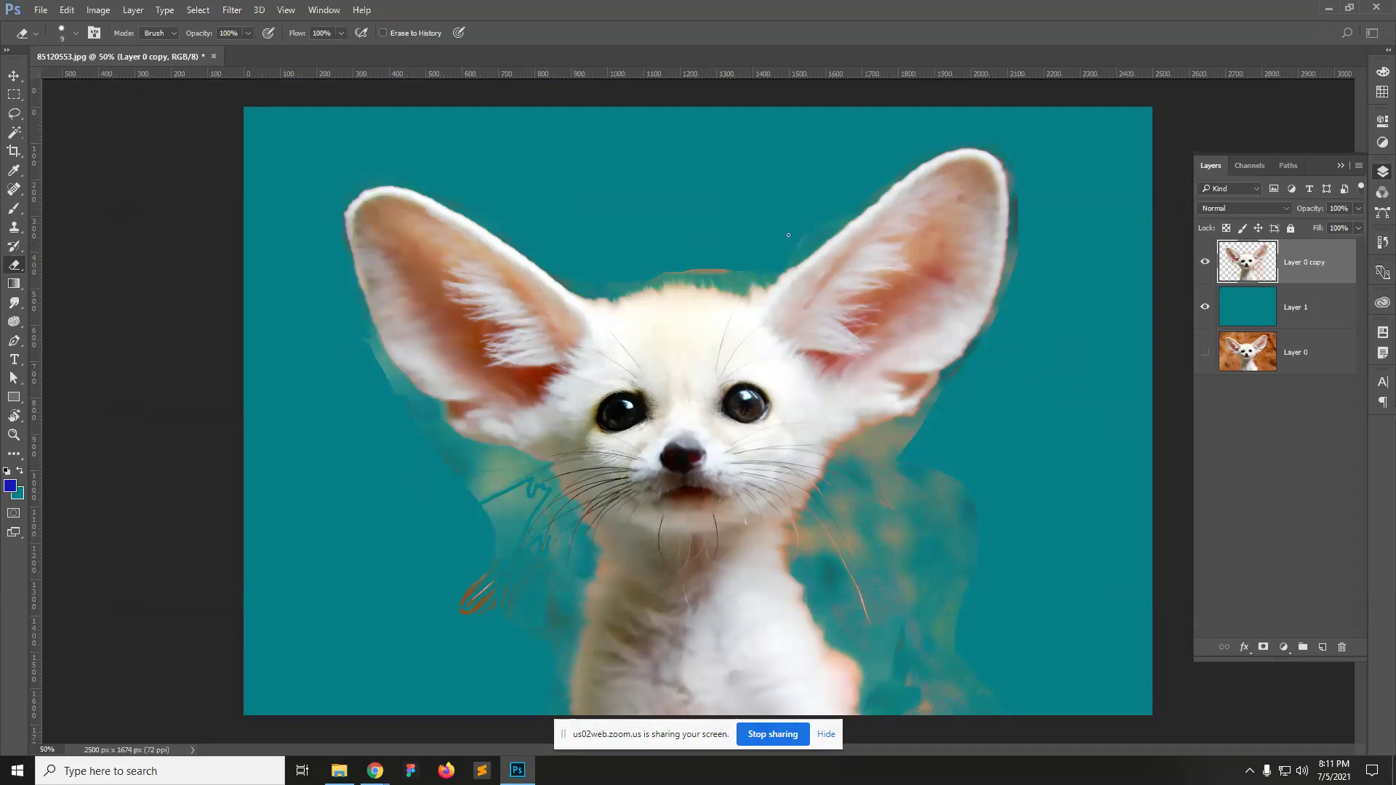
Step: Save the fox document as a Photoshop PSD in the class 12 folder with Maximize Compatibility, and close it
click(14, 76)
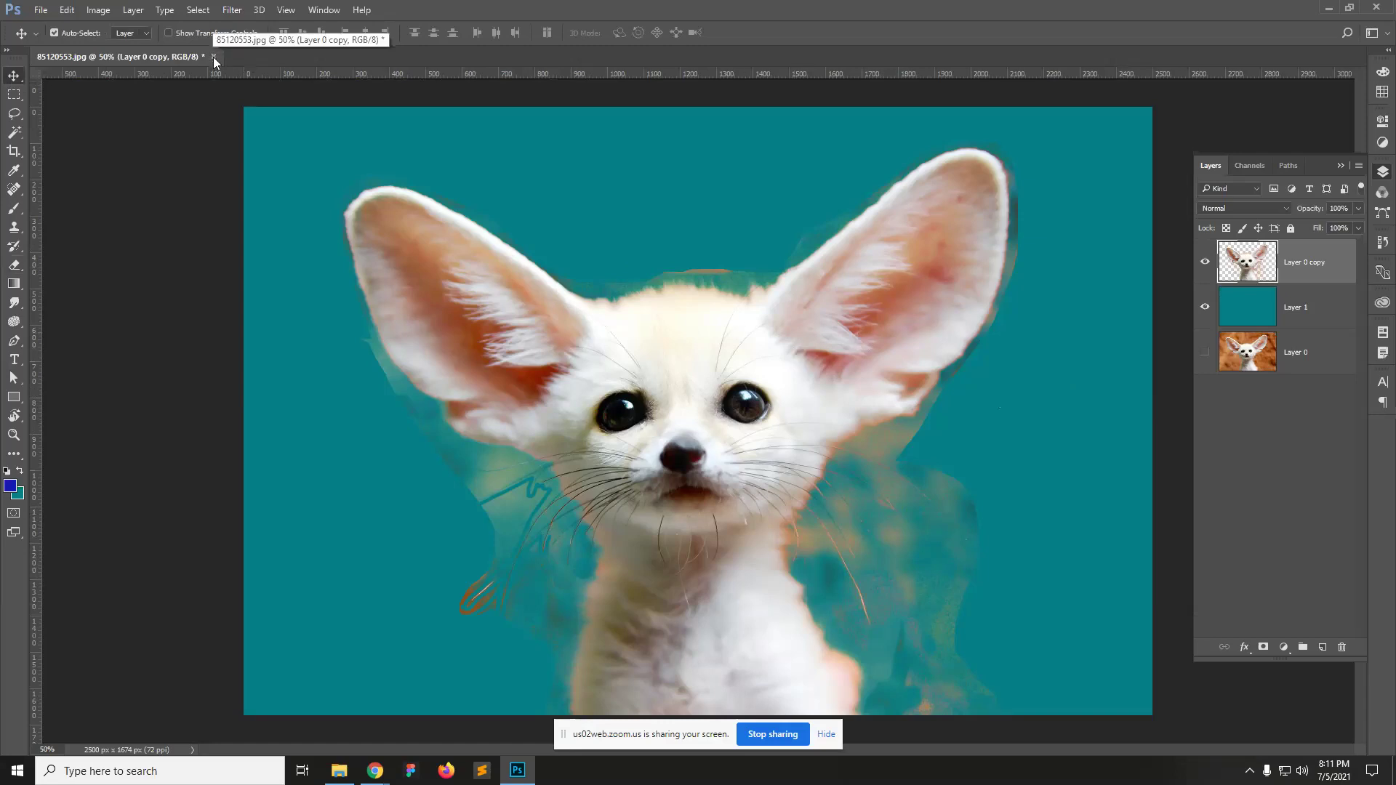
key(ctrl)
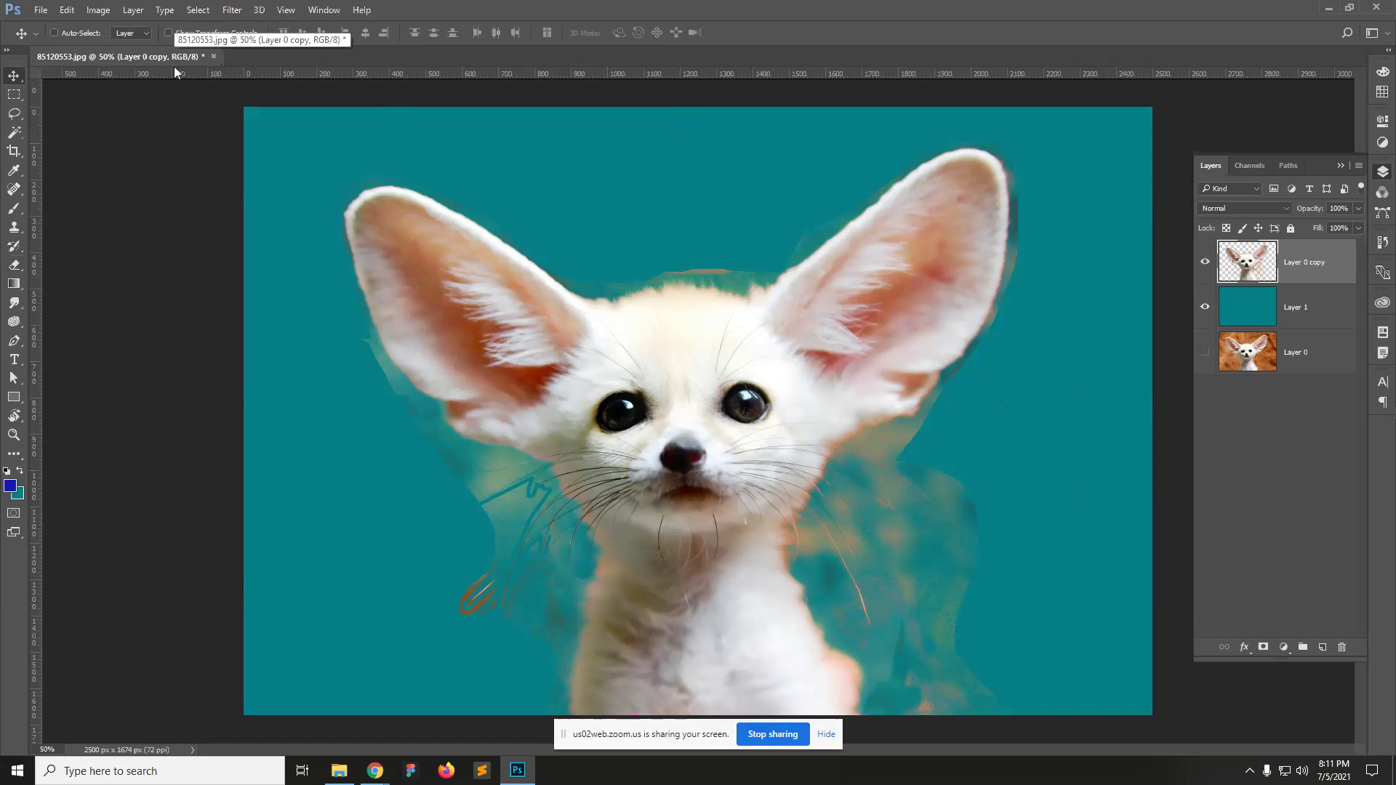
key(ctrl+shift+s)
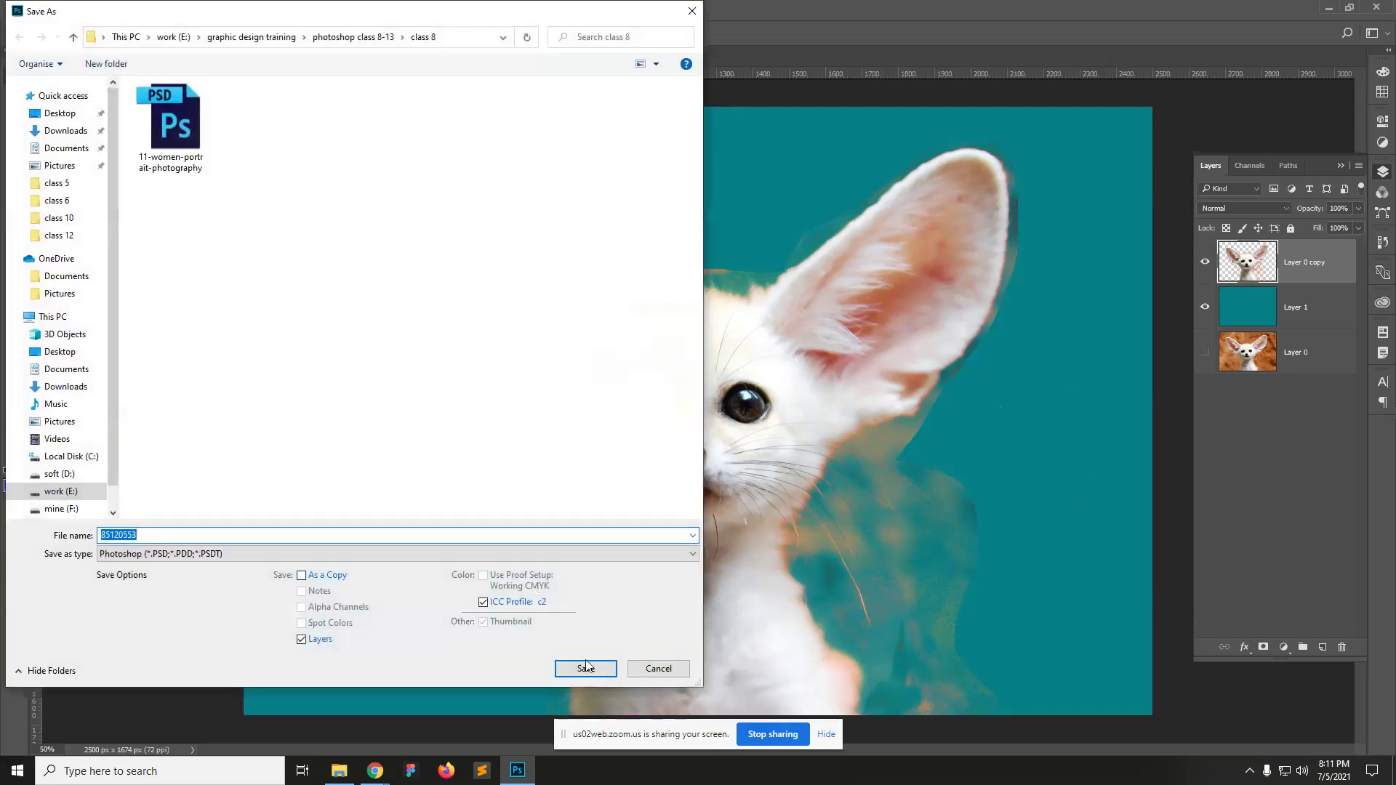
click(353, 36)
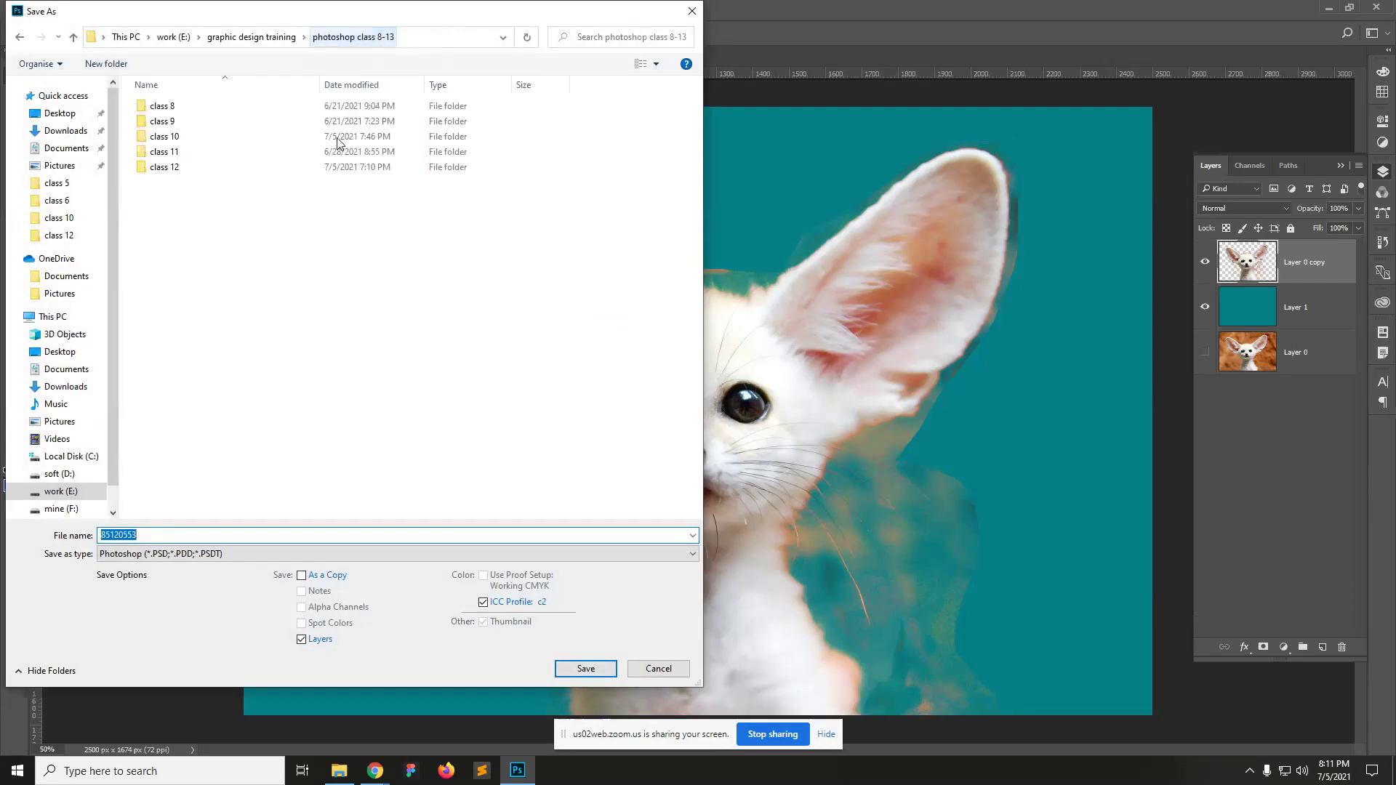
double_click(173, 152)
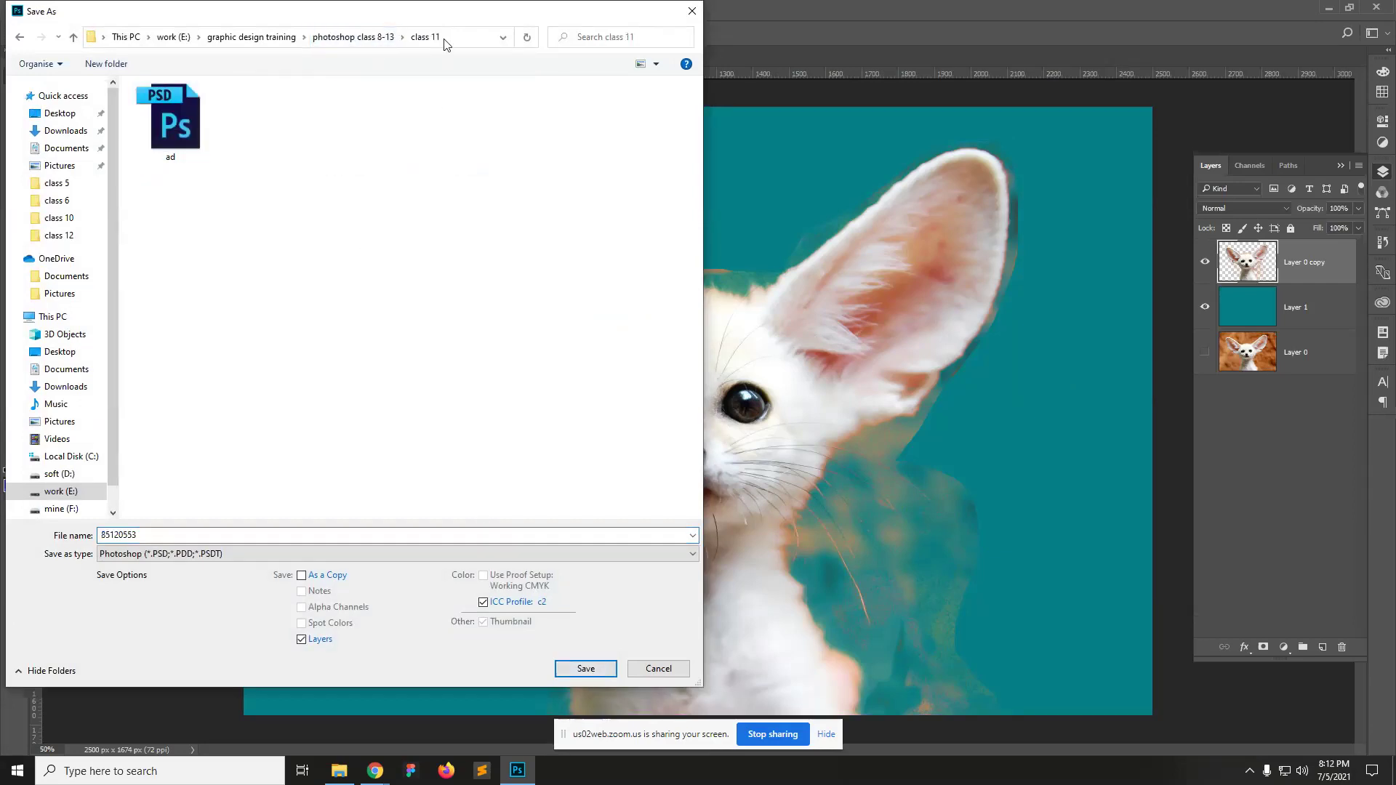
click(353, 36)
double_click(164, 167)
click(586, 668)
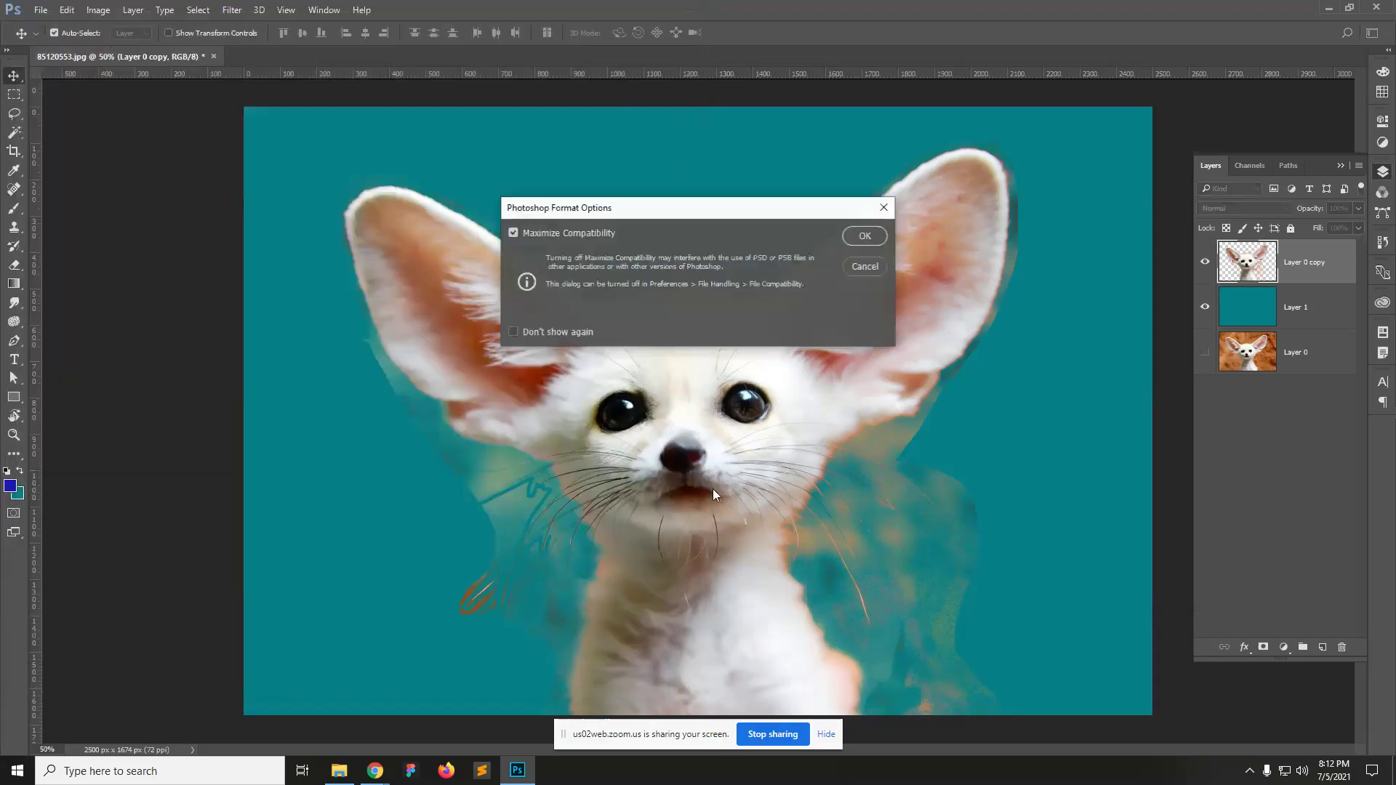
click(865, 235)
key(ctrl+w)
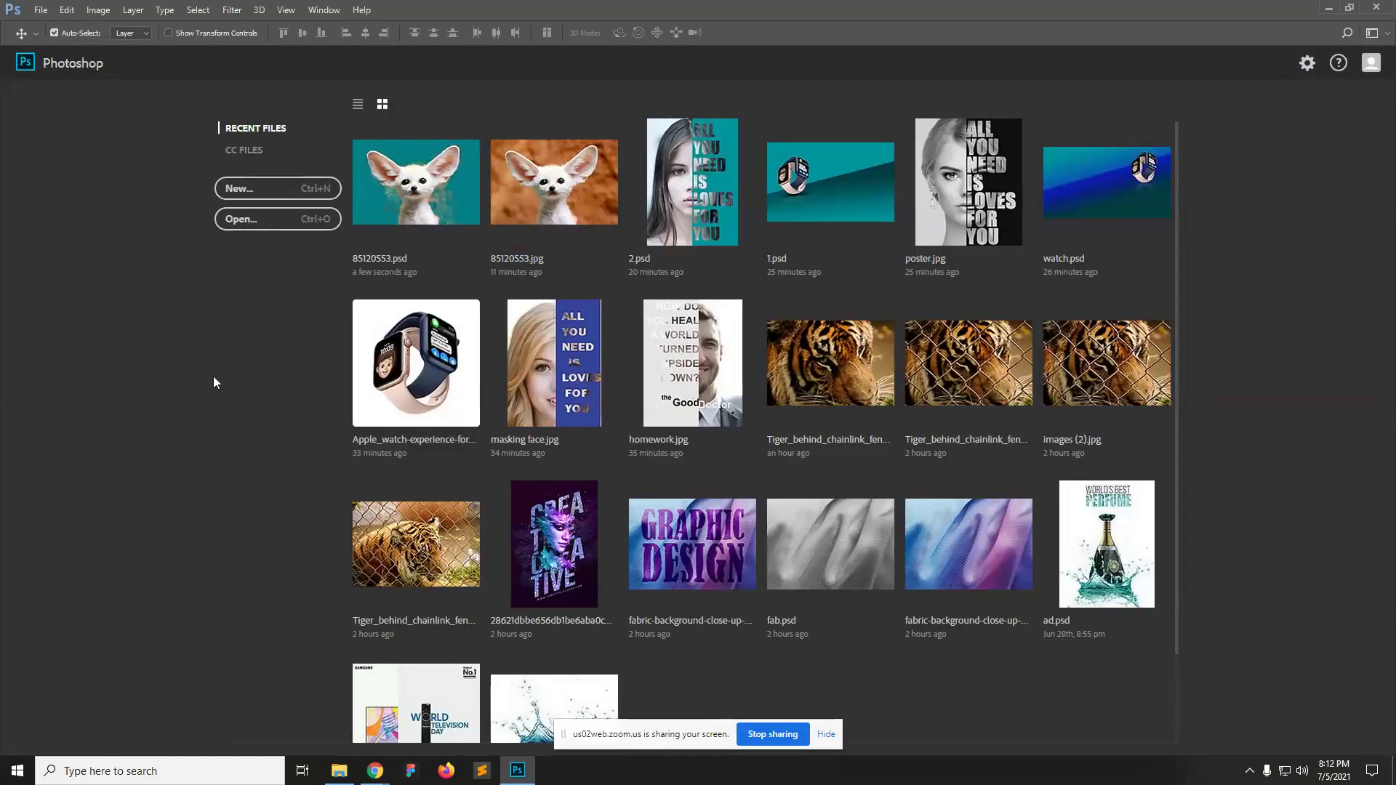
Step: Switch to File Explorer and open the class 12 folder inside photoshop class 8-13
click(339, 771)
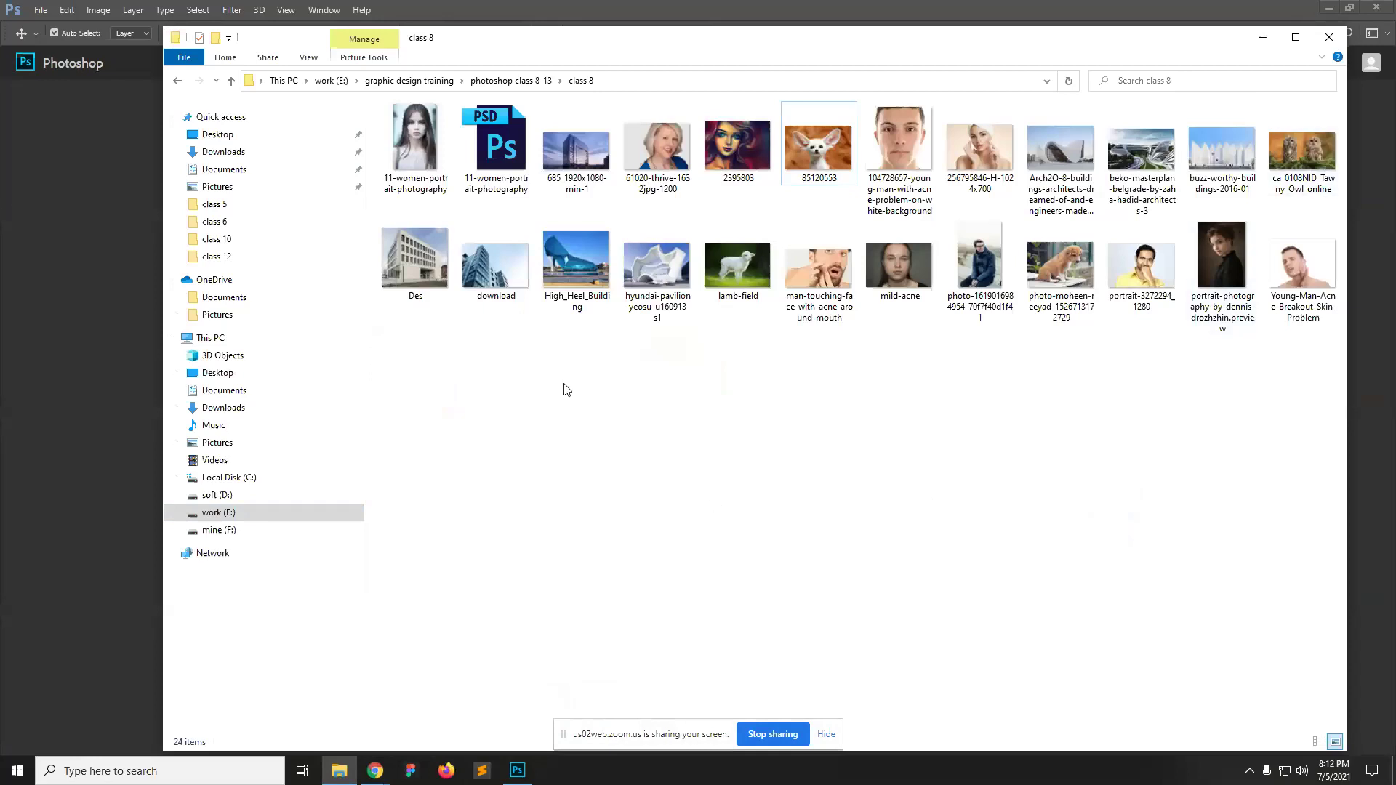
click(92, 270)
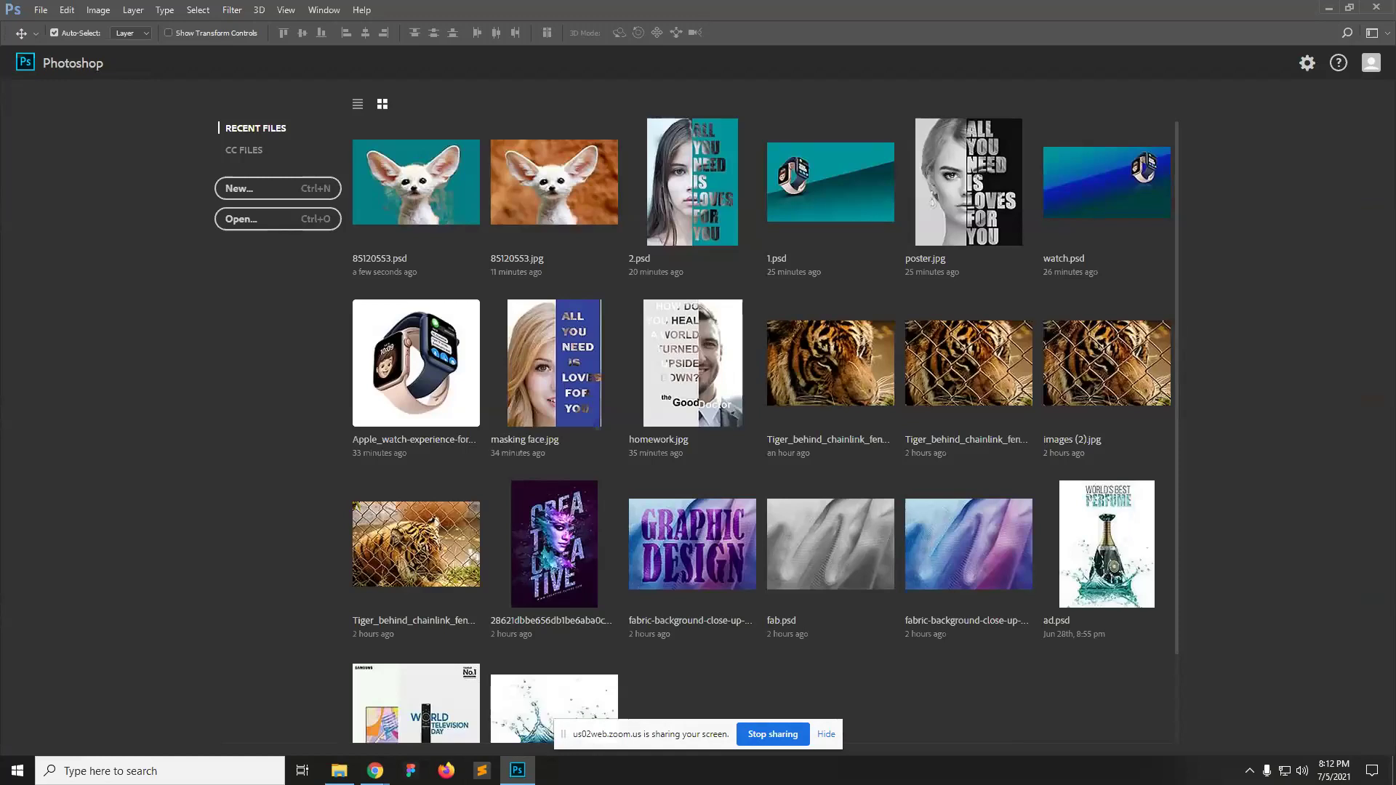
click(338, 771)
click(502, 81)
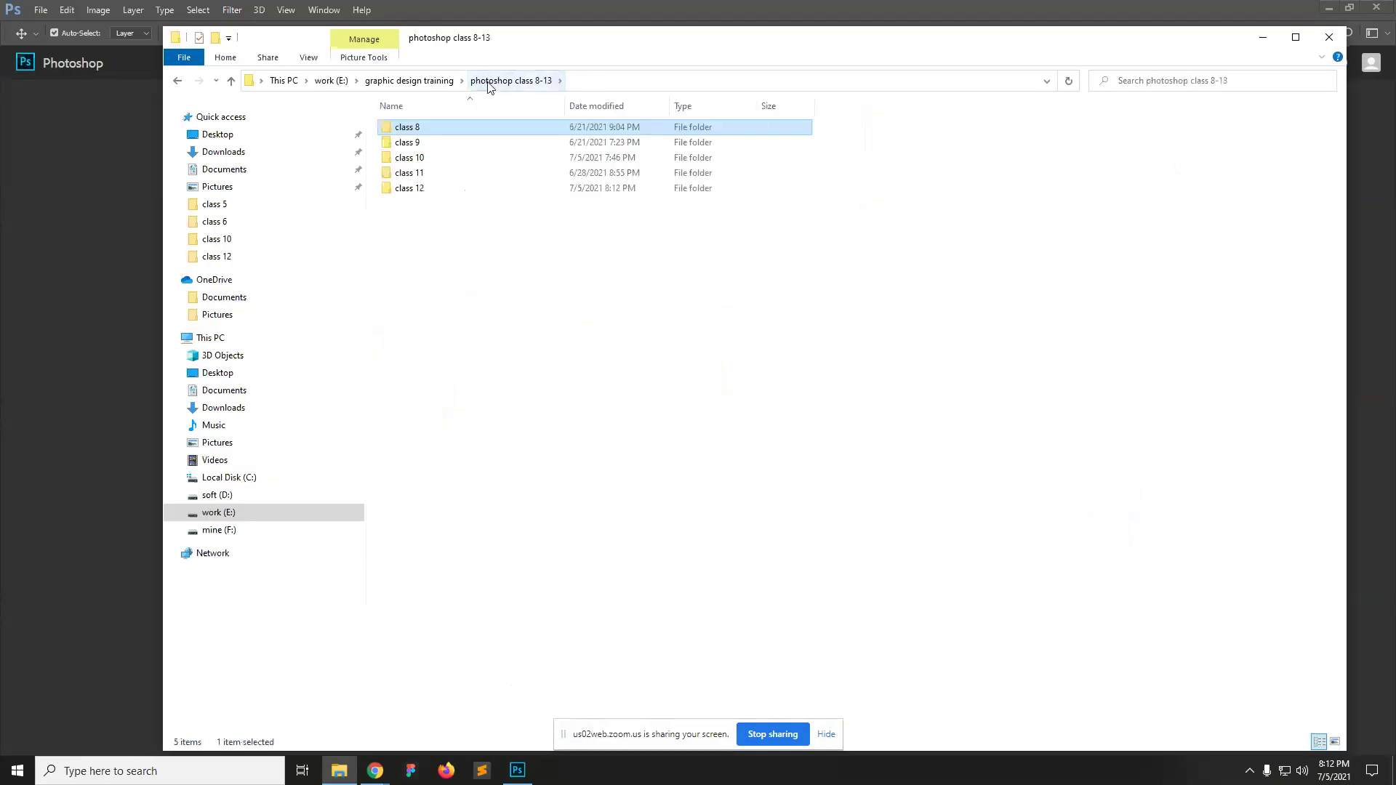
double_click(418, 193)
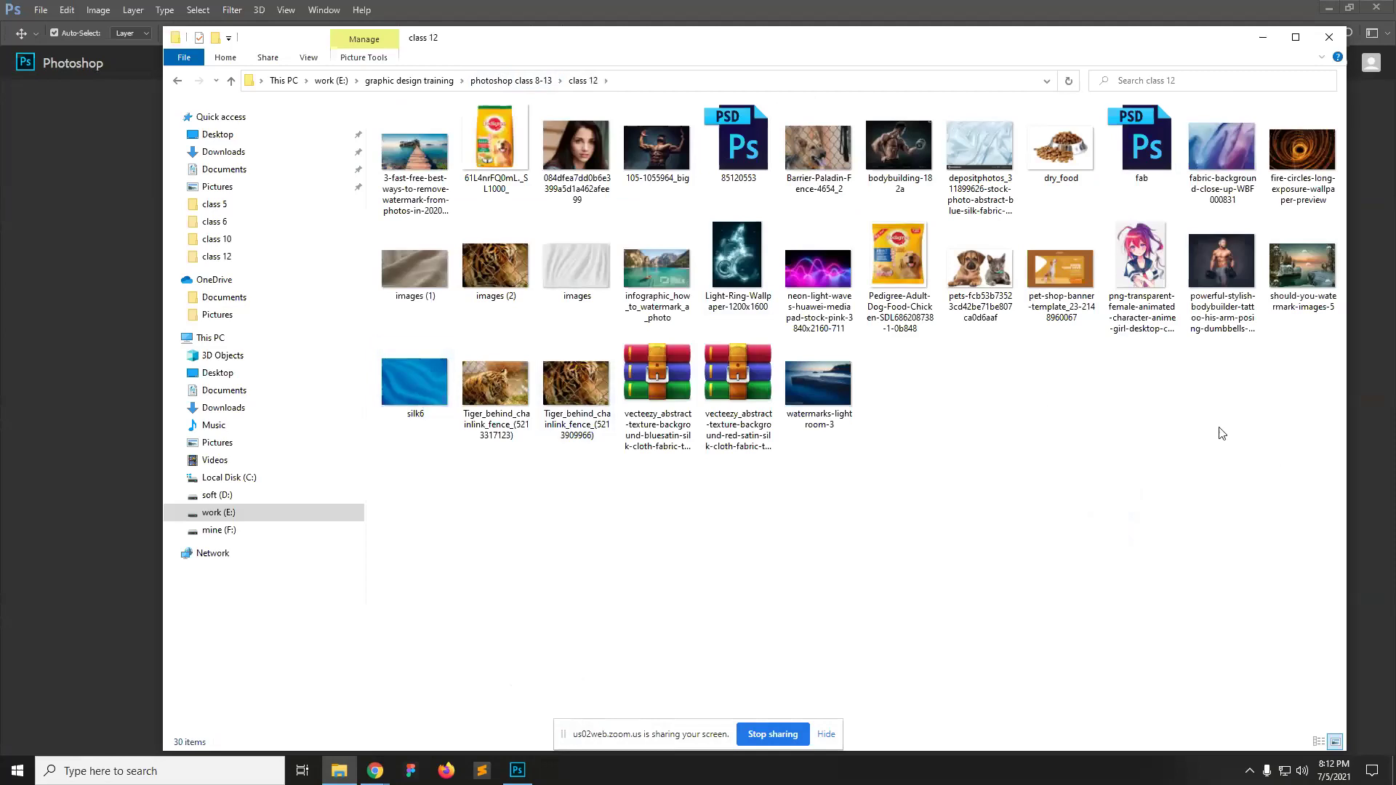
Step: Open the fabric photo images (1).jpg in Photoshop and close it again
drag(394, 276, 150, 391)
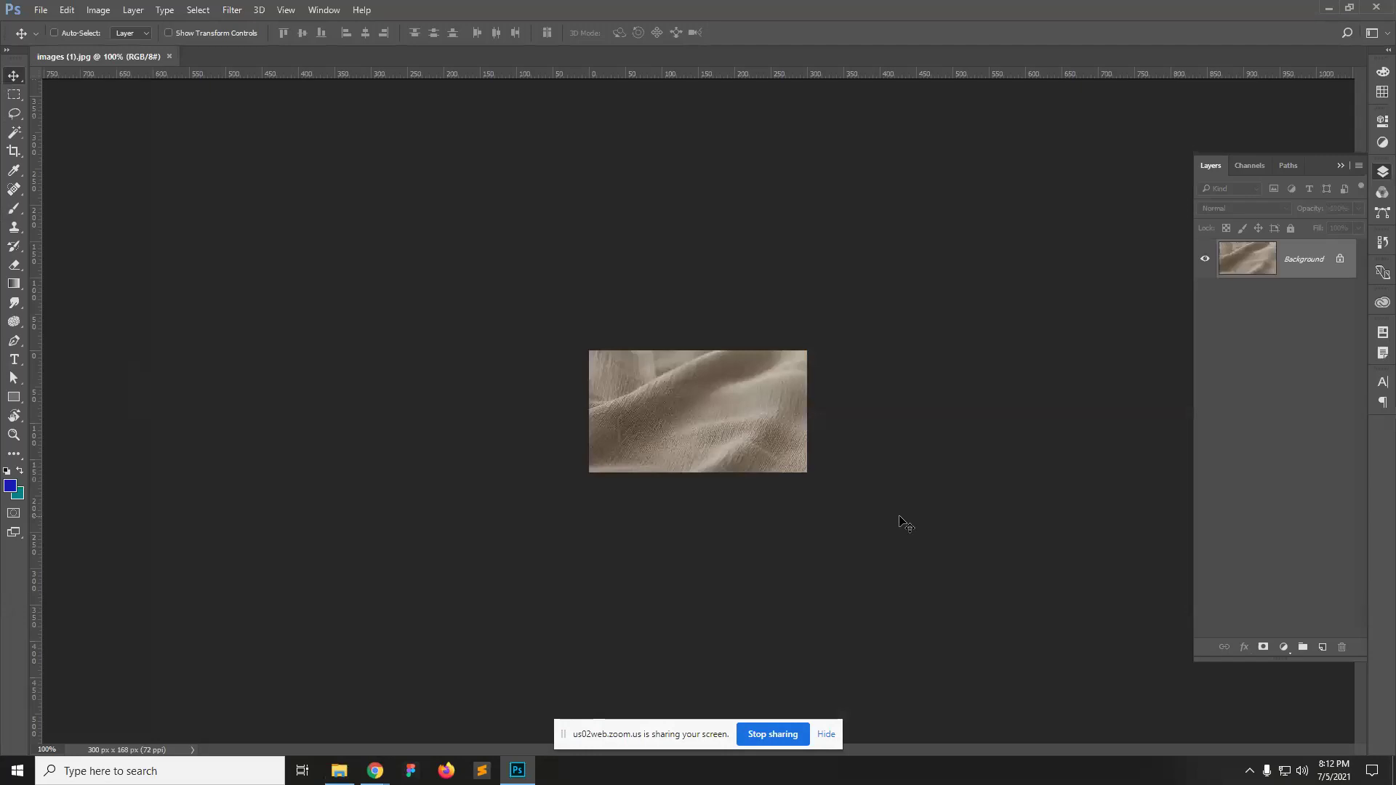
key(ctrl+w)
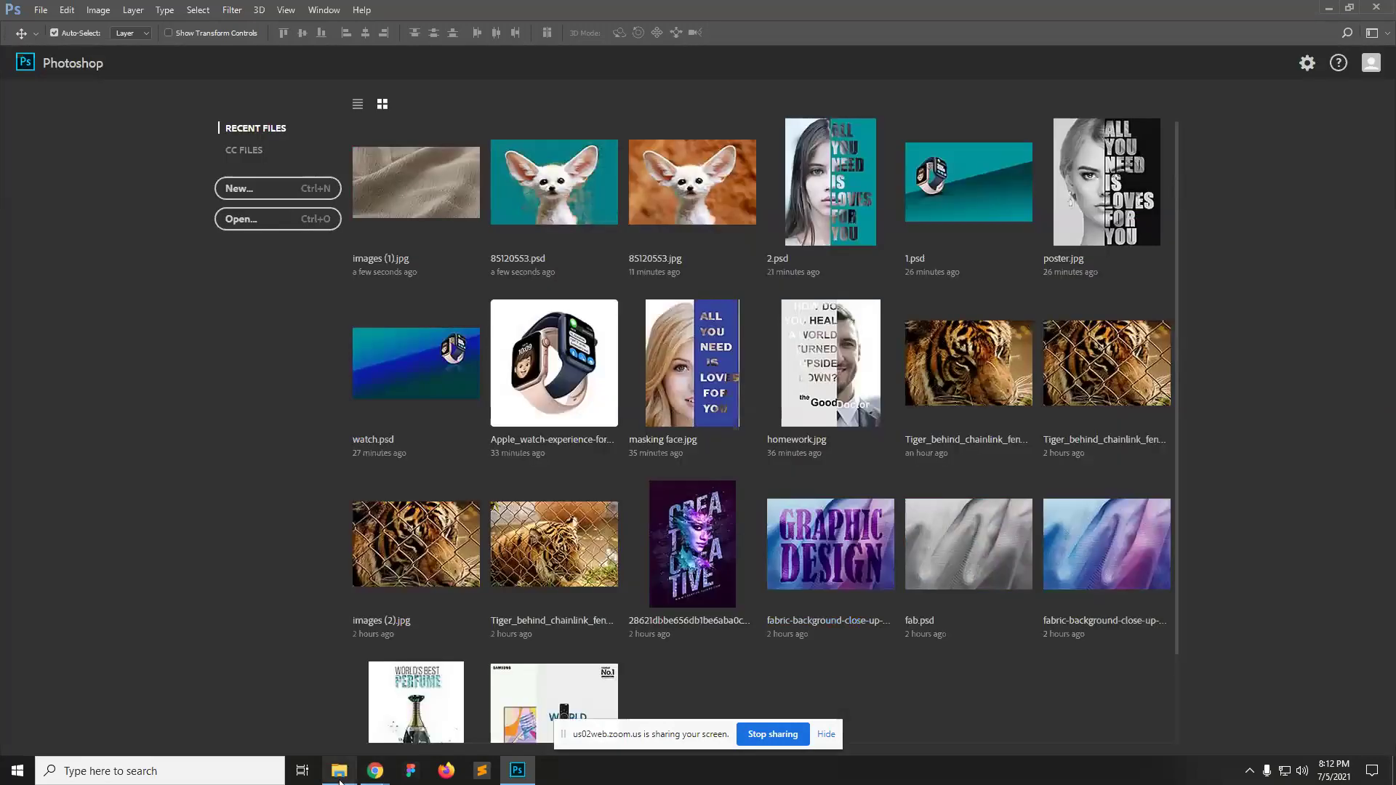
Step: Extract silk4.jpg from the red satin silk archive and open it in Photoshop, closing WinRAR
click(339, 770)
click(733, 384)
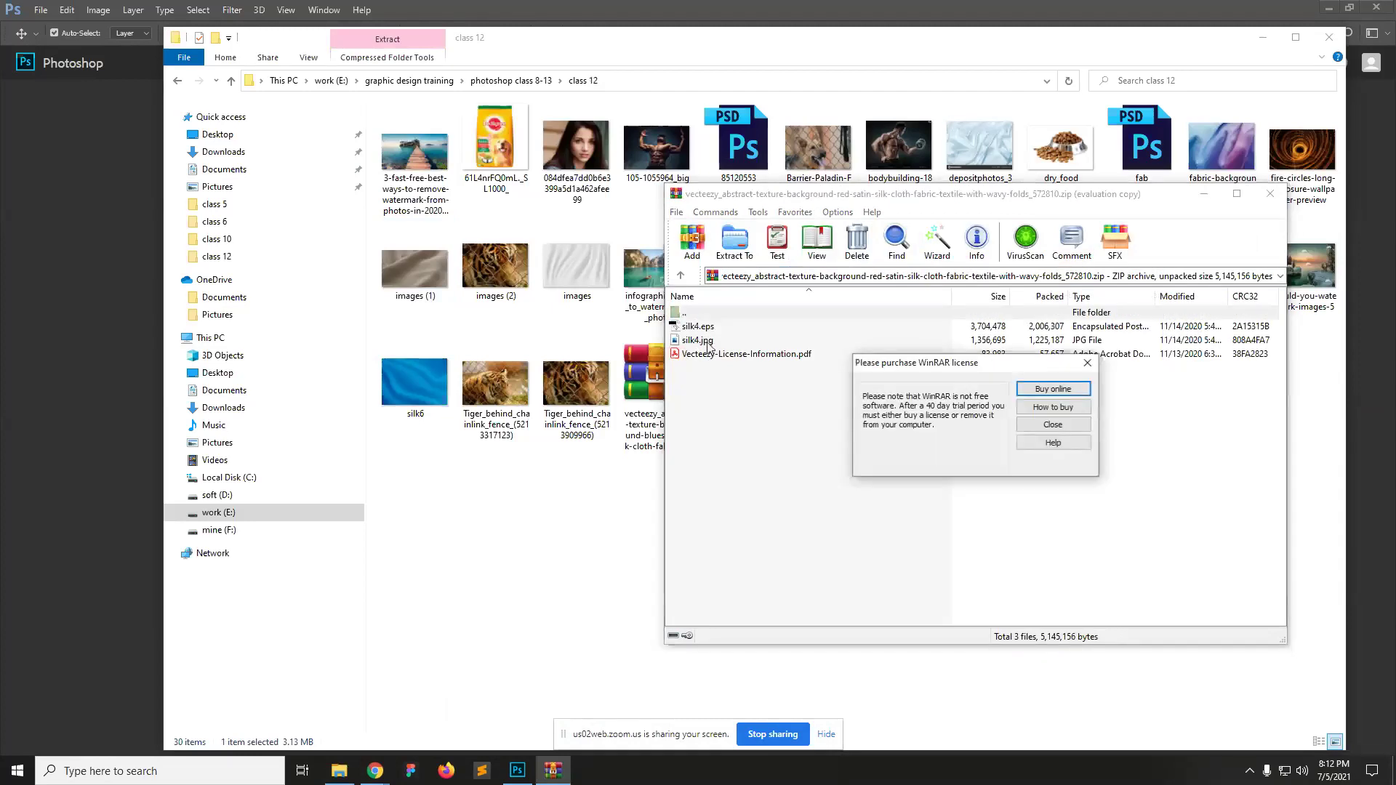
click(1052, 424)
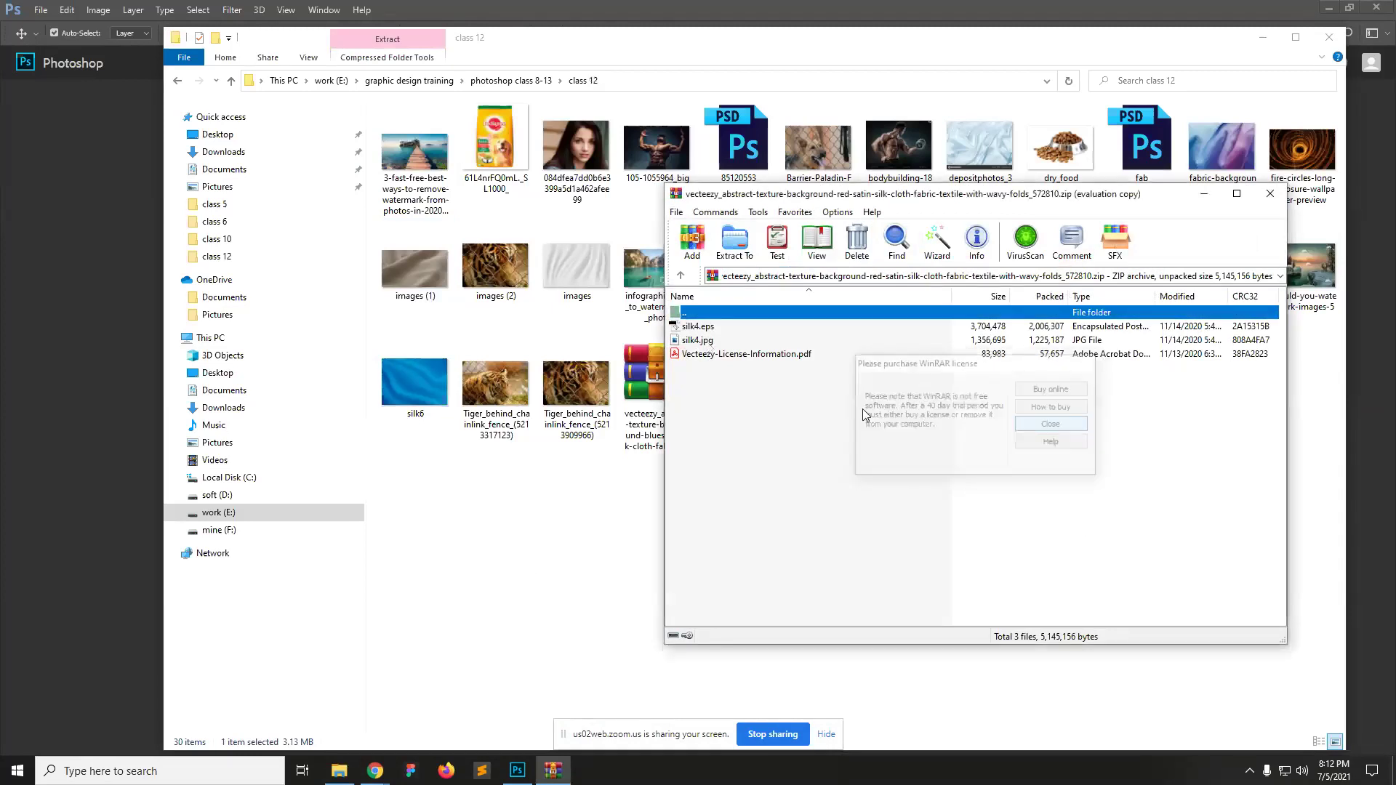
drag(697, 341, 578, 459)
drag(415, 381, 80, 451)
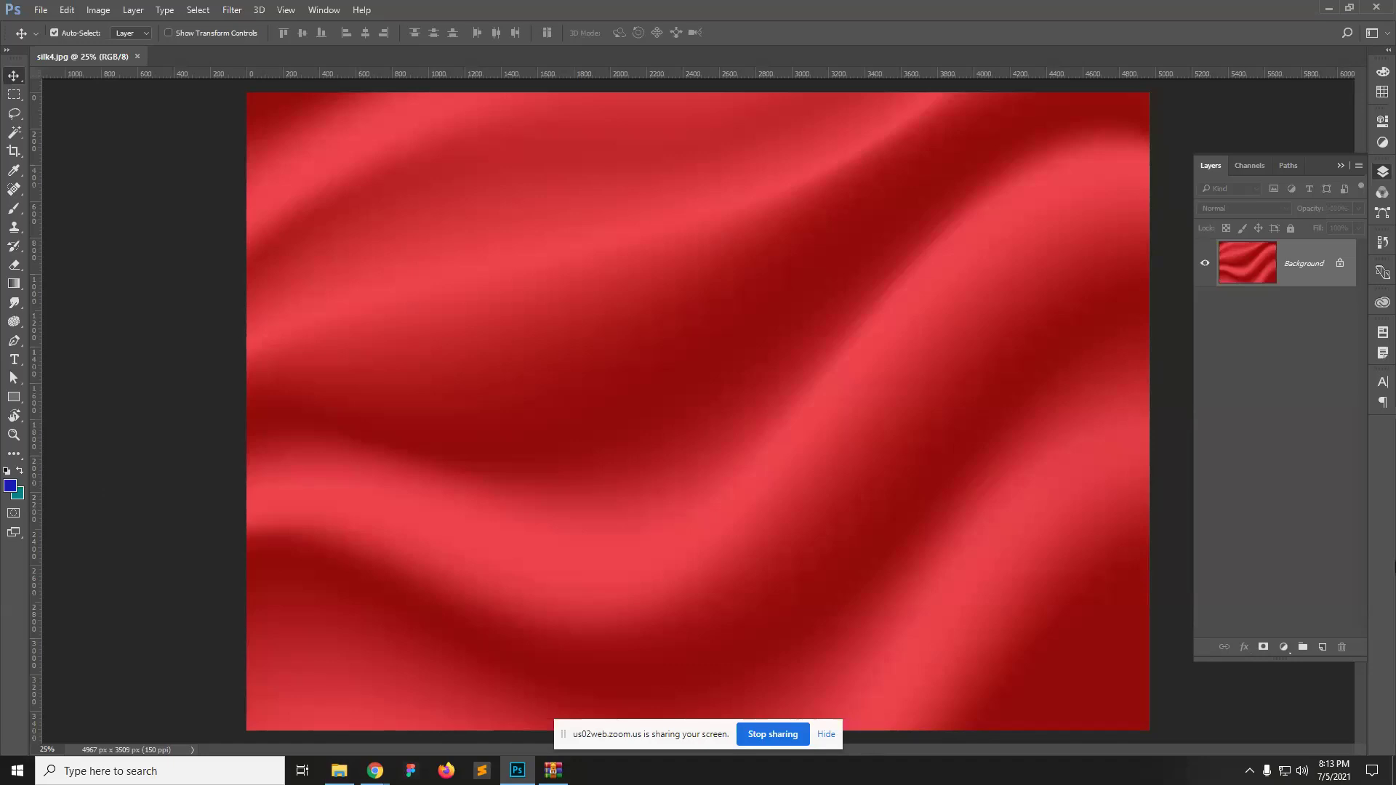
right_click(553, 770)
click(580, 742)
Step: Add the text "GRAPHIC" in 72 pt Impact on the upper part of the red silk image
click(13, 360)
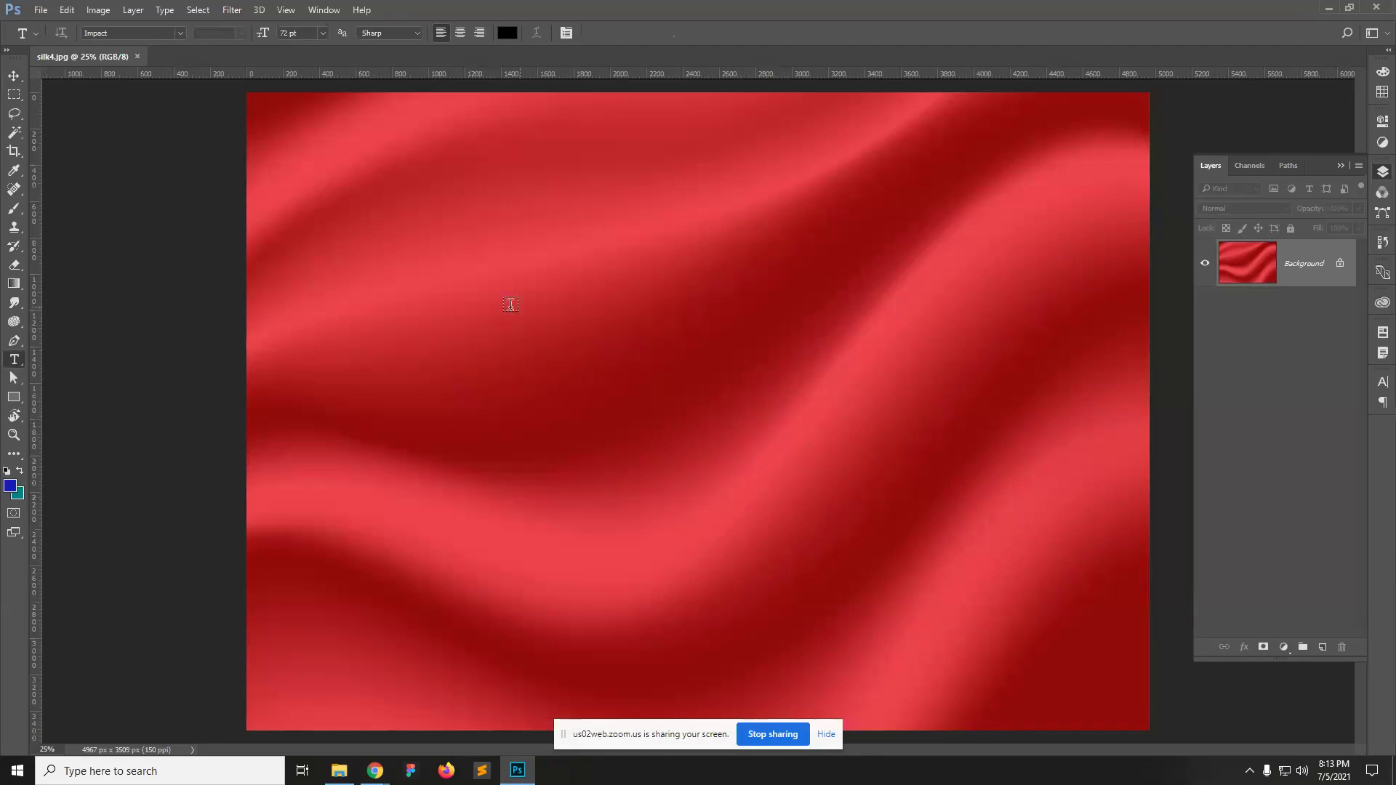
click(484, 301)
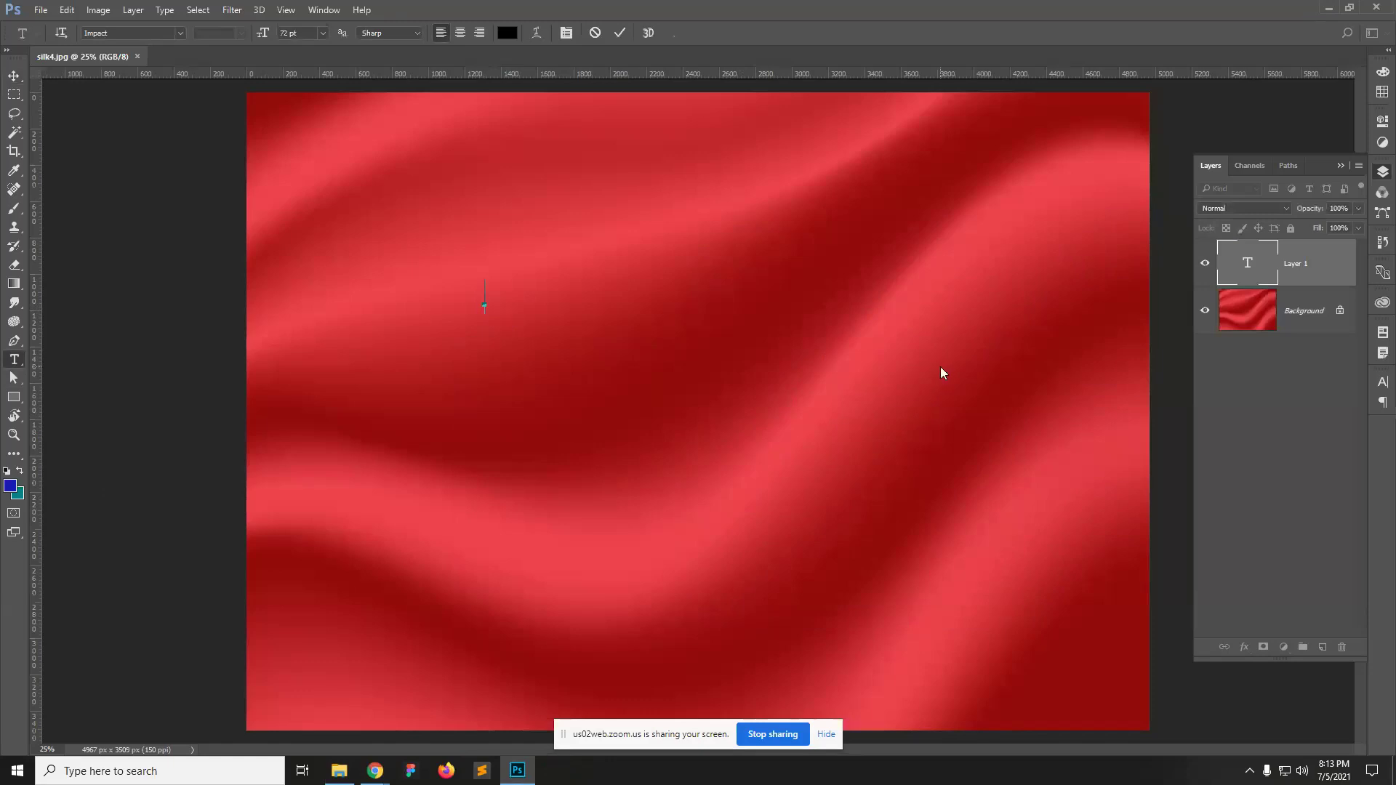
text(Gr5a)
key(BackSpace)
key(BackSpace)
key(BackSpace)
text(RAPHIC)
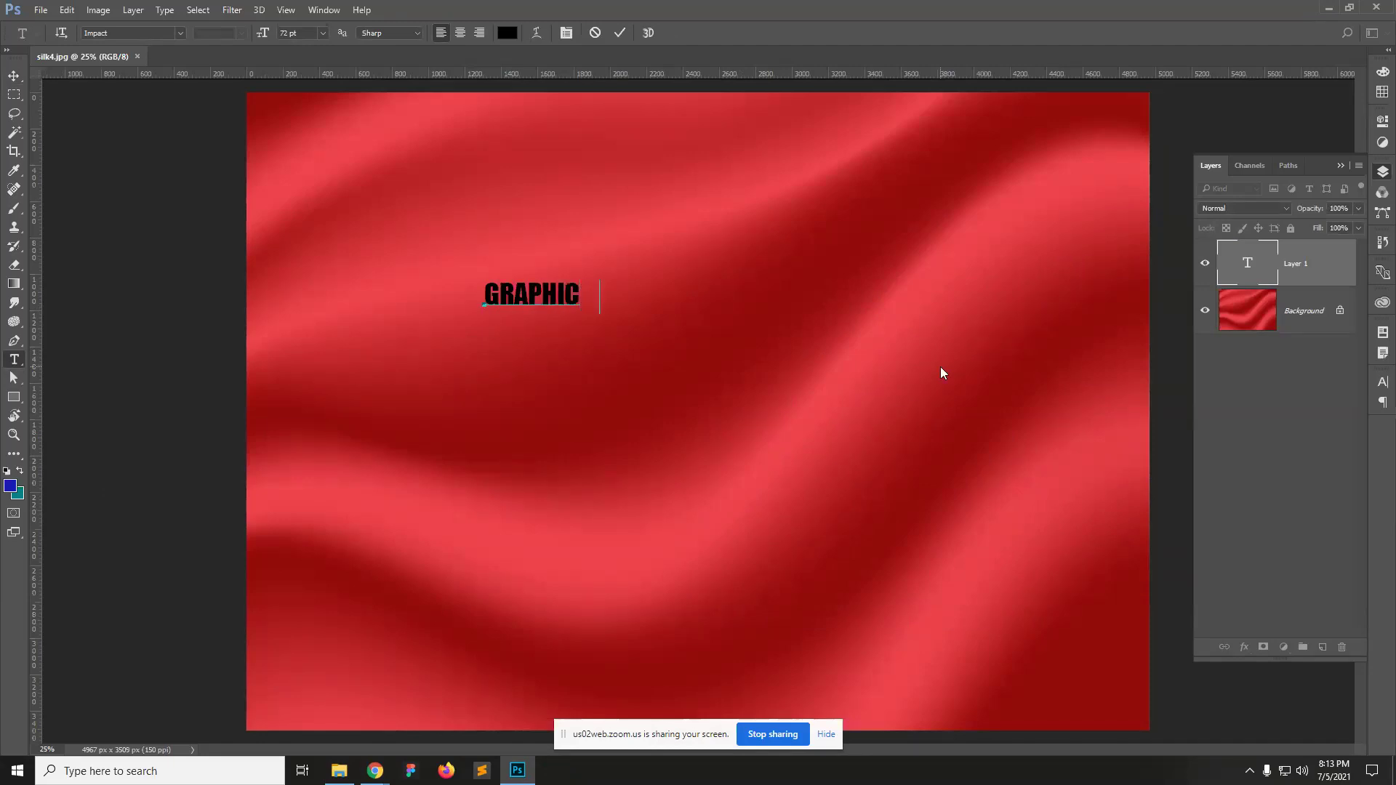
Step: Add the word "DESIGN" on a second line below GRAPHIC, and delete that line again
text( DESIOGN)
key(Delete)
key(Delete)
key(BackSpace)
text(DESIGN)
key(Return)
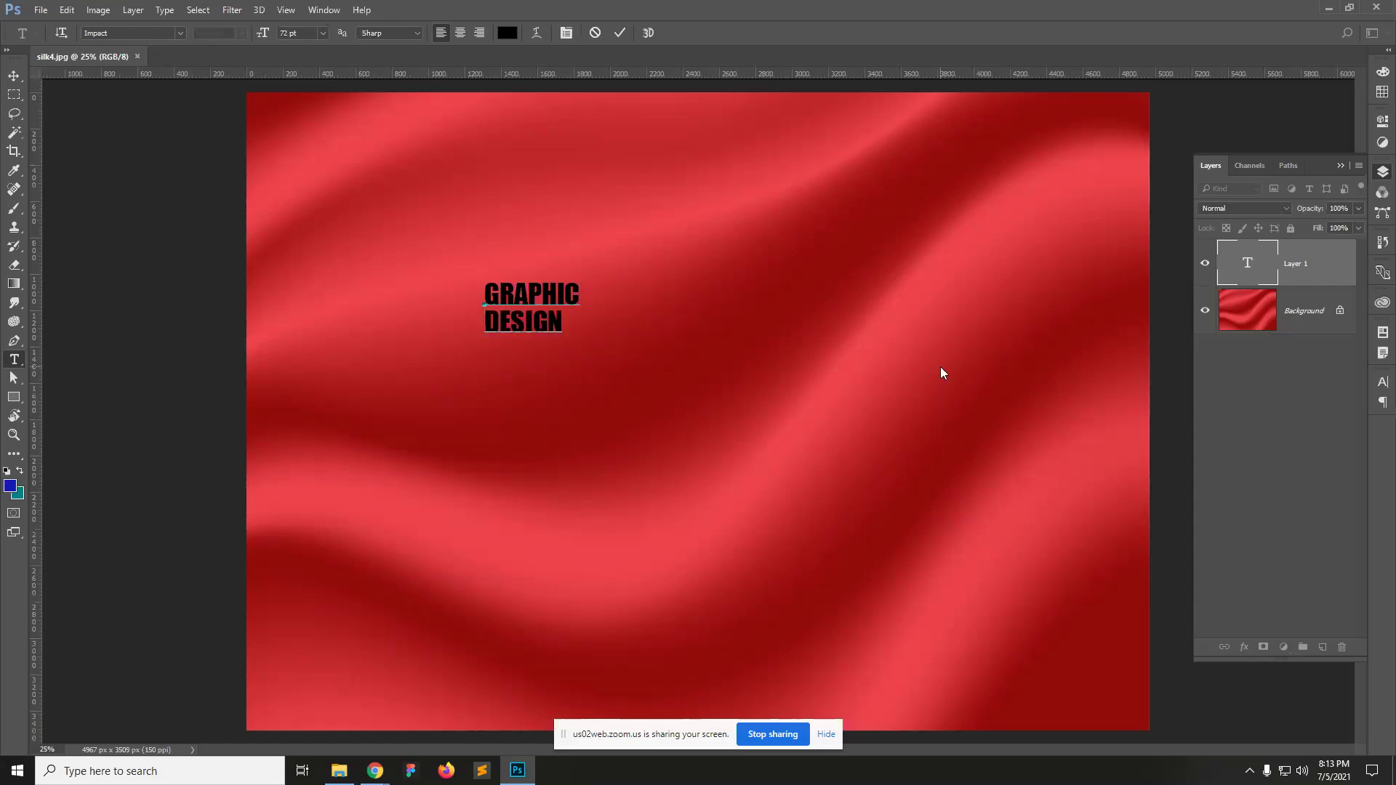
key(shift+End)
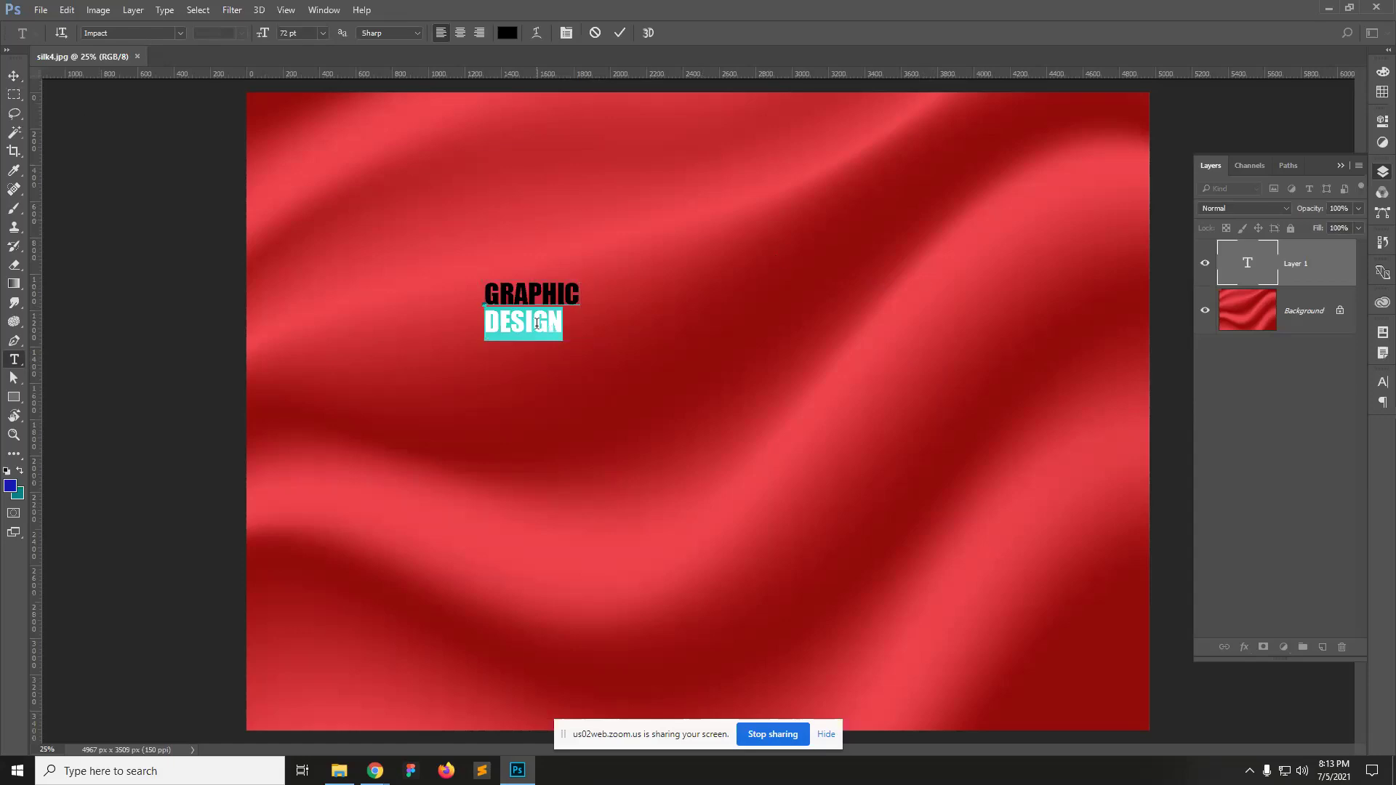
key(BackSpace)
key(BackSpace)
Step: Commit the GRAPHIC text and duplicate its layer
key(ctrl+Return)
drag(1329, 273, 1321, 647)
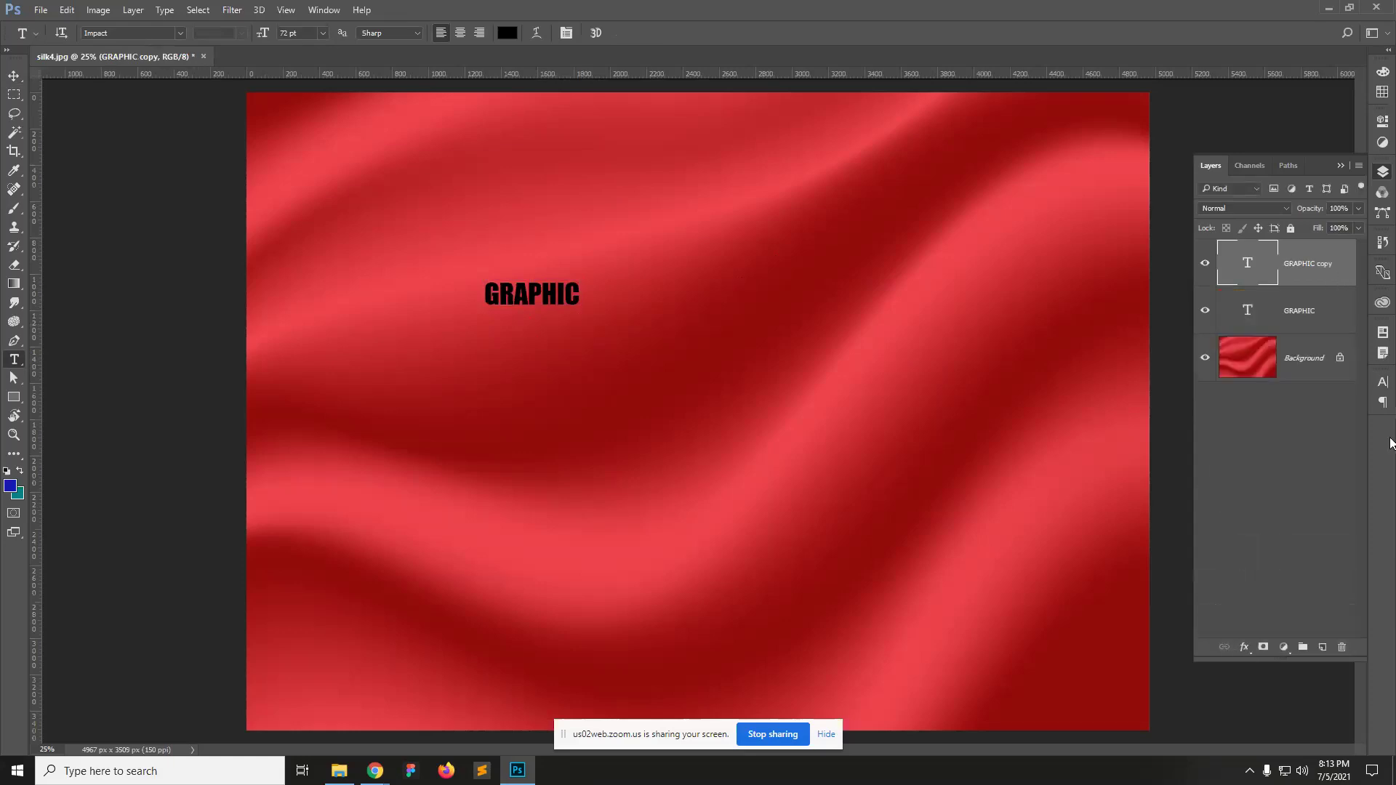
Step: Change the duplicated GRAPHIC text to "DESIGN" and move it directly below the word GRAPHIC
double_click(1260, 255)
text(DESIGN)
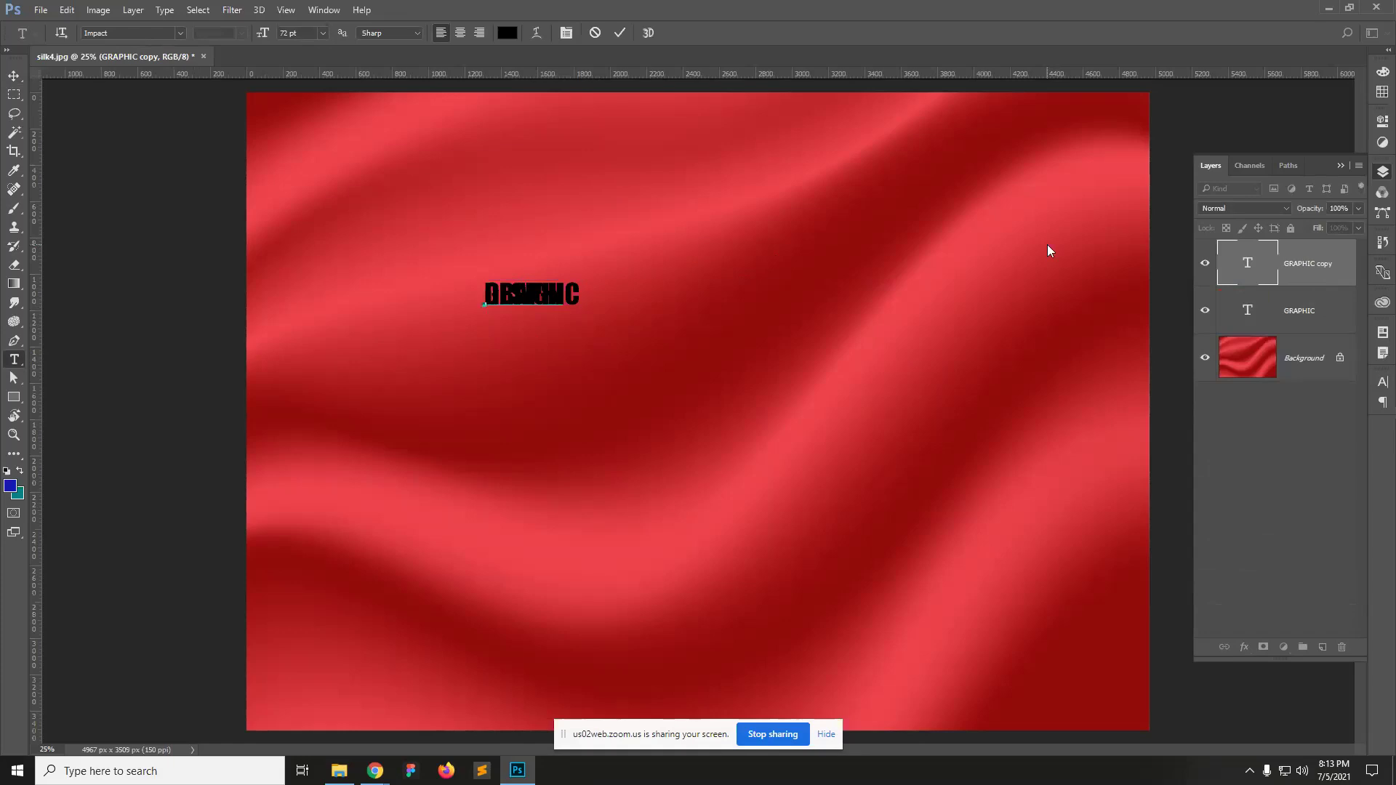
key(ctrl+Return)
key(v)
key(shift+Down)
key(shift+Down)
key(shift+Down)
key(shift+Down)
key(shift+Down)
key(shift+Down)
key(shift+Down)
key(shift+Down)
key(shift+Down)
key(shift+Down)
key(shift+Down)
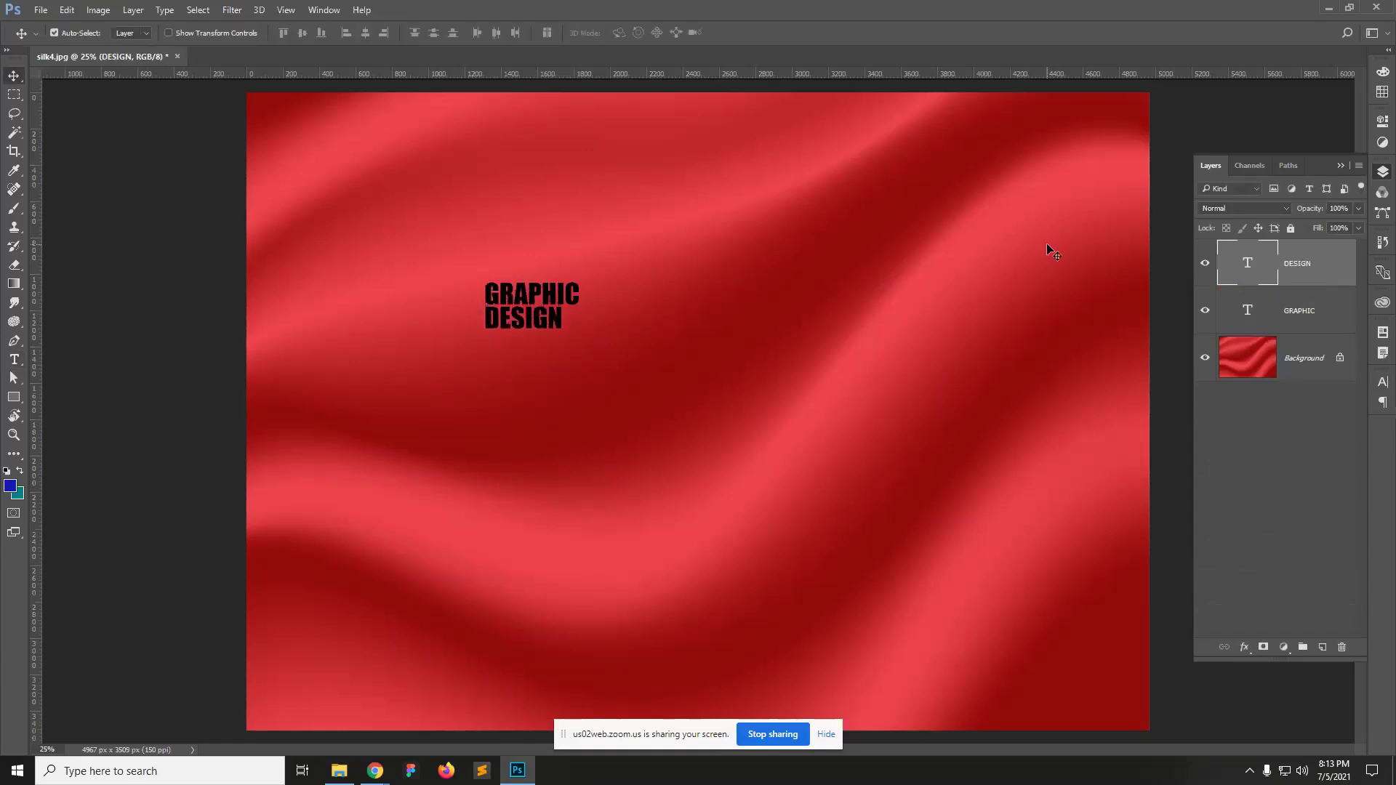
Step: Scale the DESIGN text up proportionally until it is as wide as the word GRAPHIC
key(ctrl+t)
scroll(550, 323, up, 1)
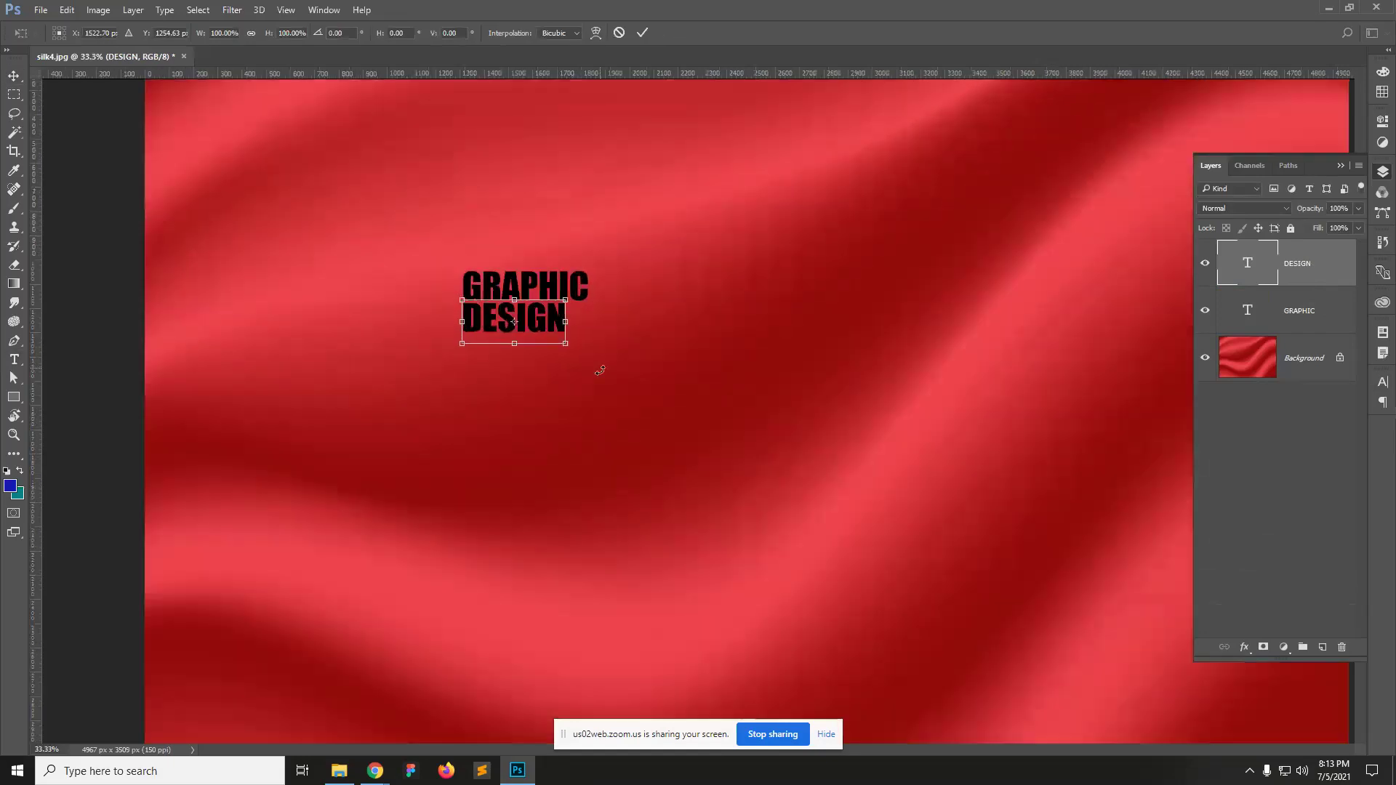
drag(565, 344, 591, 358)
double_click(557, 335)
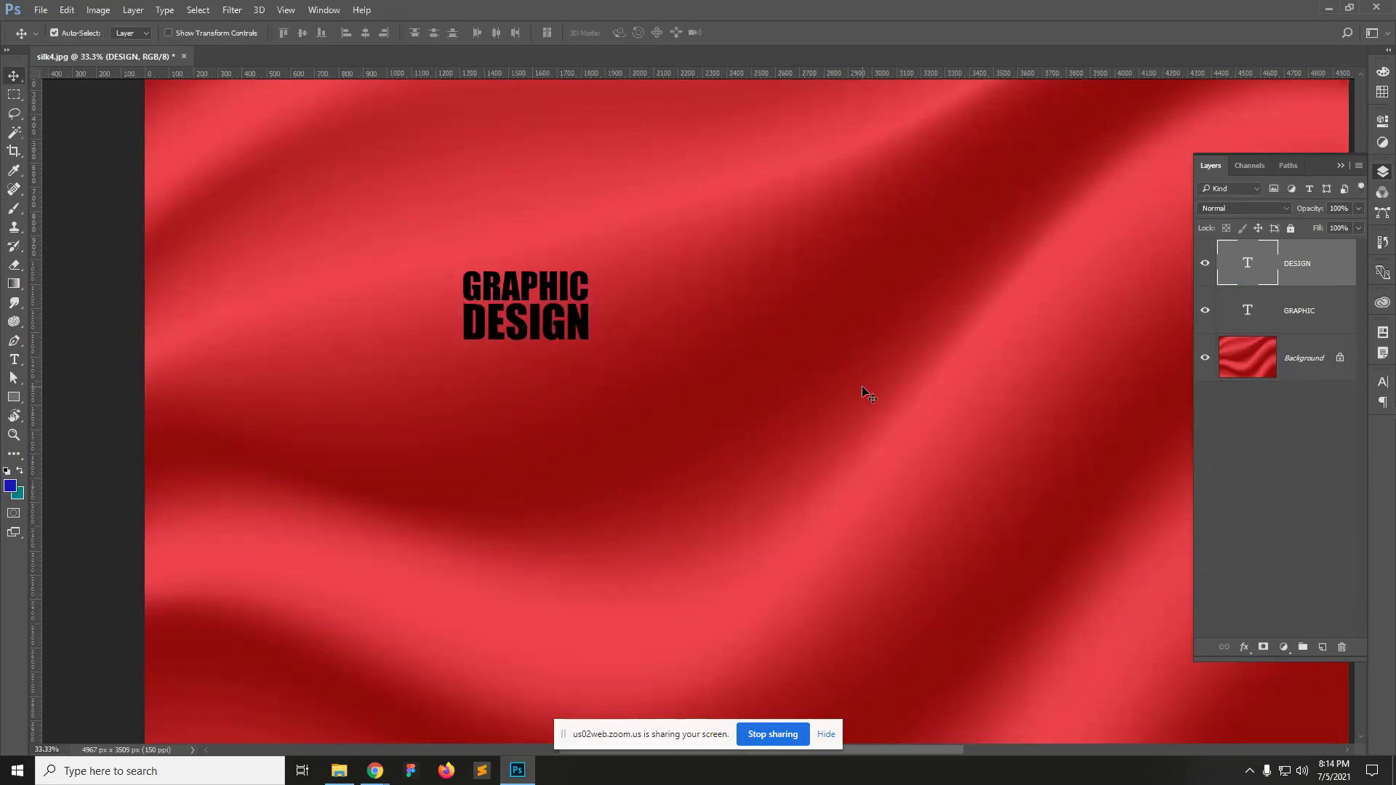
Step: Scale the GRAPHIC and DESIGN text layers together to about 732% so they fill most of the silk image
ctrl+click(1312, 310)
ctrl+alt+click(809, 330)
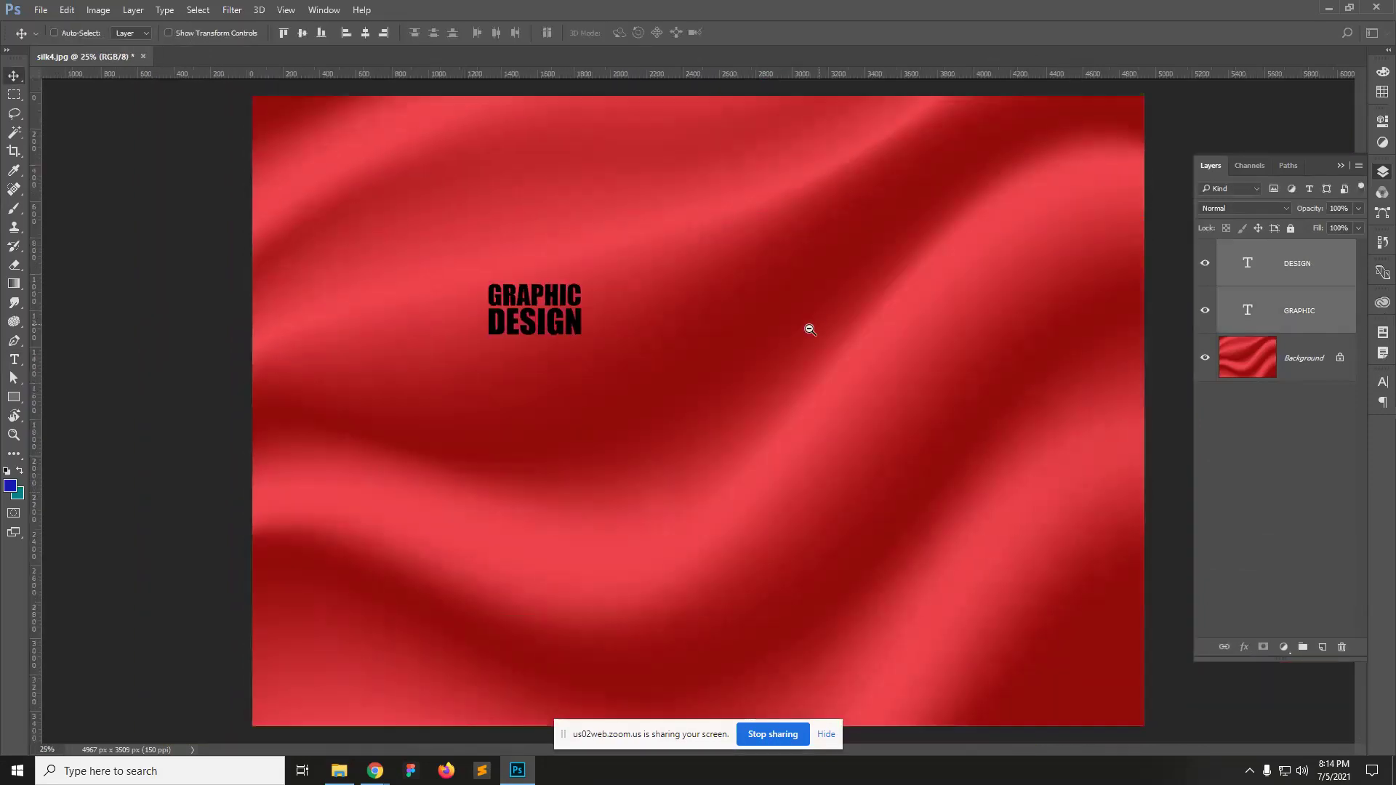
ctrl+alt+click(809, 329)
key(ctrl+t)
drag(620, 361, 963, 547)
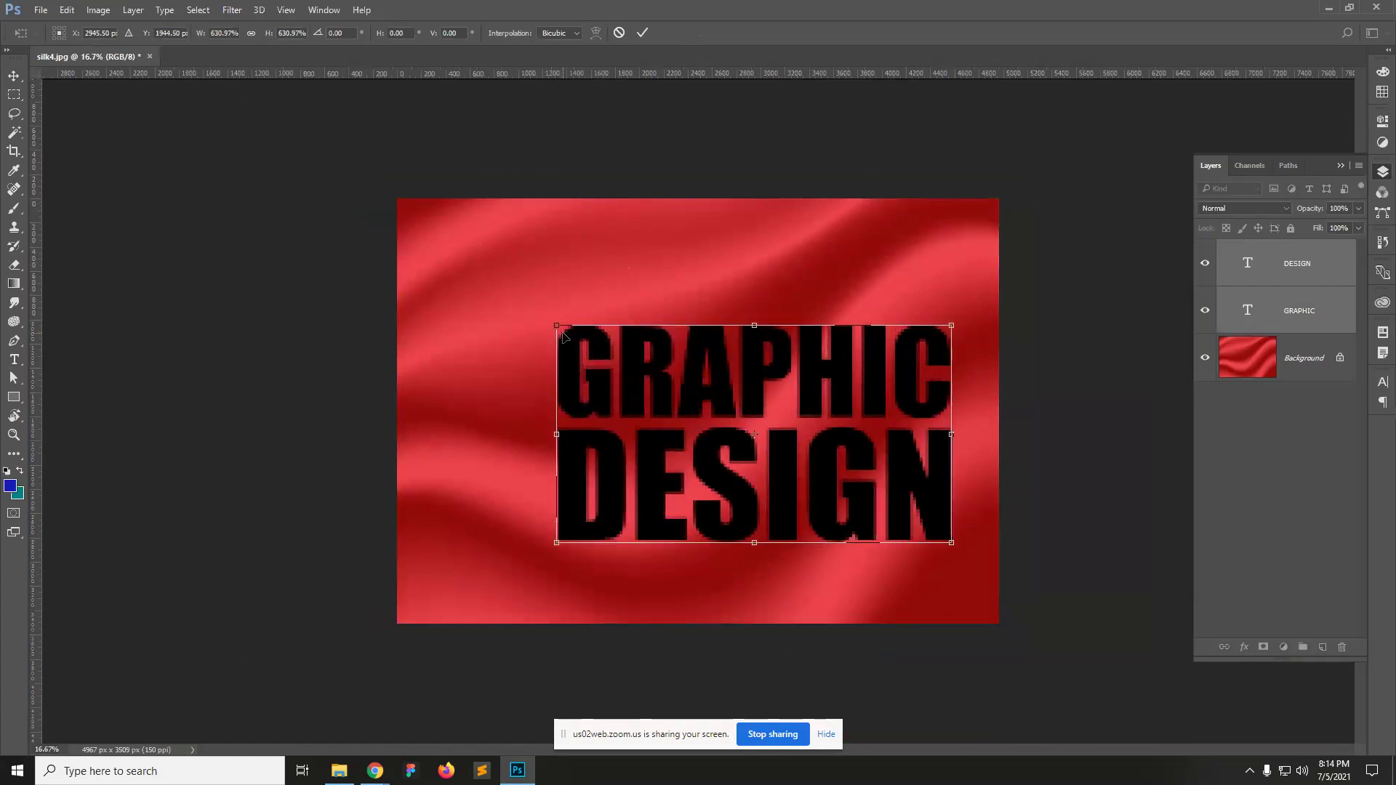
drag(557, 326, 494, 290)
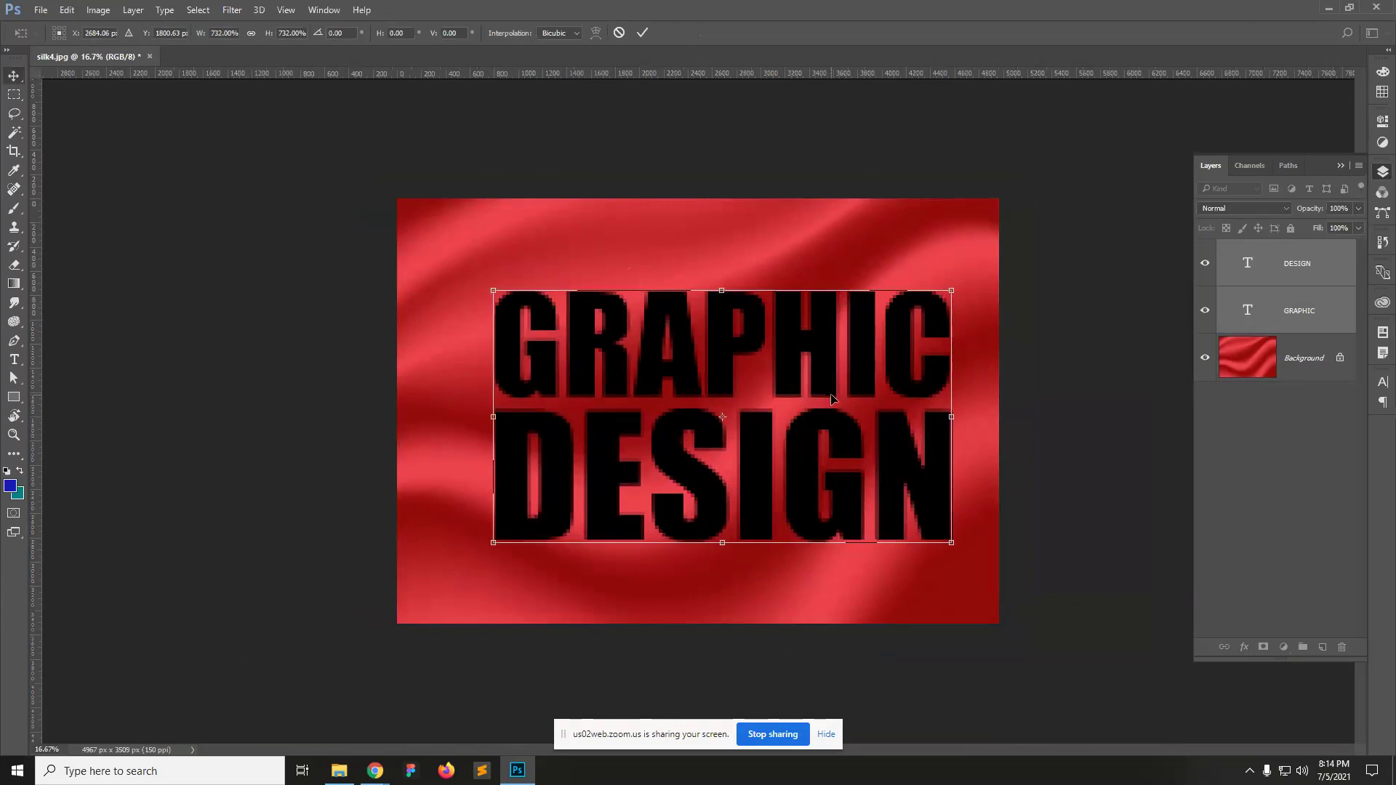
key(Return)
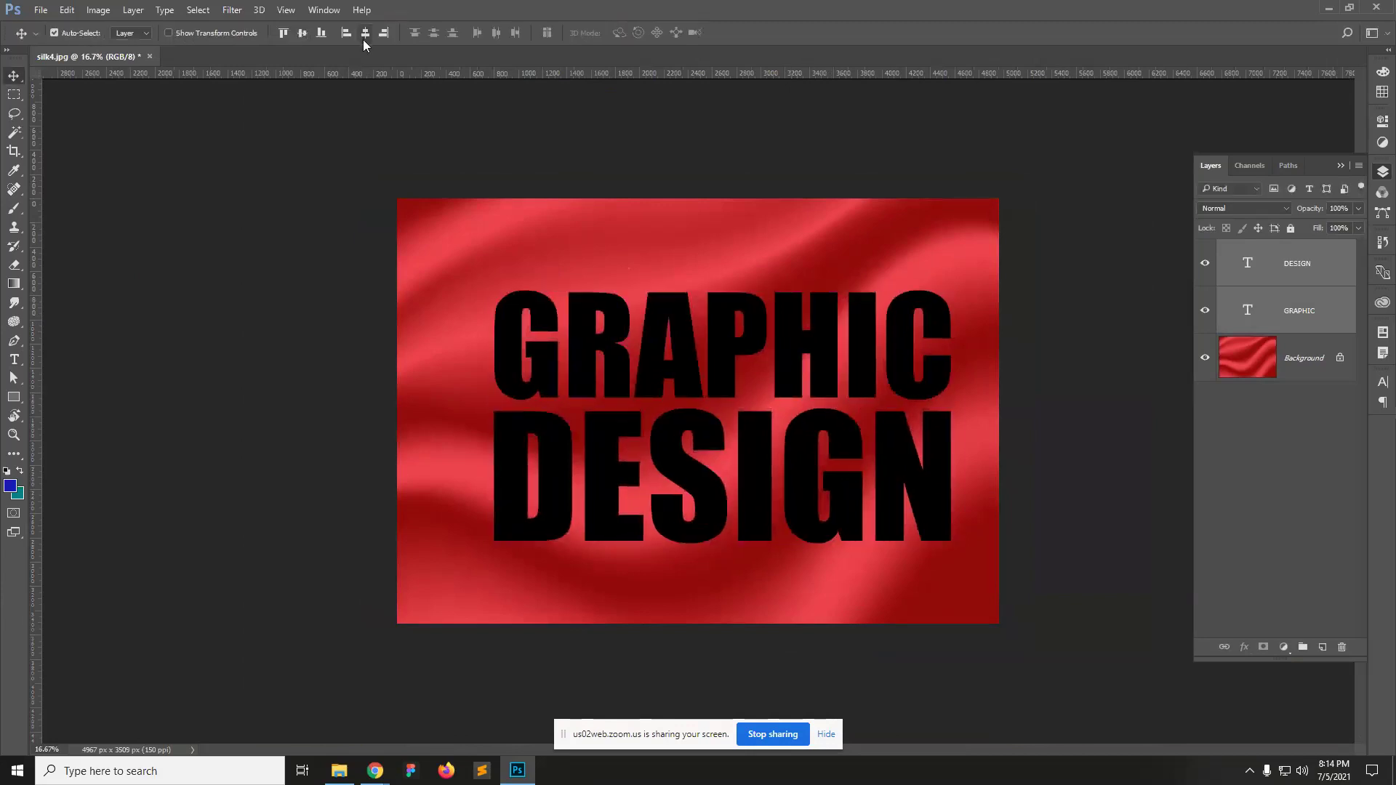
Step: Try centring both text layers horizontally on the full canvas, and undo the alignment and selection
key(ctrl+a)
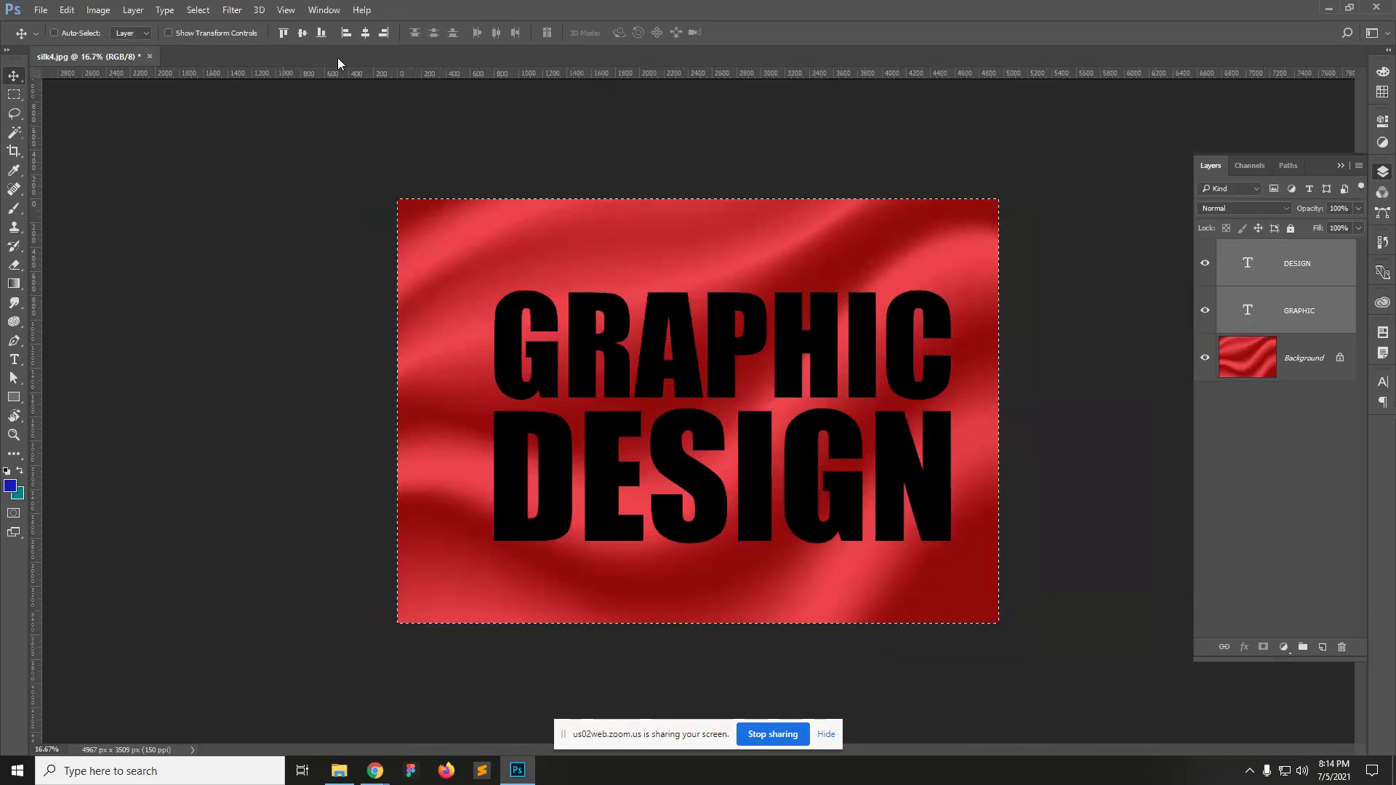
click(365, 33)
key(ctrl+d)
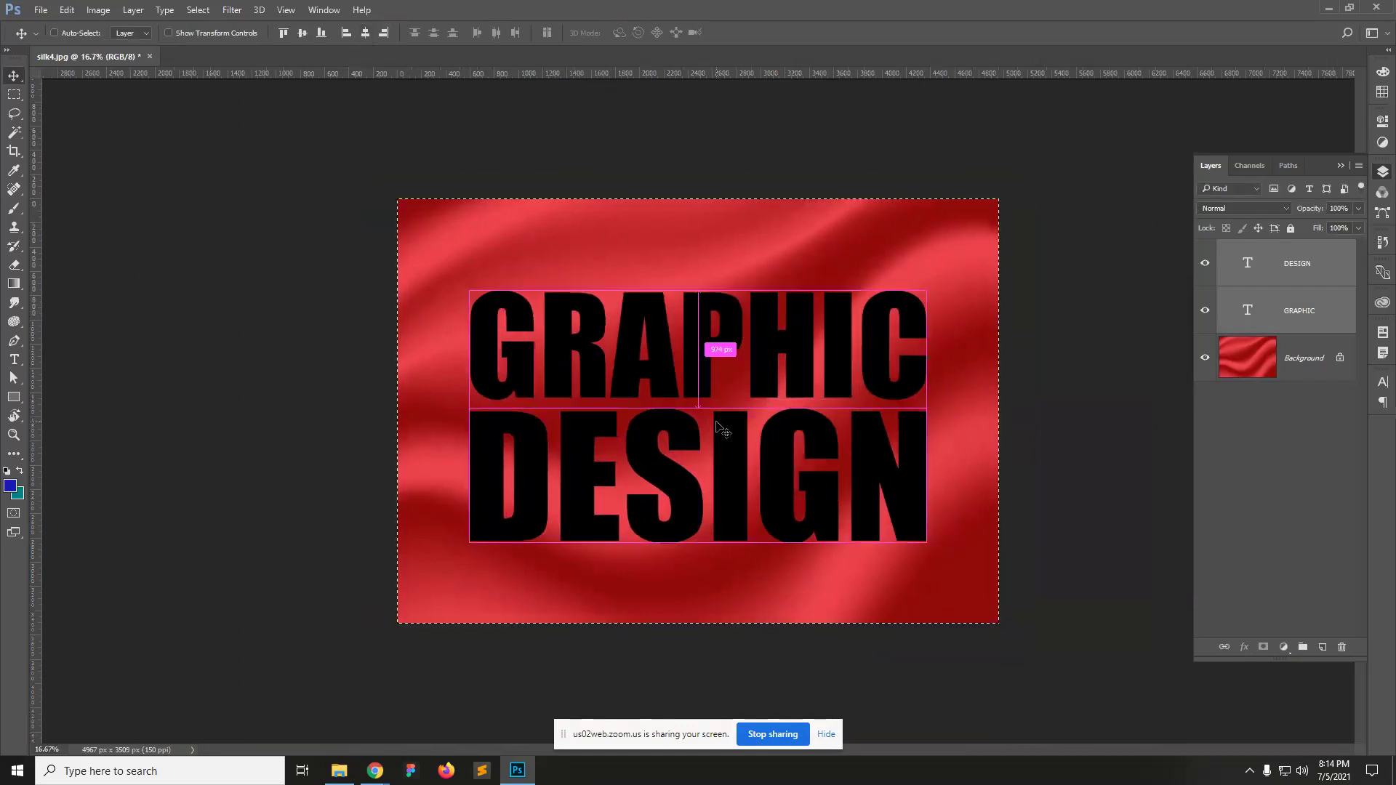
key(ctrl+z)
key(ctrl+z)
key(ctrl+z)
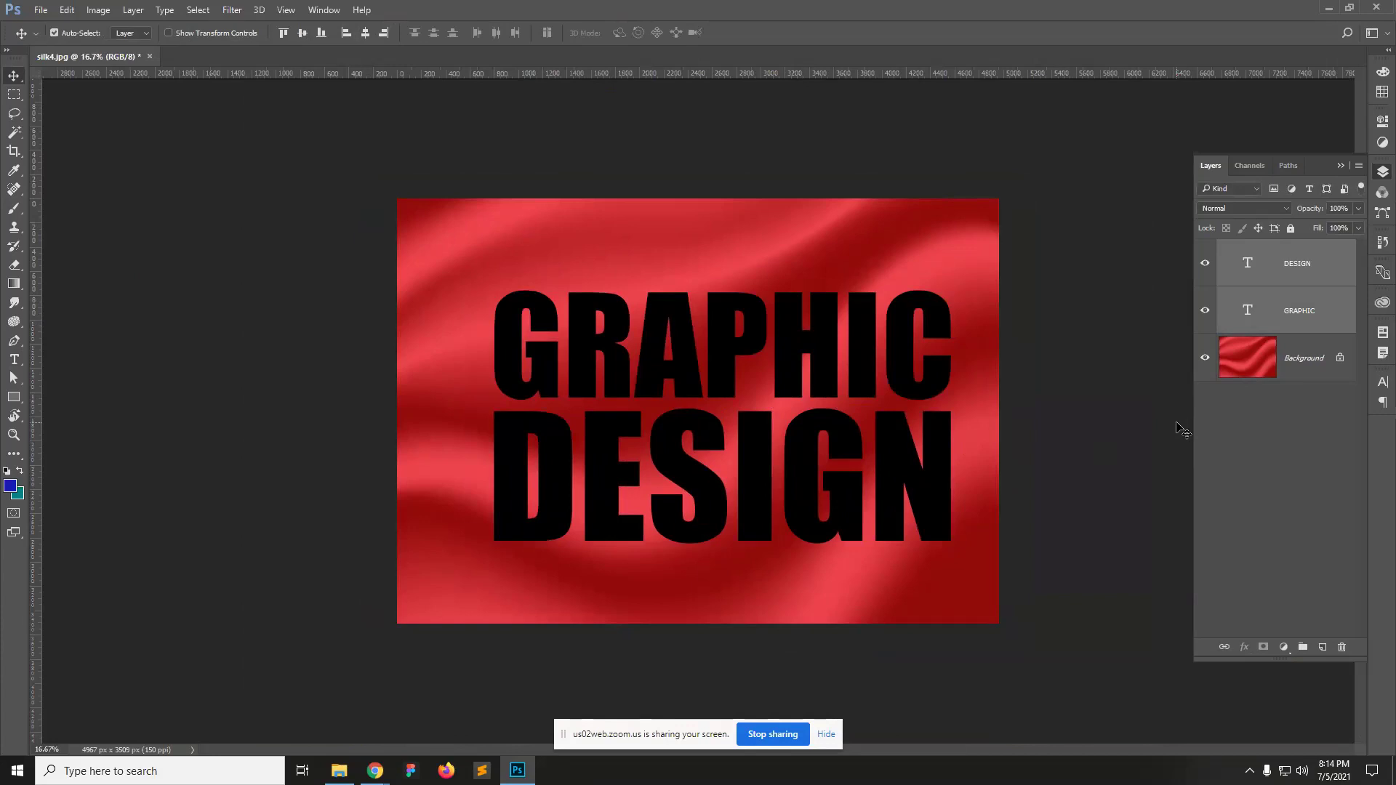
Step: Select the whole canvas, align both text layers to its horizontal centre, and deselect
key(ctrl+a)
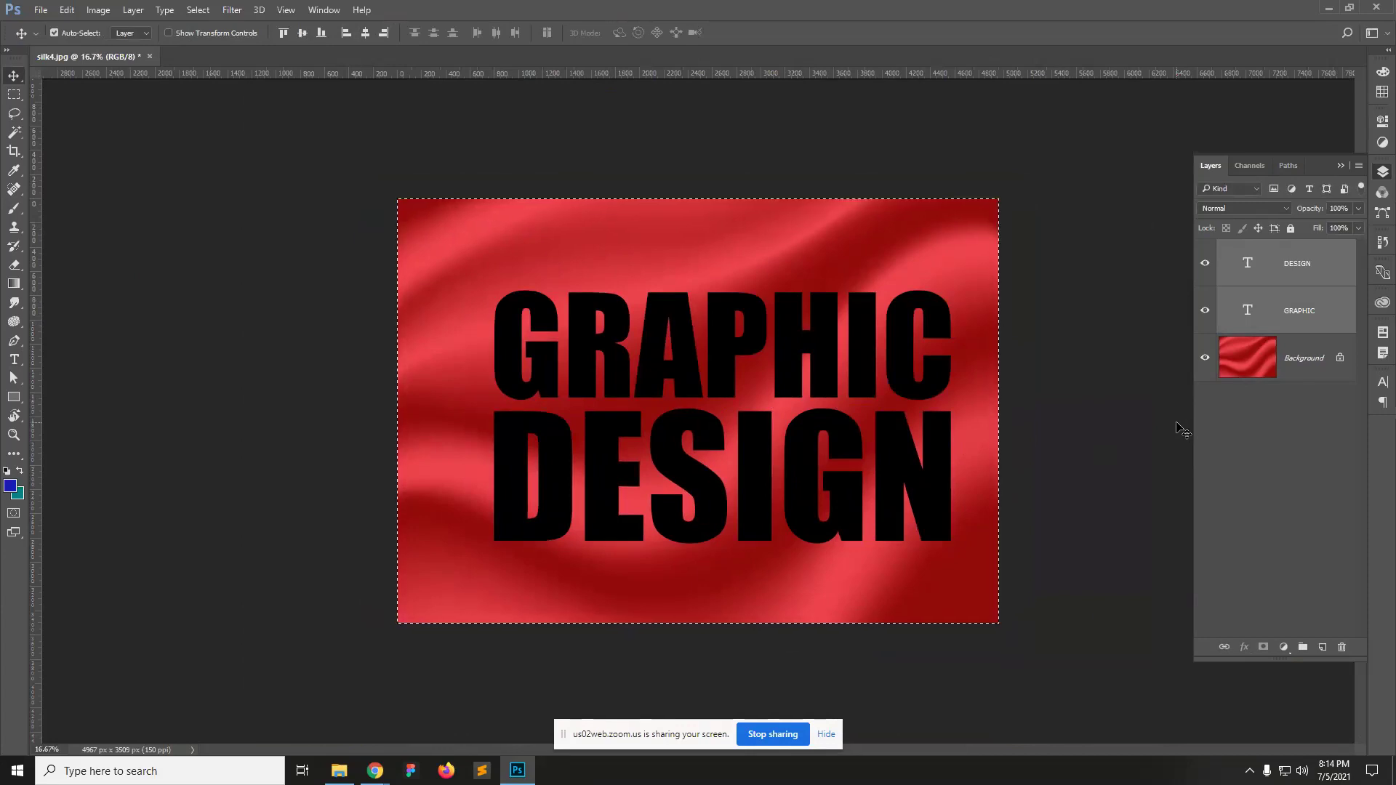
click(364, 36)
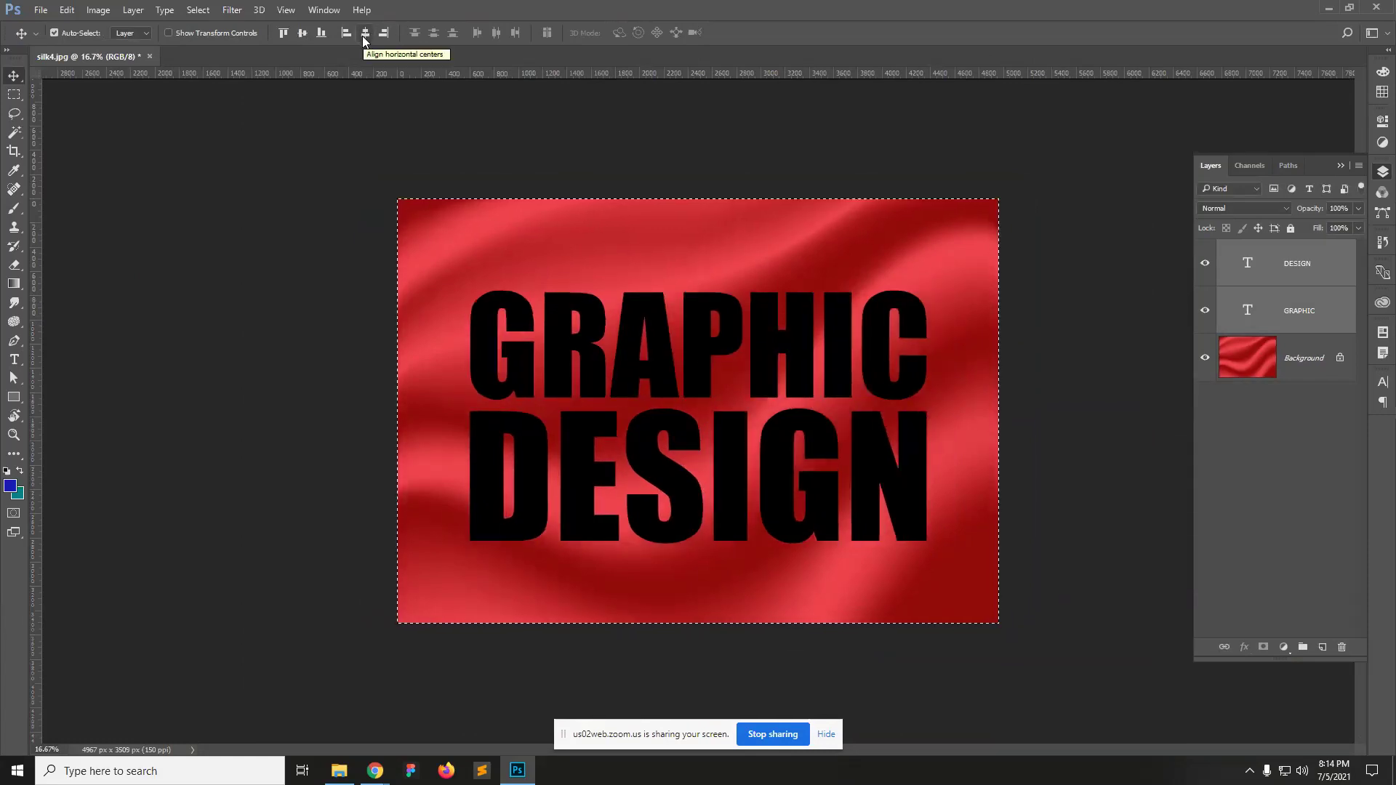
key(ctrl)
key(ctrl+d)
Step: Draw a thin rectangular selection above GRAPHIC reaching the image's right edge, and align both text layers to its horizontal centre
click(13, 94)
drag(713, 241, 1061, 275)
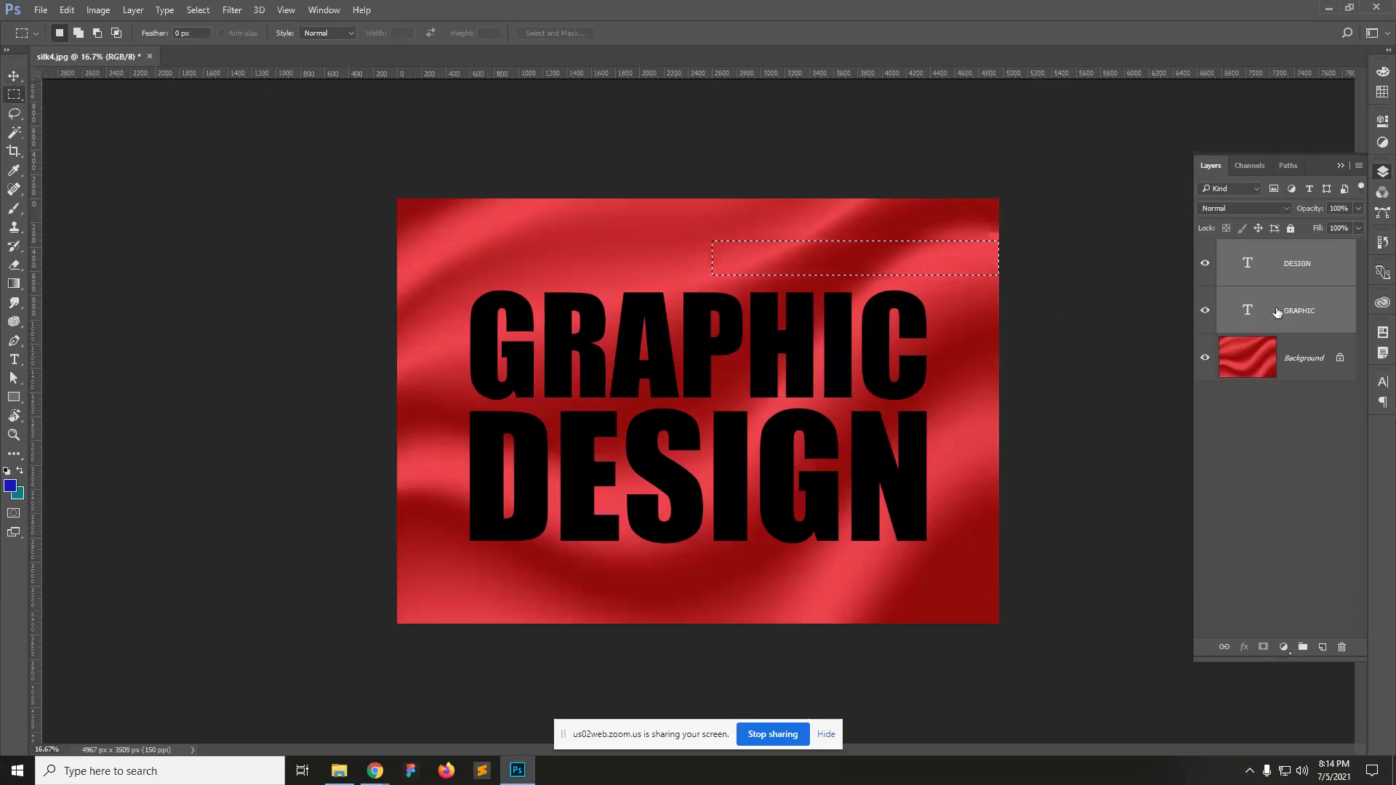
key(v)
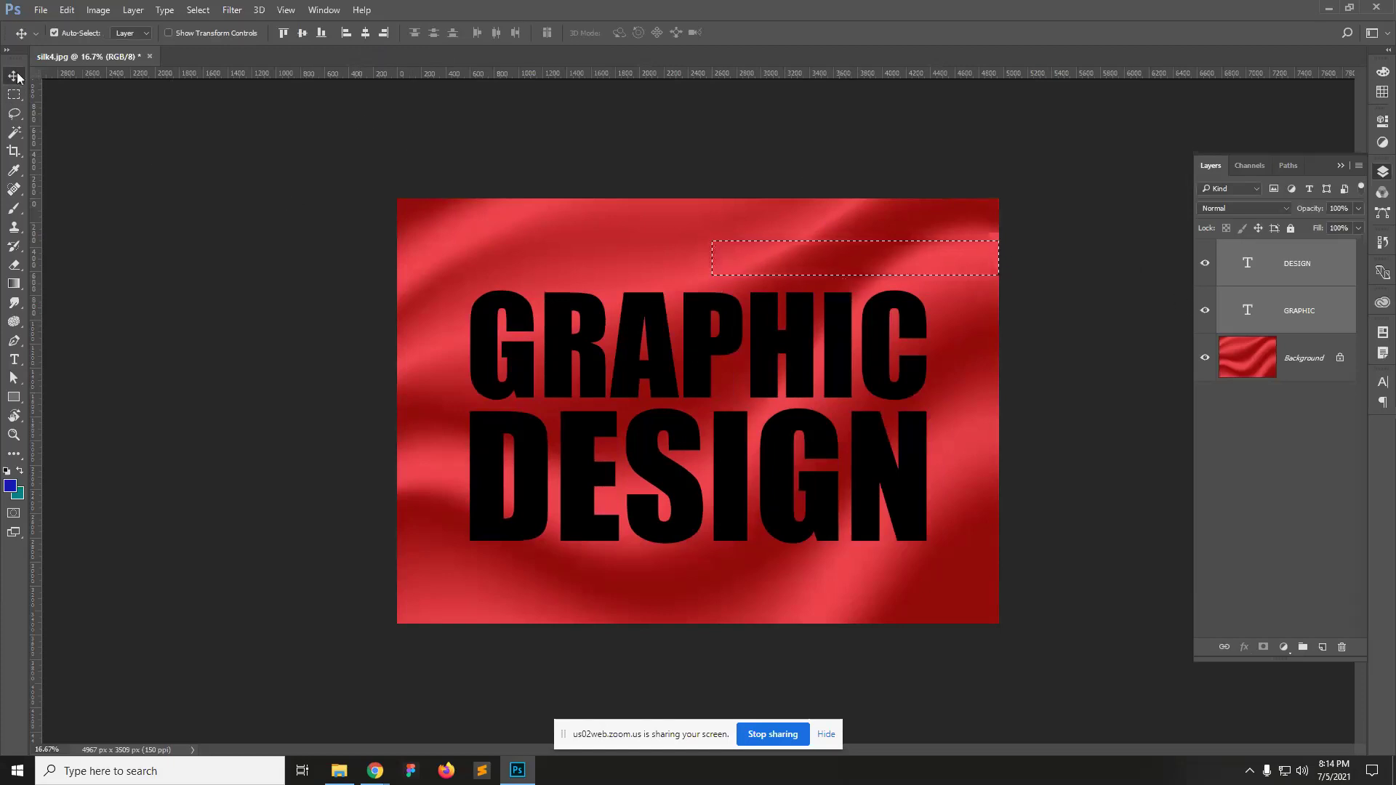
click(366, 34)
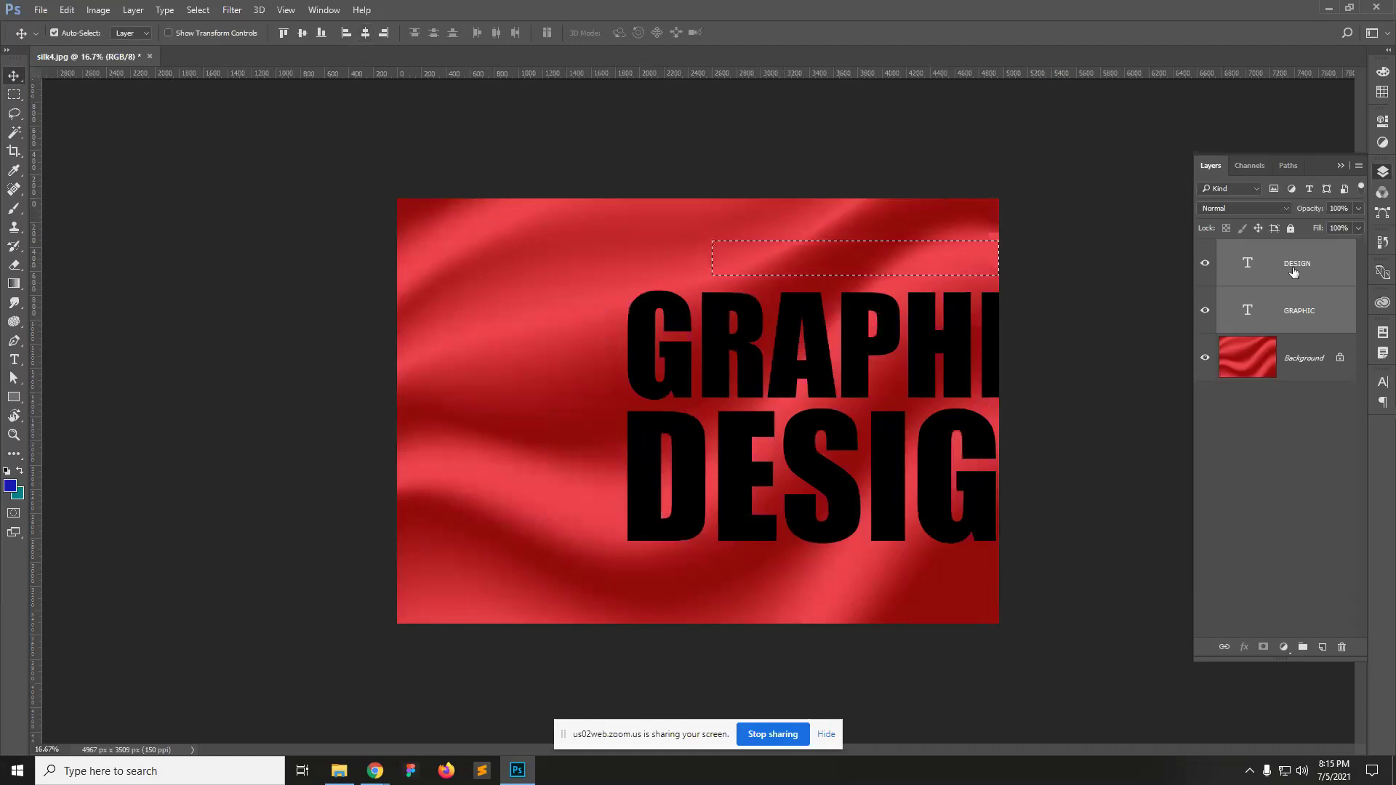
Step: Load the Background layer's outline as a selection, centre both text layers horizontally within it, and clear the selection
ctrl+click(1250, 360)
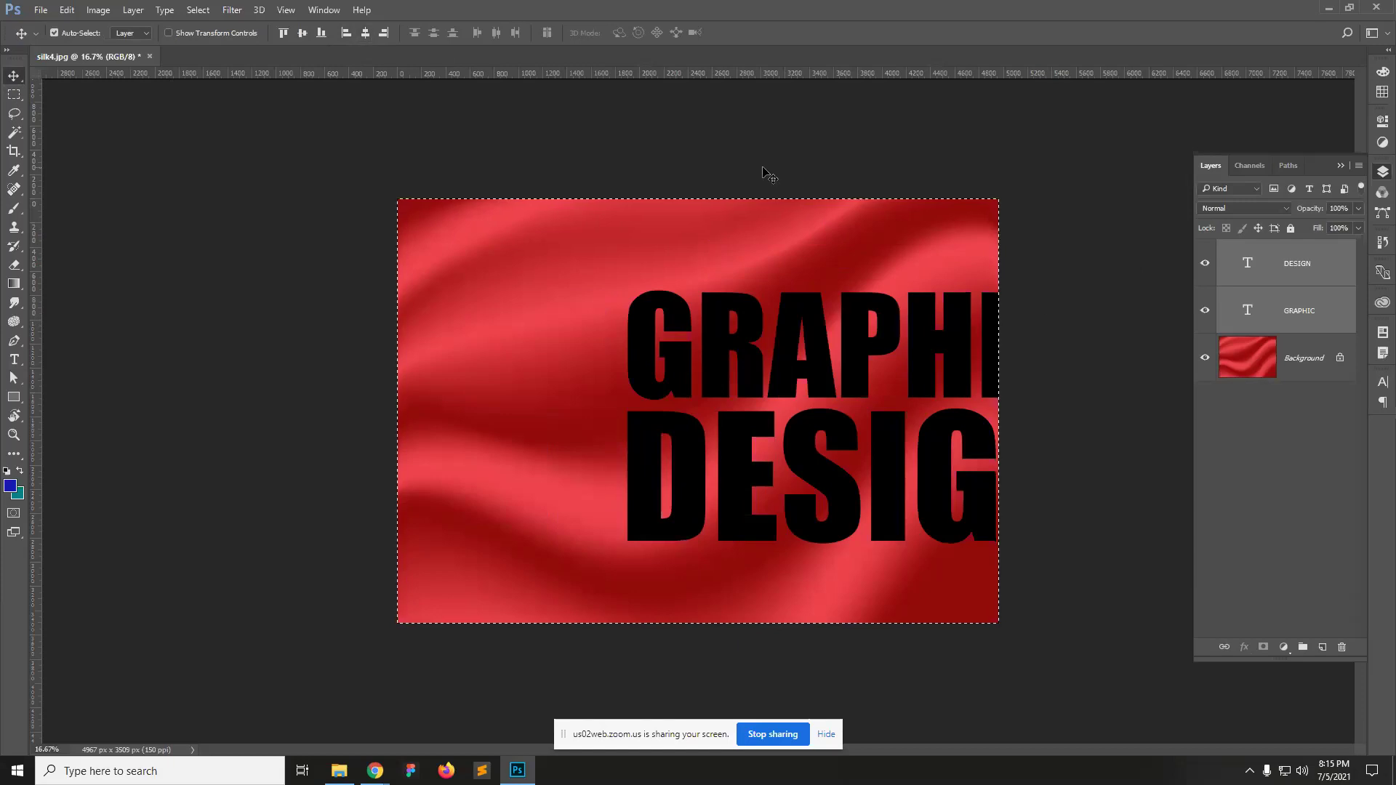
click(366, 33)
key(ctrl+d)
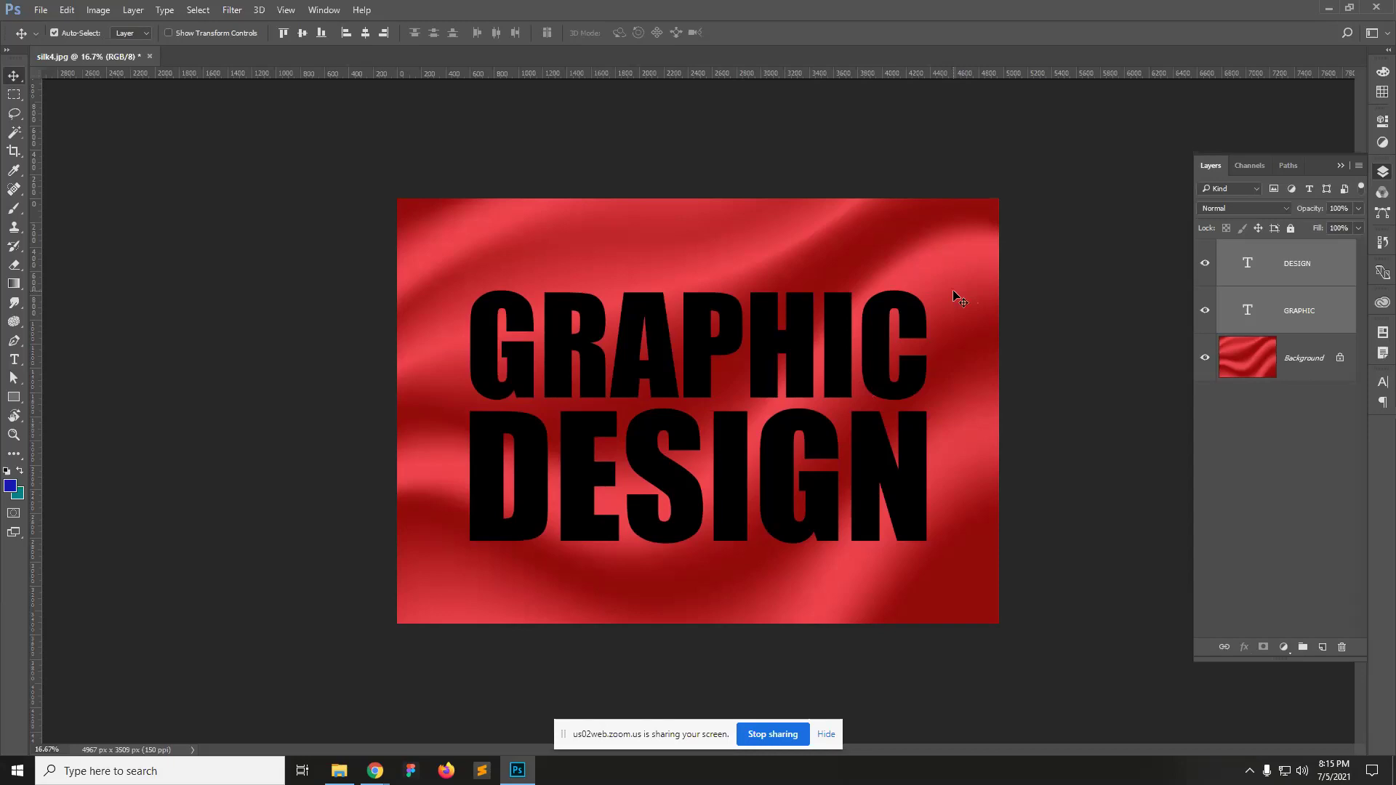
key(t)
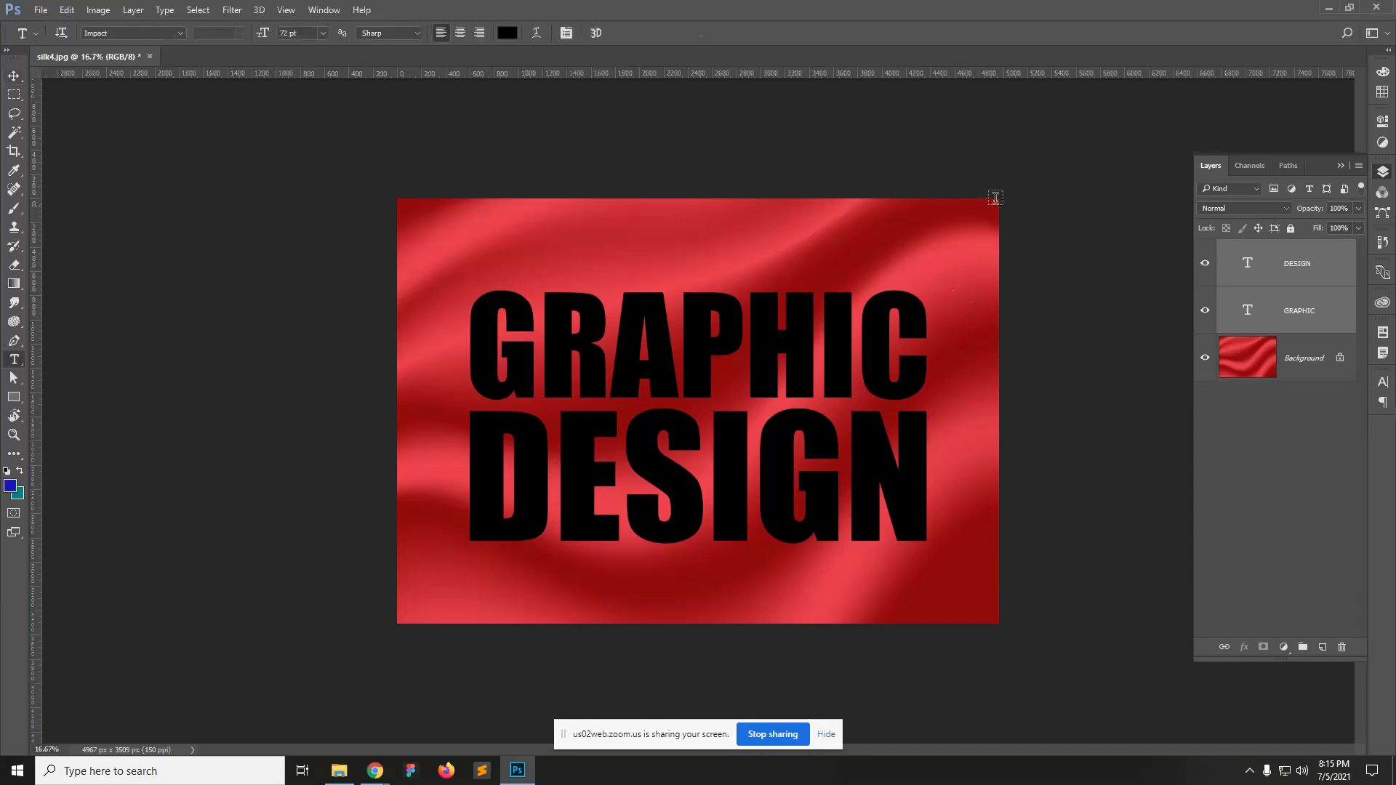
click(508, 33)
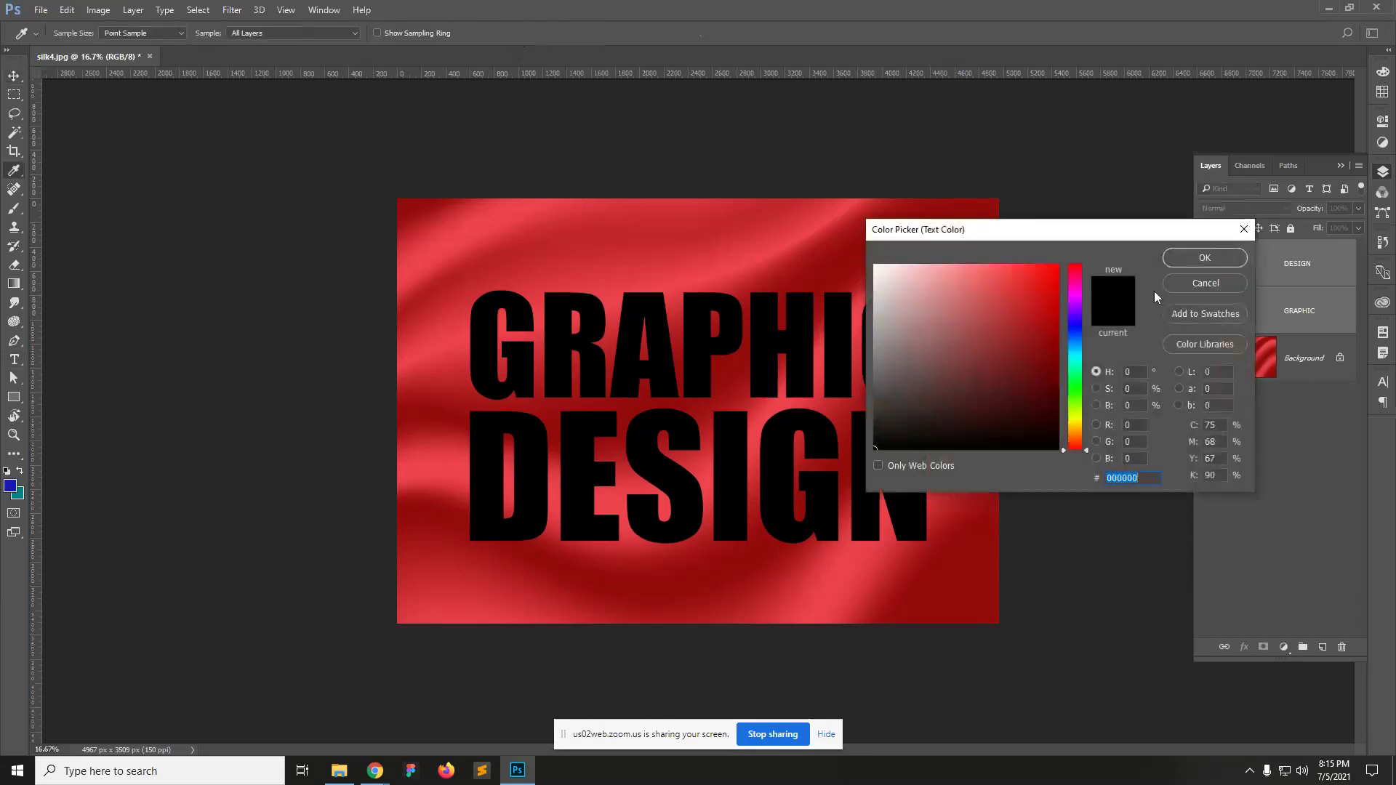
click(1204, 282)
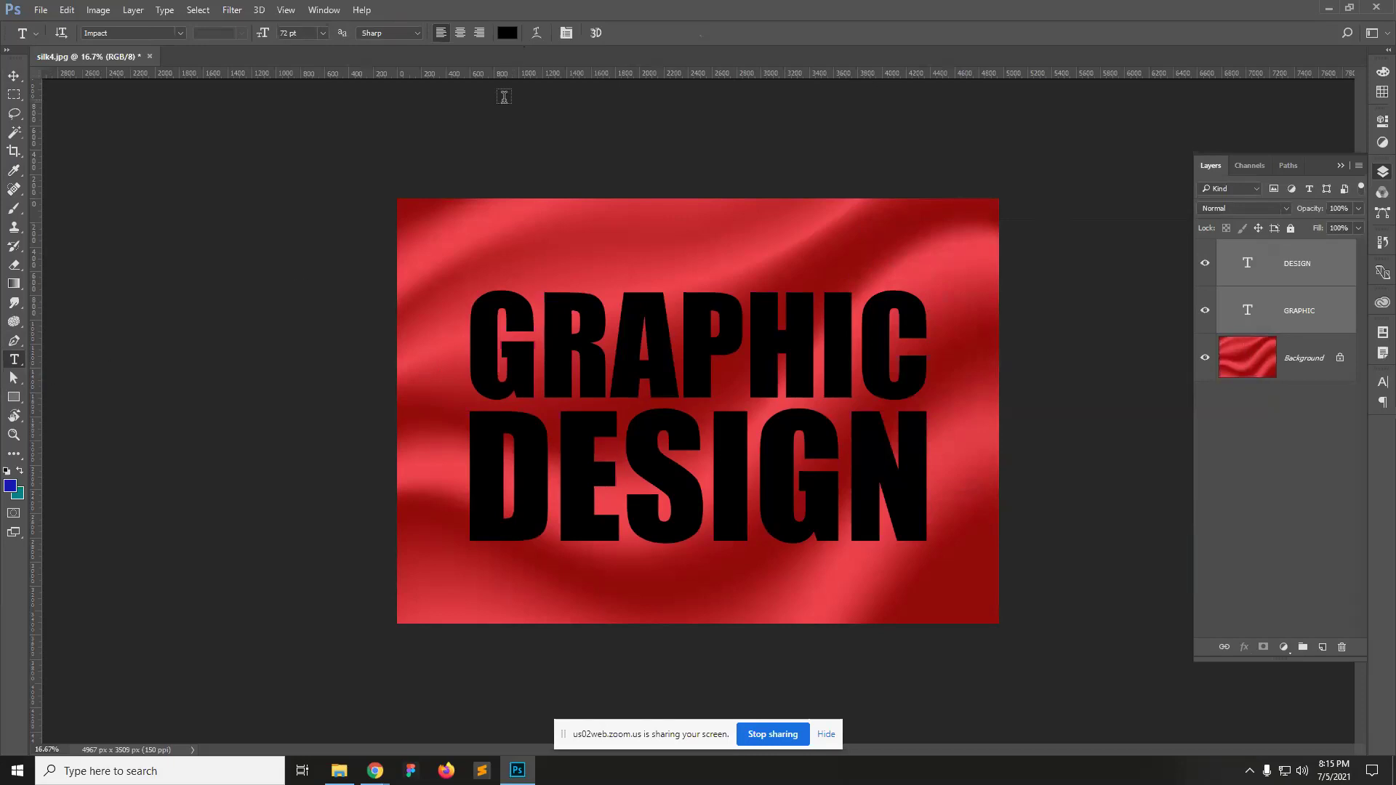
Step: Recolour both the GRAPHIC and DESIGN text layers to golden yellow ffc600
click(508, 34)
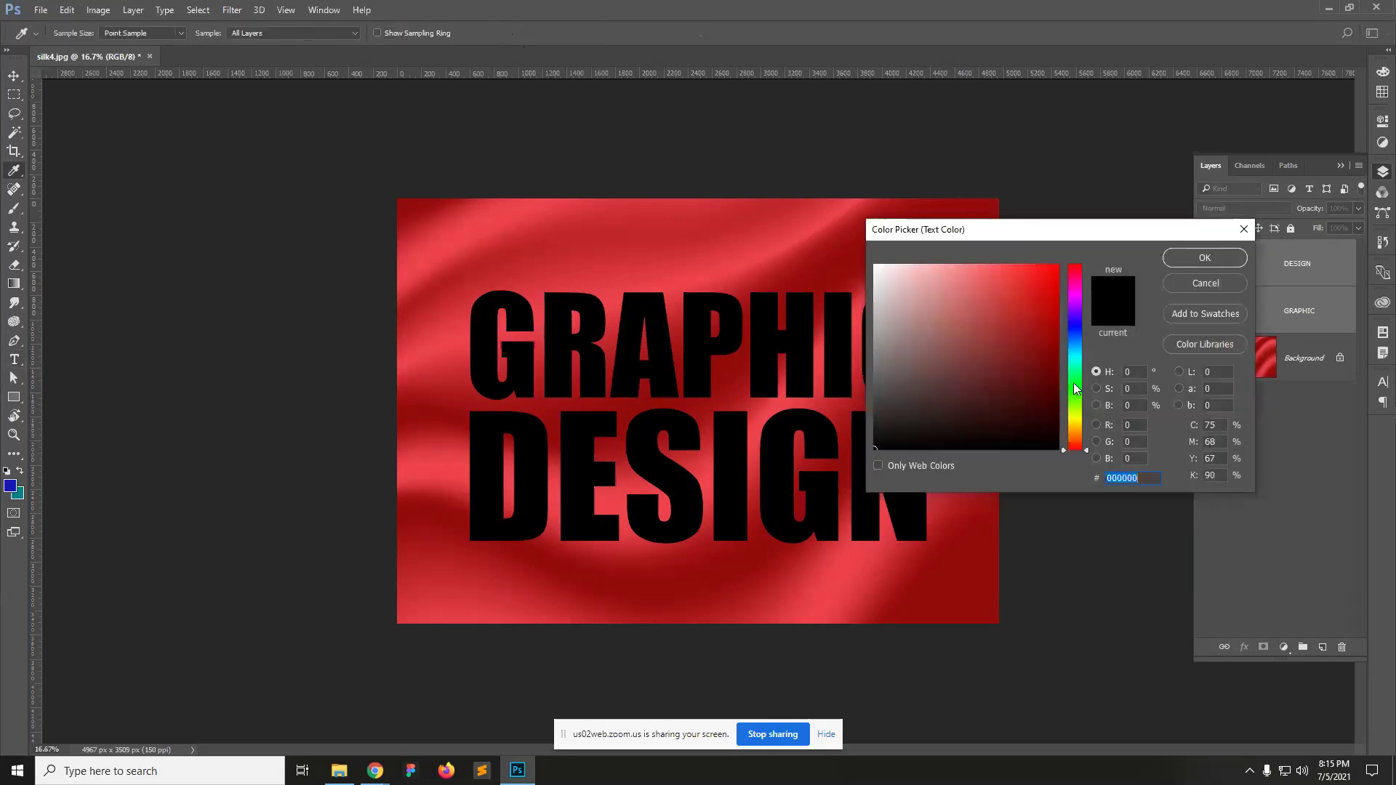
click(1080, 406)
drag(1081, 406, 1079, 425)
drag(1055, 291, 1084, 224)
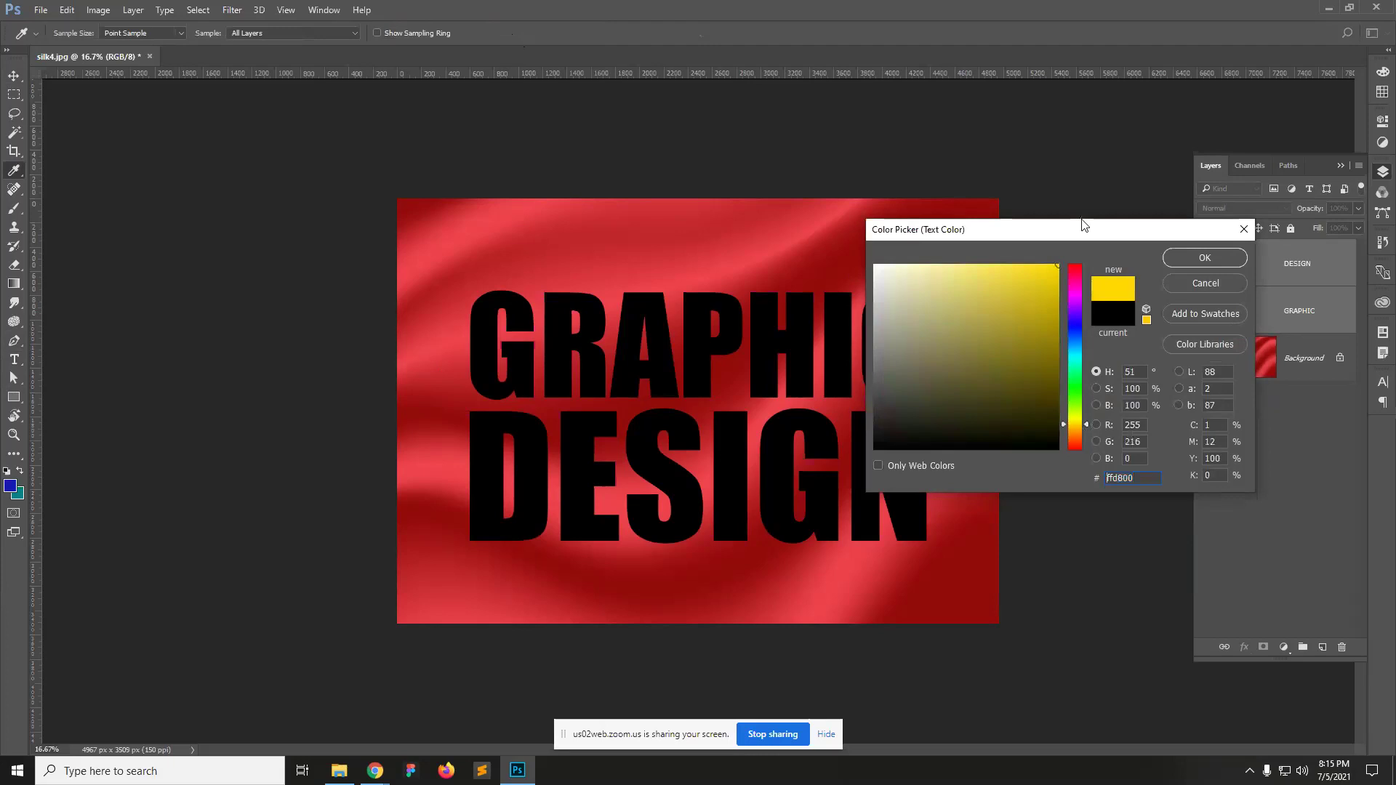
click(1196, 259)
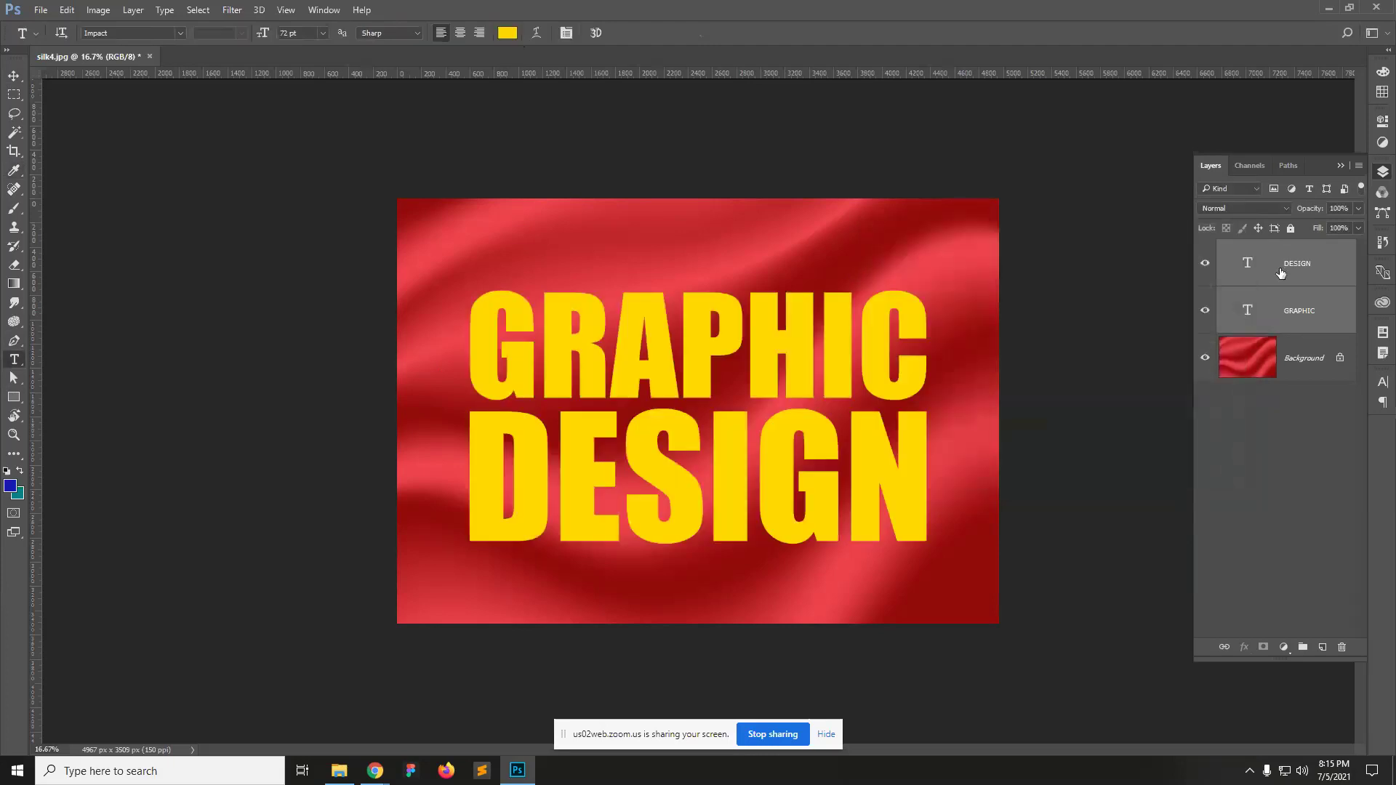
click(511, 37)
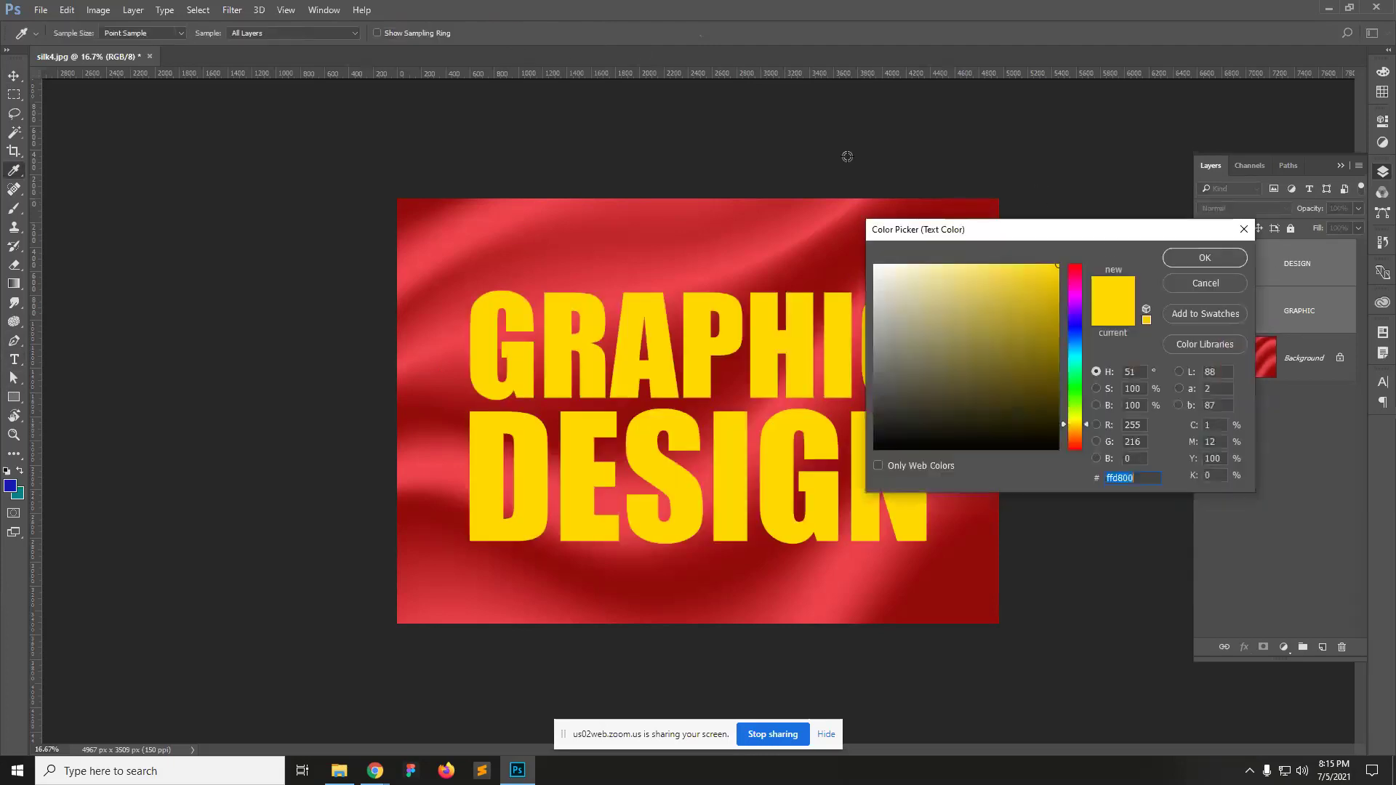
click(1085, 426)
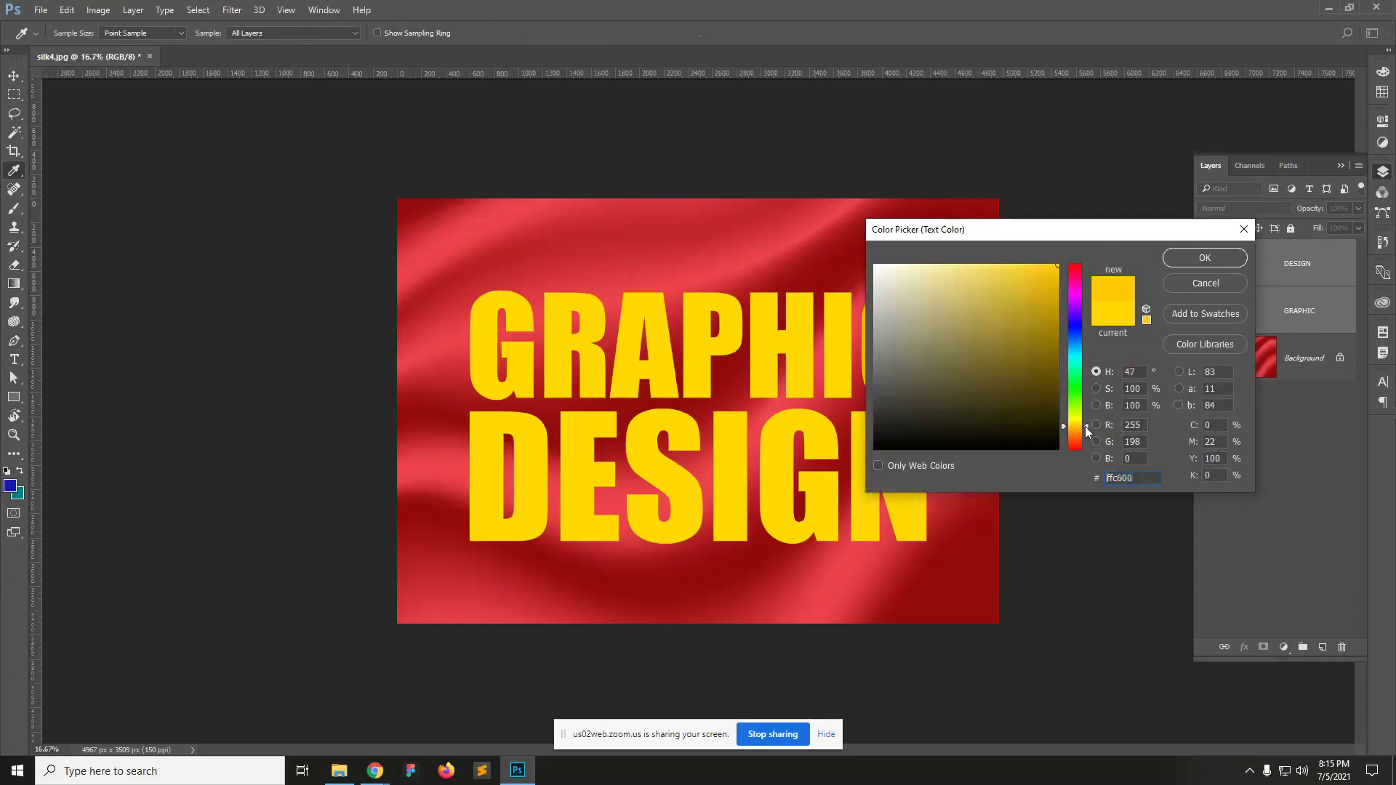
click(1200, 258)
Step: Convert the two selected text layers into a single smart object
key(v)
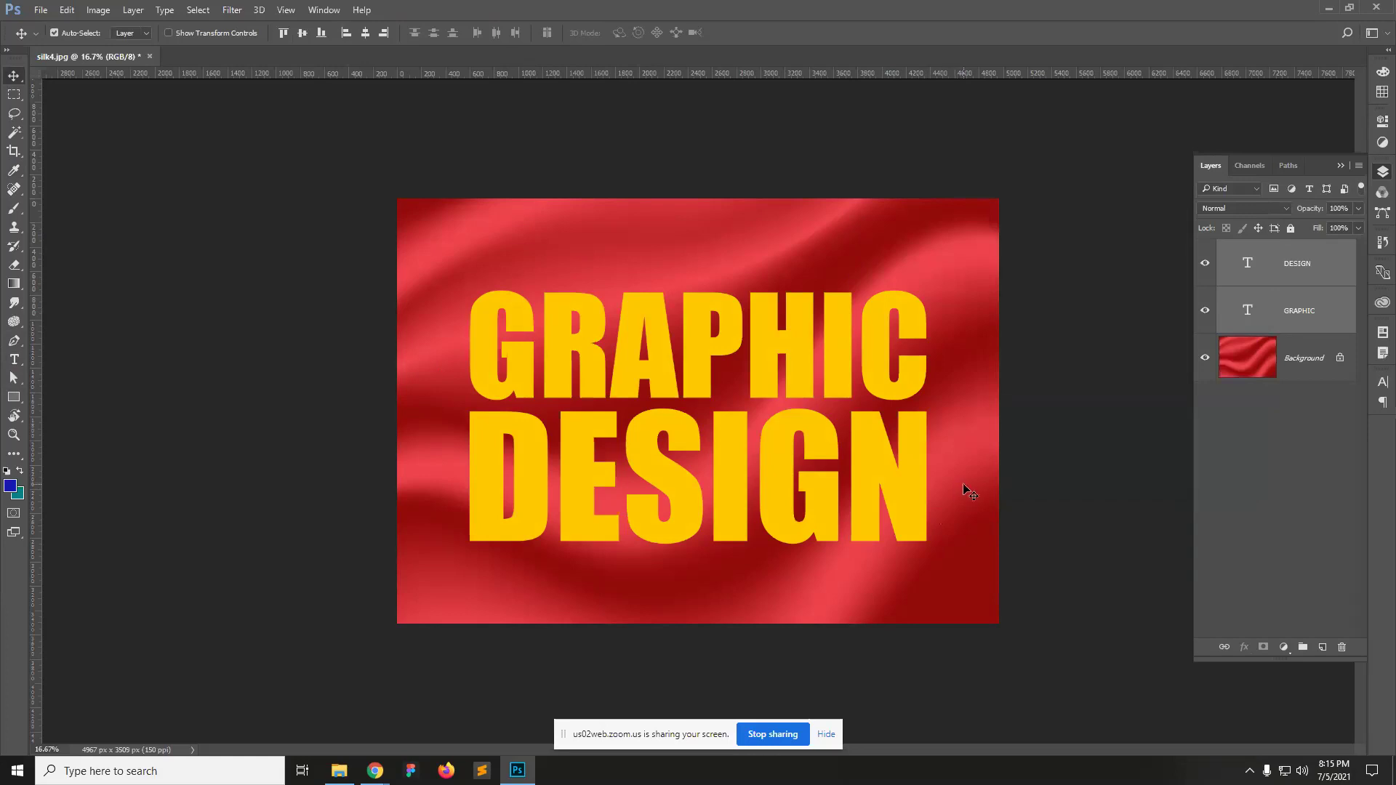
right_click(1318, 270)
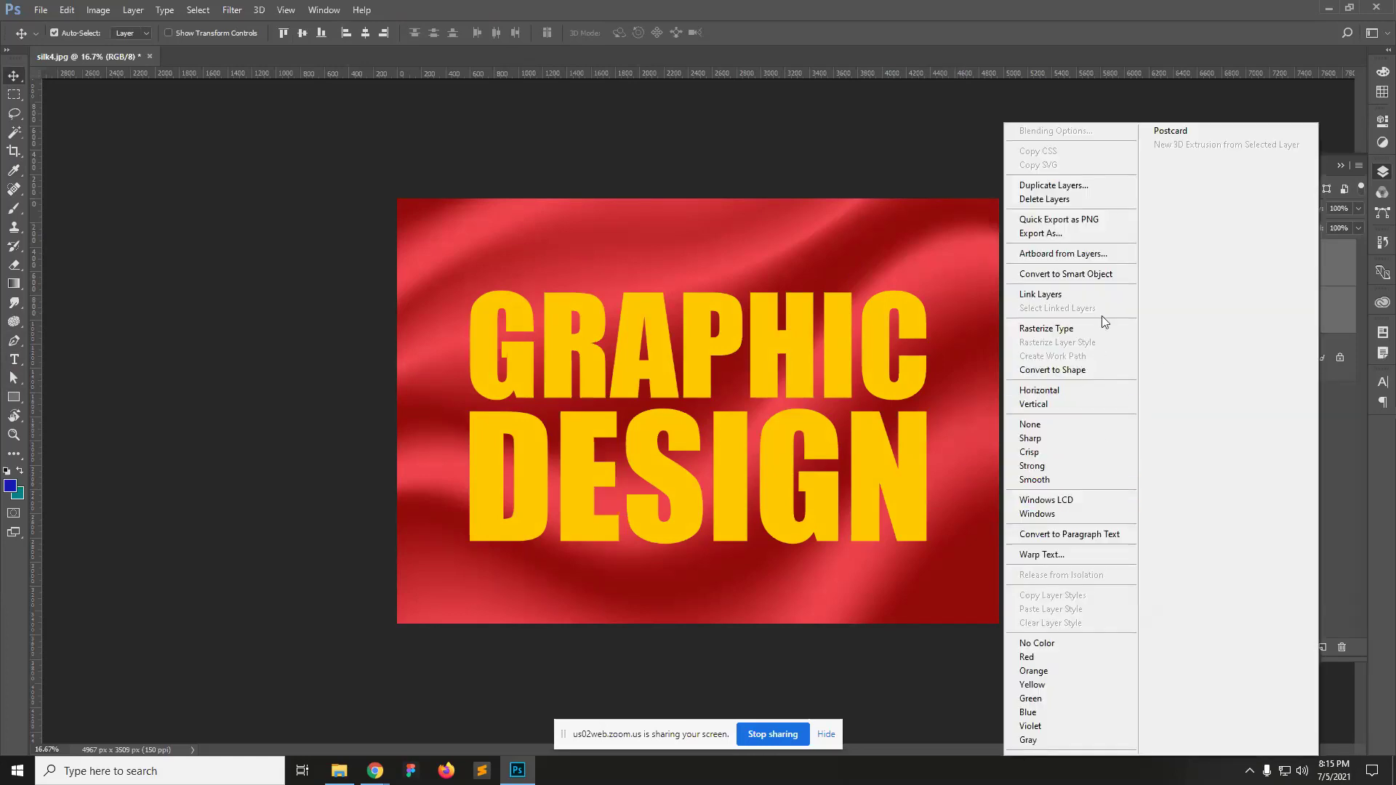
click(1106, 276)
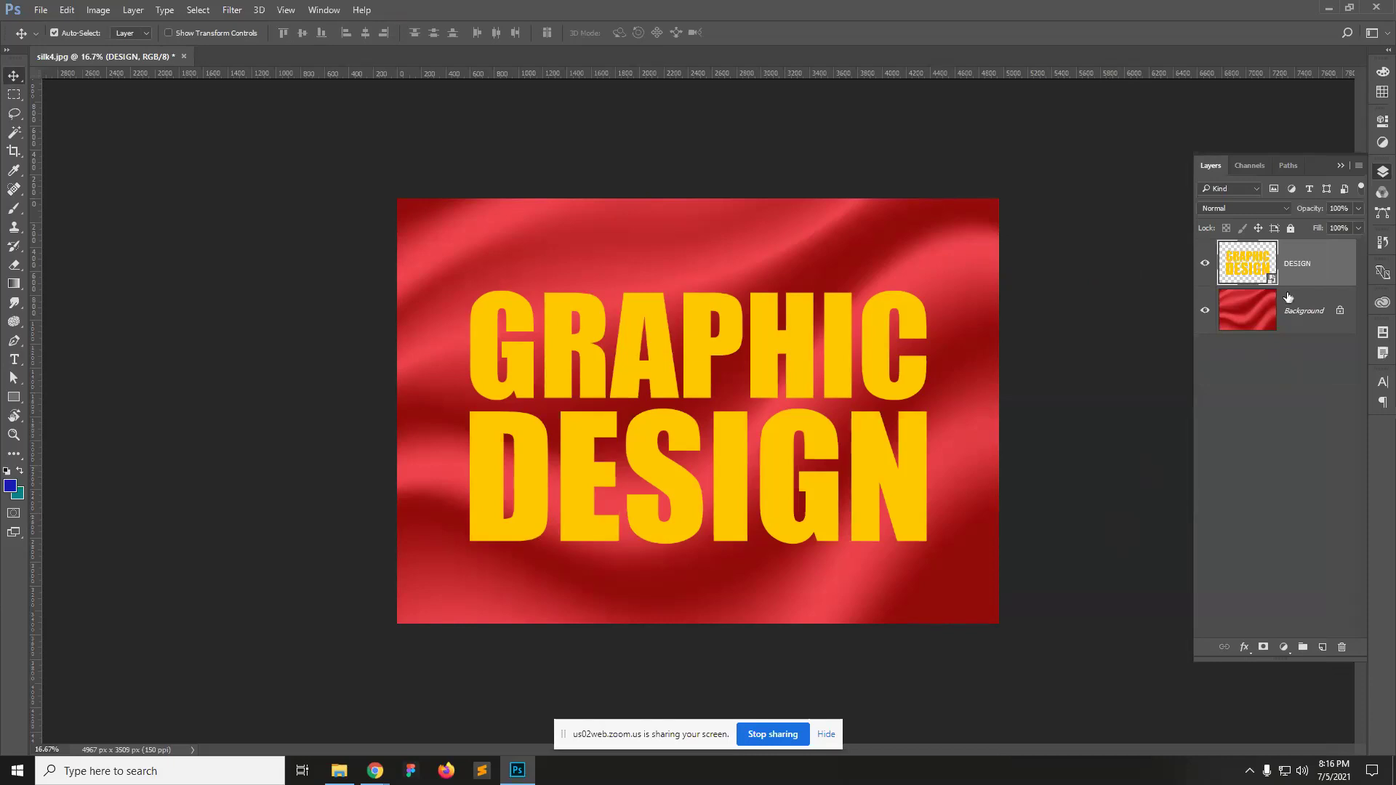
Step: Open the smart object's contents, recolour both text layers to orange-yellow ffb400, and save the contents
double_click(1253, 262)
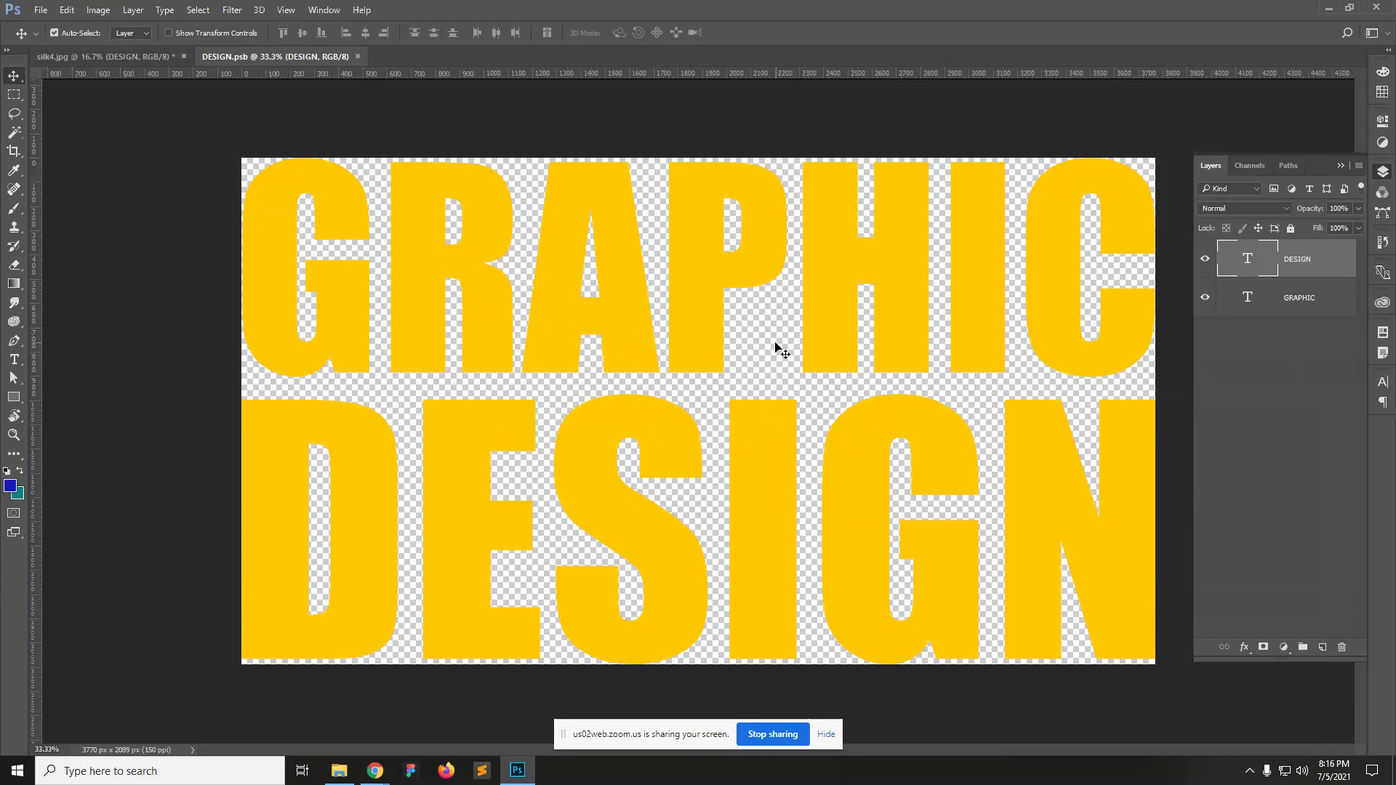
shift+click(1308, 298)
key(t)
click(509, 33)
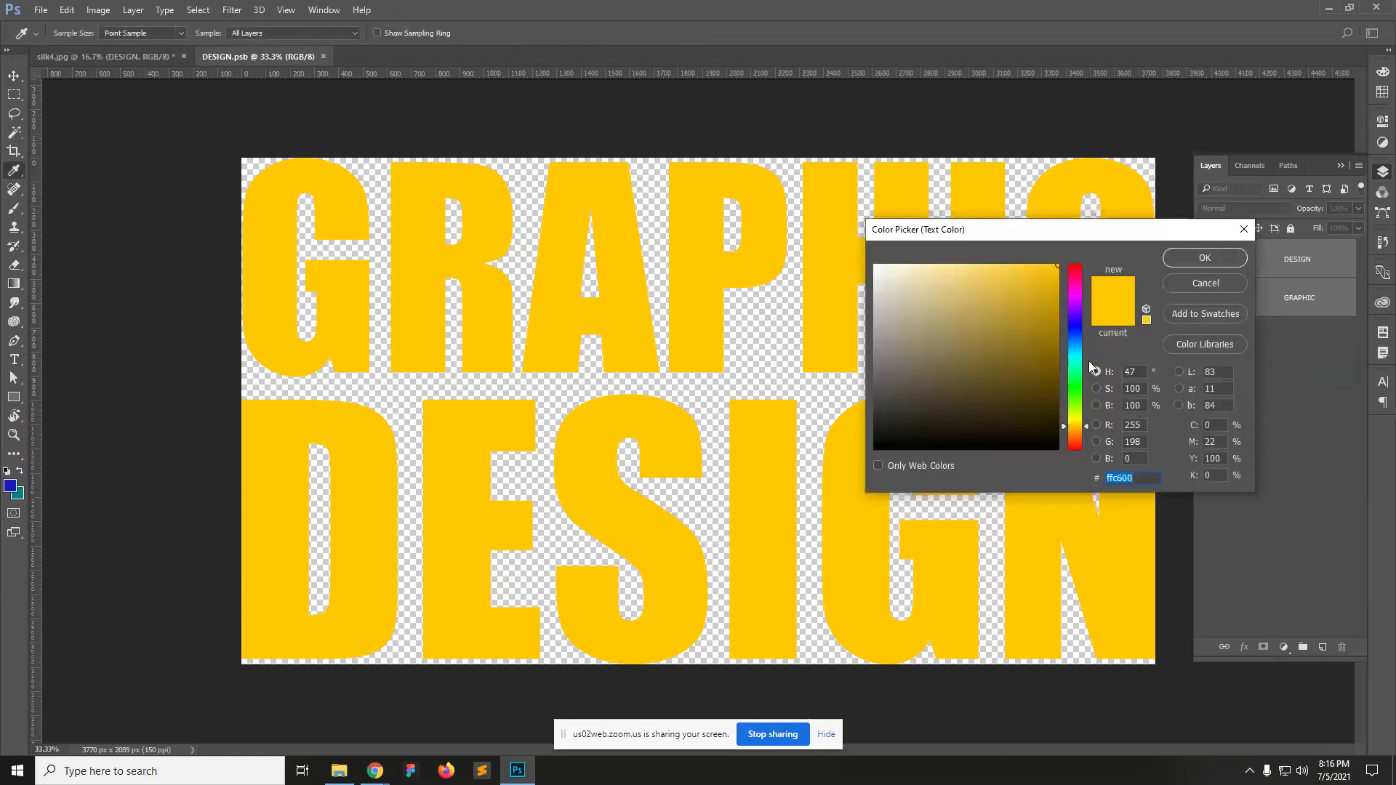
drag(1088, 426, 1084, 429)
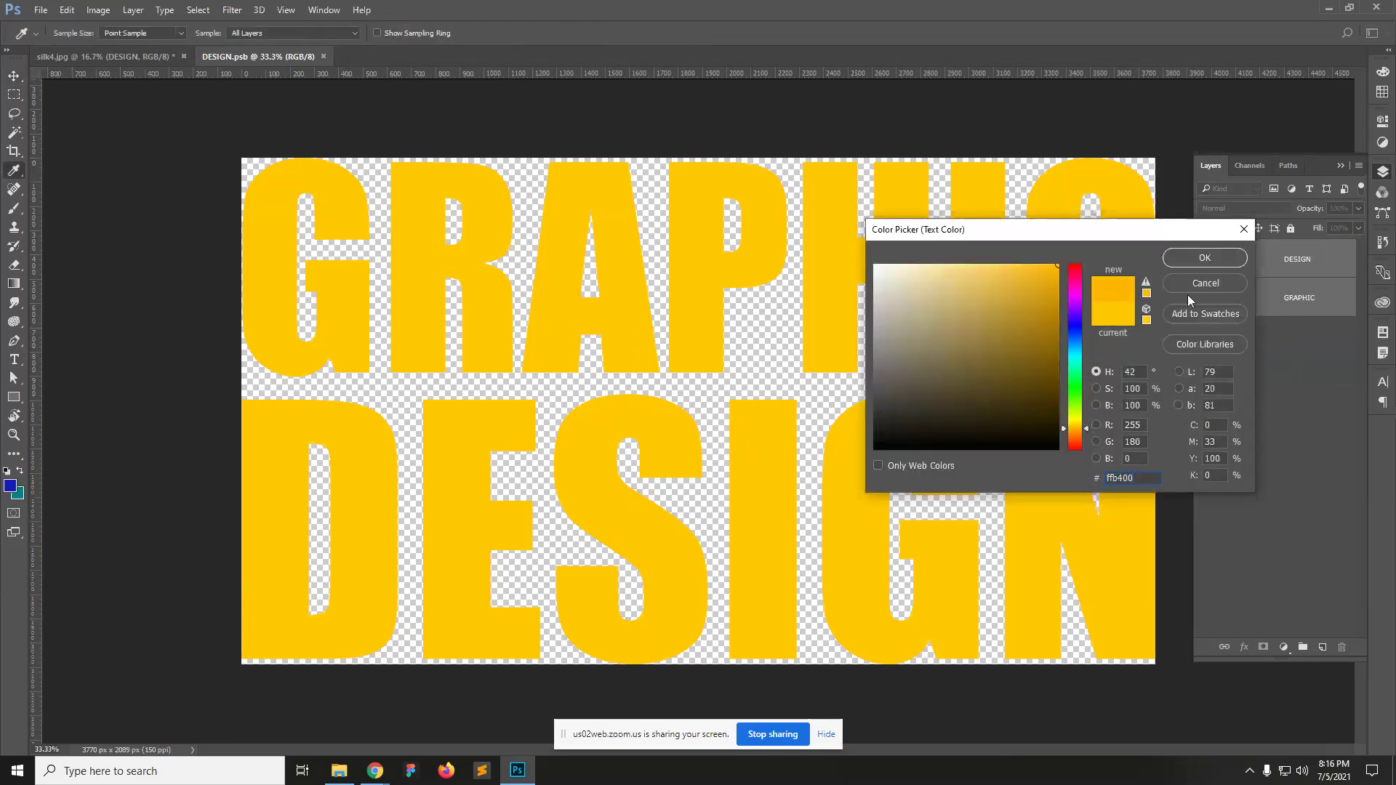
click(1198, 262)
key(ctrl+s)
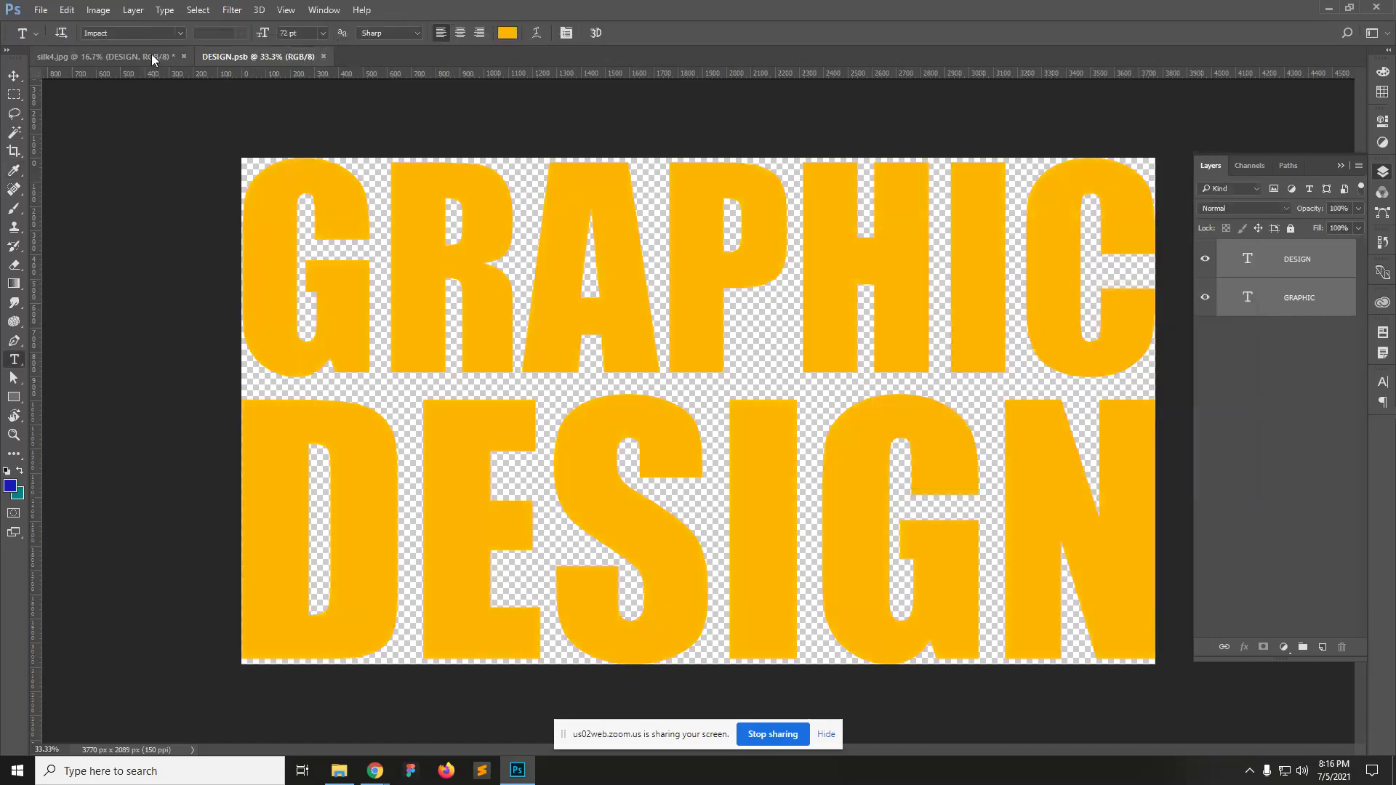
Step: Return to silk4.jpg and close the DESIGN.psb smart object document
click(151, 56)
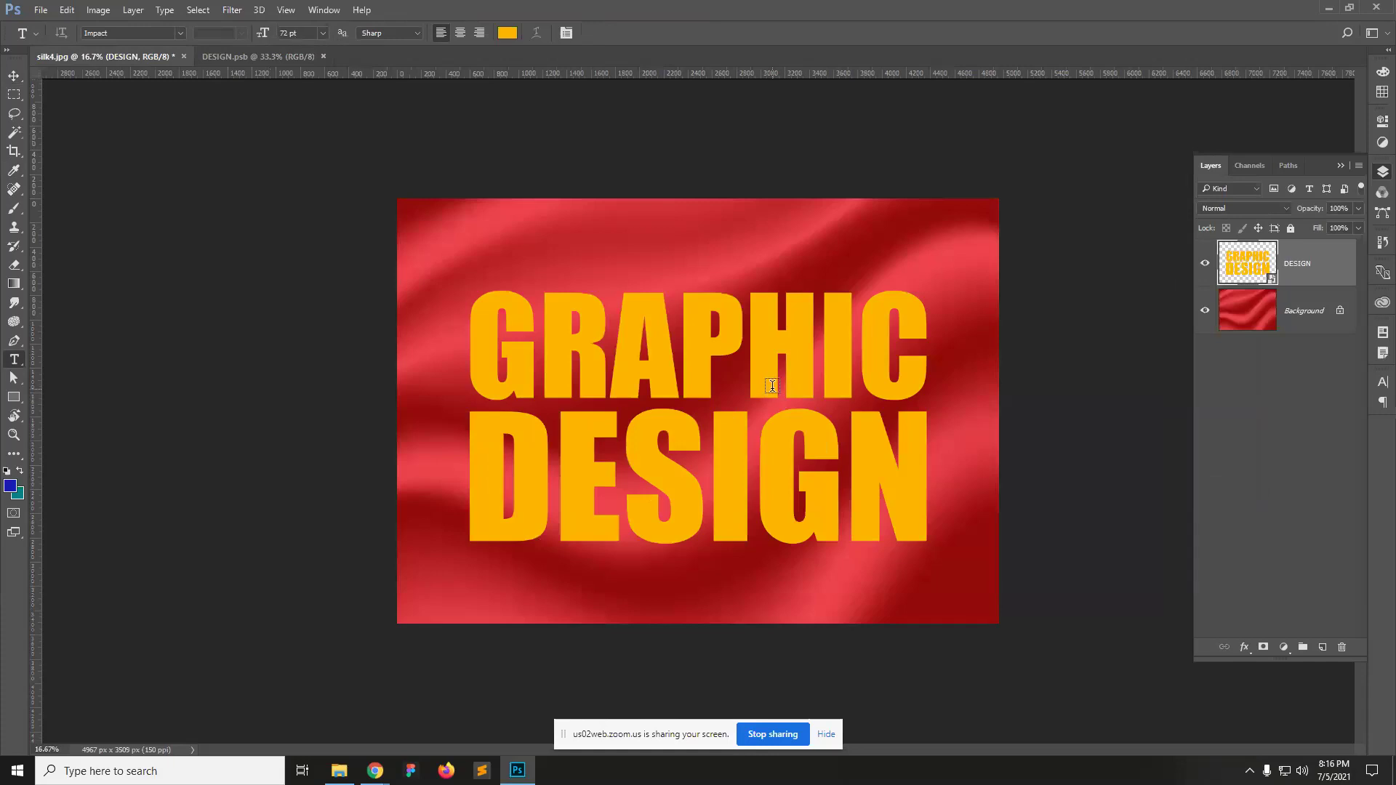
key(v)
click(324, 56)
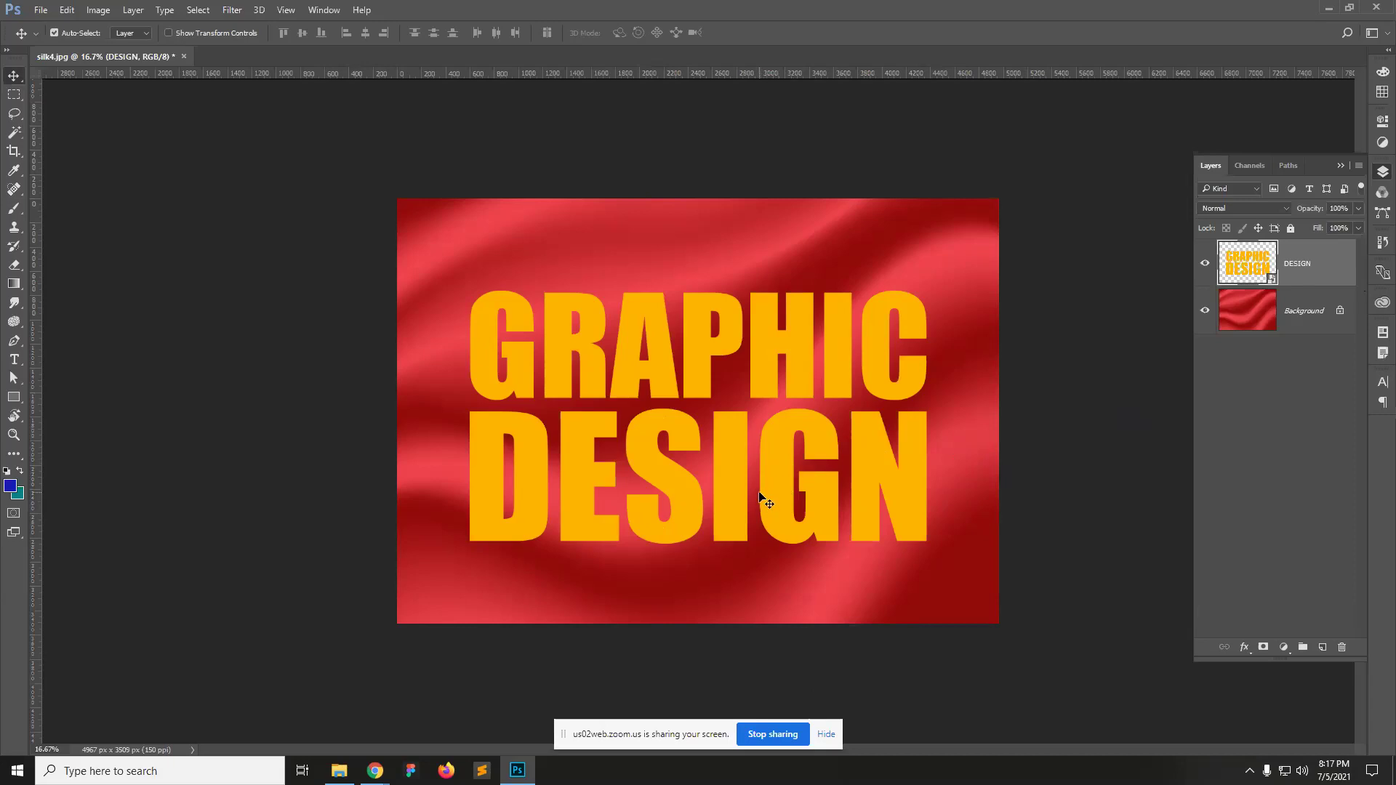
Step: Start the Liquify filter on the text smart object and set the backdrop opacity to 100
click(232, 10)
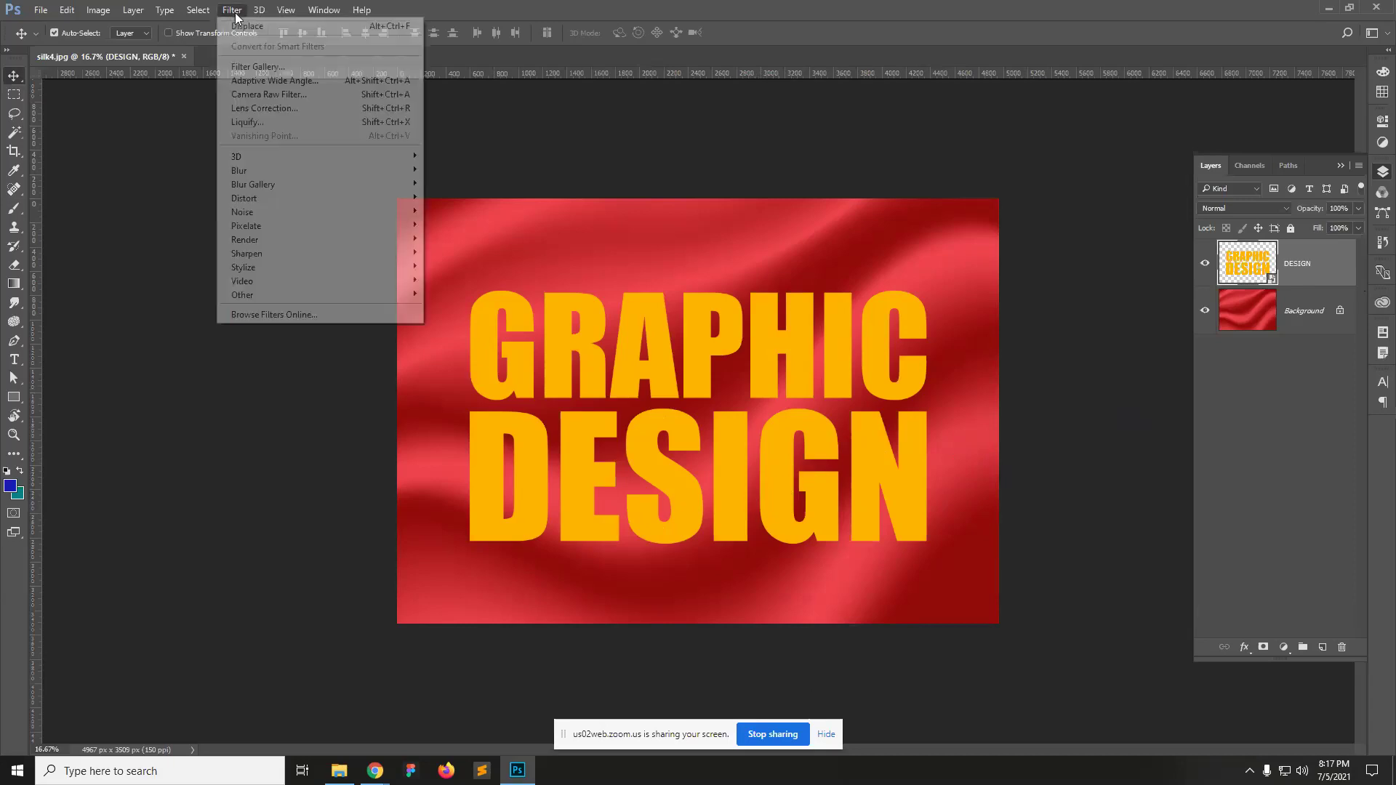
click(251, 124)
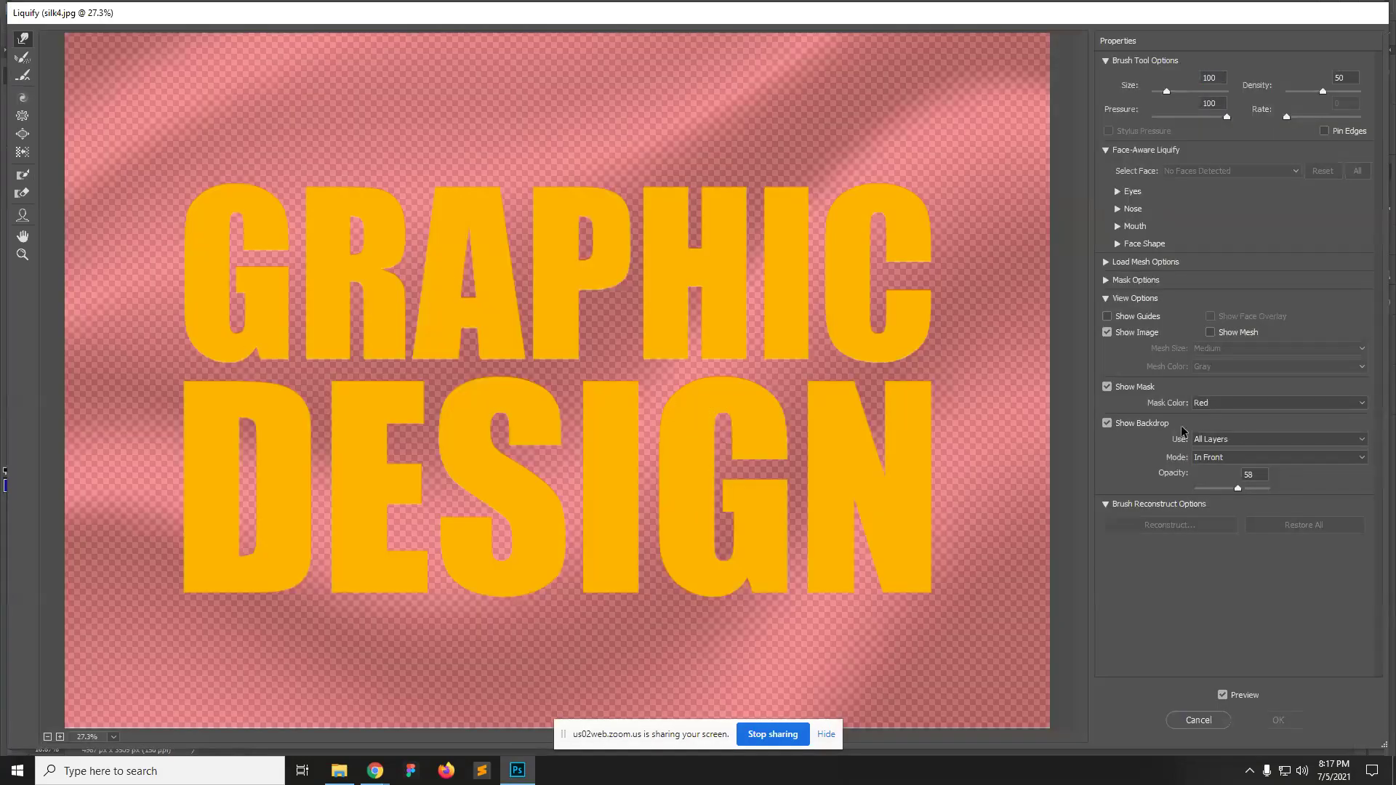
click(1107, 423)
click(1107, 423)
drag(1240, 490, 1291, 498)
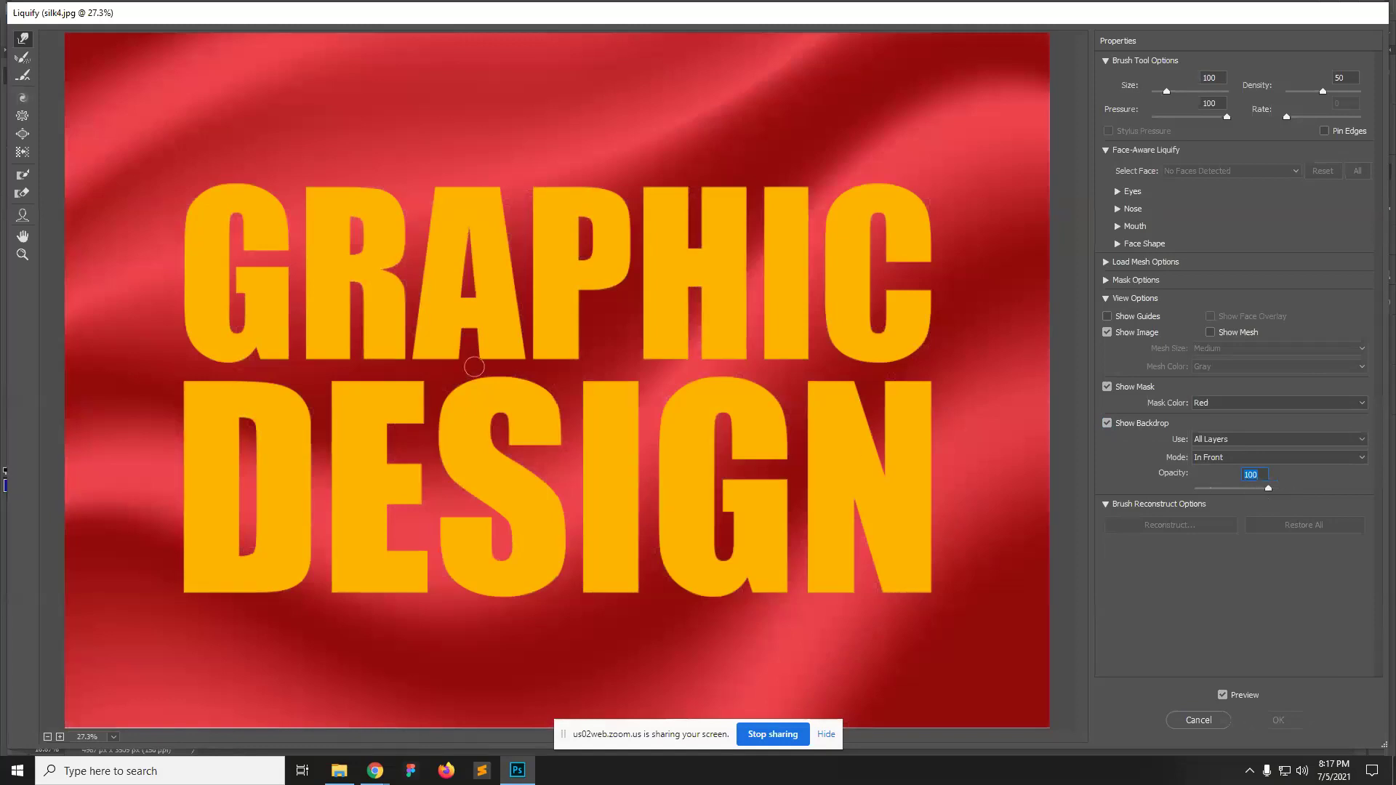
Step: Set the Liquify warp brush size to 250
key(bracketright)
key(bracketright)
key(bracketright)
key(bracketright)
key(bracketright)
key(bracketright)
key(bracketleft)
Step: Try warping the lower-right edge of the C in GRAPHIC with the Forward Warp tool
click(925, 352)
click(799, 315)
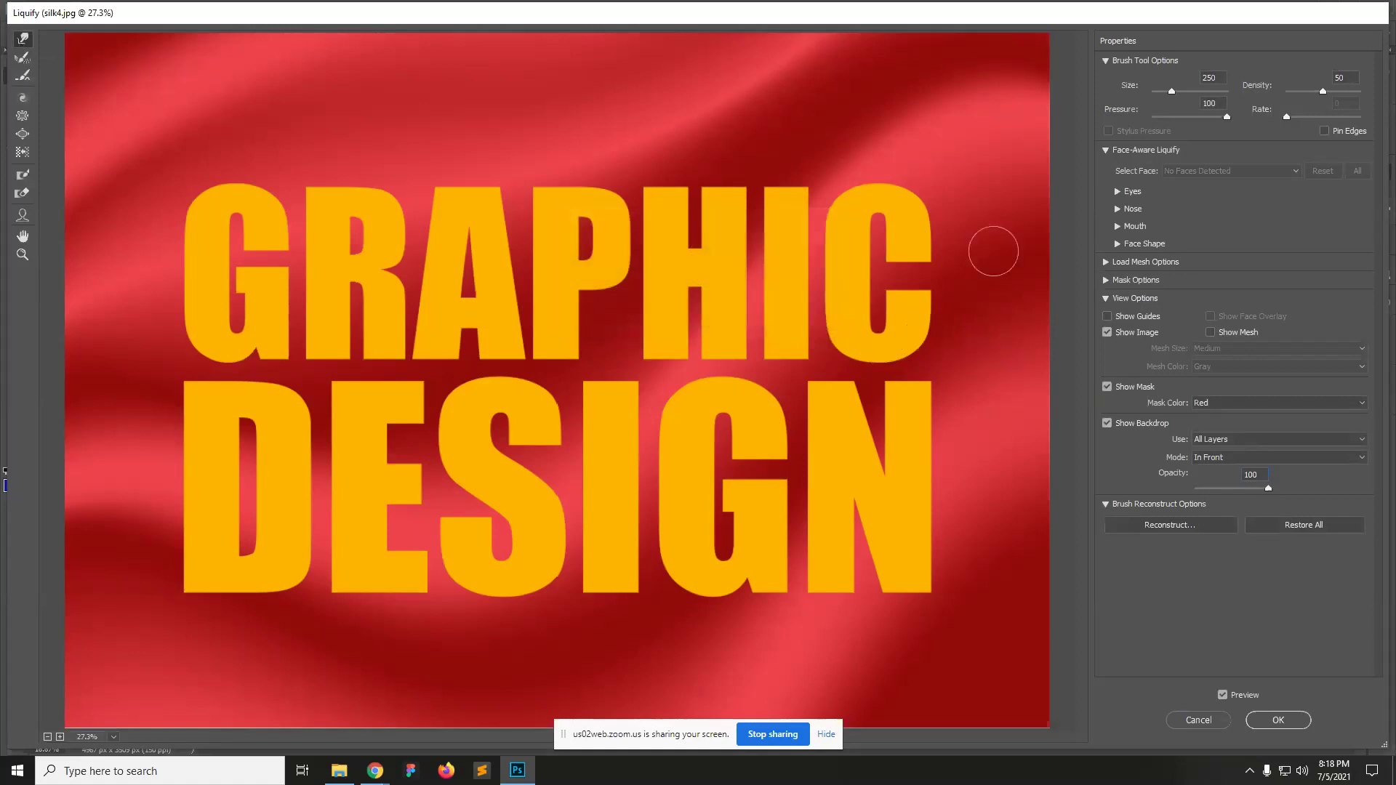
click(910, 342)
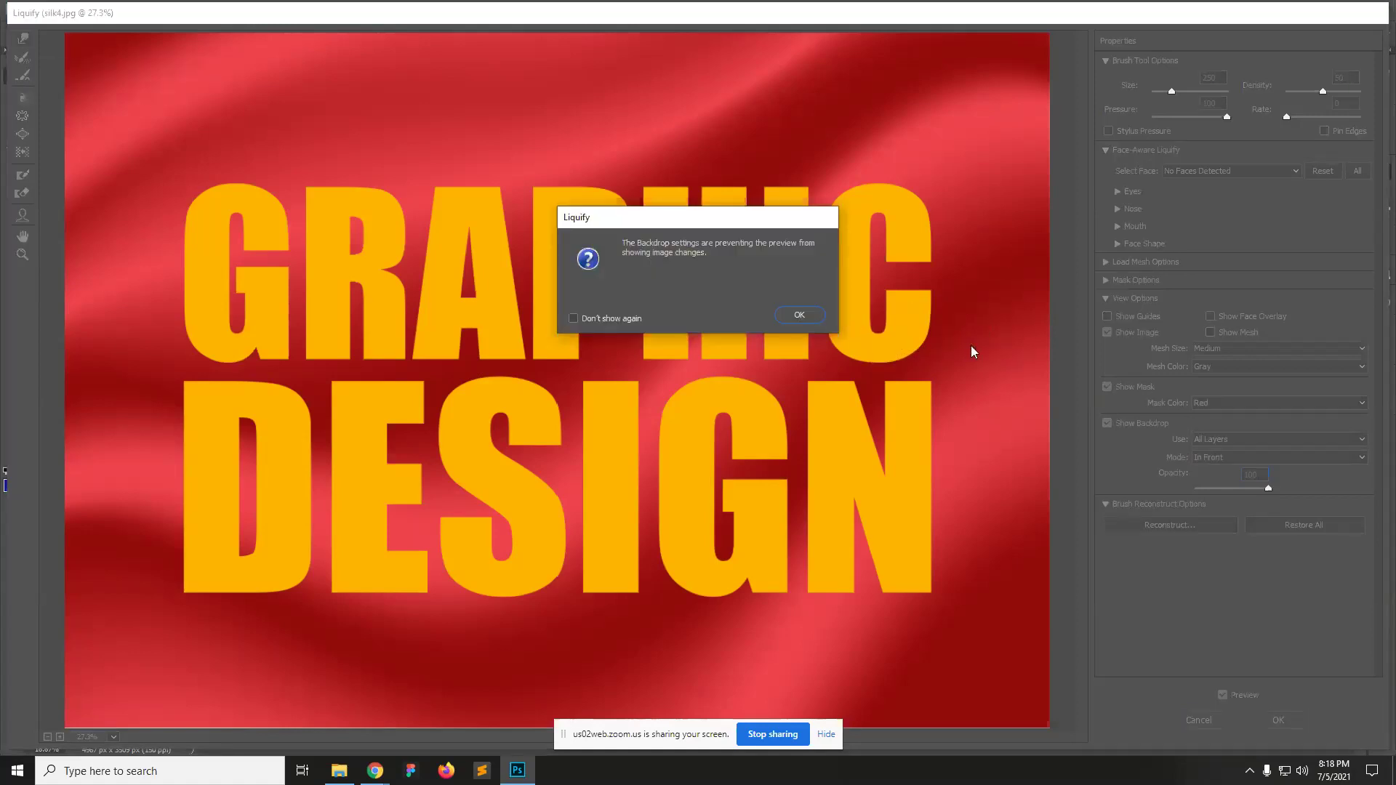
click(798, 315)
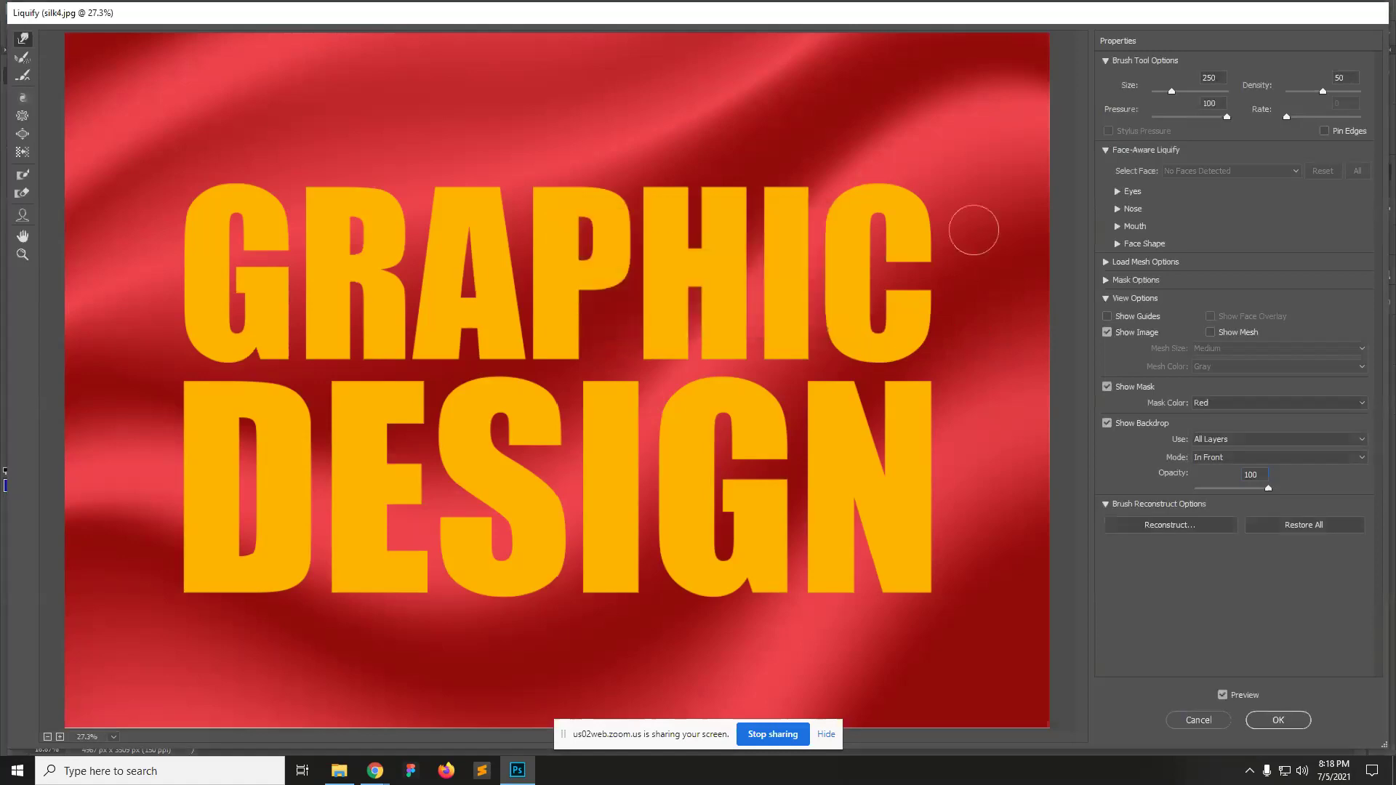
Step: Use the Background layer as the Liquify backdrop in In Front mode with opacity 79
drag(1268, 488, 1265, 487)
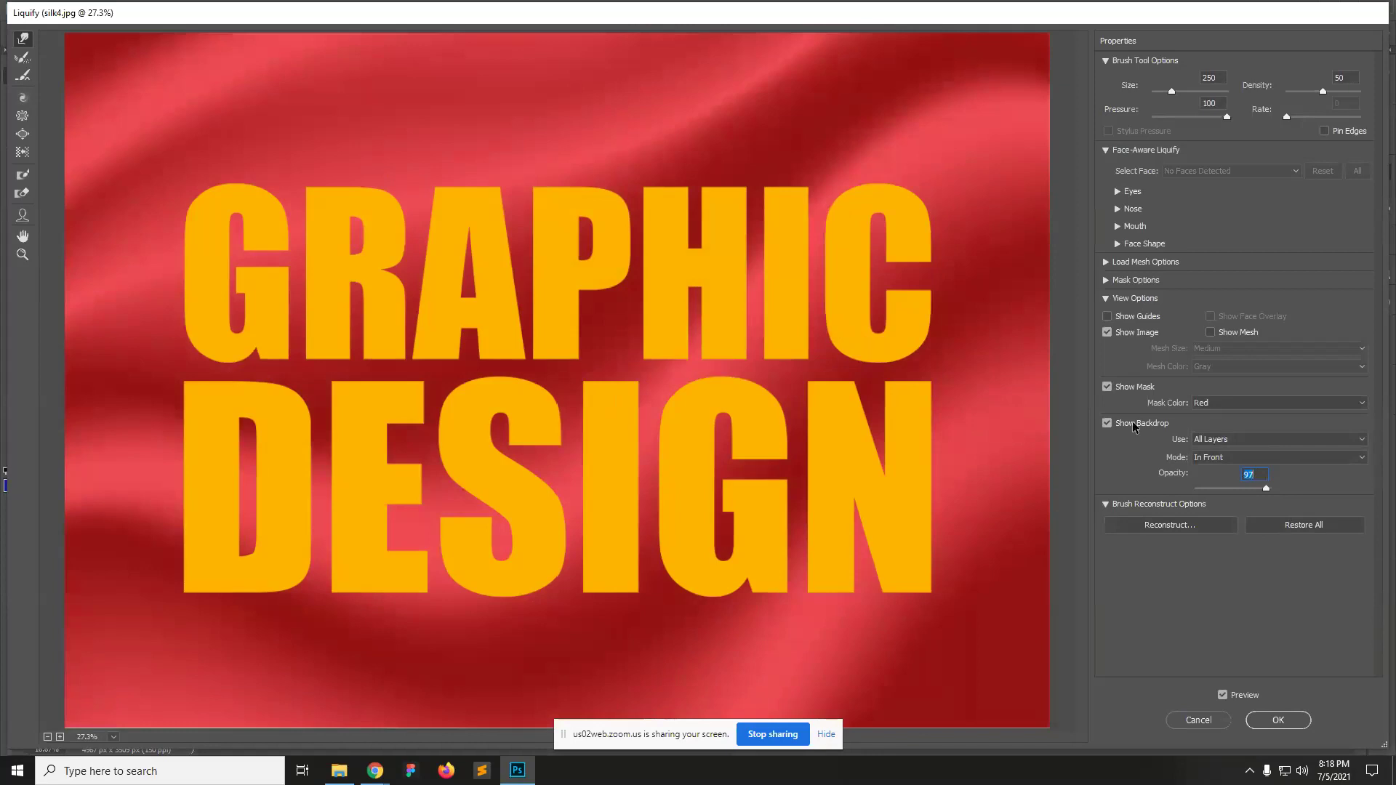
drag(1263, 486, 1256, 487)
click(1228, 438)
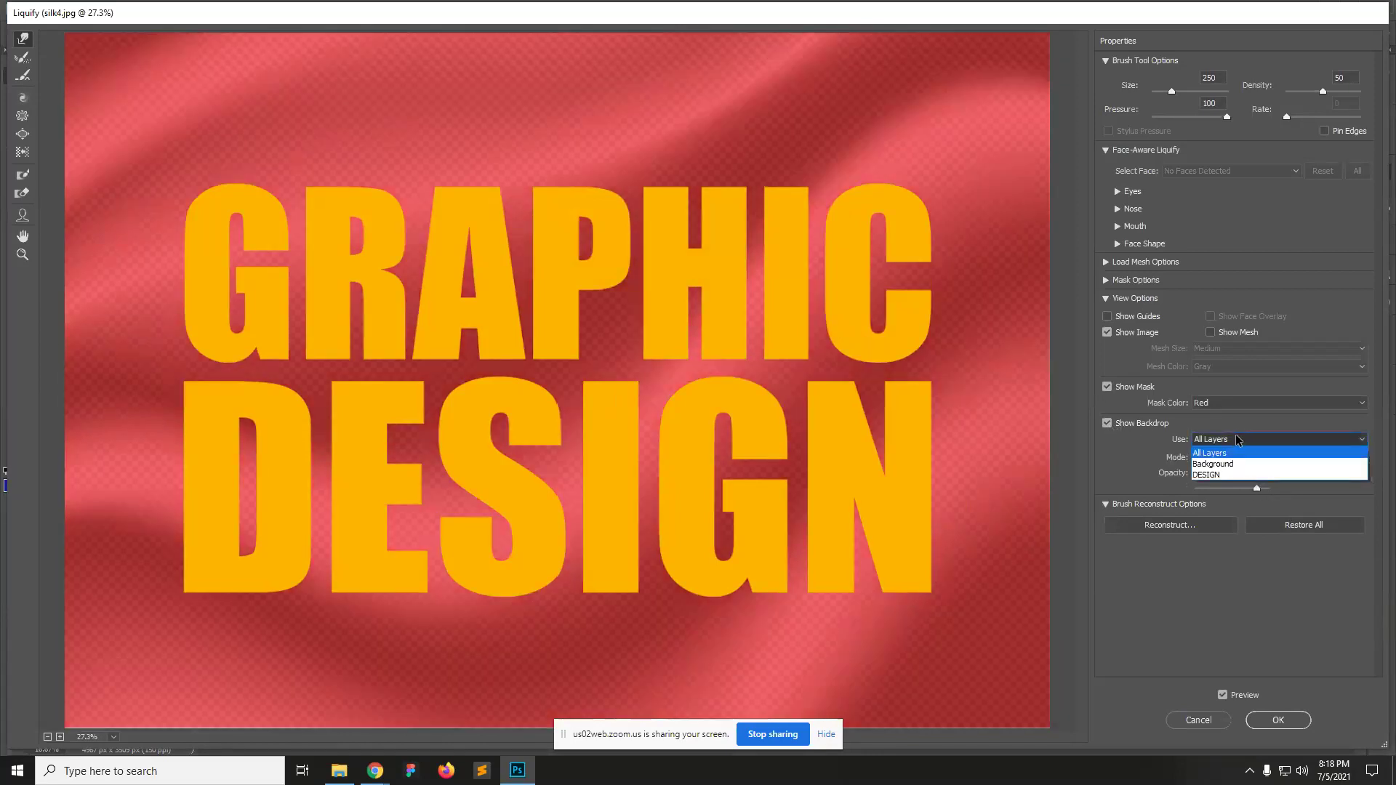
click(1238, 463)
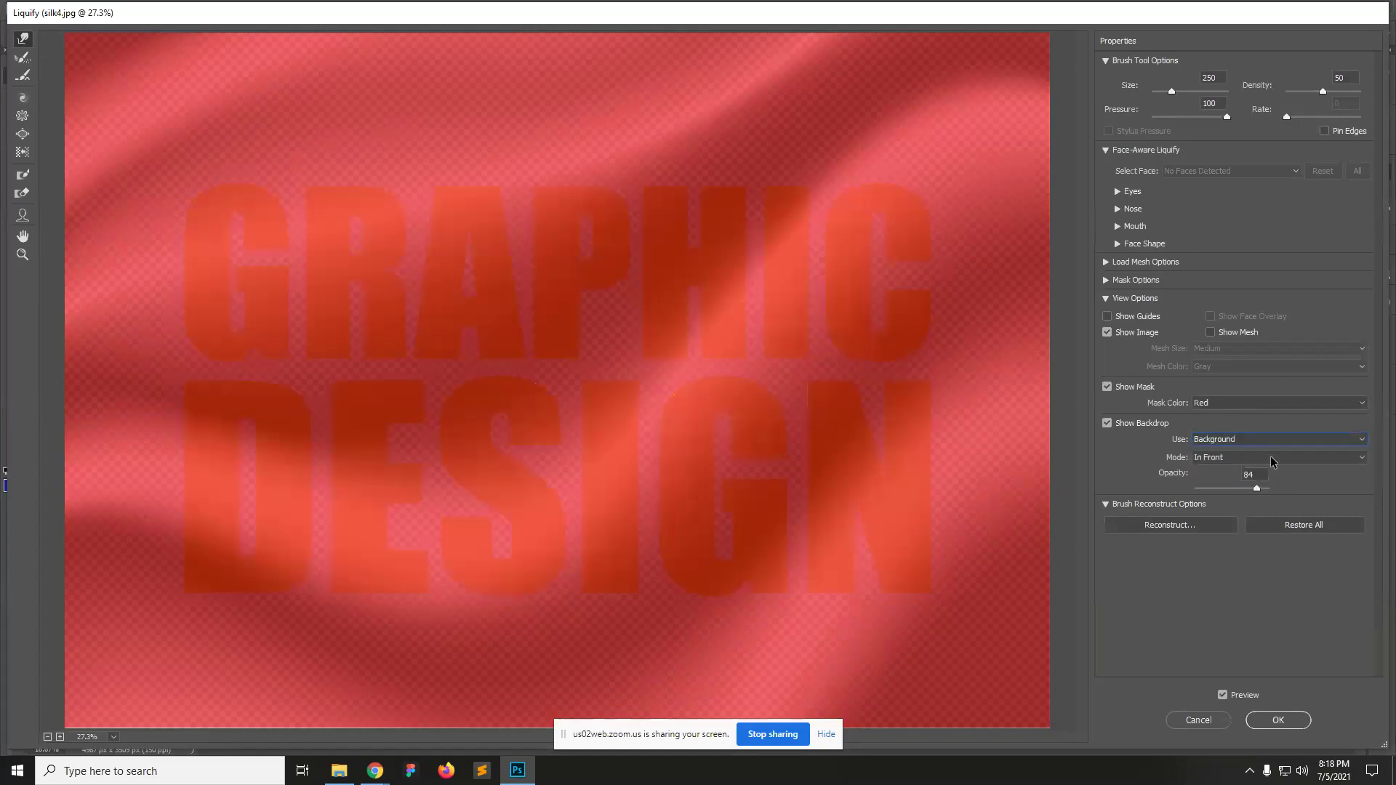
click(1228, 459)
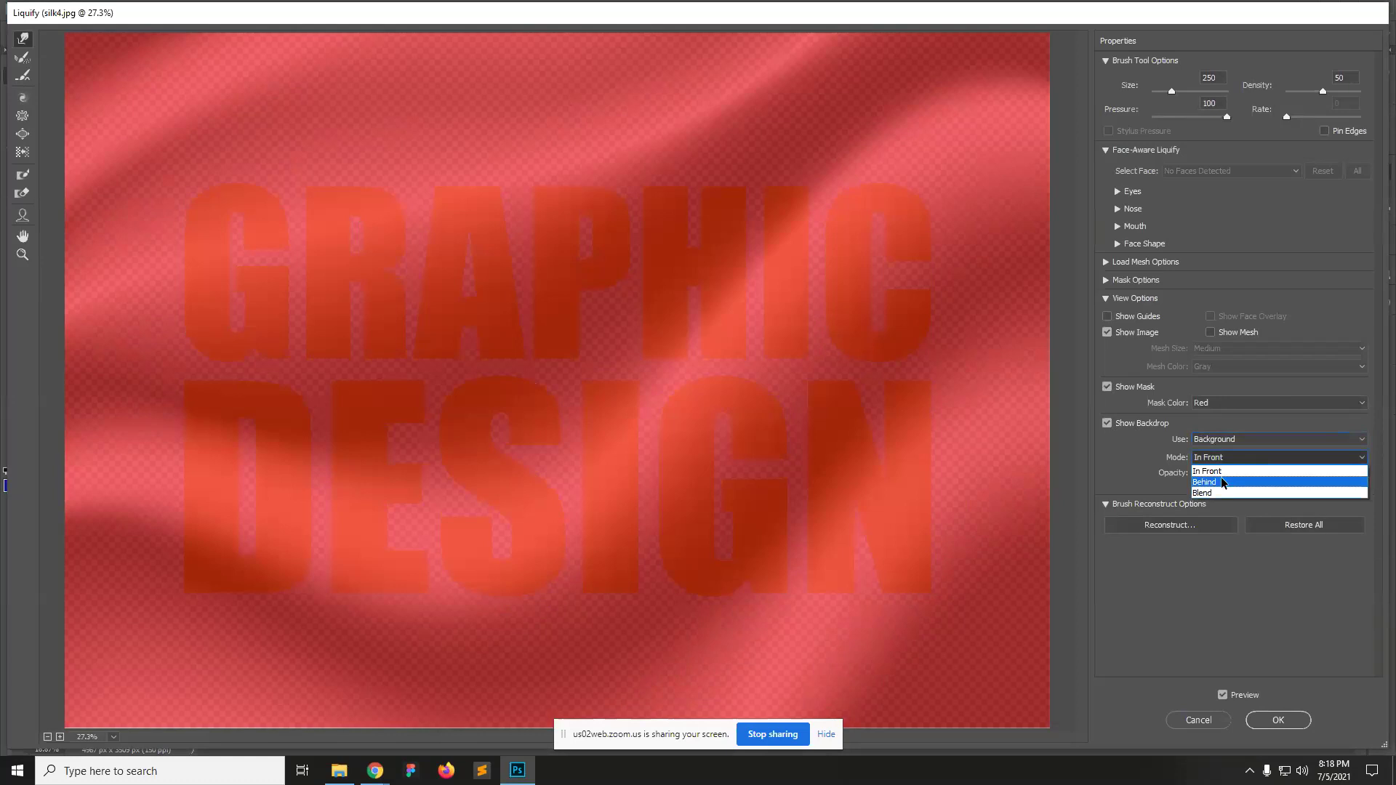
click(1222, 470)
mouse_move(1254, 486)
mouse_down()
mouse_move(1215, 487)
mouse_move(1252, 490)
mouse_up()
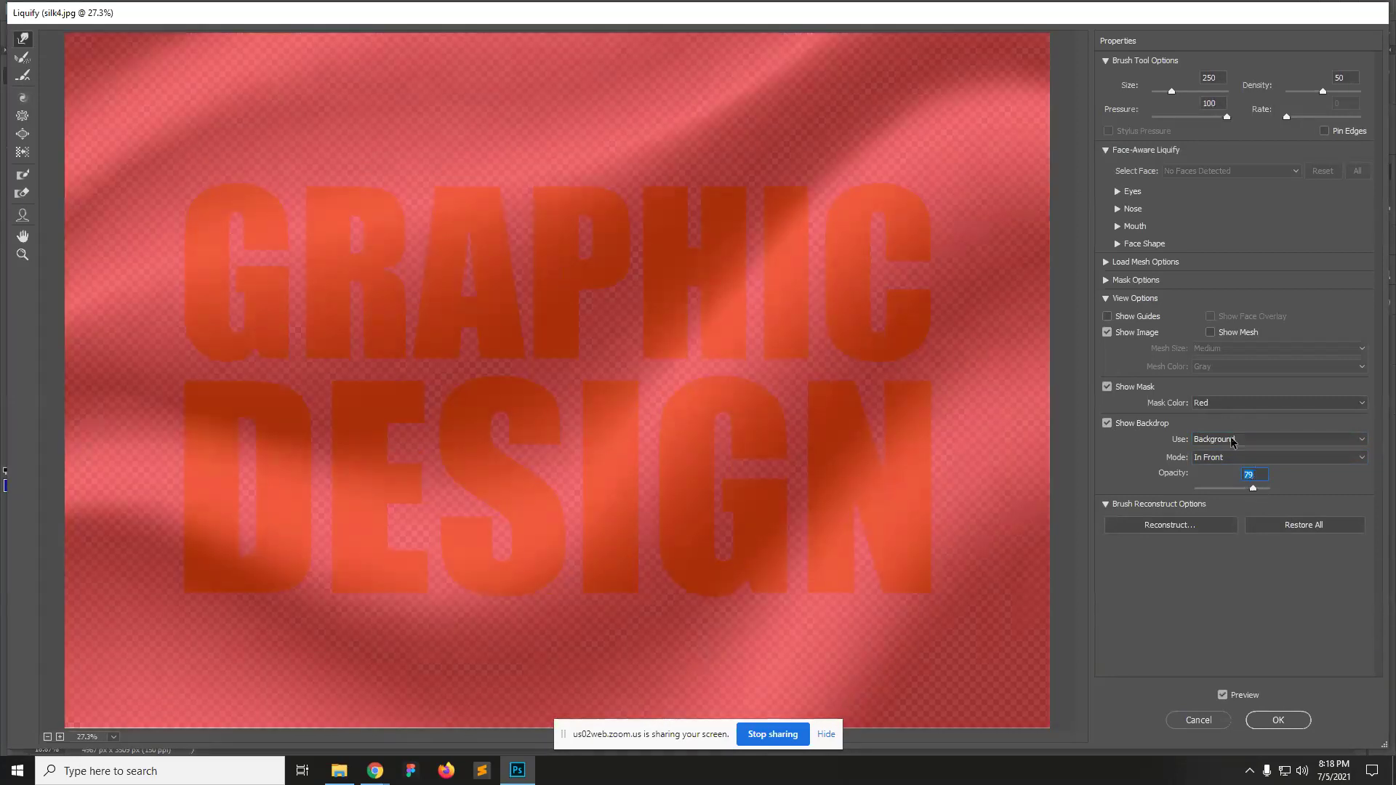
Step: Try Yellow as the Liquify mask color, then restore it to Red
click(1228, 405)
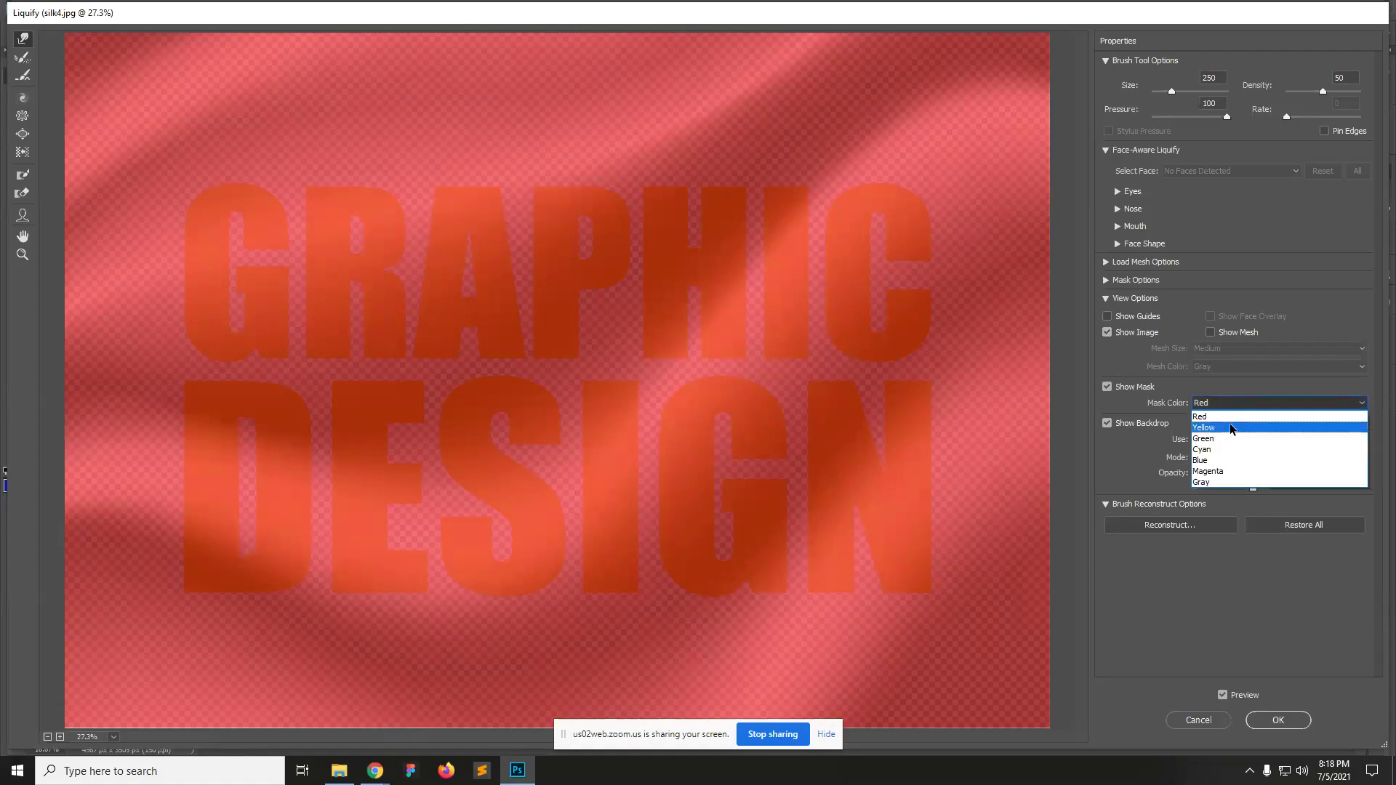
click(1229, 427)
click(1232, 403)
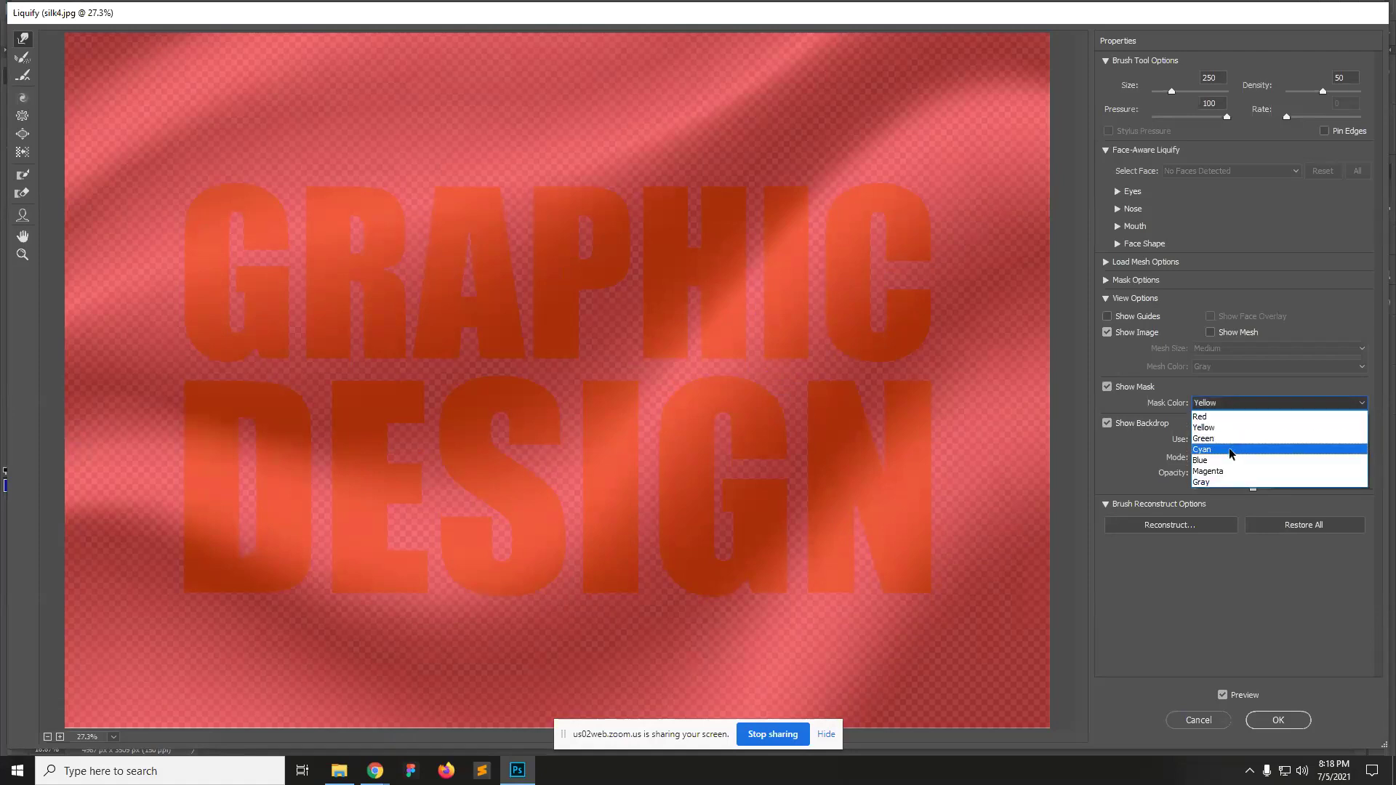
click(1211, 417)
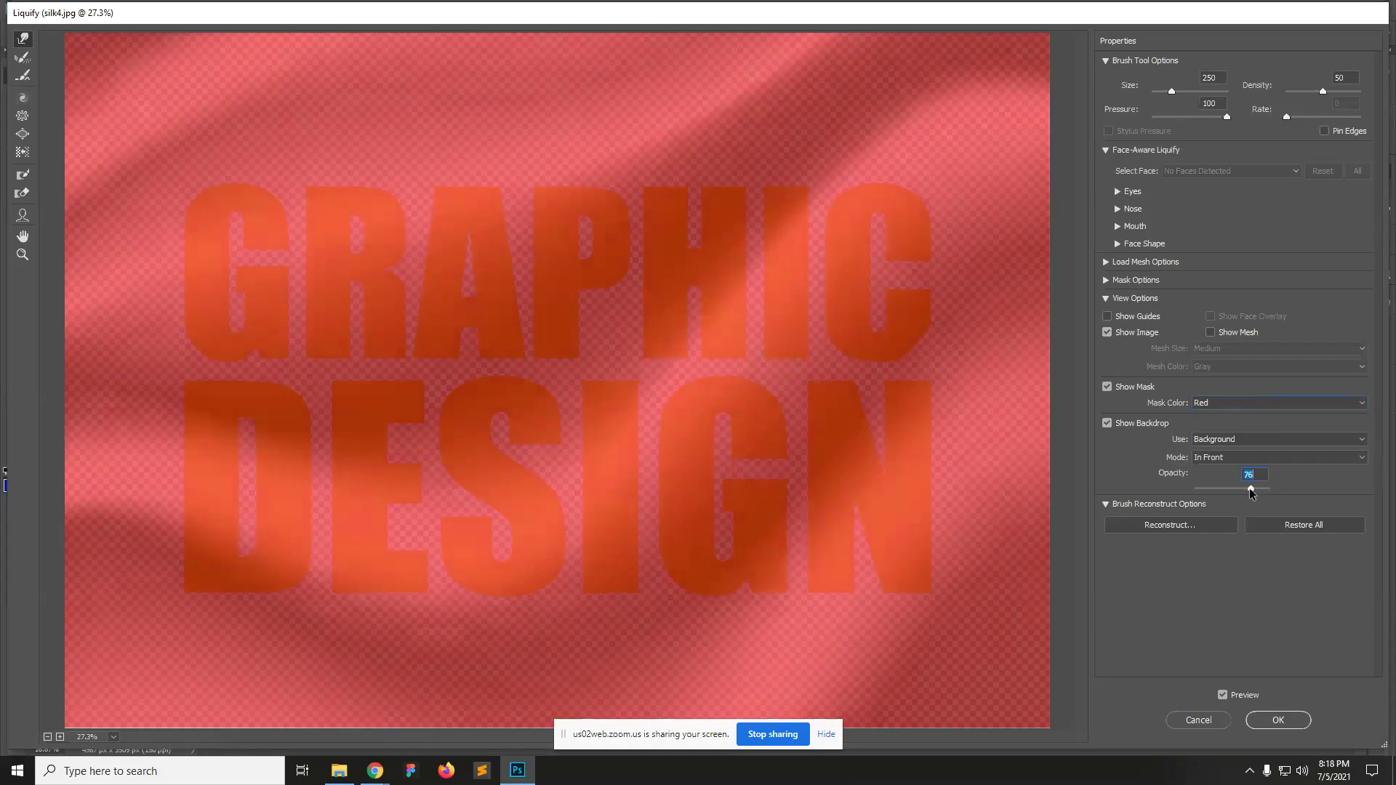
Step: Lower the Liquify backdrop opacity to 65 and set its mode to Behind
drag(1252, 489, 1241, 489)
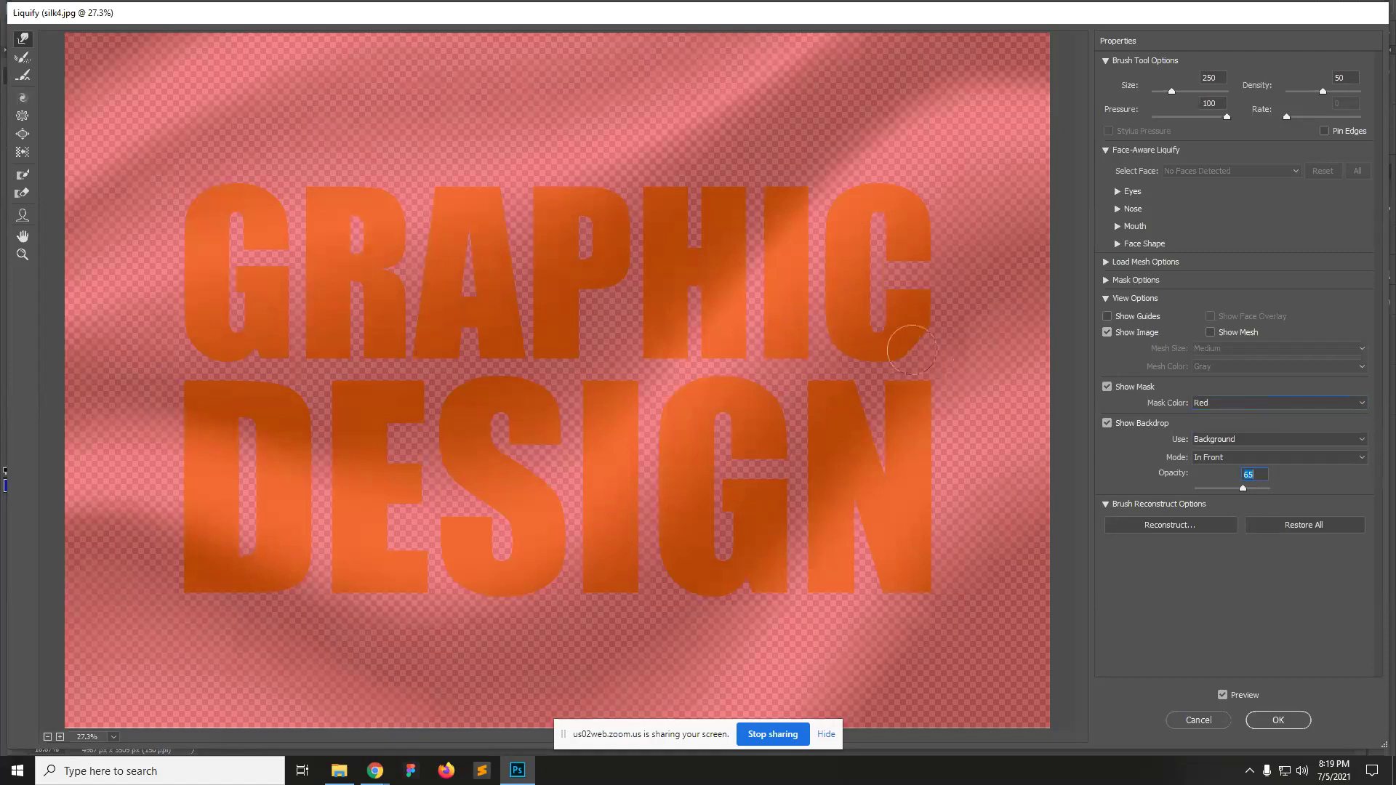
click(1228, 456)
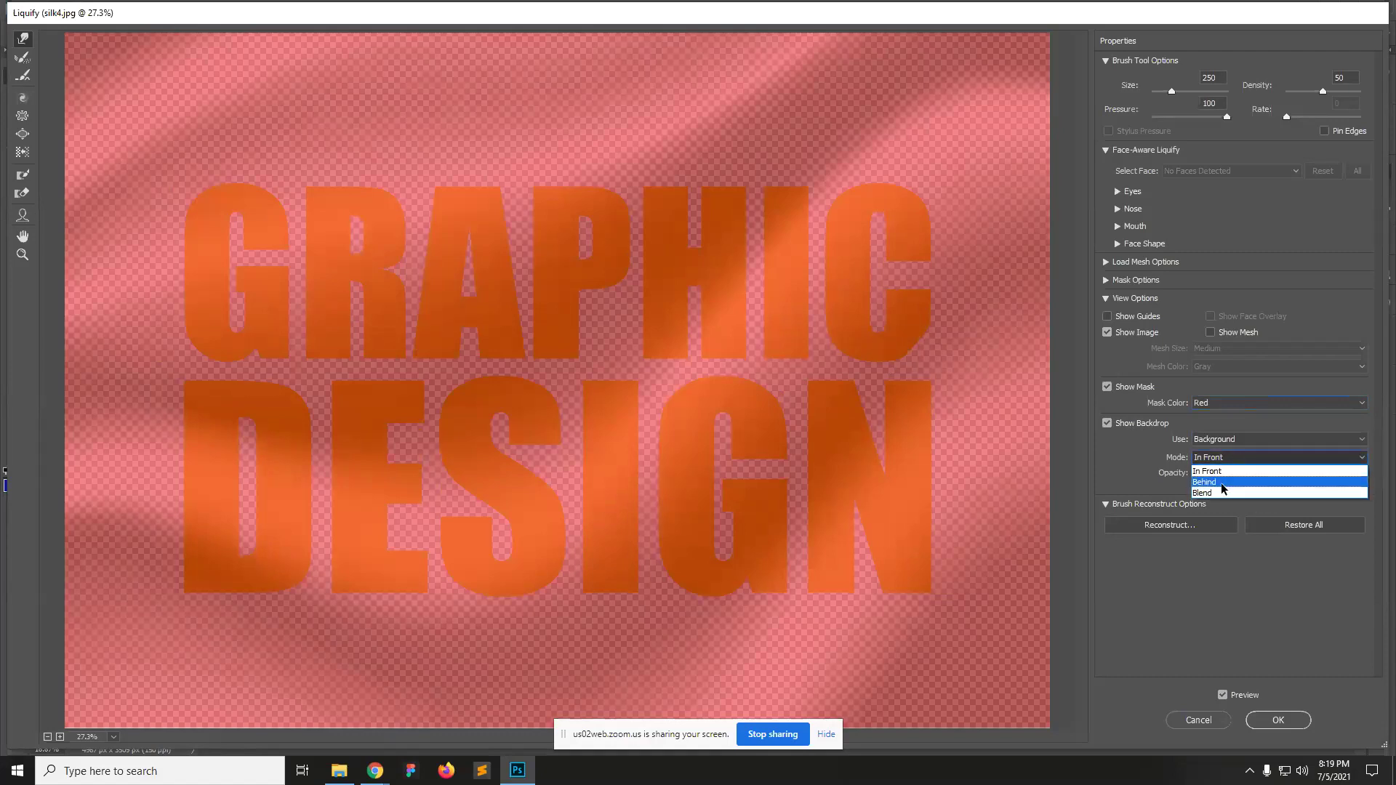
click(1223, 482)
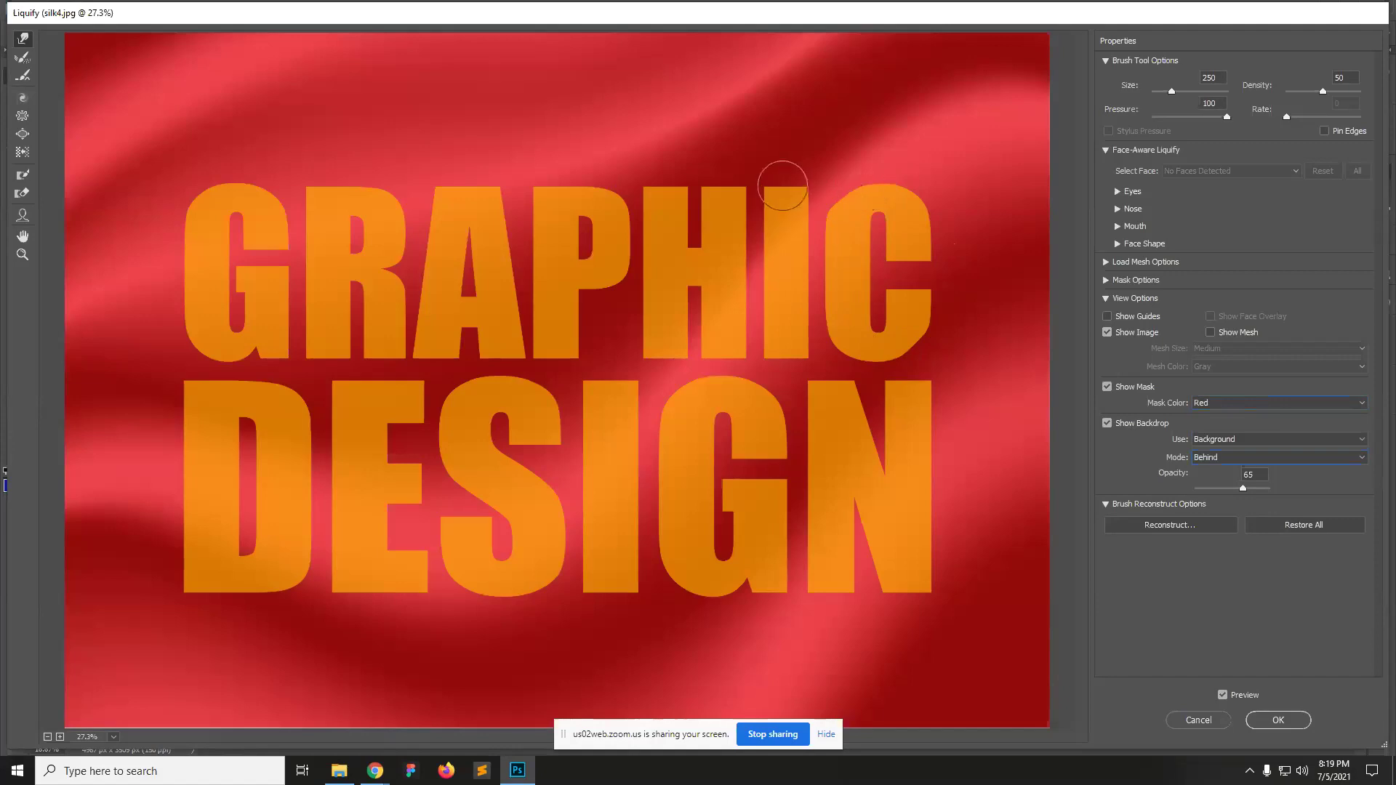
Step: Warp the top and right edge of the I in GRAPHIC to follow the silk fold
mouse_move(794, 187)
mouse_down()
mouse_move(763, 203)
mouse_move(778, 188)
mouse_up()
mouse_move(809, 352)
mouse_down()
mouse_move(799, 264)
mouse_move(773, 340)
mouse_move(781, 374)
mouse_move(815, 305)
mouse_move(809, 218)
mouse_up()
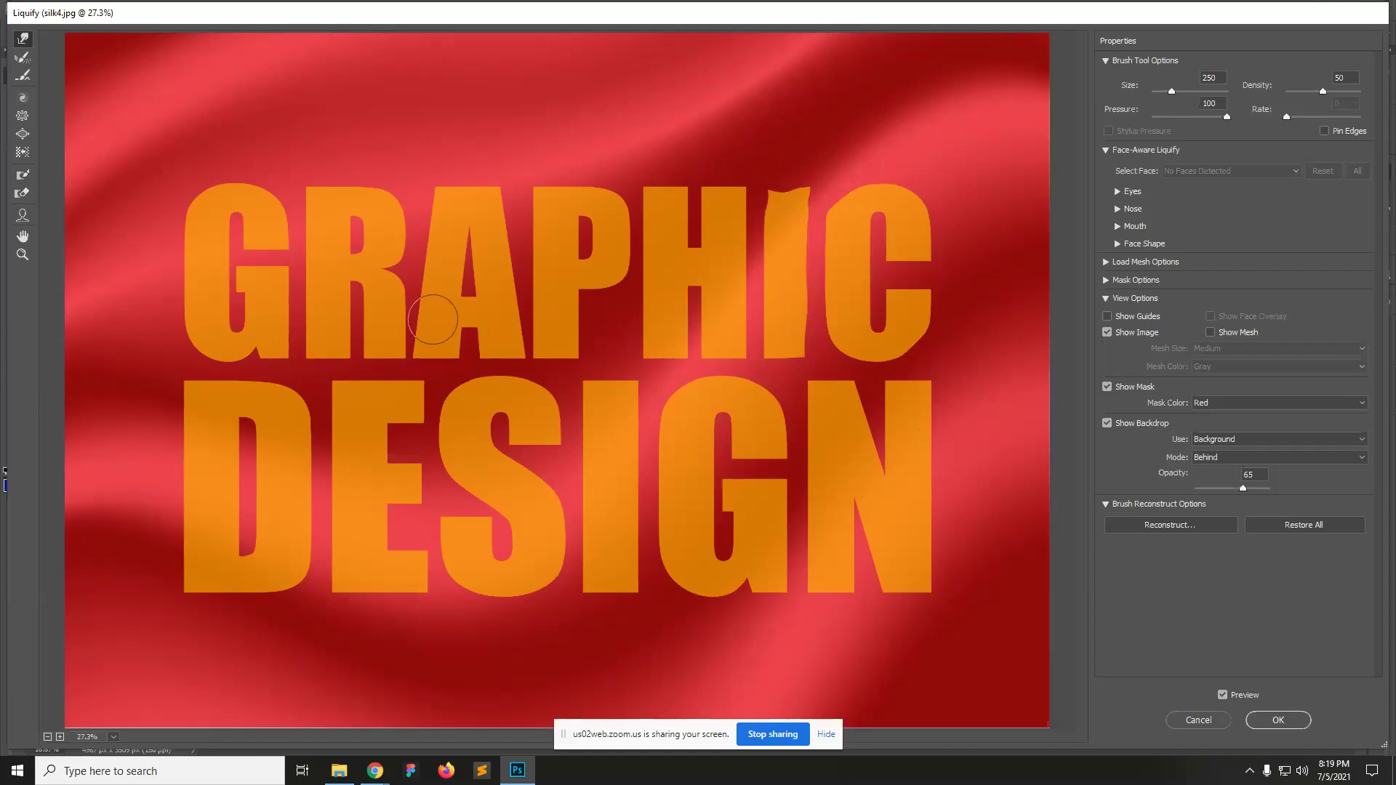
Step: Smooth the warped top corner of the I in GRAPHIC using the Smooth tool at brush size 175
drag(751, 188, 756, 189)
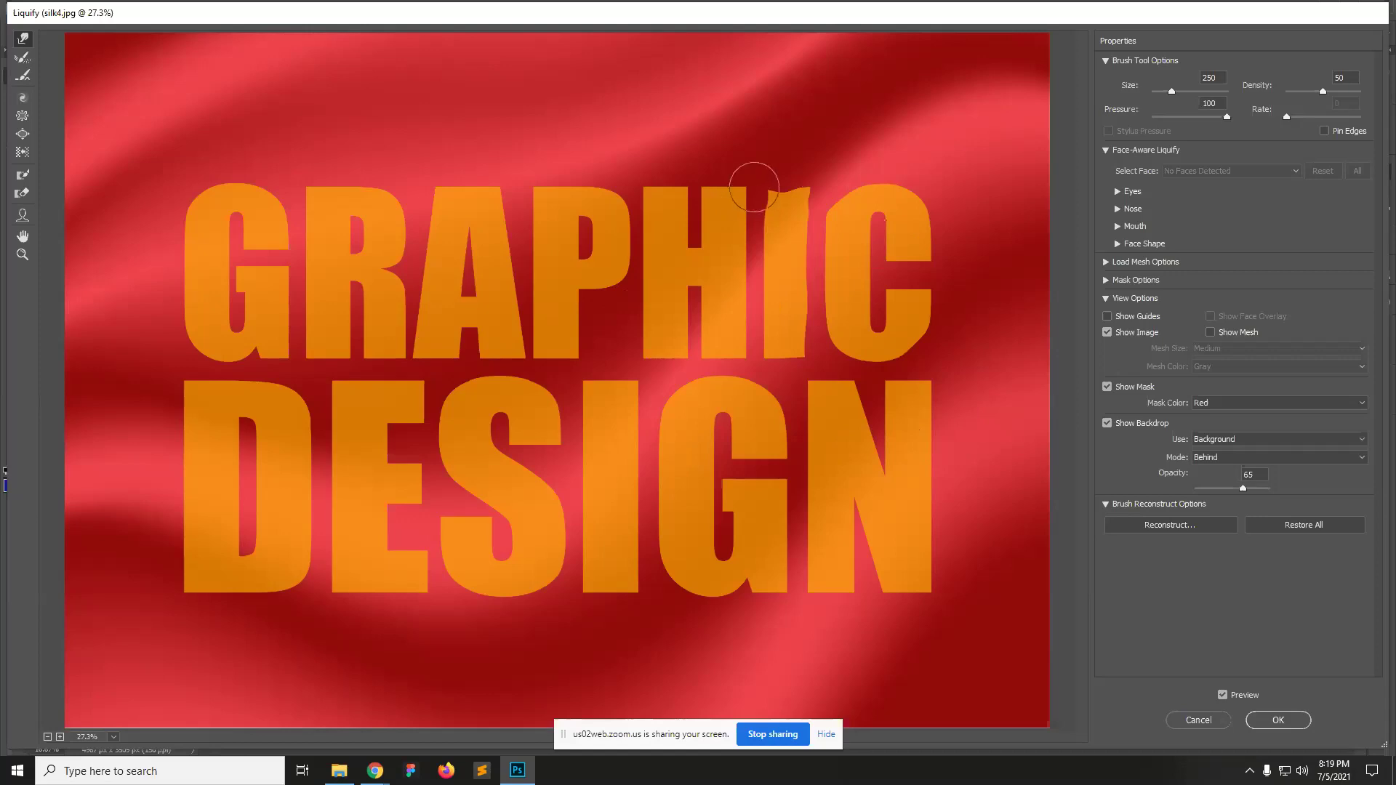
click(27, 82)
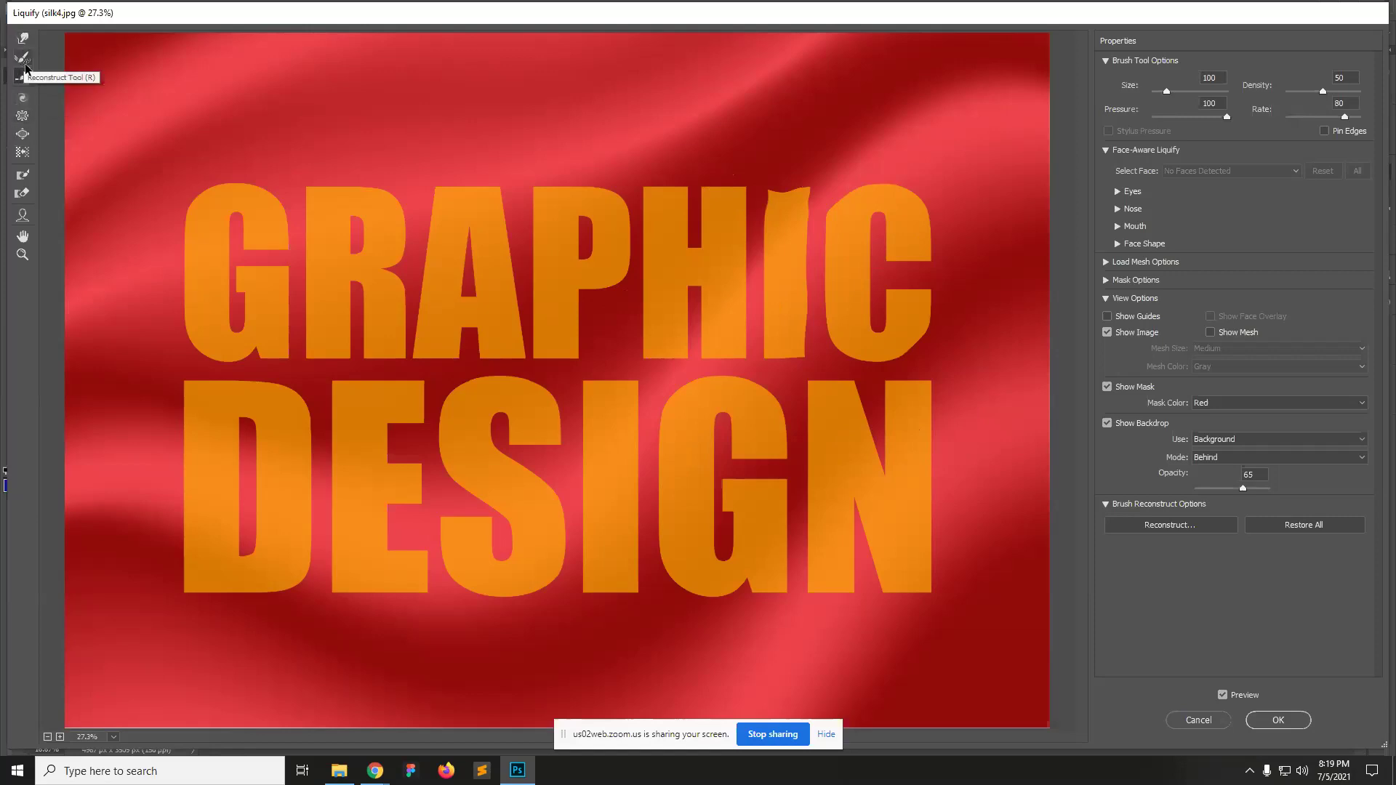
drag(771, 205, 759, 211)
key(bracketright)
key(bracketright)
key(bracketright)
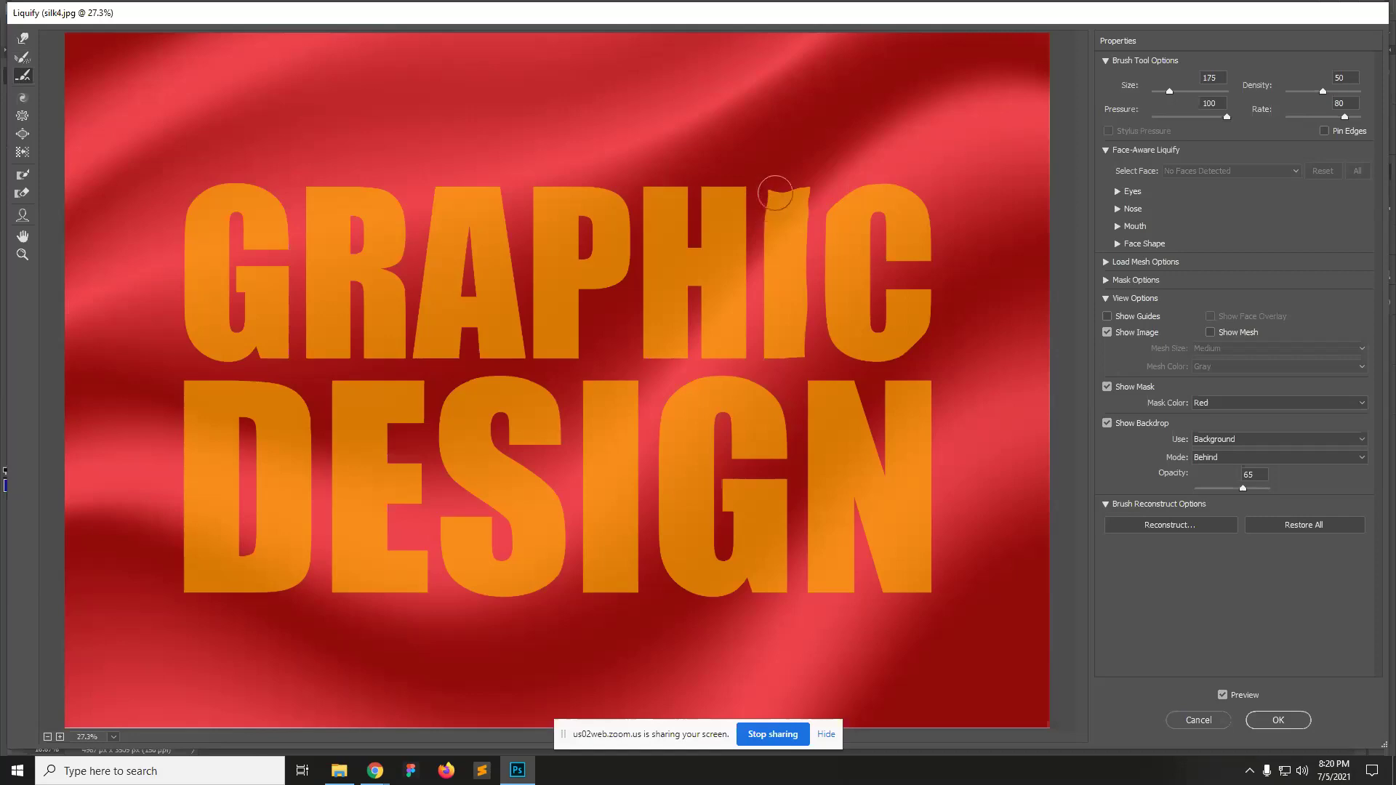
mouse_move(766, 188)
mouse_down()
mouse_move(797, 182)
mouse_move(759, 182)
mouse_move(802, 186)
mouse_move(763, 191)
mouse_up()
Step: Warp both sides of the H in GRAPHIC along the silk folds and smooth its lower right edge
click(22, 38)
mouse_move(802, 198)
mouse_down()
mouse_move(794, 181)
mouse_move(792, 219)
mouse_move(742, 220)
mouse_move(735, 297)
mouse_up()
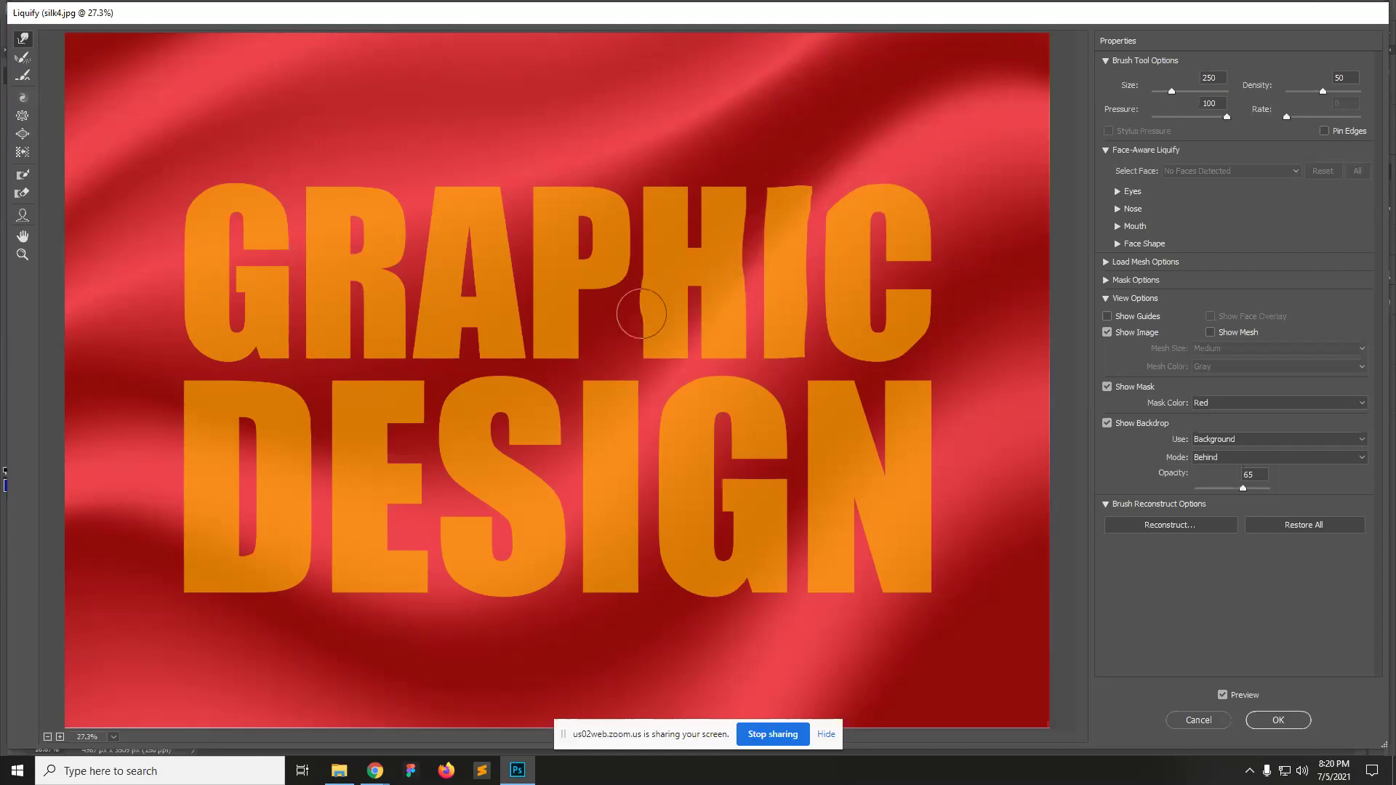
drag(636, 339, 638, 358)
mouse_move(653, 218)
mouse_down()
mouse_move(659, 190)
mouse_move(701, 189)
mouse_move(699, 317)
mouse_move(731, 319)
mouse_move(745, 299)
mouse_move(737, 343)
mouse_move(713, 333)
mouse_move(727, 333)
mouse_move(716, 352)
mouse_move(735, 317)
mouse_move(723, 255)
mouse_move(739, 240)
mouse_move(738, 327)
mouse_up()
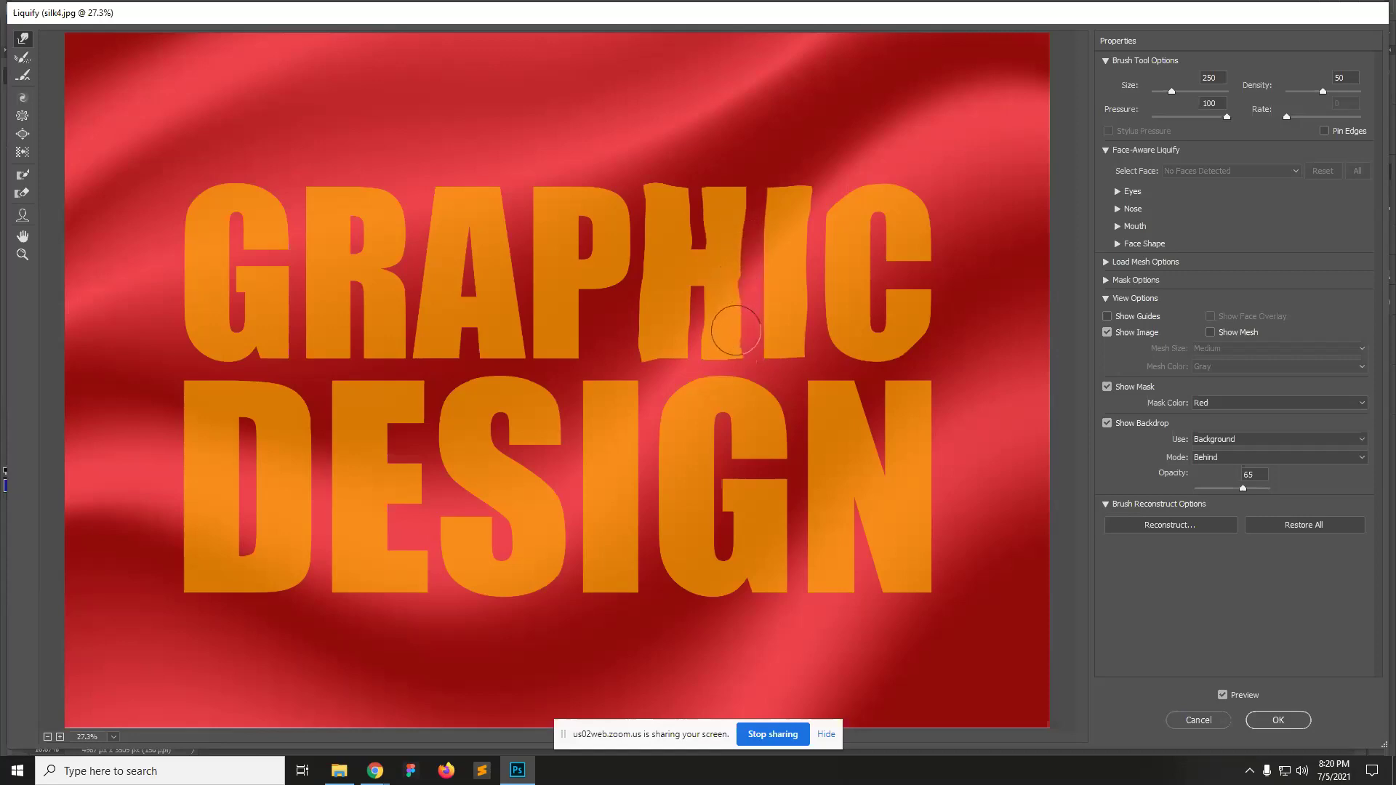
click(18, 76)
mouse_move(742, 341)
mouse_down()
mouse_move(742, 238)
mouse_move(740, 273)
mouse_up()
Step: Warp the top, stem and bowl of the P in GRAPHIC to follow the silk folds
click(23, 38)
mouse_move(579, 299)
mouse_down()
mouse_move(618, 259)
mouse_move(689, 228)
mouse_move(685, 242)
mouse_move(689, 183)
mouse_move(699, 220)
mouse_move(687, 199)
mouse_move(710, 172)
mouse_move(691, 177)
mouse_up()
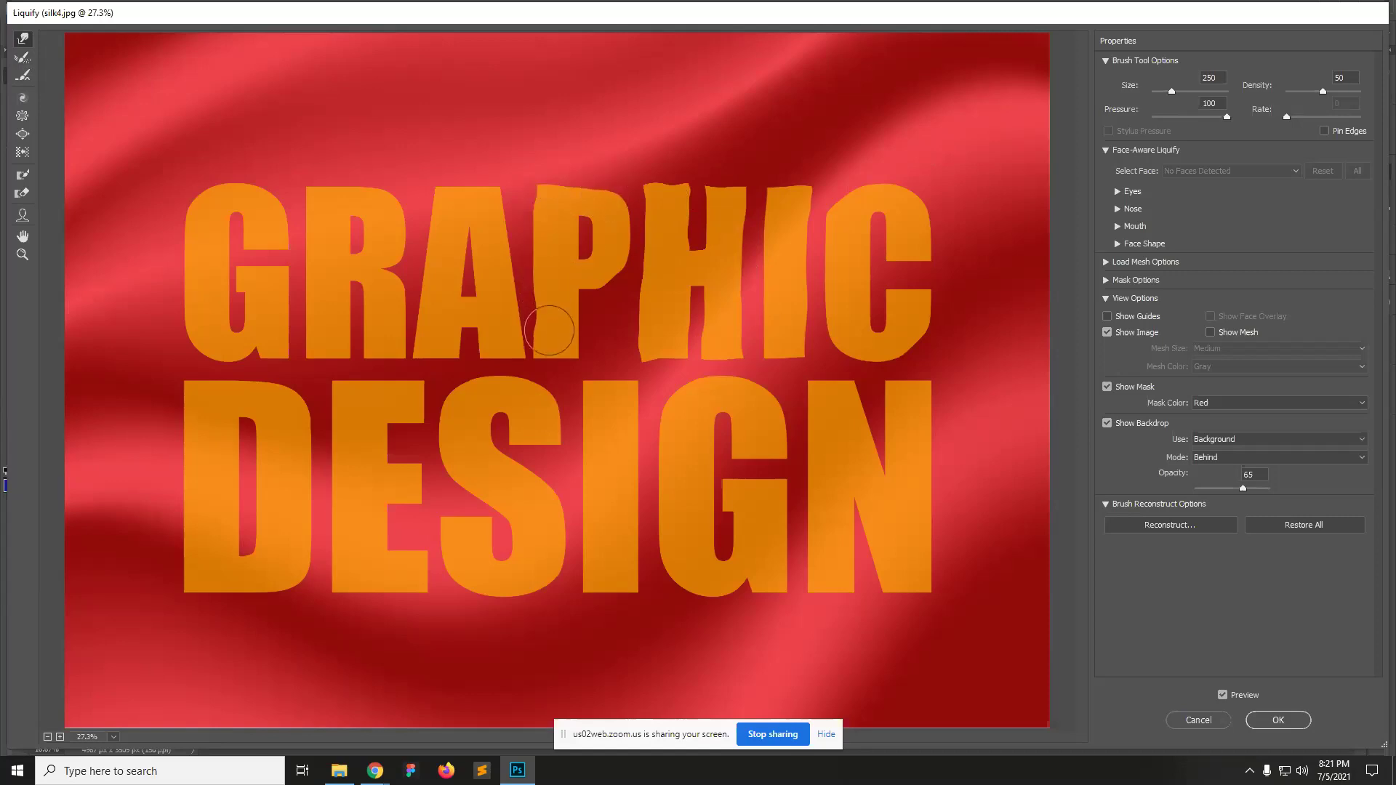
drag(549, 353, 591, 295)
click(28, 75)
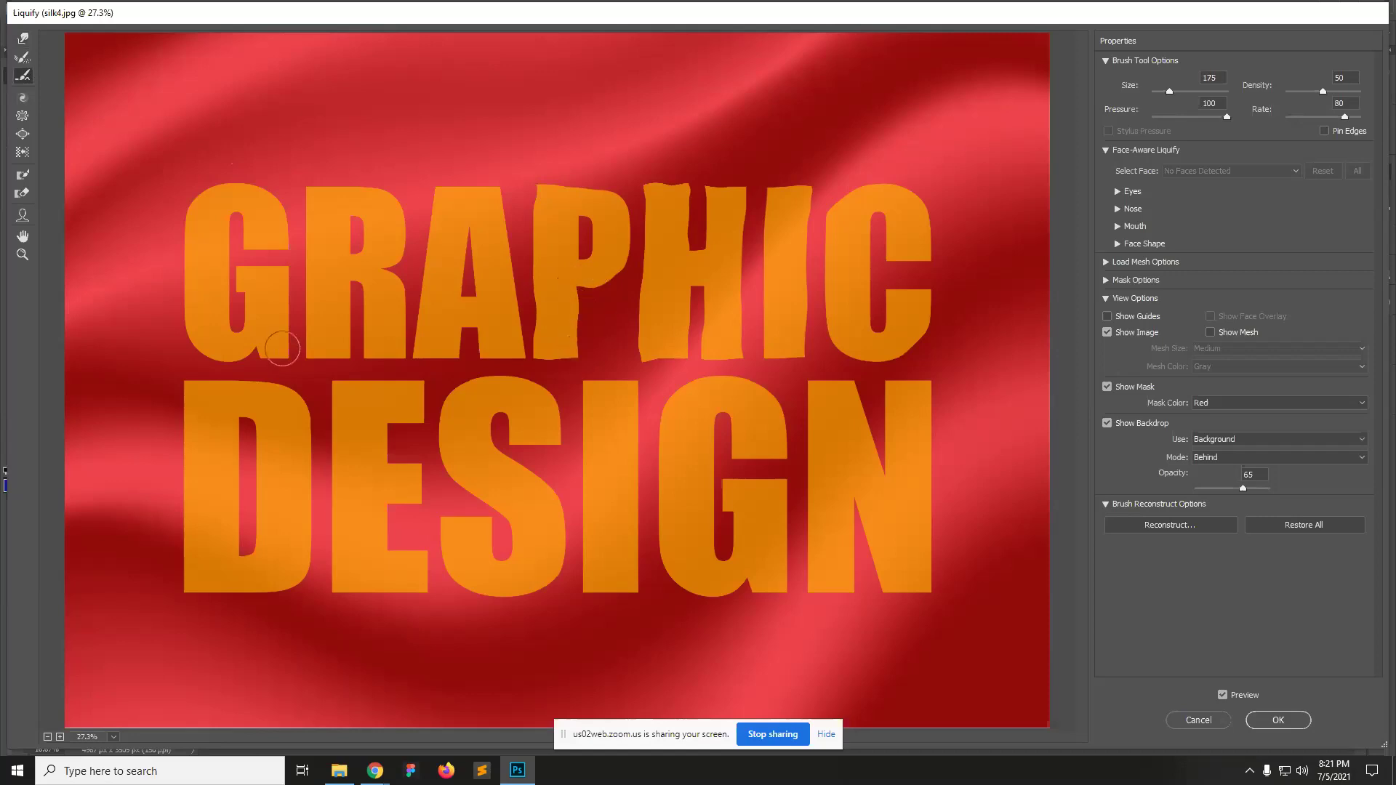
Step: Warp the top and both outer edges of the A in GRAPHIC with the Forward Warp tool
click(18, 43)
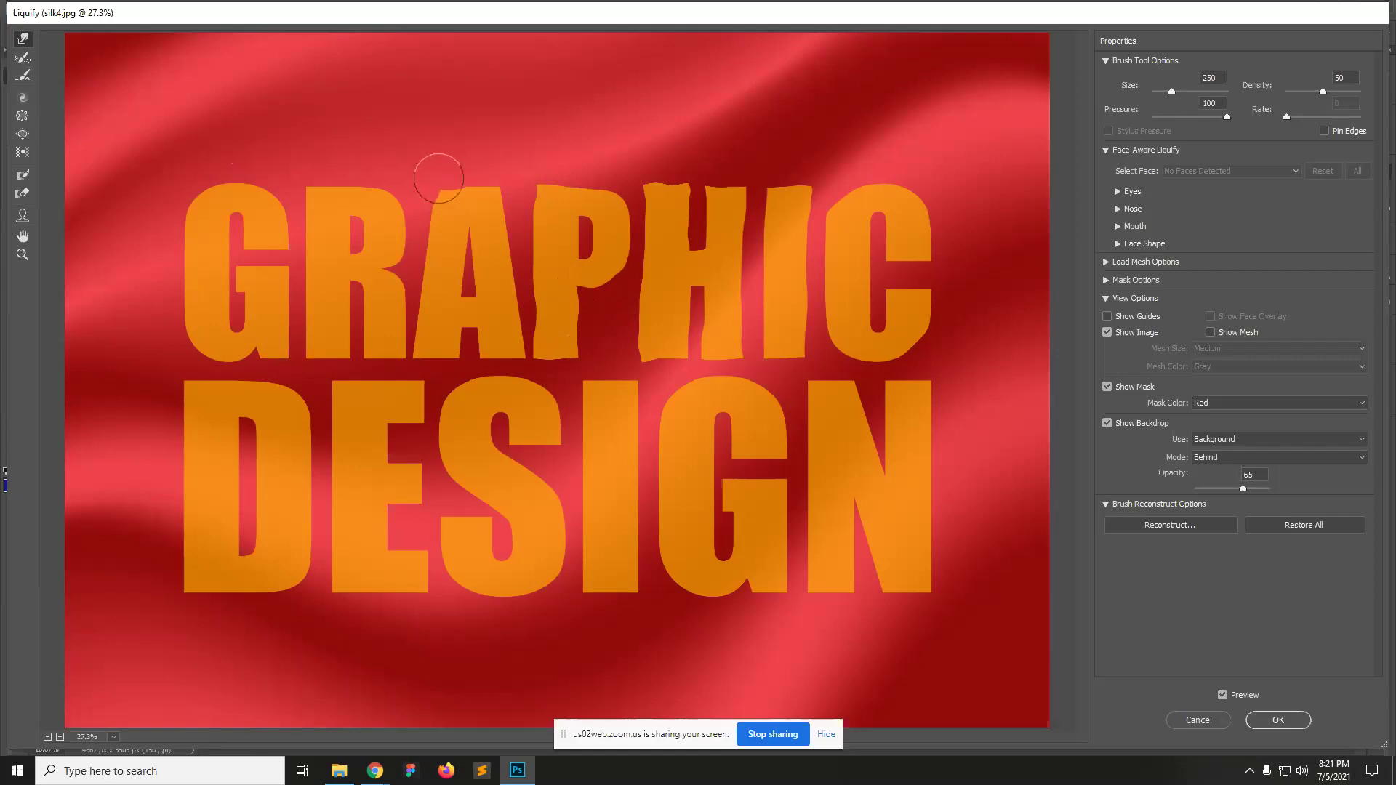
drag(515, 298, 509, 352)
drag(425, 250, 421, 307)
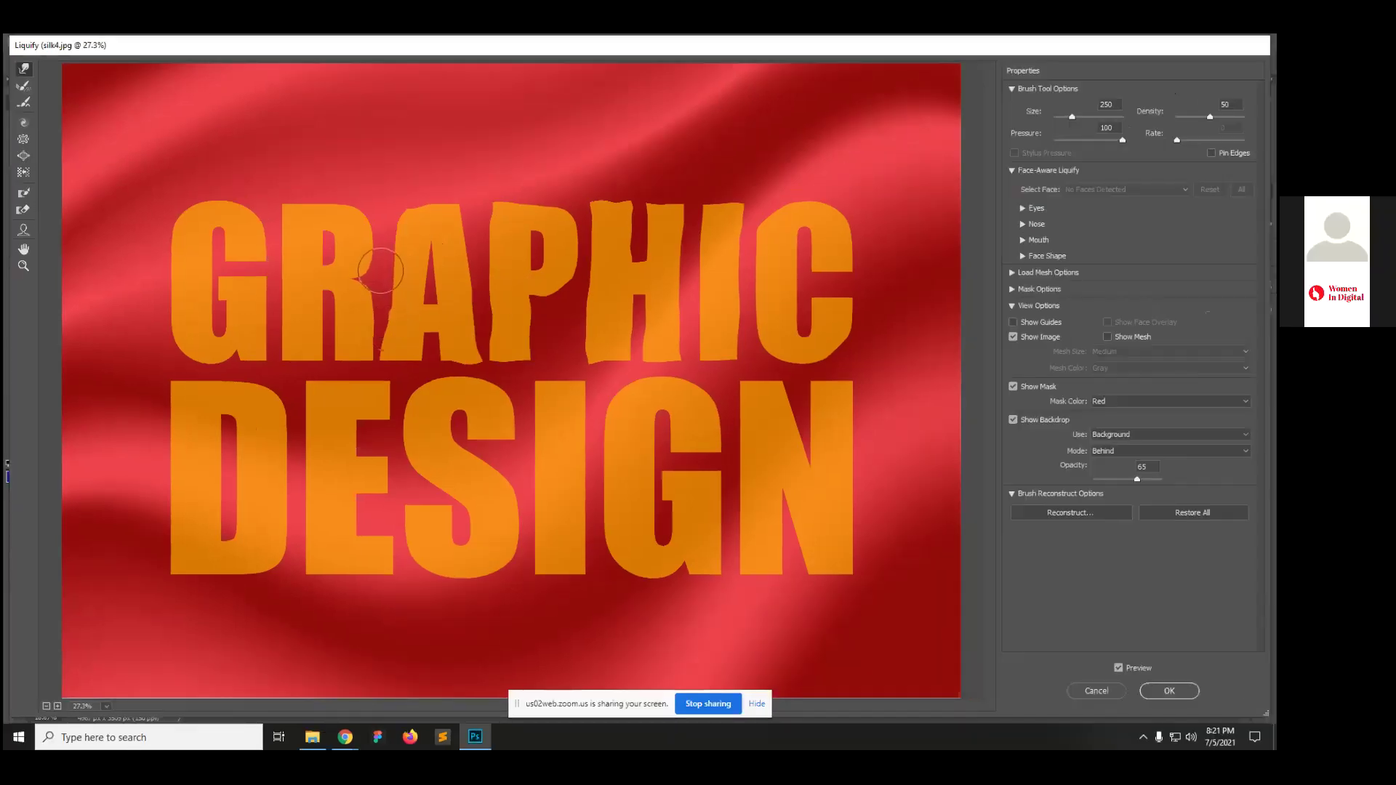
Step: Warp the top and lower edges of the R in GRAPHIC to match the fabric
mouse_move(289, 194)
mouse_down()
mouse_move(338, 191)
mouse_move(317, 192)
mouse_up()
mouse_move(331, 347)
mouse_down()
mouse_move(377, 320)
mouse_move(355, 344)
mouse_up()
click(23, 101)
Step: Warp the outline of the G in GRAPHIC and touch up the A's left leg
click(24, 68)
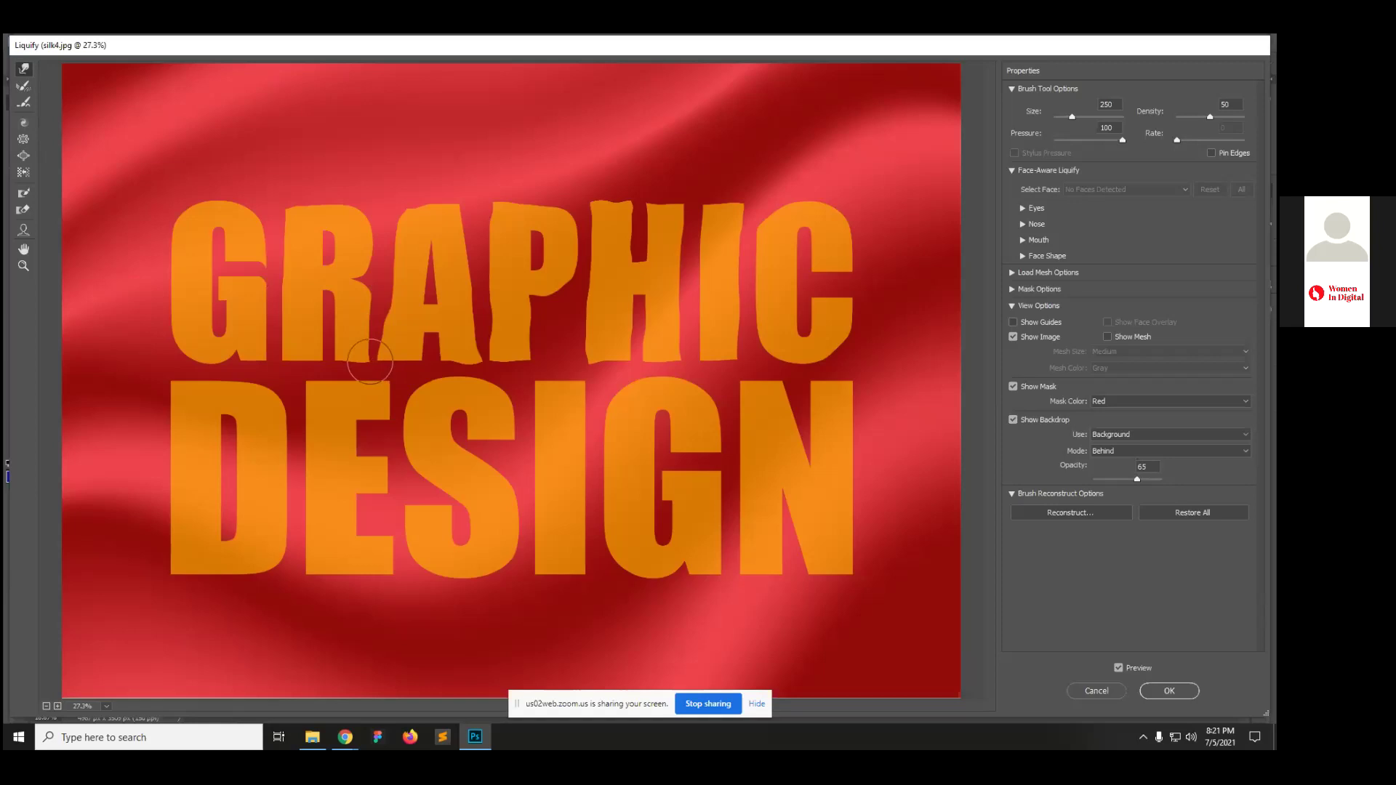
drag(253, 376, 257, 281)
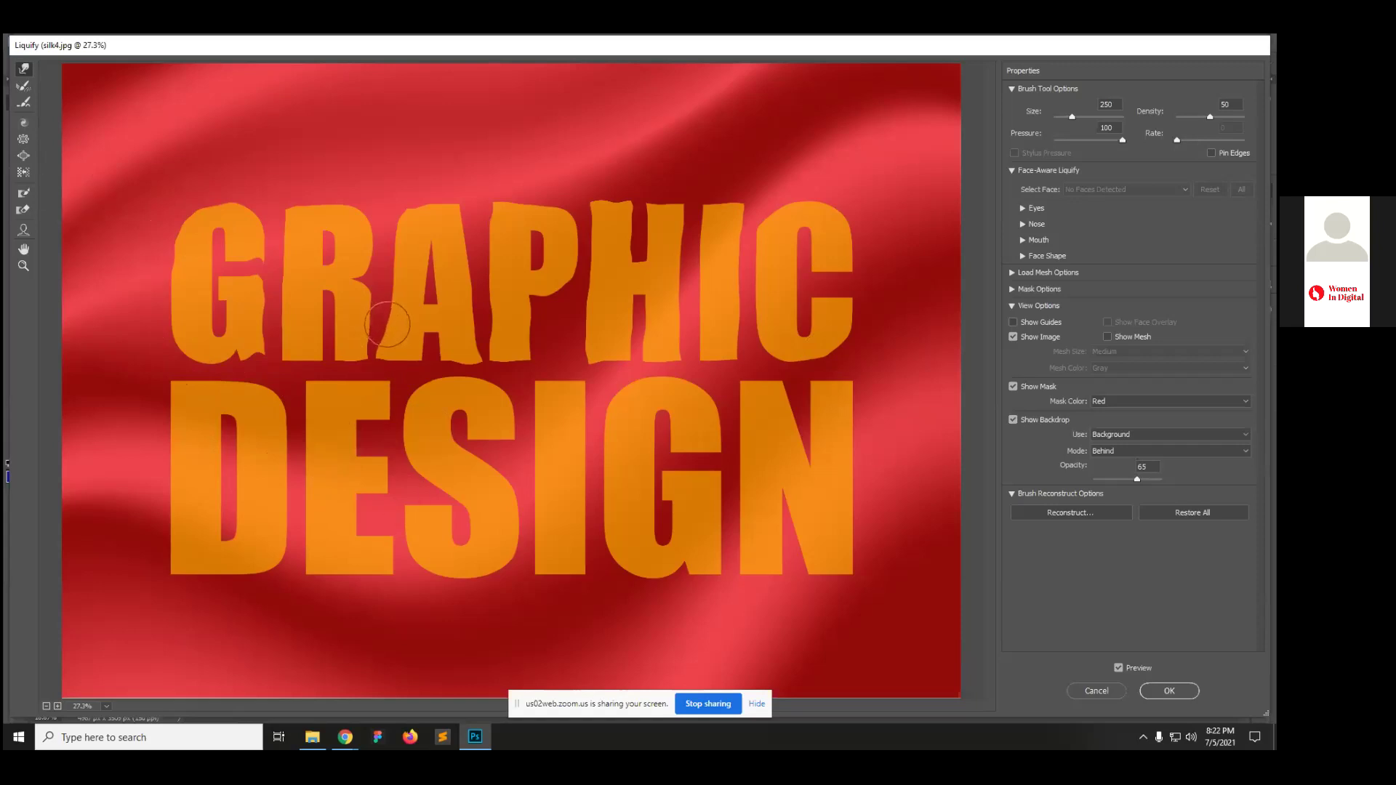
drag(381, 335, 375, 346)
drag(292, 338, 259, 349)
Step: Freeze the right part of the G in GRAPHIC, warp the R's lower left edge beside it, and thaw the mask
click(24, 194)
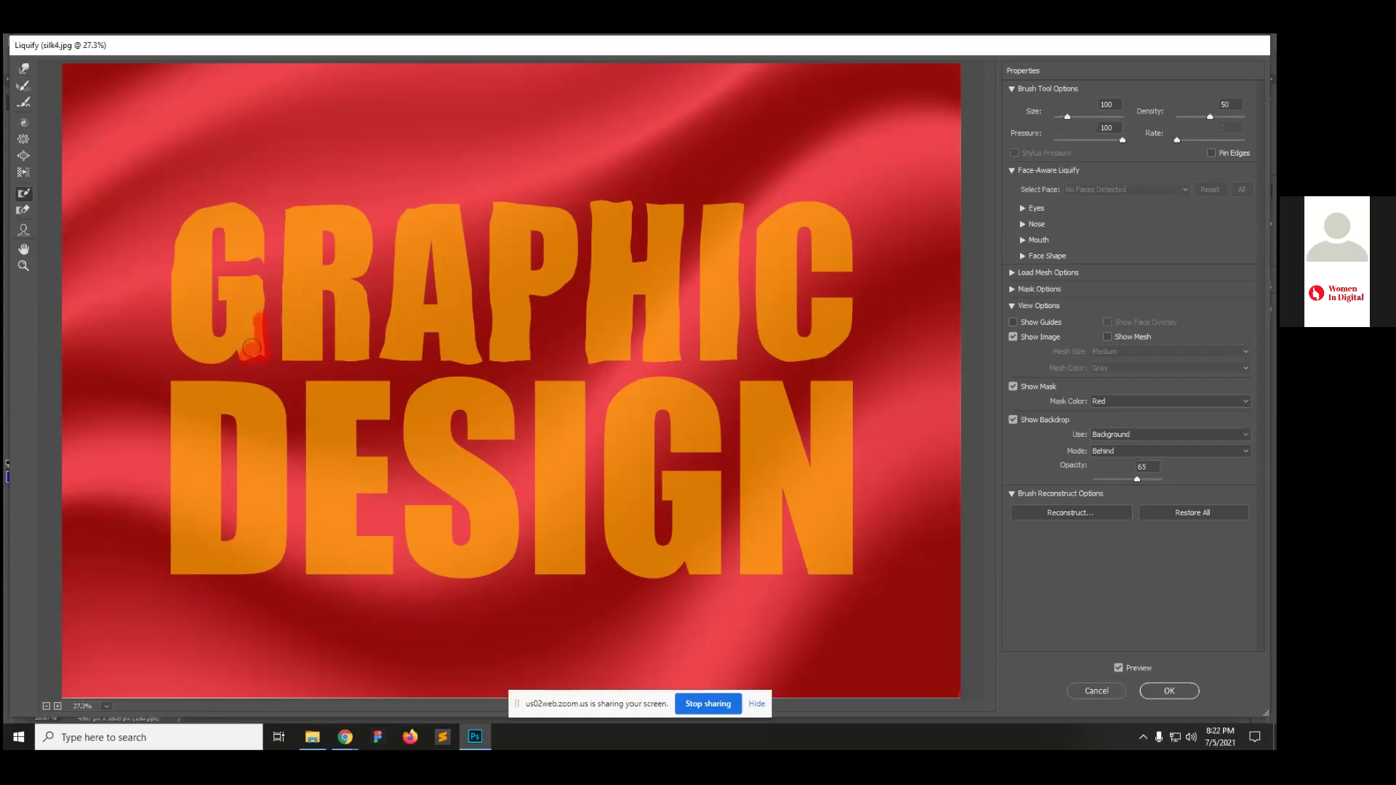
mouse_move(256, 297)
mouse_down()
mouse_move(244, 341)
mouse_move(229, 299)
mouse_up()
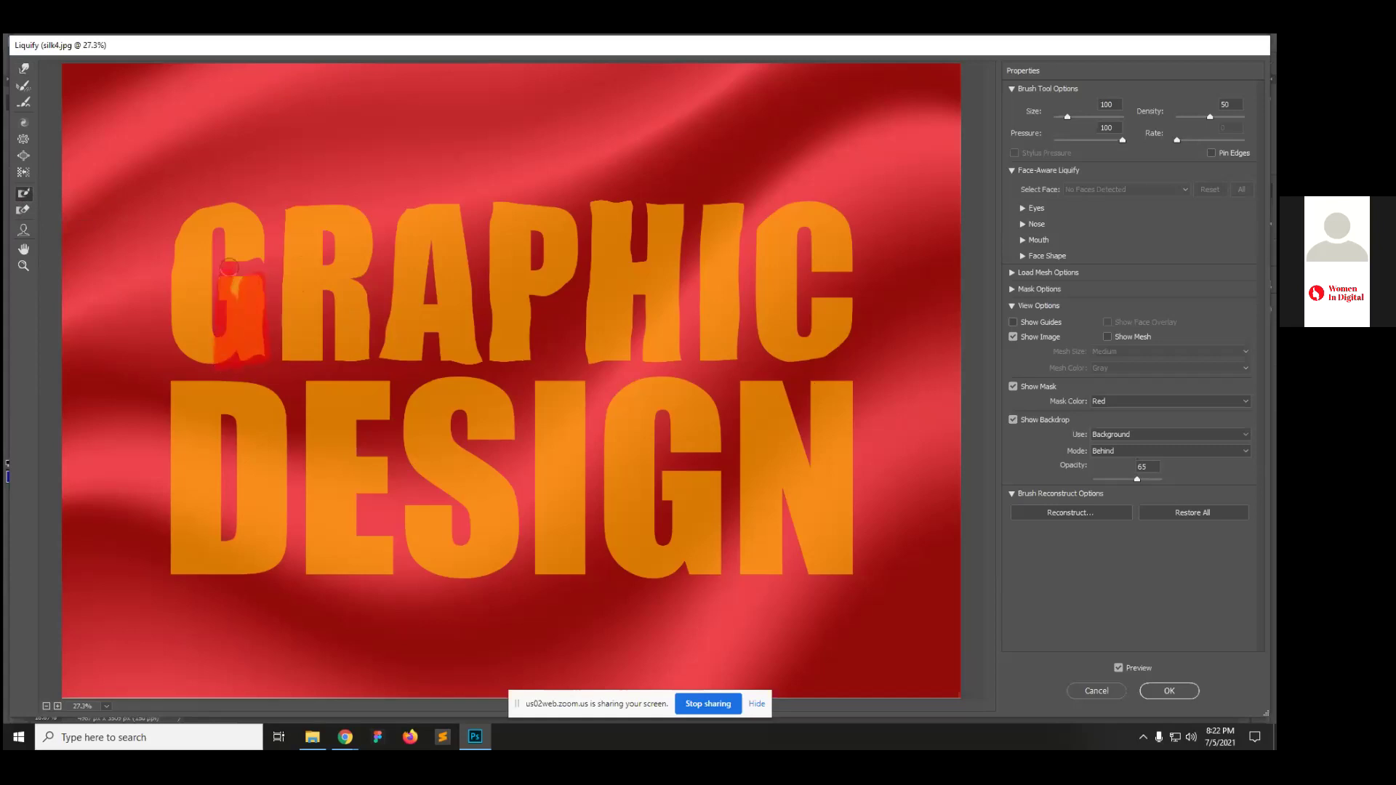
click(26, 69)
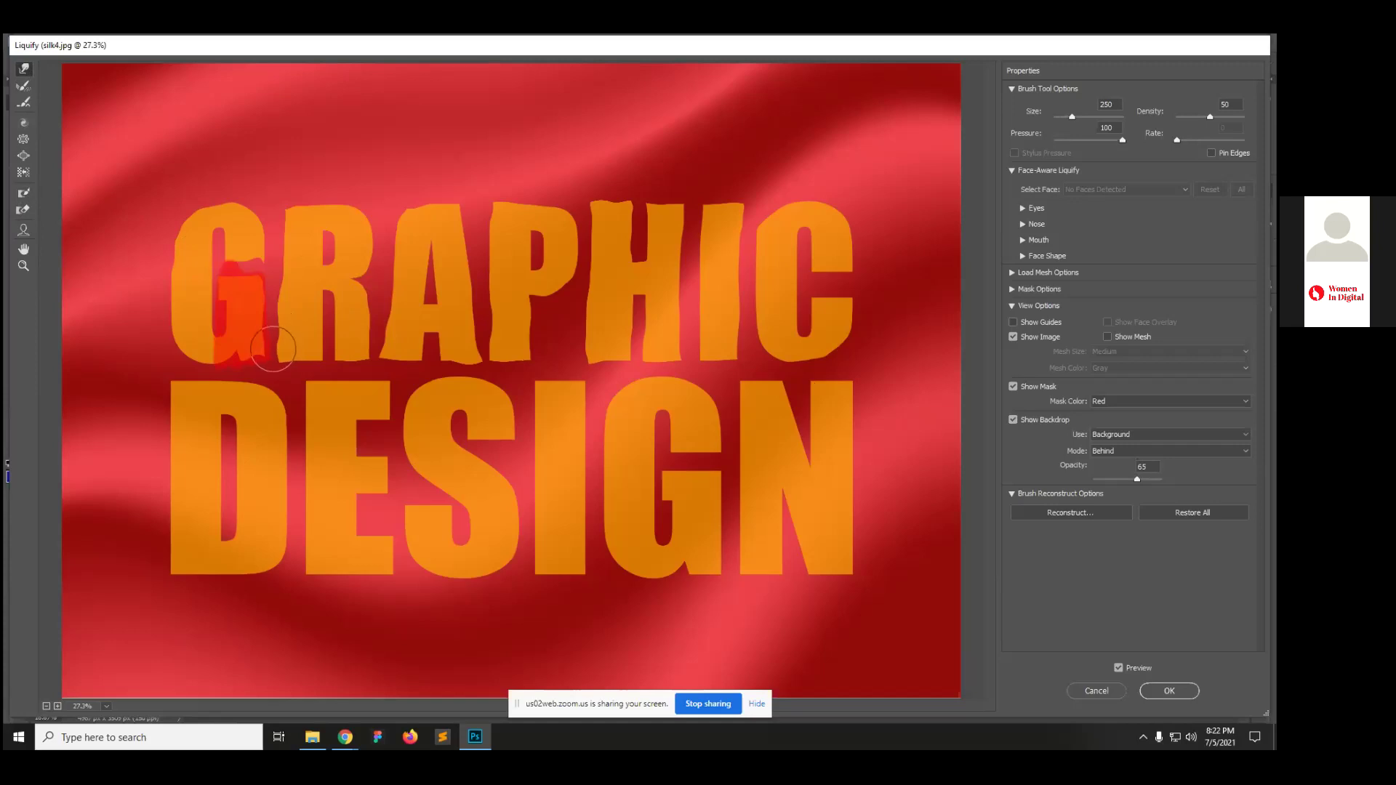
mouse_move(272, 348)
mouse_down()
mouse_move(280, 286)
mouse_move(263, 319)
mouse_up()
click(22, 210)
mouse_move(268, 272)
mouse_down()
mouse_move(268, 365)
mouse_move(246, 295)
mouse_move(233, 382)
mouse_move(222, 274)
mouse_up()
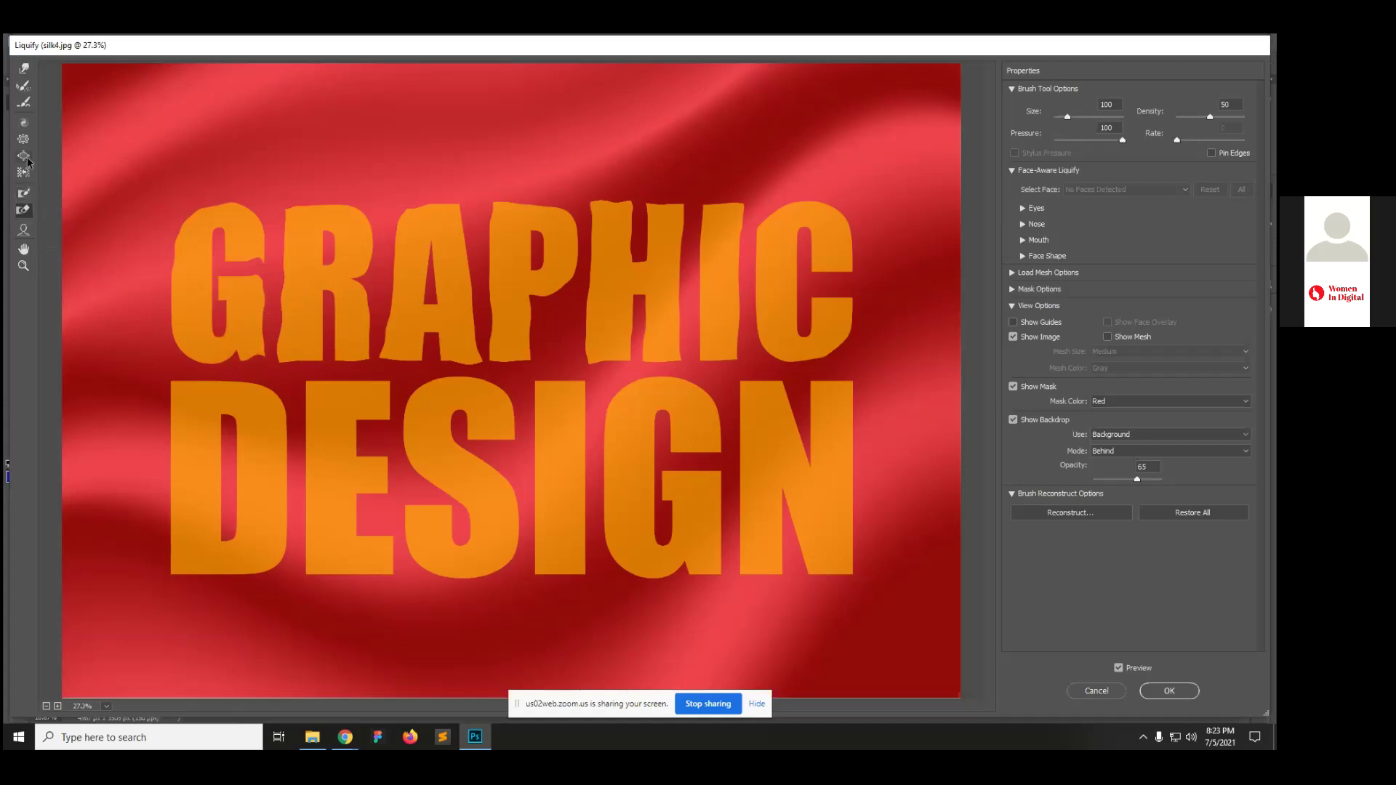
Step: Warp the I in DESIGN along the fold and smooth its lower left corner
click(27, 74)
mouse_move(590, 445)
mouse_down()
mouse_move(588, 573)
mouse_move(583, 559)
mouse_move(539, 564)
mouse_move(537, 525)
mouse_move(550, 568)
mouse_move(546, 542)
mouse_move(530, 577)
mouse_up()
click(24, 102)
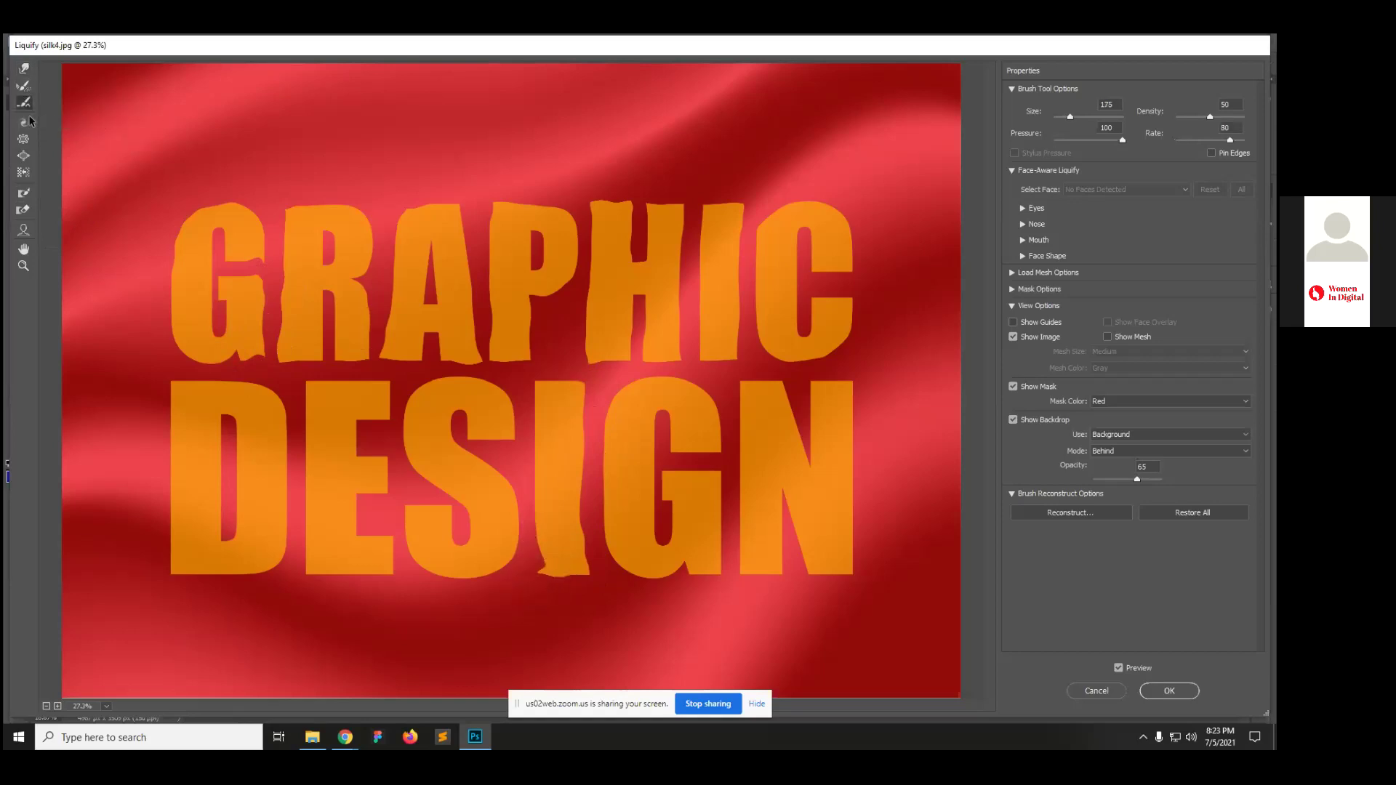
mouse_move(536, 551)
mouse_down()
mouse_move(540, 583)
mouse_move(565, 566)
mouse_move(533, 545)
mouse_move(528, 518)
mouse_up()
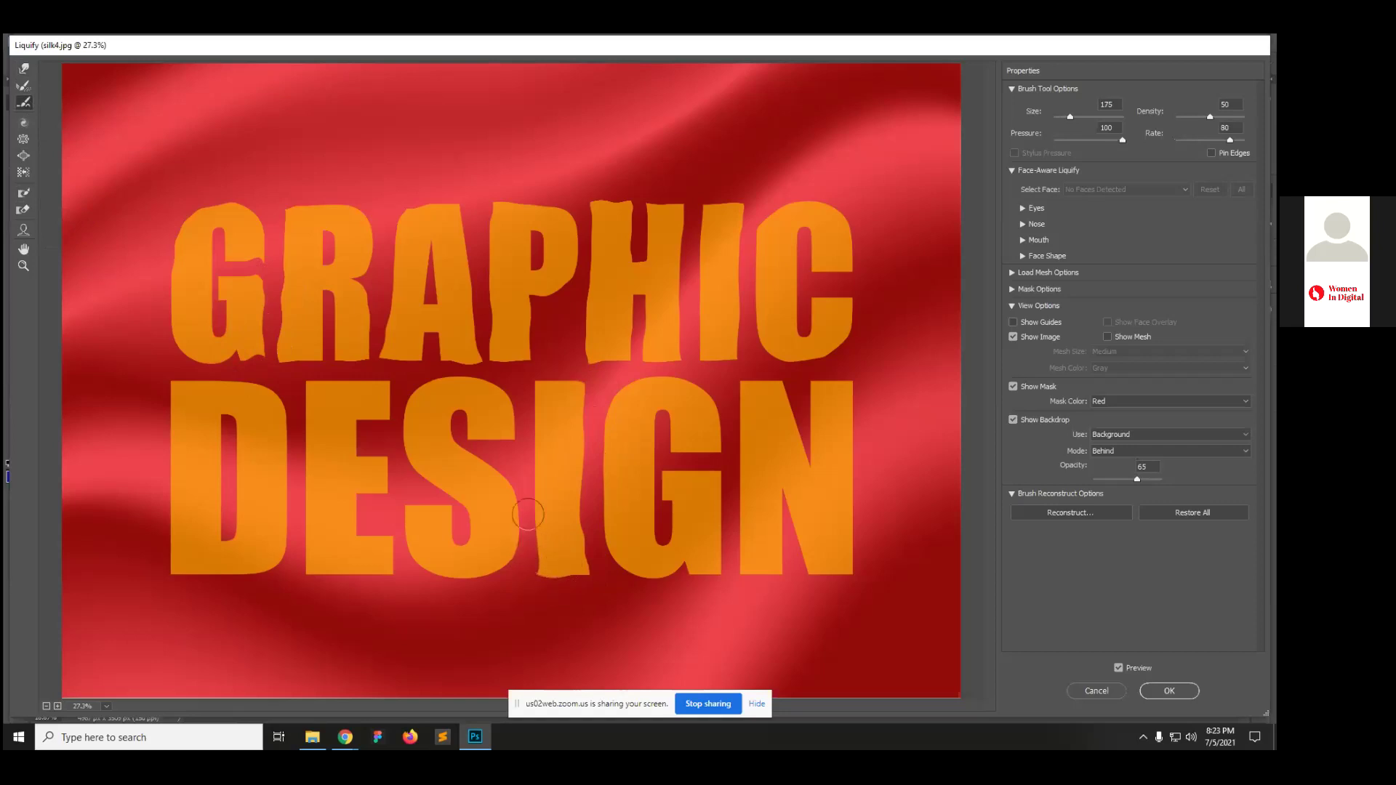
click(24, 69)
mouse_move(569, 436)
mouse_down()
mouse_move(530, 462)
mouse_move(543, 390)
mouse_move(586, 391)
mouse_move(565, 489)
mouse_up()
Step: Warp the right edge of the G and the sides of the N in DESIGN, smoothing the N's upper left edge
mouse_move(694, 434)
mouse_down()
mouse_move(716, 426)
mouse_move(720, 439)
mouse_move(710, 528)
mouse_up()
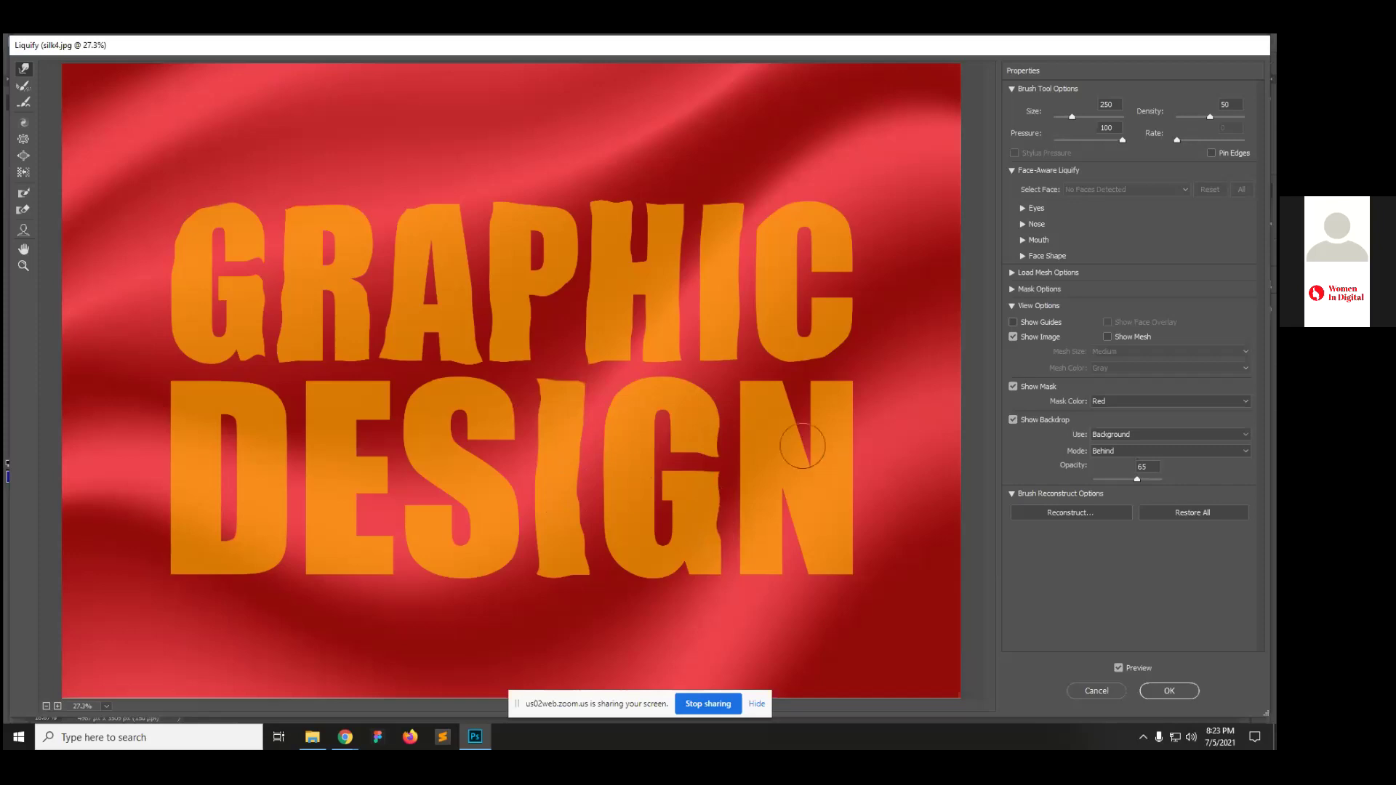
mouse_move(726, 423)
mouse_down()
mouse_move(730, 444)
mouse_move(741, 385)
mouse_move(781, 411)
mouse_move(796, 385)
mouse_move(795, 443)
mouse_move(861, 423)
mouse_move(836, 483)
mouse_move(854, 518)
mouse_up()
mouse_move(862, 591)
mouse_down()
mouse_move(853, 552)
mouse_move(869, 564)
mouse_move(859, 578)
mouse_move(812, 581)
mouse_move(787, 558)
mouse_move(746, 418)
mouse_move(743, 489)
mouse_up()
click(23, 105)
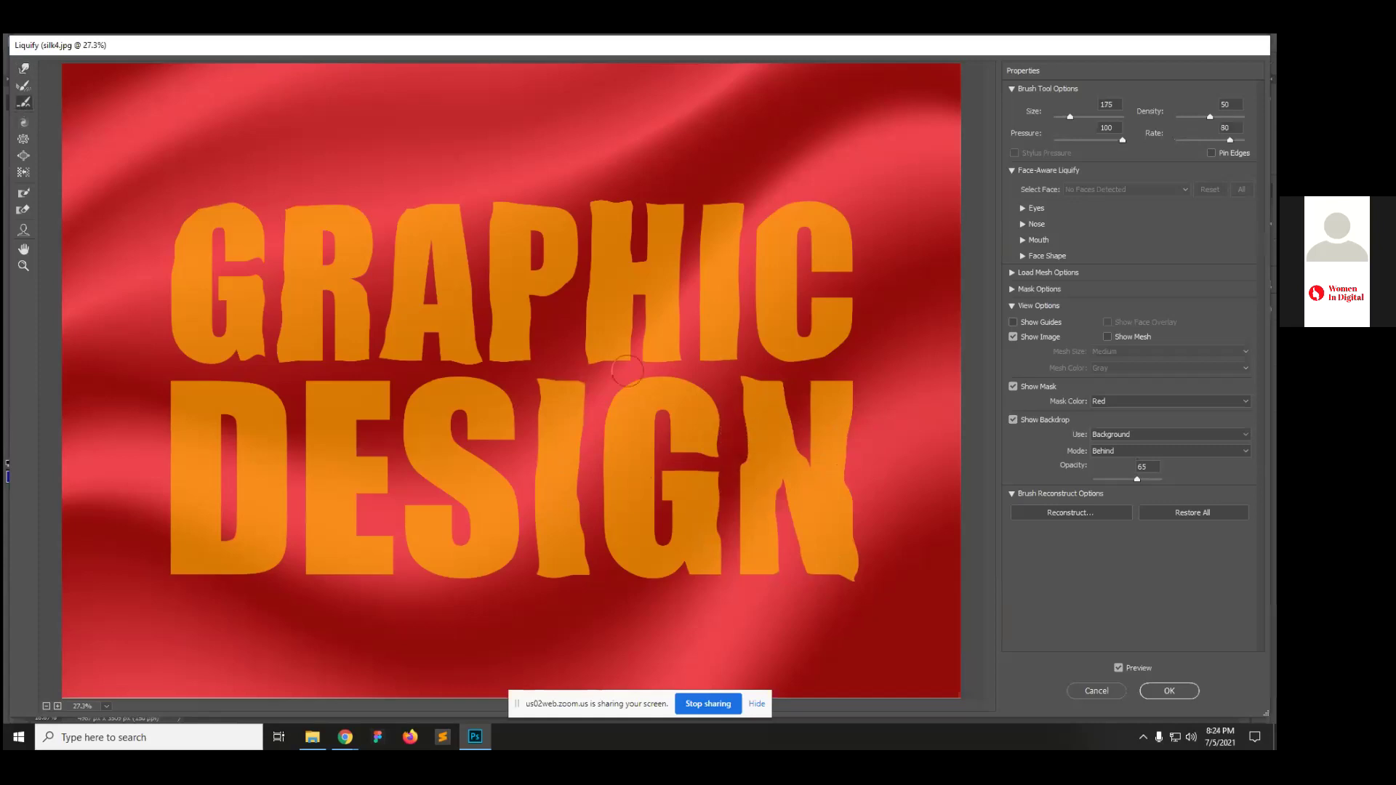
mouse_move(744, 390)
mouse_down()
mouse_move(742, 481)
mouse_move(741, 430)
mouse_up()
Step: Warp the S, E and D in DESIGN, smooth the D's lower left corner, and apply the Liquify filter
click(23, 69)
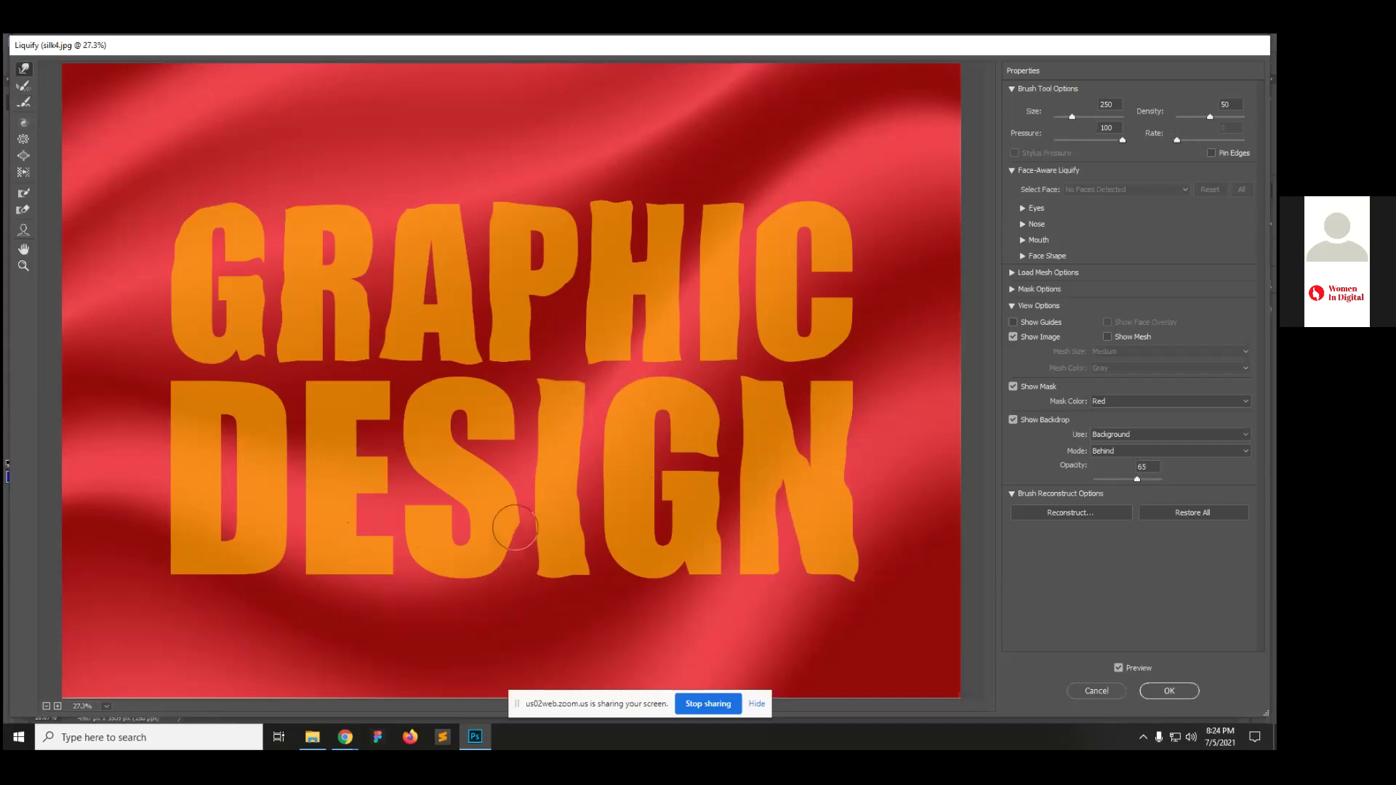
mouse_move(492, 577)
mouse_down()
mouse_move(508, 485)
mouse_move(471, 446)
mouse_move(505, 439)
mouse_move(520, 384)
mouse_move(513, 404)
mouse_move(505, 365)
mouse_move(481, 396)
mouse_move(417, 372)
mouse_move(406, 385)
mouse_move(401, 429)
mouse_move(419, 471)
mouse_move(293, 383)
mouse_move(285, 449)
mouse_move(301, 382)
mouse_move(310, 415)
mouse_move(393, 390)
mouse_move(390, 547)
mouse_move(386, 563)
mouse_move(300, 570)
mouse_move(287, 524)
mouse_move(250, 567)
mouse_up()
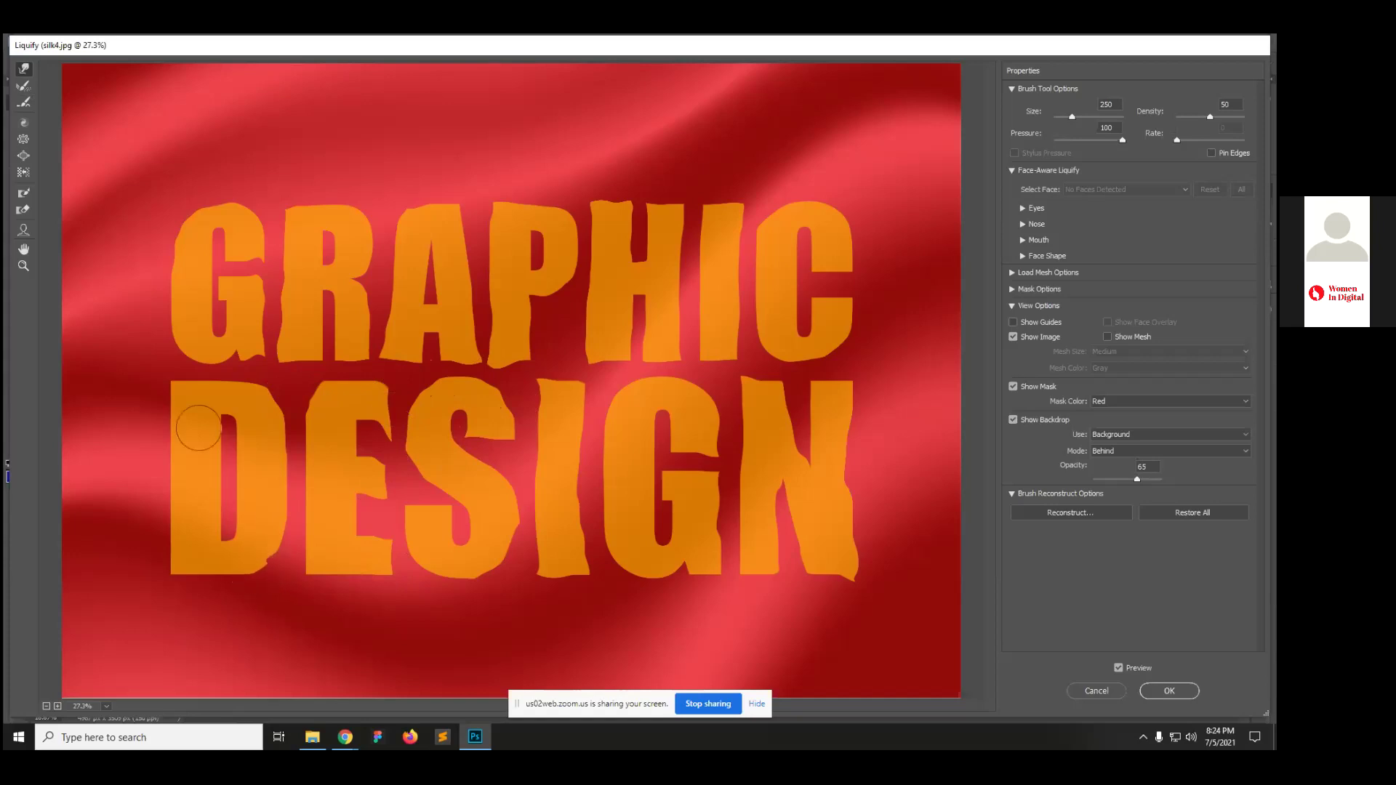
mouse_move(173, 418)
mouse_down()
mouse_move(174, 513)
mouse_move(146, 557)
mouse_move(187, 581)
mouse_move(240, 580)
mouse_move(100, 598)
mouse_up()
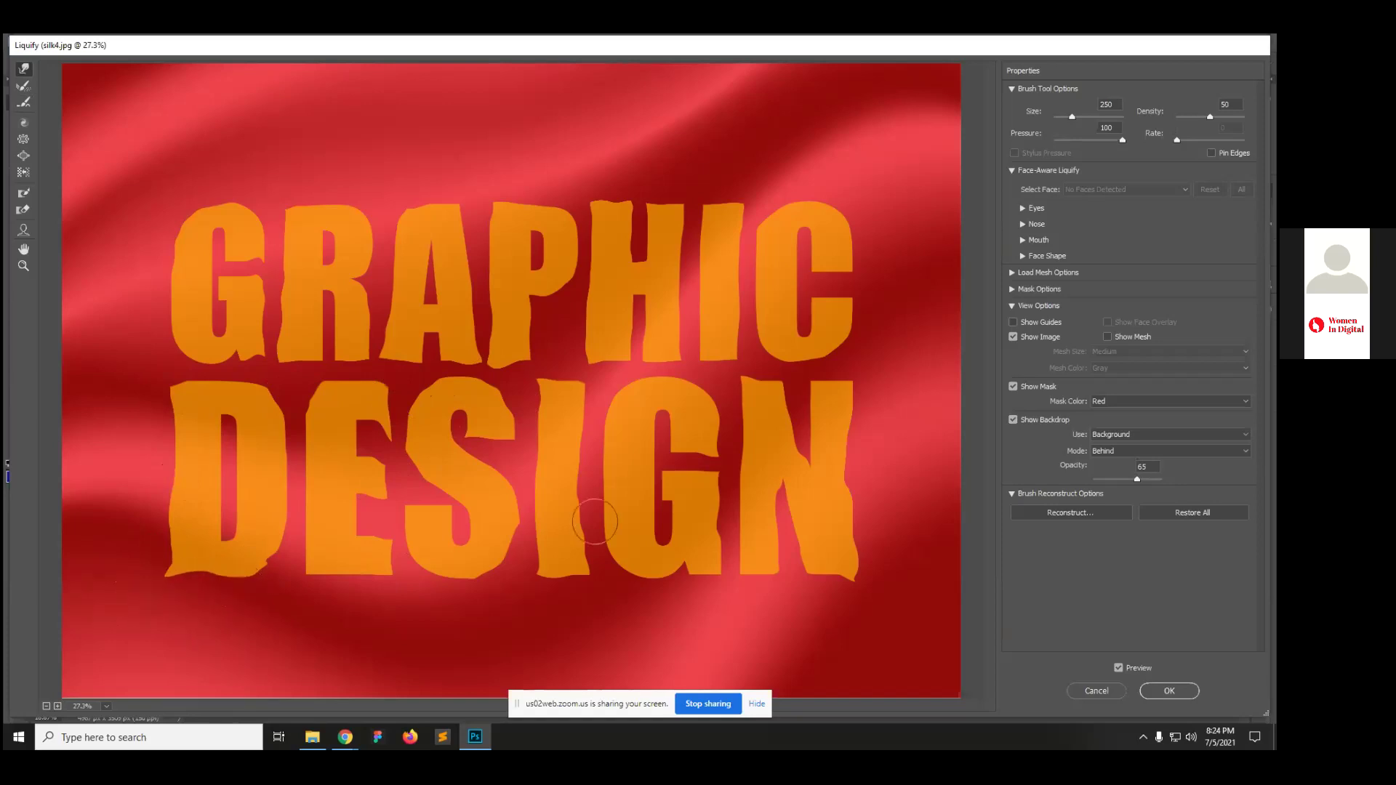
click(25, 104)
mouse_move(182, 547)
mouse_down()
mouse_move(174, 594)
mouse_move(165, 561)
mouse_move(191, 587)
mouse_move(155, 564)
mouse_up()
click(1167, 692)
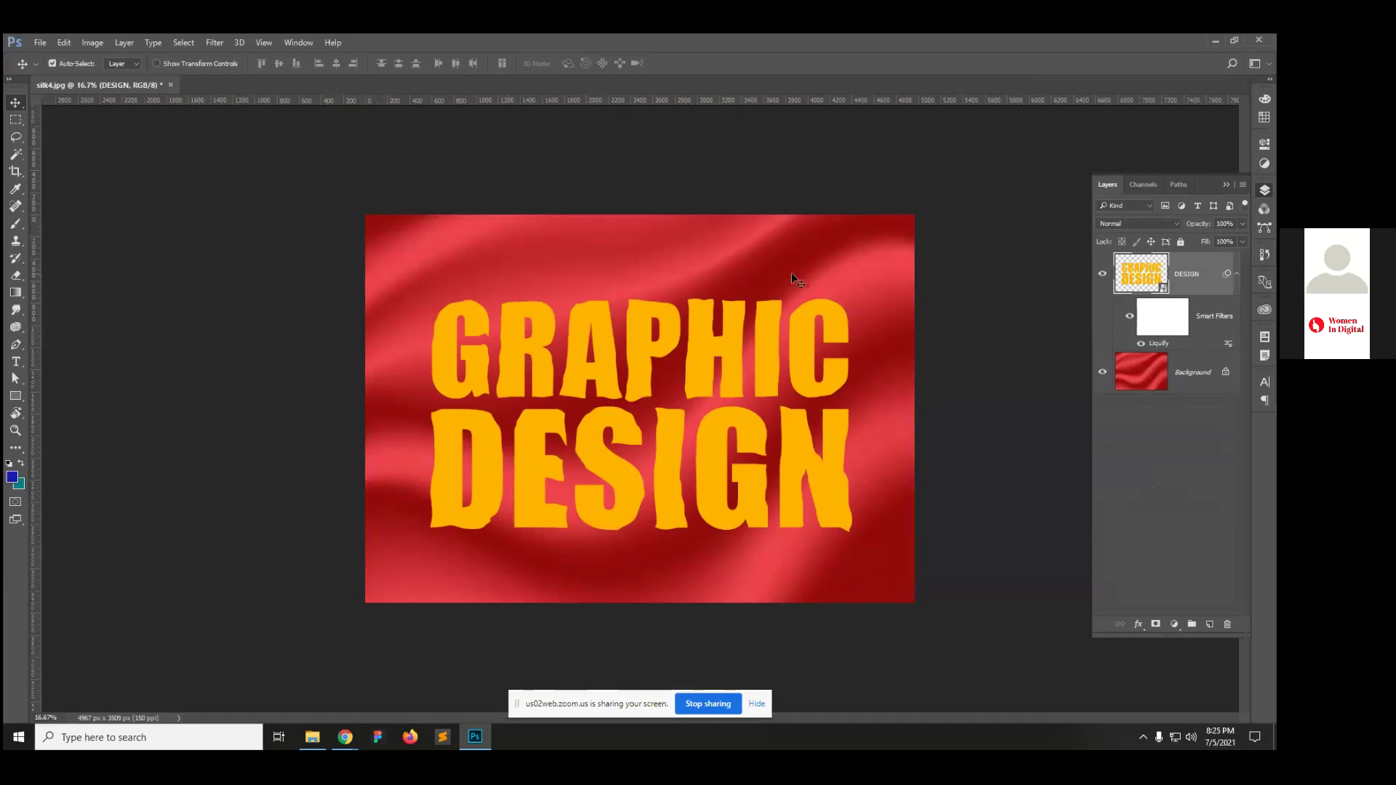
Step: Set the DESIGN layer's blend mode to Multiply and duplicate the layer
click(1177, 225)
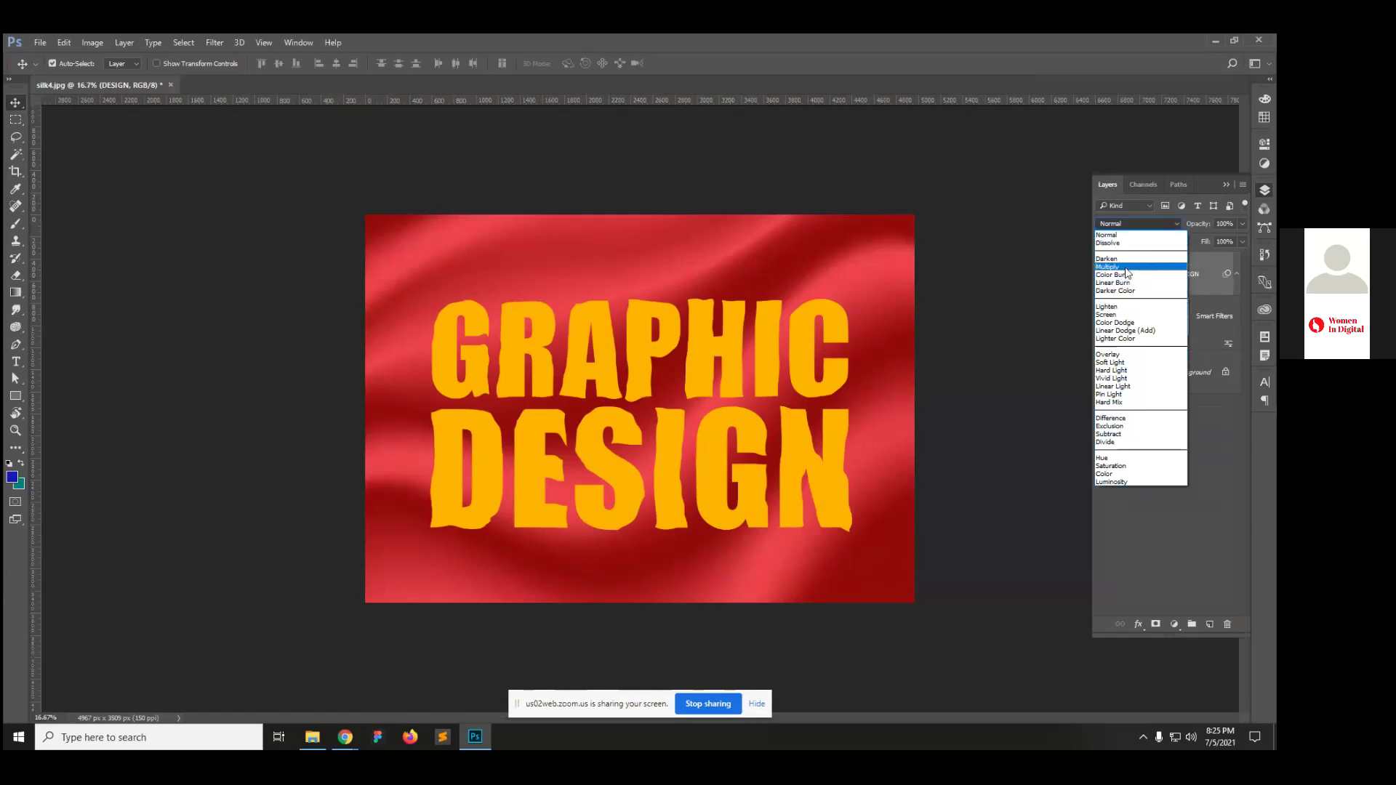
click(1154, 266)
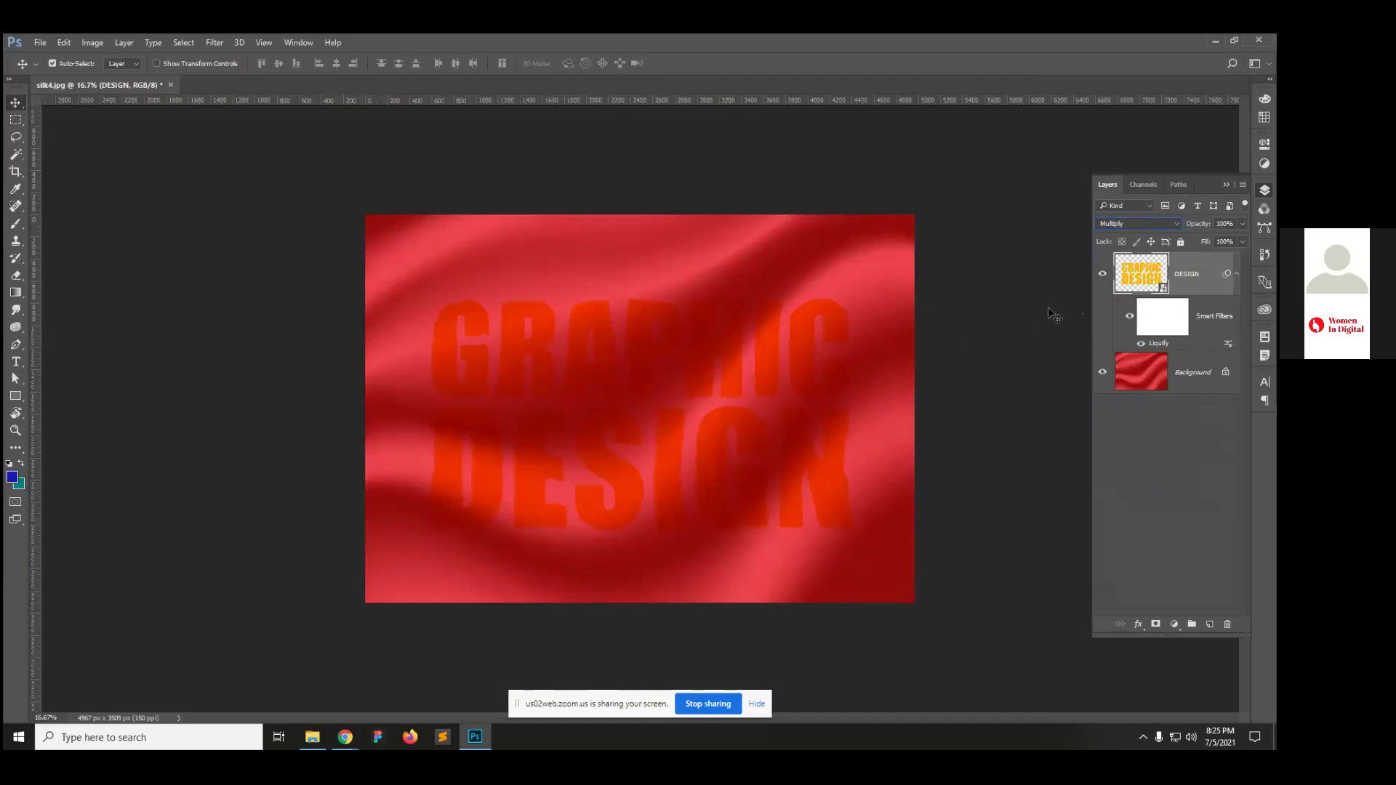
click(1177, 534)
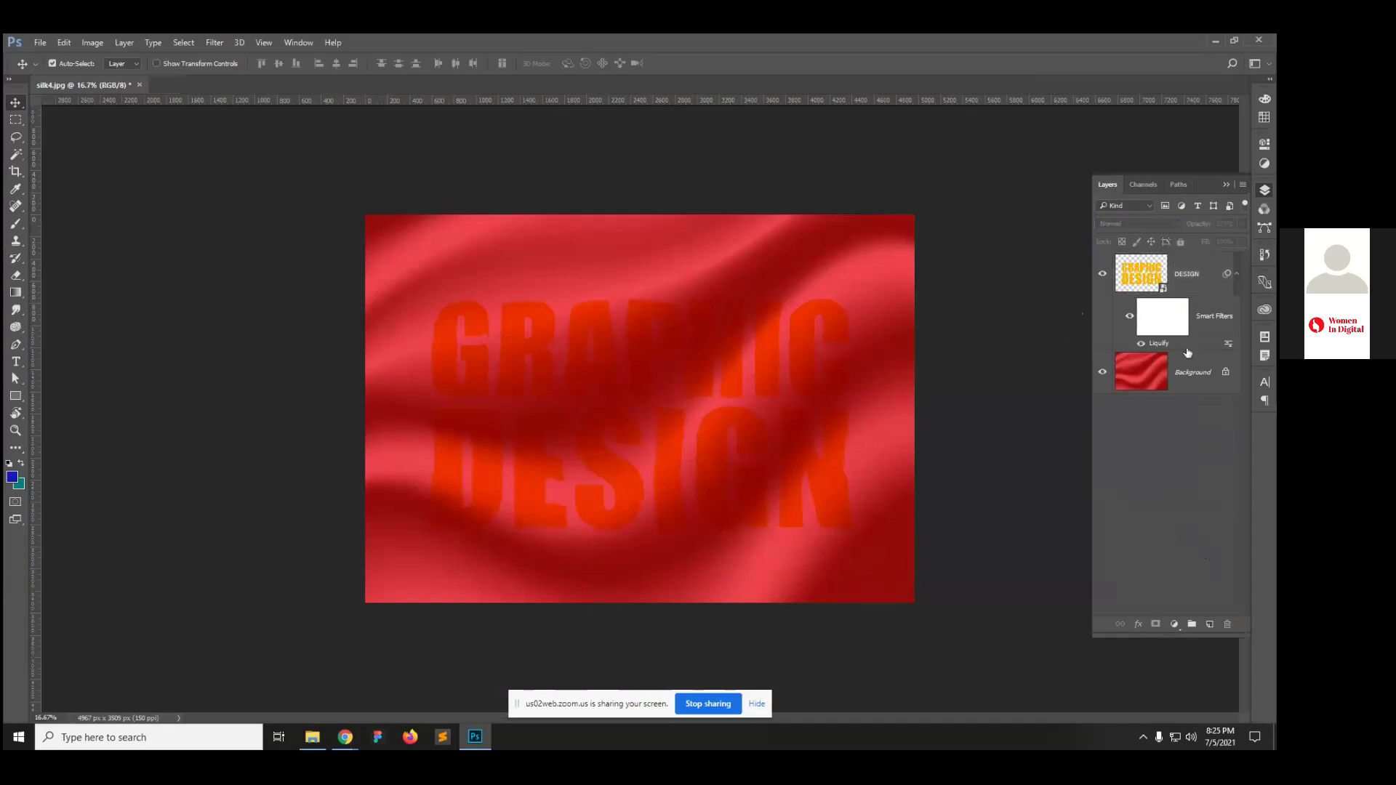
drag(1144, 282, 1202, 567)
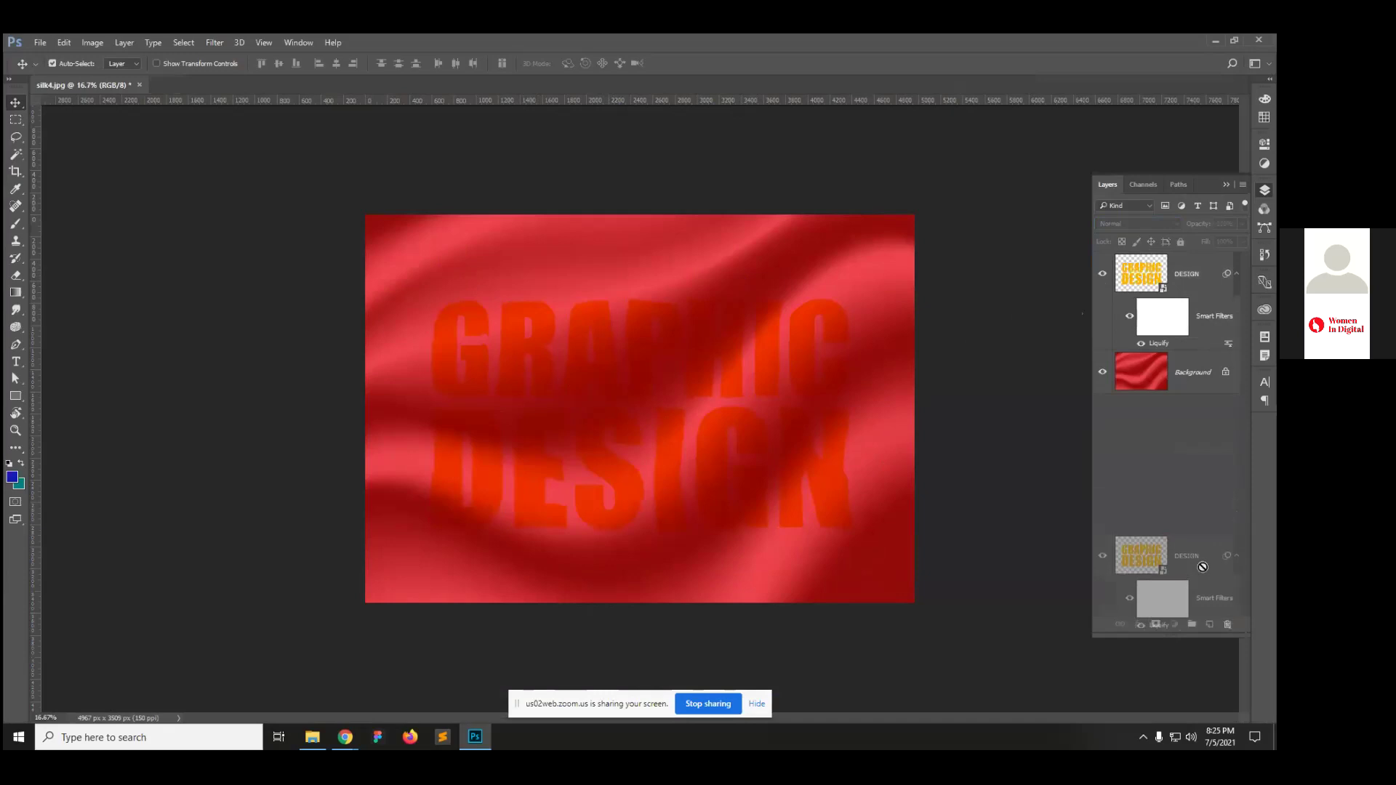
drag(1208, 624, 1209, 624)
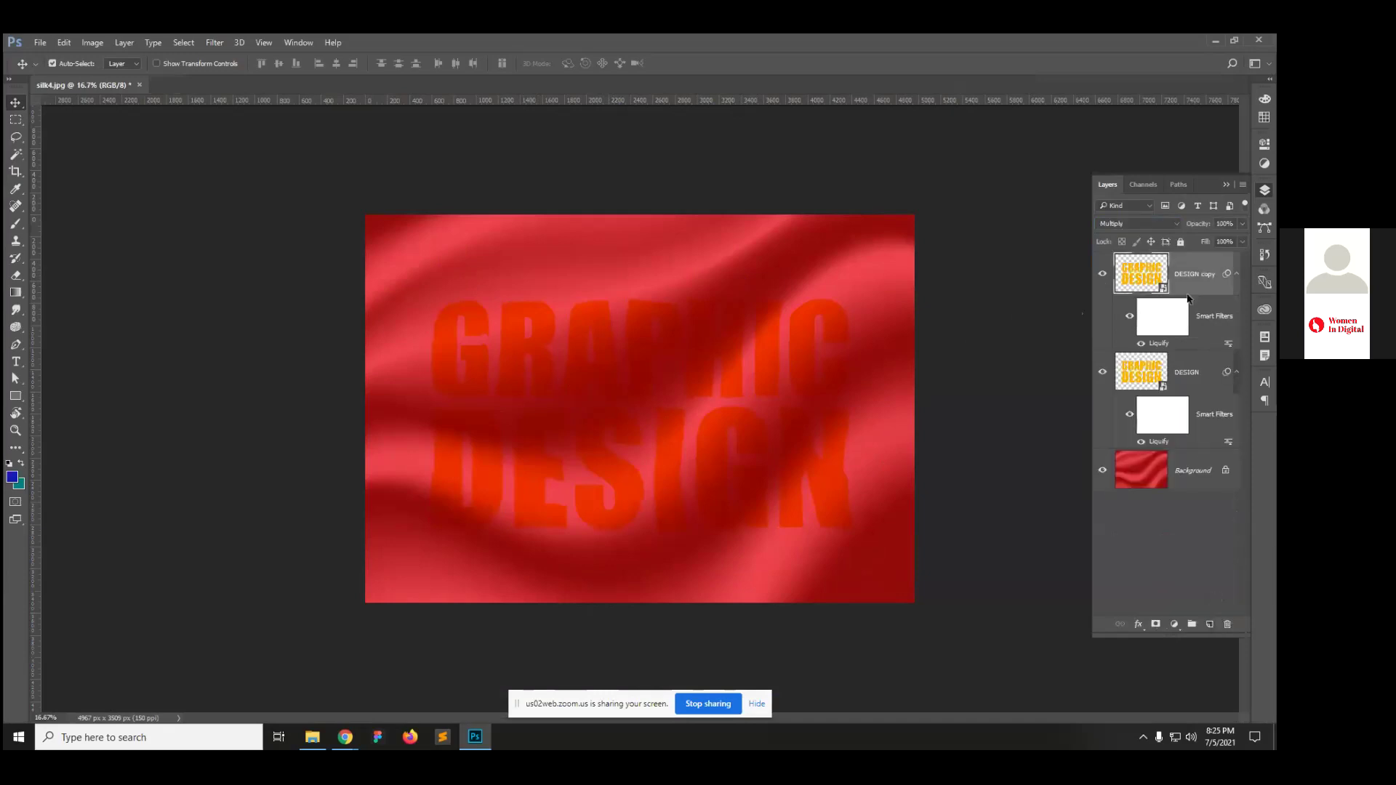
Step: Set the DESIGN copy layer's blend mode to Screen and its opacity to about 85%
click(1178, 224)
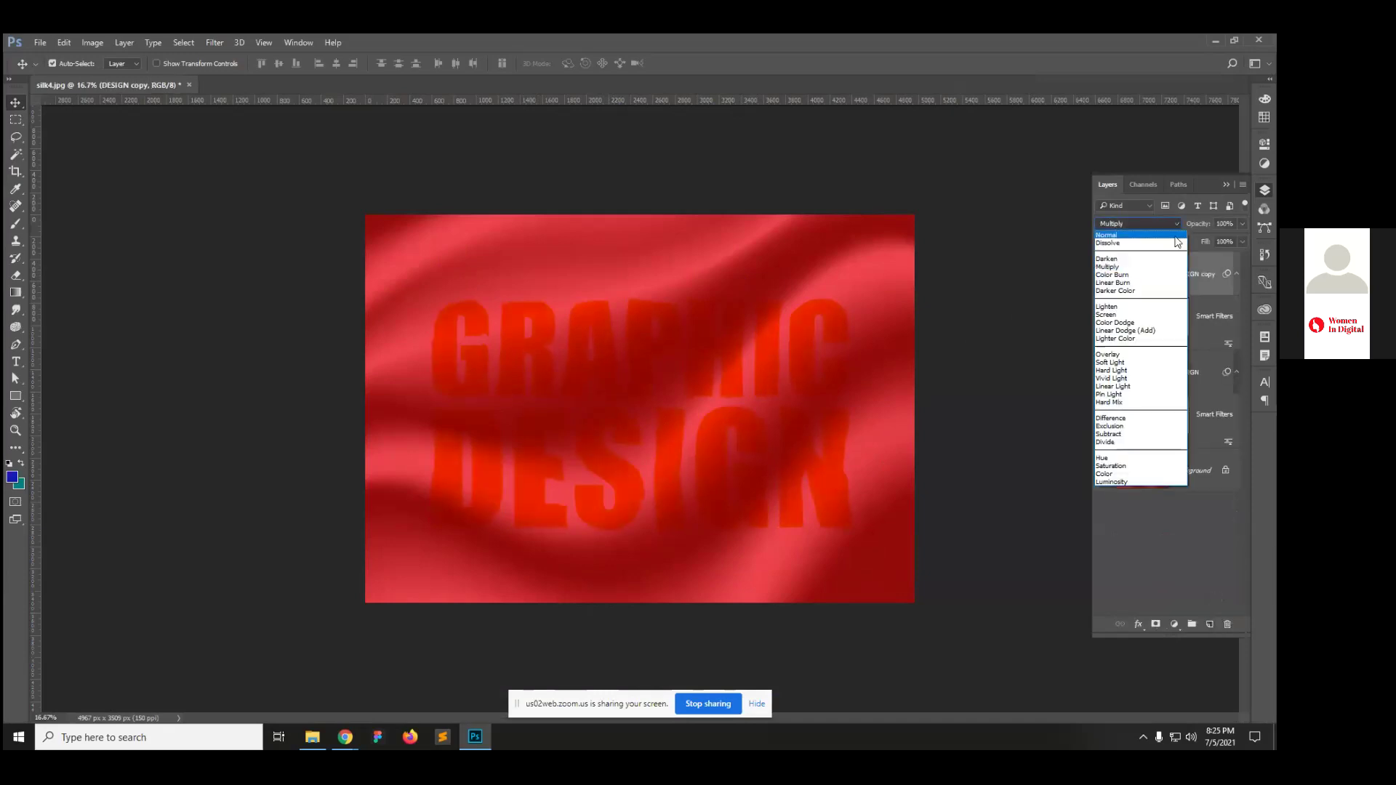
click(1132, 315)
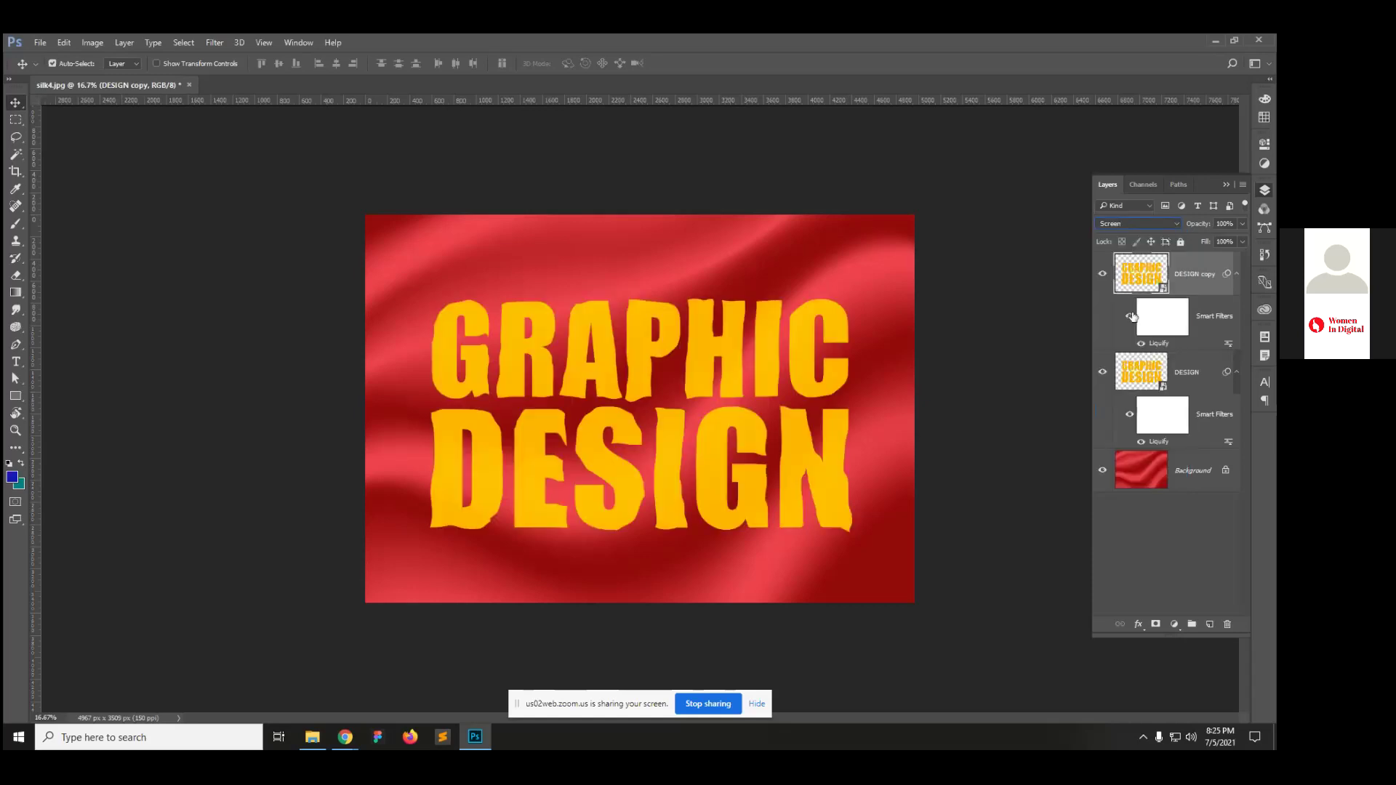
key(ctrl+plus)
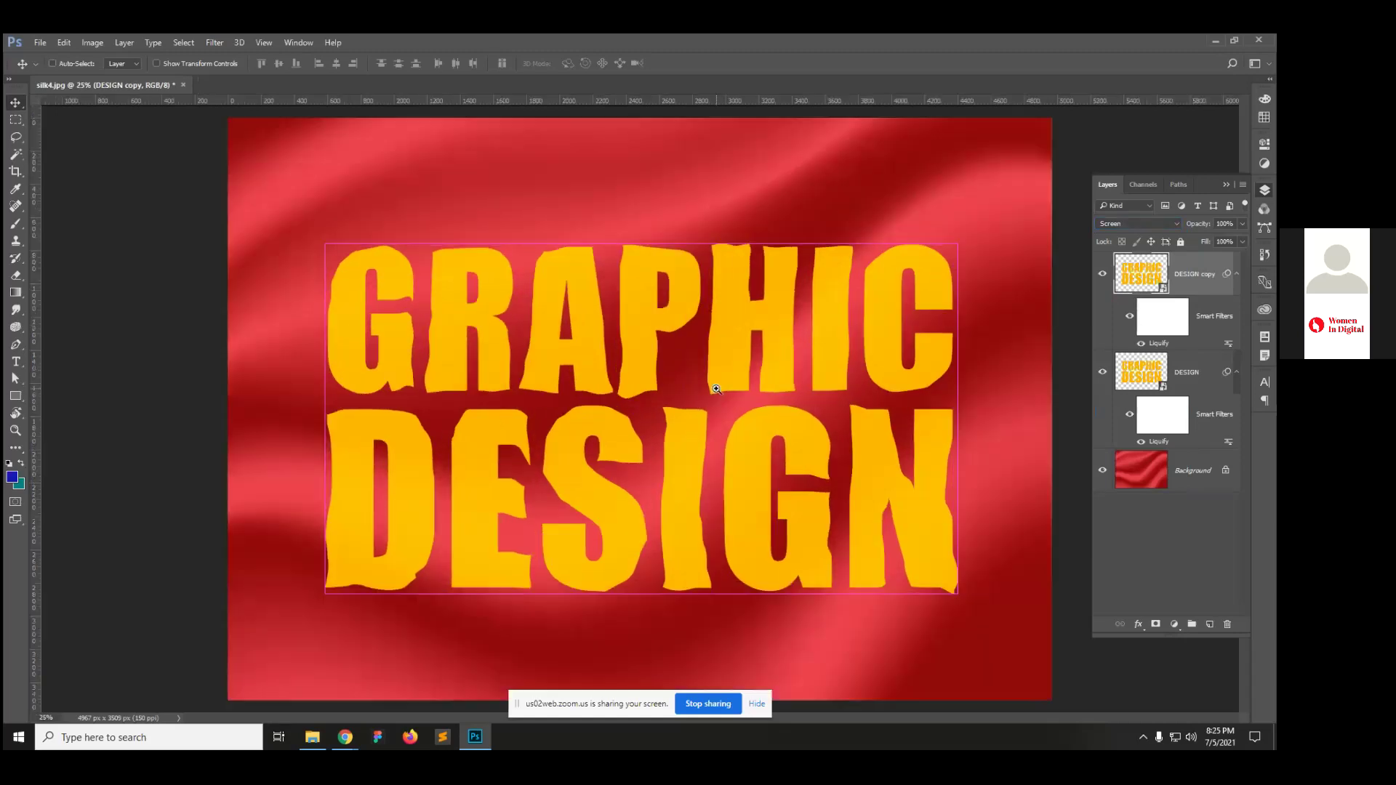
click(1241, 225)
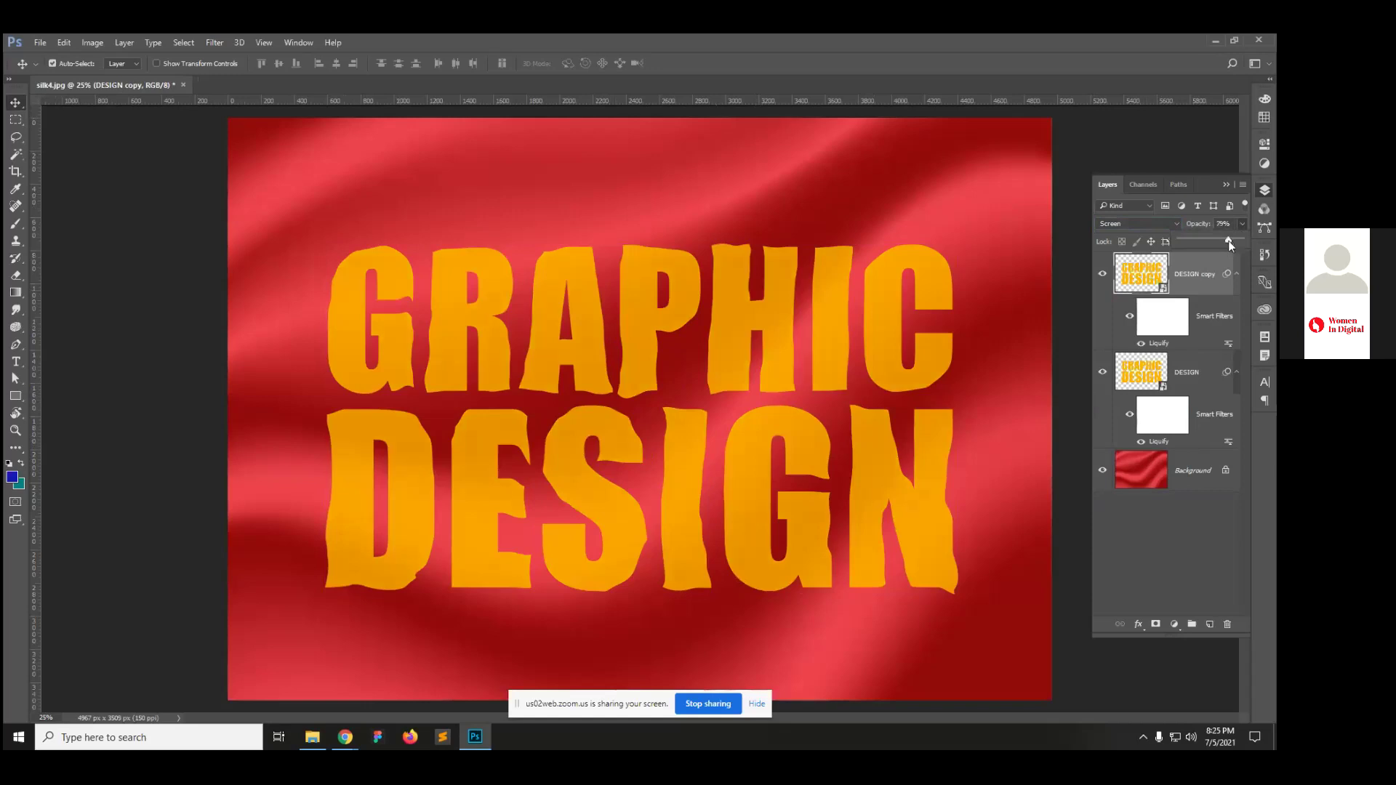
drag(1227, 243, 1226, 243)
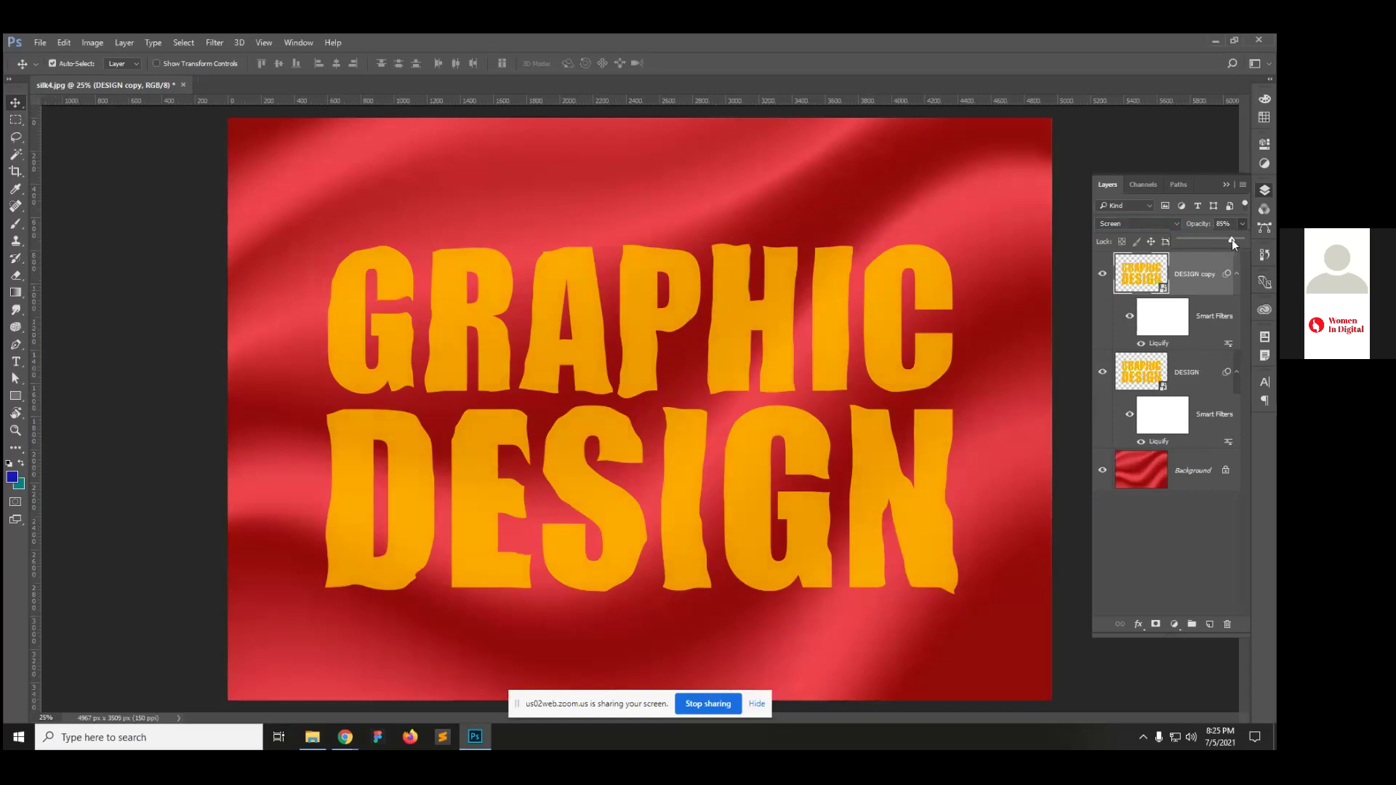
click(934, 207)
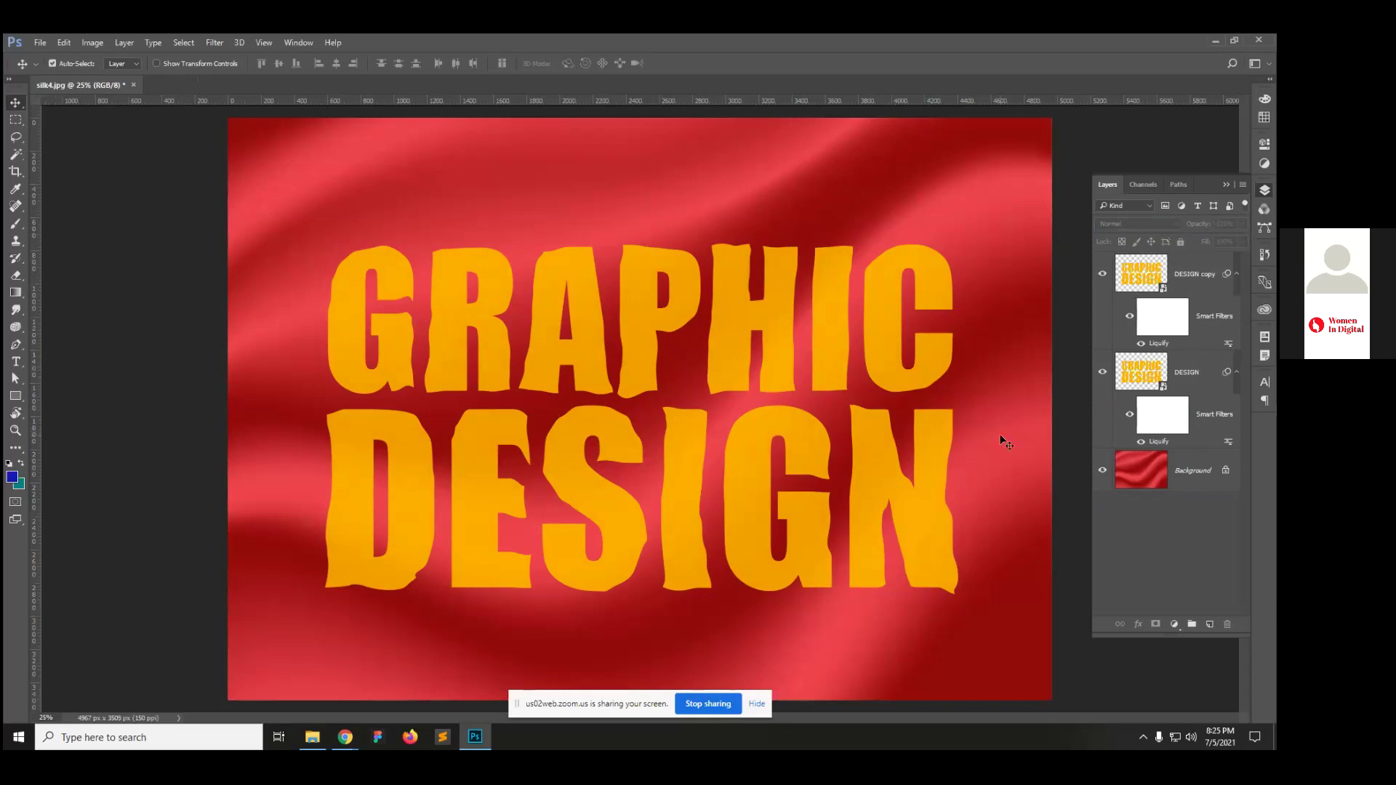
click(1149, 477)
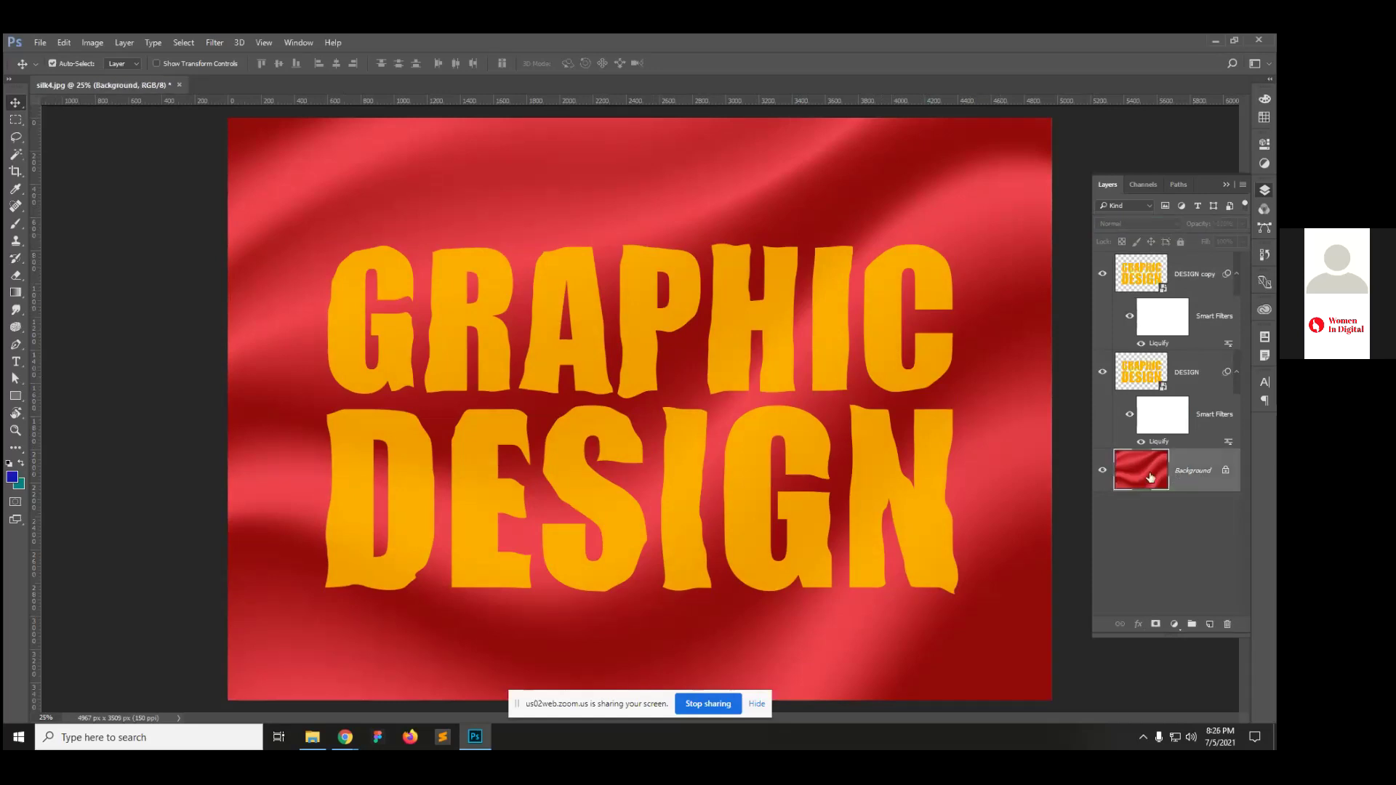
right_click(1150, 477)
key(Escape)
right_click(1147, 477)
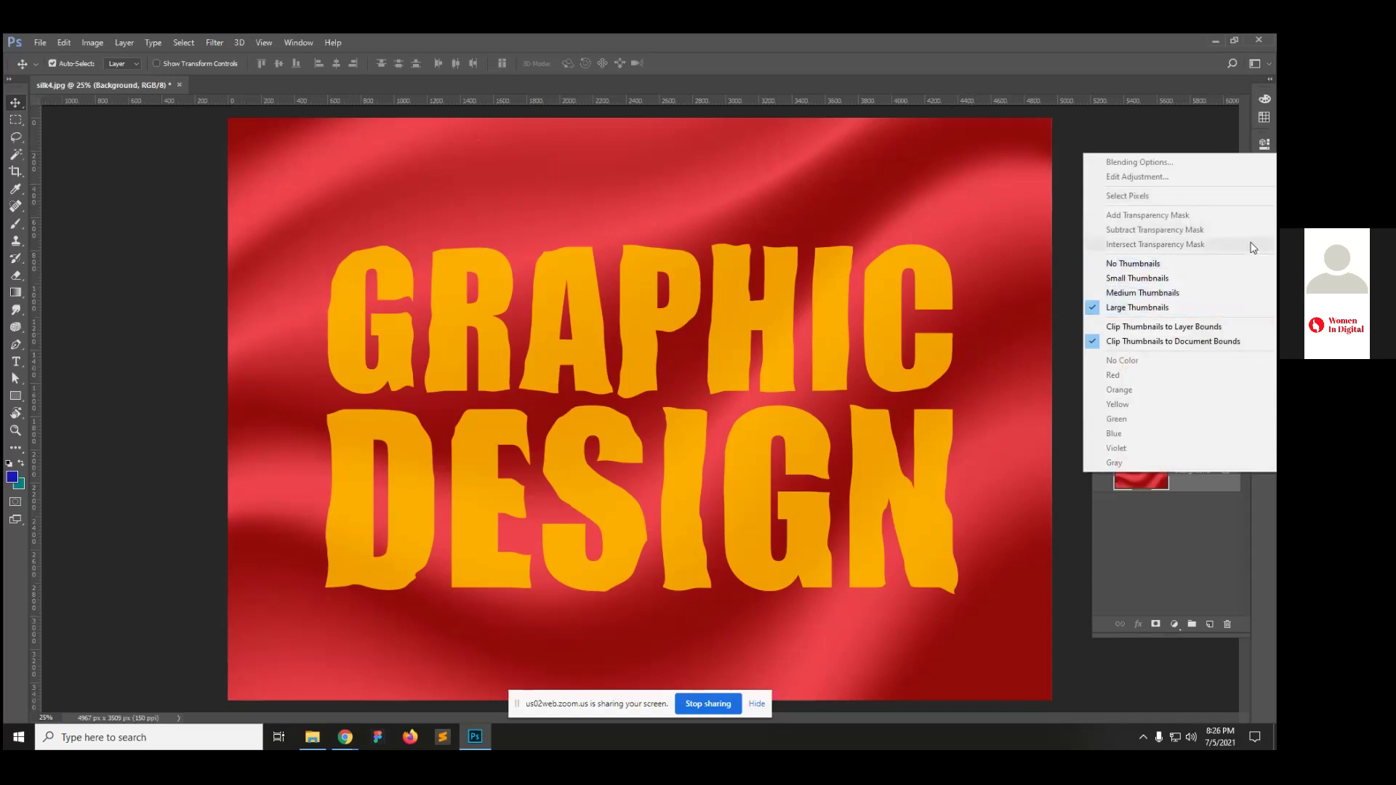
click(1197, 496)
right_click(1201, 475)
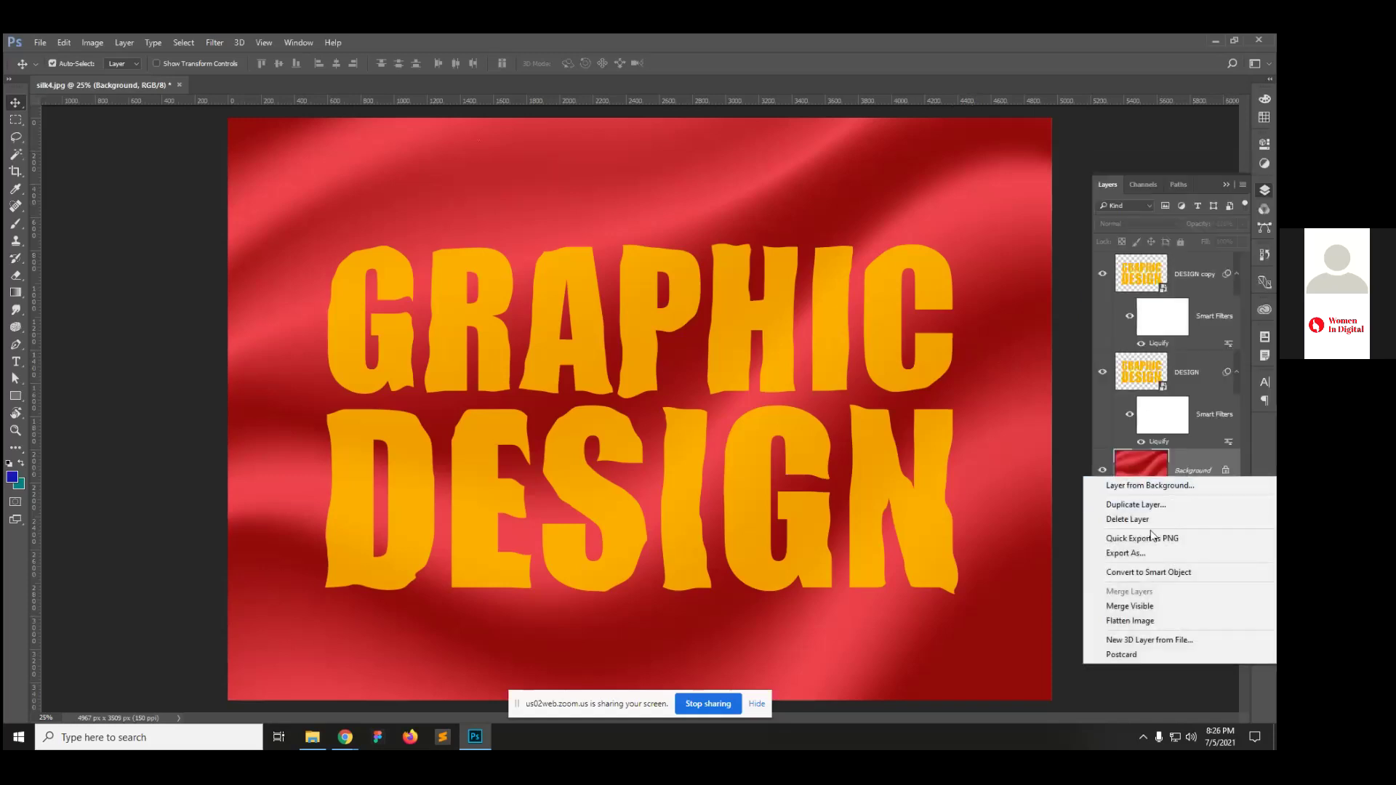
click(1151, 504)
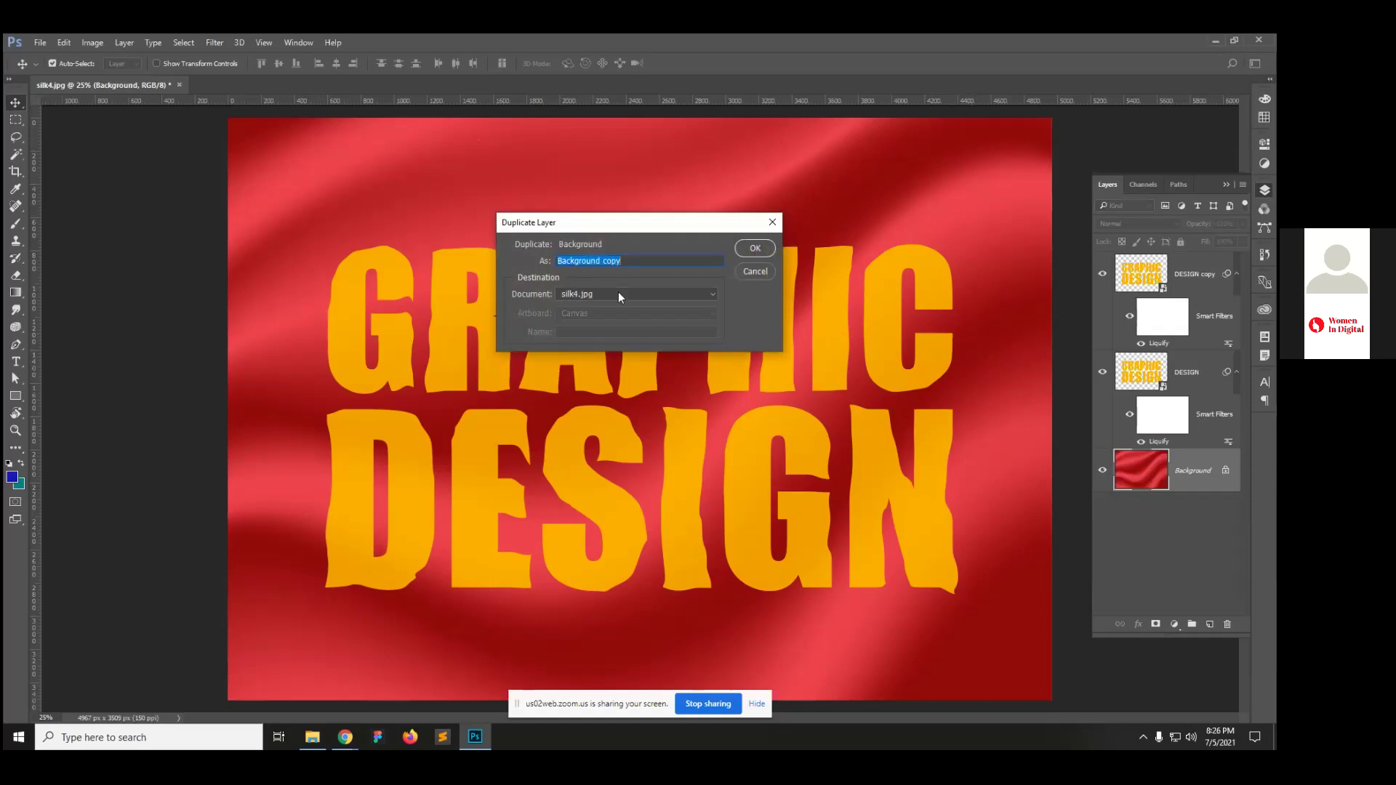
click(755, 248)
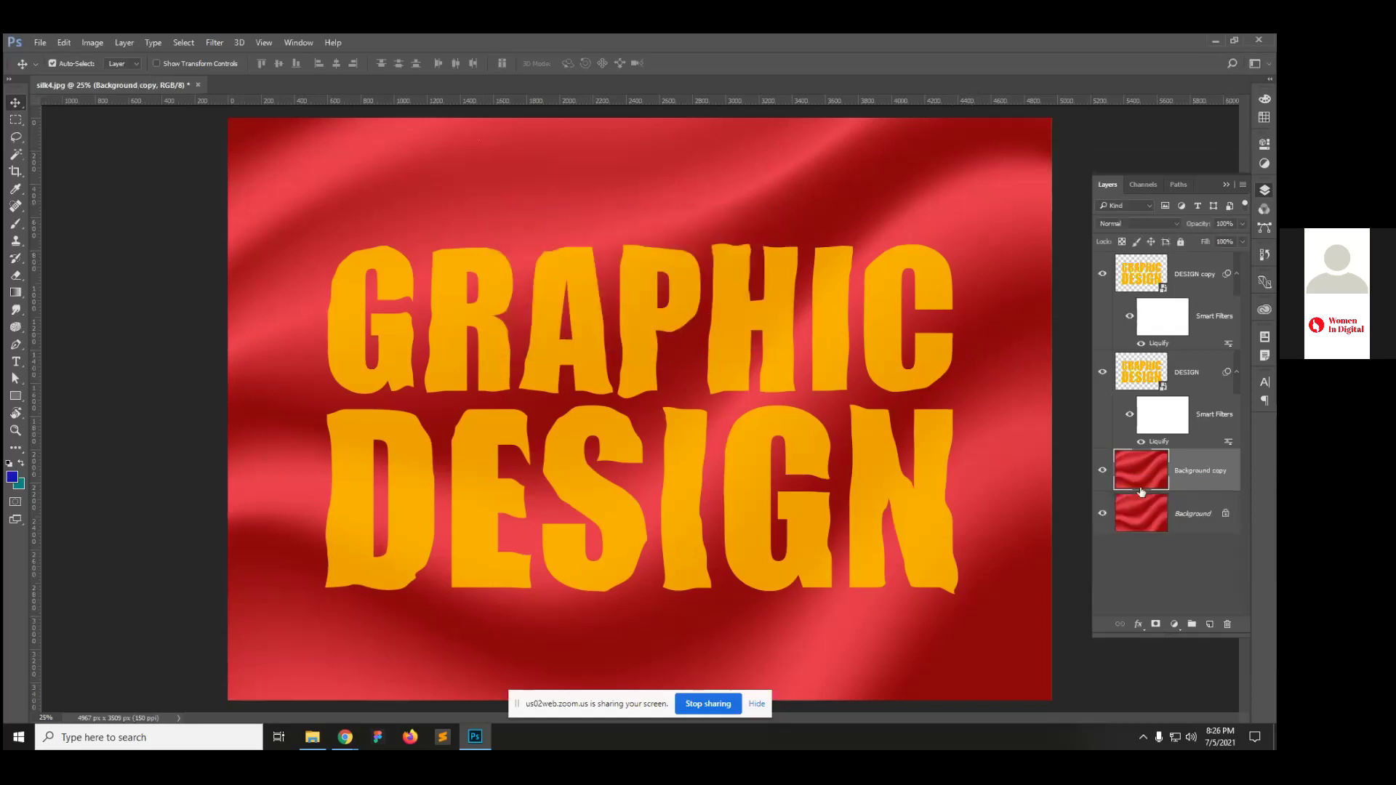
key(ctrl+z)
Step: Duplicate the Background silk layer into a new document
right_click(1163, 473)
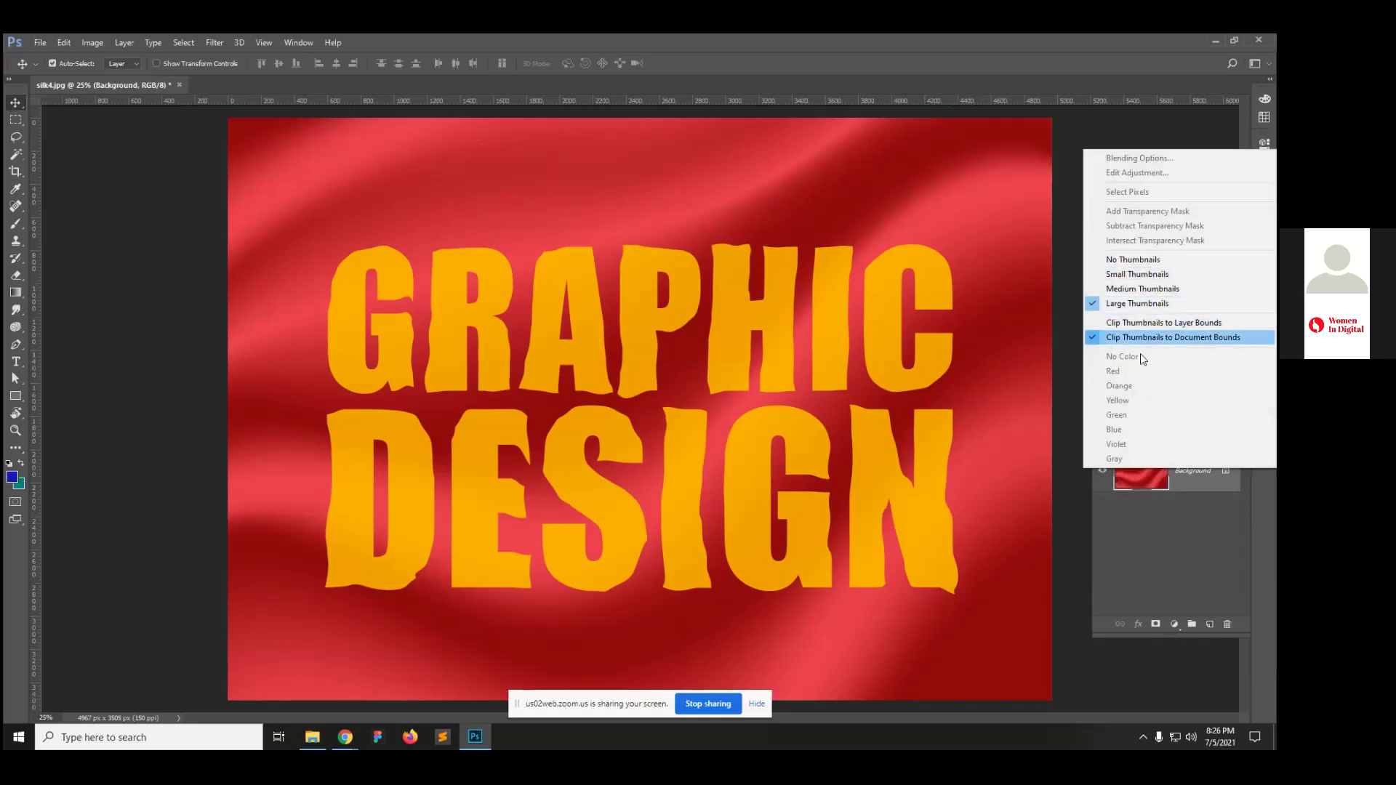
right_click(1155, 484)
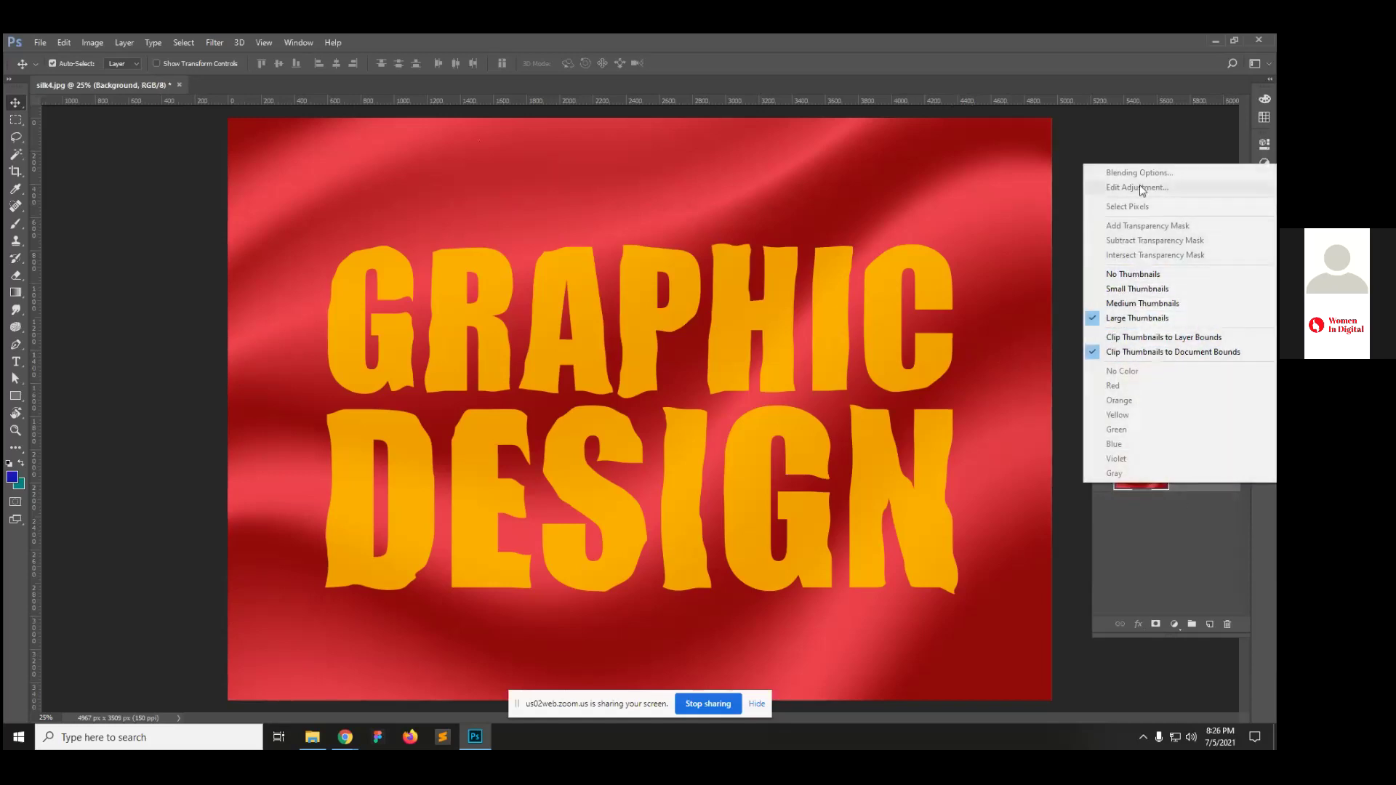
click(1152, 525)
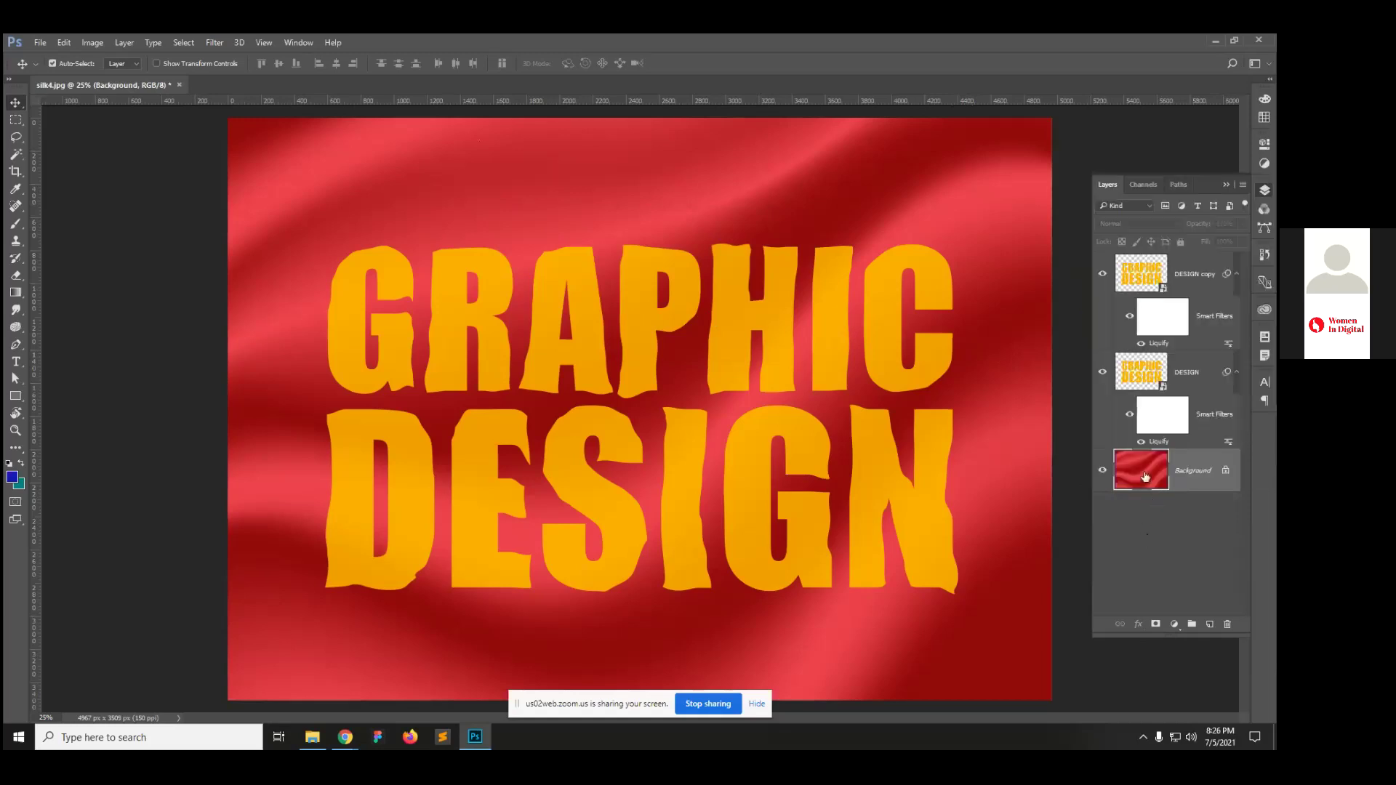
right_click(1145, 477)
click(1174, 538)
right_click(1193, 478)
click(1181, 510)
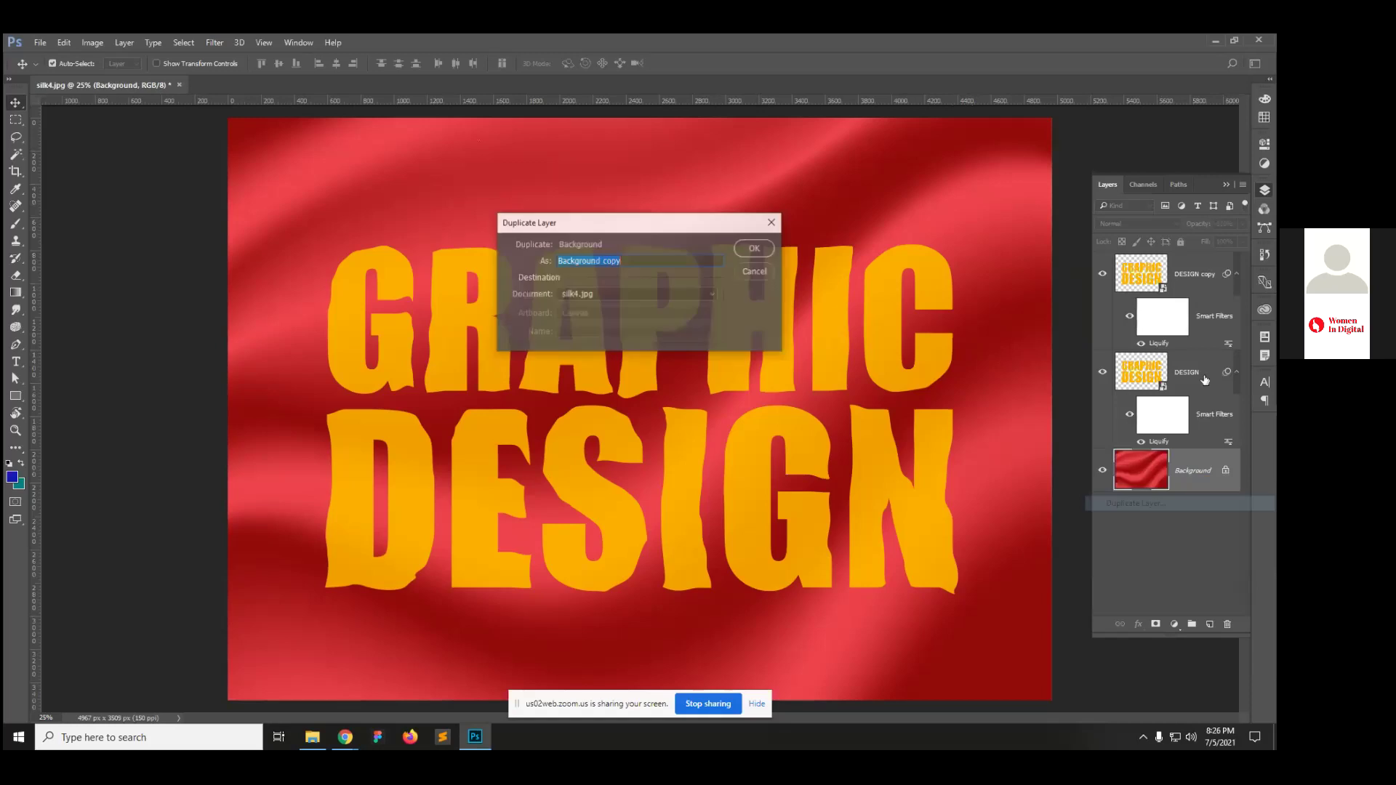
click(610, 295)
click(605, 317)
click(755, 249)
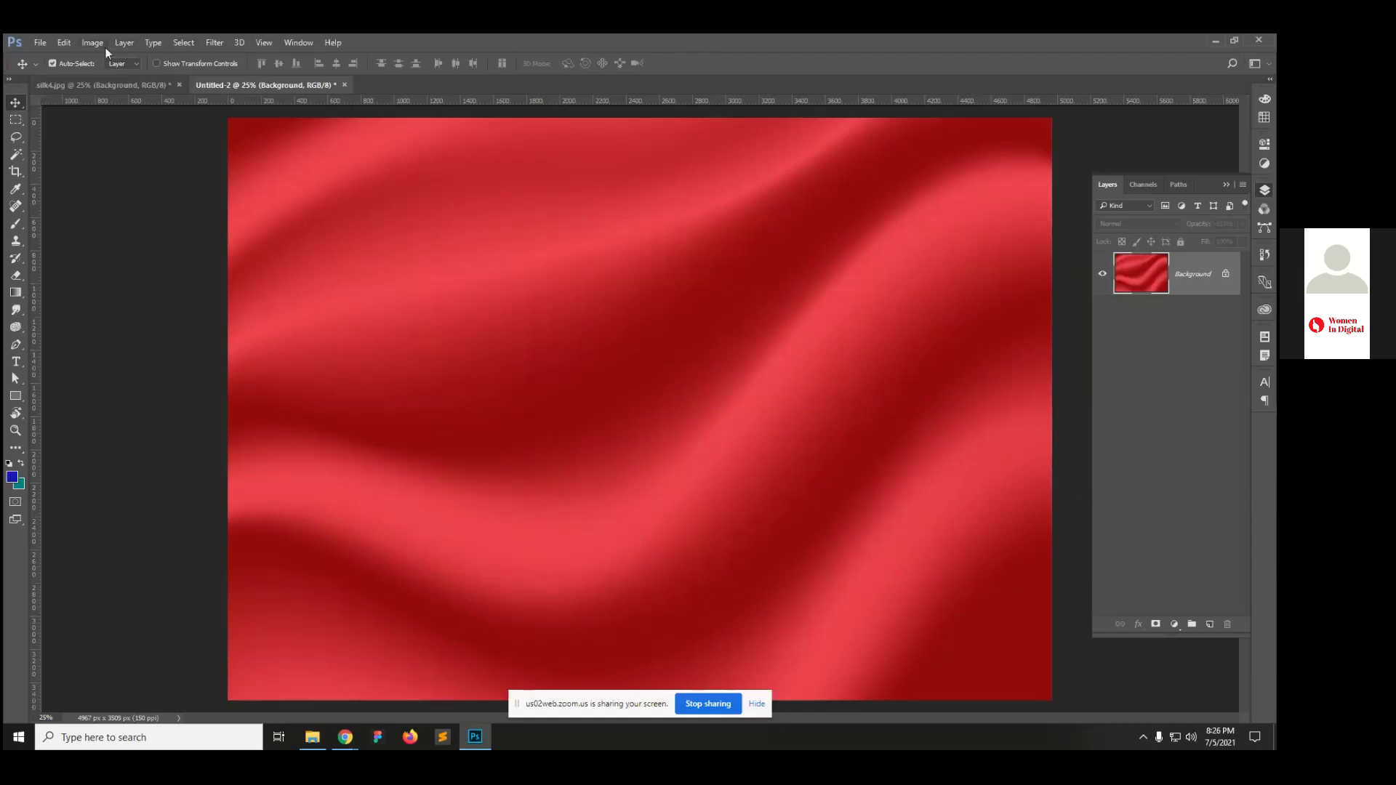
Step: Desaturate the silk image in the new document
click(133, 42)
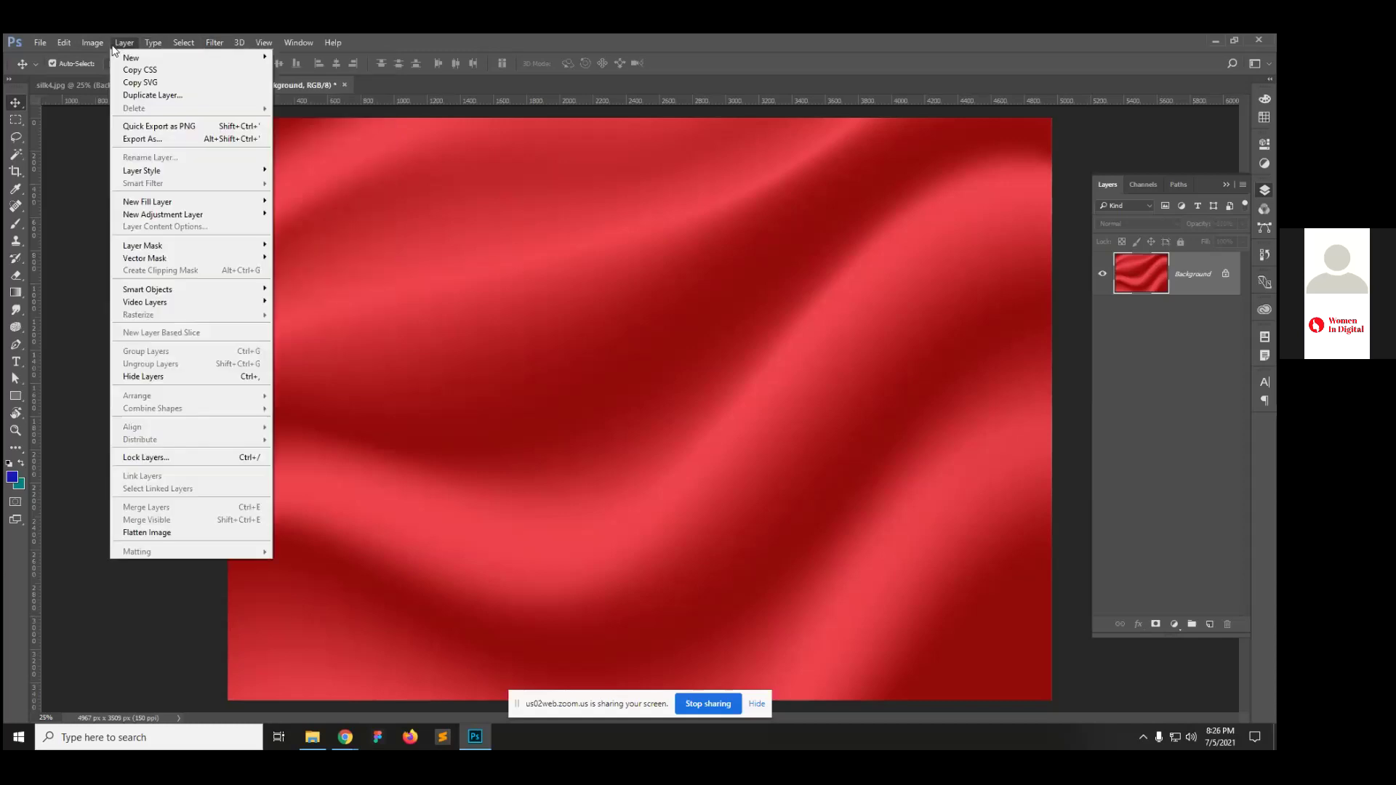
mouse_move(124, 73)
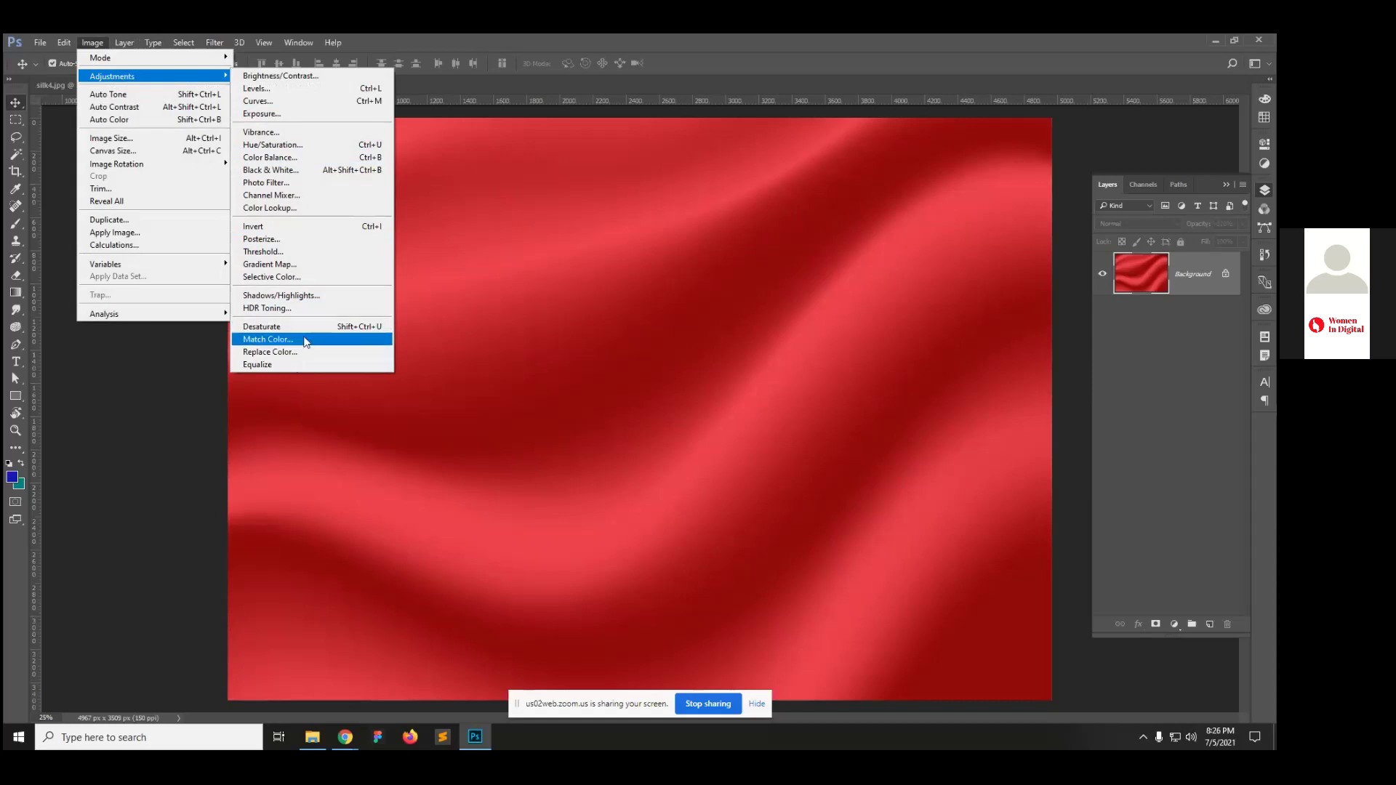
click(309, 332)
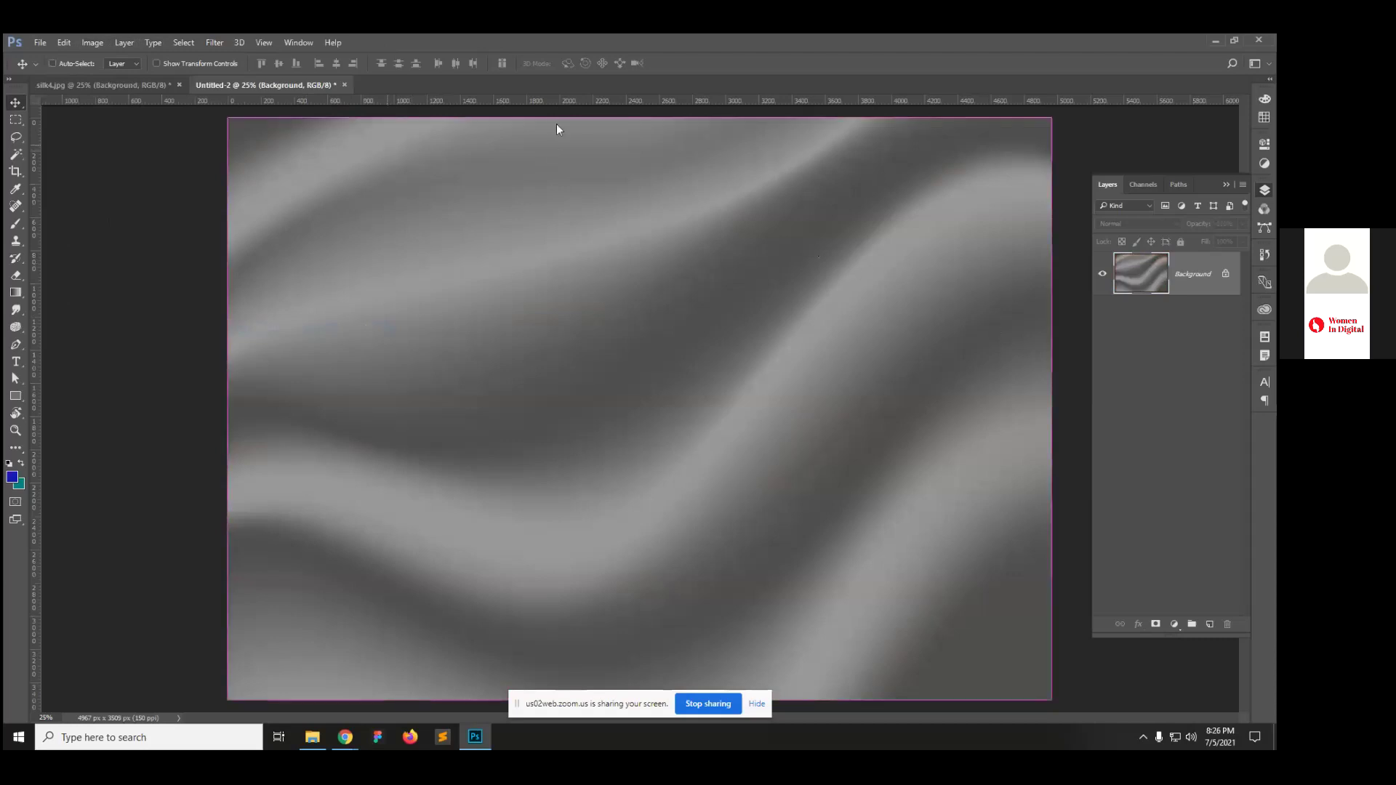
Step: Save the gray silk document as Untitled-2 in Photoshop format in the class 12 folder and close it
key(ctrl+s)
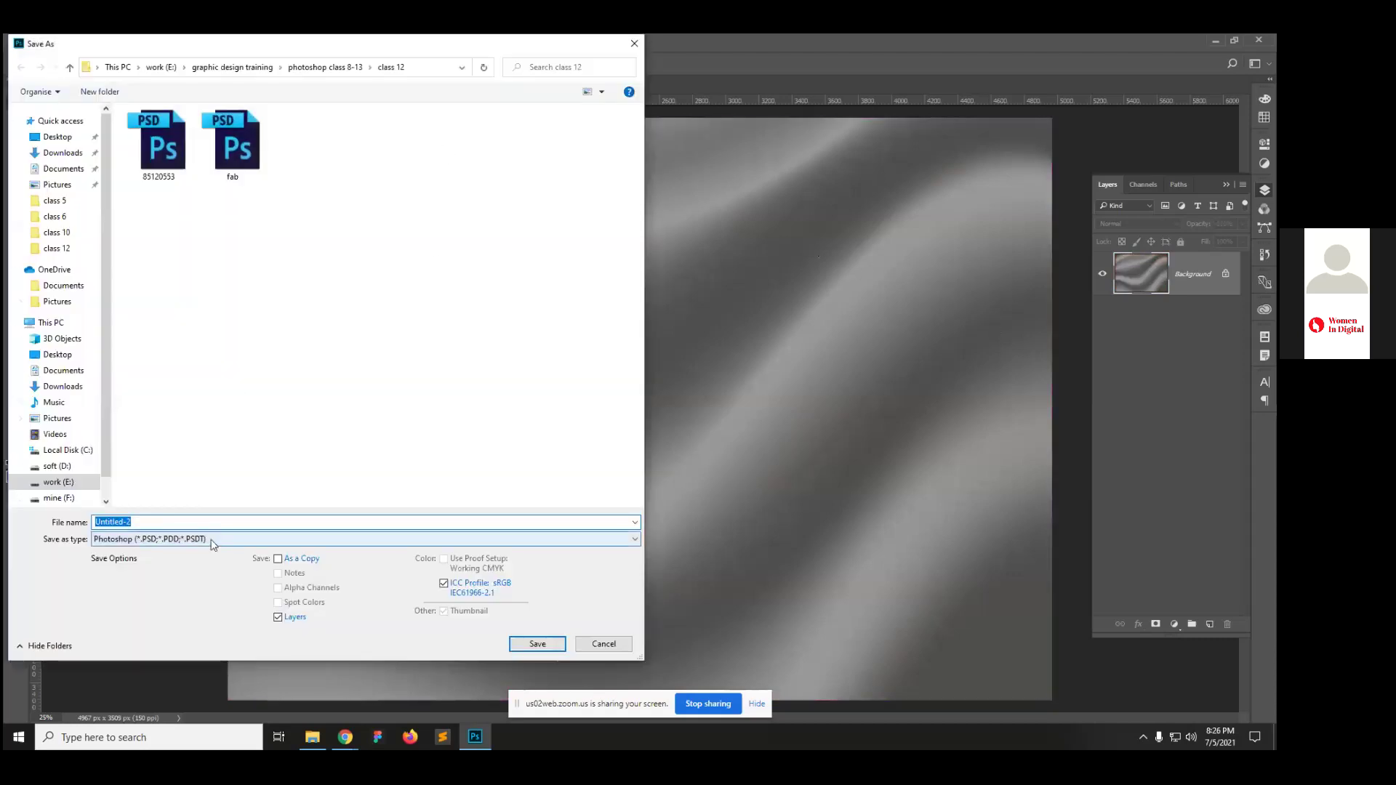
click(529, 649)
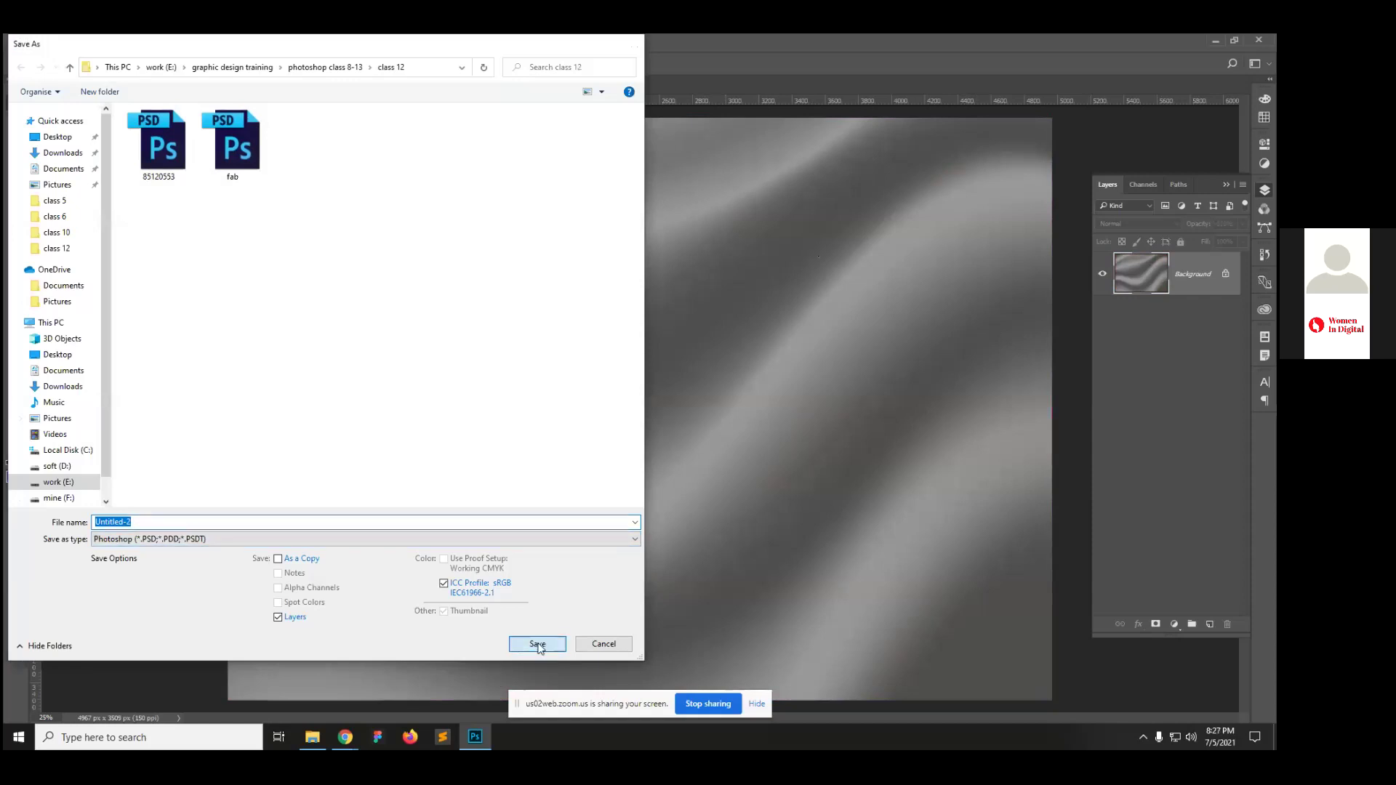
click(791, 251)
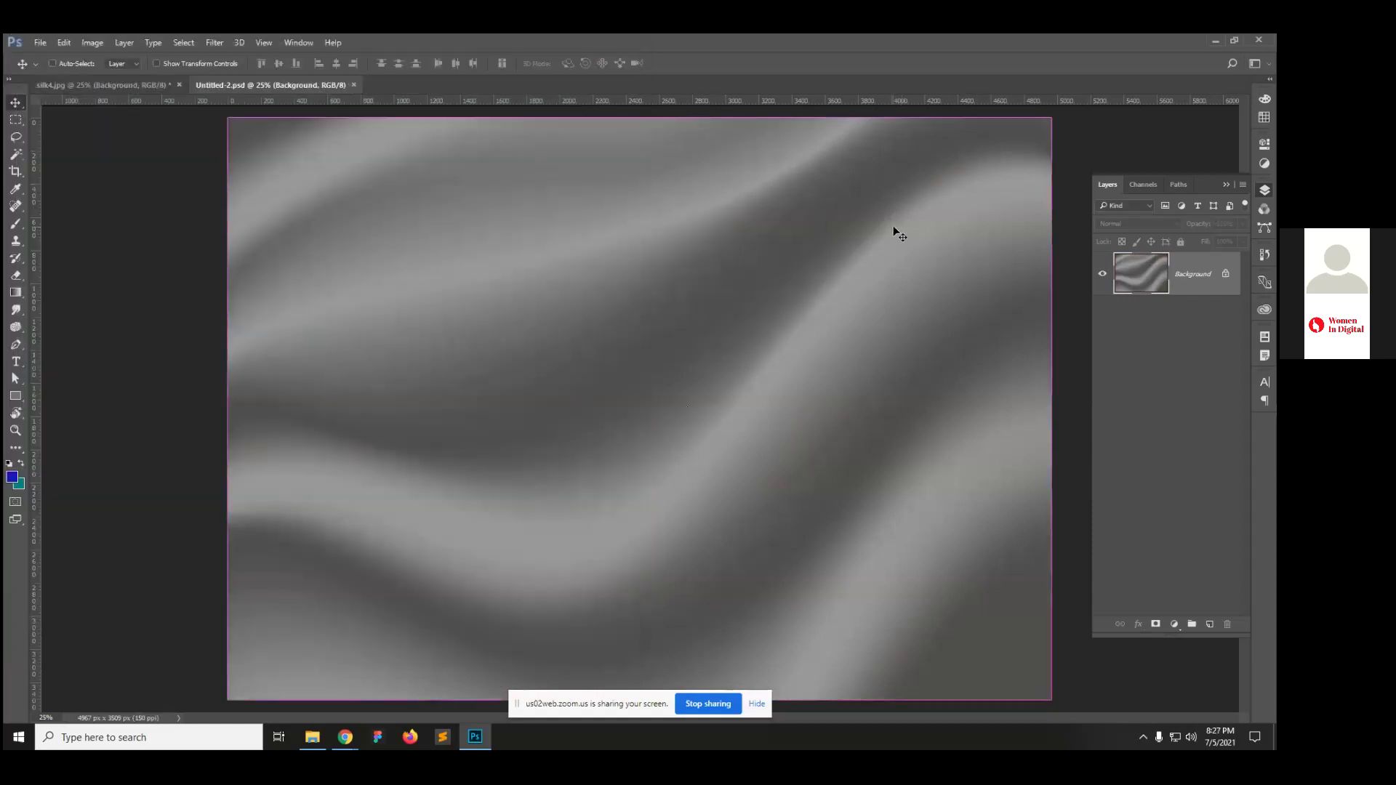
key(ctrl+w)
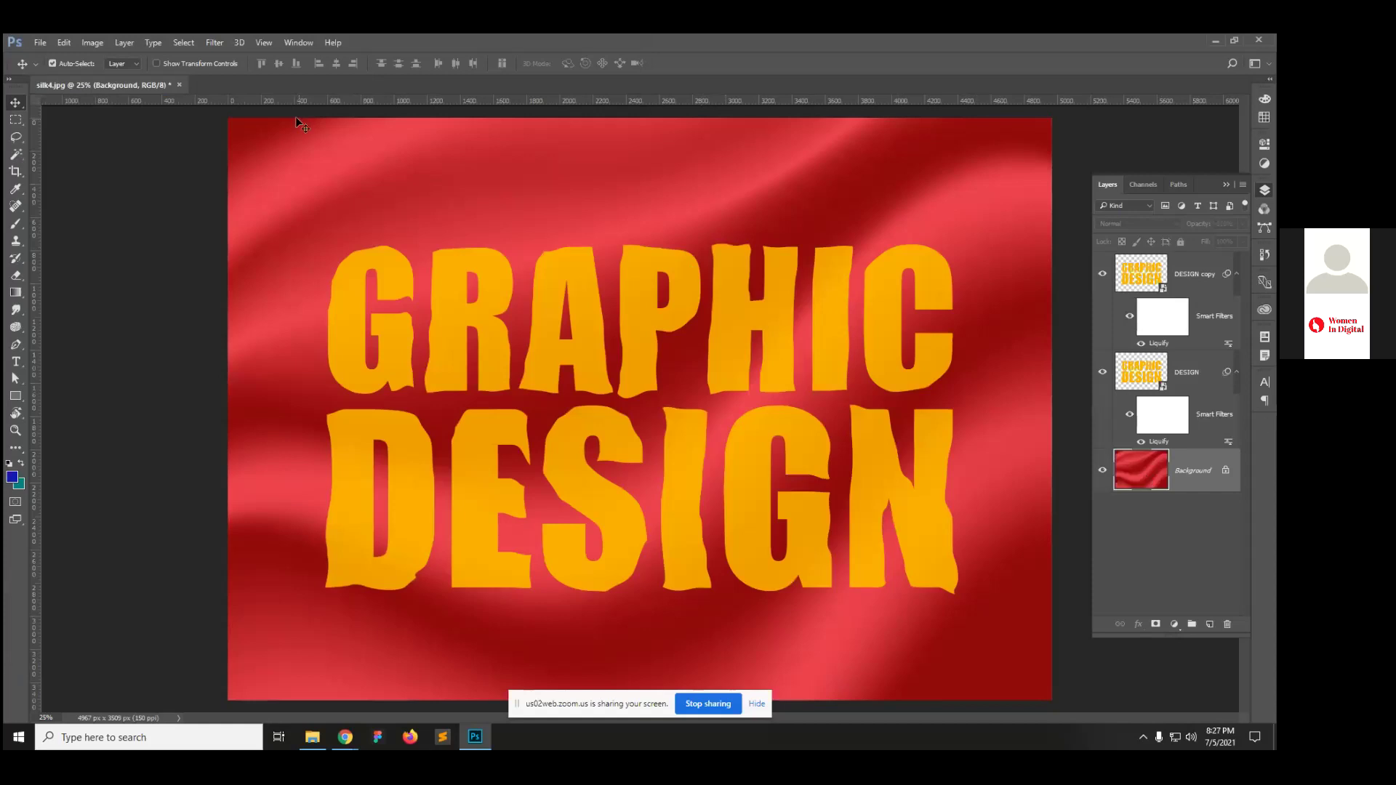
Step: Apply the Displace filter to the DESIGN copy layer at scales of 5, Stretch To Fit and Repeat Edge Pixels, using Untitled-2 as the map
click(214, 45)
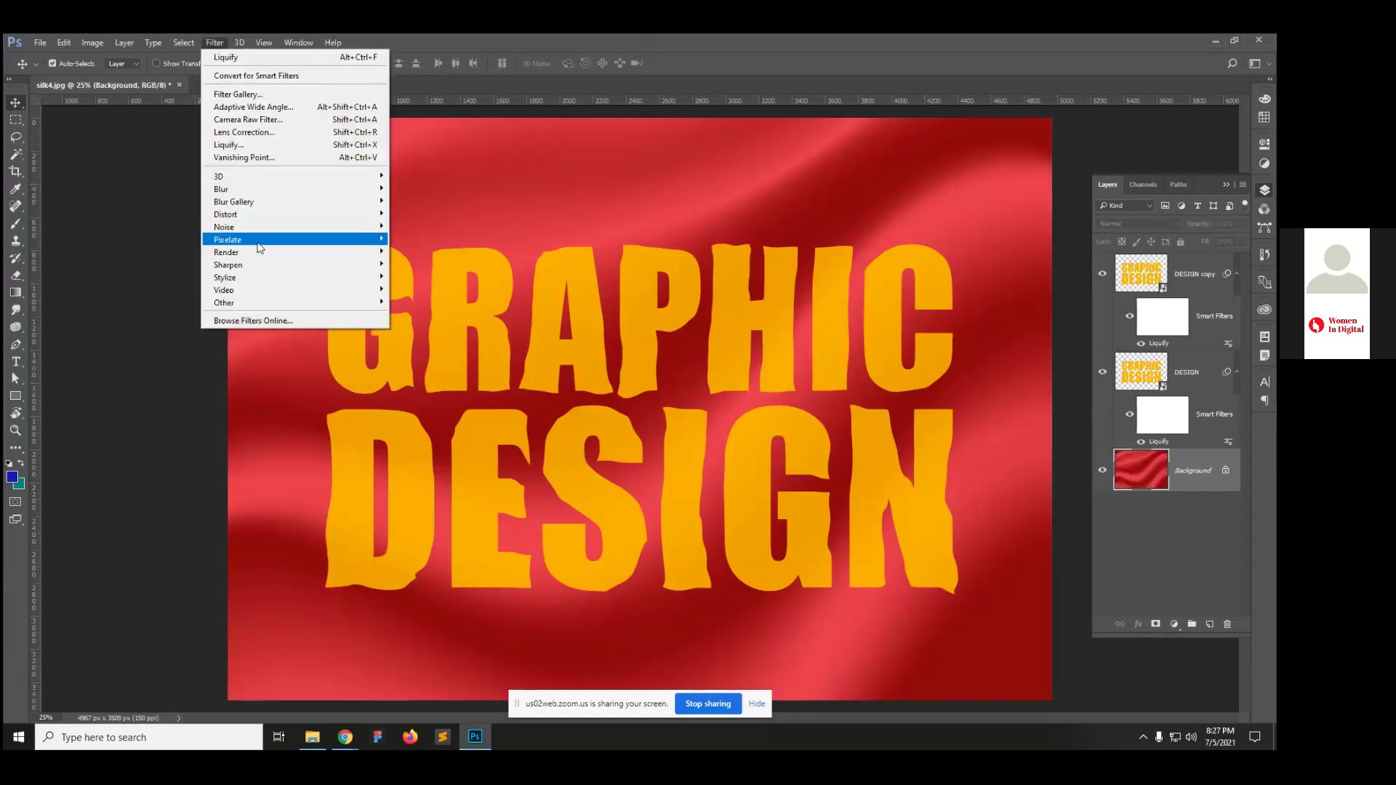
mouse_move(265, 254)
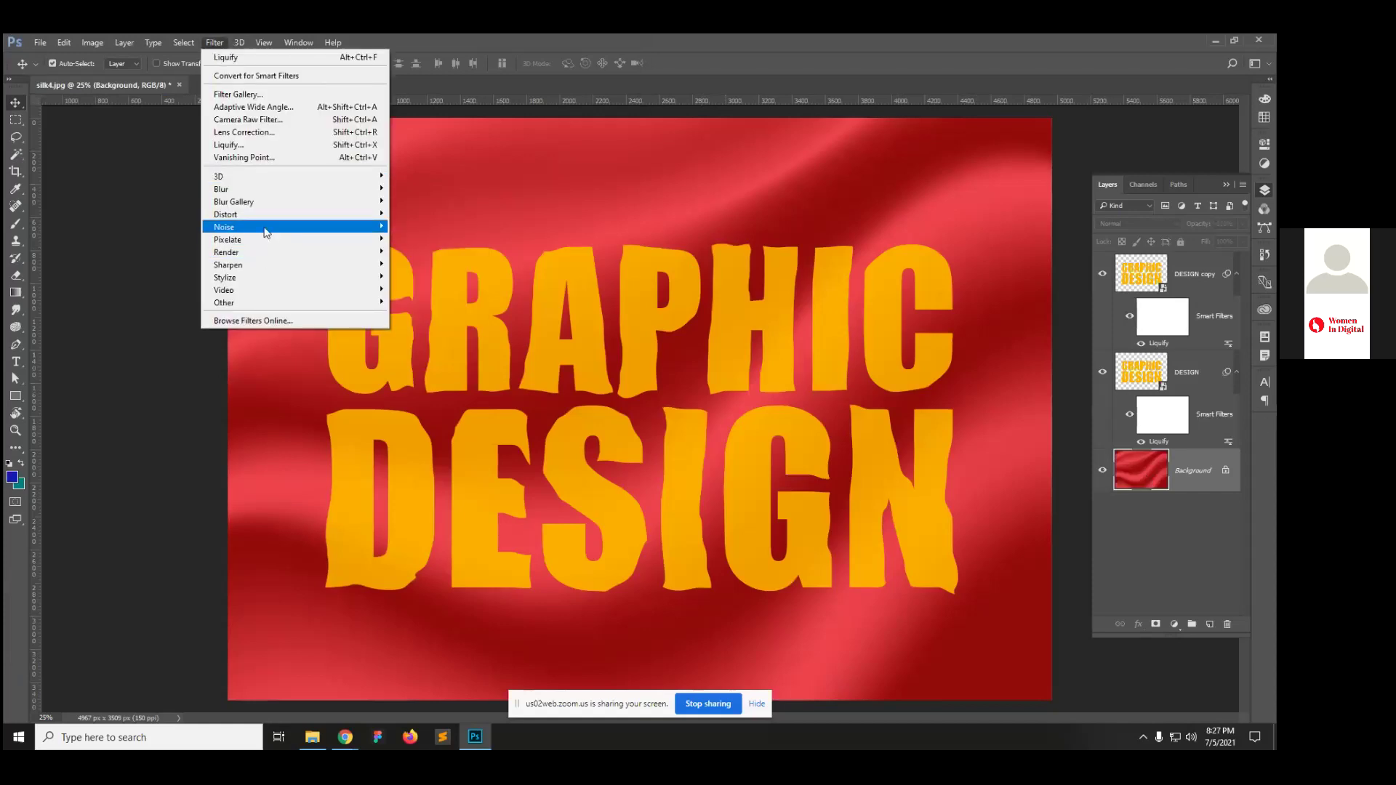
mouse_move(268, 218)
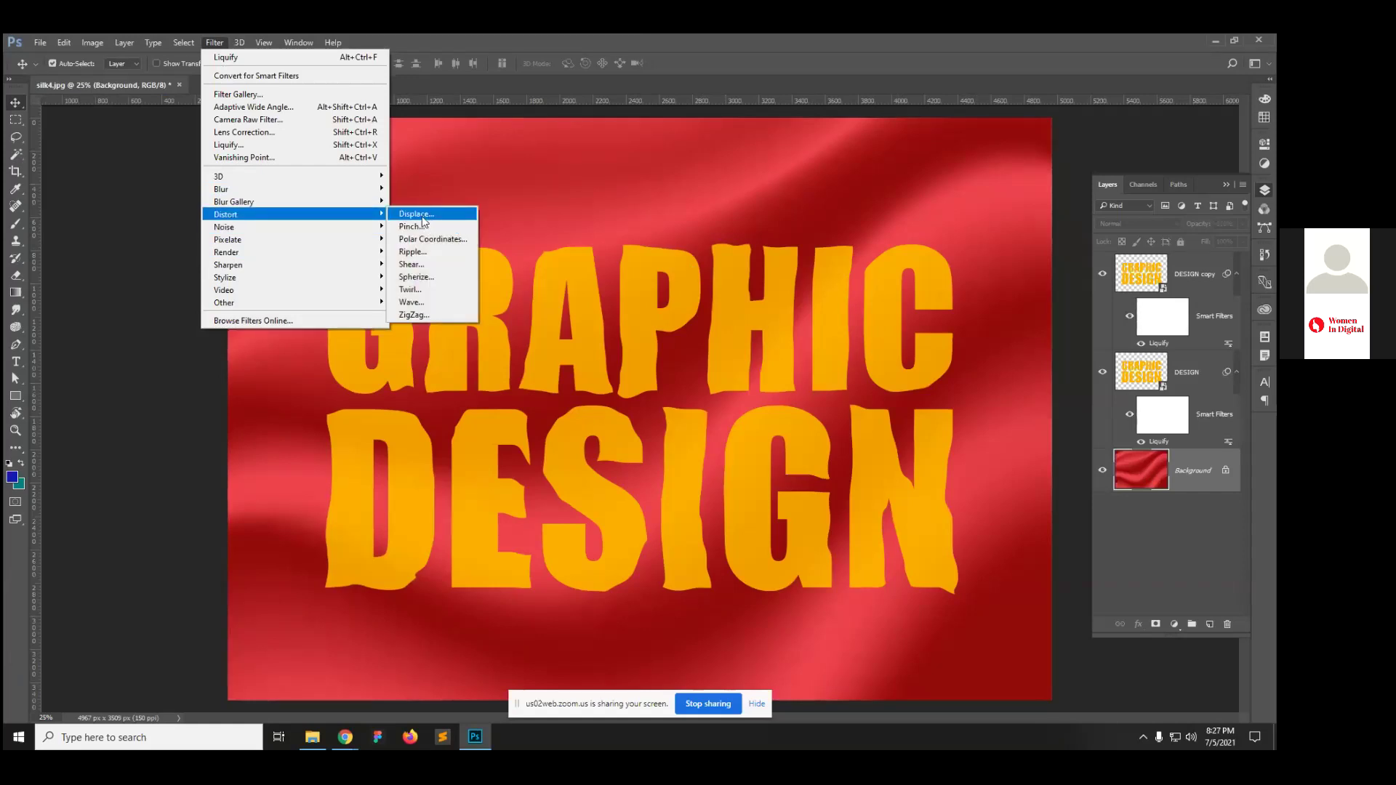
click(1178, 275)
click(185, 42)
mouse_move(215, 42)
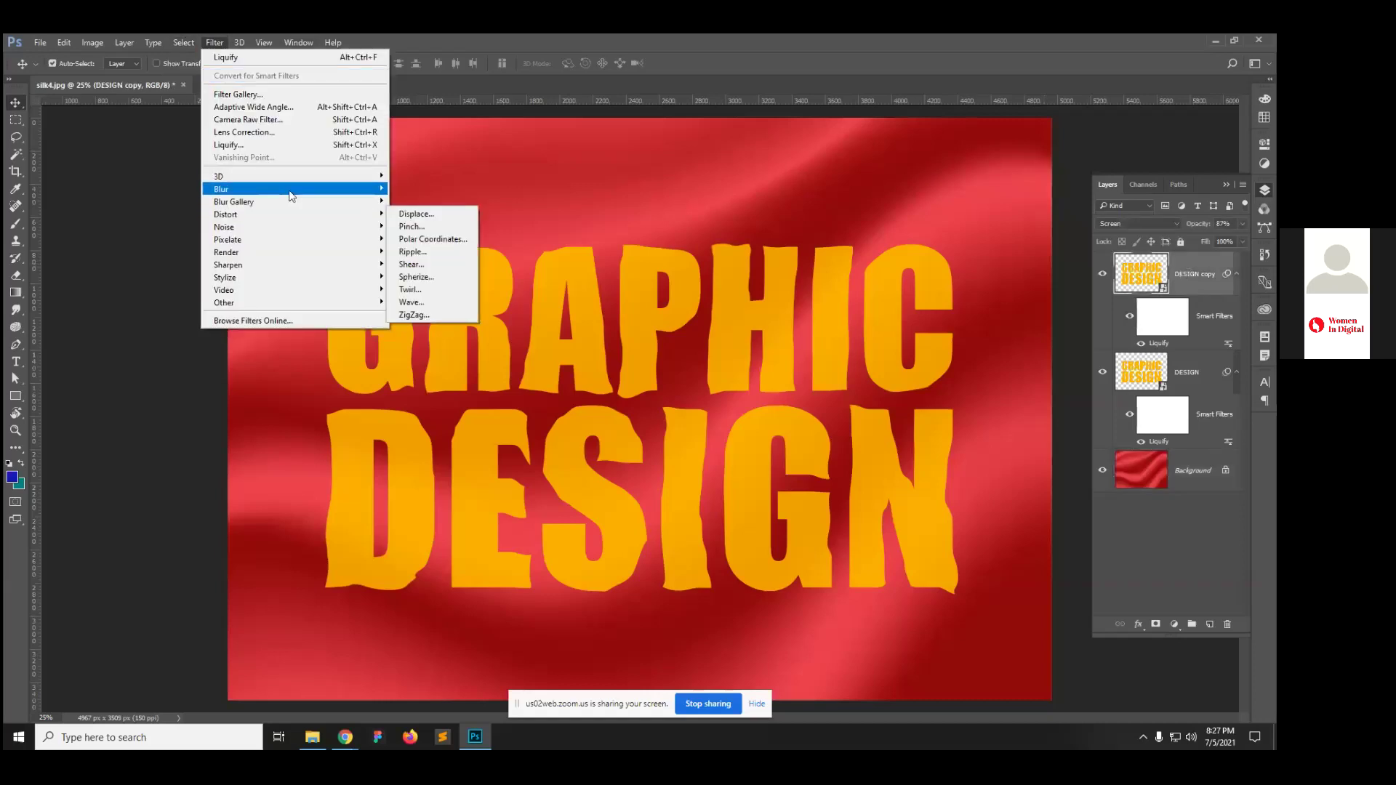
mouse_move(291, 191)
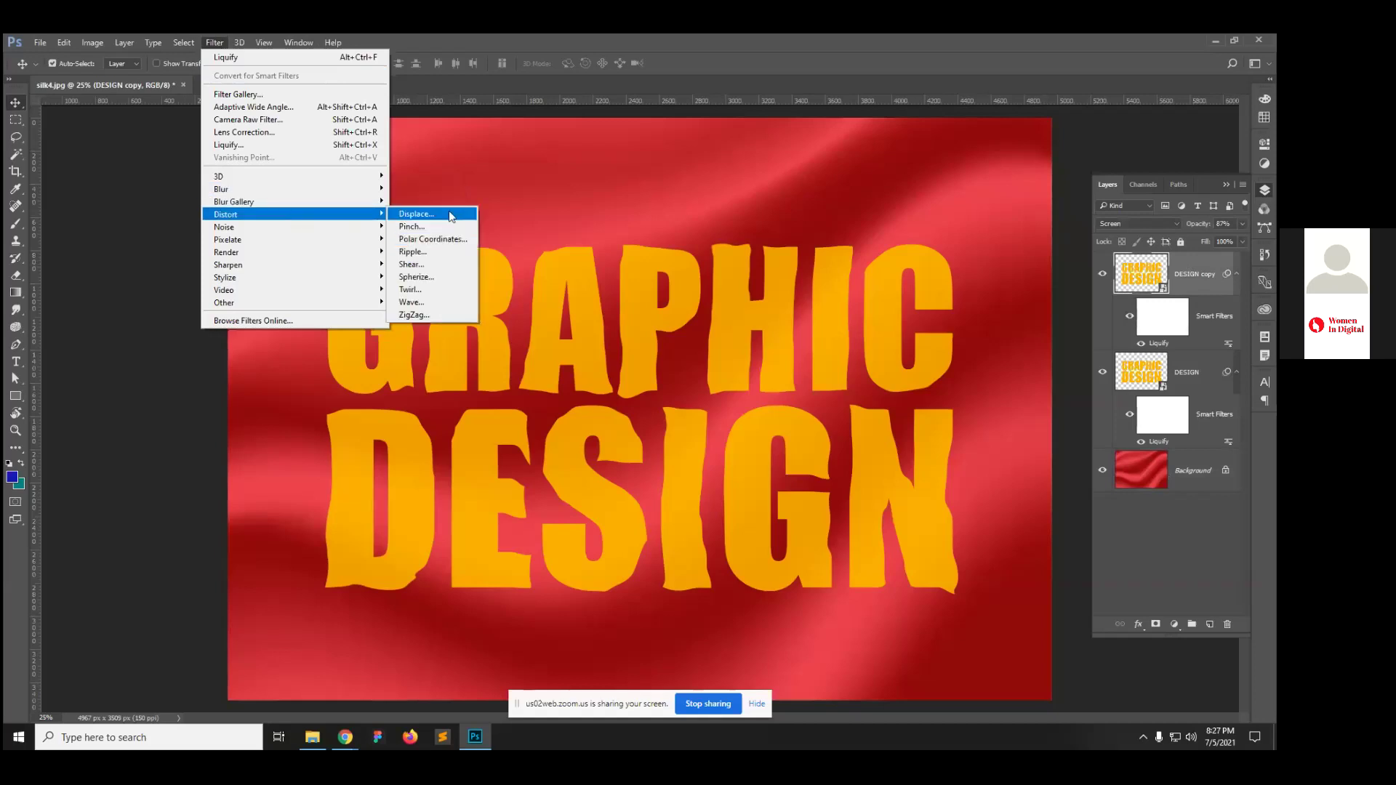
click(450, 214)
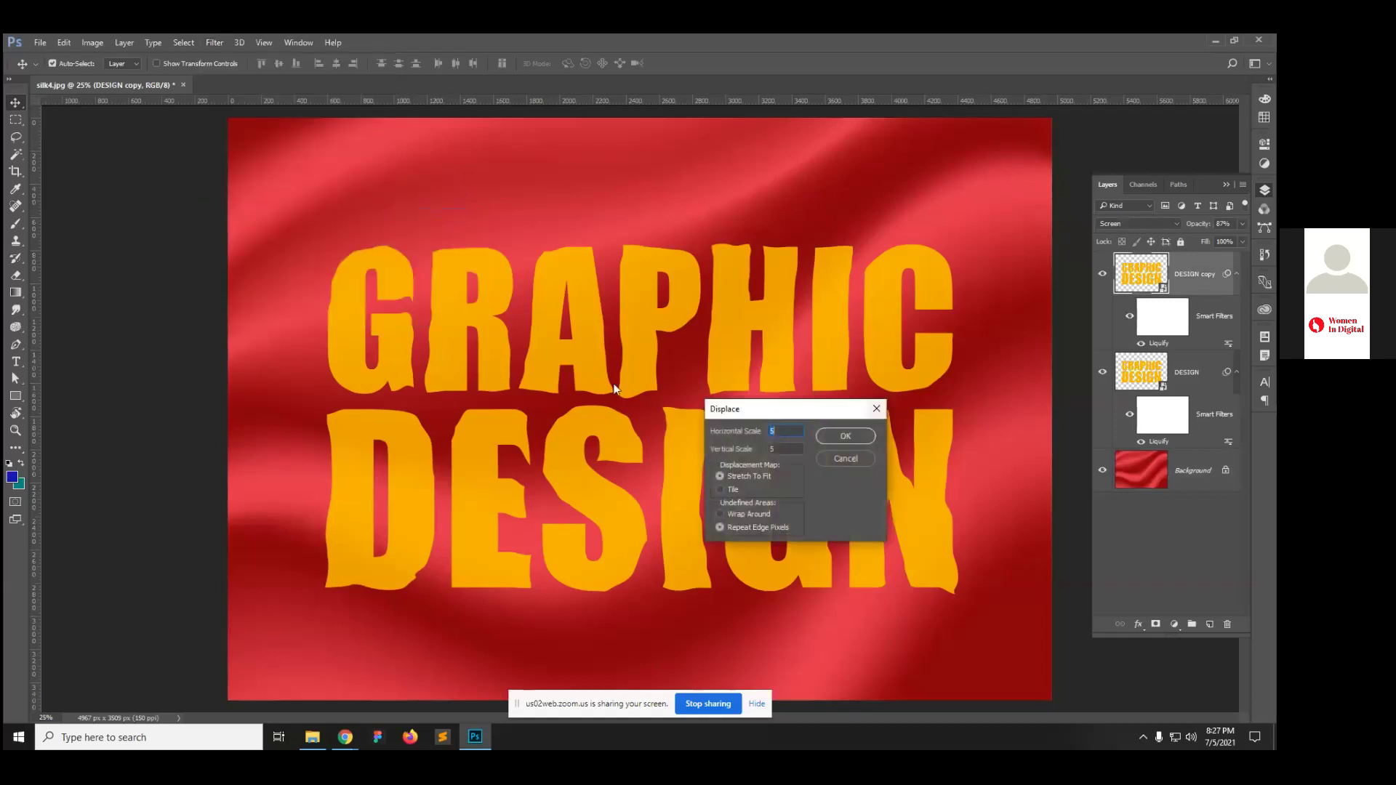
click(845, 433)
click(309, 146)
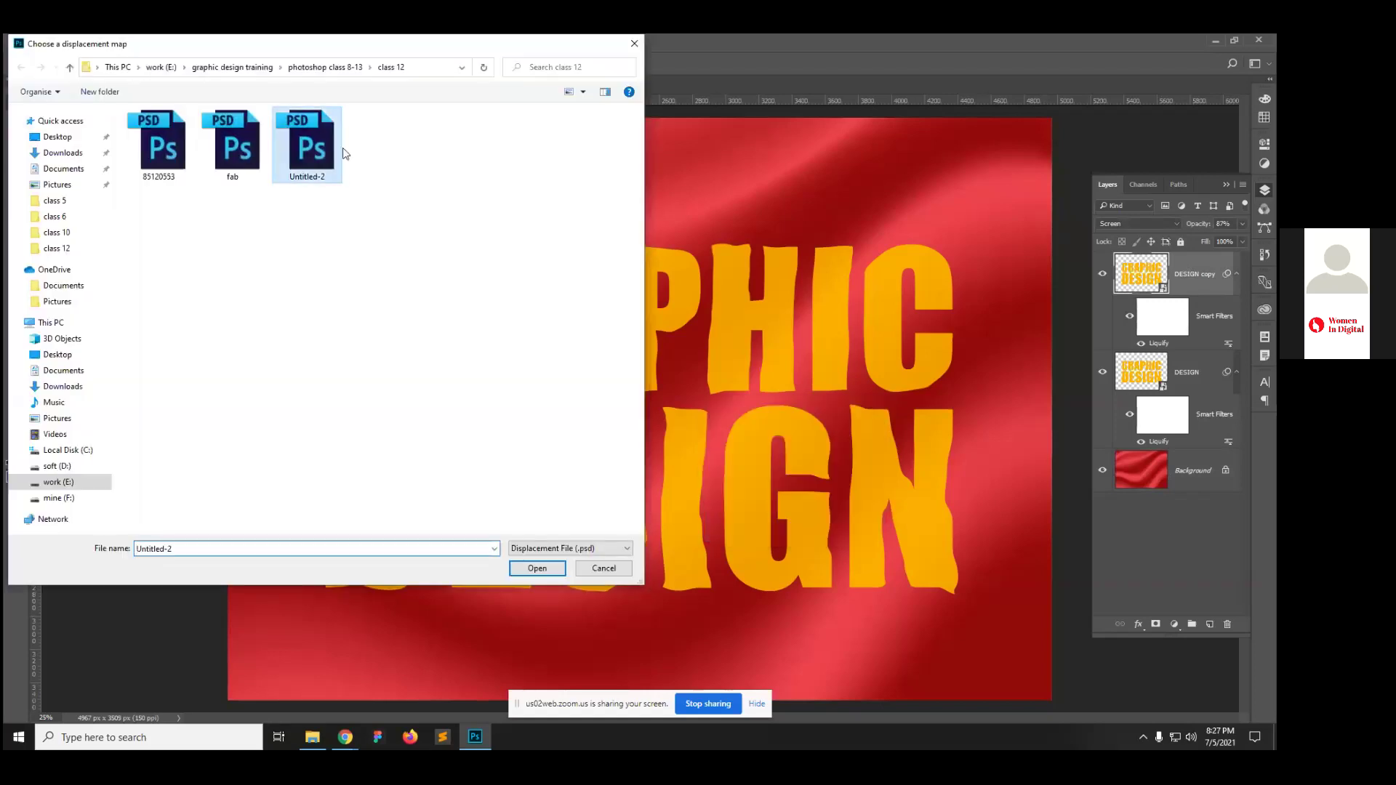
click(537, 568)
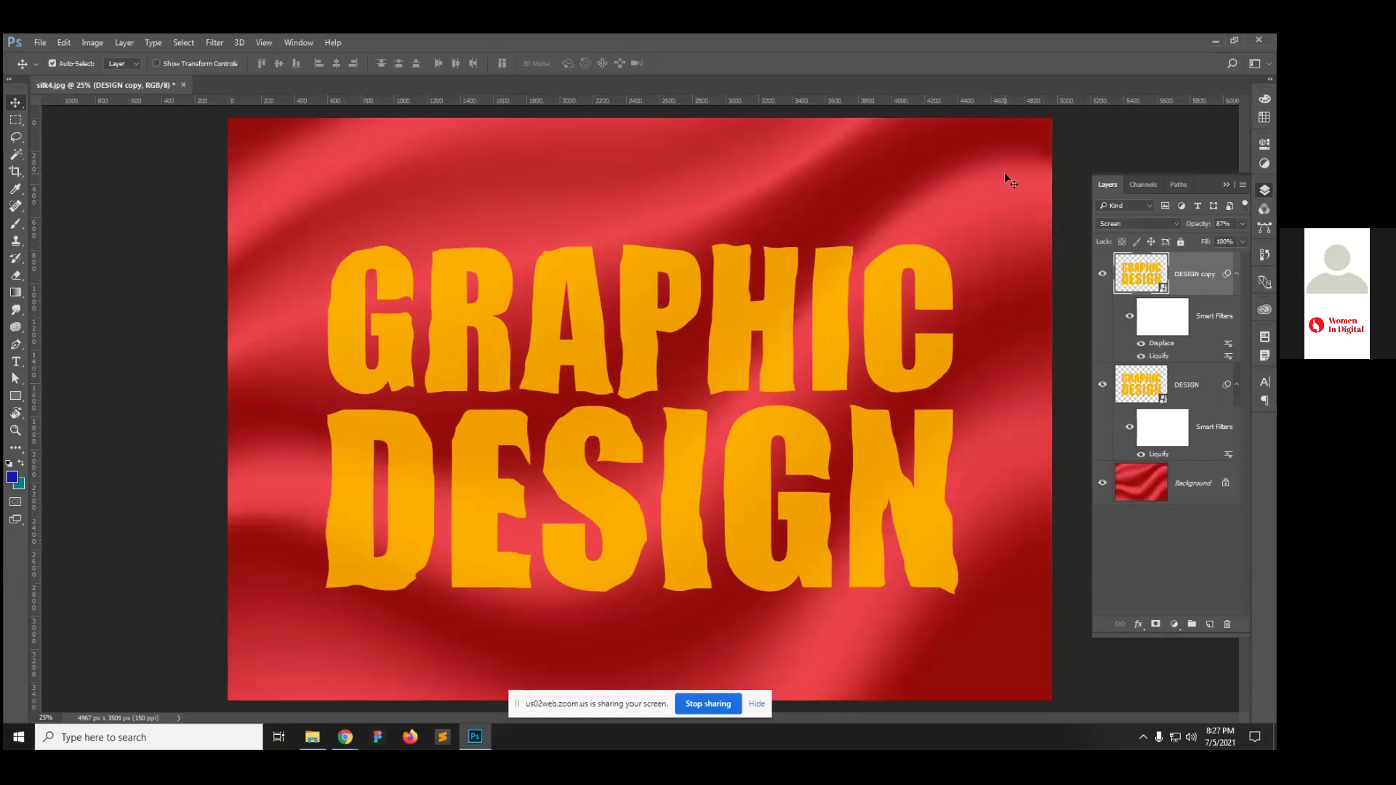
Step: Move the Displace smart filter from the DESIGN copy layer to the DESIGN layer
key(ctrl+space)
ctrl+click(642, 347)
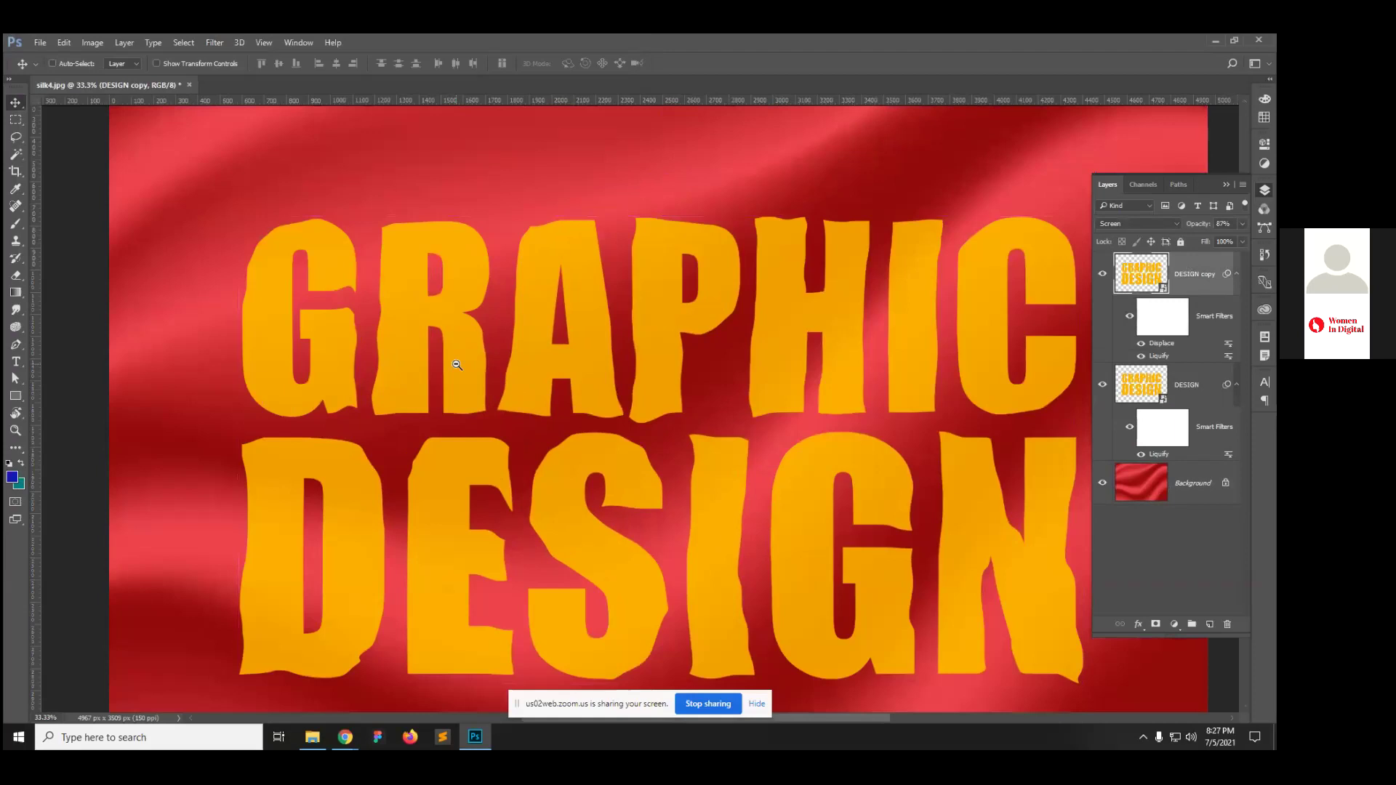
key(ctrl+0)
drag(1168, 346, 1171, 451)
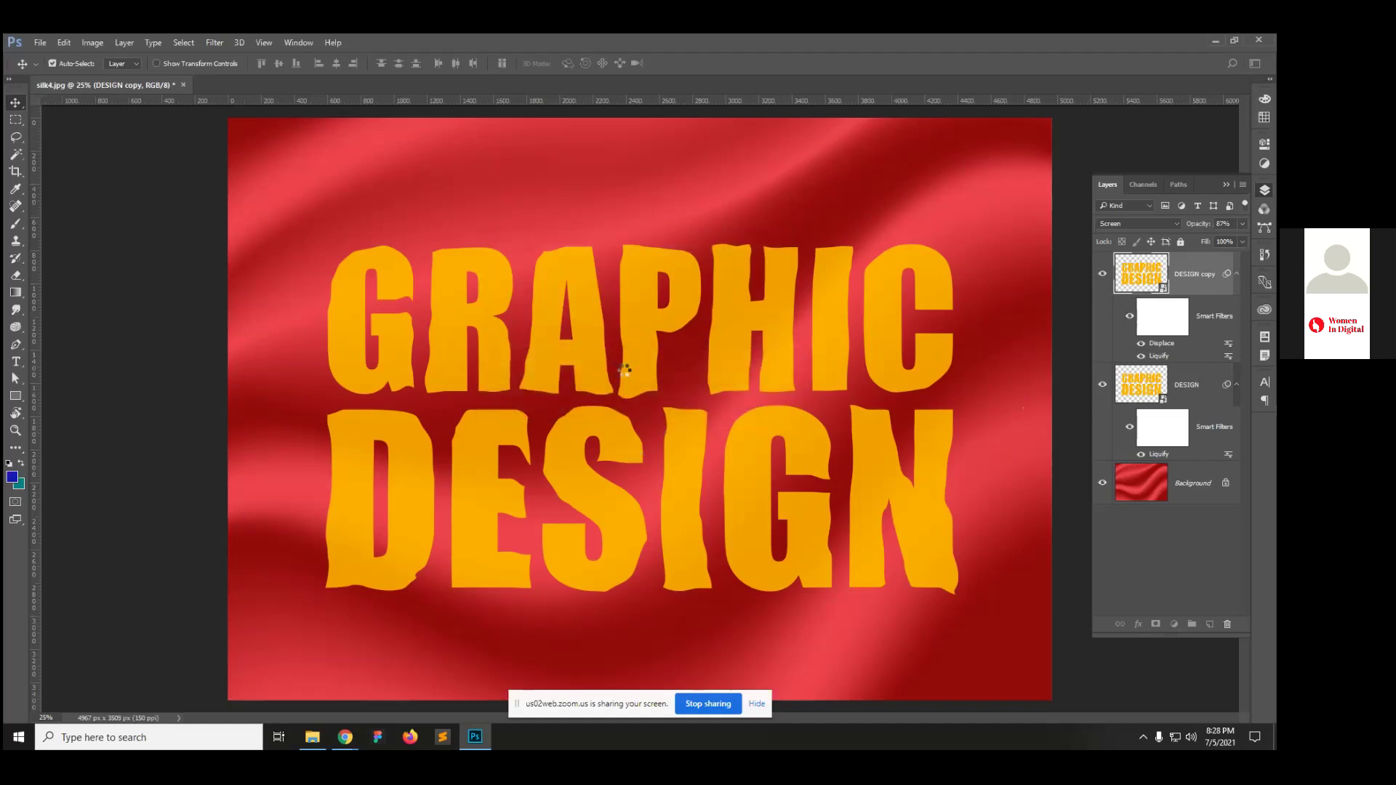
Step: Examine the edges of the GRAPHIC and DESIGN letters up close, and return to the full composition
ctrl+click(597, 396)
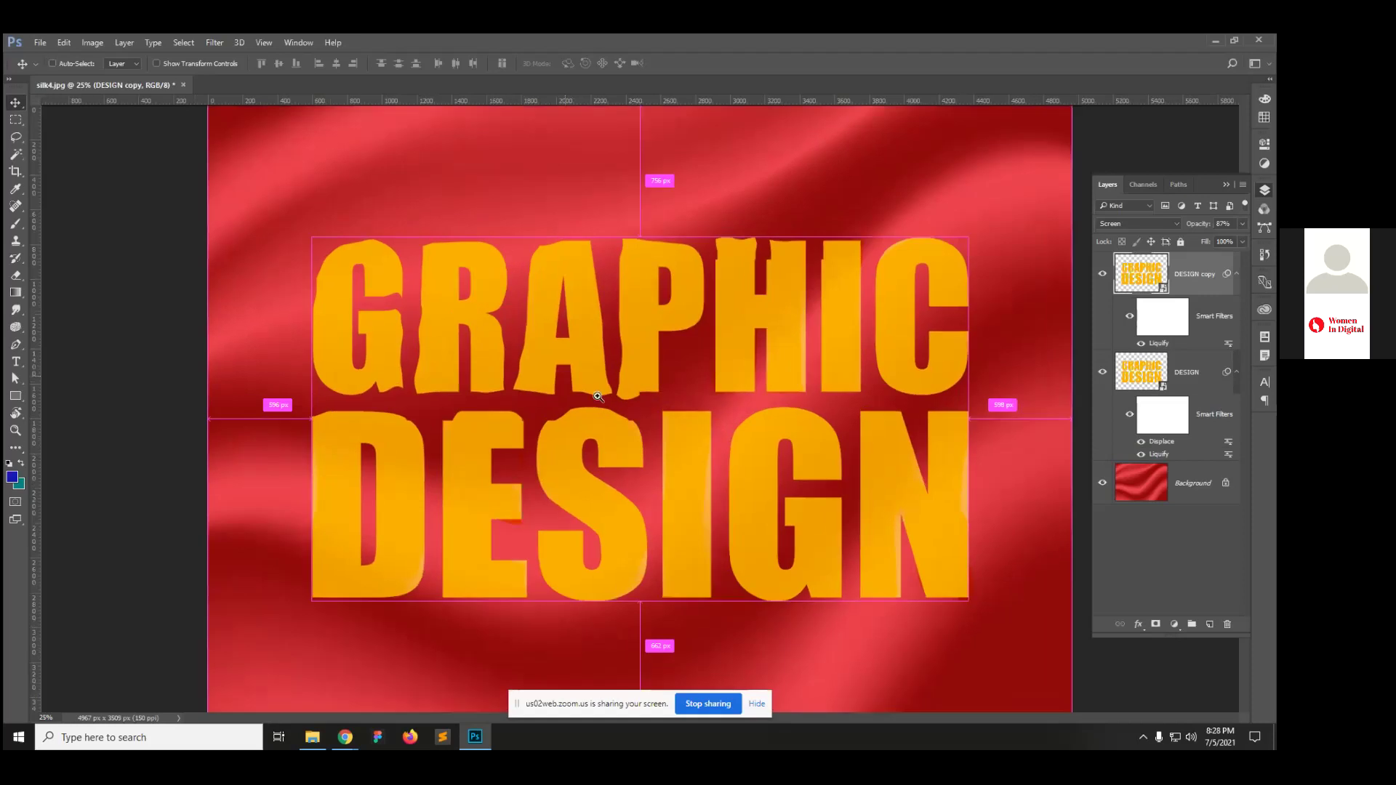
click(598, 397)
click(595, 389)
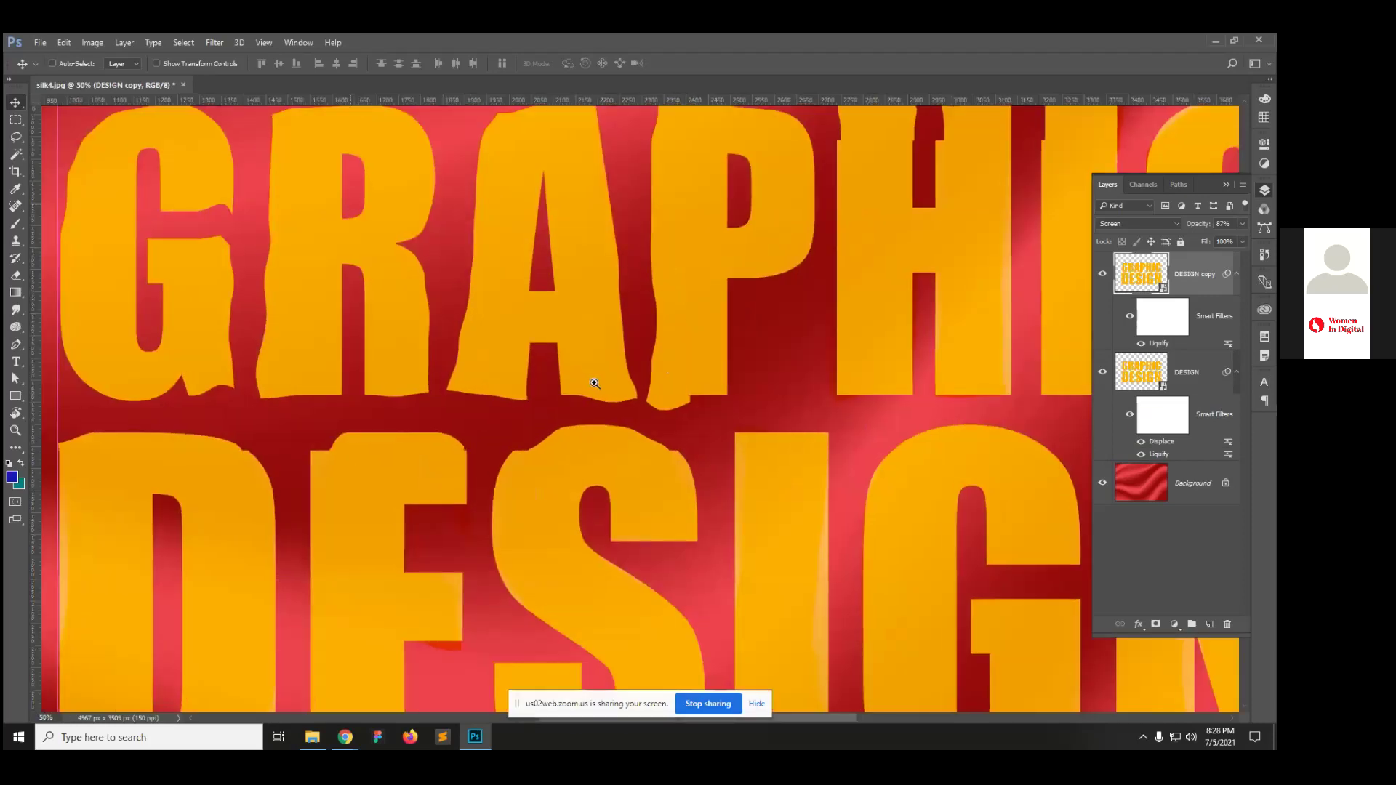
click(864, 397)
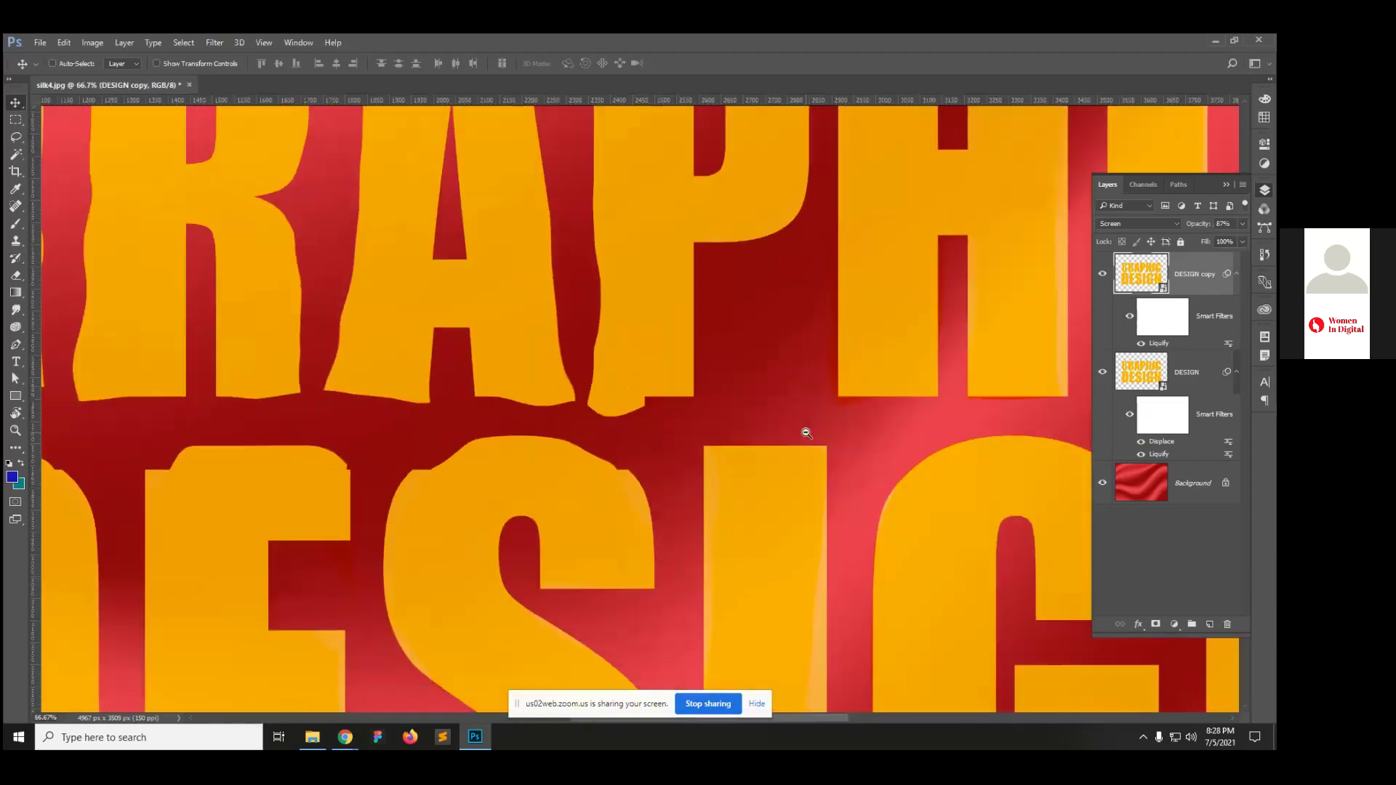
alt+click(806, 433)
alt+click(837, 458)
alt+click(863, 486)
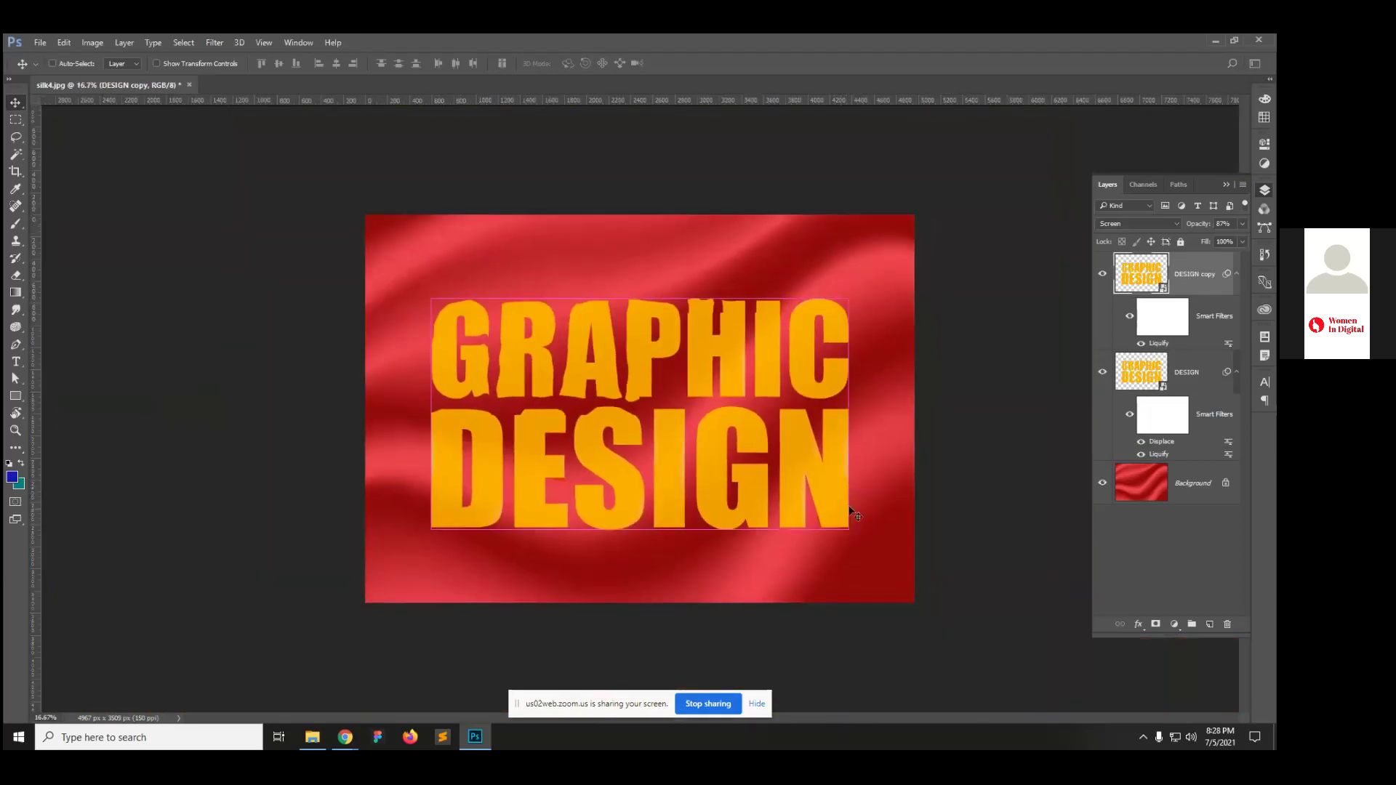
key(ctrl+plus)
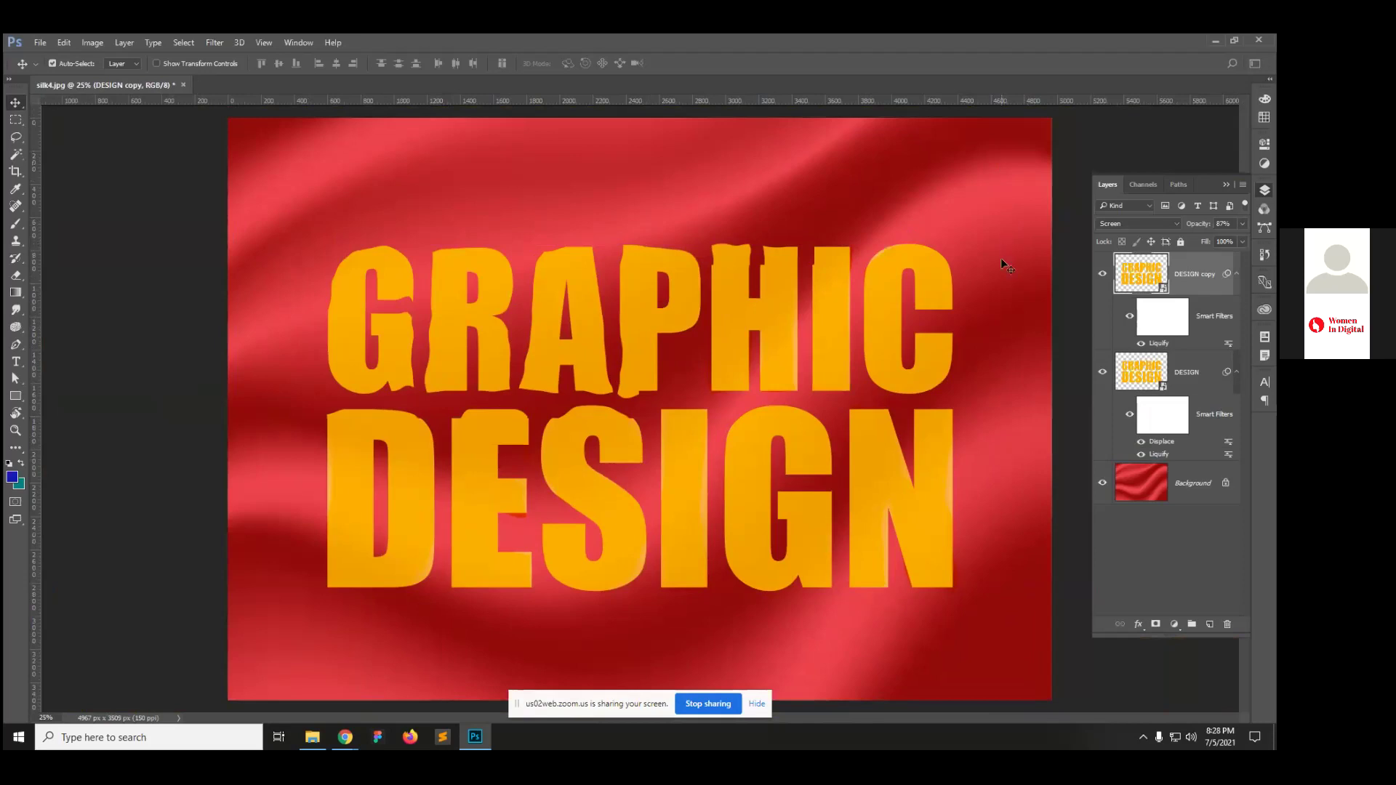
Step: Open the fabric-background-close-up-WBF000831 Photoshop file from the misc folder inside graphic design training
click(40, 44)
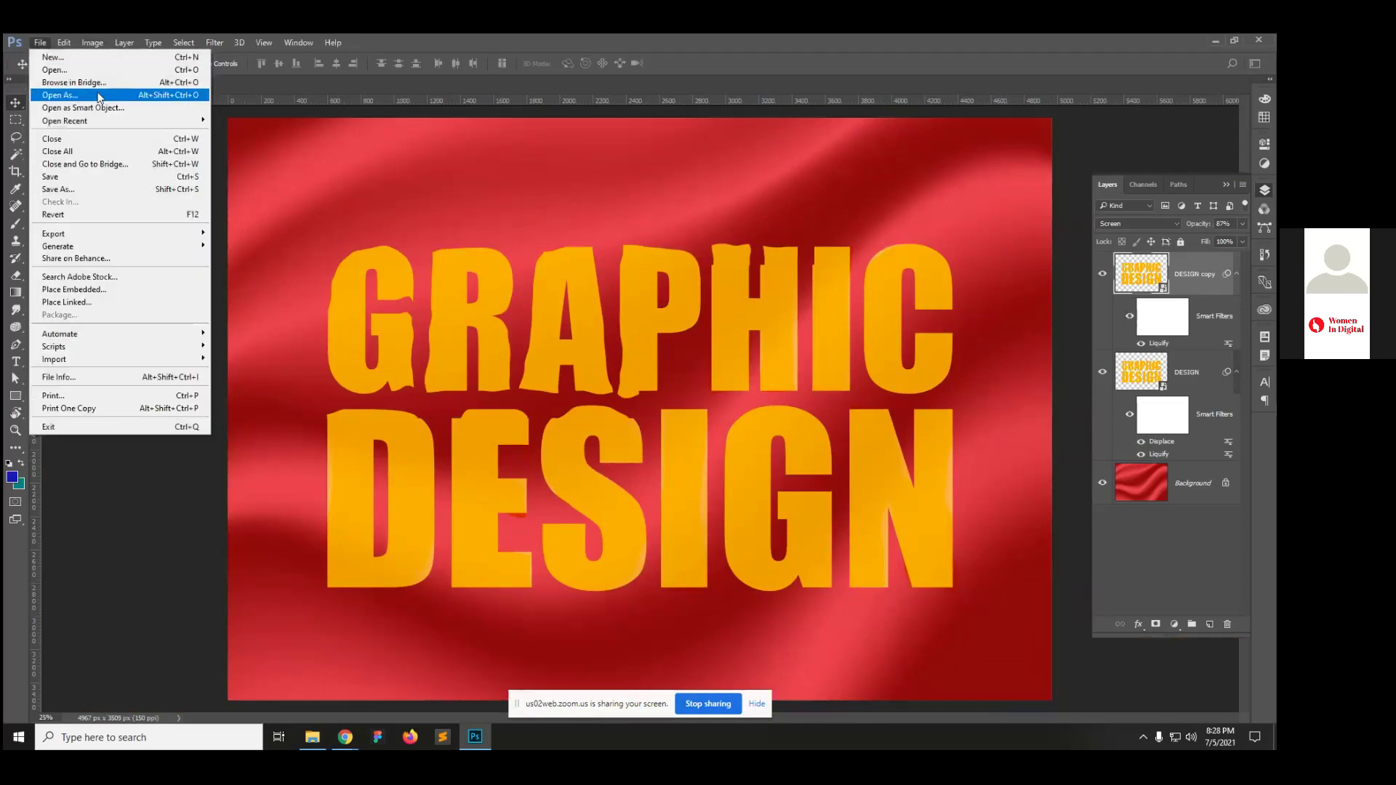
mouse_move(200, 121)
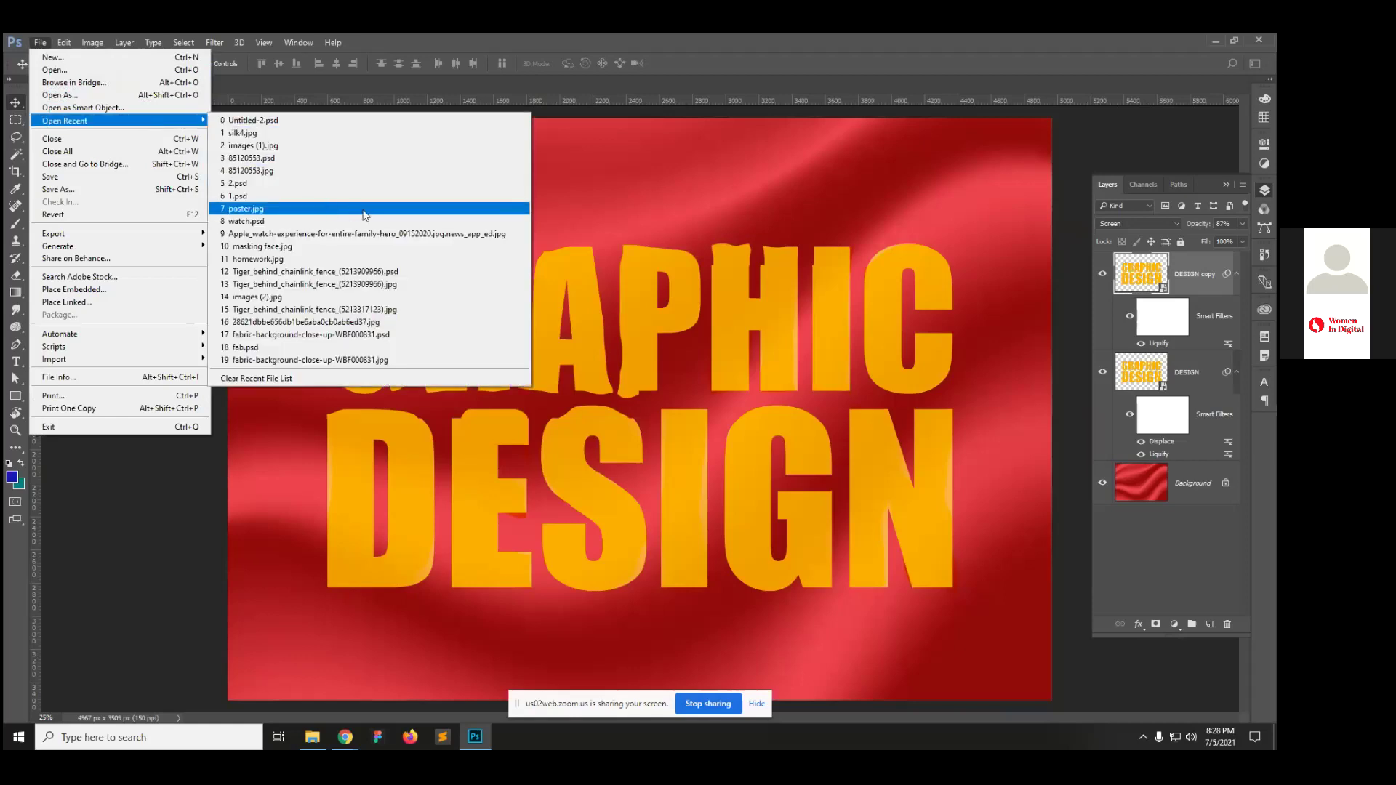
click(312, 742)
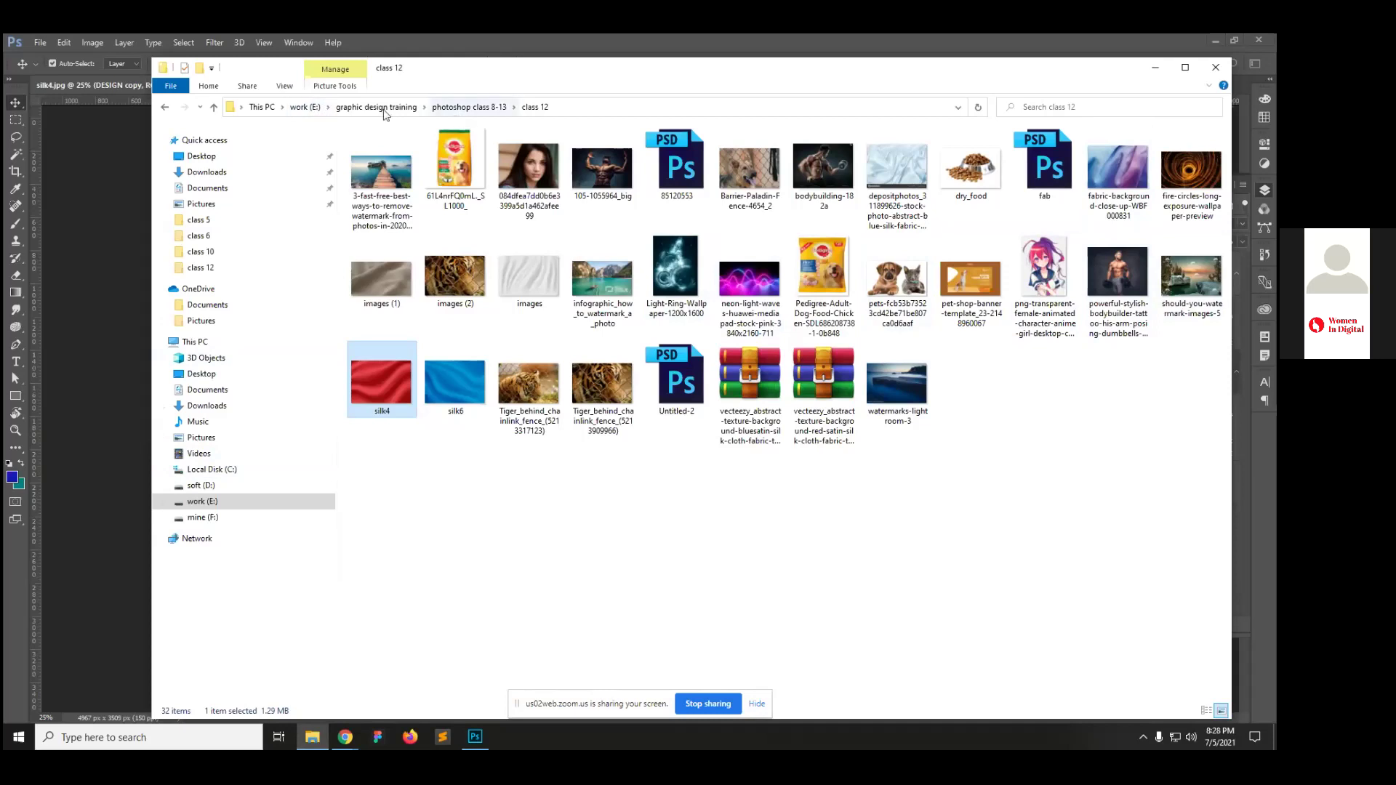
click(305, 107)
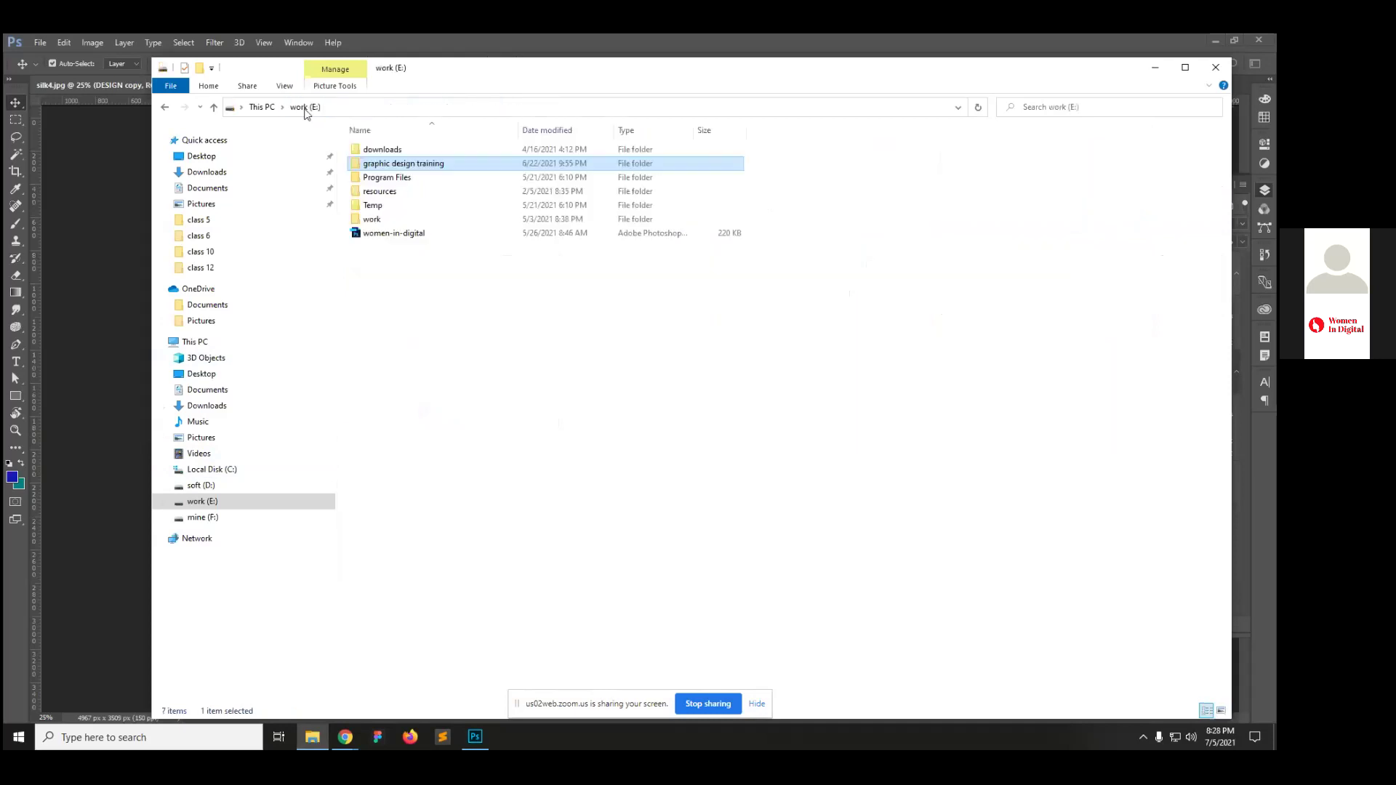
double_click(412, 171)
double_click(408, 178)
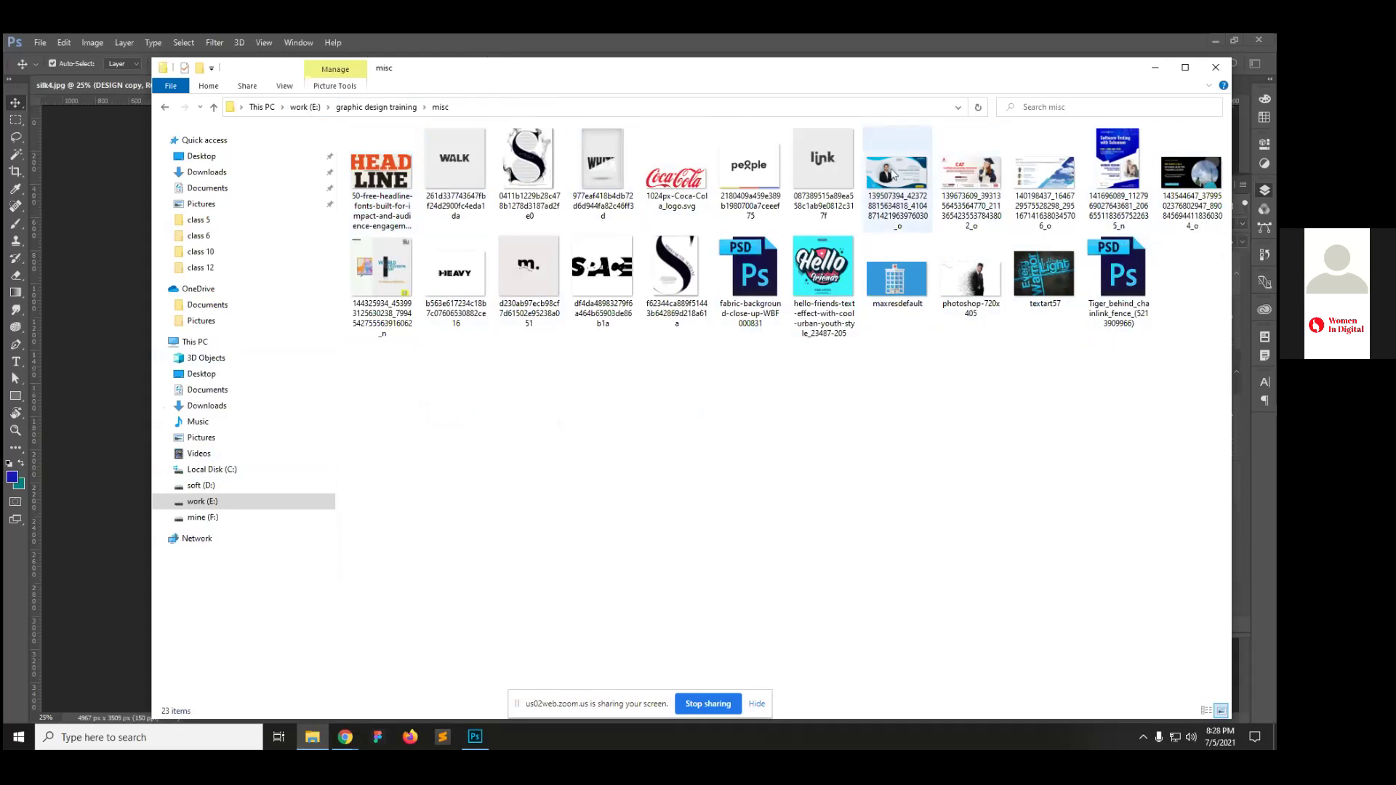
click(755, 285)
double_click(753, 282)
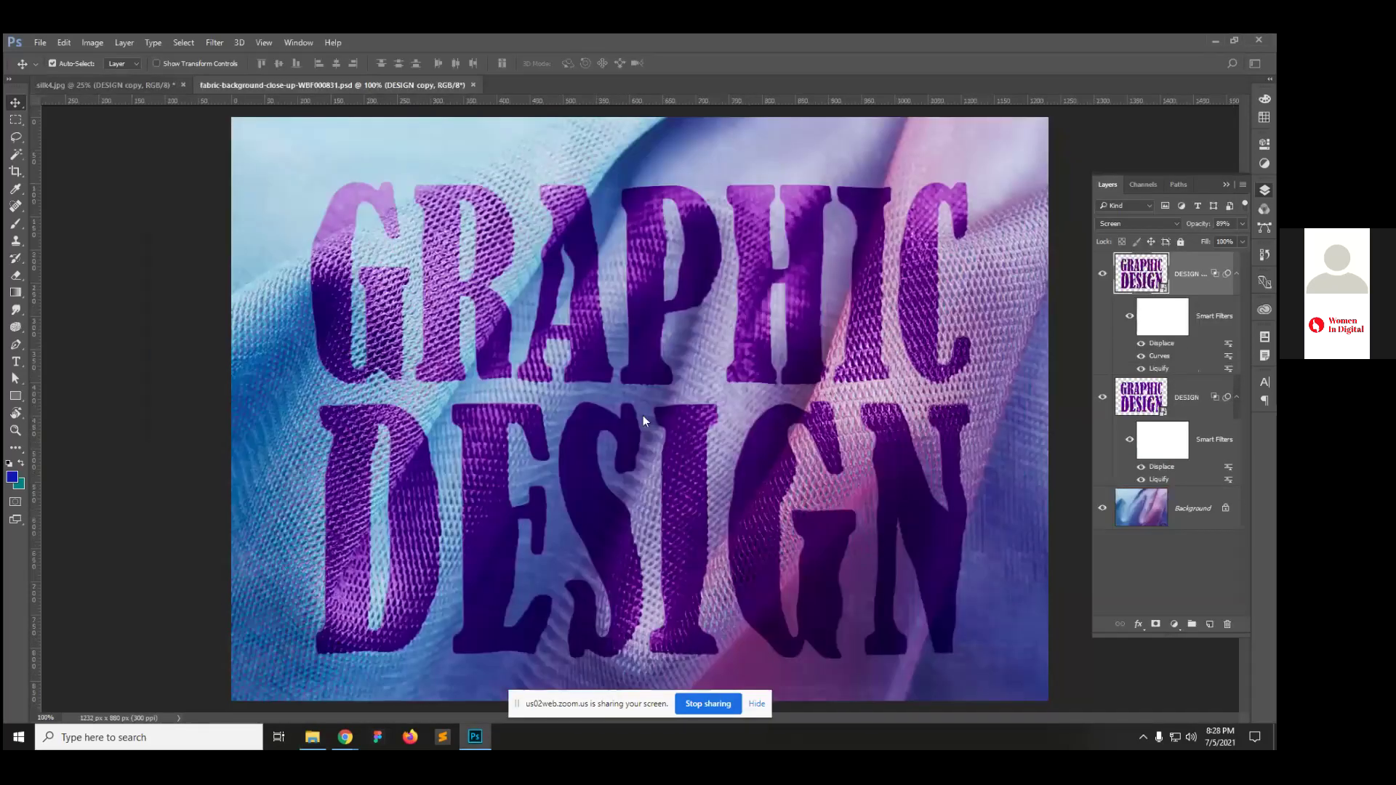
click(790, 124)
click(494, 430)
click(312, 736)
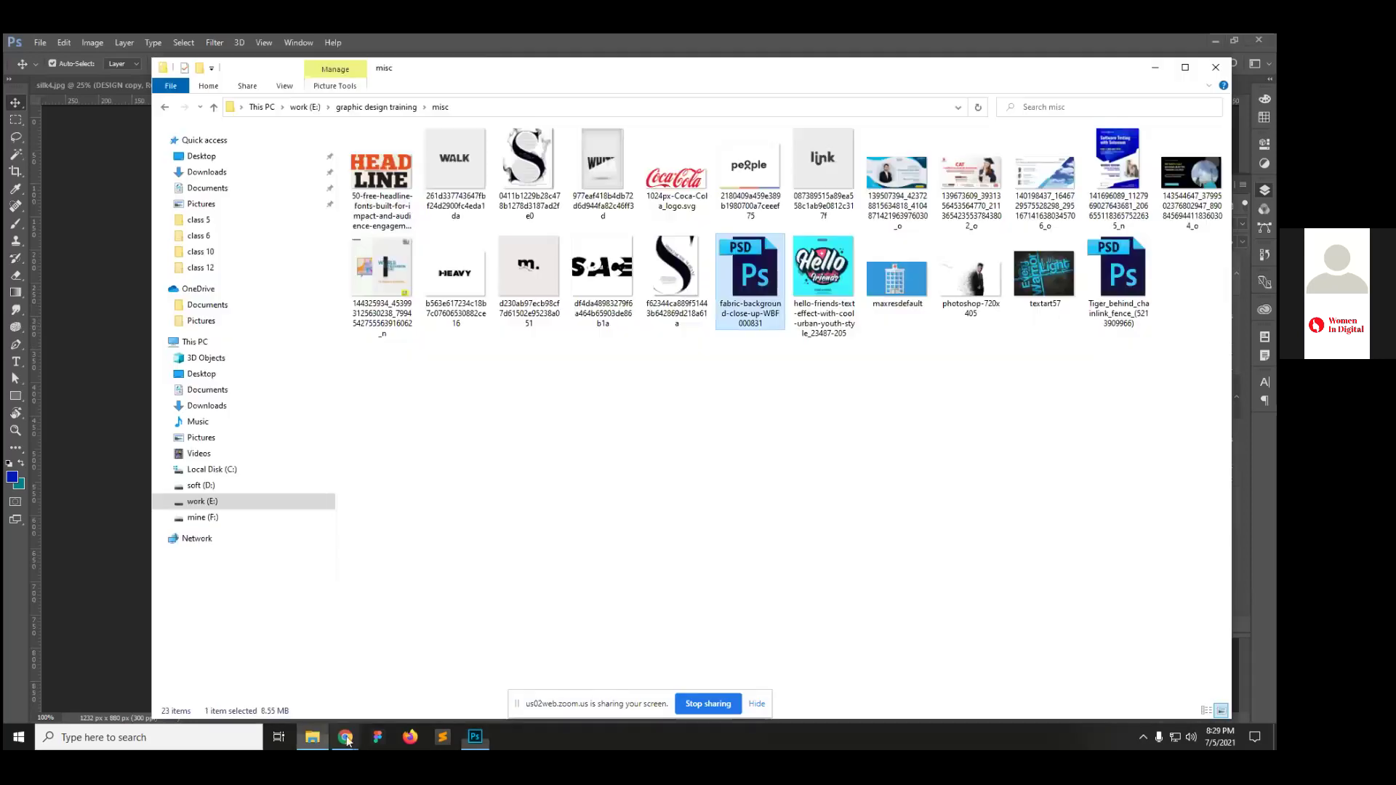
click(135, 268)
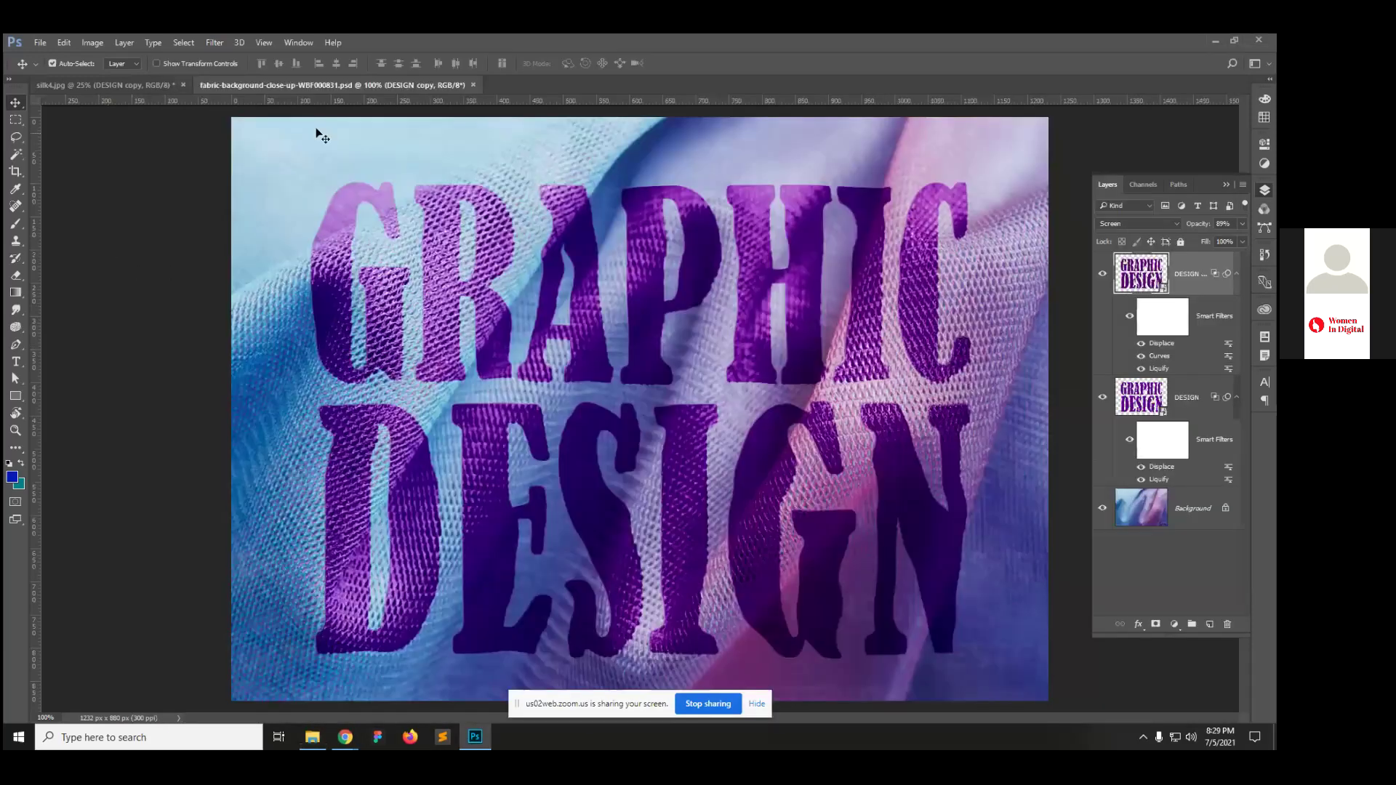
Step: Return to the silk4.jpg document and delete its red silk Background layer
click(167, 87)
click(1142, 483)
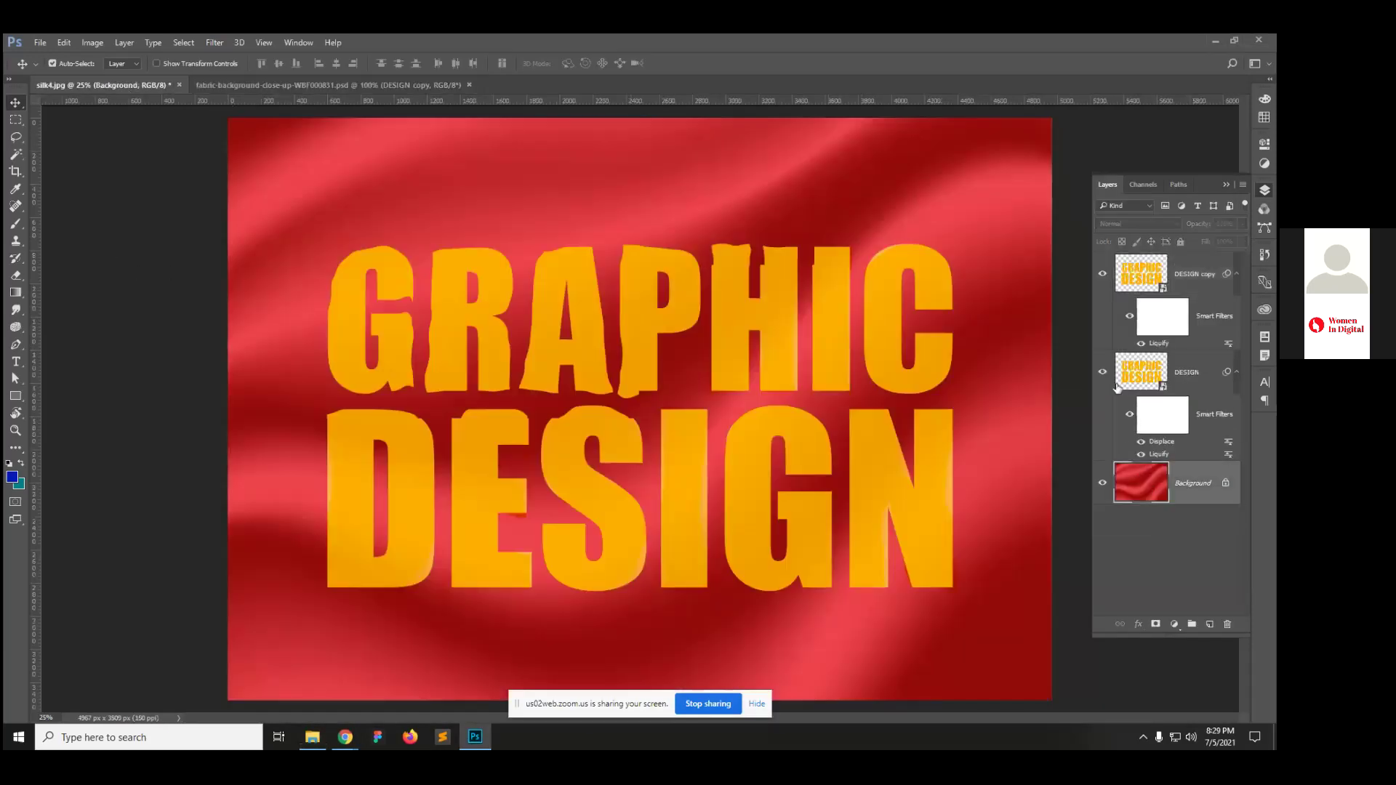
drag(1167, 498, 1228, 623)
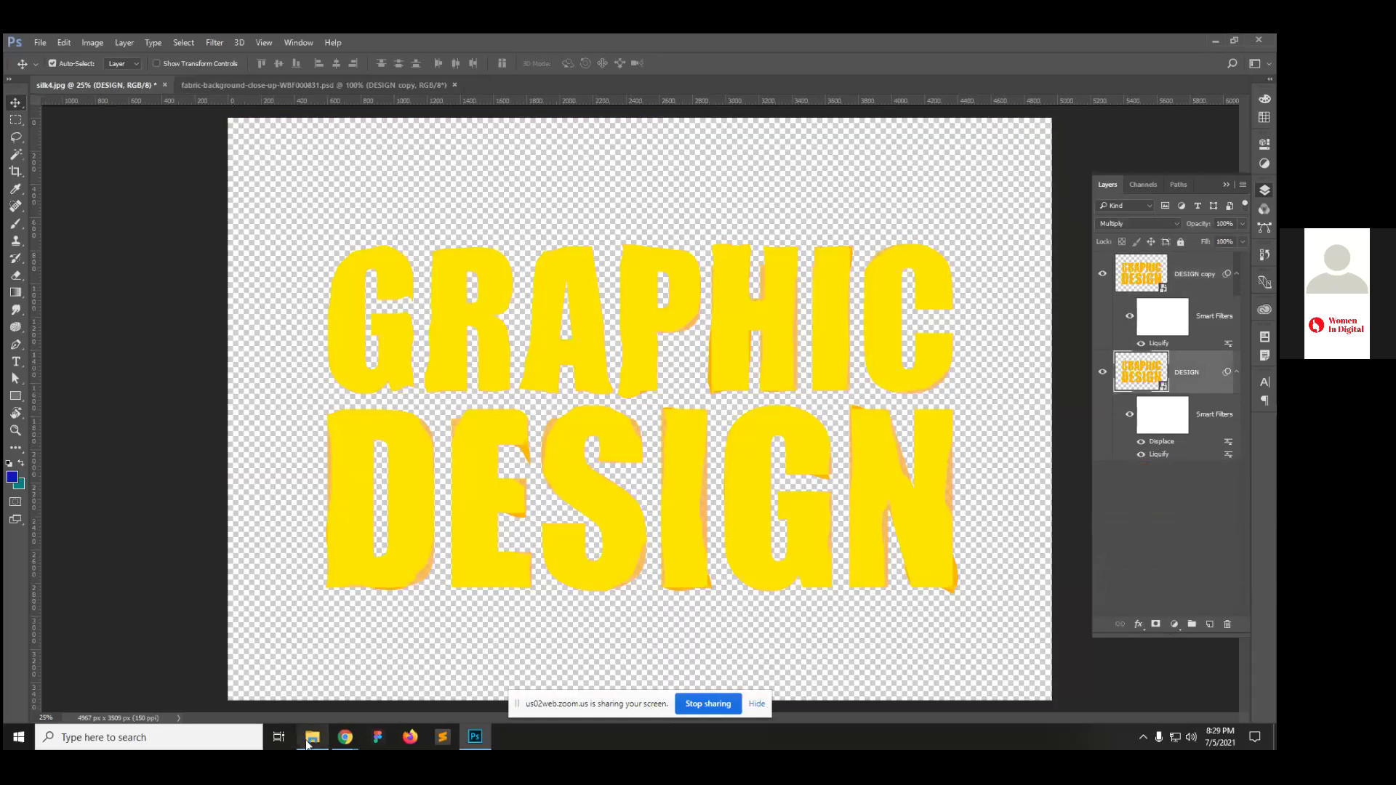
Step: Place the fabric-background-close-up-WBF000831 image from the class 12 folder into the silk4.jpg document
click(312, 737)
key(alt+Up)
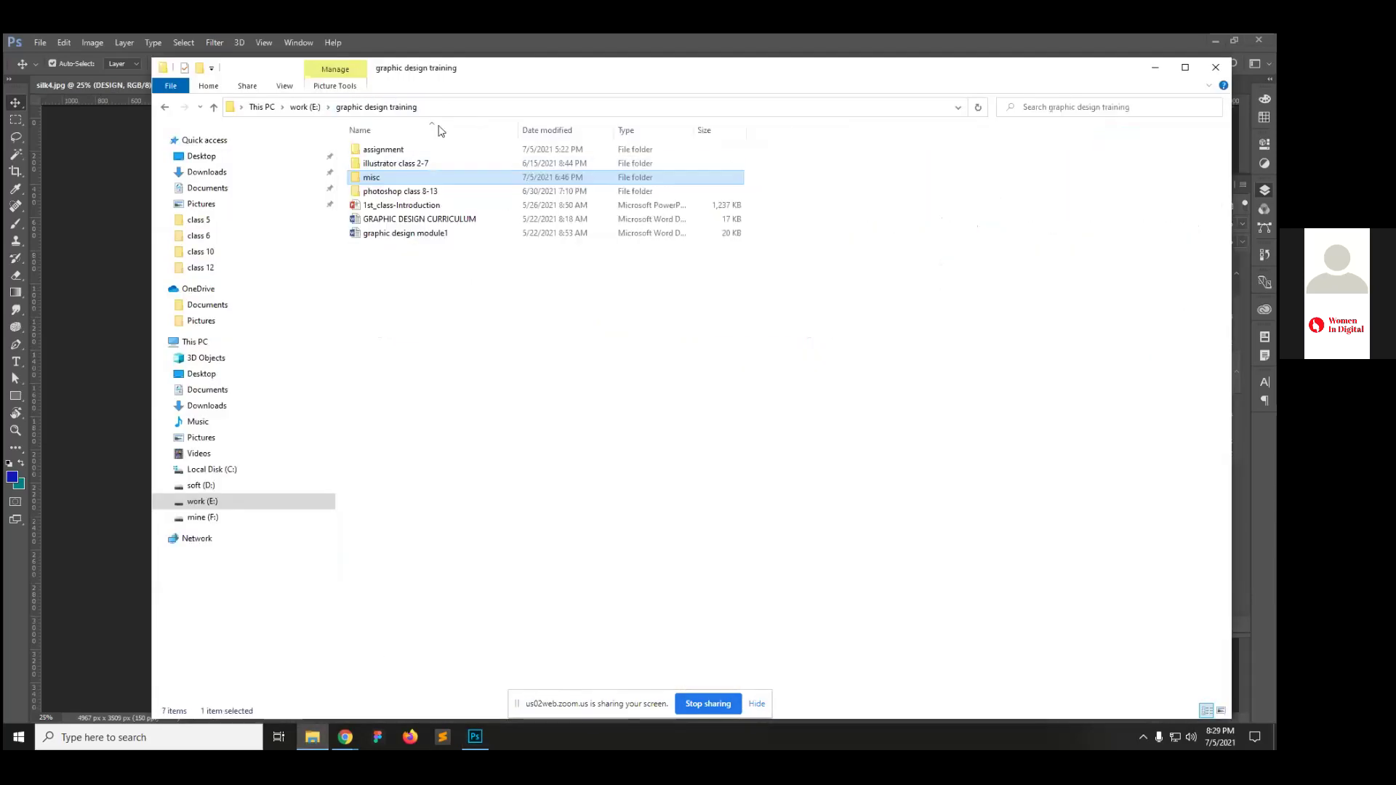
double_click(411, 194)
double_click(392, 203)
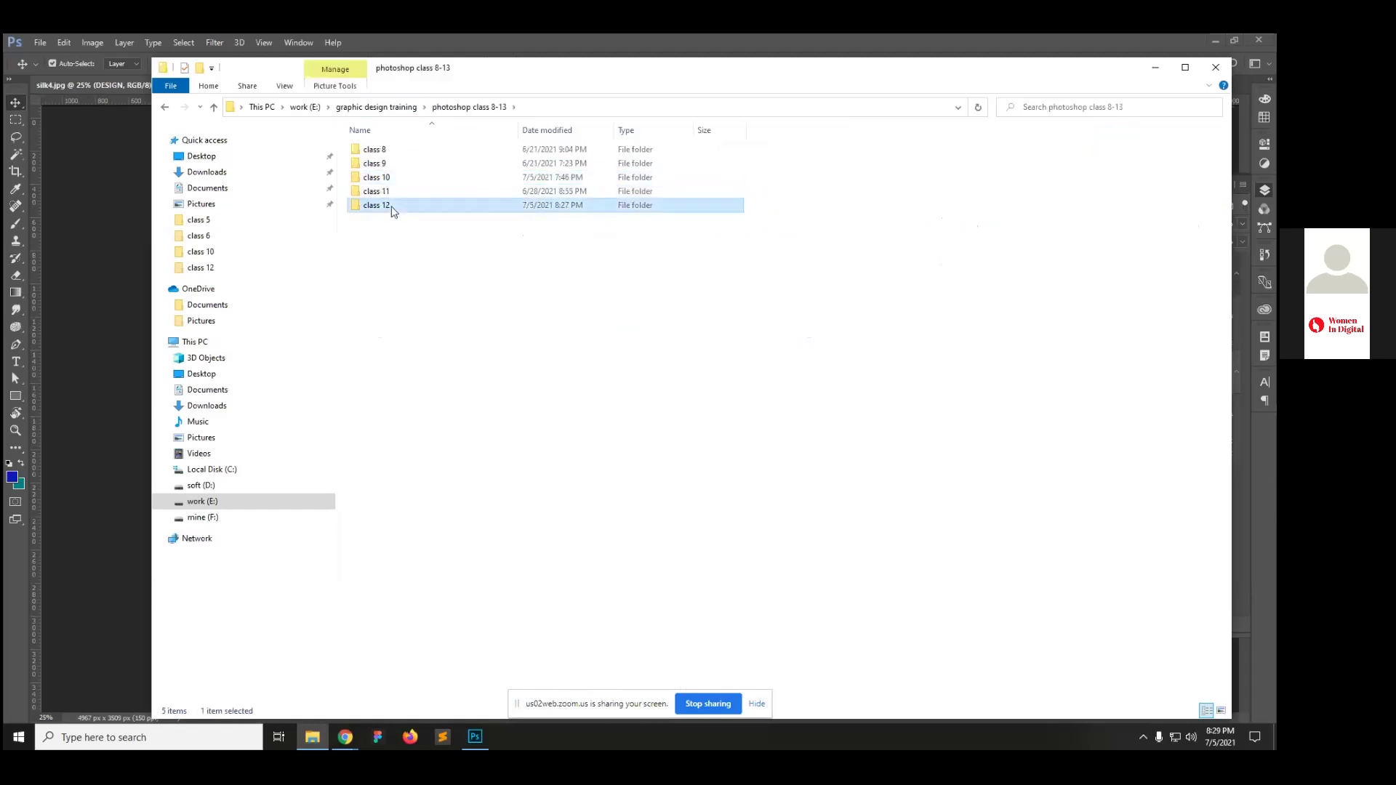
drag(1118, 171, 91, 390)
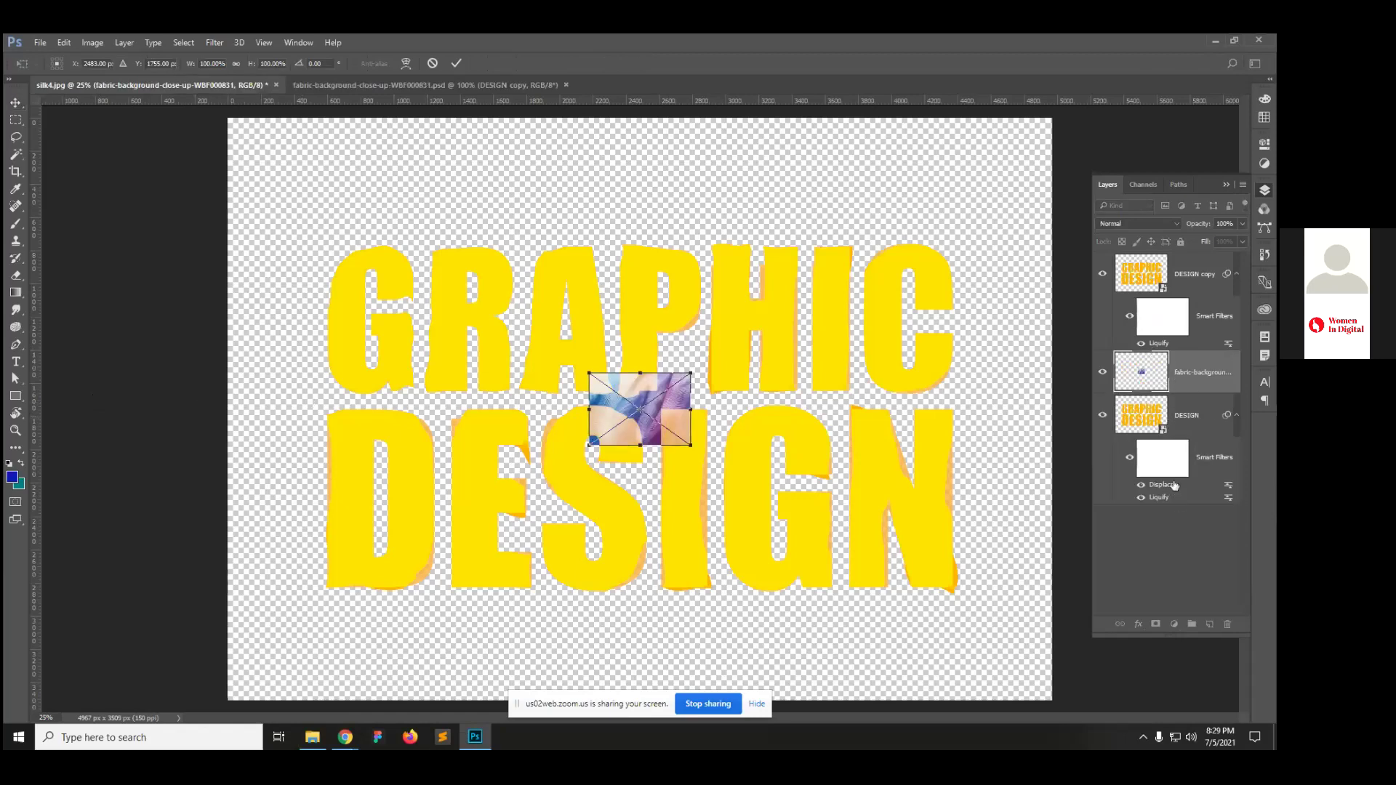
key(Return)
Step: Move the placed fabric layer beneath the DESIGN layer and scale it up to cover the whole canvas
drag(1185, 381, 1193, 501)
key(ctrl+t)
drag(710, 464, 1064, 714)
key(Return)
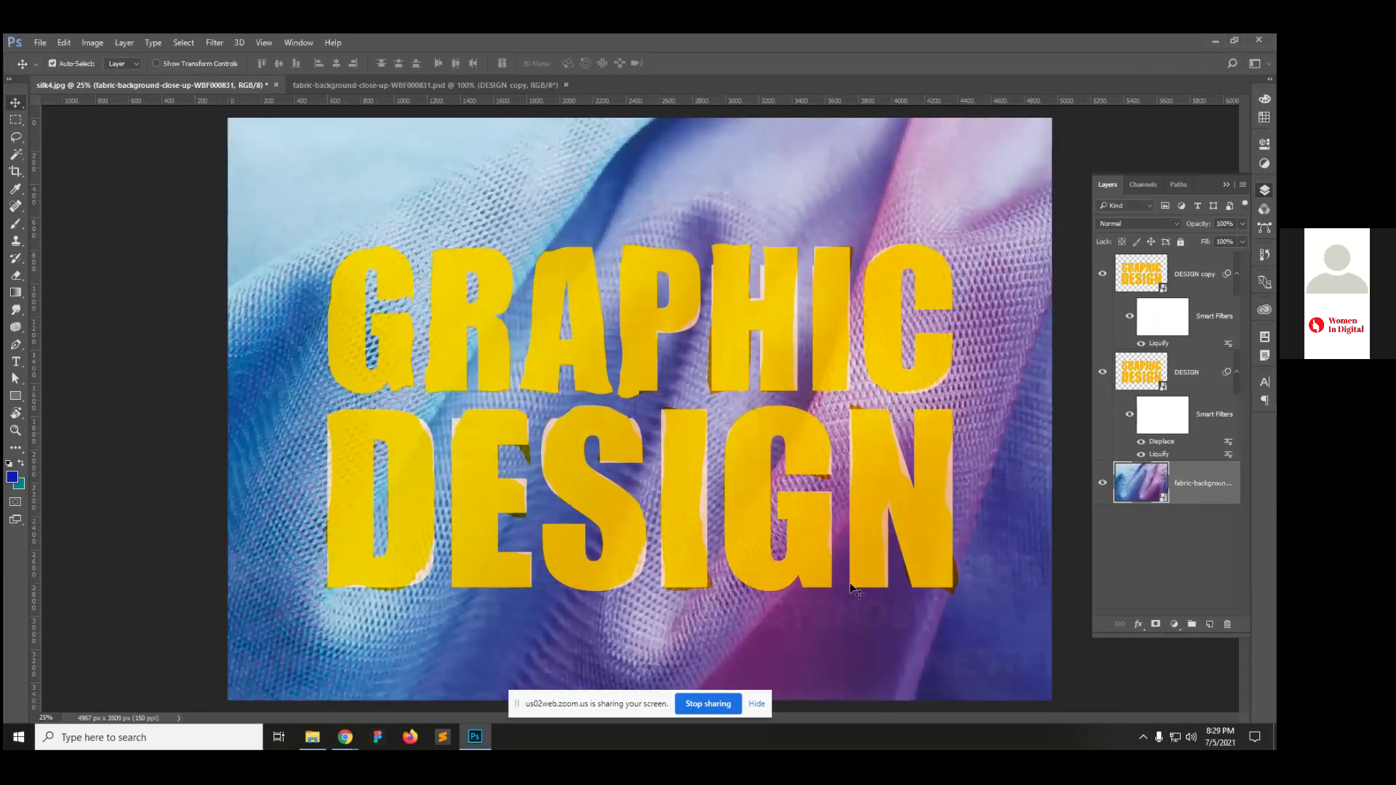
Step: Delete the Displace smart filter from the DESIGN layer
click(1179, 282)
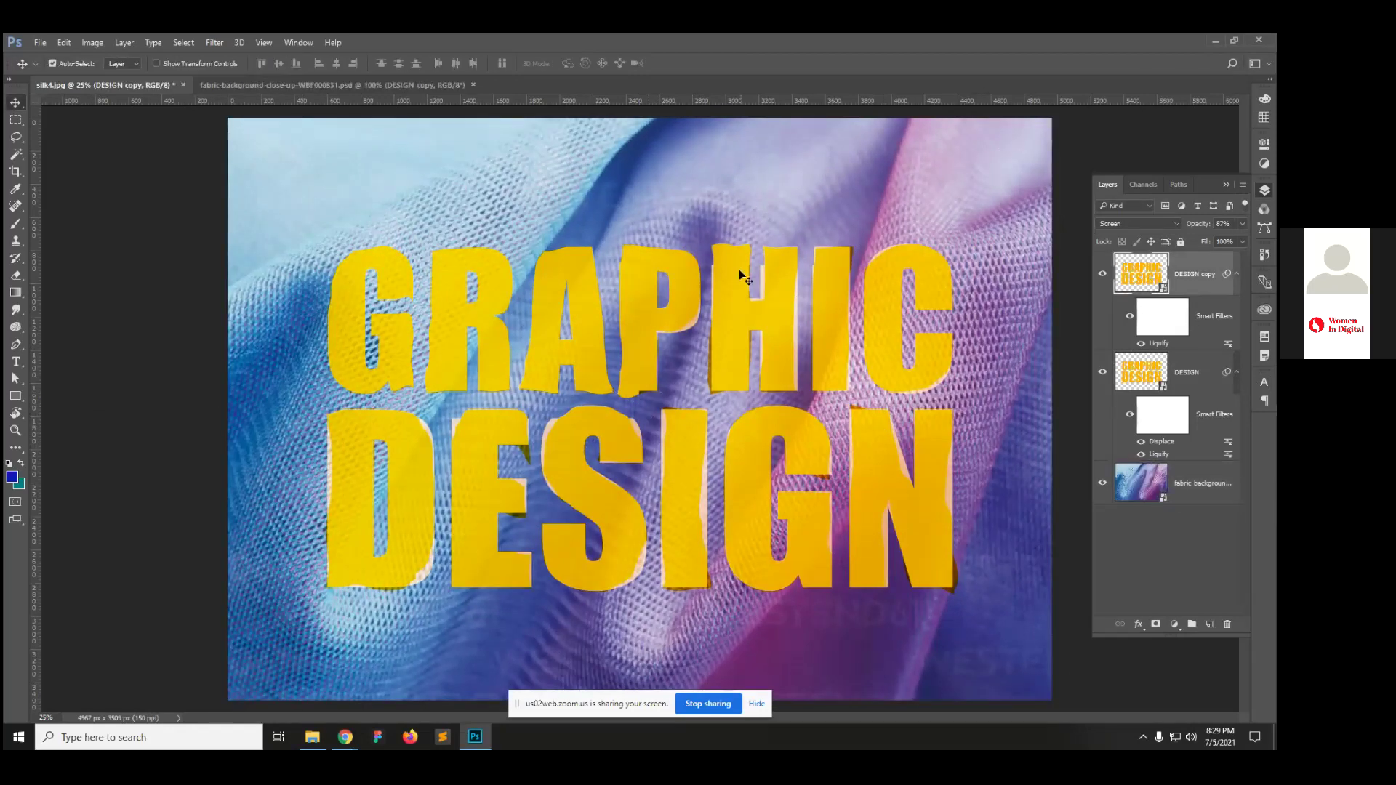
click(1163, 363)
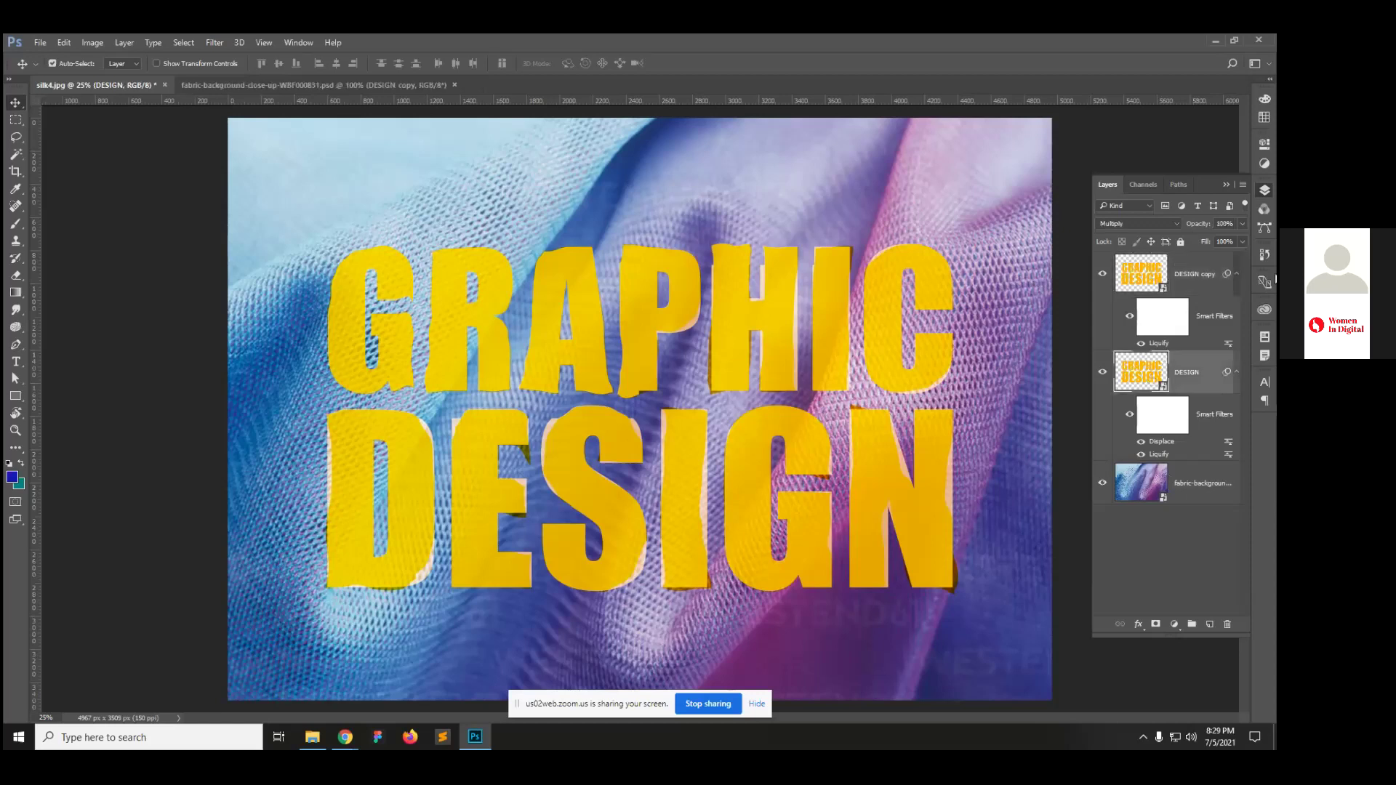
key(ctrl+minus)
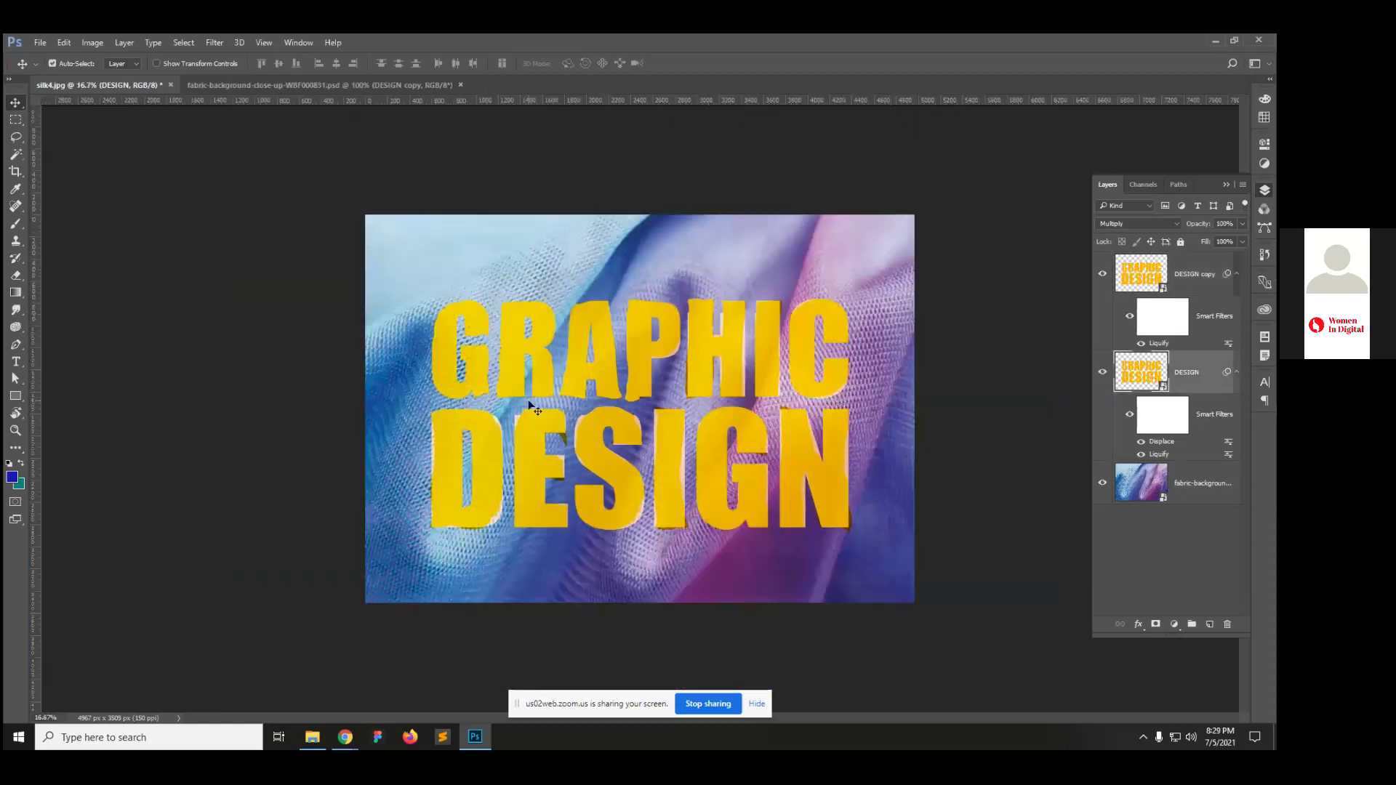
key(ctrl+plus)
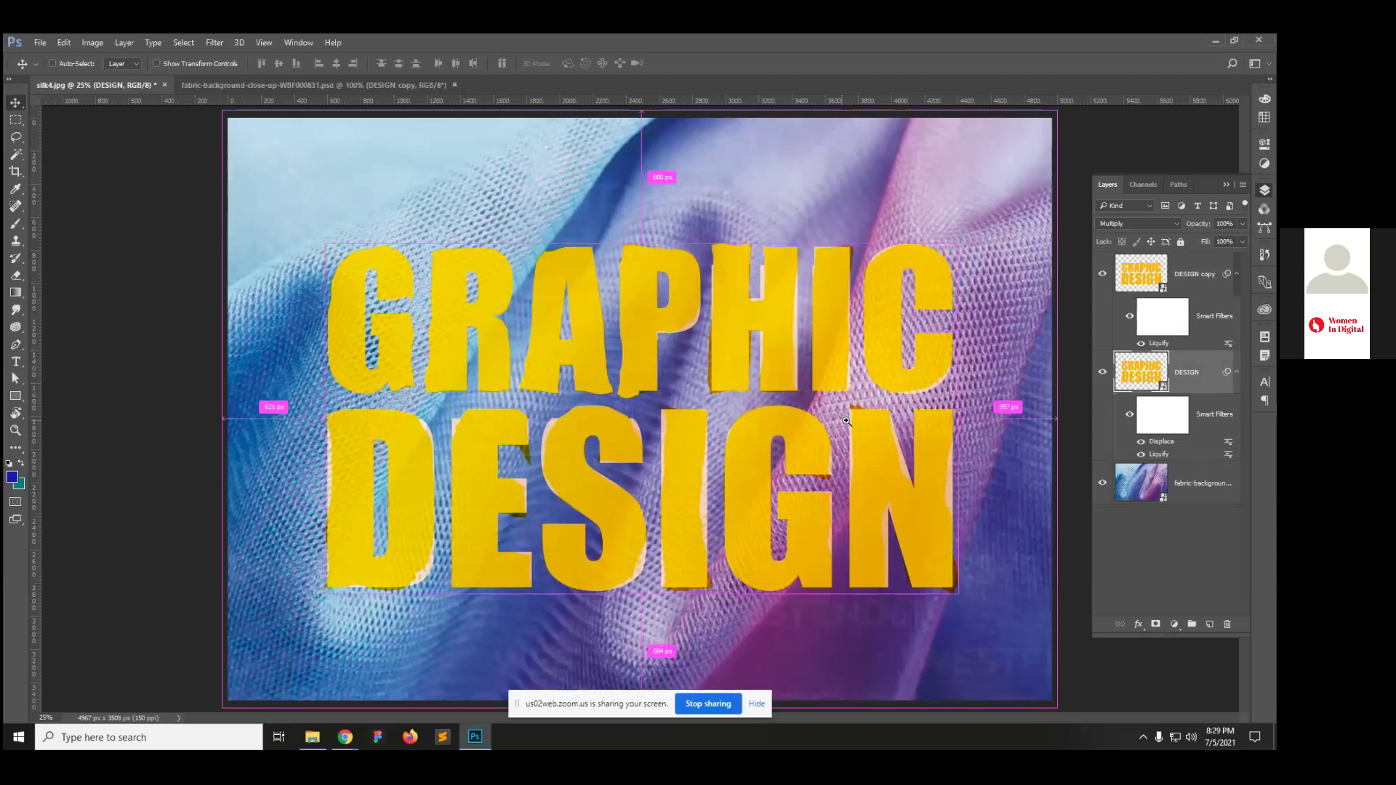
mouse_move(1163, 446)
mouse_down()
mouse_move(1233, 624)
mouse_move(1253, 570)
mouse_up()
drag(1185, 465, 1173, 451)
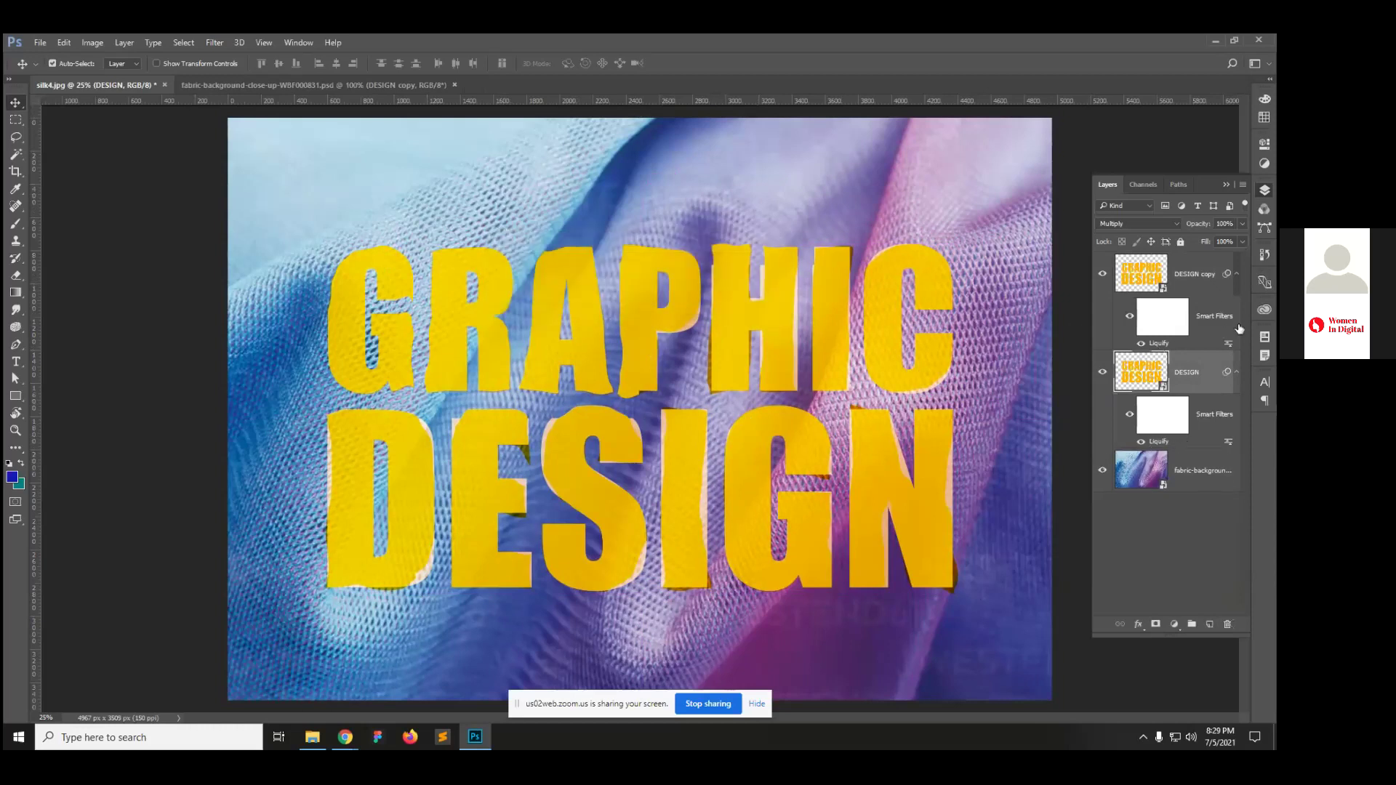
Step: Hide the DESIGN copy layer to check the multiplied text beneath, and delete that copy
click(1229, 288)
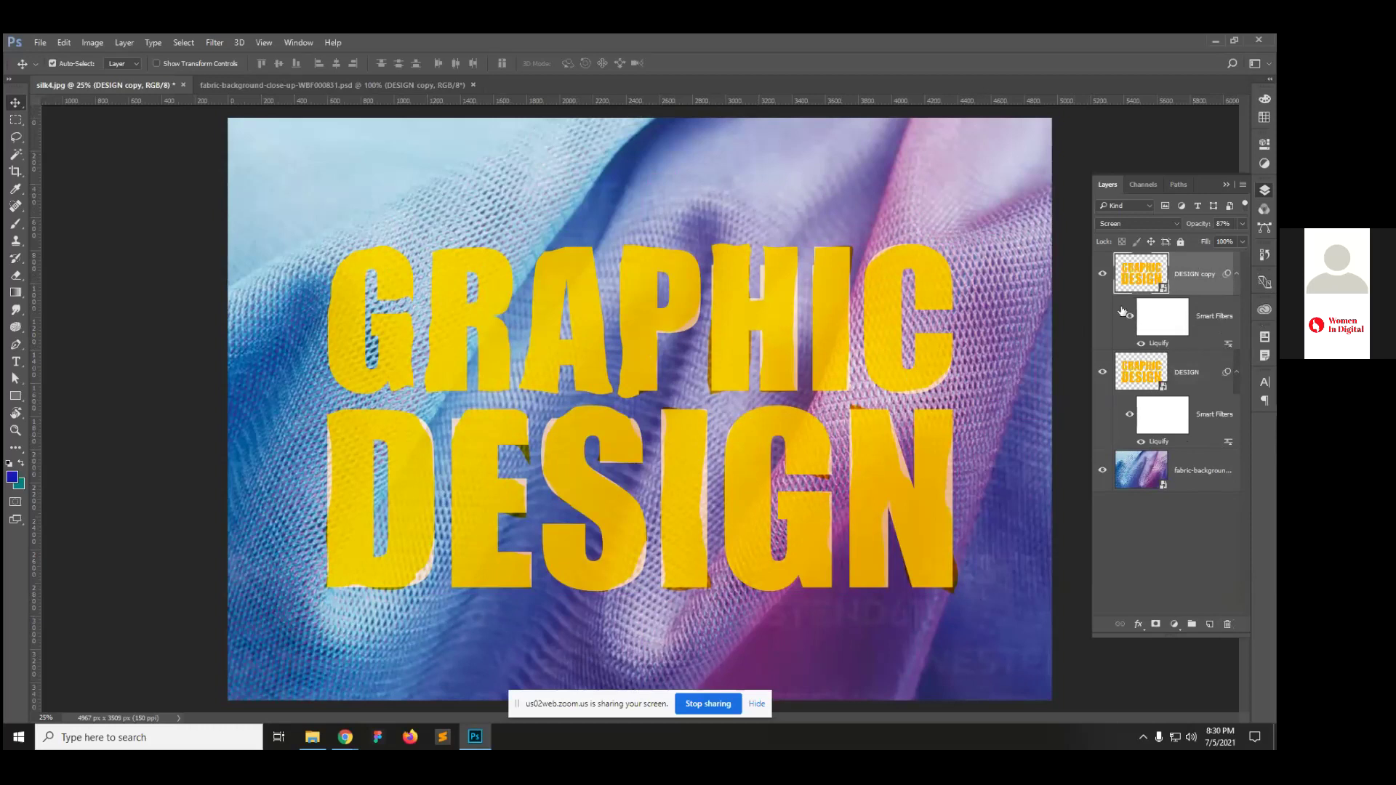
click(1102, 275)
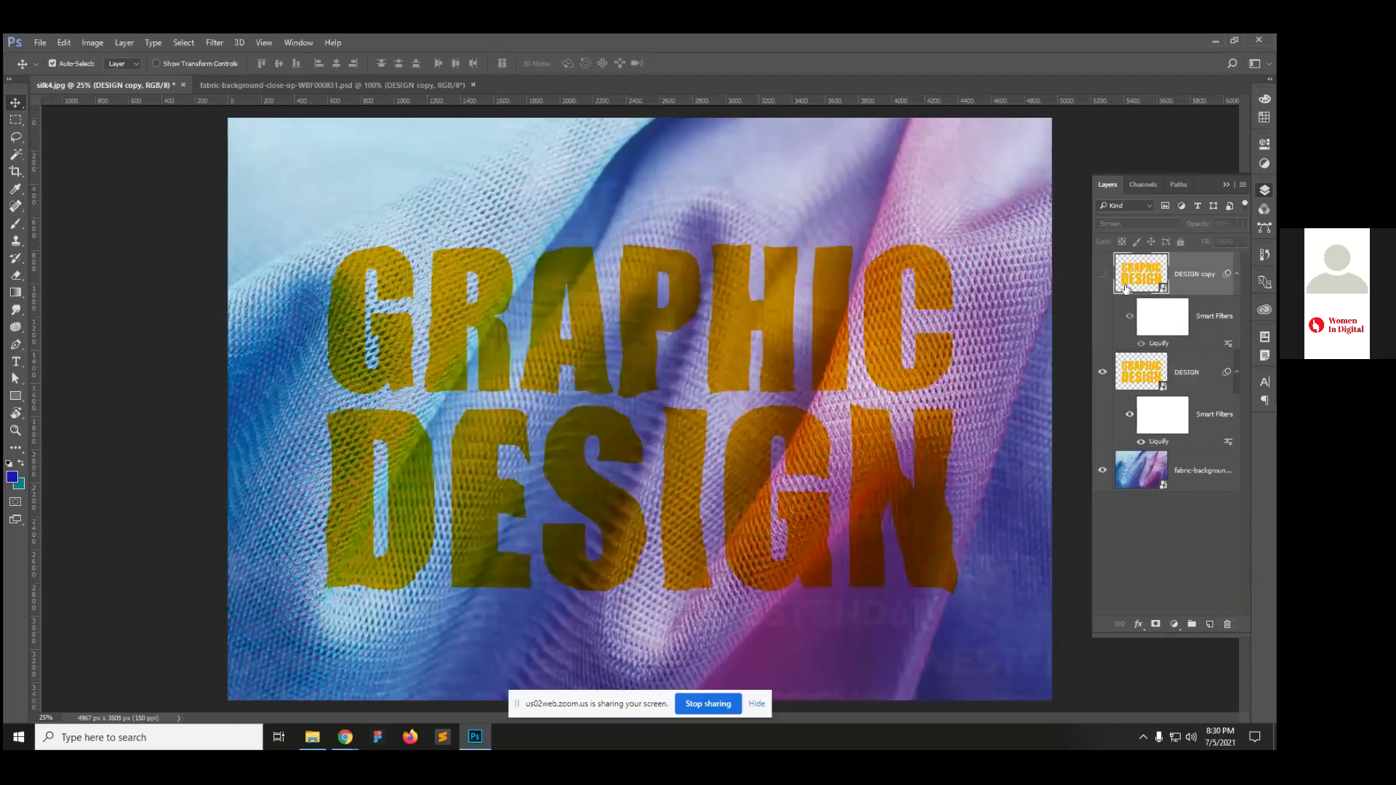
mouse_move(1207, 283)
mouse_down()
mouse_move(1207, 575)
mouse_move(1227, 624)
mouse_up()
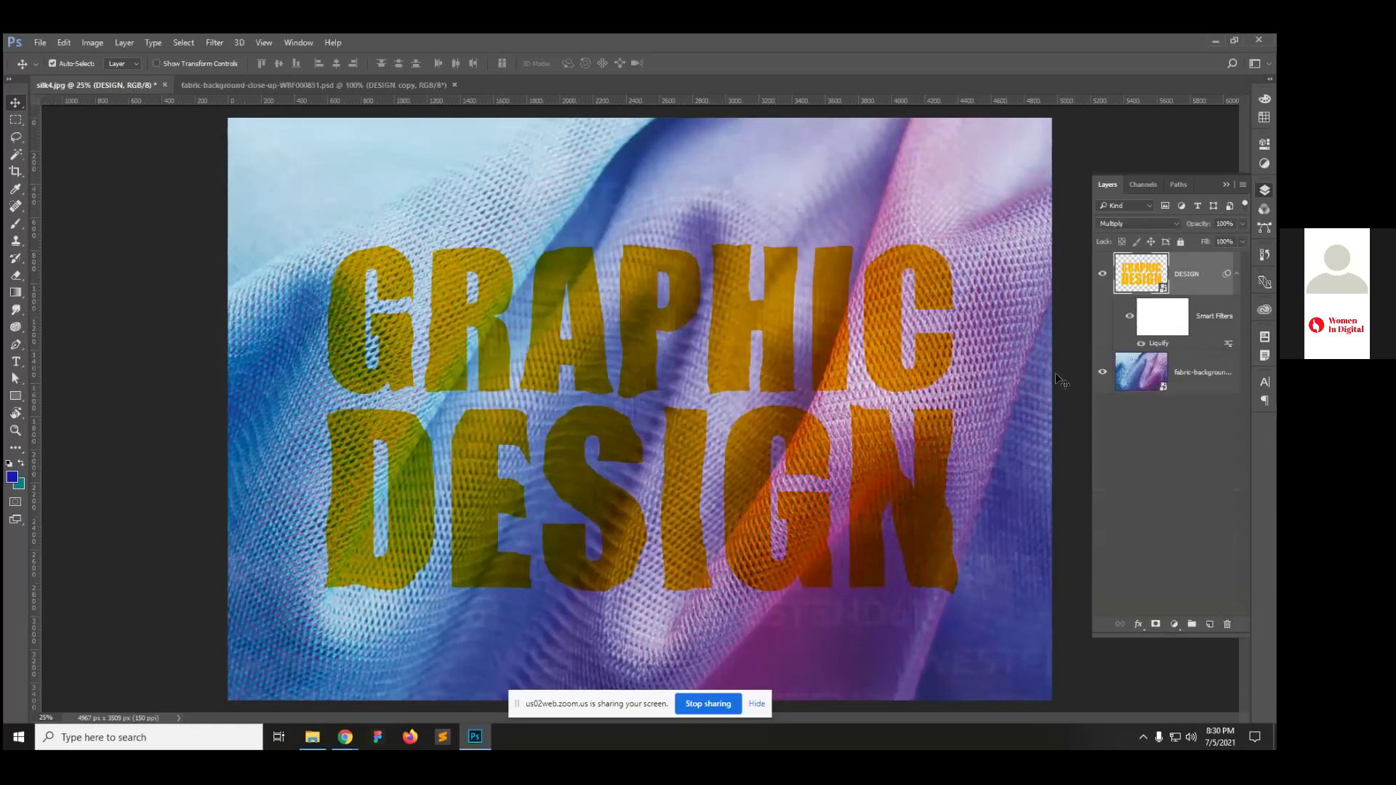
Step: Duplicate the DESIGN layer and set the copy's blend mode to Screen
key(ctrl)
key(ctrl+j)
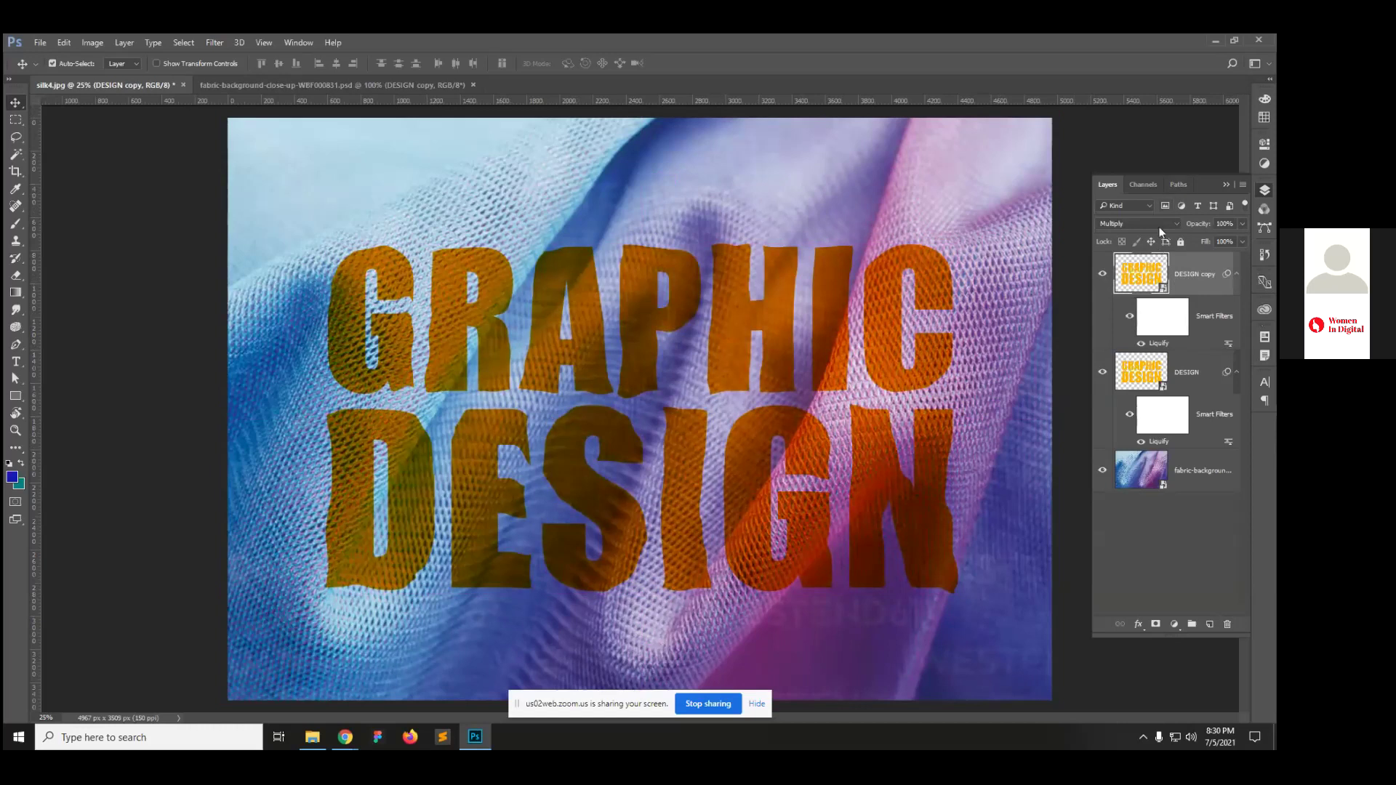
click(1159, 226)
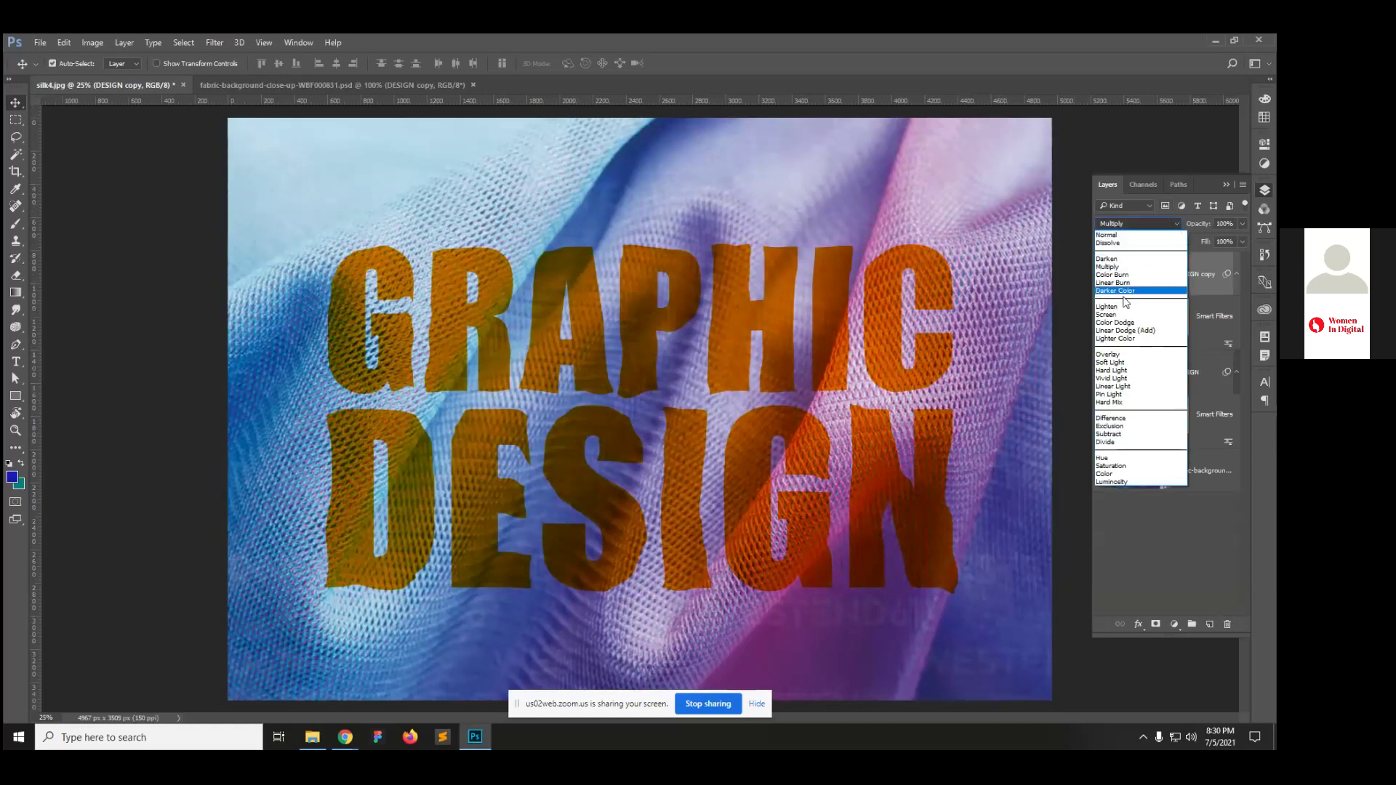
click(1124, 314)
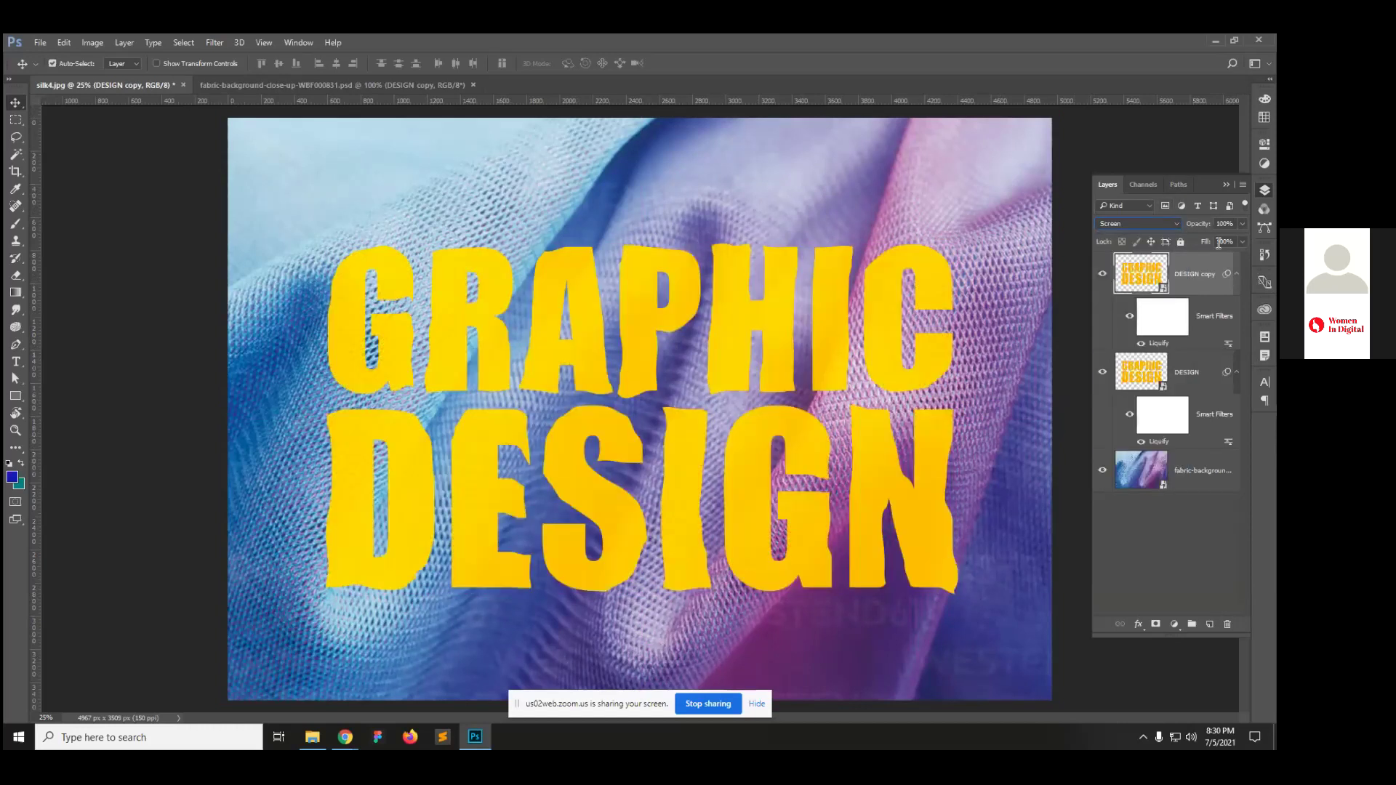
Step: Set the DESIGN copy layer's opacity to 85%
click(1237, 227)
drag(1228, 238, 1227, 239)
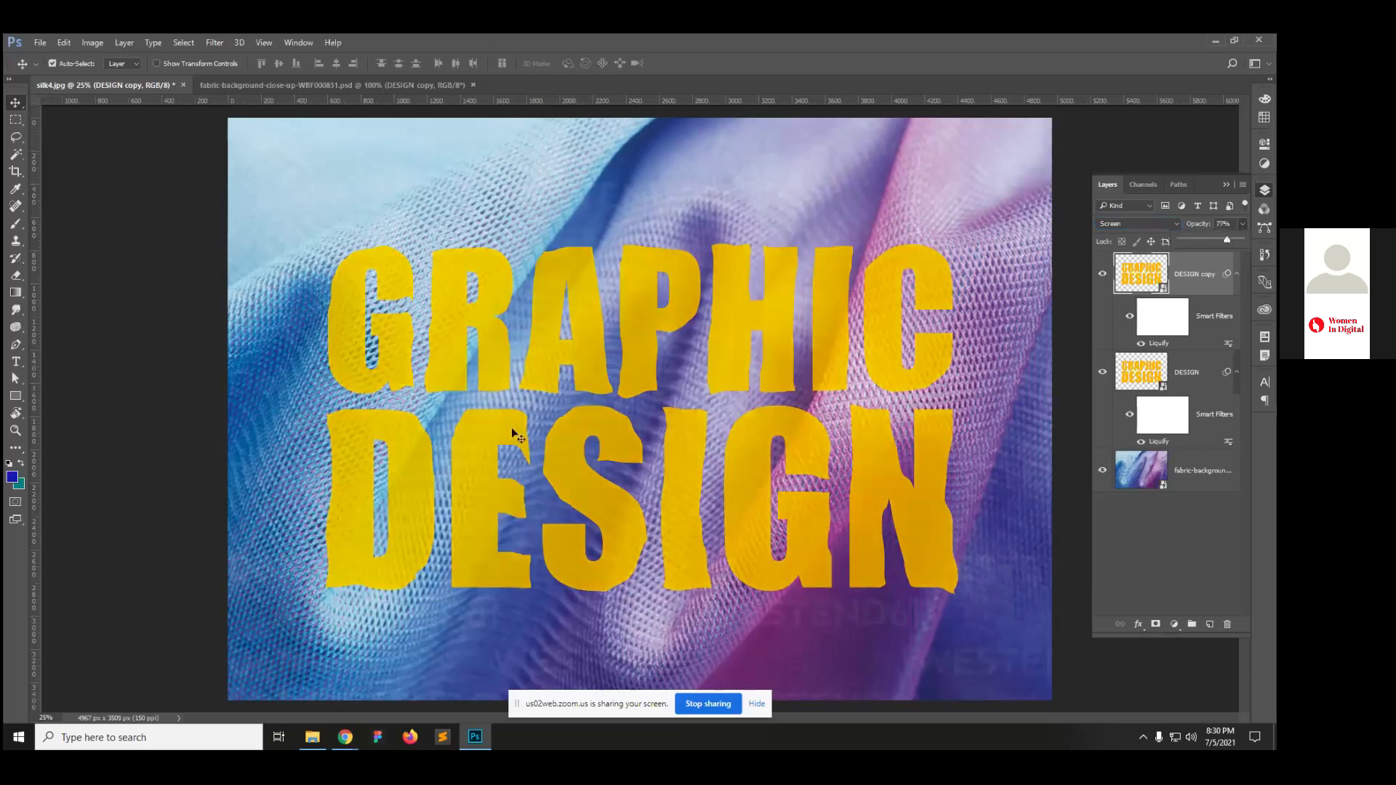
click(1233, 223)
text(85)
key(Return)
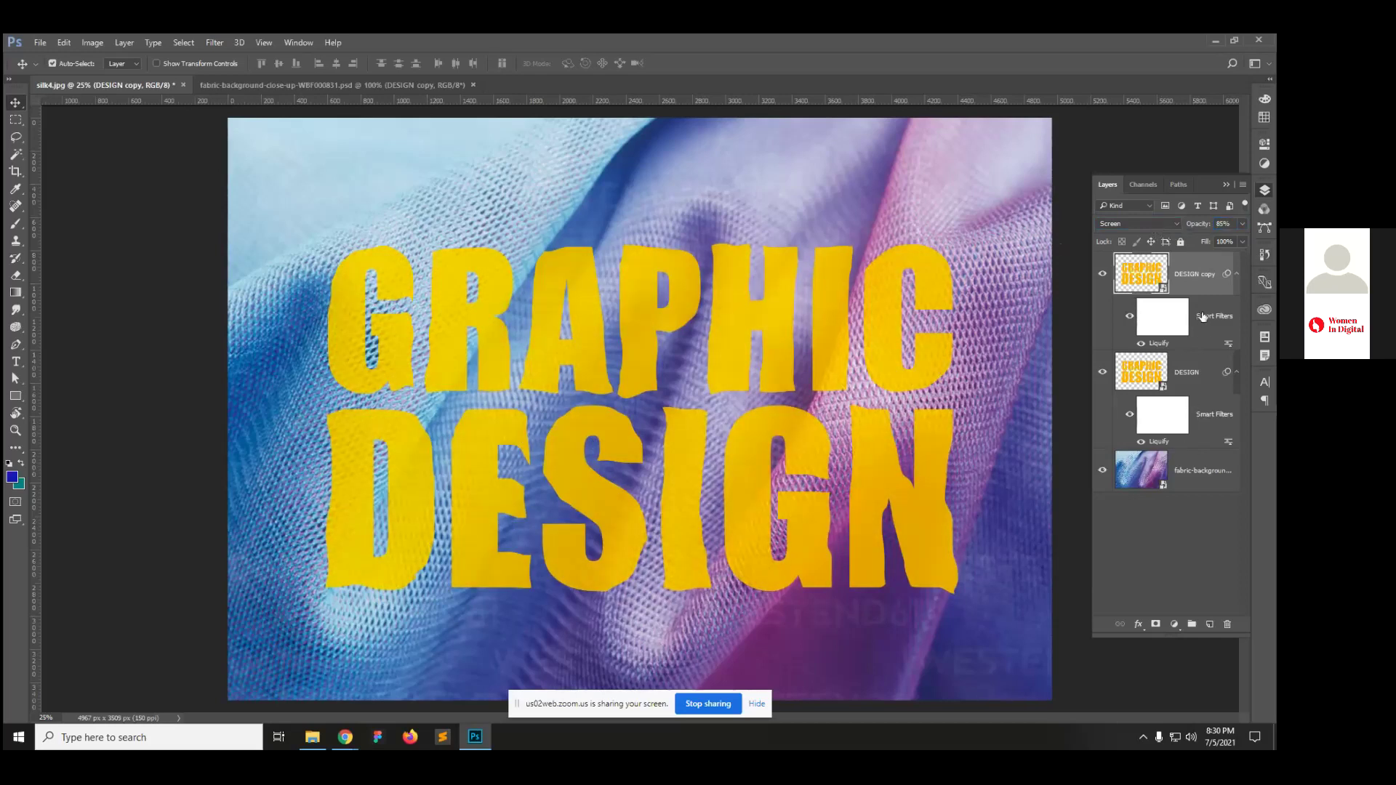
Step: Apply the Displace filter to the DESIGN copy layer at scales of 5, Stretch To Fit and Repeat Edge Pixels, using fab as the map
click(215, 43)
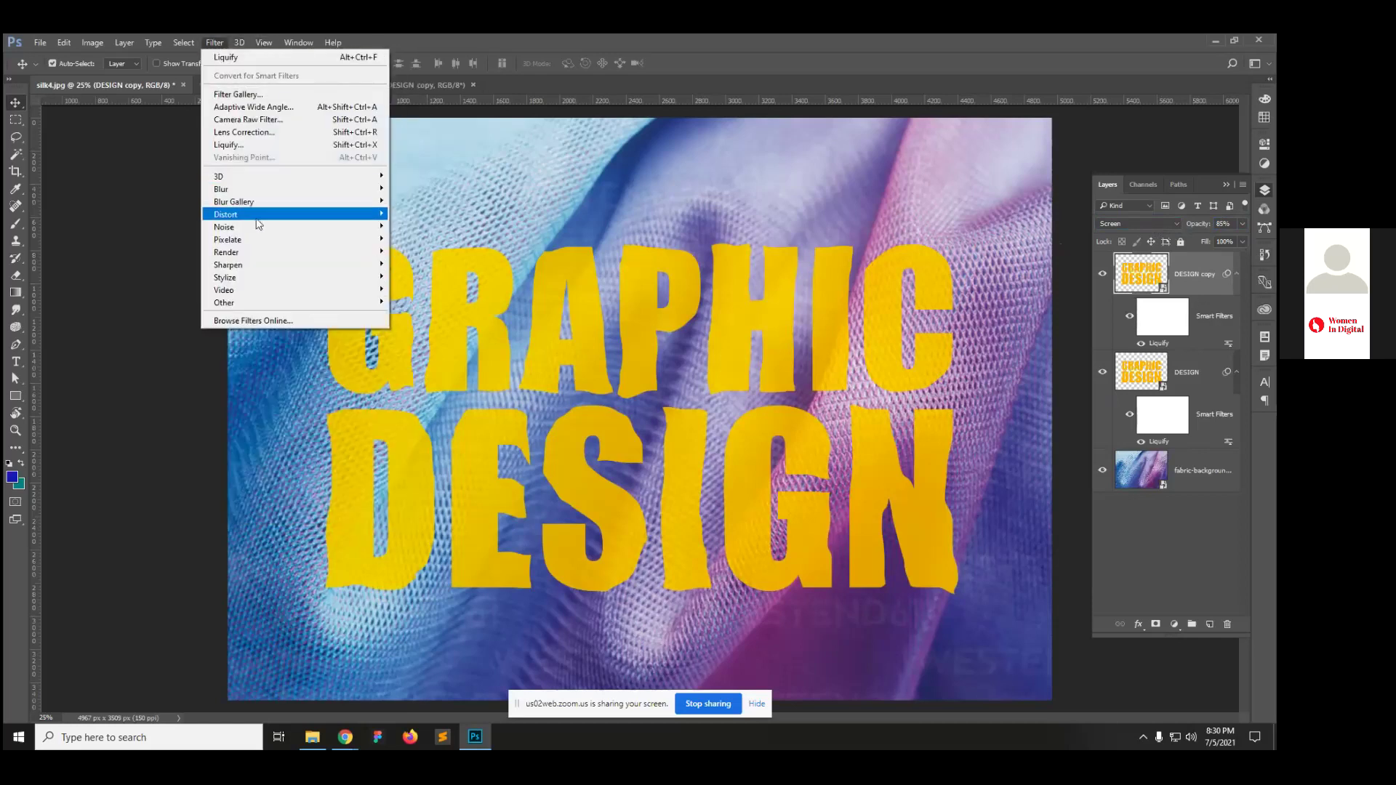
mouse_move(264, 245)
mouse_move(324, 216)
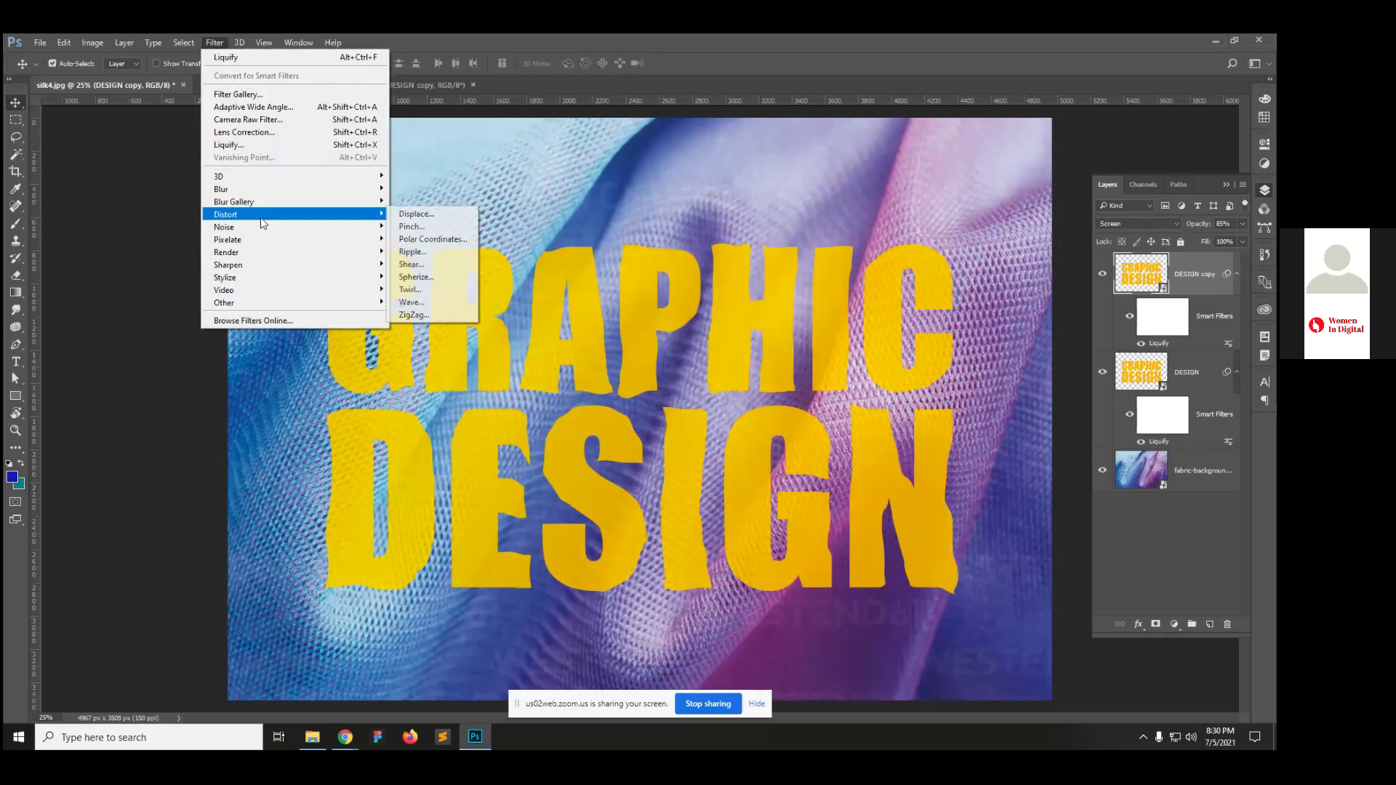
click(460, 216)
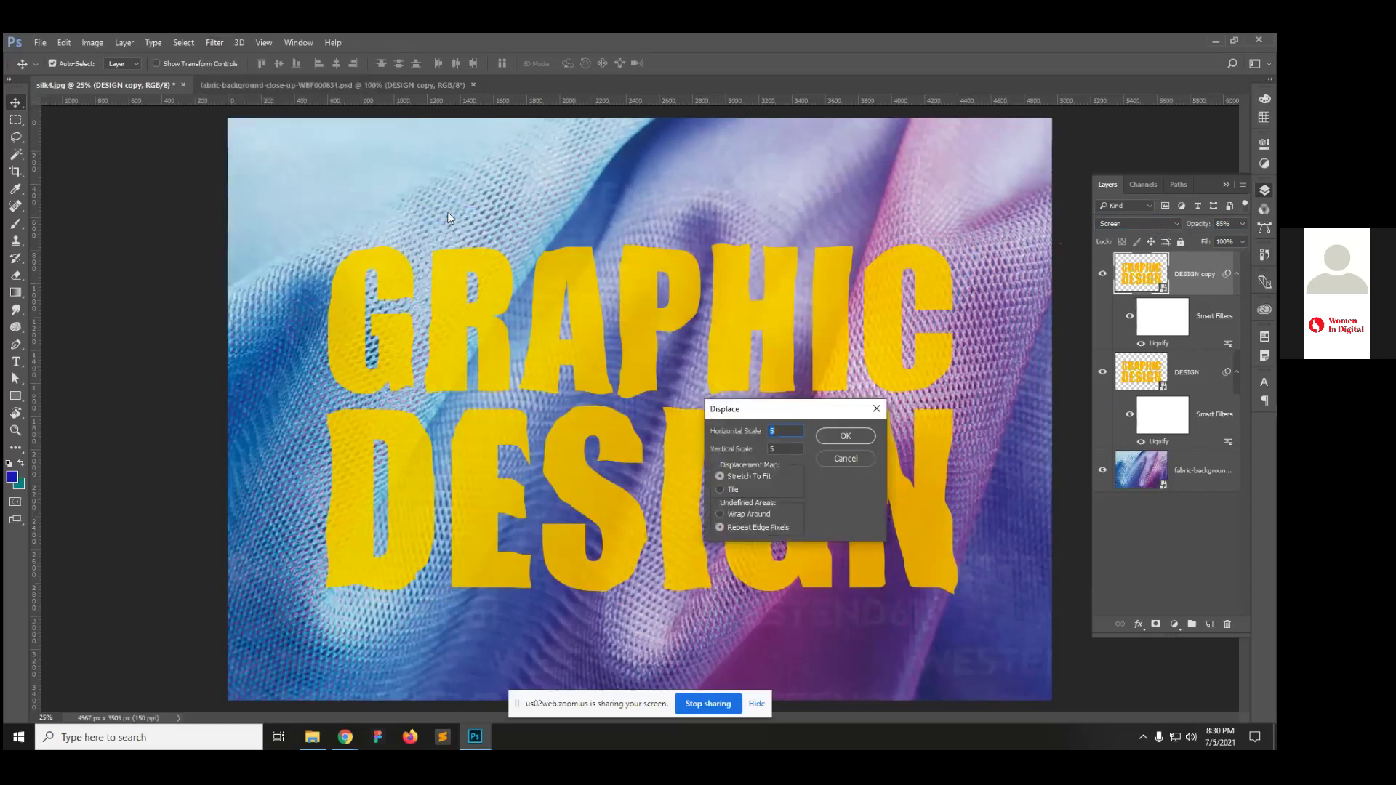
click(845, 436)
click(255, 155)
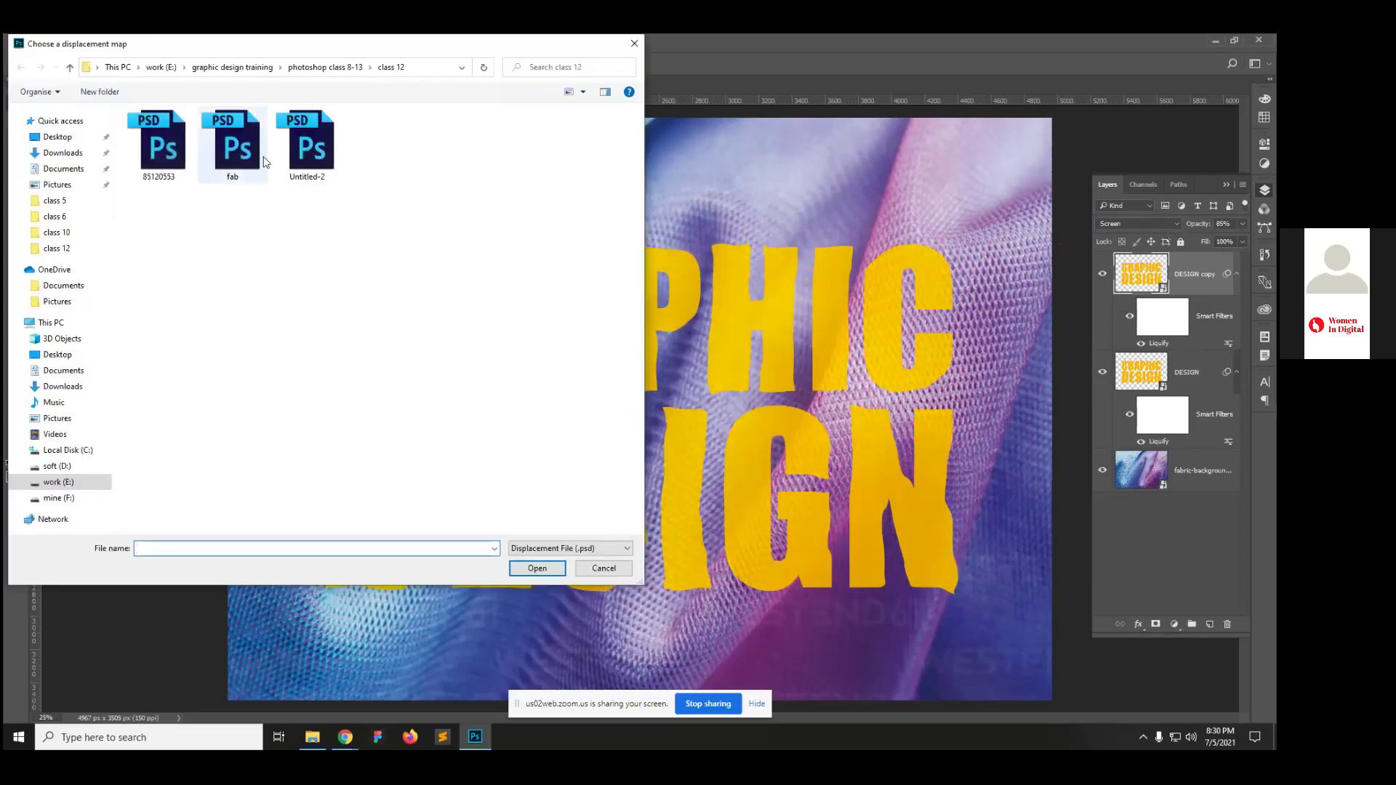
click(537, 568)
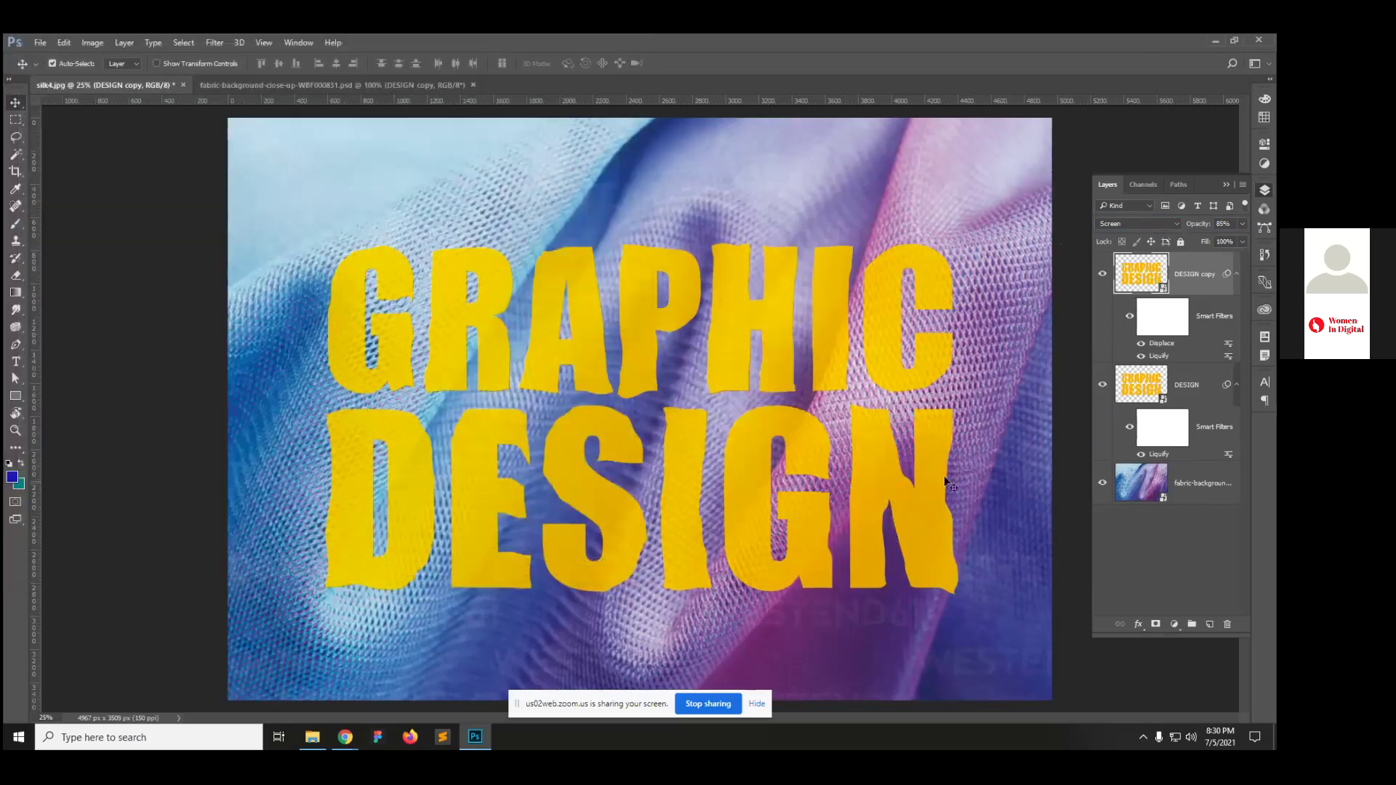
Step: Transfer the fab-based Displace smart filter from the DESIGN copy layer to the DESIGN layer and check the full composition
drag(1172, 349, 1166, 445)
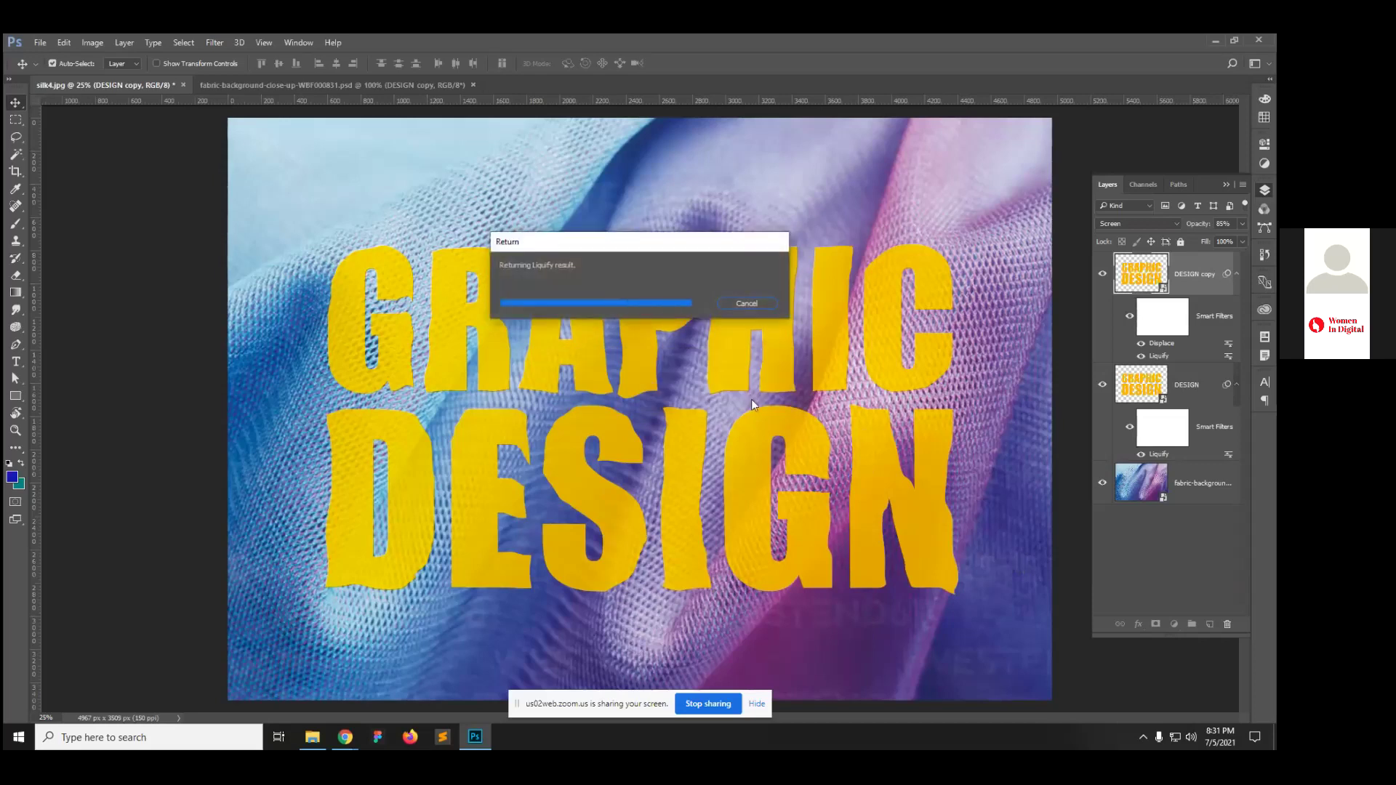
key(ctrl+minus)
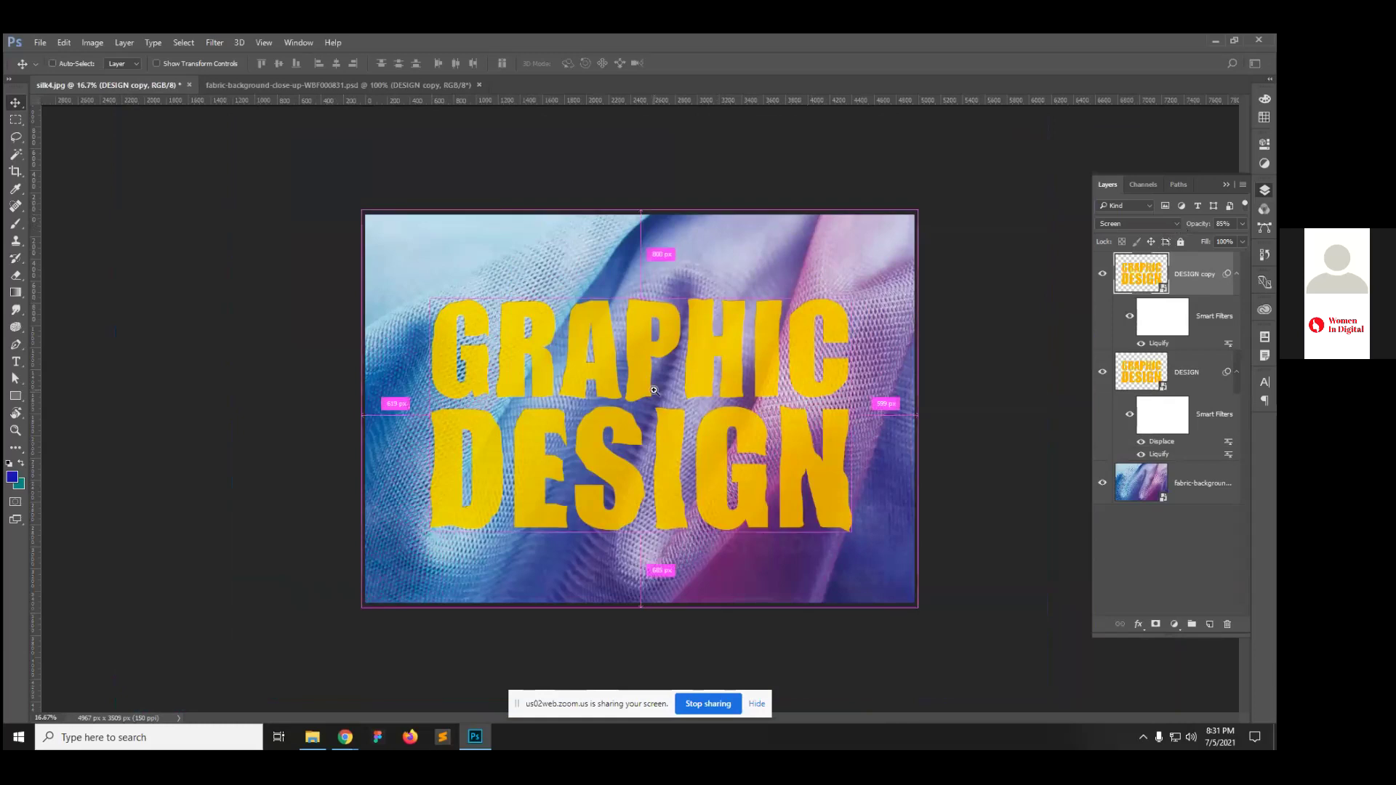
key(ctrl+plus)
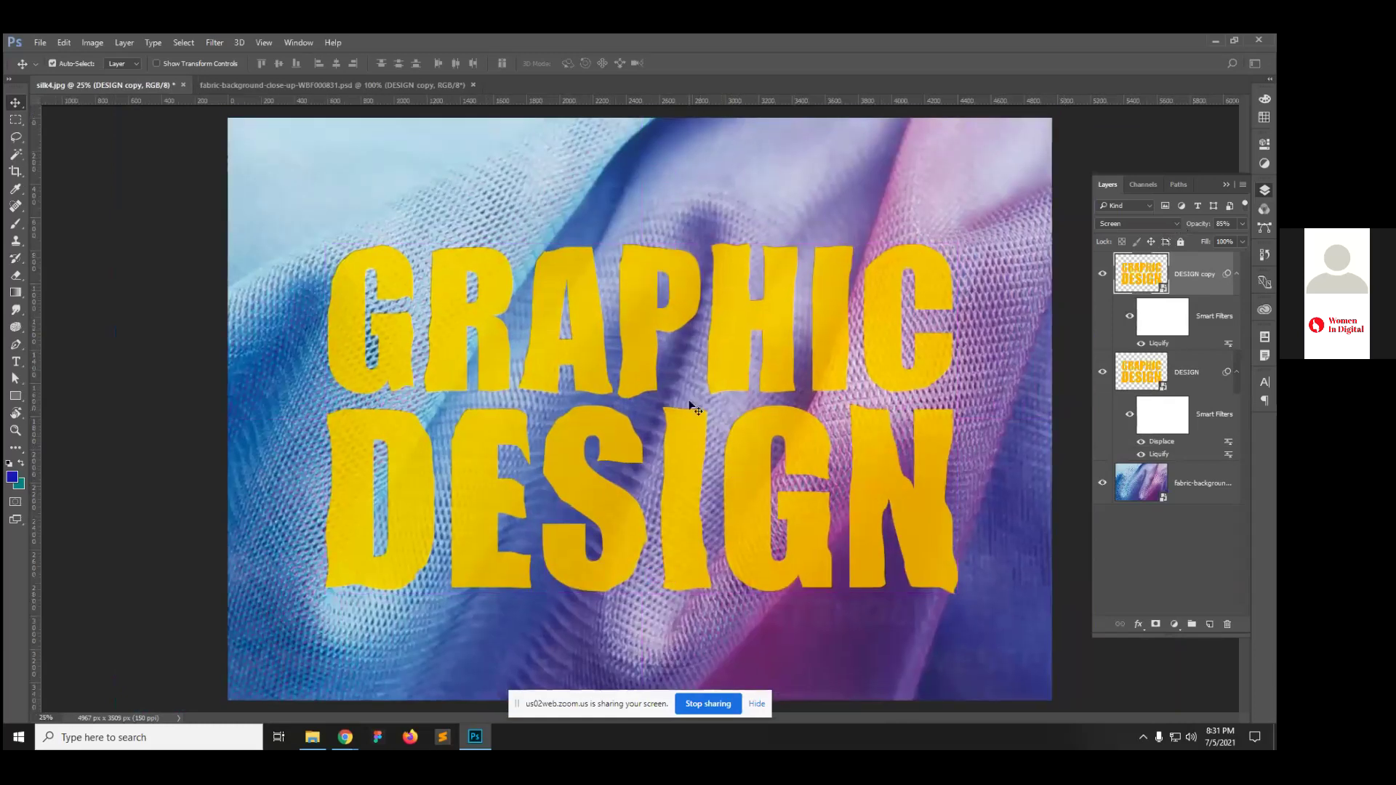
Step: Recolour both text layers inside the DESIGN copy smart object to the teal swatch colour, saving and closing its contents
double_click(1153, 277)
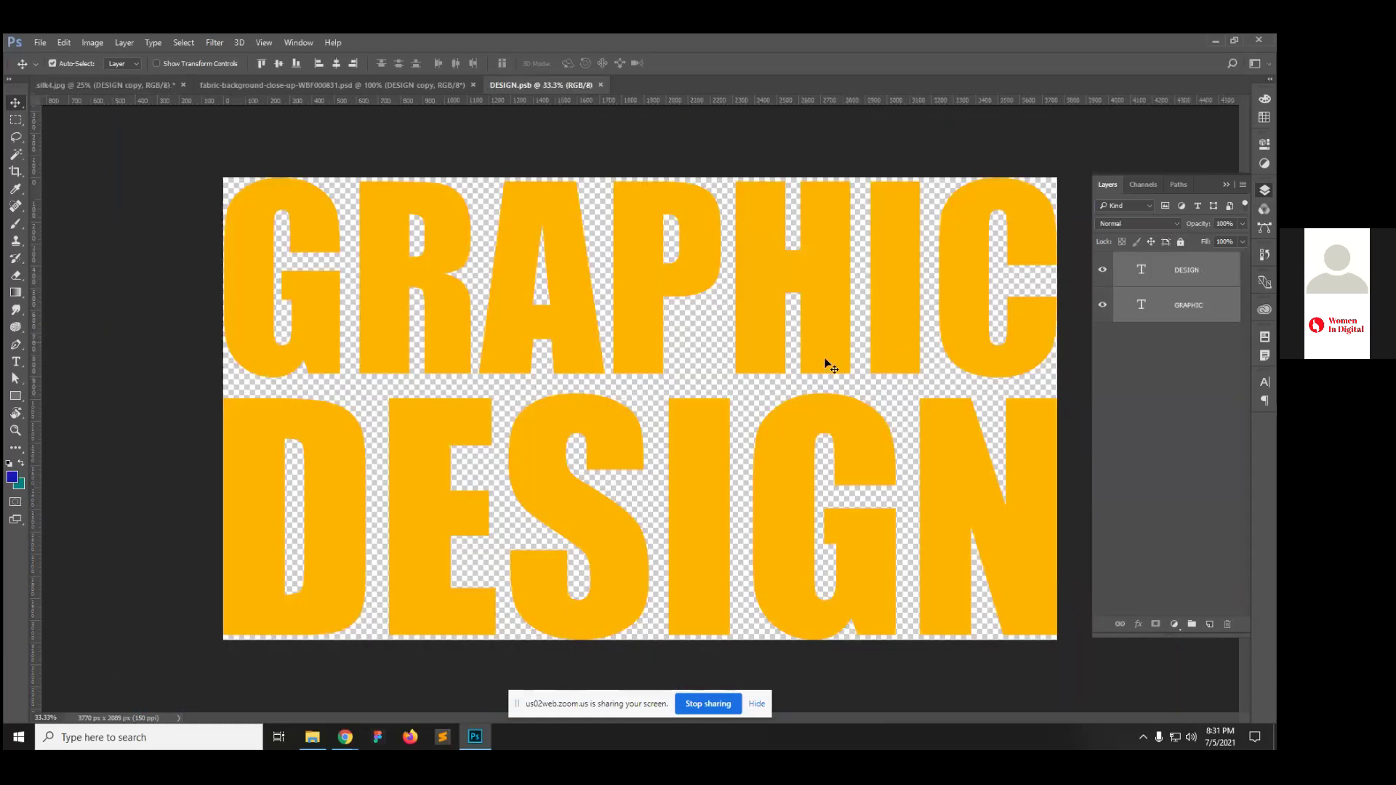
click(20, 464)
key(t)
click(466, 63)
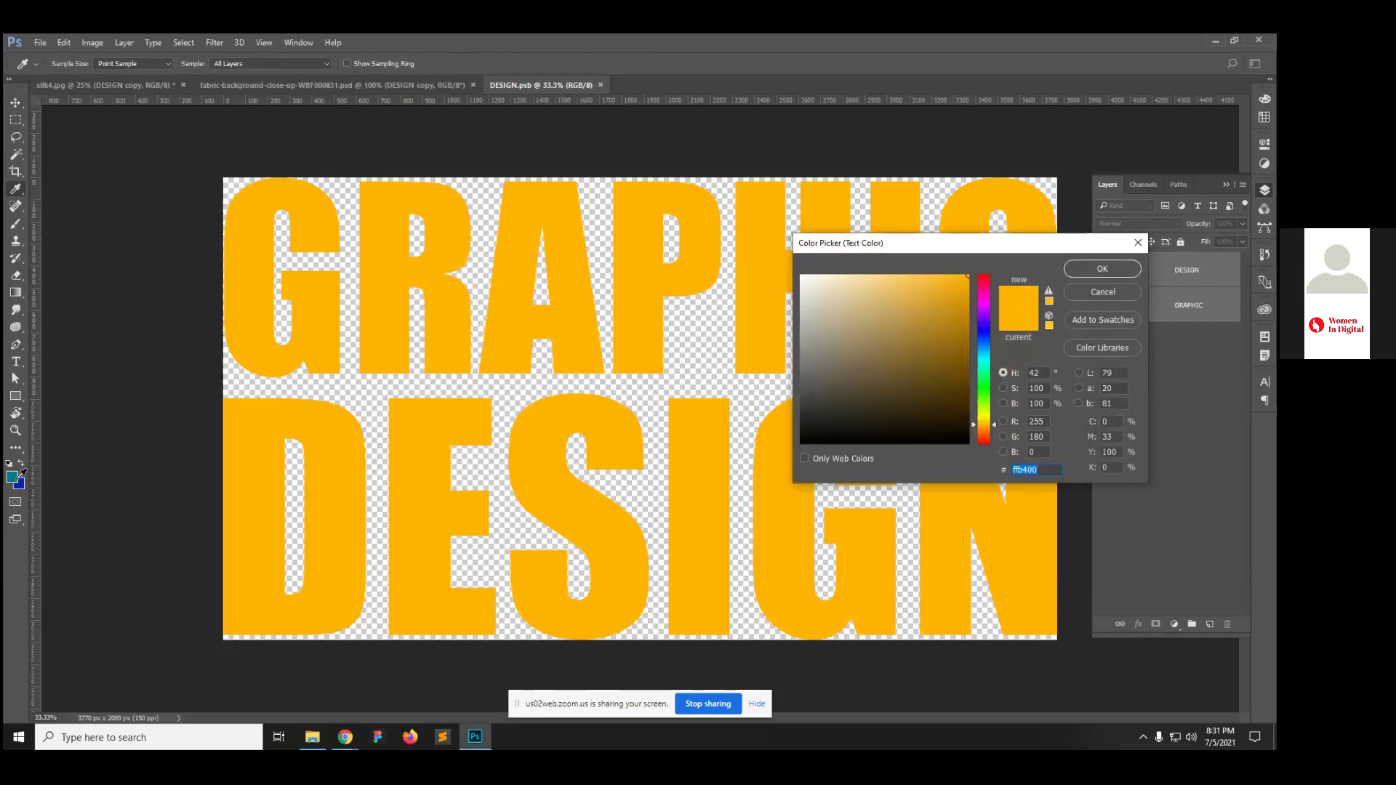
click(11, 476)
click(1102, 269)
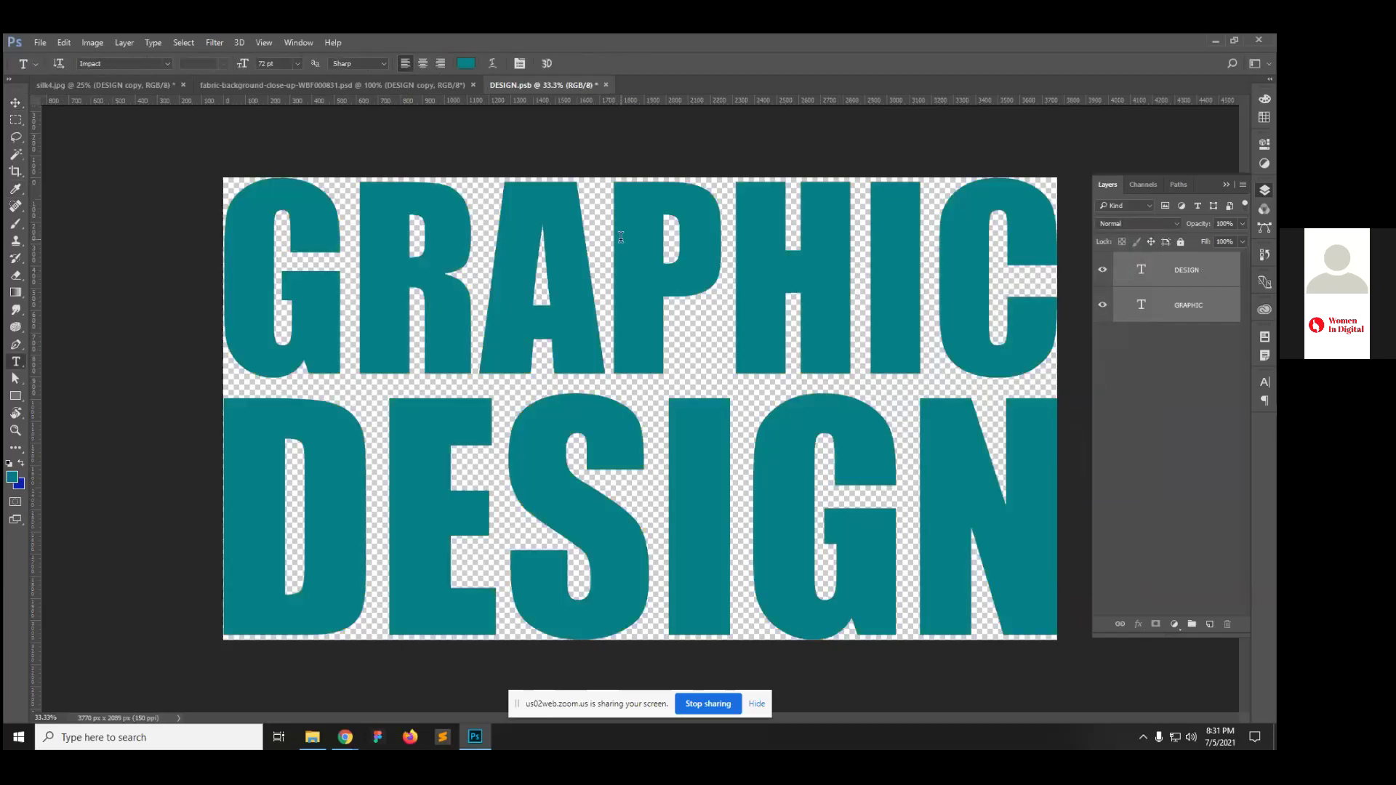
key(ctrl+w)
key(Return)
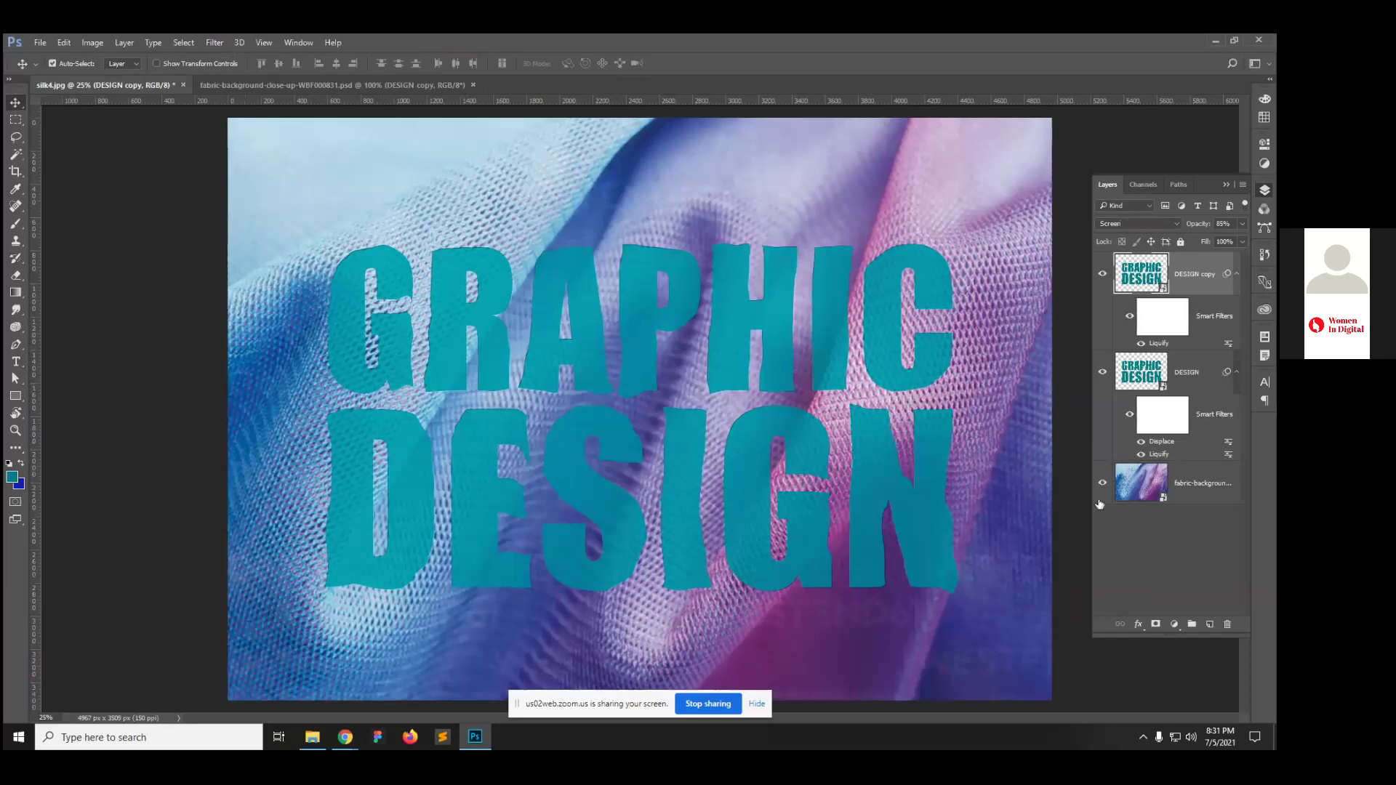
Step: Open the DESIGN copy smart object's contents, set the foreground colour to purple 520687 and close the contents
double_click(1151, 273)
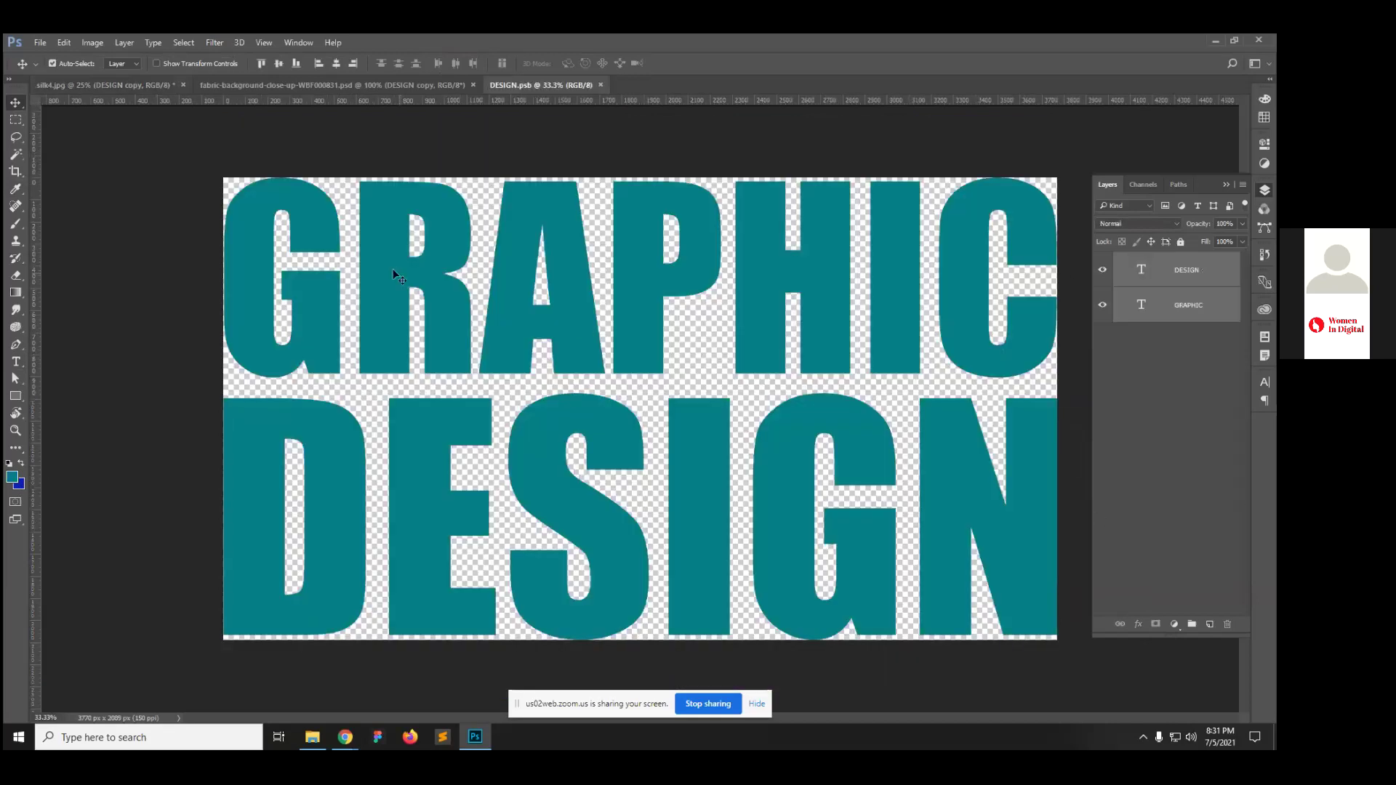
click(10, 480)
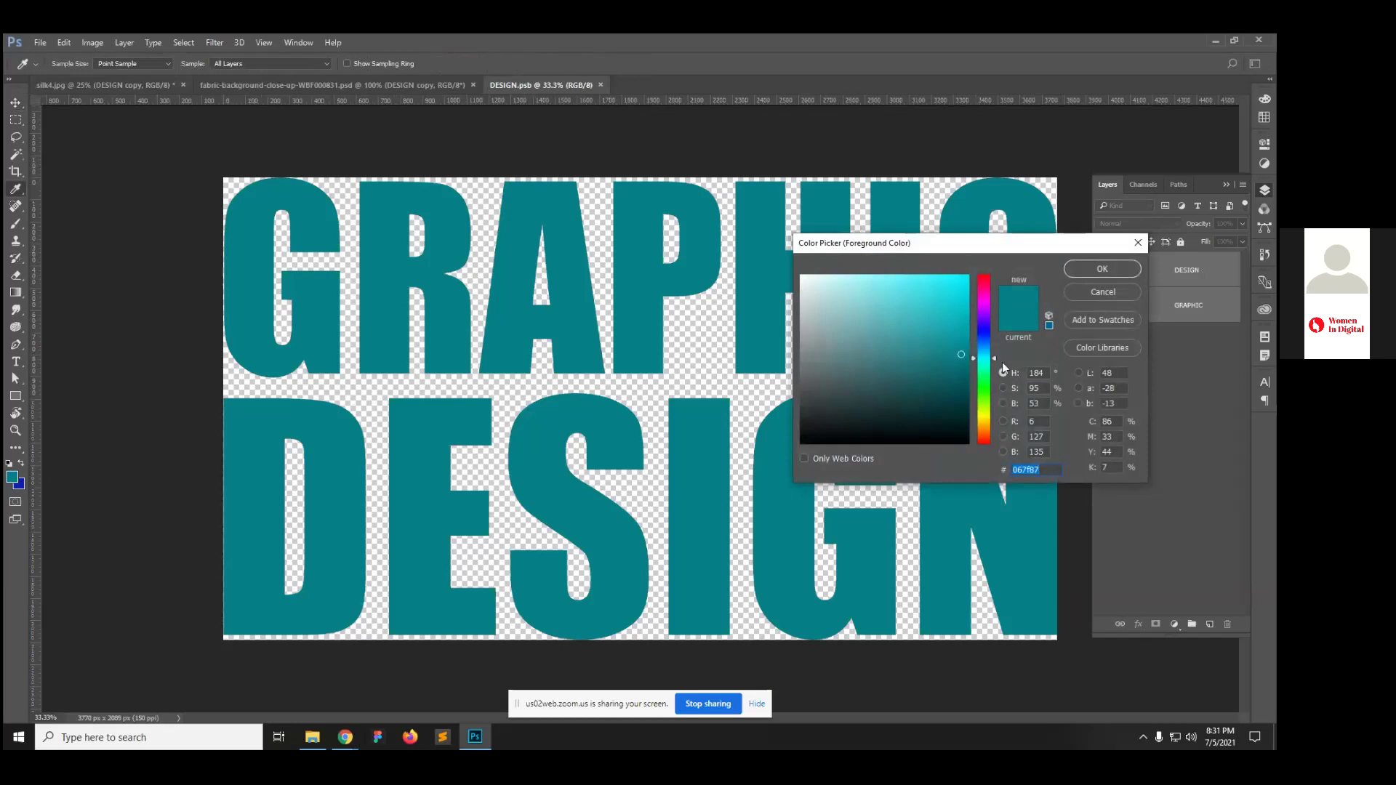
click(984, 317)
click(1094, 271)
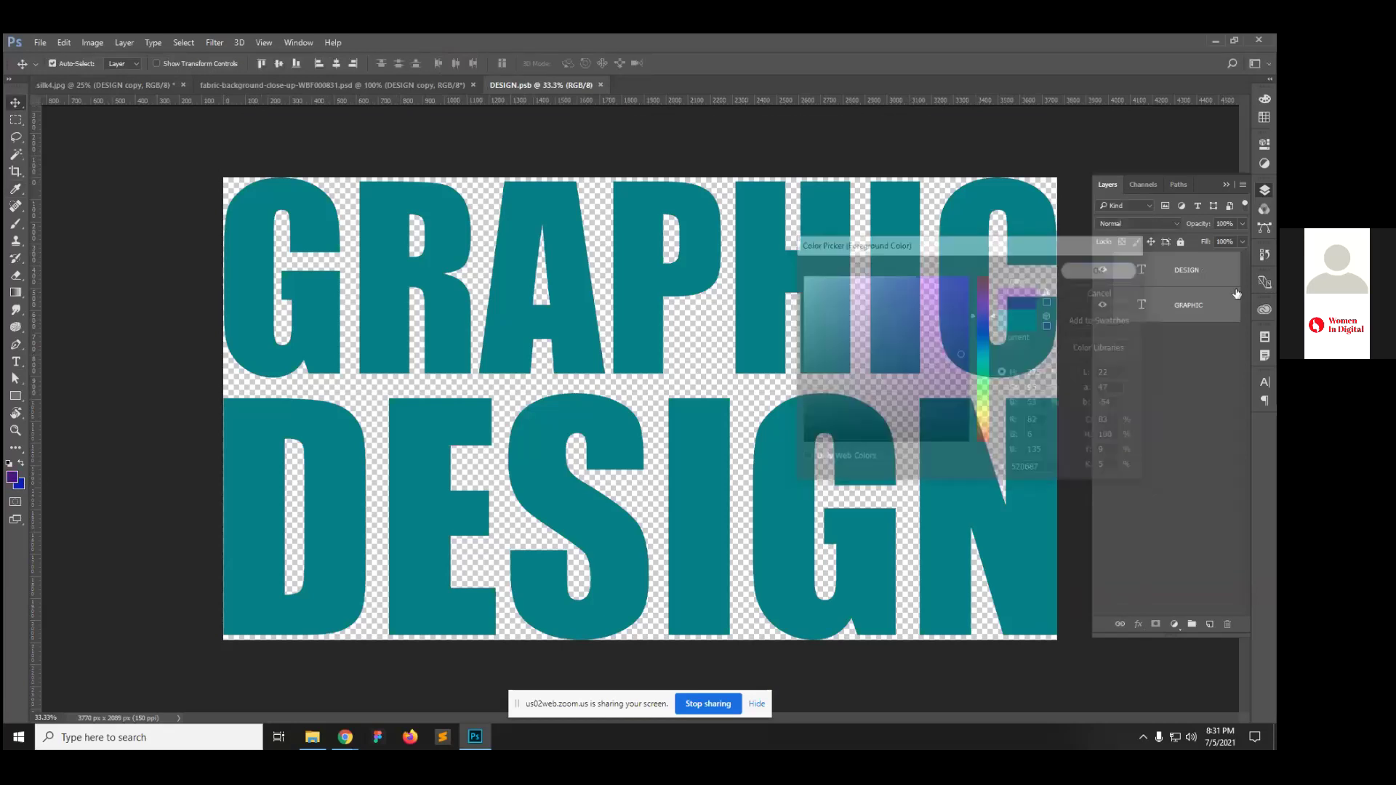
key(ctrl)
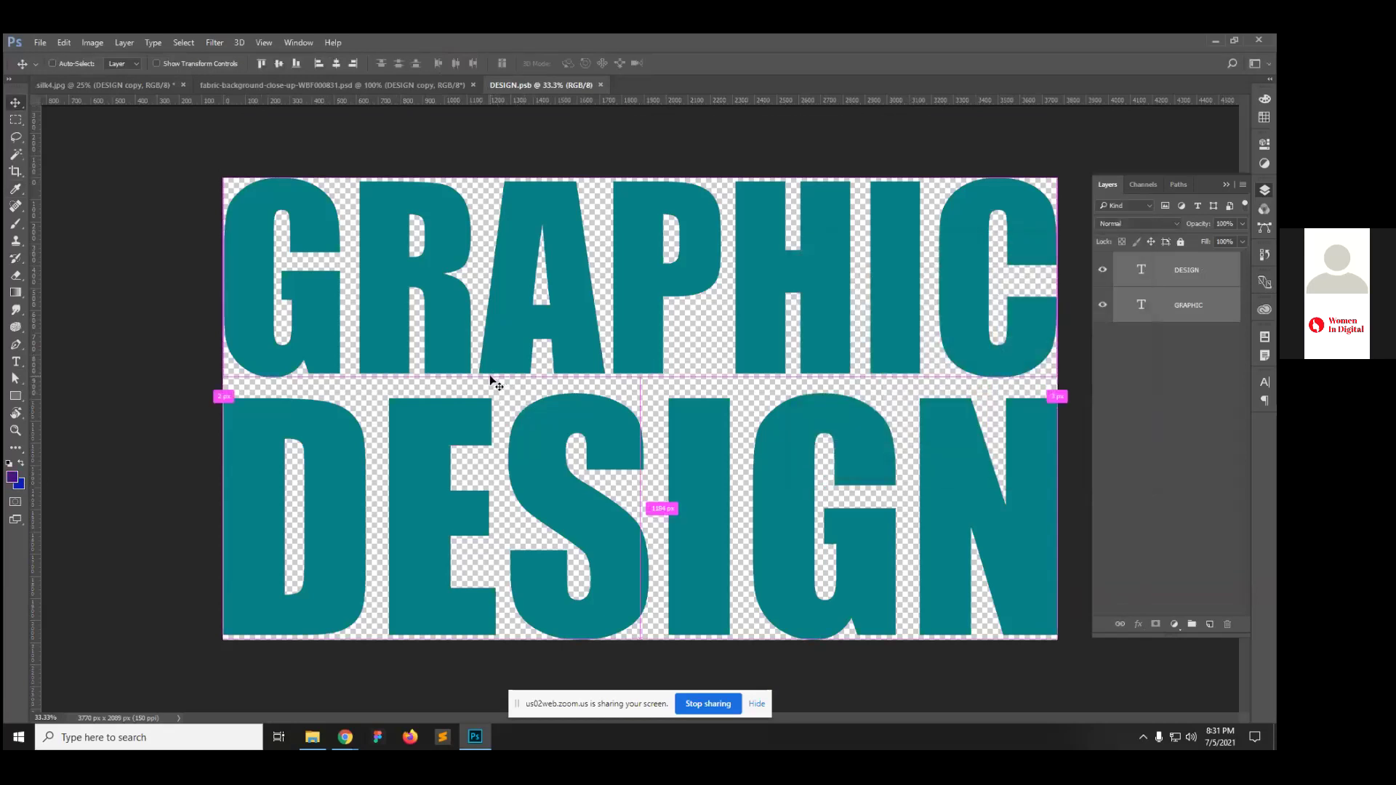
key(ctrl+w)
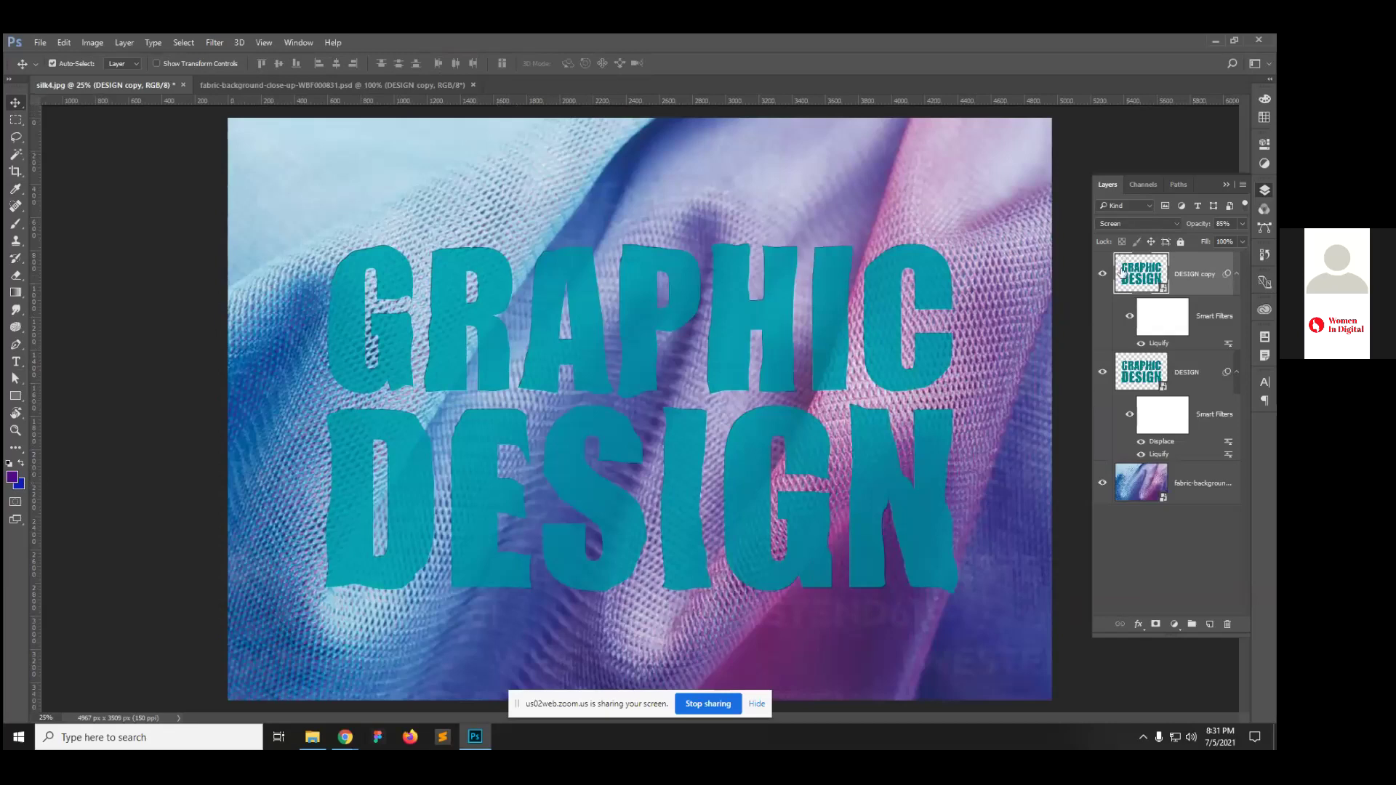
Step: Recolour the GRAPHIC and DESIGN text inside the DESIGN copy smart object to purple 520687, saving and closing its contents
double_click(1150, 284)
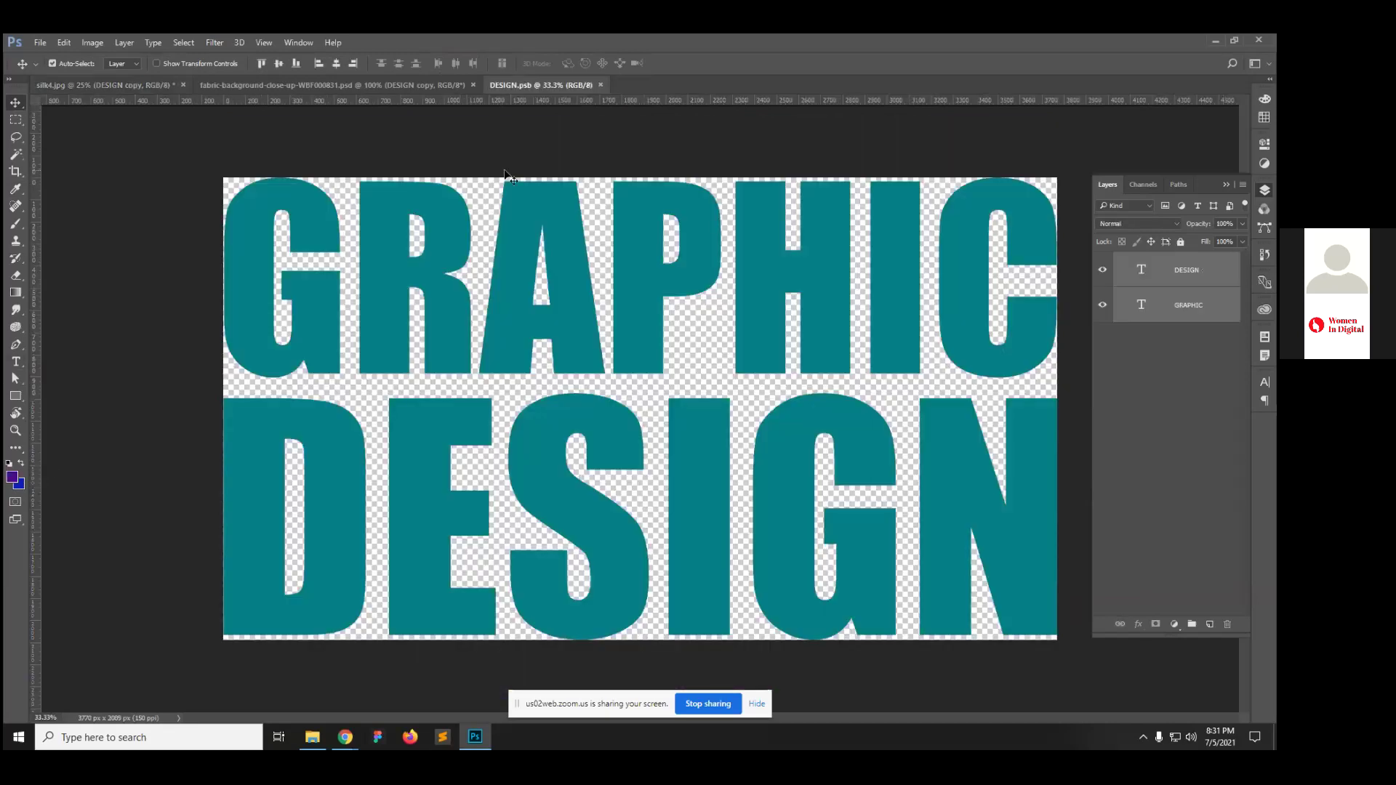
key(t)
click(468, 67)
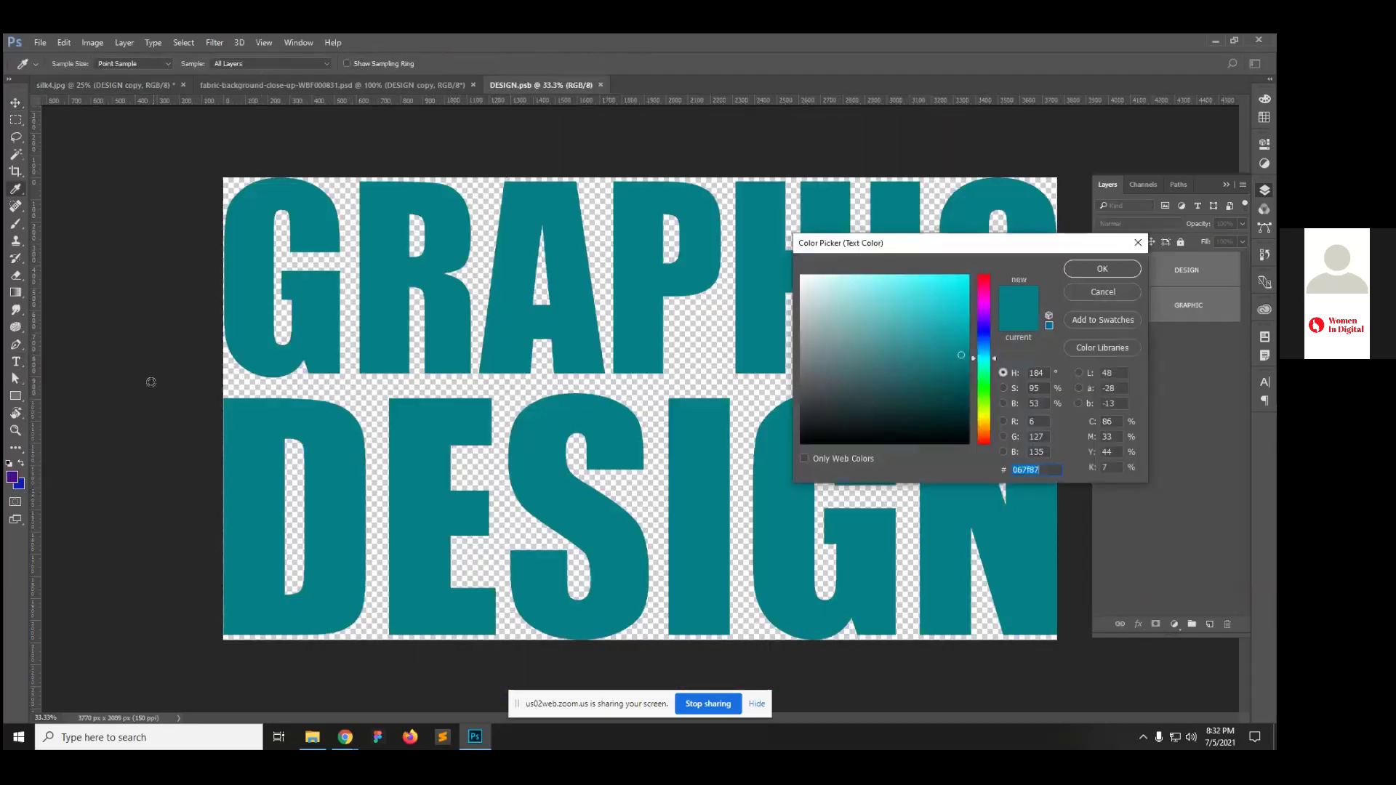
click(13, 476)
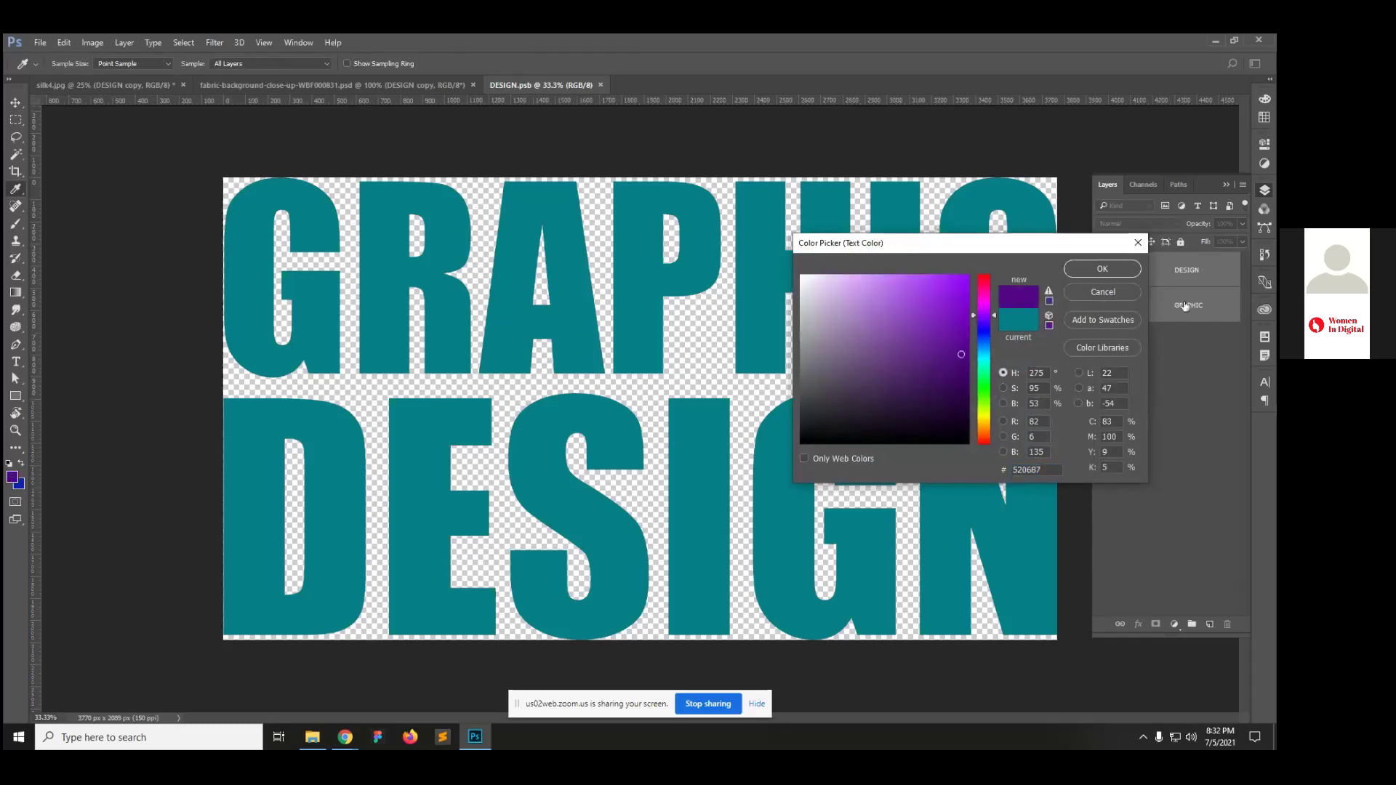
click(1101, 272)
key(ctrl+w)
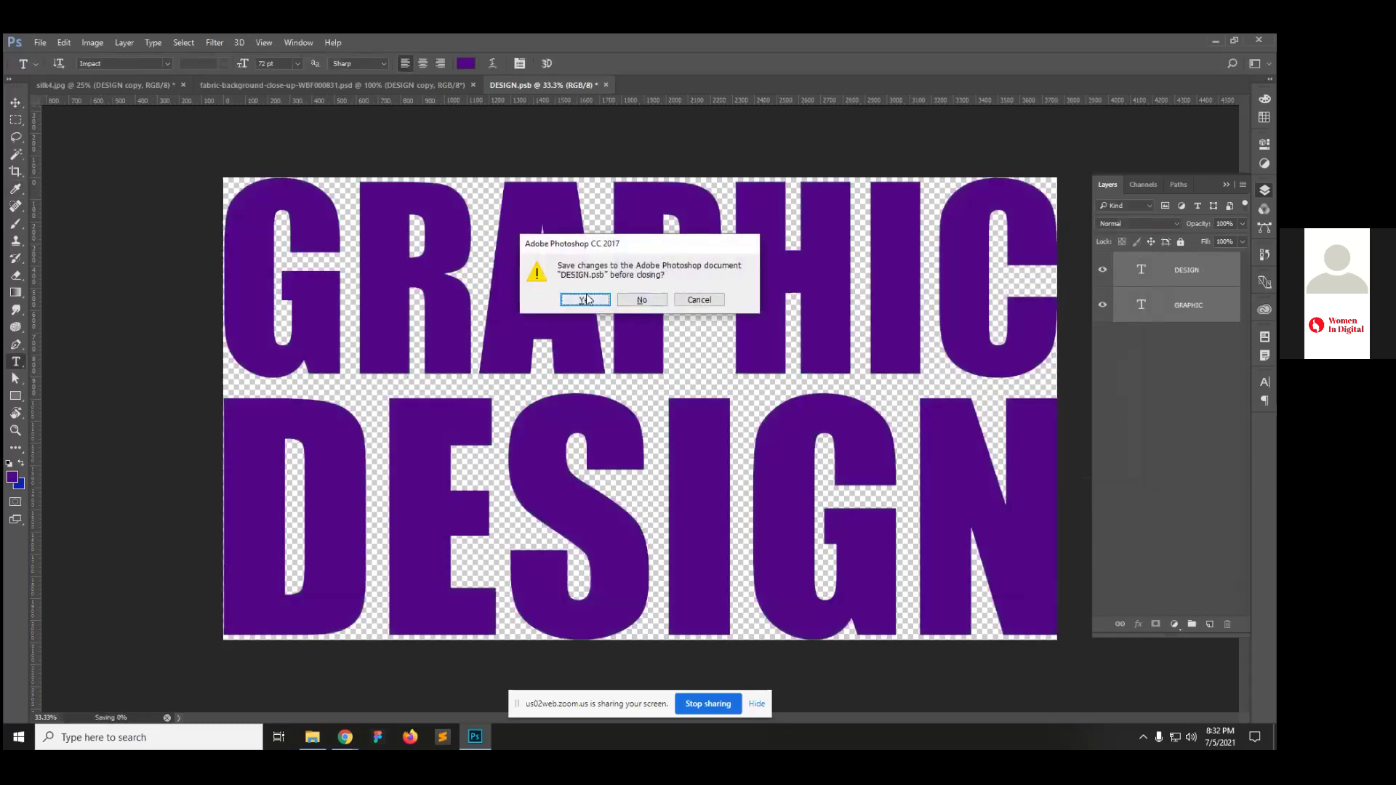
click(598, 299)
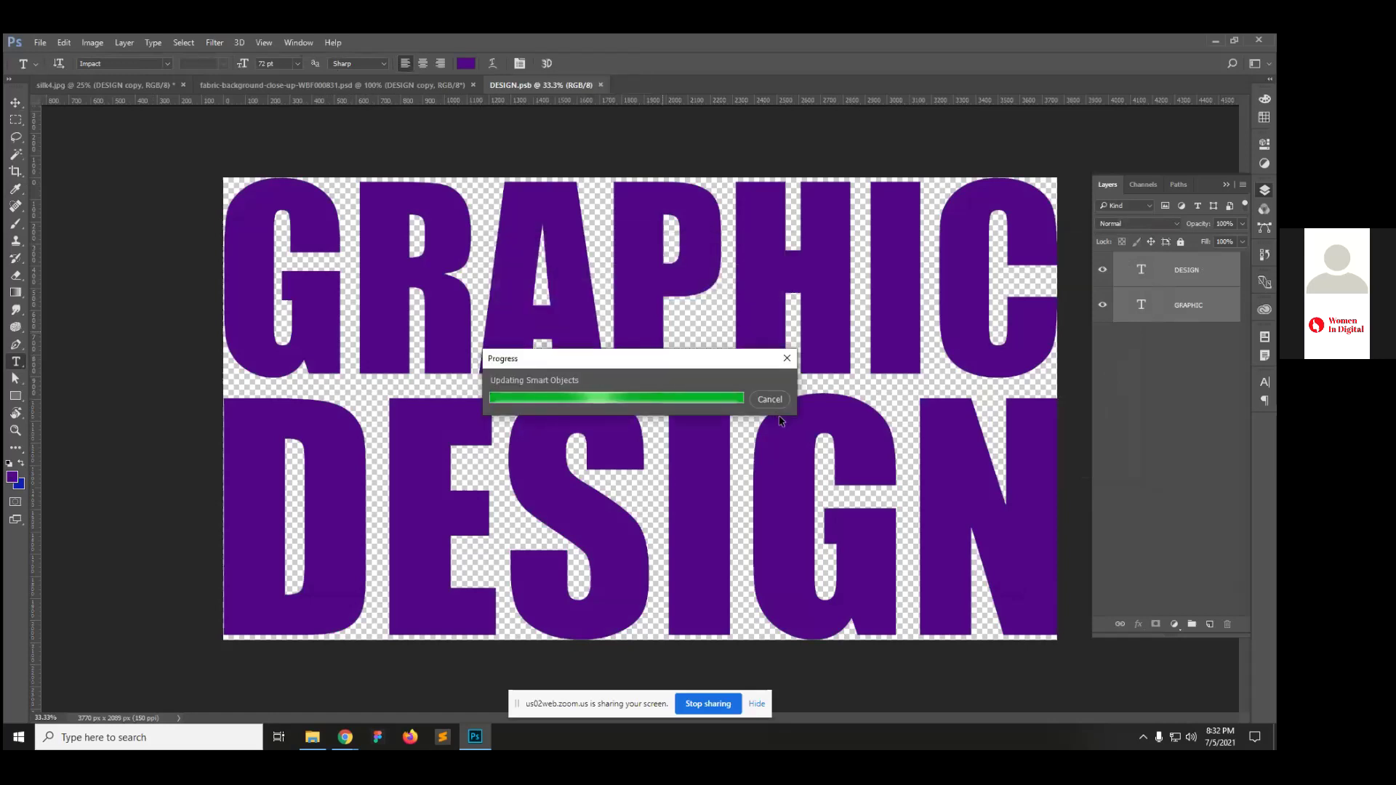
key(v)
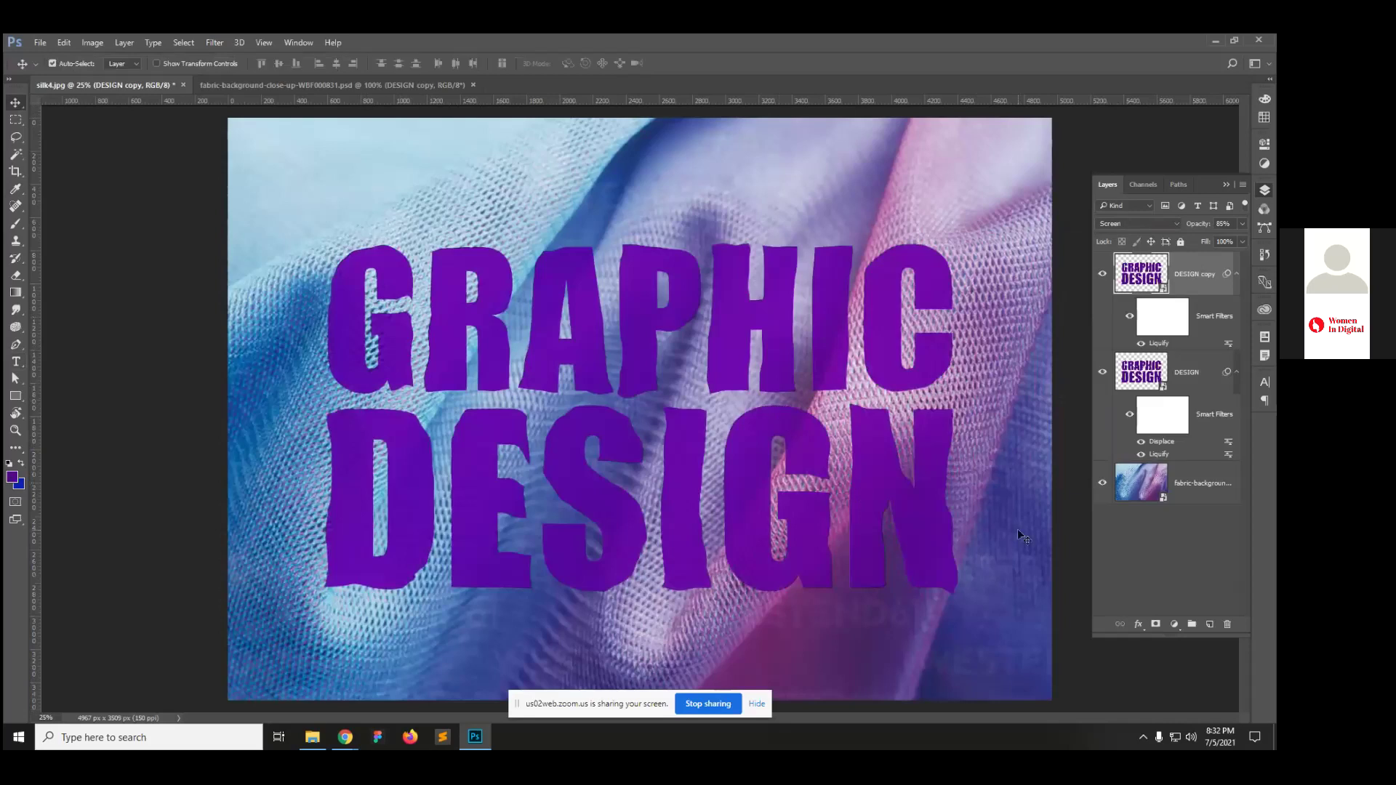
Step: Set the DESIGN copy layer's opacity to 80% and inspect the purple text against the fabric
key(8)
key(ctrl)
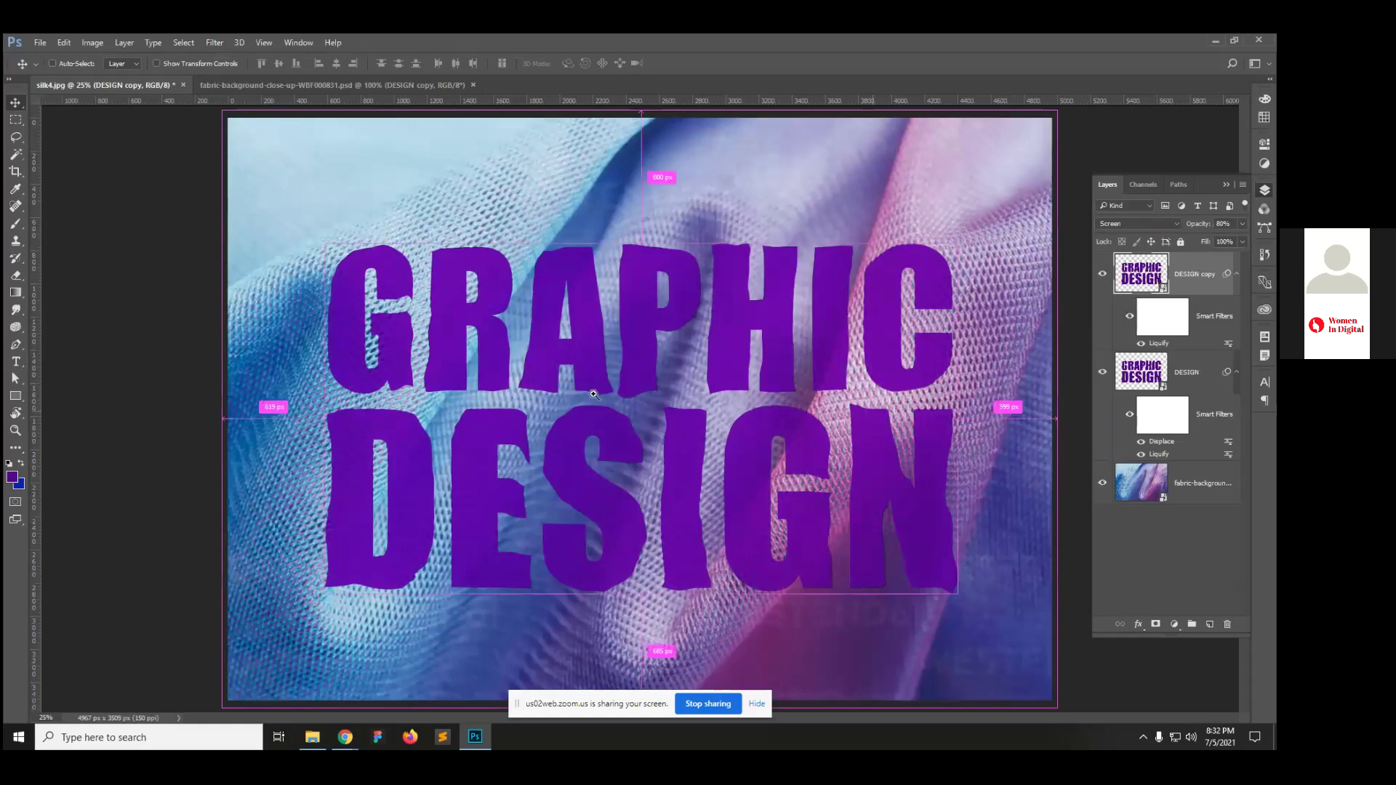
drag(594, 394, 774, 390)
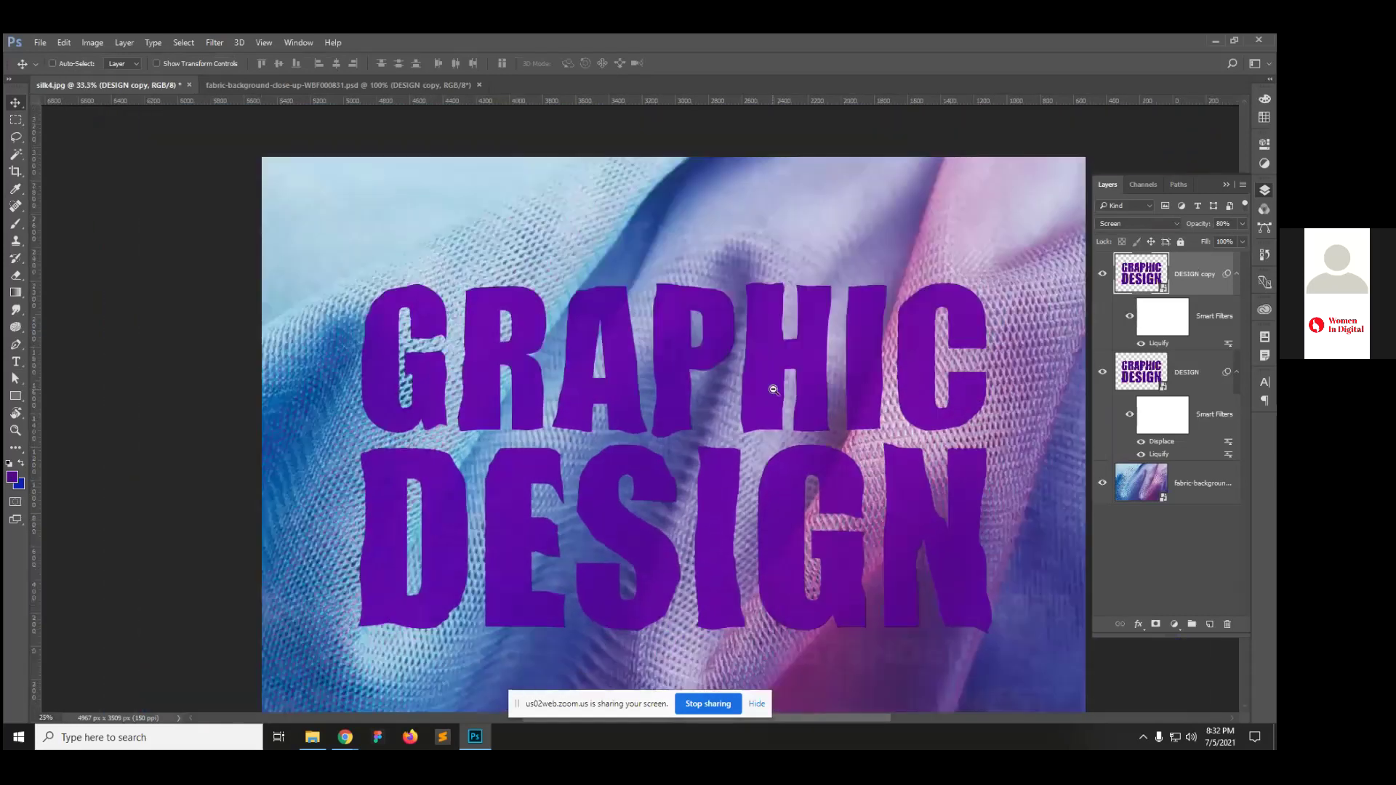
alt+click(774, 390)
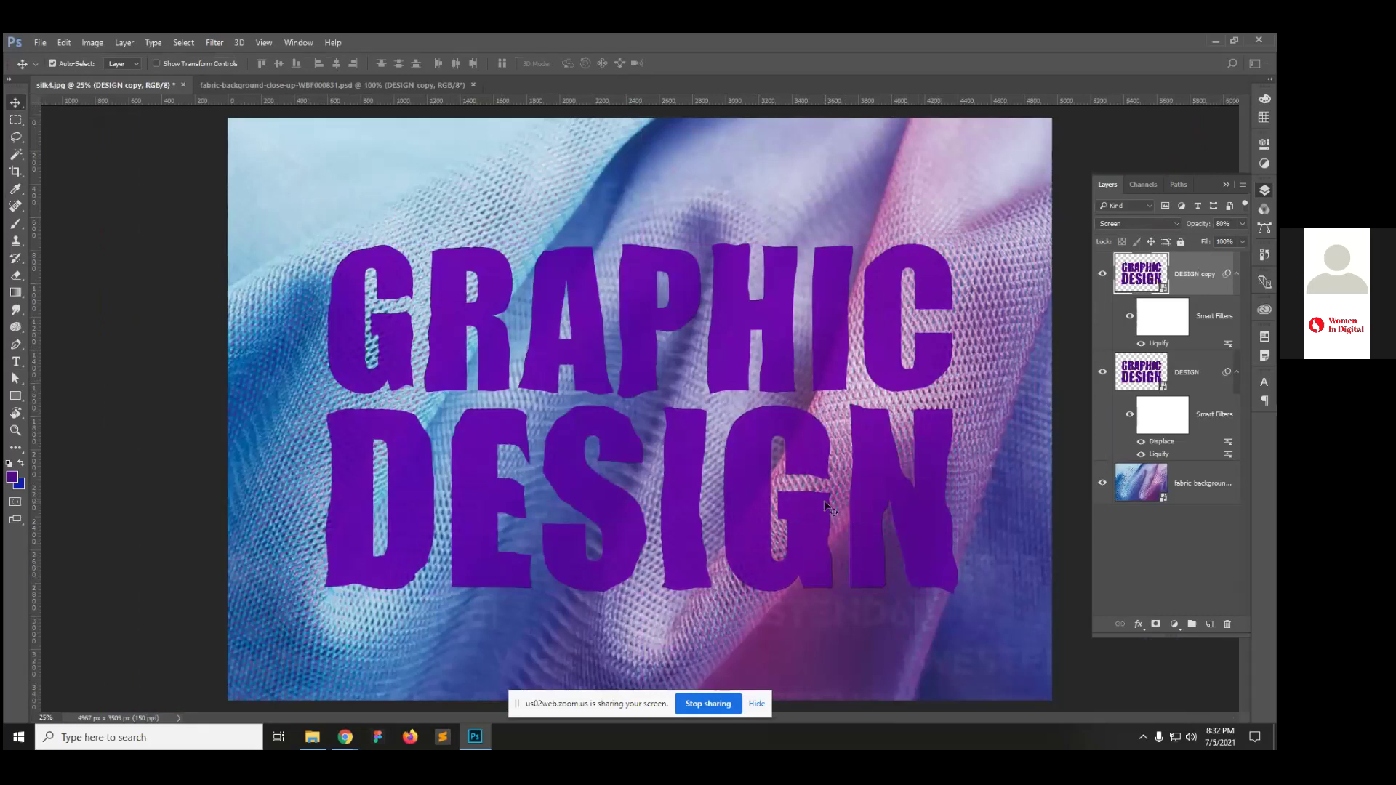
key(ctrl+space)
alt+click(703, 404)
alt+click(703, 404)
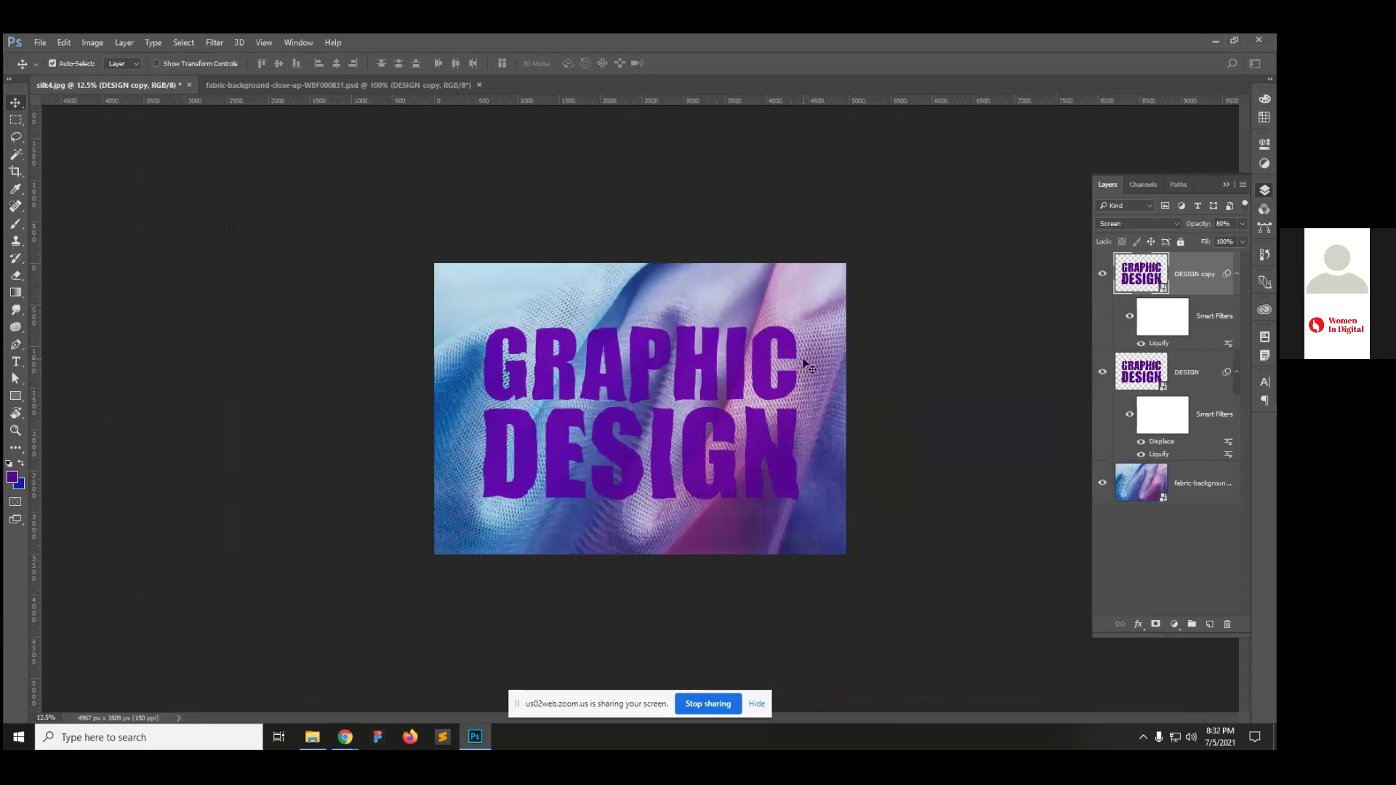
click(215, 43)
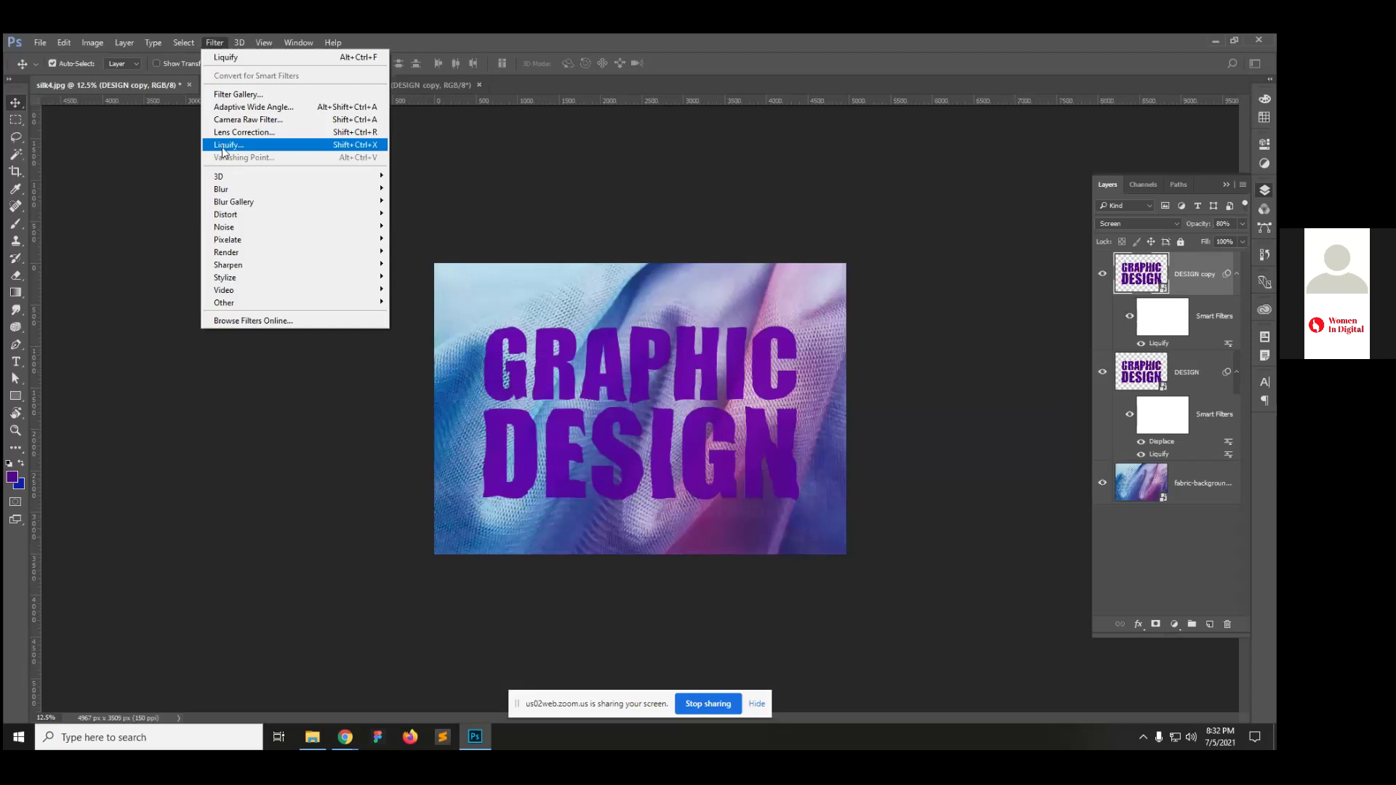
click(759, 175)
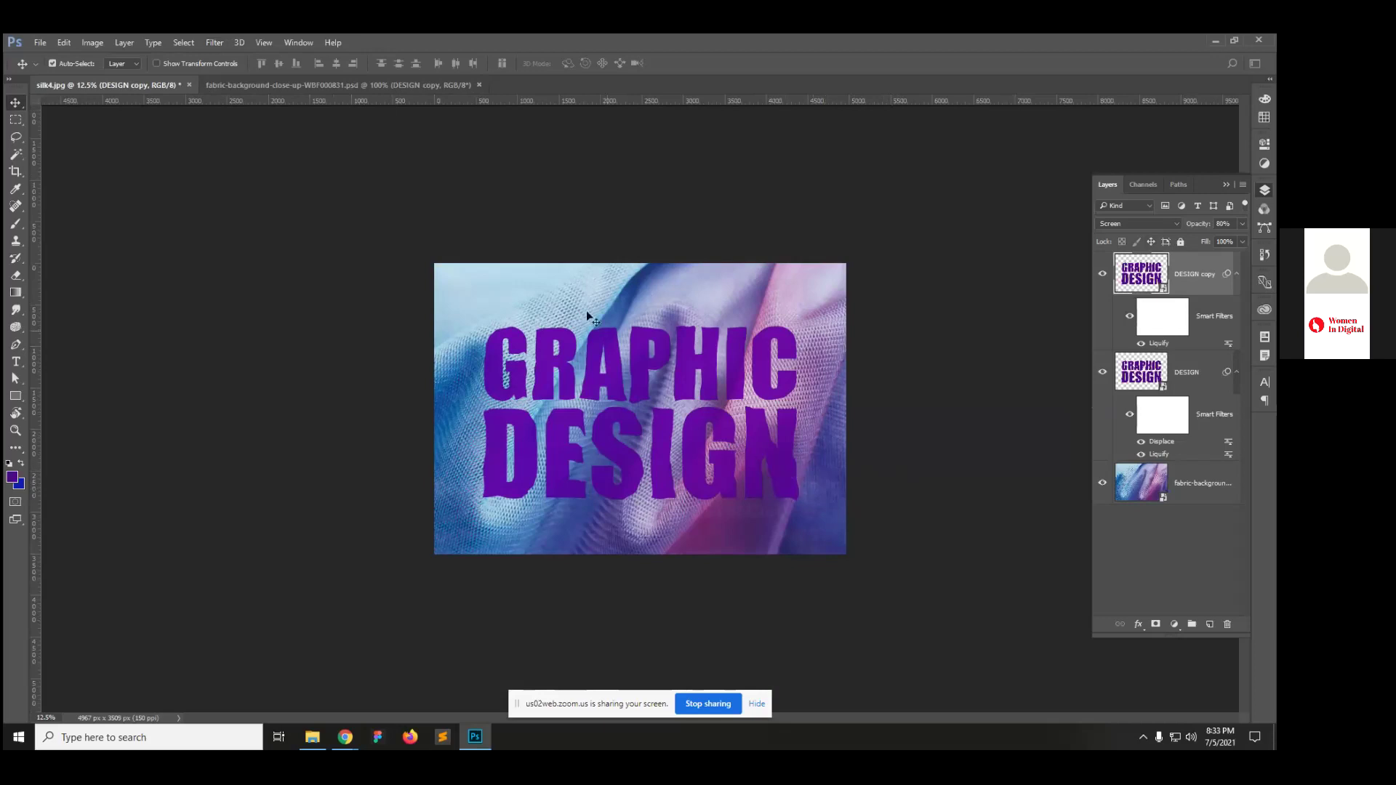
Step: Save silk4 as a Photoshop file in class 12 with Maximize Compatibility on, closing it and the fabric-background document
click(190, 83)
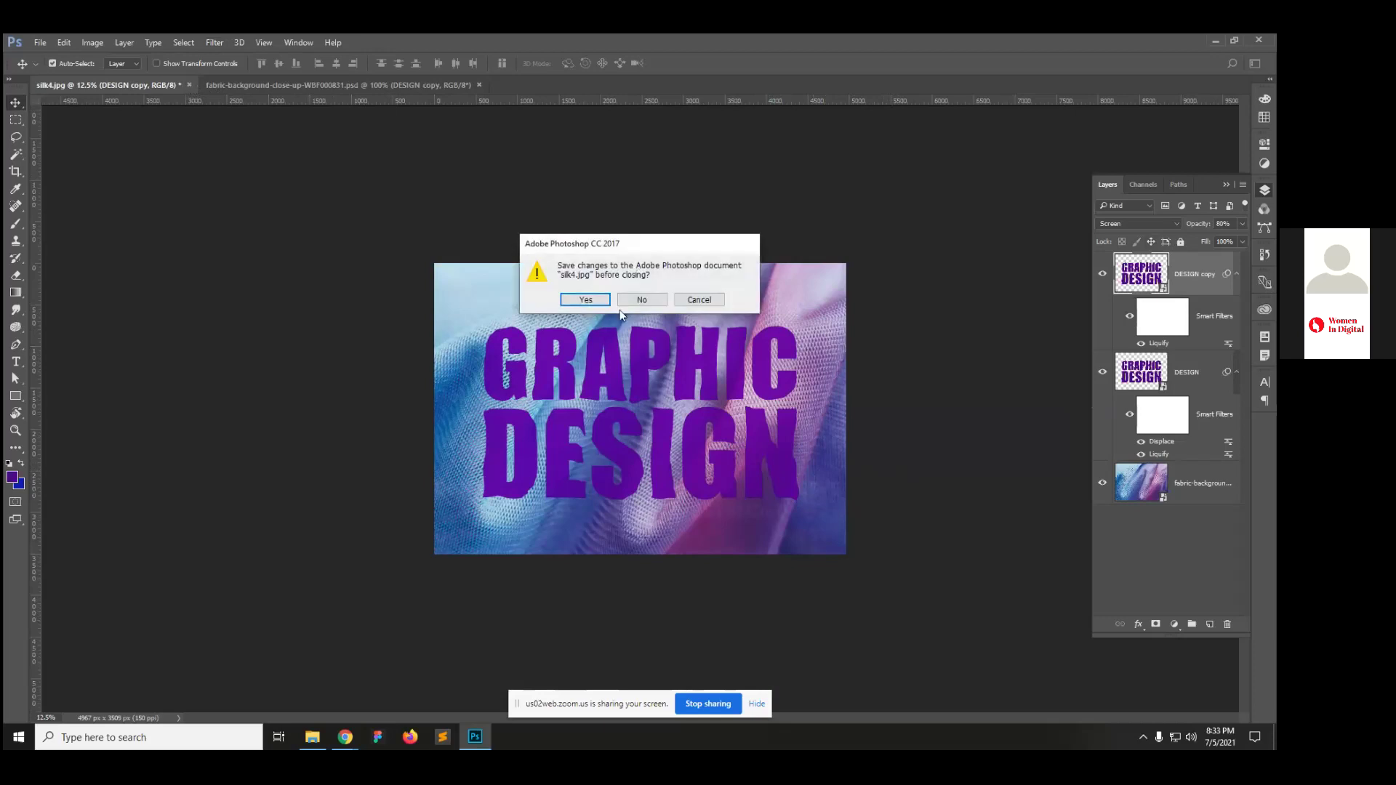
click(579, 303)
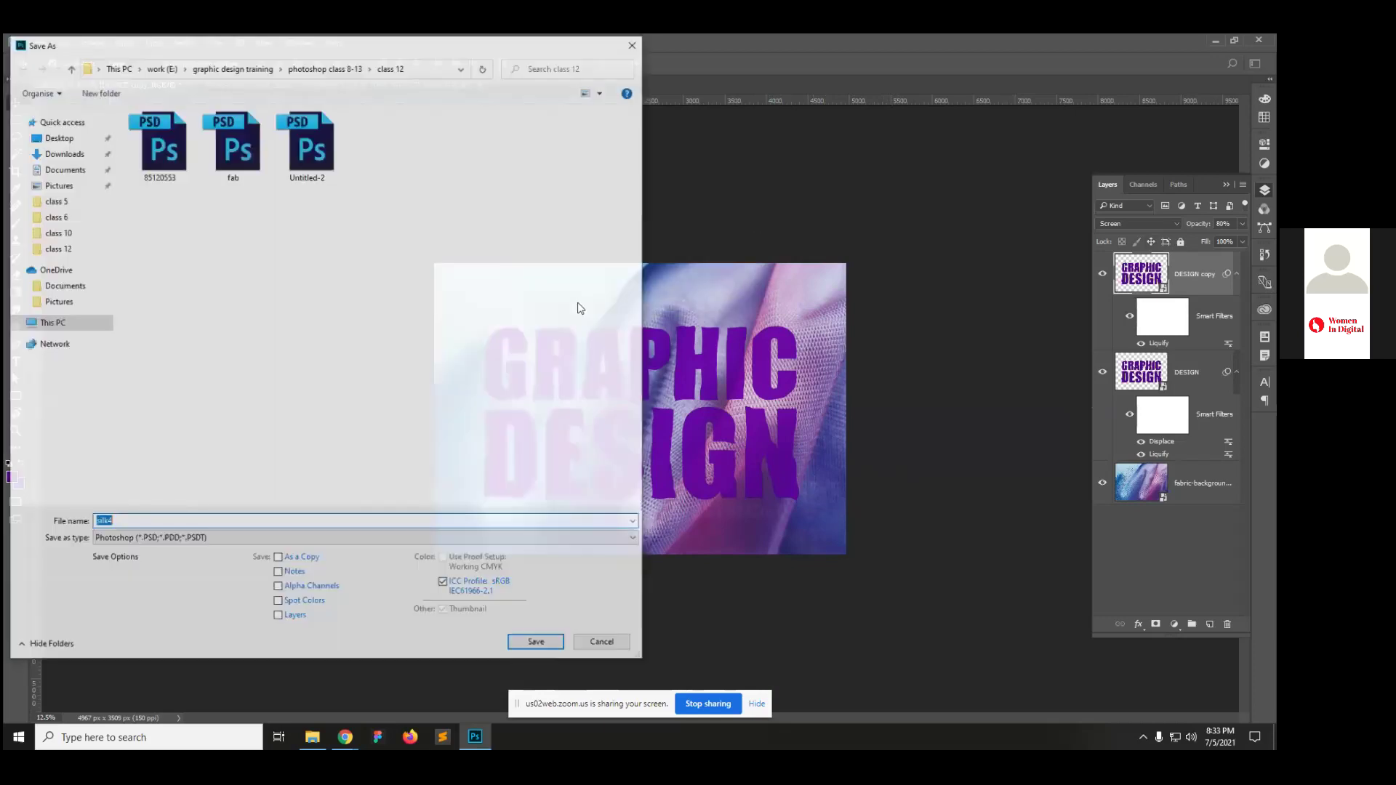
click(539, 642)
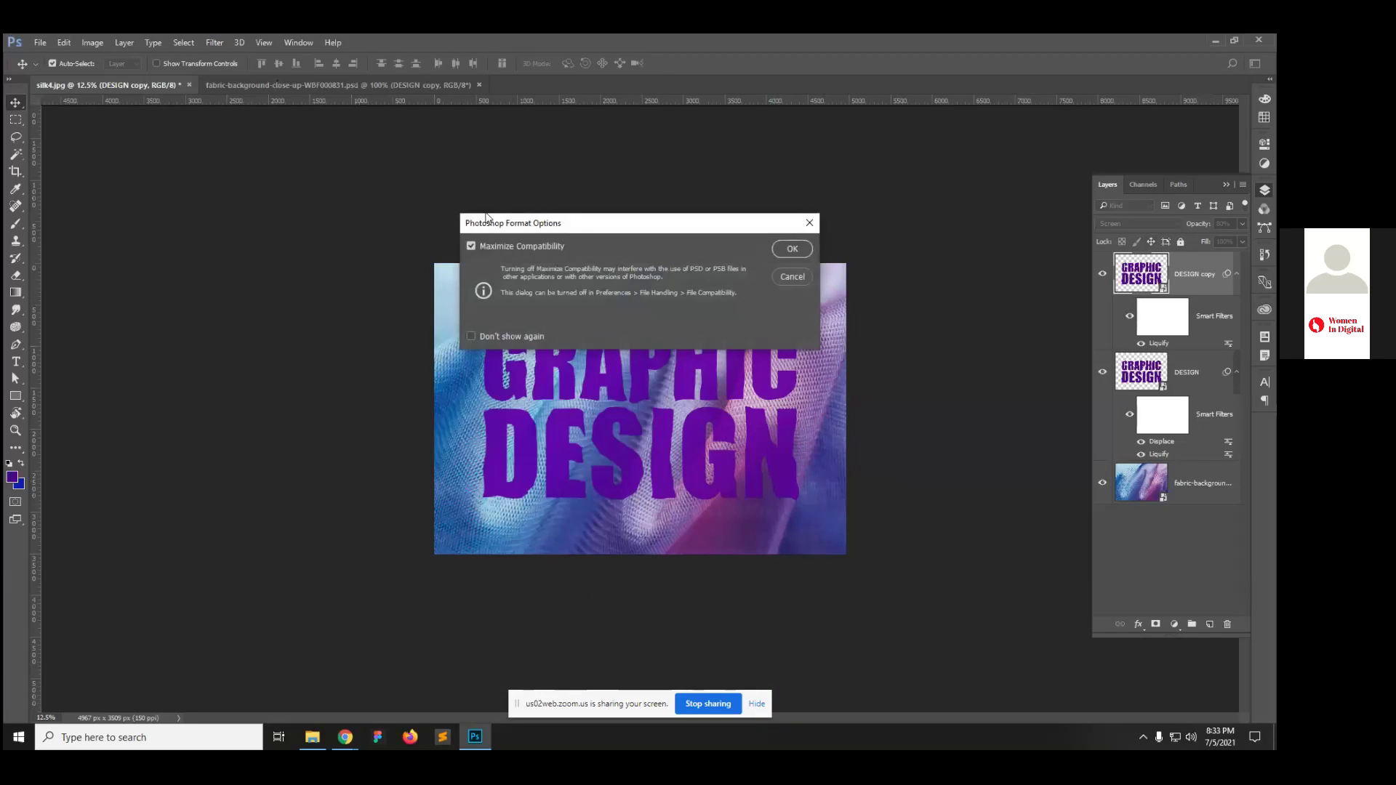
click(796, 247)
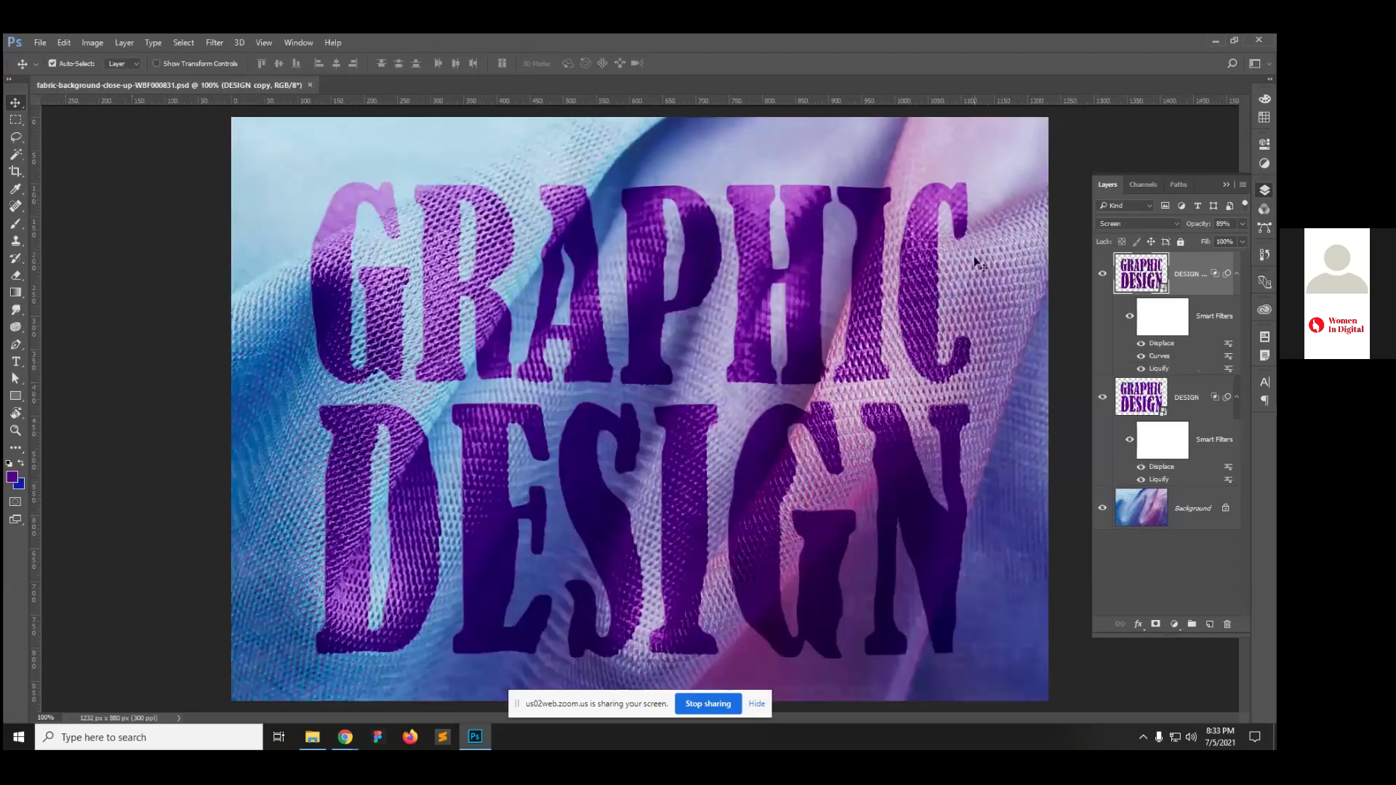
click(311, 85)
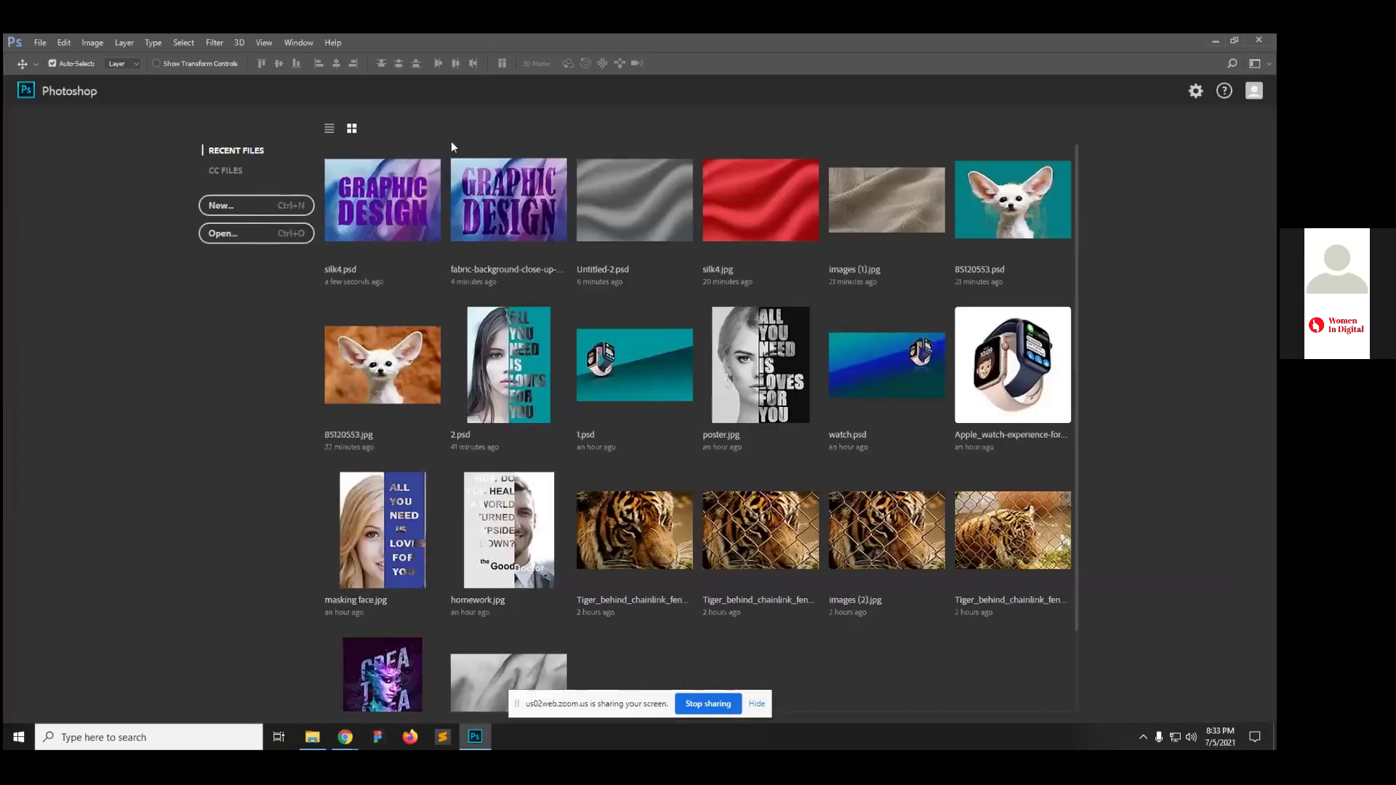
Step: Open infographic_how_to_watermark_a_photo.png from the class 12 folder in Photoshop
click(304, 745)
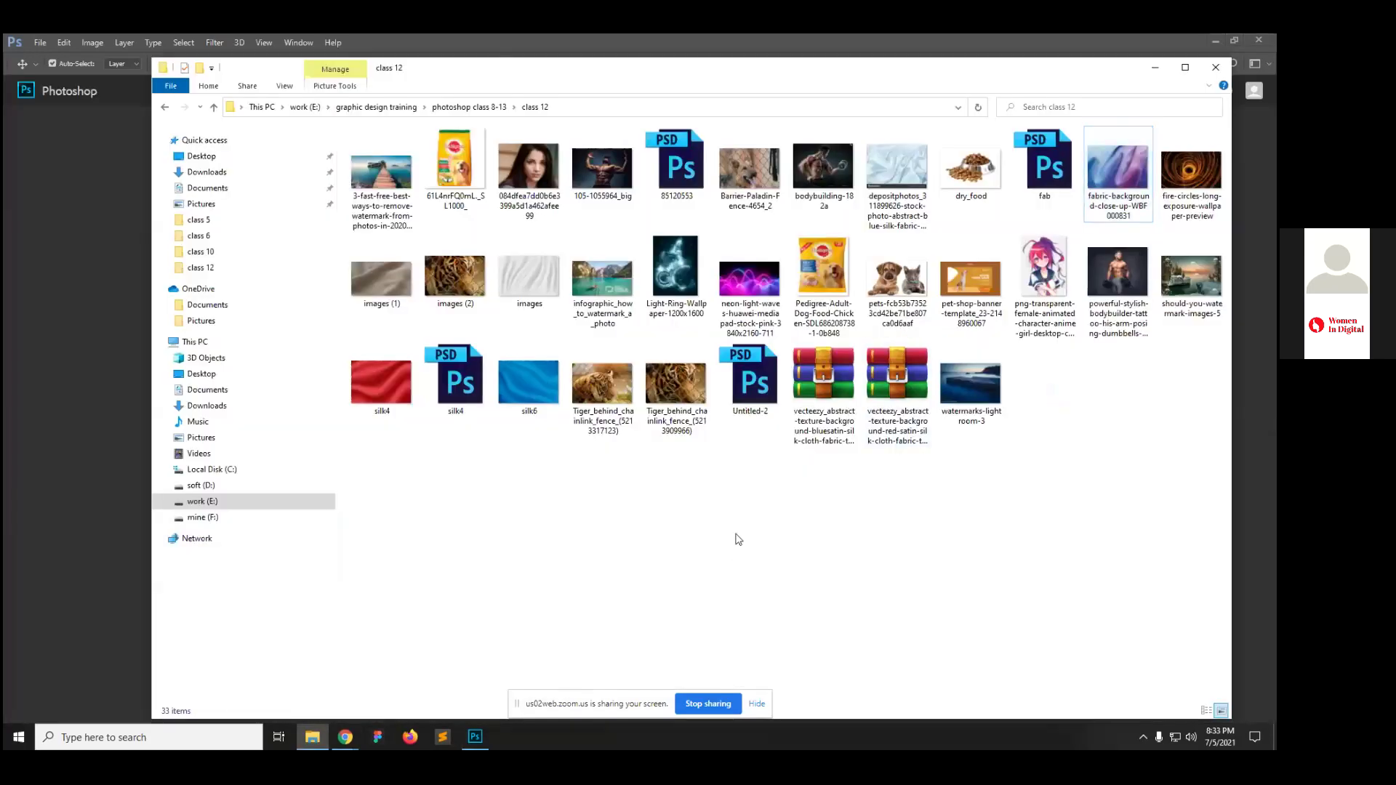
drag(596, 270, 85, 342)
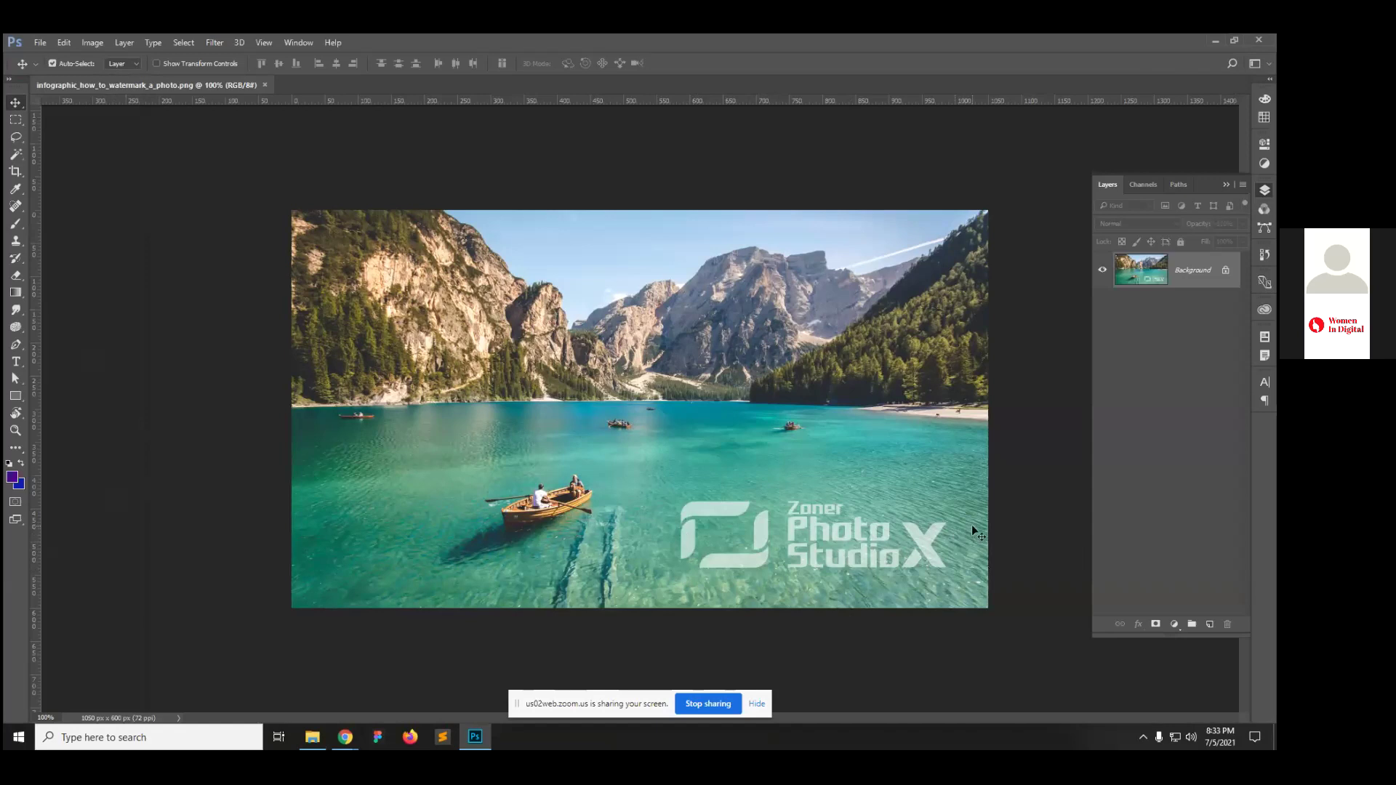
click(318, 734)
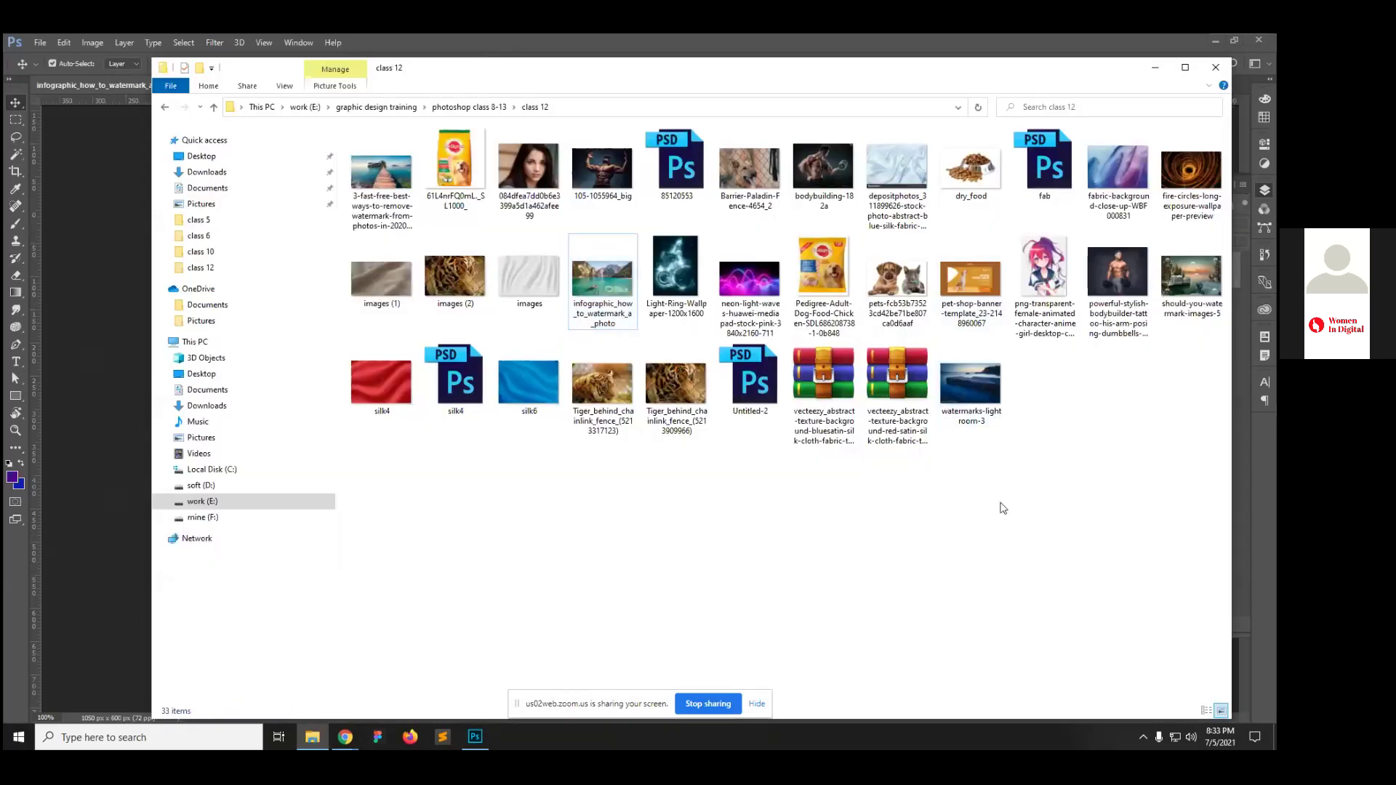
drag(1193, 284, 706, 342)
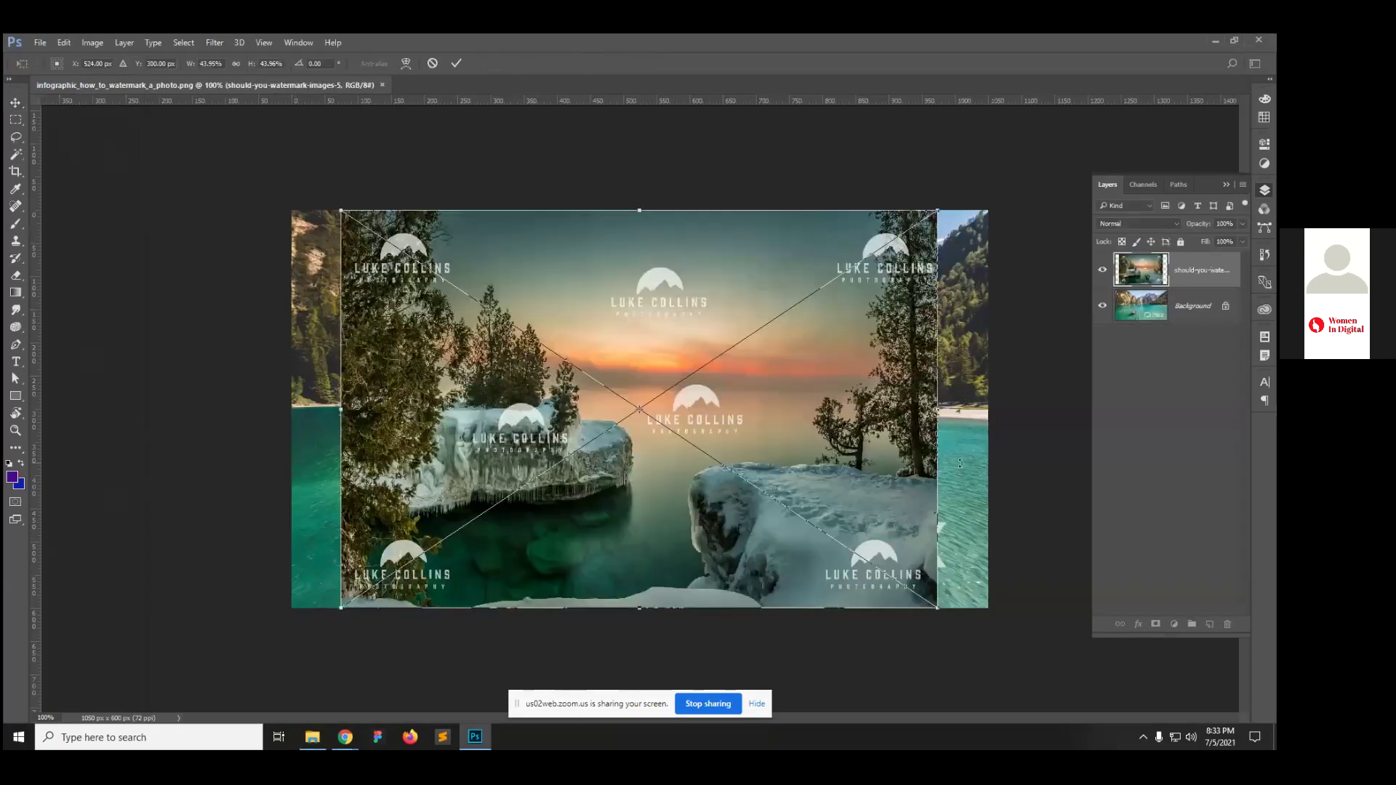
key(Escape)
Step: Open should-you-watermark-images-5.jpg from the class 12 folder as a separate Photoshop document
click(322, 739)
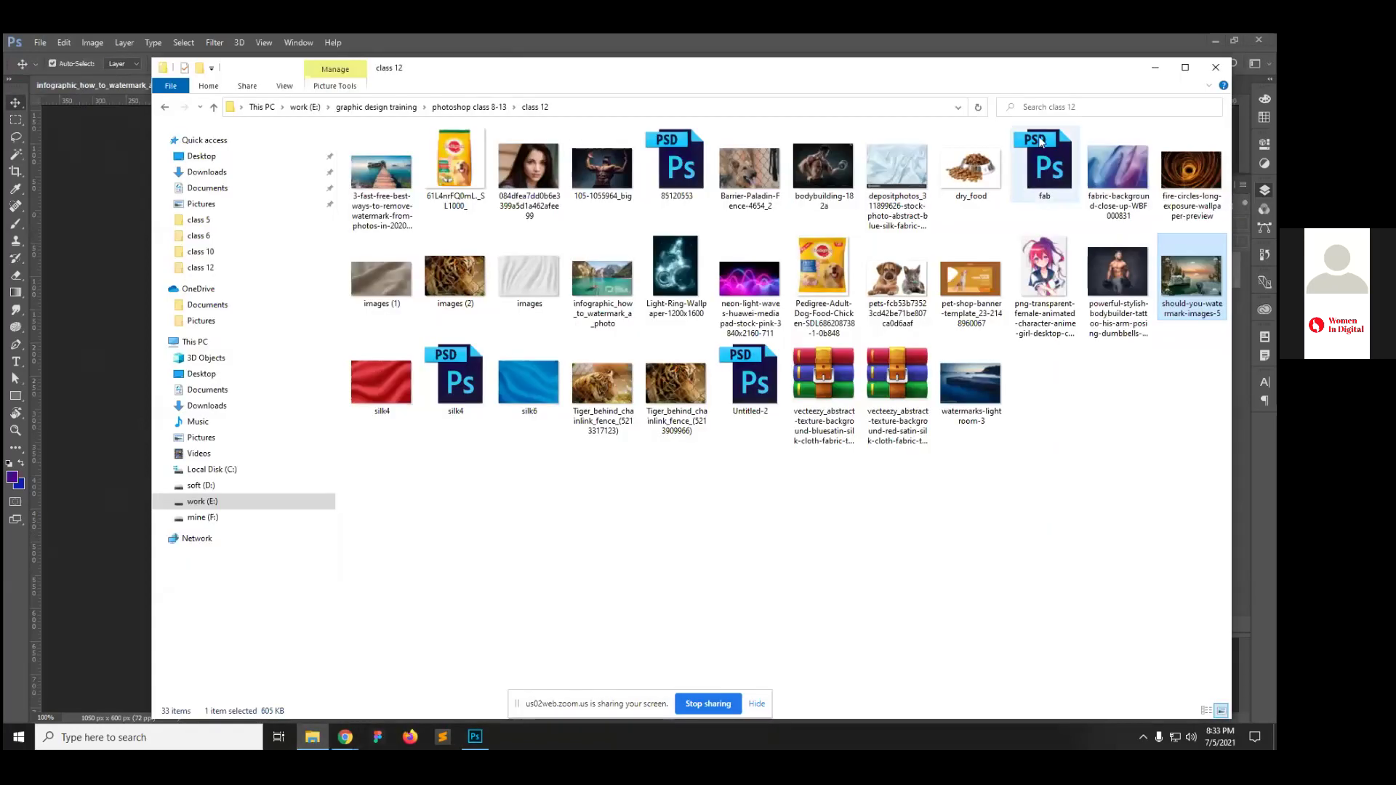
drag(856, 73, 809, 349)
drag(1151, 546, 460, 82)
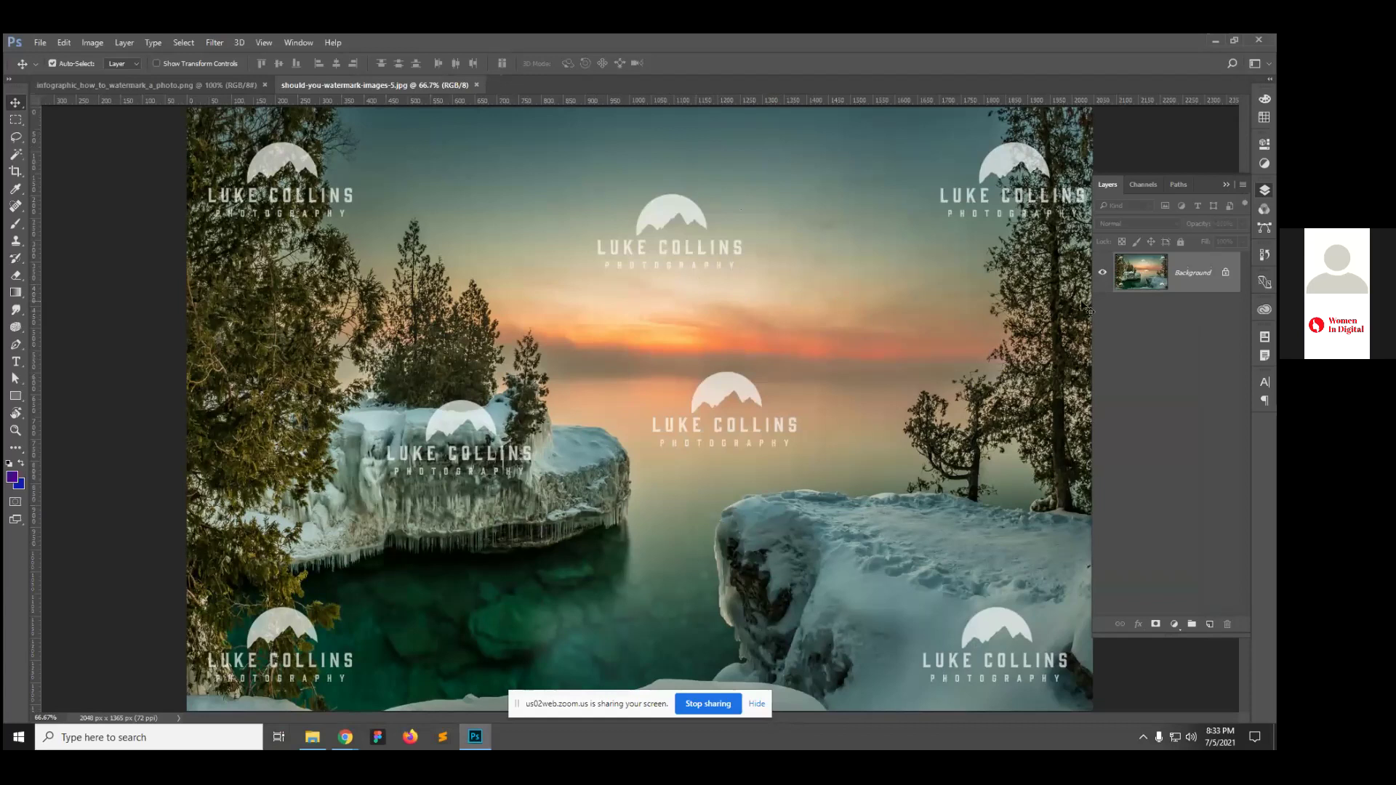
Step: Duplicate the Background layer of the watermarked sunset photo and hide the original
drag(1203, 280, 1209, 624)
click(1102, 314)
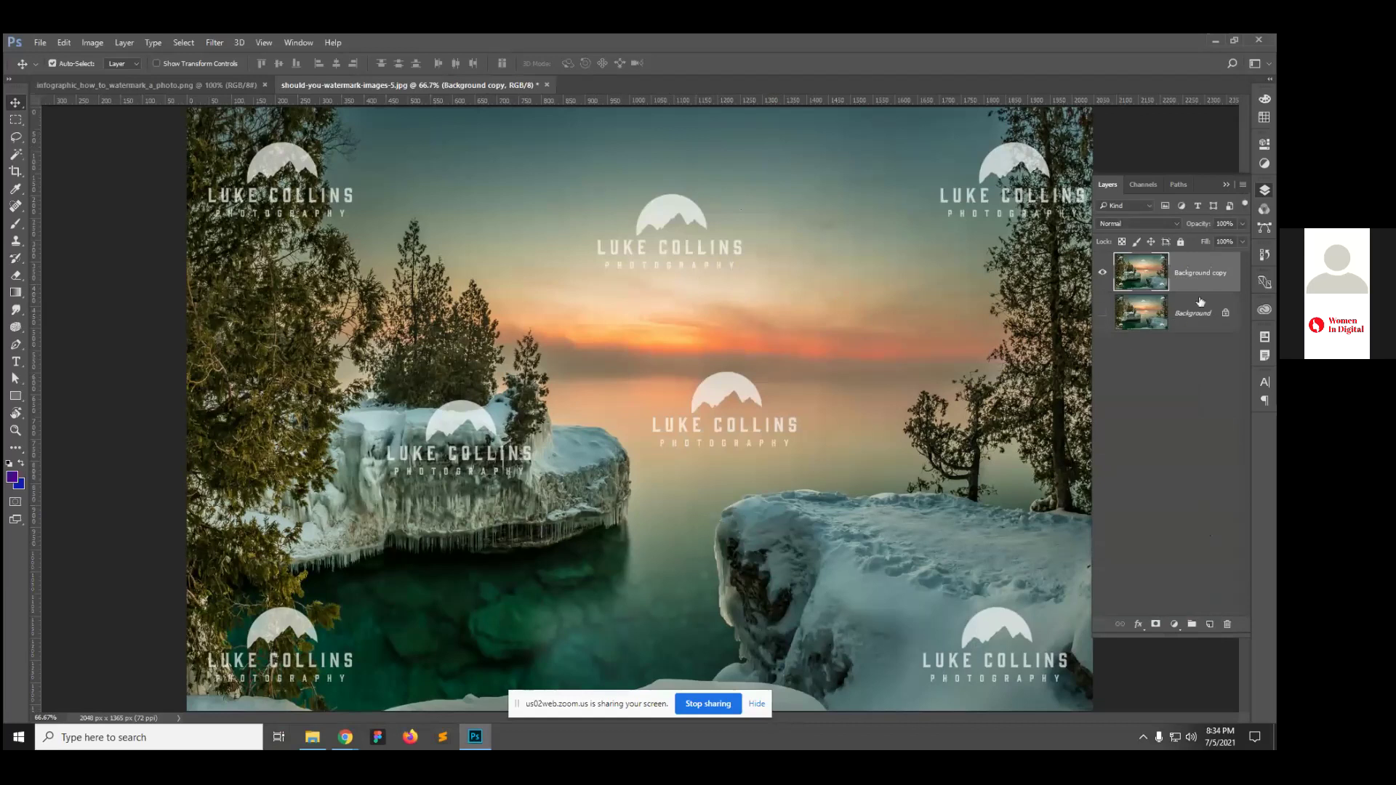
Step: Lasso the upper-centre sky watermark, remove it with a Content-Aware fill in Normal mode at 100% opacity, and deselect
click(15, 119)
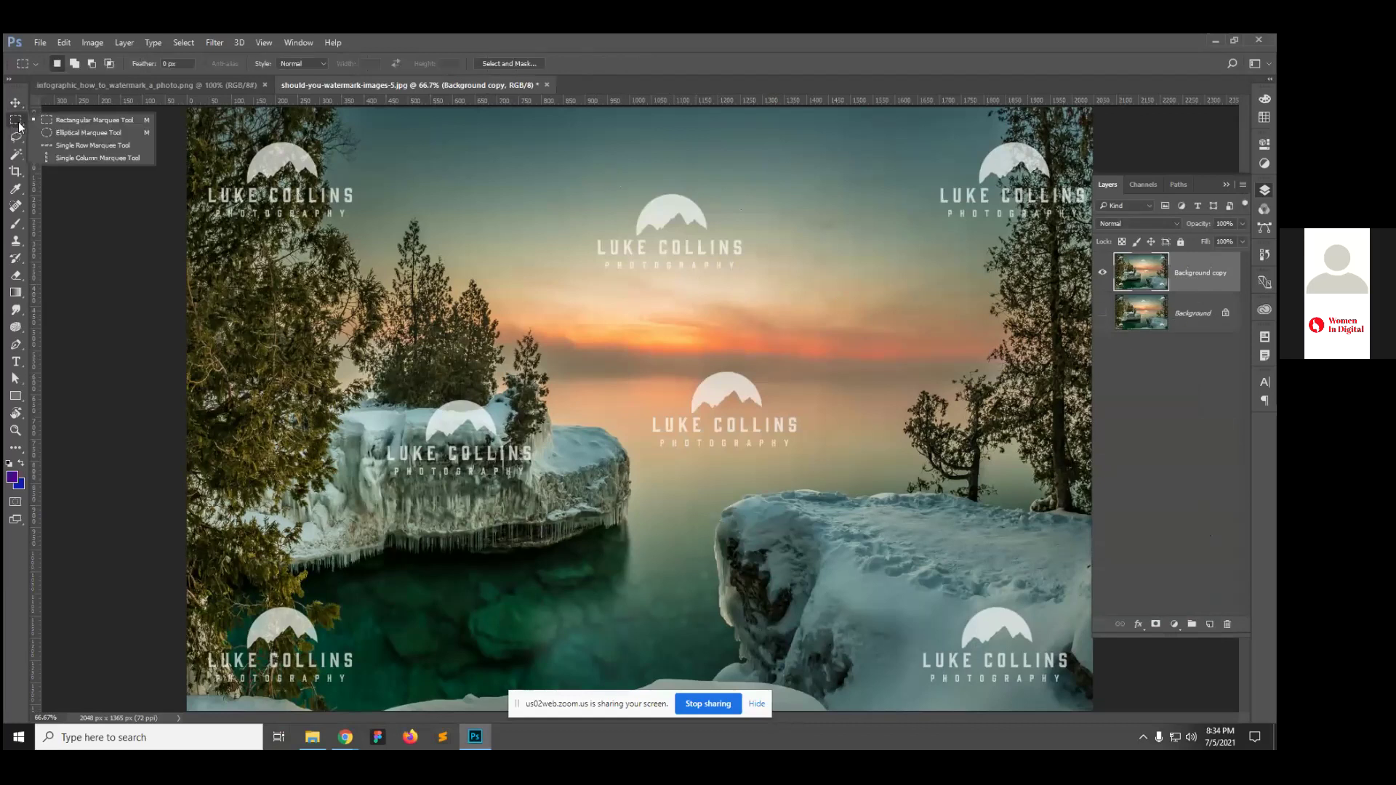
click(16, 137)
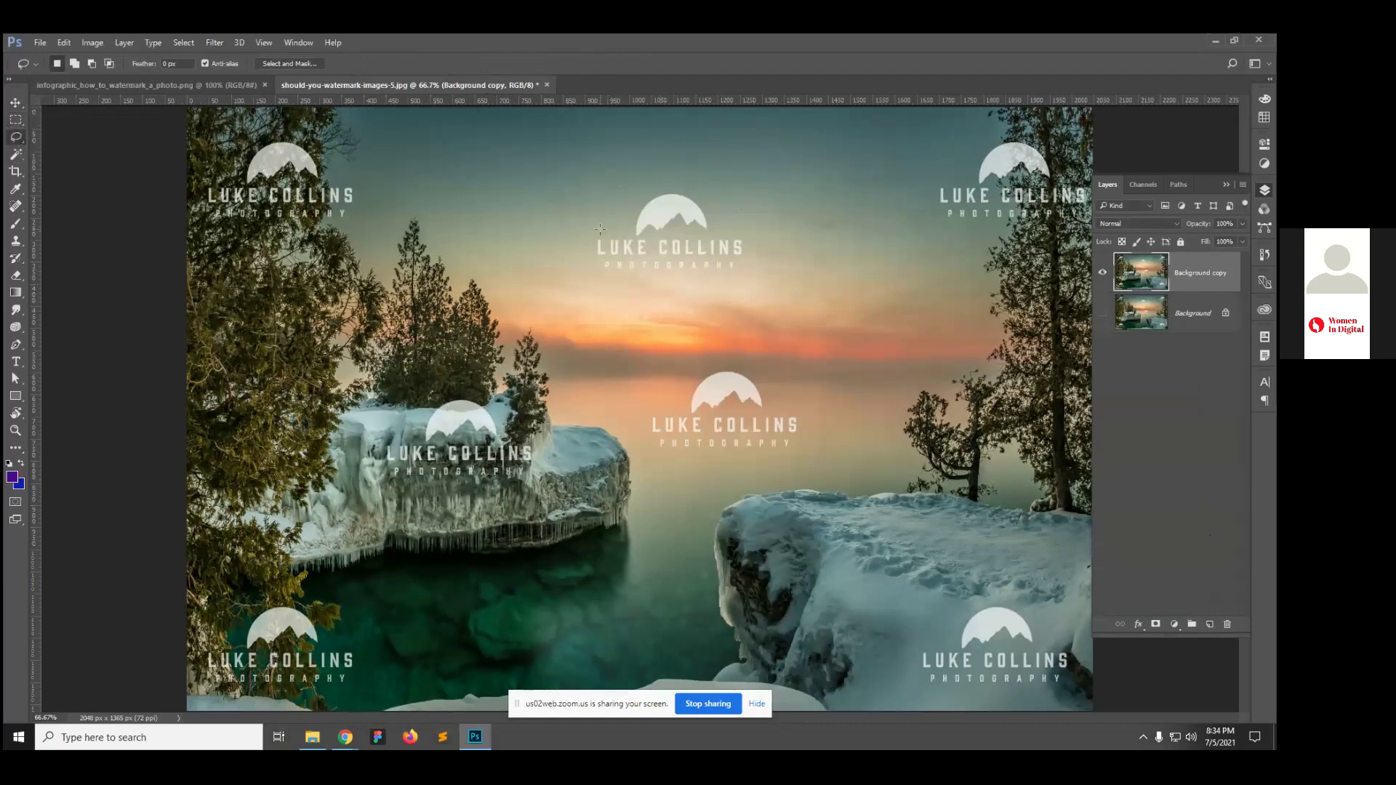
mouse_move(590, 233)
mouse_down()
mouse_move(673, 188)
mouse_move(702, 199)
mouse_move(752, 257)
mouse_move(730, 276)
mouse_move(615, 282)
mouse_move(589, 233)
mouse_up()
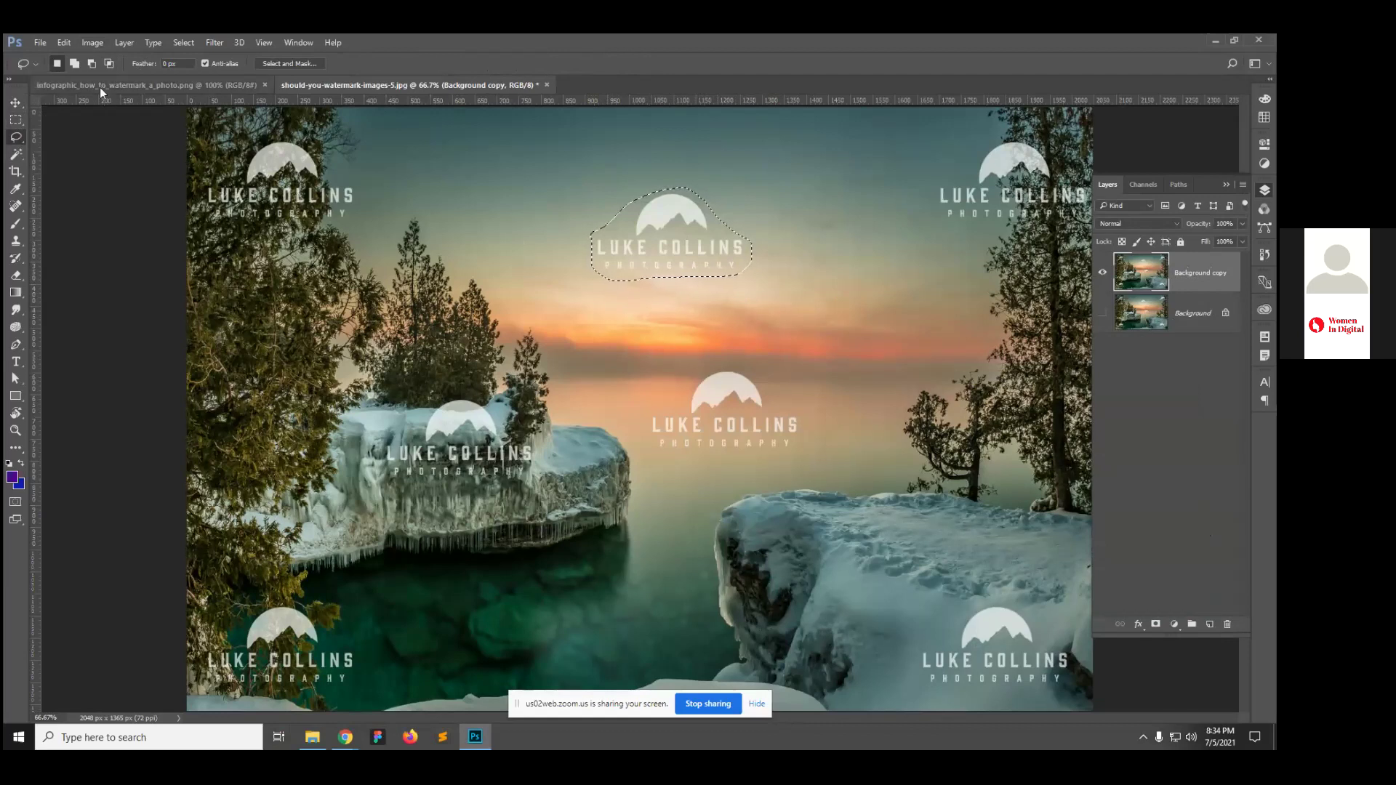
click(65, 43)
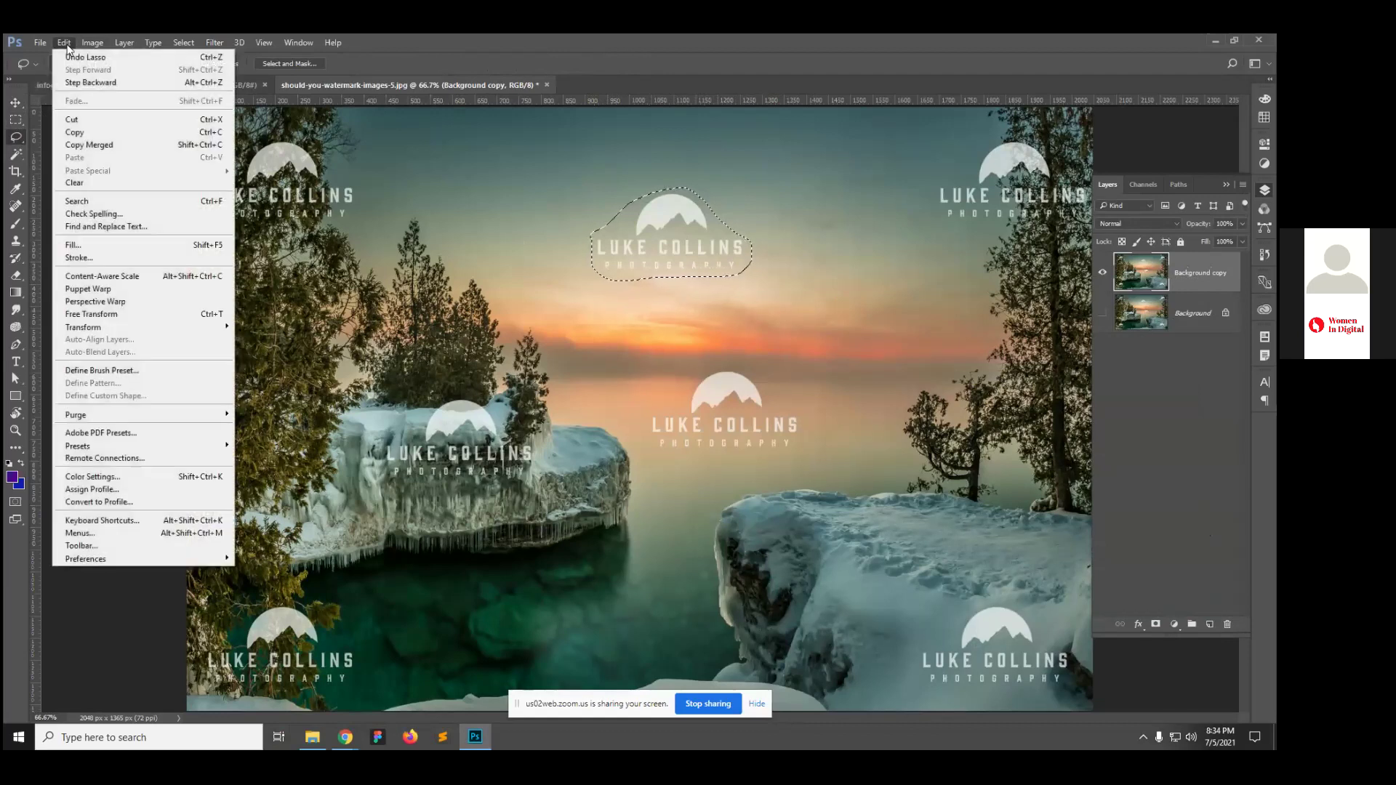
click(86, 247)
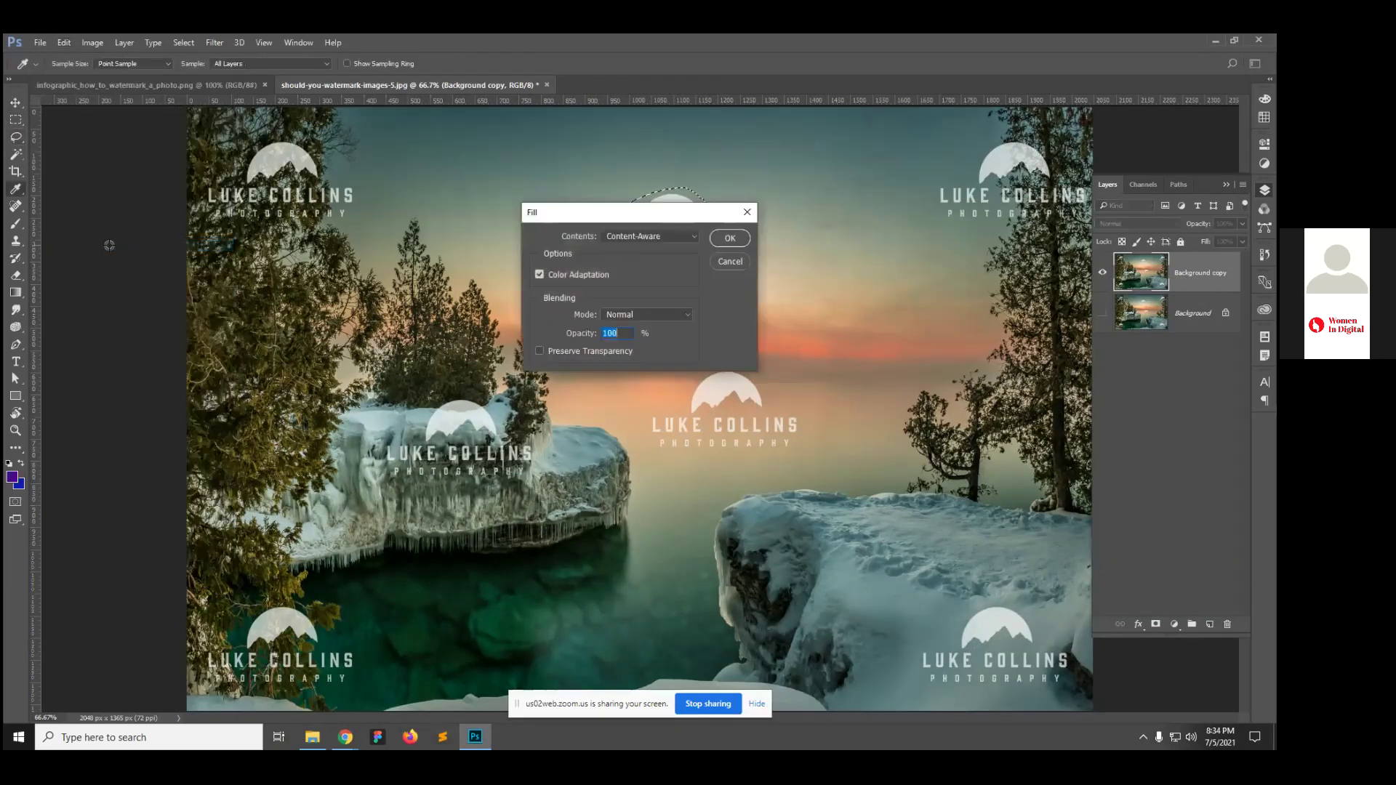
click(625, 237)
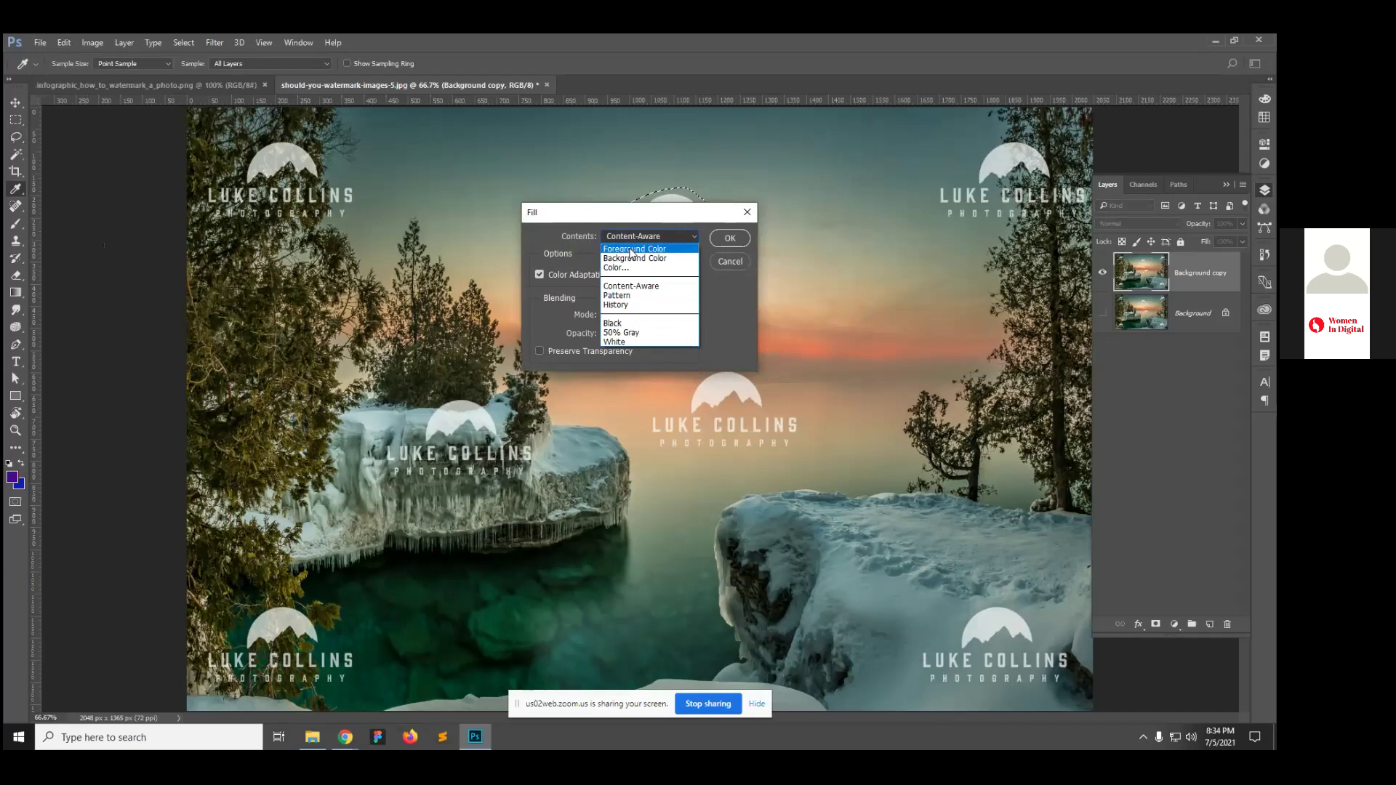
click(670, 292)
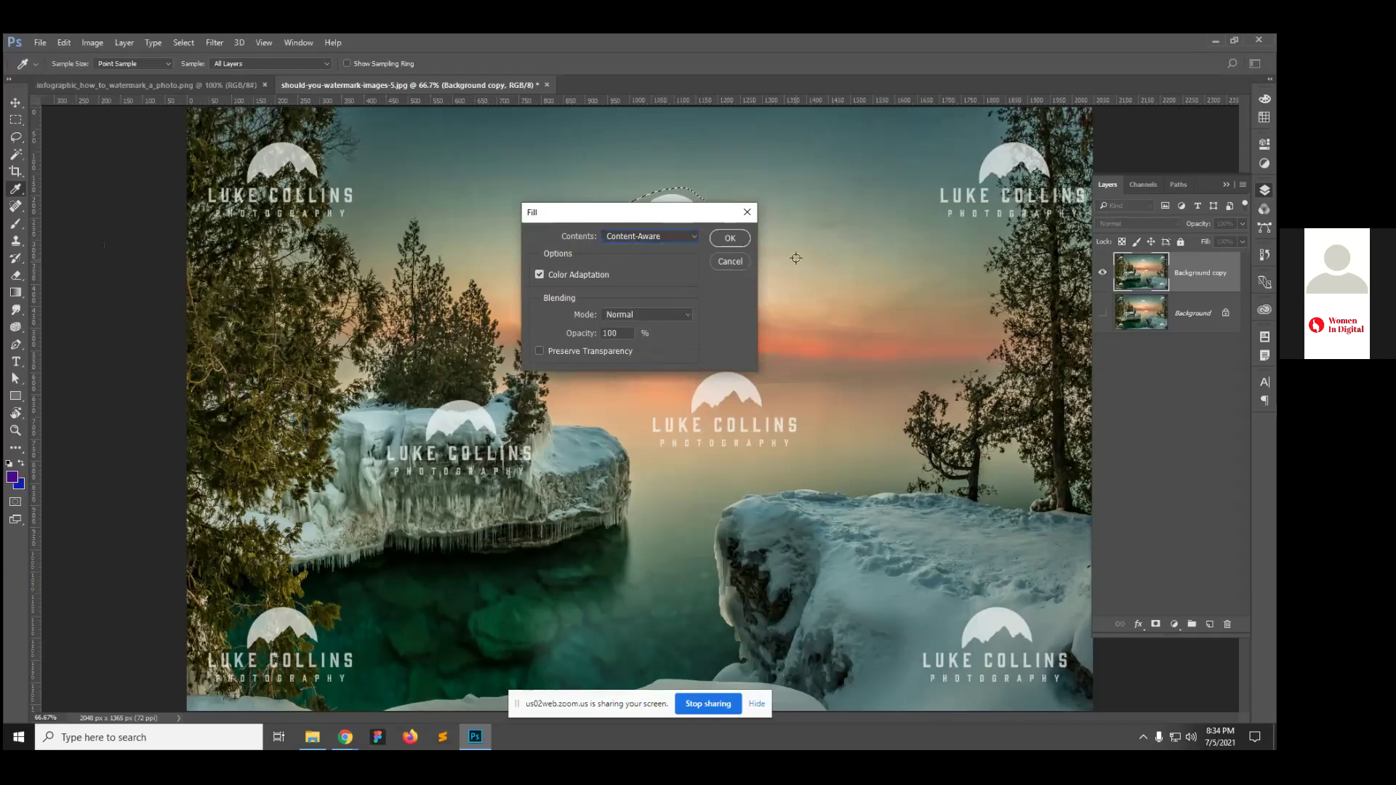
click(729, 238)
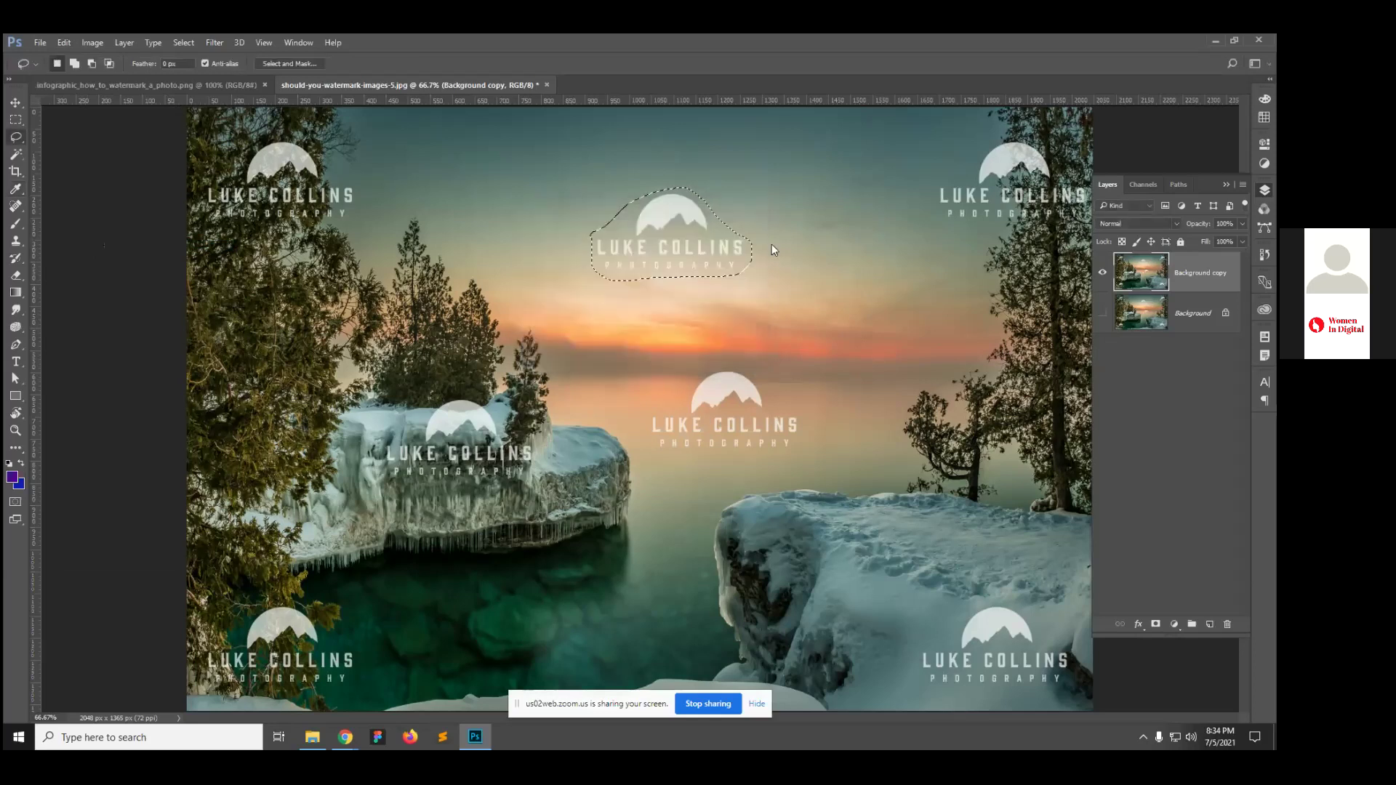
key(ctrl+d)
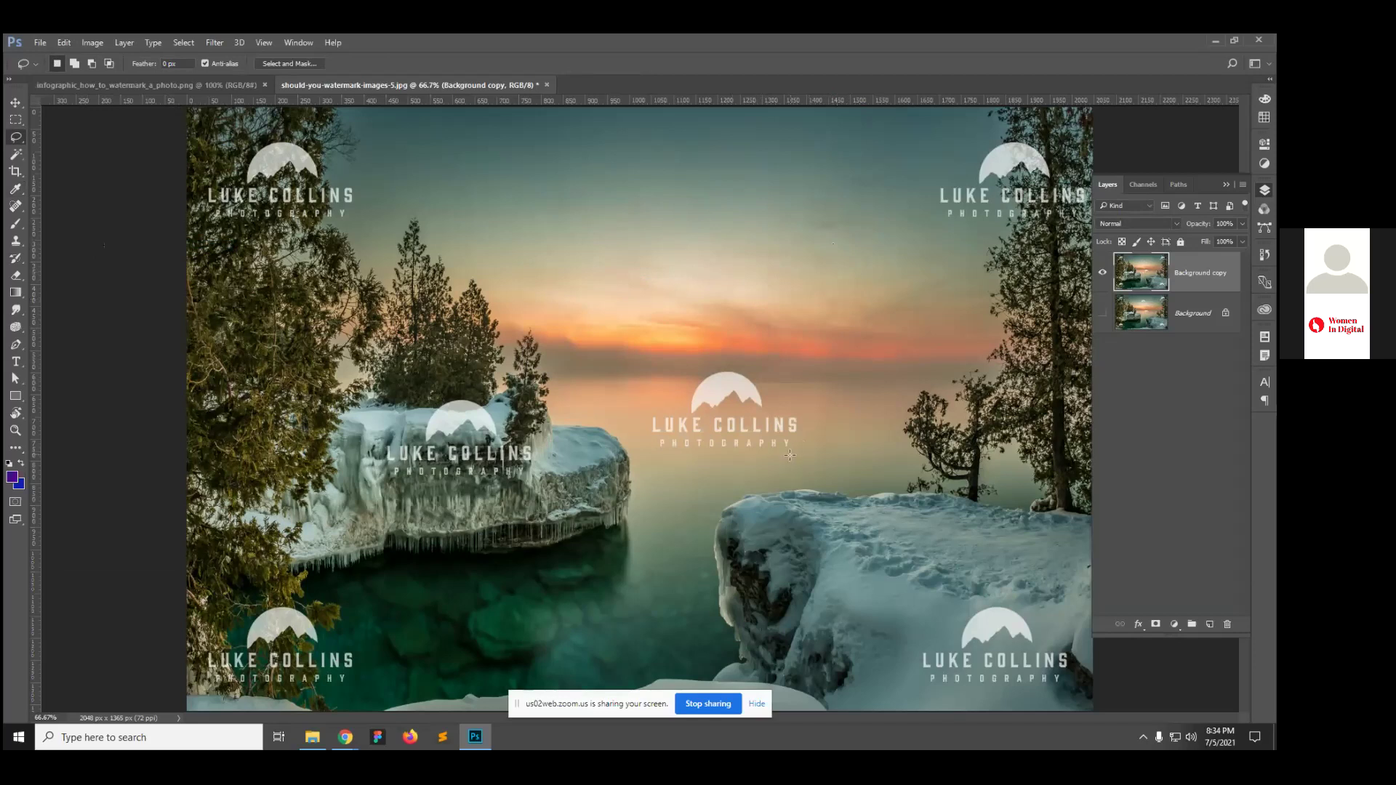
Step: Lasso the watermark over the central water, replace it with a Content-Aware fill, and deselect
mouse_move(797, 459)
mouse_down()
mouse_move(658, 460)
mouse_move(642, 421)
mouse_move(724, 354)
mouse_move(807, 418)
mouse_move(800, 456)
mouse_up()
click(66, 44)
click(74, 245)
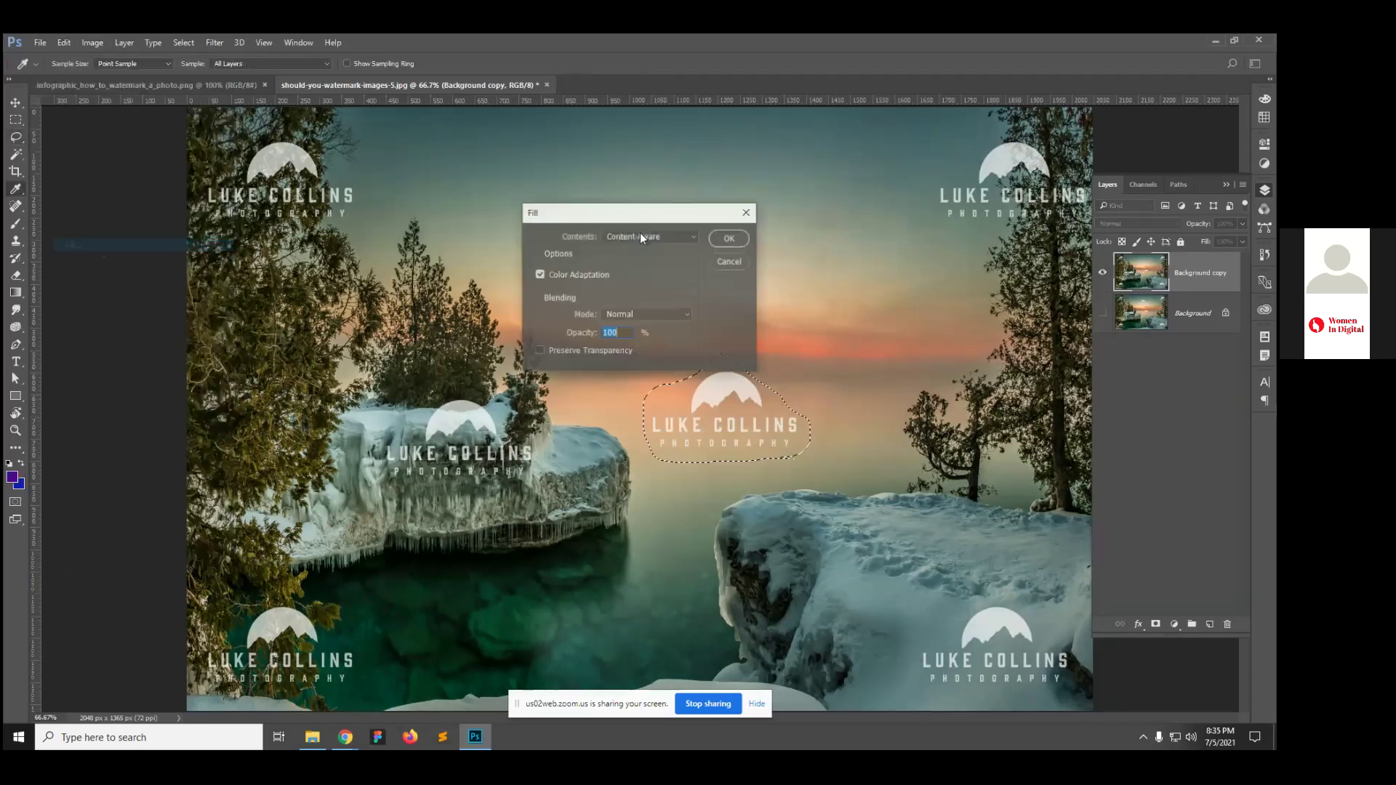
click(730, 239)
key(ctrl+d)
Step: Blend the filled area on the central water's pink reflection using Content-Aware Spot Healing Brush strokes
ctrl+click(651, 457)
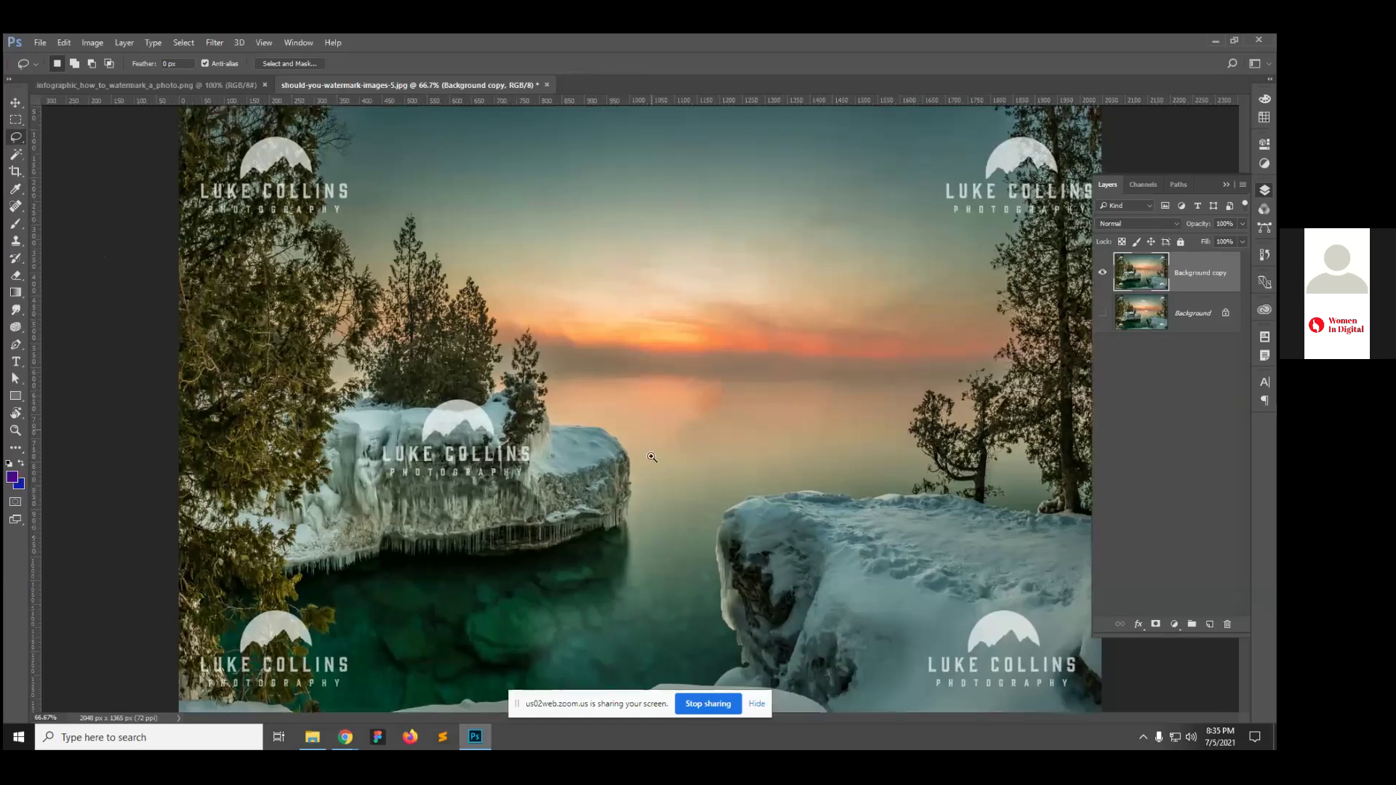
ctrl+click(652, 456)
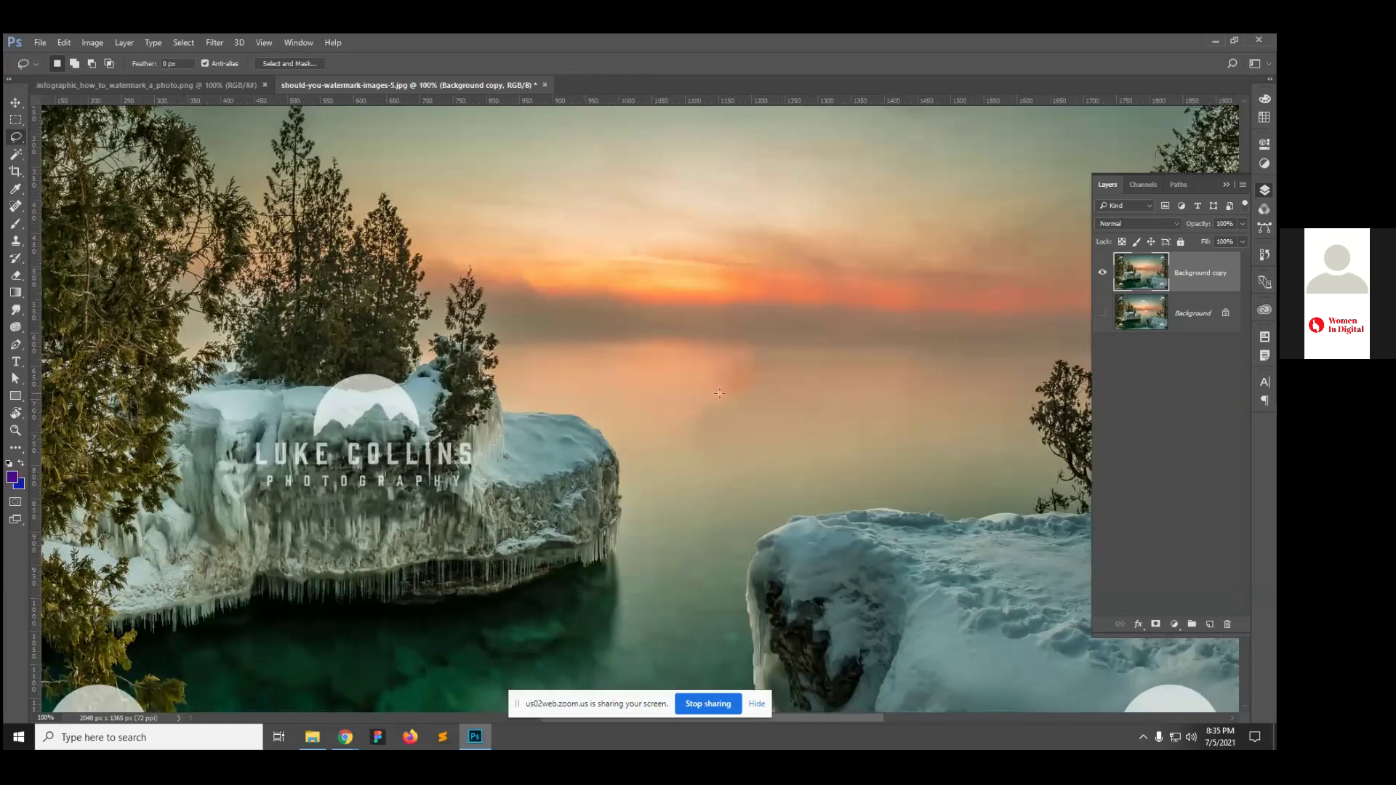
drag(15, 206, 72, 207)
mouse_move(812, 411)
mouse_down()
mouse_move(783, 417)
mouse_move(685, 368)
mouse_move(804, 398)
mouse_move(665, 404)
mouse_up()
mouse_move(758, 361)
mouse_down()
mouse_move(696, 379)
mouse_move(830, 430)
mouse_move(772, 388)
mouse_move(709, 380)
mouse_up()
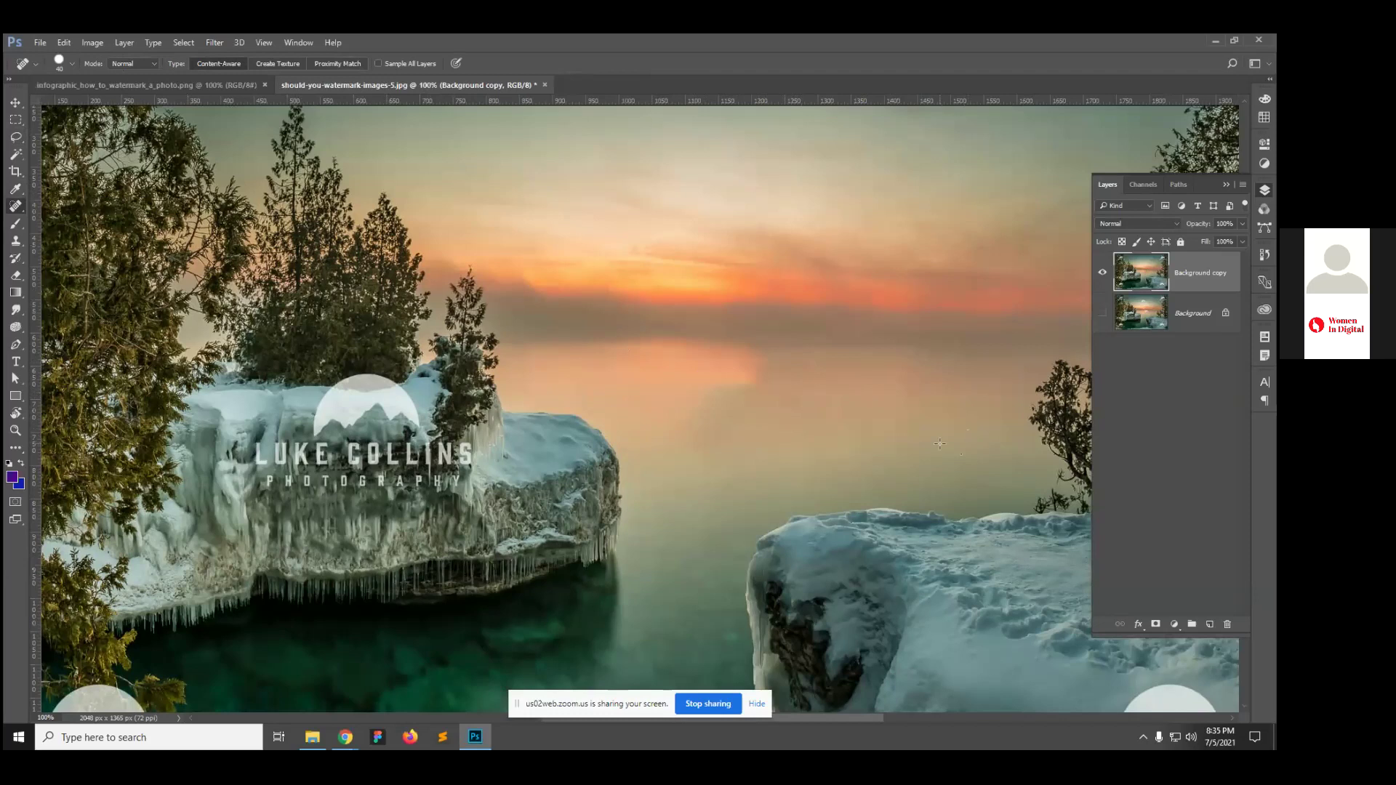
click(747, 409)
click(836, 416)
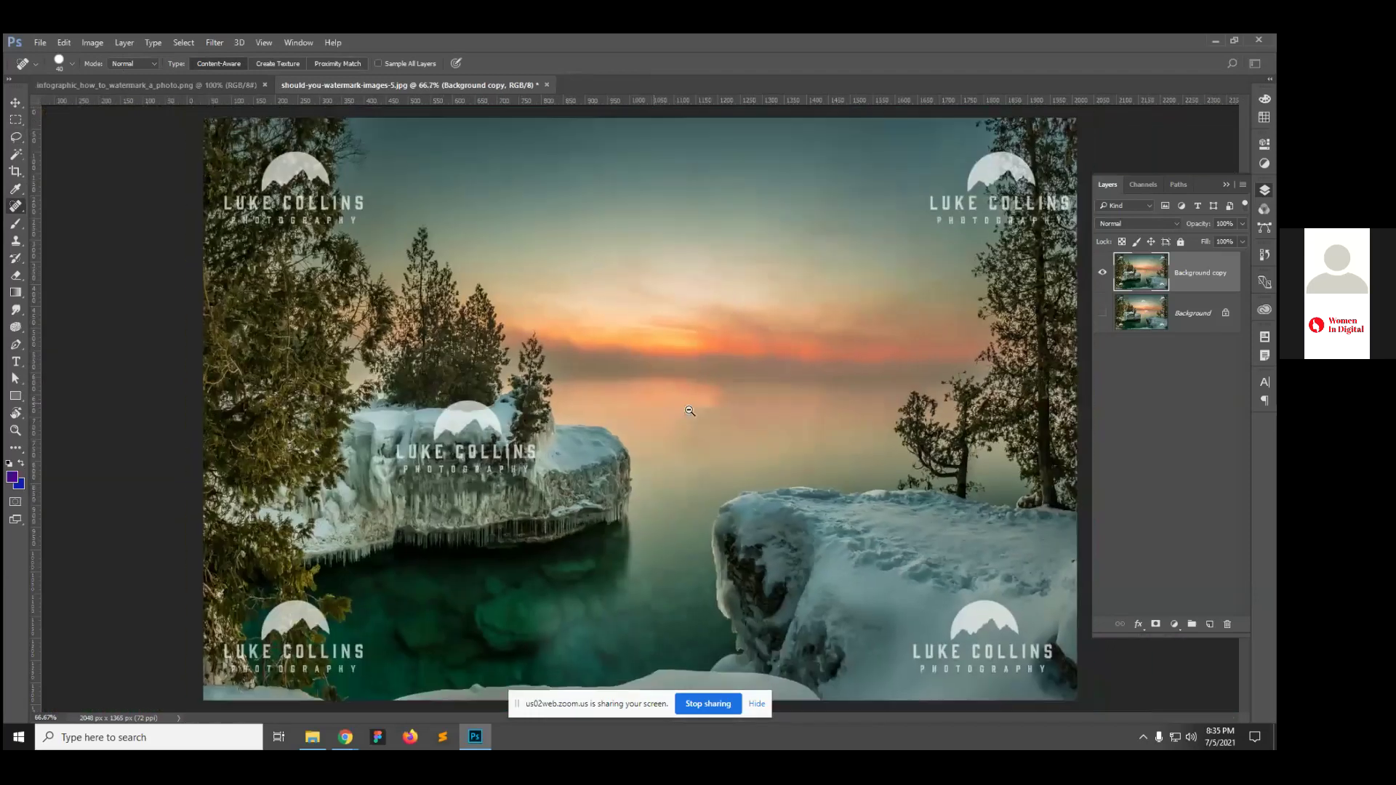
click(689, 411)
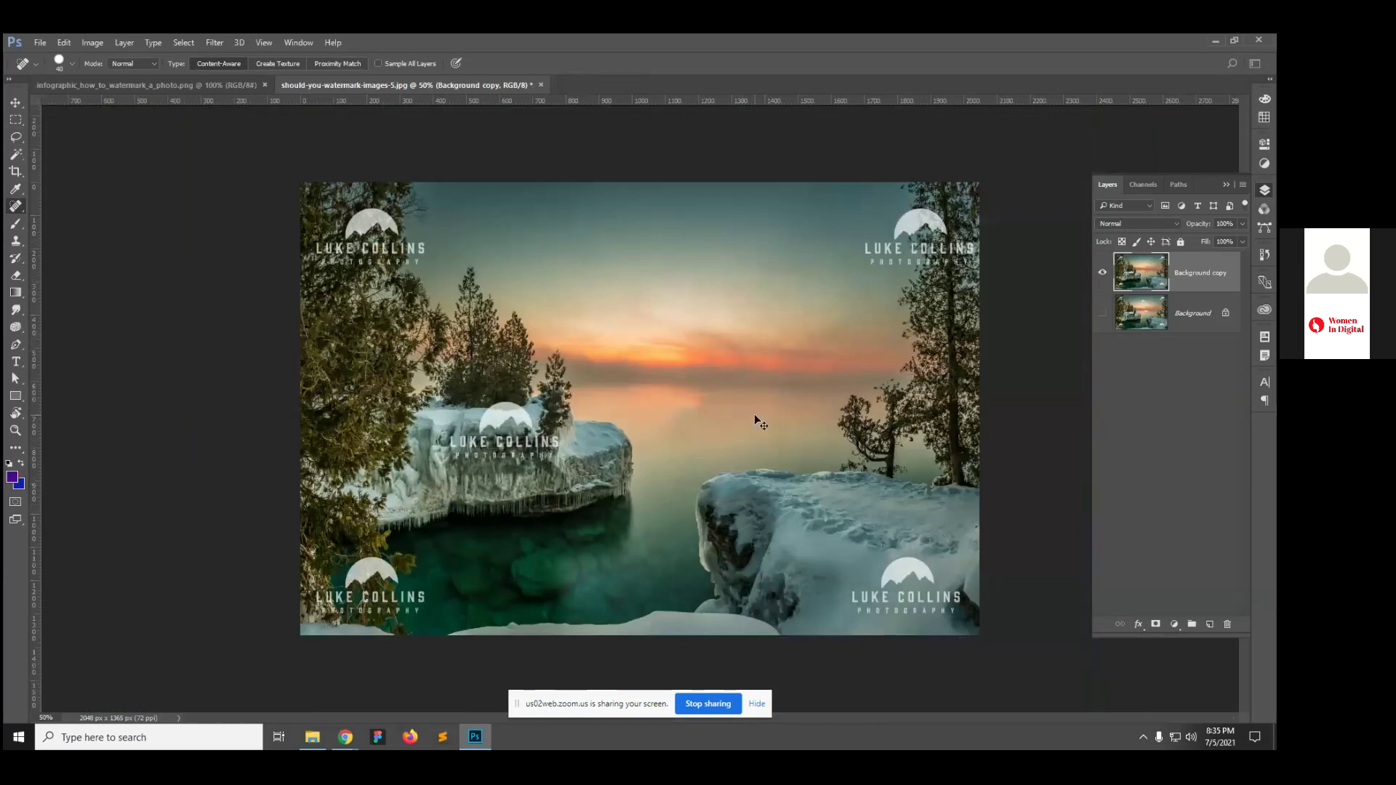
key(v)
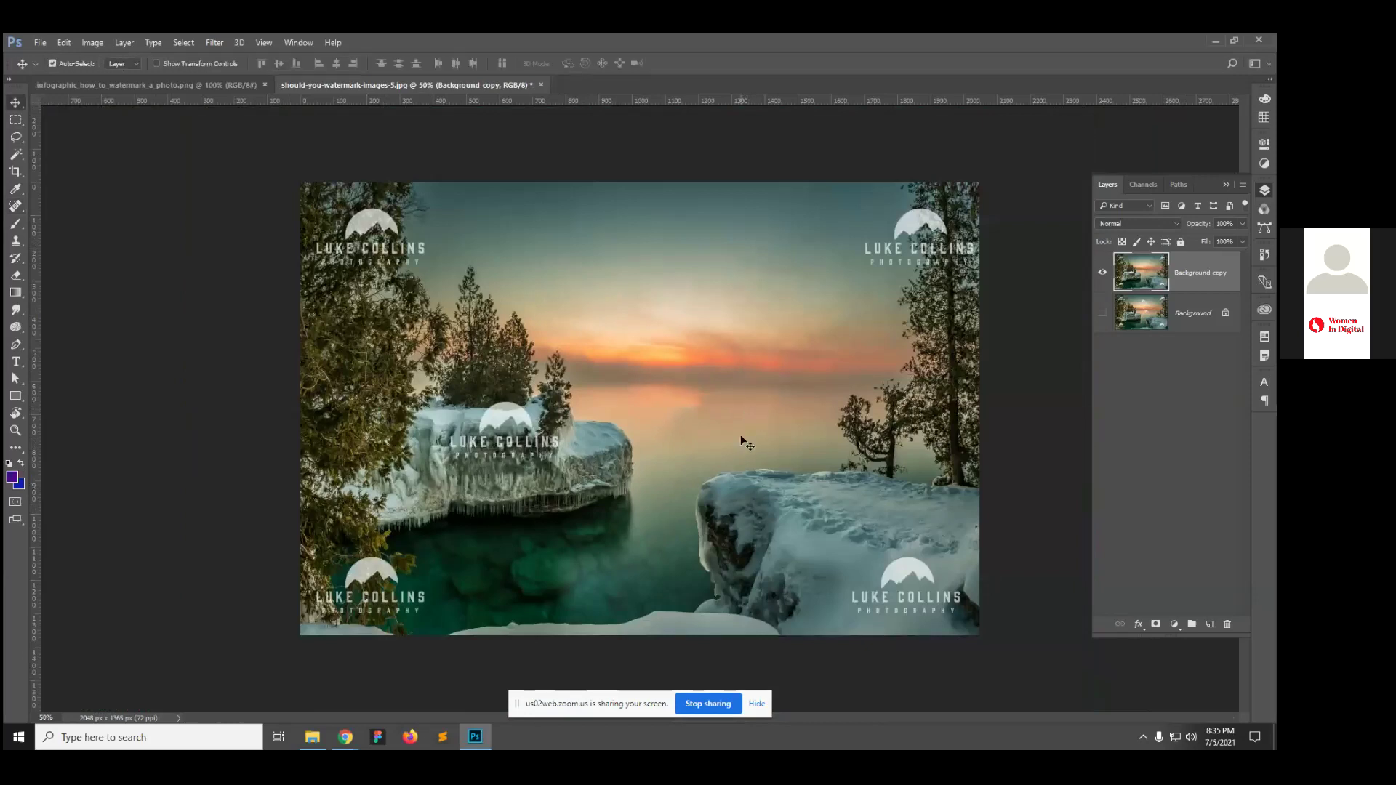
mouse_move(343, 739)
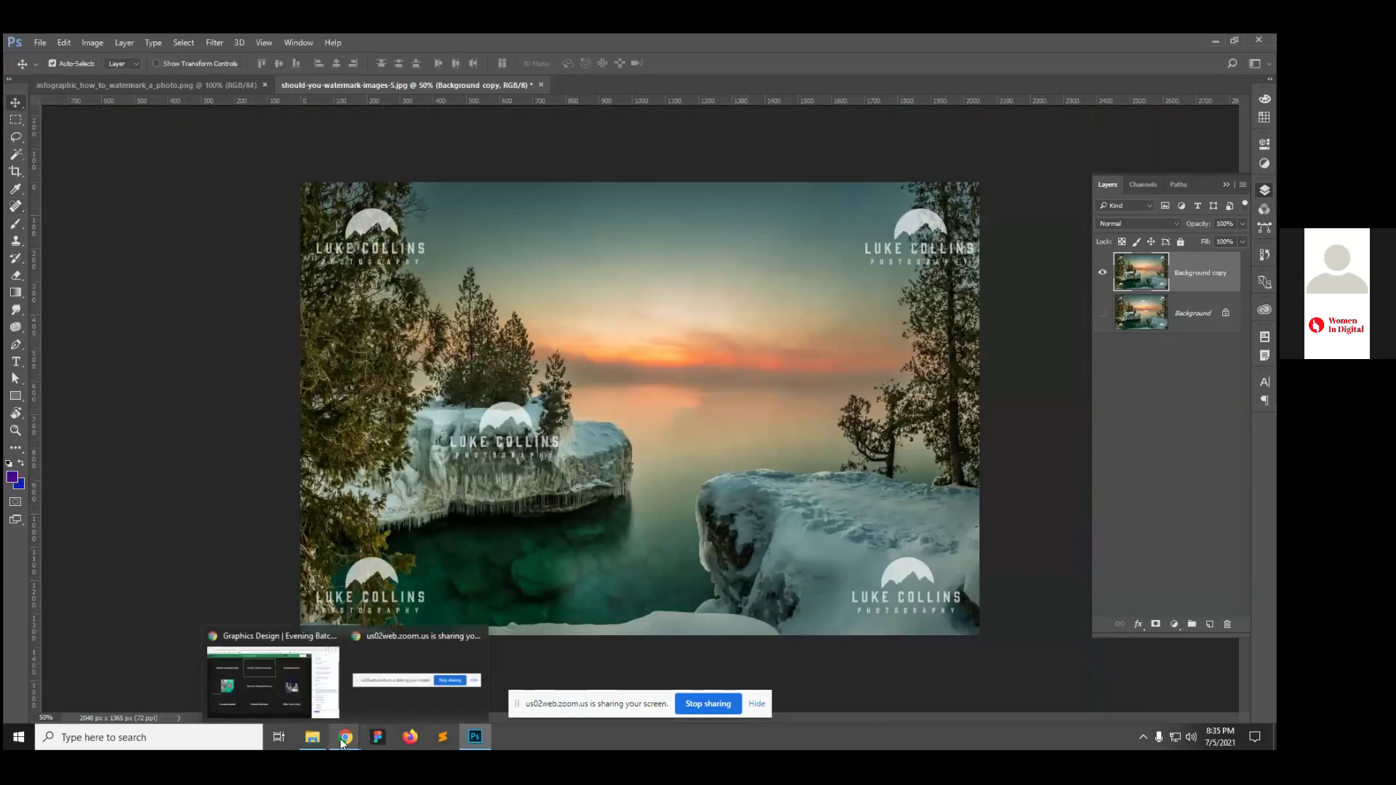
click(331, 707)
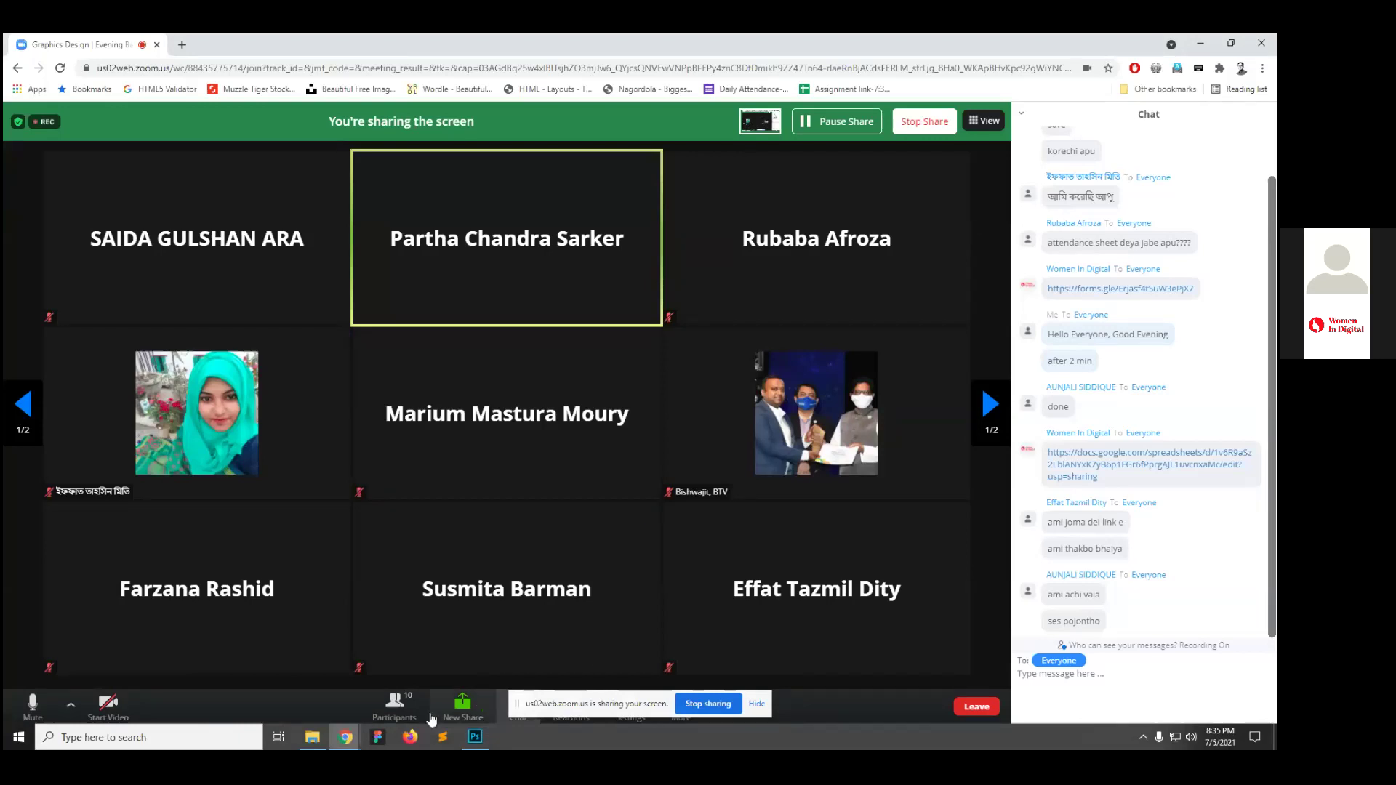
click(475, 737)
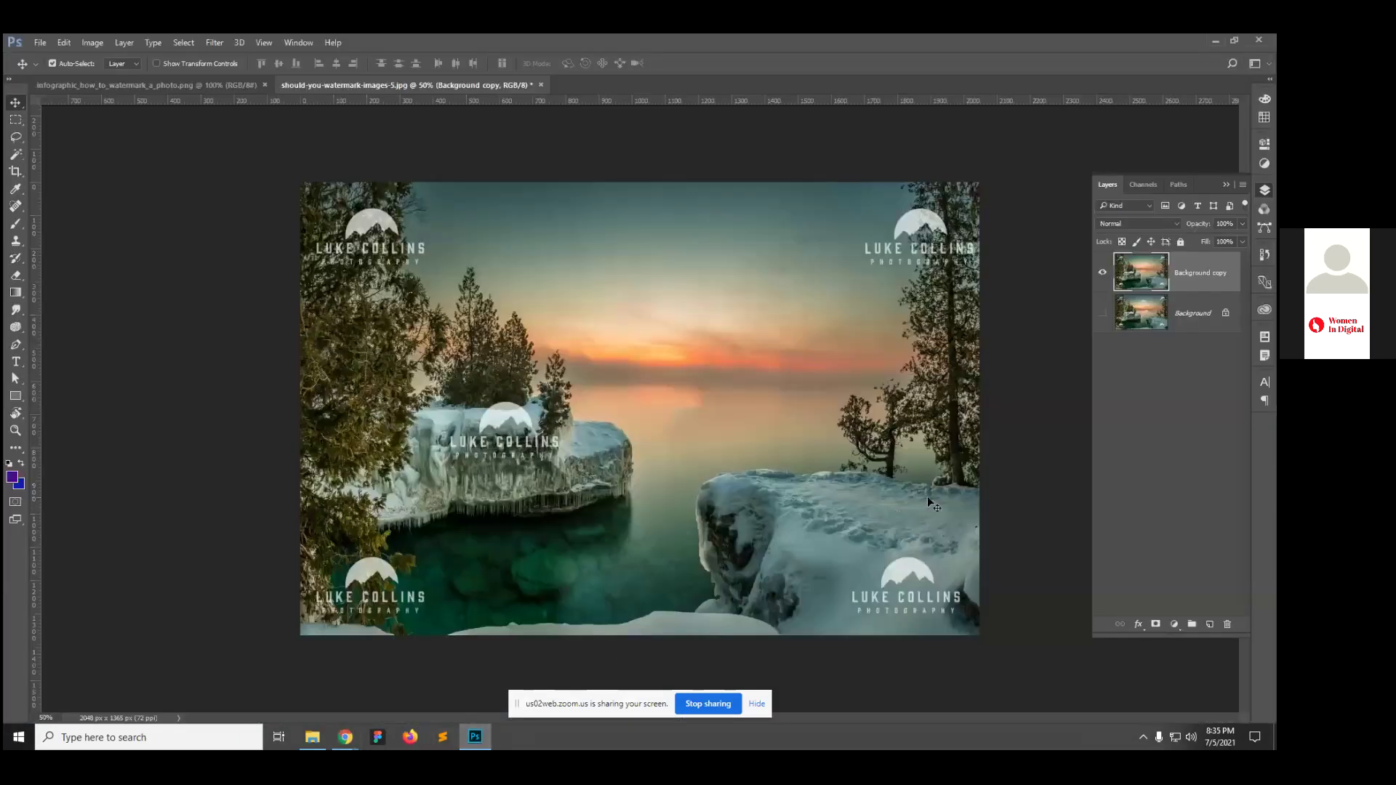
Step: Try to remove the watermark on the lower-right snowy rock with a loose lasso selection and a Content-Aware fill
key(ctrl+space)
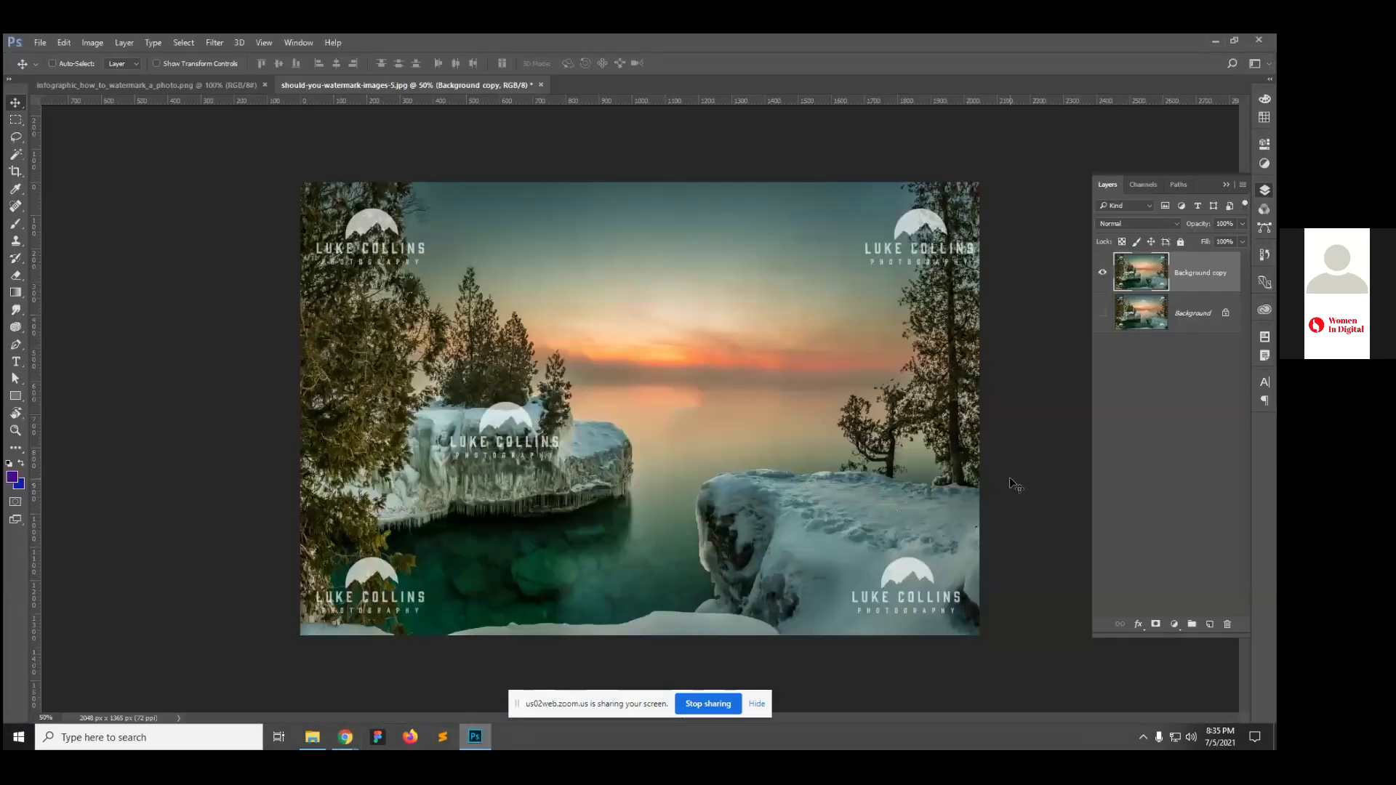
click(816, 410)
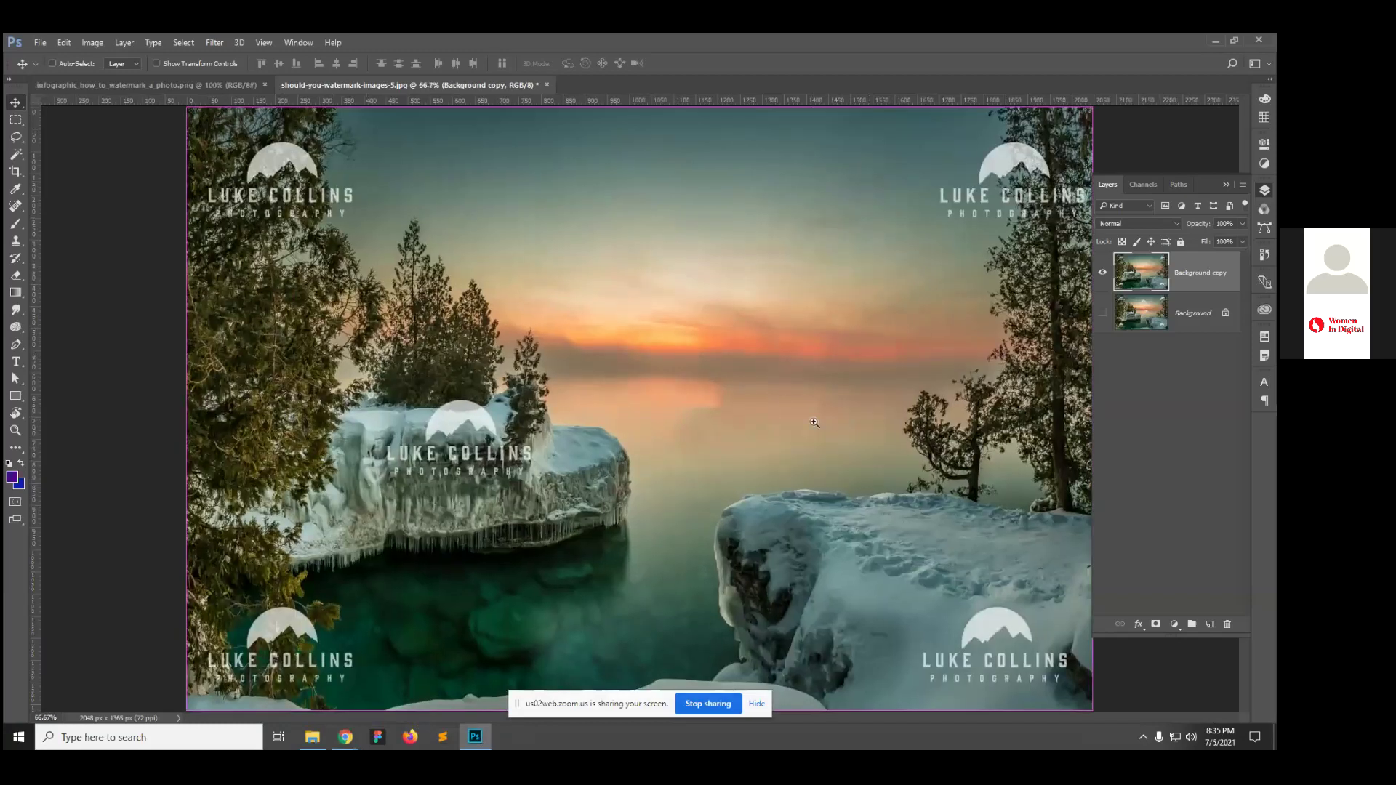
click(814, 423)
drag(815, 437, 563, 372)
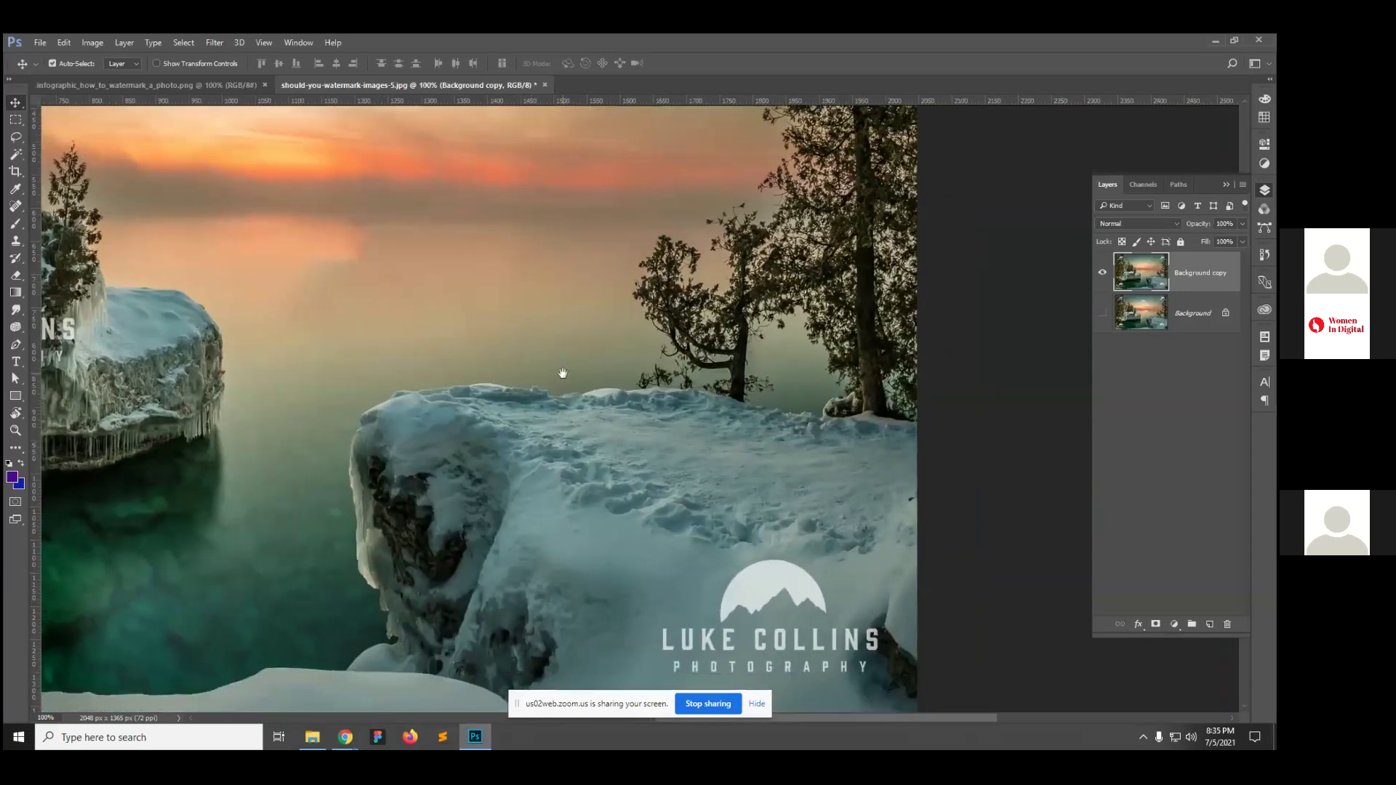
drag(686, 458, 606, 303)
key(l)
mouse_move(559, 481)
mouse_down()
mouse_move(578, 420)
mouse_move(645, 372)
mouse_move(692, 363)
mouse_move(809, 447)
mouse_move(812, 495)
mouse_move(755, 520)
mouse_move(658, 529)
mouse_move(569, 513)
mouse_move(557, 482)
mouse_up()
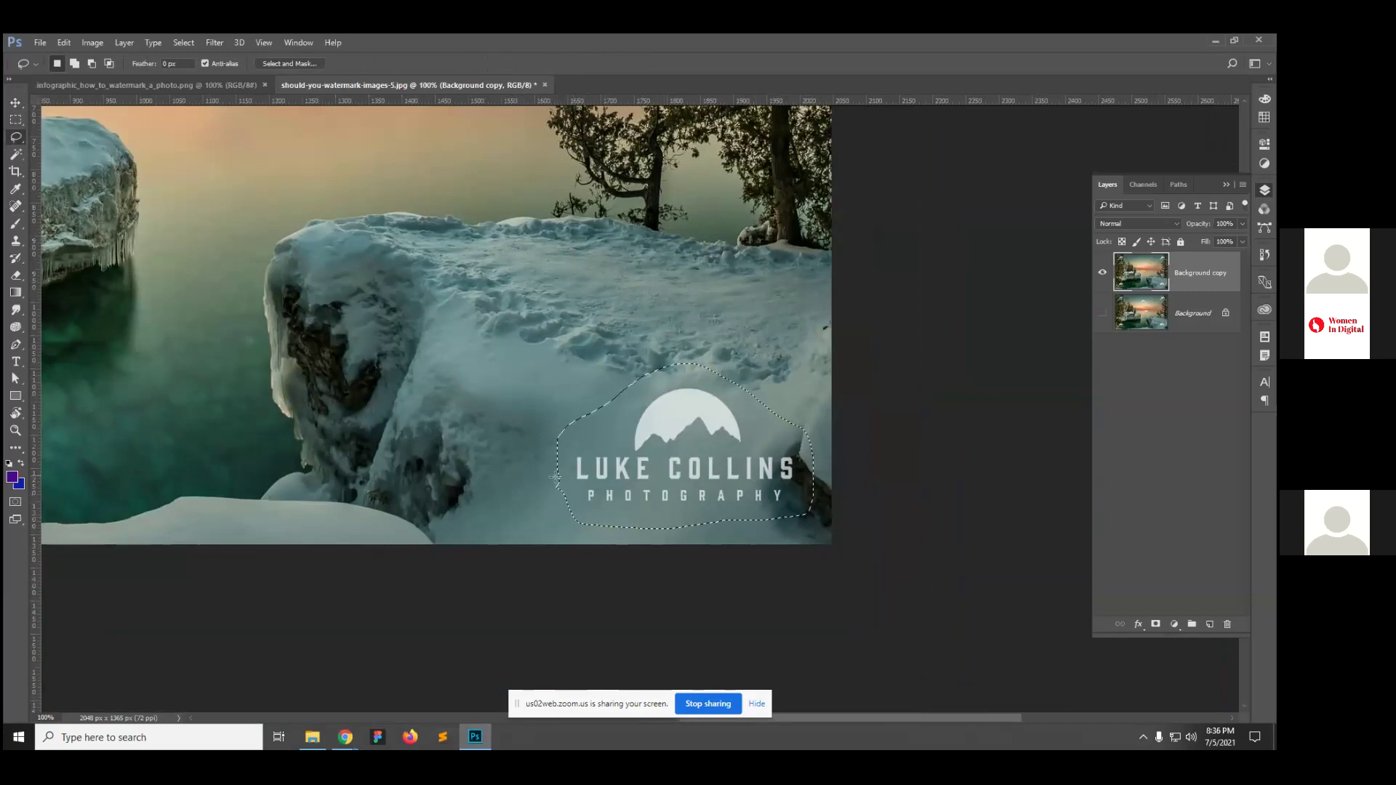
click(93, 42)
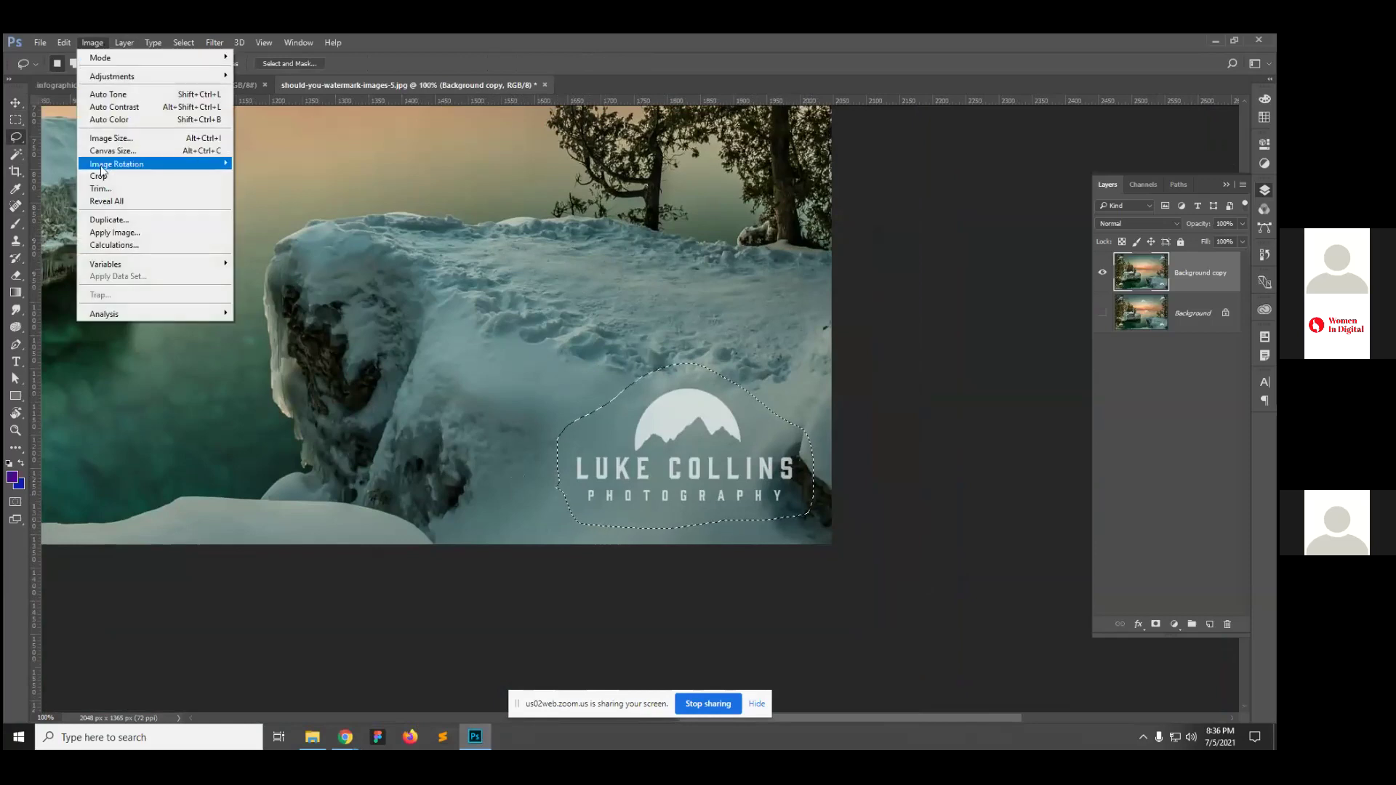
mouse_move(64, 42)
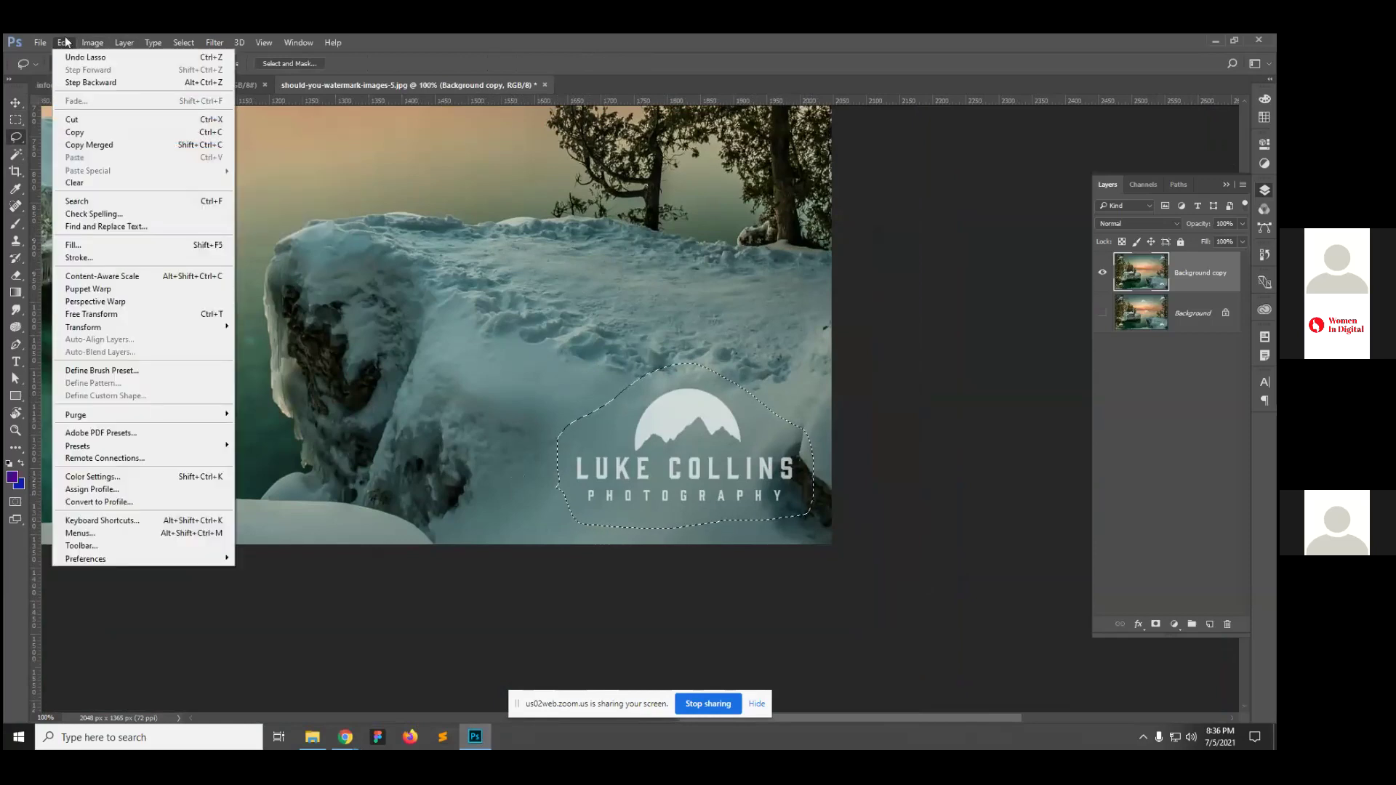
click(109, 249)
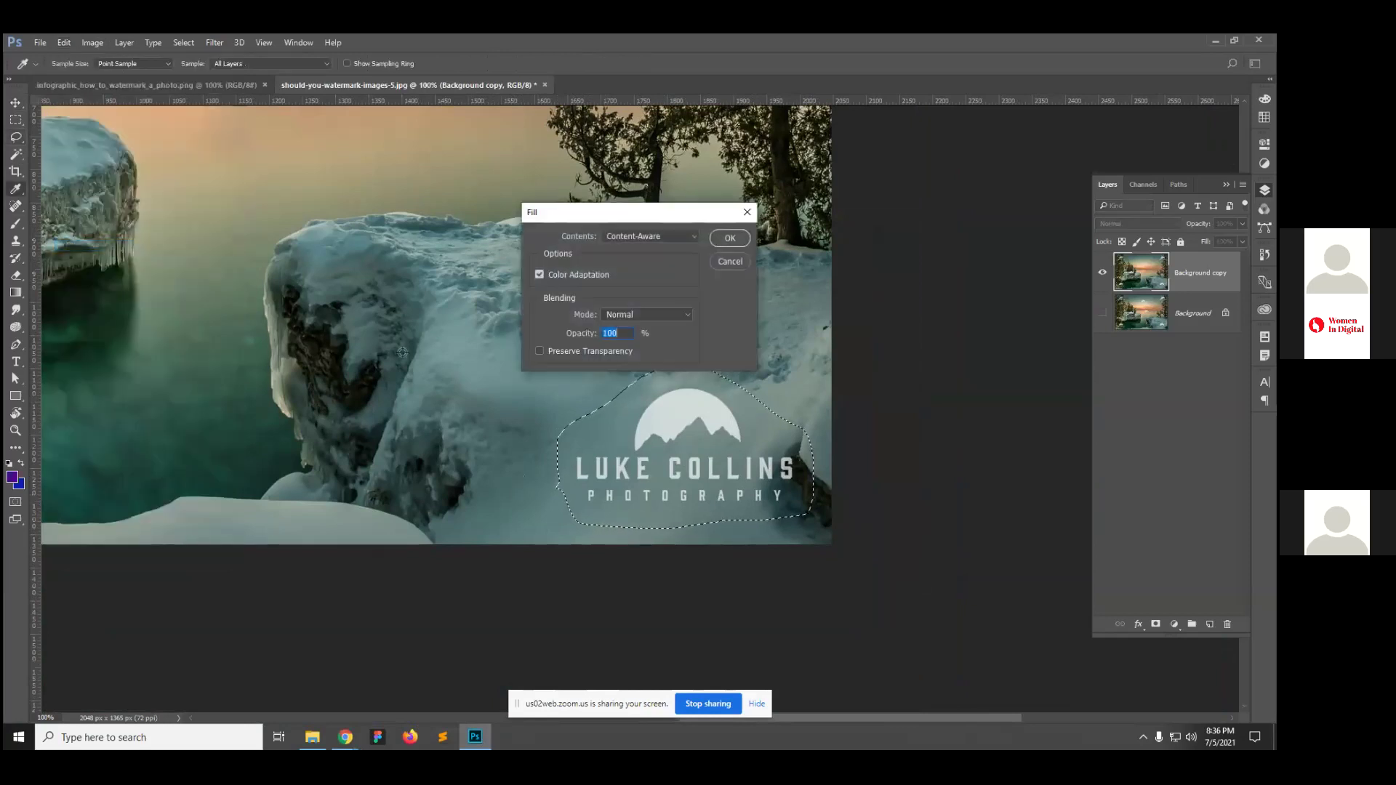
click(728, 240)
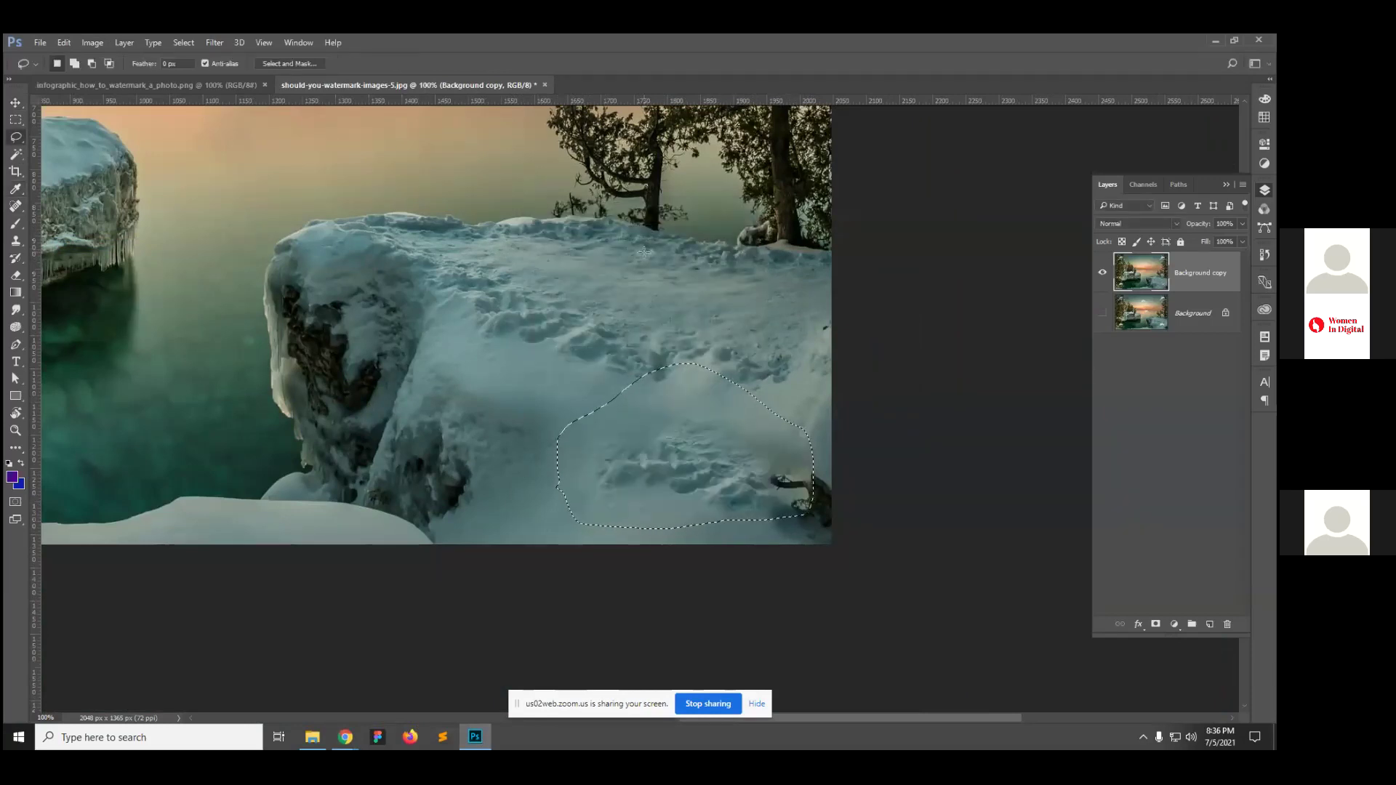
key(ctrl+z)
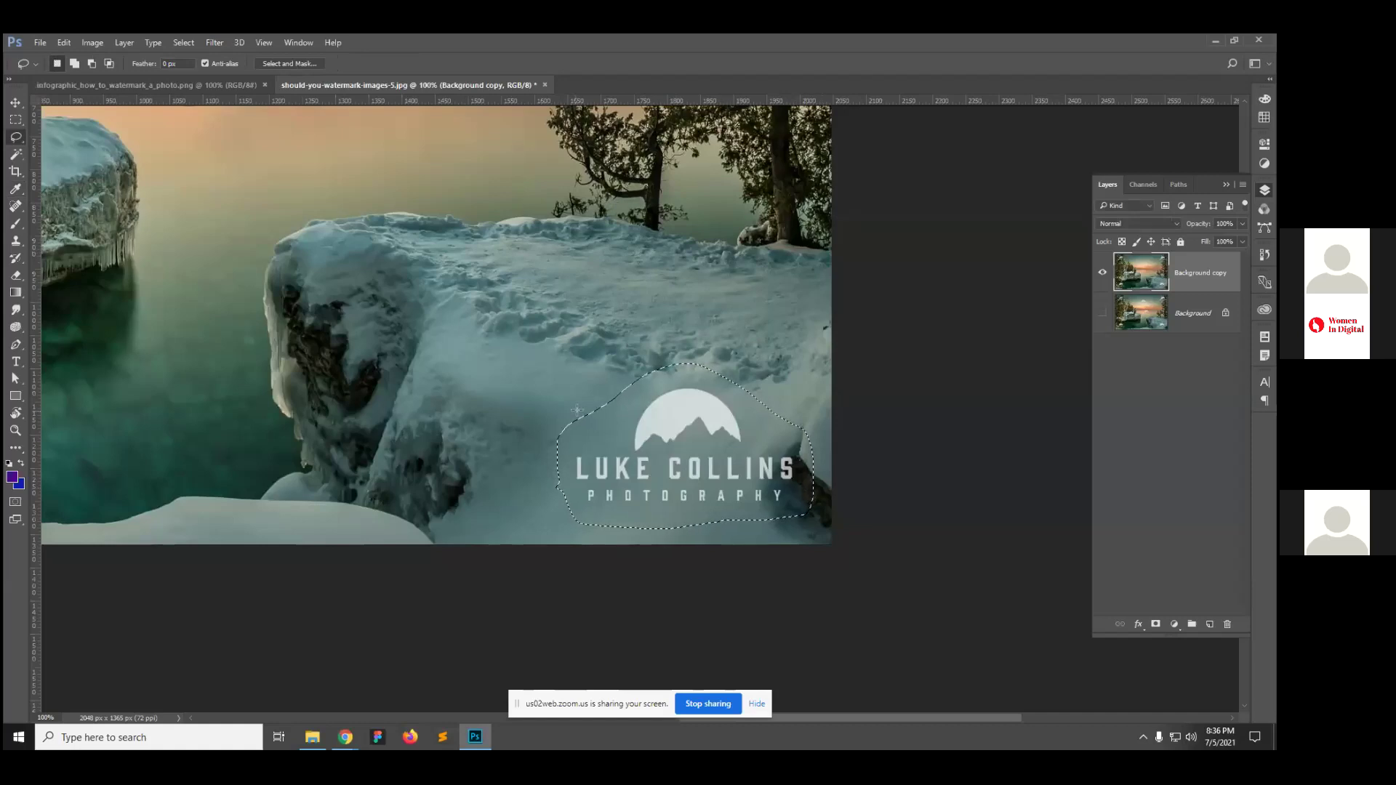
key(ctrl+d)
Step: Redraw a tighter lasso selection around the watermark on the snowy rock, try a Content-Aware fill, and undo the fill
mouse_move(572, 449)
mouse_down()
mouse_move(670, 378)
mouse_move(748, 404)
mouse_move(783, 490)
mouse_move(777, 506)
mouse_move(692, 515)
mouse_move(583, 510)
mouse_move(568, 463)
mouse_up()
click(124, 42)
mouse_move(97, 44)
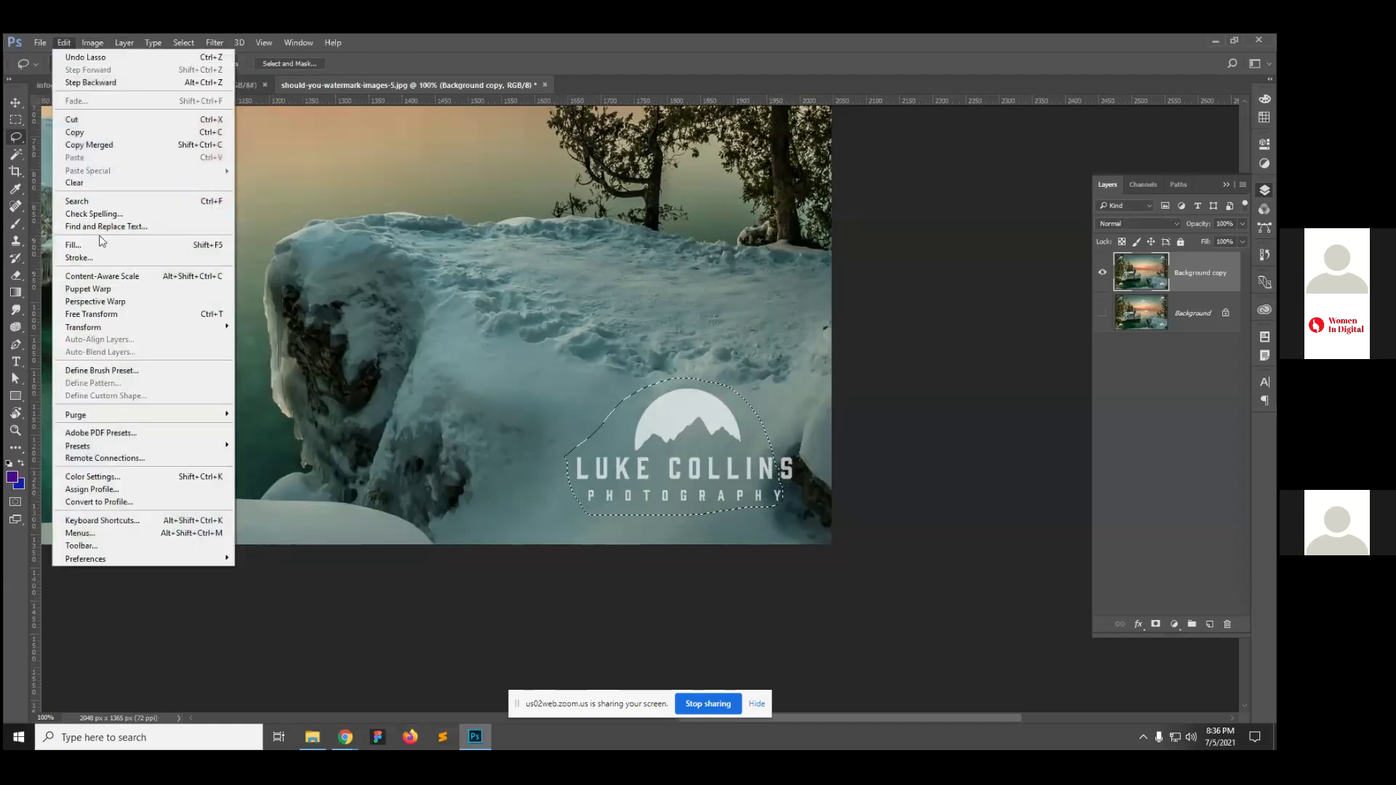
click(101, 249)
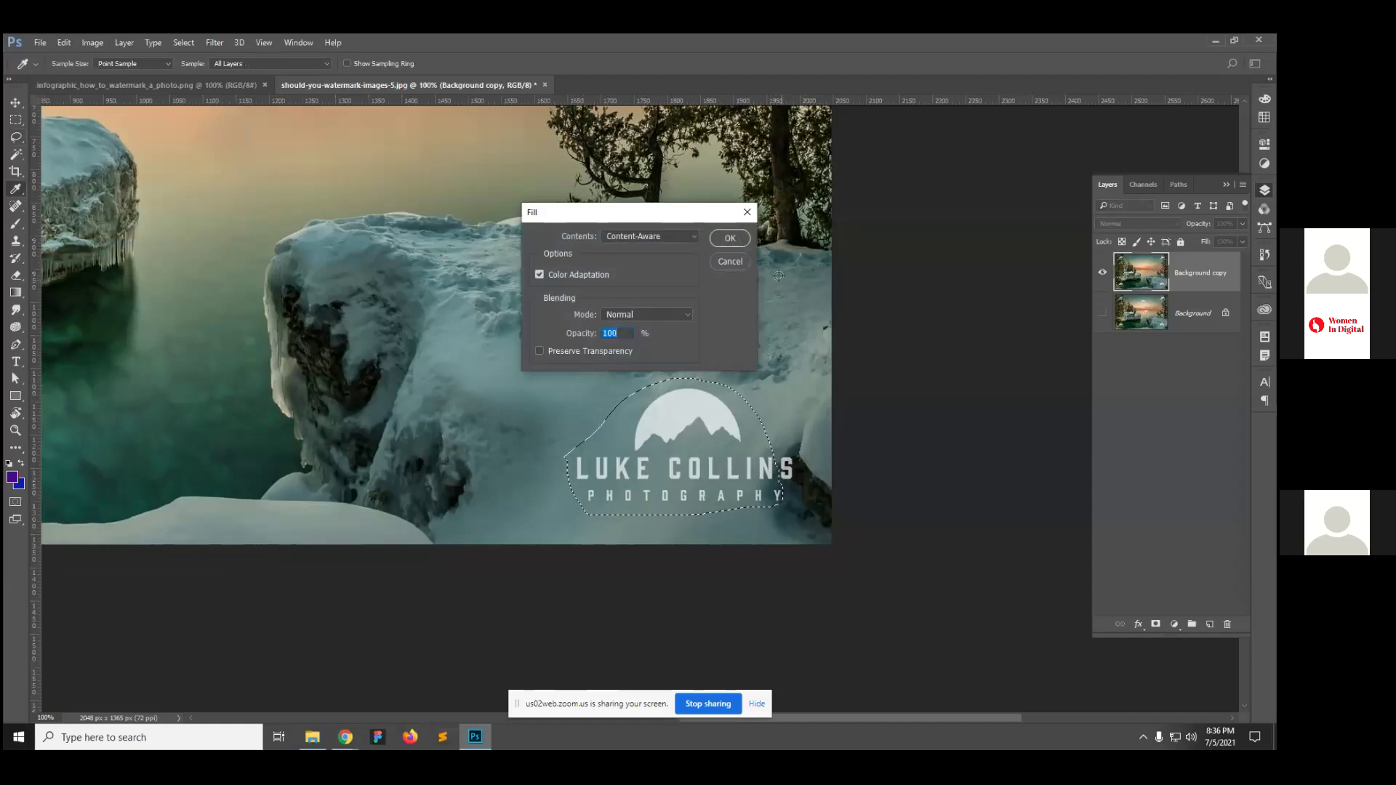
click(725, 240)
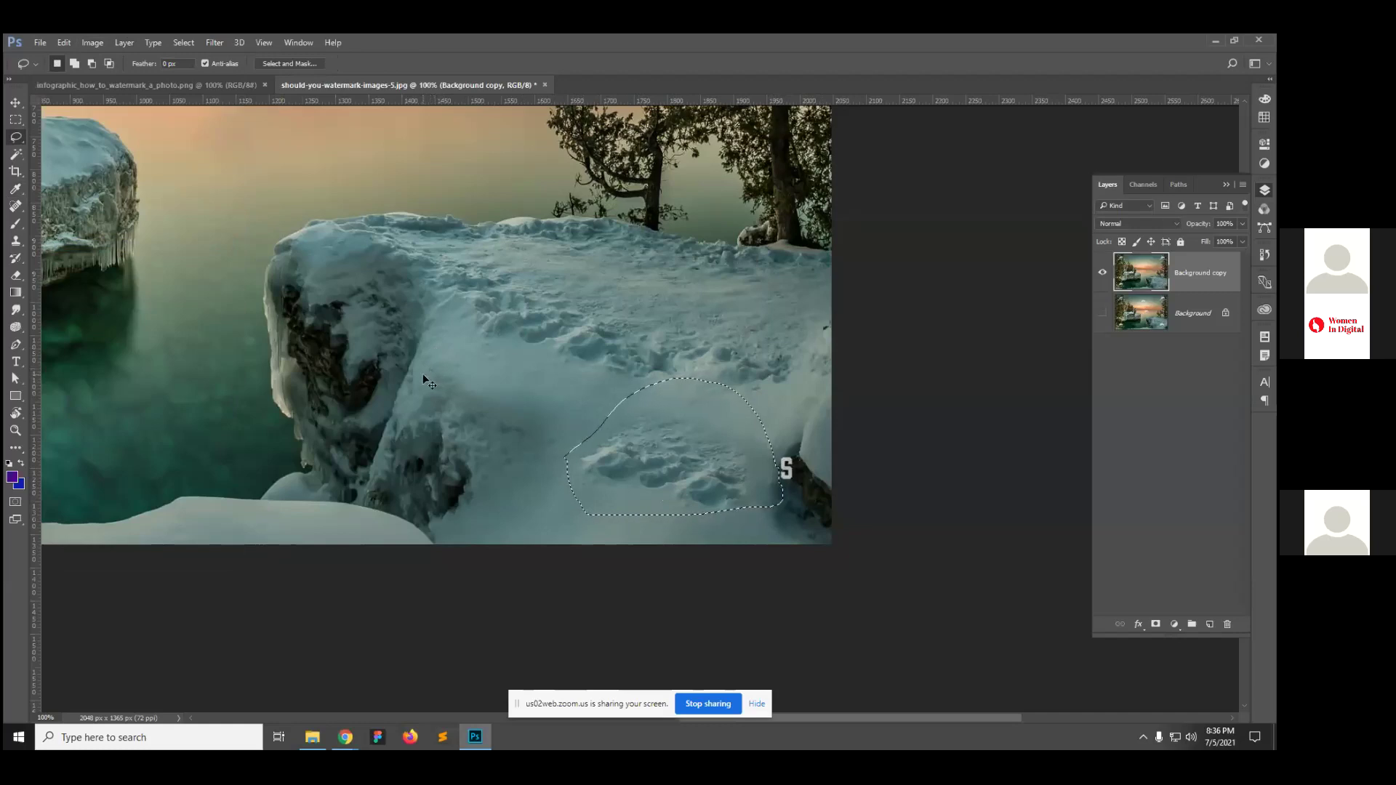
key(ctrl+z)
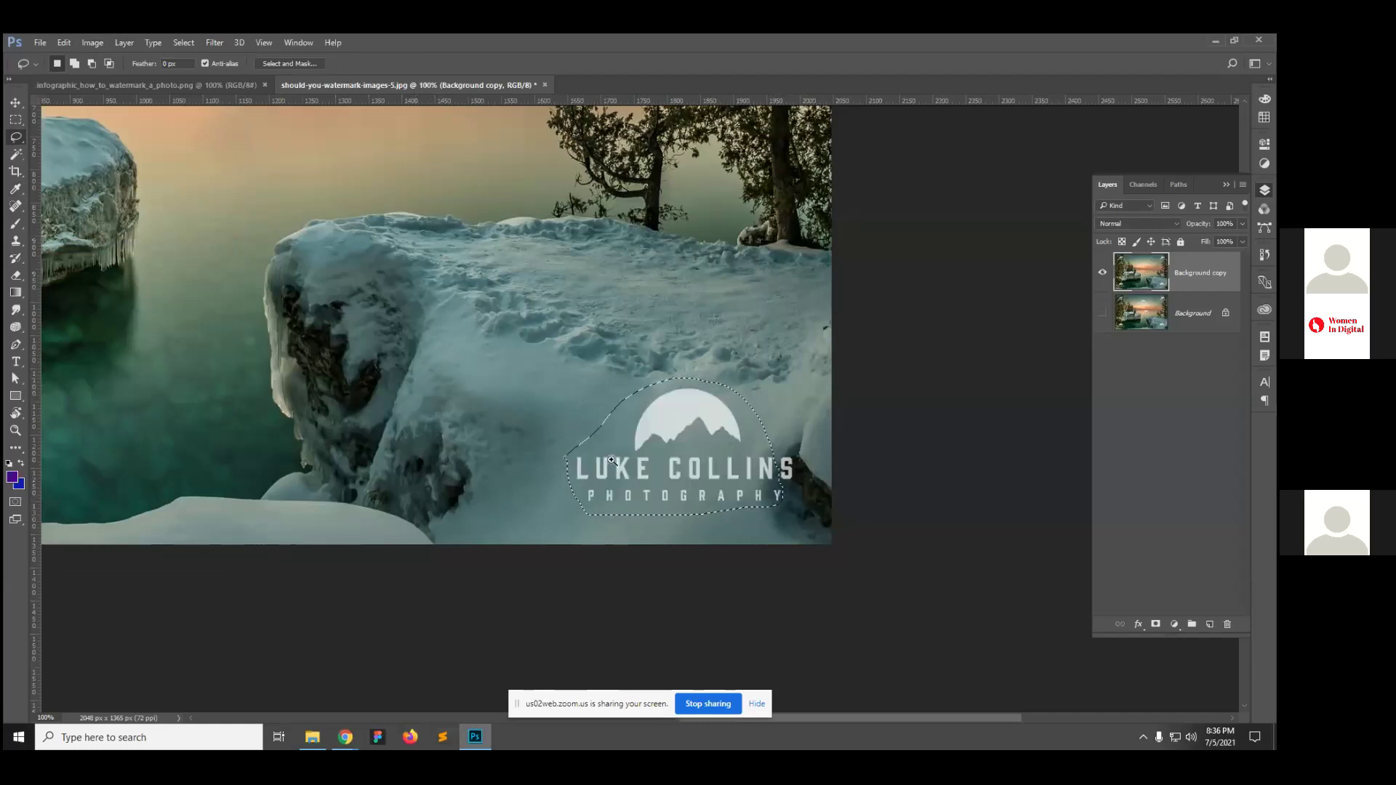
Step: Trim the upper edge of the lasso selection closer to the snow watermark and fill the selection with Content-Aware
key(ctrl+plus)
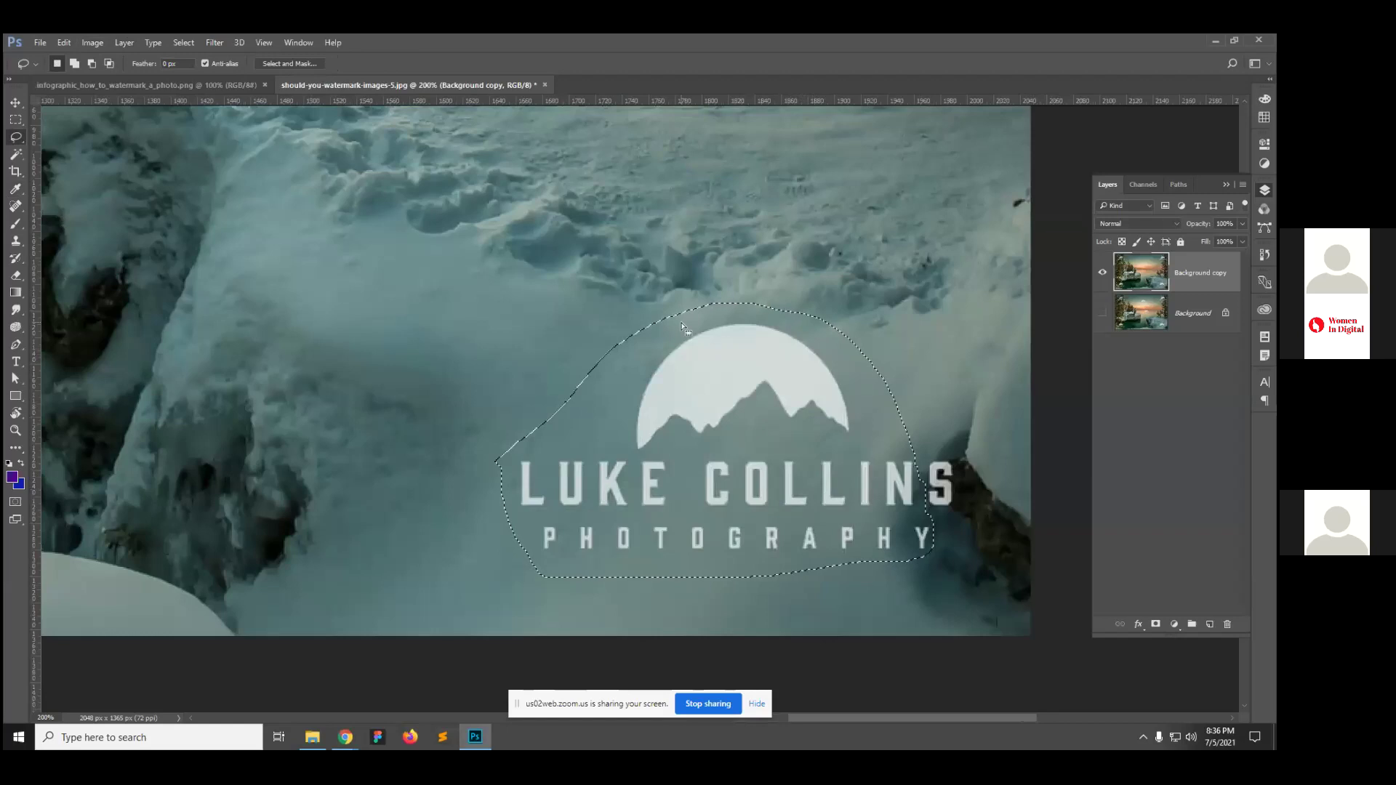
key(alt)
mouse_move(559, 360)
mouse_down()
mouse_move(629, 358)
mouse_move(748, 314)
mouse_move(894, 384)
mouse_up()
mouse_move(874, 273)
mouse_down()
mouse_move(662, 242)
mouse_move(610, 267)
mouse_move(566, 360)
mouse_up()
click(92, 42)
click(92, 42)
click(64, 42)
click(80, 245)
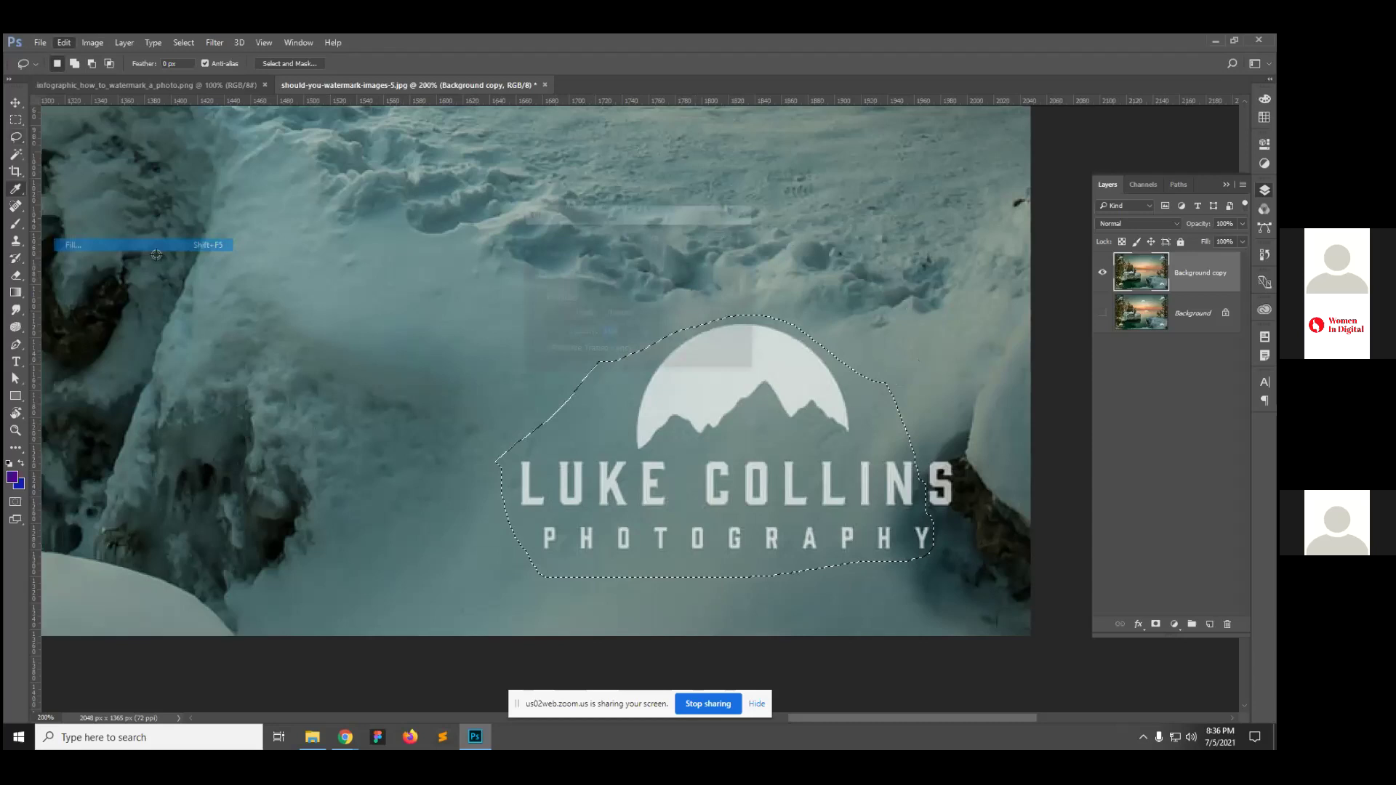
click(727, 238)
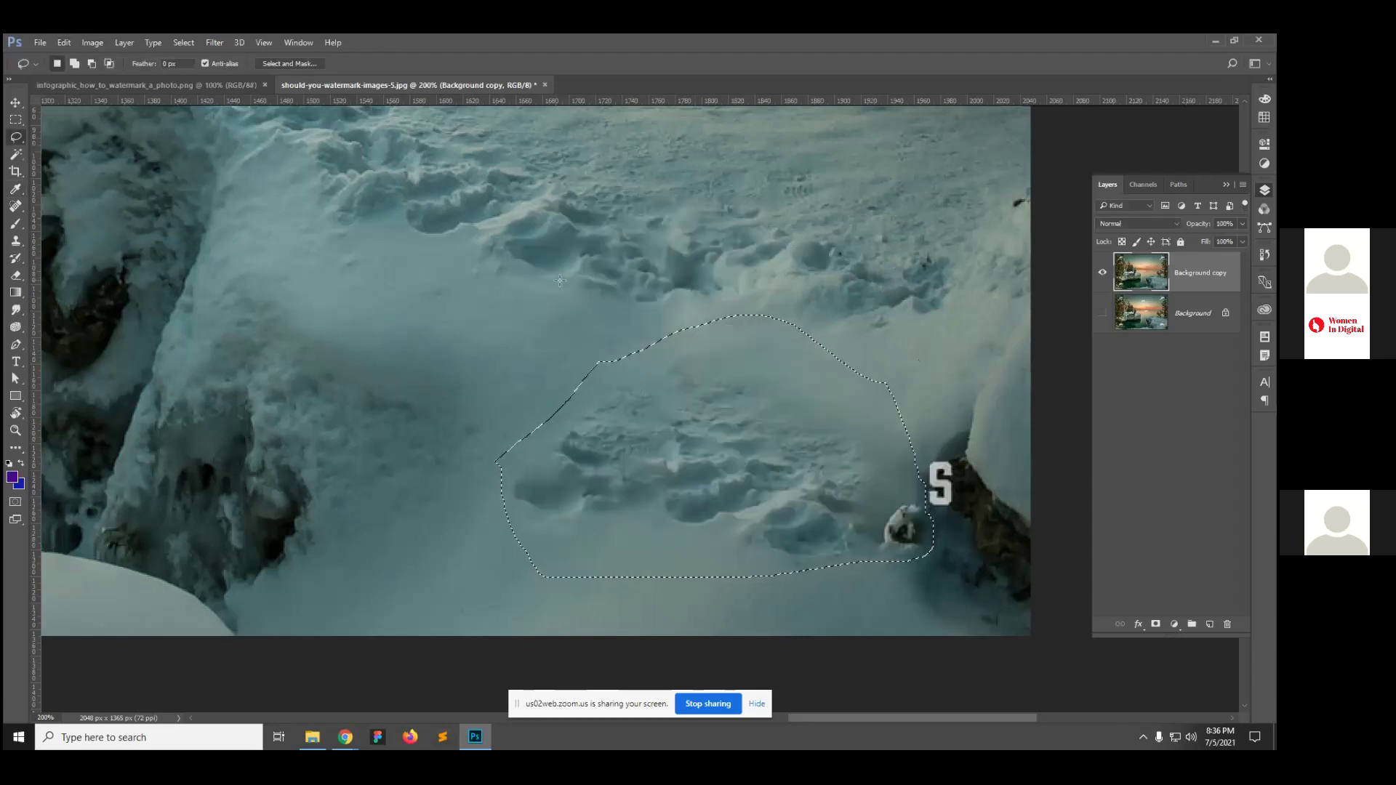
Step: Undo the last Content-Aware fill on the snowy rock and replace the watermark's first word with clean snow using the Patch tool
key(ctrl+z)
key(ctrl+z)
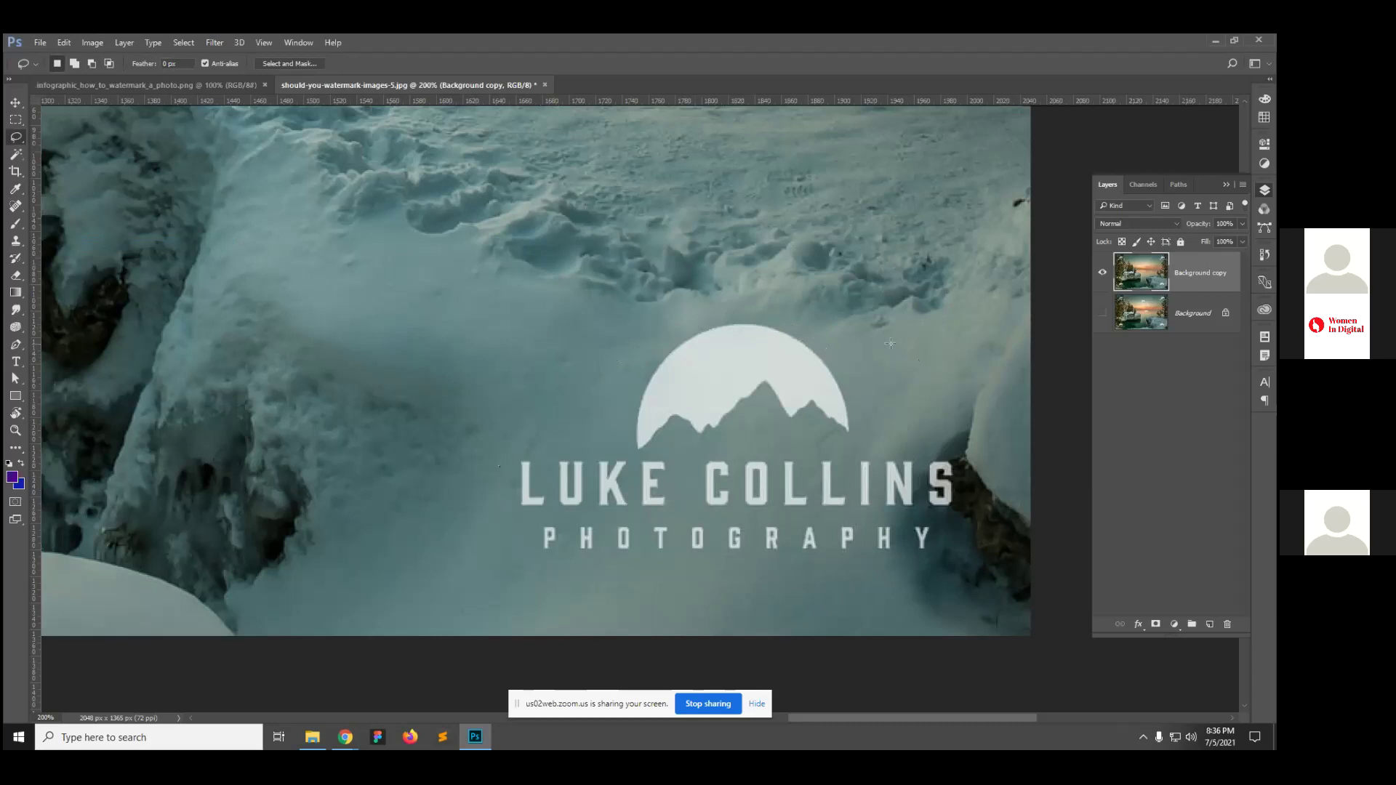
click(18, 207)
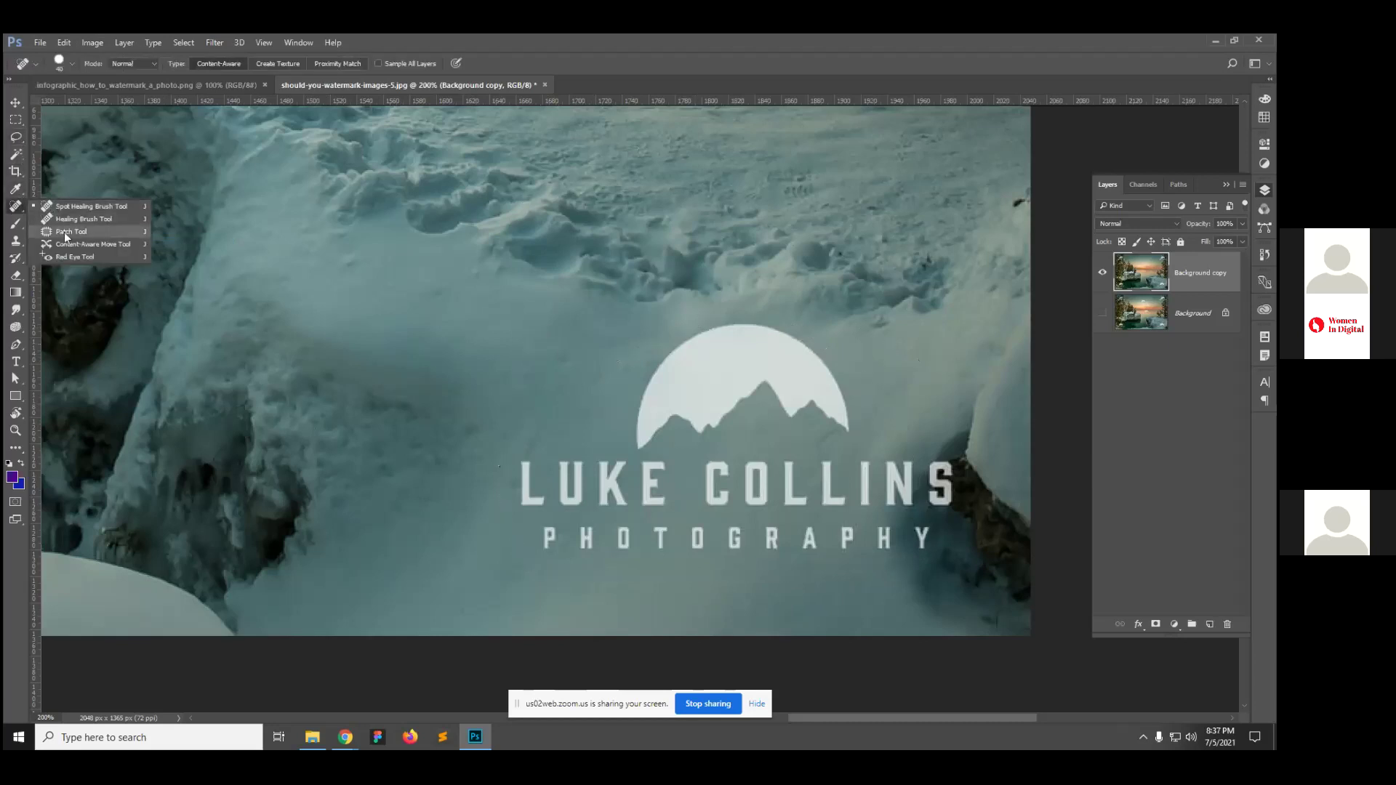
click(69, 232)
drag(517, 454, 646, 455)
mouse_move(668, 507)
mouse_down()
mouse_move(554, 517)
mouse_move(512, 492)
mouse_move(522, 408)
mouse_move(500, 358)
mouse_move(482, 376)
mouse_up()
key(ctrl+d)
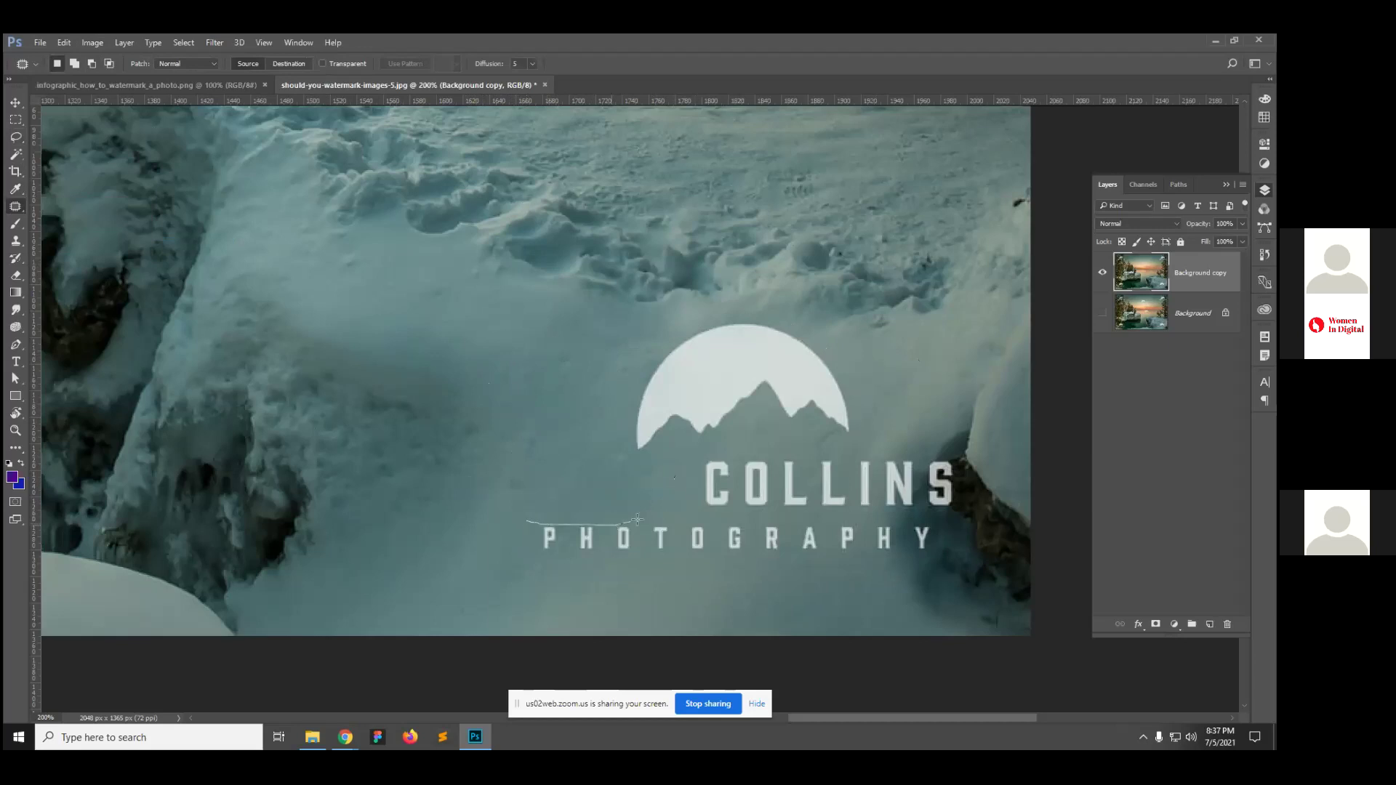
Step: Patch the "PHOTO" letters and the half-round mountain emblem of the snow watermark with clean snow
mouse_move(708, 531)
mouse_down()
mouse_move(655, 566)
mouse_move(530, 556)
mouse_move(526, 522)
mouse_up()
drag(575, 540, 504, 484)
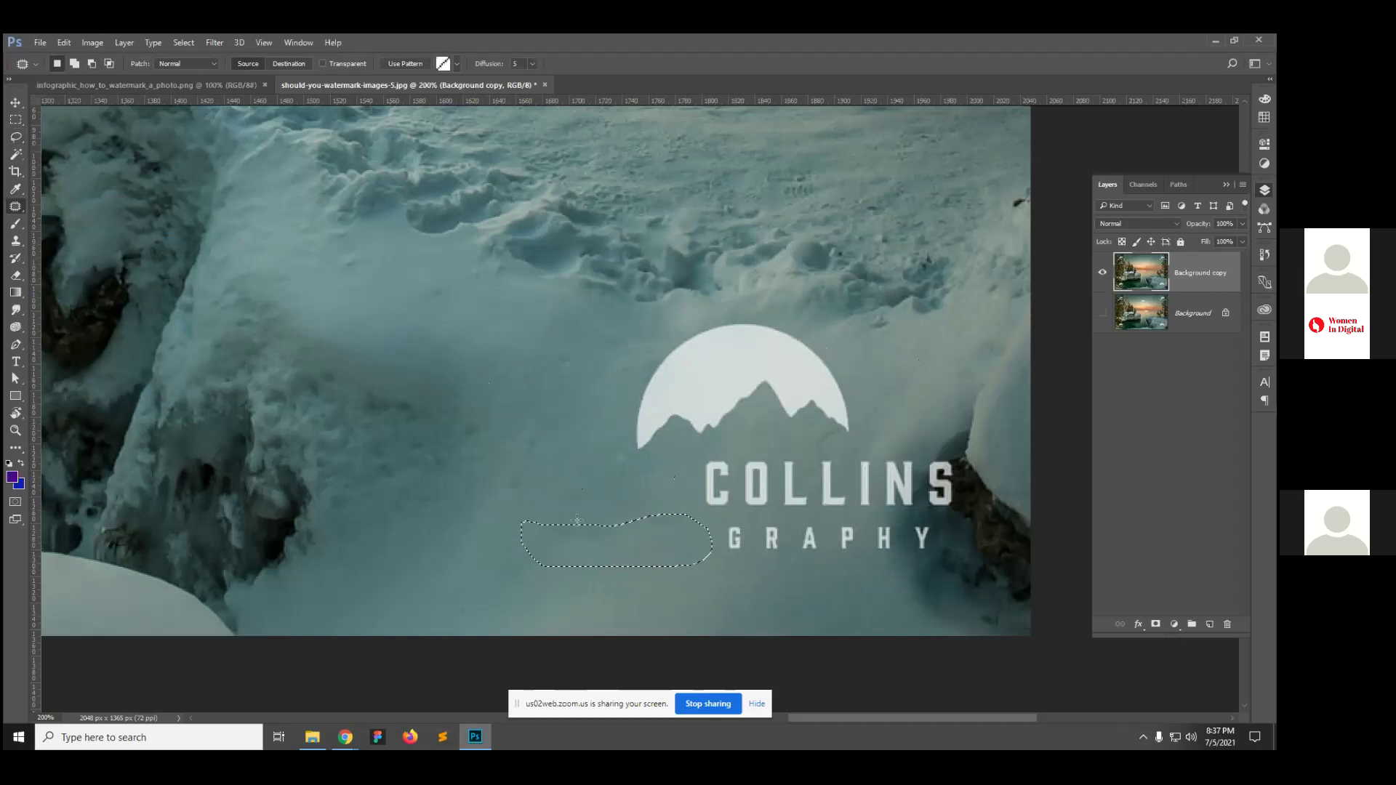
key(ctrl+d)
mouse_move(778, 318)
mouse_down()
mouse_move(854, 366)
mouse_move(863, 440)
mouse_up()
drag(700, 449, 629, 447)
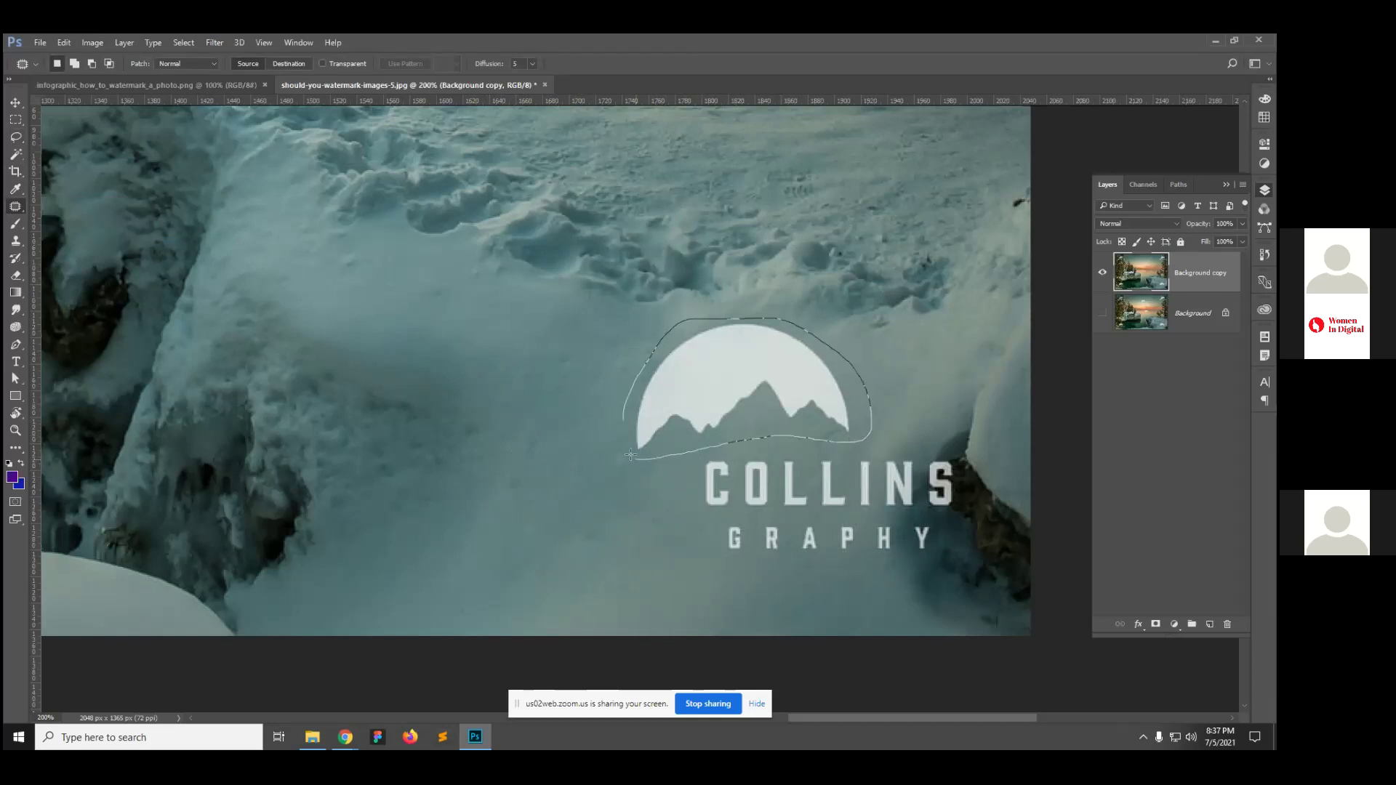
mouse_move(686, 402)
mouse_down()
mouse_move(550, 401)
mouse_move(453, 553)
mouse_move(470, 543)
mouse_up()
key(ctrl+d)
Step: Patch the first five letters of the watermark's second word and the remaining "GRAPHY" letters with clean snow
drag(722, 442, 857, 436)
mouse_move(876, 503)
mouse_down()
mouse_move(720, 517)
mouse_move(698, 454)
mouse_move(700, 486)
mouse_move(526, 484)
mouse_move(519, 496)
mouse_up()
key(ctrl+d)
mouse_move(710, 531)
mouse_down()
mouse_move(778, 511)
mouse_move(859, 513)
mouse_move(764, 565)
mouse_move(621, 474)
mouse_move(672, 503)
mouse_up()
key(ctrl+d)
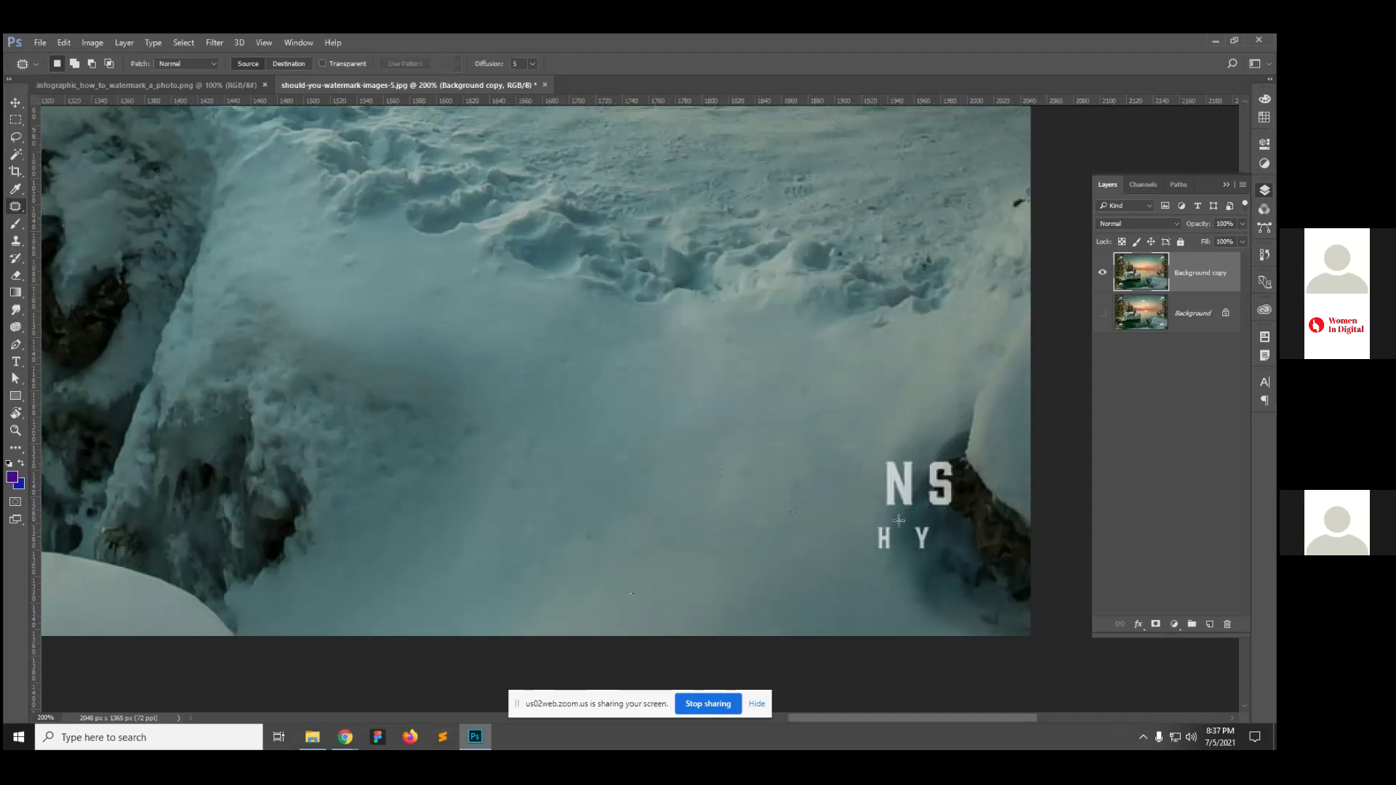
mouse_move(871, 521)
mouse_down()
mouse_move(901, 537)
mouse_move(885, 554)
mouse_move(869, 523)
mouse_up()
drag(877, 592, 878, 591)
key(ctrl+d)
mouse_move(911, 530)
mouse_down()
mouse_move(927, 518)
mouse_move(939, 542)
mouse_move(922, 571)
mouse_move(906, 538)
mouse_move(917, 520)
mouse_move(938, 565)
mouse_move(964, 565)
mouse_up()
key(ctrl+d)
Step: Patch out the two remaining letters "N" and "S" beside the dark rock at the photo's edge, and clear the selection
right_click(21, 211)
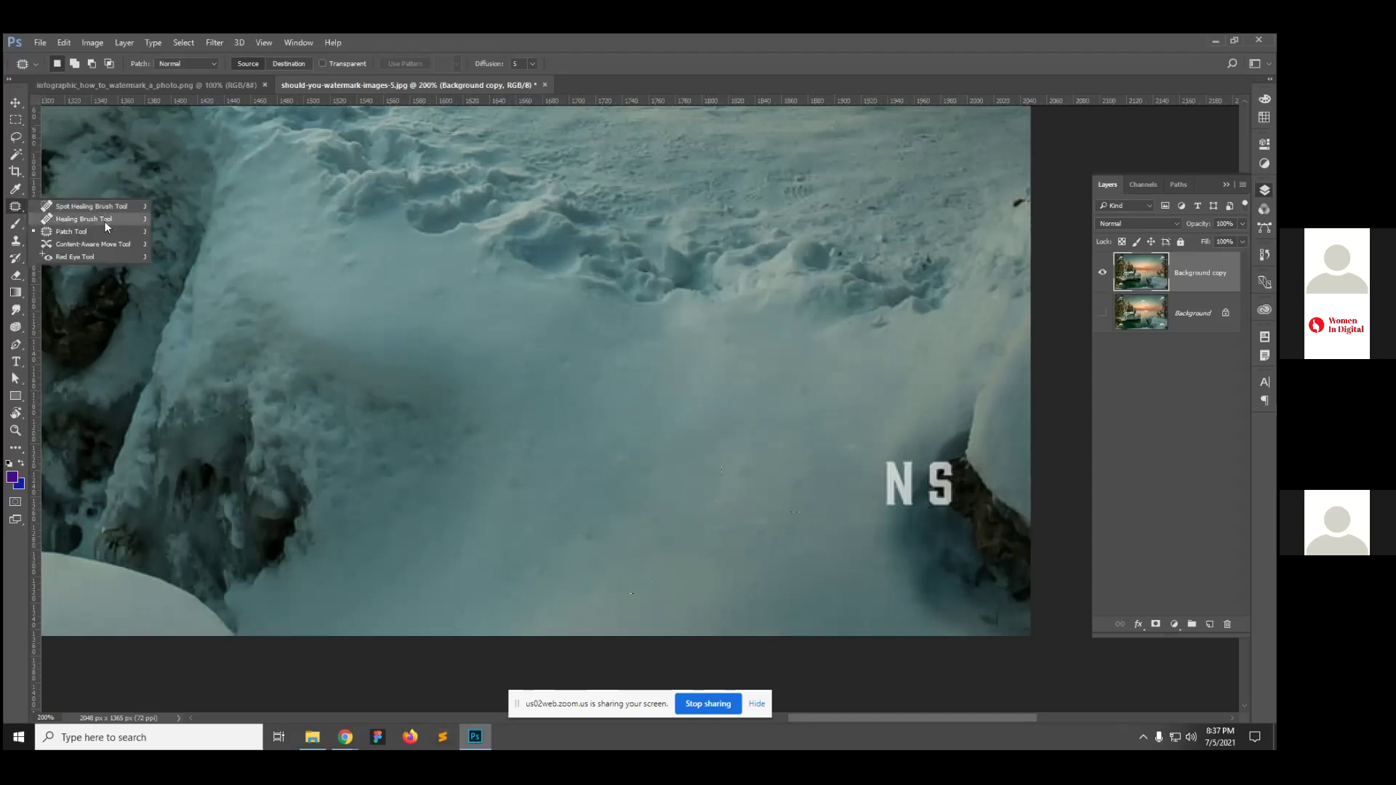
click(77, 233)
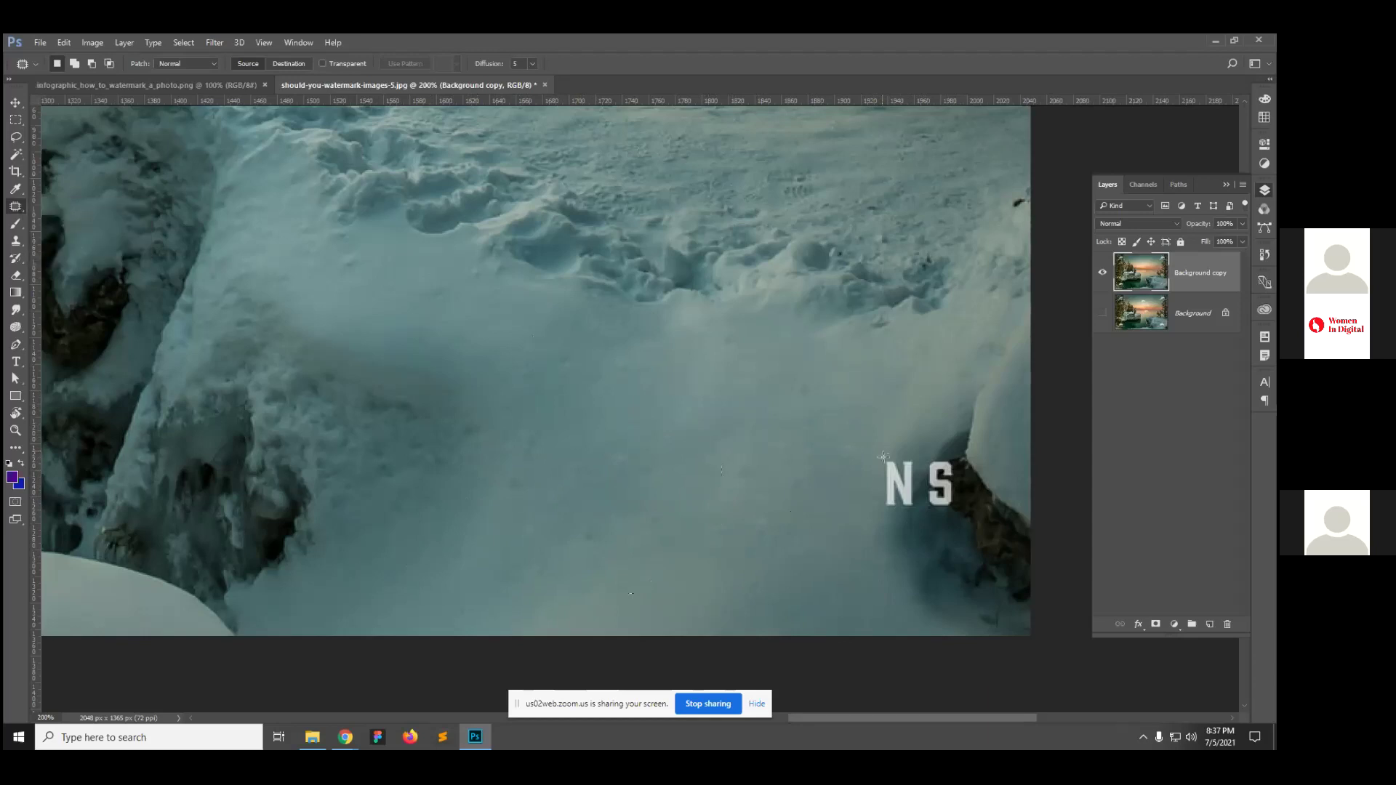
mouse_move(897, 452)
mouse_down()
mouse_move(917, 469)
mouse_move(919, 512)
mouse_move(884, 502)
mouse_move(888, 456)
mouse_up()
drag(920, 505, 906, 554)
key(ctrl+d)
mouse_move(926, 464)
mouse_down()
mouse_move(959, 463)
mouse_move(961, 502)
mouse_move(927, 518)
mouse_move(925, 464)
mouse_move(938, 538)
mouse_move(927, 559)
mouse_up()
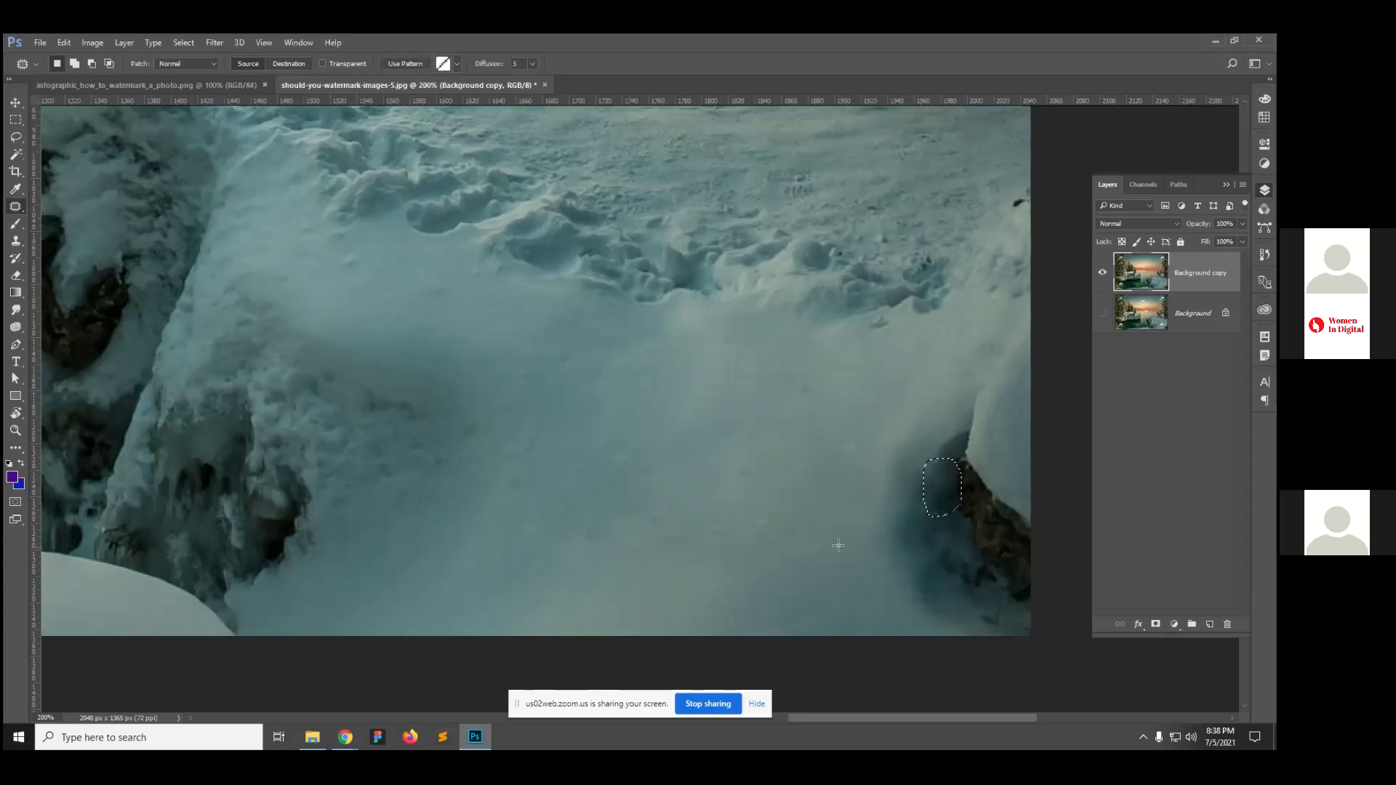
key(ctrl+d)
Step: Rebuild the dark rock's blurred left edge with a small Clone Stamp brush, sampling the nearby rock texture
scroll(950, 502, up, 2)
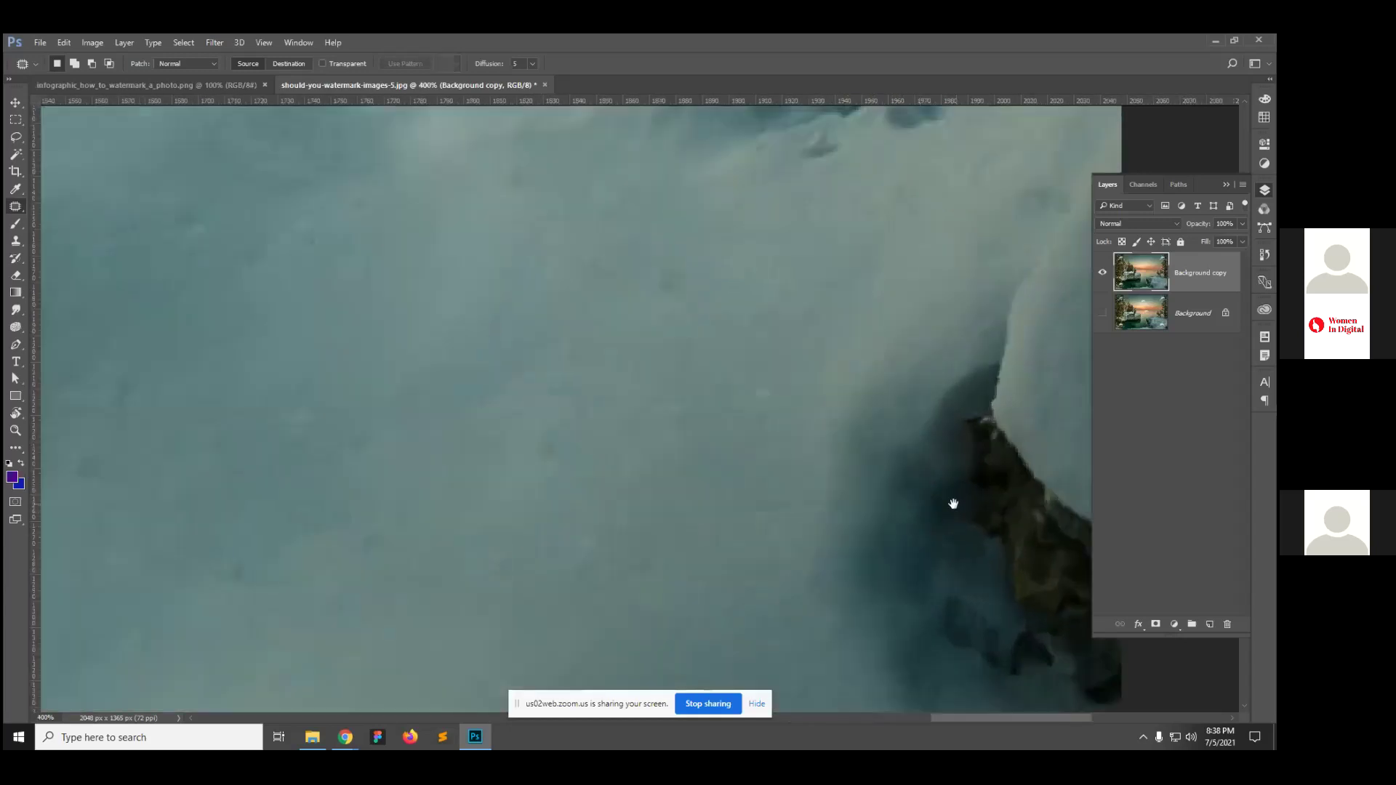
drag(953, 504, 798, 458)
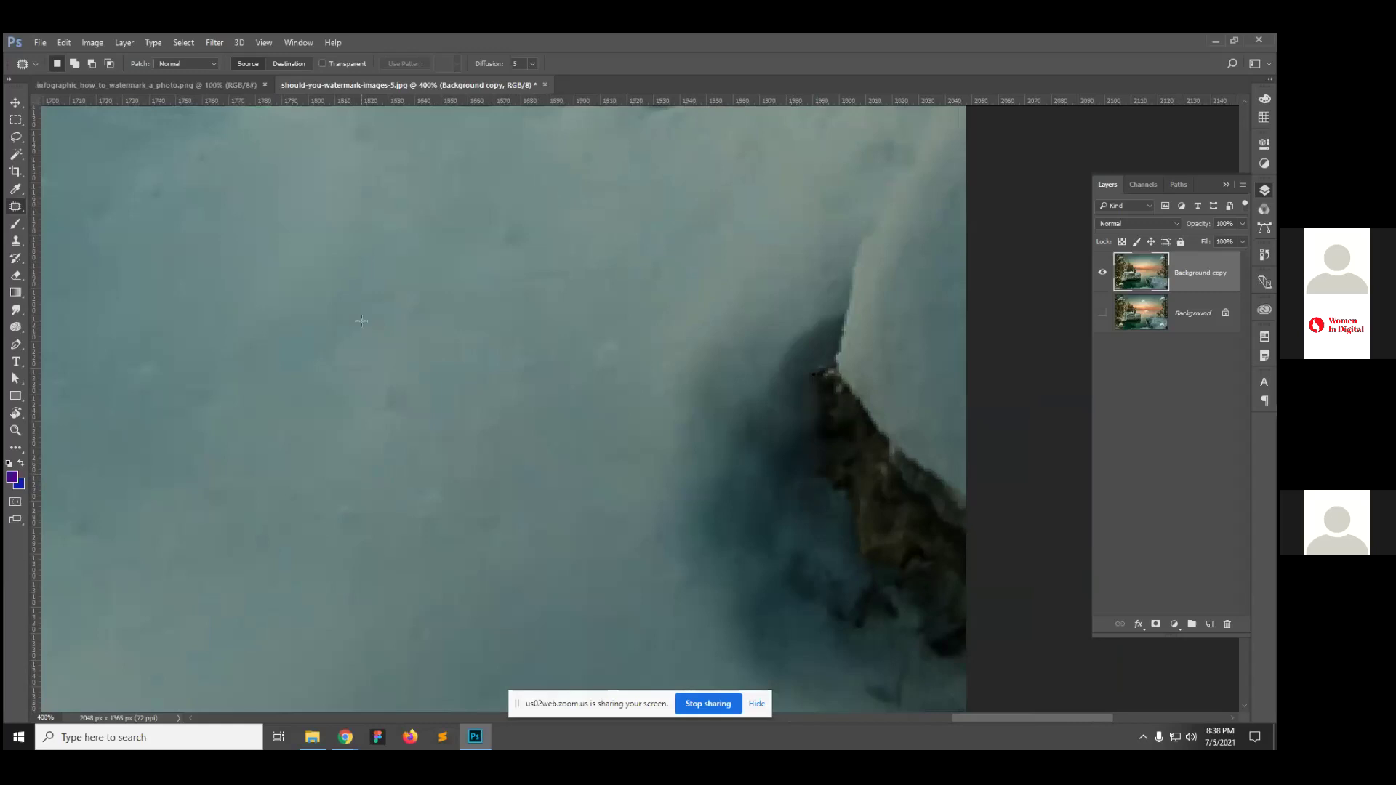
click(16, 241)
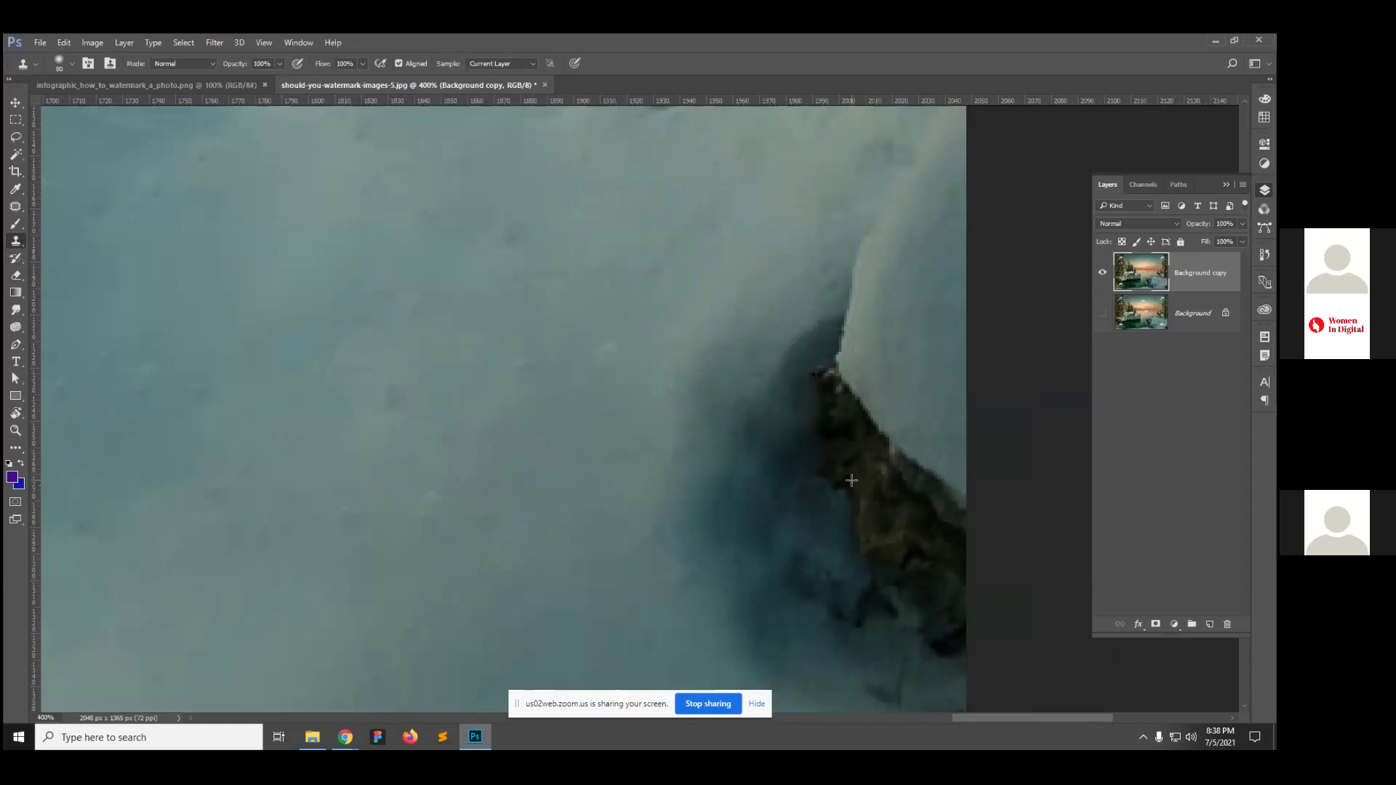
key(bracketleft)
key(bracketleft)
key(bracketleft)
key(bracketleft)
key(bracketleft)
key(bracketleft)
key(bracketleft)
drag(816, 412, 828, 465)
alt+click(878, 520)
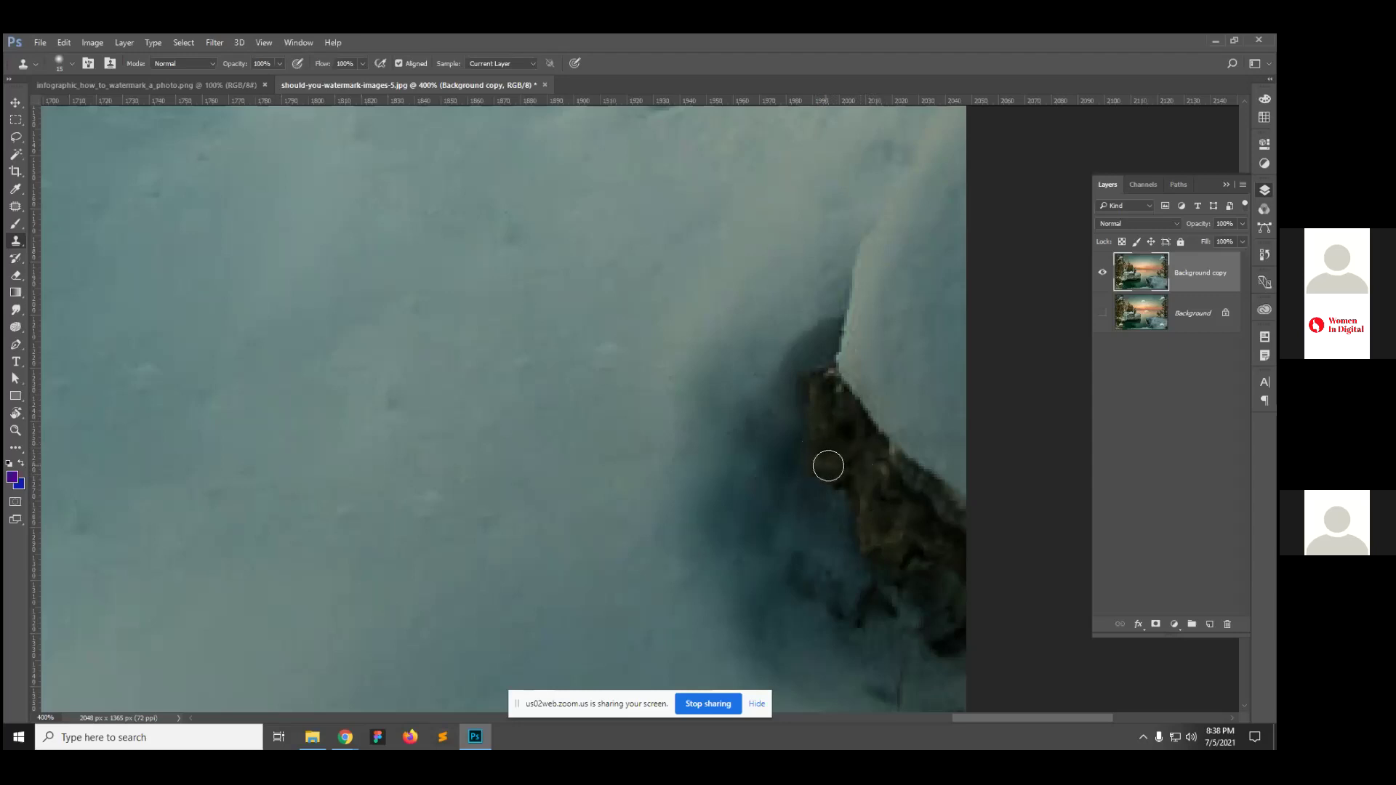
Step: Sample the clean snow beside the dark rock's shadow with the Clone Stamp and set its opacity to 50%
scroll(825, 427, down, 1)
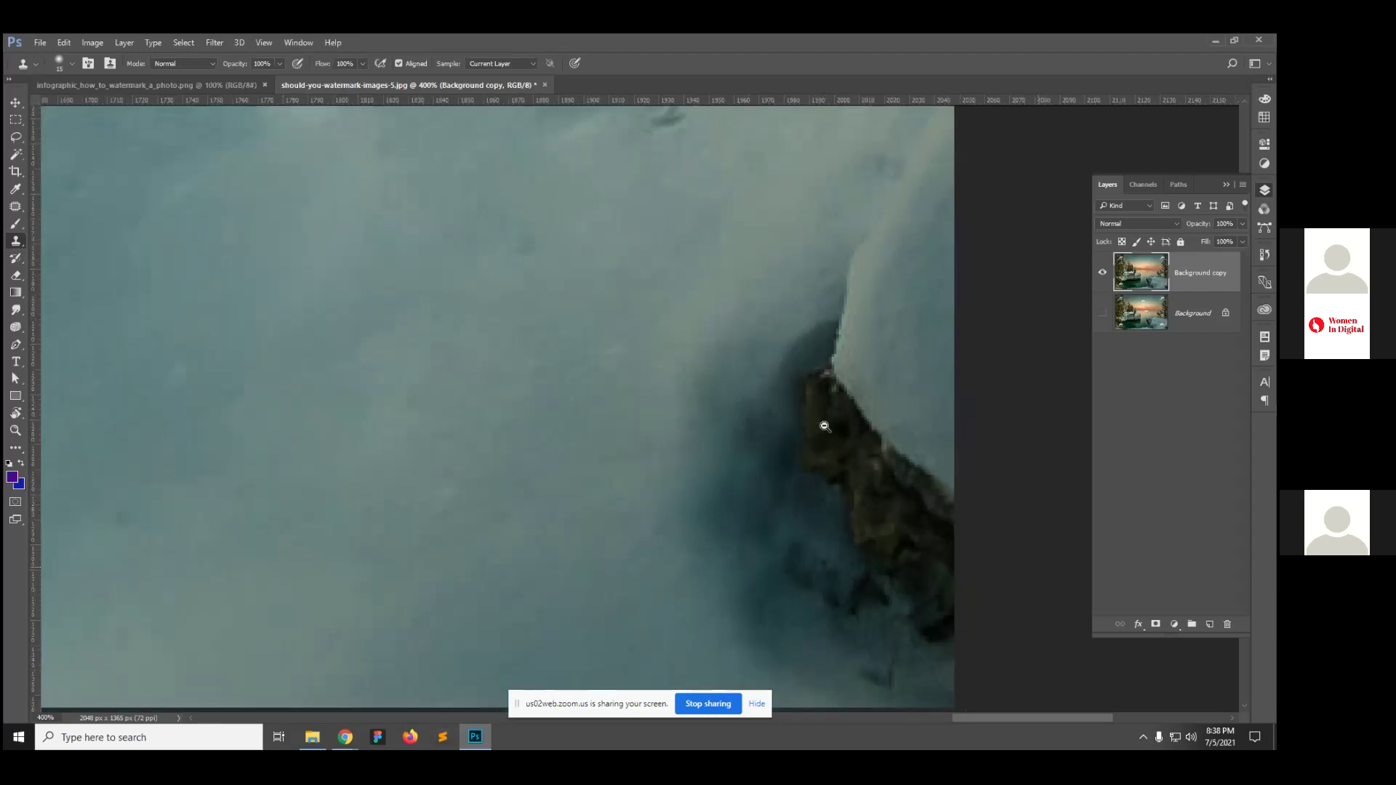
scroll(824, 427, down, 4)
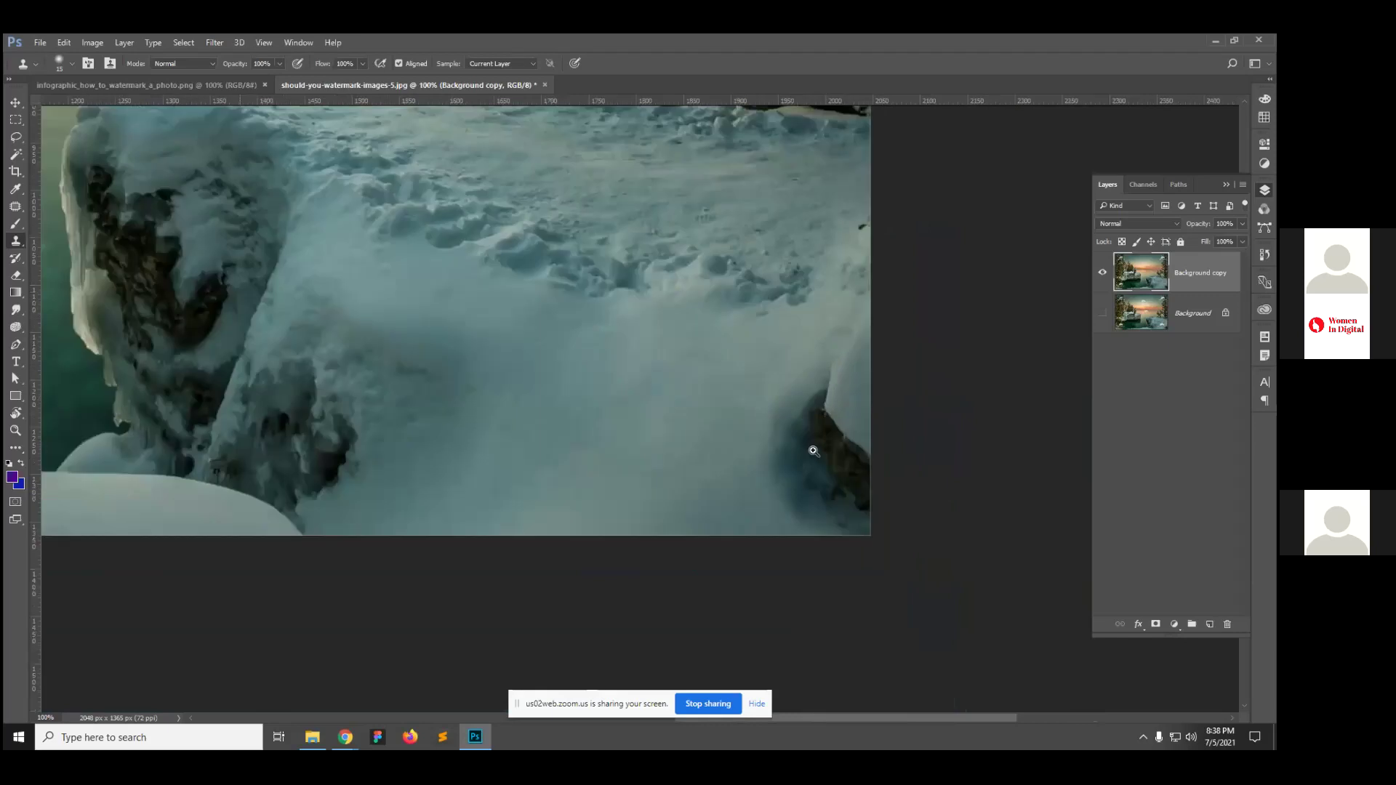
scroll(813, 451, up, 2)
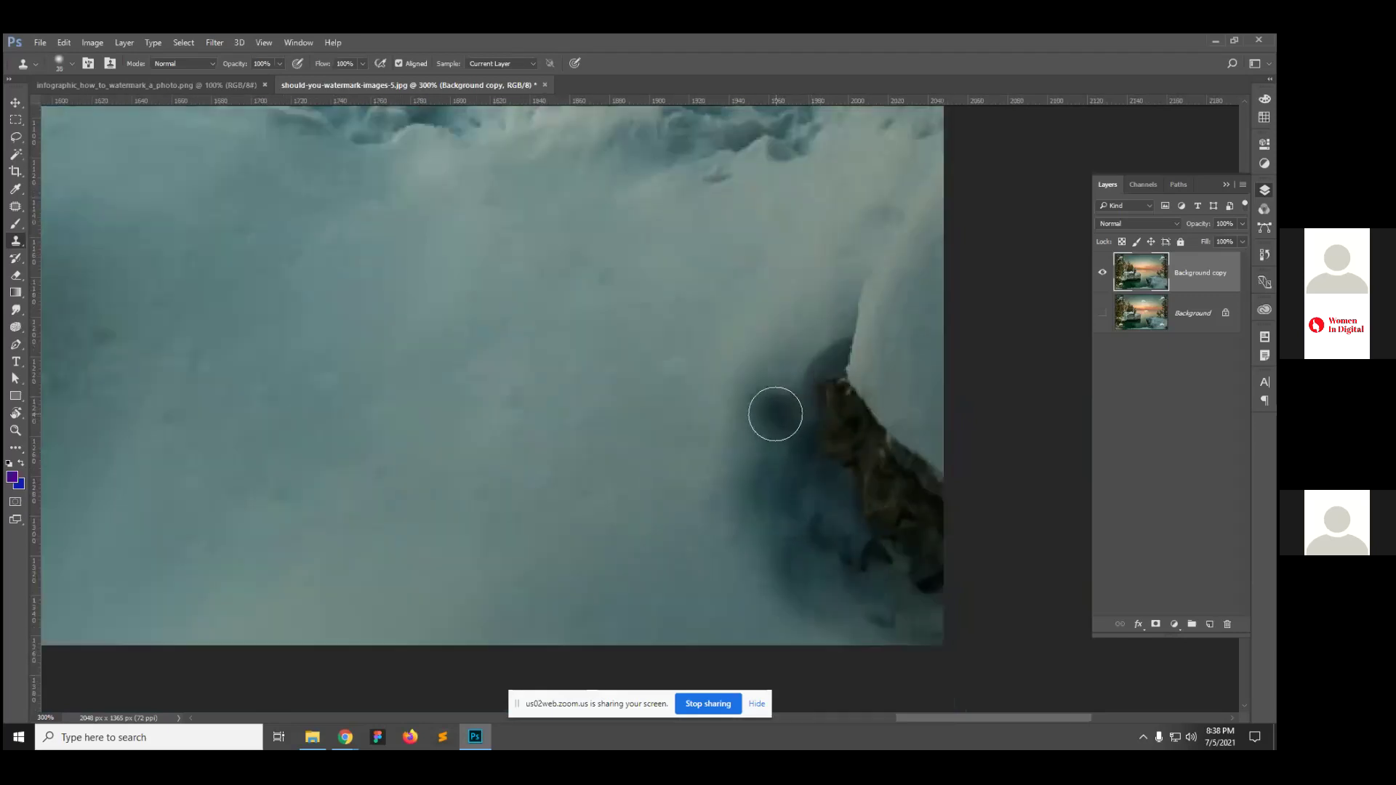
alt+click(722, 332)
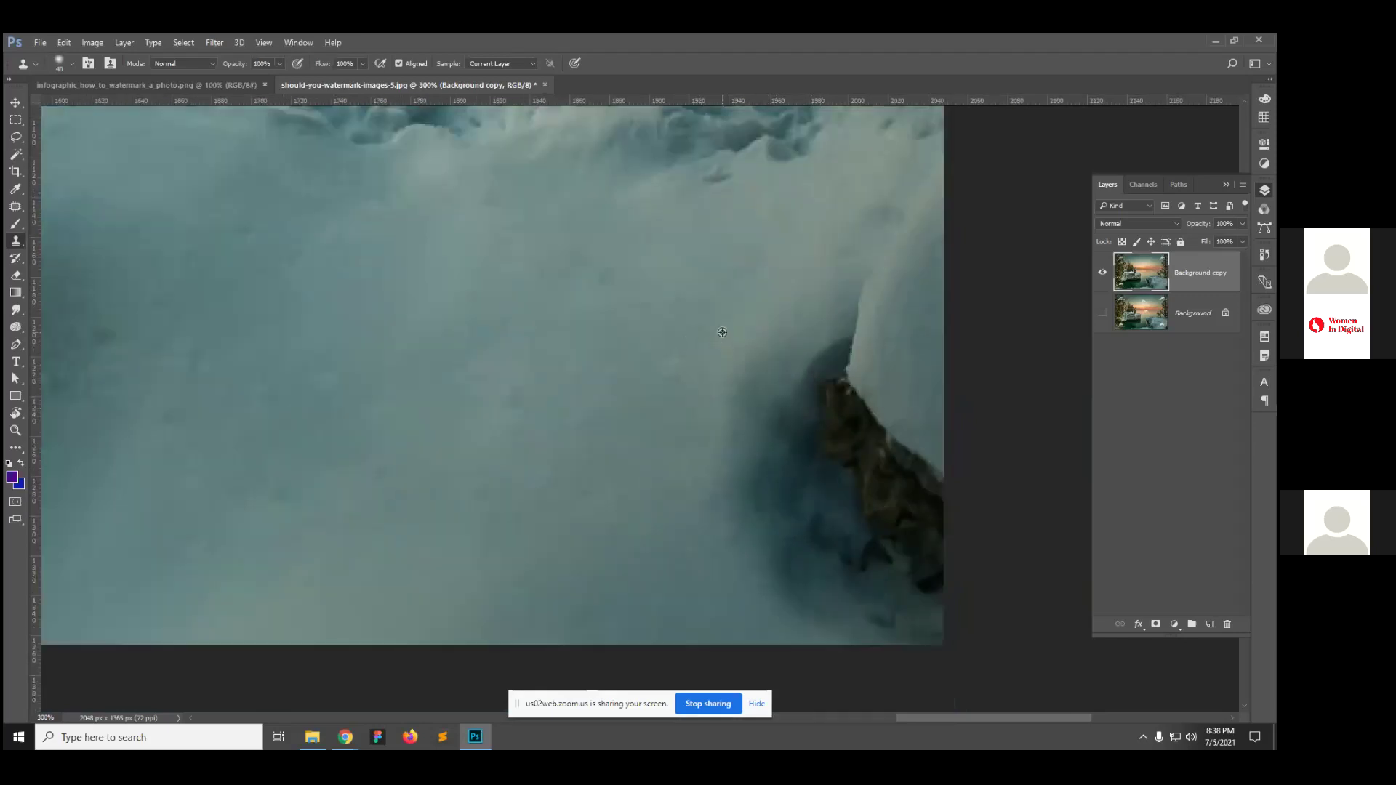
key(5)
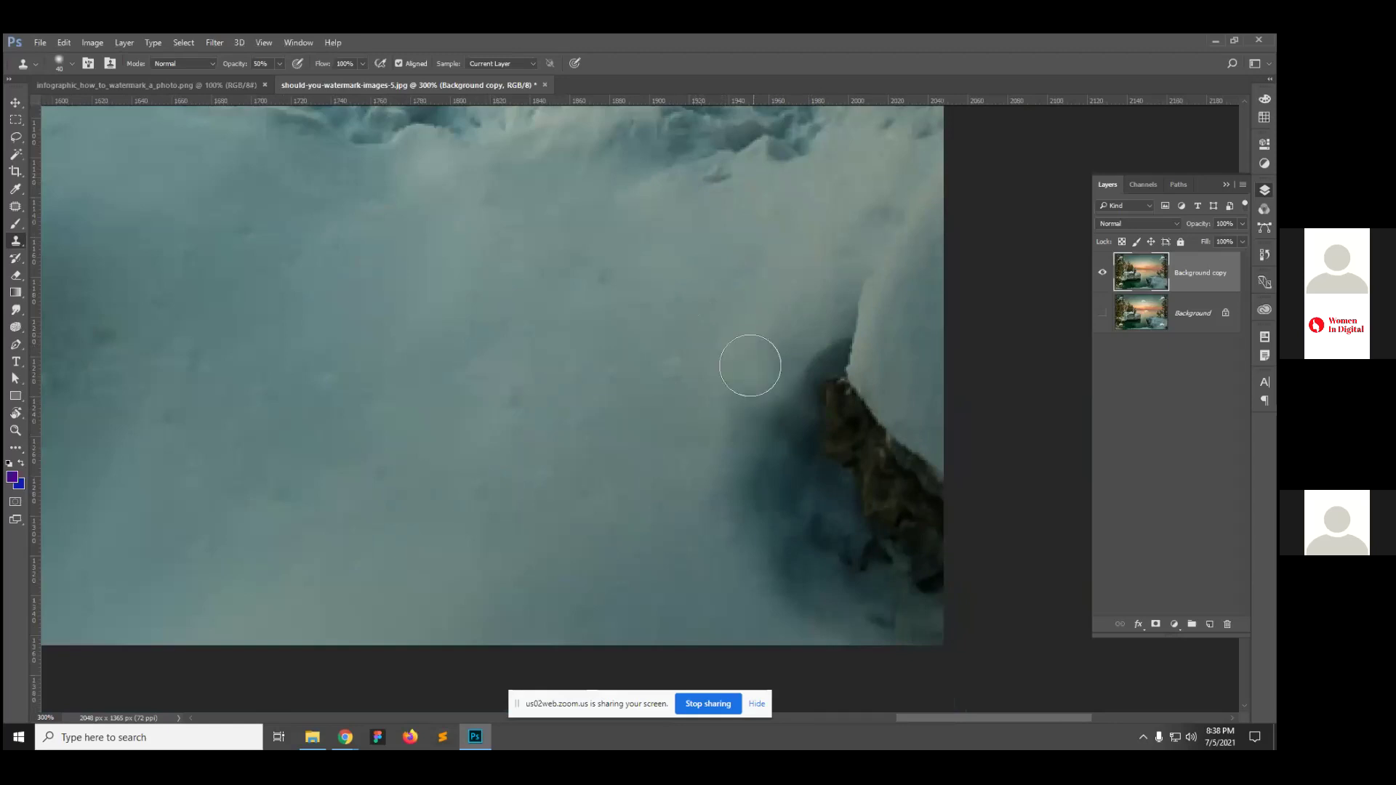
Step: Inspect the retouched snowy rock and central water, and the watermarks elsewhere in the photo
scroll(654, 396, down, 2)
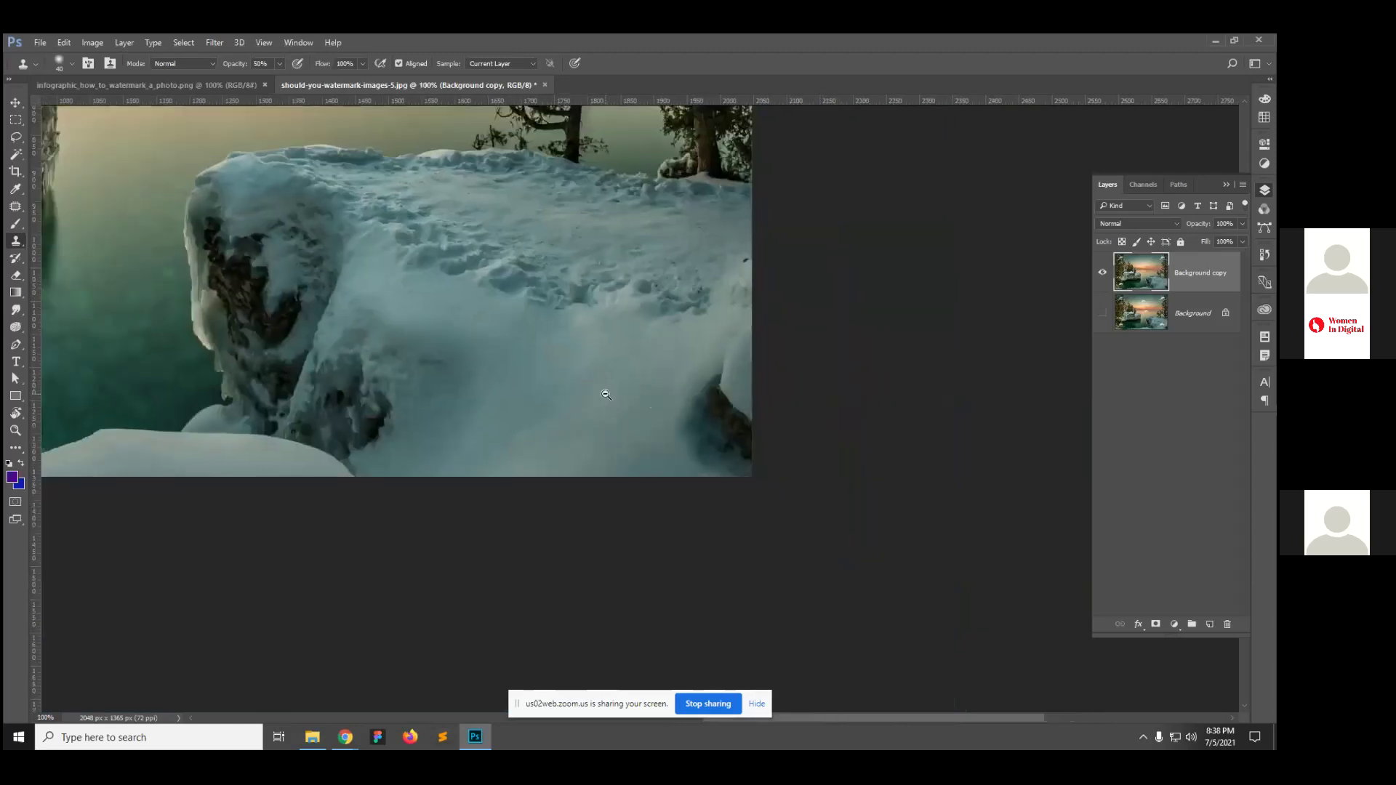
scroll(607, 395, down, 1)
key(v)
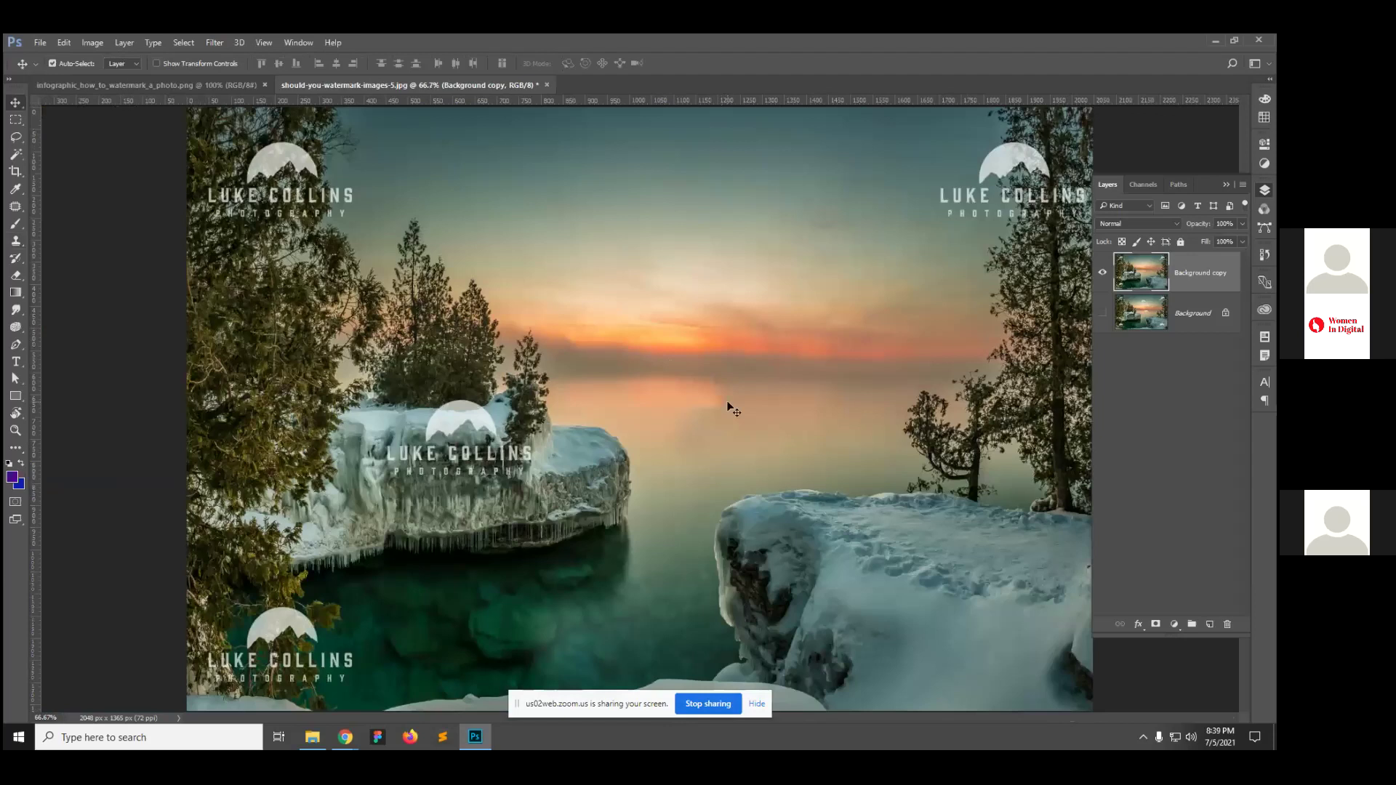
key(ctrl+space)
drag(1036, 664, 620, 458)
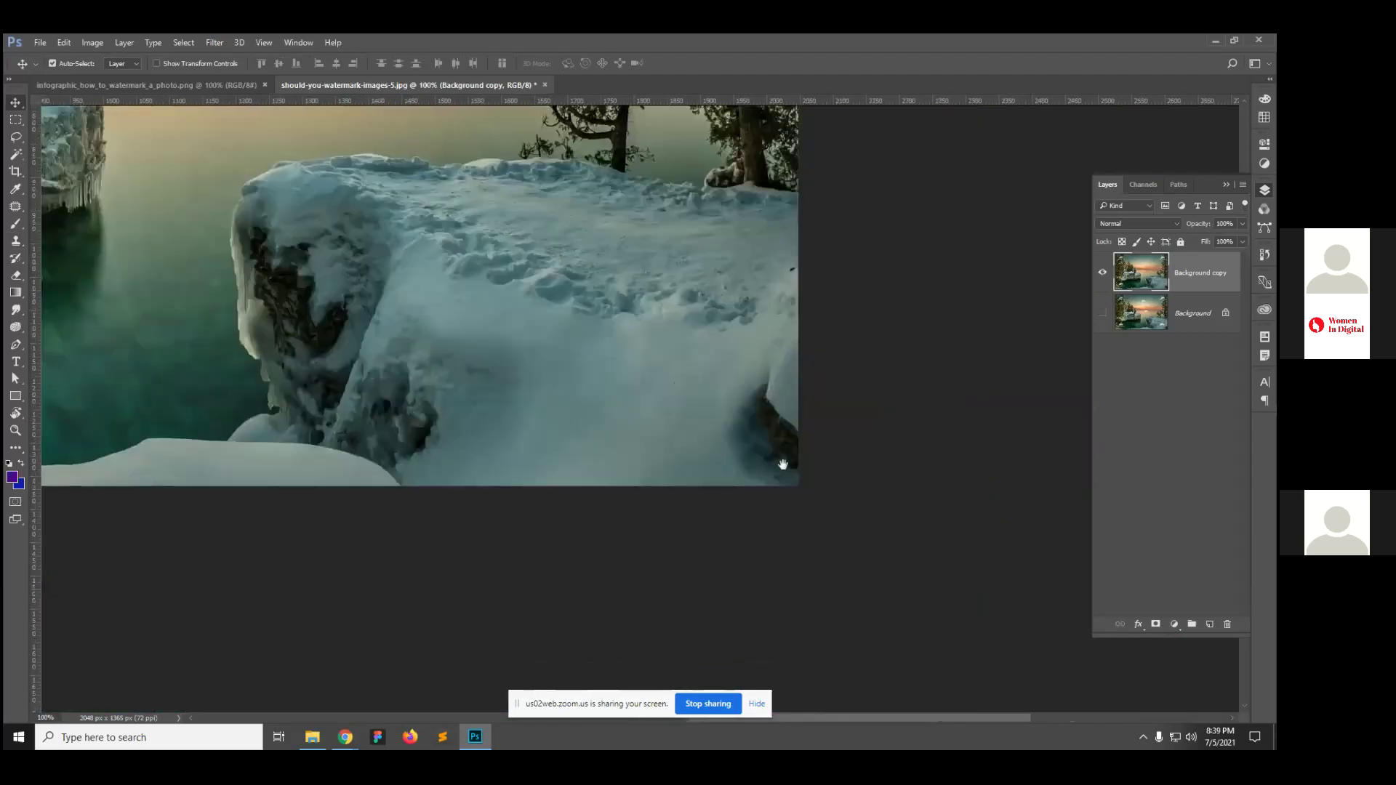
drag(793, 405, 778, 577)
drag(738, 189, 908, 435)
drag(593, 389, 751, 293)
drag(644, 478, 716, 251)
drag(747, 323, 591, 553)
drag(730, 269, 669, 368)
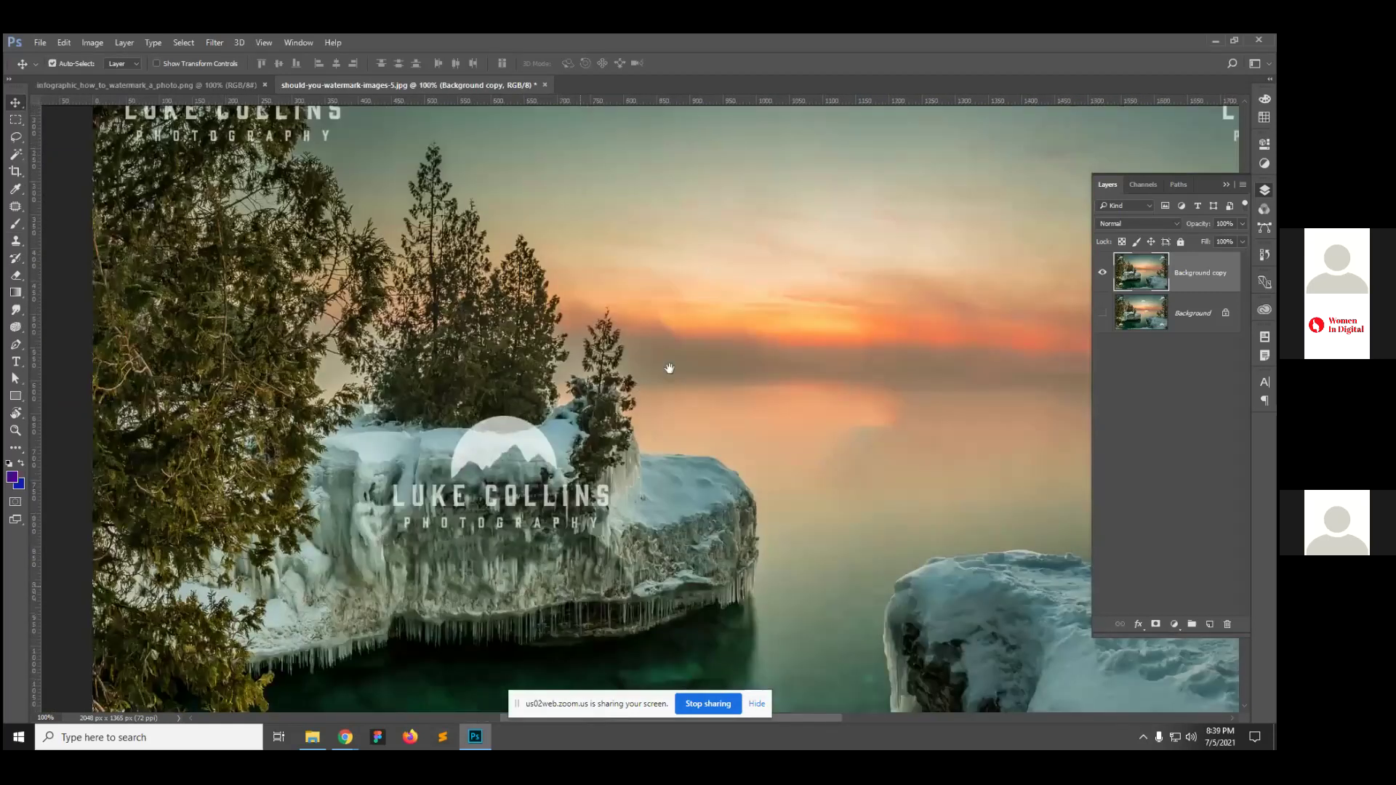
alt+click(672, 385)
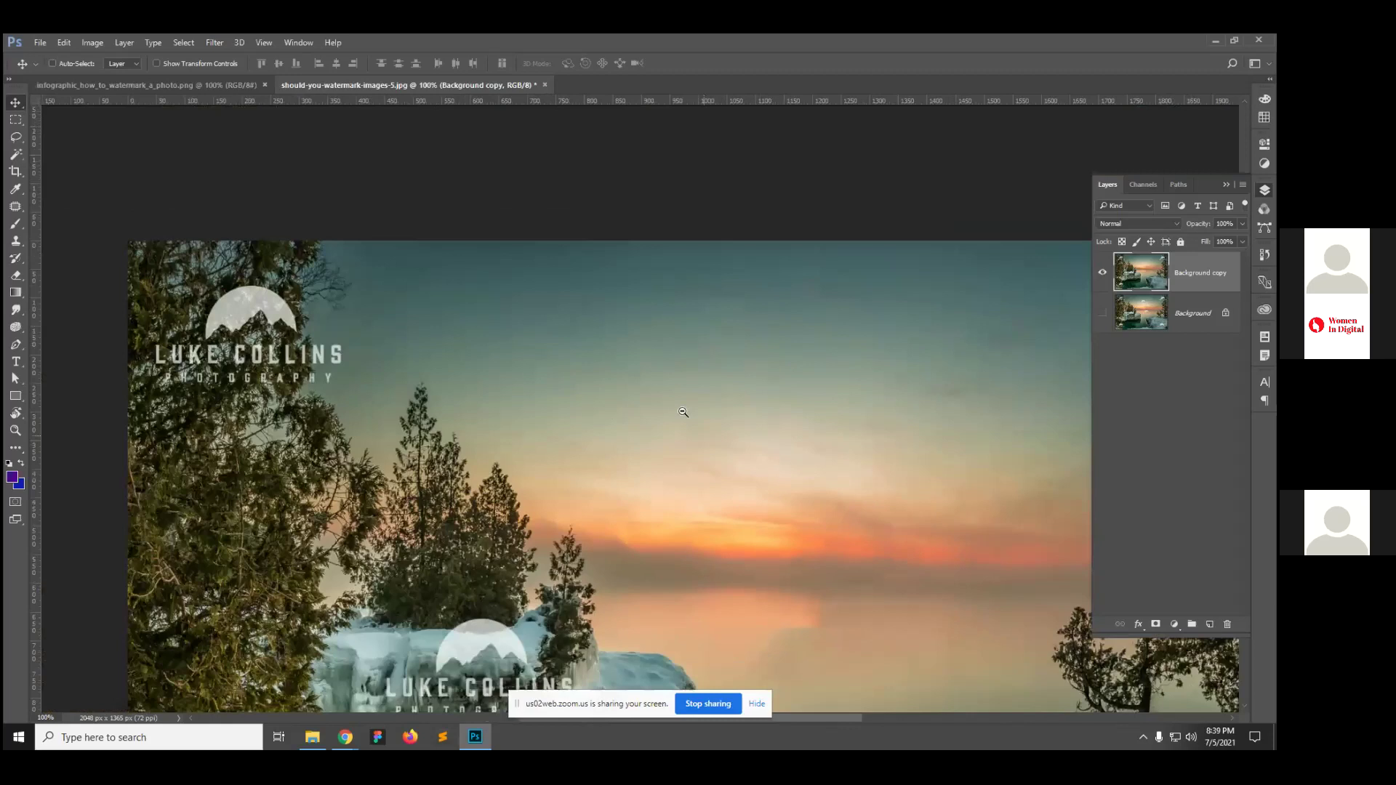
alt+click(684, 412)
Step: In infographic_how_to_watermark_a_photo.png, marquee-select the top and left segments of the square logo and fill them with Content-Aware
click(232, 86)
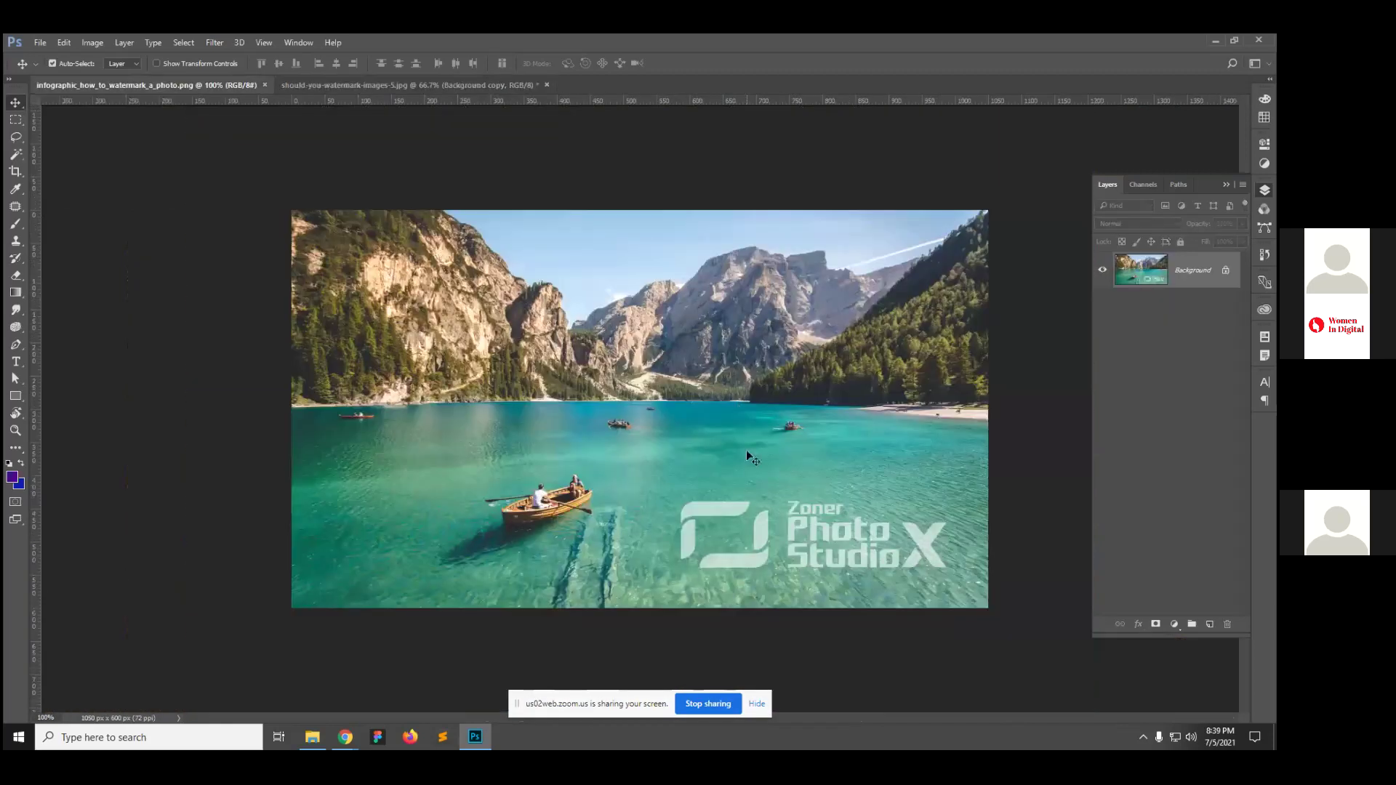
click(828, 514)
drag(862, 568, 622, 396)
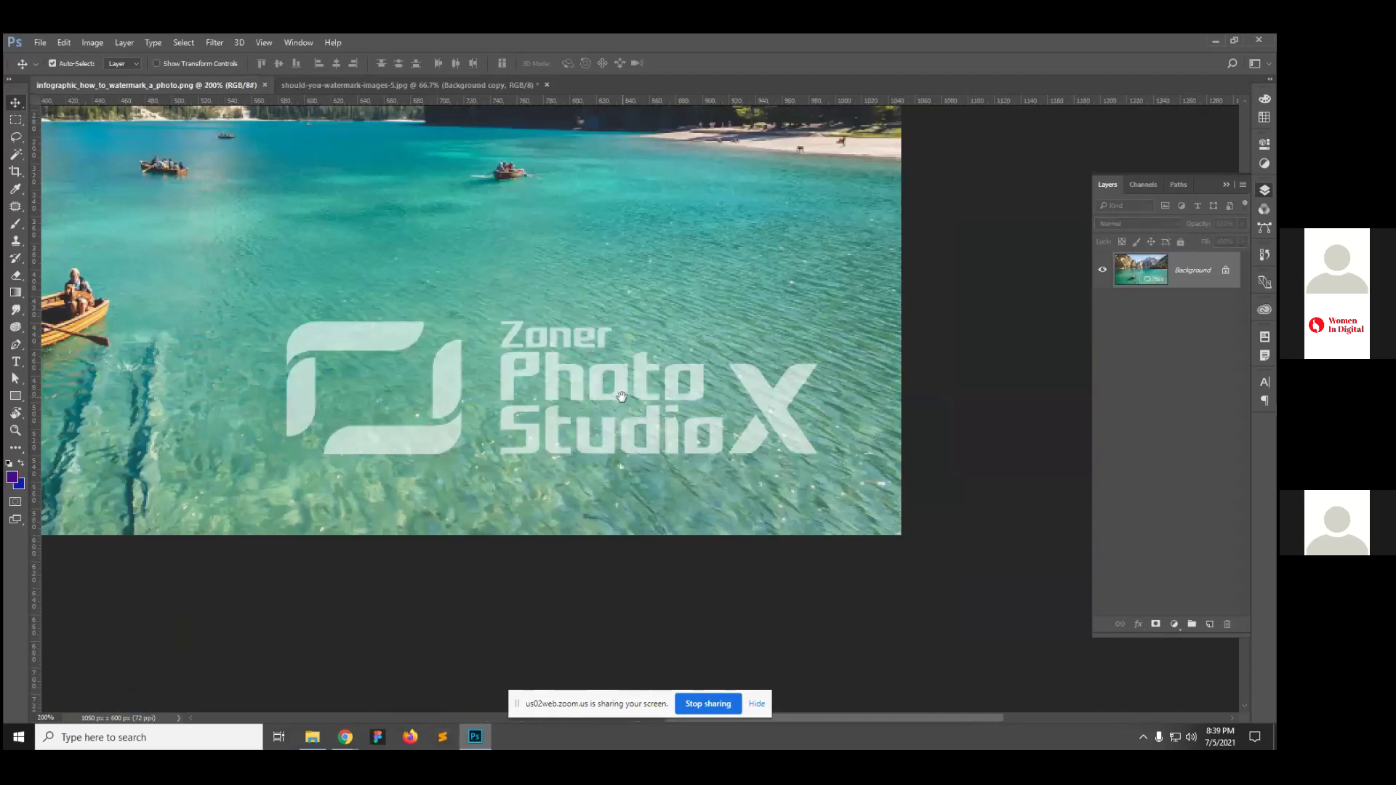
click(16, 119)
drag(284, 317, 431, 357)
drag(275, 347, 320, 439)
click(102, 42)
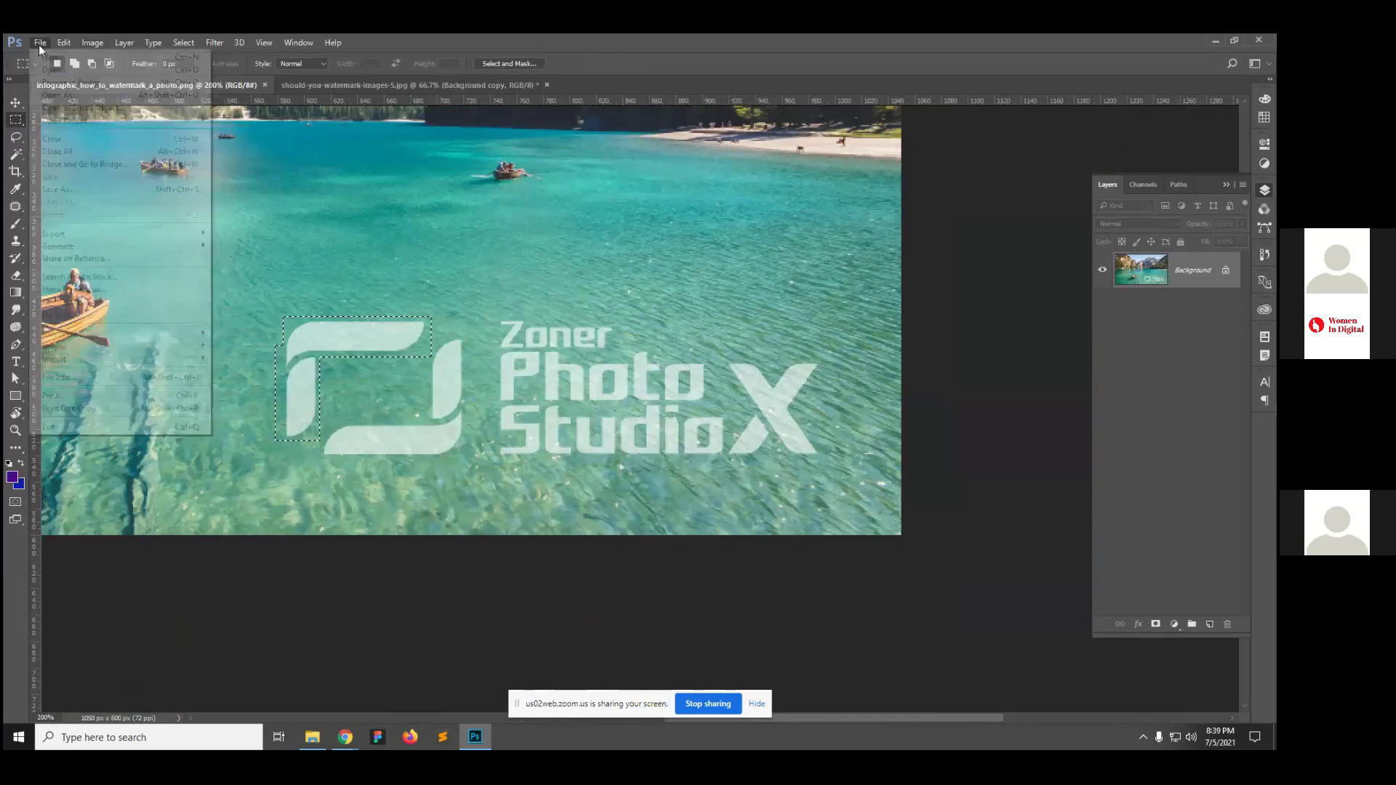
mouse_move(64, 43)
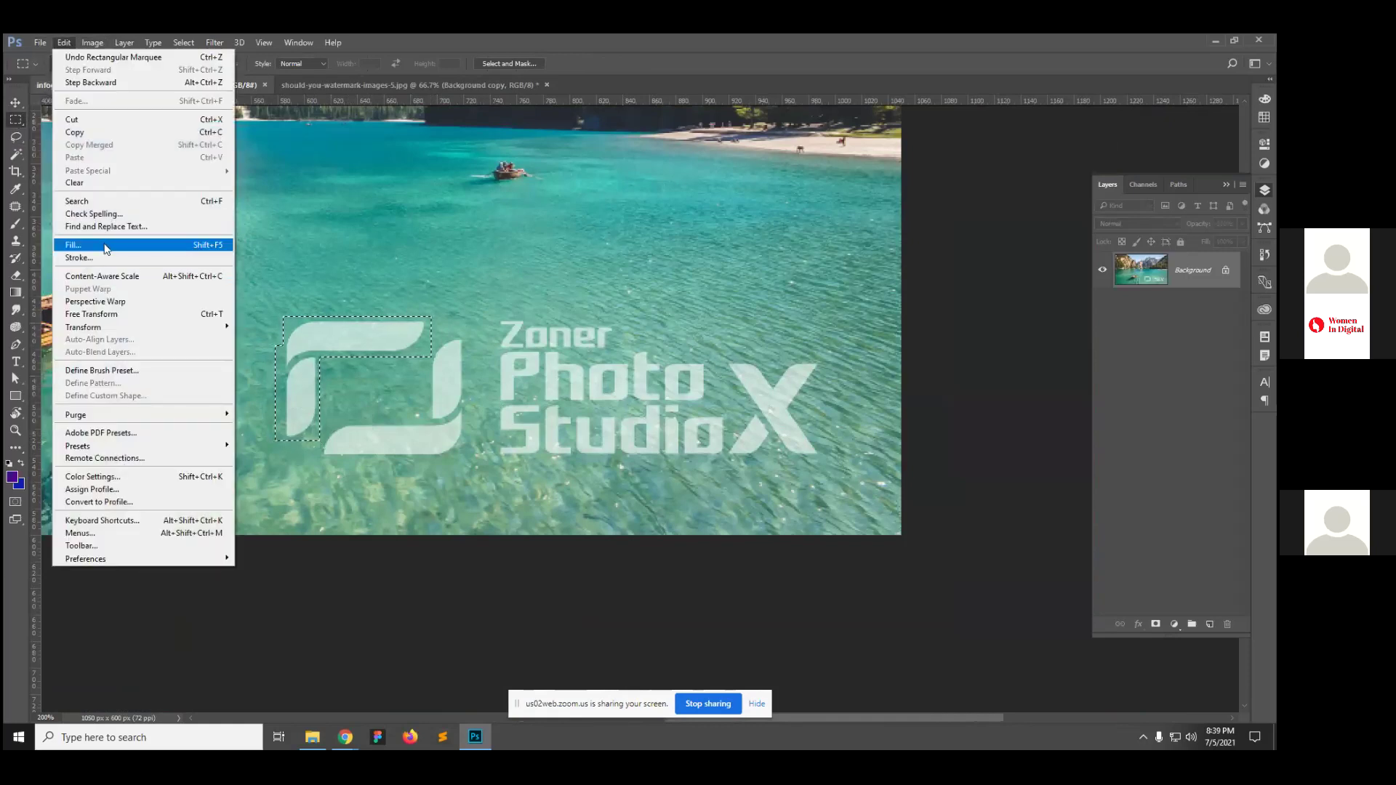
click(77, 245)
click(728, 239)
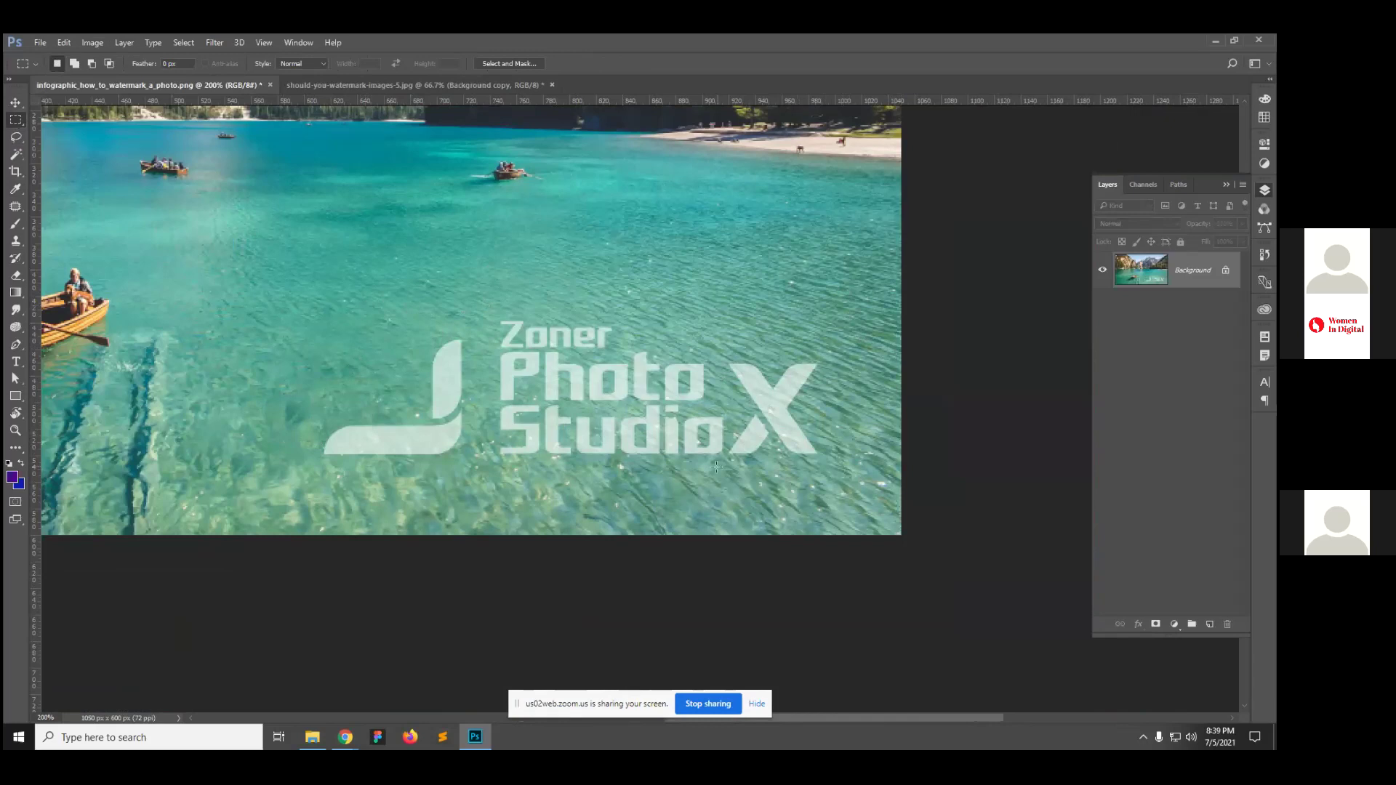
Step: Try a Content-Aware fill on a rectangular selection around the "Zoner Photo Studio X" text, and undo it
drag(491, 307, 841, 473)
click(64, 43)
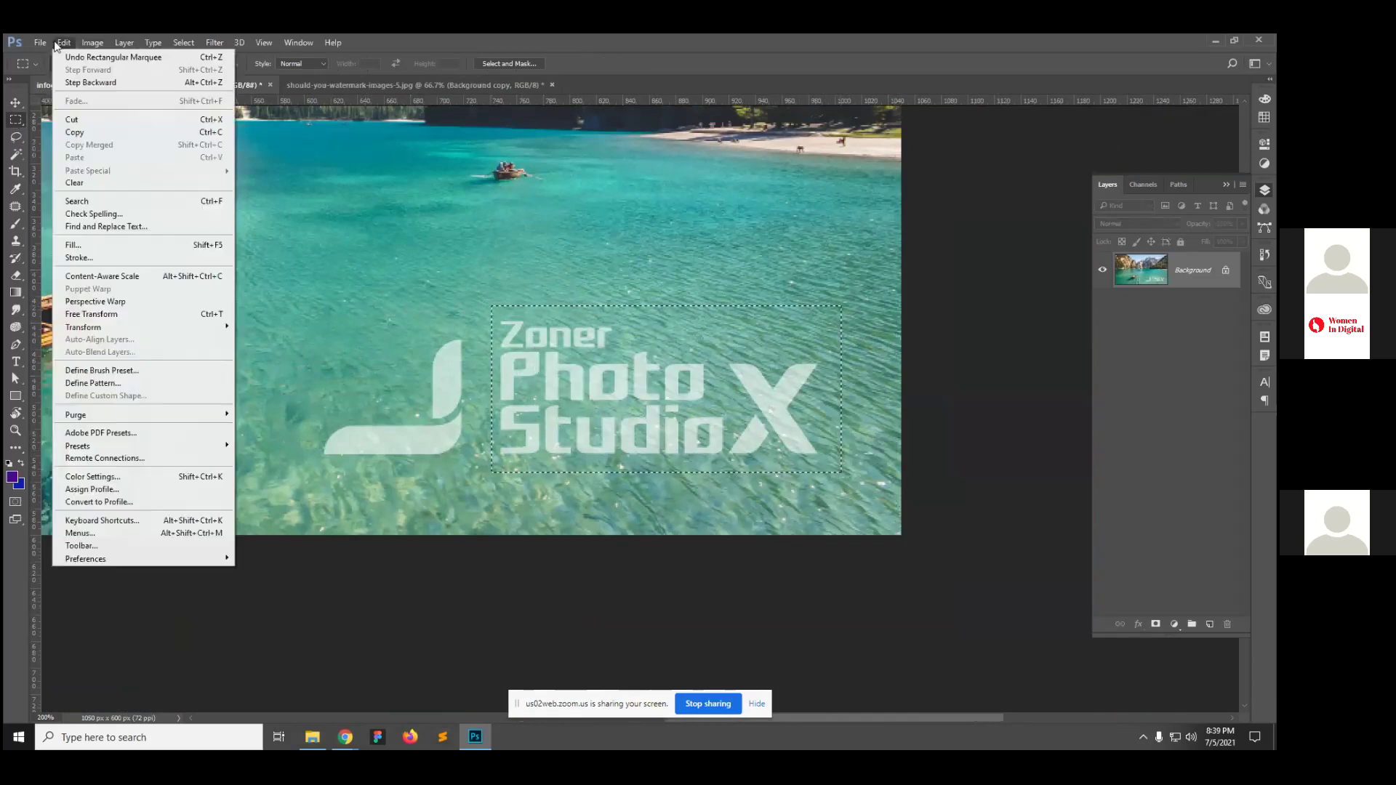
click(85, 247)
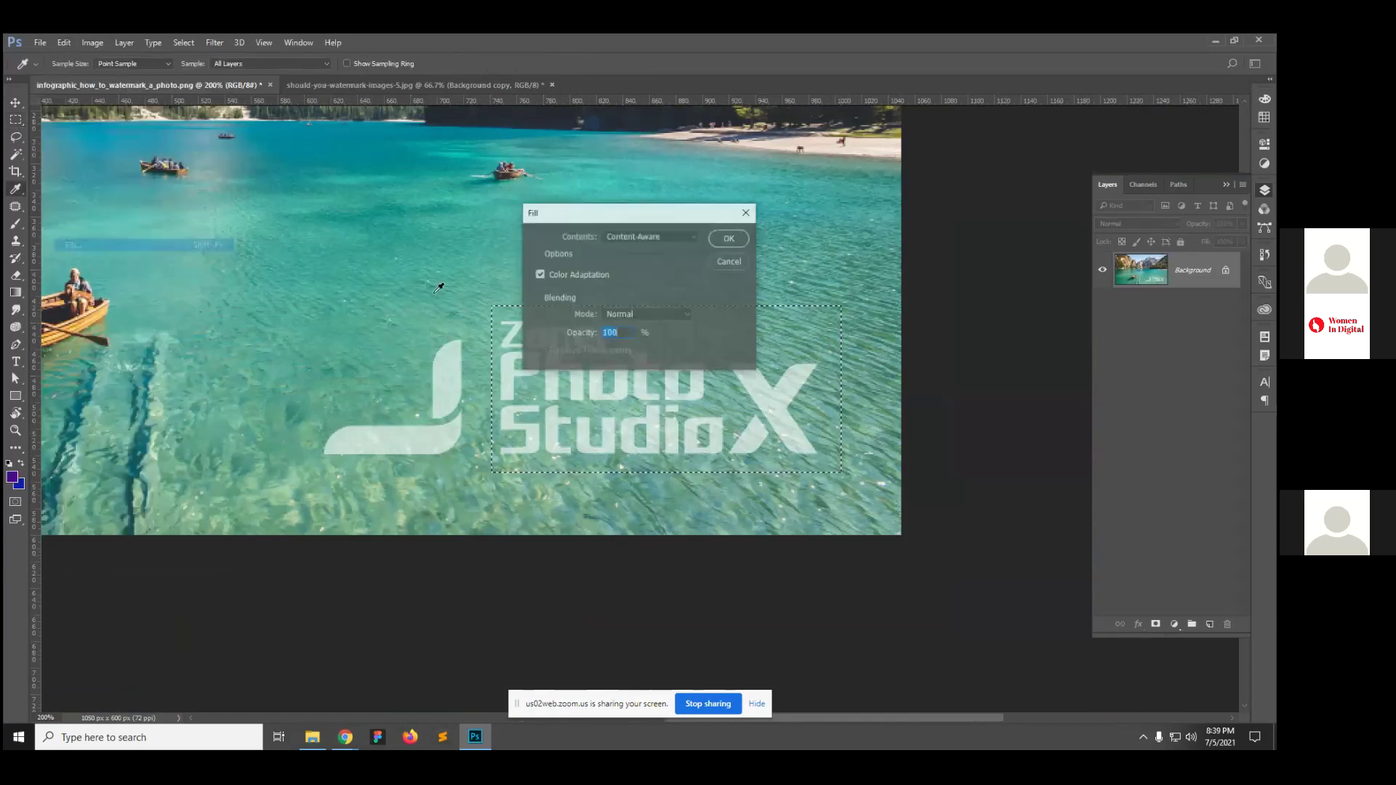
click(729, 237)
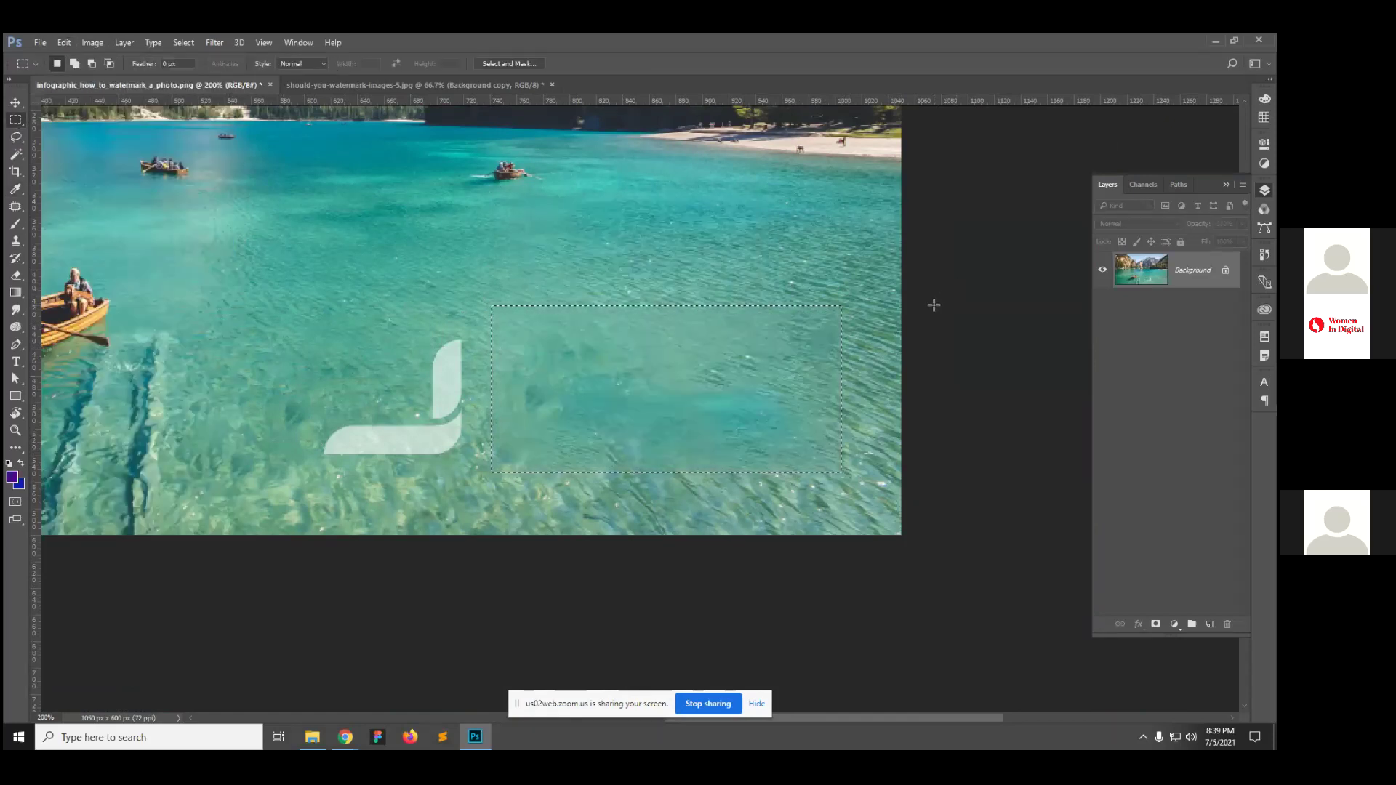
click(708, 426)
key(ctrl+z)
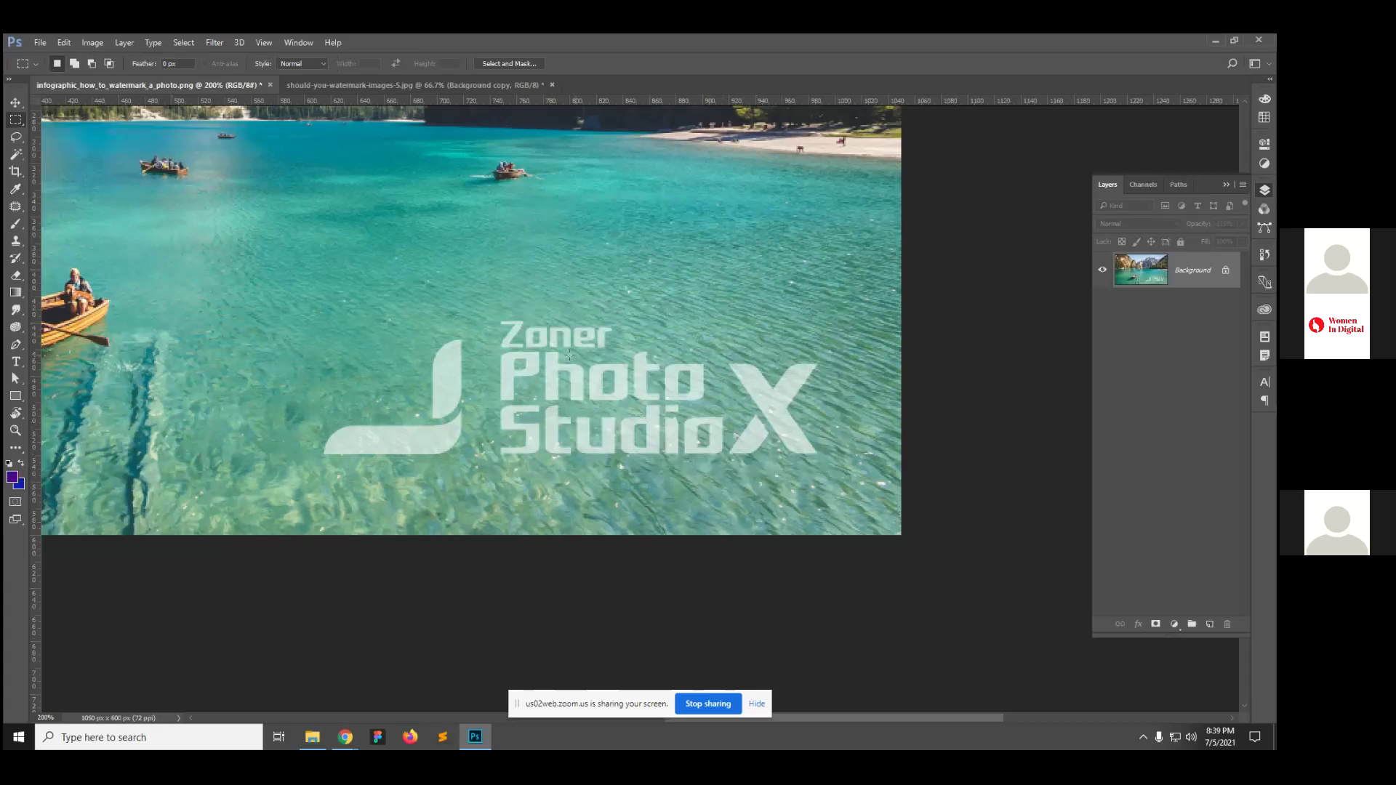
Step: Select the logo's remaining right and bottom segments with two combined rectangular marquees, fill them with Content-Aware, and deselect
drag(471, 337, 428, 465)
shift+drag(318, 422, 445, 466)
click(91, 42)
click(91, 42)
click(97, 246)
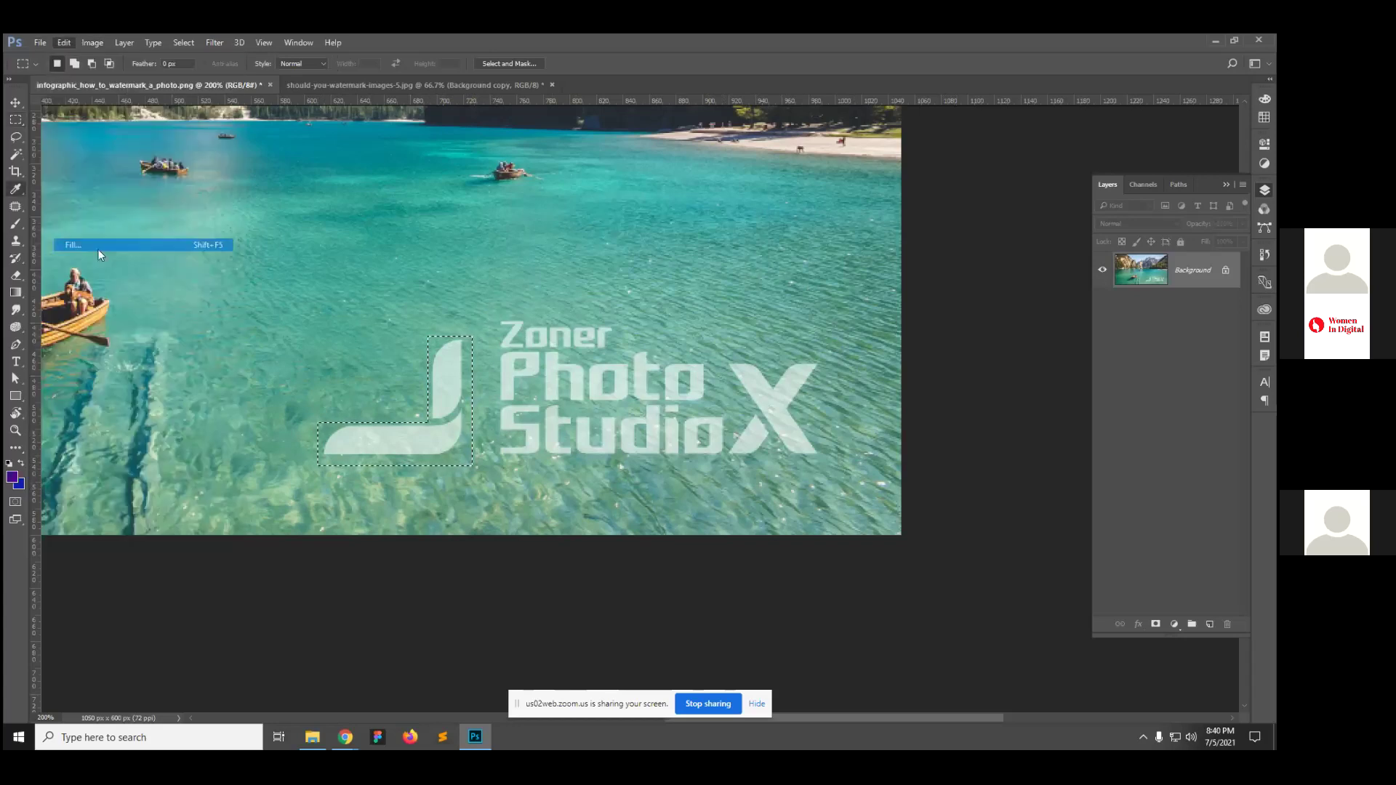
click(729, 237)
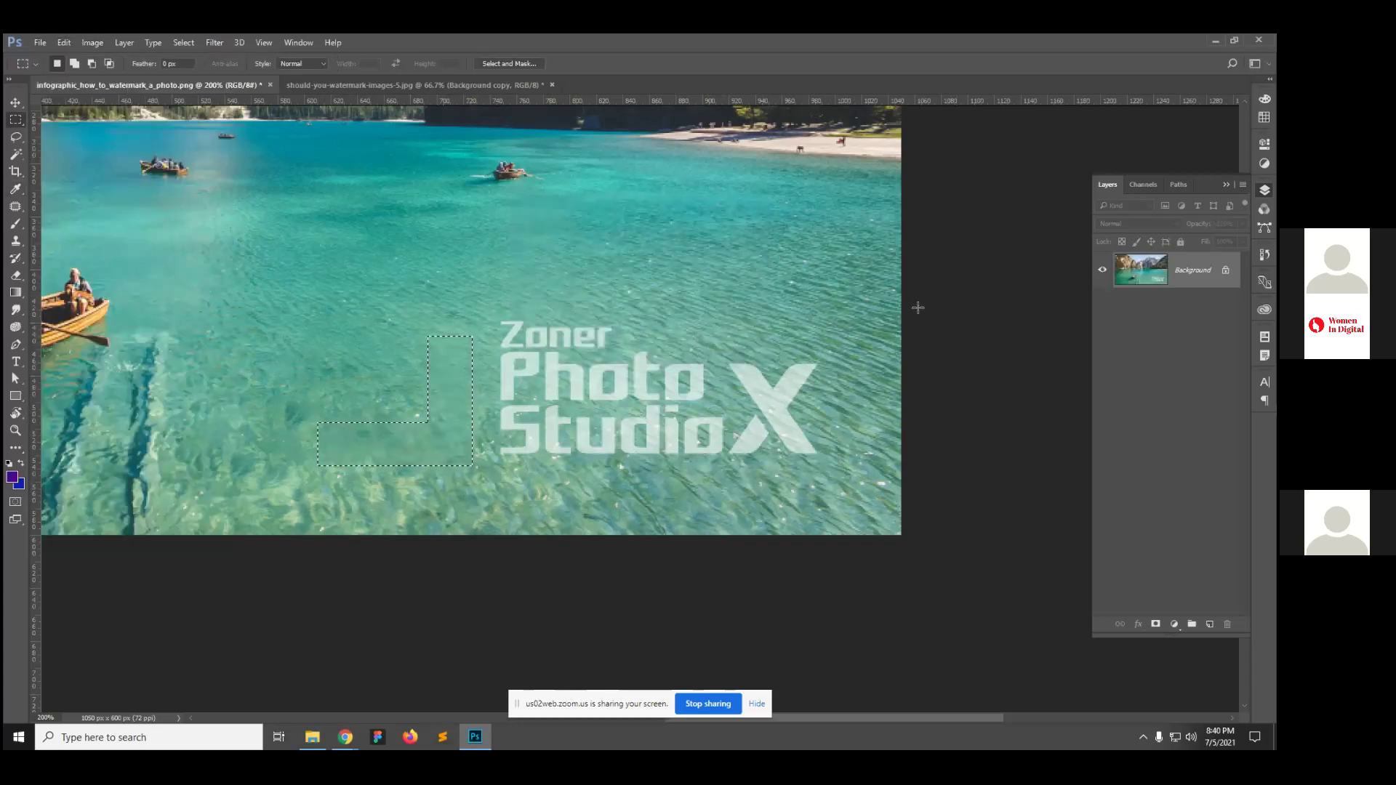
key(ctrl+d)
click(629, 392)
alt+click(630, 393)
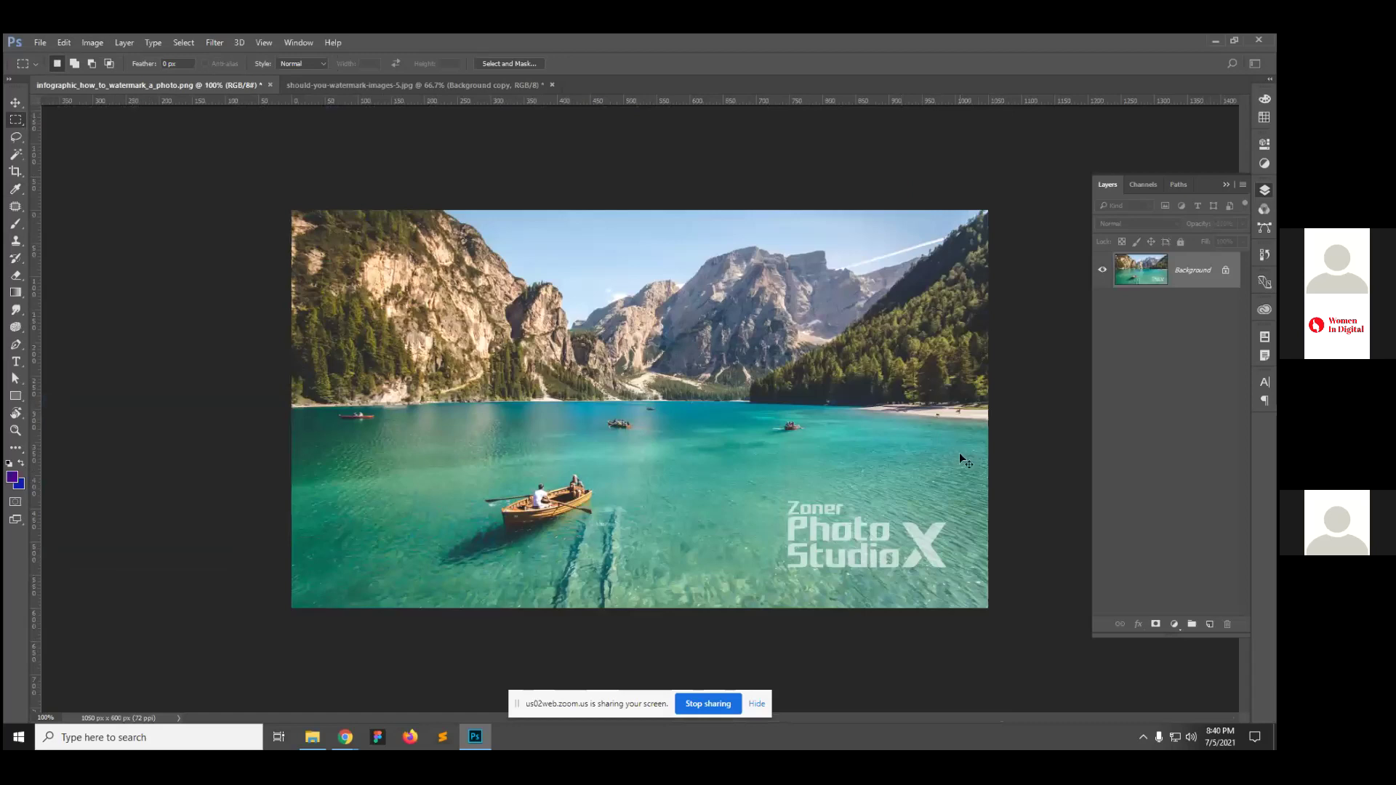
Step: Close infographic_how_to_watermark_a_photo.png with its changes saved, and close should-you-watermark-images-5.jpg without saving
key(v)
key(ctrl)
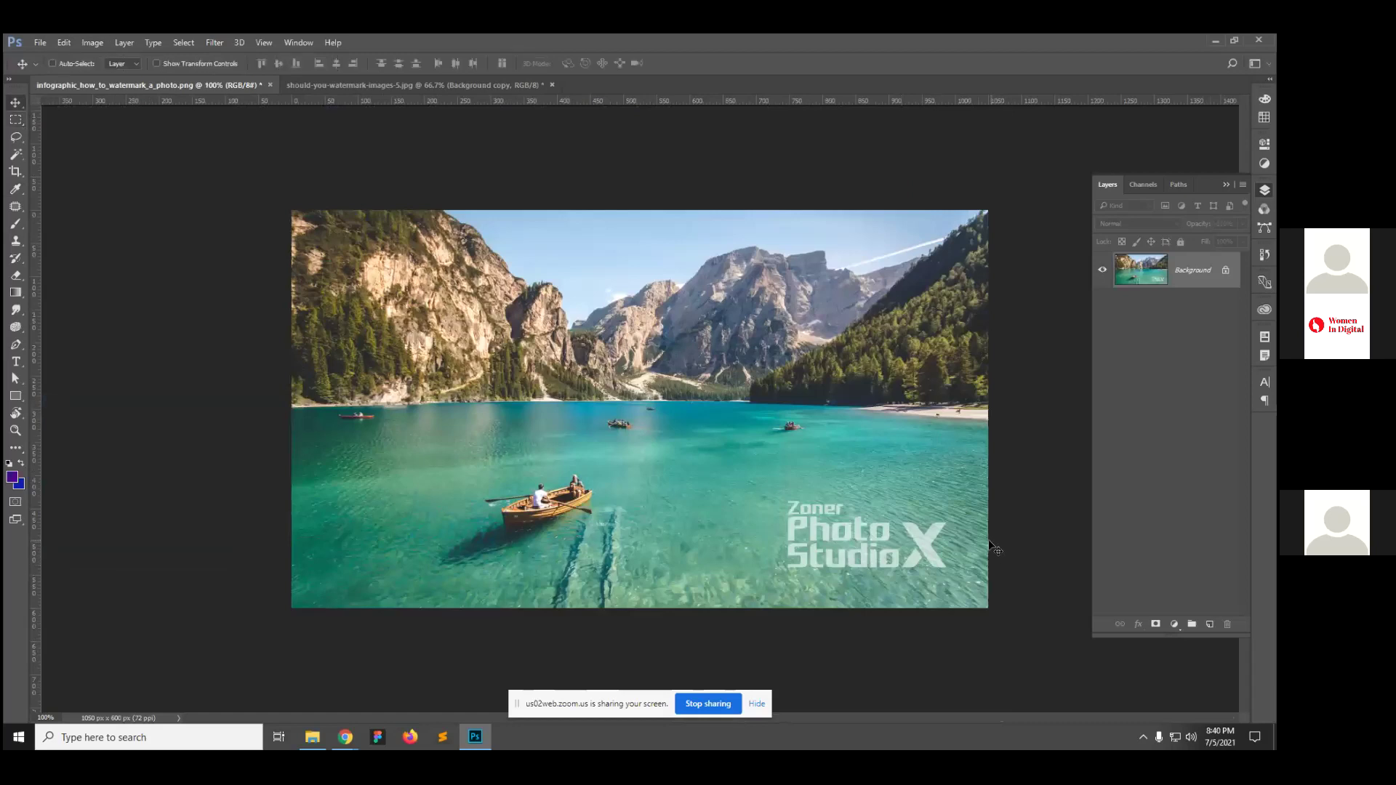
key(ctrl+w)
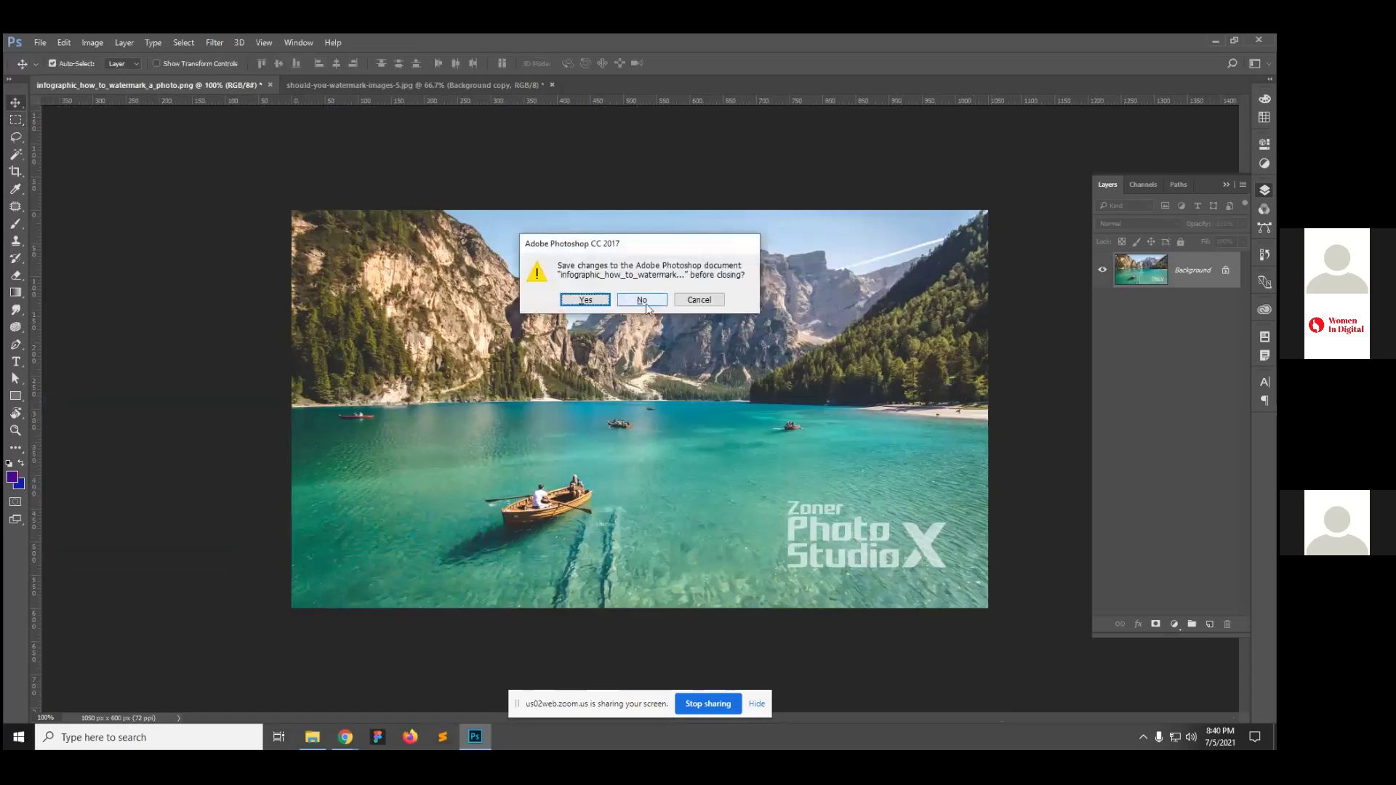
click(604, 304)
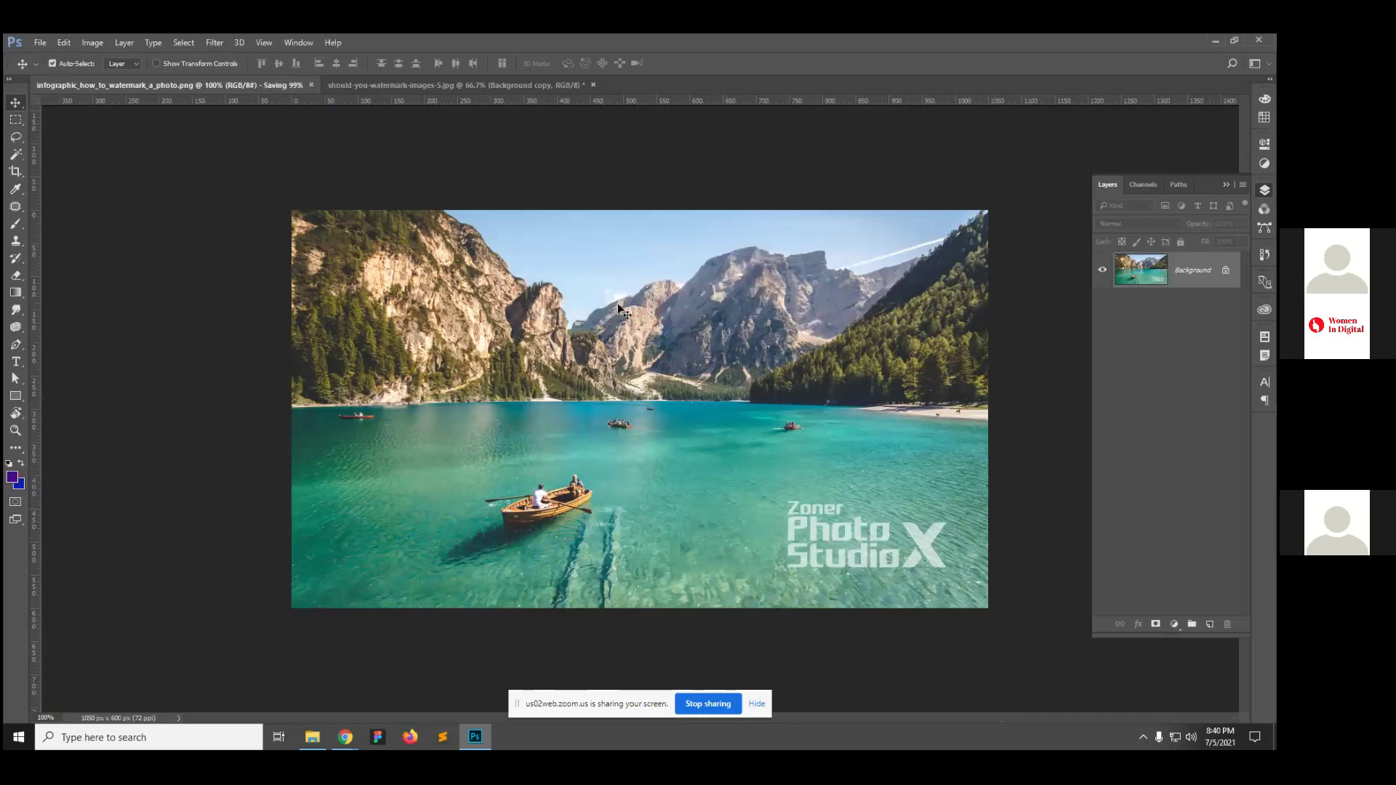
key(ctrl+w)
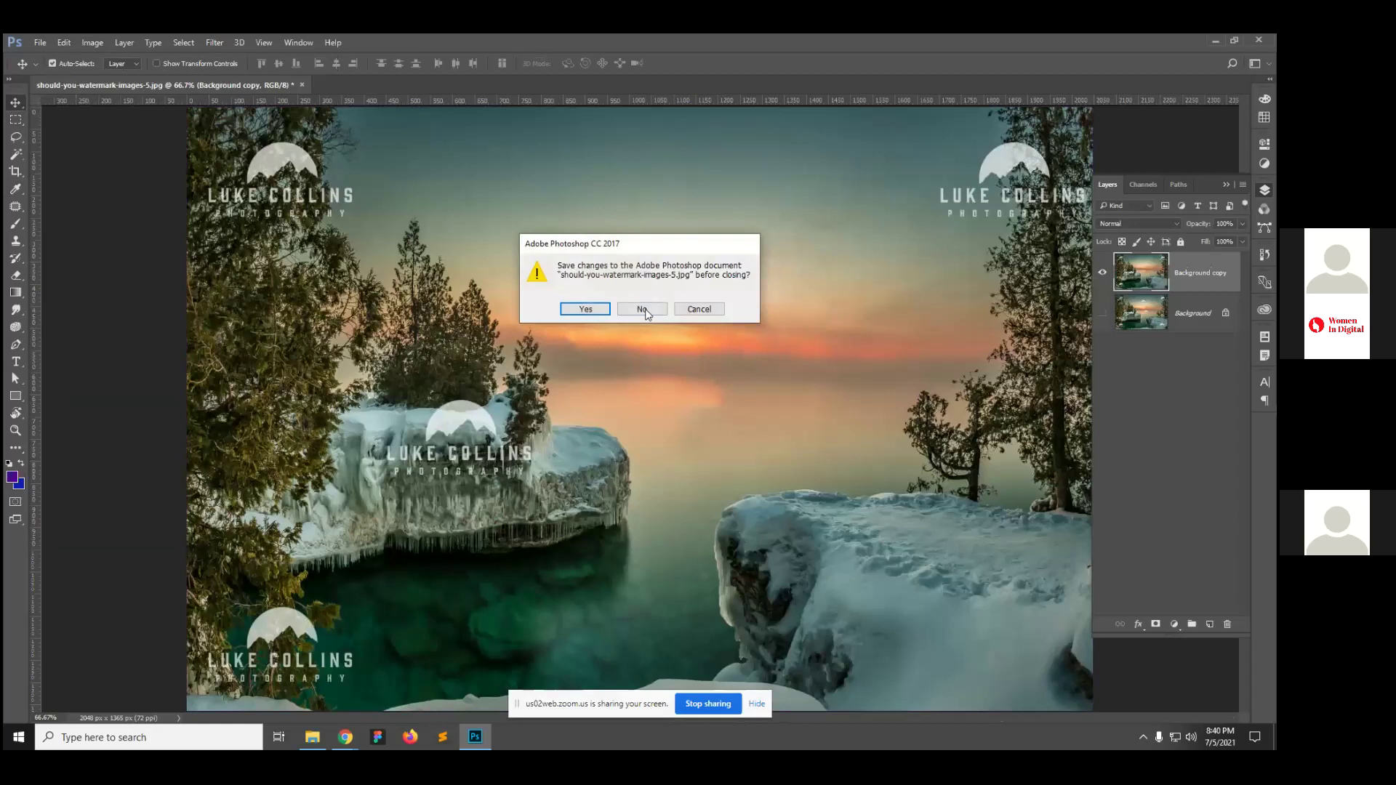
click(646, 311)
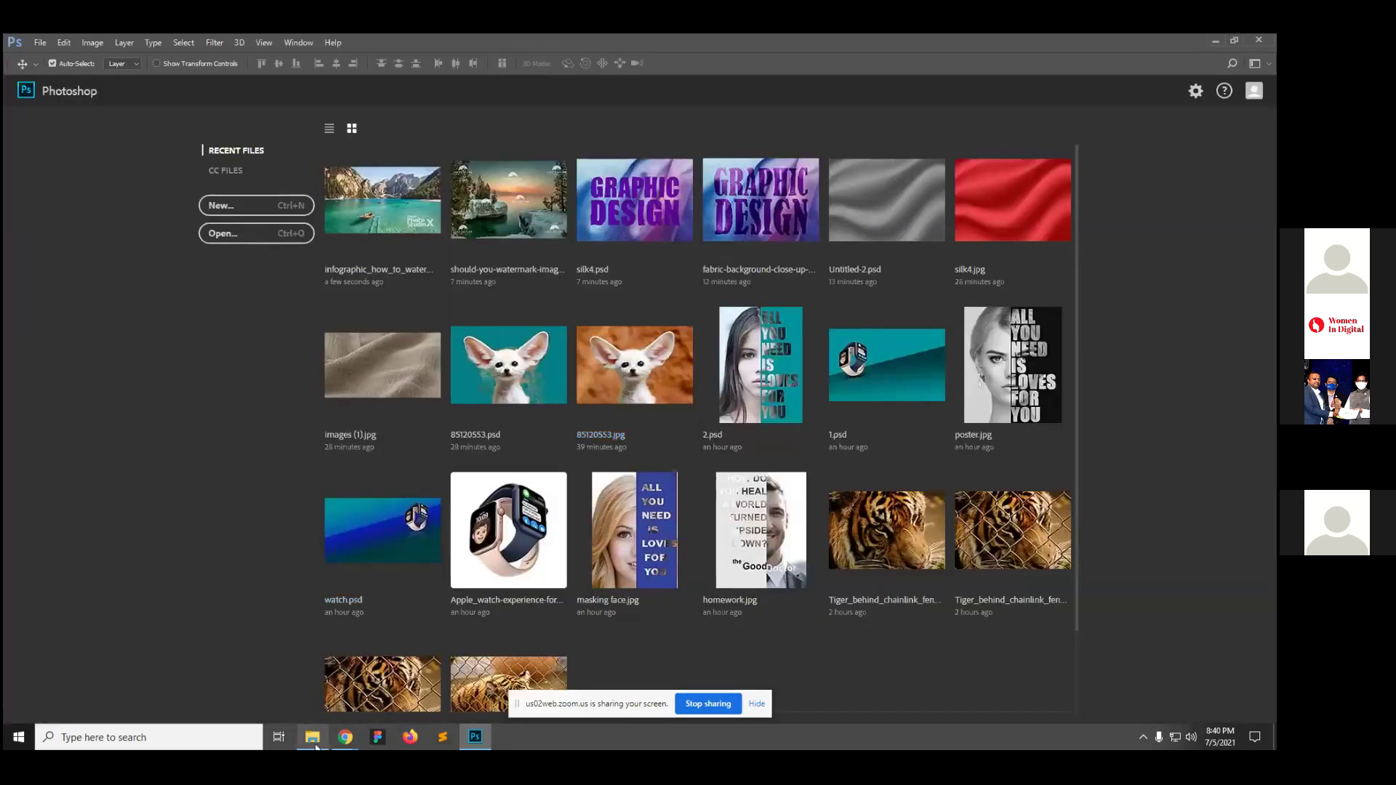
mouse_move(312, 736)
click(309, 700)
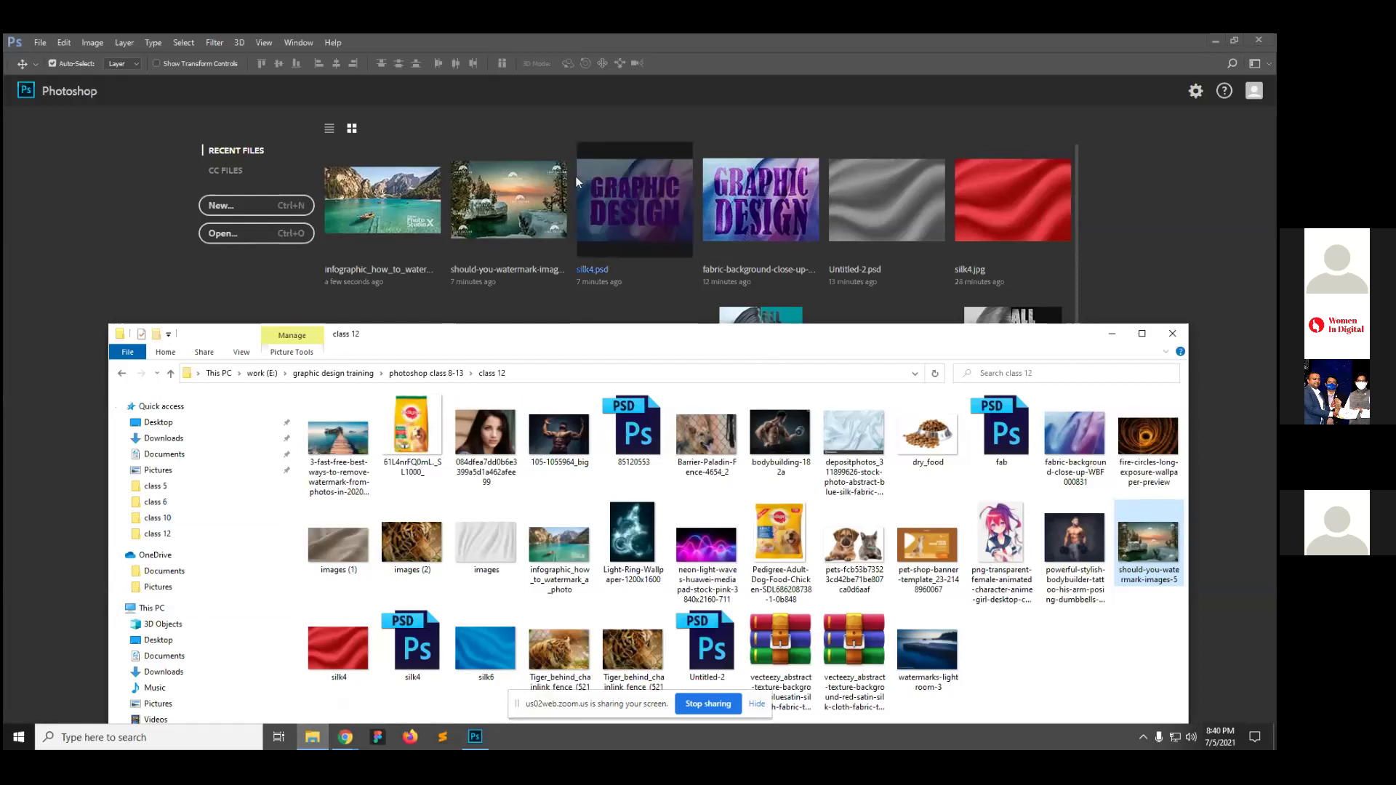
drag(542, 338, 513, 132)
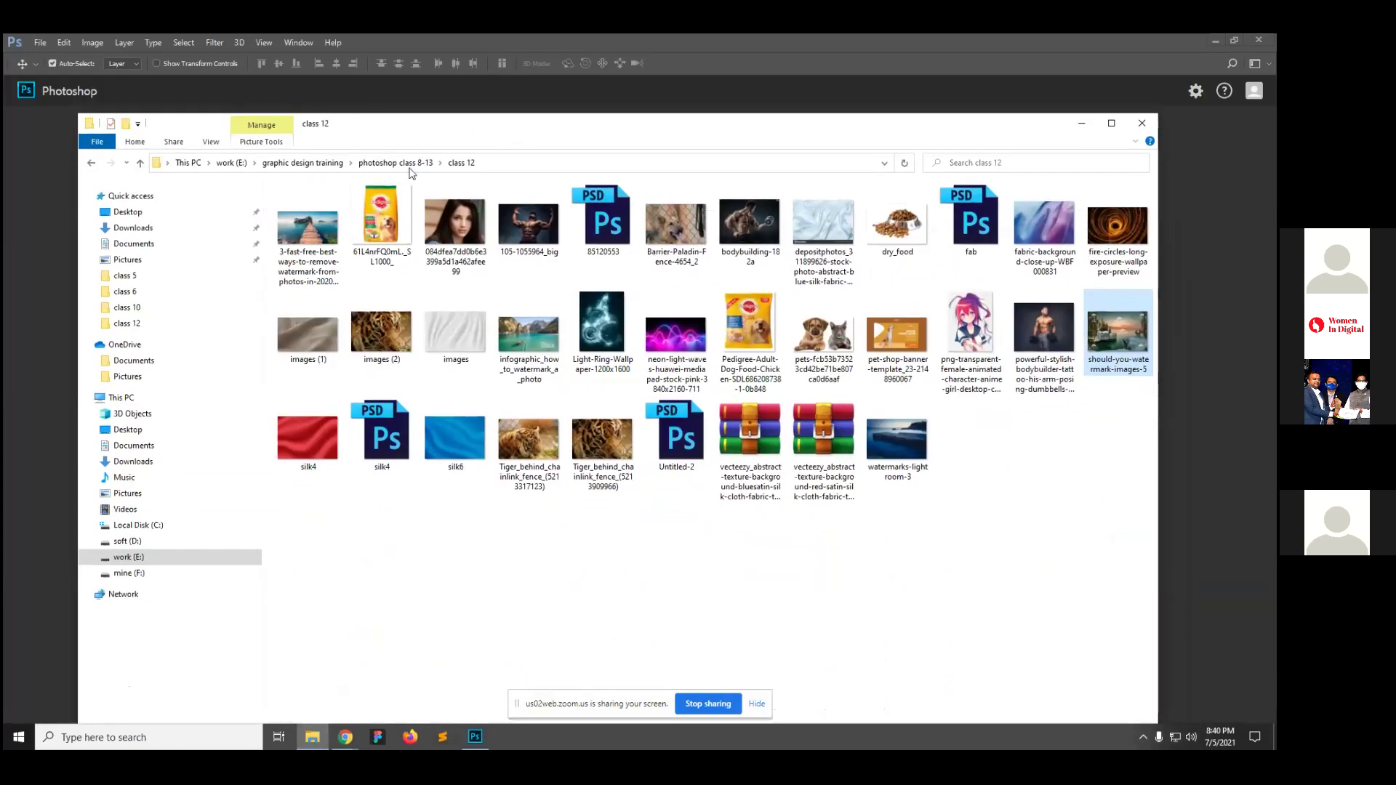
drag(604, 462, 1220, 372)
click(1196, 139)
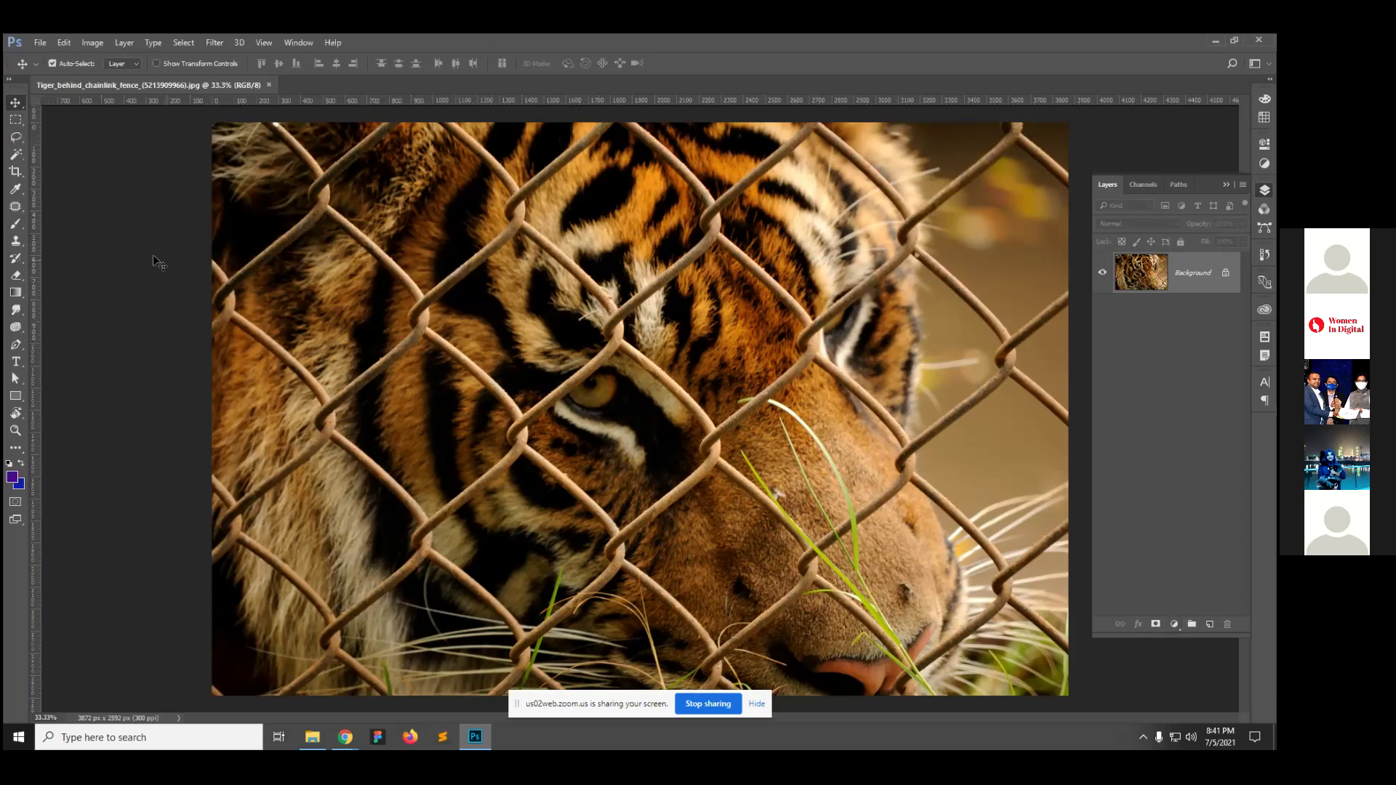
Step: Try selecting the fence wires around the photo's upper-left knot with the Quick Selection tool, and deselect each attempt
click(16, 154)
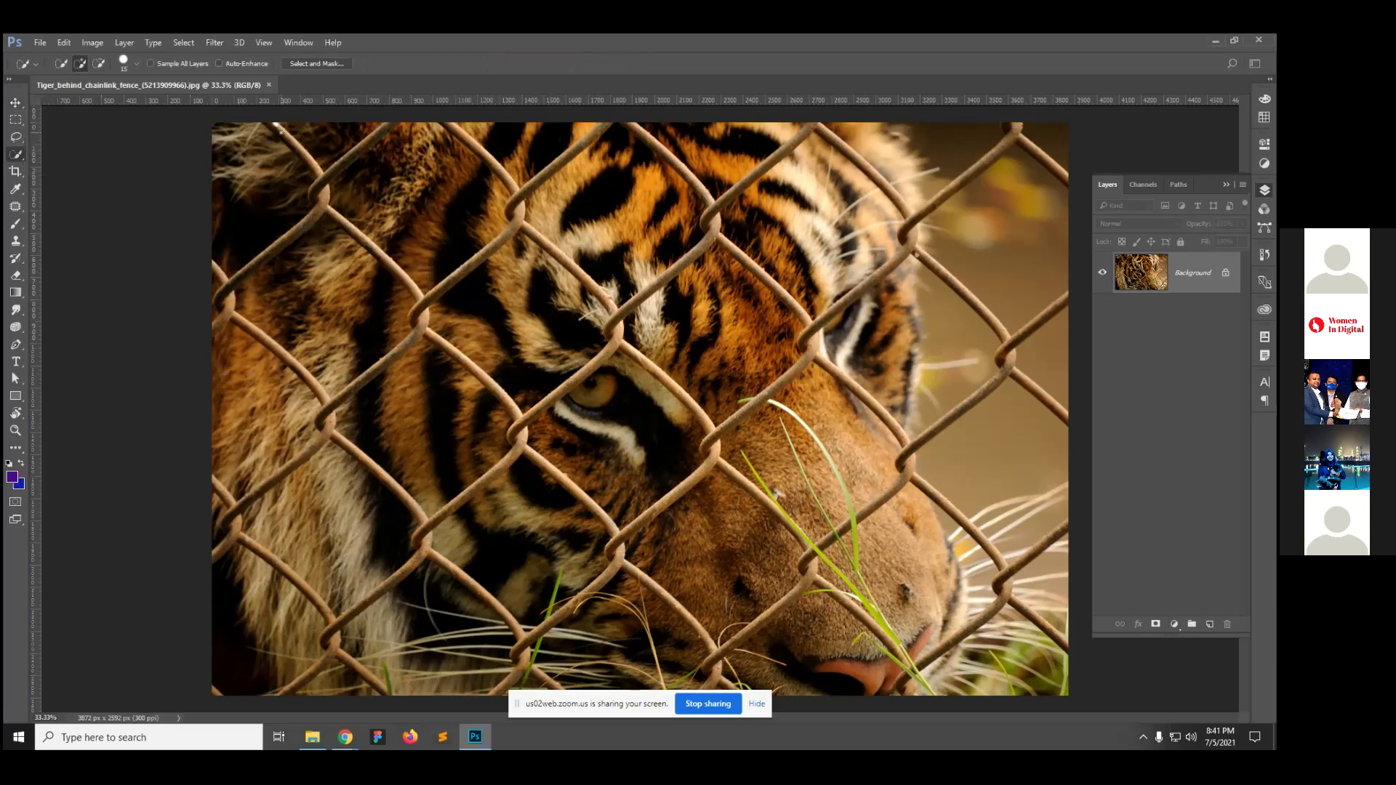
drag(280, 131, 312, 164)
key(ctrl+d)
drag(322, 194, 261, 256)
key(ctrl+d)
Step: Add a new layer above the tiger photo and set up a hard round brush at 50 px
click(1210, 623)
click(16, 224)
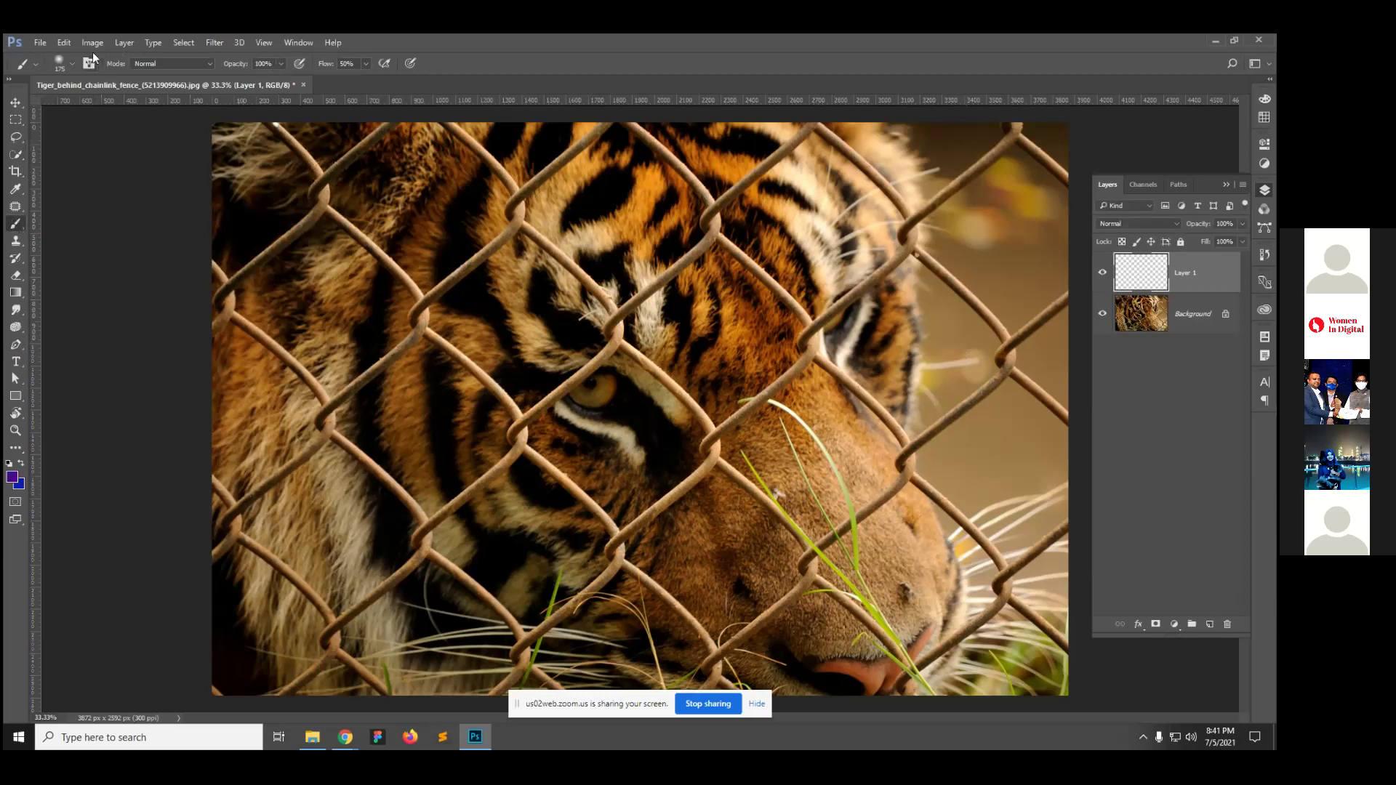
click(70, 66)
click(136, 107)
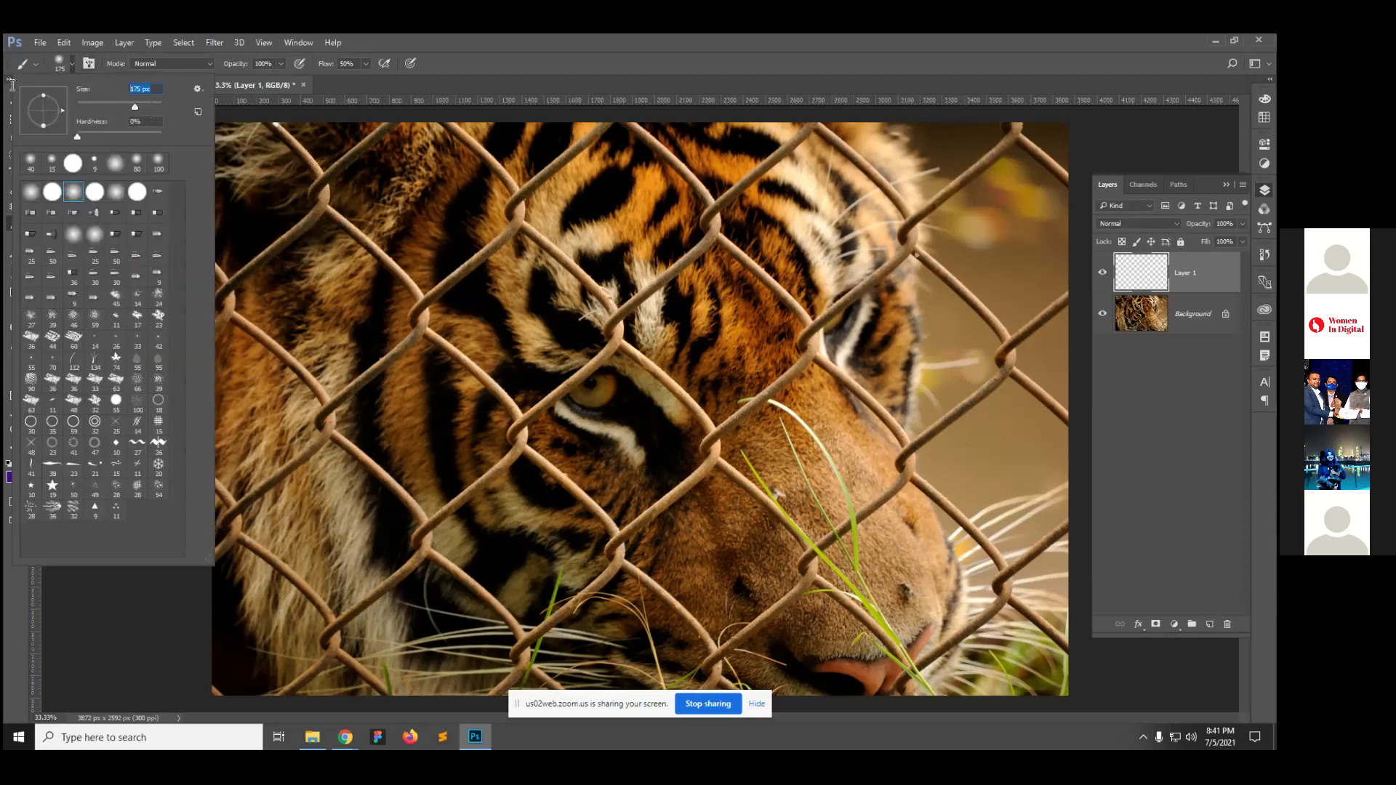
text(50)
click(72, 164)
click(342, 116)
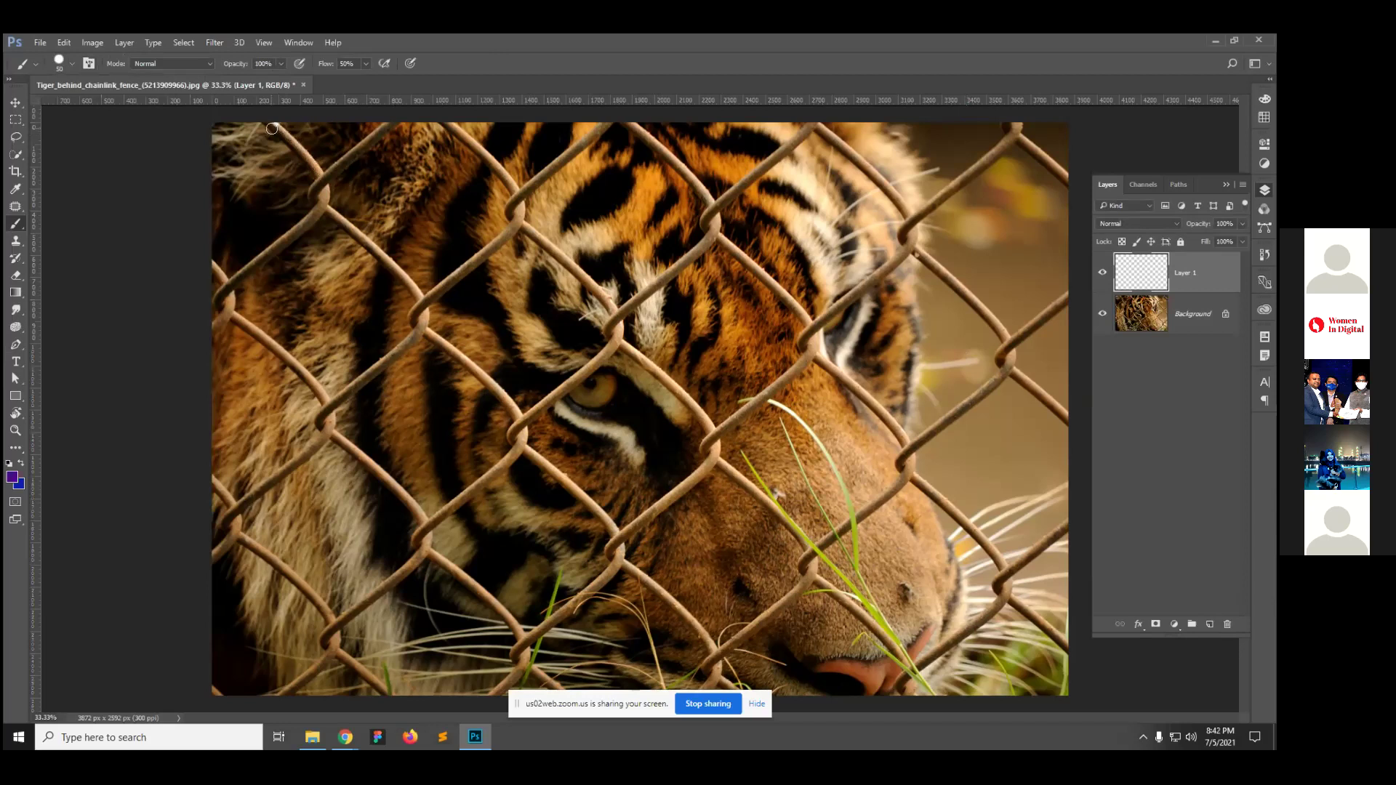
Step: Enlarge the brush, set its flow to 100%, and paint over the upper-left wire from the top edge past its knot toward the left edge
mouse_move(268, 151)
mouse_down()
mouse_move(343, 179)
mouse_move(499, 349)
mouse_move(489, 397)
mouse_up()
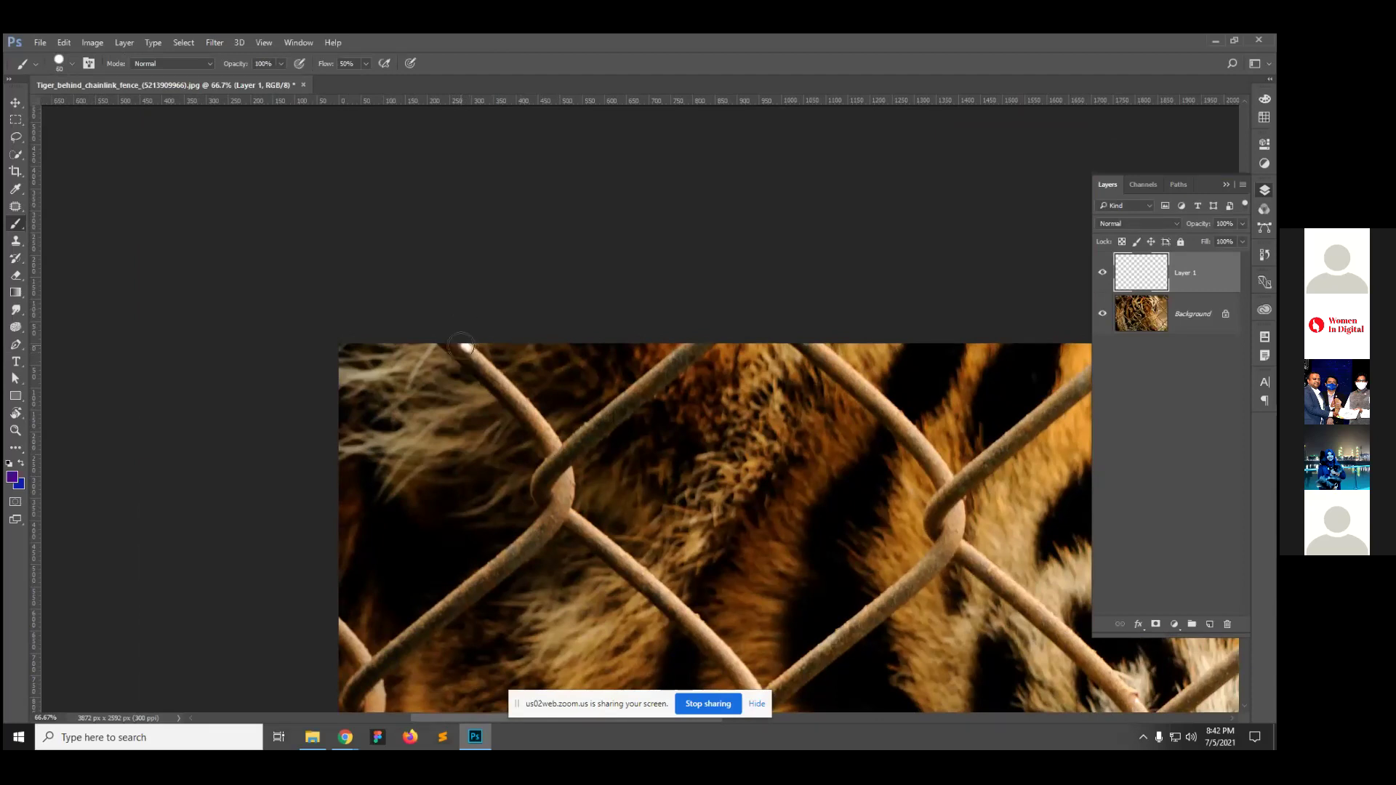
key(bracketright)
click(365, 65)
drag(384, 80, 495, 91)
click(452, 340)
mouse_move(453, 341)
mouse_down()
mouse_move(532, 416)
mouse_move(563, 476)
mouse_move(557, 515)
mouse_move(512, 554)
mouse_up()
key(space)
drag(621, 560, 671, 418)
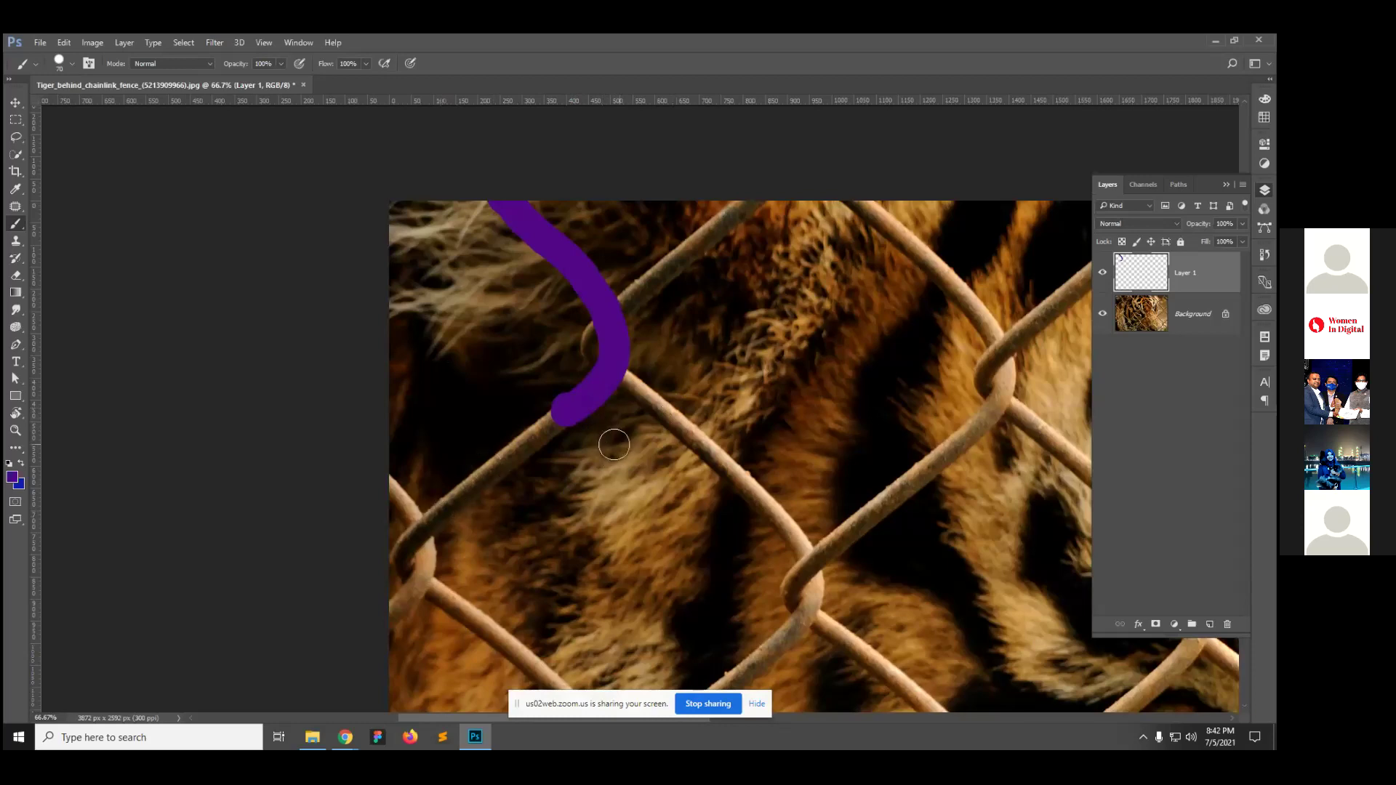
shift+click(438, 515)
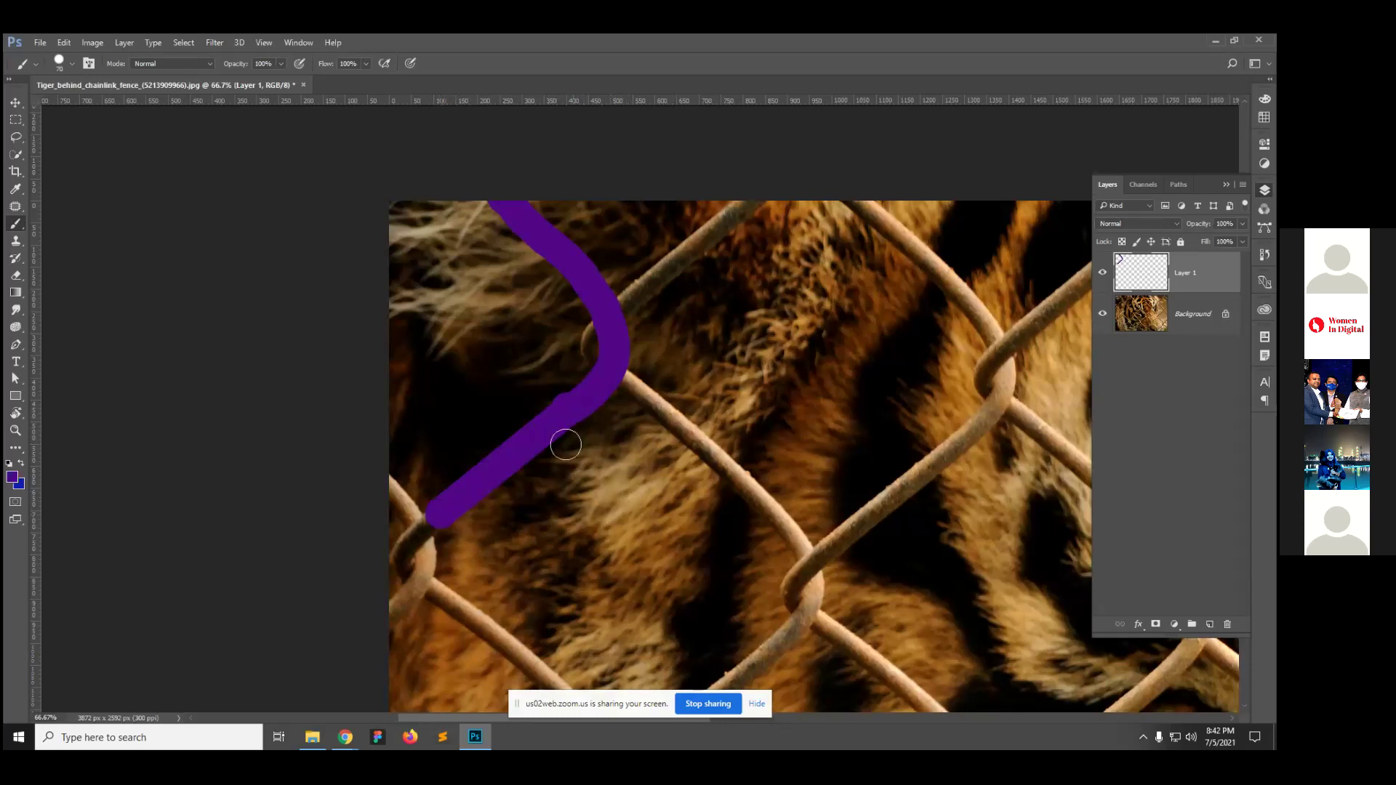
Step: Paint over the wire joining the upper-left knot to the top edge, and cover the rest of that knot
drag(711, 361, 608, 469)
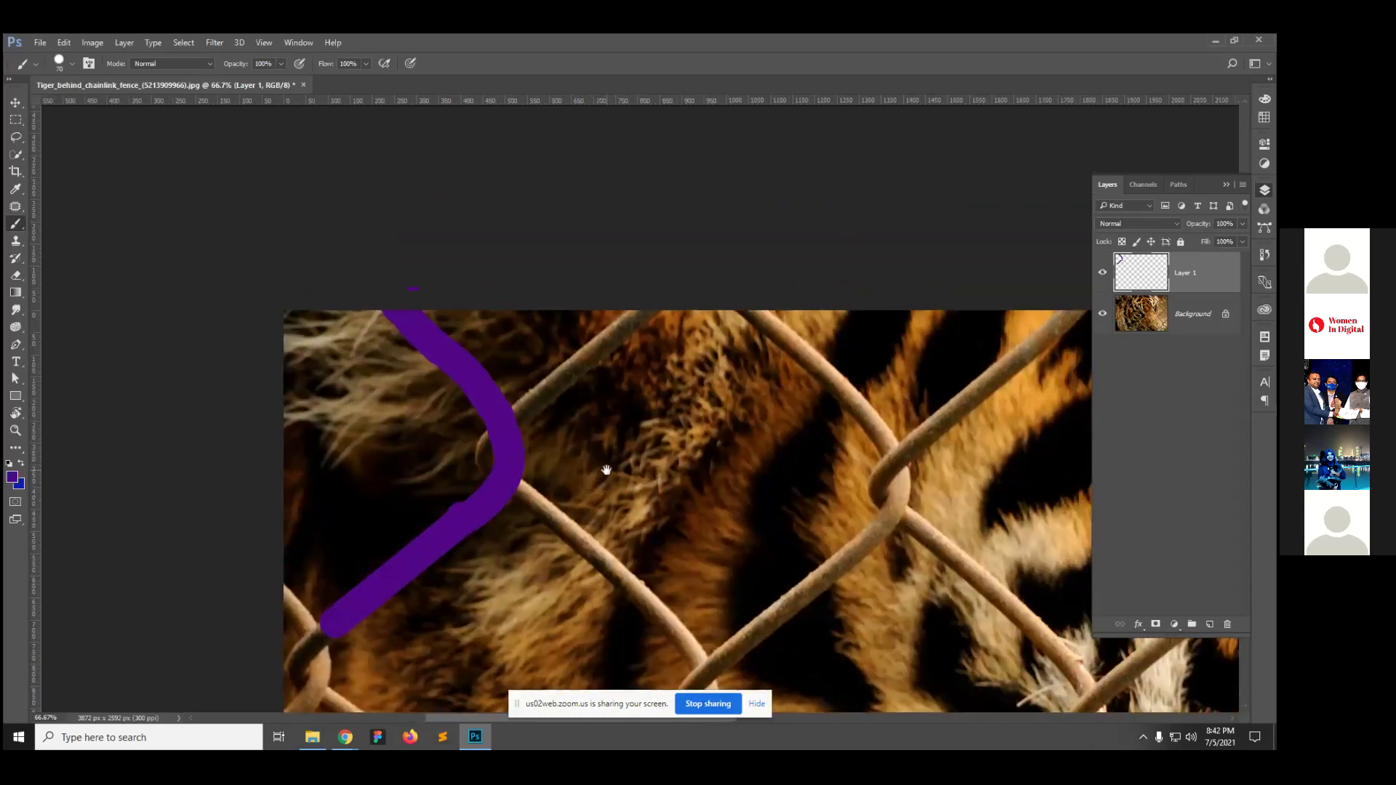
click(644, 310)
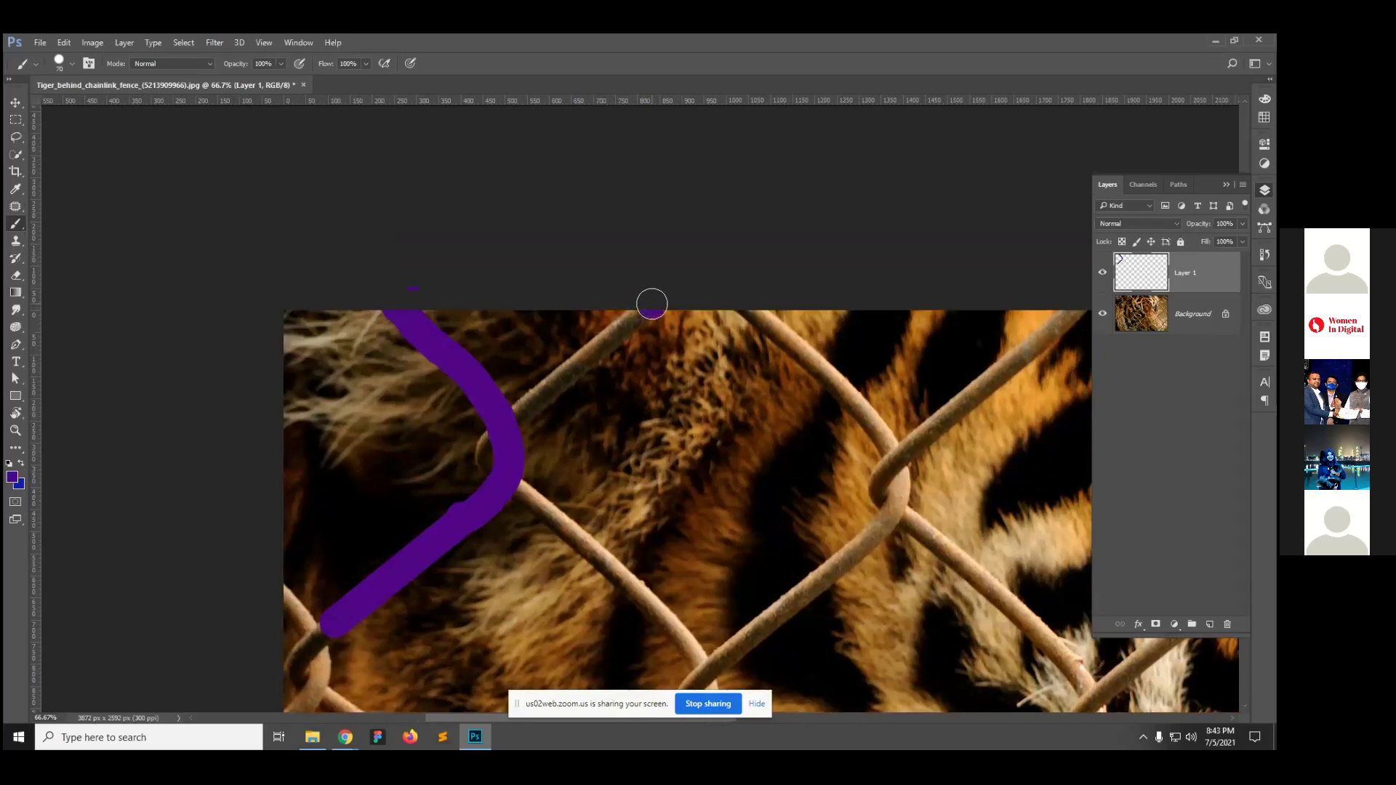
shift+click(514, 416)
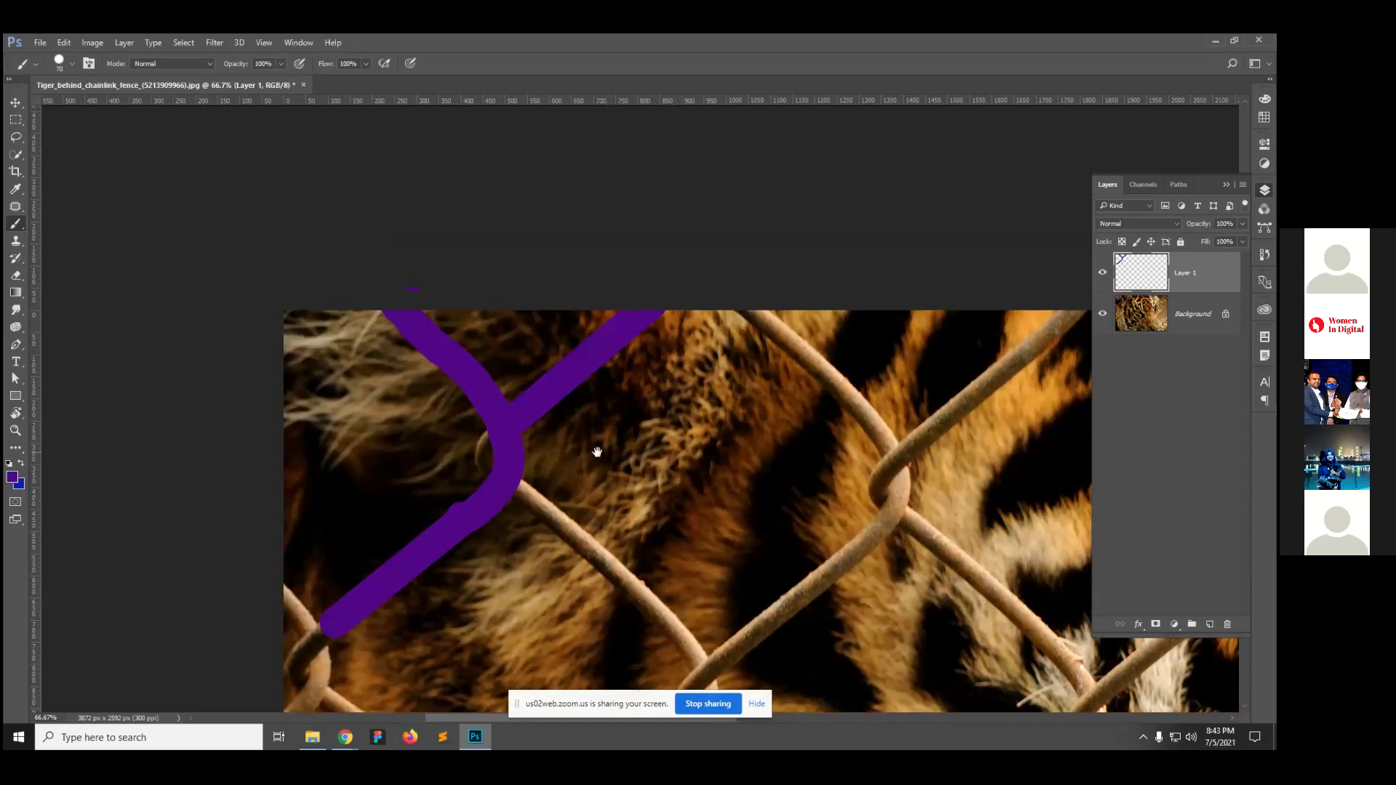
drag(501, 437, 493, 470)
Step: Paint over the short wire at the photo's left edge, its knot, and the start of the wire descending to the right
scroll(570, 415, down, 3)
scroll(570, 414, left, 3)
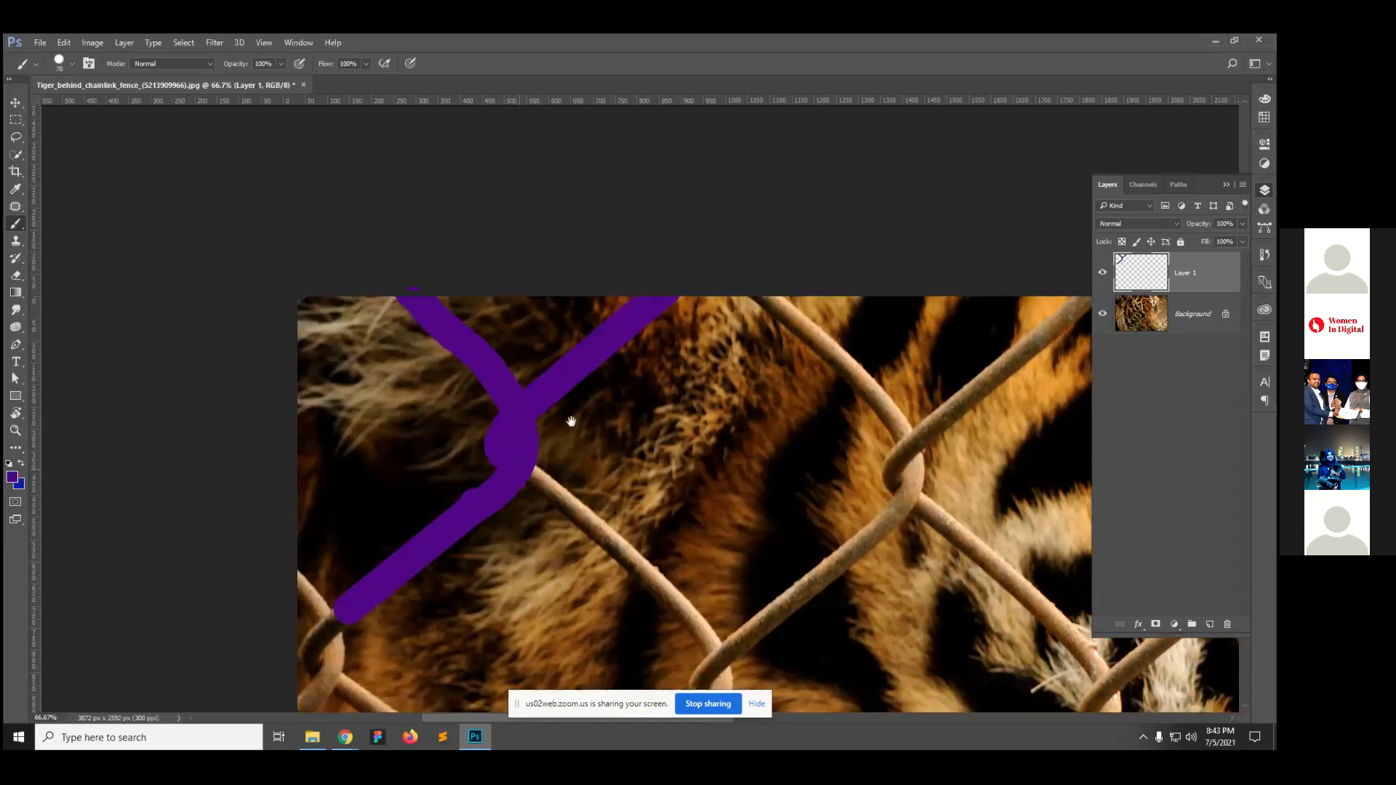
click(382, 494)
shift+click(411, 536)
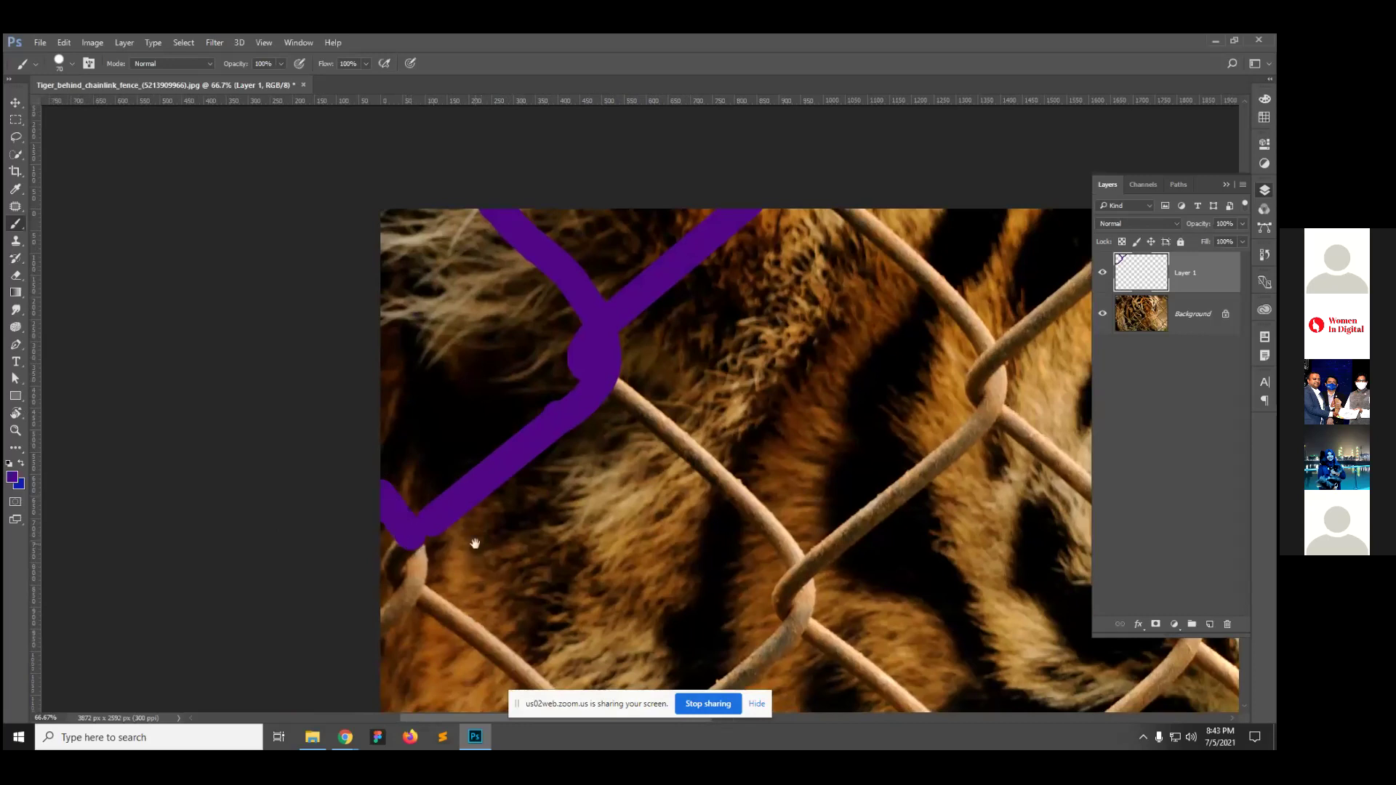
scroll(473, 539, down, 3)
scroll(474, 538, left, 1)
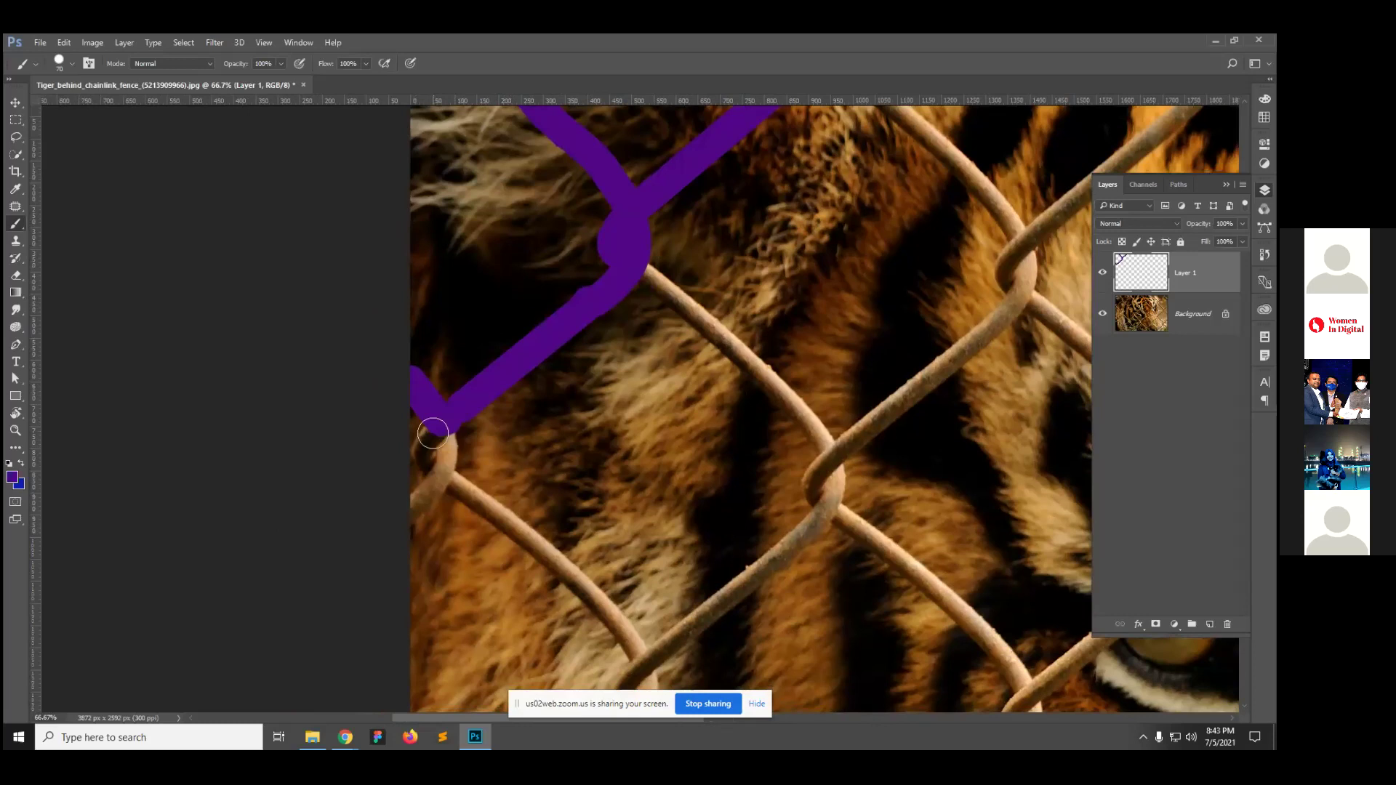
shift+click(429, 468)
drag(429, 467, 437, 474)
shift+click(544, 549)
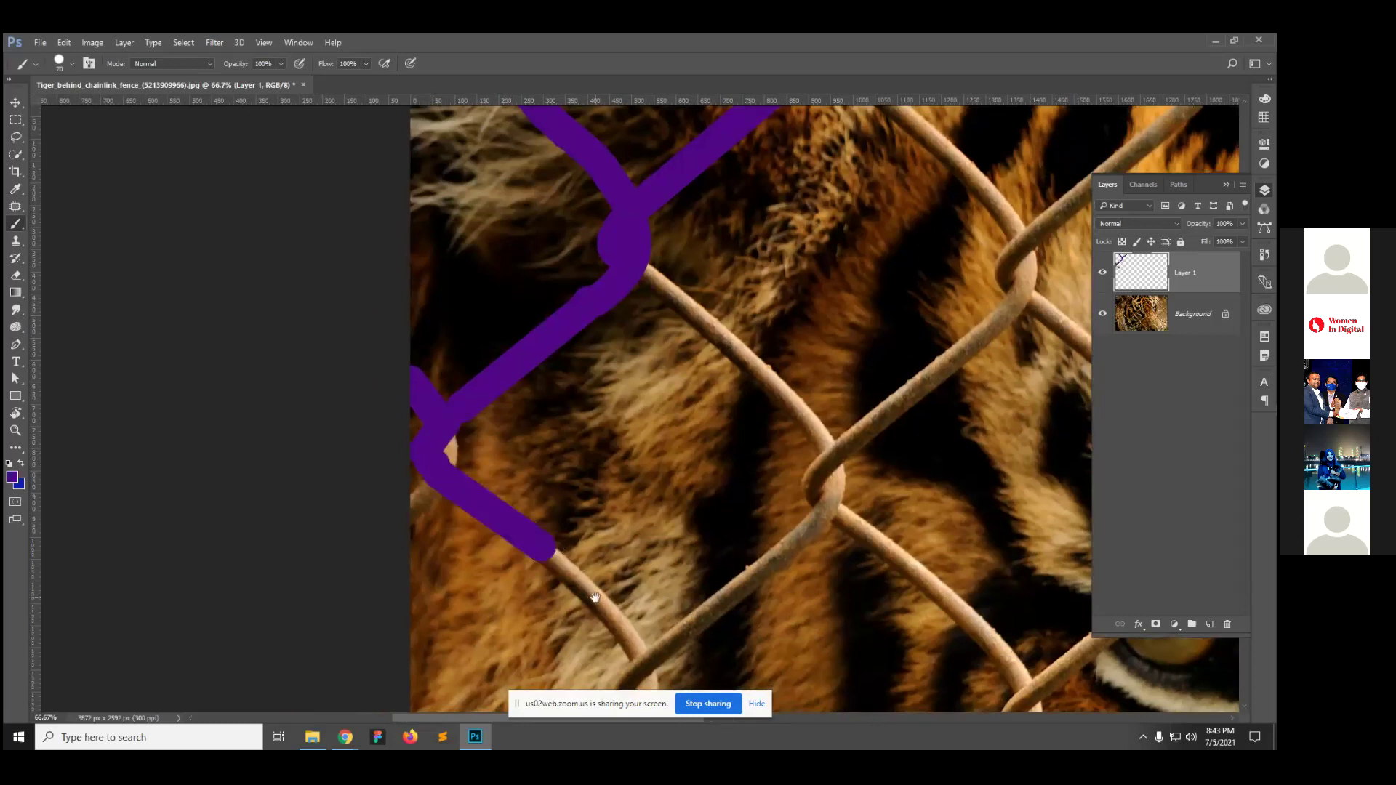
Step: Extend the painted line down the descending wire and around the next fence knot
scroll(536, 509, down, 3)
scroll(536, 508, right, 1)
shift+click(533, 501)
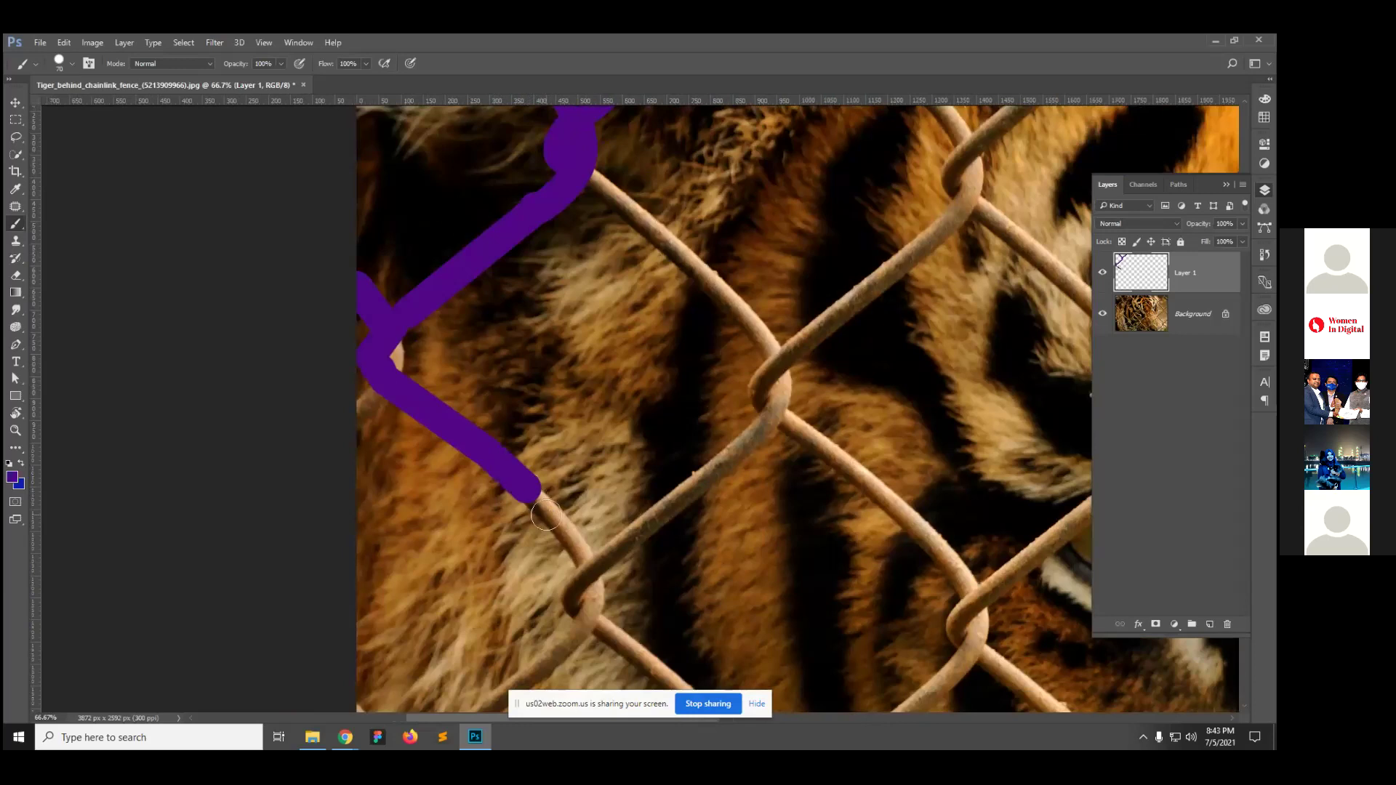
shift+click(567, 535)
mouse_move(567, 536)
mouse_down()
mouse_move(593, 578)
mouse_move(577, 633)
mouse_up()
Step: Paint over the wire running down to the lower-left knot, covering that knot and its short wires to the left edge
drag(593, 631, 690, 440)
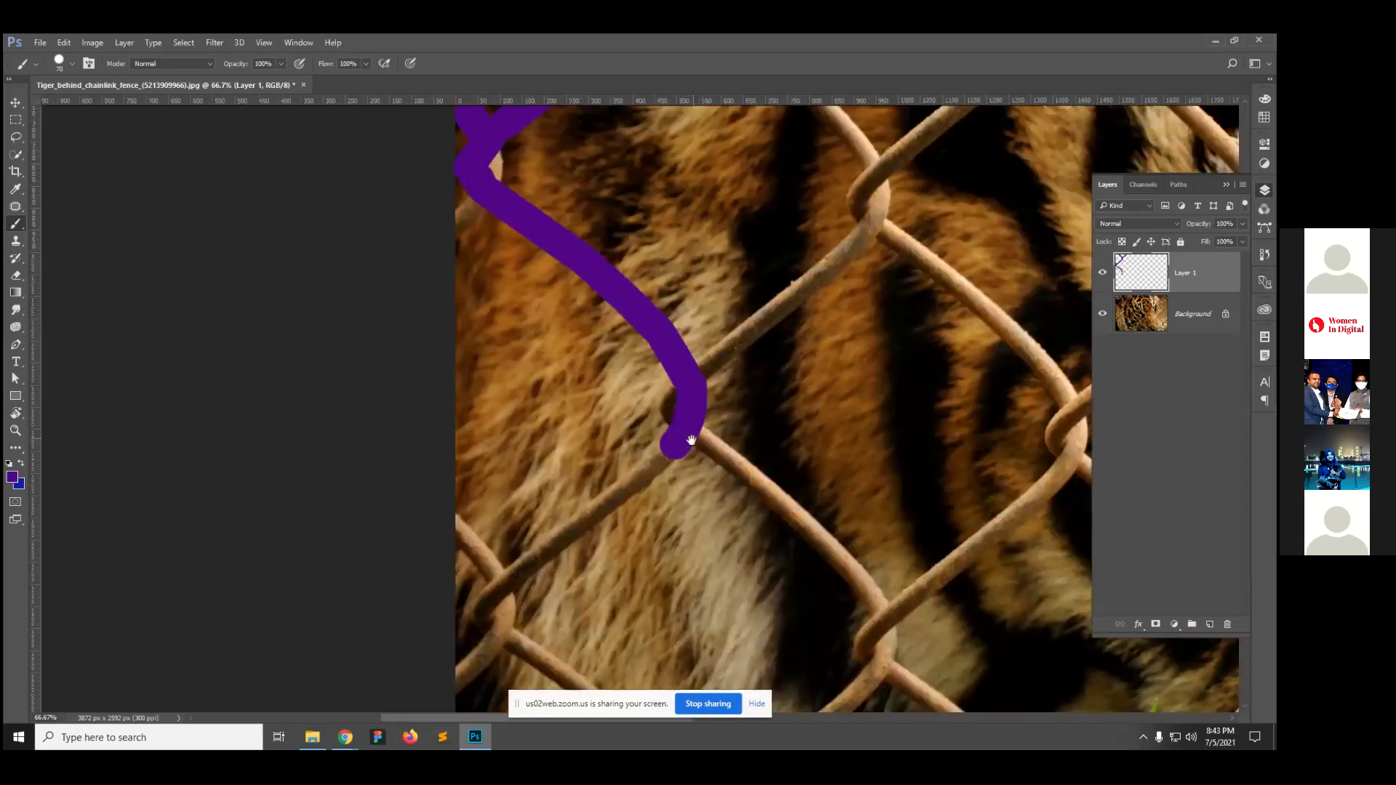
shift+click(503, 597)
mouse_move(499, 573)
mouse_down()
mouse_move(405, 510)
mouse_move(467, 360)
mouse_up()
click(479, 417)
mouse_move(478, 417)
mouse_down()
mouse_move(471, 473)
mouse_move(433, 510)
mouse_up()
drag(467, 456, 461, 420)
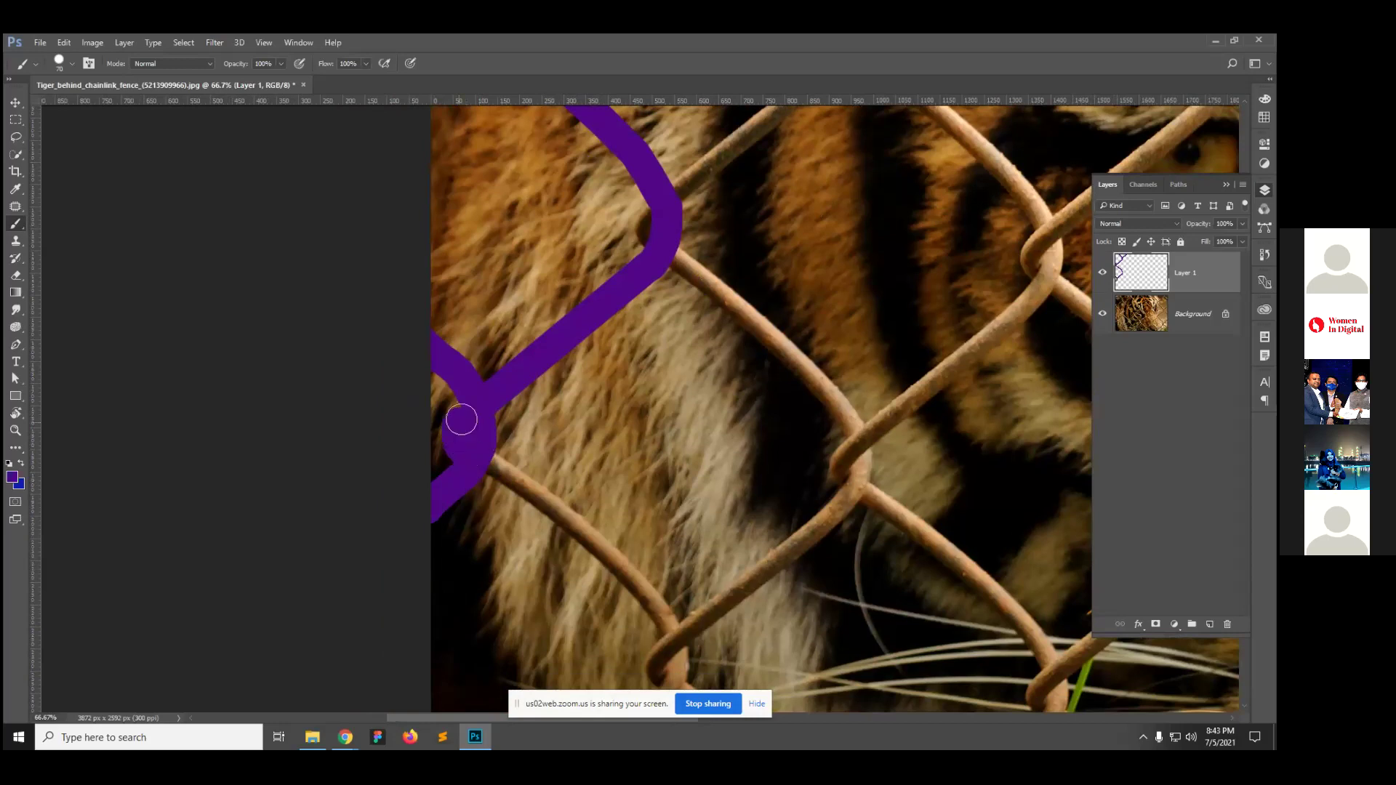
Step: Paint over the wires meeting at the first knot along the photo's bottom edge, including the one rising to the next knot
mouse_move(496, 466)
mouse_down()
mouse_move(618, 562)
mouse_move(669, 629)
mouse_move(653, 359)
mouse_move(635, 479)
mouse_move(505, 576)
mouse_up()
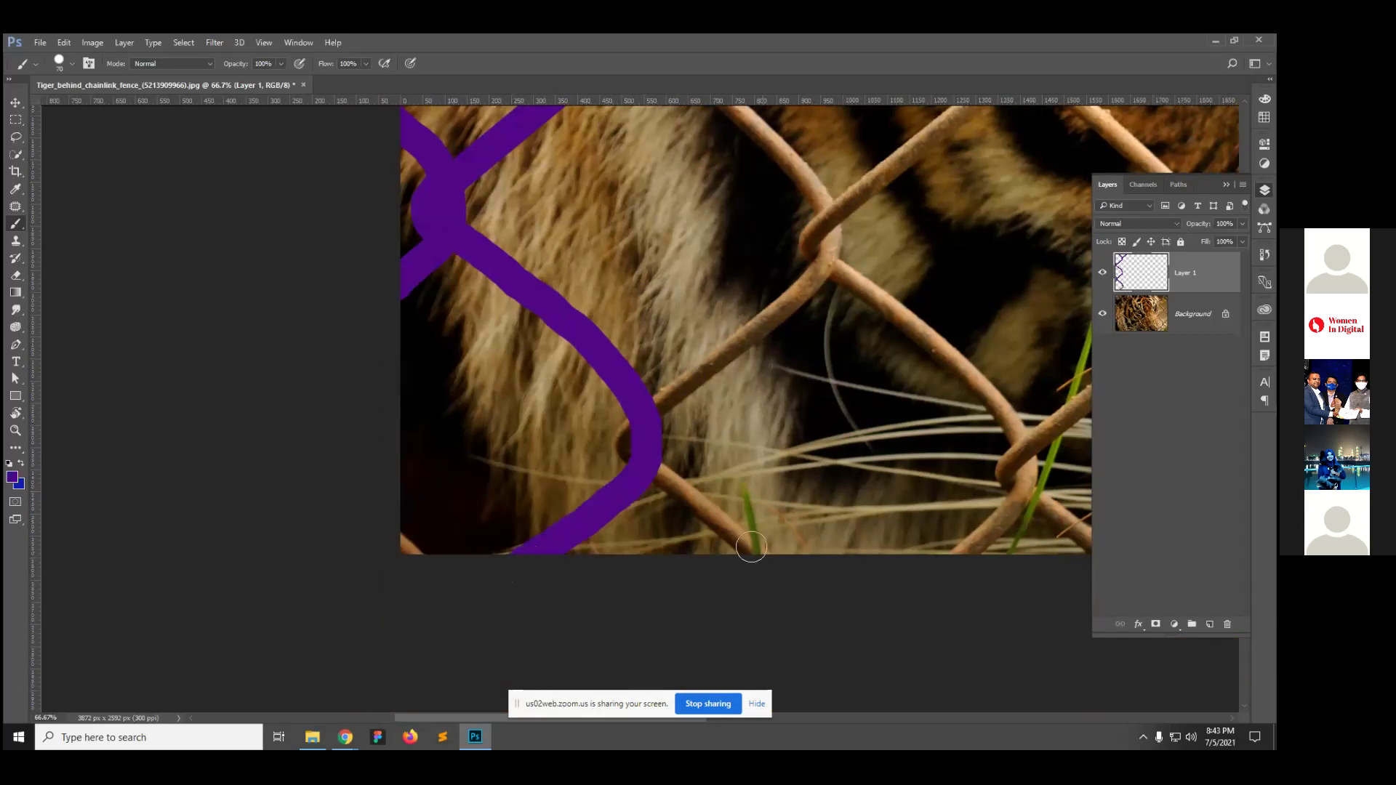
mouse_move(758, 553)
mouse_down()
mouse_move(727, 533)
mouse_move(730, 552)
mouse_move(762, 555)
mouse_move(627, 446)
mouse_move(640, 413)
mouse_move(709, 370)
mouse_up()
key(ctrl+z)
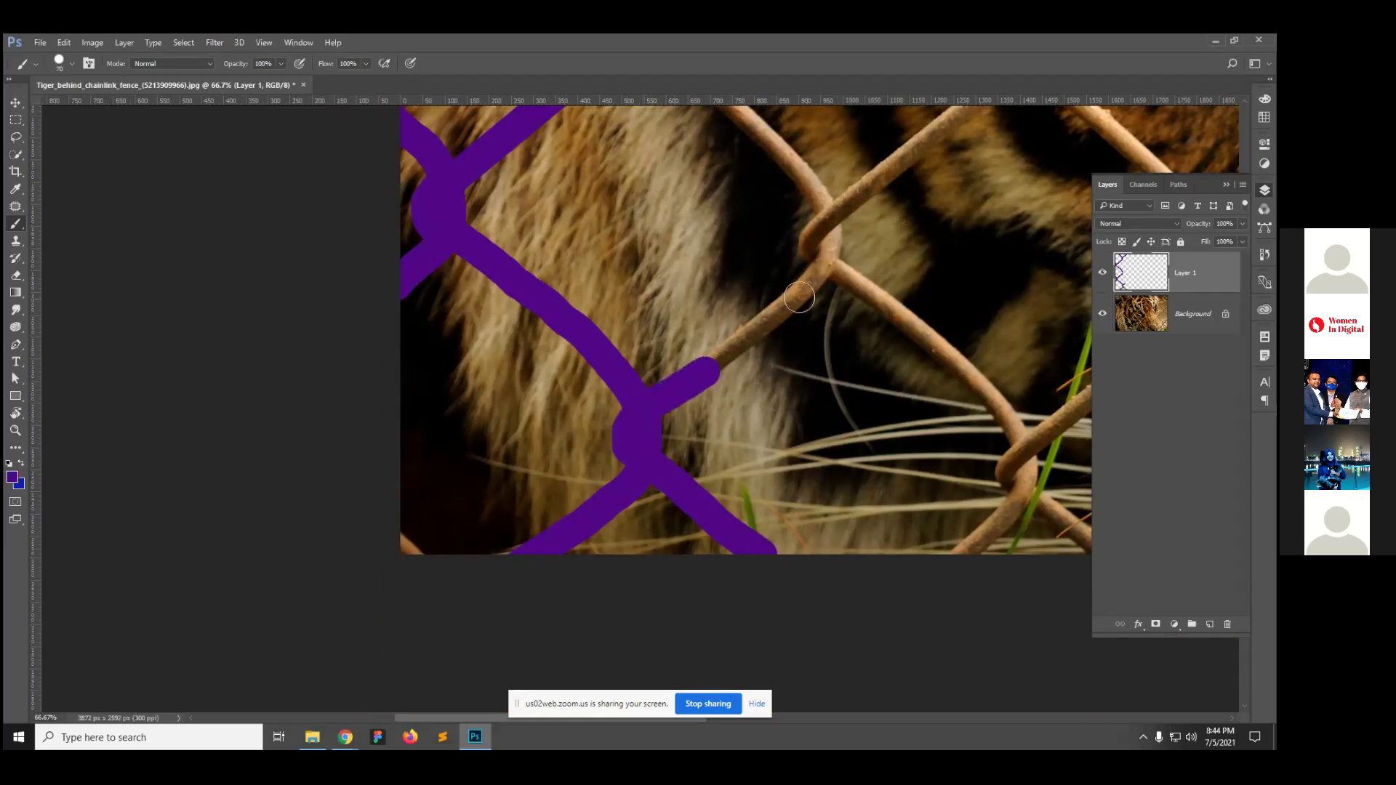
shift+click(814, 278)
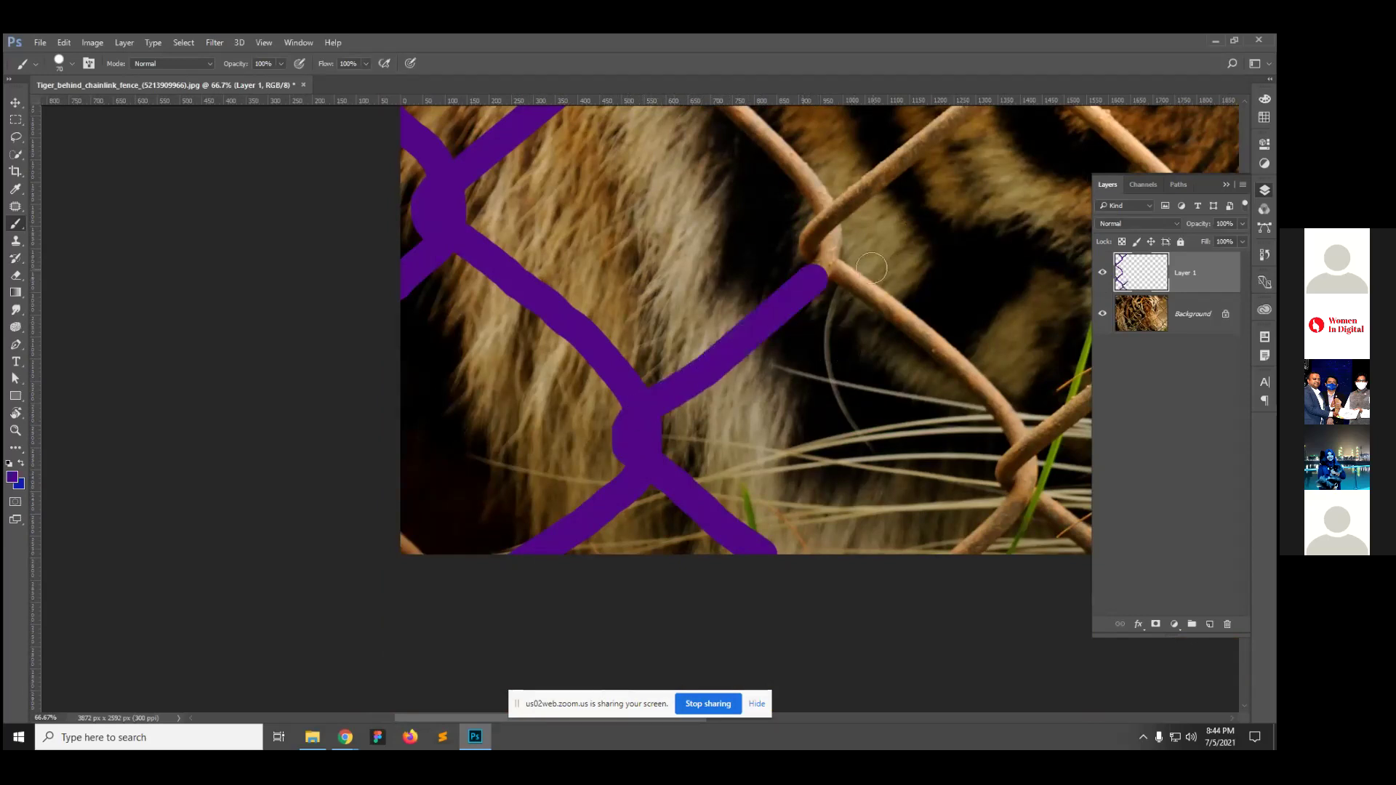
Step: Paint over the wire descending to the second bottom knot and on to the photo's bottom edge
drag(828, 266, 852, 277)
shift+click(980, 383)
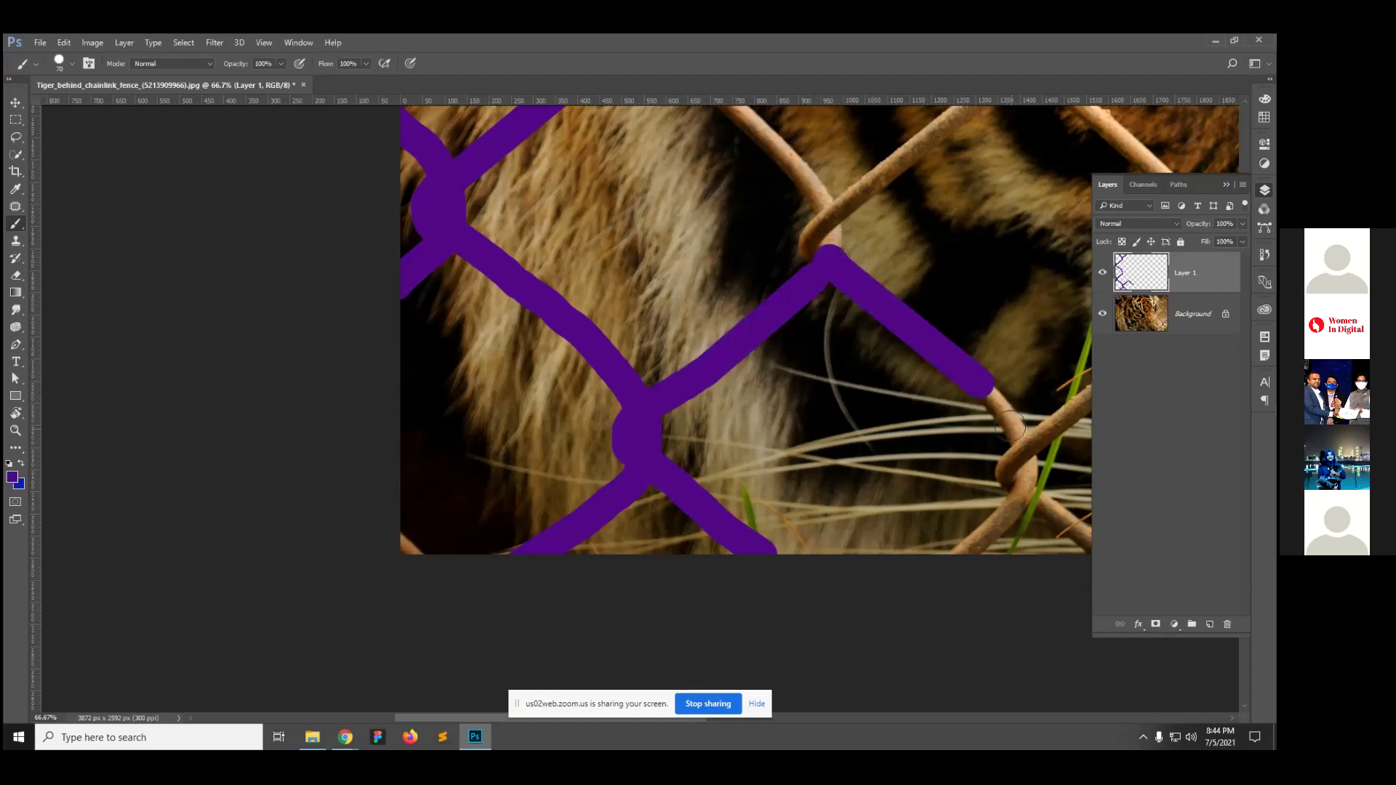
mouse_move(988, 394)
mouse_down()
mouse_move(1025, 476)
mouse_move(1004, 519)
mouse_move(857, 578)
mouse_up()
drag(938, 464, 790, 454)
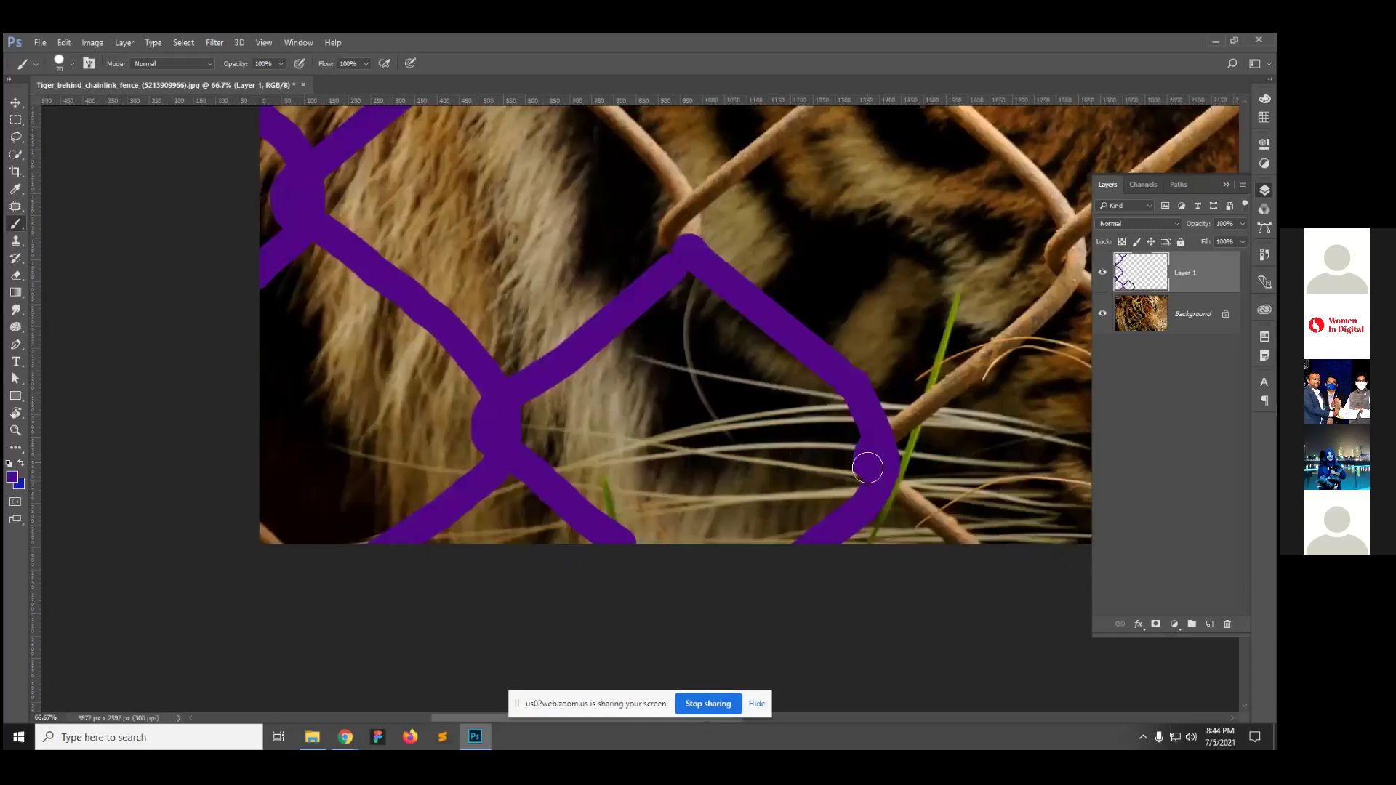
Step: Paint over the wire rising from the second bottom knot and the one descending from its upper end to the third bottom knot
drag(892, 433, 905, 418)
mouse_move(1044, 308)
mouse_down()
mouse_move(869, 421)
mouse_move(890, 378)
mouse_up()
drag(960, 434, 729, 361)
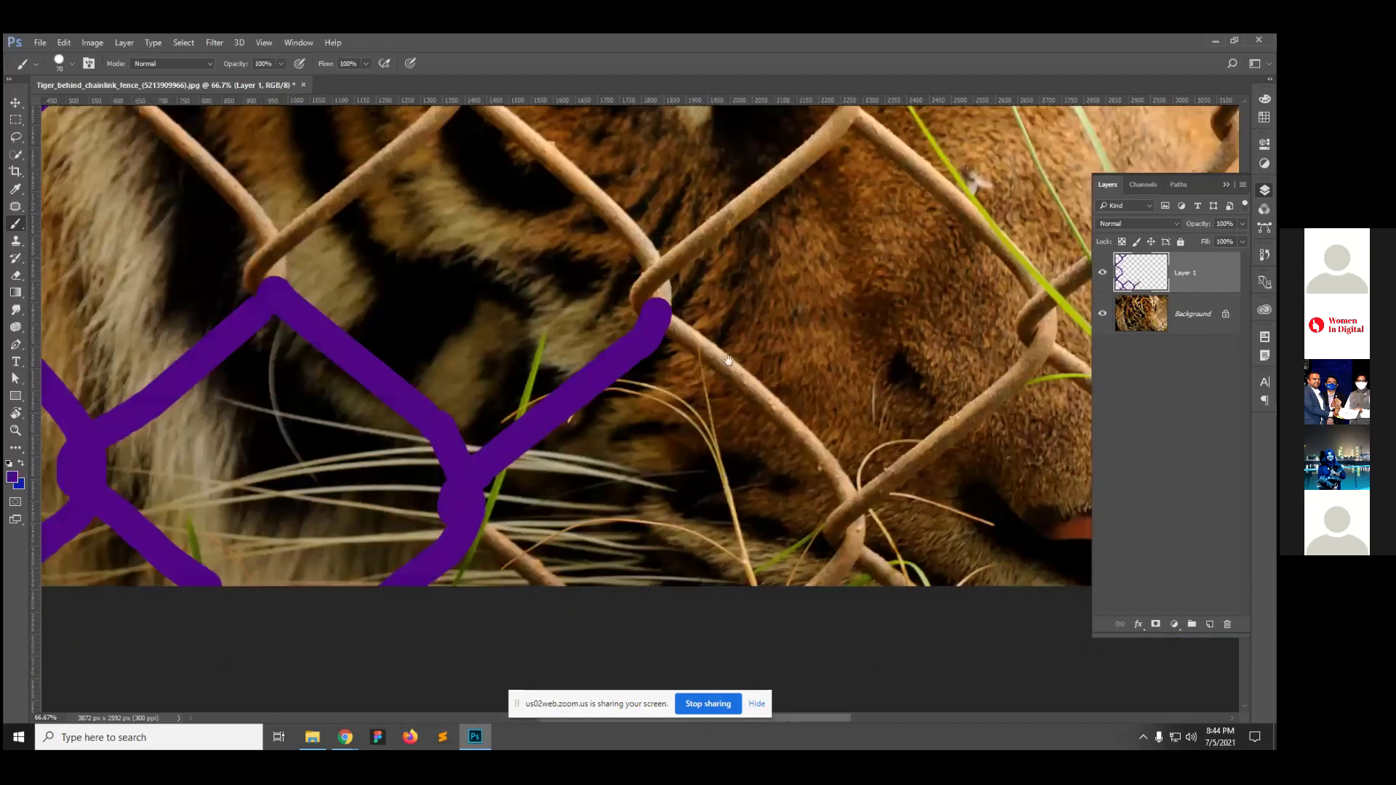
shift+click(755, 389)
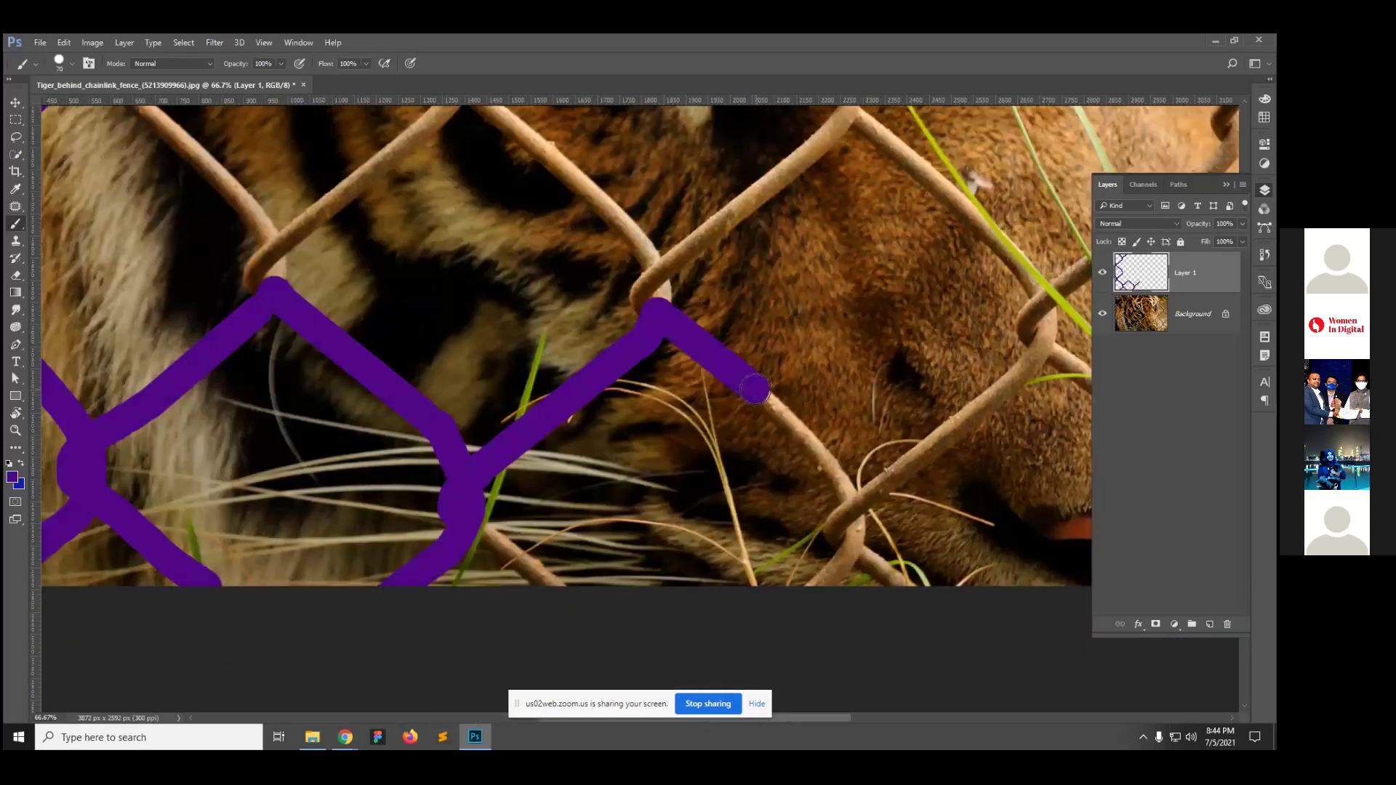
drag(767, 397, 857, 489)
Step: Cover the third bottom knot, the wire rising from it across the muzzle, and its short wires to the bottom edge
click(835, 527)
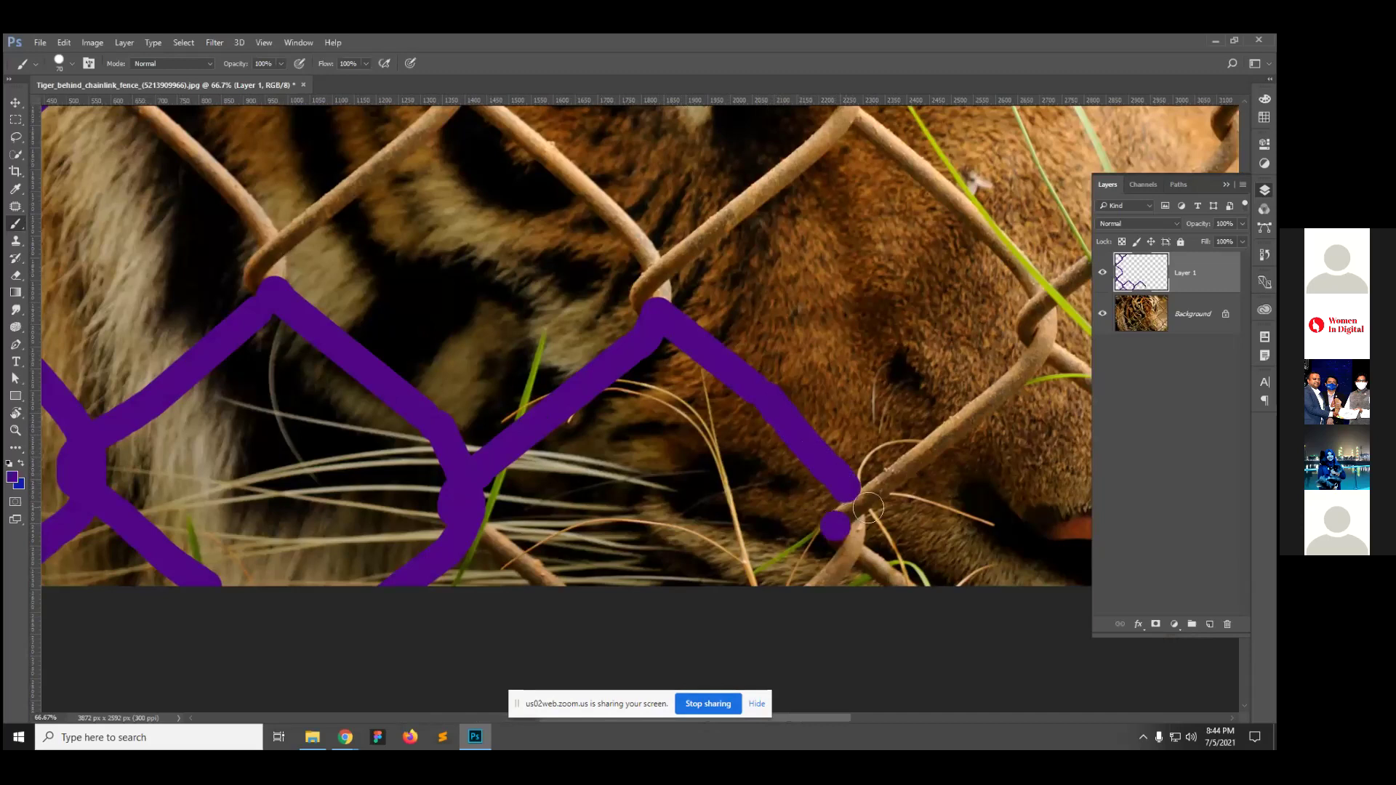
shift+click(1011, 382)
mouse_move(876, 429)
mouse_down()
mouse_move(802, 399)
mouse_move(790, 430)
mouse_move(738, 472)
mouse_up()
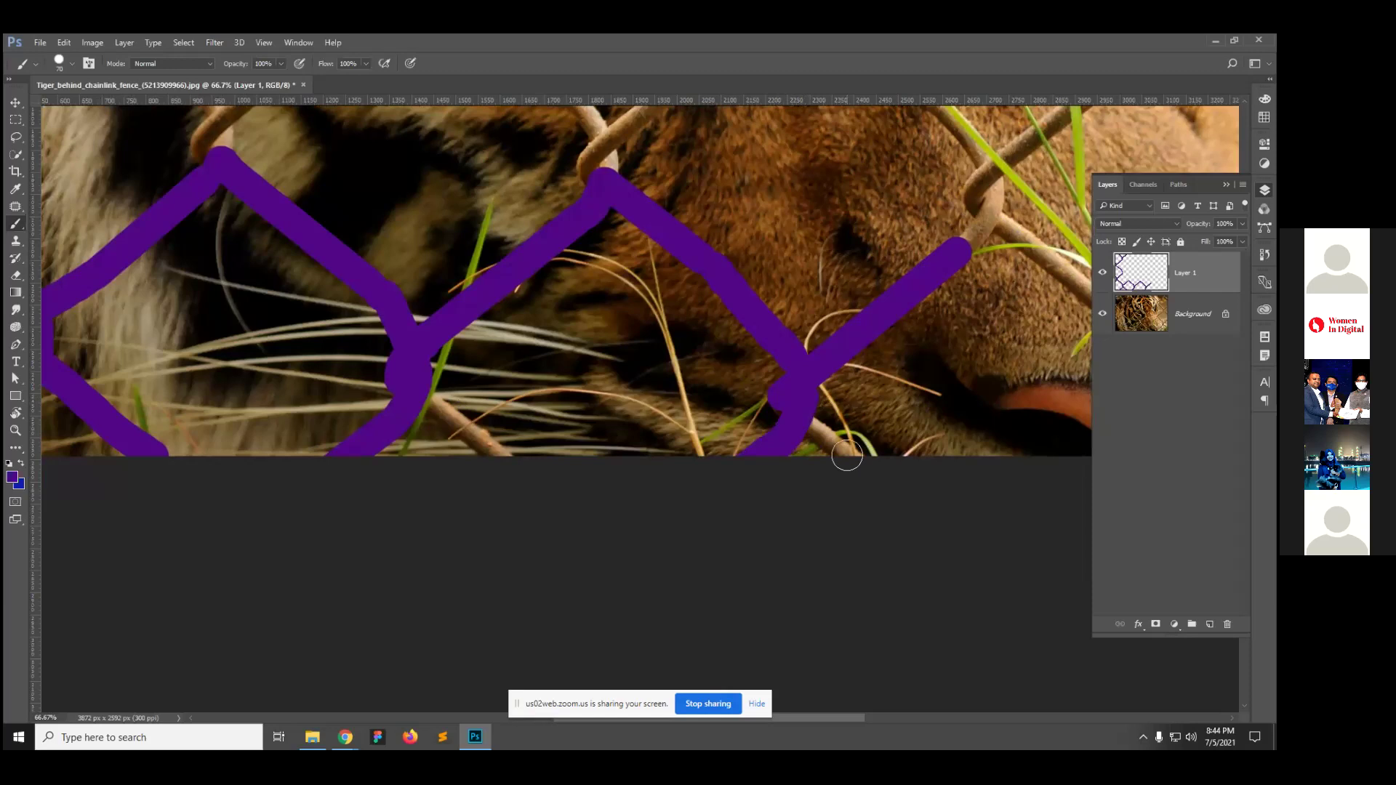
click(815, 425)
drag(831, 438, 888, 483)
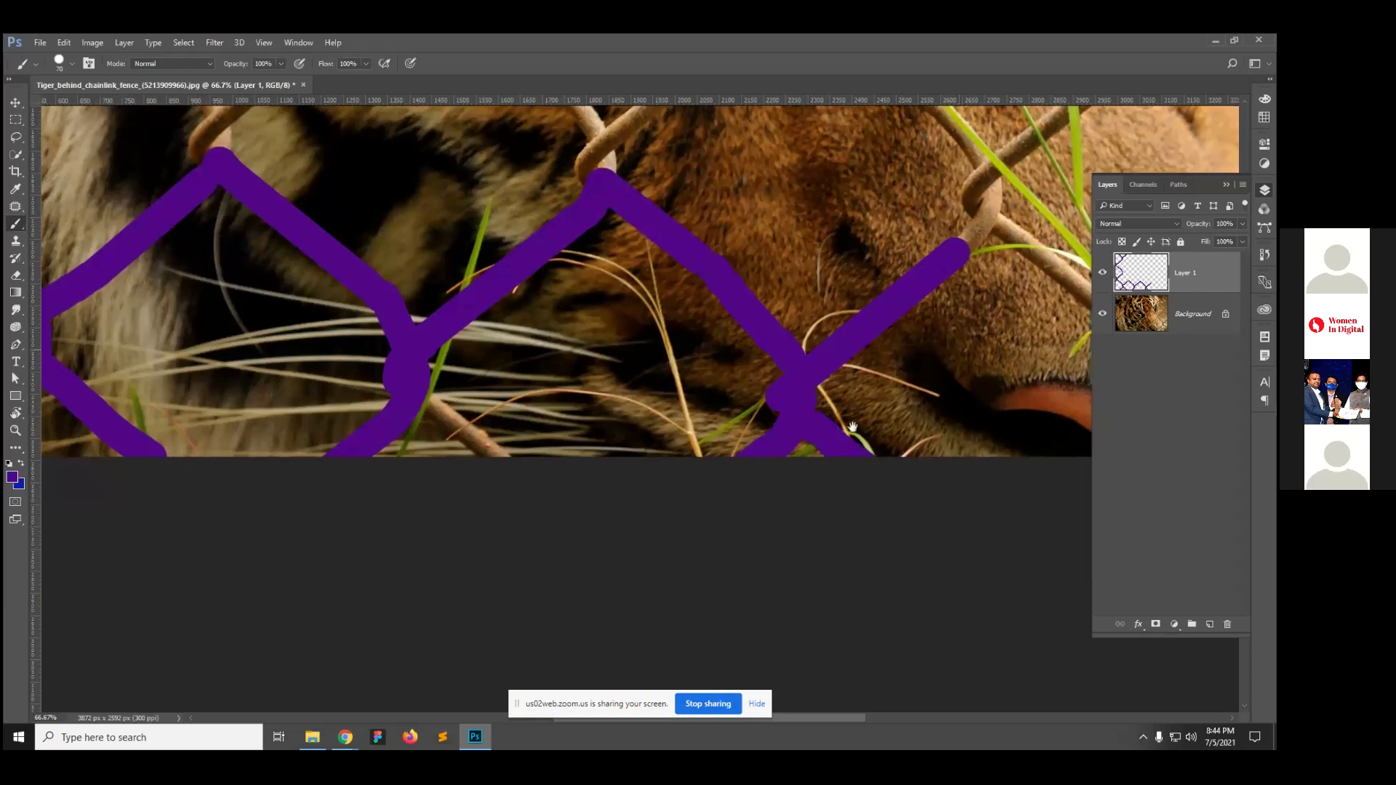
Step: Cover the fourth bottom knot beside the nose and paint over the wire rising from it toward the knot among the whiskers
drag(852, 427, 700, 504)
mouse_move(906, 634)
mouse_down()
mouse_move(881, 612)
mouse_move(890, 582)
mouse_move(894, 642)
mouse_move(862, 605)
mouse_move(777, 608)
mouse_up()
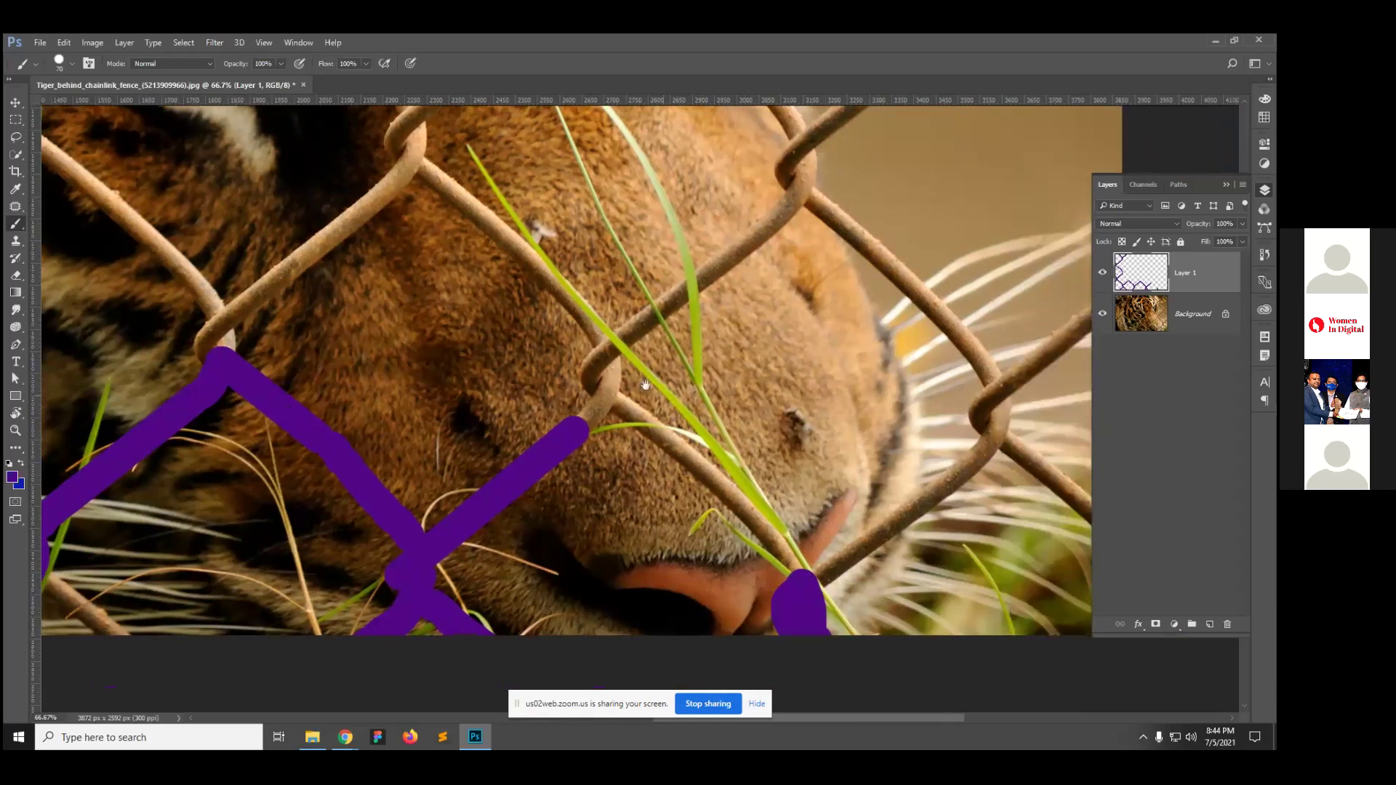
drag(594, 383, 458, 446)
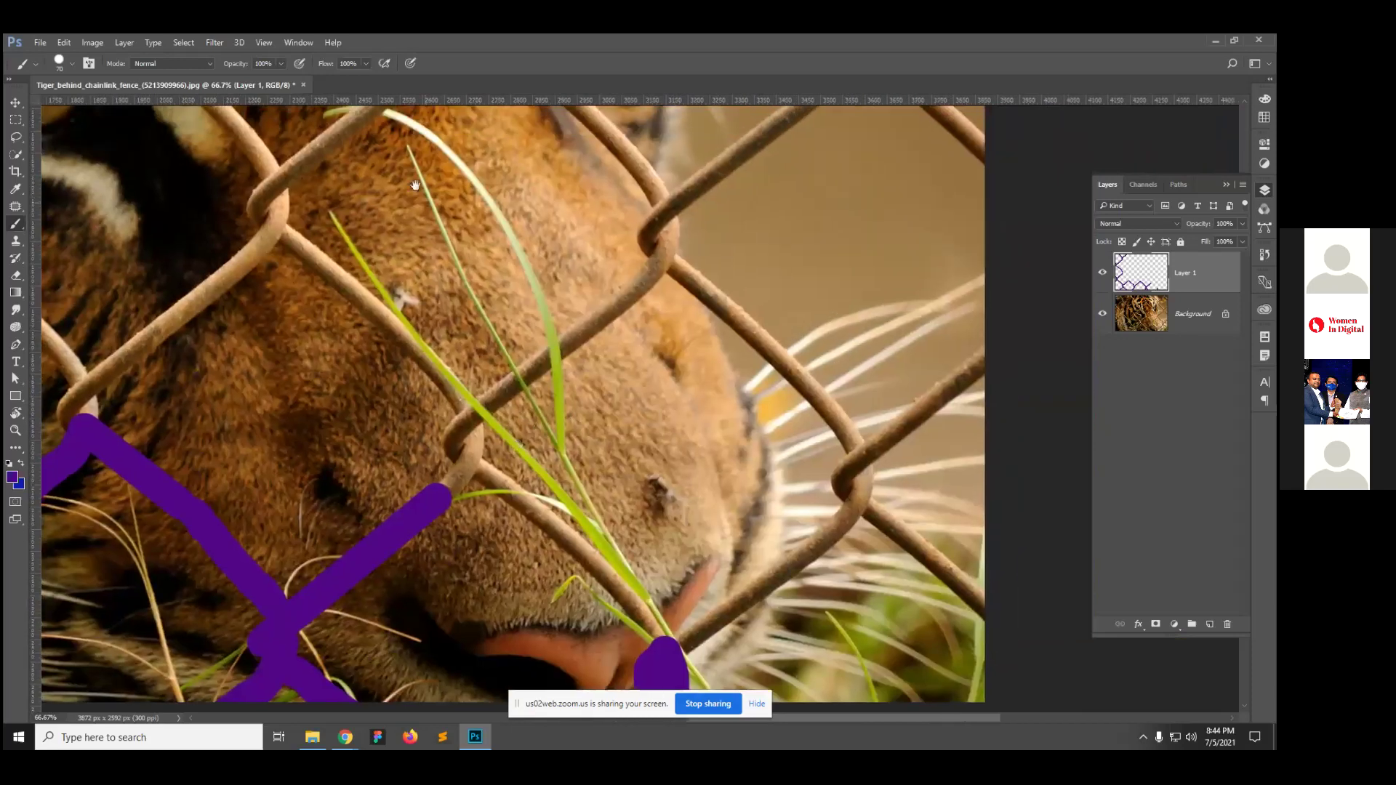
drag(571, 495, 493, 410)
drag(601, 561, 604, 558)
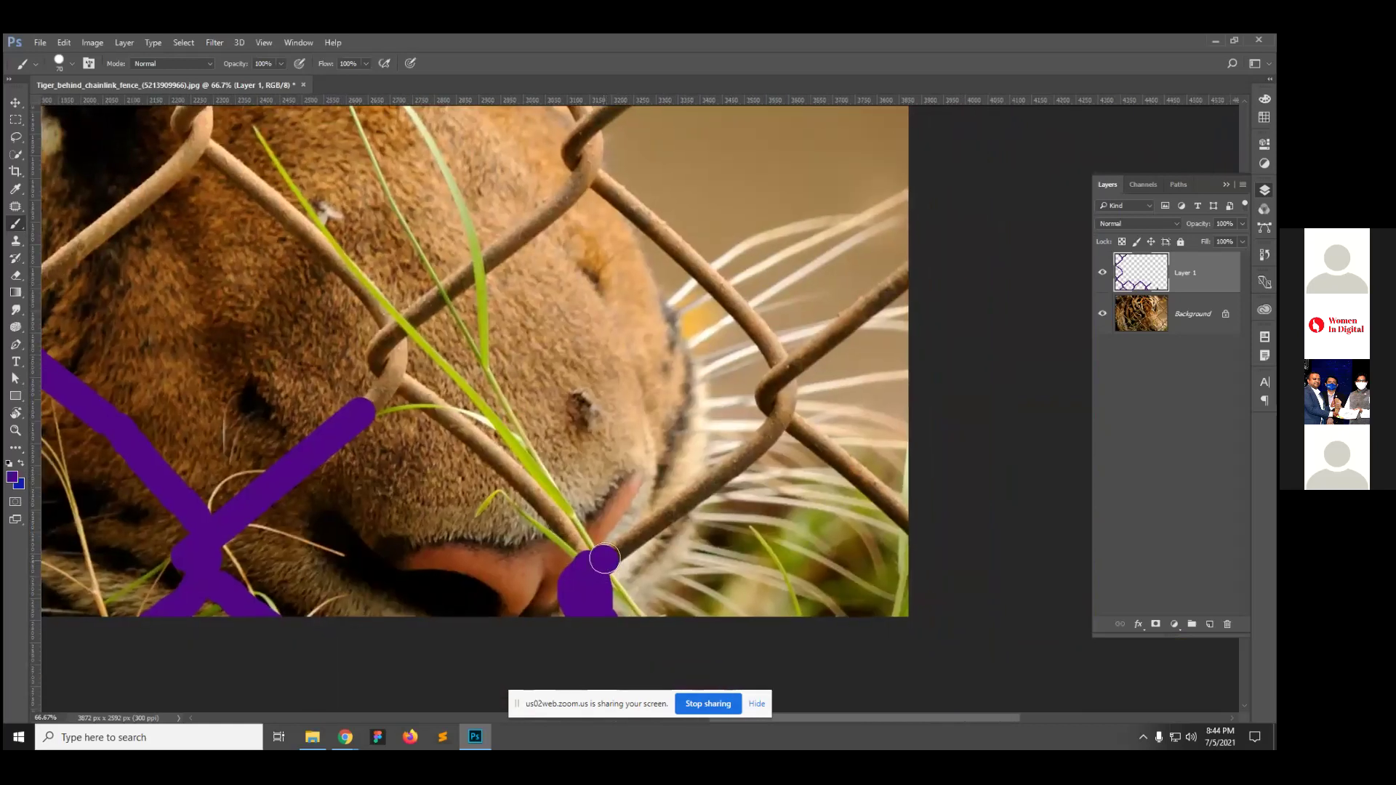
shift+click(769, 434)
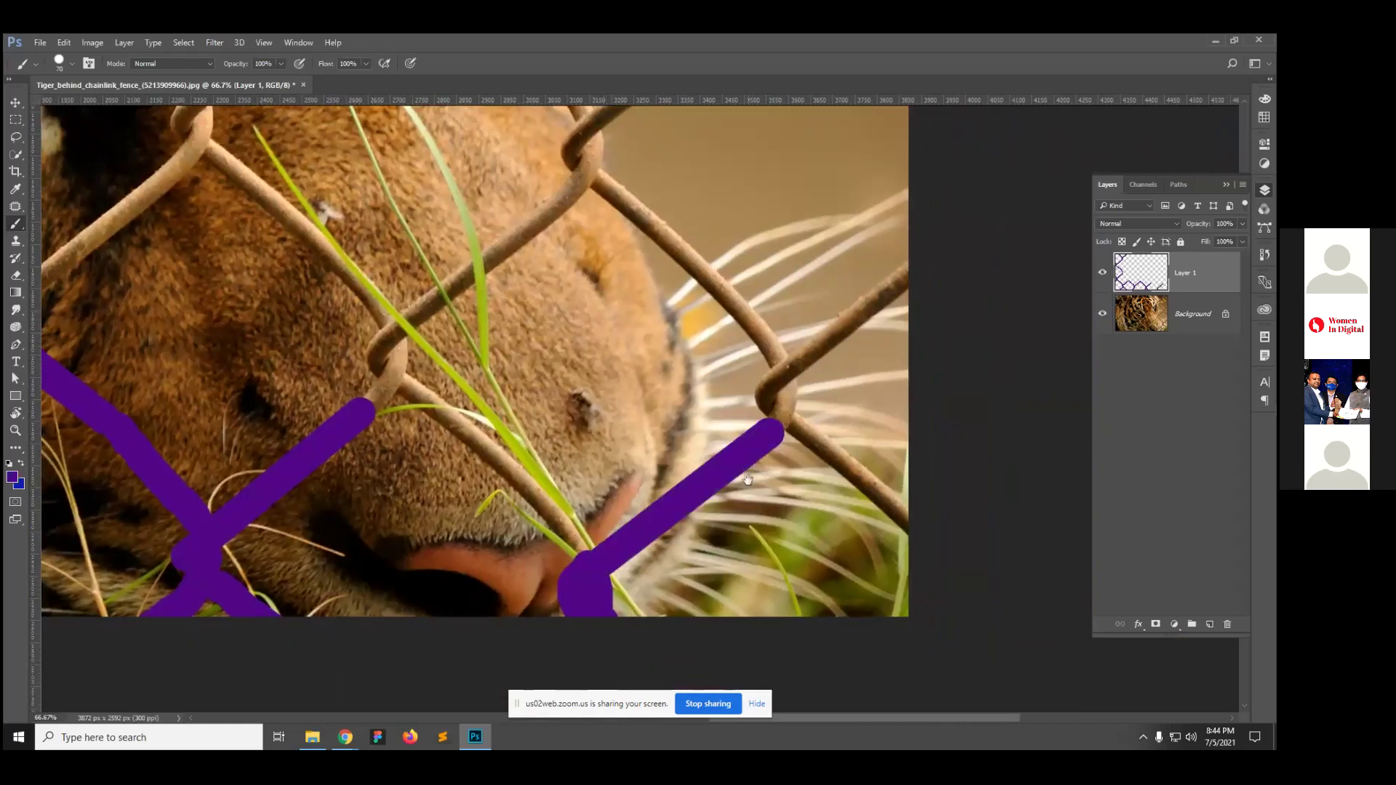
Step: Cover the knot among the whiskers and its two wires running out to the photo's right edge
mouse_move(875, 535)
mouse_down()
mouse_move(775, 583)
mouse_move(637, 587)
mouse_up()
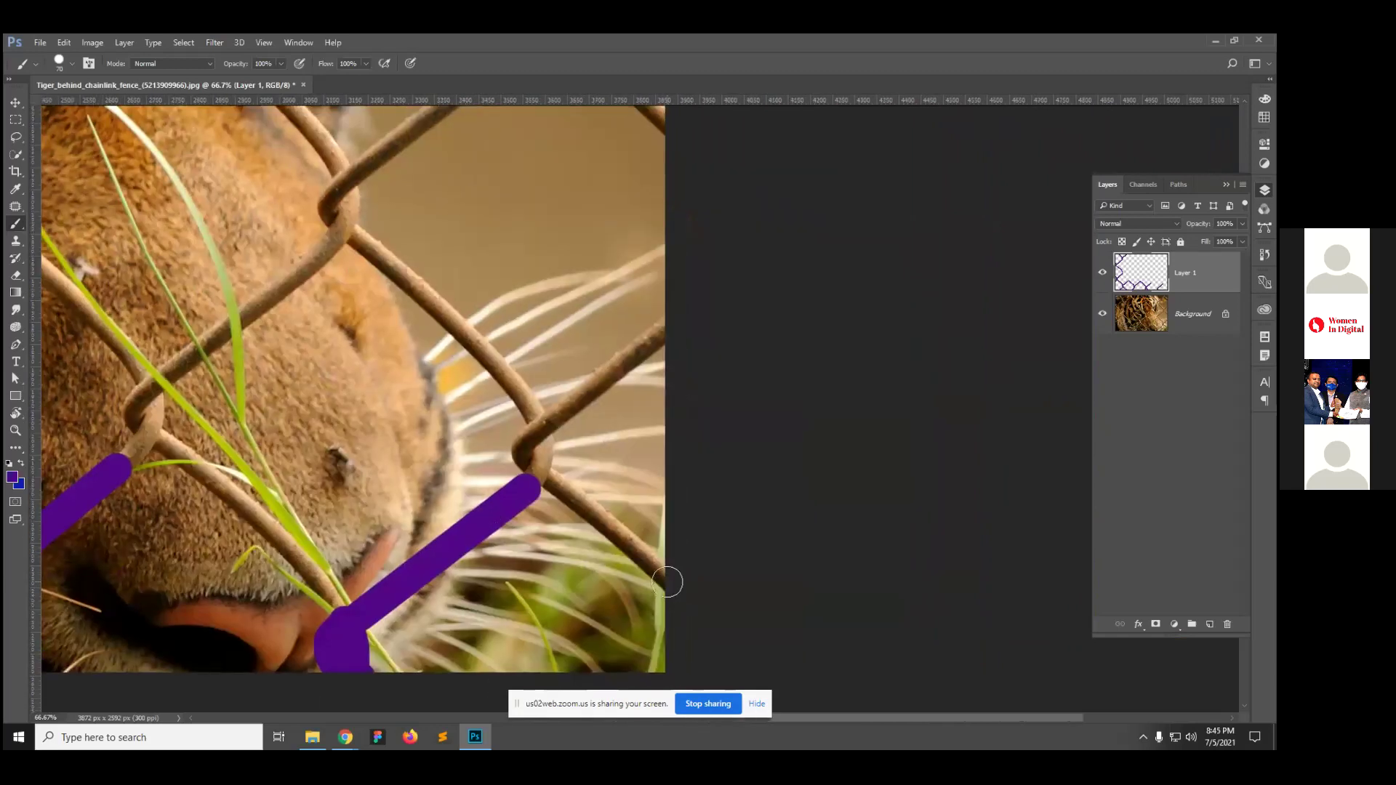
click(666, 577)
shift+click(556, 493)
mouse_move(544, 477)
mouse_down()
mouse_move(534, 430)
mouse_move(665, 345)
mouse_move(676, 322)
mouse_move(691, 421)
mouse_move(548, 432)
mouse_move(542, 480)
mouse_up()
shift+click(675, 322)
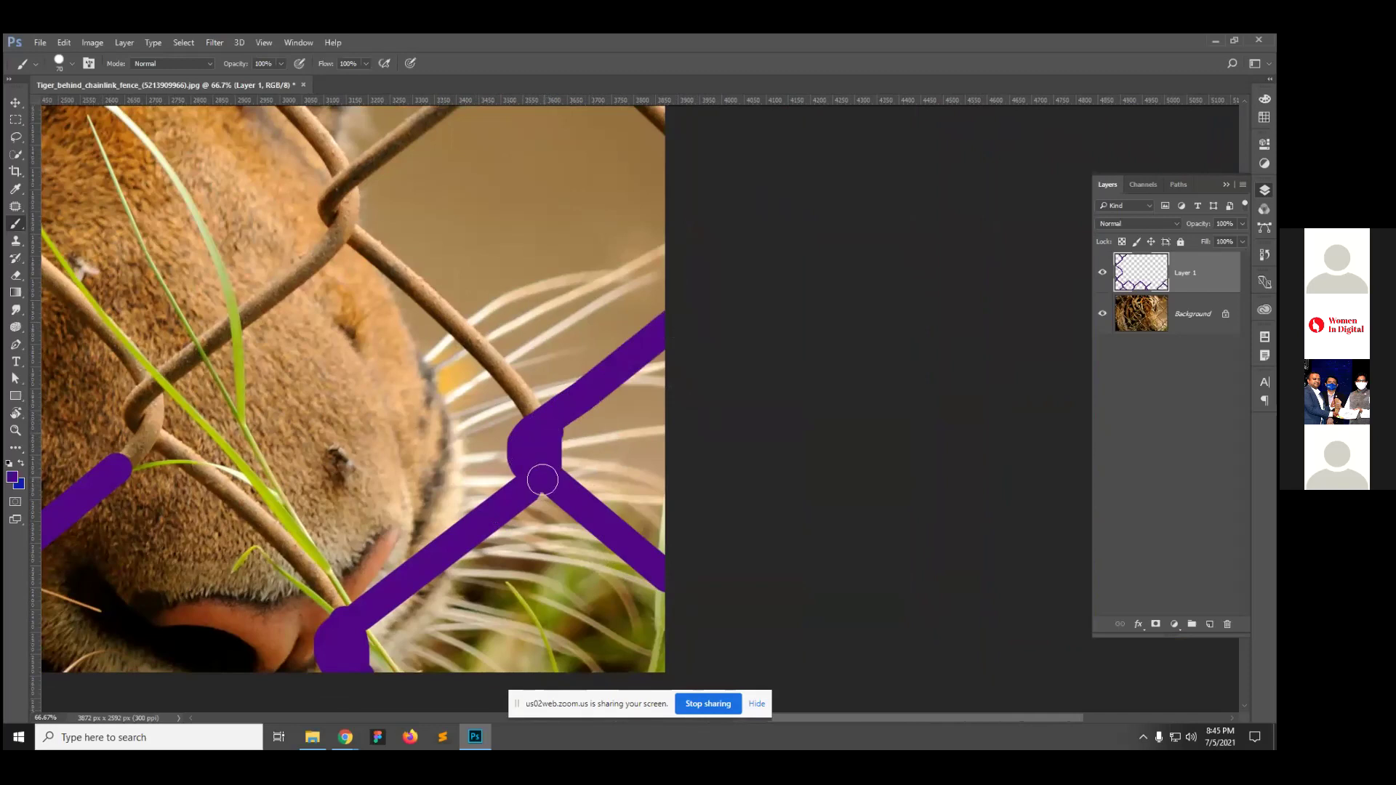
Step: Paint over the wire rising from the whisker knot to the next knot and the one descending from there to the muzzle knot
mouse_move(557, 410)
mouse_down()
mouse_move(644, 529)
mouse_move(621, 528)
mouse_move(581, 483)
mouse_up()
shift+click(443, 359)
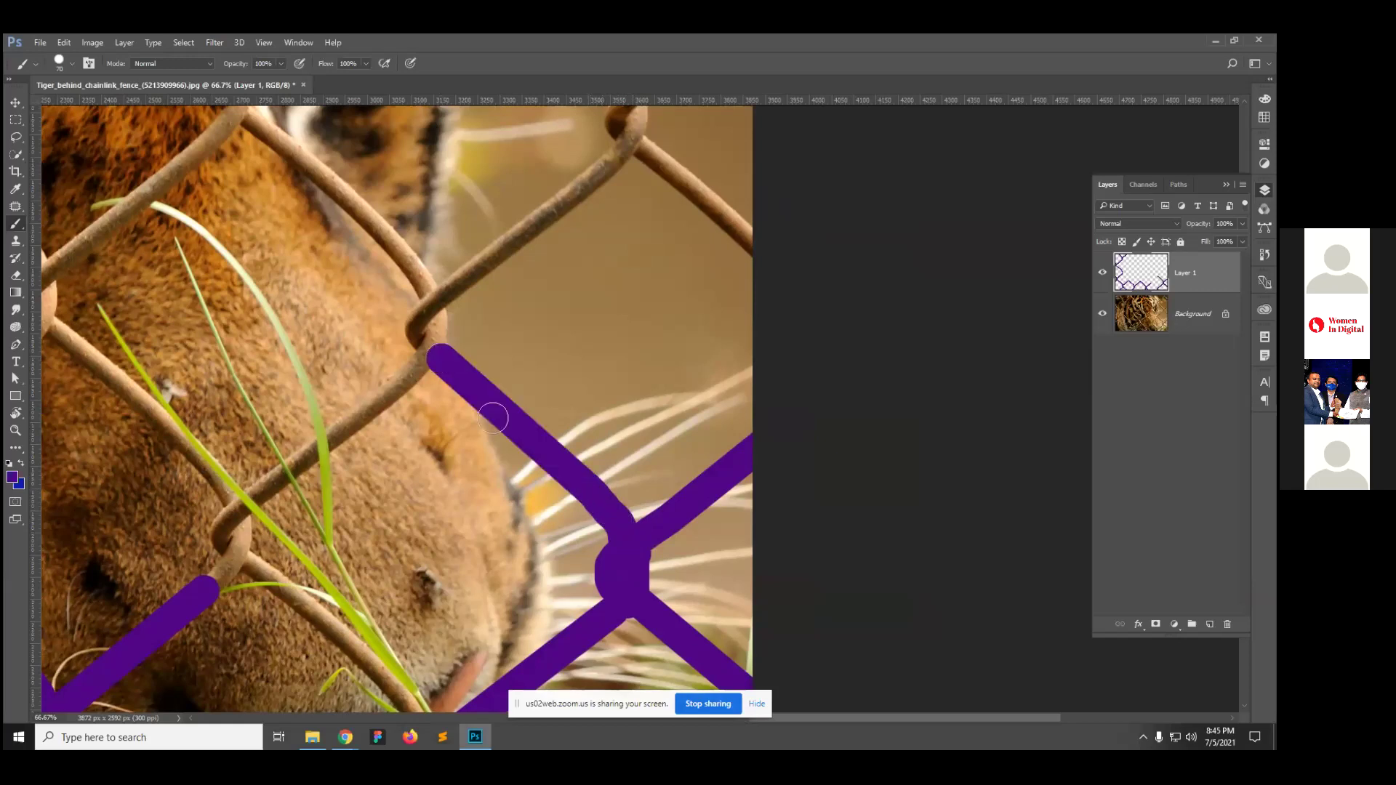
drag(433, 359, 416, 368)
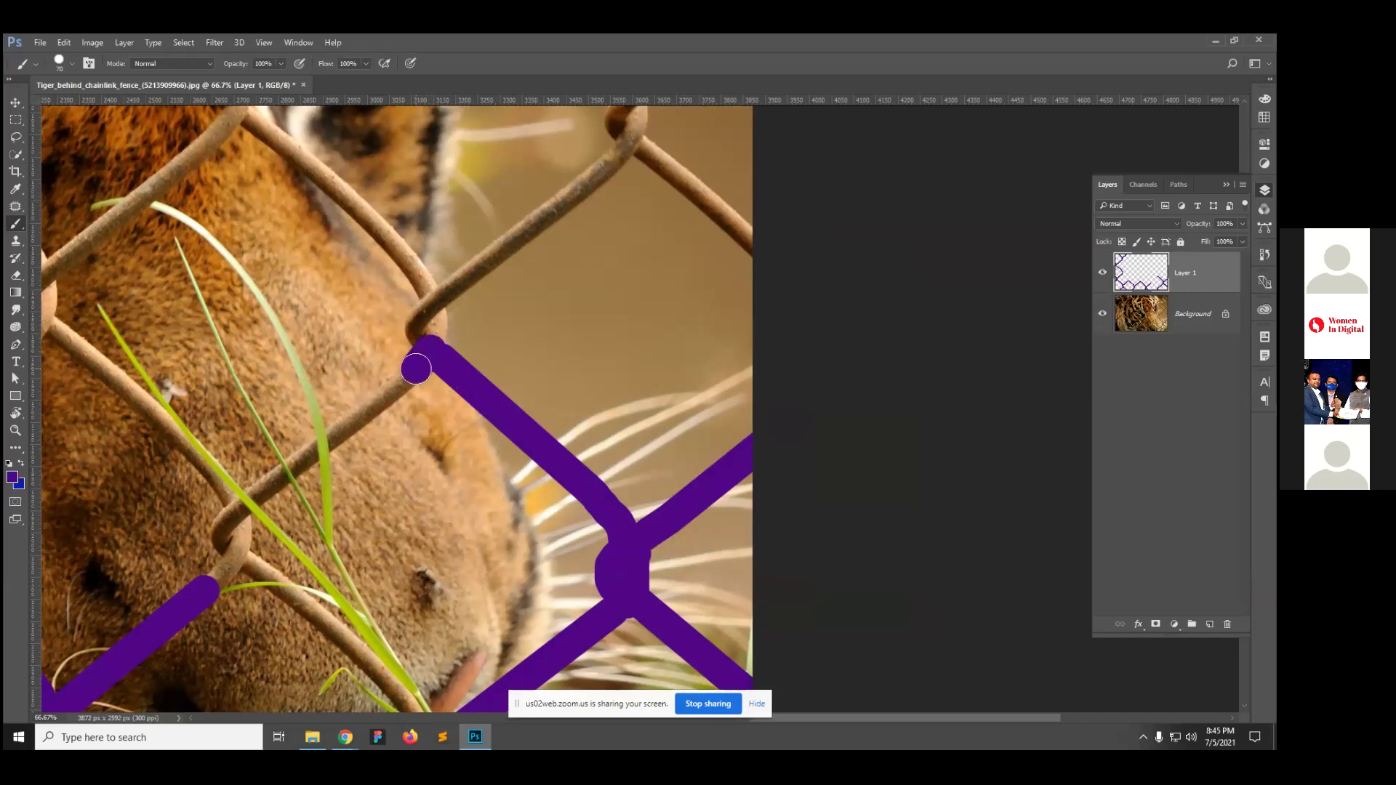
shift+click(256, 494)
Step: Paint over the wire rising from the fourth bottom knot to the muzzle knot and cover that knot
drag(371, 507, 353, 370)
drag(409, 599, 391, 570)
shift+click(269, 455)
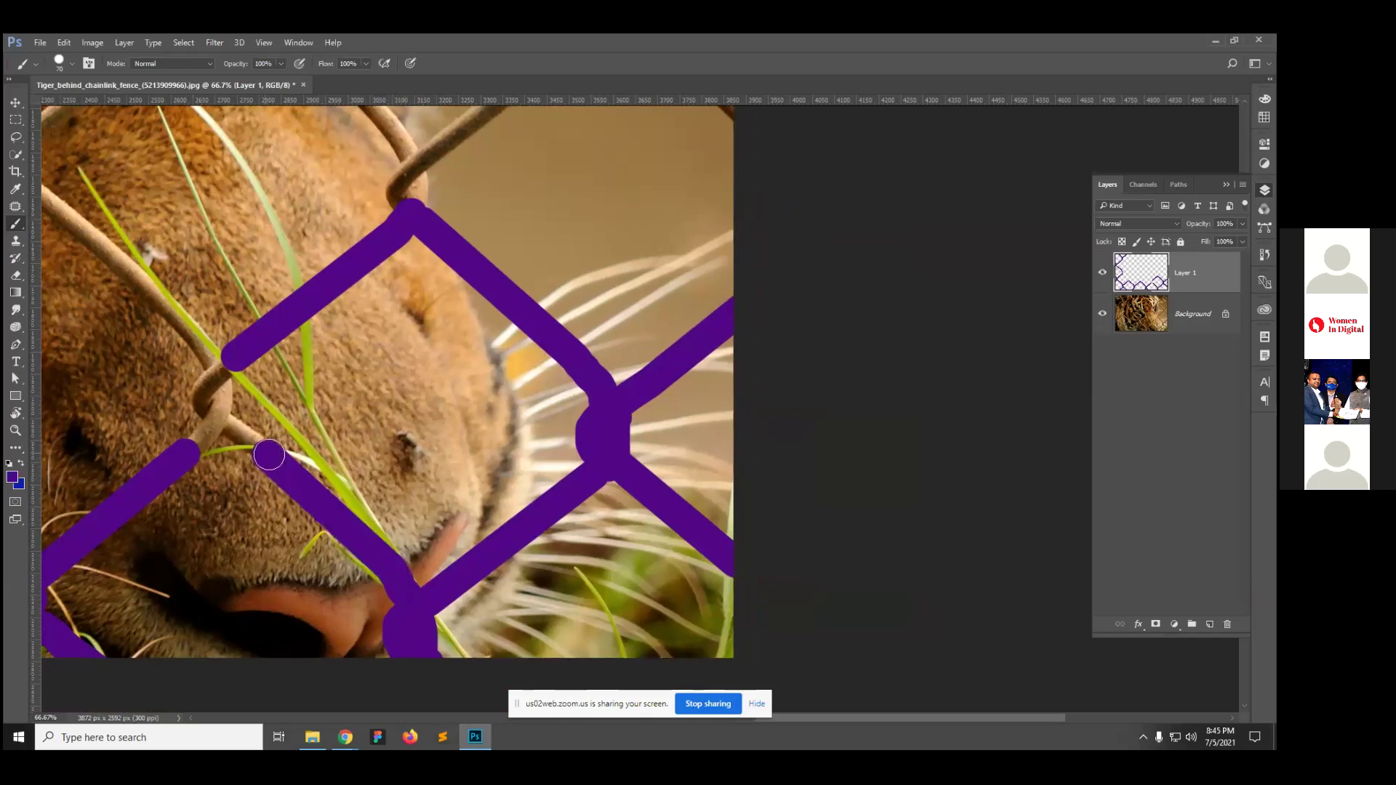
mouse_move(266, 451)
mouse_down()
mouse_move(205, 408)
mouse_move(229, 360)
mouse_move(185, 457)
mouse_up()
Step: Cover the nose-bridge knot, the wires linking it to the muzzle and cheek knots, and the cheek knot, undoing the last stray stroke
drag(283, 442, 551, 612)
mouse_move(445, 515)
mouse_down()
mouse_move(232, 309)
mouse_move(235, 287)
mouse_move(274, 253)
mouse_move(236, 280)
mouse_move(247, 304)
mouse_move(236, 338)
mouse_move(48, 491)
mouse_up()
drag(275, 424, 558, 372)
drag(328, 420, 333, 458)
key(ctrl+z)
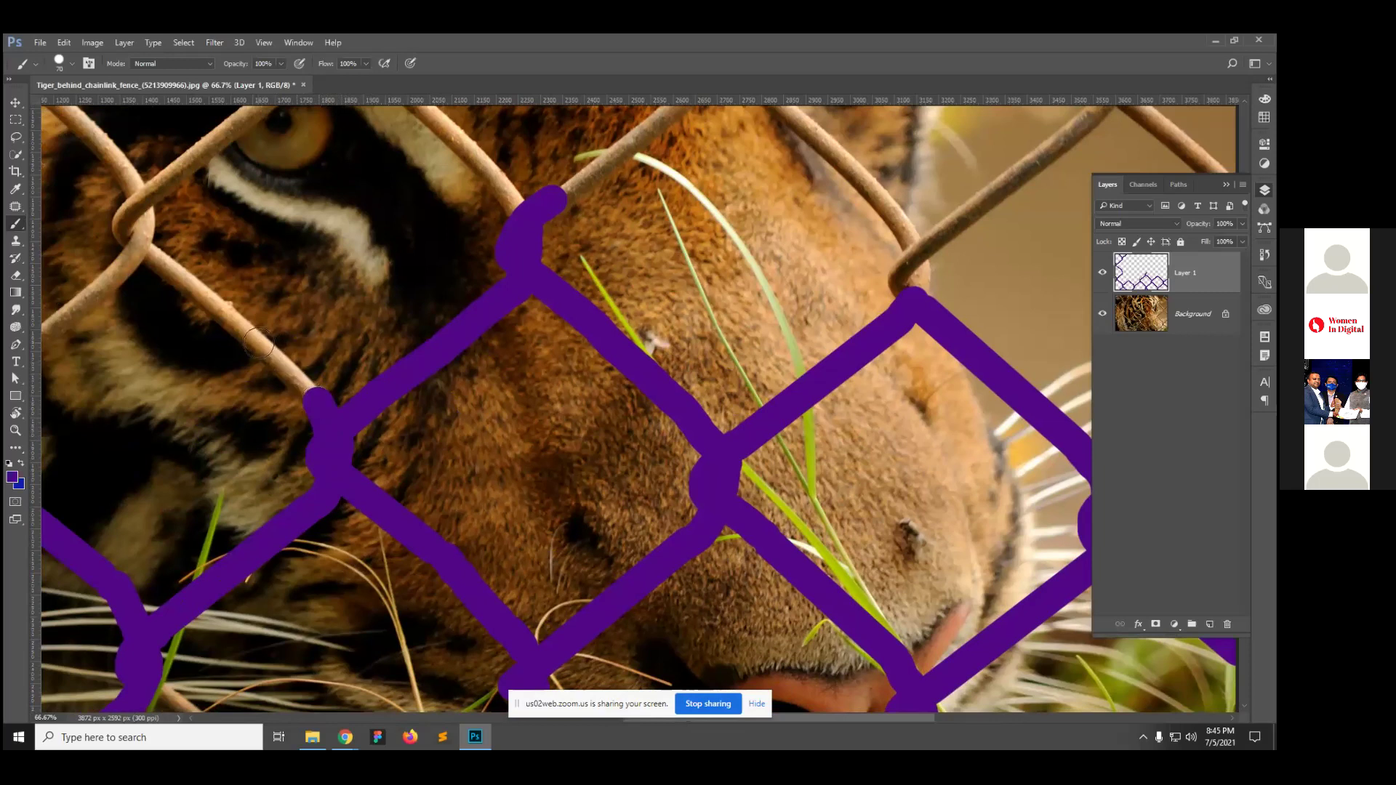
Step: Paint over the wire rising from the cheek knot to the knot below the eye and the one descending from there to the lower-left knot
drag(258, 344, 320, 398)
shift+click(149, 254)
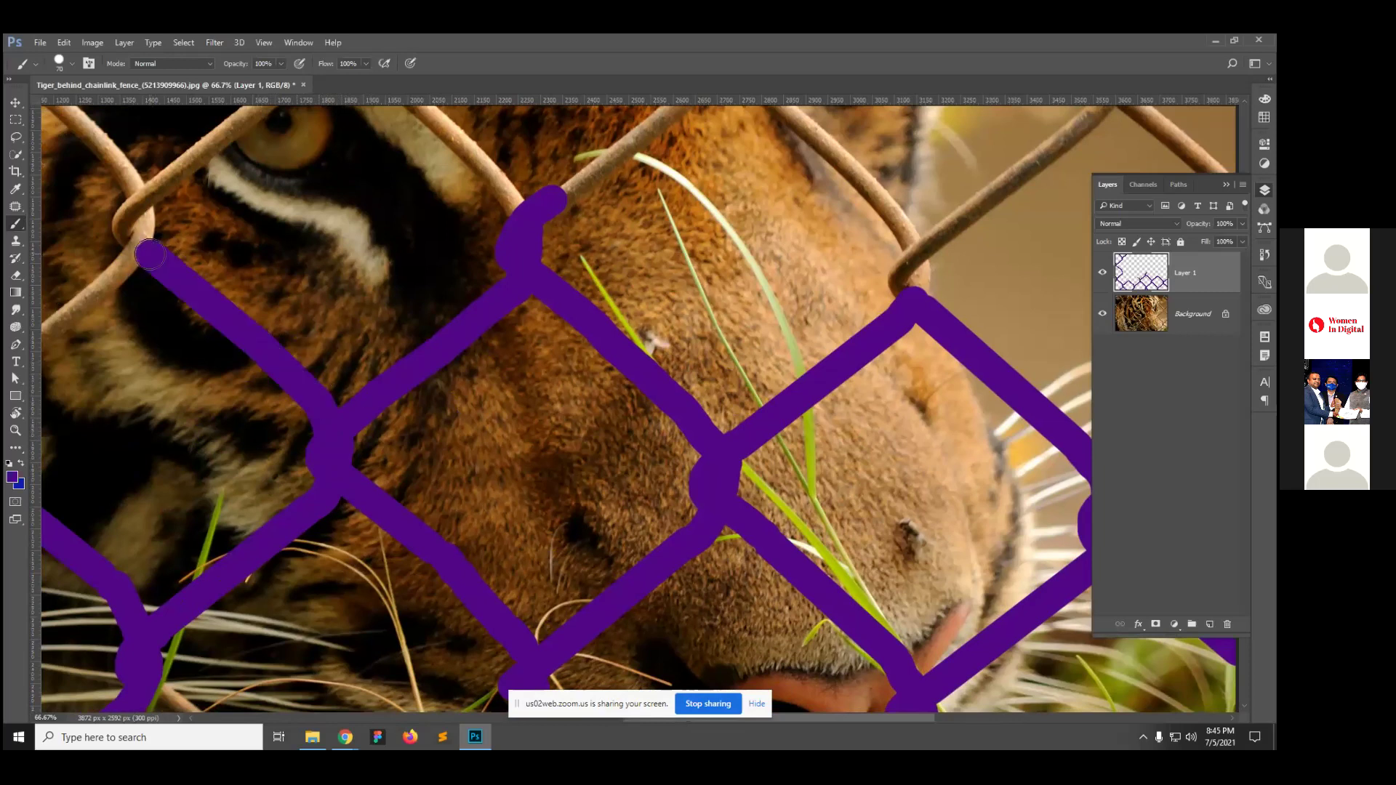
mouse_move(218, 284)
mouse_down()
mouse_move(543, 588)
mouse_move(573, 491)
mouse_up()
click(511, 462)
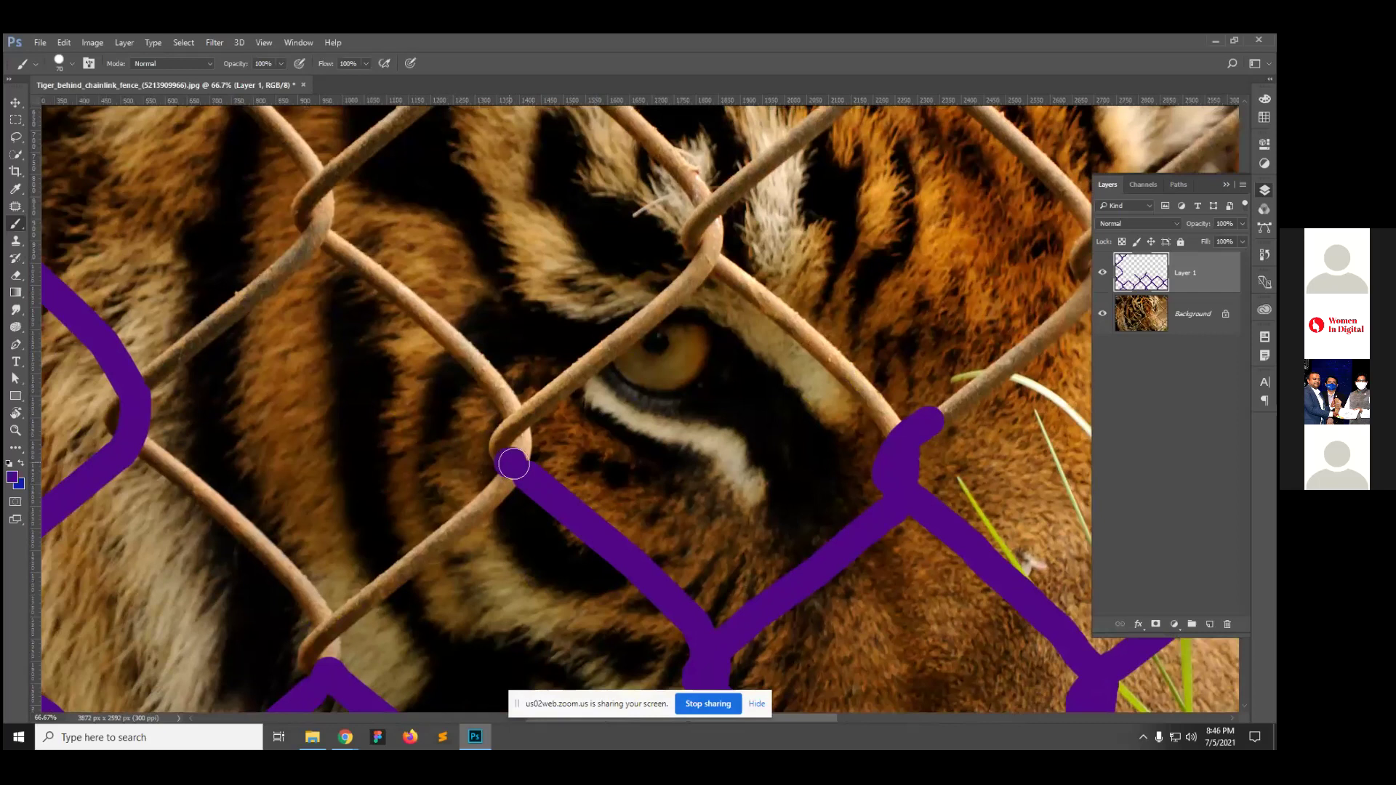
drag(508, 461, 497, 492)
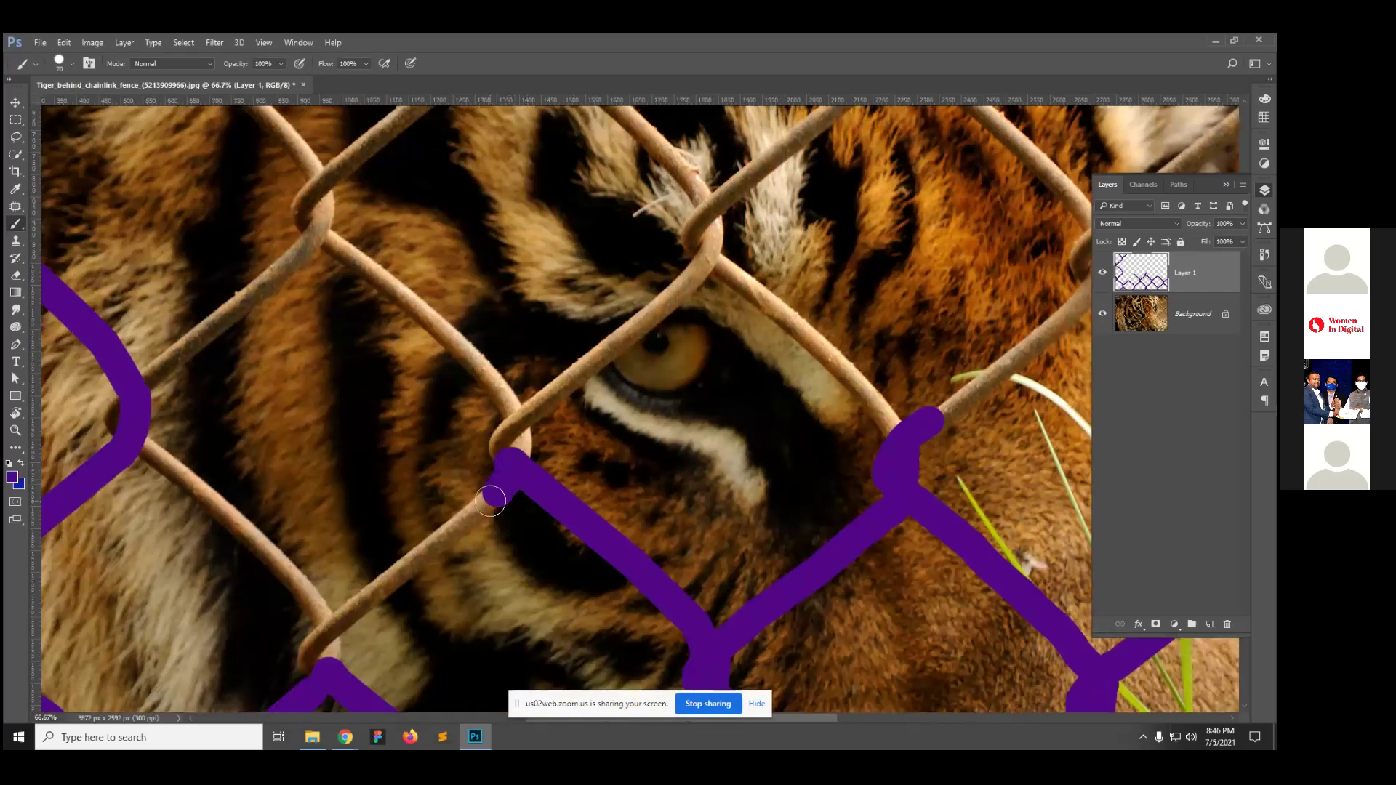
shift+click(338, 617)
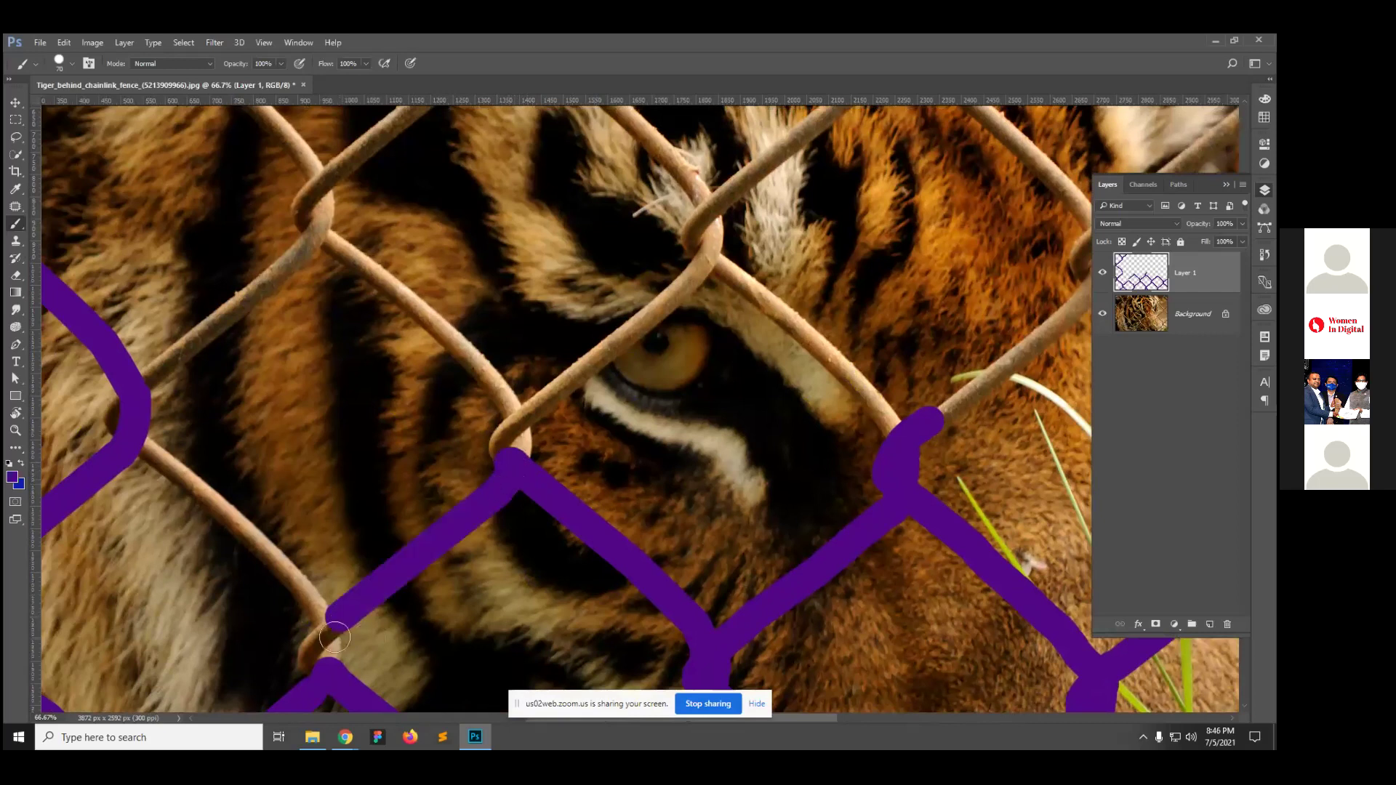
Step: Cover the lower-left knot, the wire rising to the knot farther left, that knot, and the wire climbing from it across the stripes
mouse_move(334, 626)
mouse_down()
mouse_move(309, 661)
mouse_move(323, 663)
mouse_move(321, 613)
mouse_move(282, 568)
mouse_up()
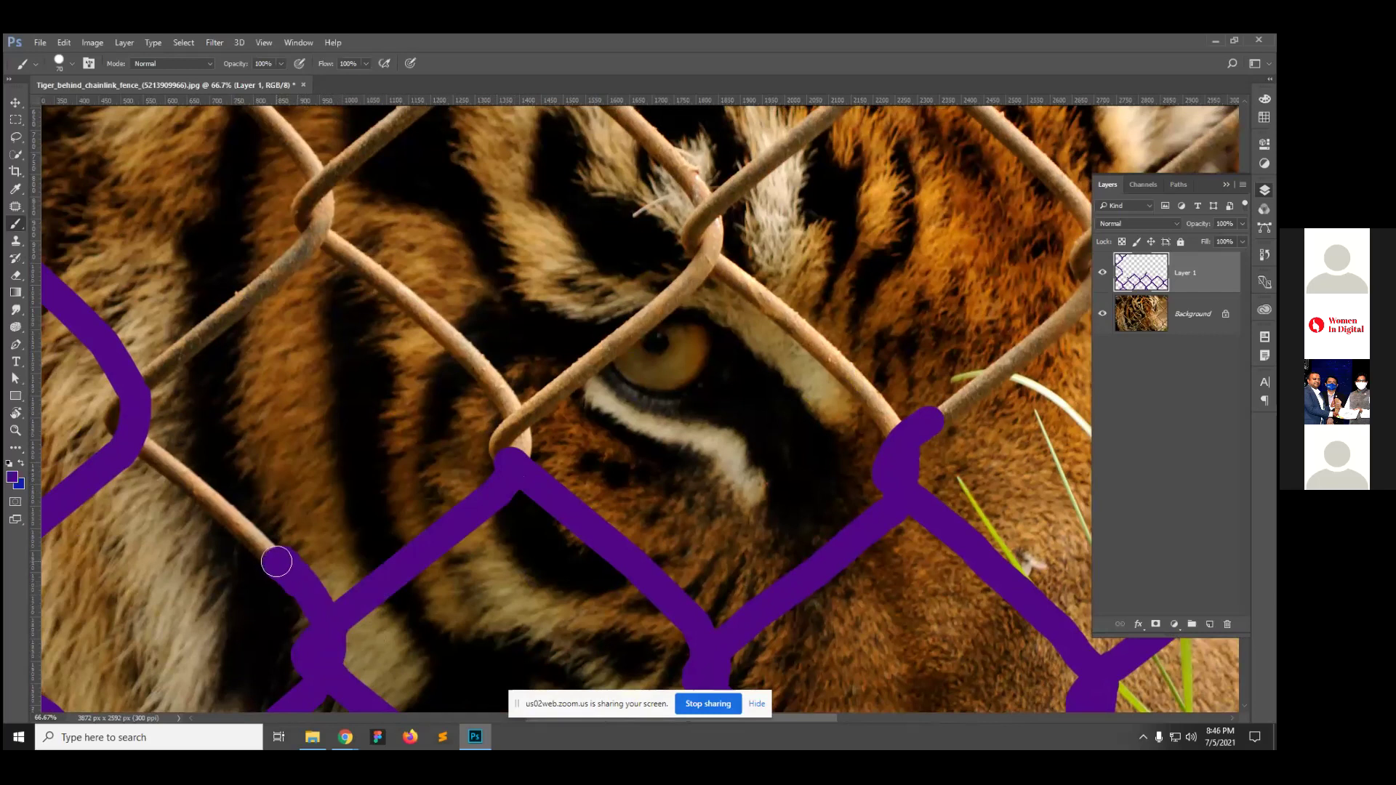
drag(138, 445, 280, 568)
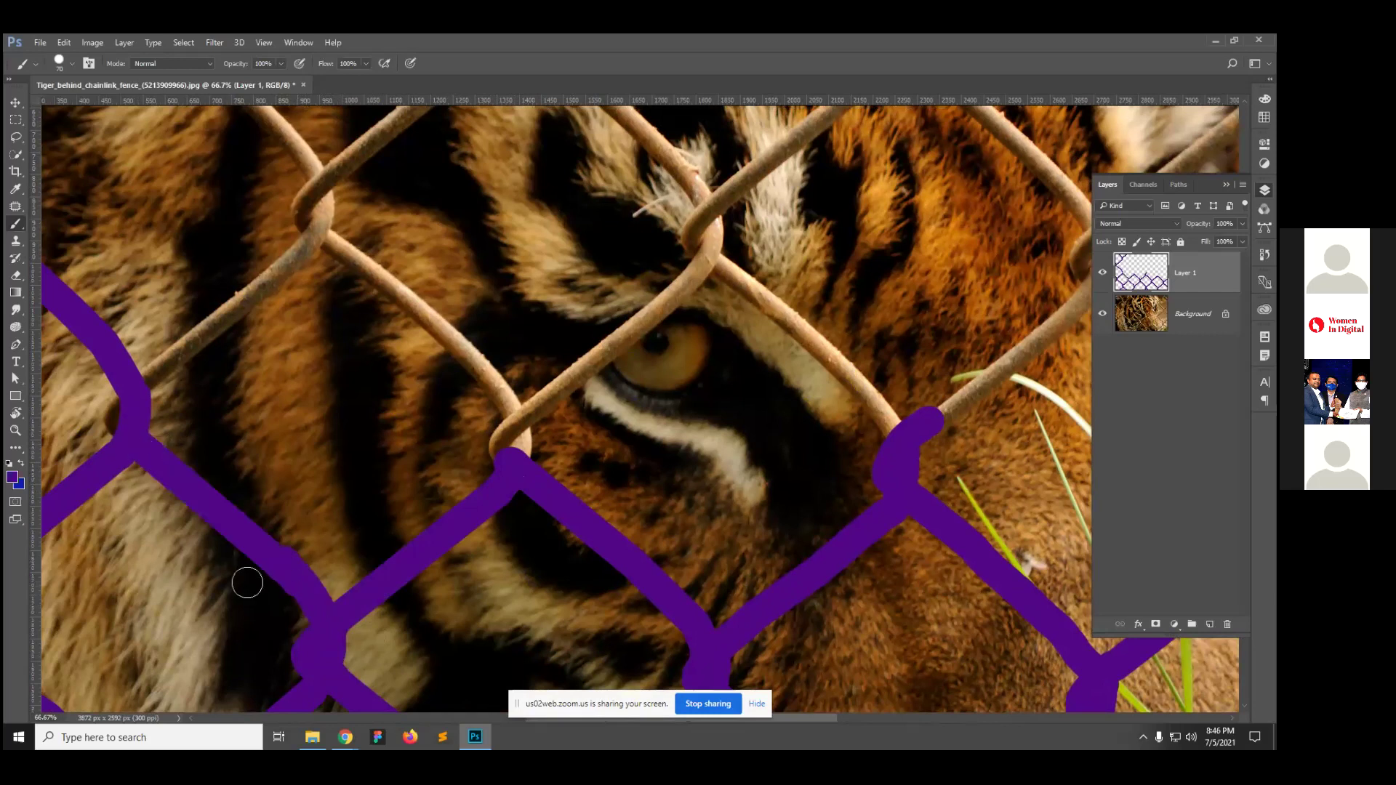
mouse_move(131, 420)
mouse_down()
mouse_move(115, 405)
mouse_move(175, 357)
mouse_up()
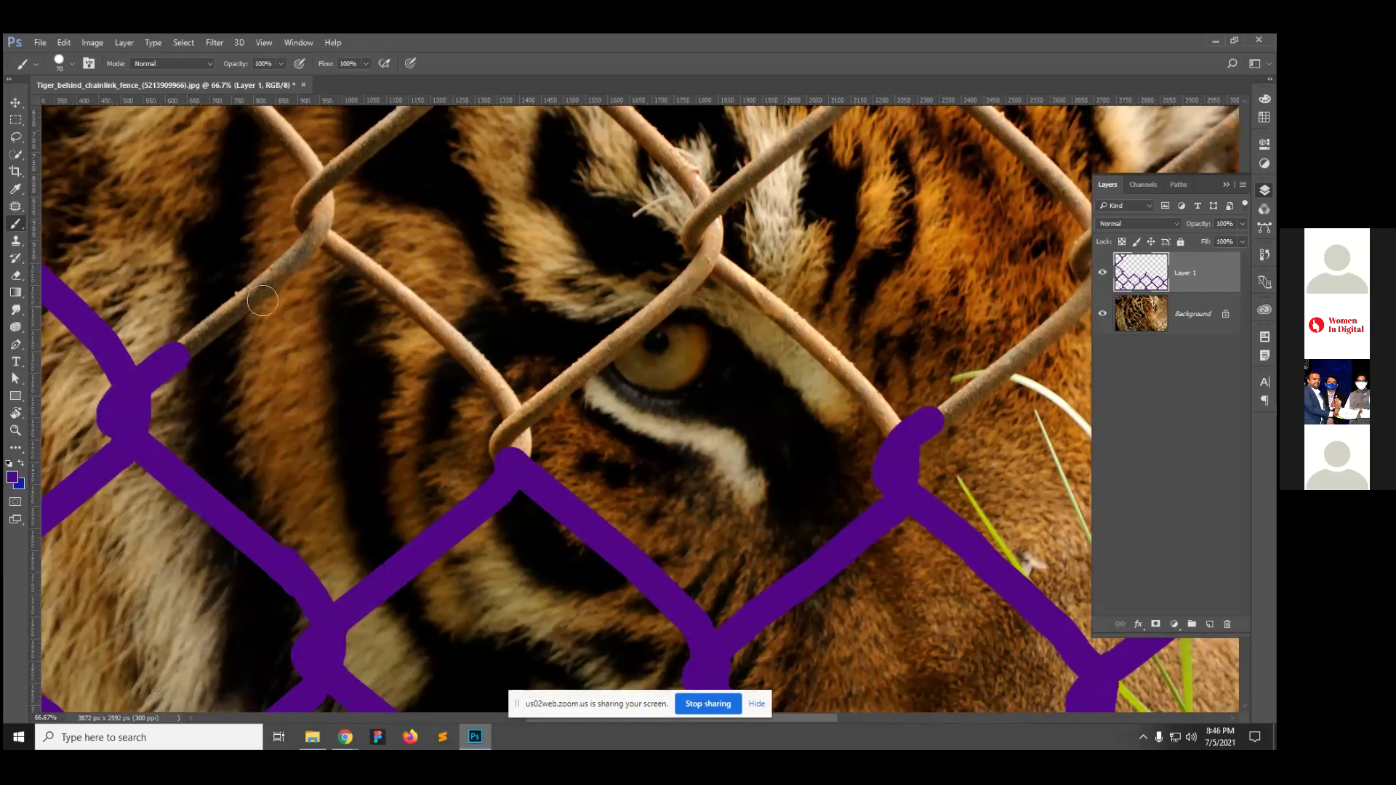
shift+click(304, 247)
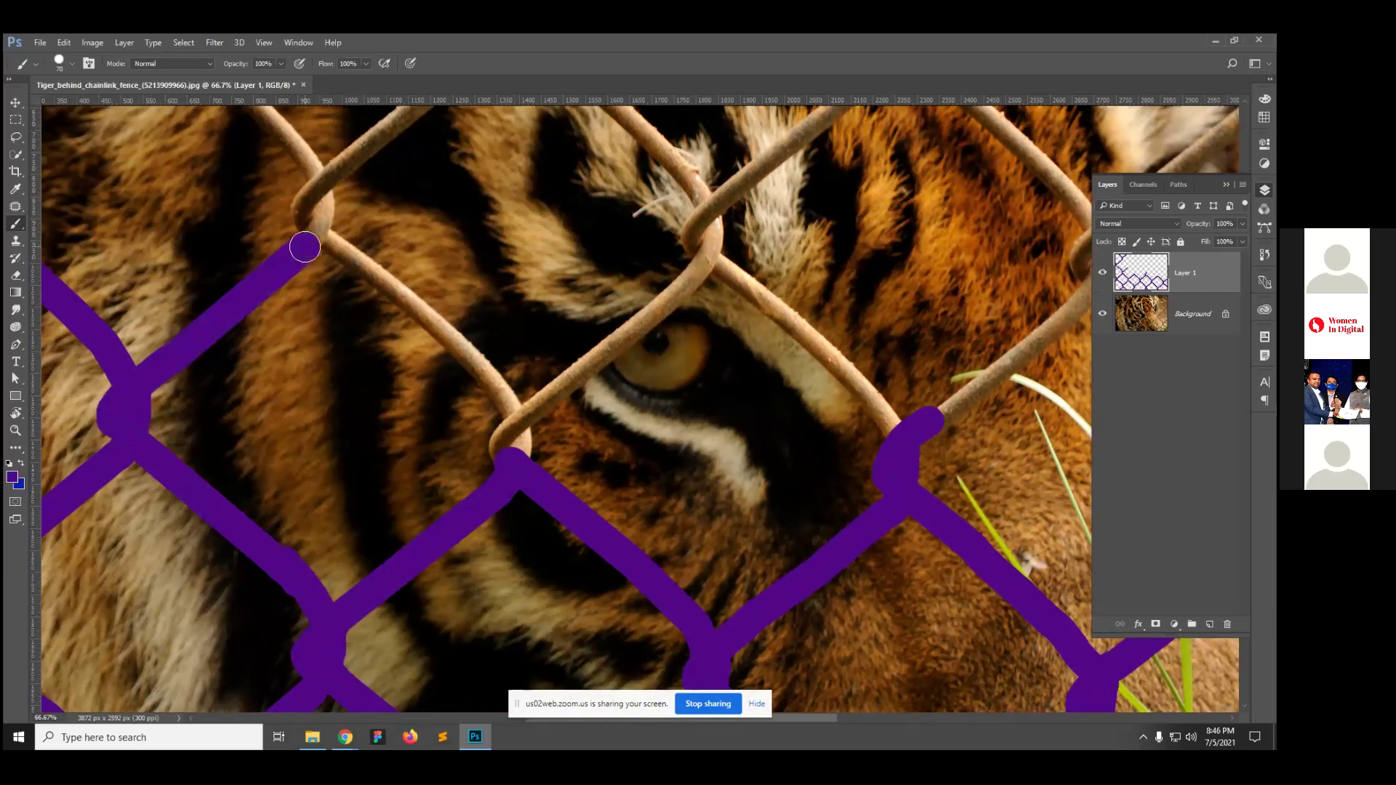
Step: Paint over the wire descending to the knot below the eye, cover that knot, and paint over the wire crossing the eye
click(313, 222)
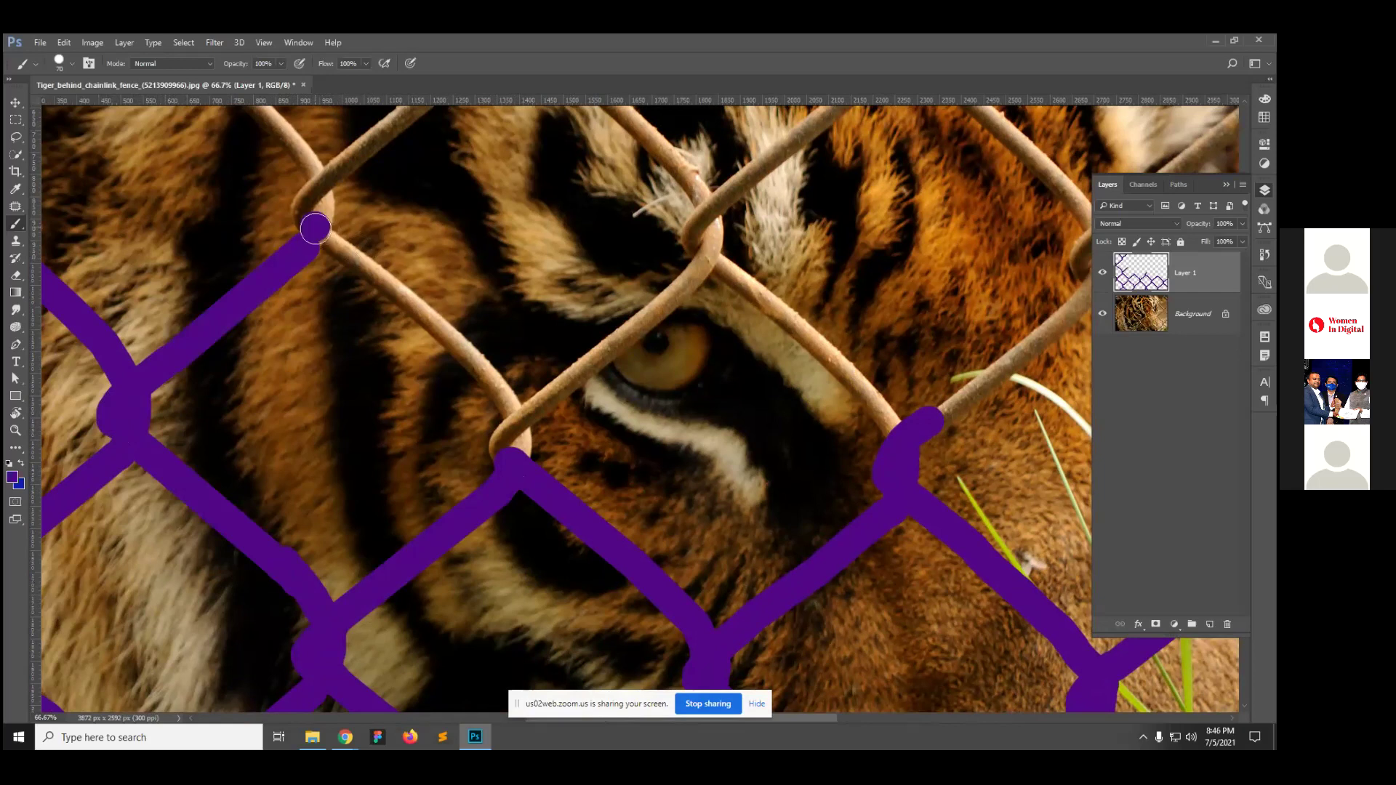
shift+click(451, 336)
mouse_move(462, 346)
mouse_down()
mouse_move(508, 405)
mouse_move(514, 468)
mouse_move(498, 446)
mouse_move(524, 411)
mouse_move(486, 532)
mouse_up()
shift+click(608, 383)
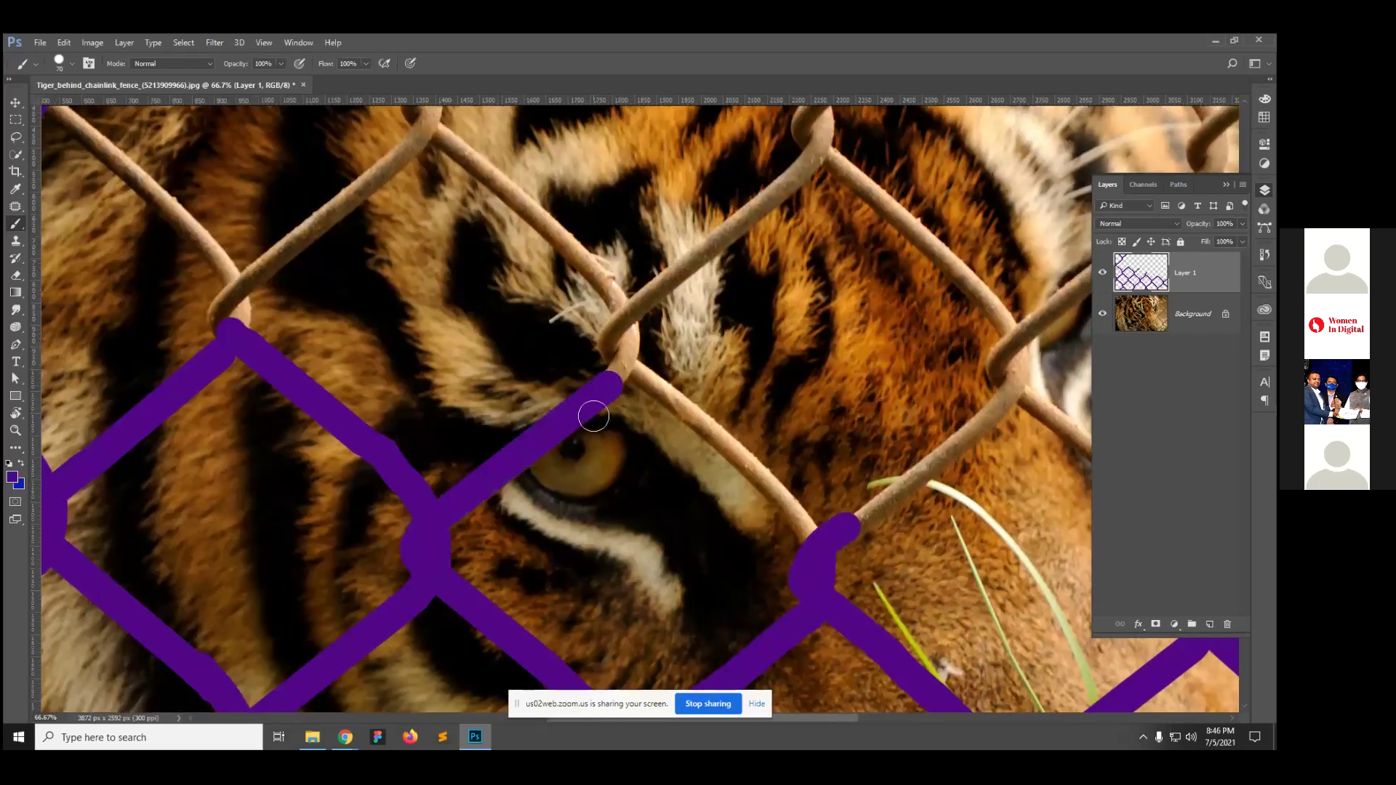
Step: Paint over the curved wire descending from the knot above the eye to the nose-bridge knot in short segments that follow its bend
mouse_move(633, 368)
mouse_down()
mouse_move(619, 357)
mouse_move(655, 386)
mouse_up()
shift+click(819, 541)
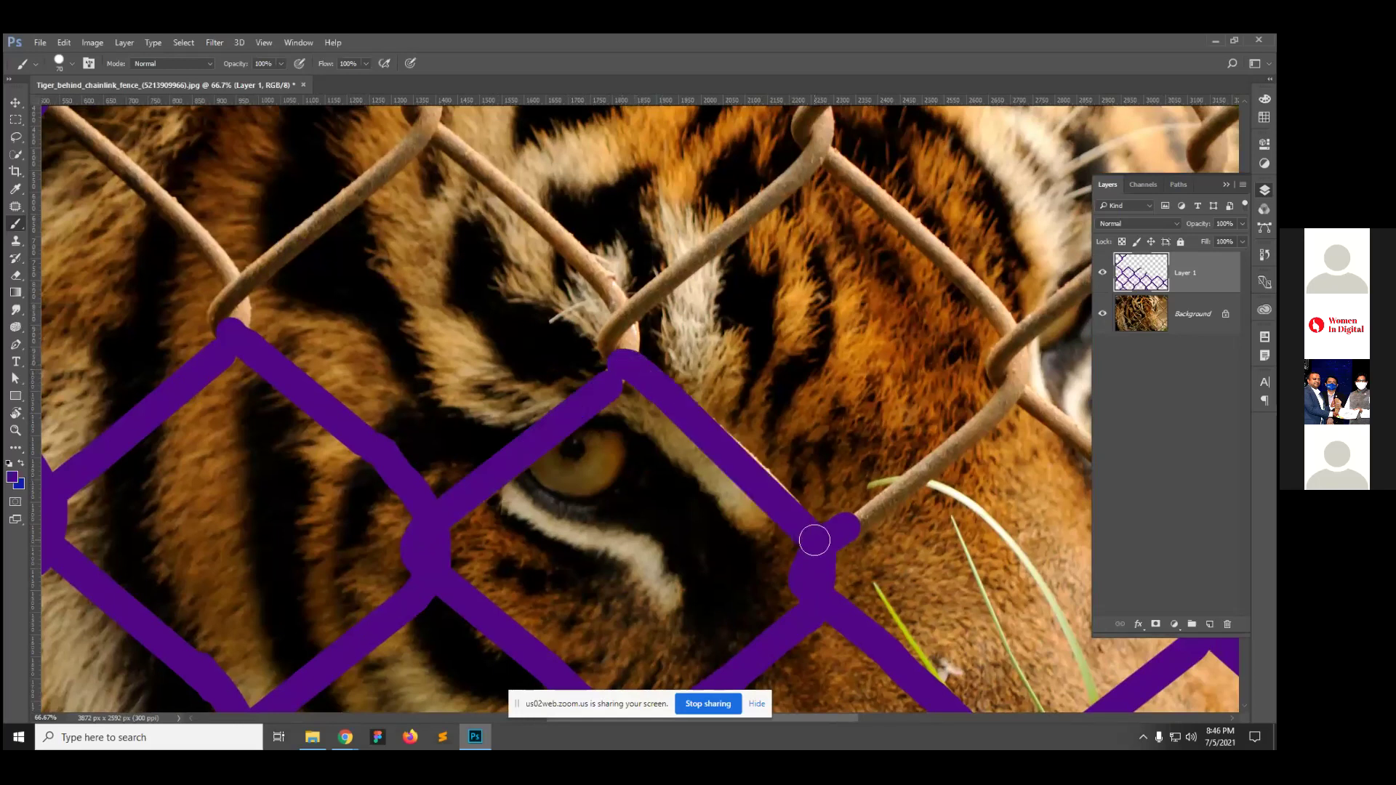
key(ctrl+z)
drag(756, 467, 762, 469)
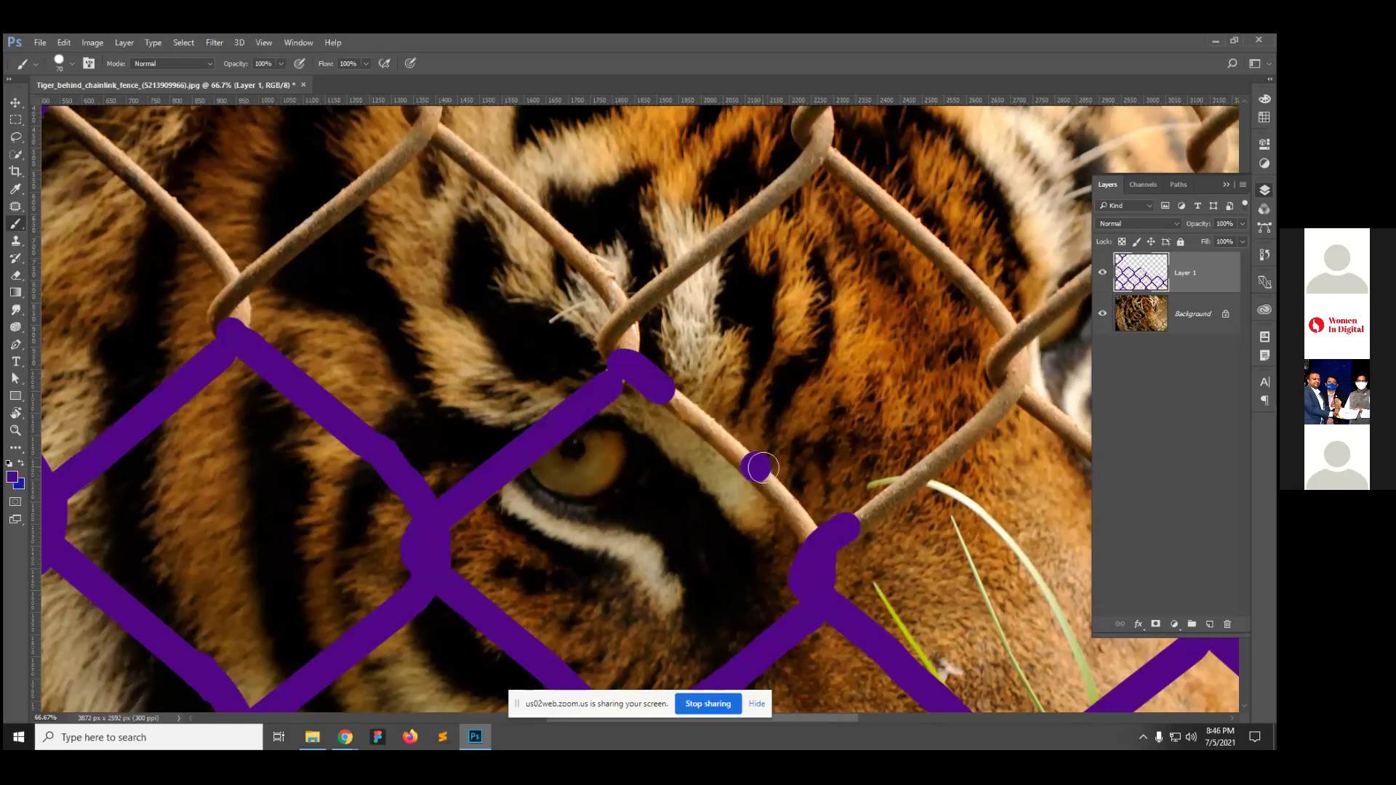
shift+click(812, 538)
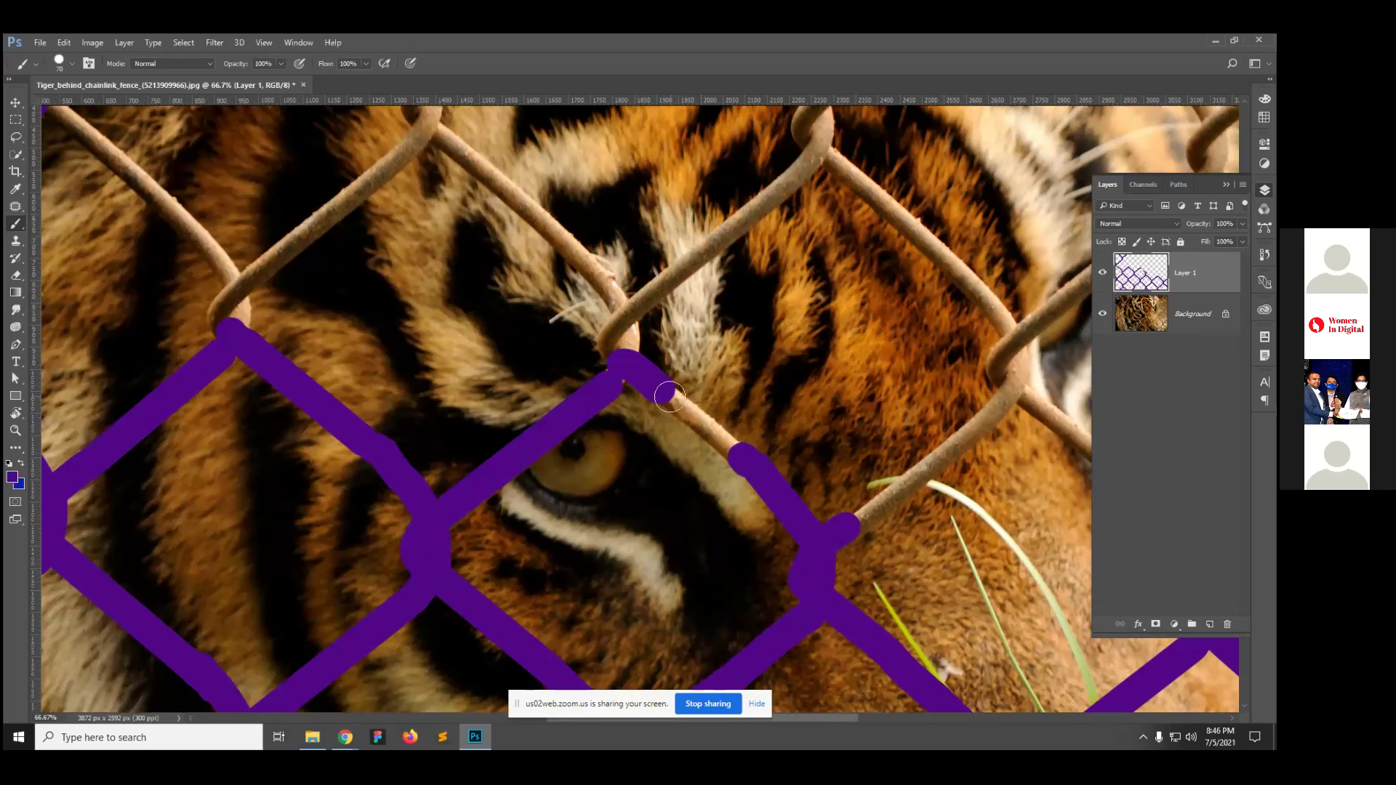
drag(669, 396, 745, 454)
Step: Cover the knot above the eye and paint over the two wires rising from it to the forehead knots
mouse_move(630, 359)
mouse_down()
mouse_move(620, 304)
mouse_move(629, 481)
mouse_up()
click(632, 440)
shift+click(796, 307)
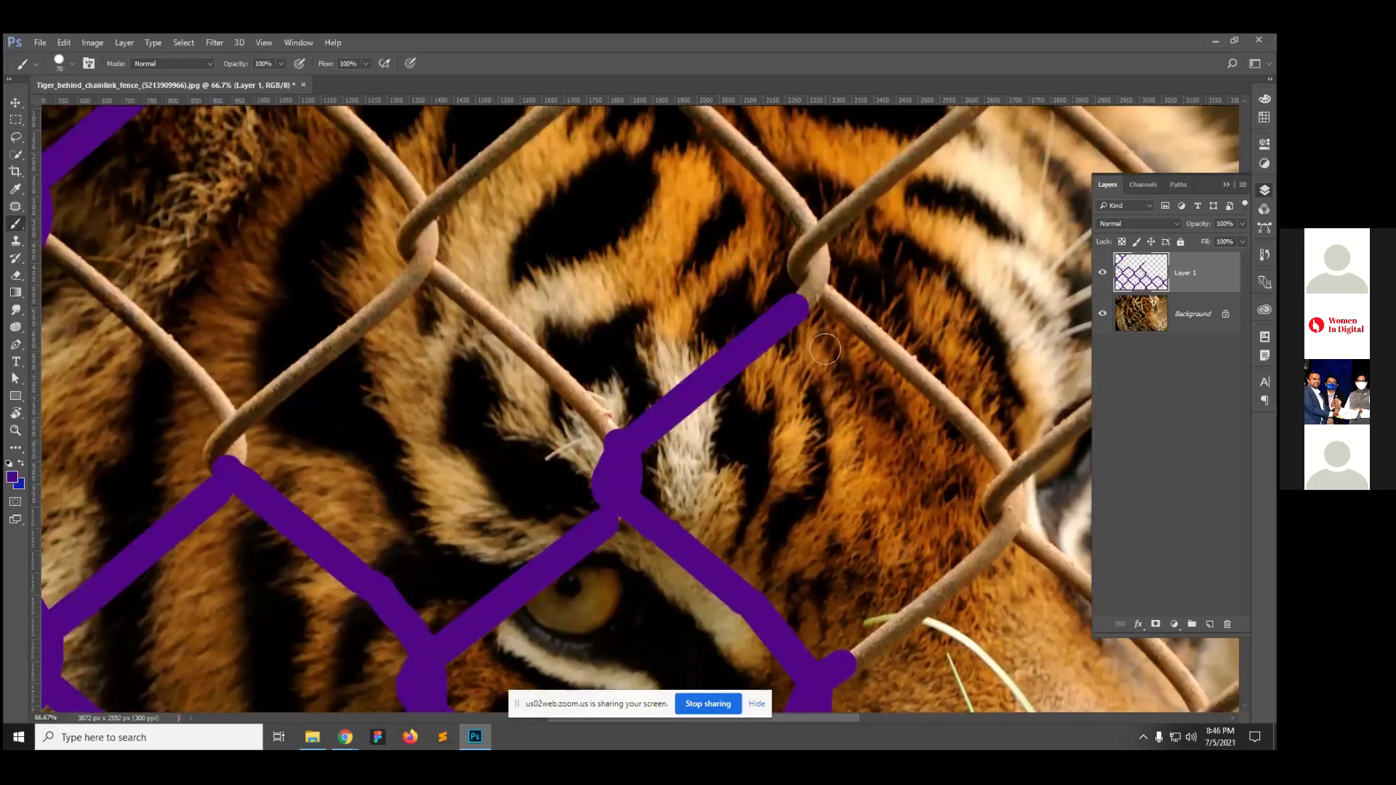
click(600, 419)
drag(599, 420, 579, 394)
shift+click(439, 272)
Step: Paint over the wire descending from the left forehead knot, cover the knot at its lower end, and paint over the wire rising from there
mouse_move(440, 273)
mouse_down()
mouse_move(569, 382)
mouse_move(553, 360)
mouse_move(536, 389)
mouse_up()
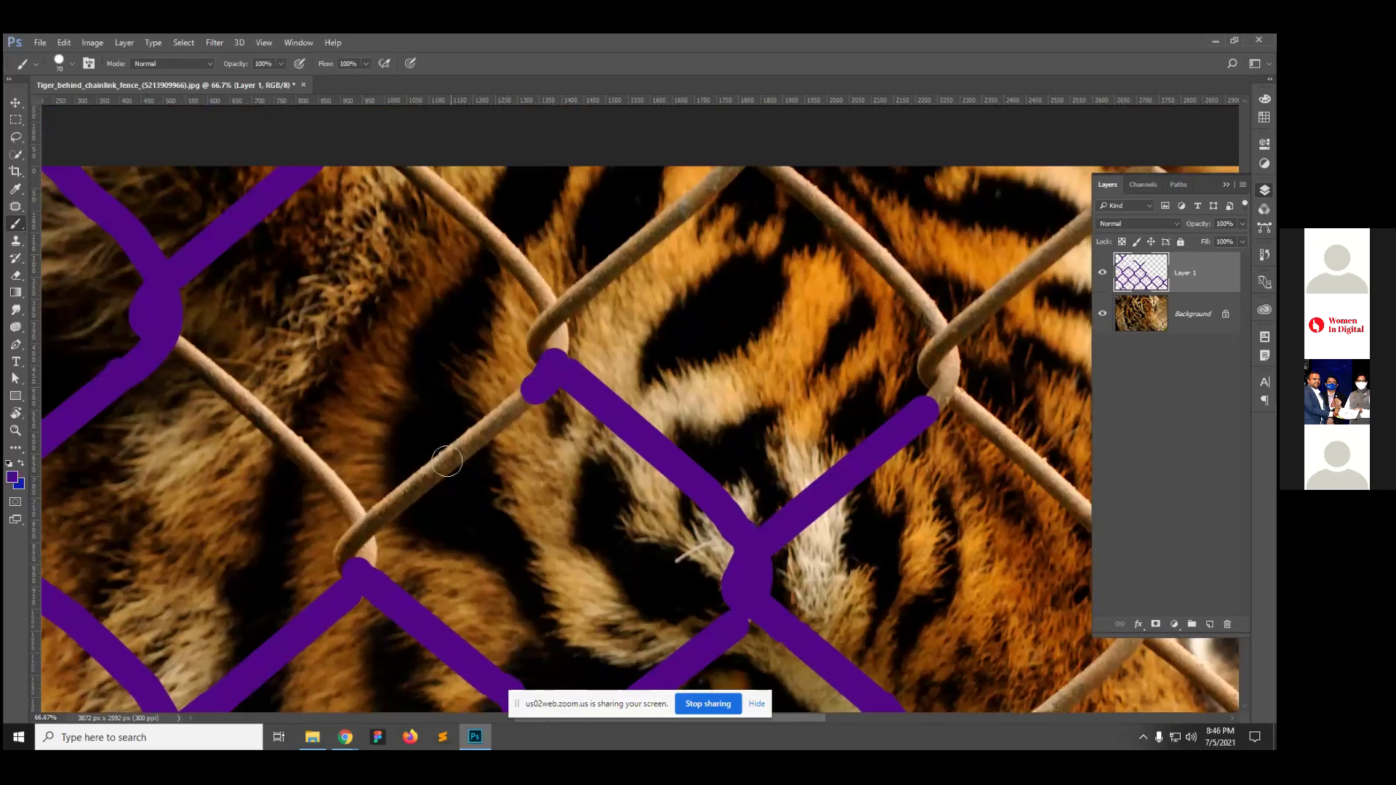
shift+click(361, 529)
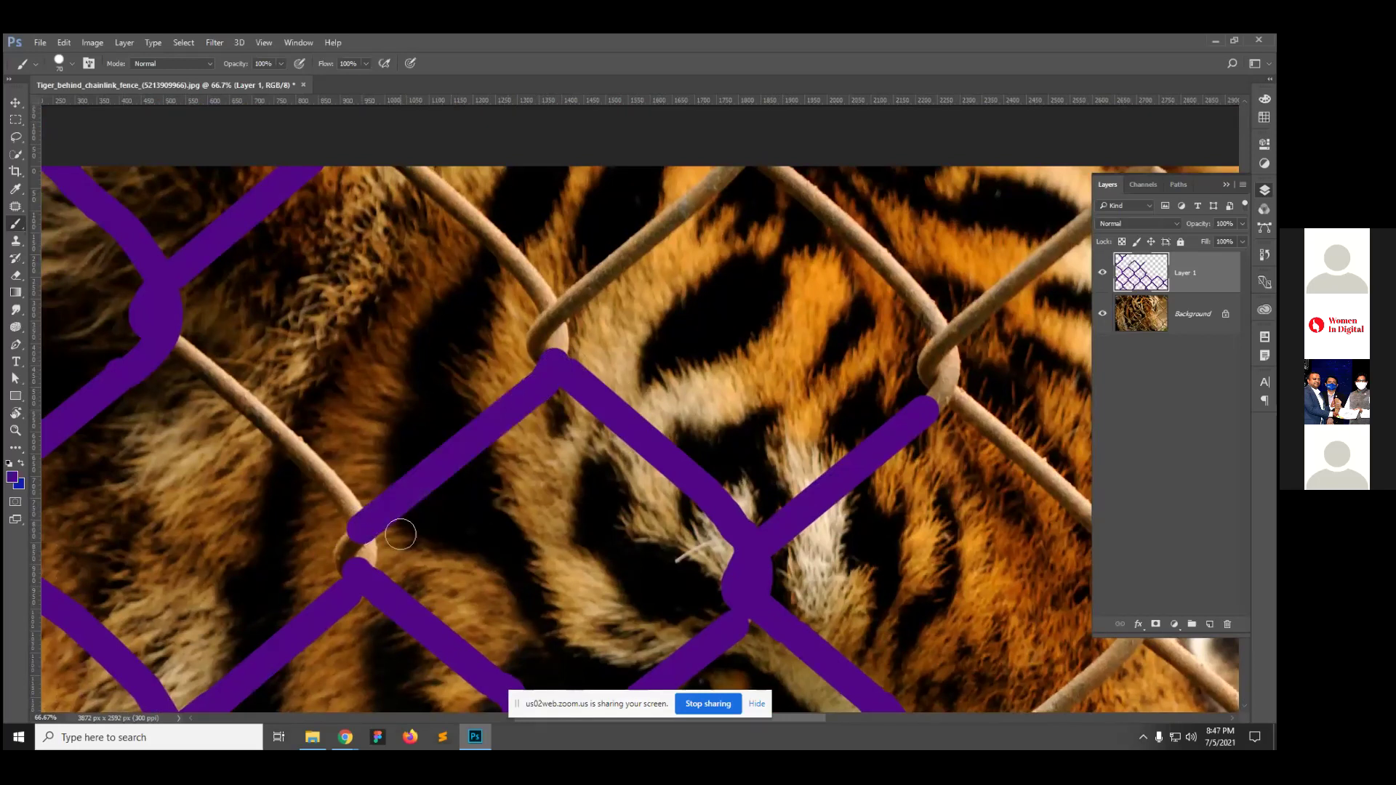
mouse_move(363, 526)
mouse_down()
mouse_move(359, 586)
mouse_move(343, 555)
mouse_move(361, 523)
mouse_move(477, 555)
mouse_move(436, 517)
mouse_up()
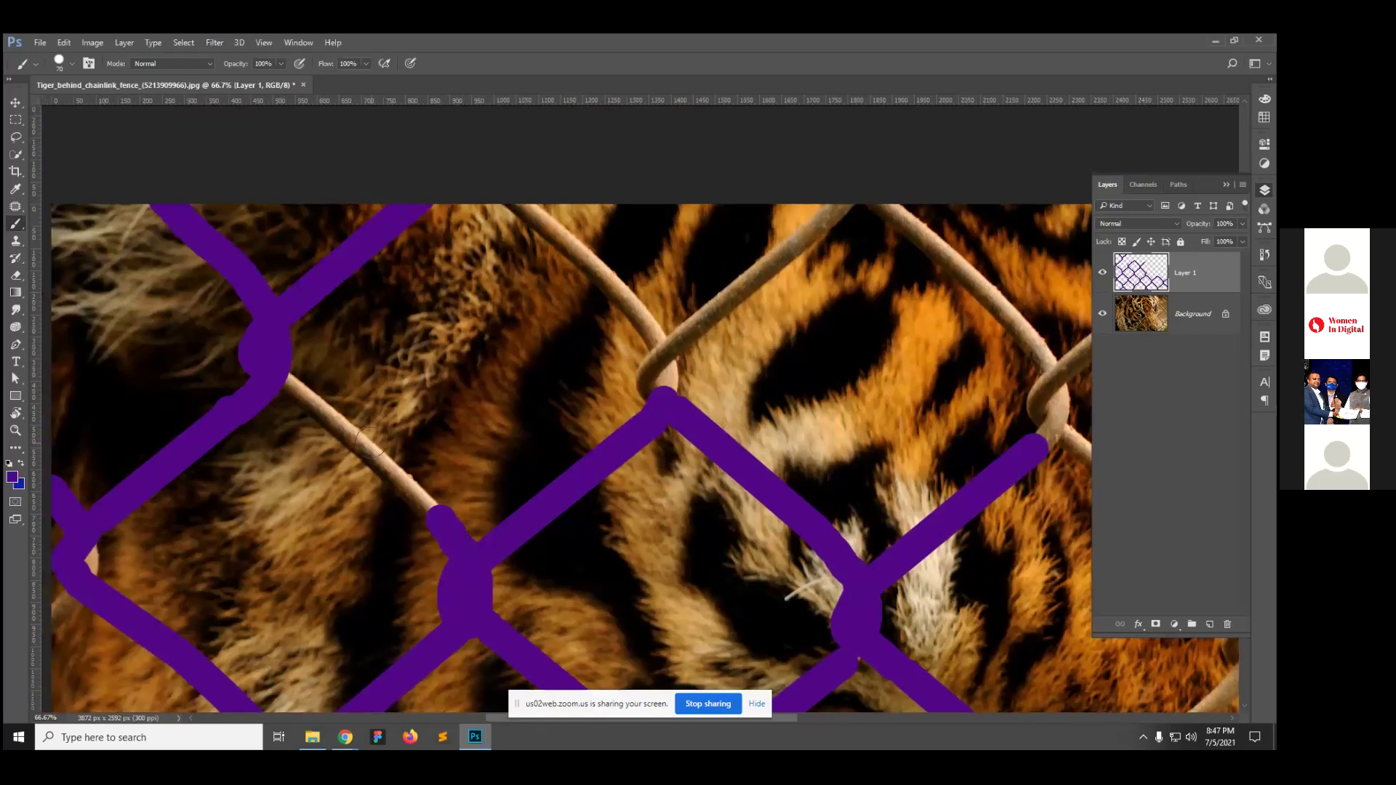
shift+click(351, 436)
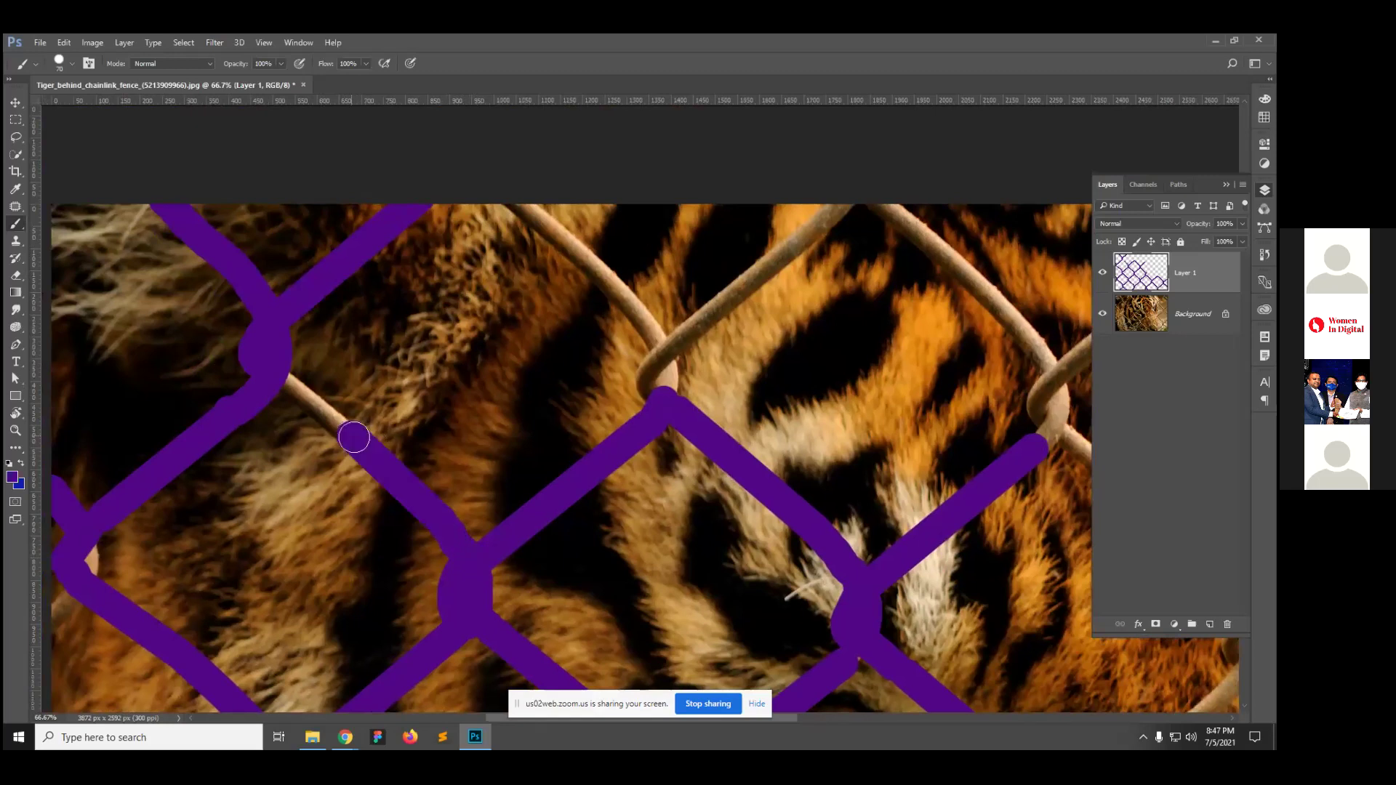
shift+click(277, 375)
Step: Cover the left forehead knot and its two wires running up to the photo's top edge
mouse_move(381, 399)
mouse_down()
mouse_move(399, 461)
mouse_move(497, 518)
mouse_move(565, 368)
mouse_up()
mouse_move(274, 509)
mouse_down()
mouse_move(532, 523)
mouse_move(449, 679)
mouse_up()
click(596, 396)
shift+click(696, 481)
mouse_move(696, 481)
mouse_down()
mouse_move(723, 538)
mouse_move(725, 586)
mouse_move(709, 570)
mouse_move(722, 530)
mouse_up()
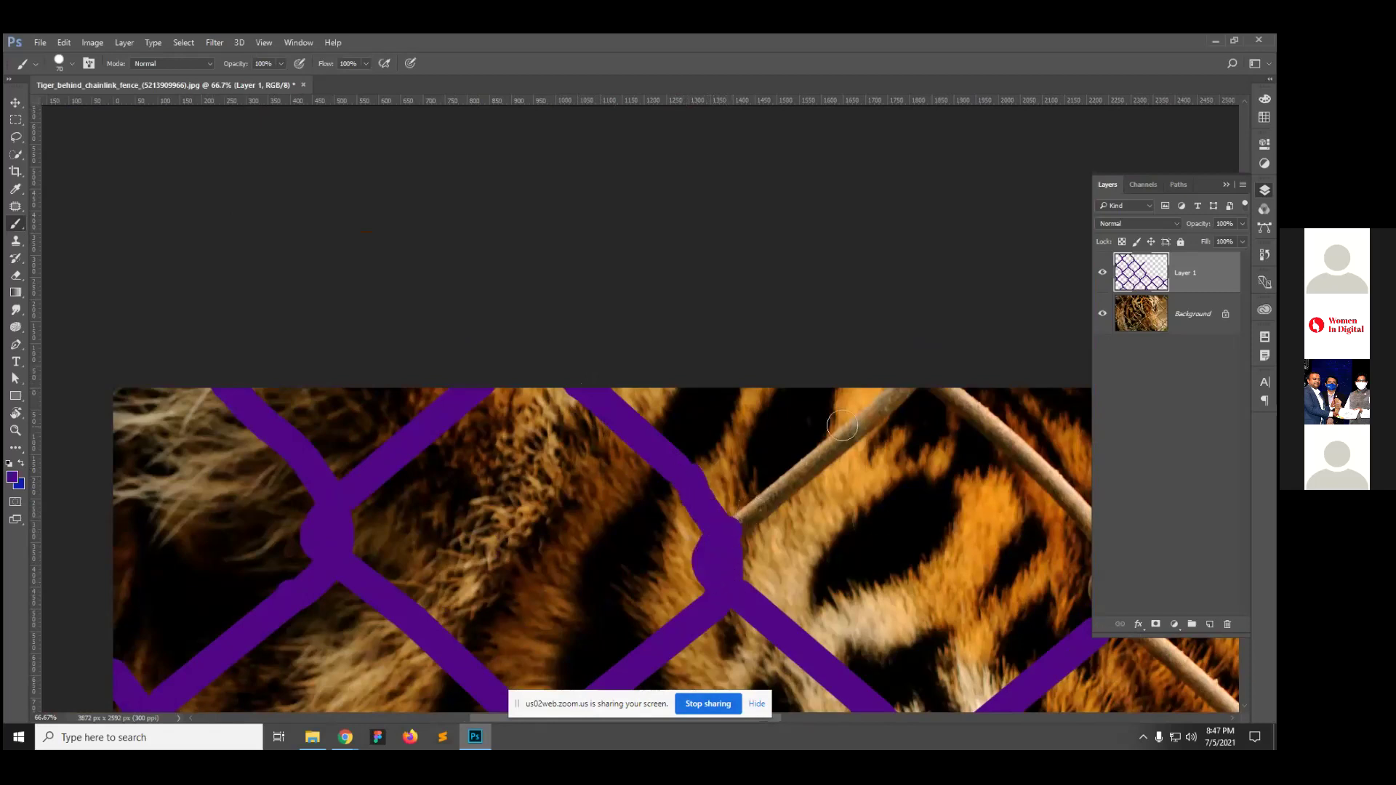
shift+click(902, 385)
Step: Paint over the wire between the photo's top edge and the right forehead knot in straight segments, replacing the undone freehand stroke
key(space)
mouse_move(941, 390)
mouse_down()
mouse_move(713, 427)
mouse_move(526, 404)
mouse_move(669, 526)
mouse_move(687, 560)
mouse_up()
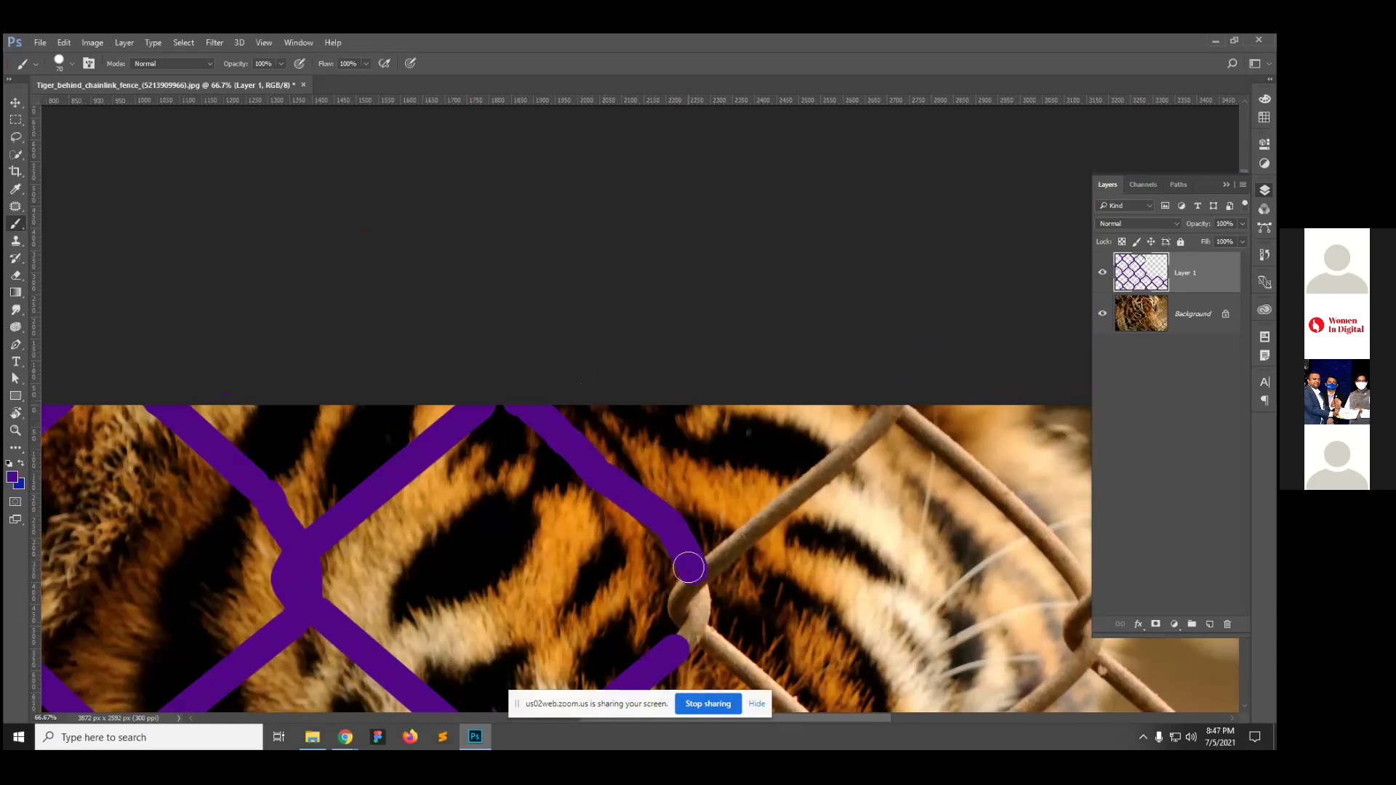
key(ctrl+z)
click(688, 560)
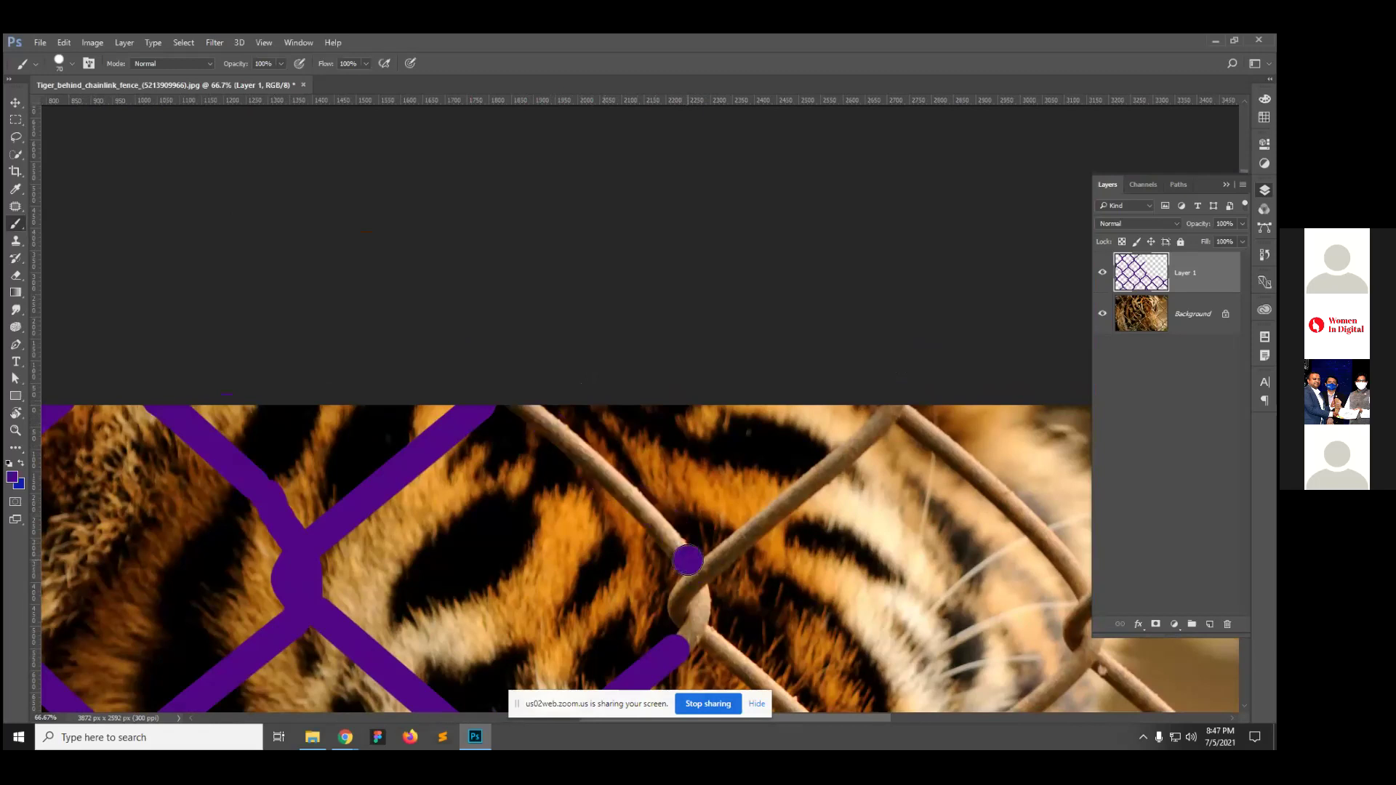
shift+click(625, 493)
shift+click(568, 439)
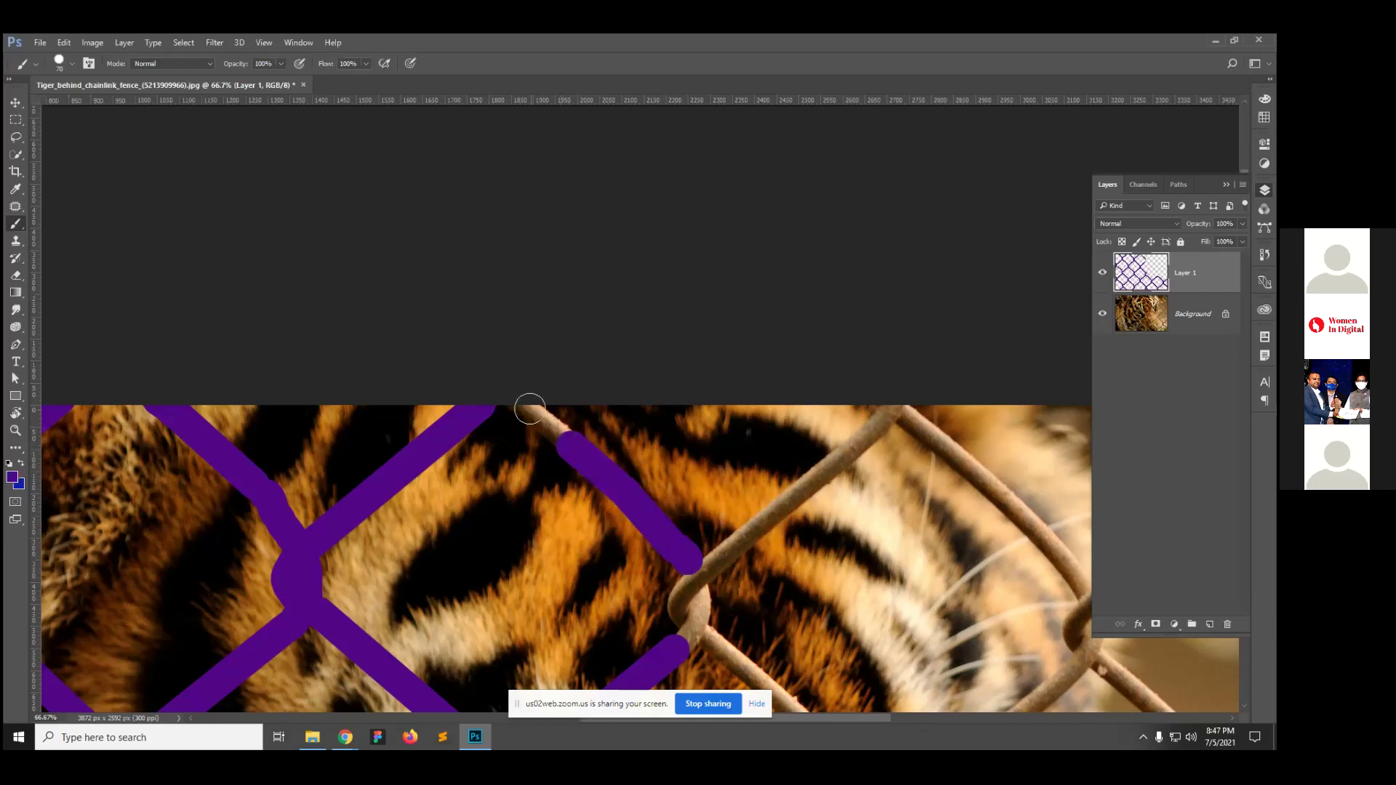
shift+click(512, 397)
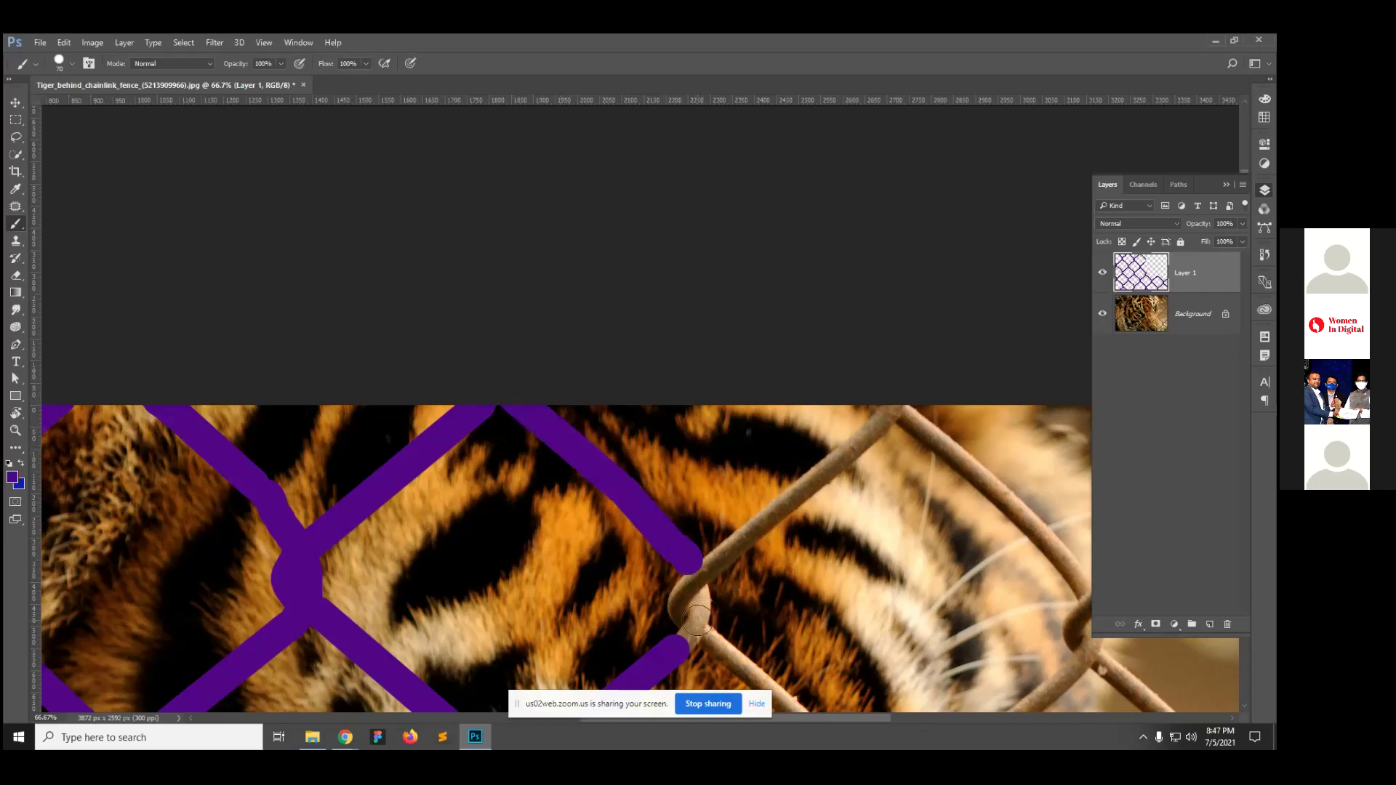
Step: Cover the right forehead knot and paint over the wire rising from it to the photo's top edge
mouse_move(691, 578)
mouse_down()
mouse_move(684, 641)
mouse_move(699, 571)
mouse_up()
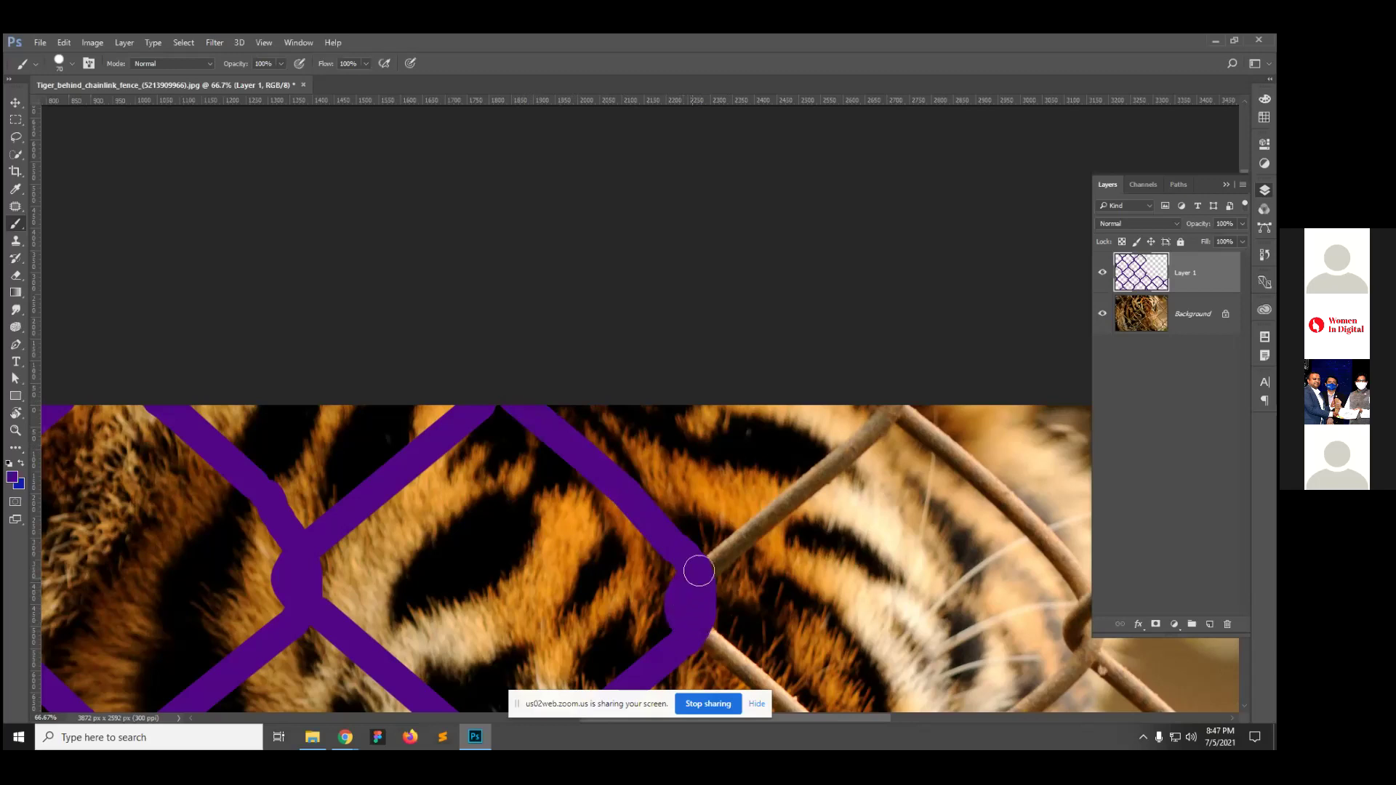
shift+click(869, 434)
drag(894, 405, 860, 449)
drag(792, 376, 477, 184)
click(624, 224)
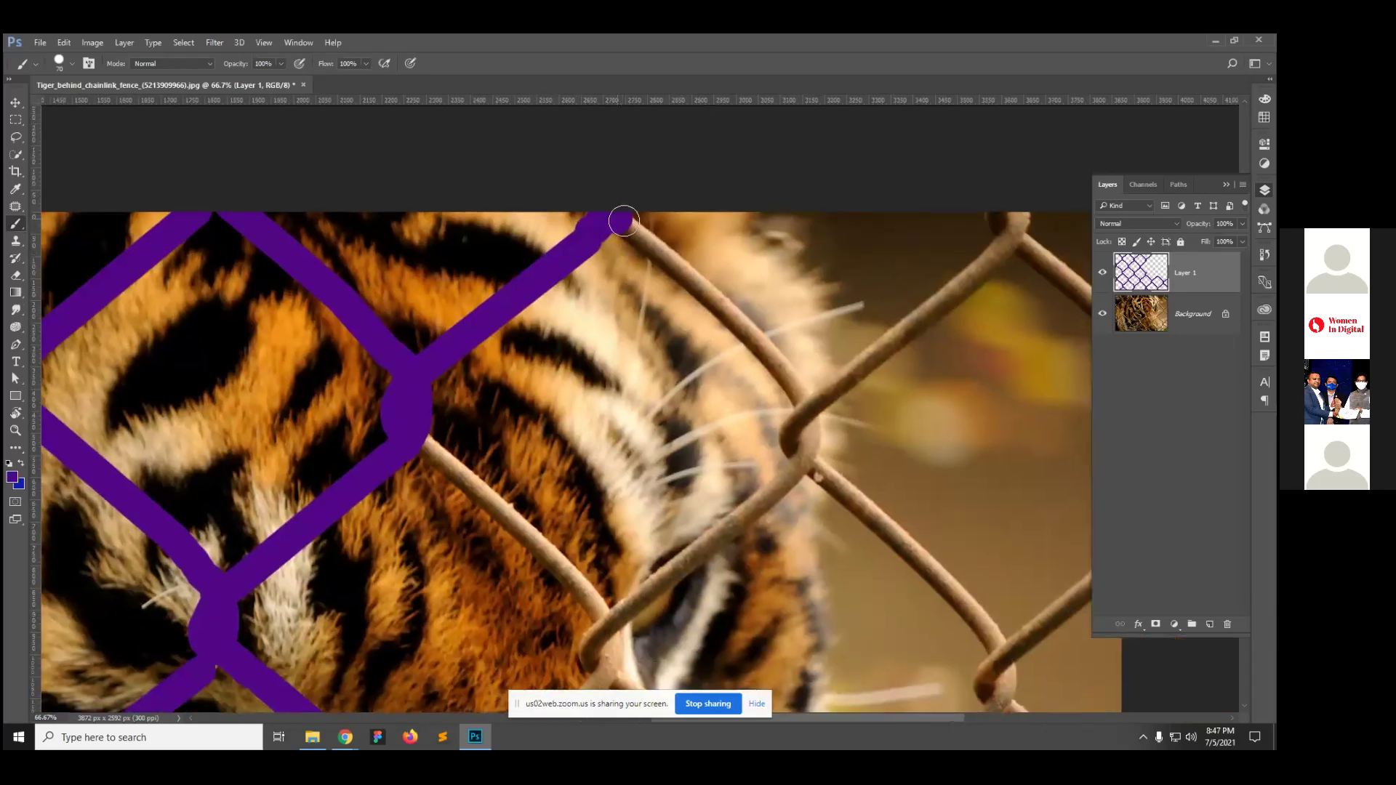
Step: Paint over the wire descending from the top-edge knot, past the knot at the tiger's far brow, down to the knot beside the far eye
shift+click(741, 305)
shift+click(778, 368)
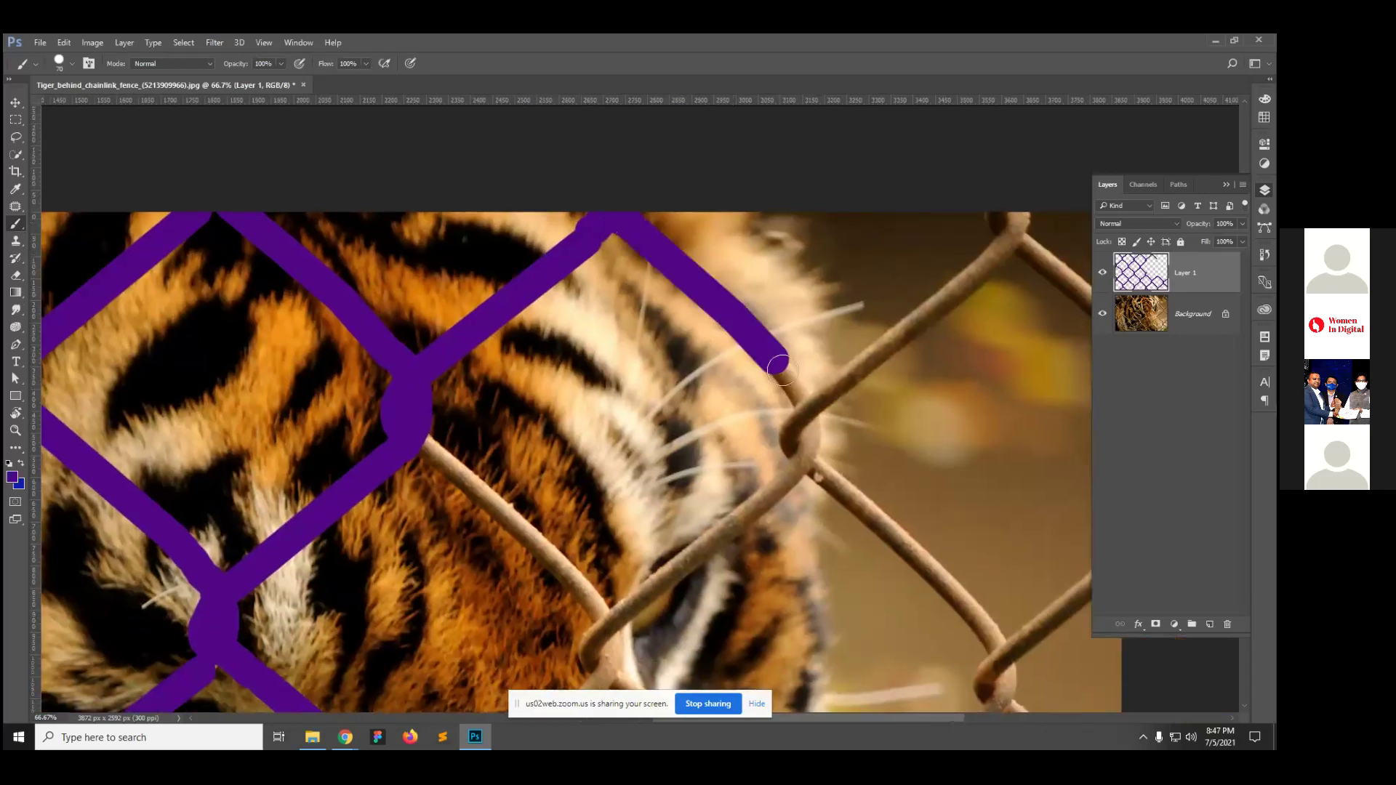
mouse_move(783, 361)
mouse_down()
mouse_move(805, 454)
mouse_move(761, 498)
mouse_up()
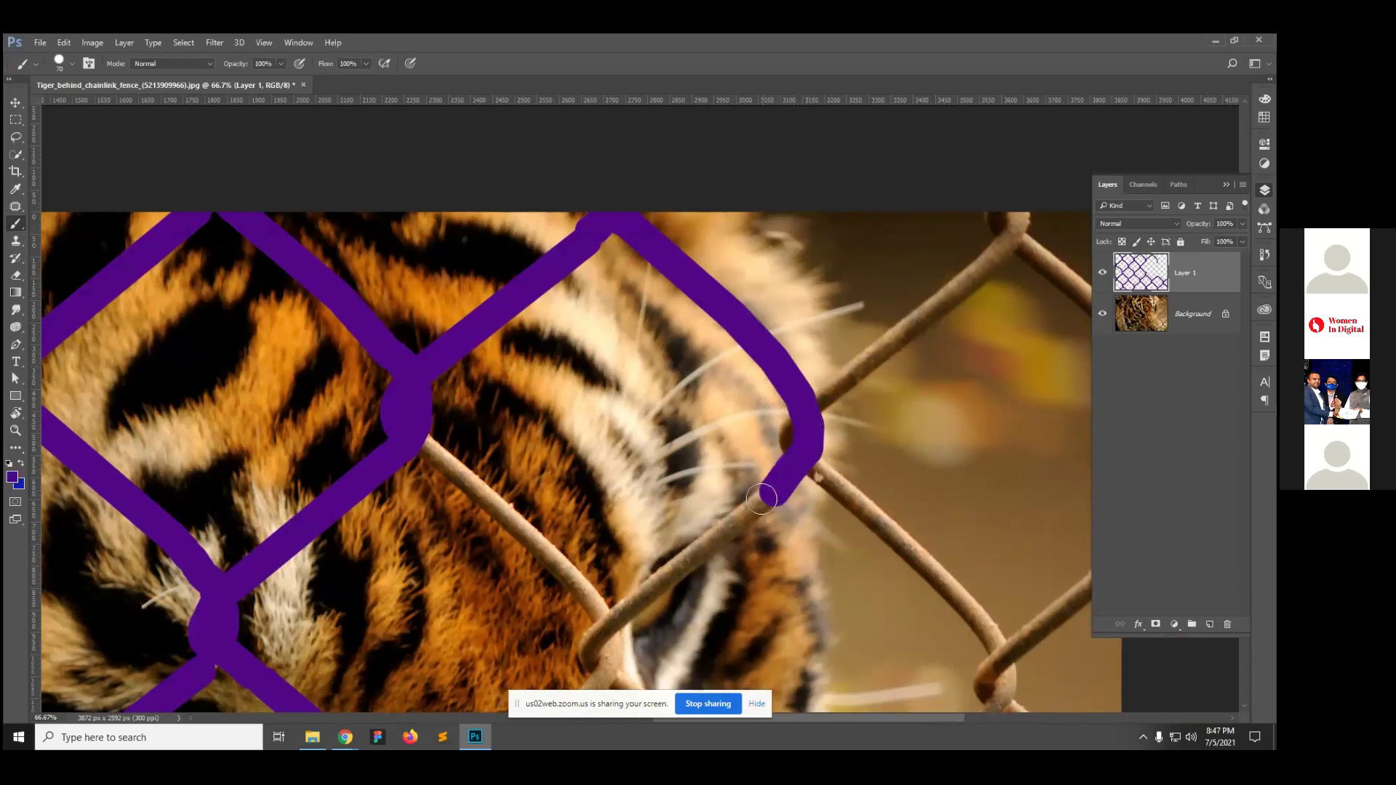
shift+click(620, 614)
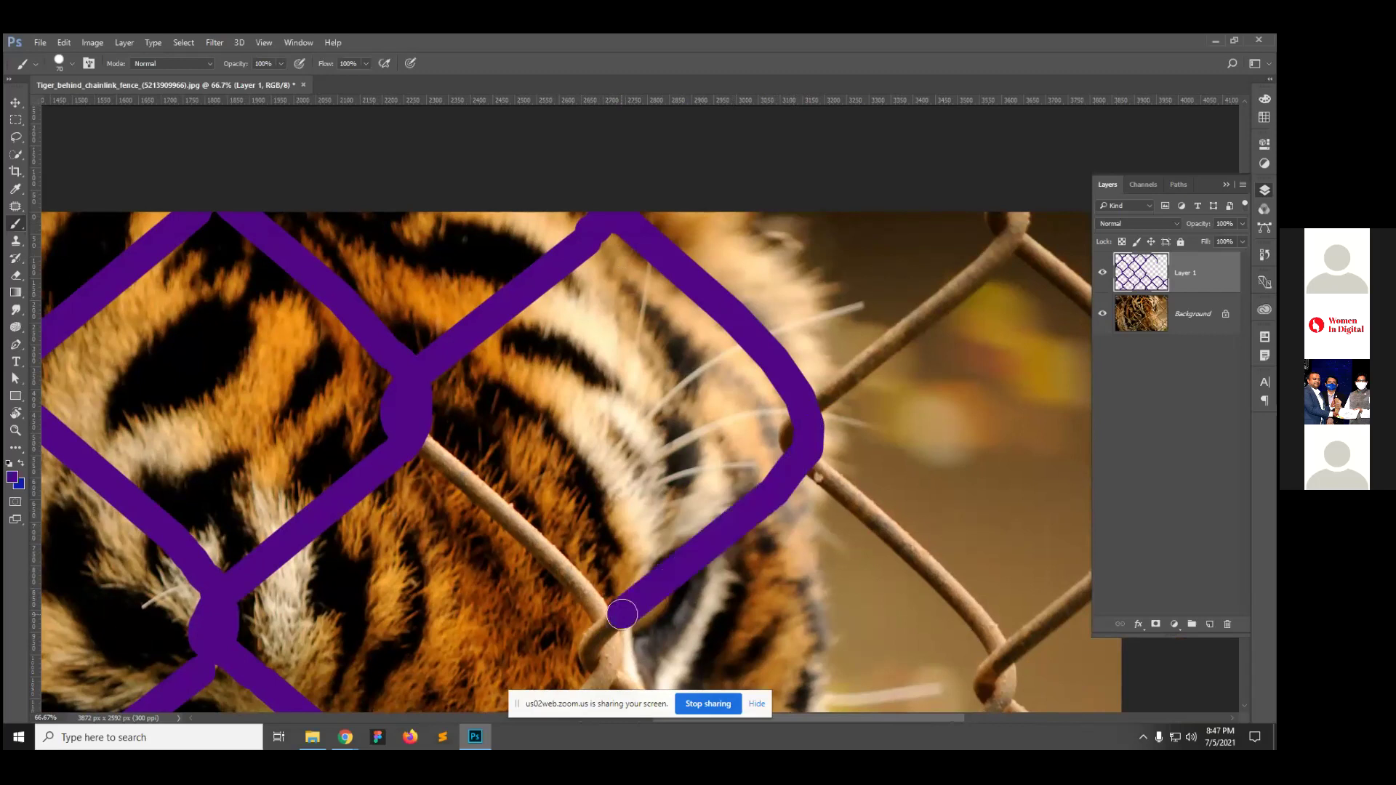
Step: Paint over the wire between the far-eye knot and the right forehead knot, and cover the far-eye knot
drag(603, 622, 542, 551)
shift+click(413, 438)
drag(586, 503, 501, 139)
mouse_move(530, 288)
mouse_down()
mouse_move(509, 312)
mouse_move(542, 361)
mouse_move(530, 298)
mouse_move(512, 362)
mouse_move(358, 483)
mouse_up()
Step: Paint over the wire descending from the far-eye knot, cover the knot beside the muzzle, and paint the wire rising towards the photo's right edge
drag(539, 455, 248, 274)
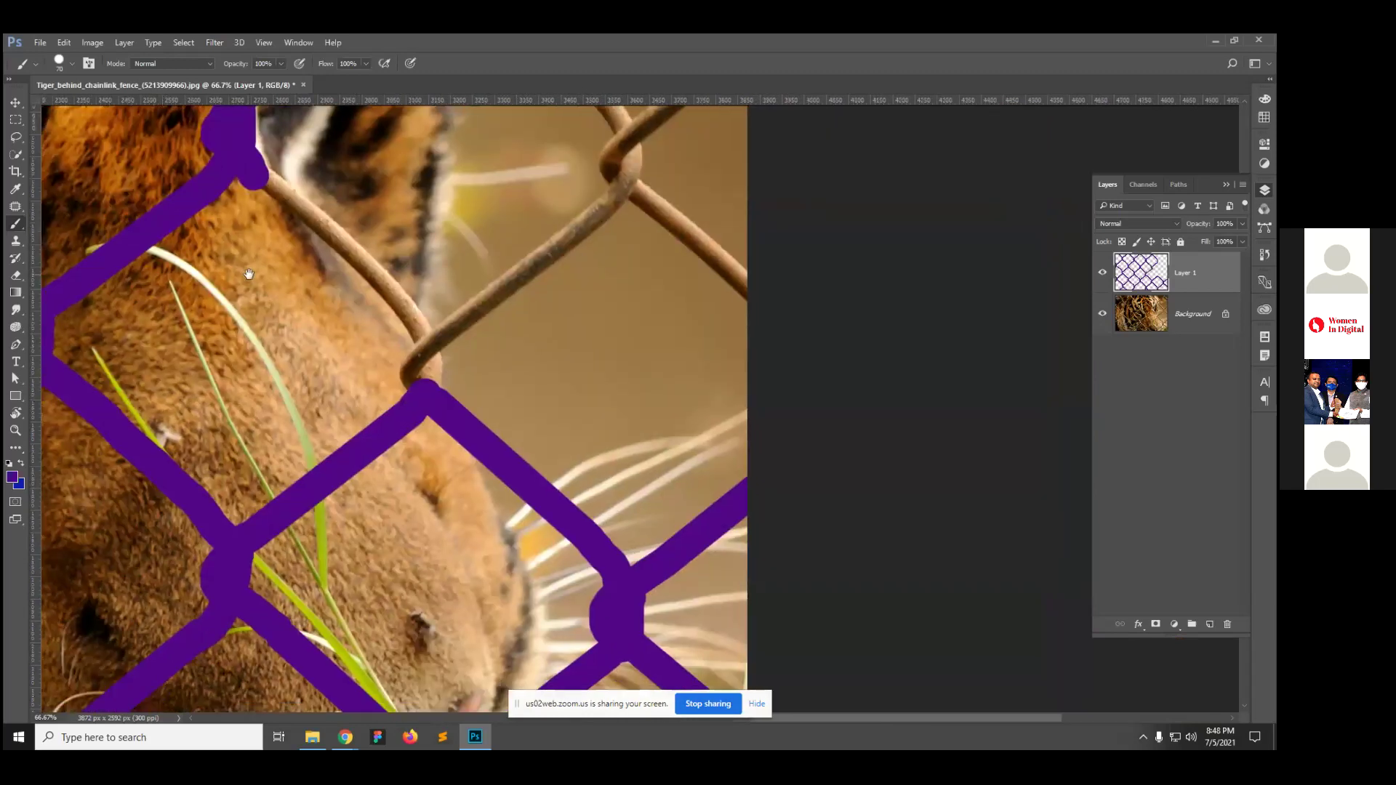
mouse_move(258, 178)
mouse_down()
mouse_move(418, 316)
mouse_move(428, 387)
mouse_move(411, 380)
mouse_move(504, 282)
mouse_up()
drag(457, 322, 492, 290)
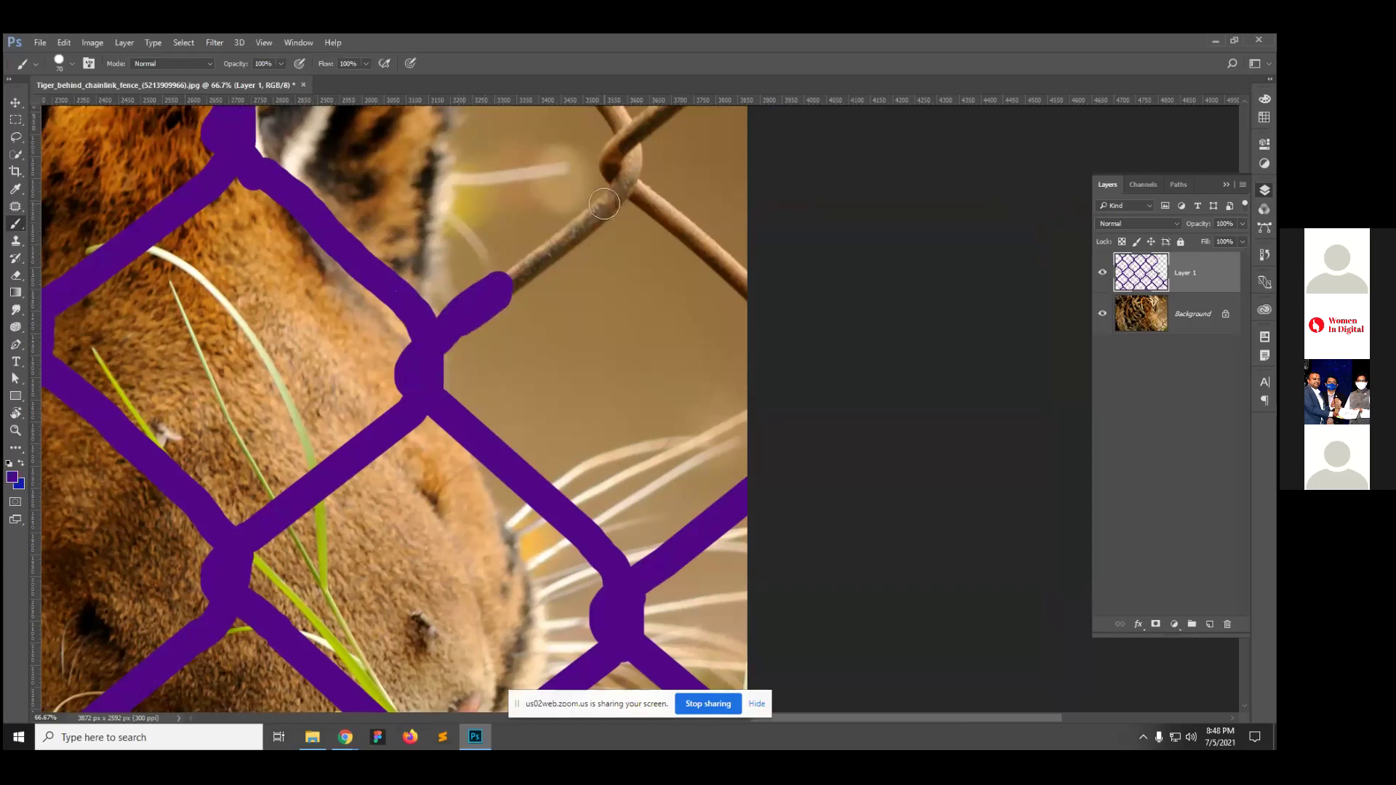
shift+click(604, 203)
Step: Paint over the two wires running from the knot near the right edge to the photo's border, redoing the upper one in better alignment
drag(627, 179, 640, 193)
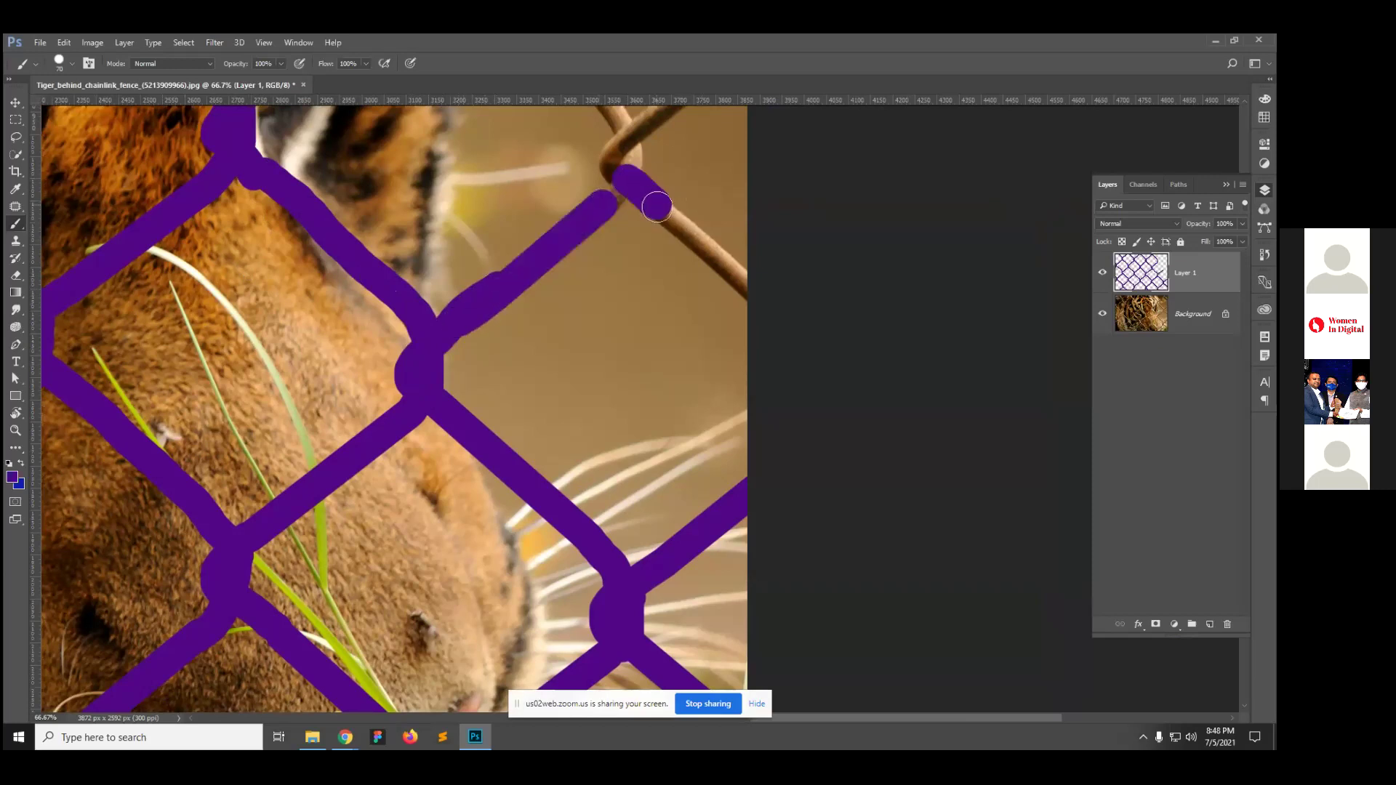
shift+click(748, 282)
mouse_move(625, 190)
mouse_down()
mouse_move(609, 378)
mouse_move(612, 307)
mouse_up()
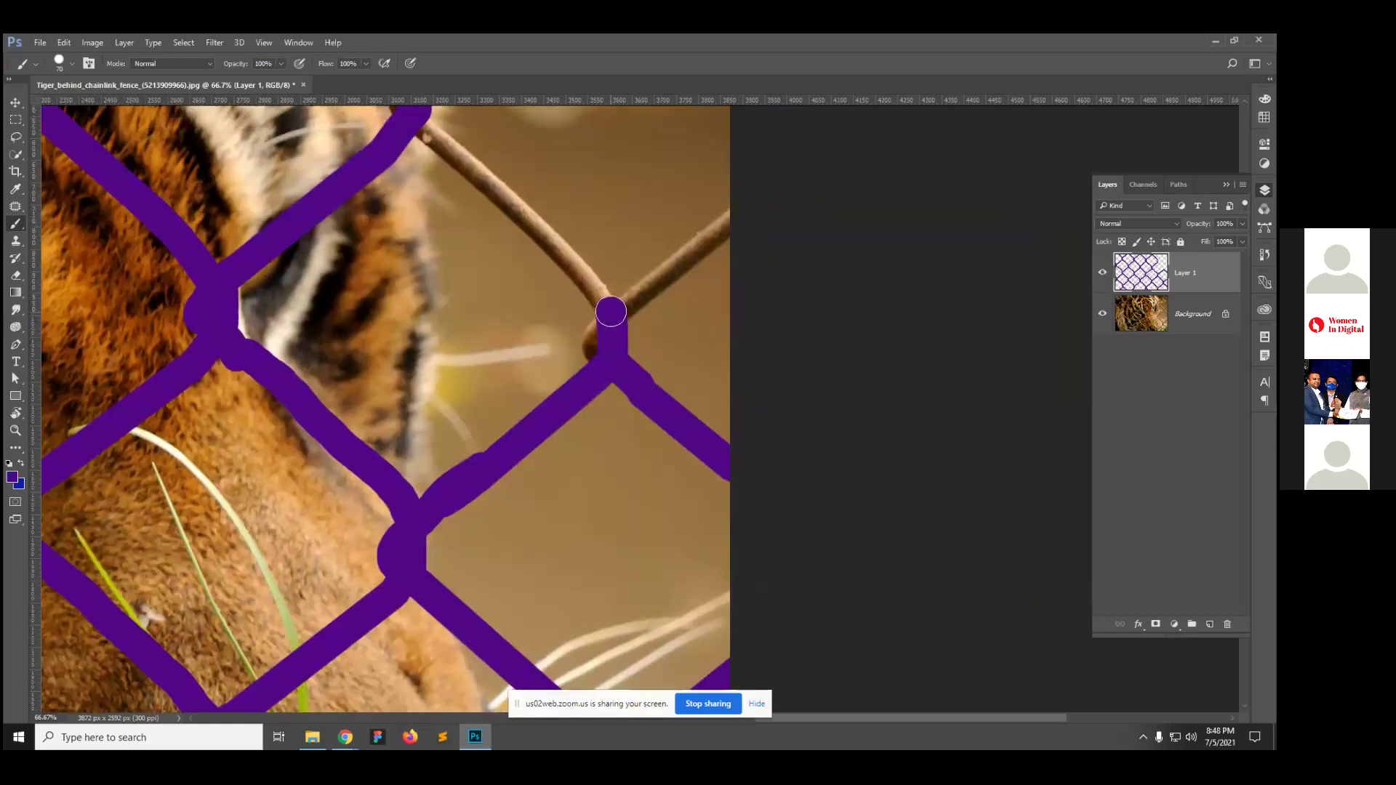
shift+click(725, 219)
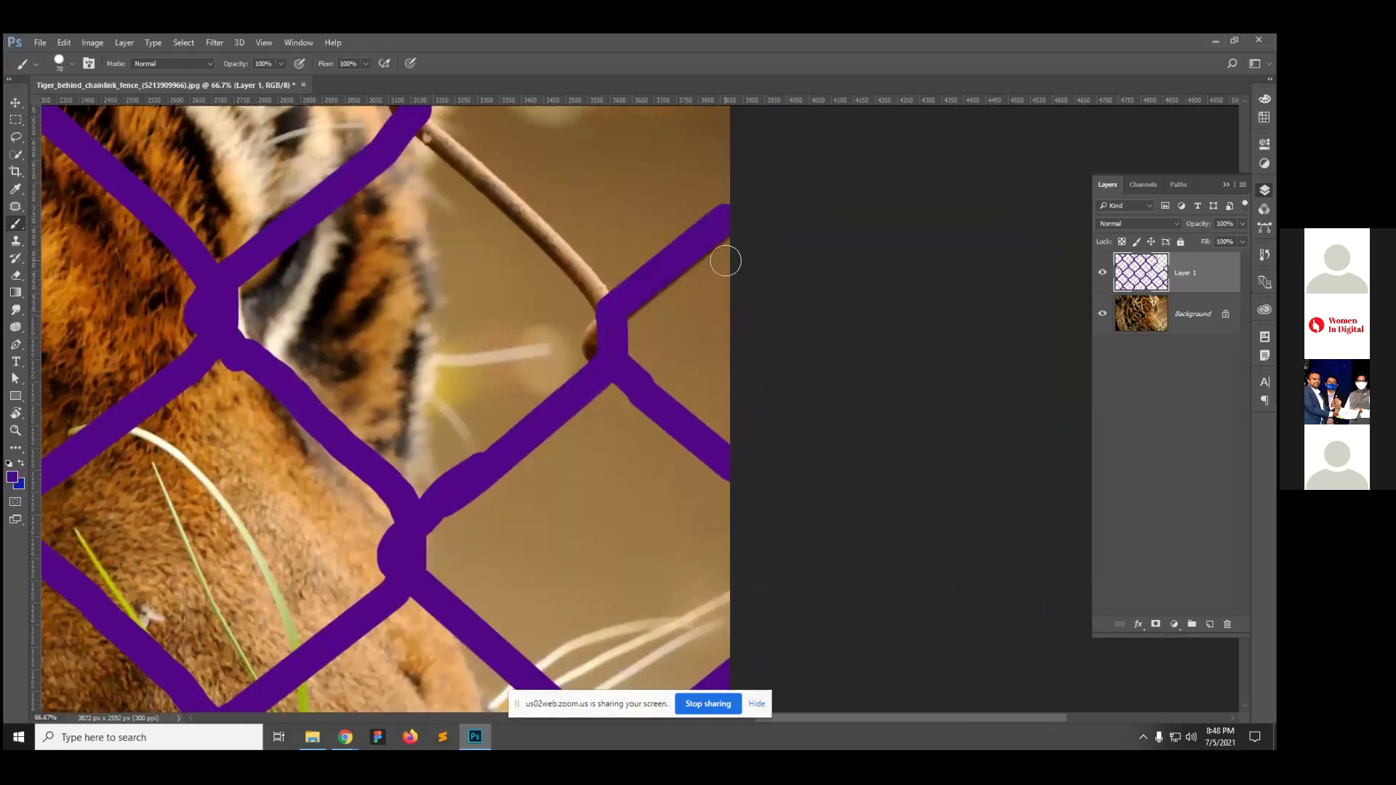
key(ctrl+z)
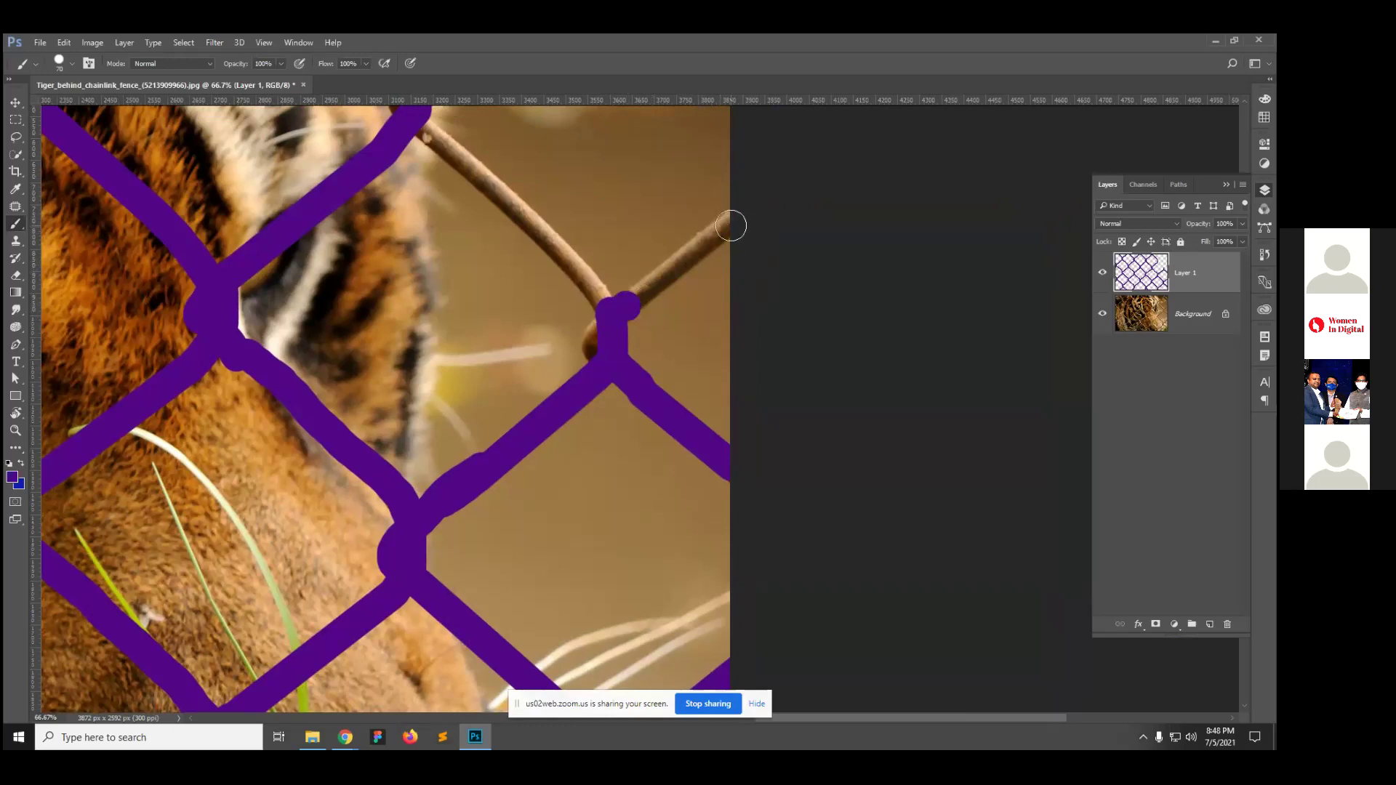
shift+click(729, 221)
Step: Cover the rest of the knot near the right edge and paint over the wire rising from it to the far-brow knot
mouse_move(602, 329)
mouse_down()
mouse_move(591, 342)
mouse_move(614, 321)
mouse_move(598, 295)
mouse_up()
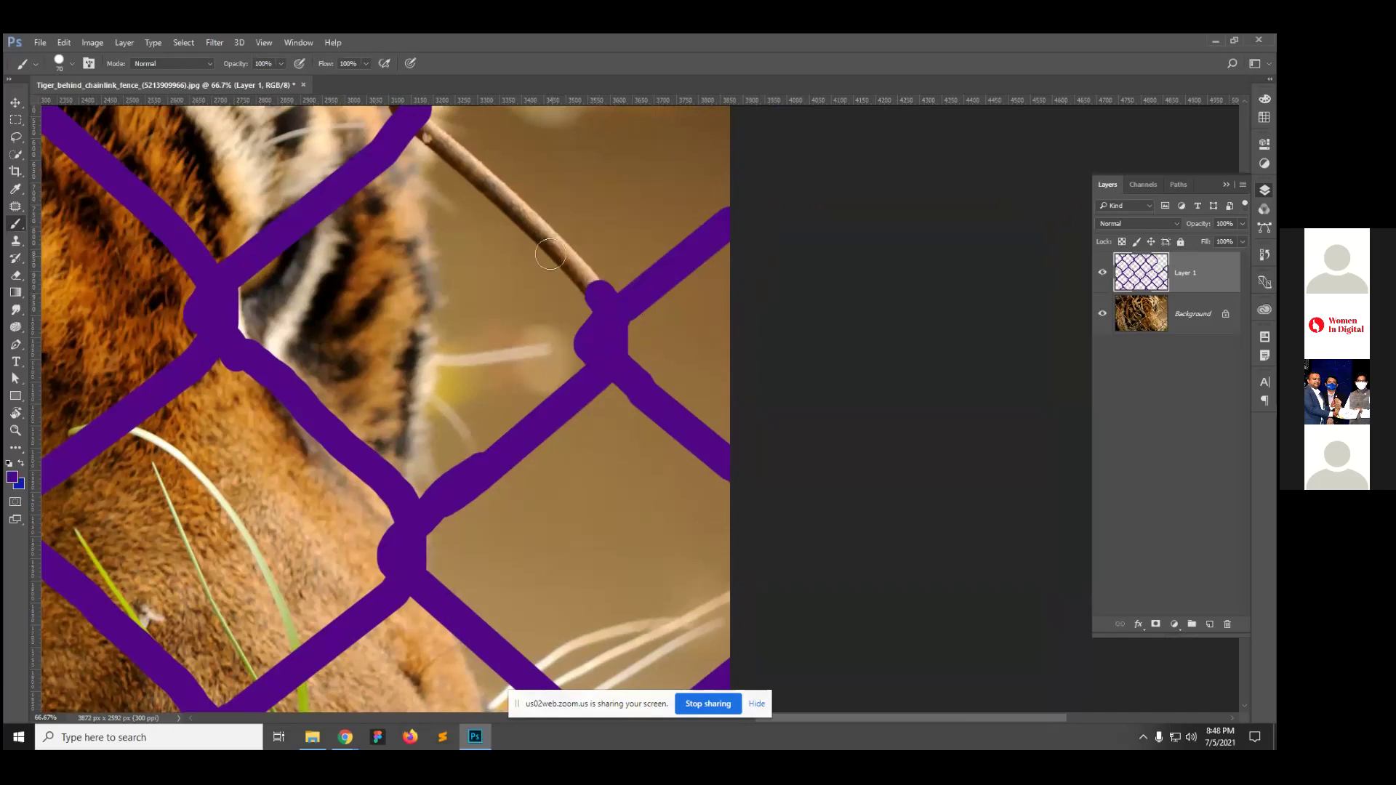
shift+click(526, 213)
shift+click(419, 127)
Step: Cover the remaining part of the far-brow knot and paint over the wire rising from it towards the top-right knot
drag(504, 182, 564, 415)
mouse_move(478, 368)
mouse_down()
mouse_move(447, 328)
mouse_move(490, 286)
mouse_up()
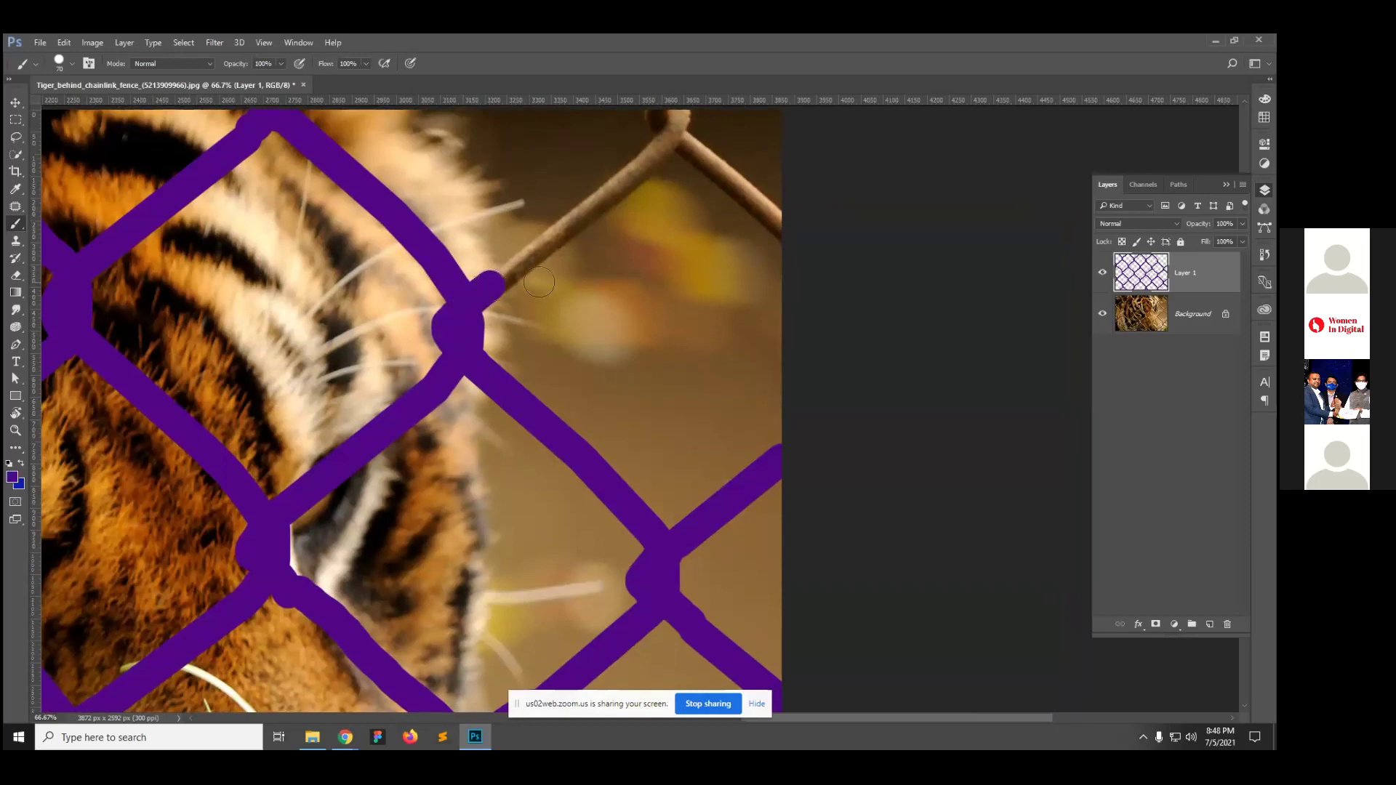
shift+click(607, 205)
shift+click(644, 164)
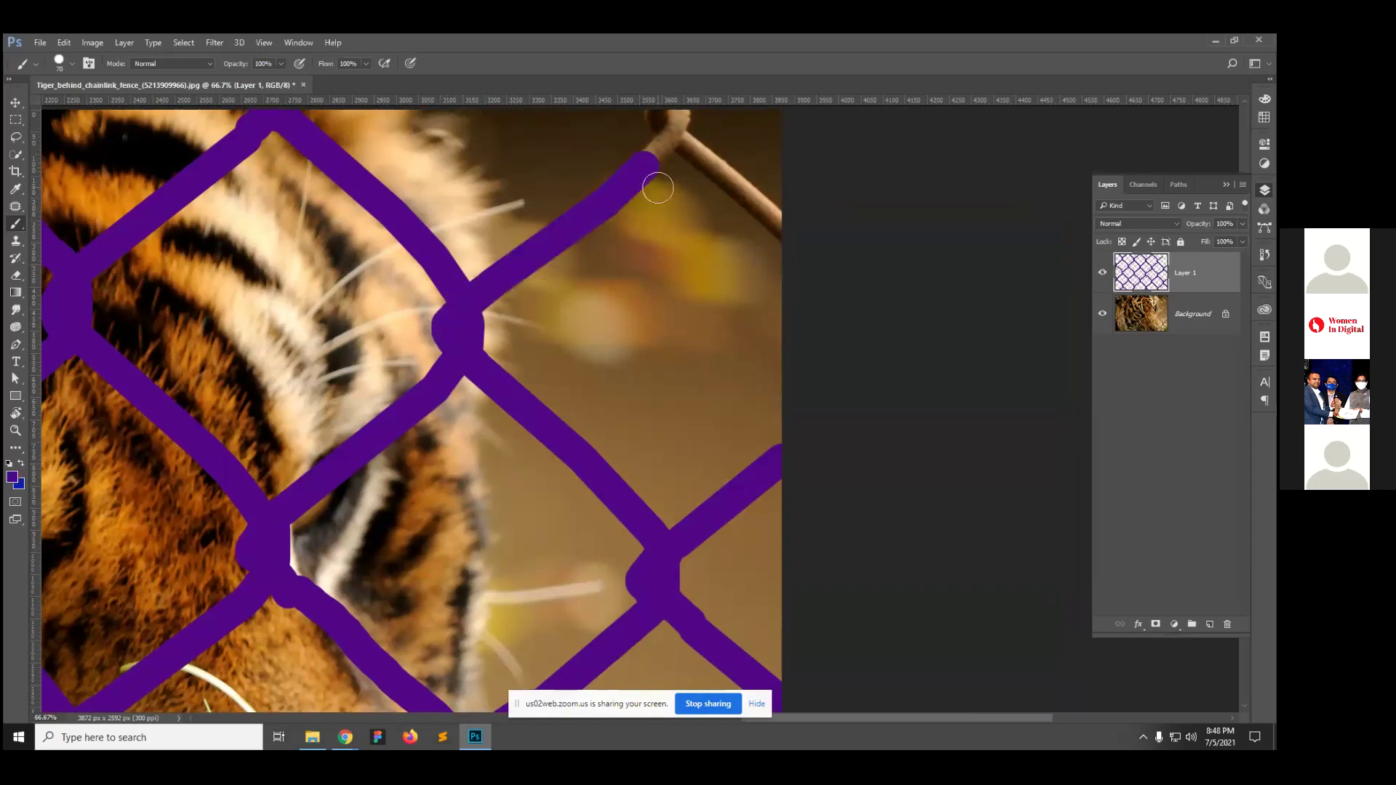
Step: Cover the top-right knot up to the photo's top edge and paint over the wire descending from it to the right edge
shift+click(673, 134)
shift+click(683, 131)
shift+click(794, 231)
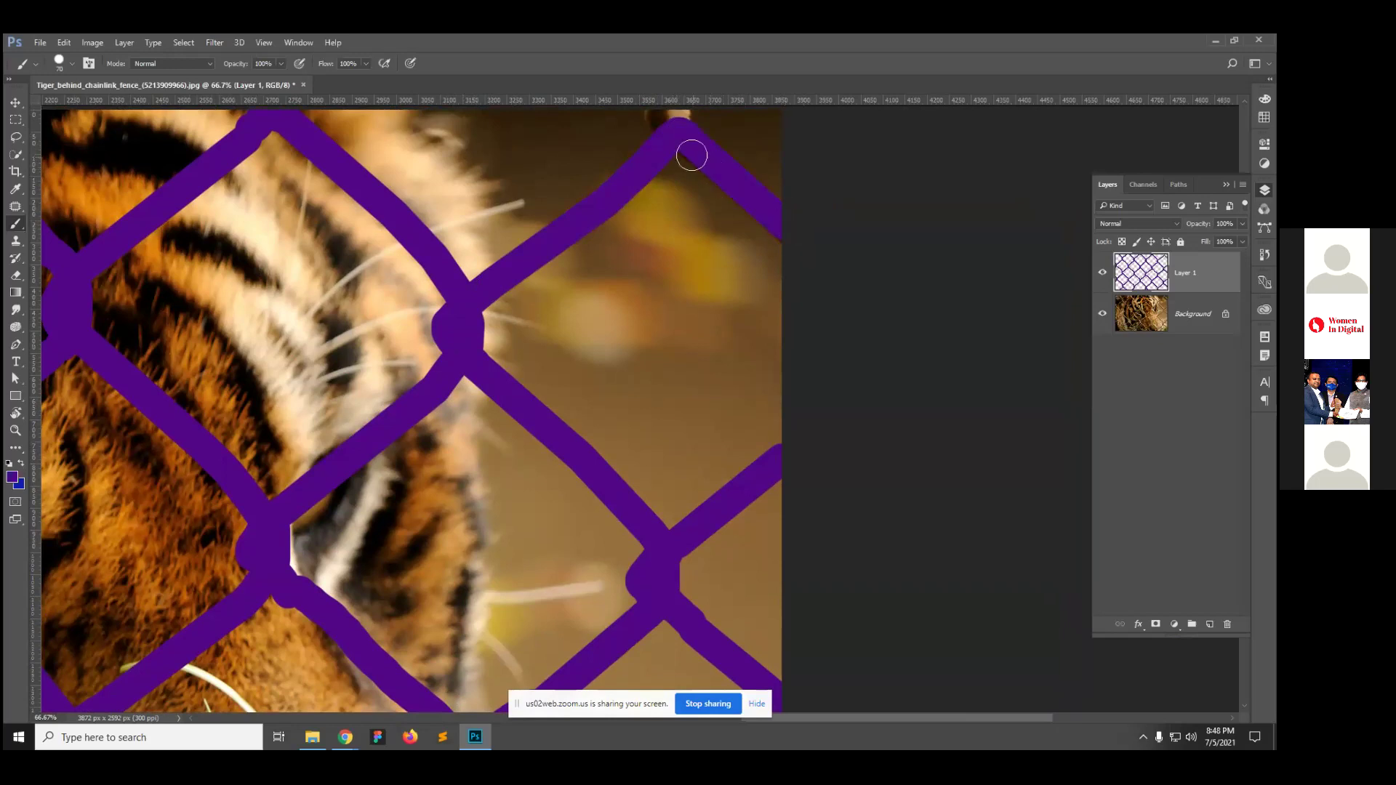
drag(779, 241, 857, 407)
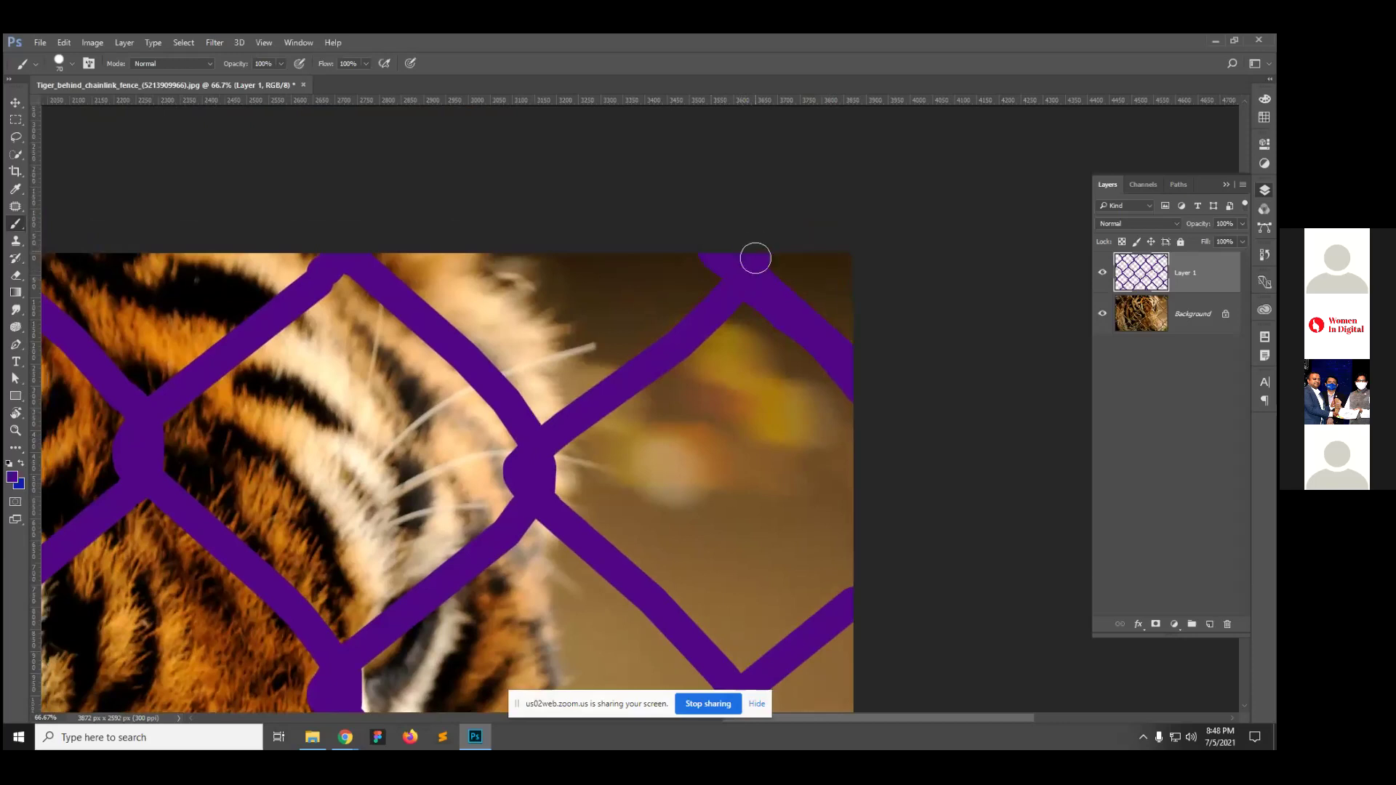
Step: Duplicate the Background layer and hide the original
alt+click(420, 379)
alt+click(420, 379)
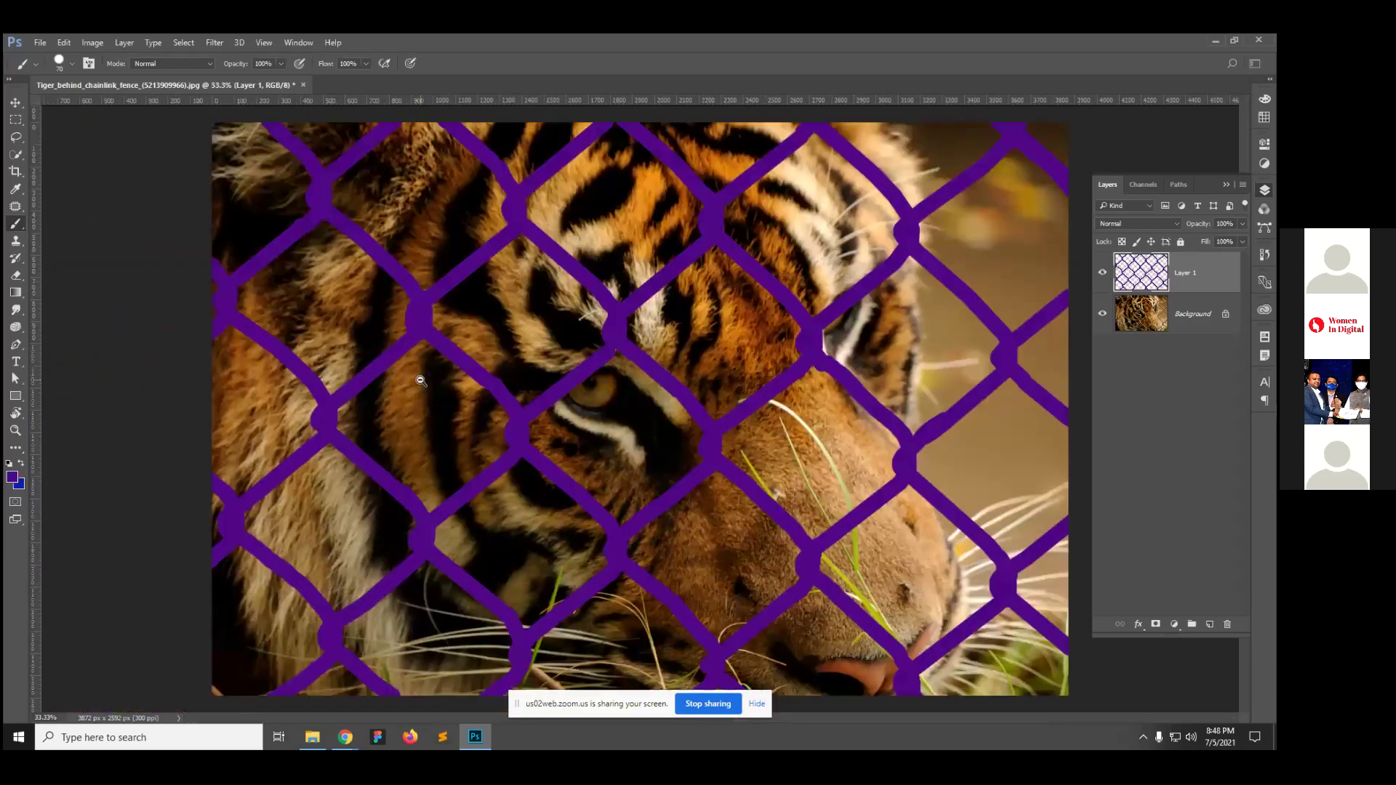
alt+click(421, 379)
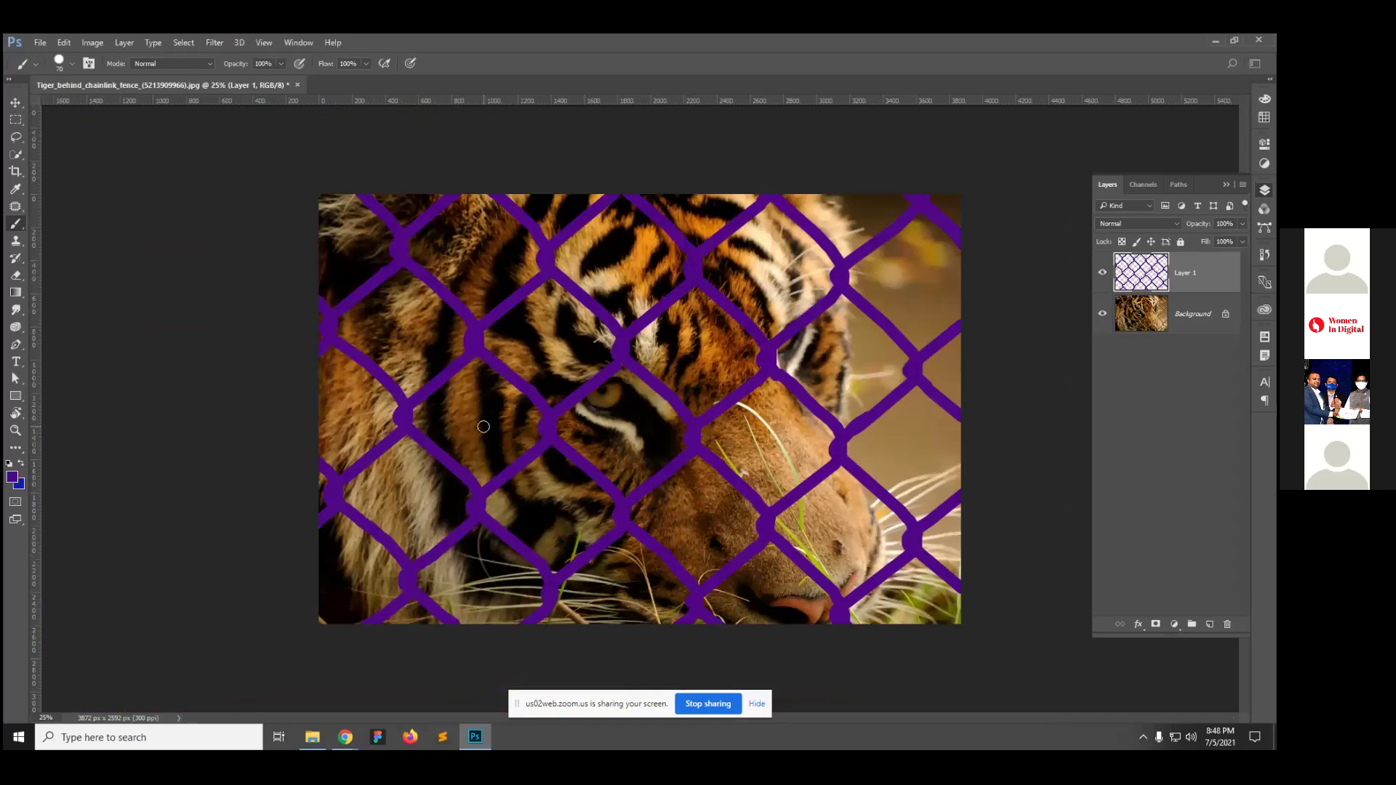
drag(1145, 309, 1192, 493)
drag(1145, 320, 1210, 623)
click(1099, 355)
Step: Load Layer 1's painted fence as a selection, hide Layer 1, and fill the selection on Background copy with Content-Aware
ctrl+click(1131, 282)
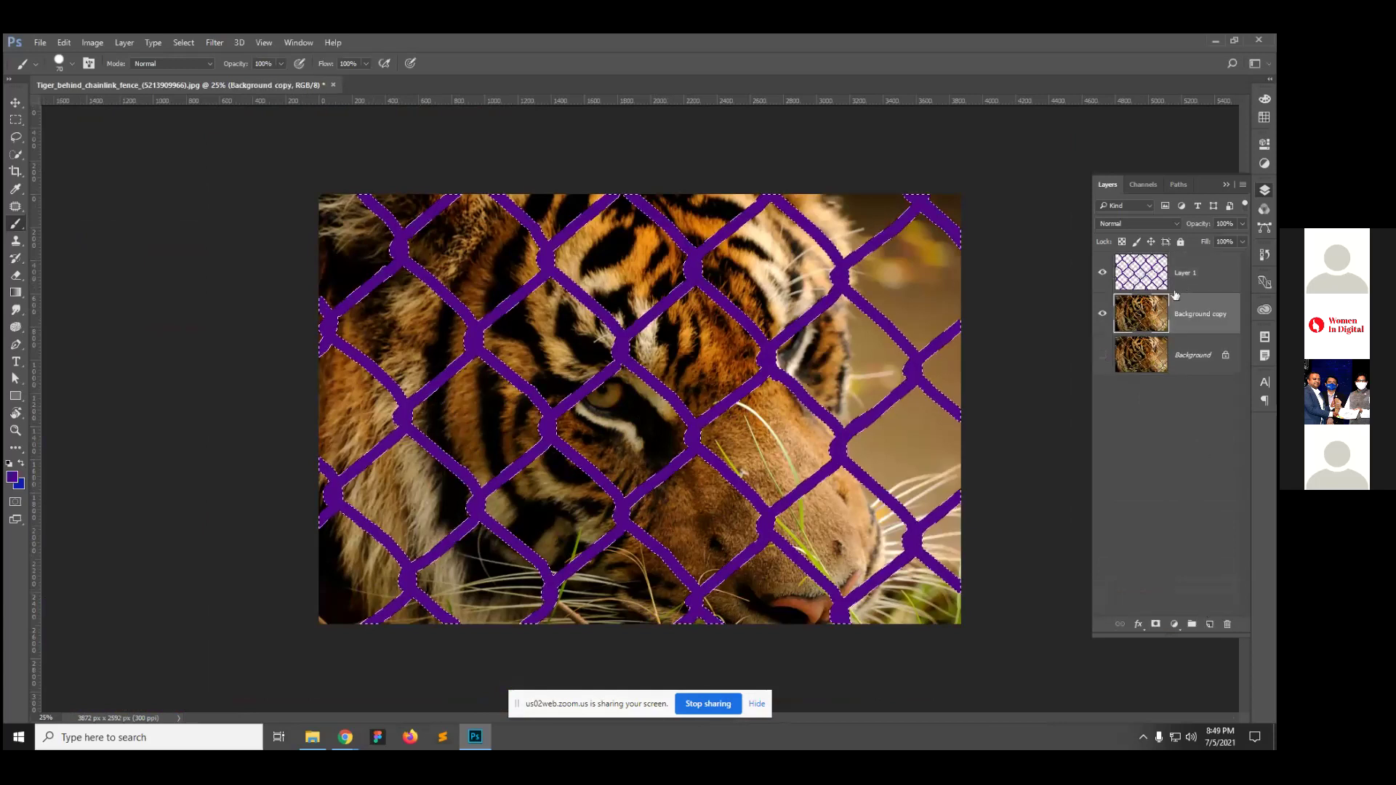
click(1108, 273)
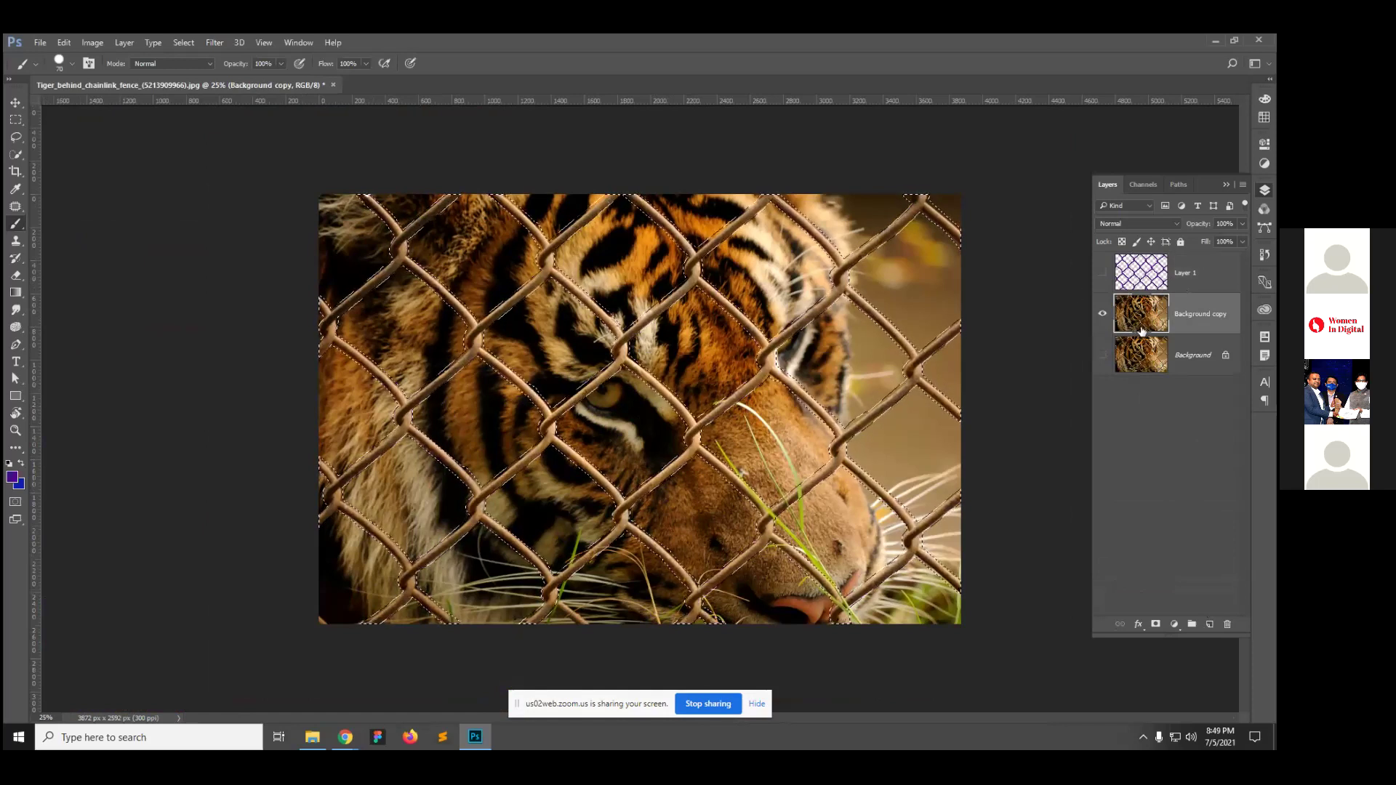
click(63, 42)
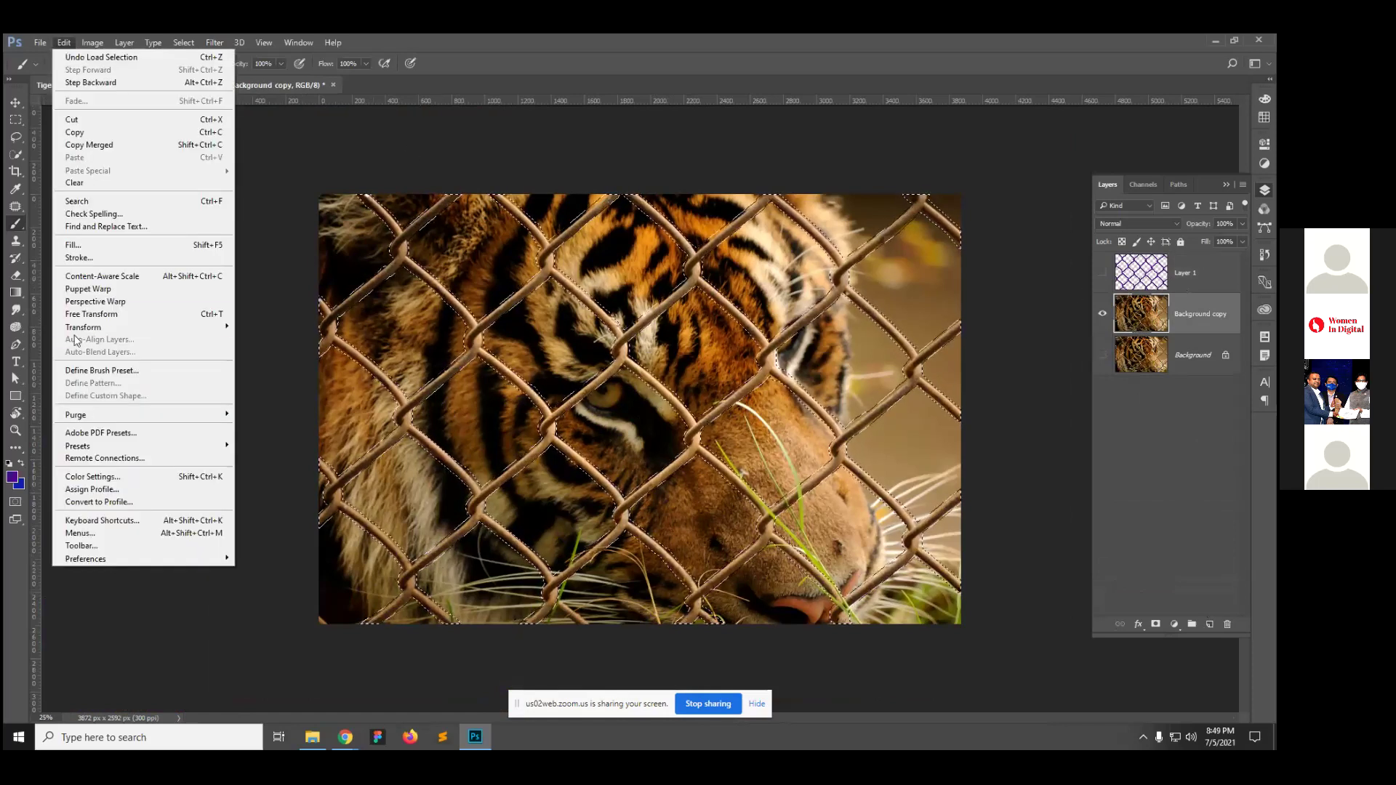
click(72, 245)
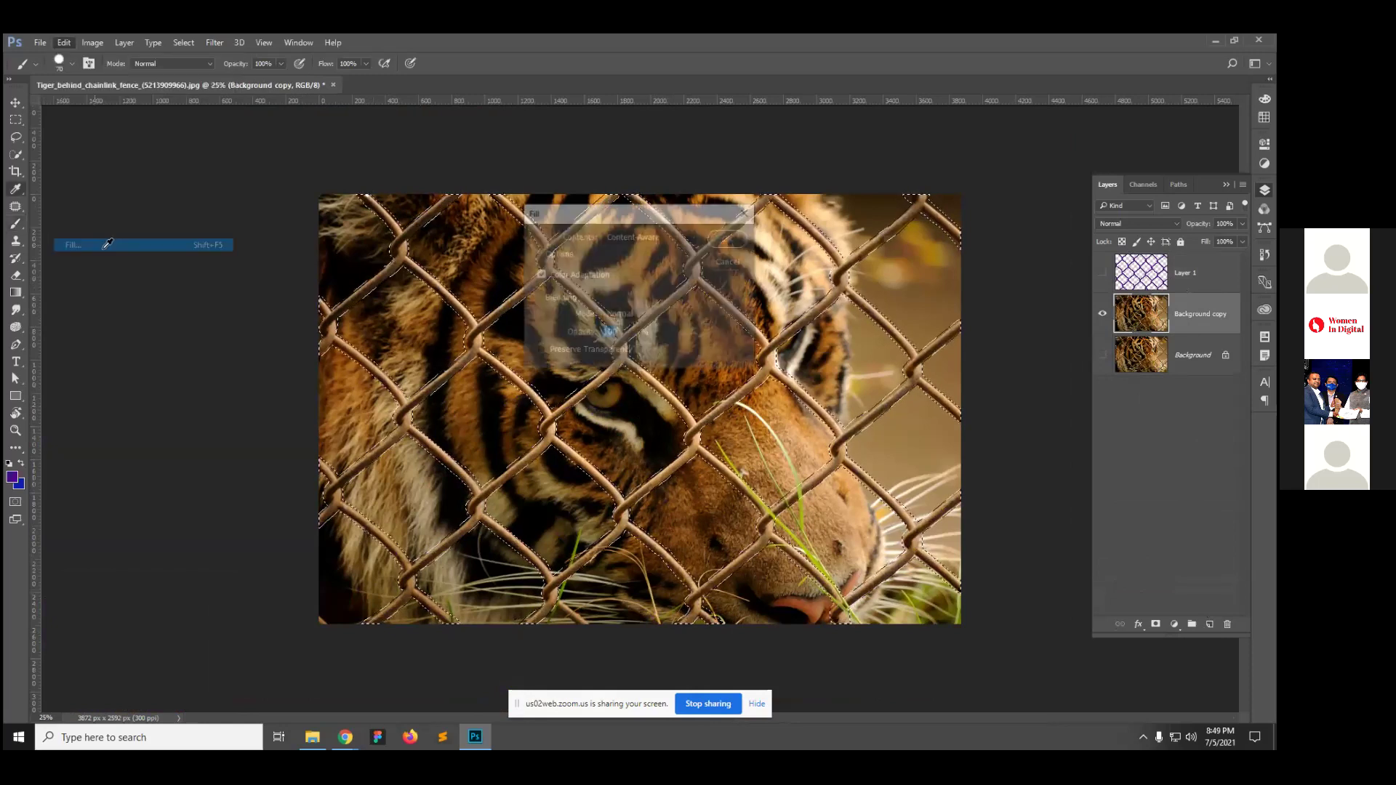
click(729, 238)
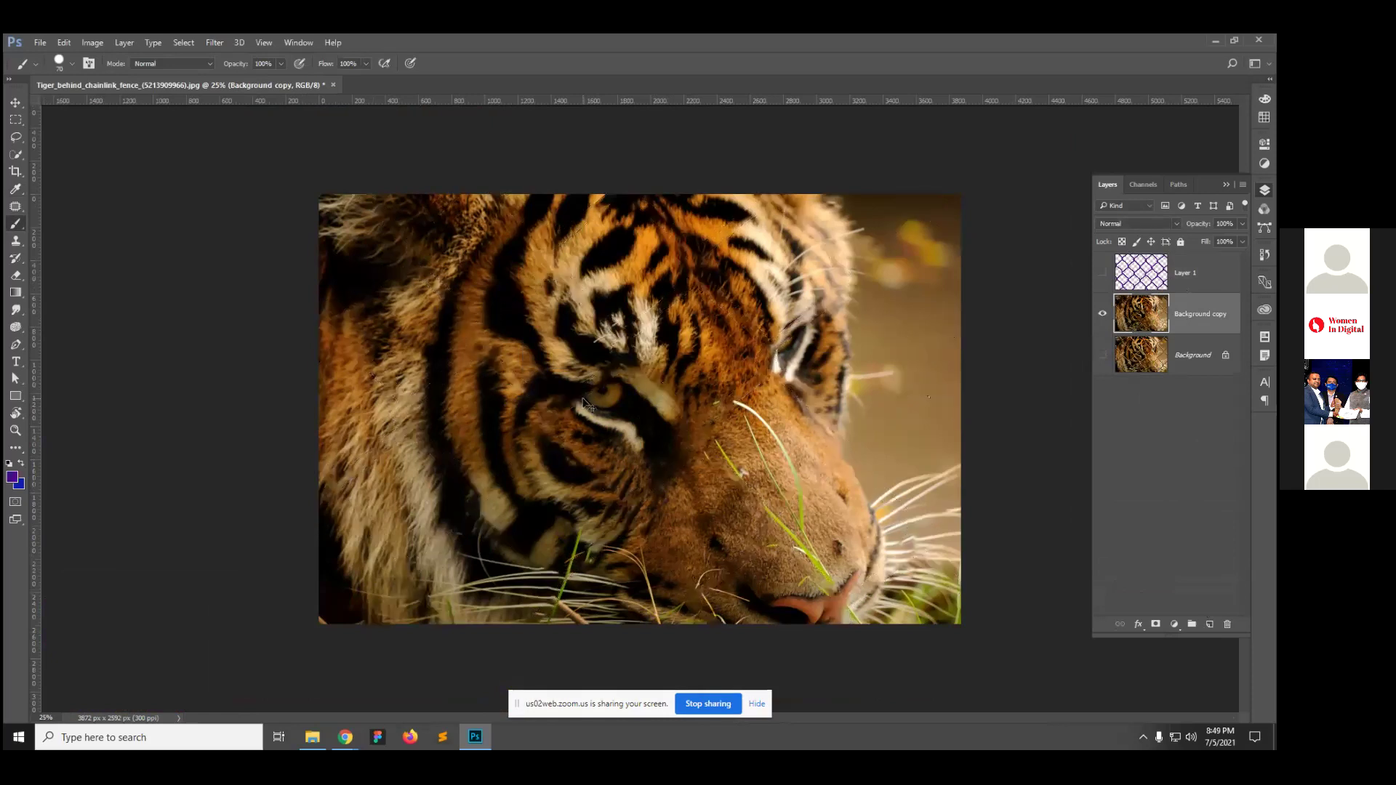
Step: Examine the fence-free photo overall and up close around the muzzle and grass blades for flaws left by the fill
alt+click(675, 388)
alt+click(844, 477)
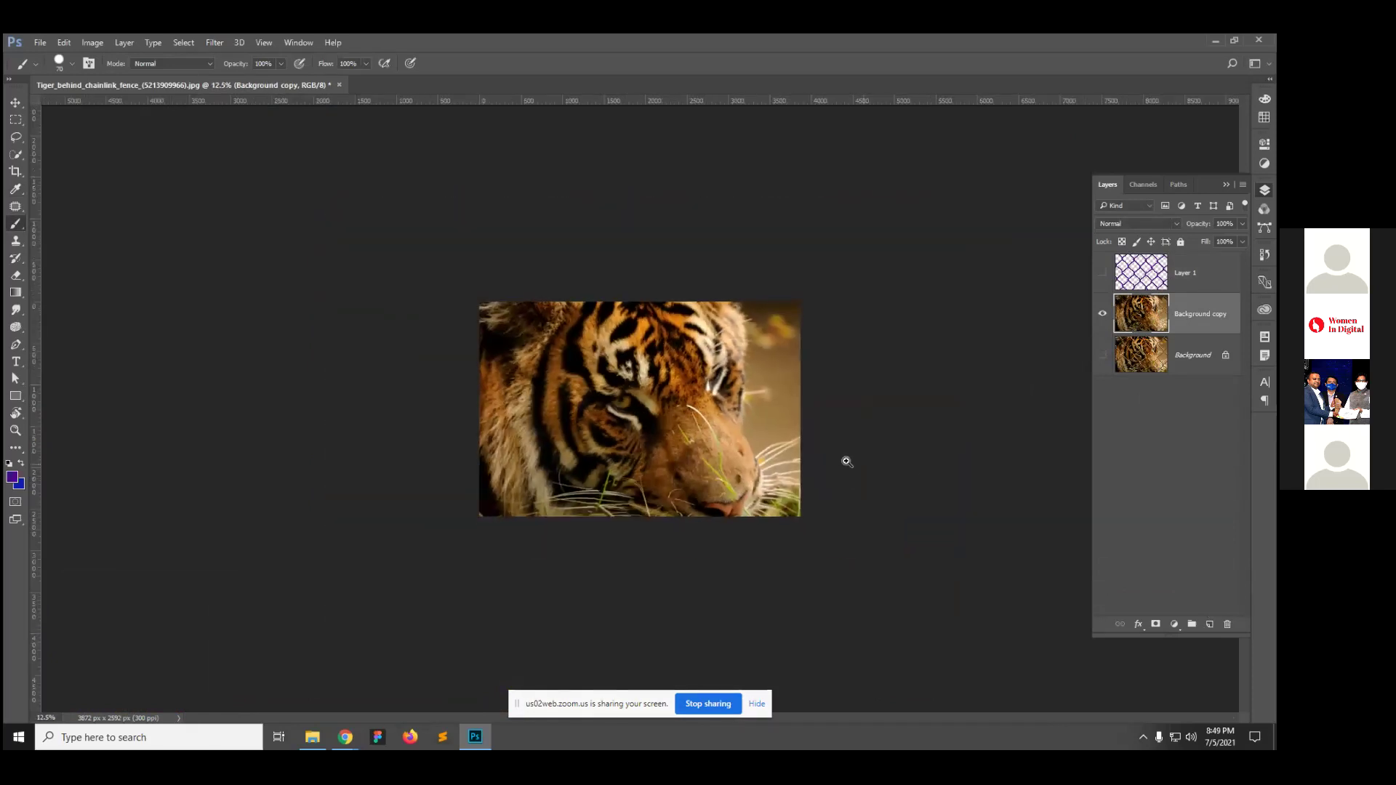
click(862, 448)
click(654, 415)
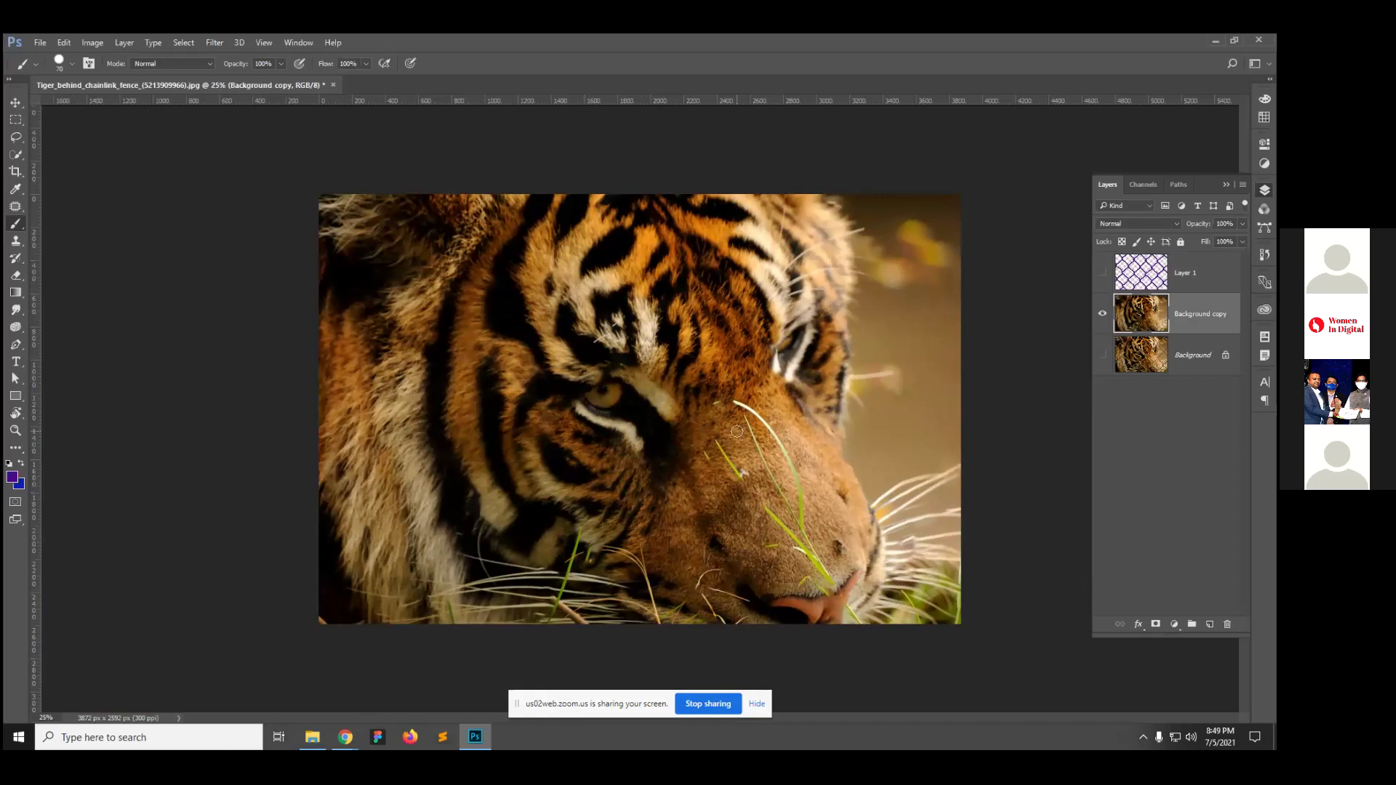
click(773, 383)
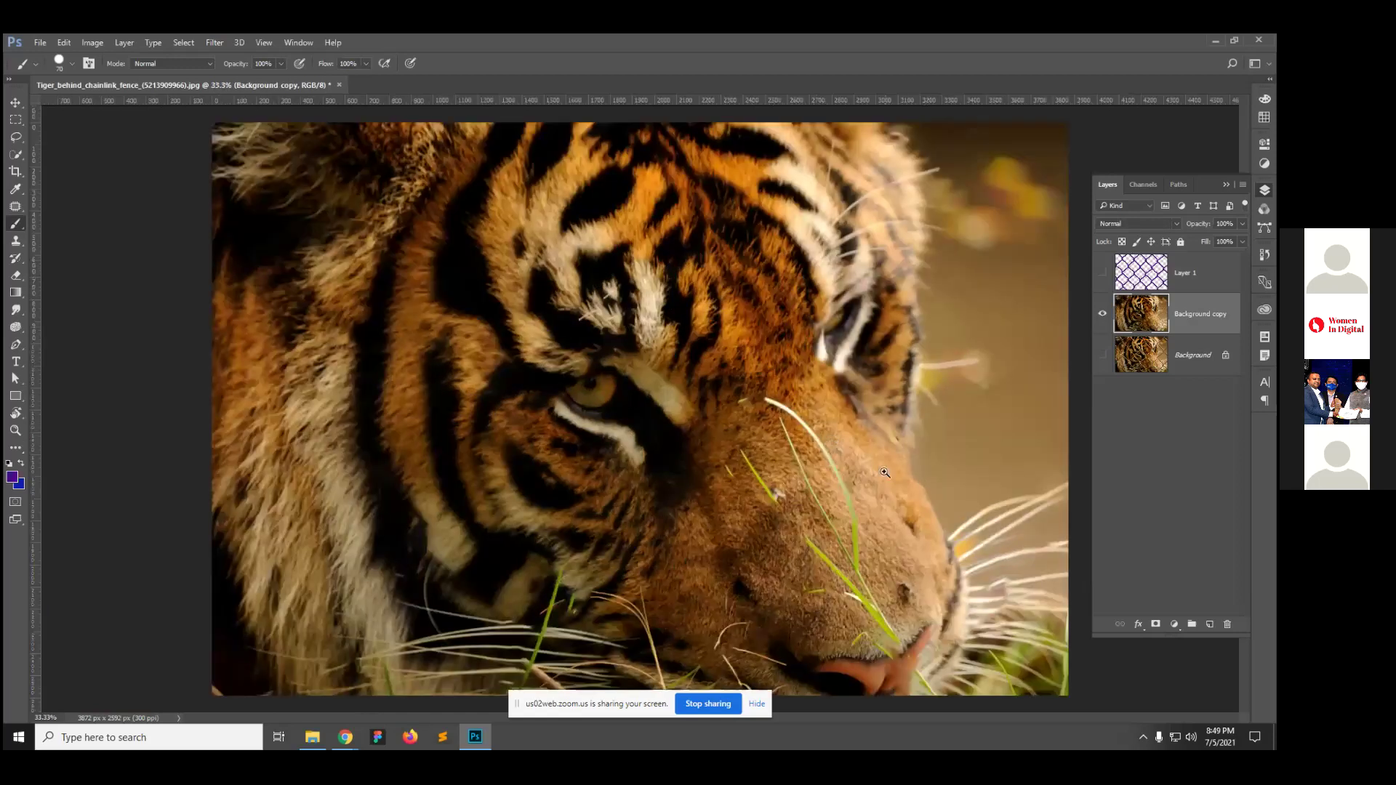
click(830, 483)
drag(873, 582, 769, 523)
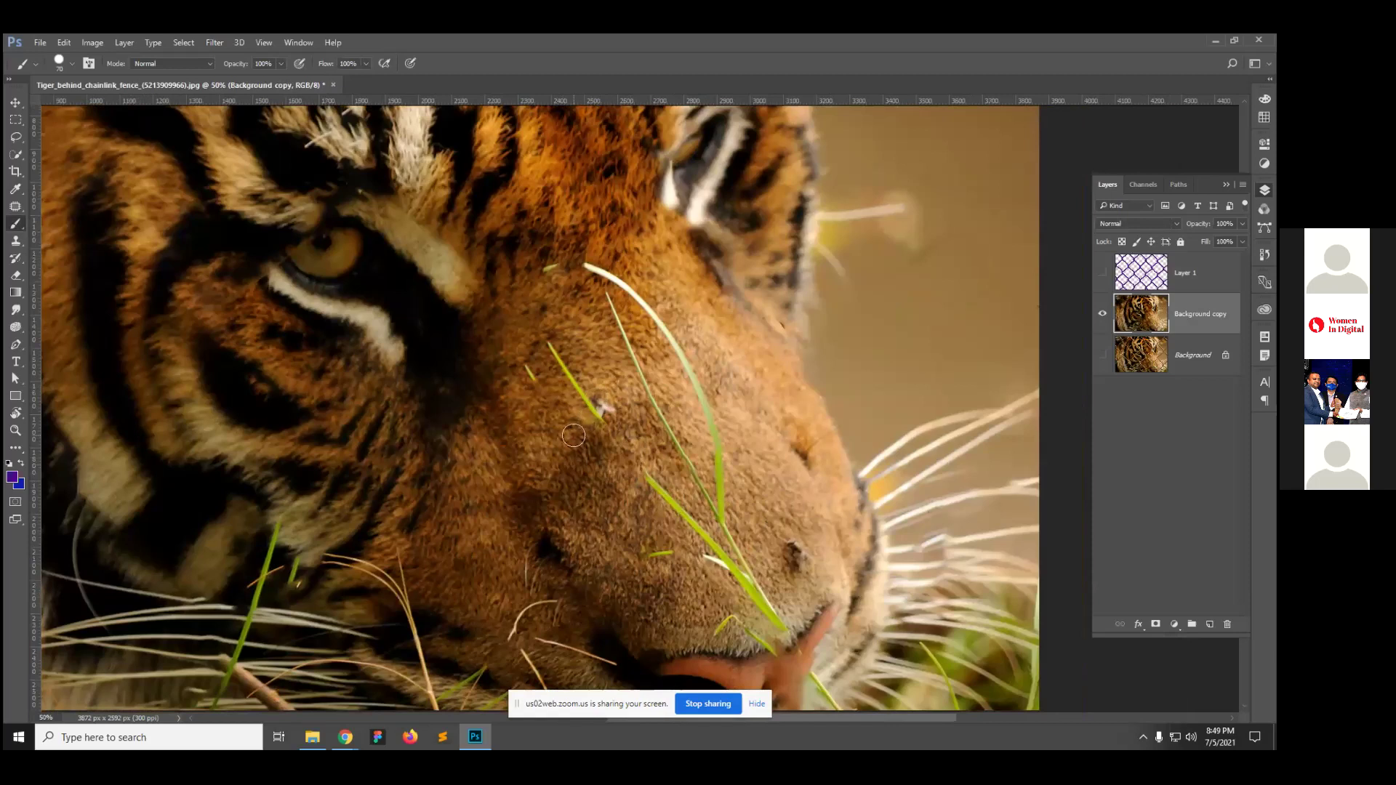
drag(725, 515, 652, 319)
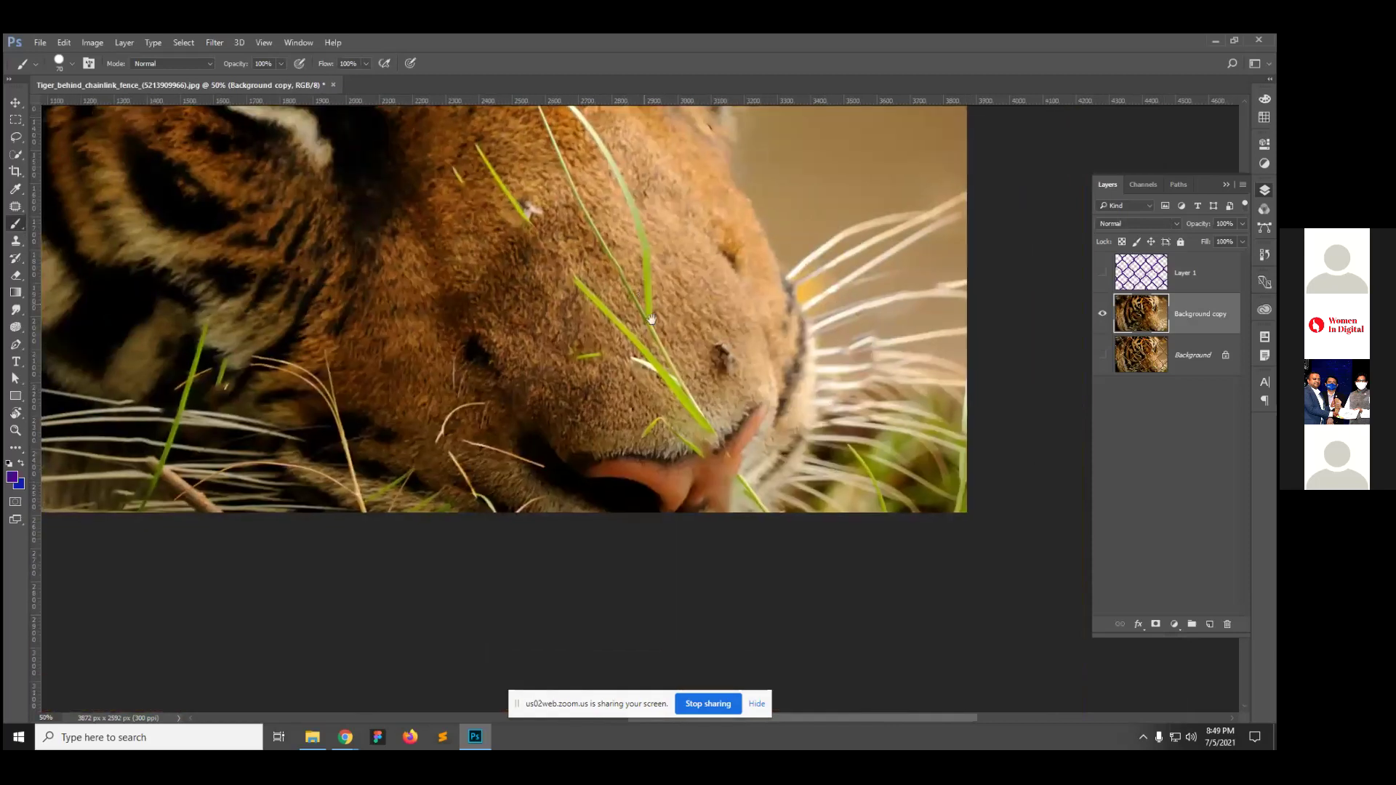
Step: Hide Background copy, show the original Background, and select the upper part of the leftmost grass blade on the muzzle with Quick Selection
click(1104, 314)
click(1103, 355)
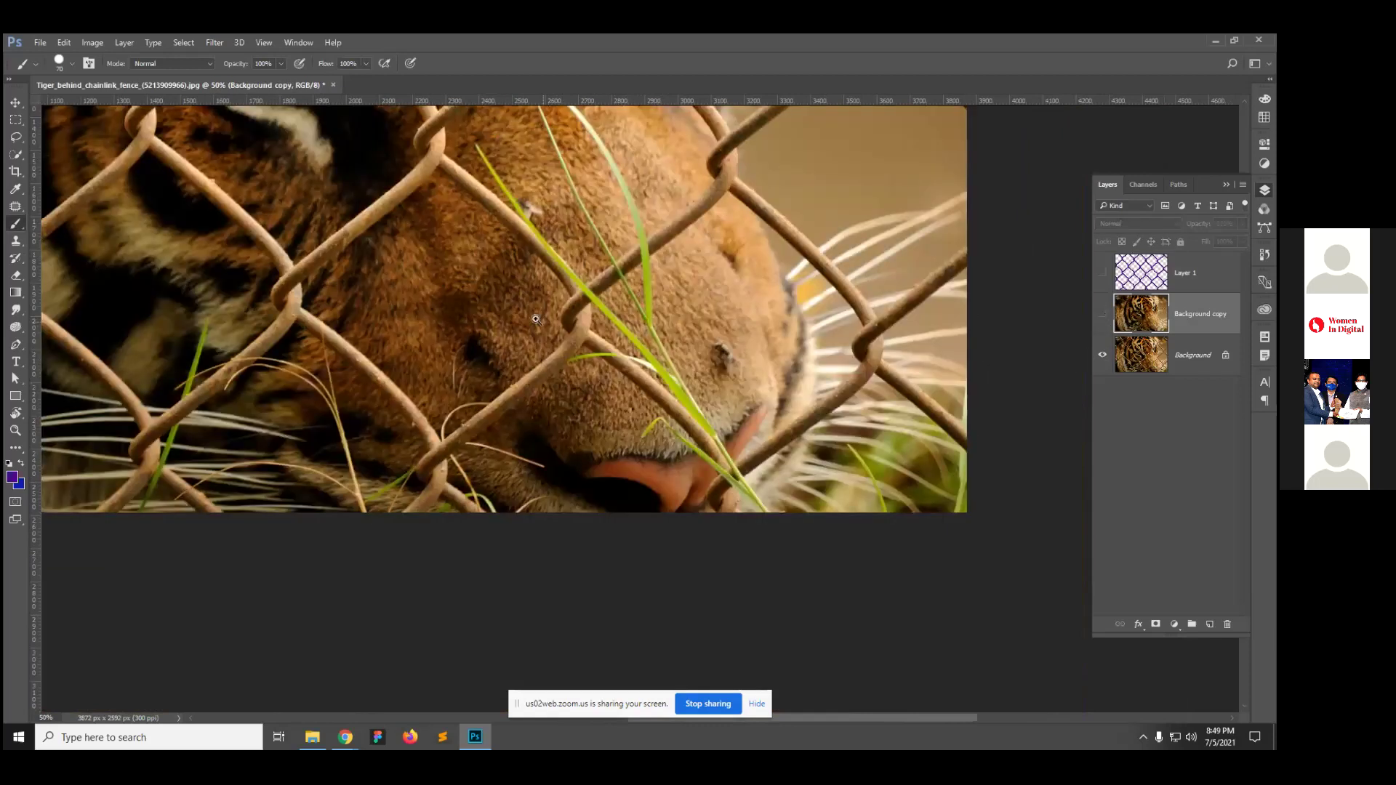
scroll(538, 321, up, 1)
drag(611, 309, 611, 362)
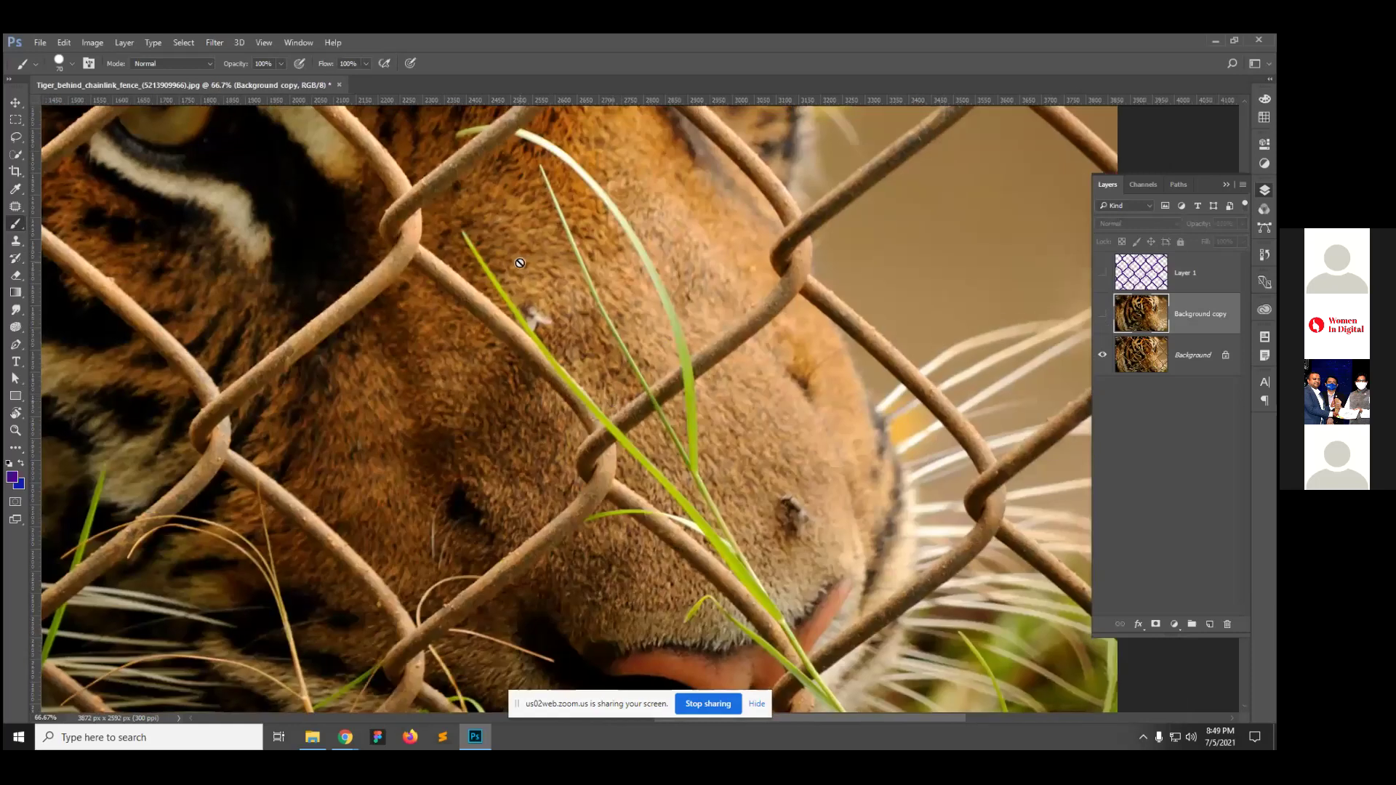
scroll(572, 278, up, 3)
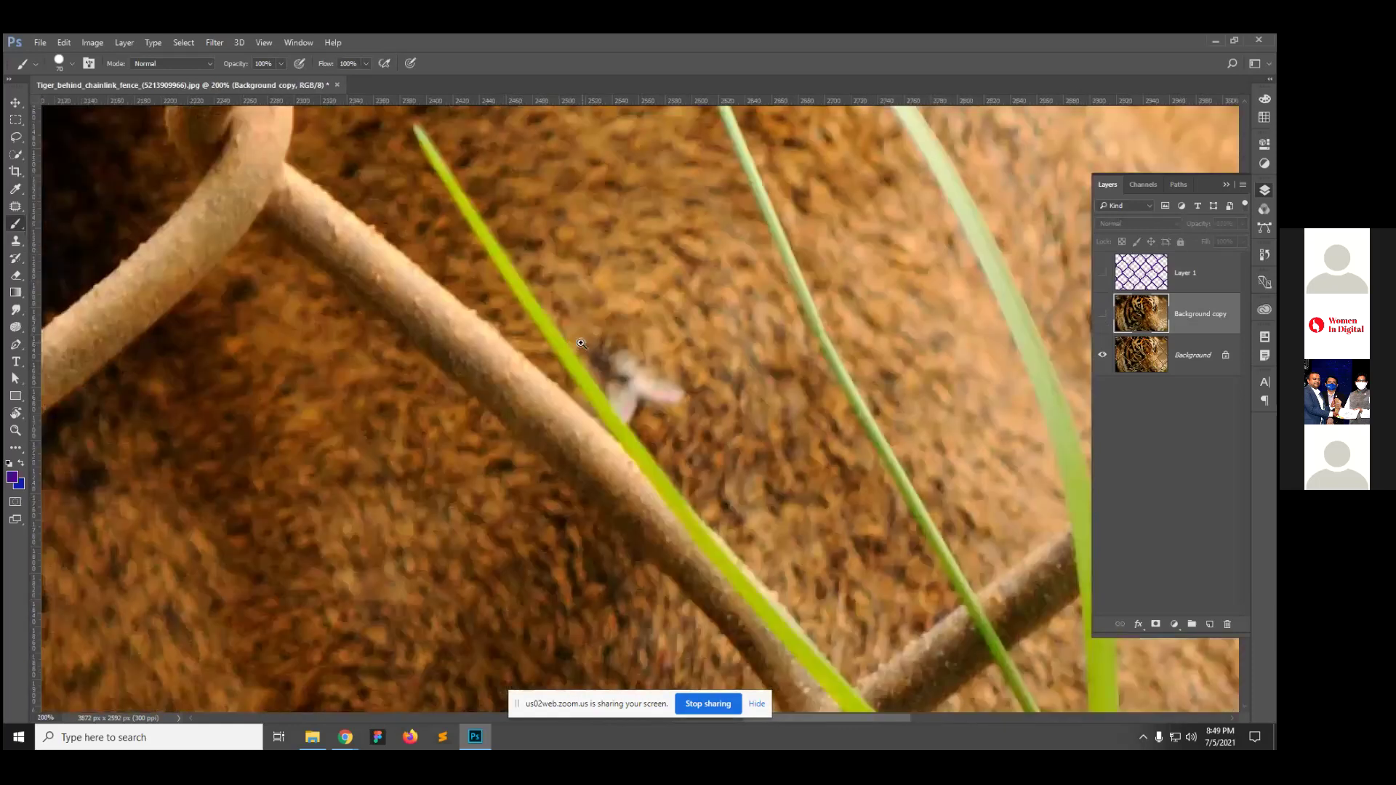
drag(574, 269, 574, 377)
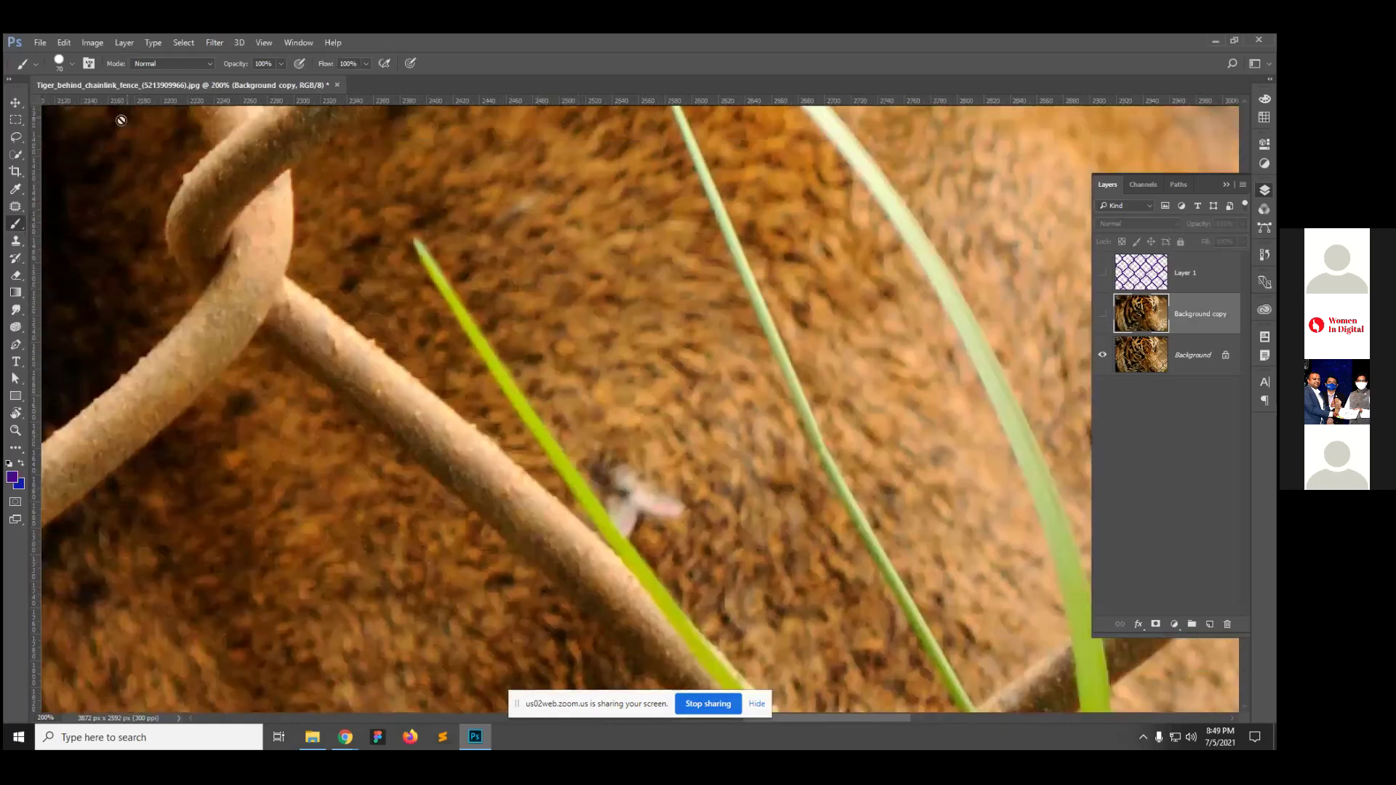
click(16, 155)
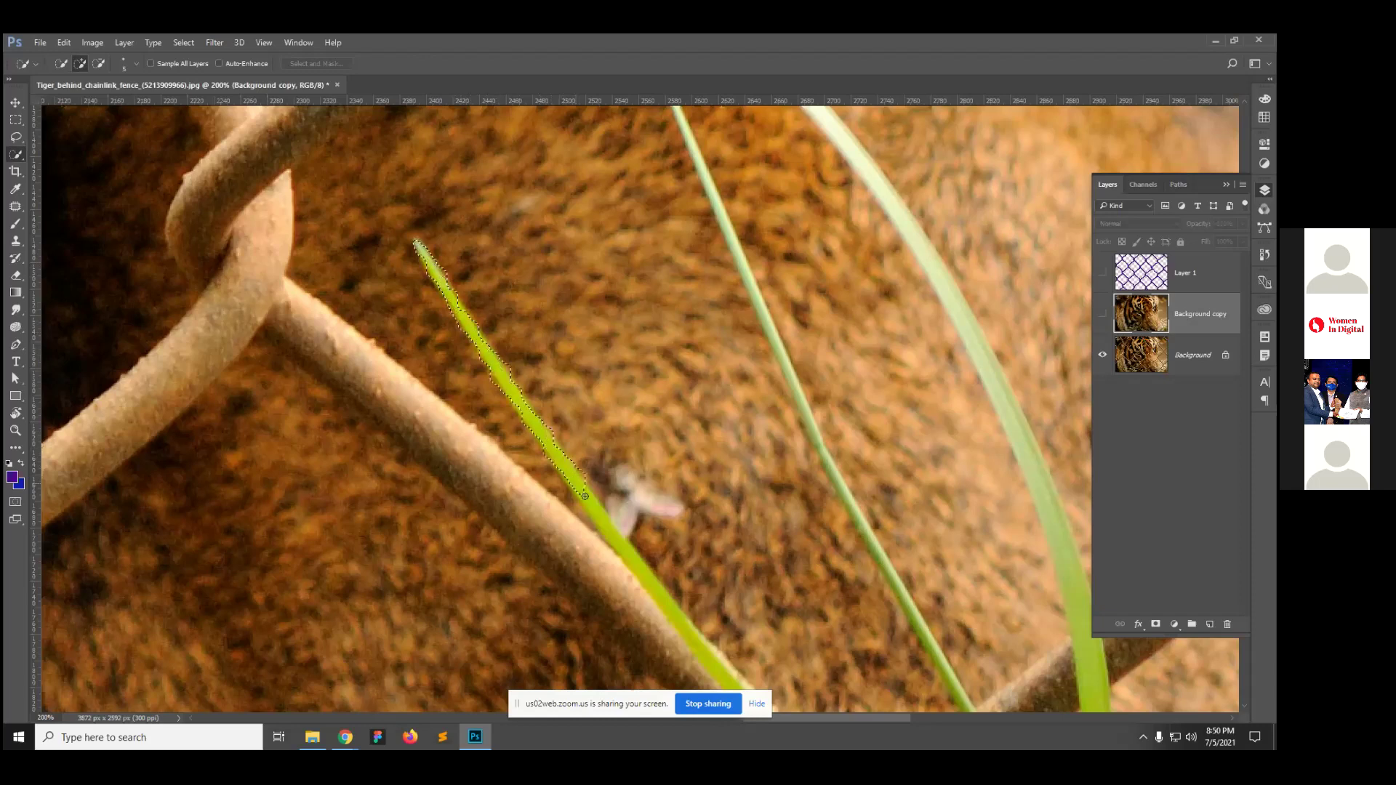
drag(618, 538, 466, 329)
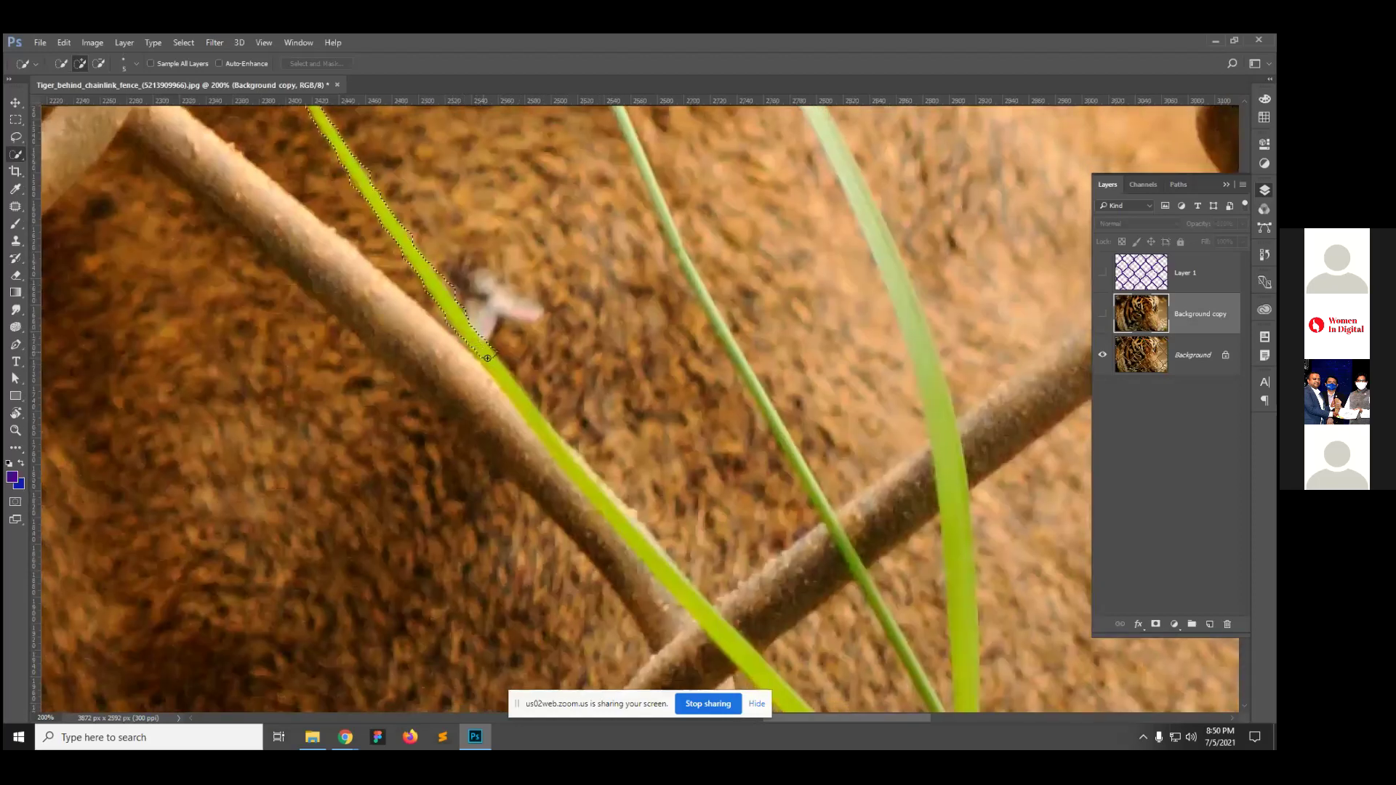
Step: Undo the last selection extension, try to extend the grass-blade selection past the insect again, and undo that too
key(ctrl+z)
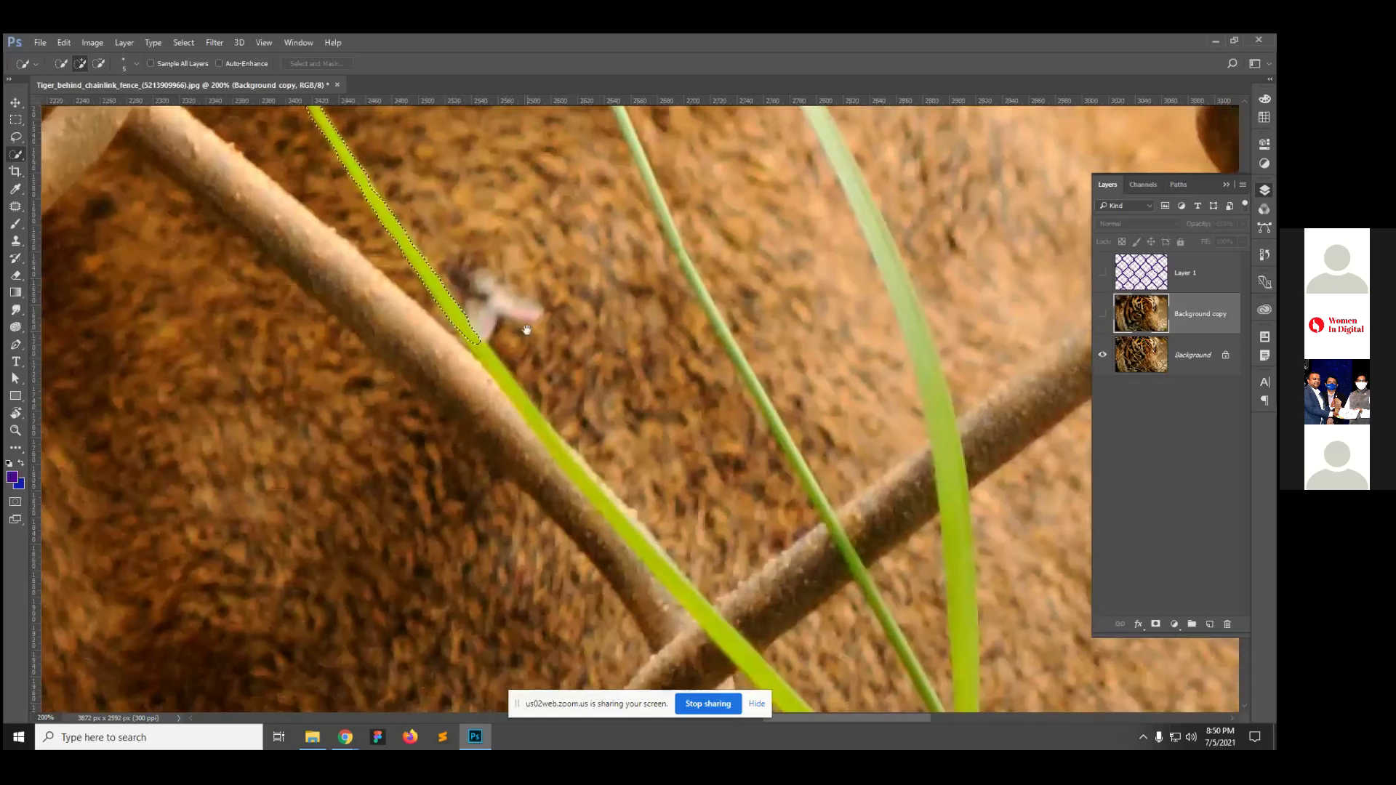
click(489, 359)
key(ctrl+z)
Step: Trace the outer edge of the leftmost grass blade and its side leaves with the Magnetic Lasso, down to the photo's lower edge
drag(200, 243, 522, 646)
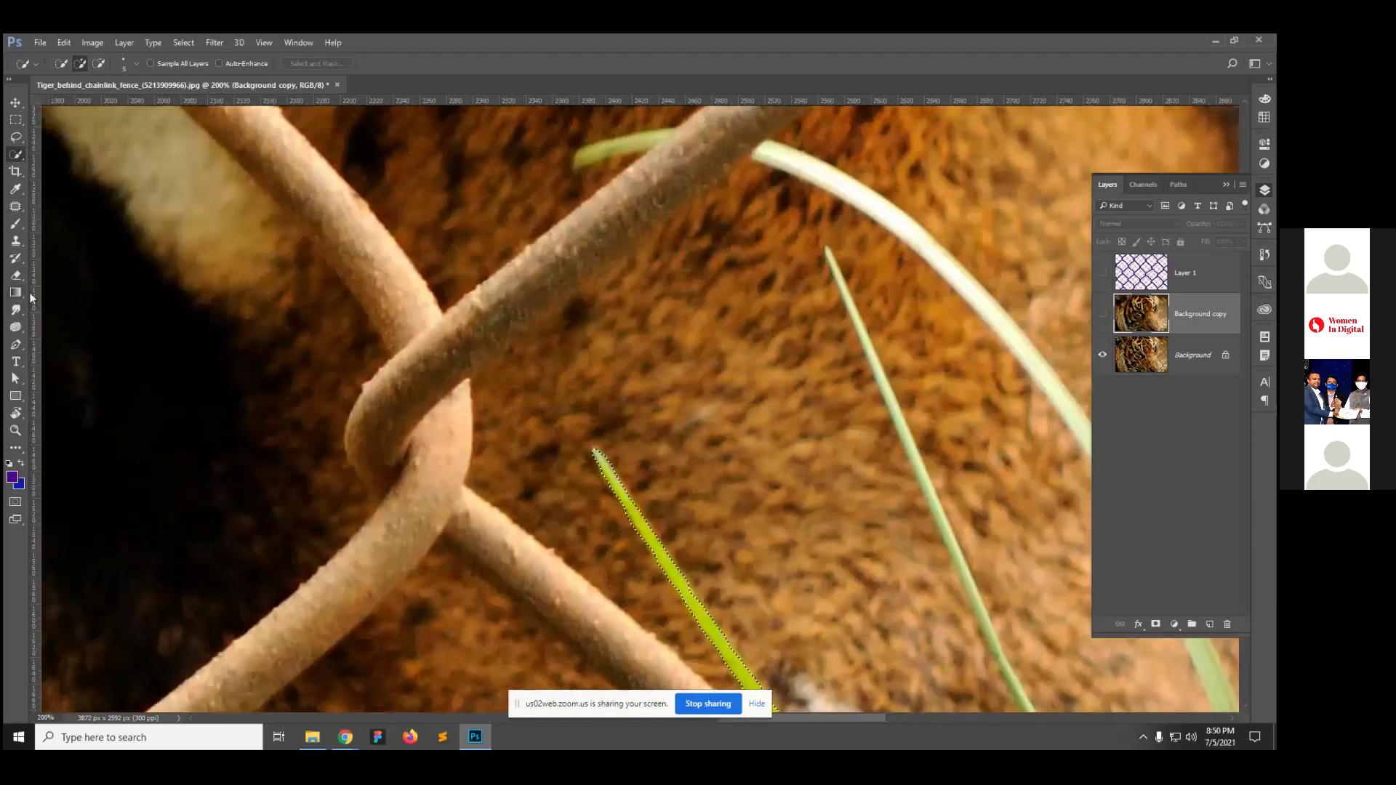
mouse_move(21, 154)
mouse_down()
mouse_move(34, 154)
mouse_move(28, 140)
mouse_move(51, 165)
mouse_up()
mouse_move(506, 339)
mouse_down()
mouse_move(455, 311)
mouse_move(377, 381)
mouse_move(324, 324)
mouse_up()
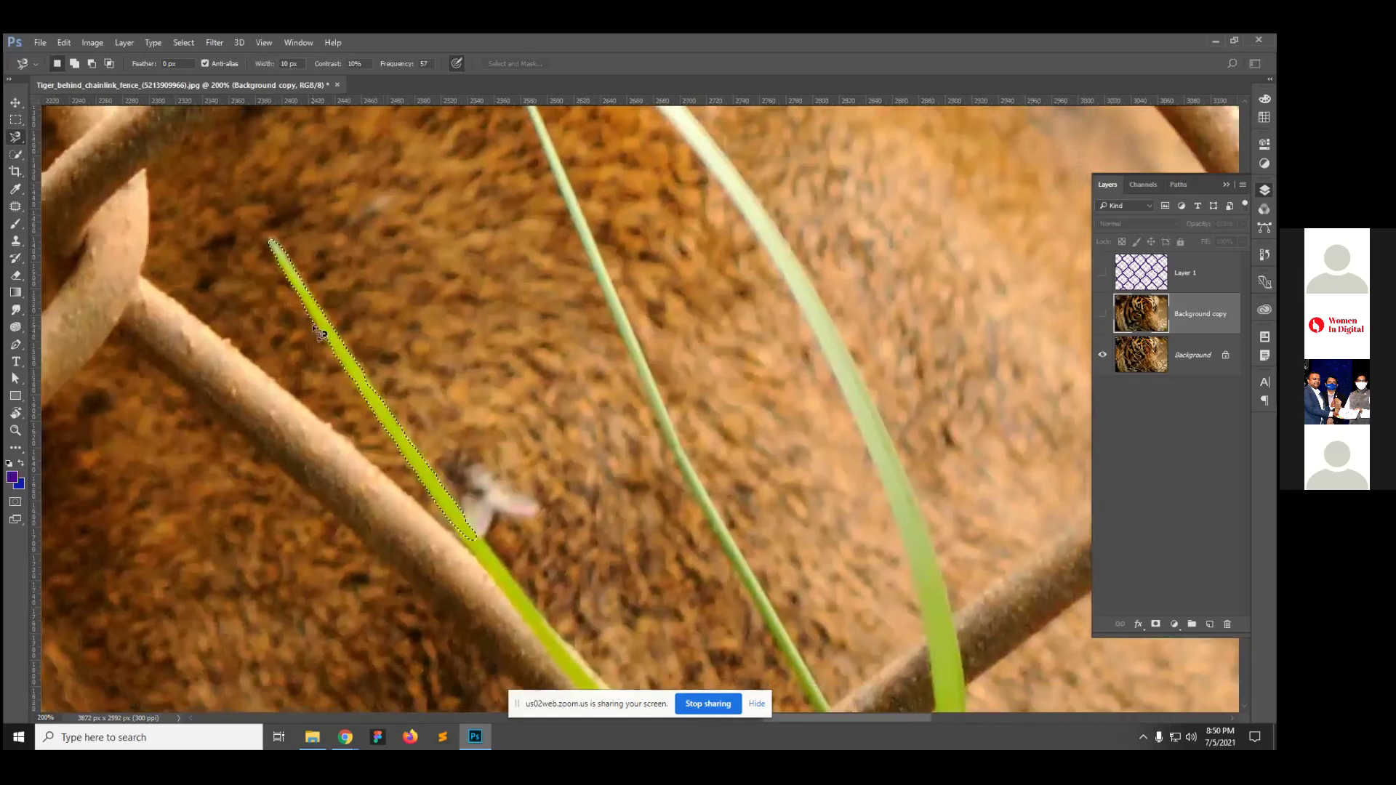
click(275, 256)
drag(544, 644, 267, 263)
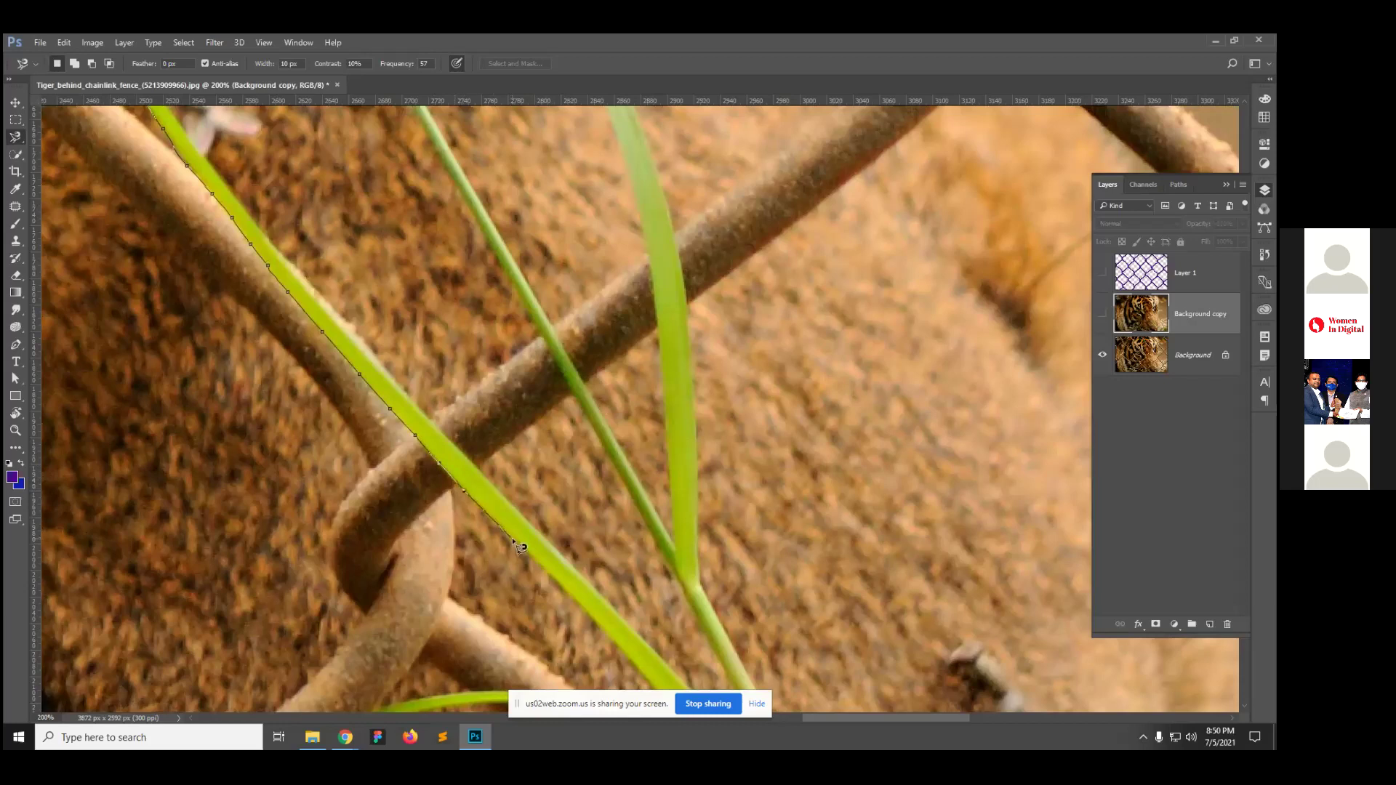
drag(515, 538, 275, 194)
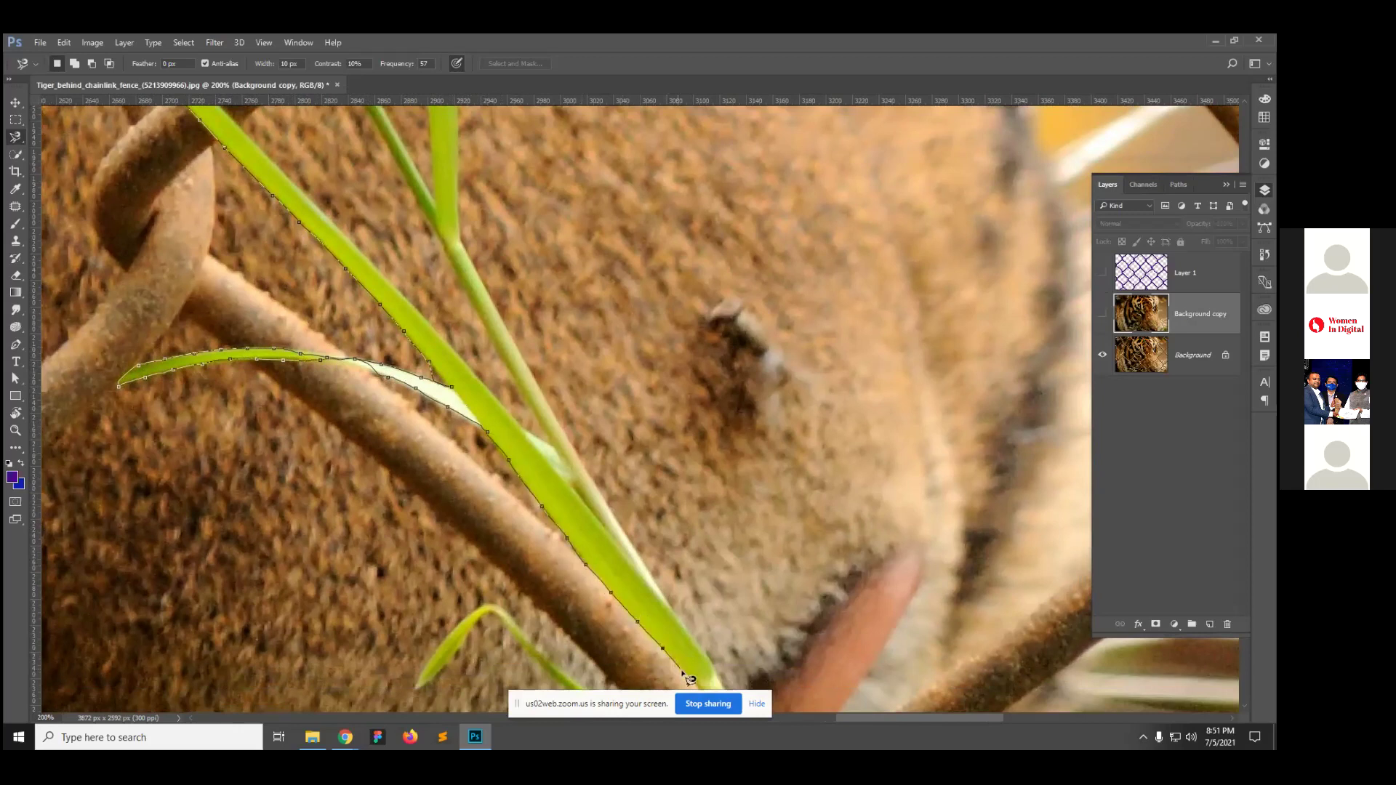
drag(685, 669, 559, 429)
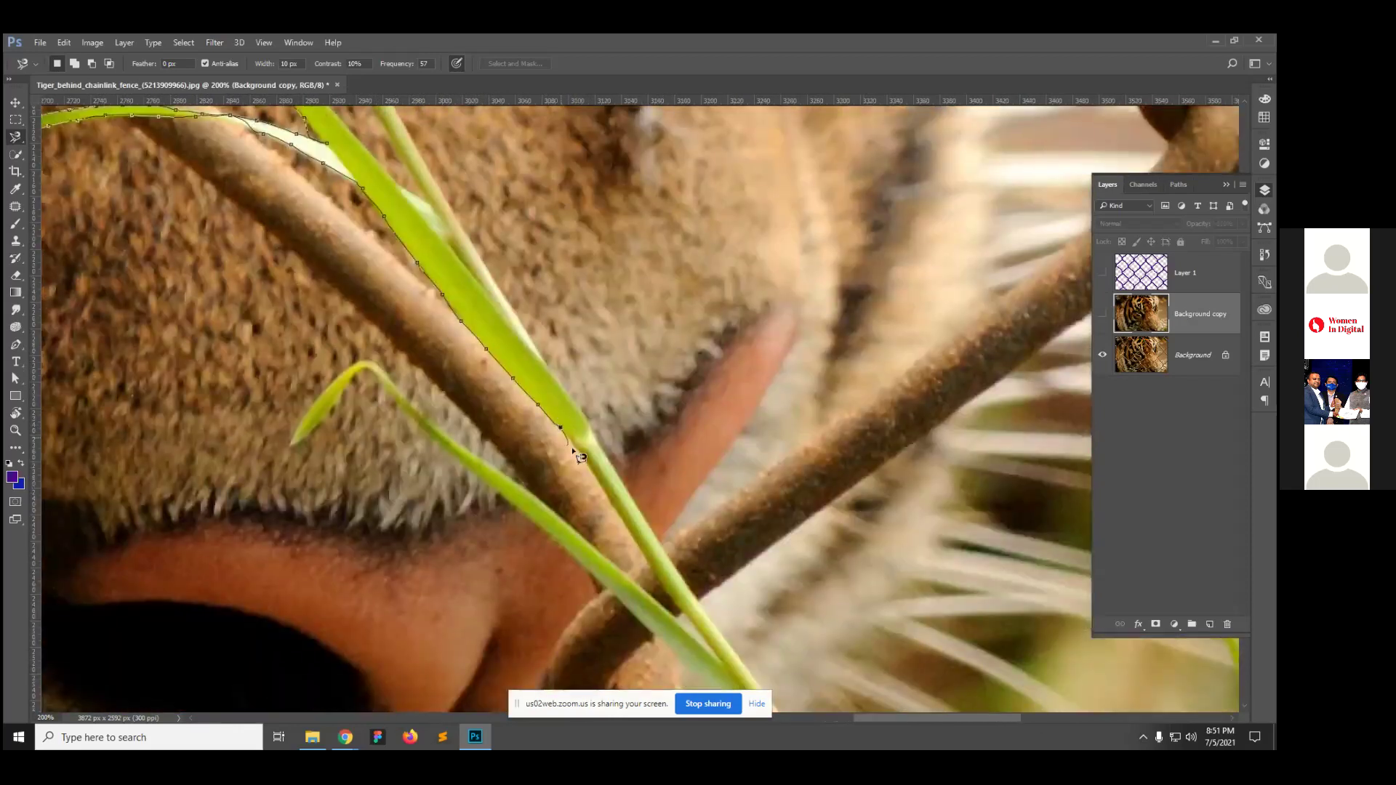
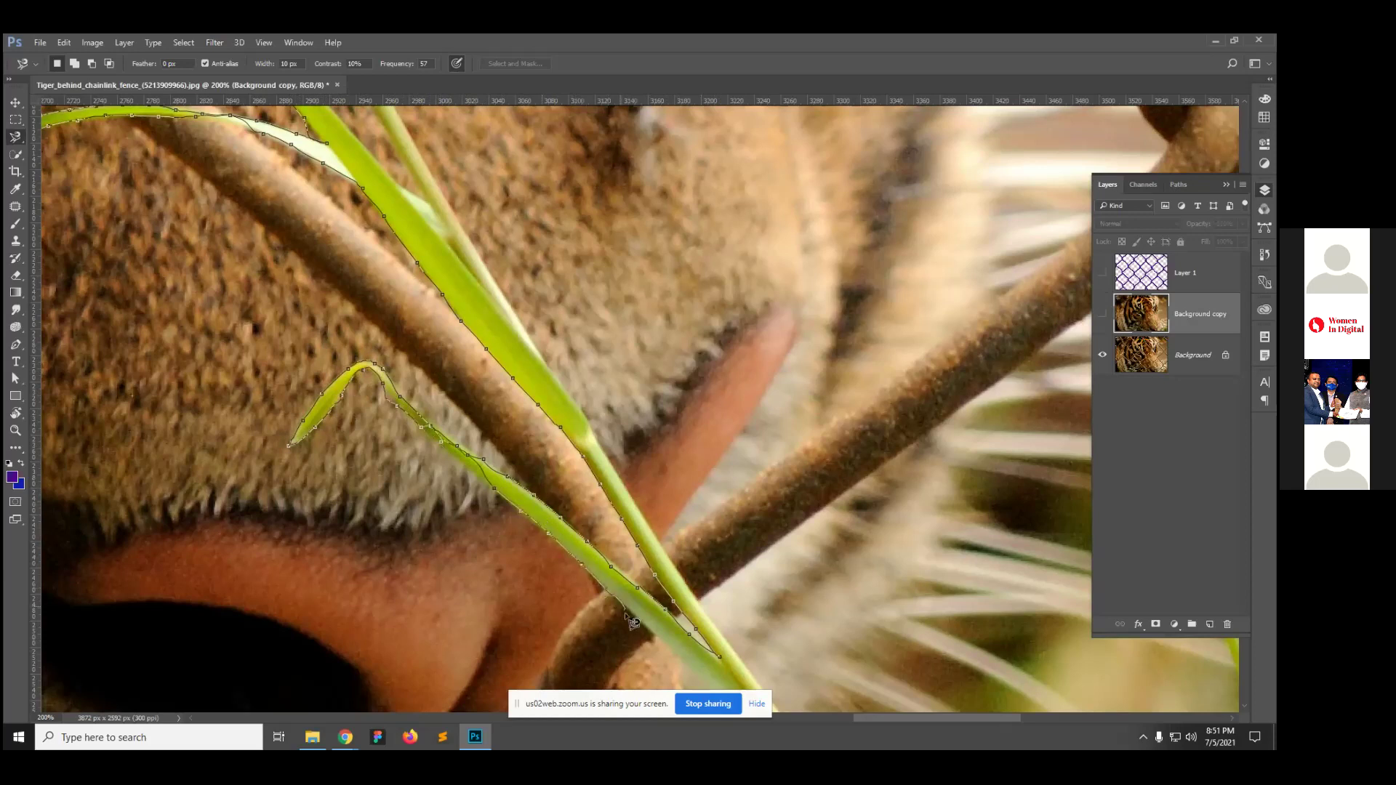
drag(690, 673, 484, 333)
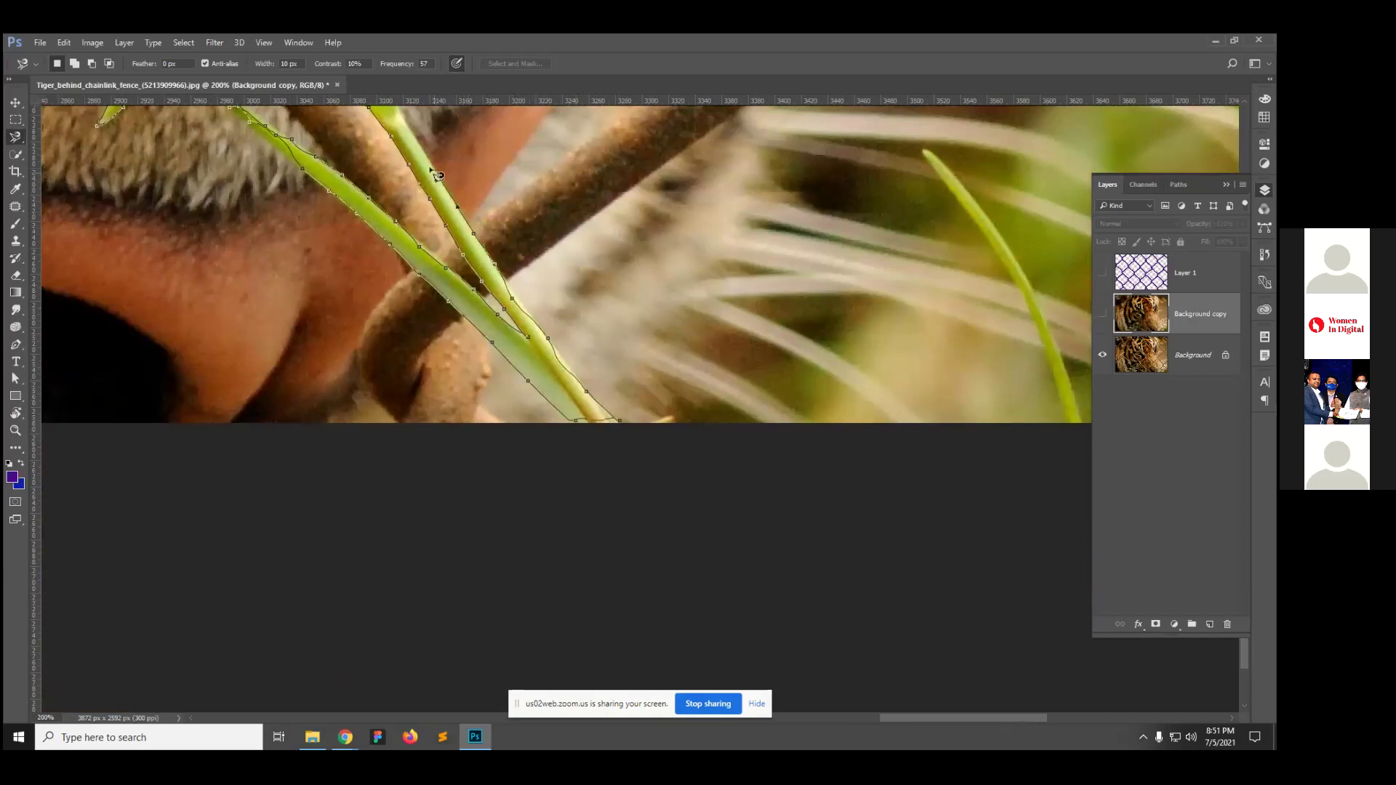
Step: Continue the Magnetic Lasso outline up the stem and around the other two long blades, and close it around the whole grass clump
drag(470, 320, 491, 466)
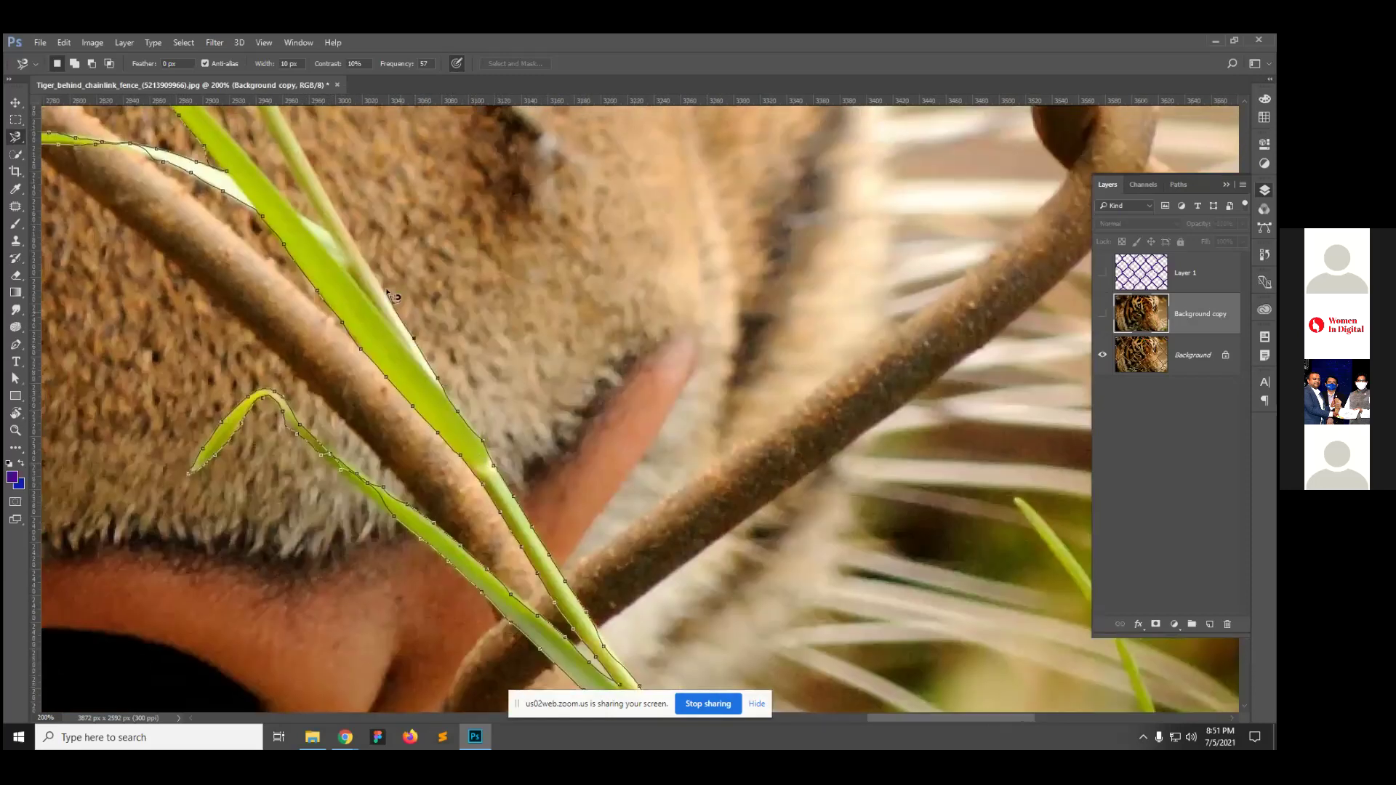
drag(306, 157, 462, 446)
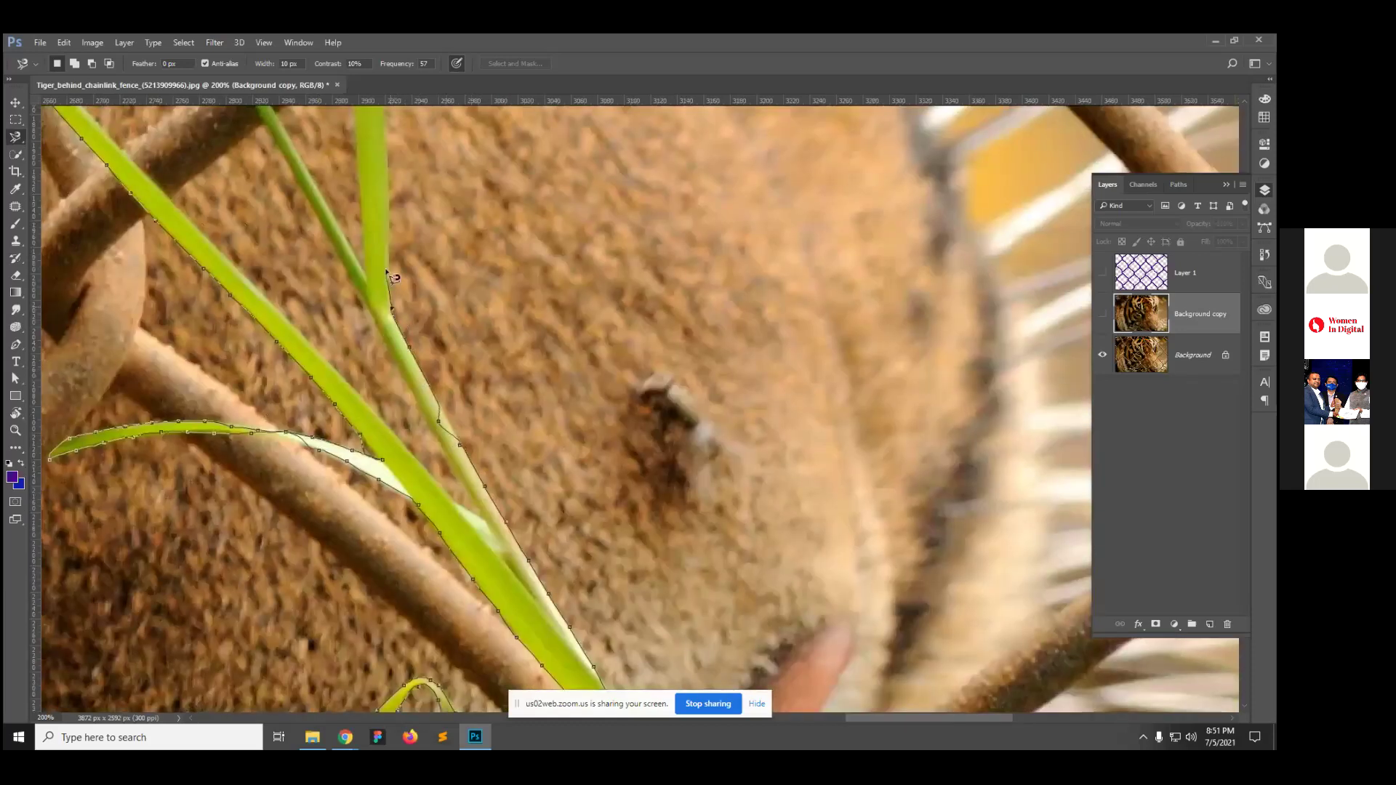
drag(390, 146, 437, 436)
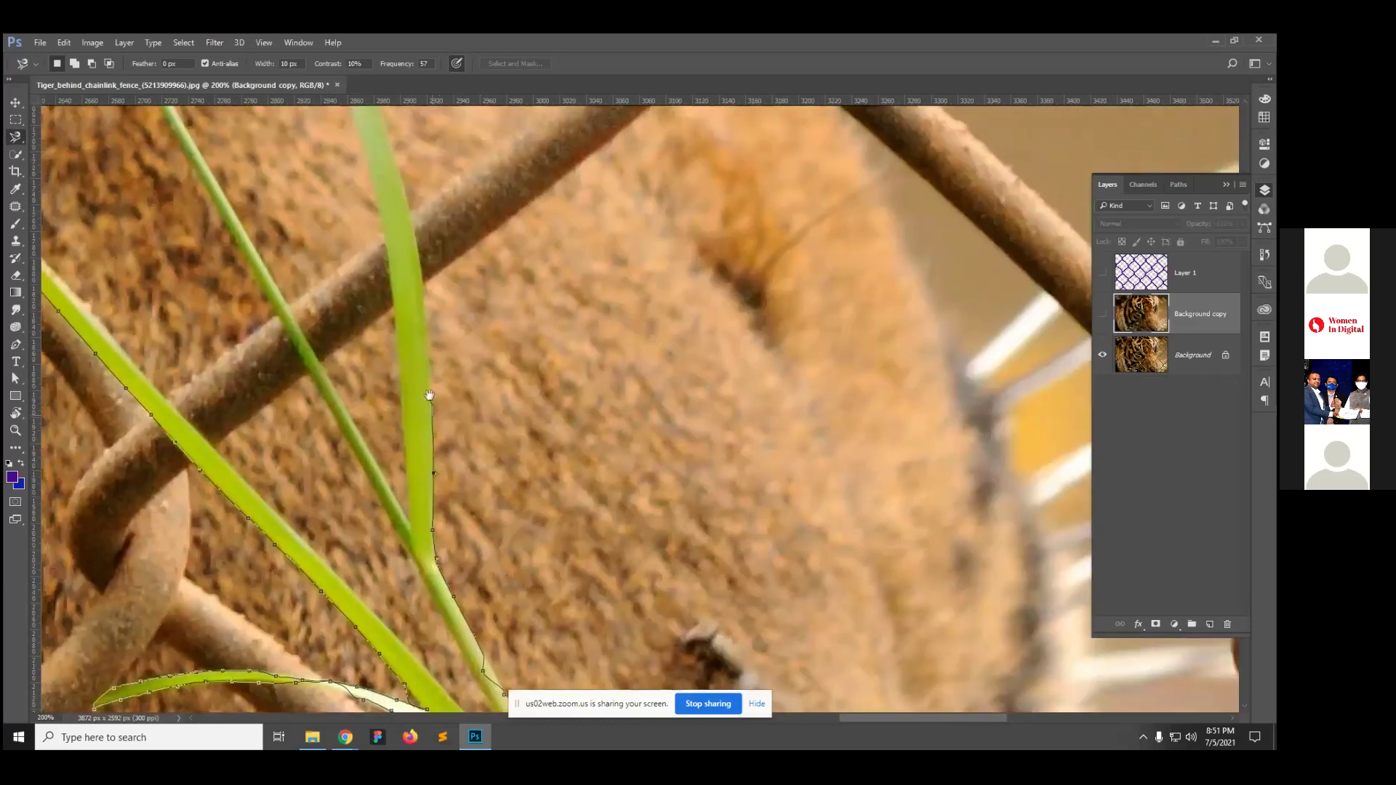
mouse_move(422, 275)
mouse_down()
mouse_move(395, 152)
mouse_move(437, 336)
mouse_move(414, 242)
mouse_move(371, 193)
mouse_move(344, 127)
mouse_move(346, 187)
mouse_move(391, 255)
mouse_move(447, 443)
mouse_move(467, 686)
mouse_move(461, 514)
mouse_move(465, 540)
mouse_move(453, 541)
mouse_move(336, 334)
mouse_up()
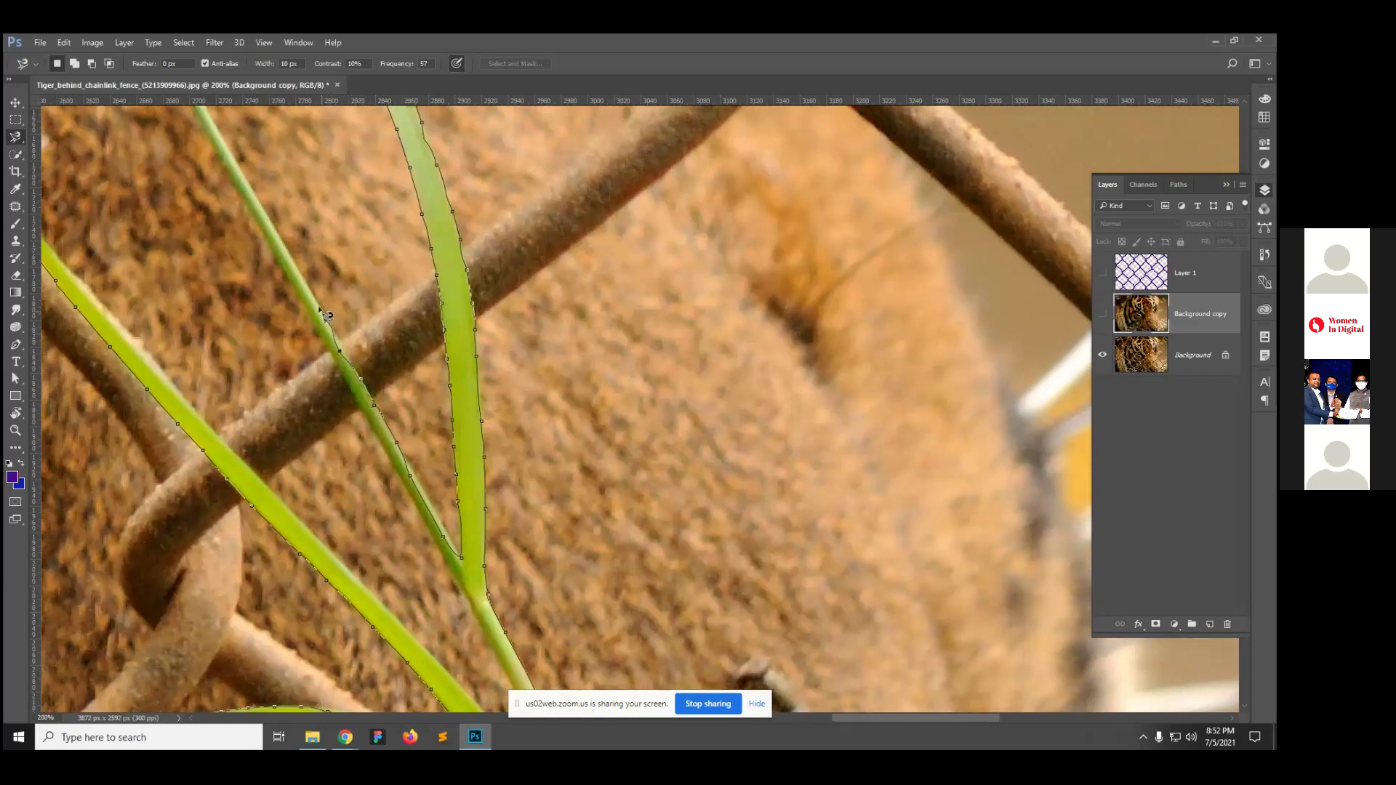
mouse_move(286, 263)
mouse_down()
mouse_move(449, 571)
mouse_move(484, 601)
mouse_up()
scroll(484, 601, down, 5)
mouse_move(436, 320)
mouse_down()
mouse_move(494, 440)
mouse_move(190, 122)
mouse_move(263, 238)
mouse_move(375, 357)
mouse_move(229, 187)
mouse_move(393, 436)
mouse_move(327, 347)
mouse_move(196, 164)
mouse_move(454, 488)
mouse_move(377, 400)
mouse_move(386, 423)
mouse_up()
double_click(385, 423)
Step: Copy the selected grass from the original Background to a new layer
key(ctrl+minus)
drag(609, 391, 576, 421)
drag(677, 610, 427, 255)
click(1150, 366)
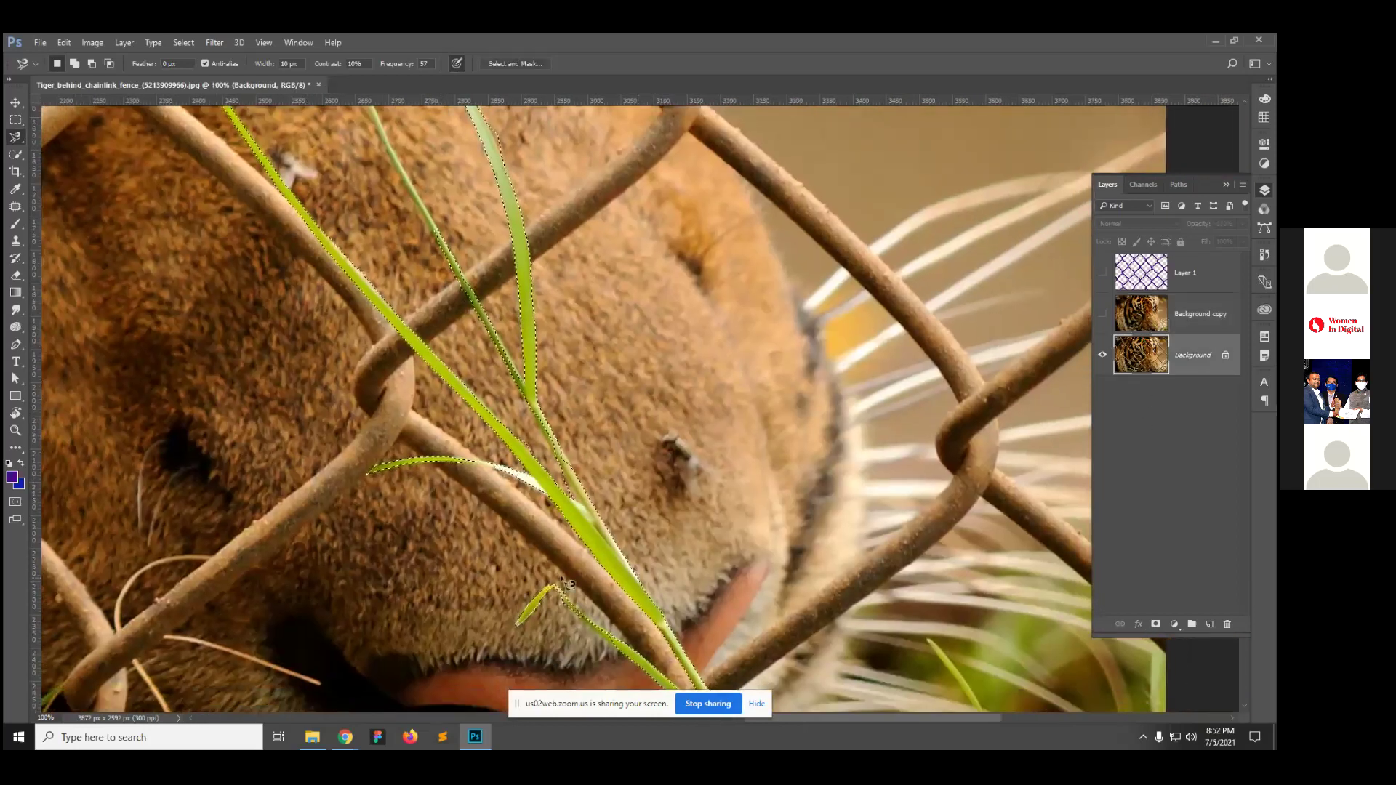
right_click(610, 566)
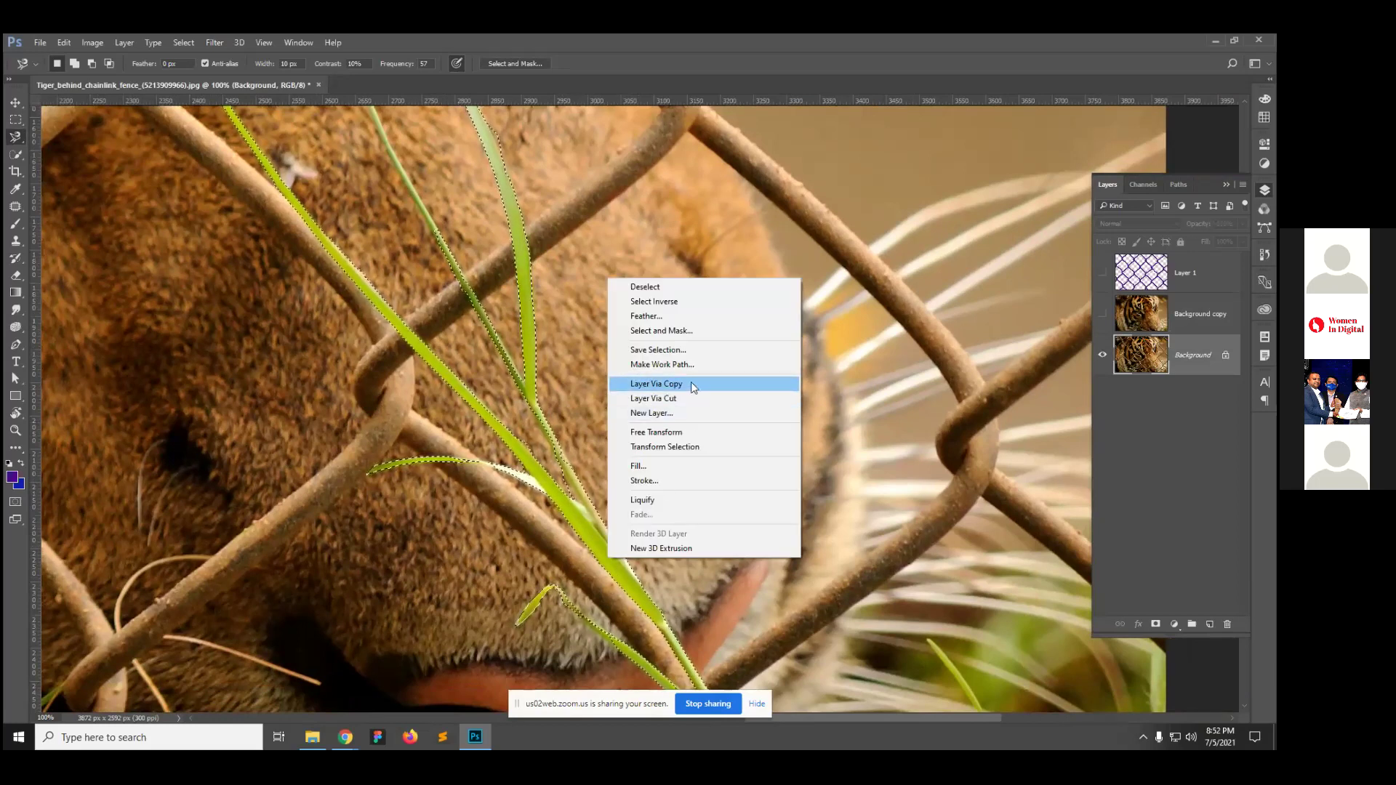
click(657, 384)
Step: Place the copied grass layer above Background copy, show Background copy, and hide the original Background
drag(1164, 372, 1118, 330)
click(1103, 355)
click(1102, 396)
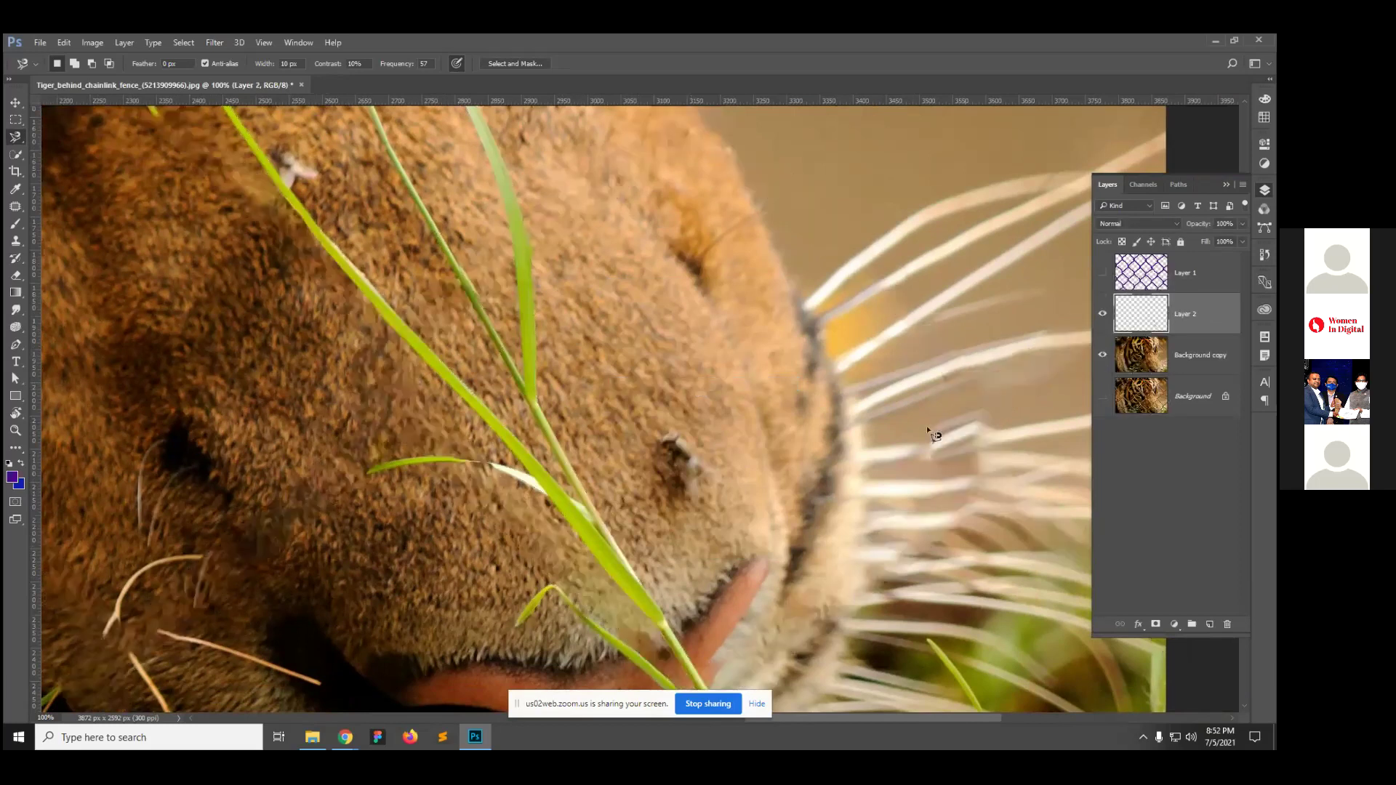
Step: Remove the stray grass fragments near the blade tips on Background copy with the Clone Stamp at 100% opacity
ctrl+alt+click(469, 410)
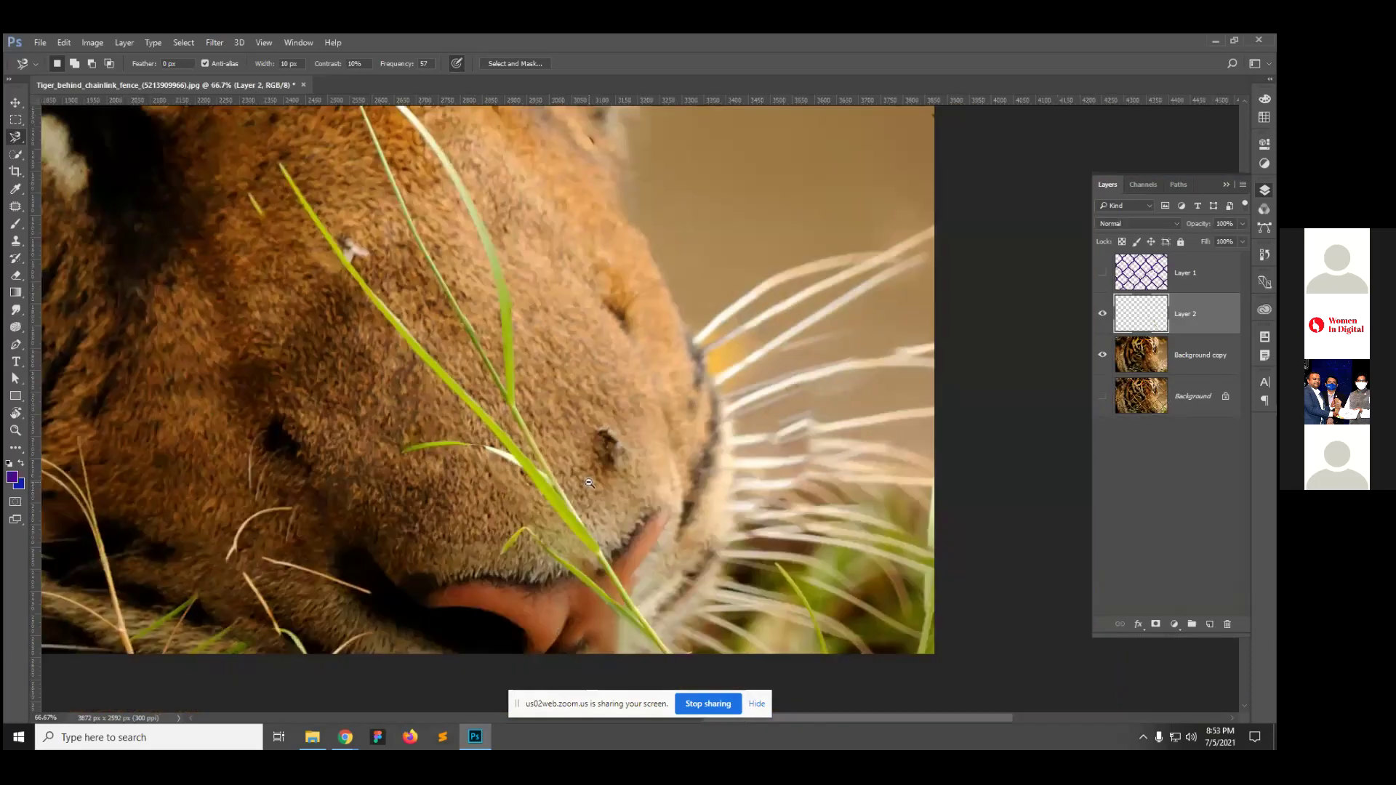
ctrl+alt+click(652, 586)
drag(600, 525, 632, 555)
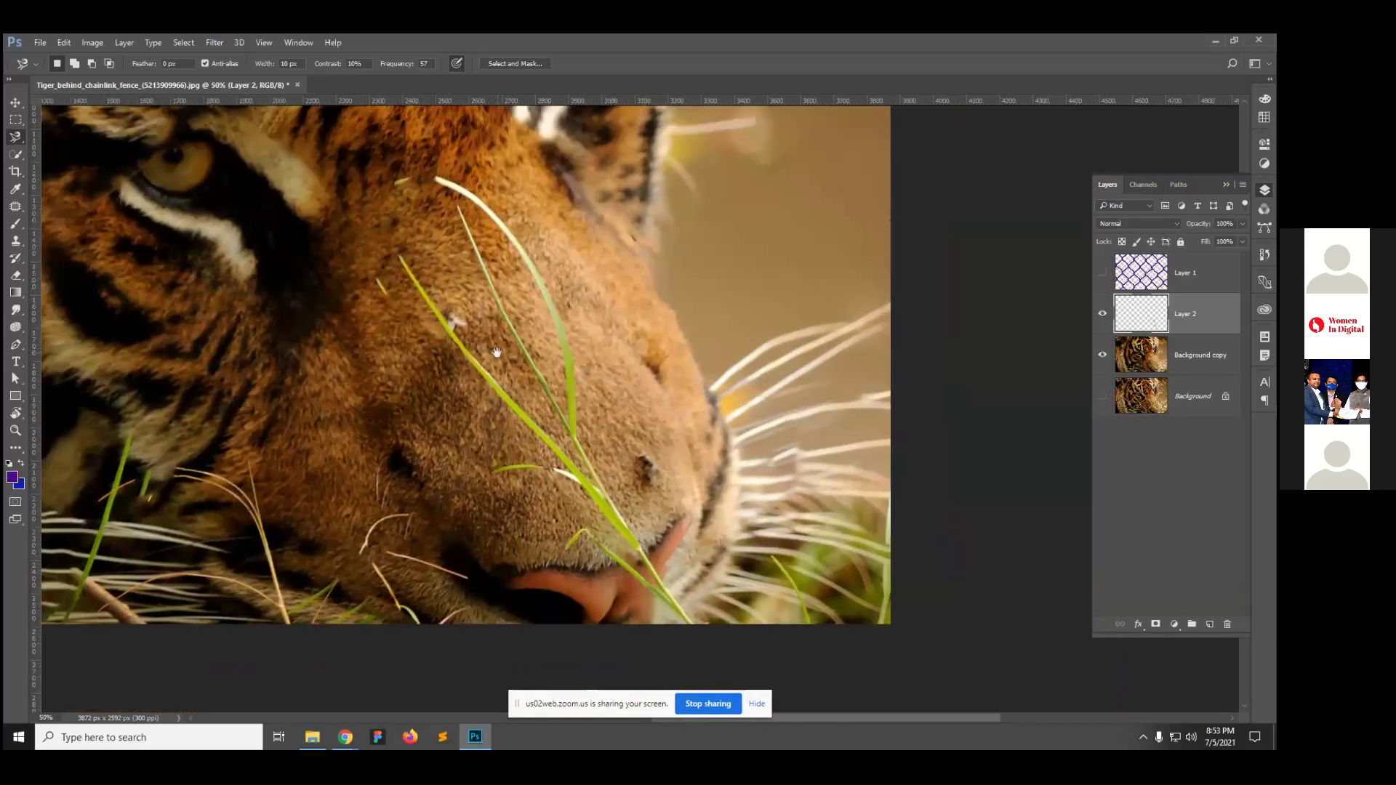
ctrl+click(363, 308)
drag(591, 434, 578, 382)
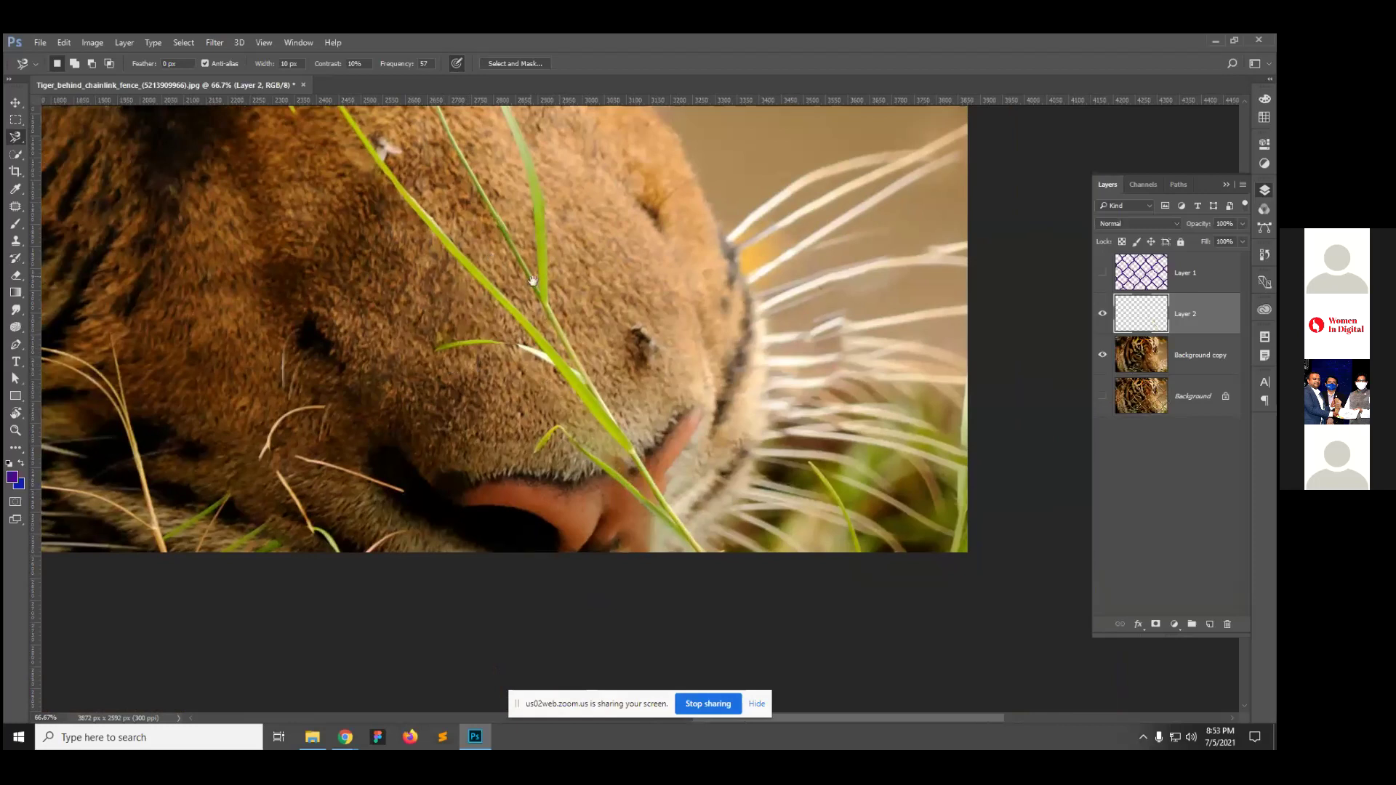
drag(533, 281, 704, 449)
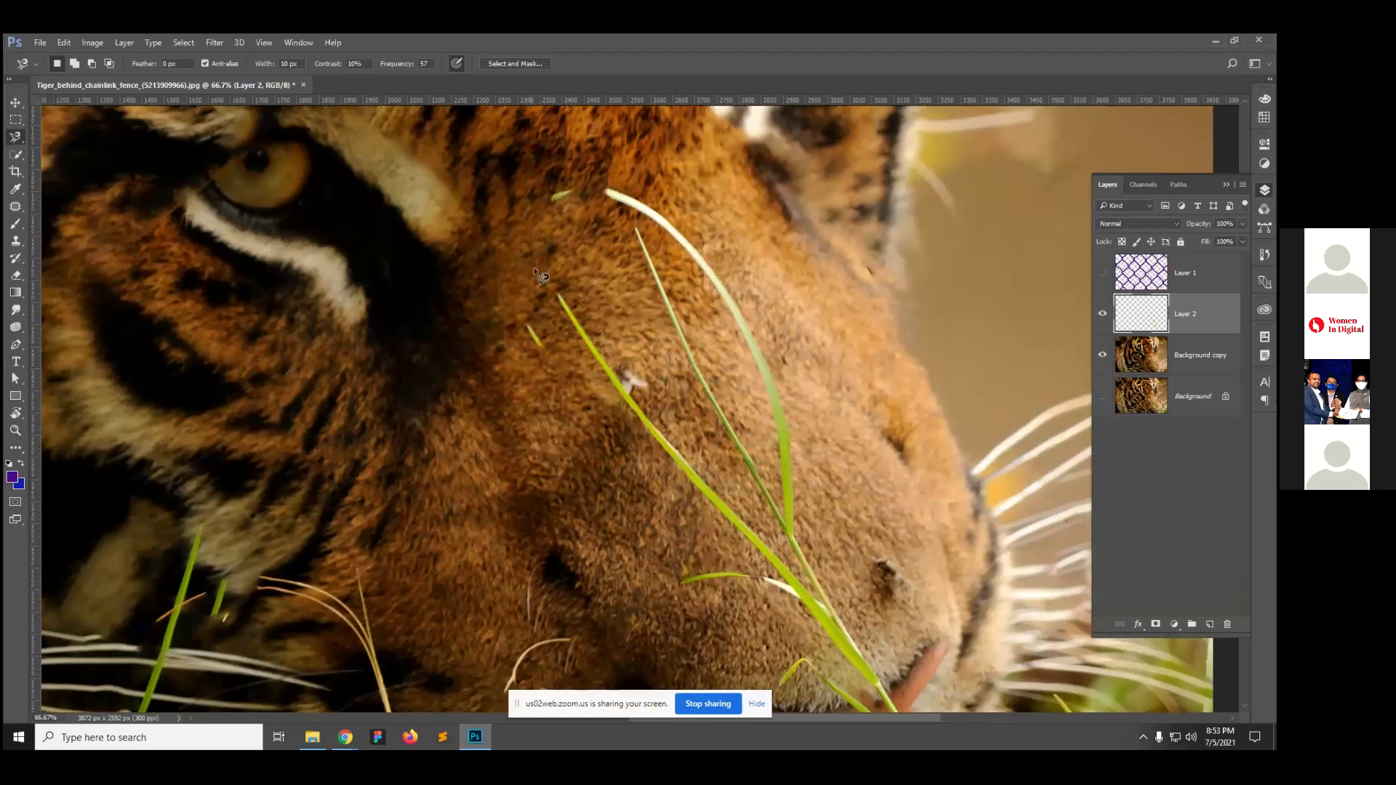
click(1134, 355)
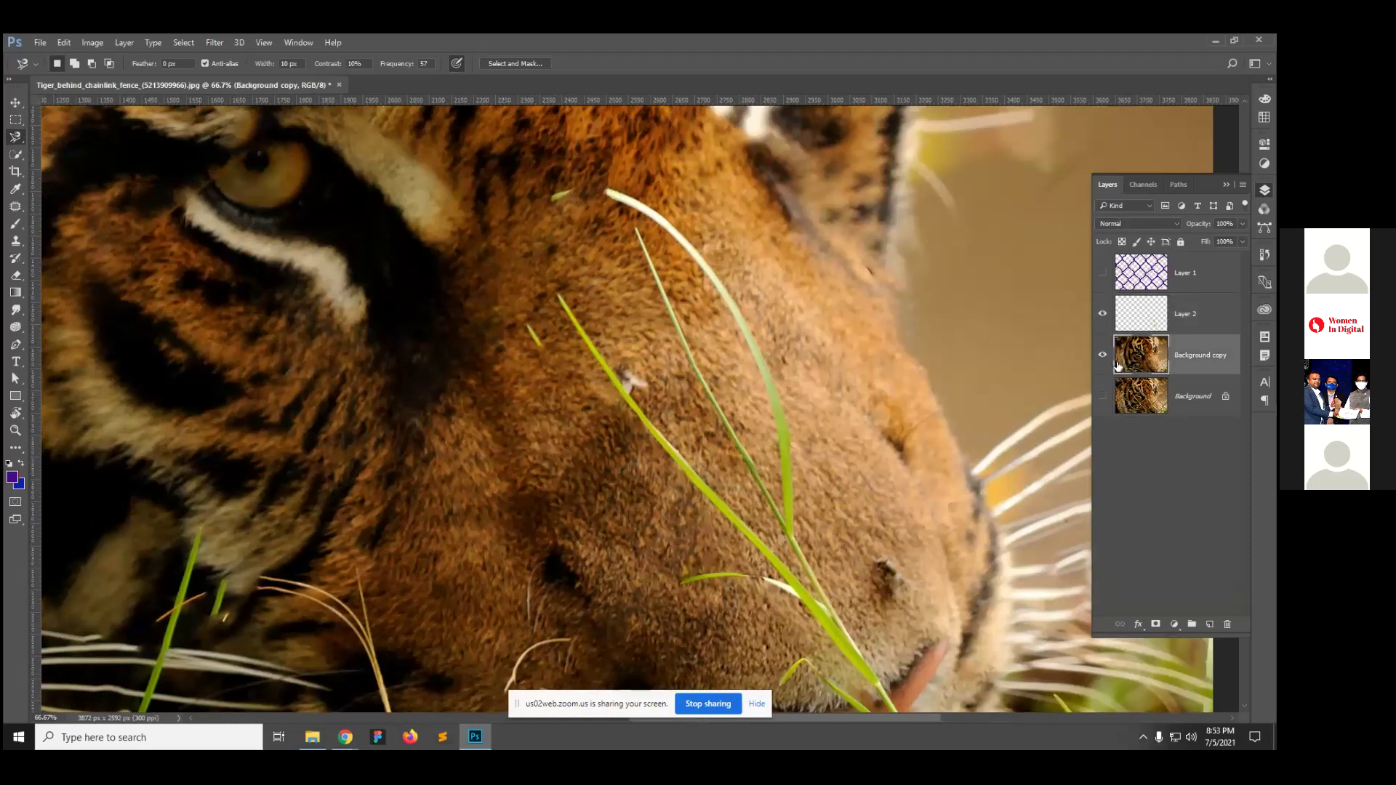
click(16, 241)
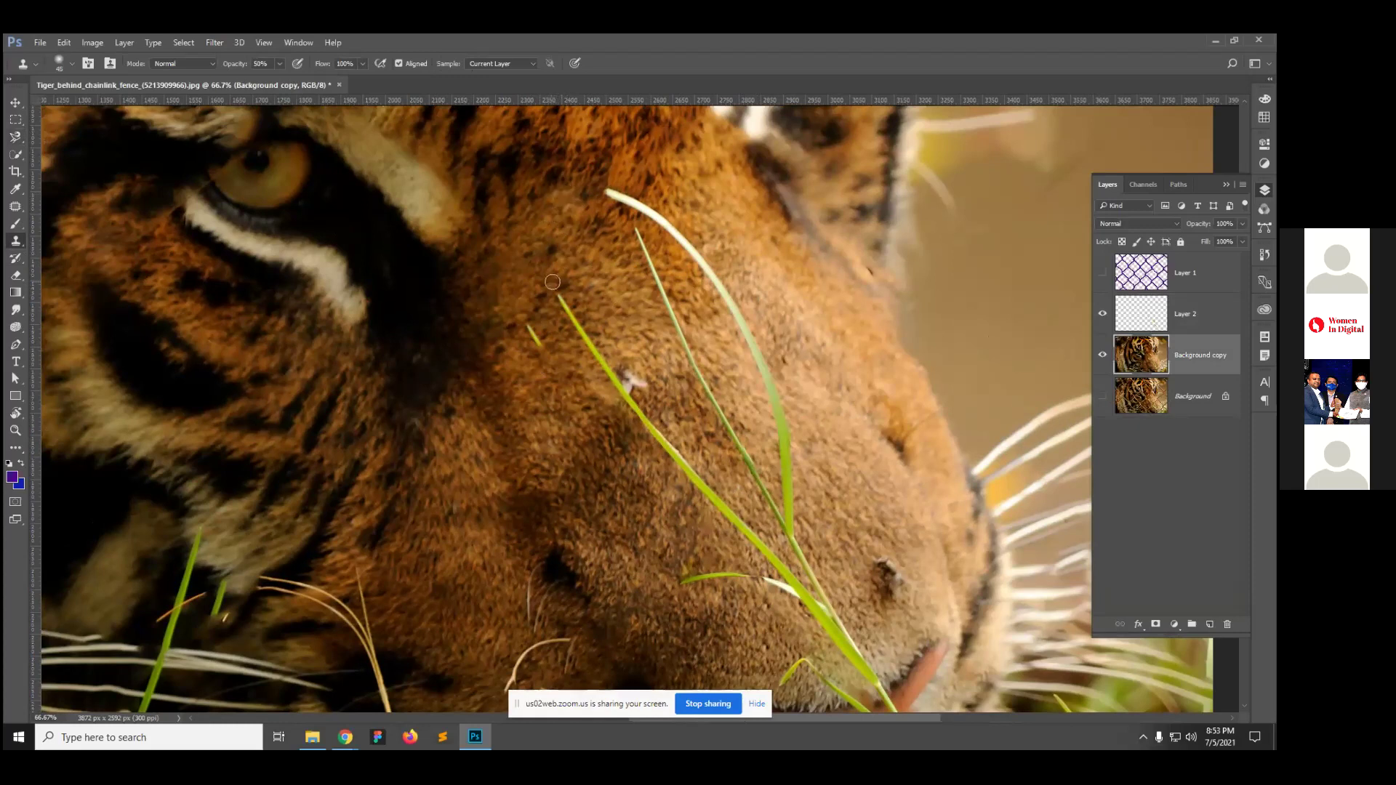
drag(280, 64, 309, 81)
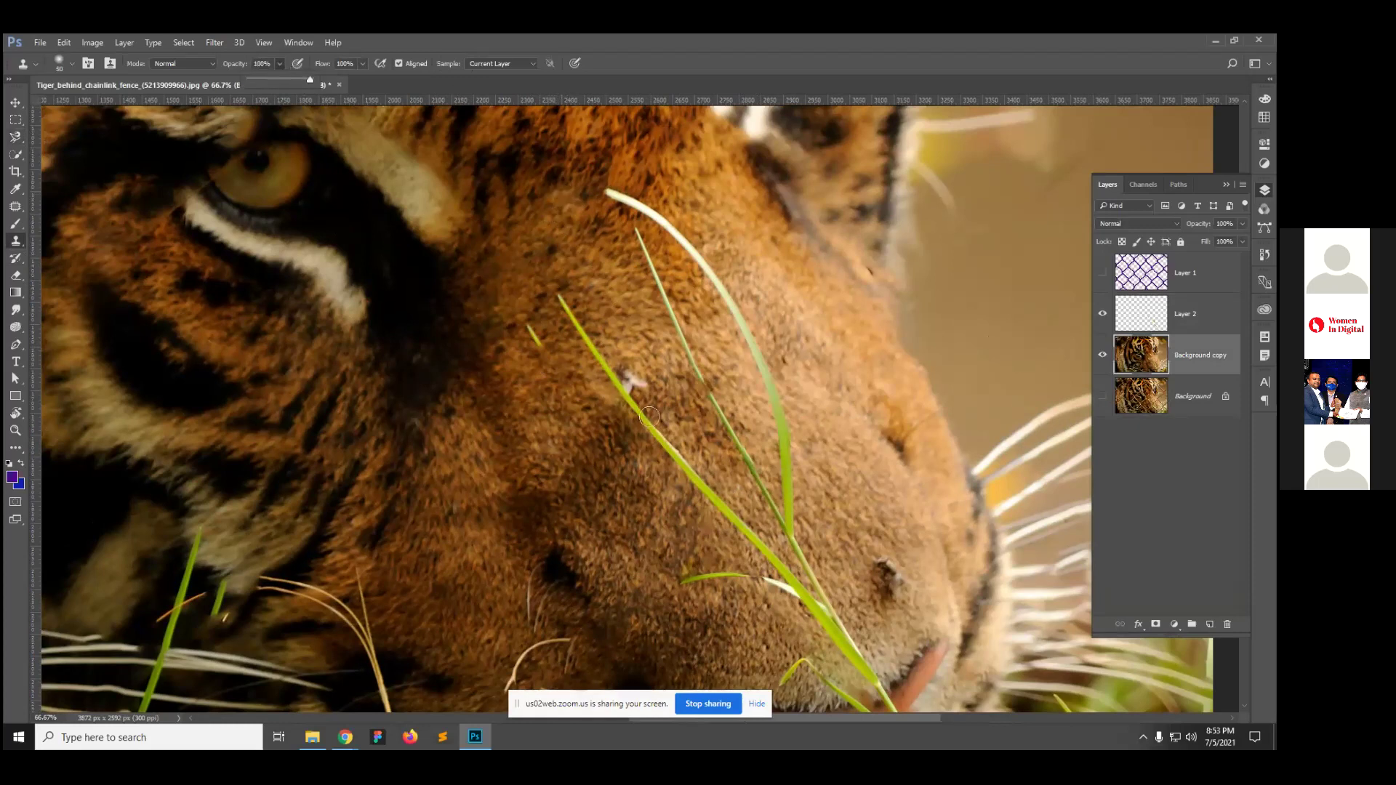
drag(540, 373, 520, 327)
Step: Clone clean light fur over the smeared patch between the grass stem and the nose edge on Background copy
scroll(646, 277, right, 10)
scroll(646, 277, up, 5)
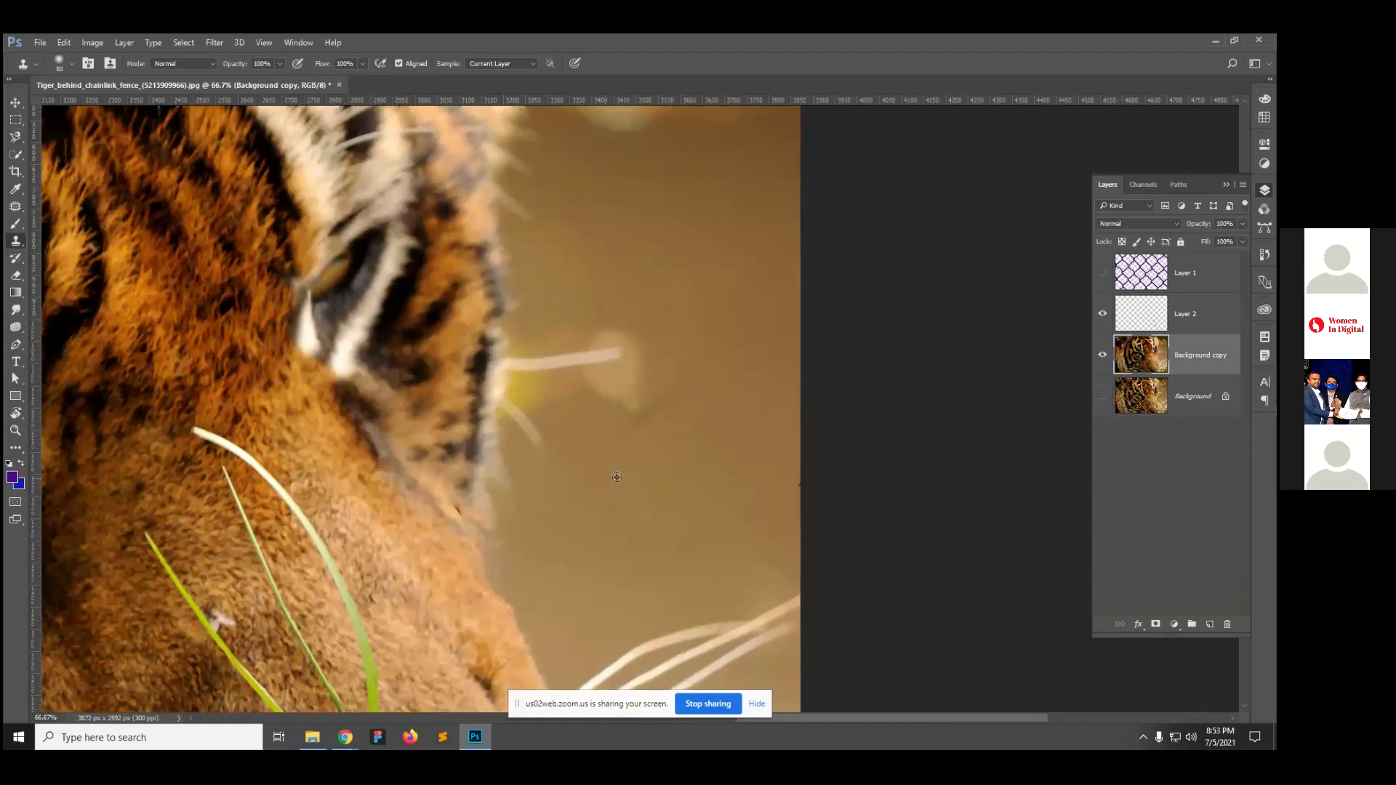
drag(614, 449, 651, 409)
drag(639, 493, 564, 172)
drag(561, 379, 588, 161)
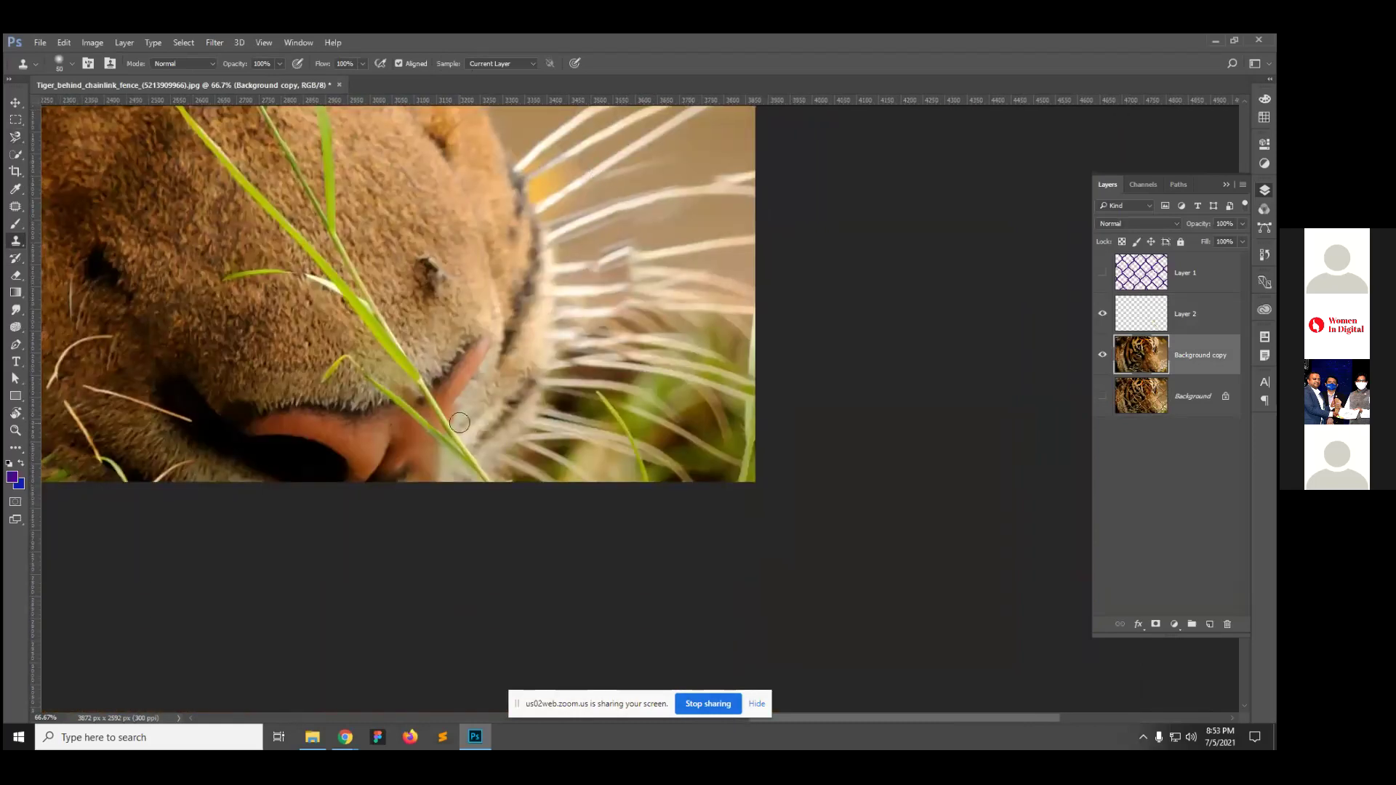
click(460, 398)
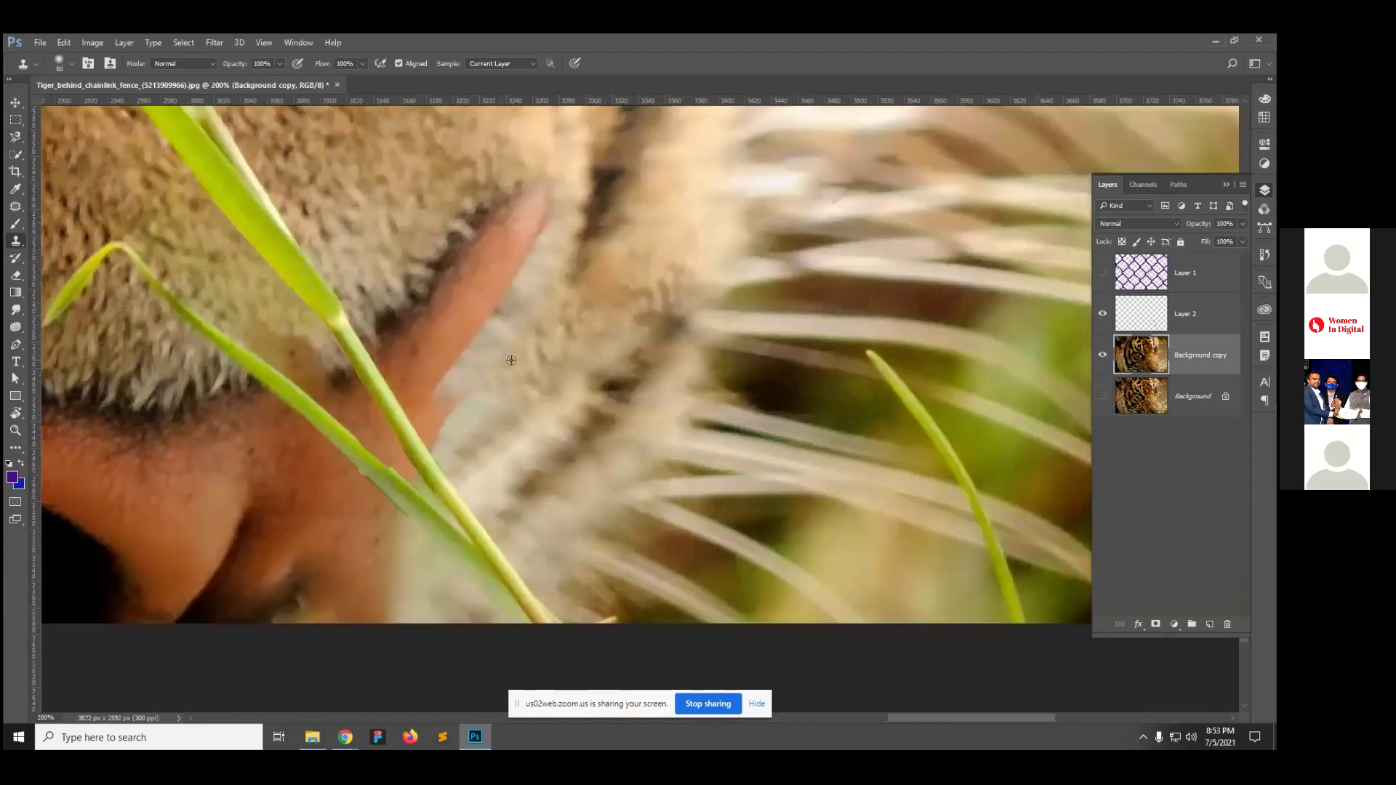
drag(493, 385, 462, 411)
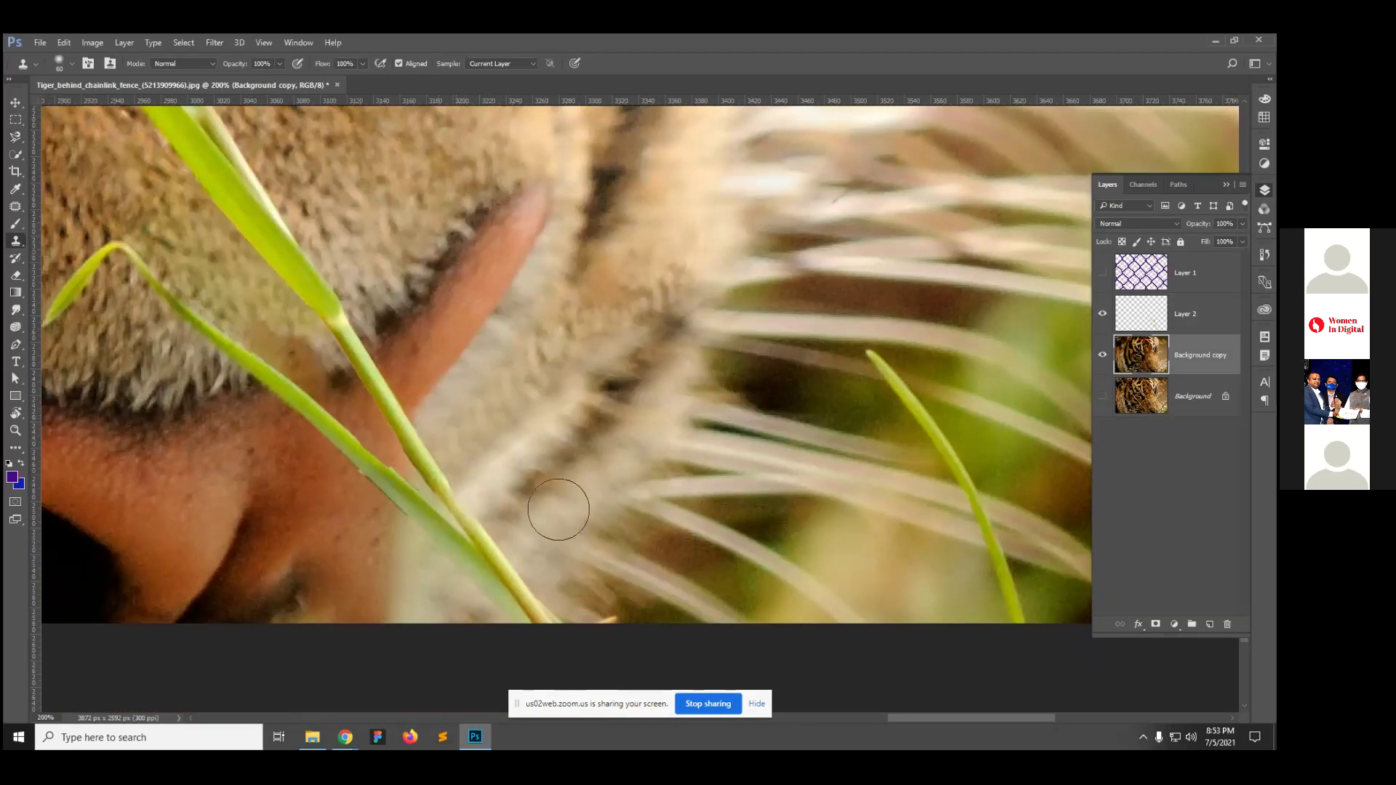
alt+click(468, 446)
click(595, 470)
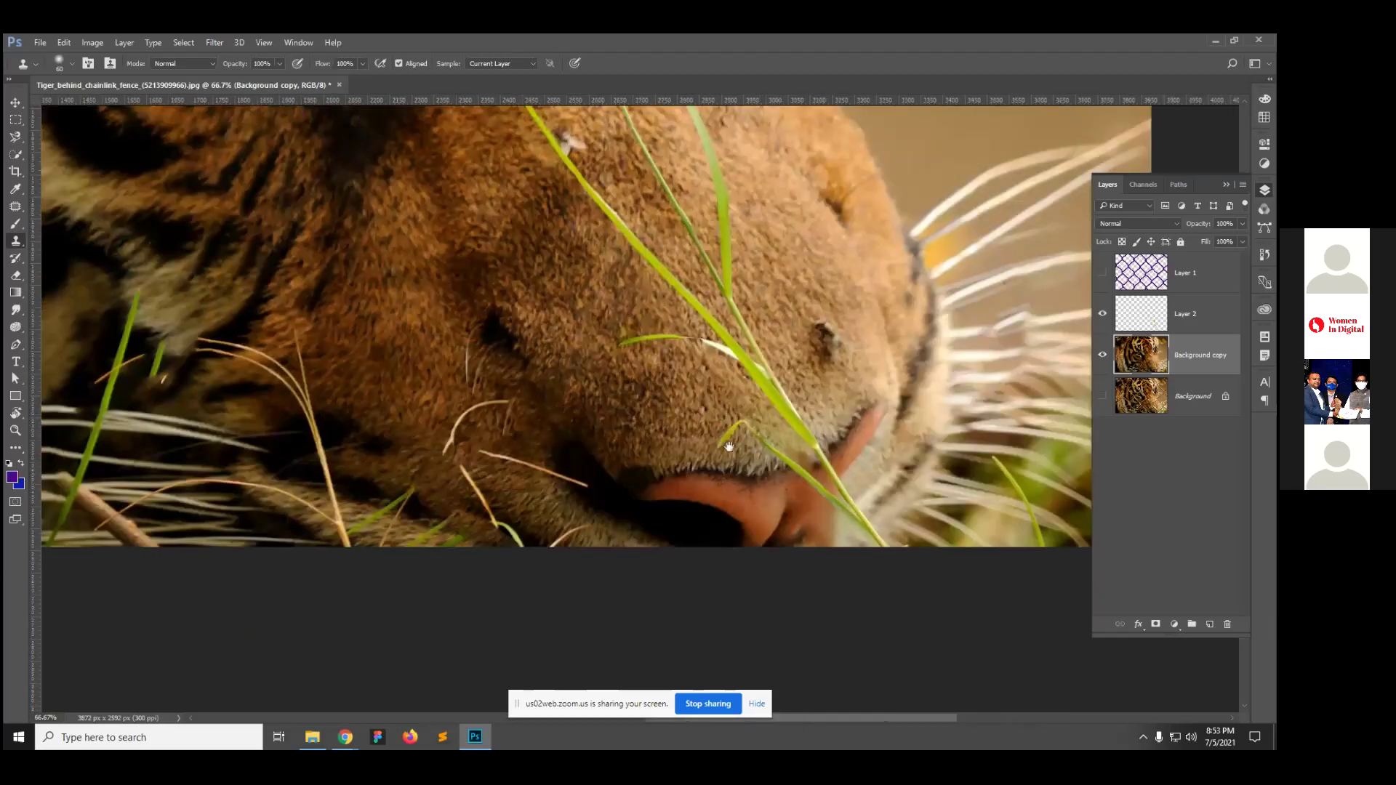
alt+click(580, 453)
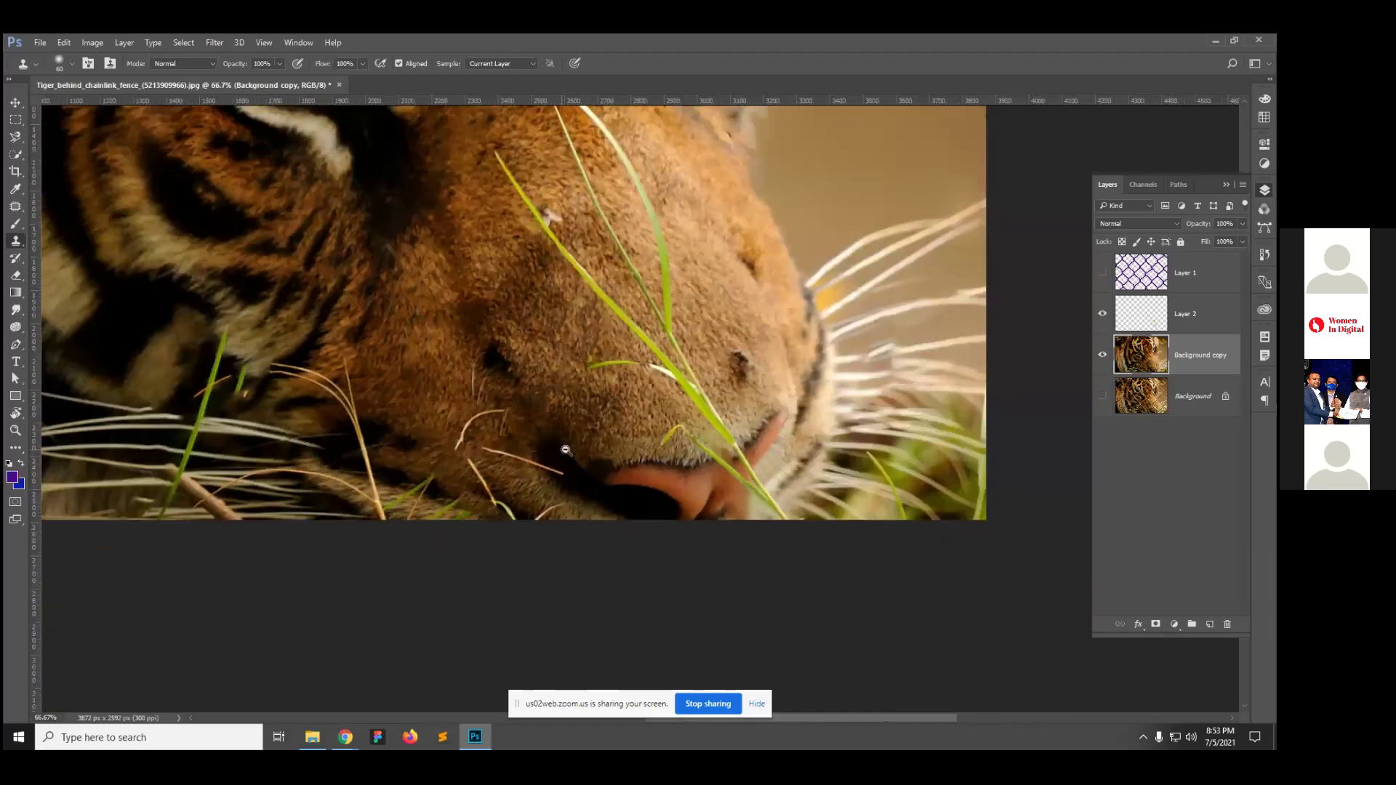
alt+click(548, 483)
alt+click(726, 360)
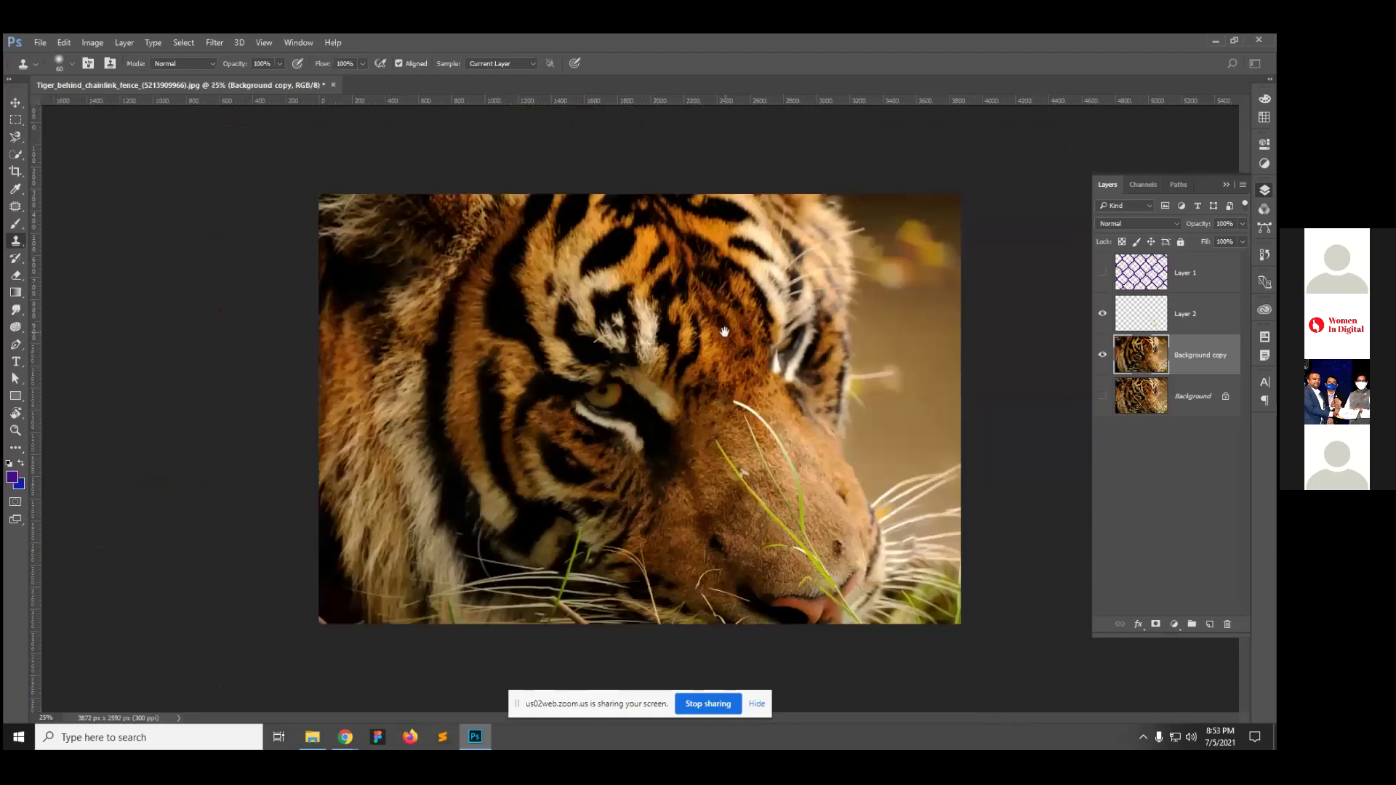
key(v)
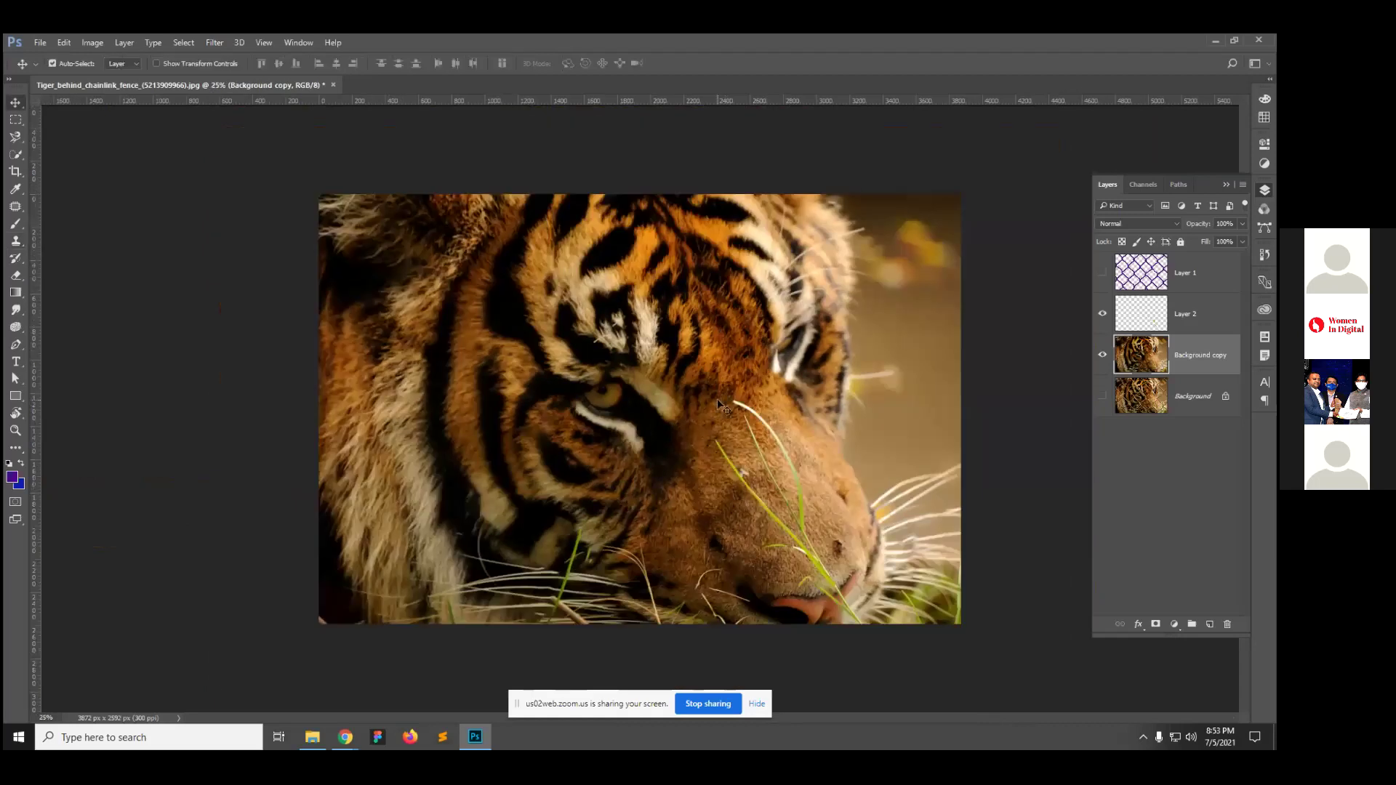
key(ctrl)
key(ctrl)
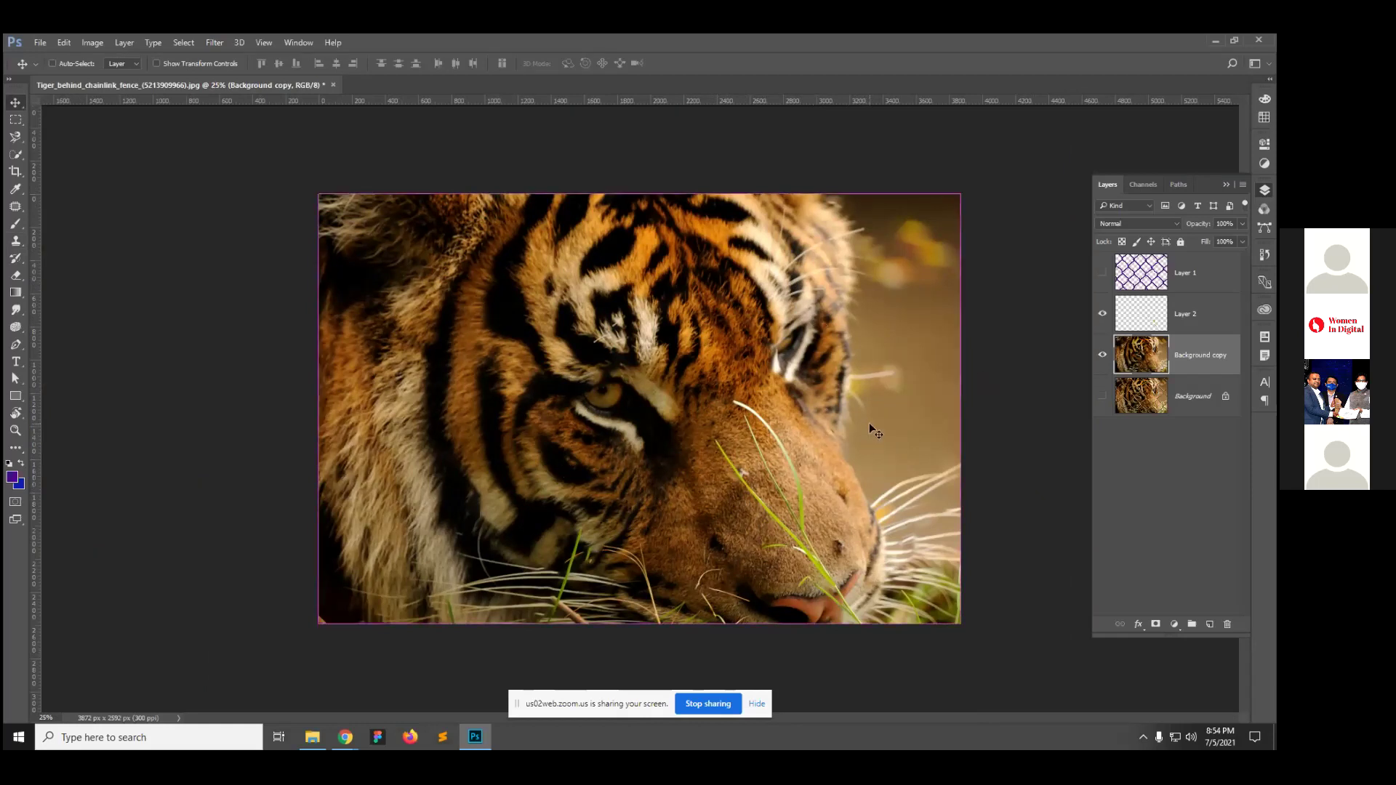
key(ctrl+s)
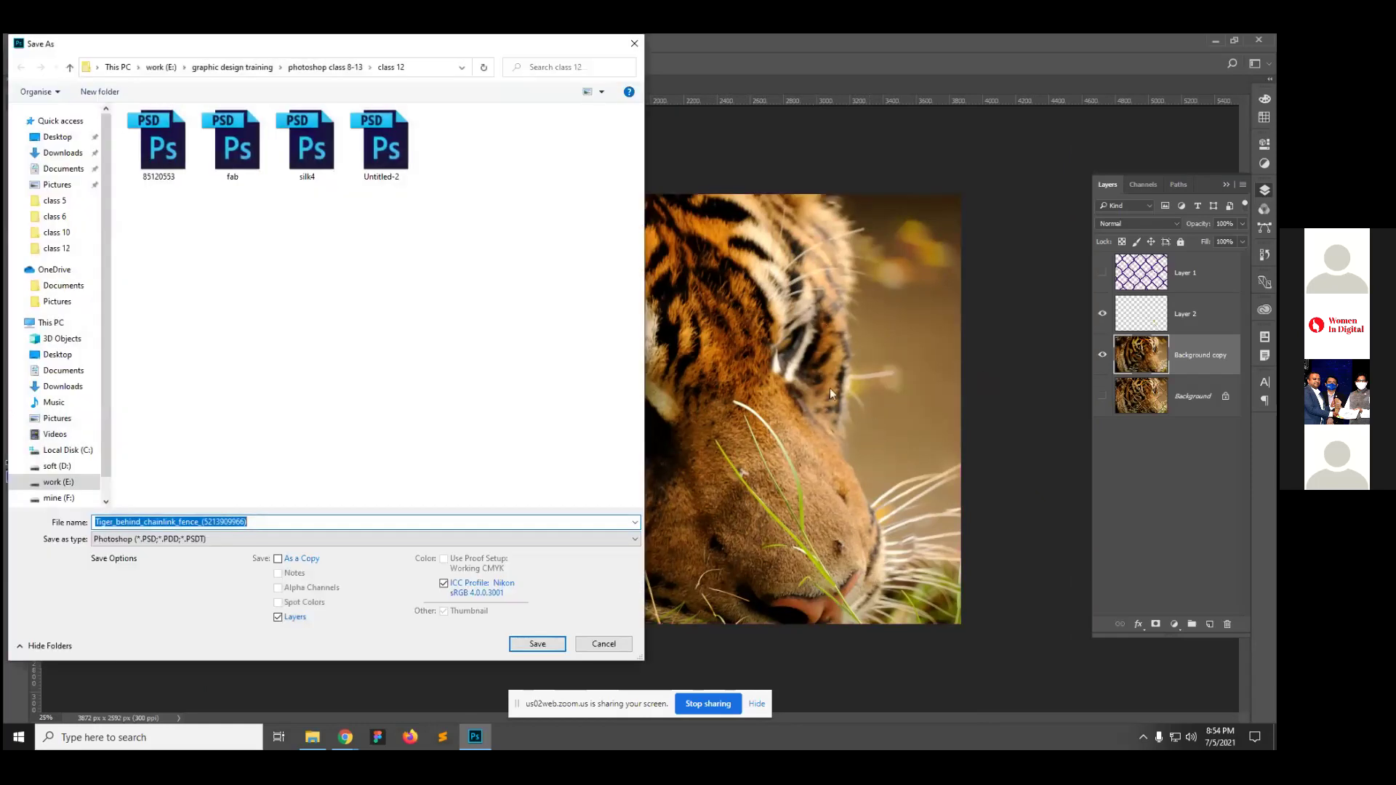
click(537, 643)
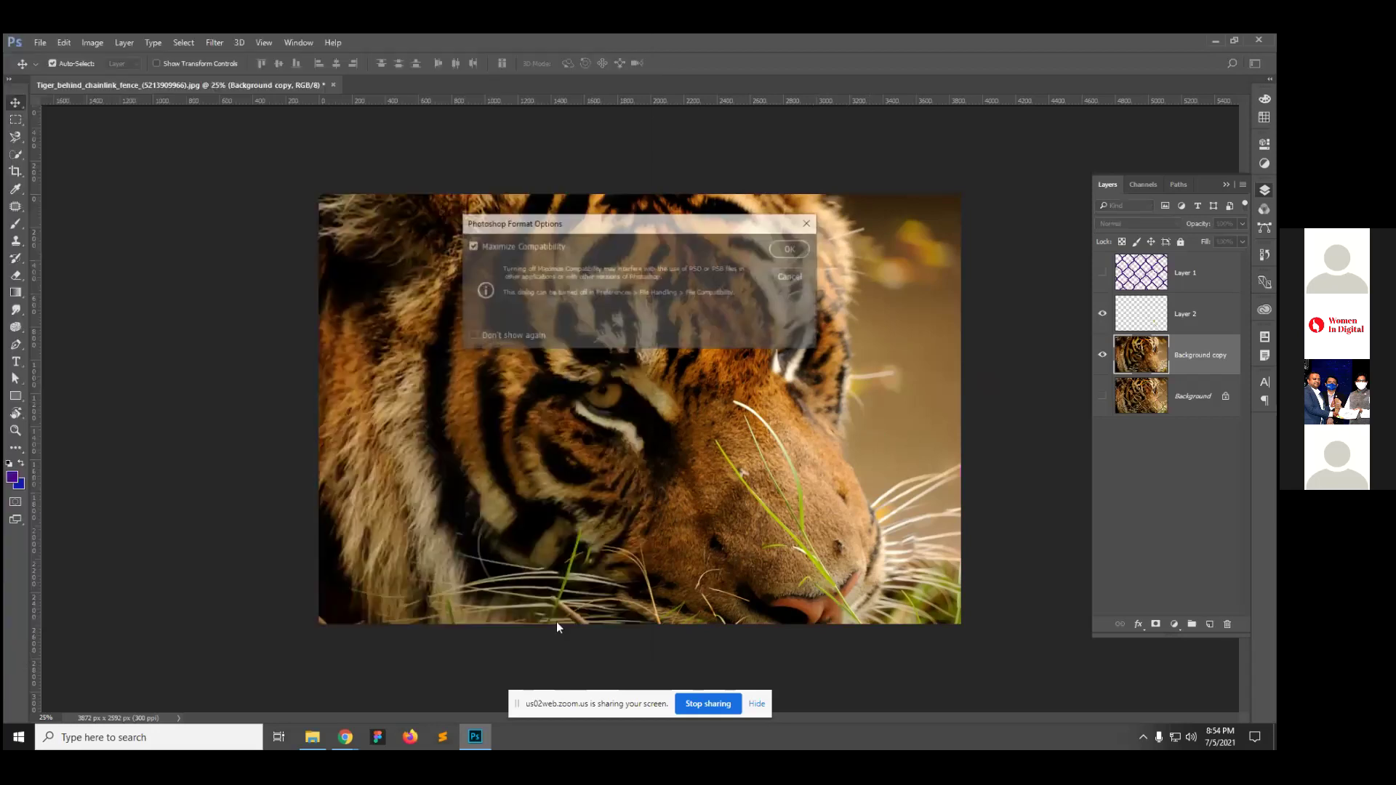
click(790, 250)
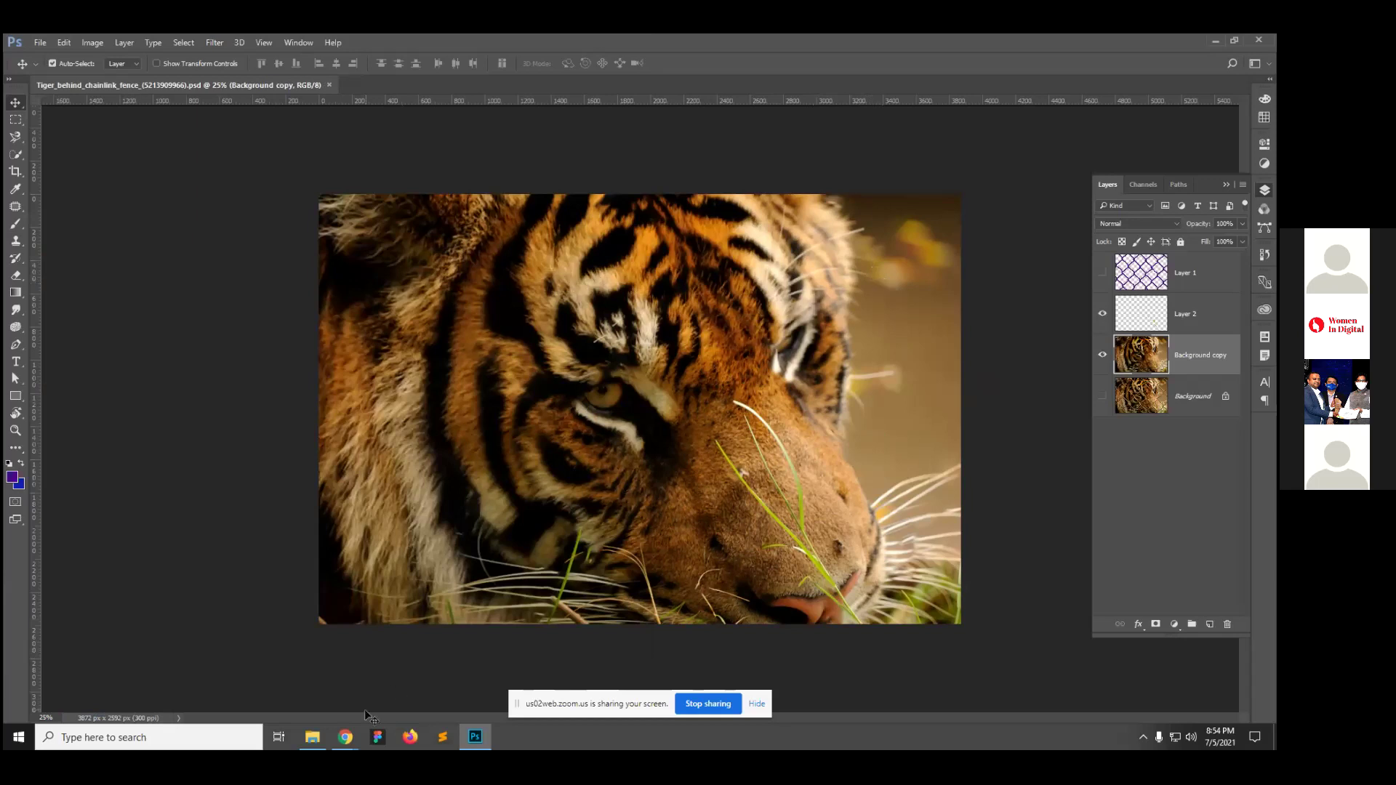
mouse_move(353, 738)
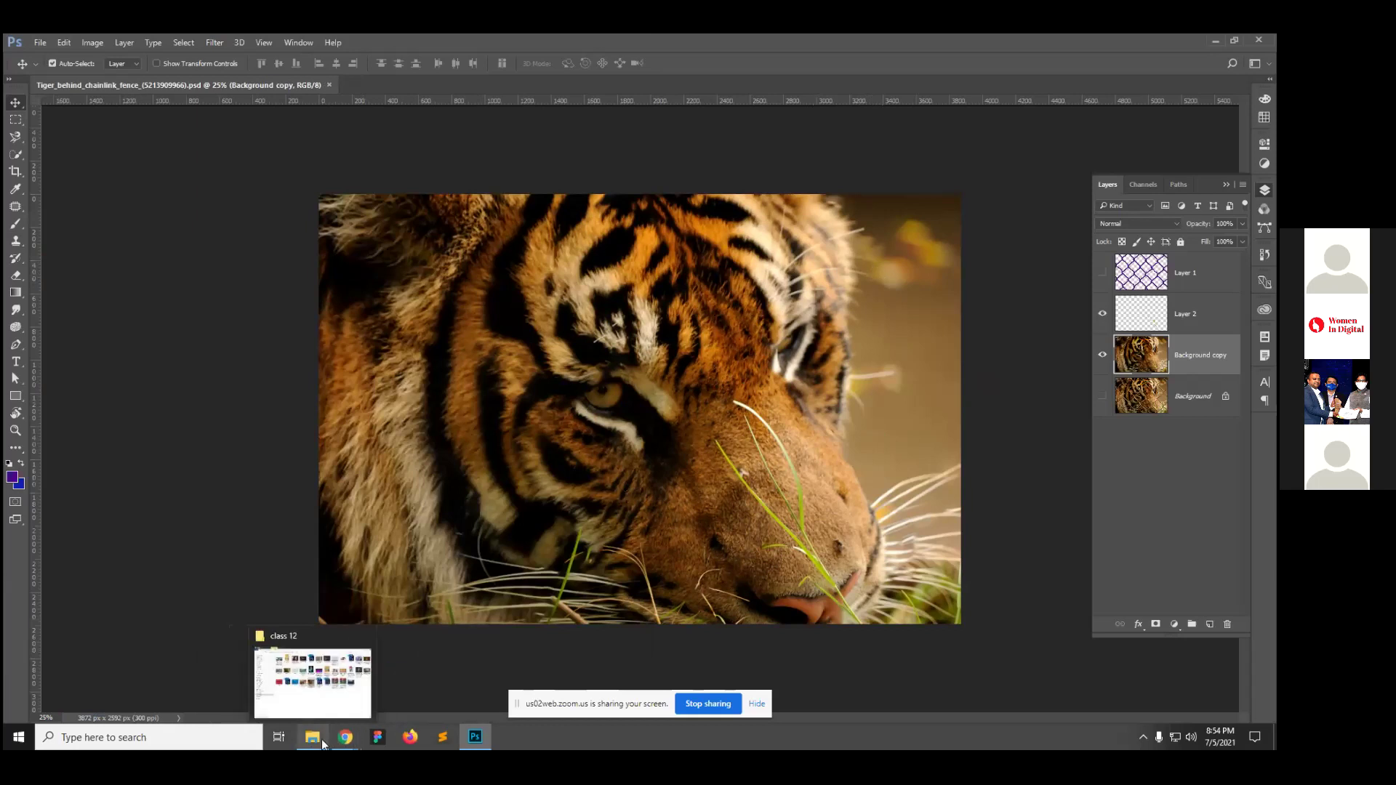
click(1051, 631)
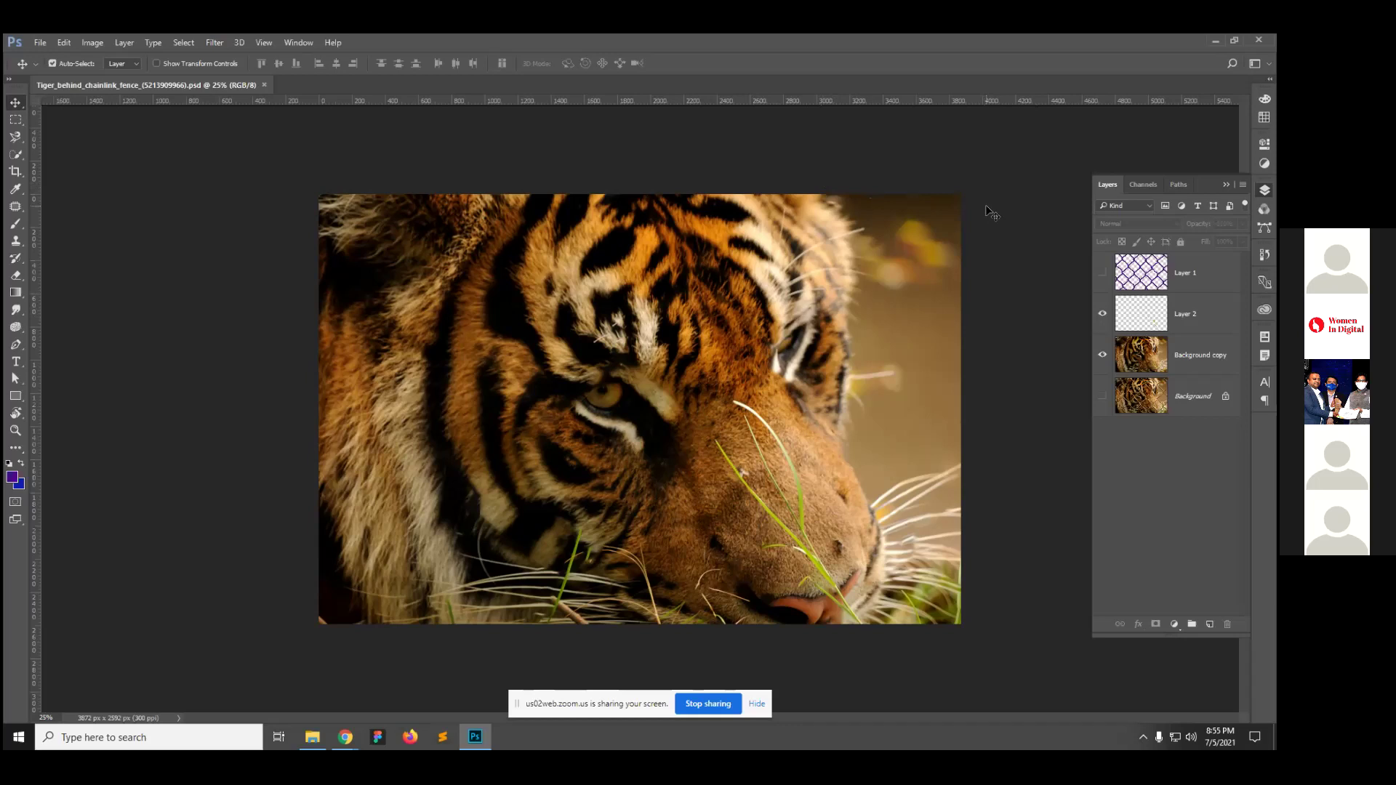
Step: Close the finished tiger document and check the class 11 and class 12 folders in File Explorer
click(264, 85)
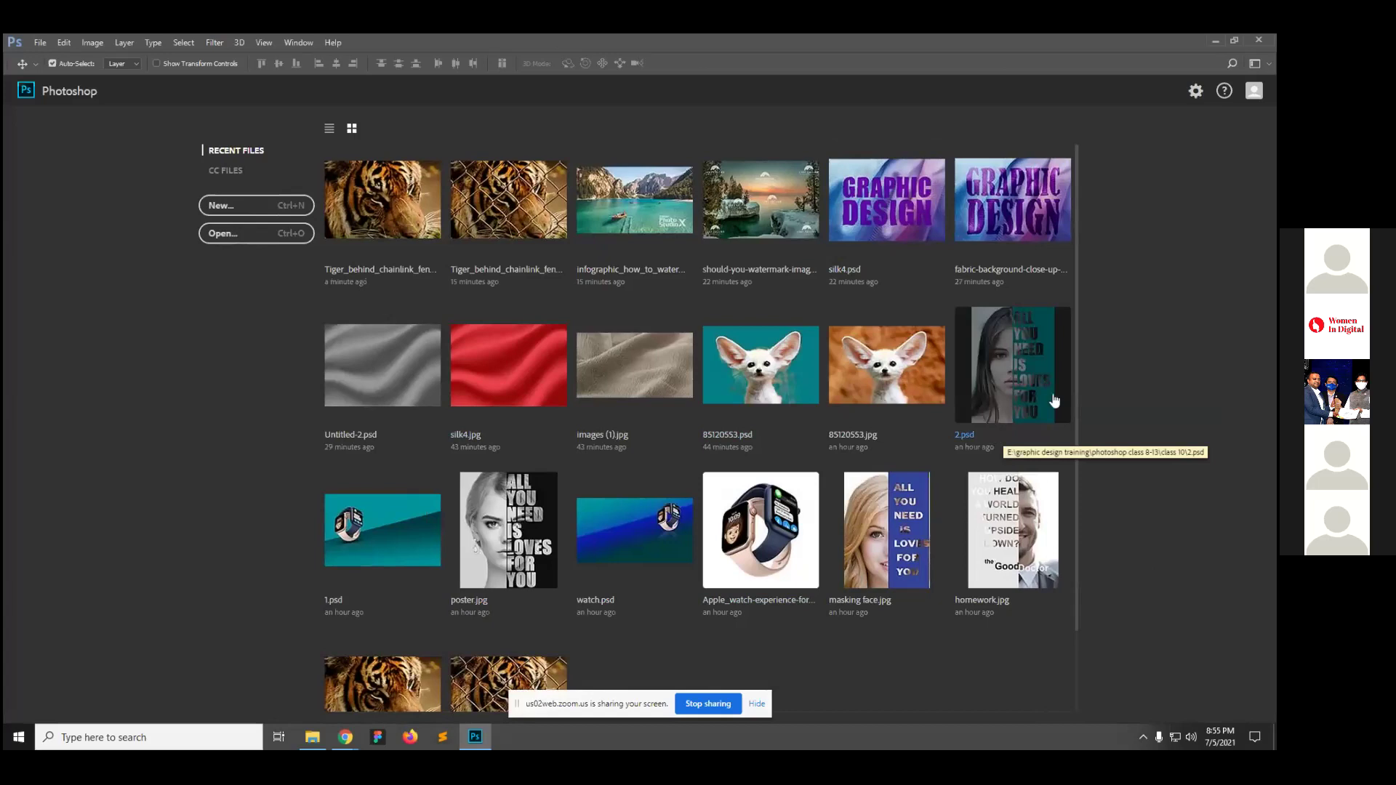
click(312, 738)
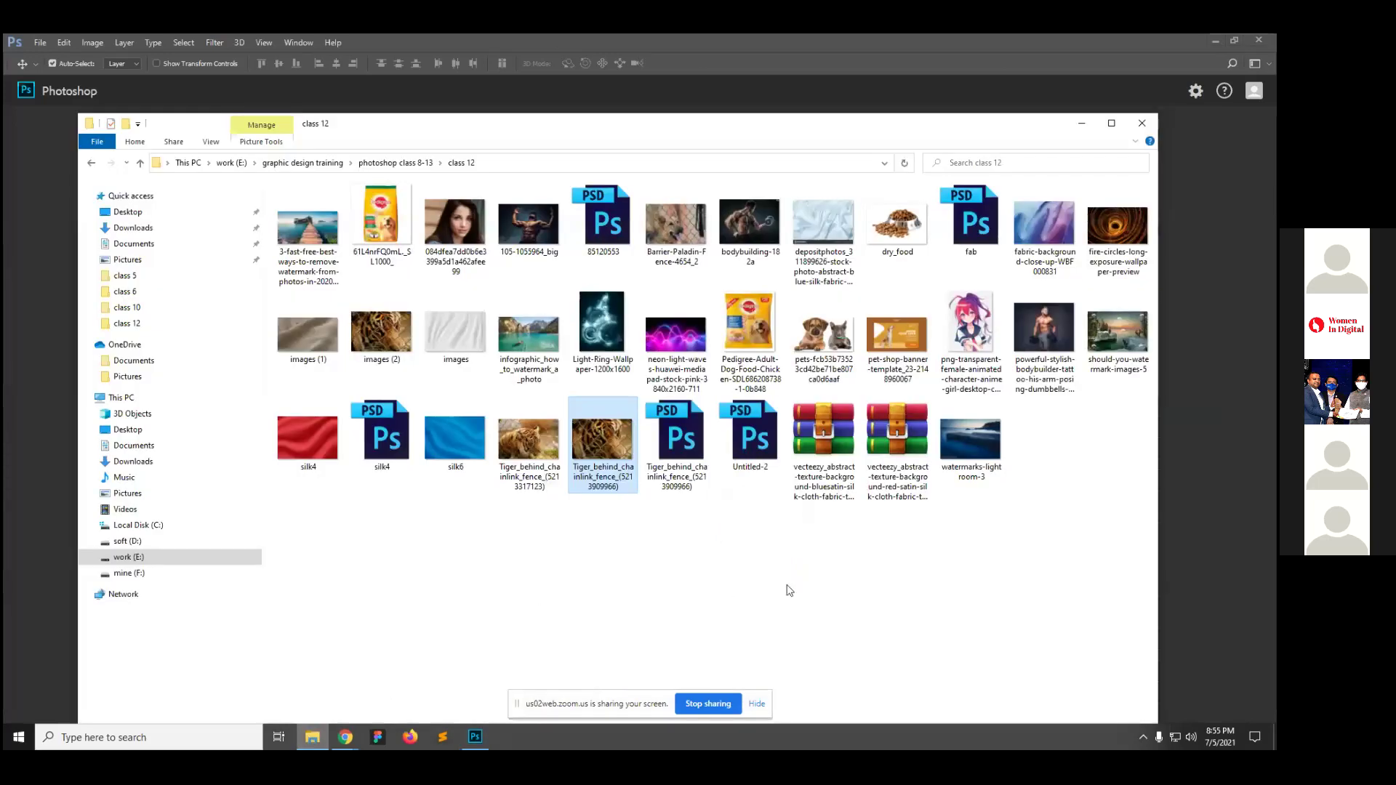
click(564, 506)
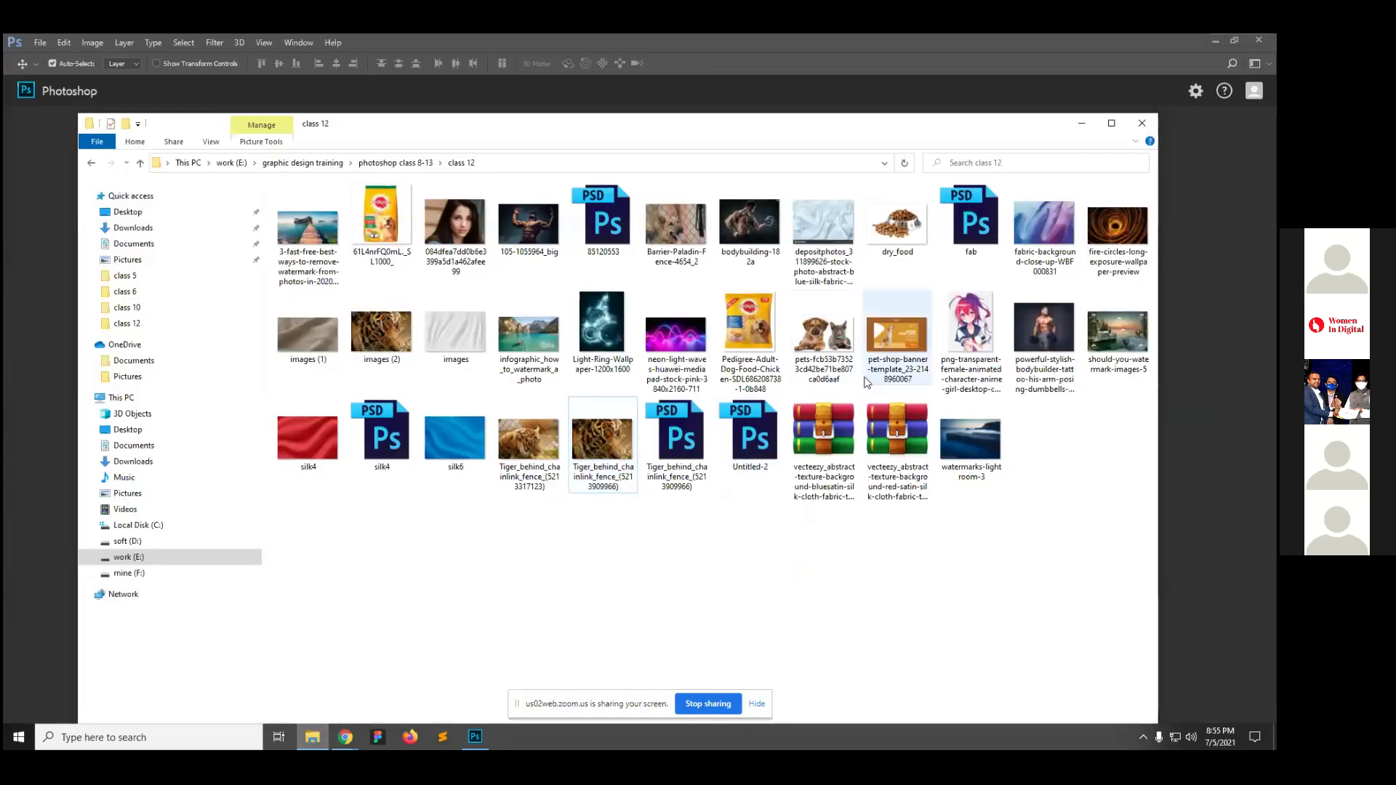
click(425, 163)
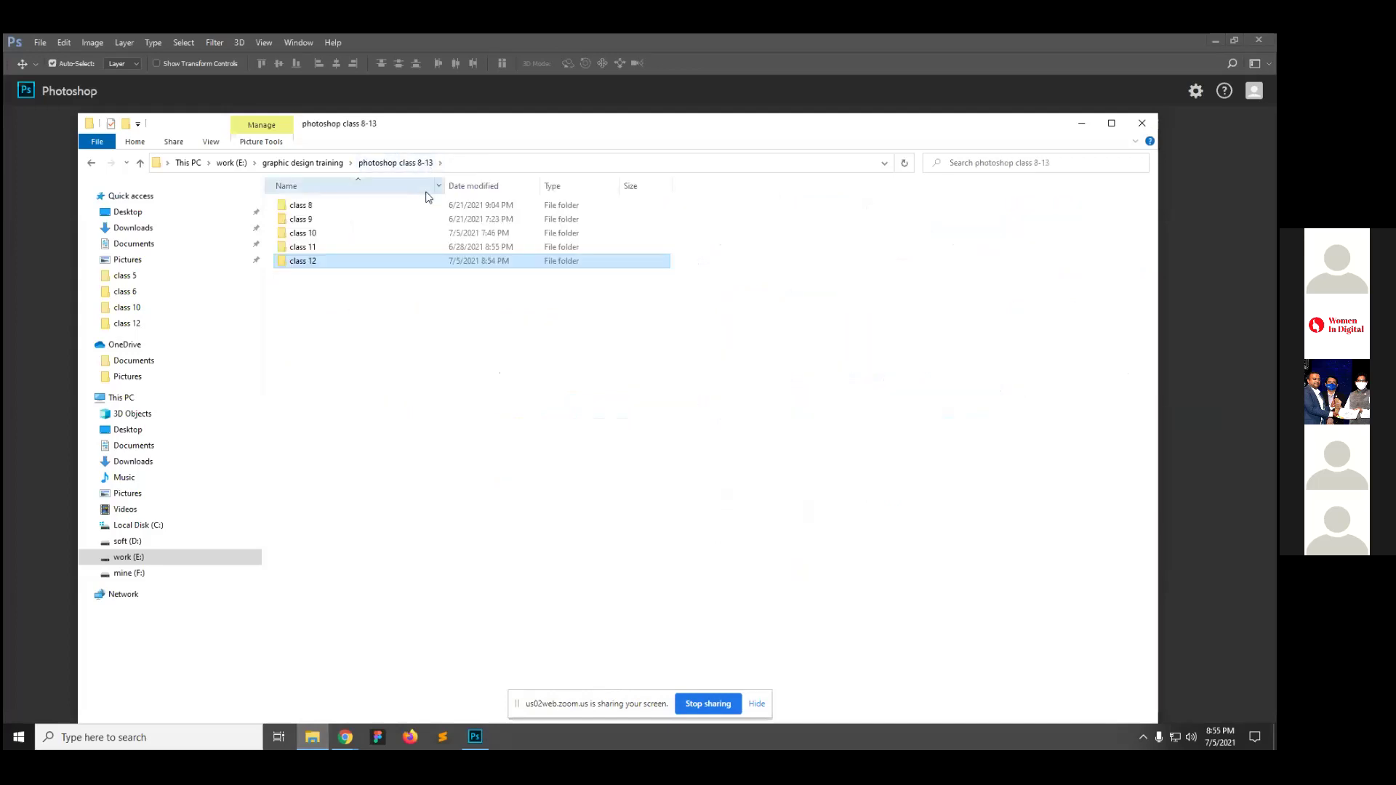
double_click(303, 247)
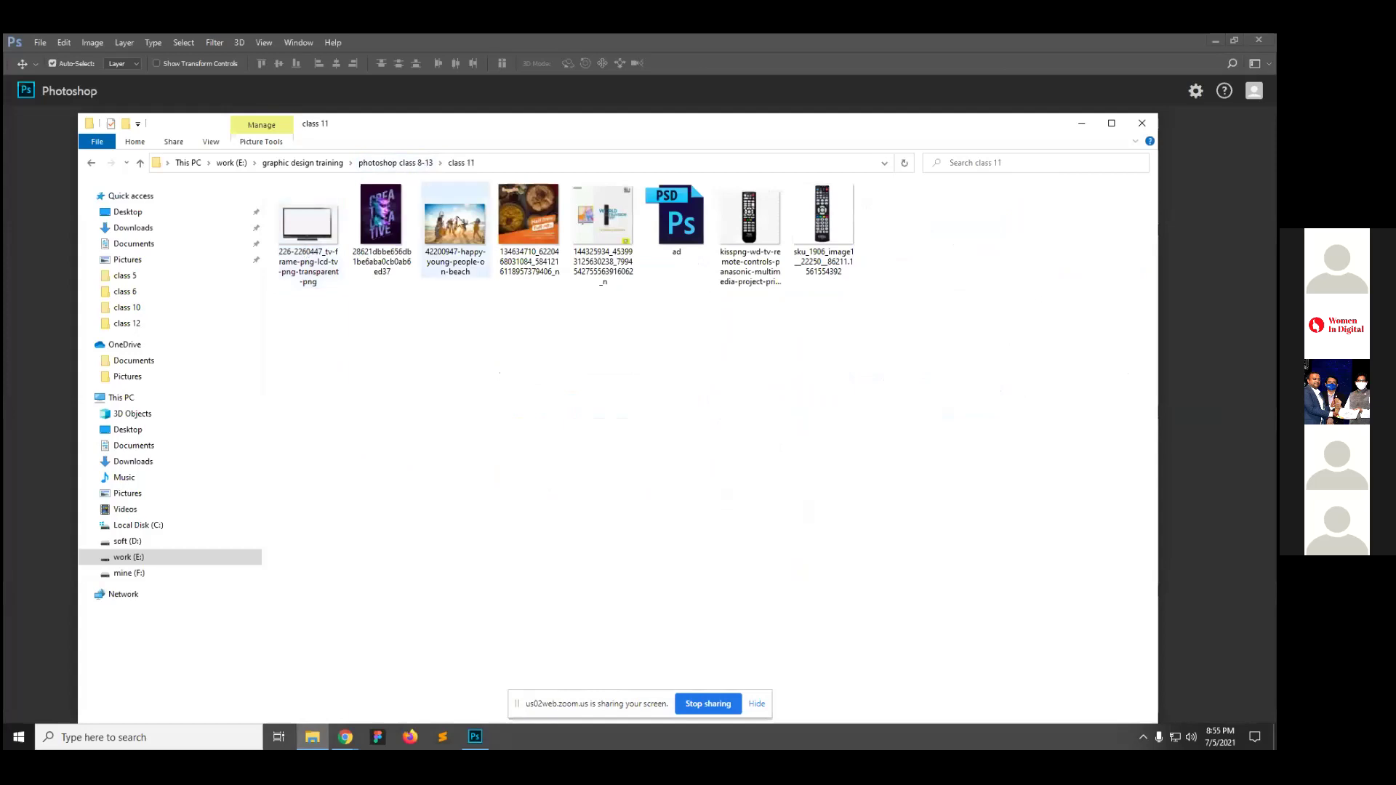
click(398, 164)
click(309, 264)
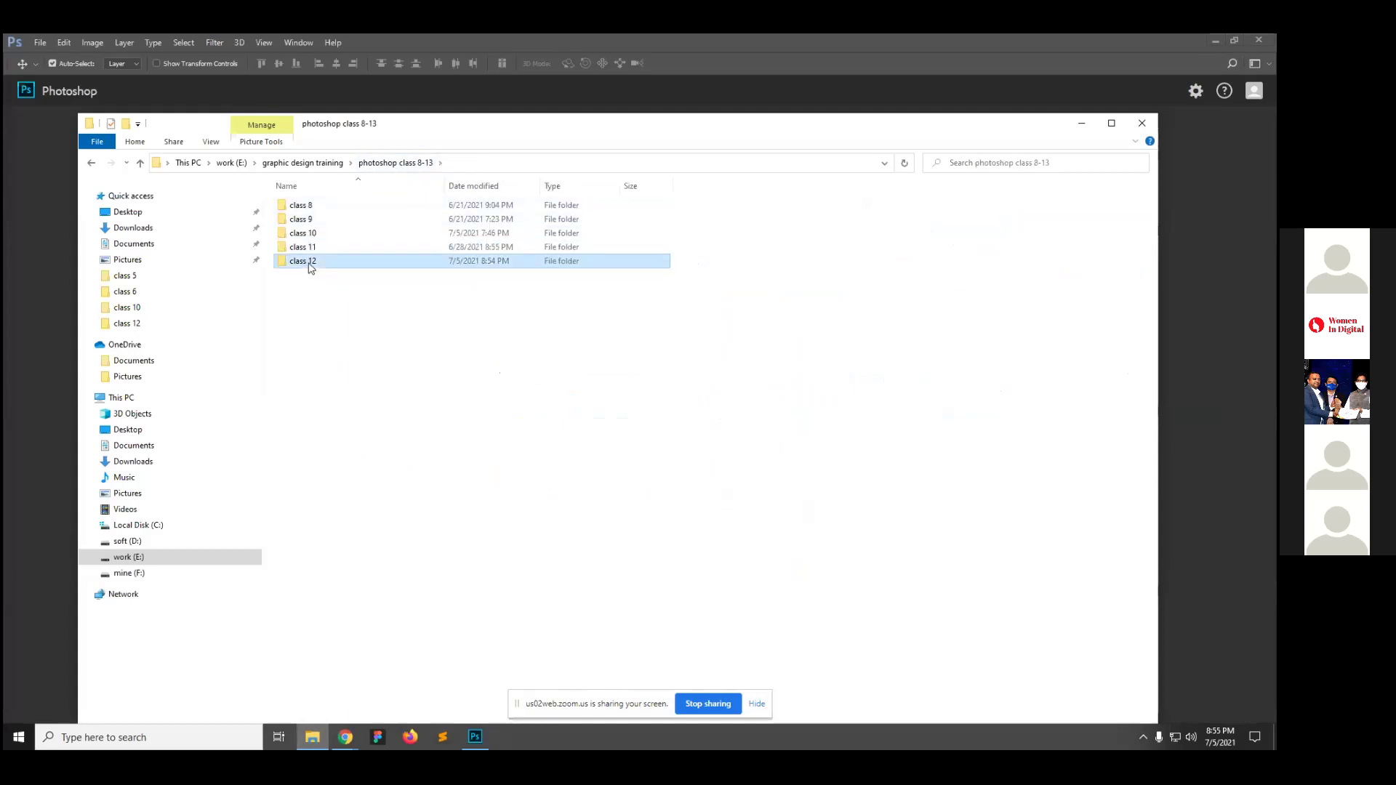
double_click(302, 261)
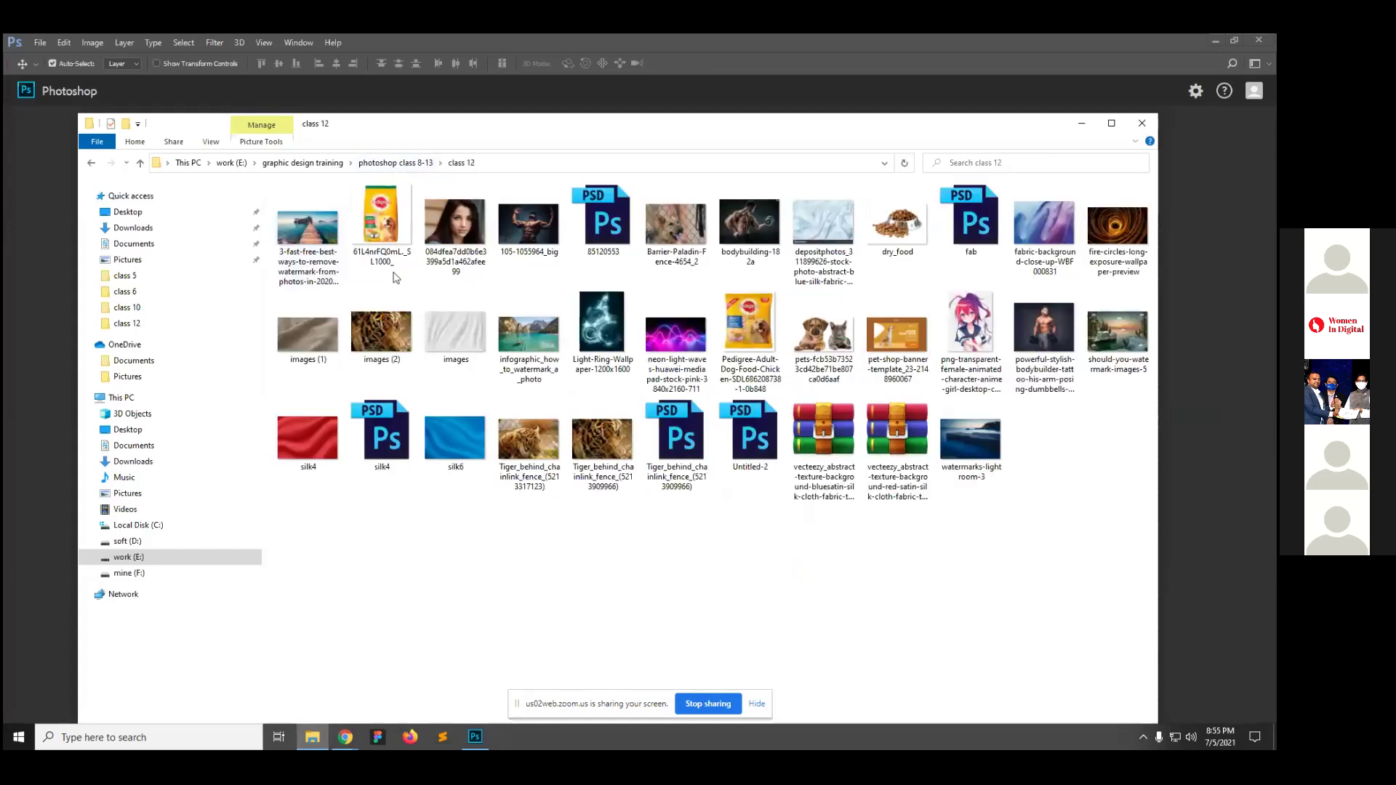
Step: Browse the images in the downloads folder on the work (E:) drive for a design example
click(139, 557)
double_click(349, 207)
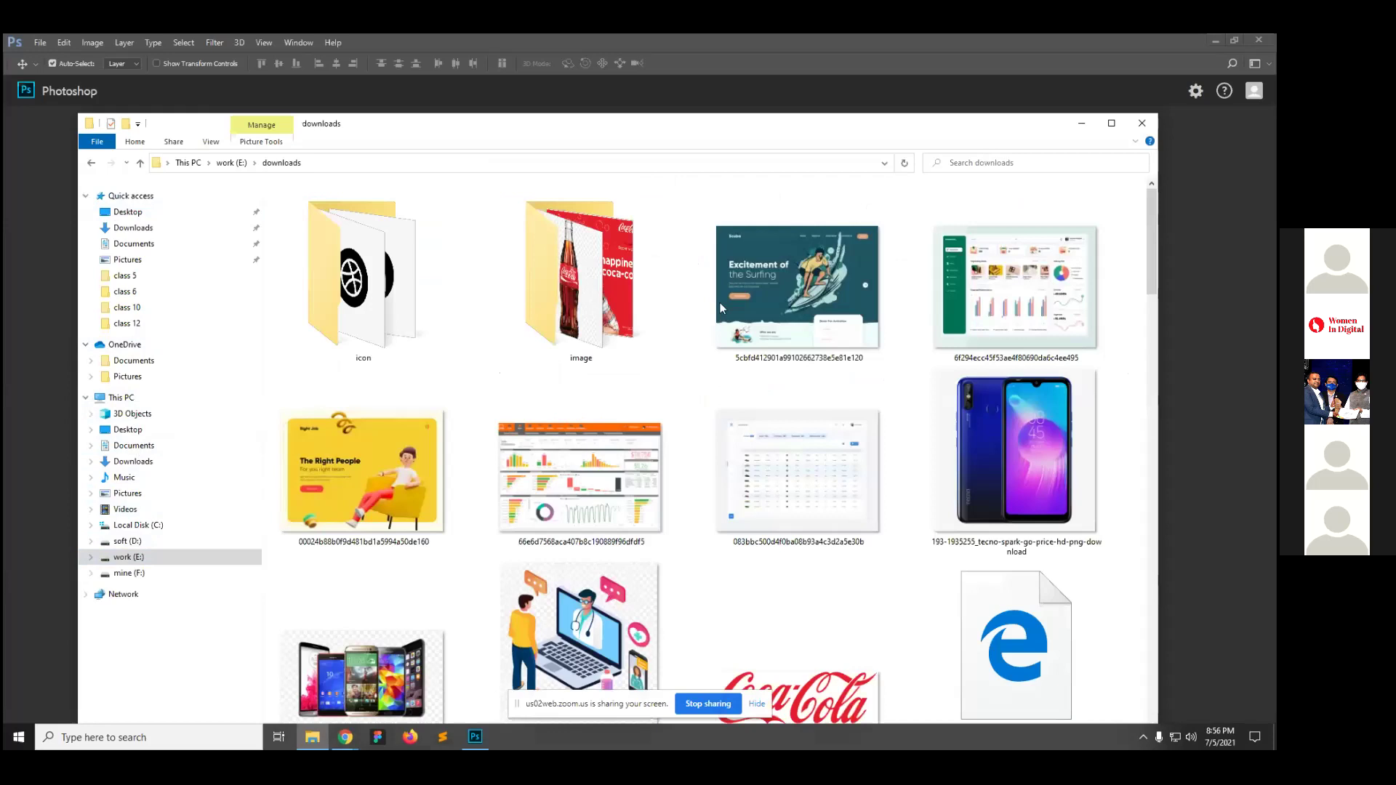
scroll(741, 488, down, 5)
scroll(741, 487, up, 5)
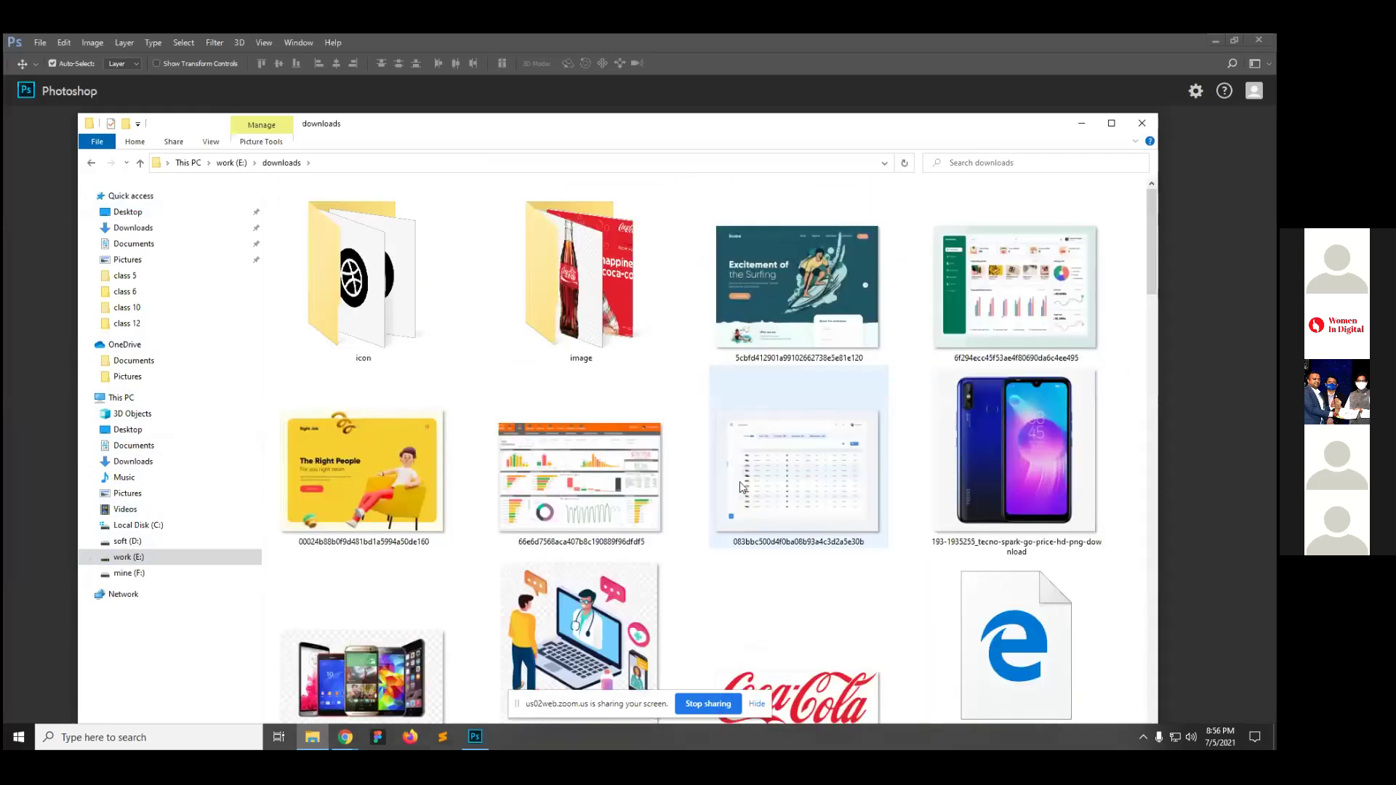
scroll(741, 487, down, 5)
scroll(737, 486, down, 15)
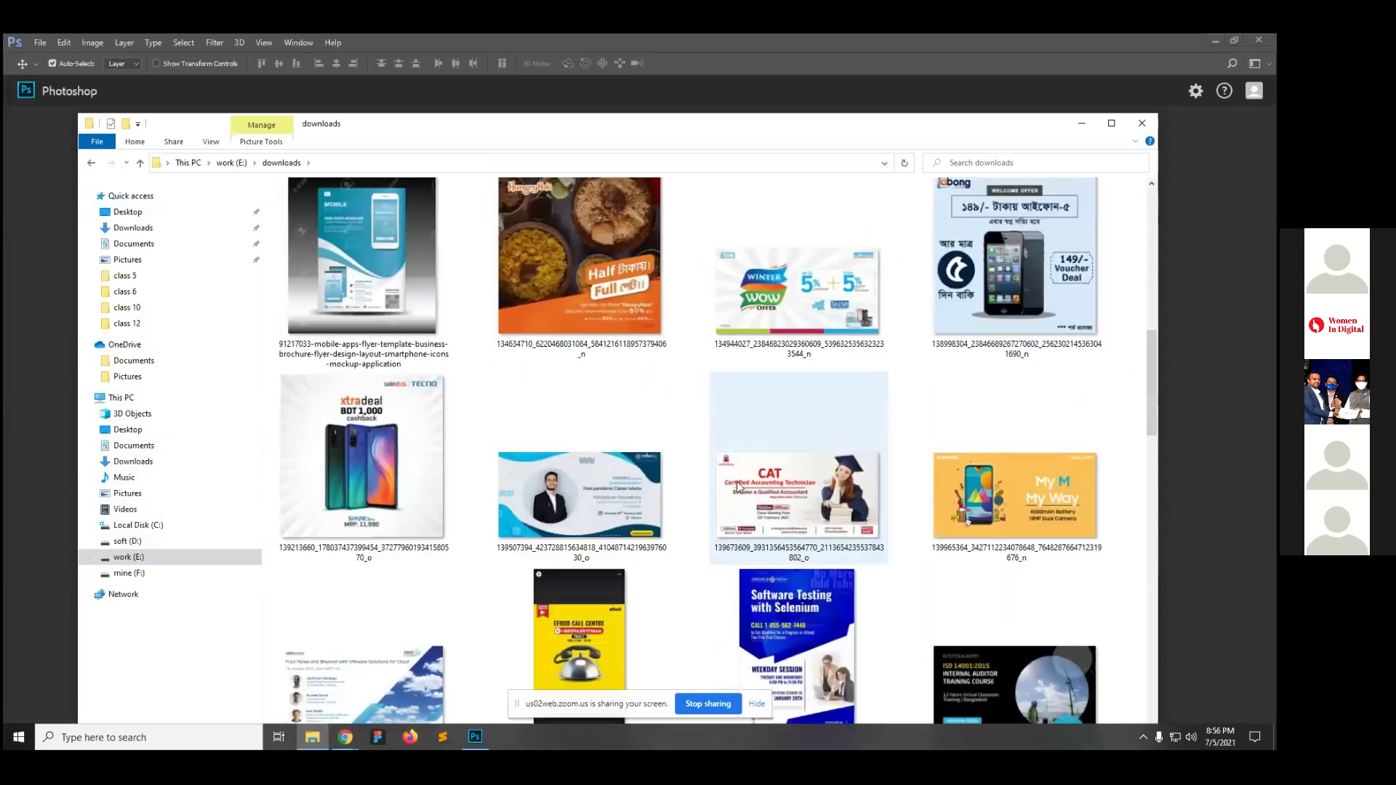
scroll(736, 481, down, 10)
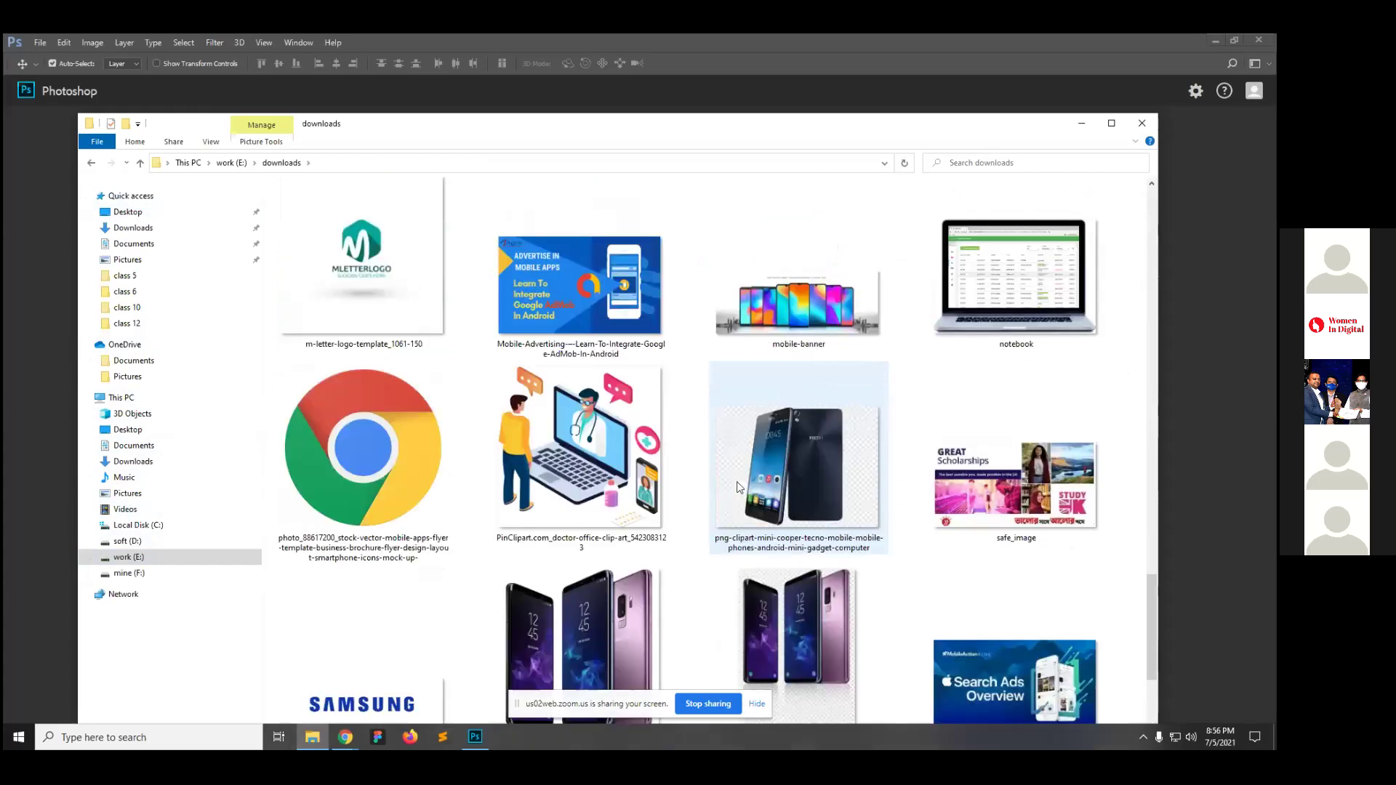
scroll(736, 482, up, 12)
scroll(736, 482, up, 15)
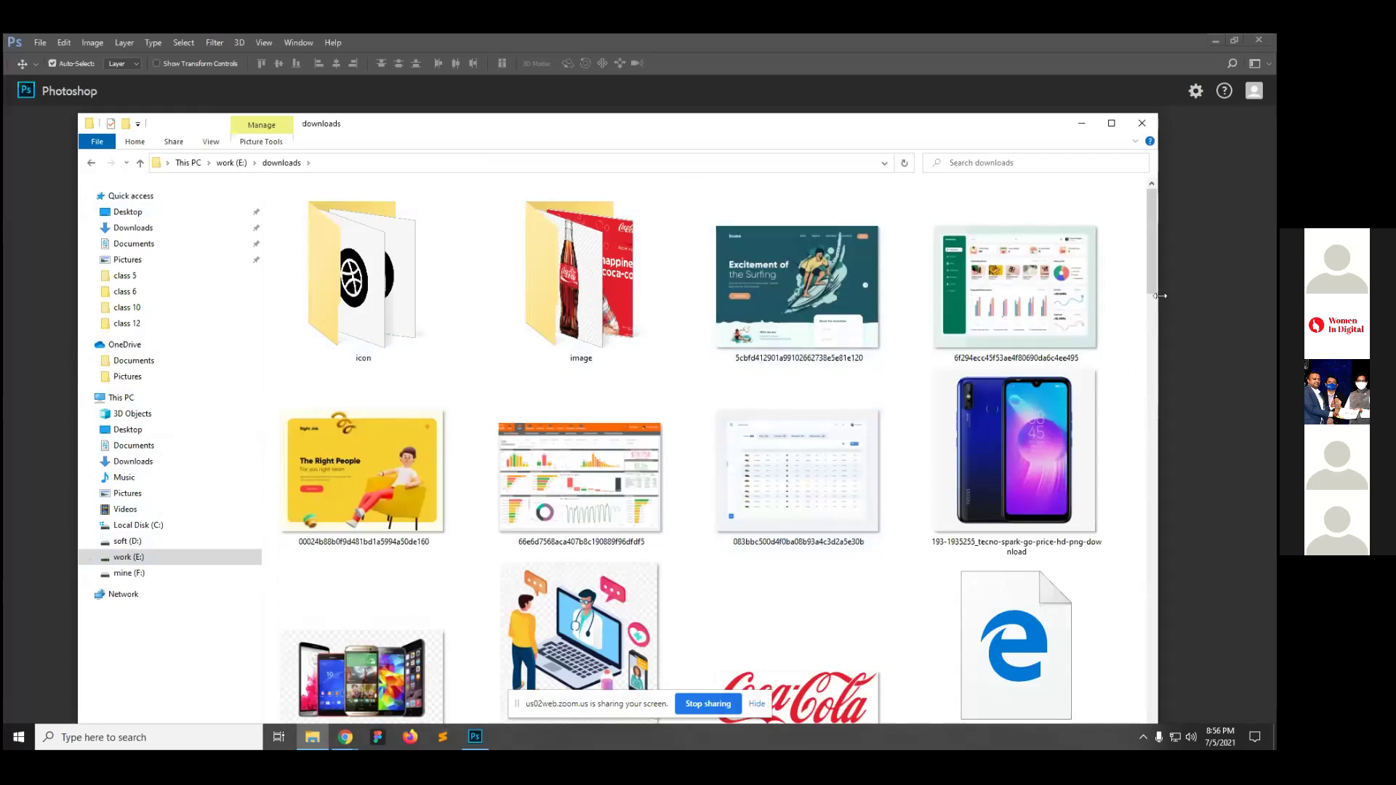
Step: Widen the File Explorer window and try to open the yellow "Estimate for Future projects" design image in Photoshop
drag(1159, 301, 1274, 301)
scroll(888, 378, down, 2)
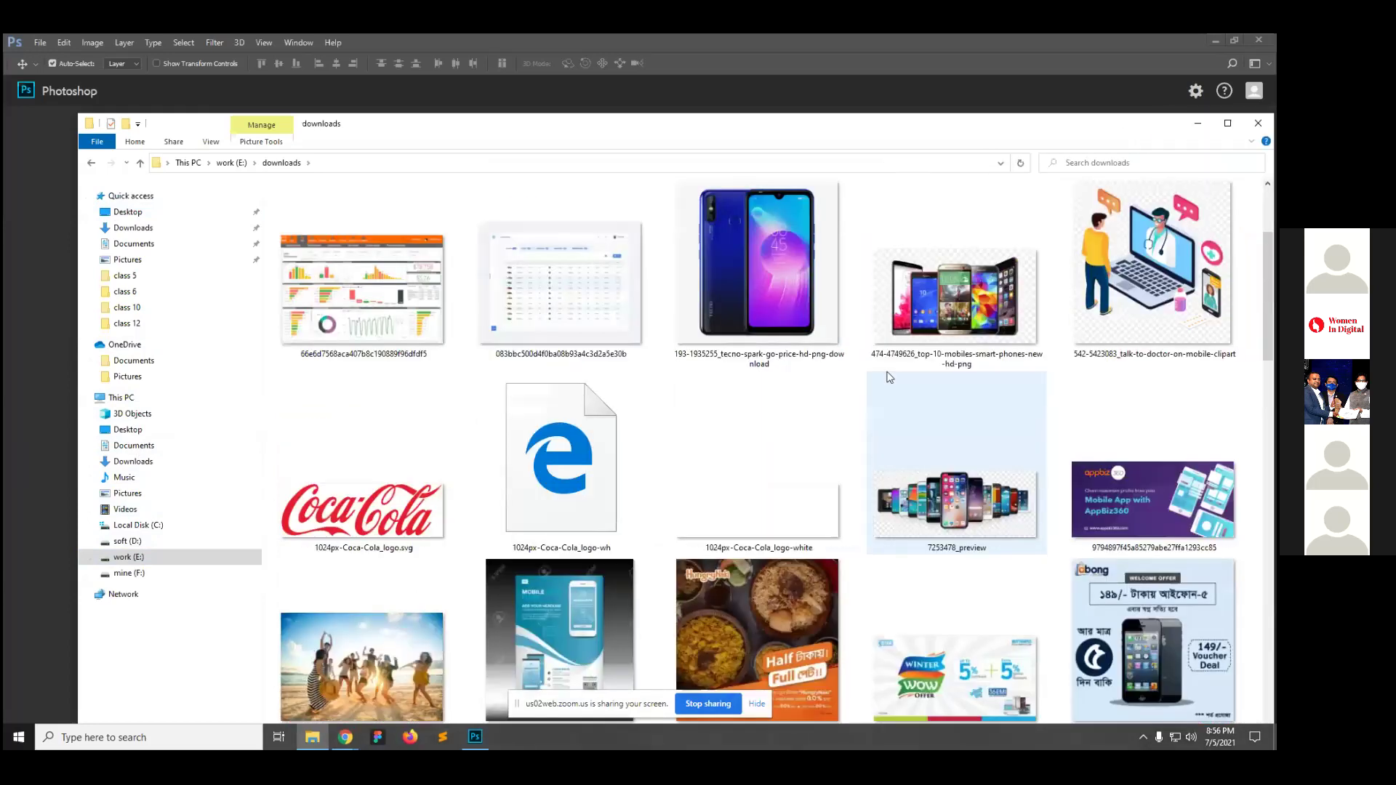
scroll(889, 377, down, 6)
drag(882, 491, 15, 473)
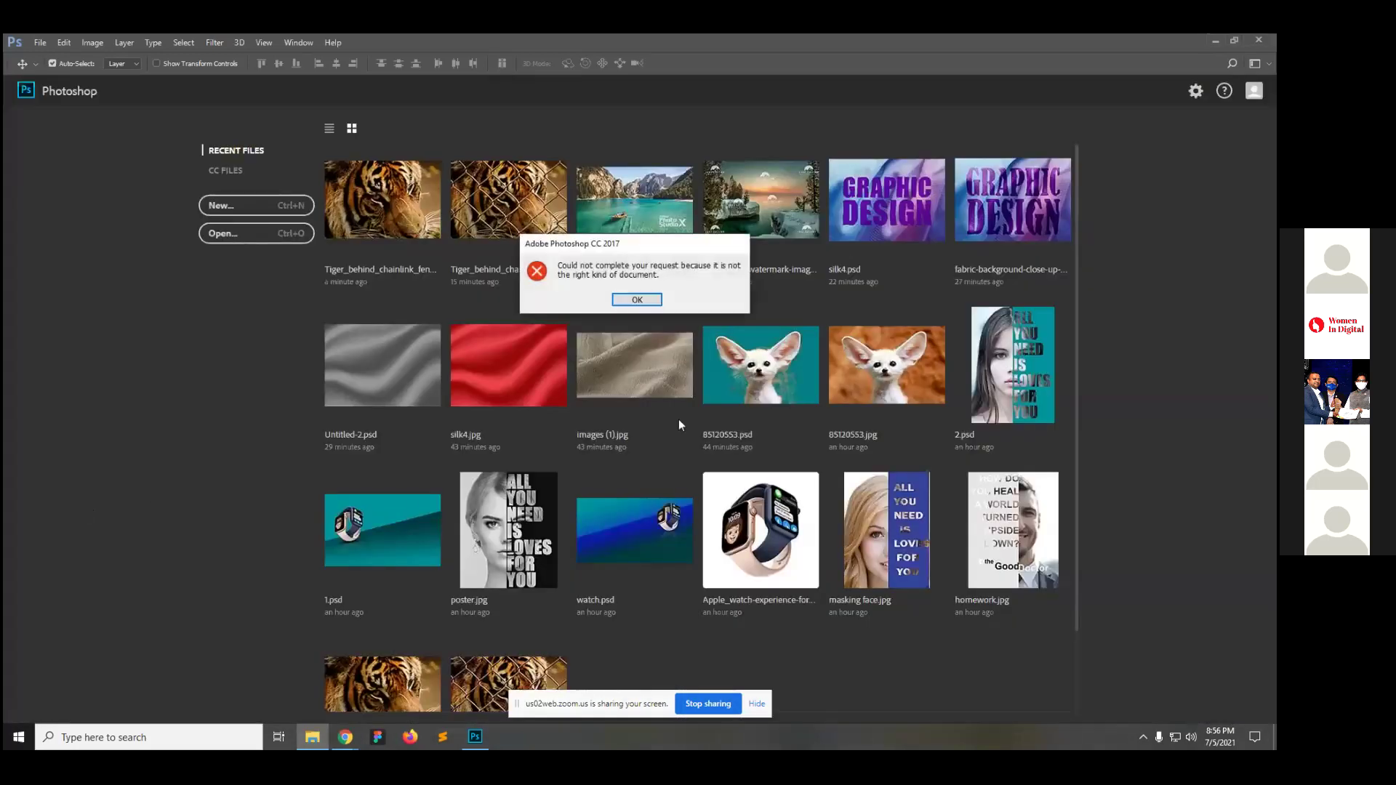
click(637, 299)
Step: Open the yellow "Estimate for Future projects" .webp design from the downloads folder in Chrome and view it
click(313, 736)
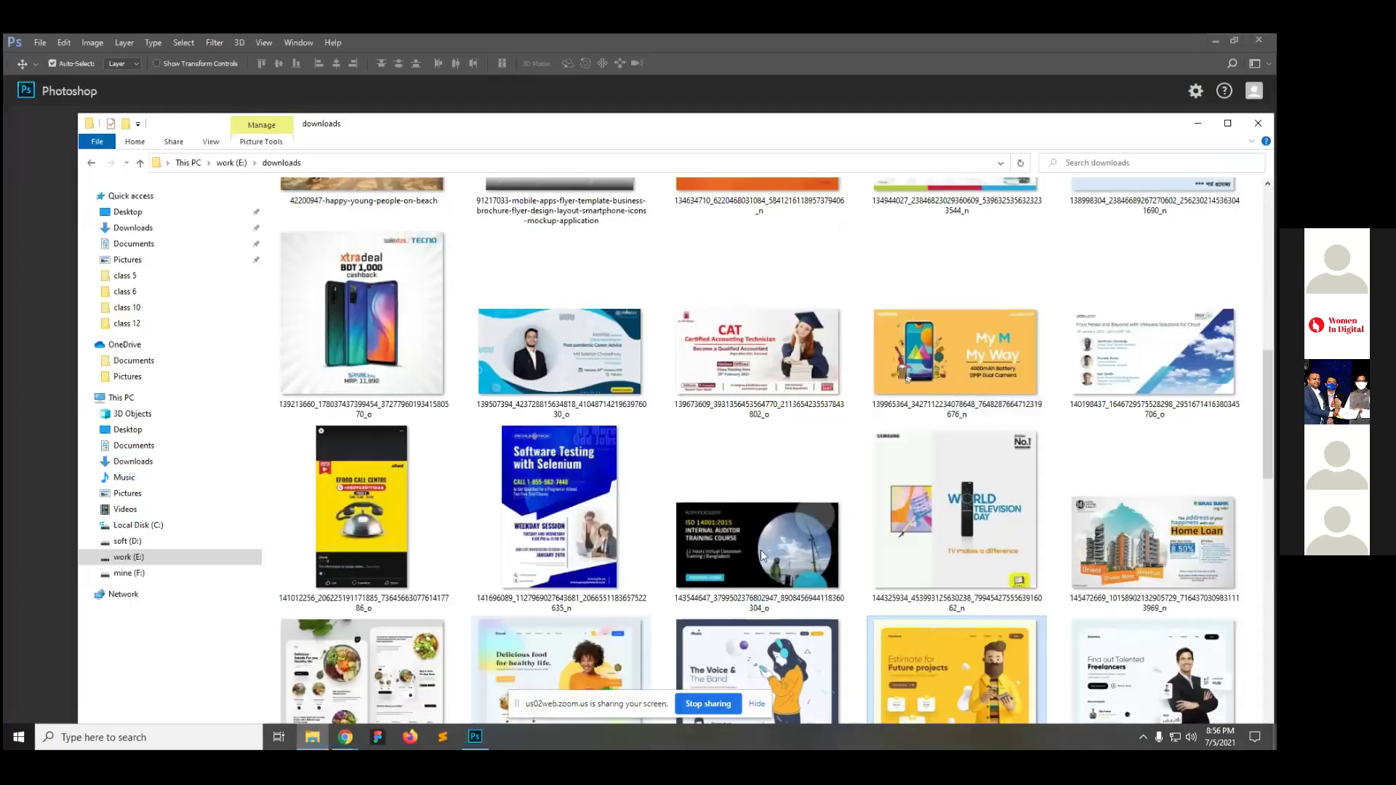
double_click(948, 673)
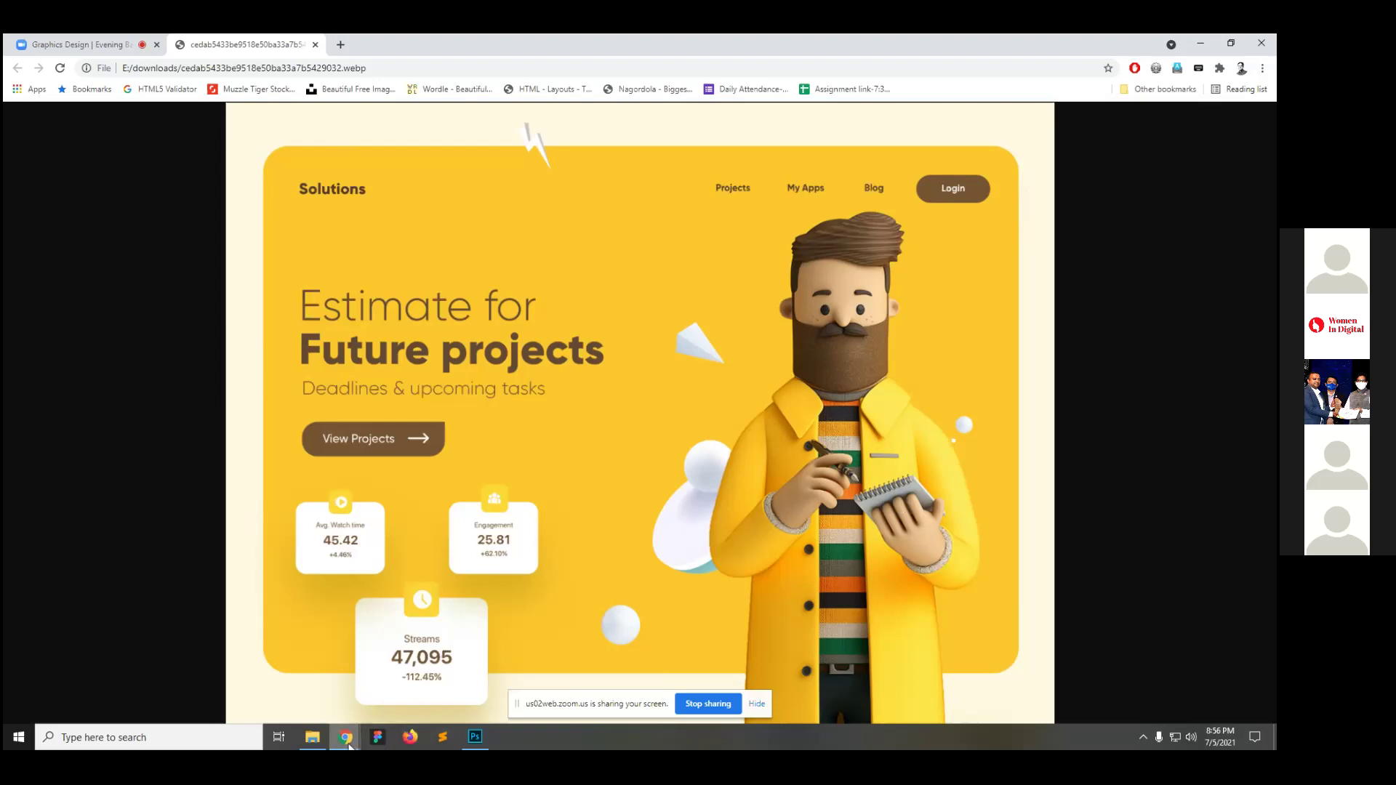
click(475, 737)
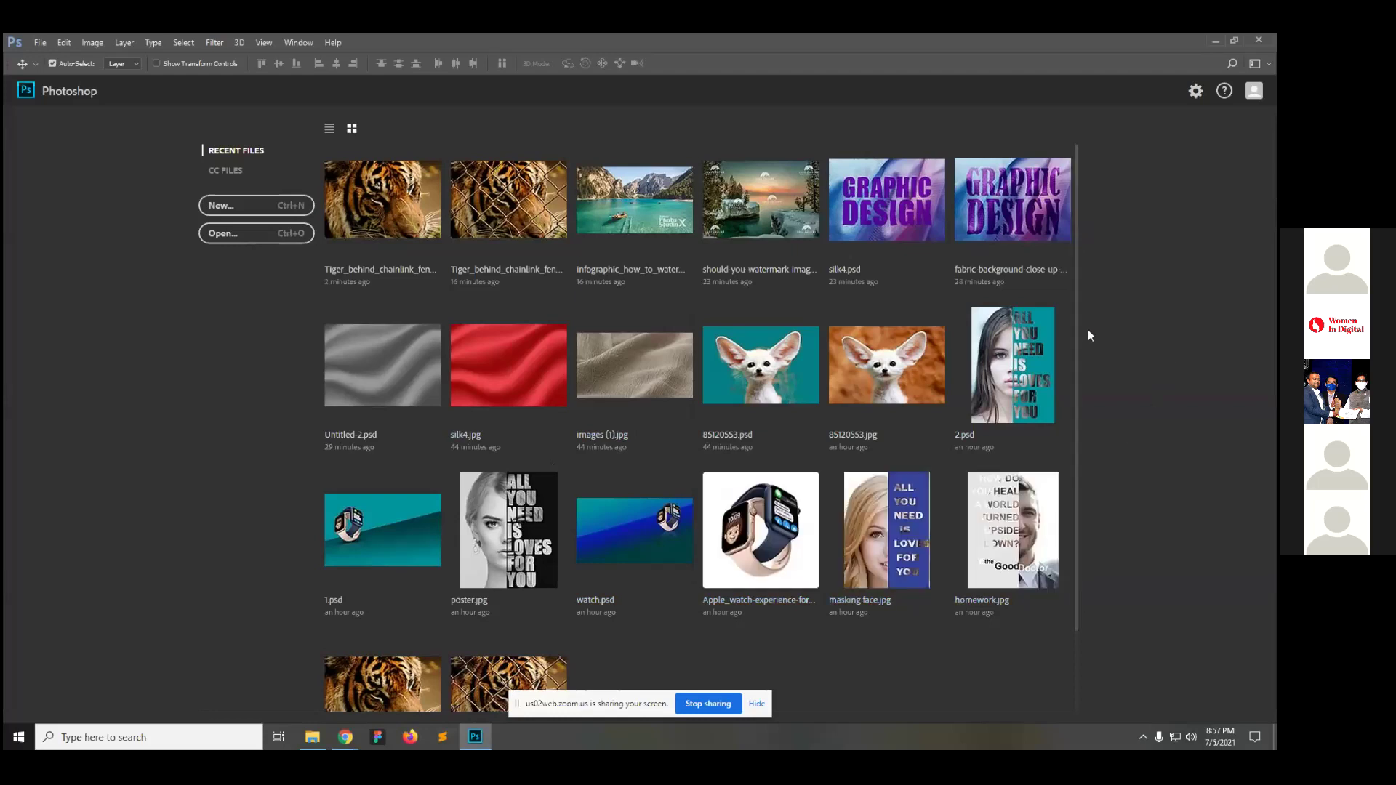
mouse_move(347, 736)
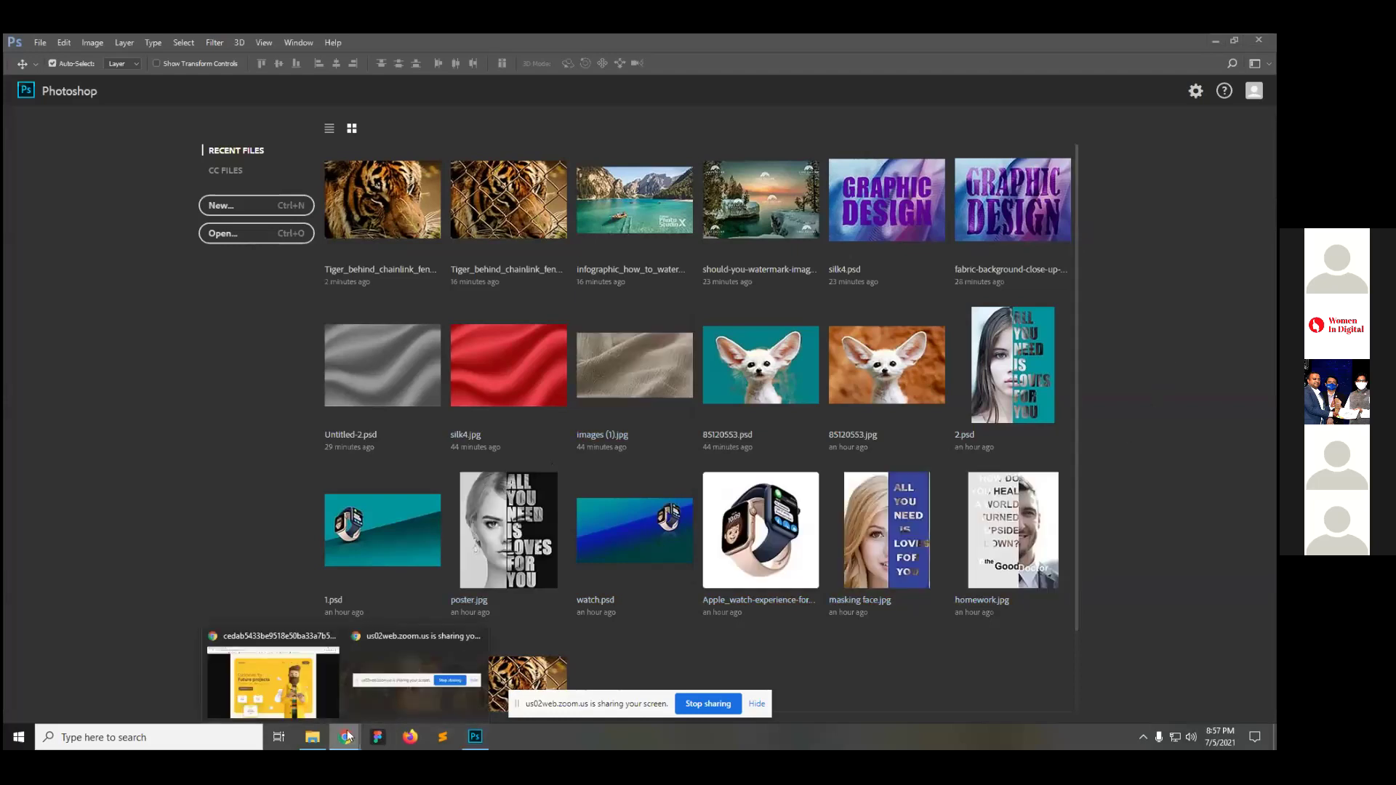
click(312, 705)
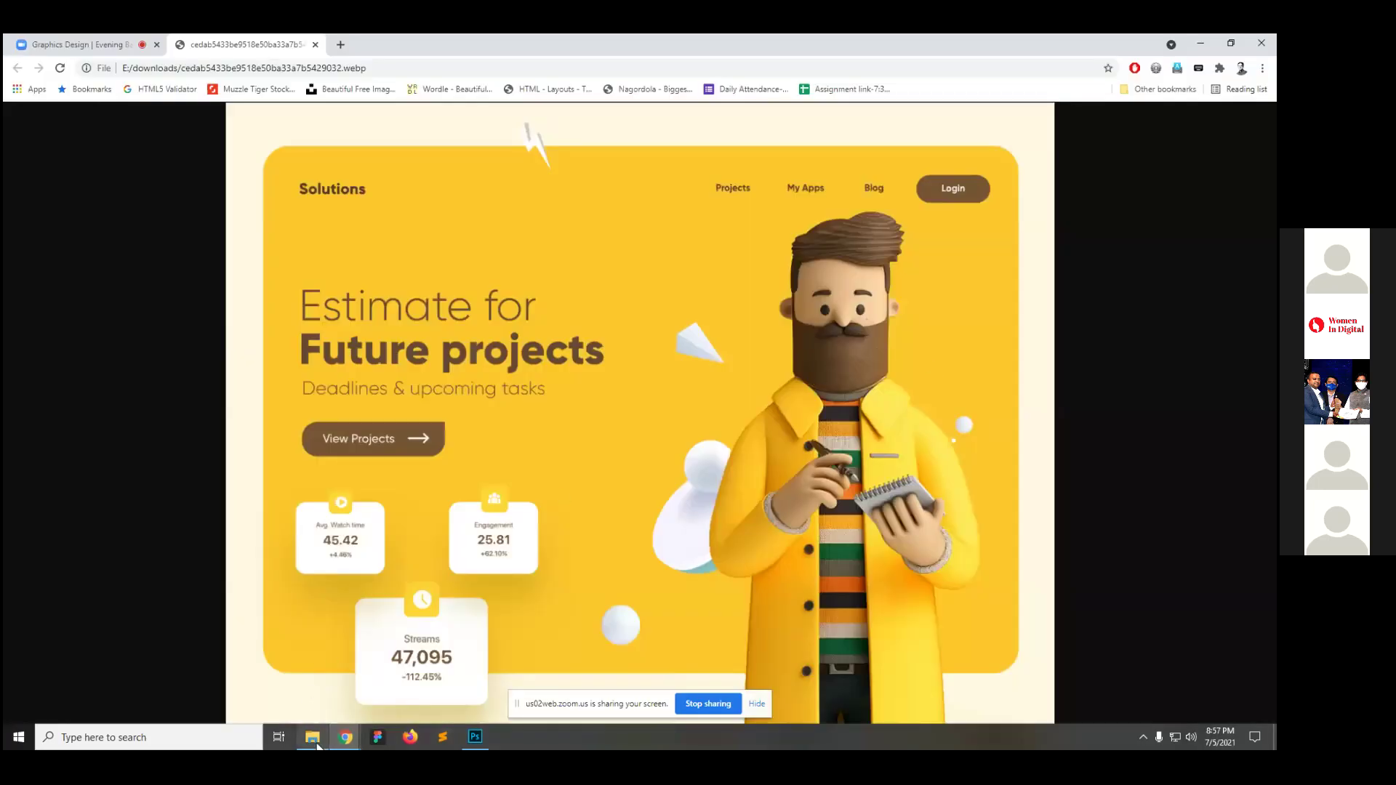
mouse_move(318, 745)
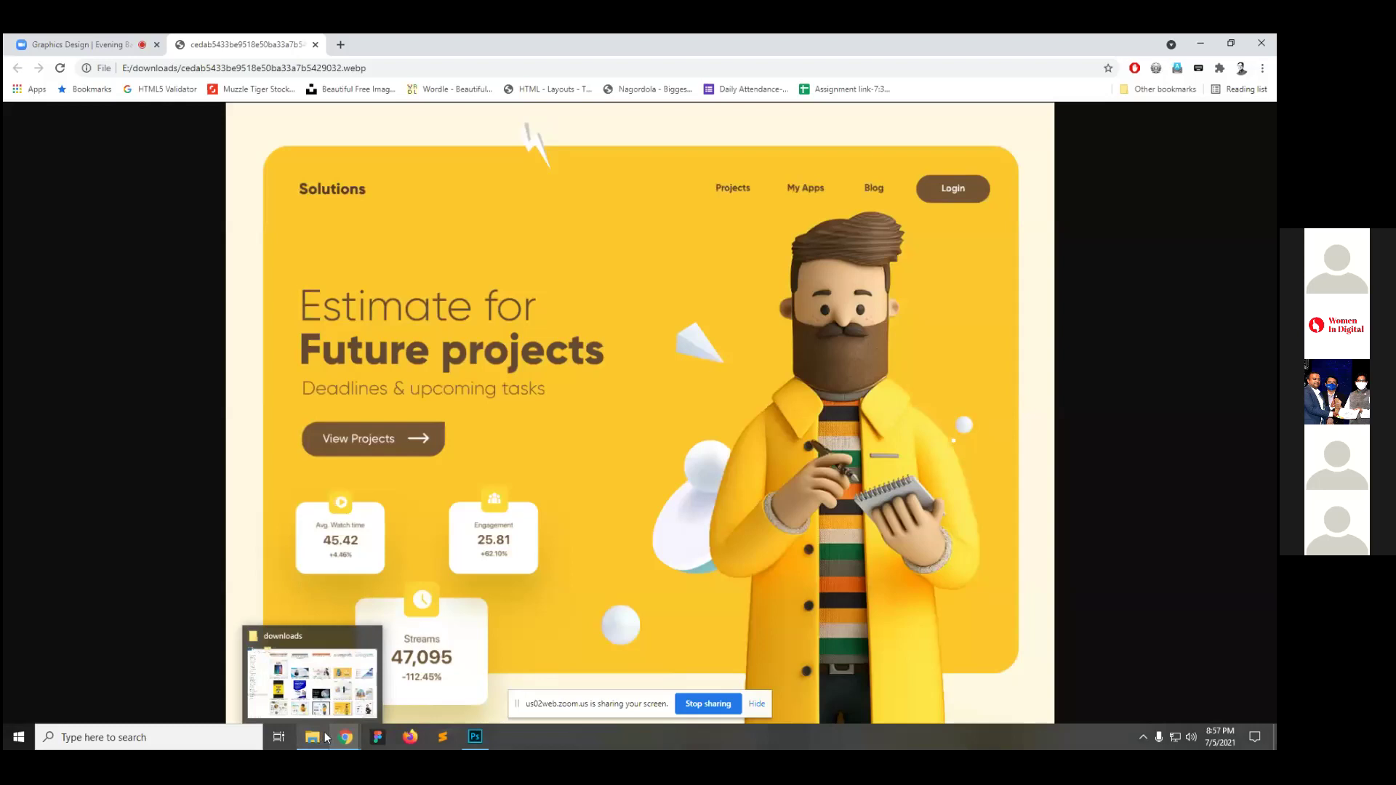